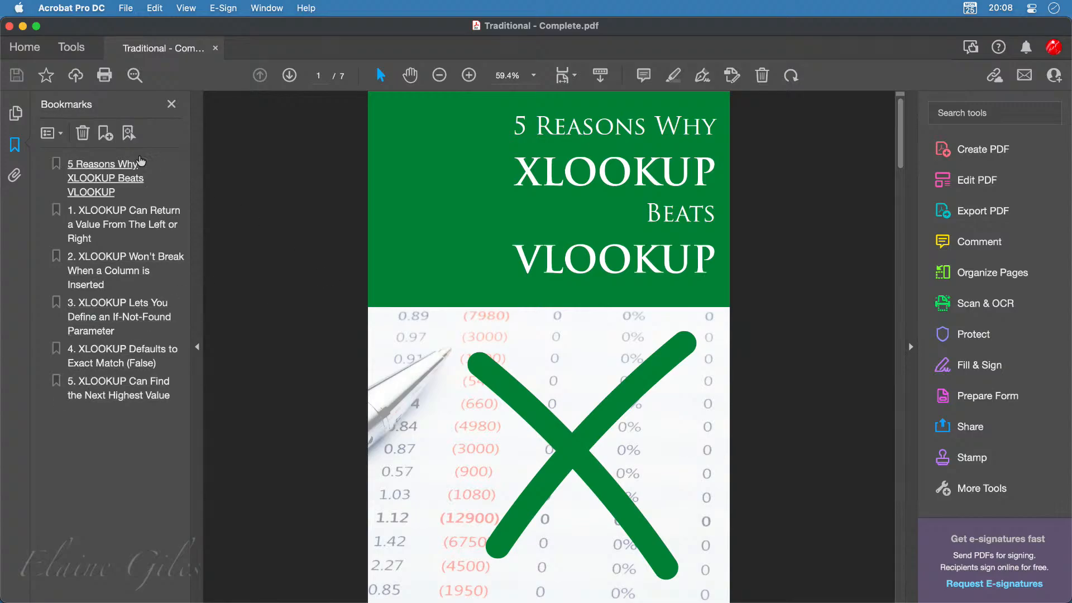
Look through pages 2 to 7 of the finished XLOOKUP PDF, from the contents page to the back cover
click(16, 118)
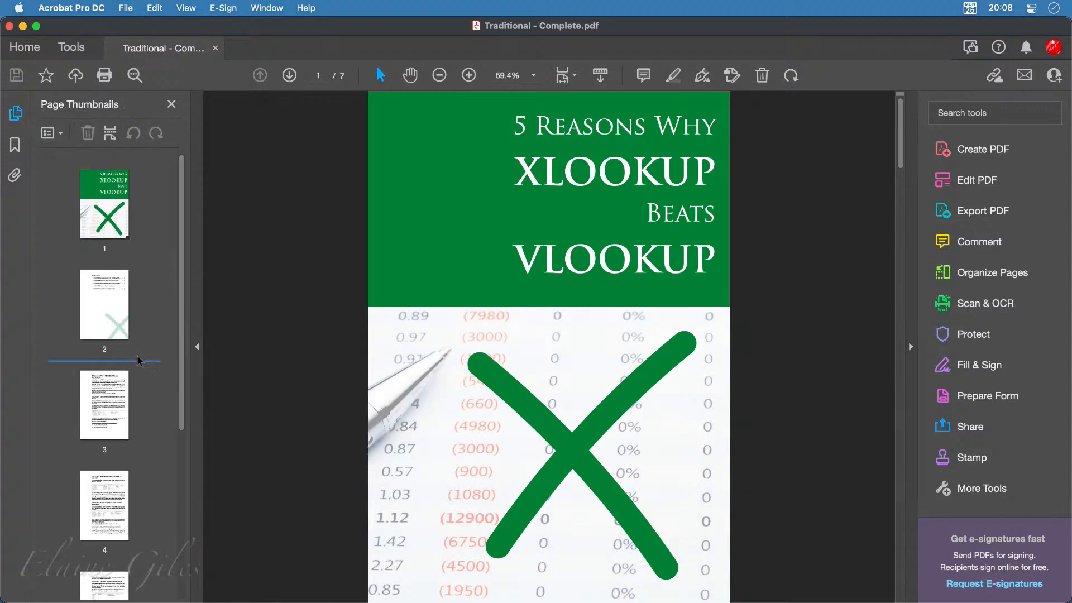
click(104, 319)
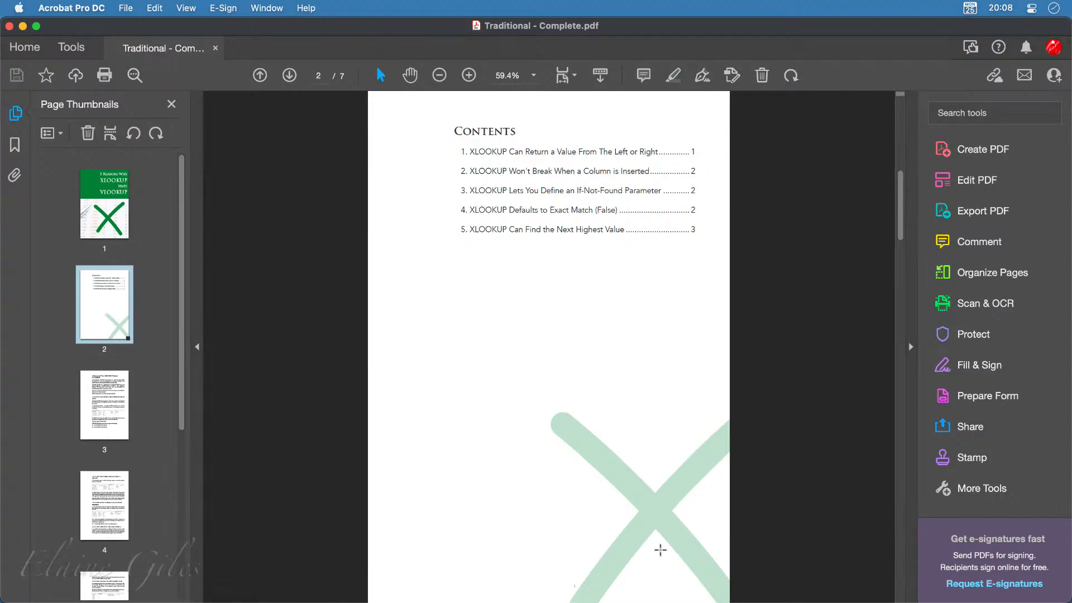
click(111, 400)
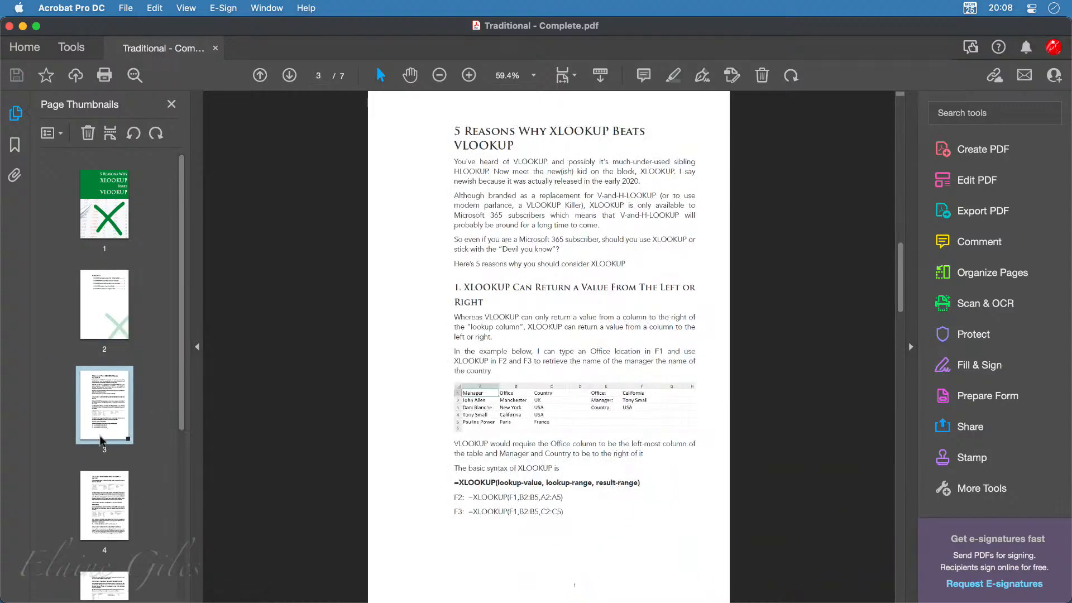
click(106, 505)
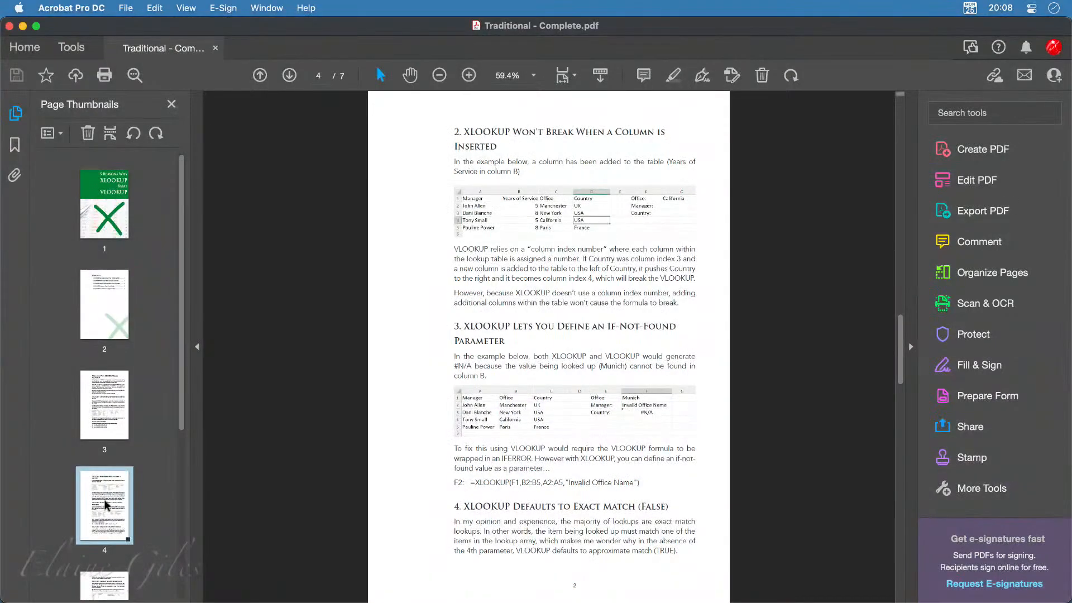
drag(106, 505, 126, 349)
click(102, 354)
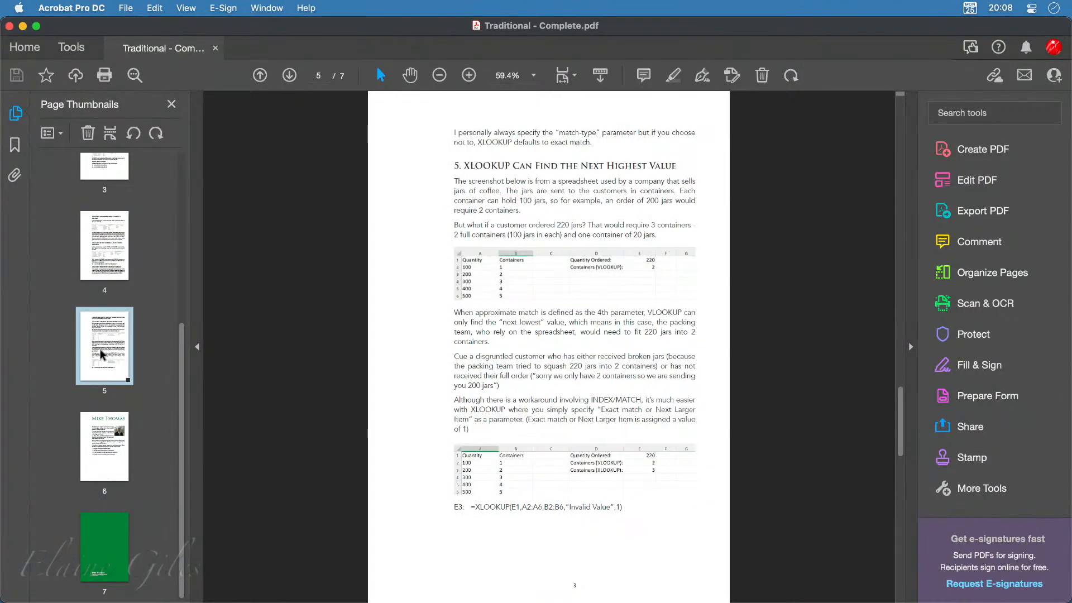
click(113, 422)
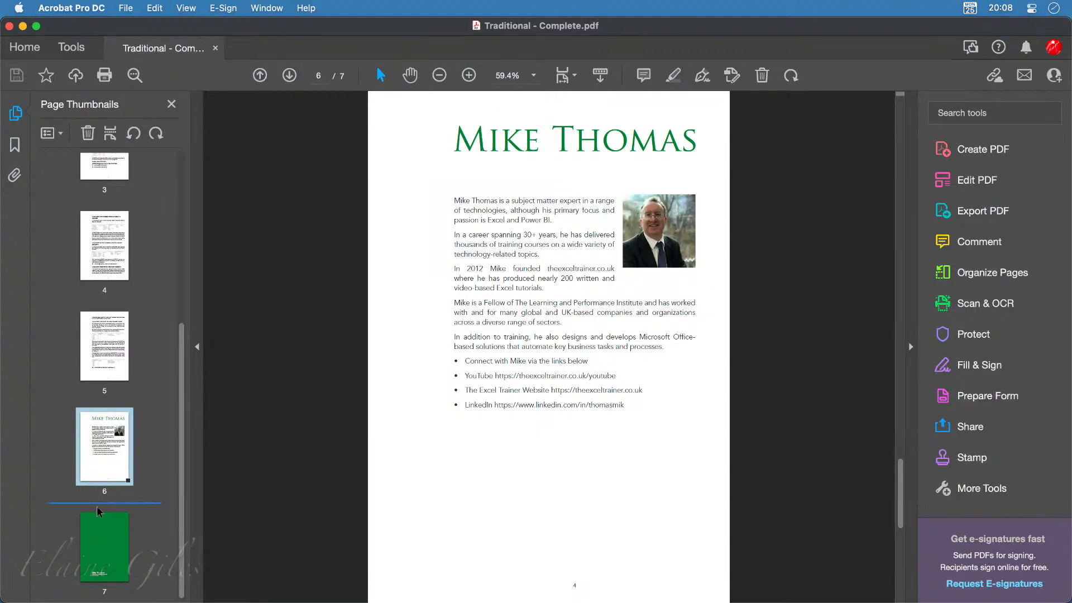
click(99, 533)
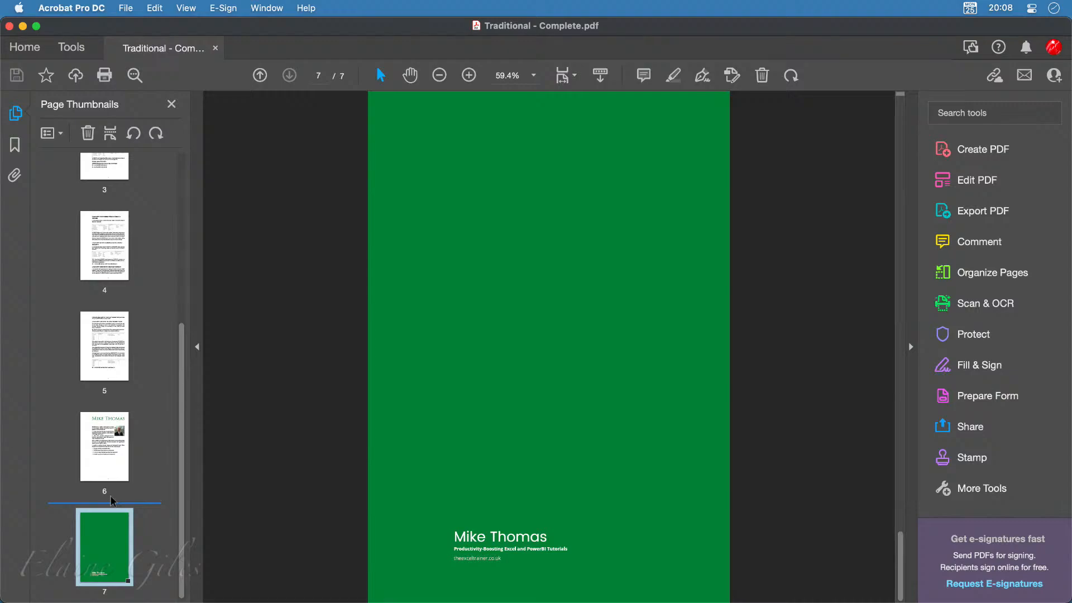
scroll(113, 500, up, 5)
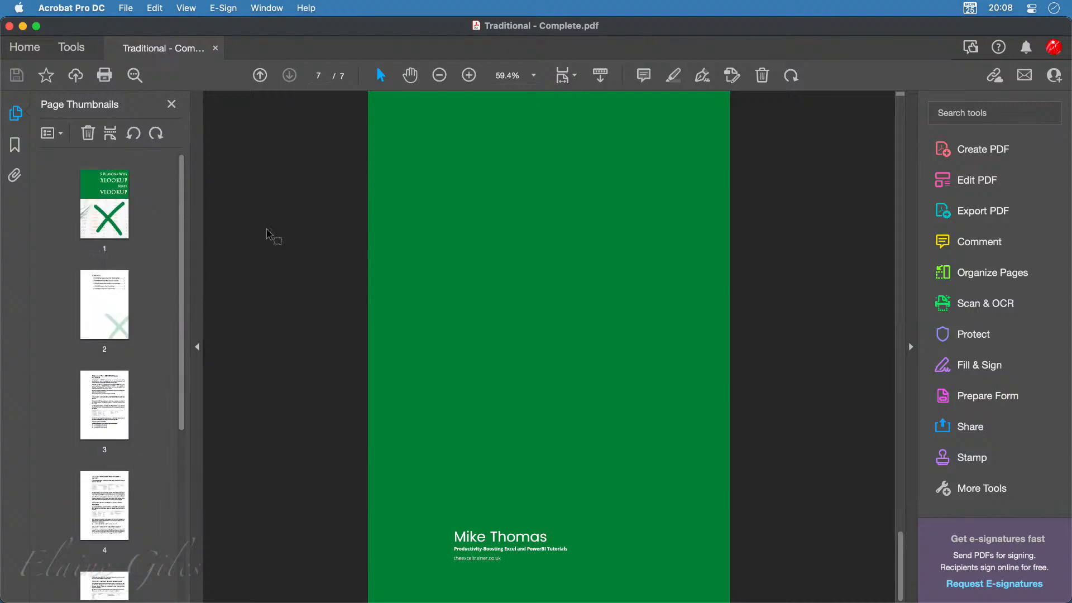
Quit Acrobat, switch to Affinity Publisher and open the new document setup, moving its window fully into view
click(271, 226)
key(super+q)
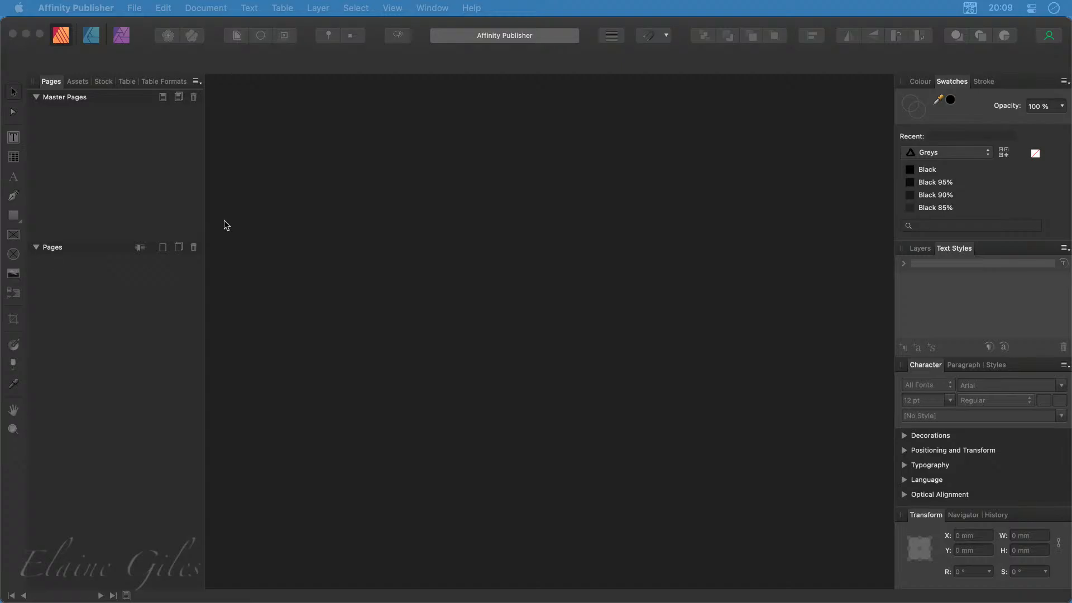
click(134, 8)
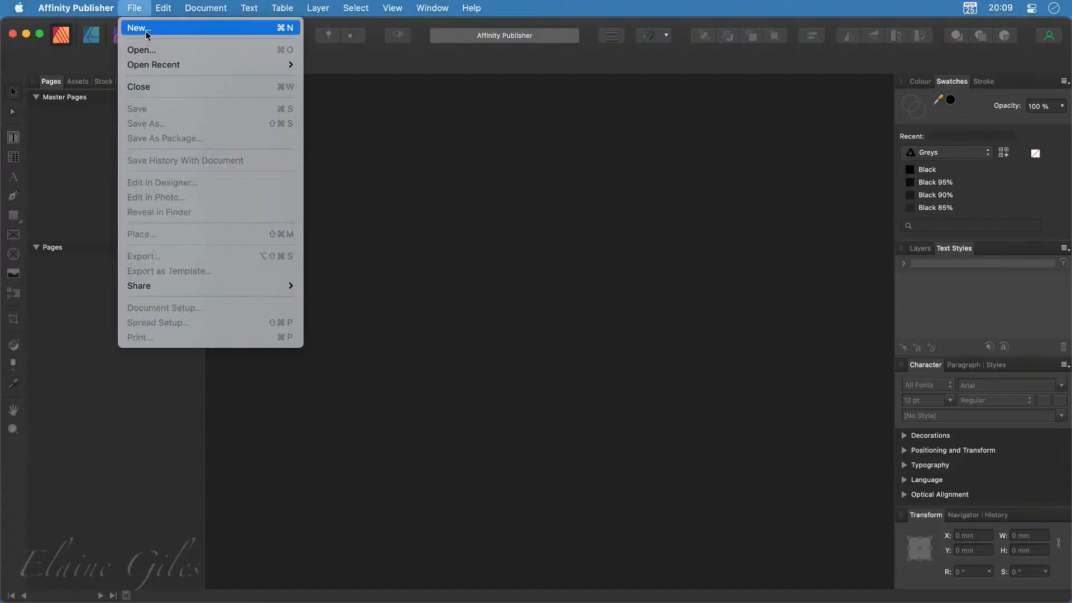
click(139, 28)
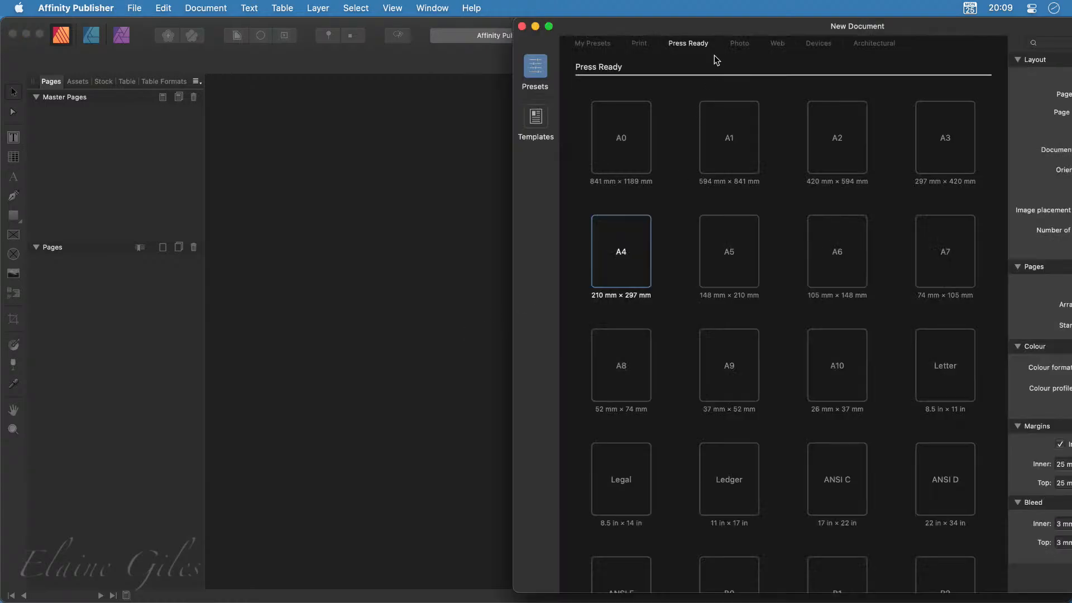
drag(722, 28, 406, 9)
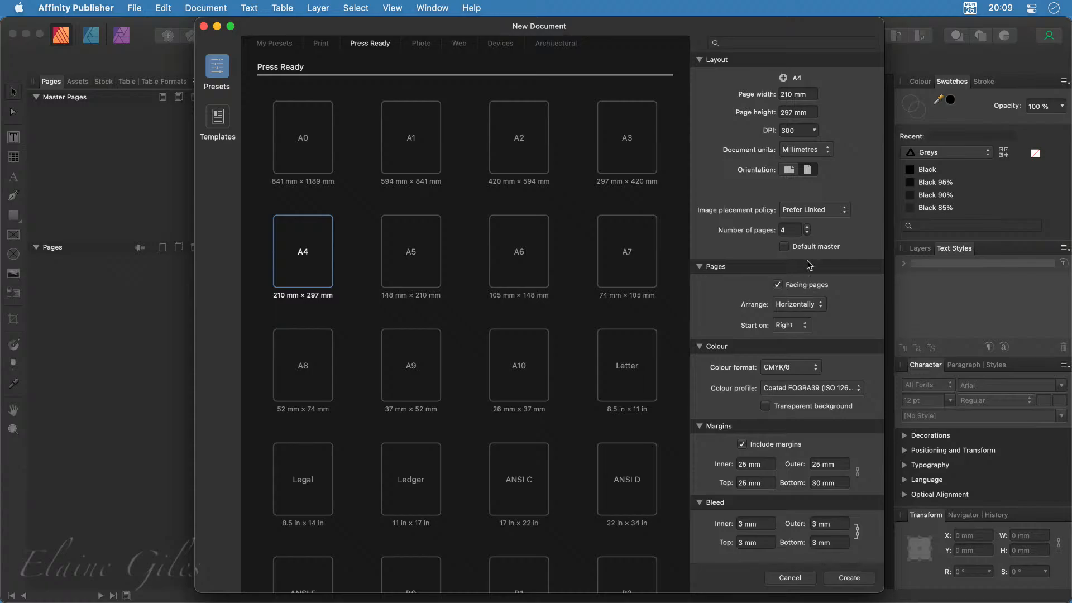
Set the A4 document to Prefer Embedded images, 4 pages, no facing pages and RGB/16 colour
click(827, 214)
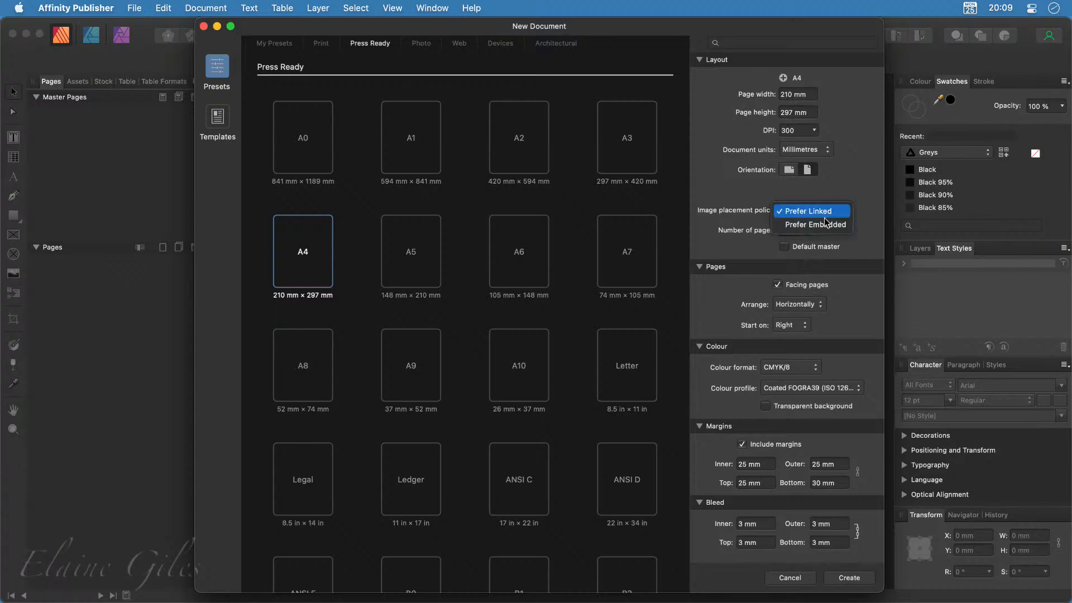
click(826, 222)
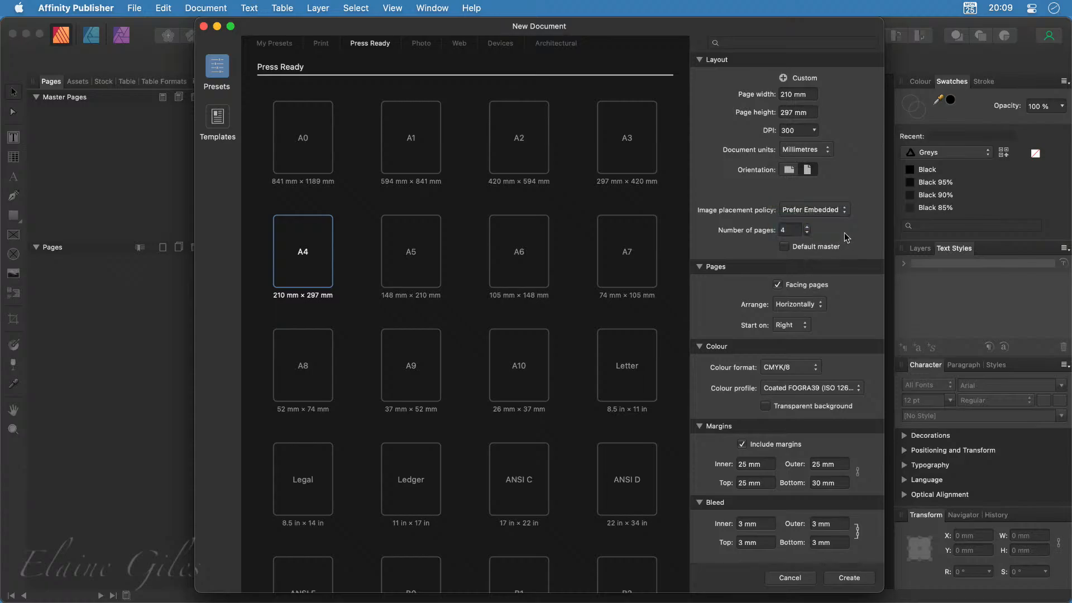
click(807, 227)
click(807, 233)
click(820, 285)
click(793, 367)
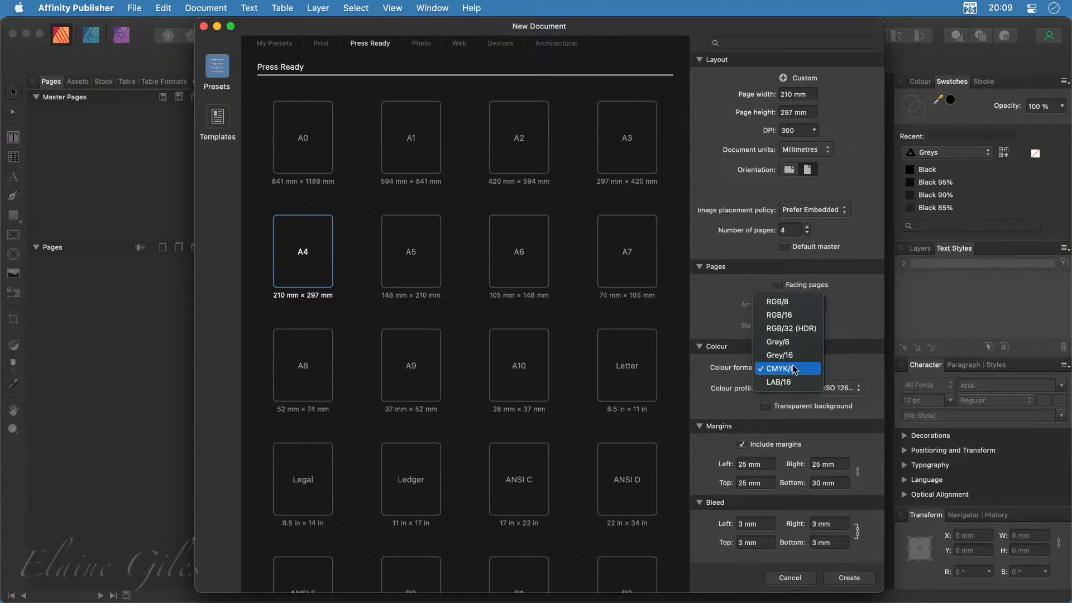
click(793, 316)
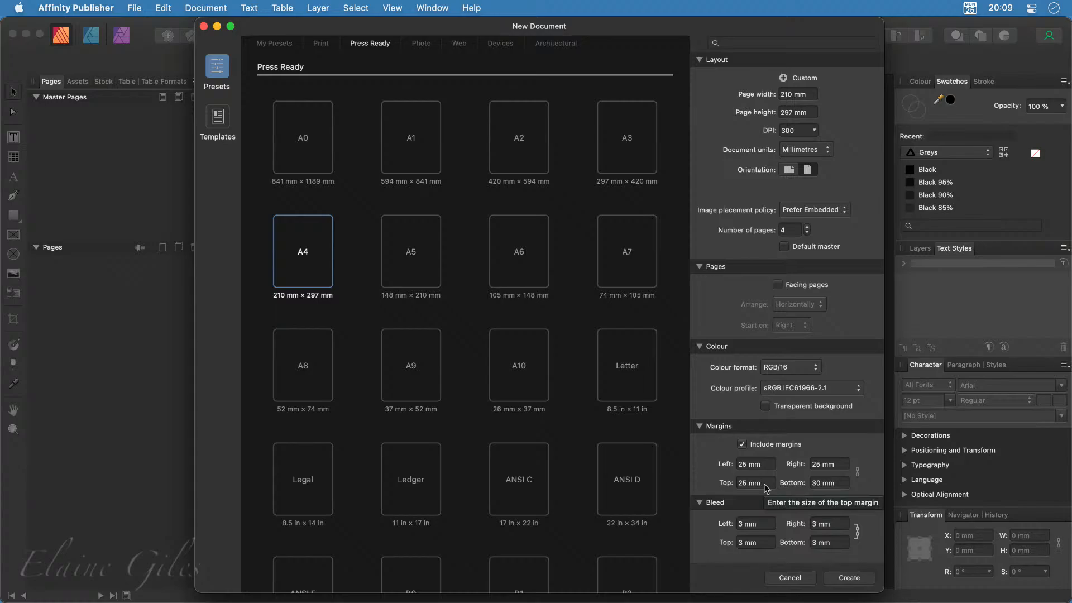
Set the left margin to 50 mm and the right and top margins to 20 mm, adjust the bottom margin and create the document
click(768, 464)
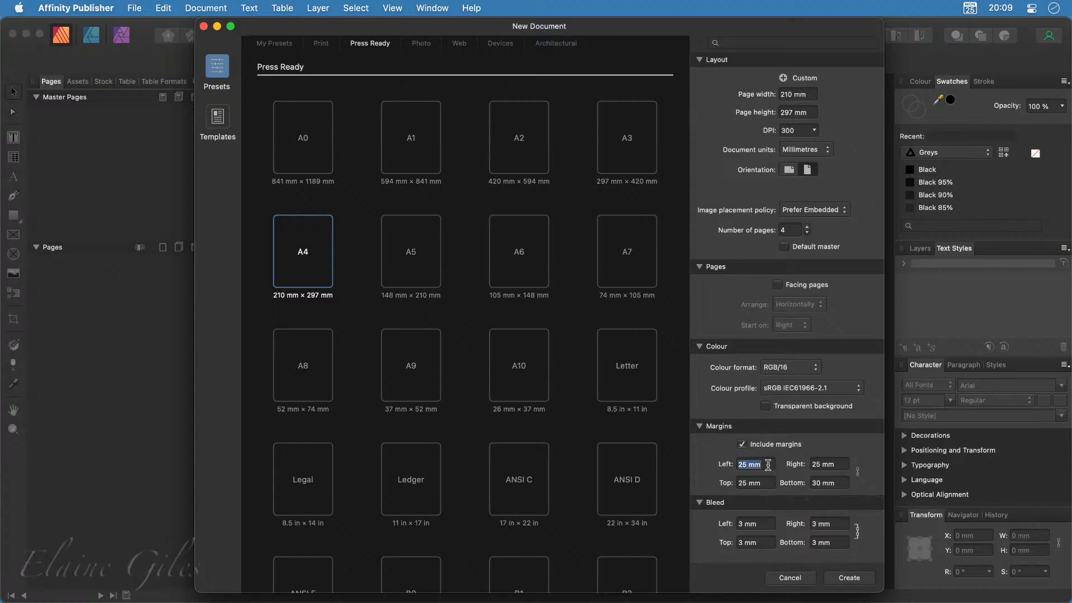
text(50)
key(Return)
click(814, 463)
text(20)
key(Tab)
text(20)
key(Return)
key(Tab)
text(2)
click(849, 579)
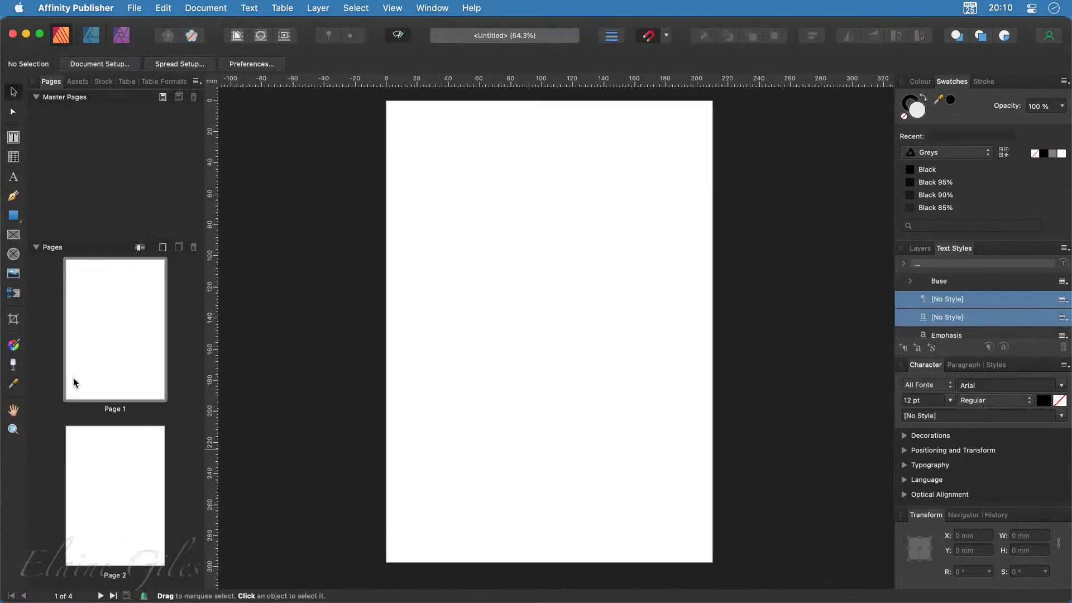
Add the artistic text "Cover" to page 1, enlarge it to about 144 pt and deselect it
scroll(75, 382, down, 10)
scroll(76, 382, up, 10)
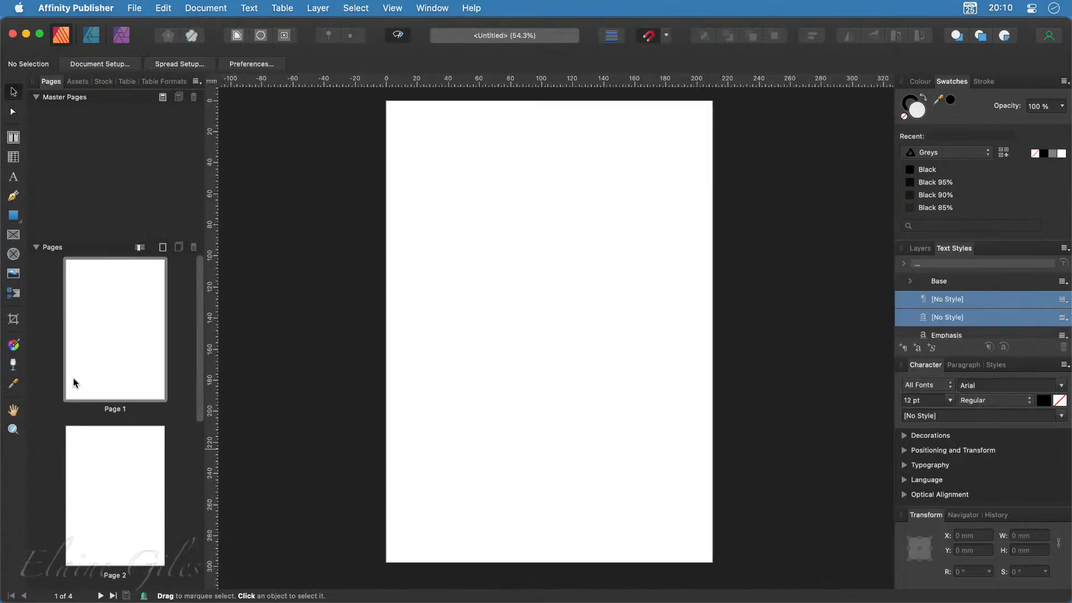
click(17, 174)
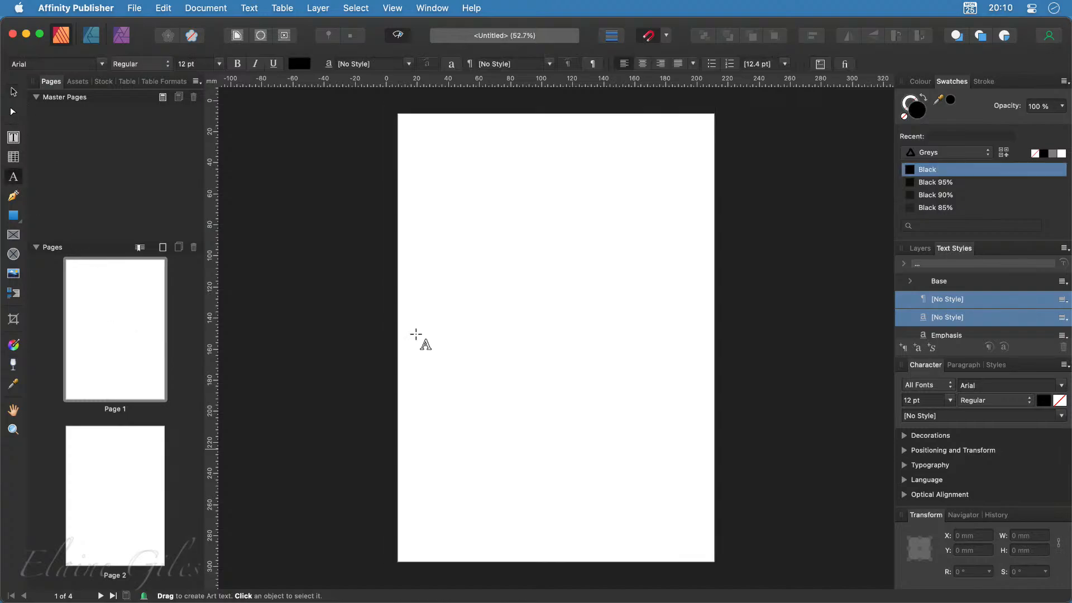
click(465, 313)
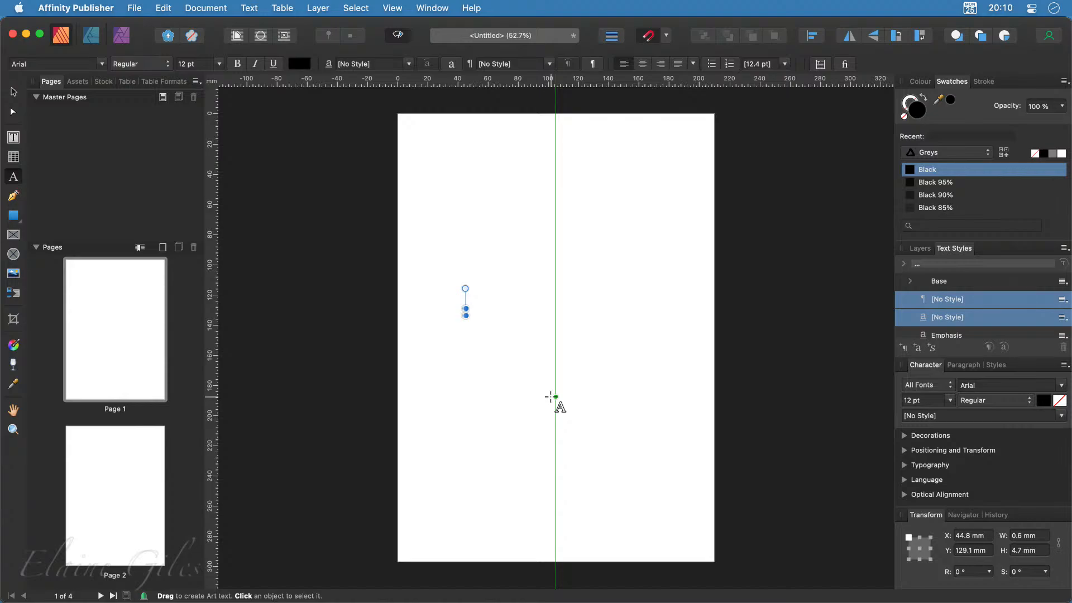
text(Cover)
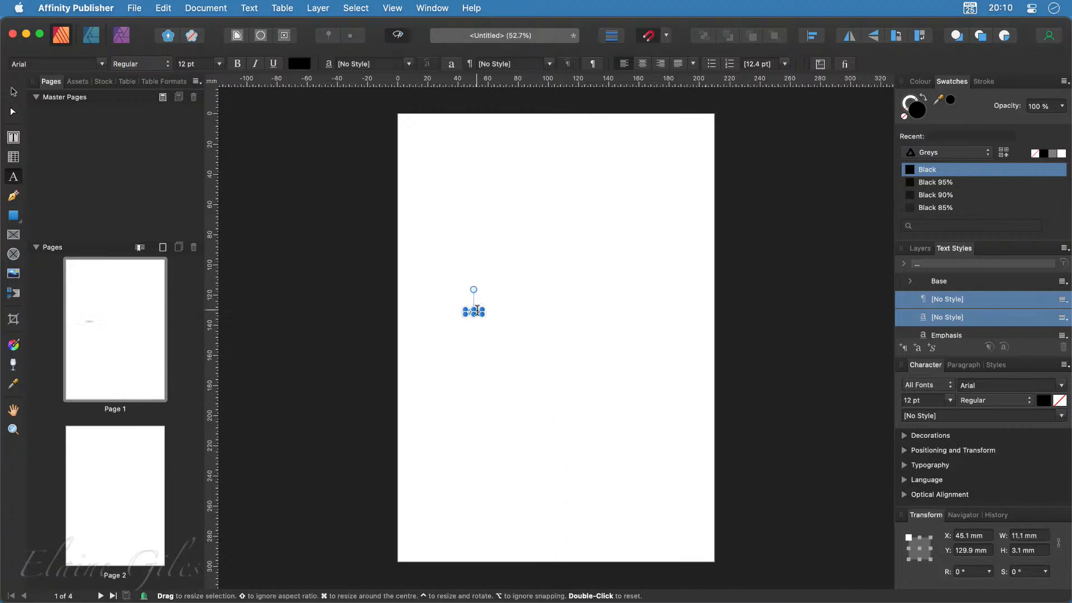
drag(483, 316, 628, 415)
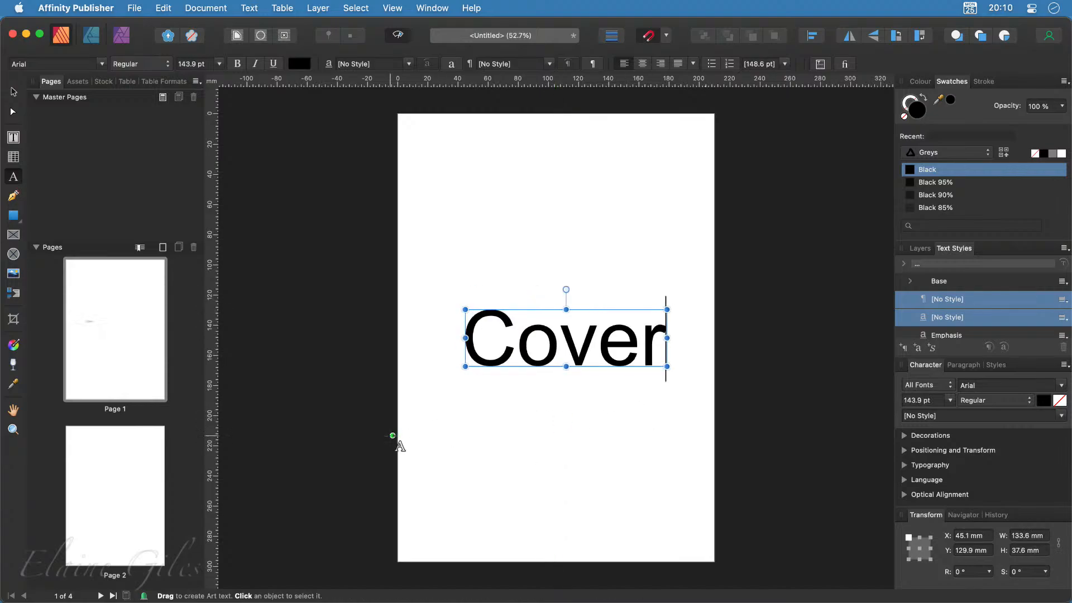
key(Escape)
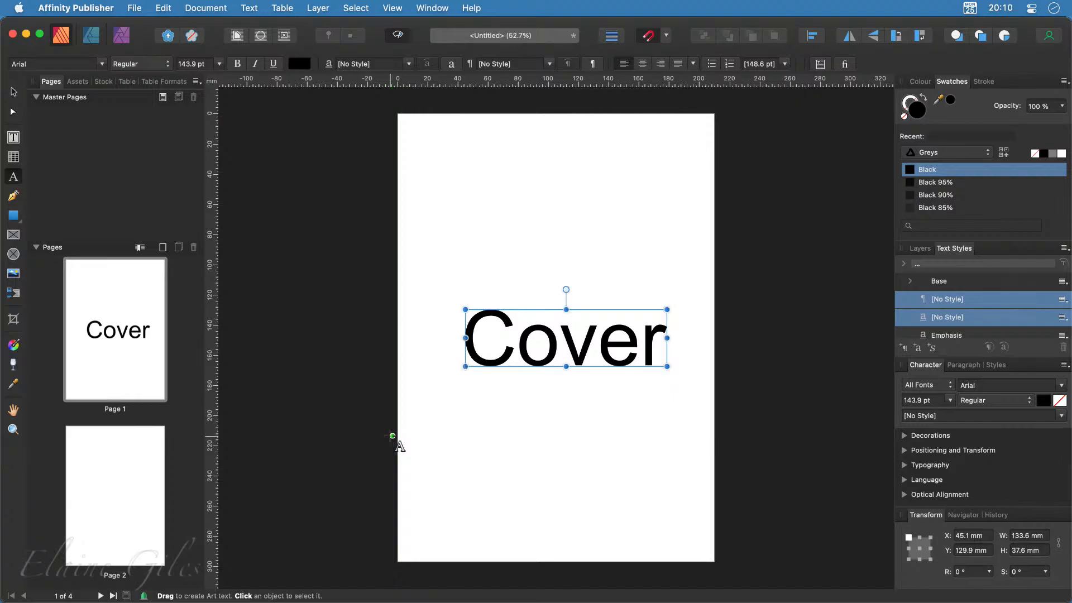
key(Escape)
click(13, 91)
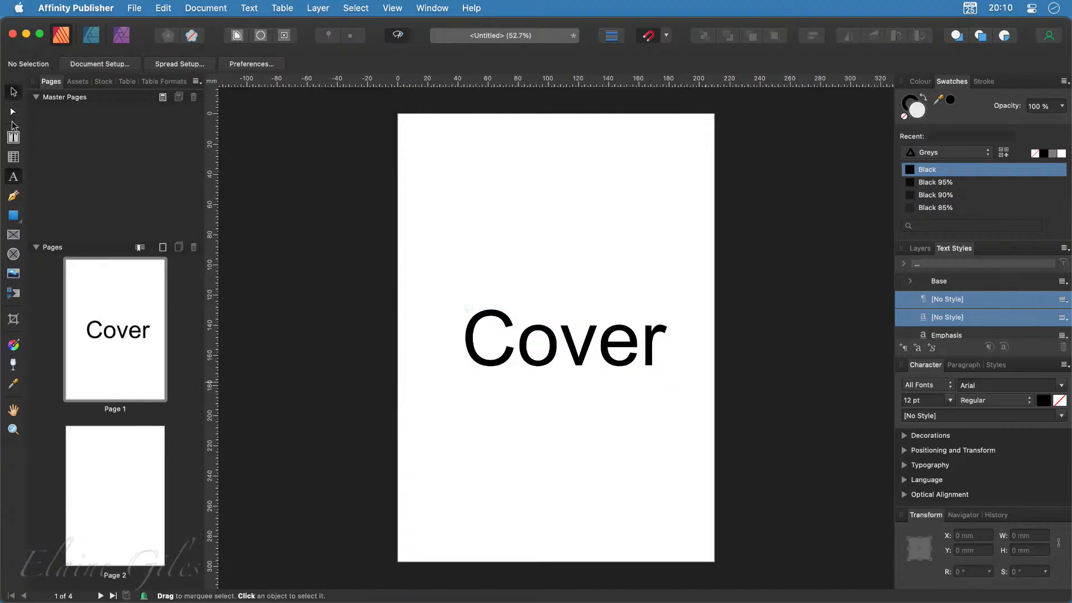
click(79, 531)
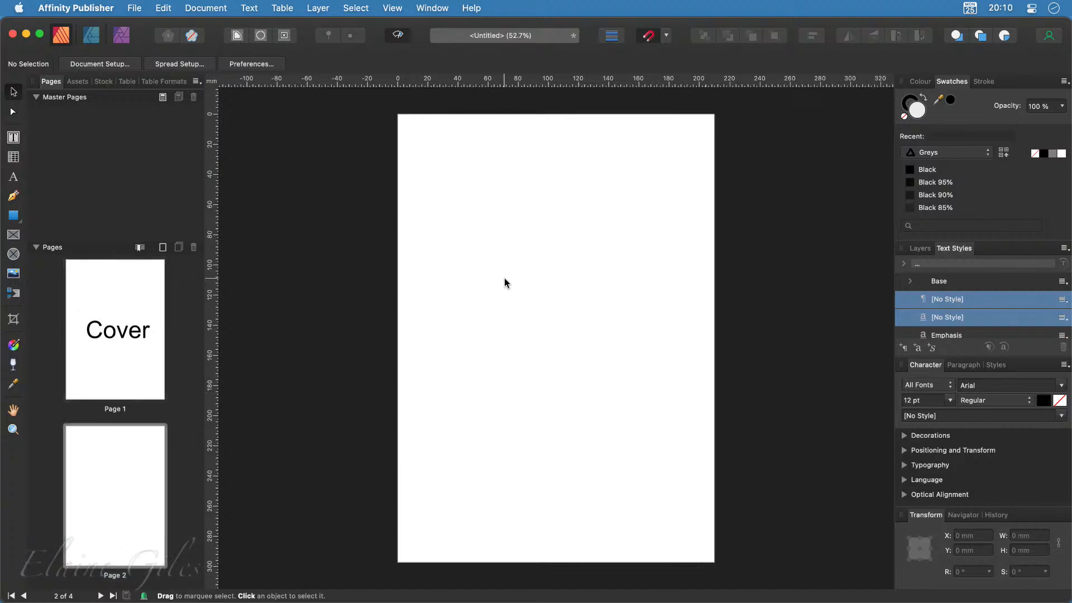
key(super+v)
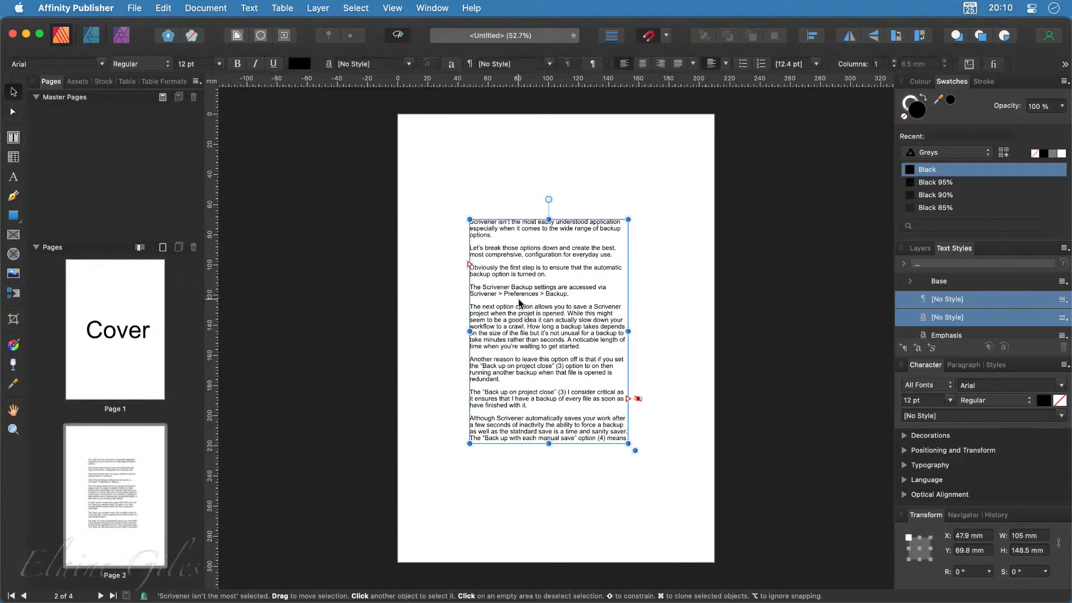
key(super+z)
Copy the "Cover" text from page 1 onto page 2 and change the copy's wording to "TOC"
click(148, 322)
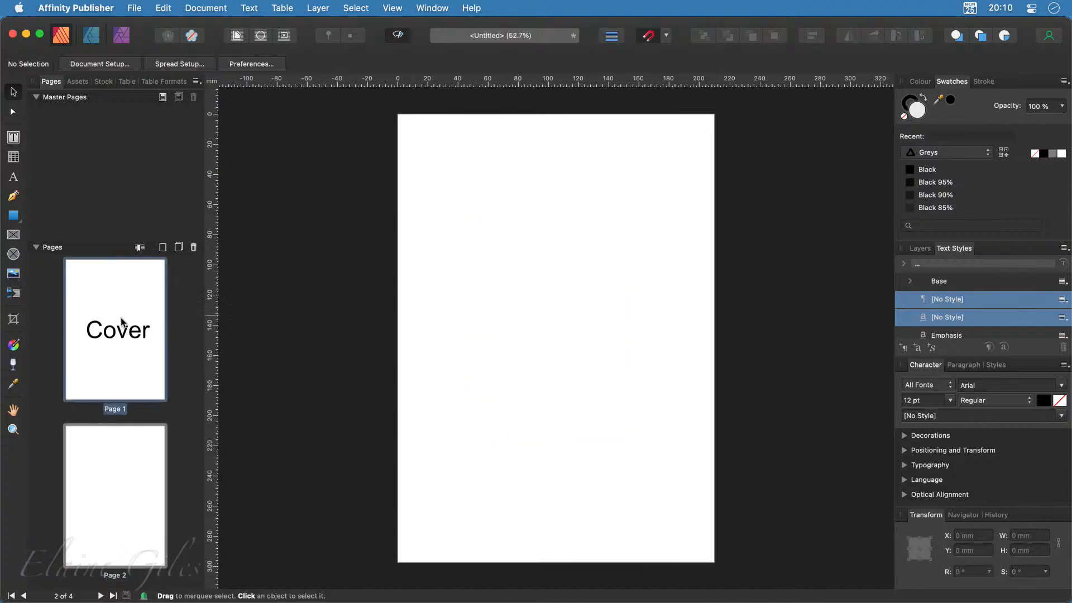
click(578, 349)
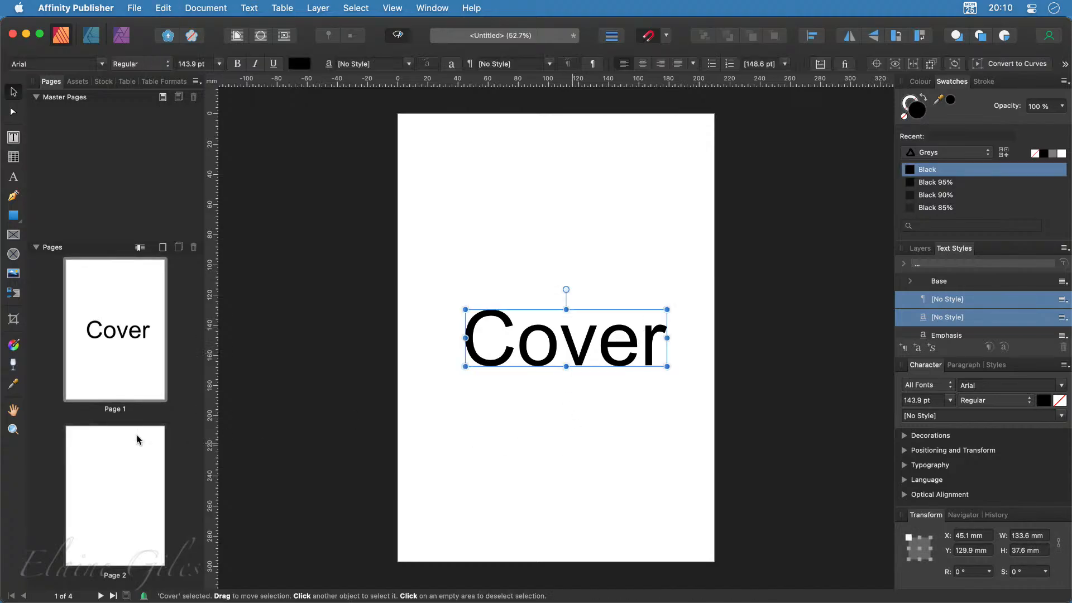
click(96, 465)
click(132, 514)
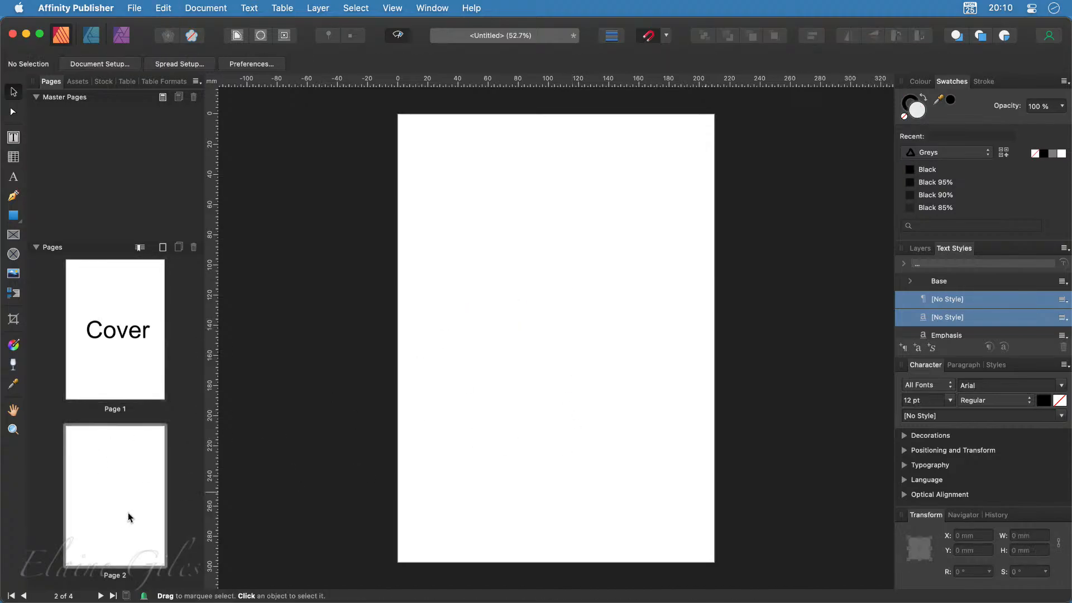
key(super+v)
double_click(538, 341)
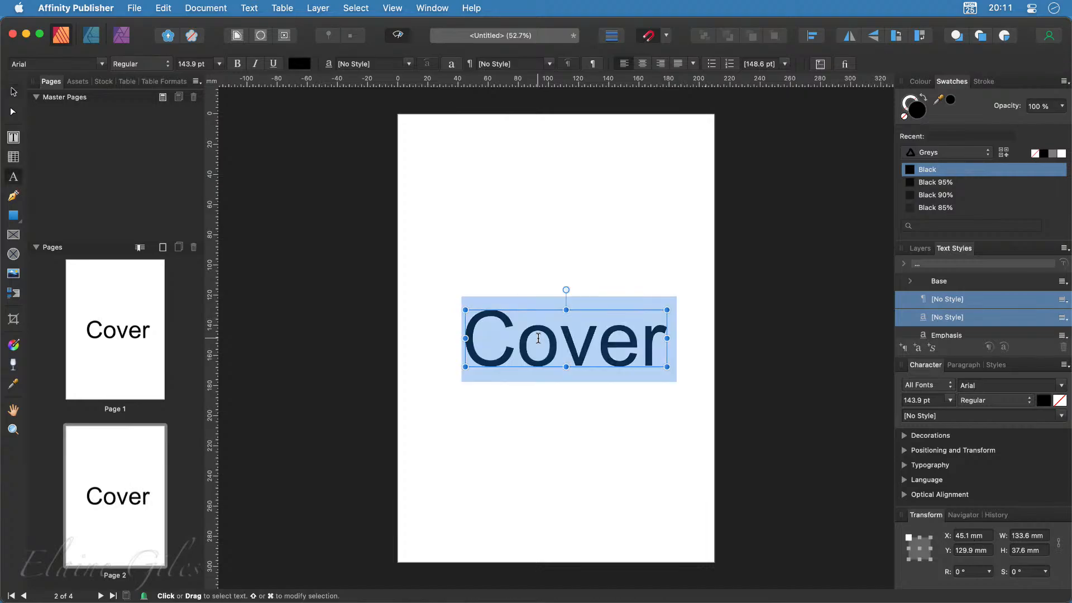
text(TOC)
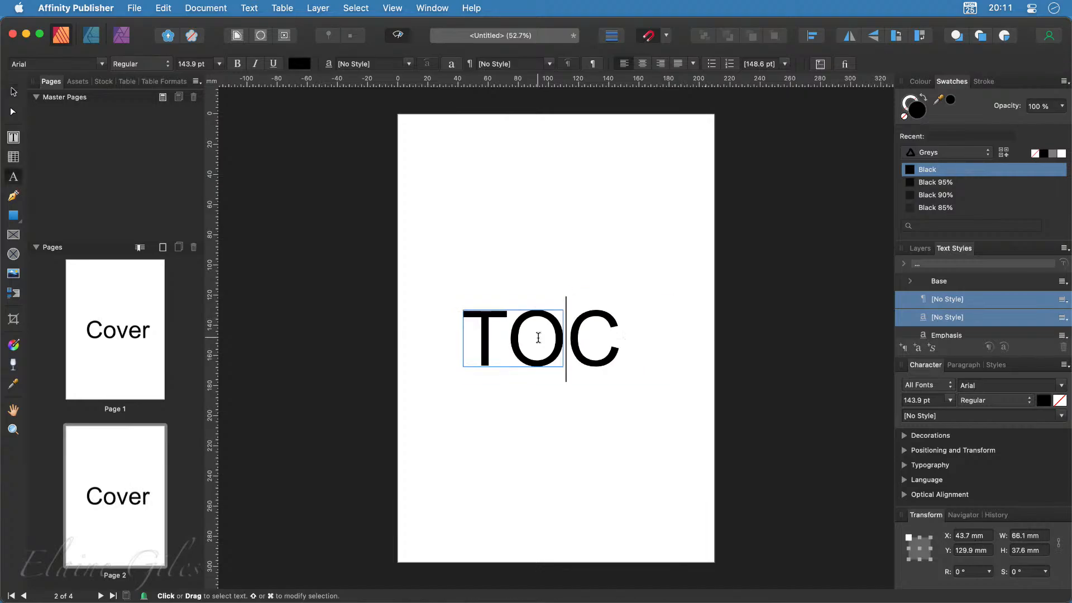
Paste the copied "Cover" text onto page 3 and change its wording to "Content"
scroll(120, 525, down, 5)
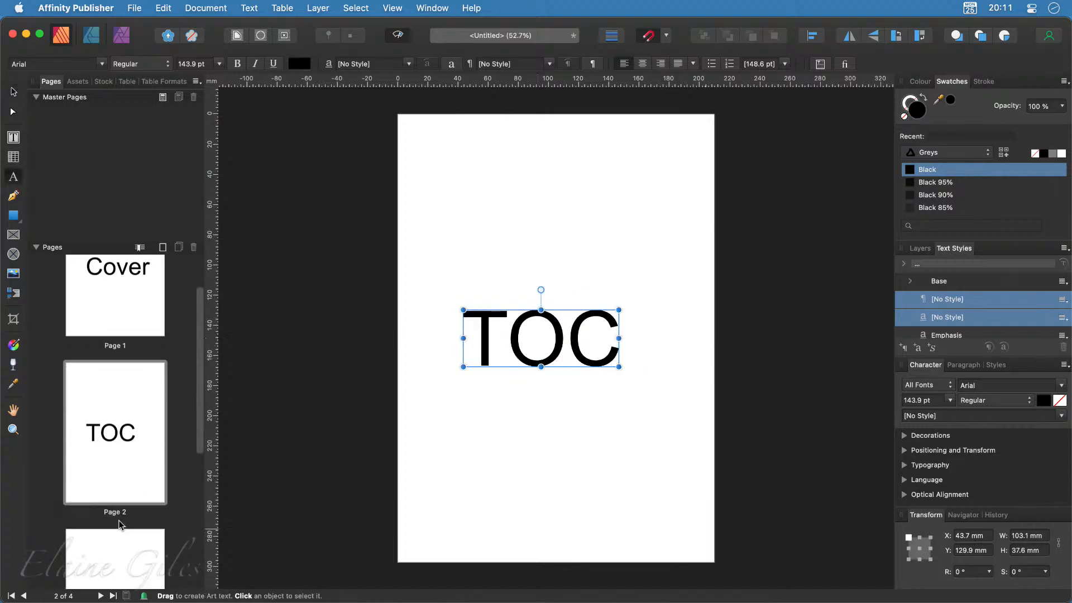
click(120, 491)
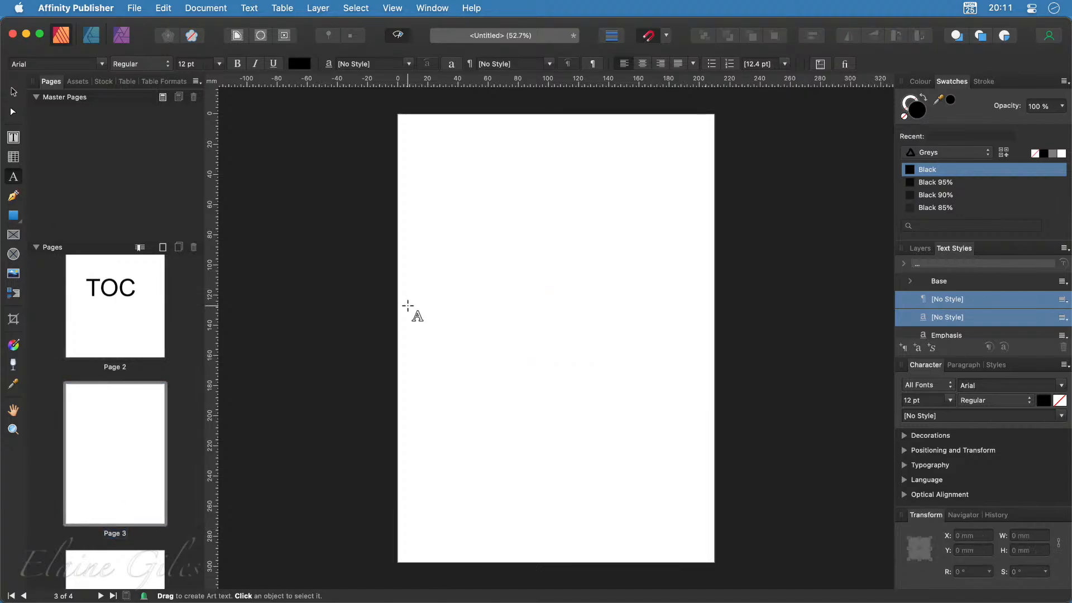
drag(438, 306, 436, 279)
text(Cover)
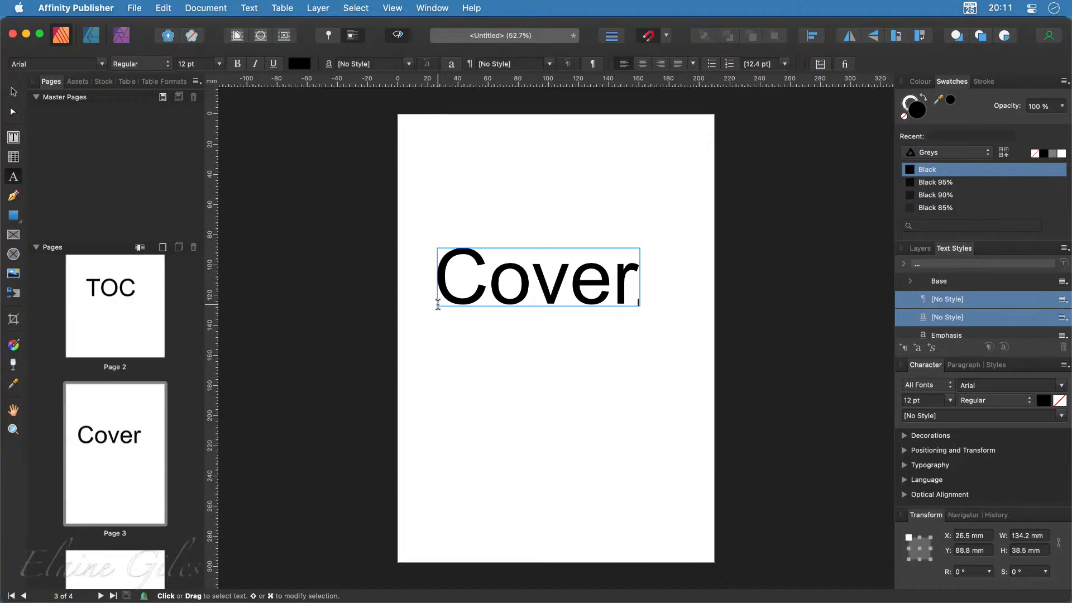
text(Con)
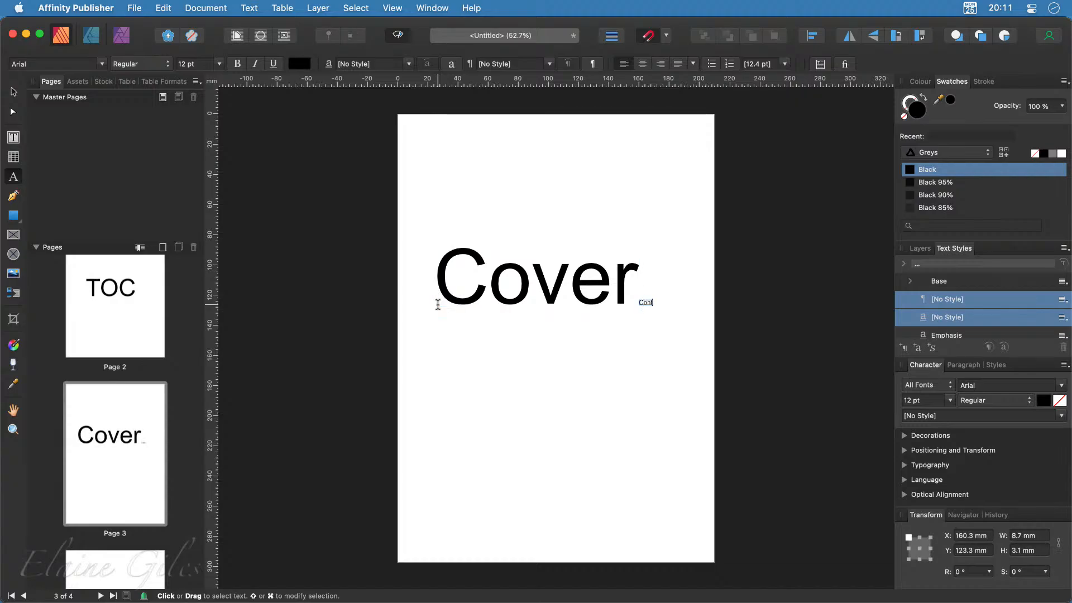
key(super+z)
double_click(550, 266)
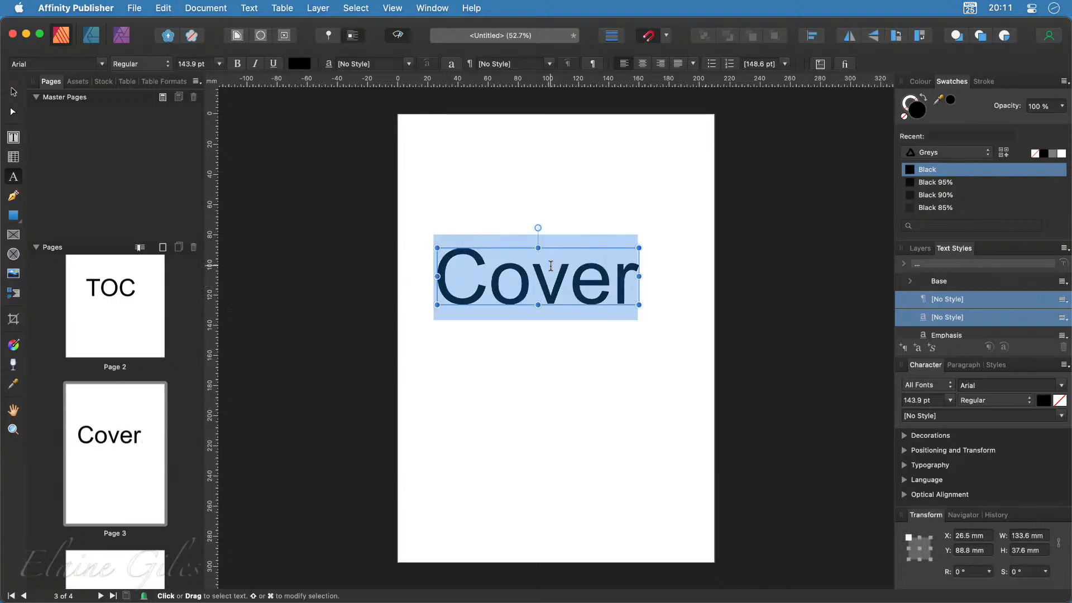
text(Content)
key(Escape)
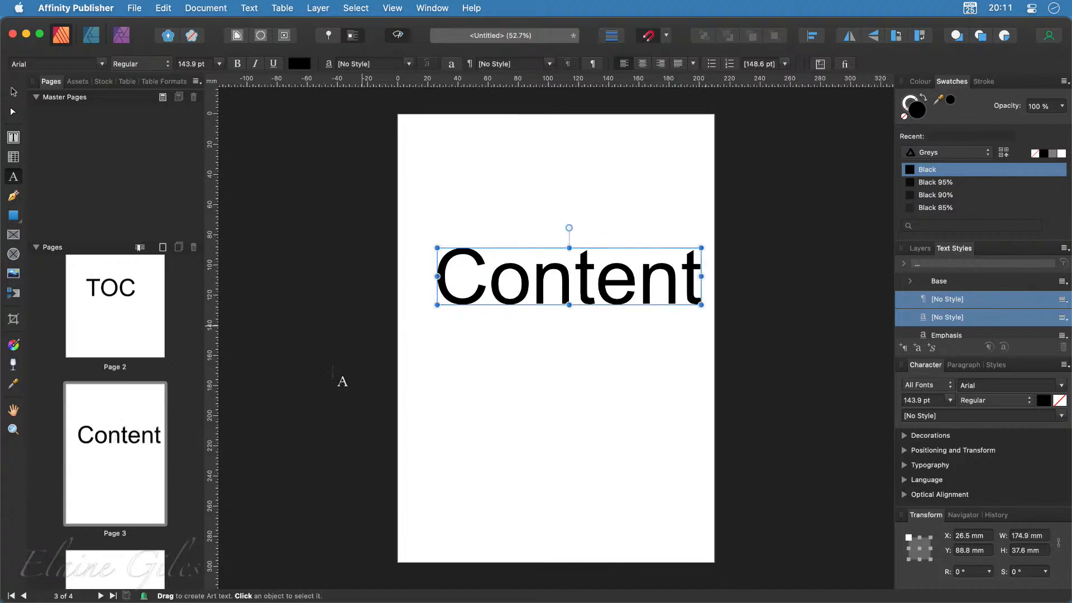
Paste the copied "Cover" text onto page 4 and change its wording to "Profile"
scroll(71, 476, down, 3)
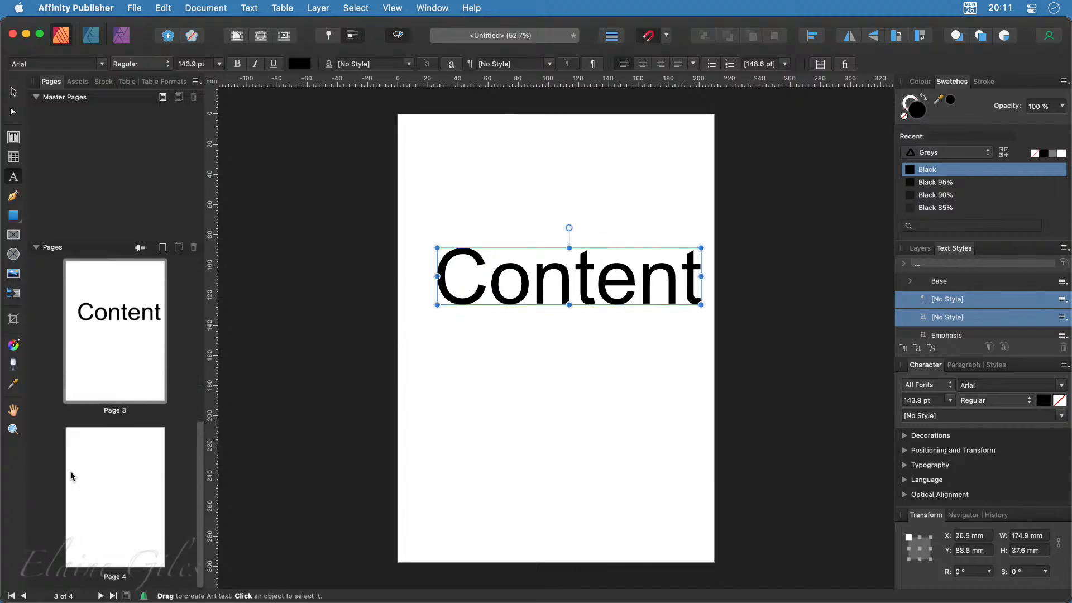
click(108, 462)
click(419, 246)
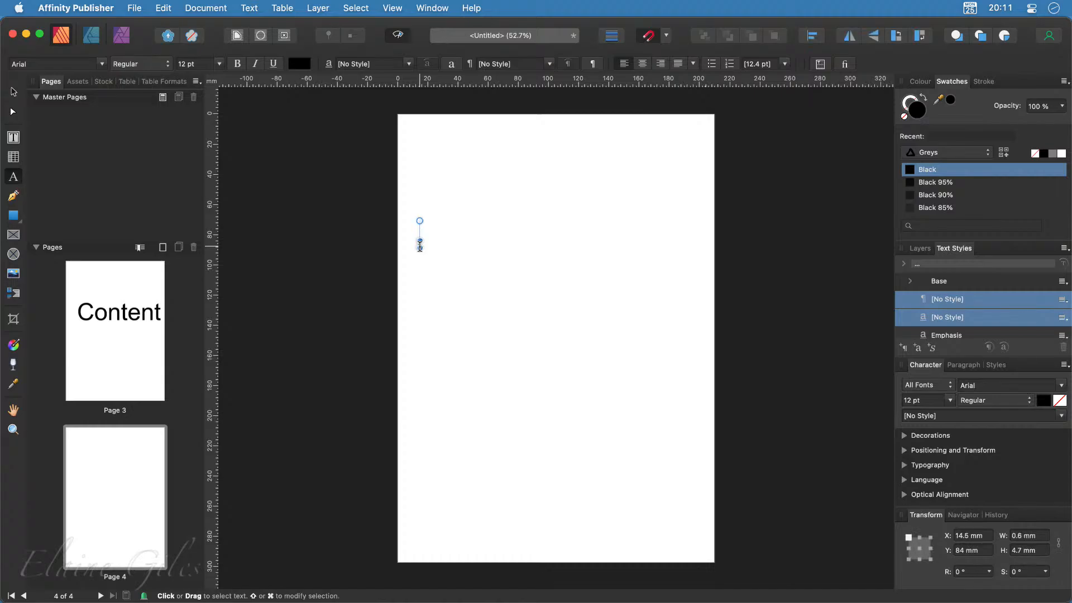
click(13, 91)
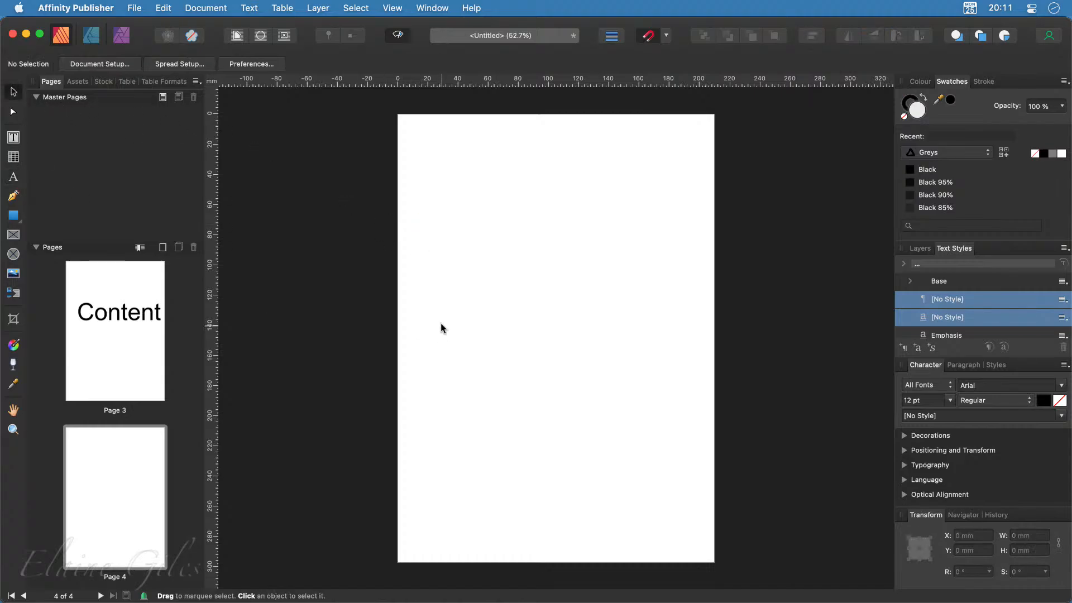
key(cmd+v)
double_click(543, 329)
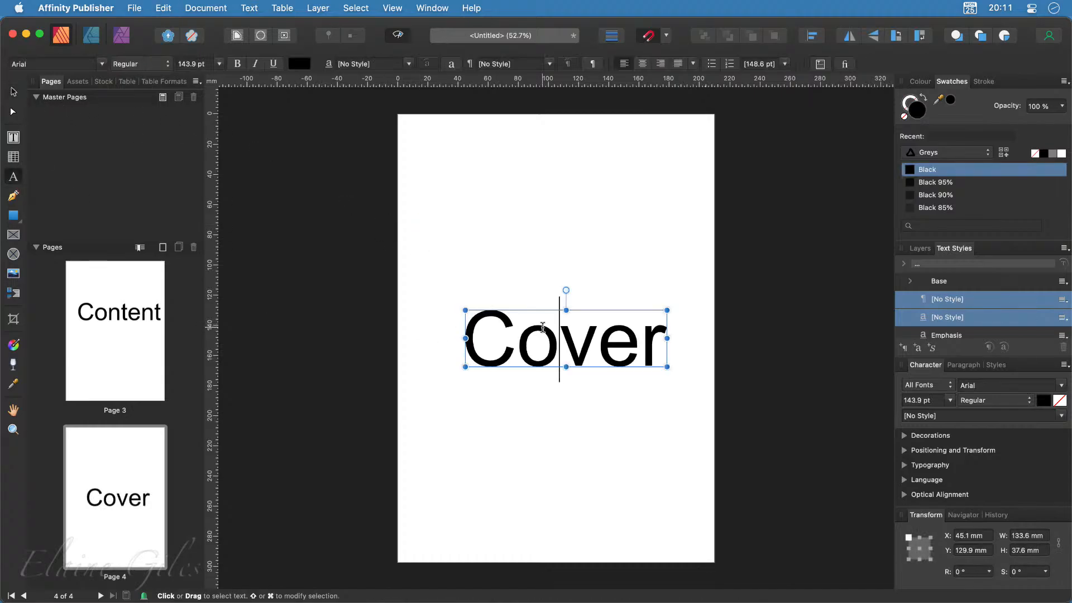
double_click(542, 328)
text(Pr)
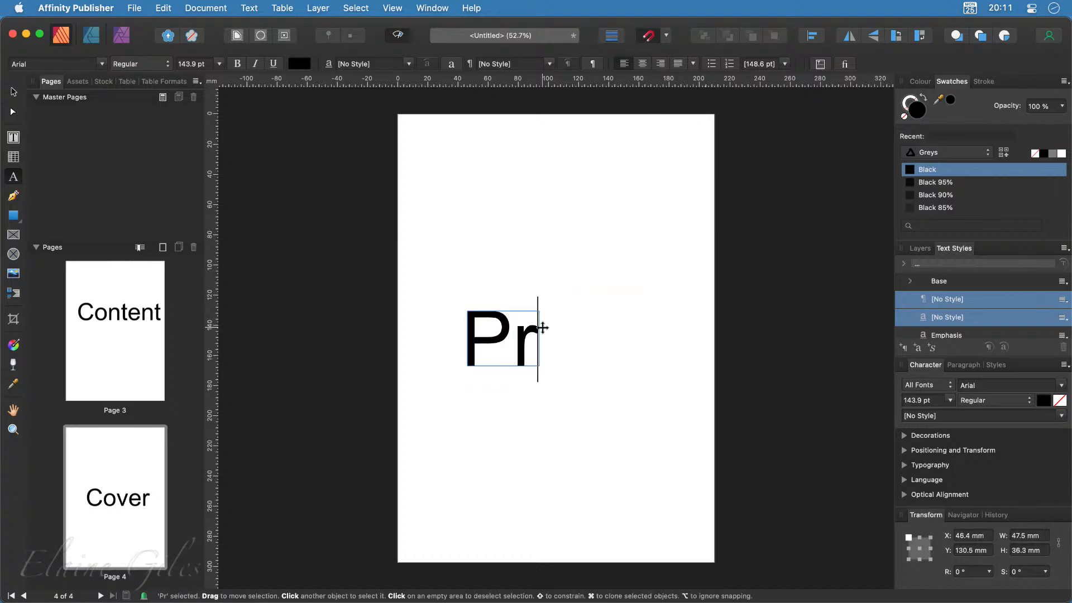
text(ofile)
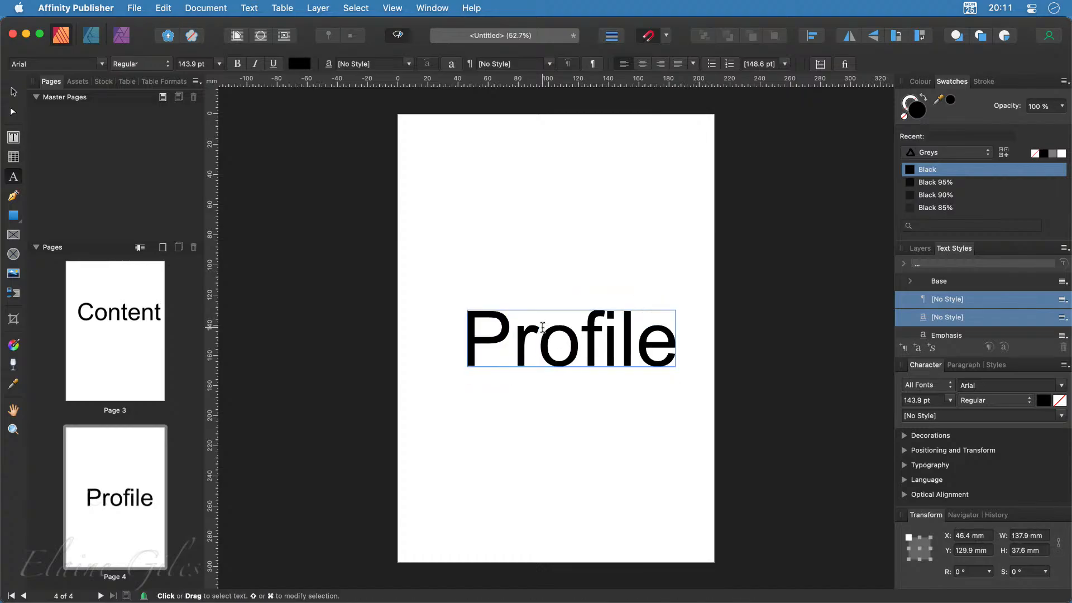
key(Escape)
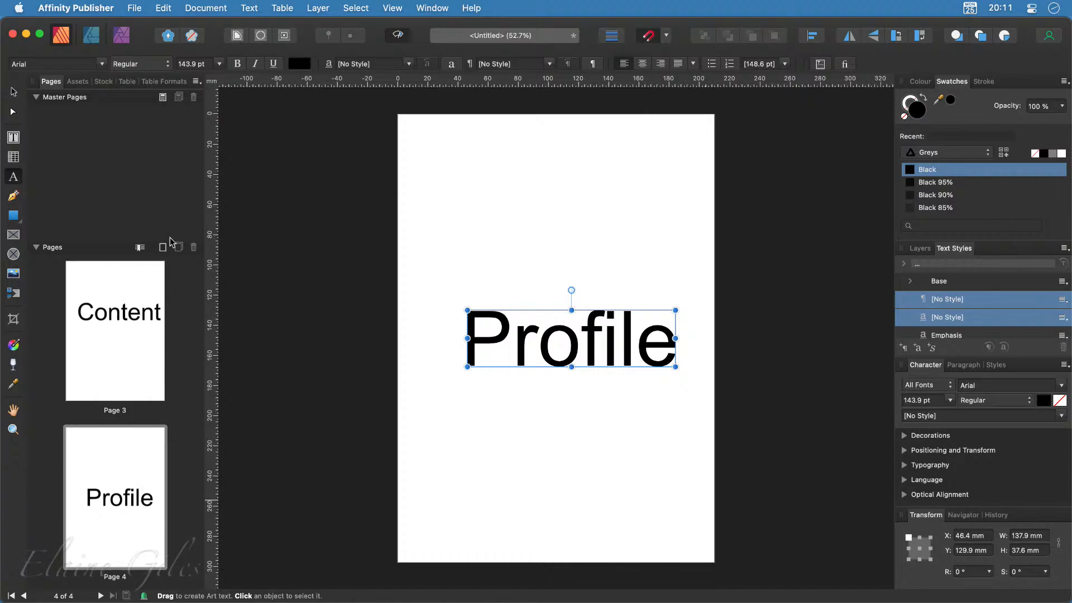
Add one page after page 4 with no master page and select it
click(163, 250)
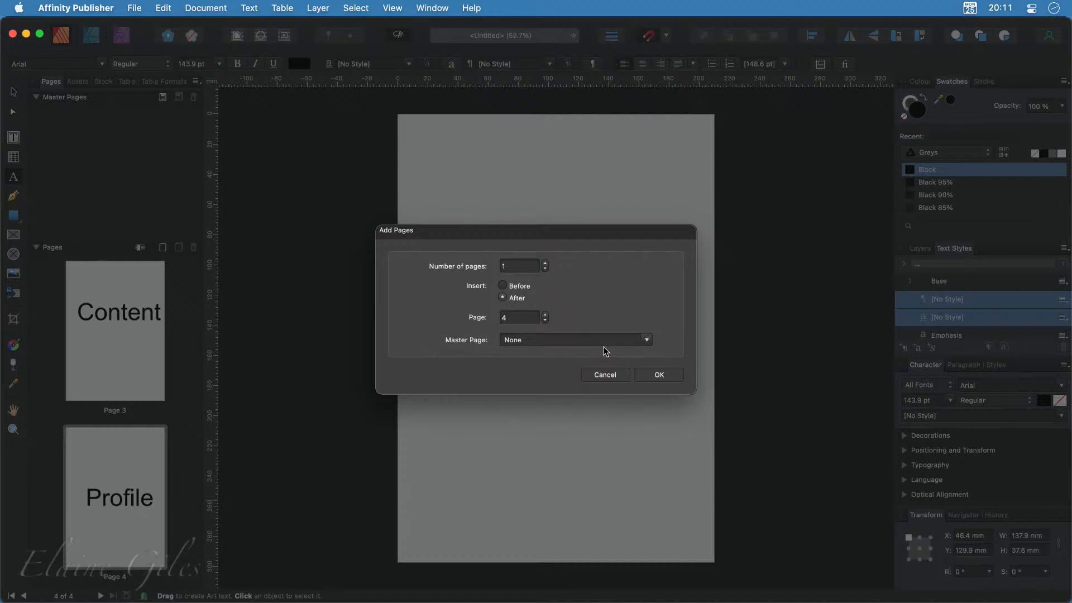
click(644, 384)
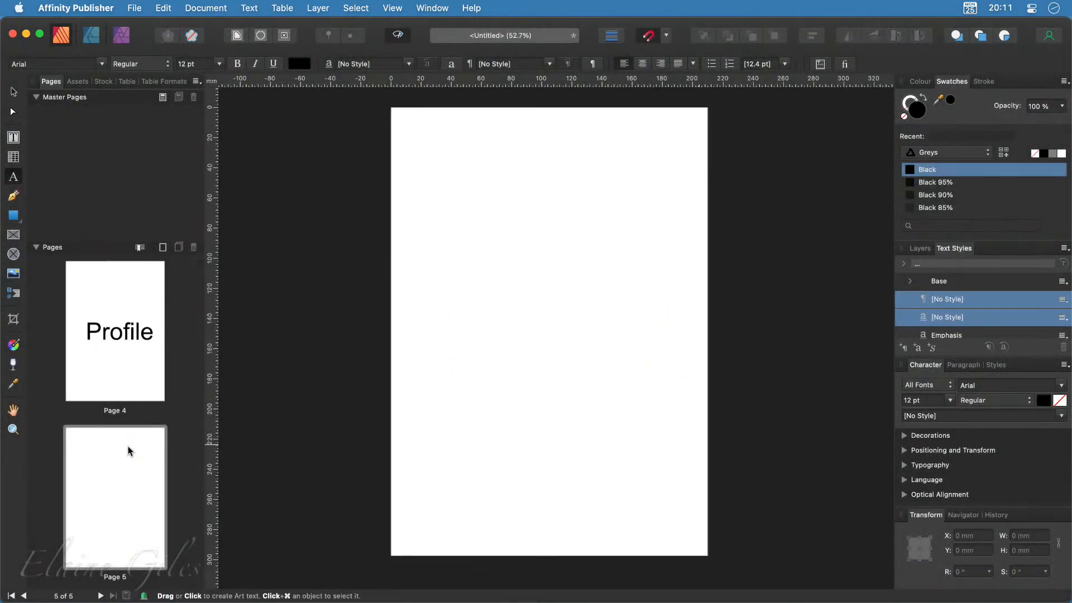
click(125, 478)
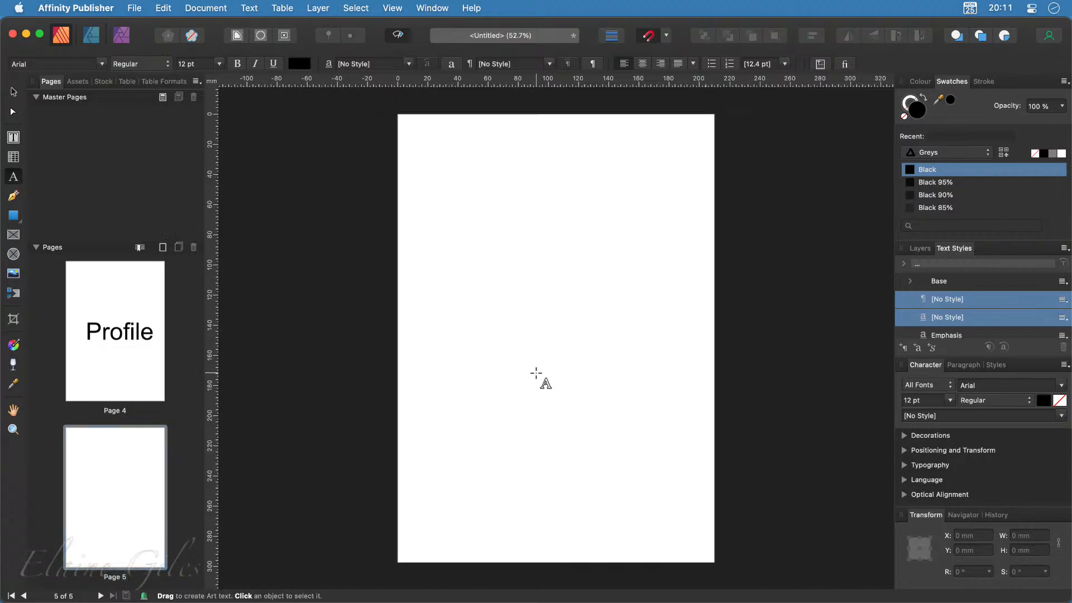
Paste the "Cover" text onto page 5 and reword it as "Back Cover", broken over two lines
key(super+v)
double_click(529, 349)
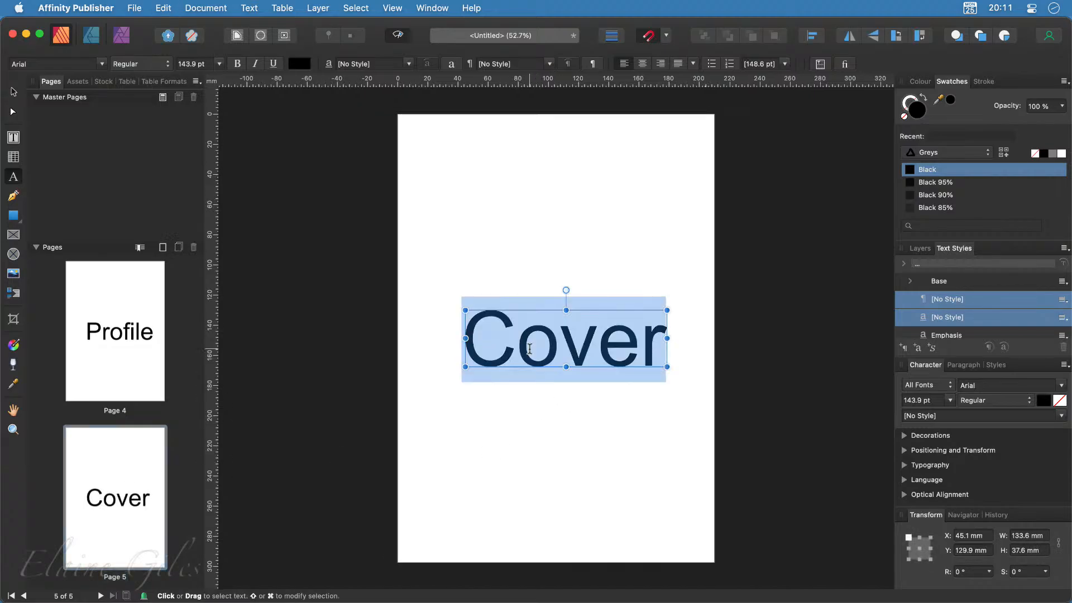
text(Back Cover)
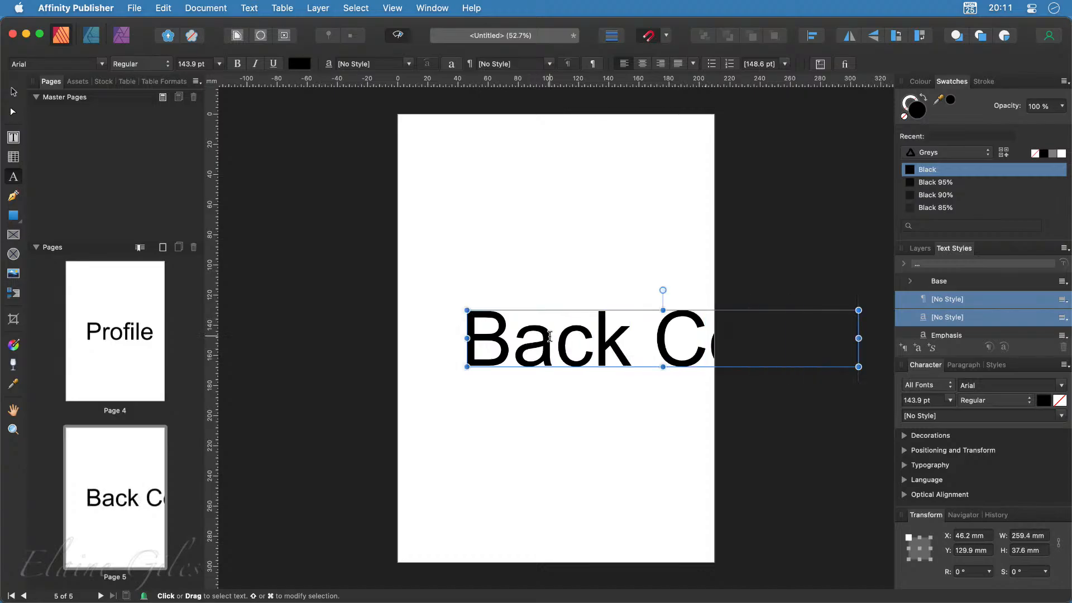
click(653, 336)
key(BackSpace)
key(Return)
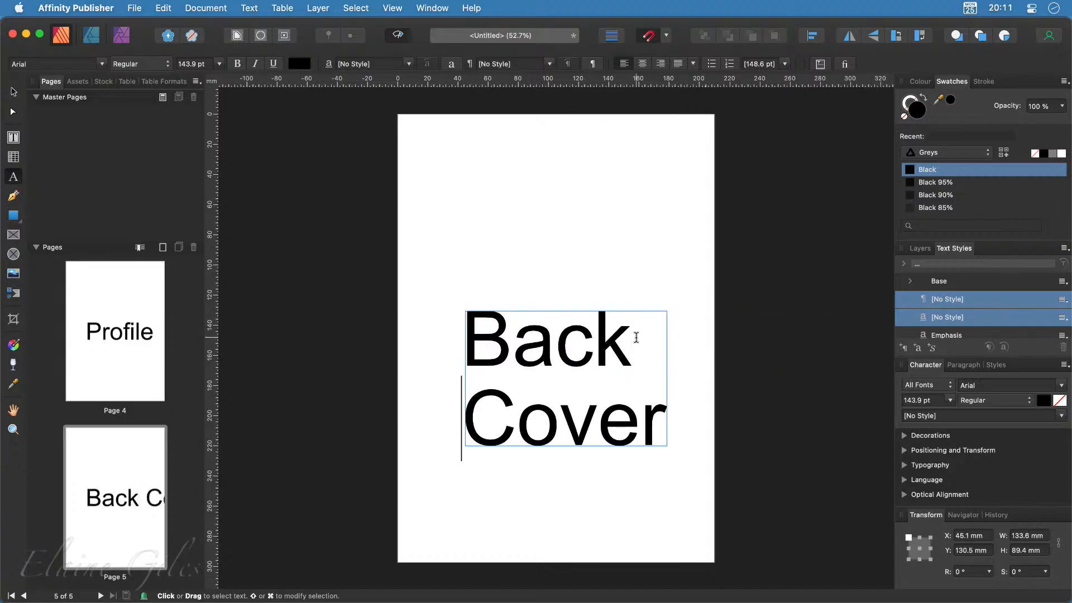
Draw a rectangular picture frame about 210 mm wide and 163 mm high across the lower part of page 1
scroll(80, 362, up, 10)
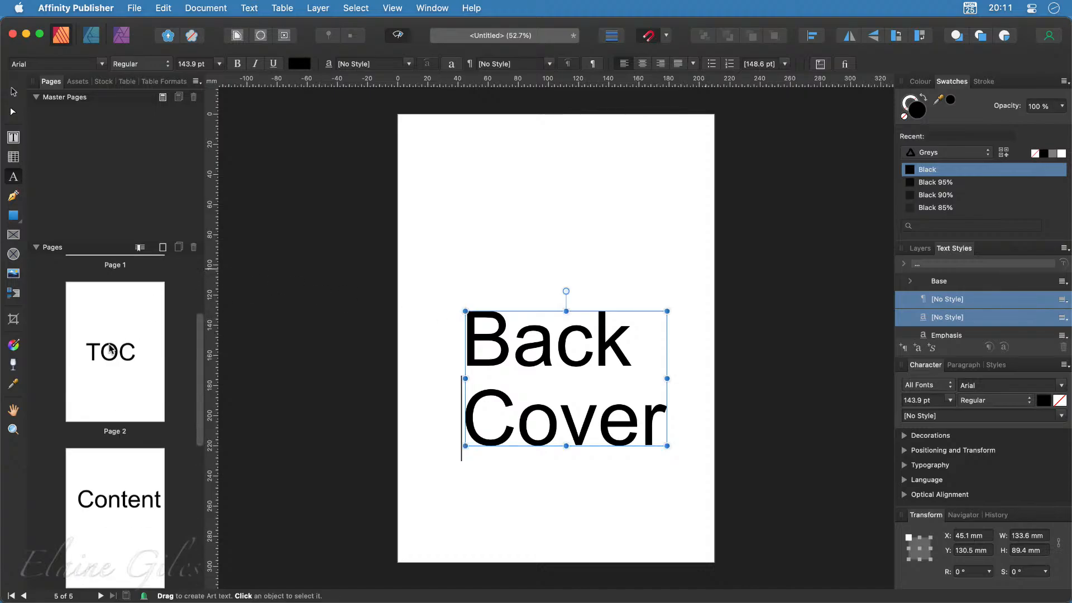
double_click(114, 305)
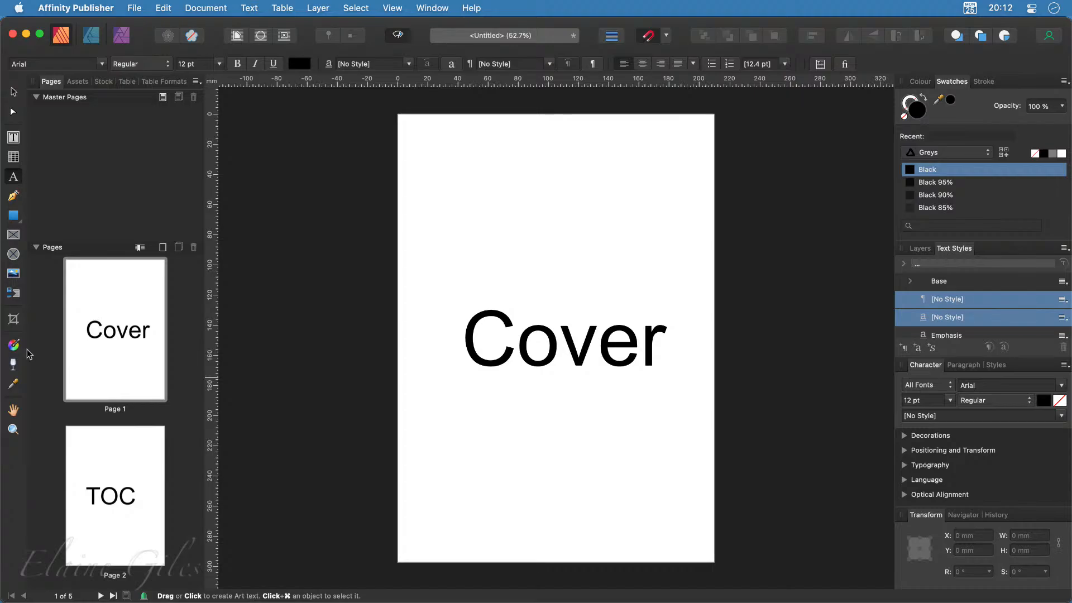
click(14, 235)
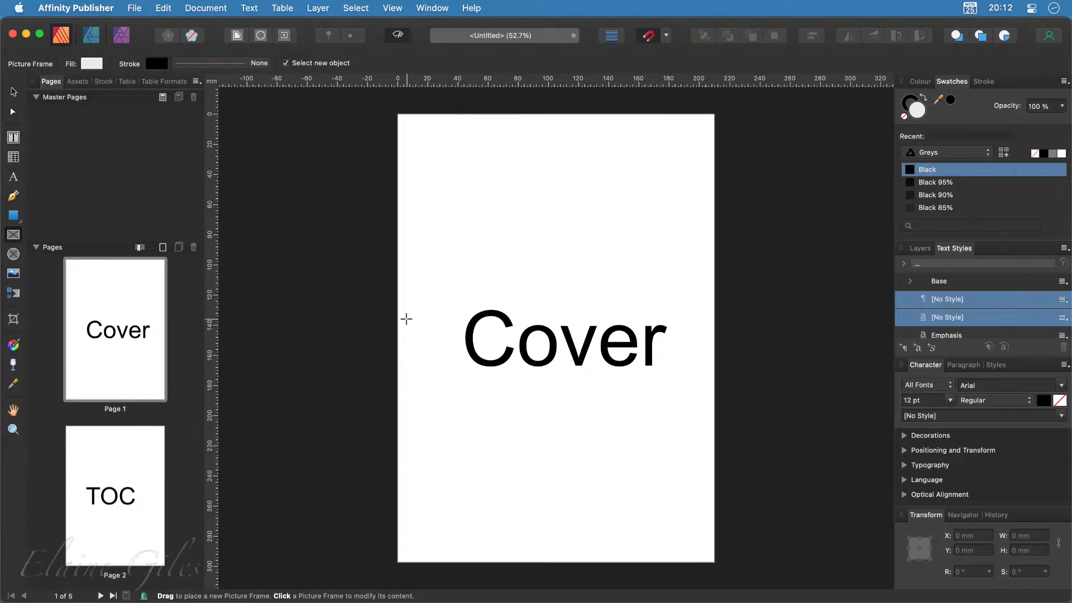
drag(397, 313, 714, 561)
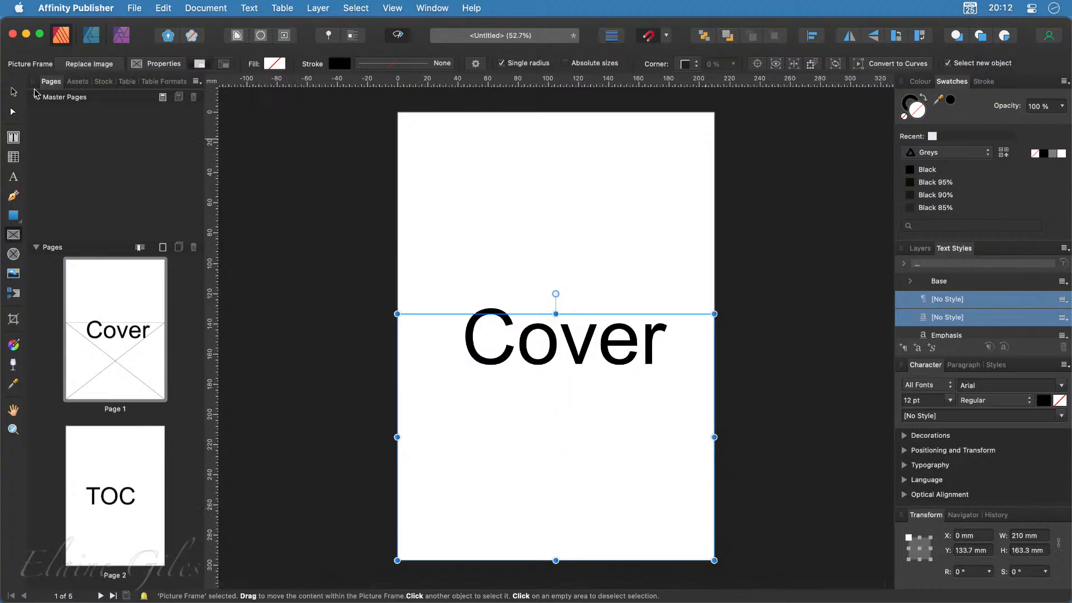
Delete the "Cover" text from page 1 and turn off preview mode
click(17, 92)
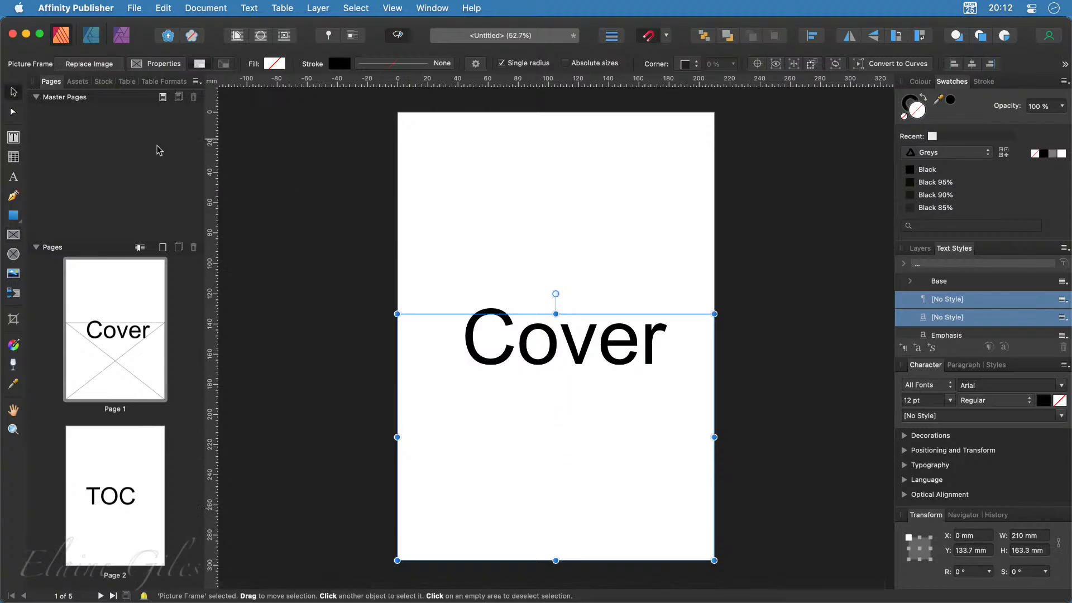
click(496, 313)
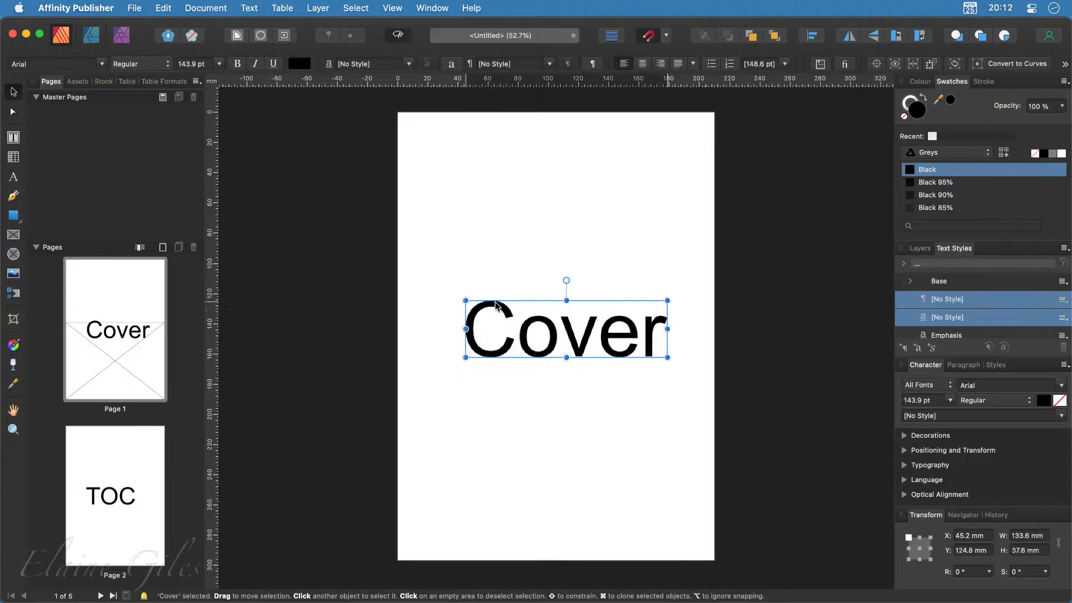
key(Delete)
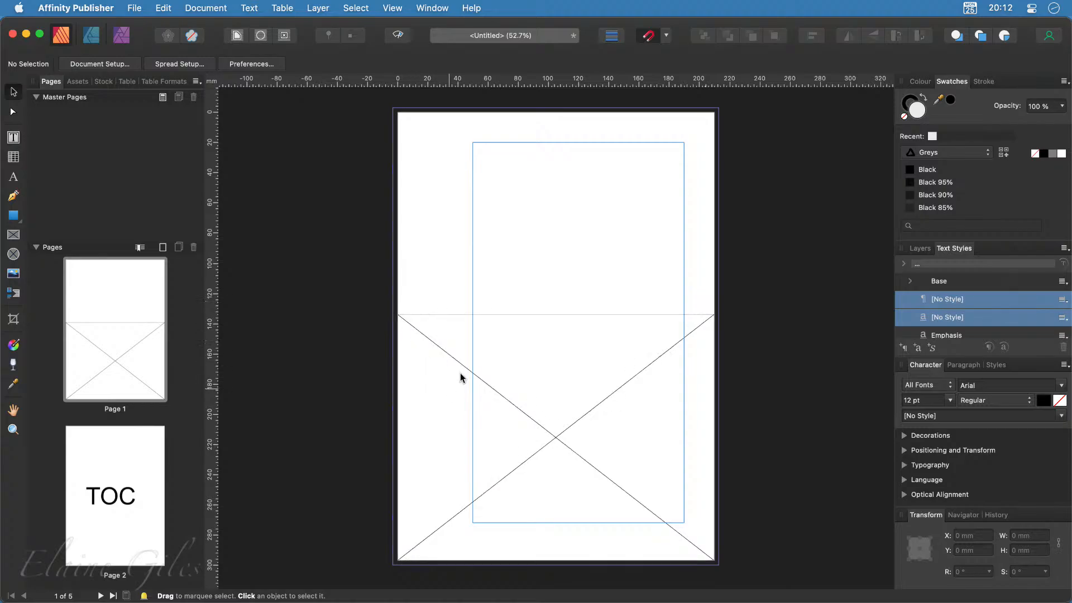
Extend the picture frame on page 1 to the left, right and bottom bleed edges, about 216 mm by 166 mm
click(484, 390)
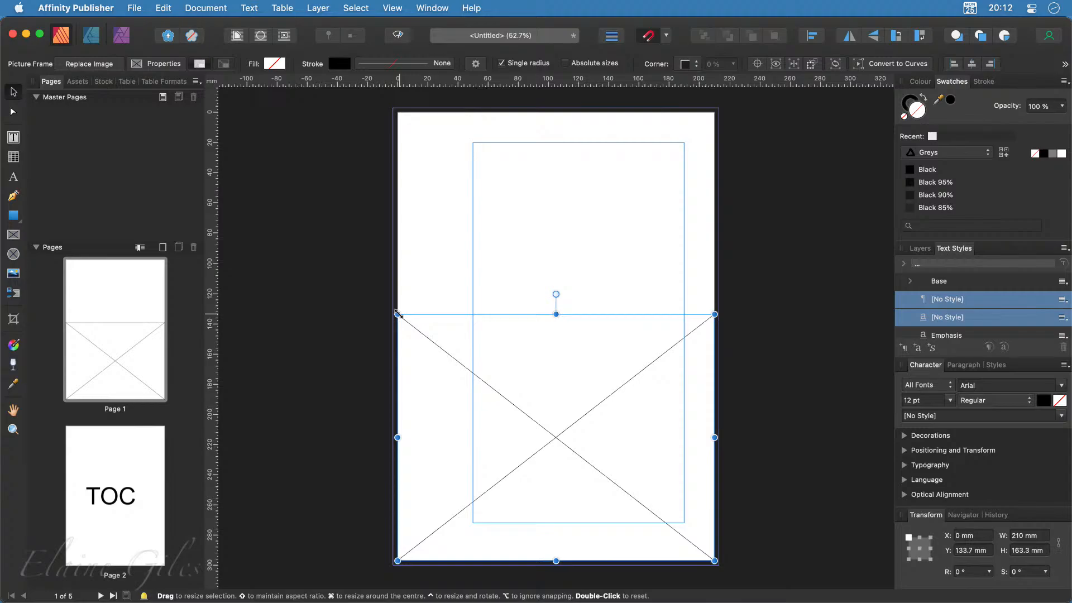
drag(397, 314, 393, 315)
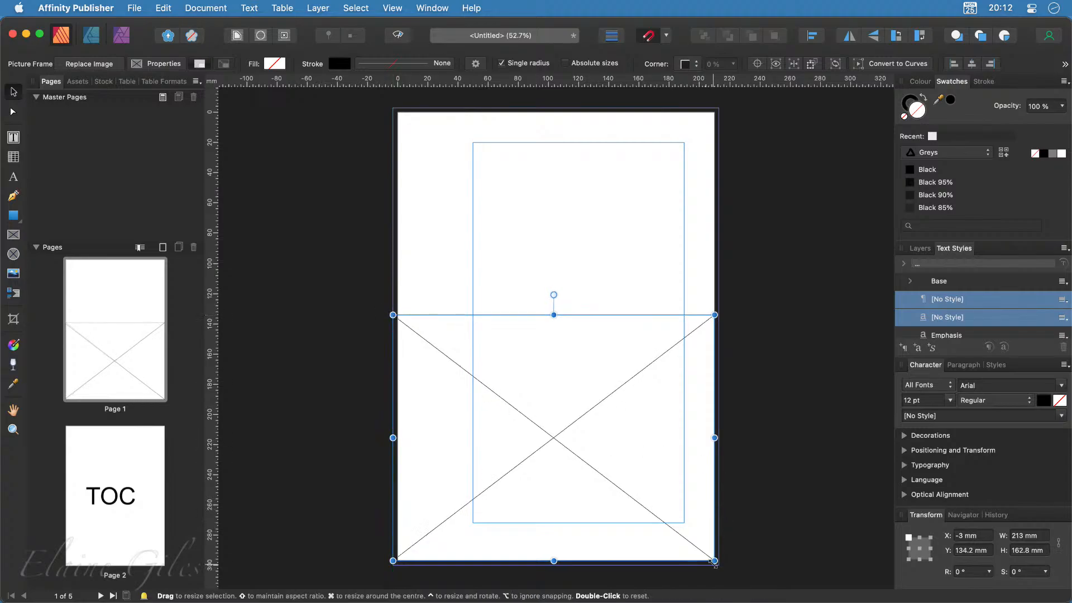
drag(714, 561, 719, 560)
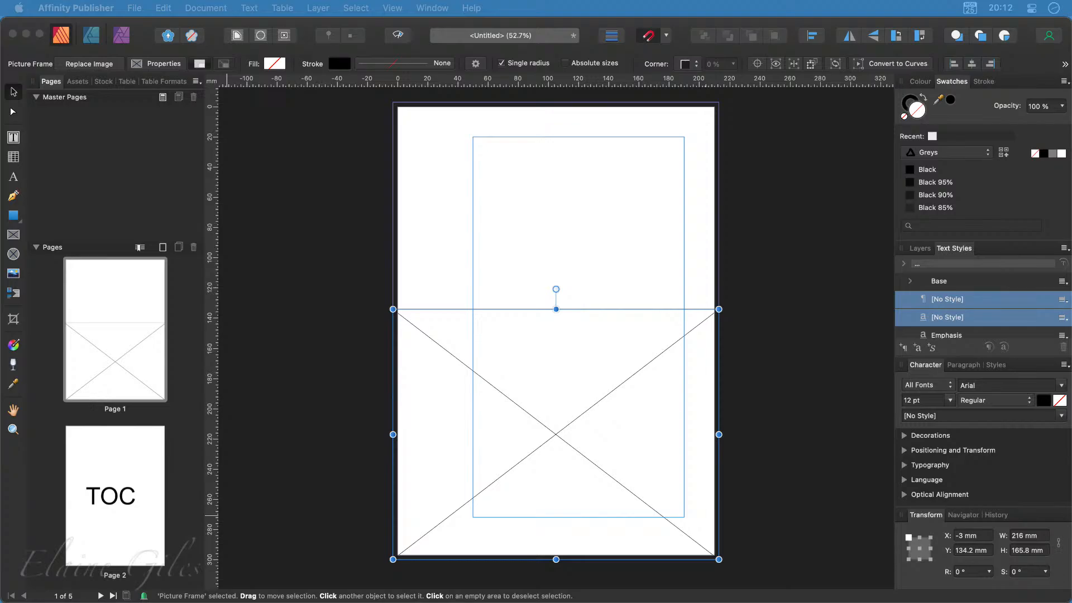
Fill the page 1 picture frame with the pen-and-spreadsheet photo, enlarged to 100% and shifted up and left within the frame
drag(2, 441, 551, 434)
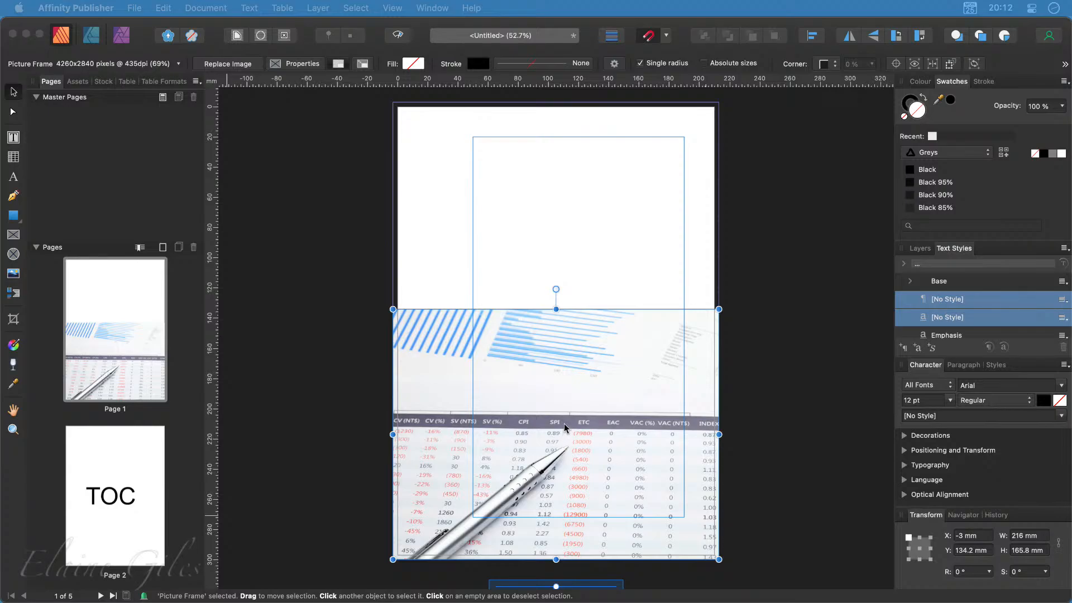
scroll(564, 428, down, 3)
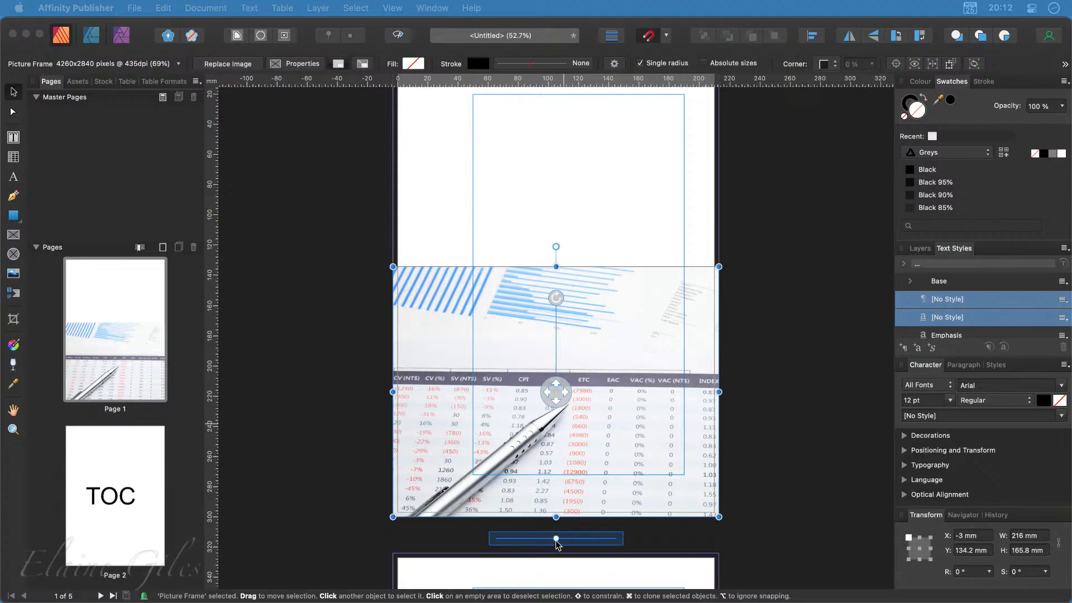
drag(557, 540, 587, 544)
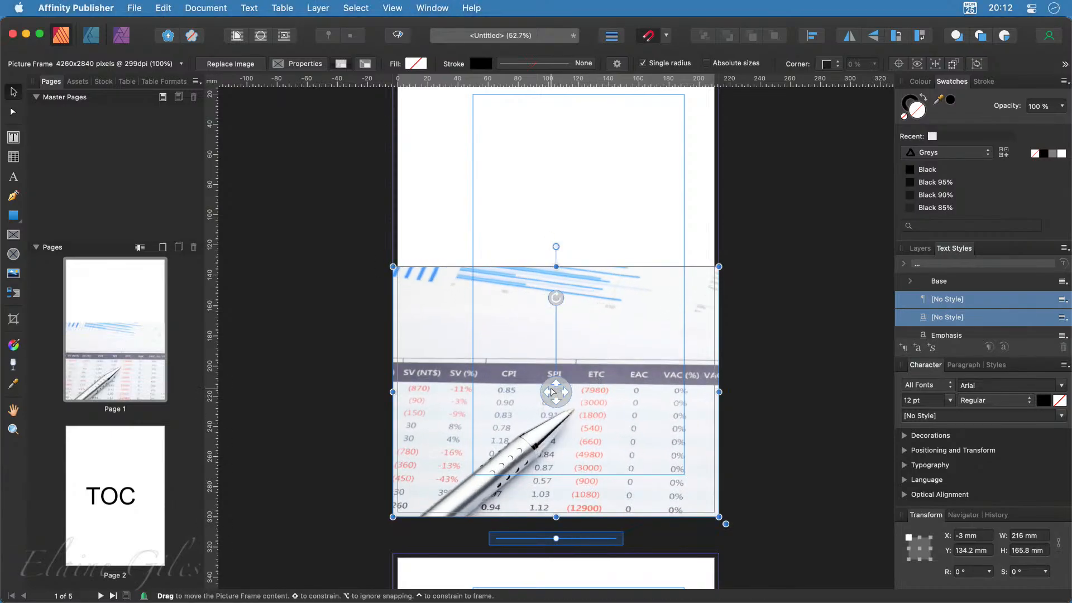
drag(555, 391, 467, 333)
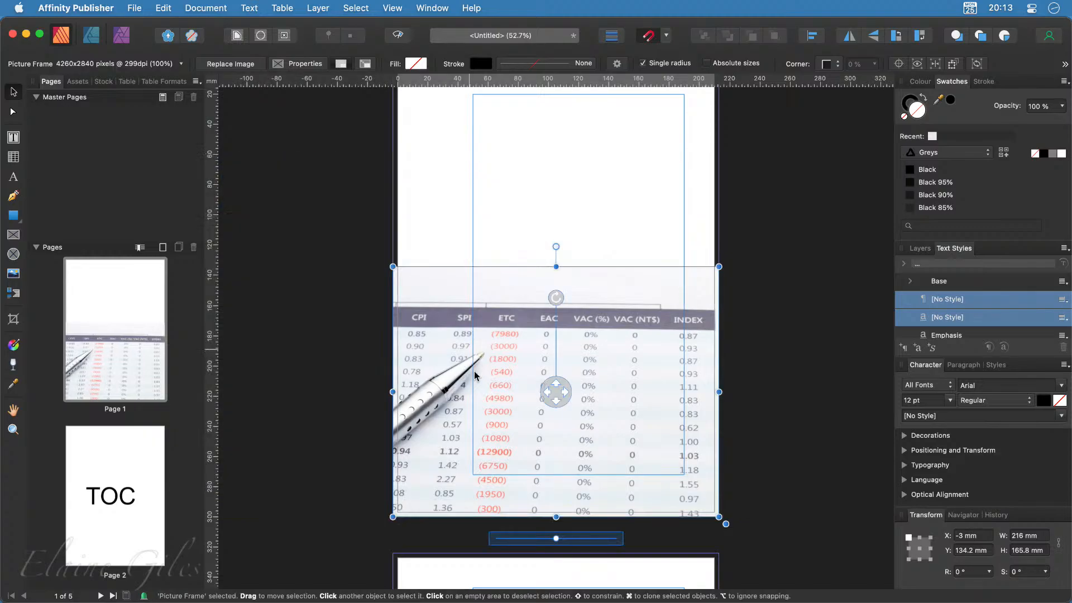
Draw a full-width rectangle across the upper part of page 1 out to the bleed edges, 216 mm wide, with its height set to 130 mm
scroll(563, 437, up, 1)
scroll(563, 437, up, 1)
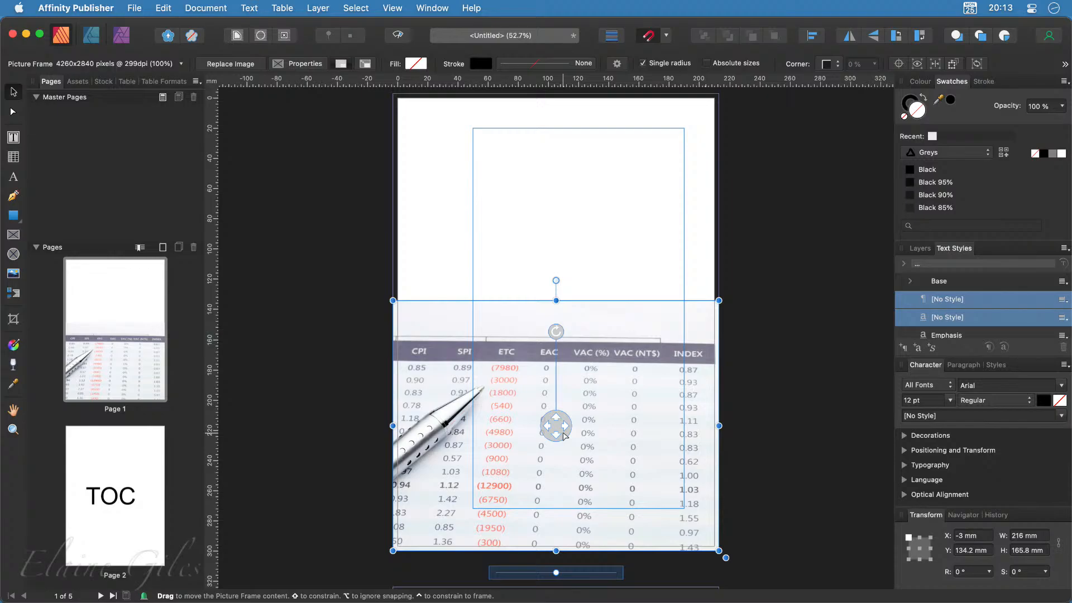
click(13, 215)
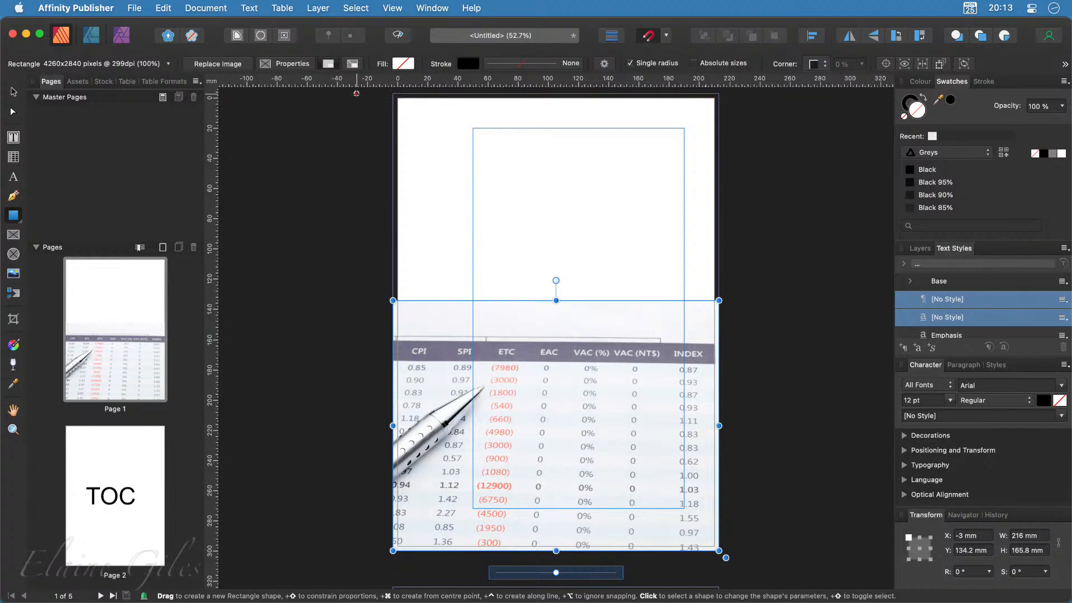
drag(393, 95, 715, 314)
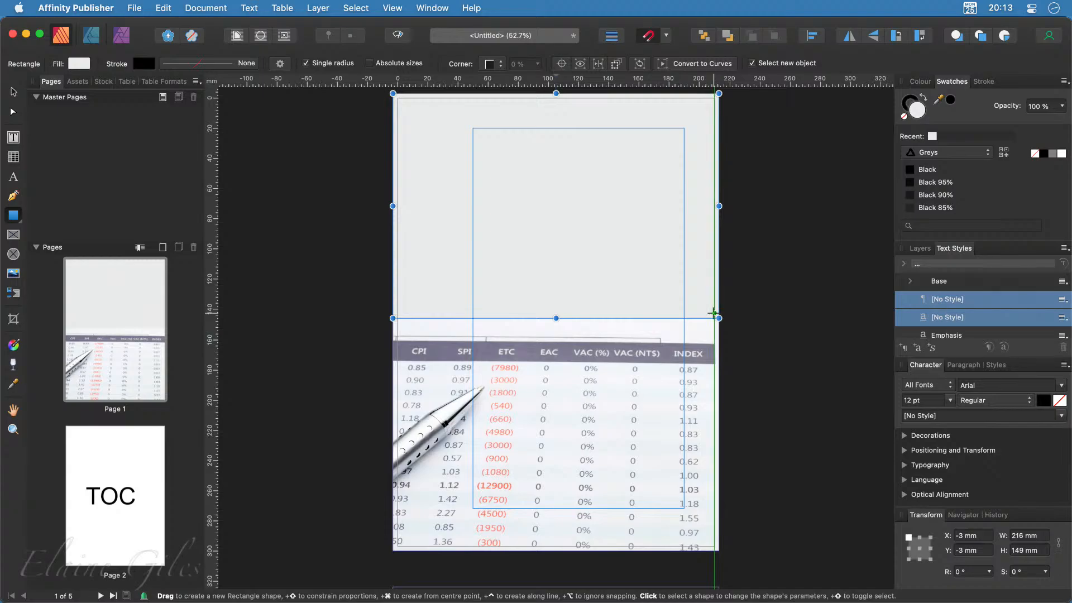
click(1029, 552)
text(130)
key(Return)
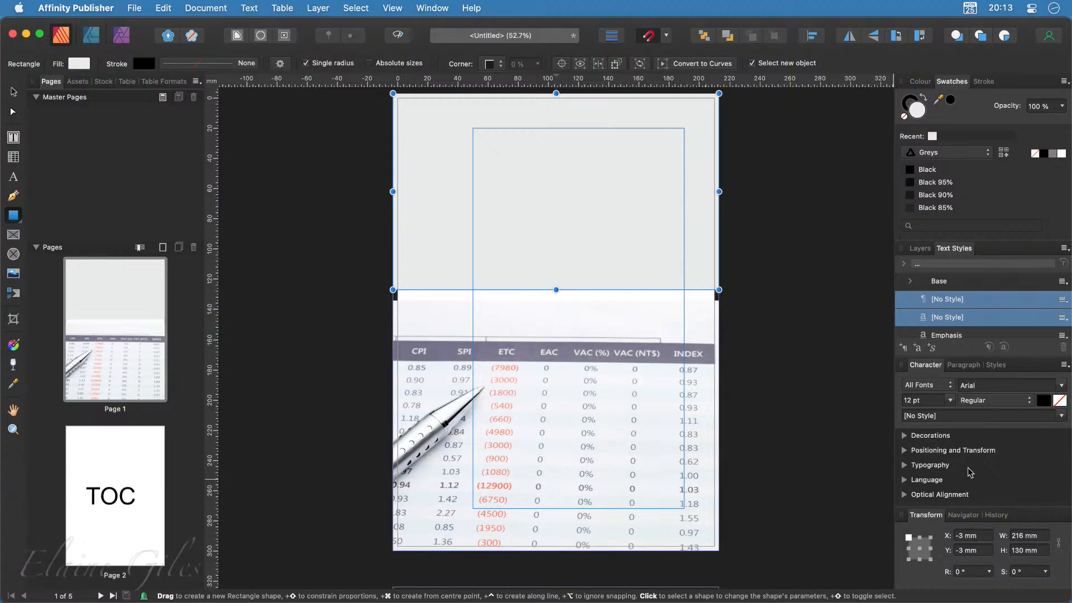
Fill the new rectangle with green, hex colour 008037
click(939, 153)
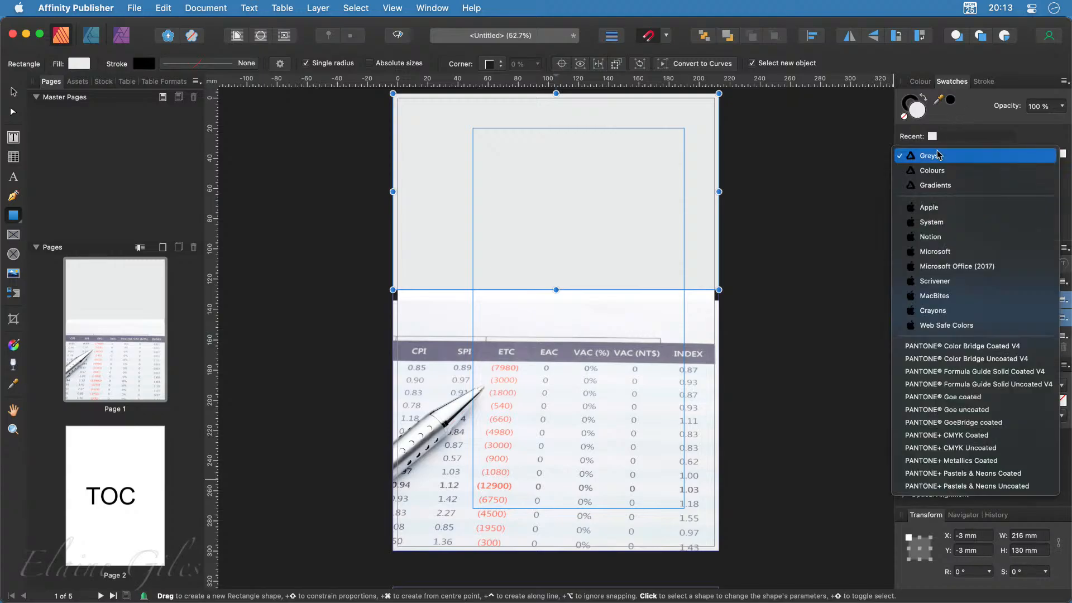
click(938, 208)
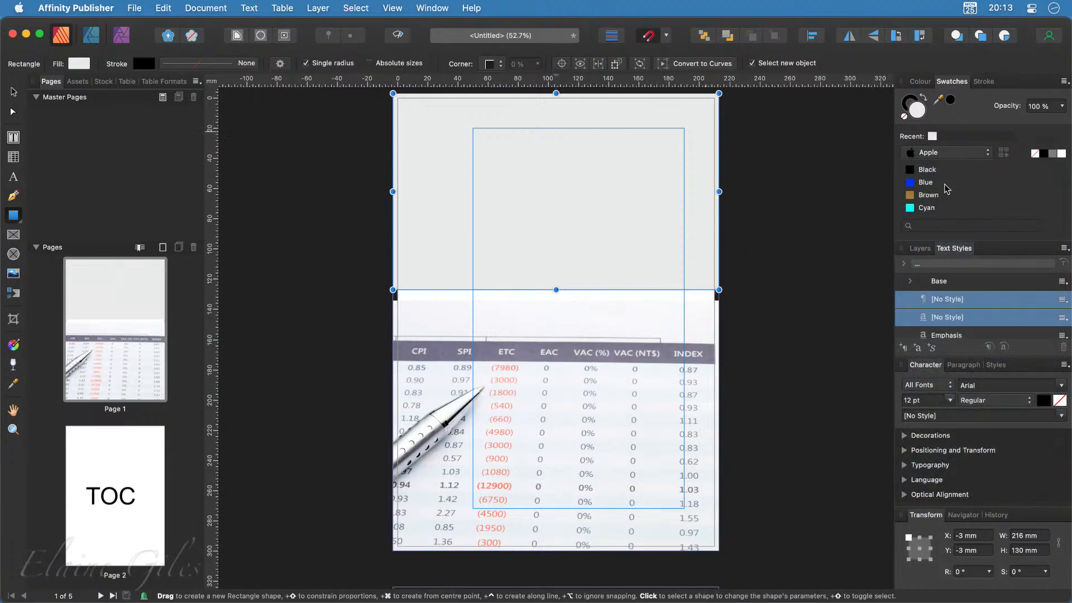
scroll(948, 204, down, 2)
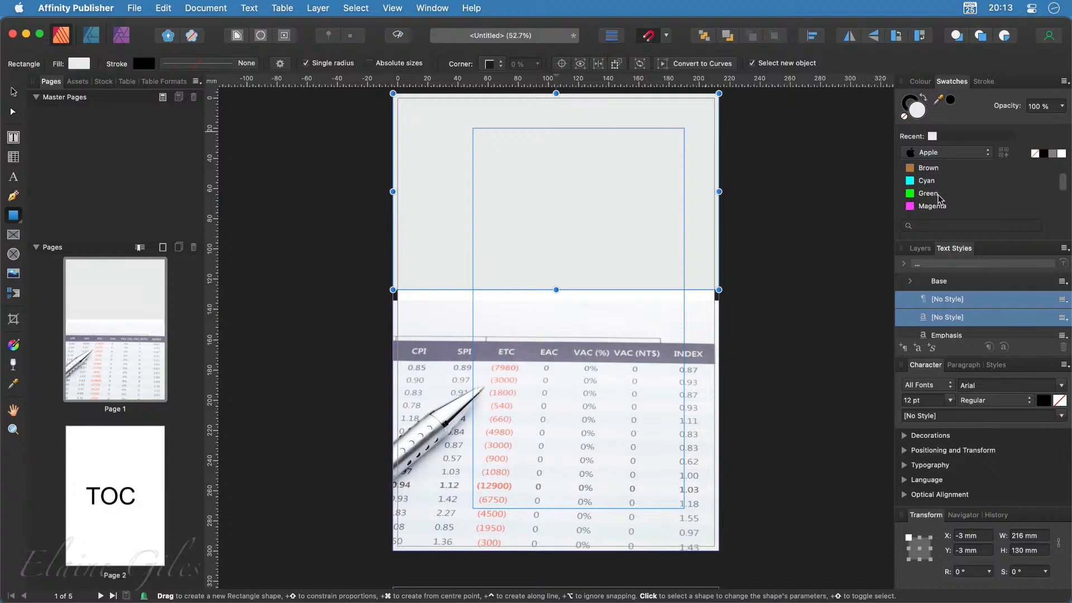
double_click(916, 111)
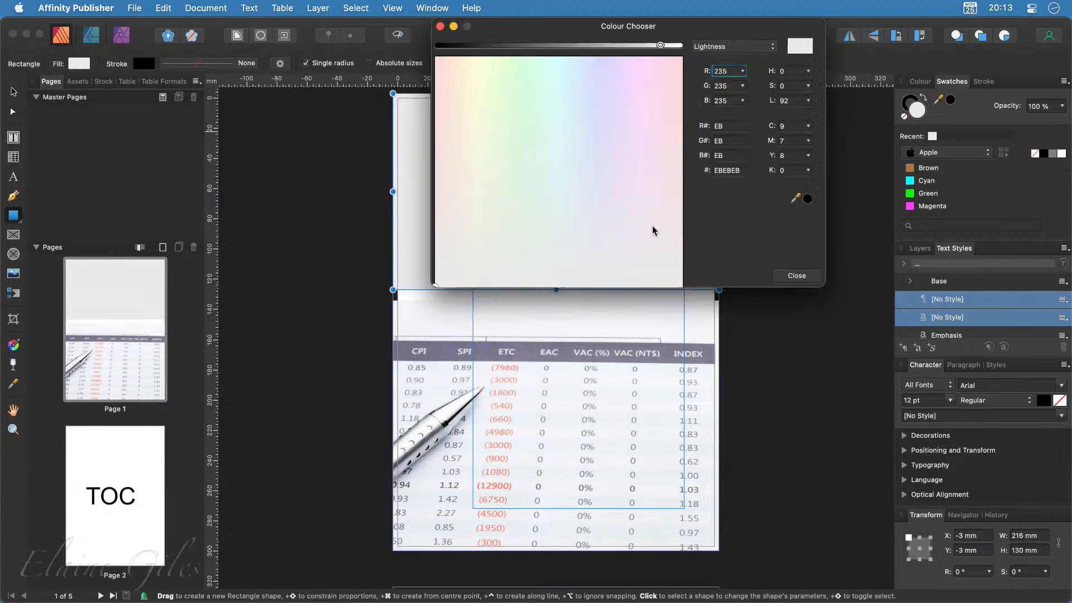
click(738, 170)
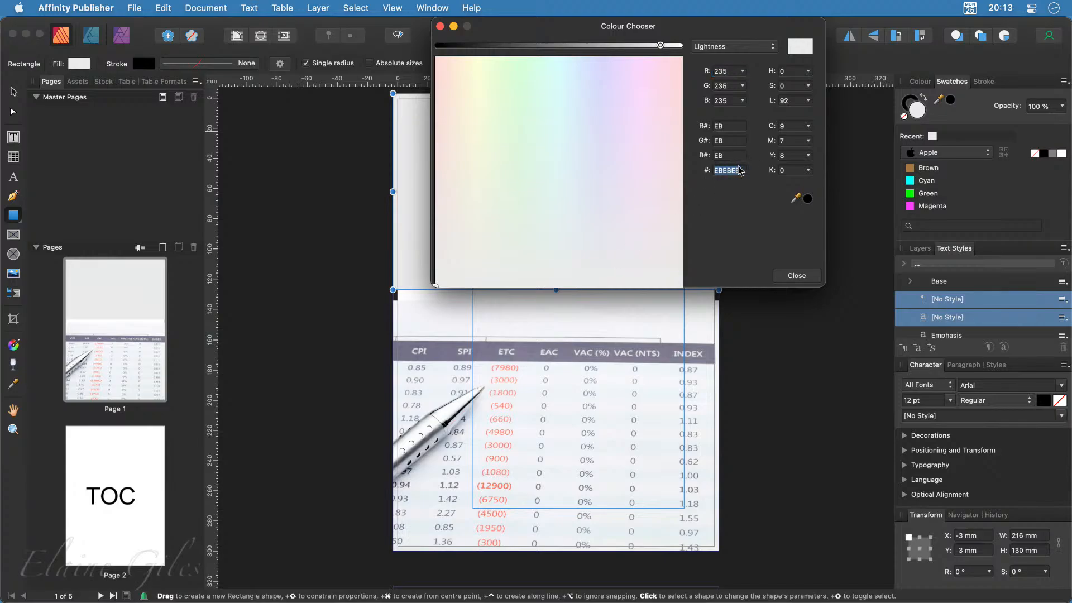
text(0)
text(08037)
key(Return)
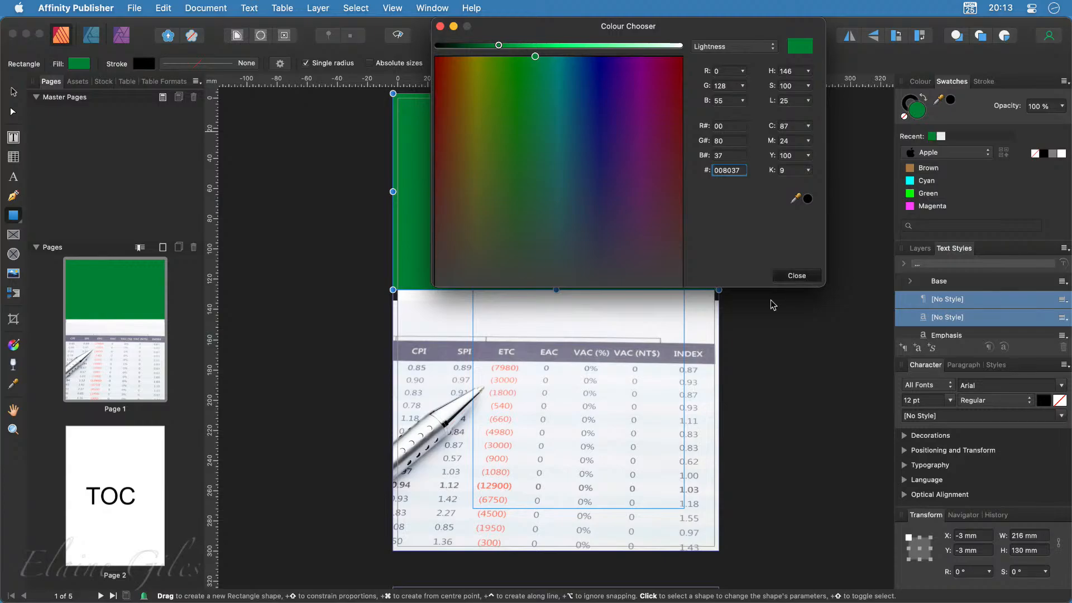
click(797, 275)
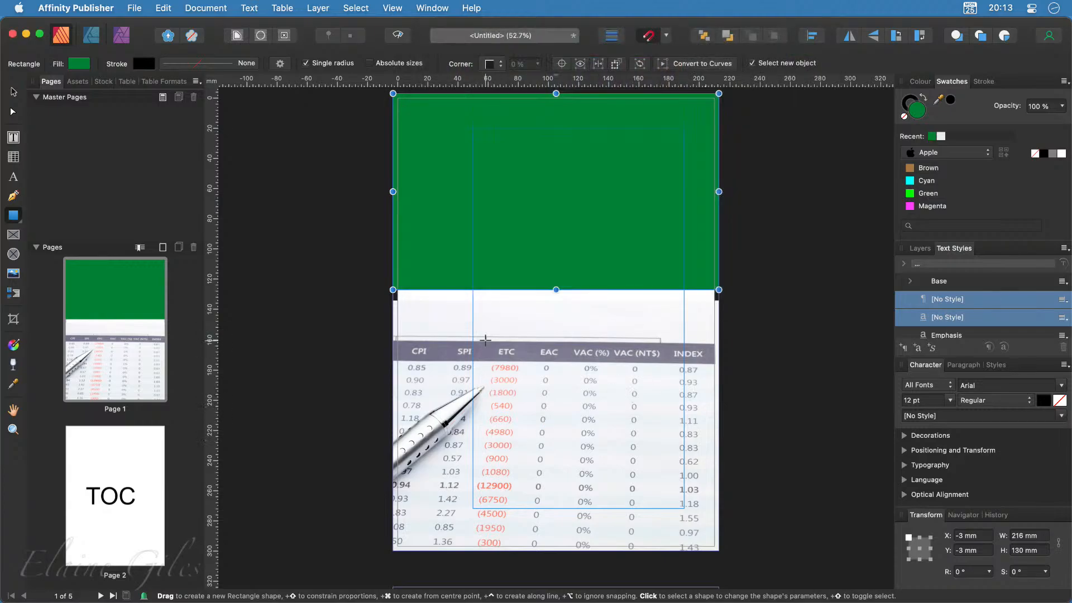
Lock the green rectangle's layer and stretch the picture frame's upper edge to meet the rectangle, making the frame 173 mm high
click(12, 92)
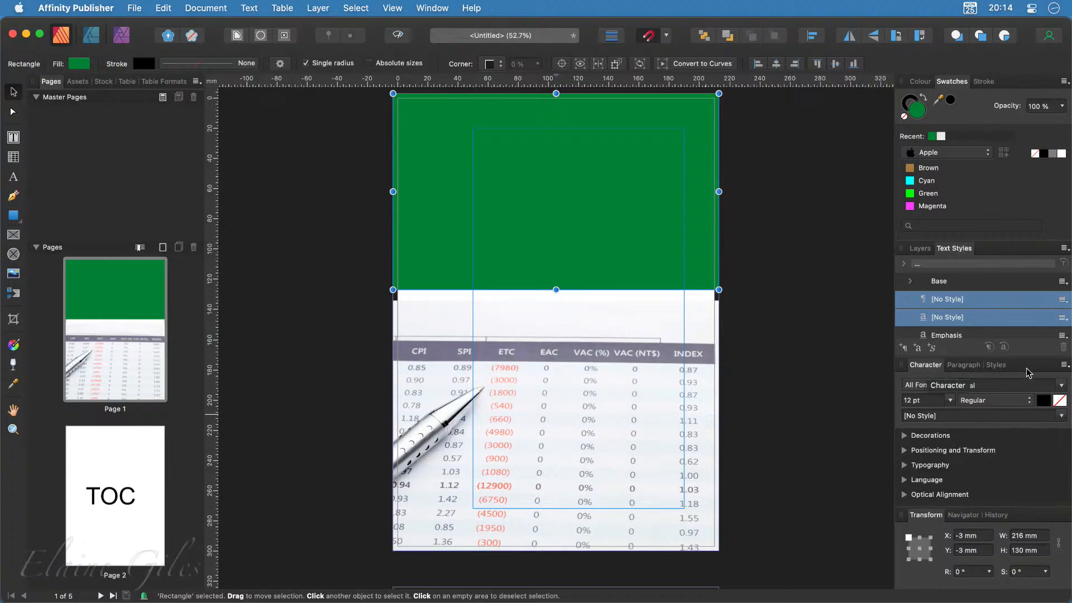
key(super+t)
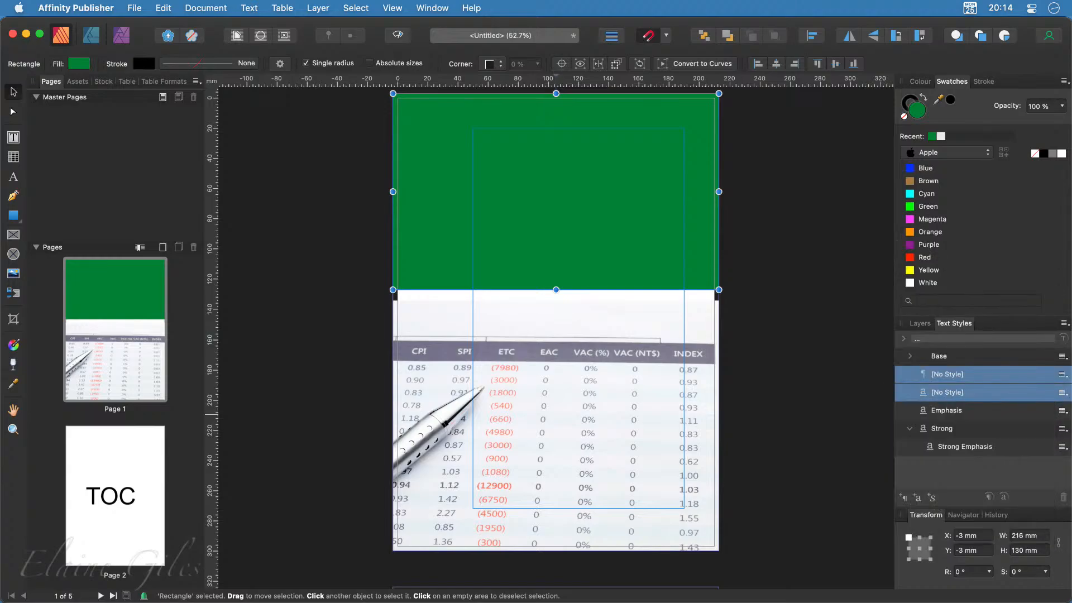
click(922, 327)
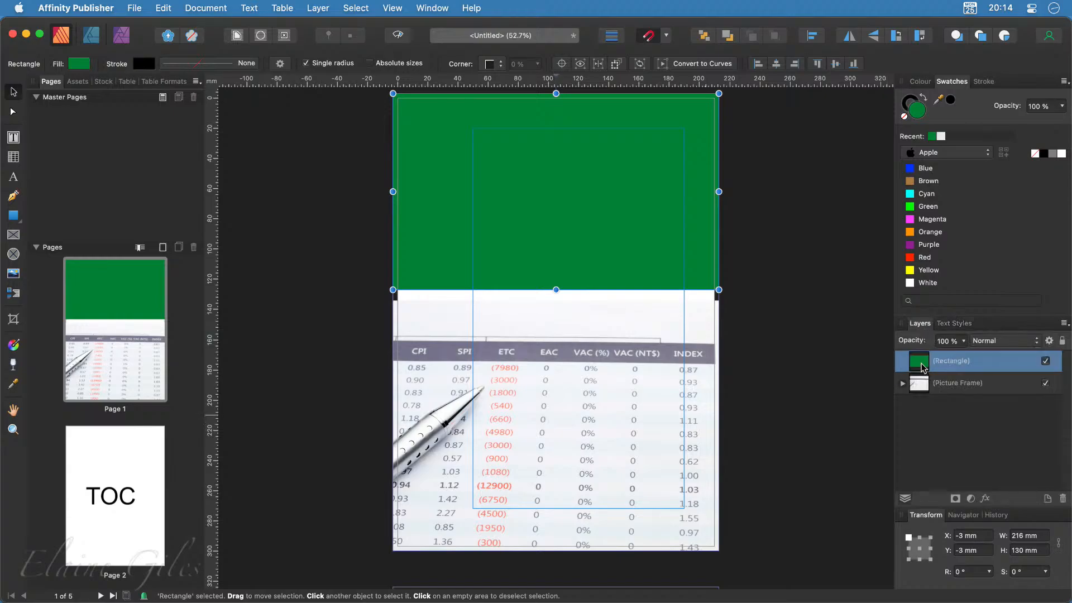
click(1061, 340)
click(927, 386)
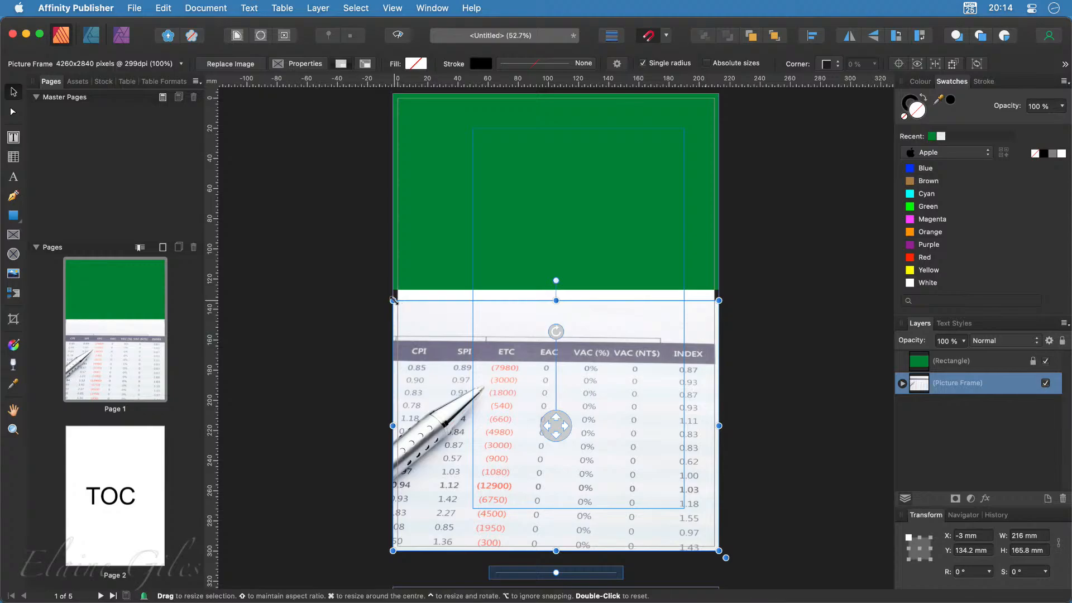
drag(556, 300, 563, 290)
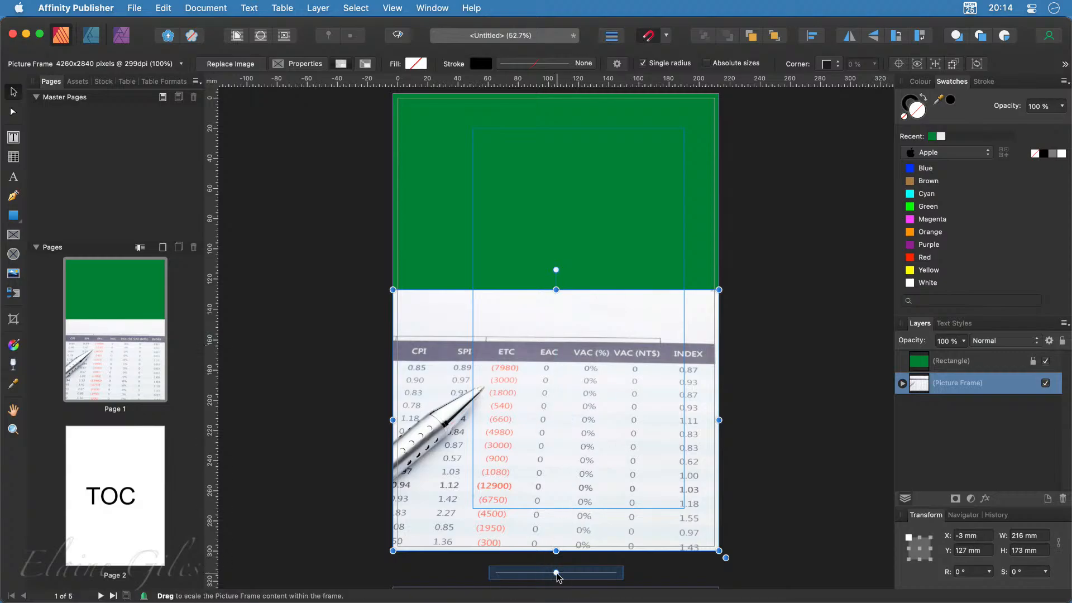
Enlarge the photo to 140% inside its frame and shift it to hide the table header row and show more of the pen
drag(556, 572, 572, 576)
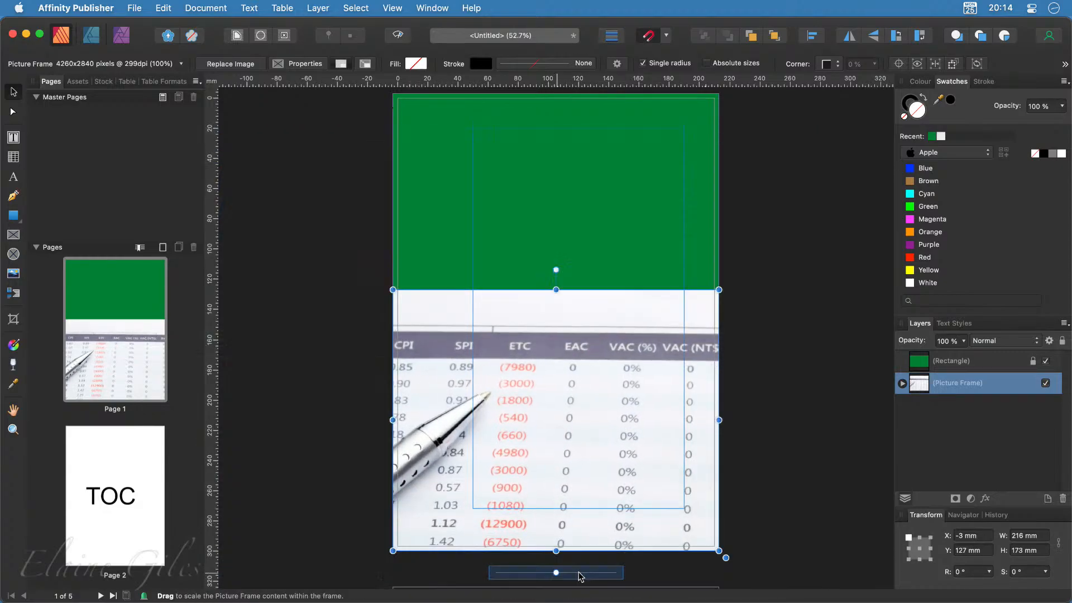
drag(560, 392, 536, 349)
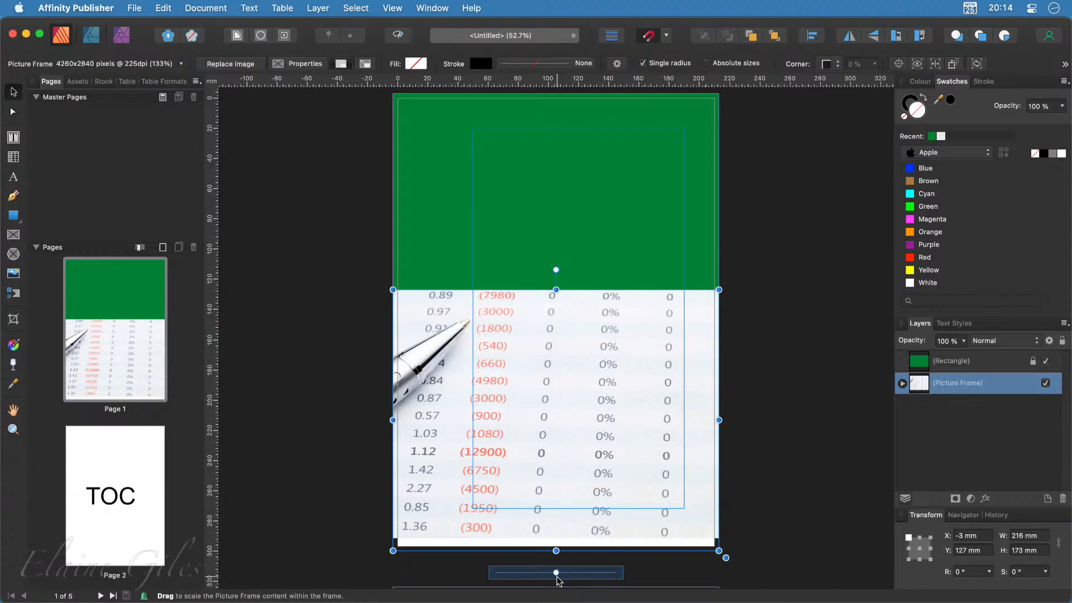
drag(558, 574, 556, 574)
click(701, 555)
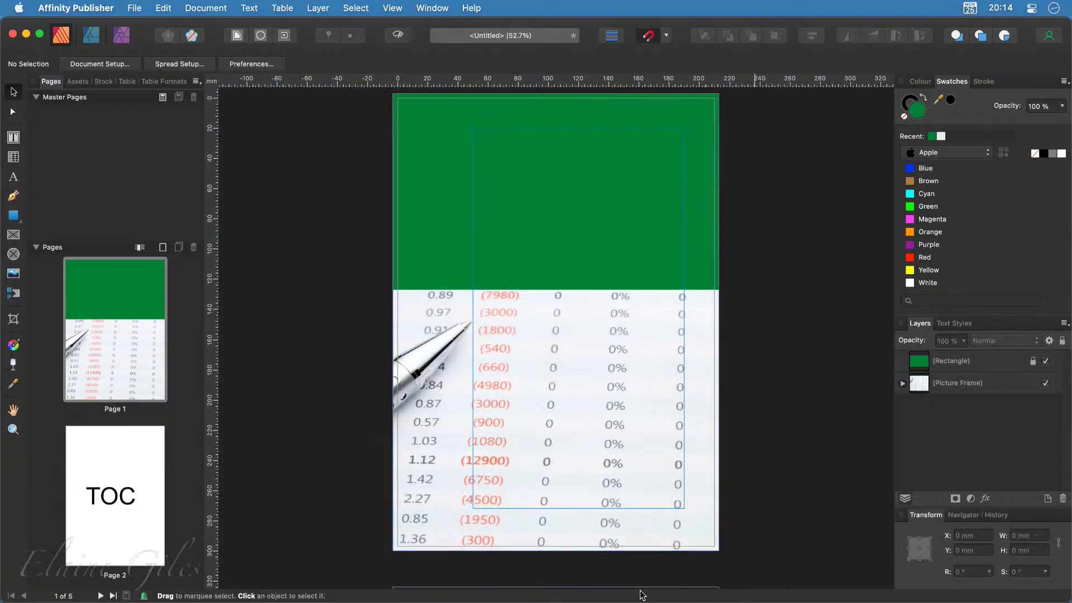
click(568, 466)
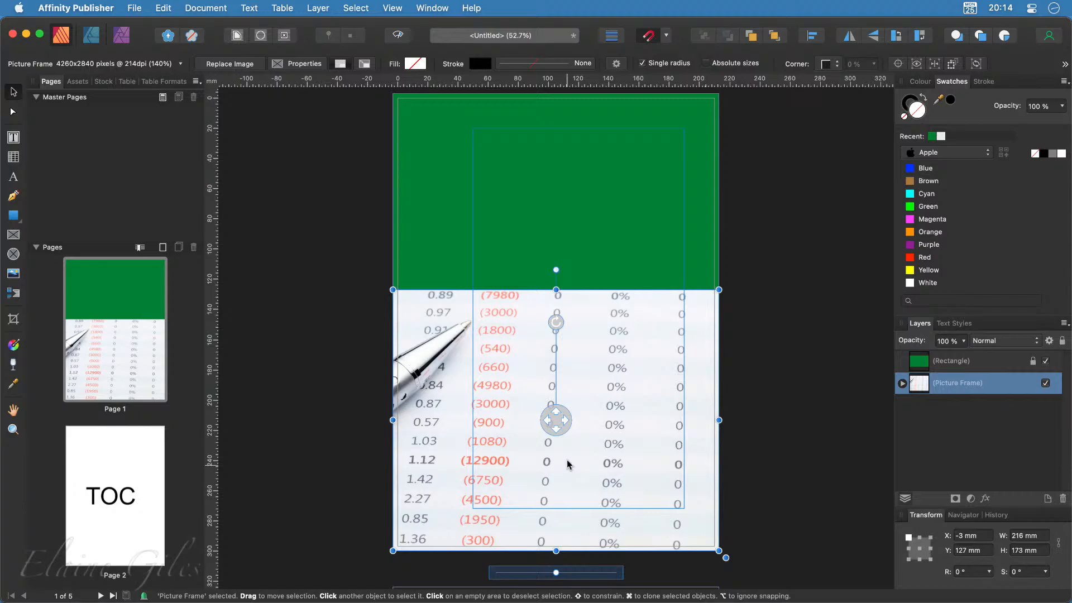
drag(562, 421, 631, 425)
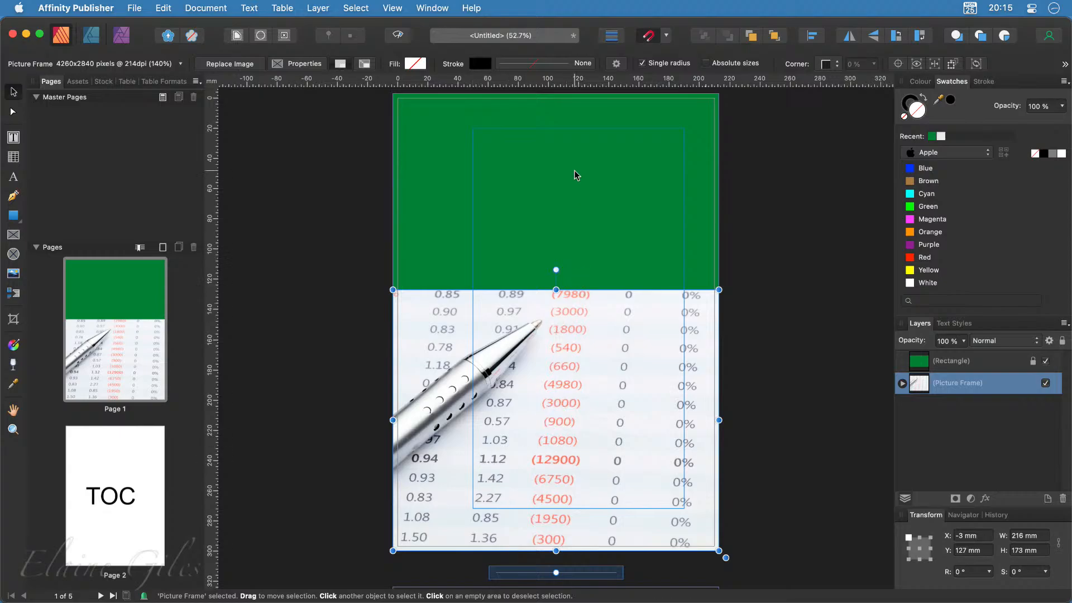
Start artistic text on the green rectangle and paste in the cover title copied from Traditional - Complete.pdf in Acrobat
key(t)
click(533, 140)
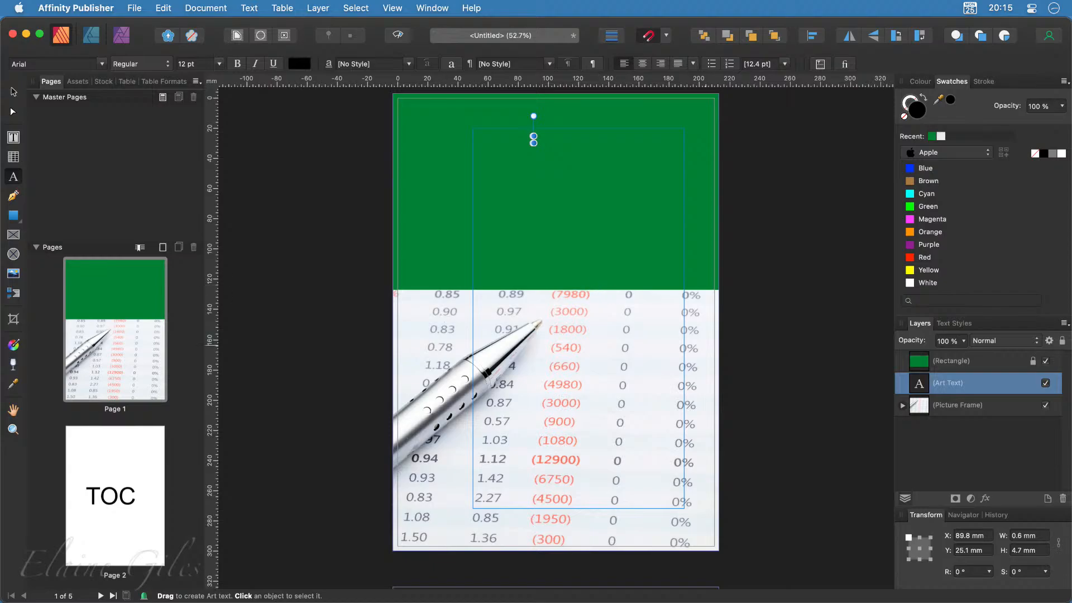
drag(0, 241, 0, 290)
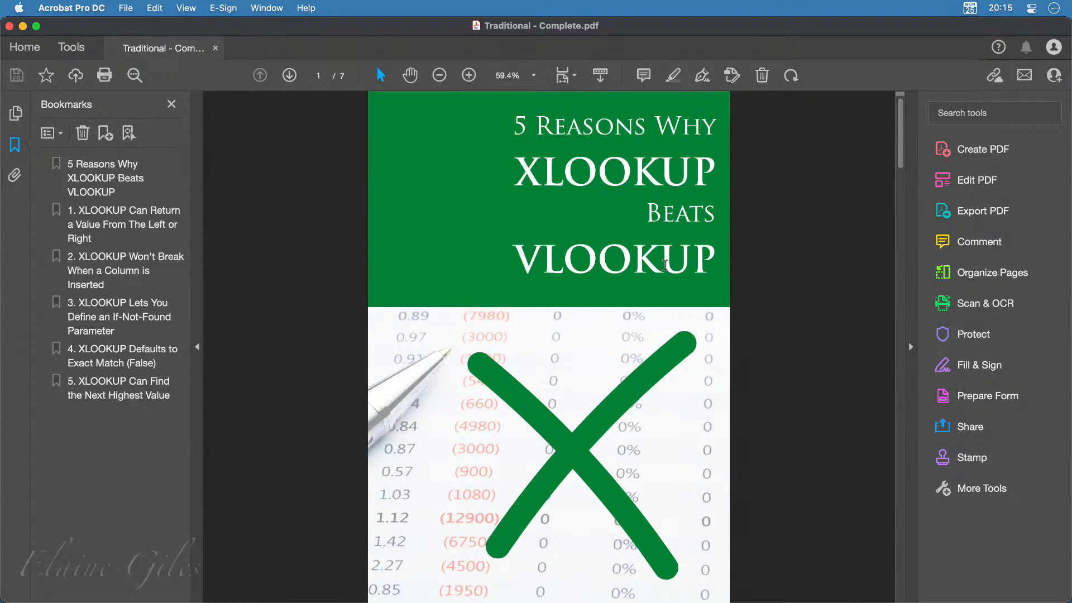
drag(675, 250, 534, 165)
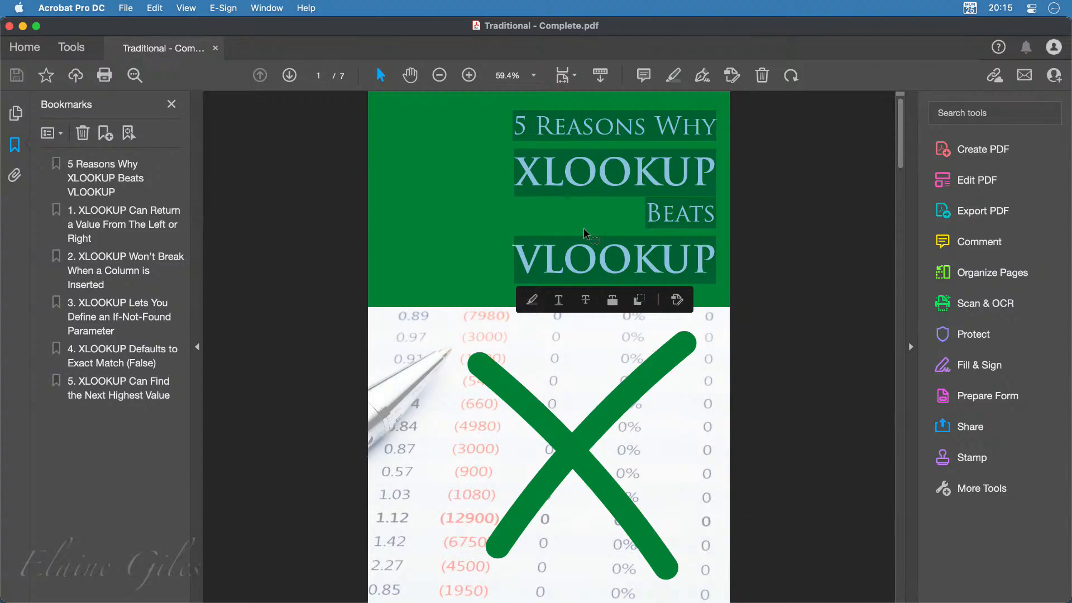
double_click(350, 30)
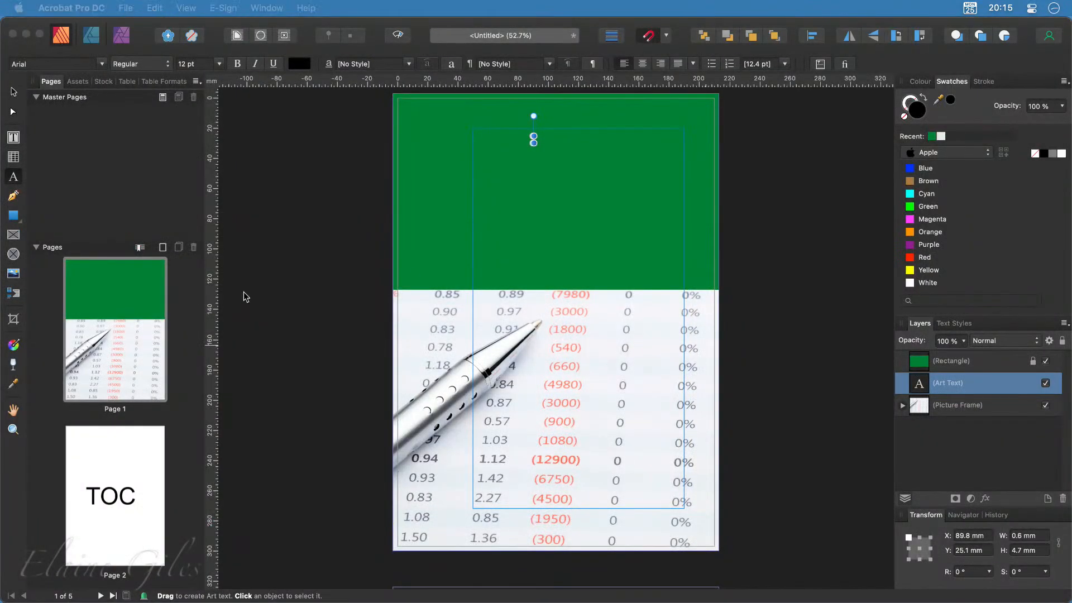
click(565, 27)
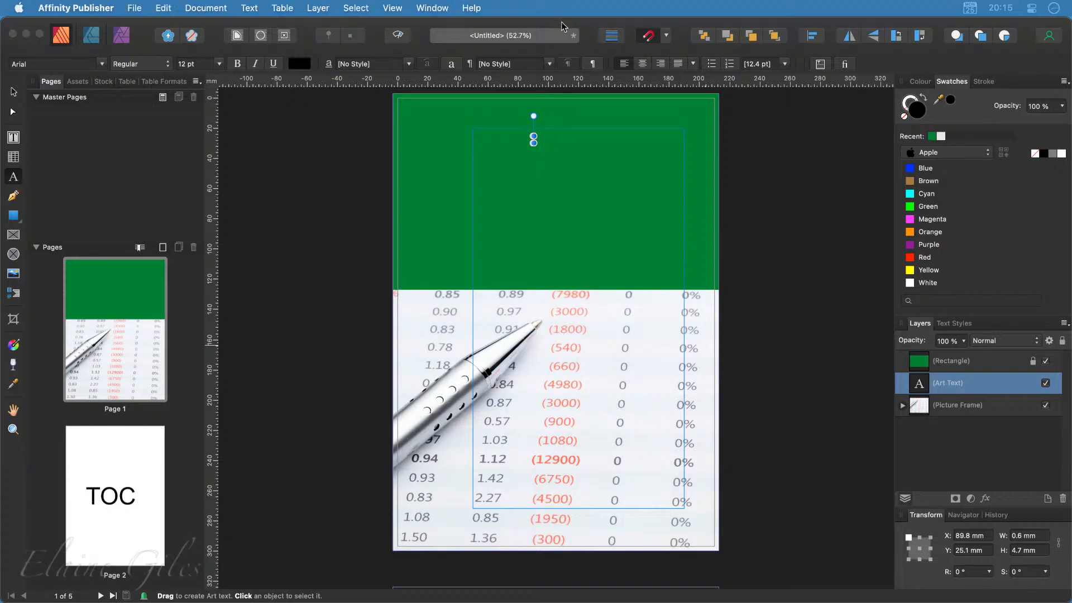
key(super+z)
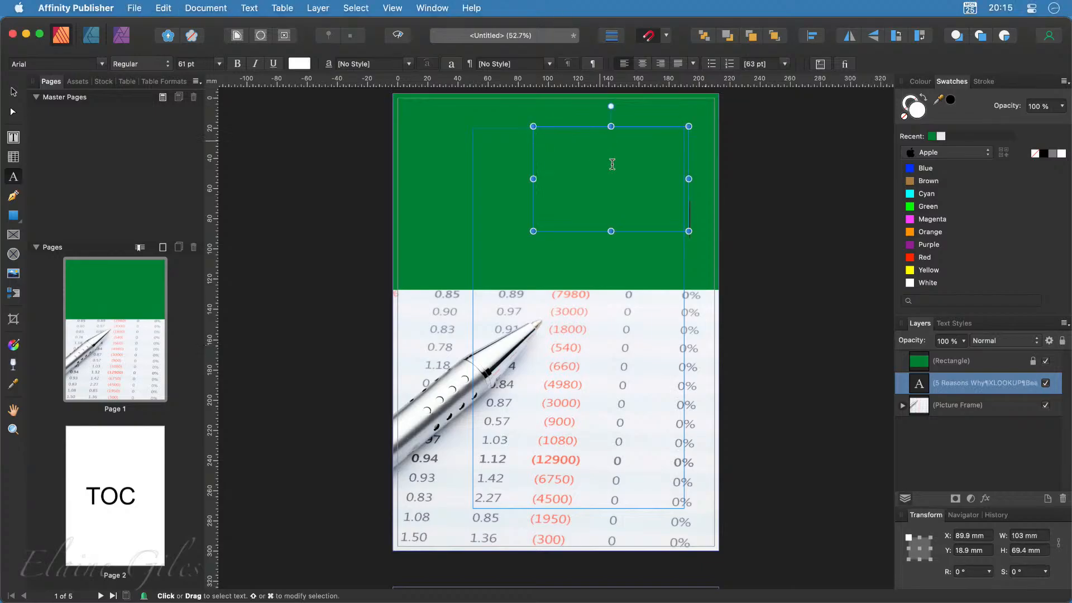
Colour all the title text light grey and move its layer above the green rectangle
drag(688, 212, 539, 132)
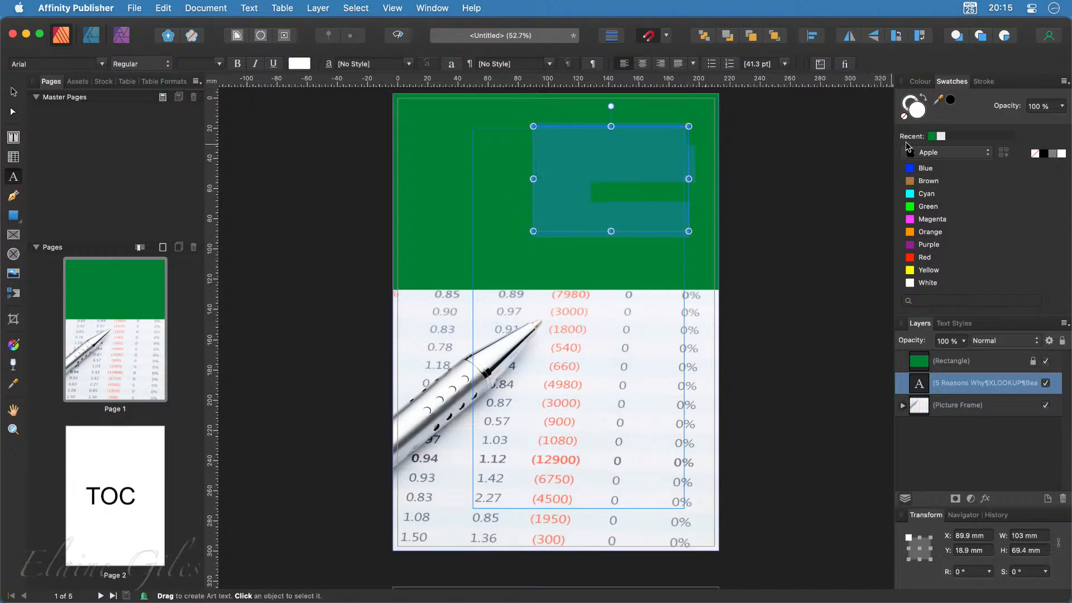
click(940, 136)
drag(930, 390, 936, 351)
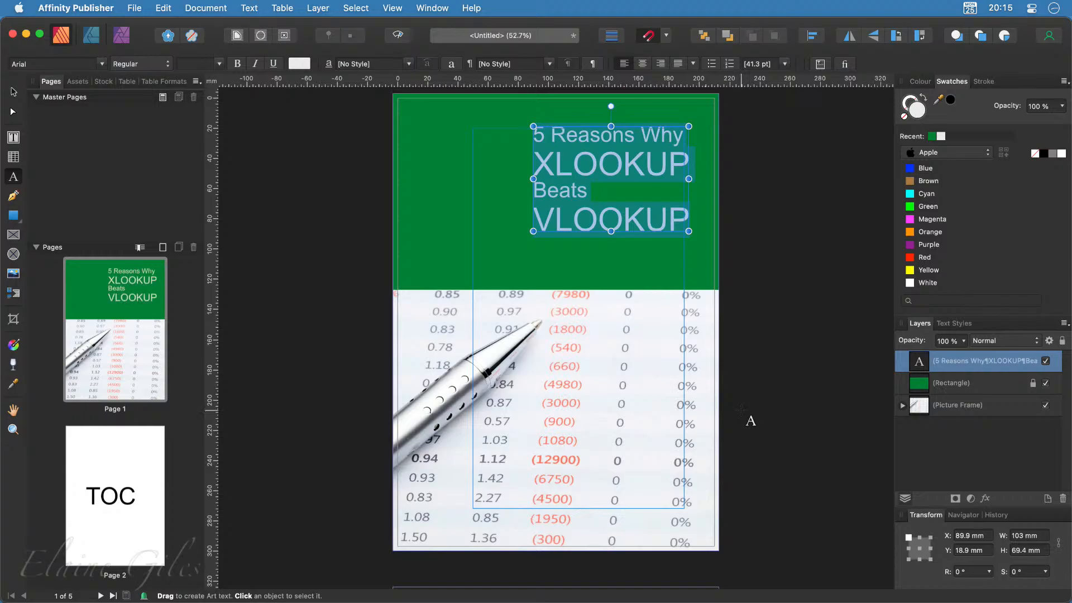
Move the title block to the upper right corner of the margins, at X 87 mm and Y 20 mm
click(13, 91)
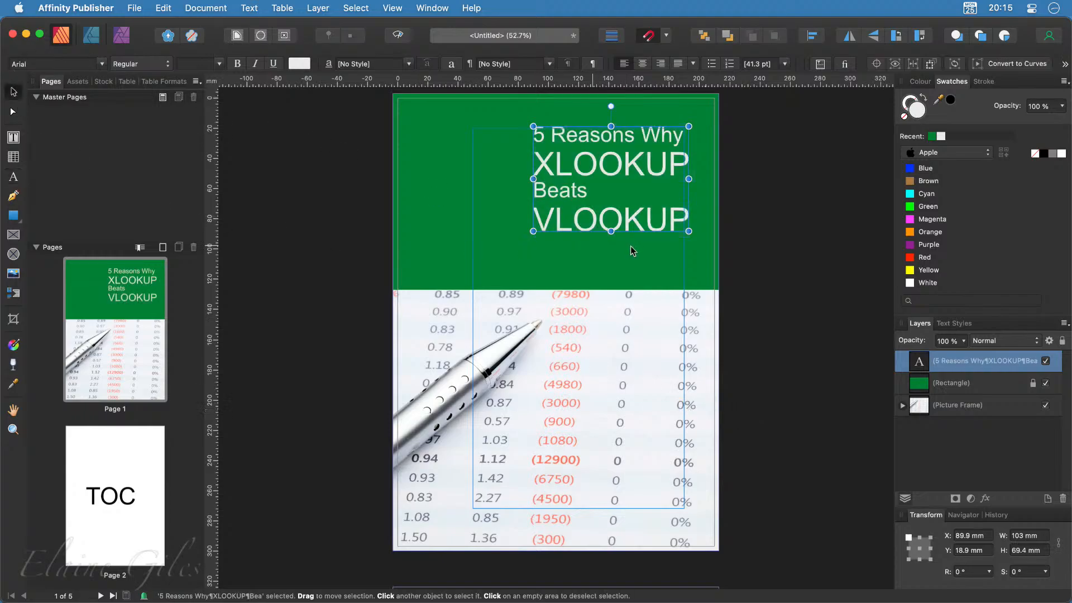
double_click(590, 223)
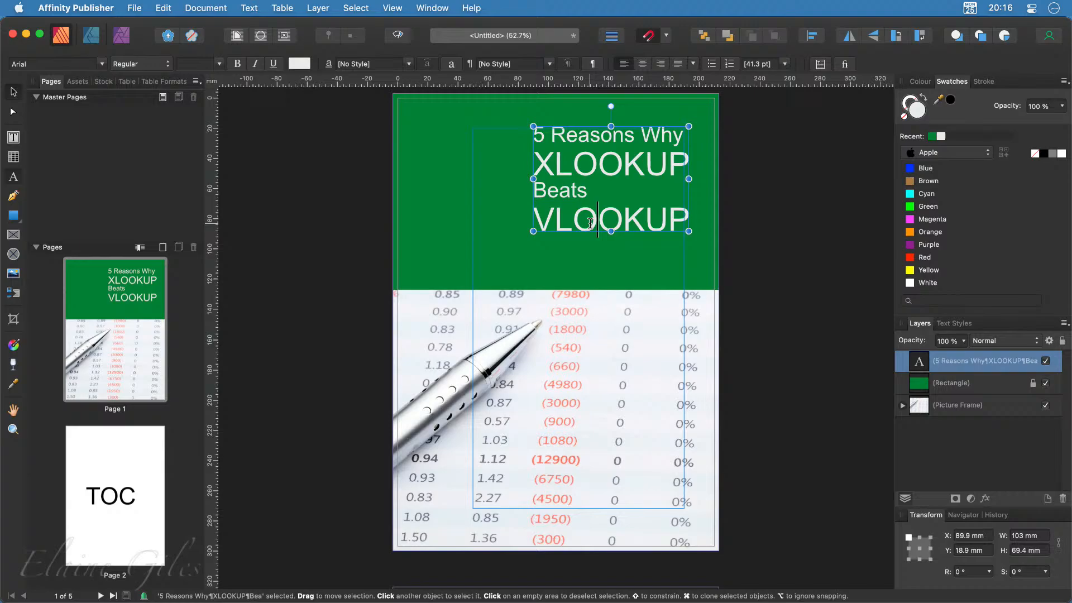
click(564, 189)
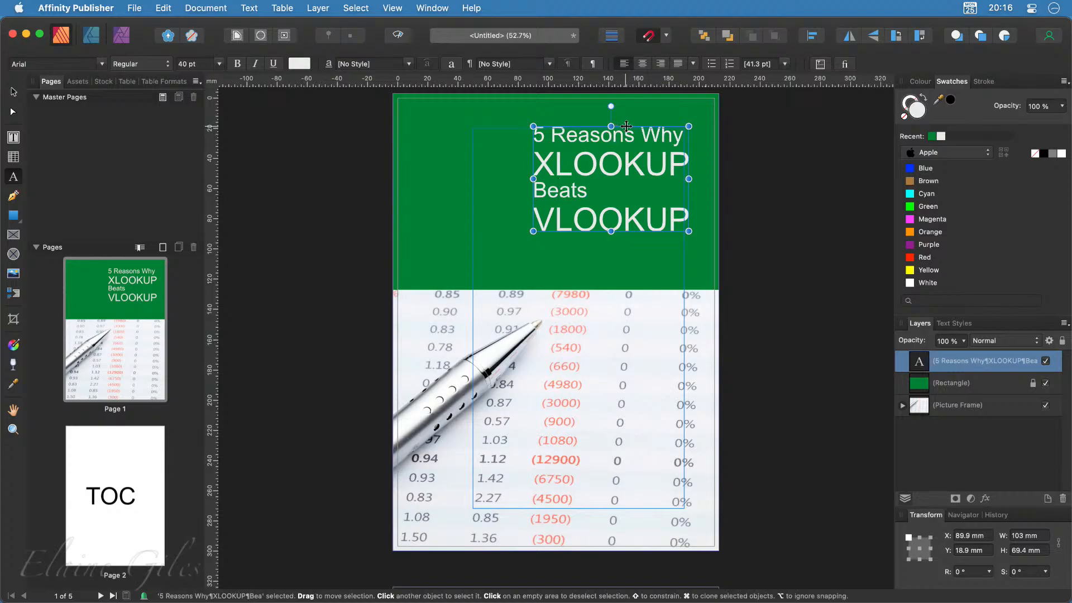
drag(624, 129, 620, 131)
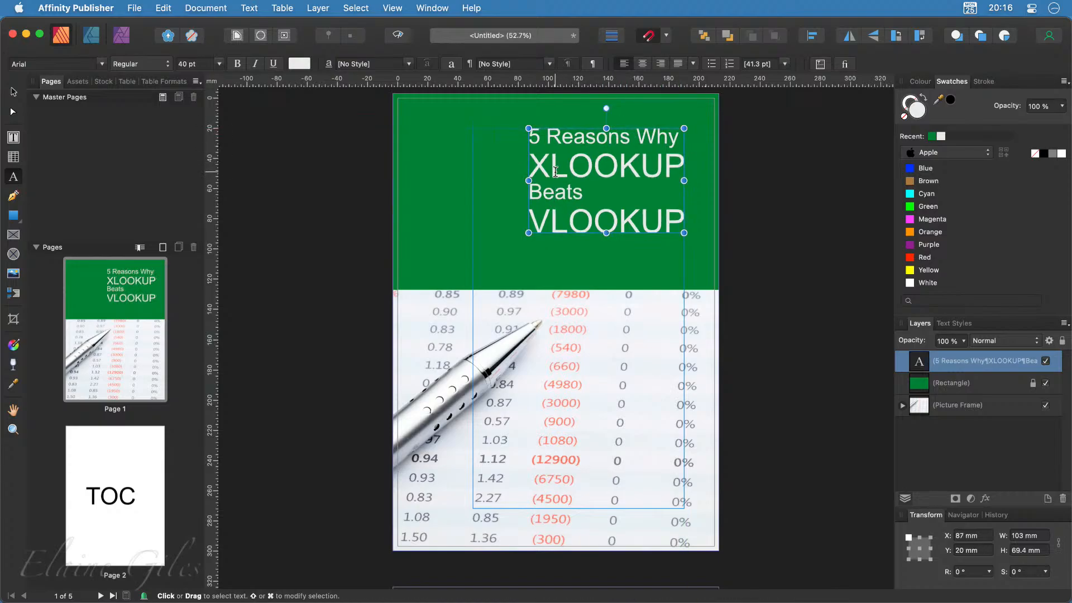
Set the Beats line of the cover title in Trajan Pro
click(103, 64)
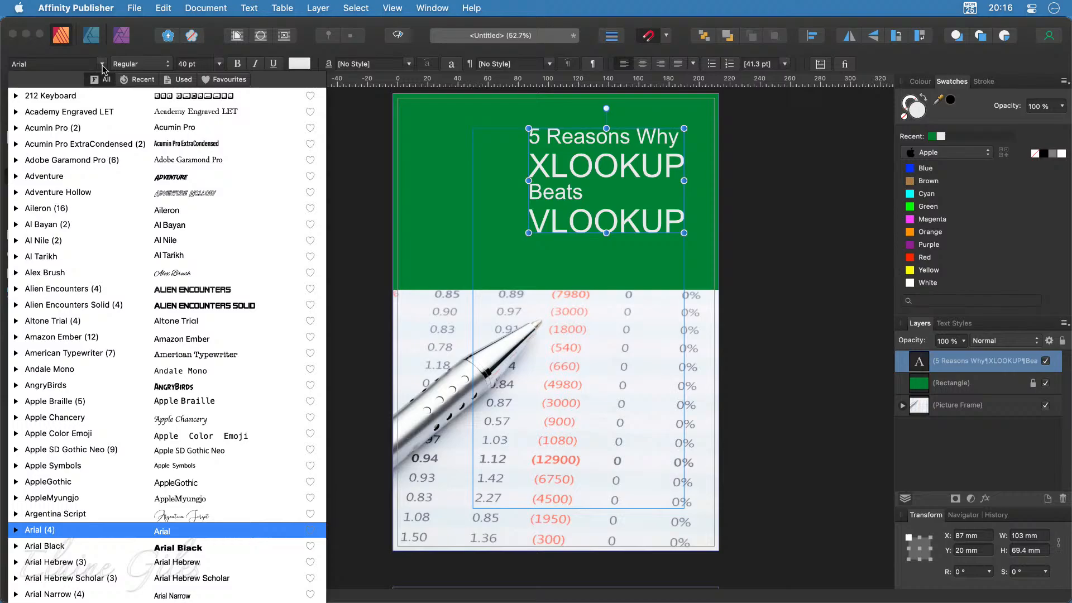
text(traj)
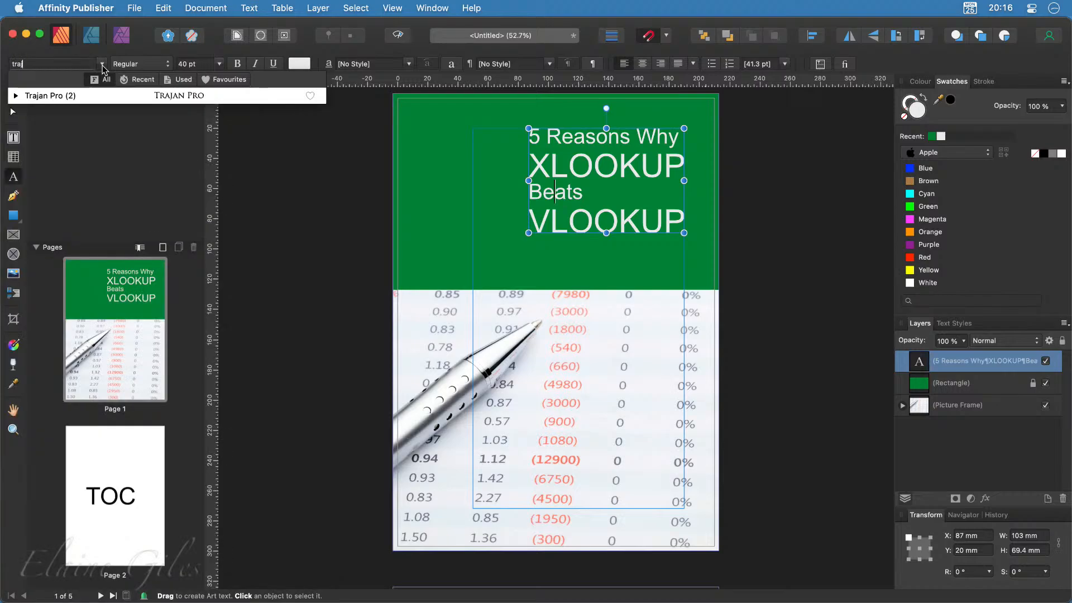
click(110, 97)
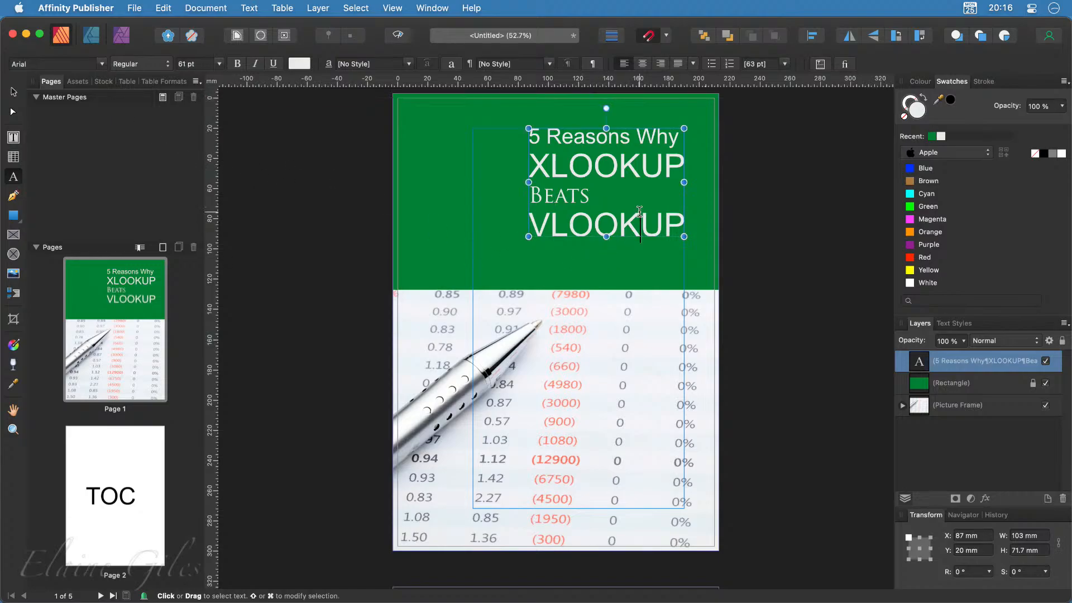
Set all of the cover title text in Trajan Pro and right-align it
key(super+a)
click(101, 64)
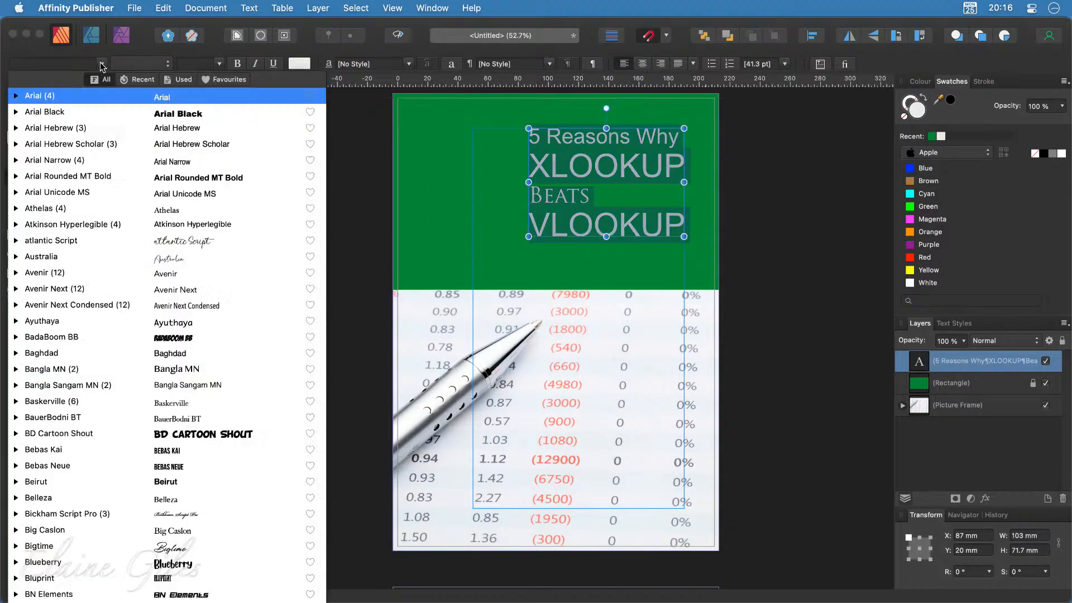
text(traj)
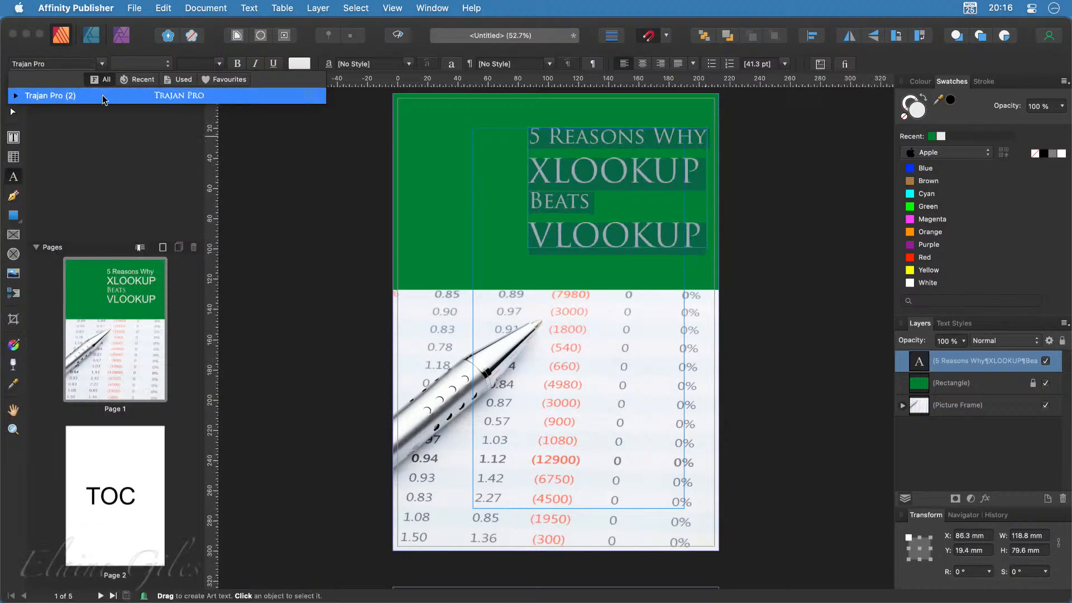
click(111, 95)
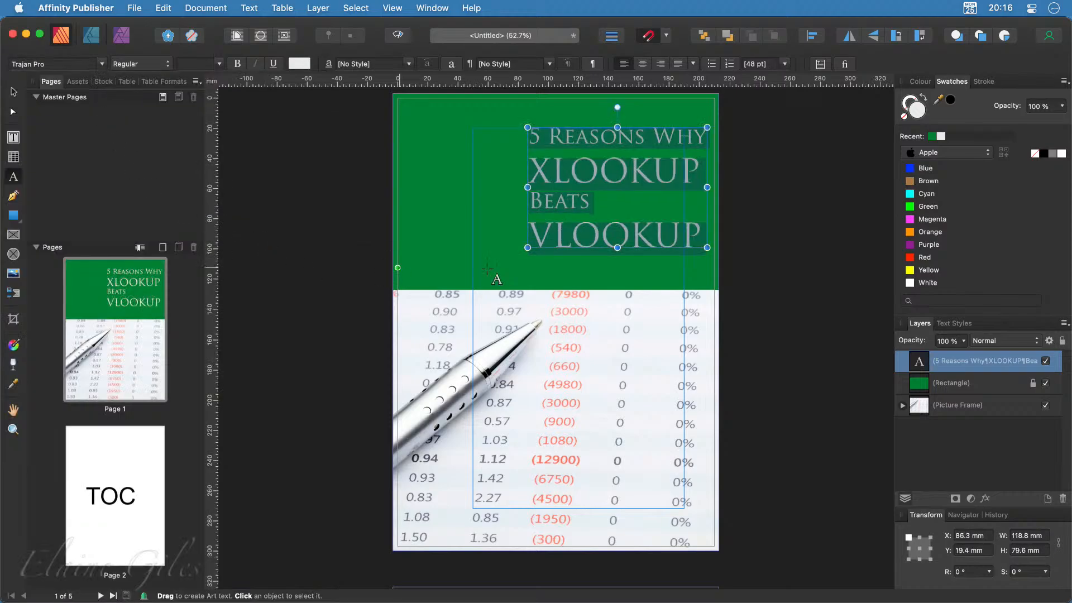
click(660, 64)
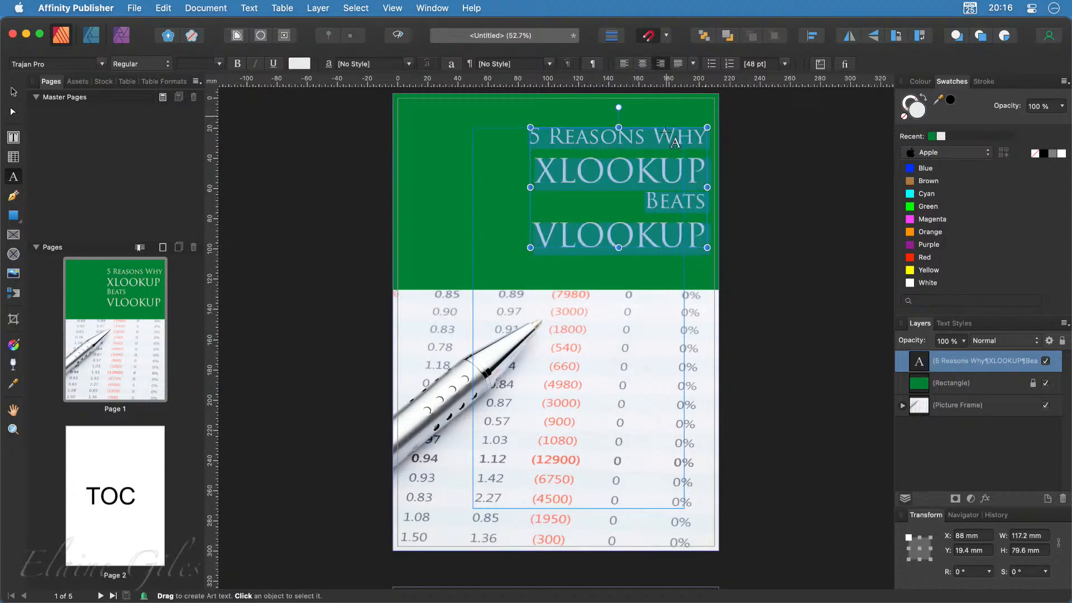
Move the title block back inside the margins at X 72.8 mm, Y 20 mm, and check the cover briefly in preview mode
click(13, 91)
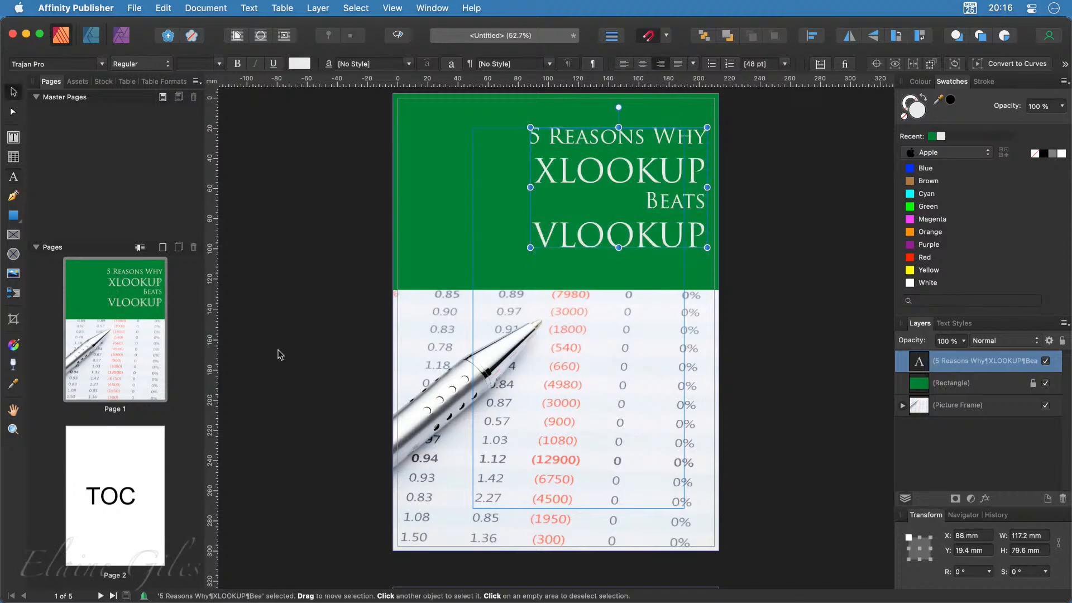
click(819, 546)
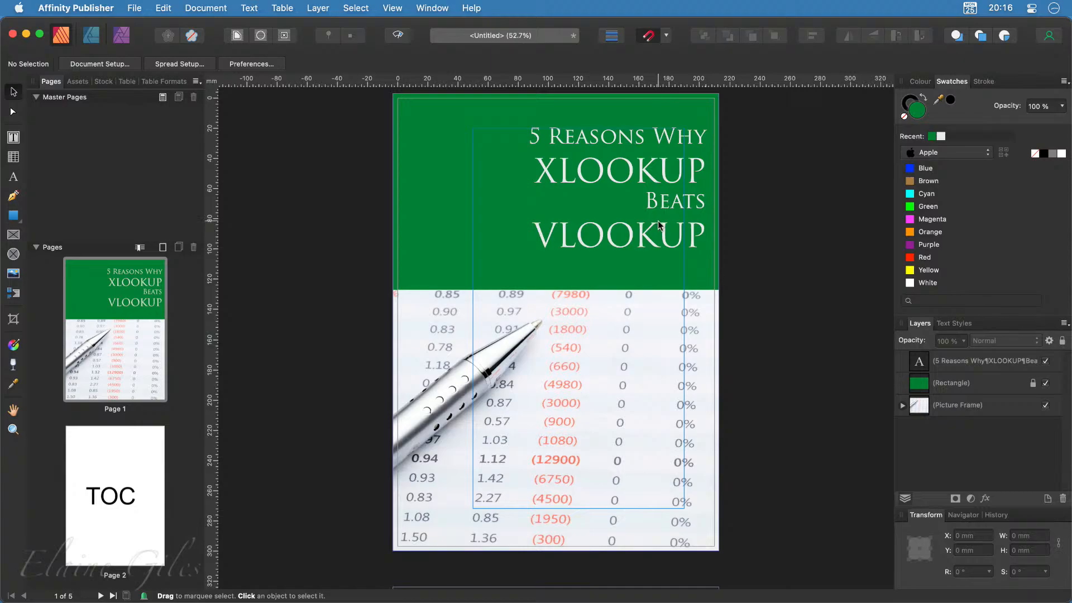
drag(658, 226, 629, 226)
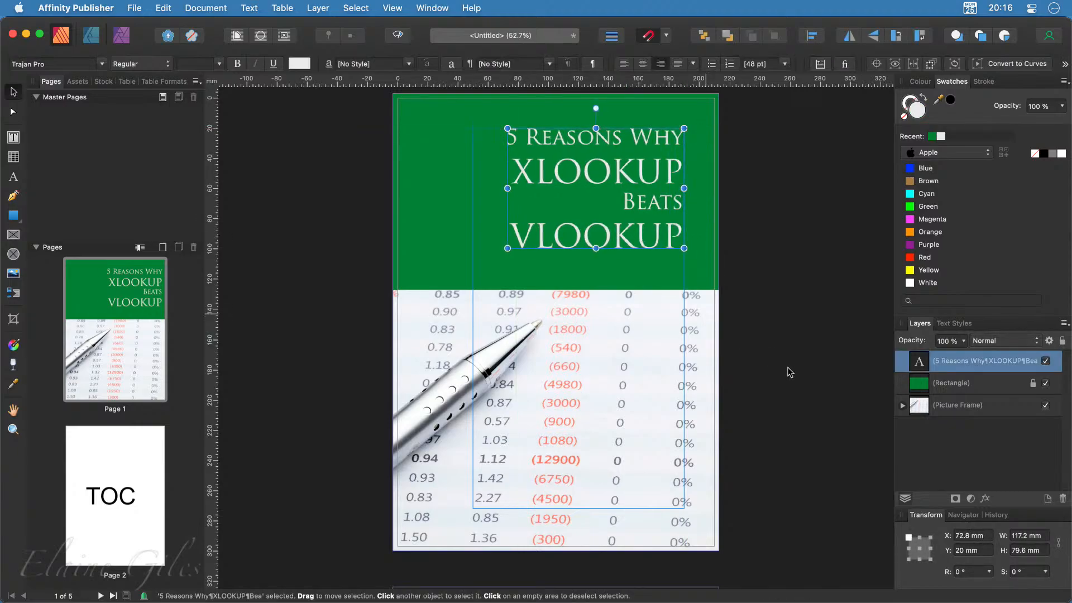
click(831, 508)
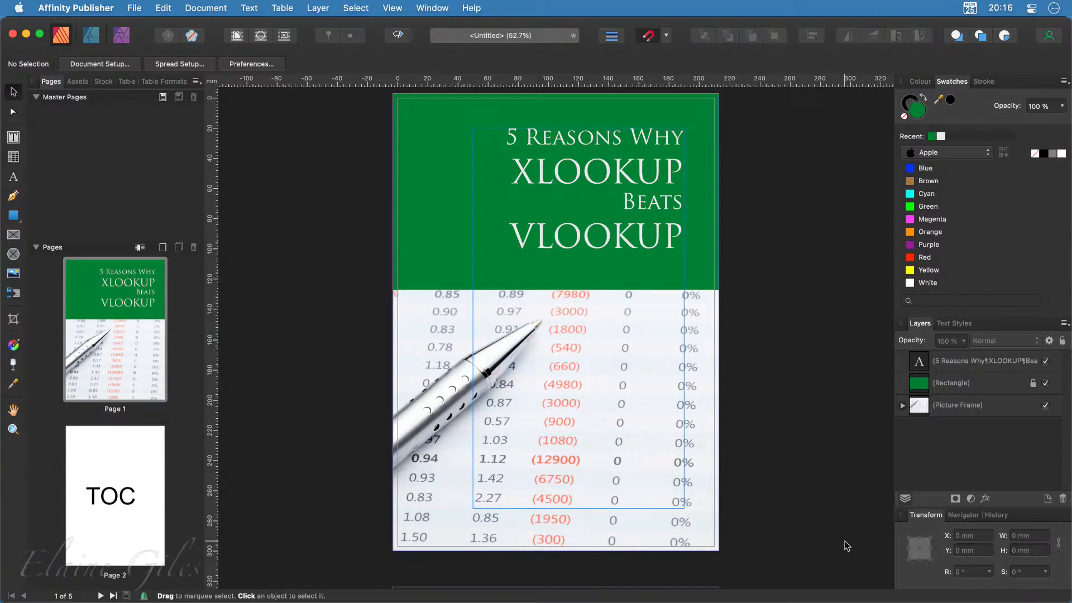
key(w)
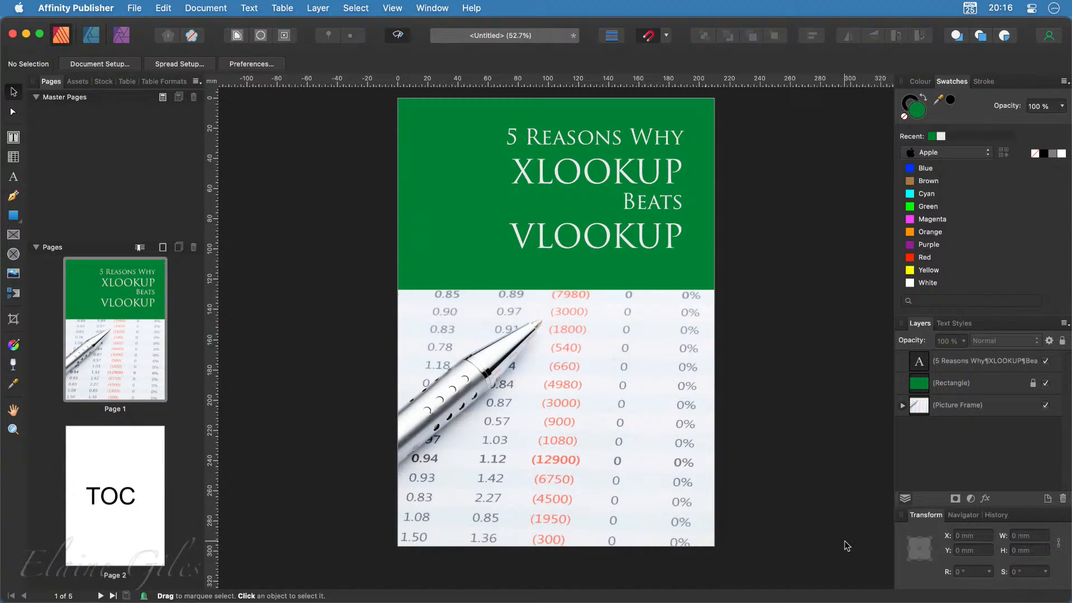
key(w)
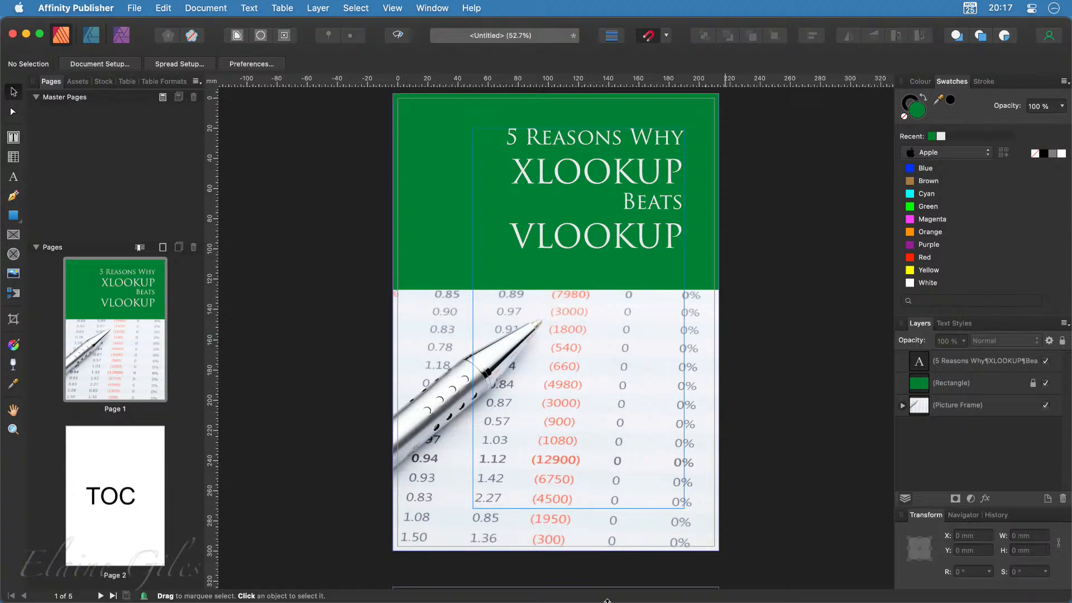
On page 2, shift the TOC text horizontally inside the margins to about X 68.5 mm
click(106, 500)
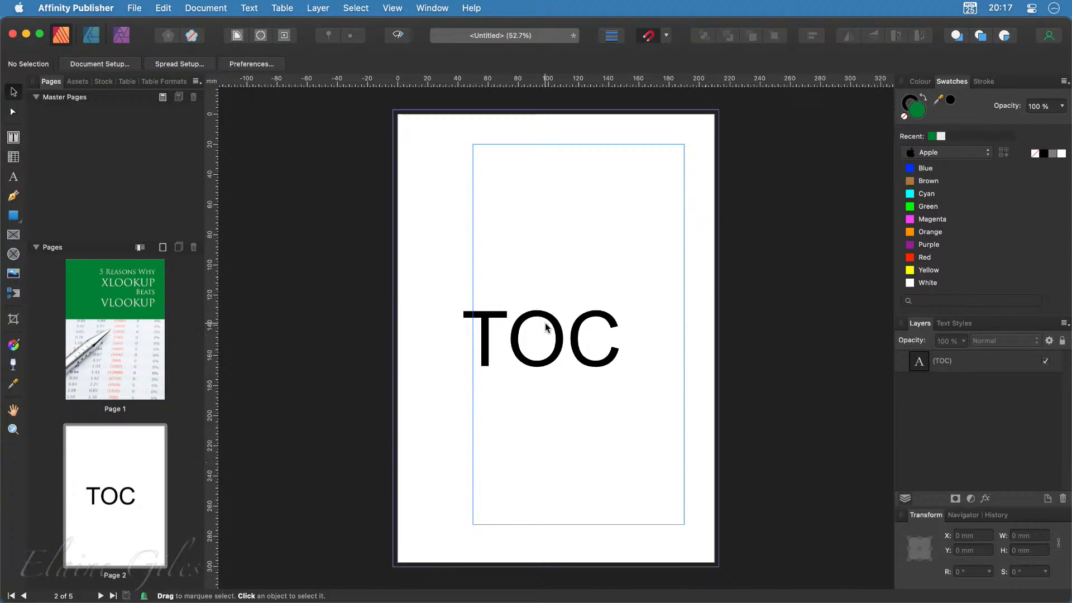
drag(548, 322, 585, 322)
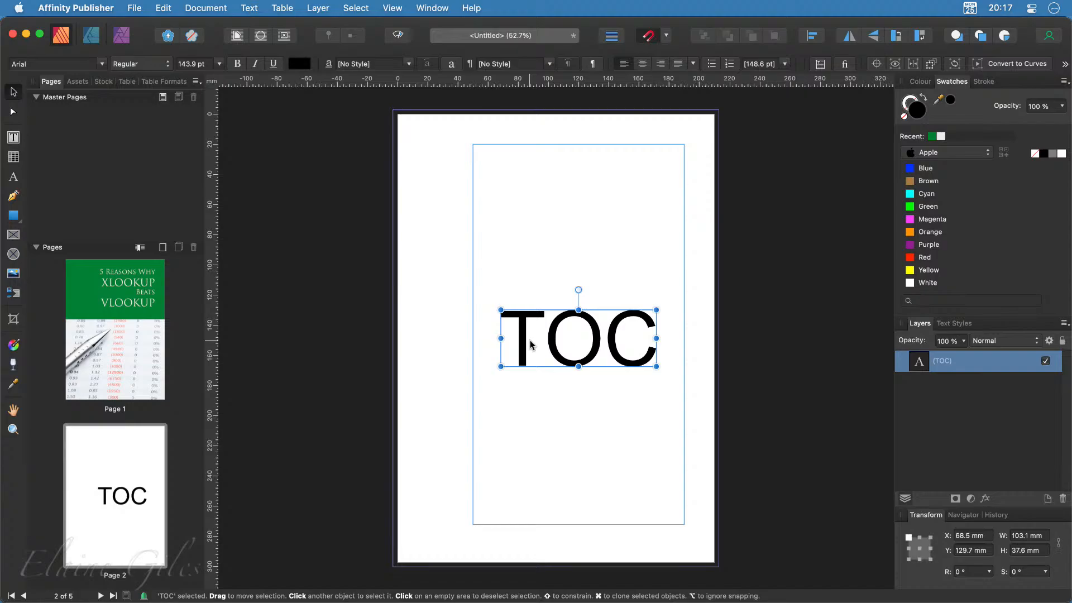
Delete the Content placeholder on page 3 and draw a 140 × 252 mm text frame that fills the margins
scroll(138, 501, down, 3)
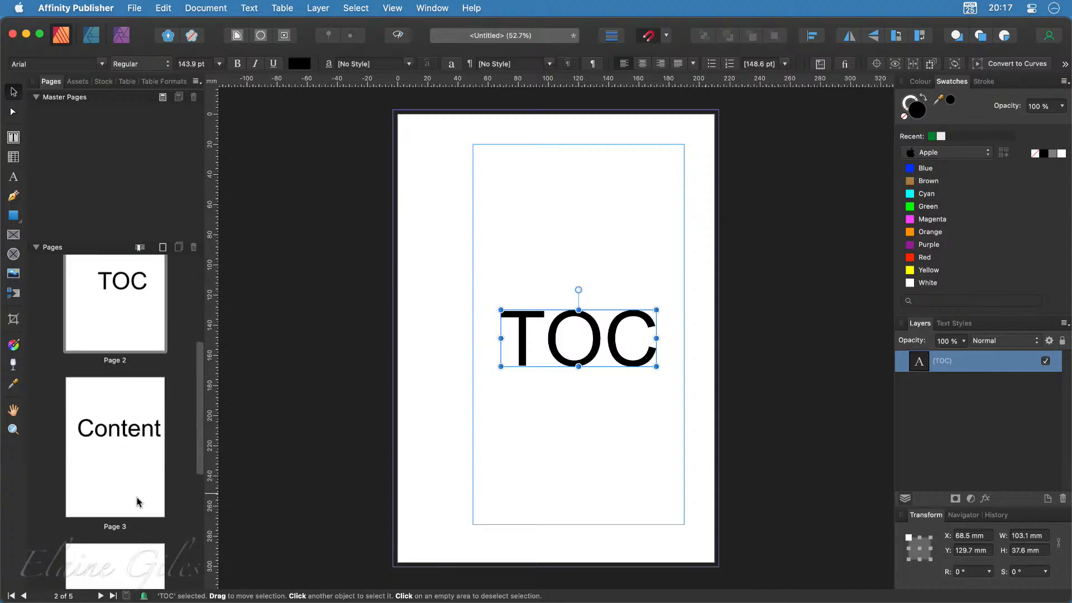
scroll(139, 501, down, 5)
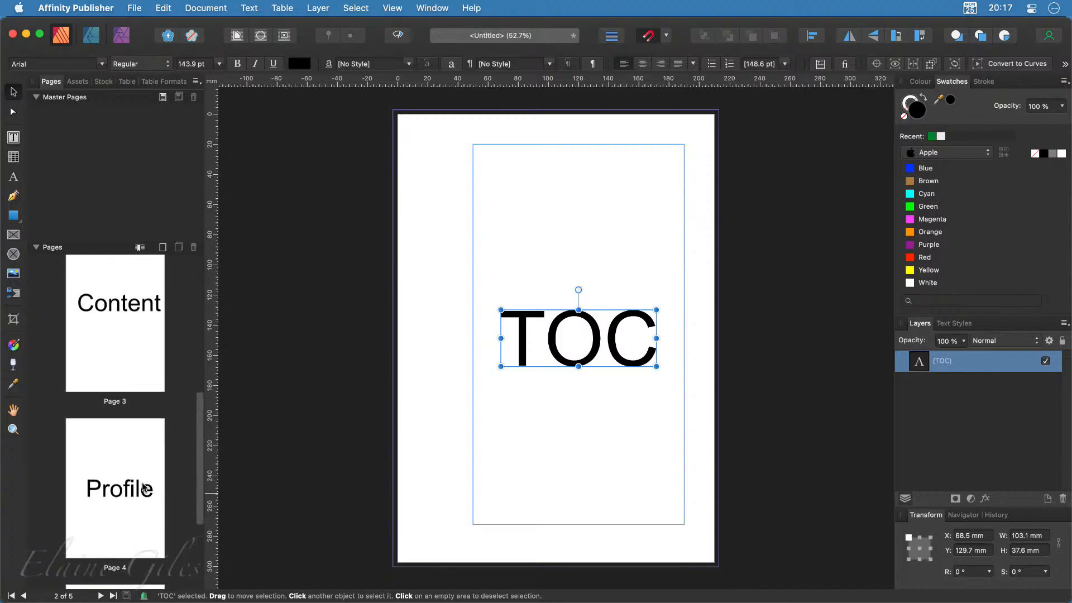
double_click(138, 340)
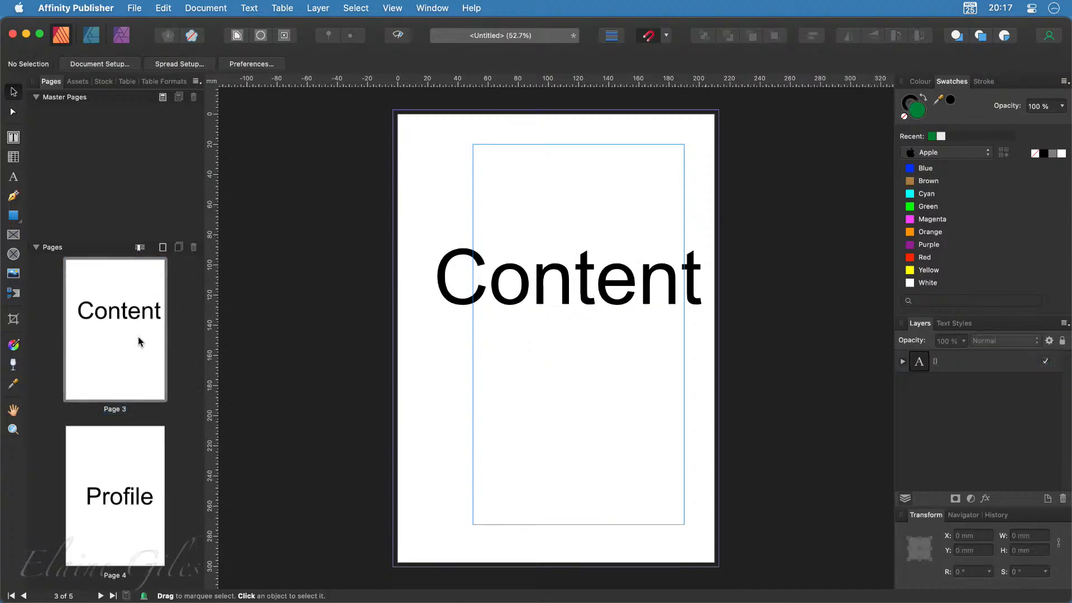
click(590, 297)
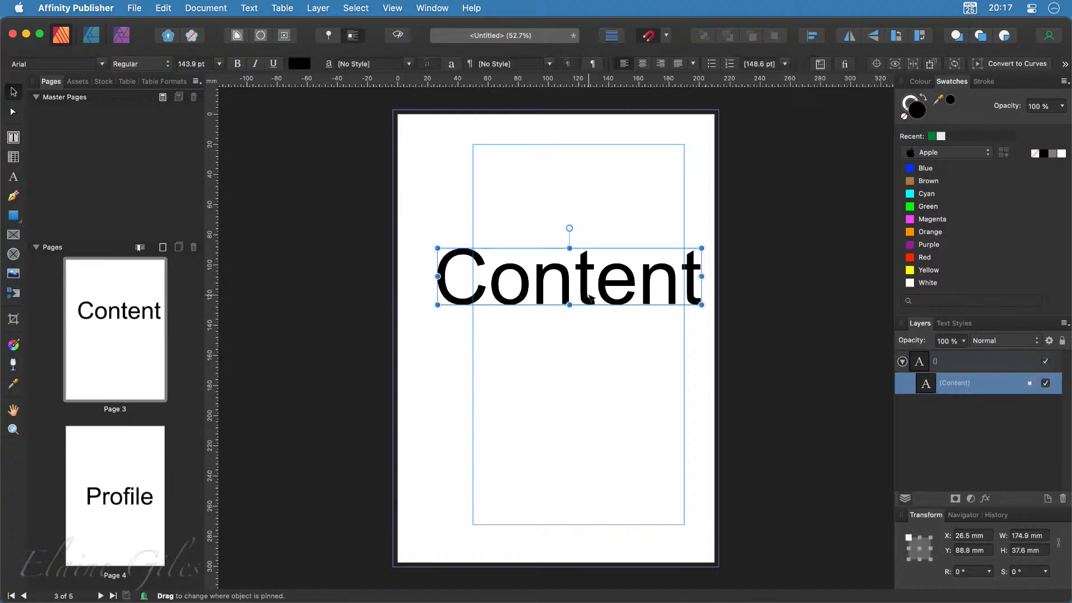
key(Delete)
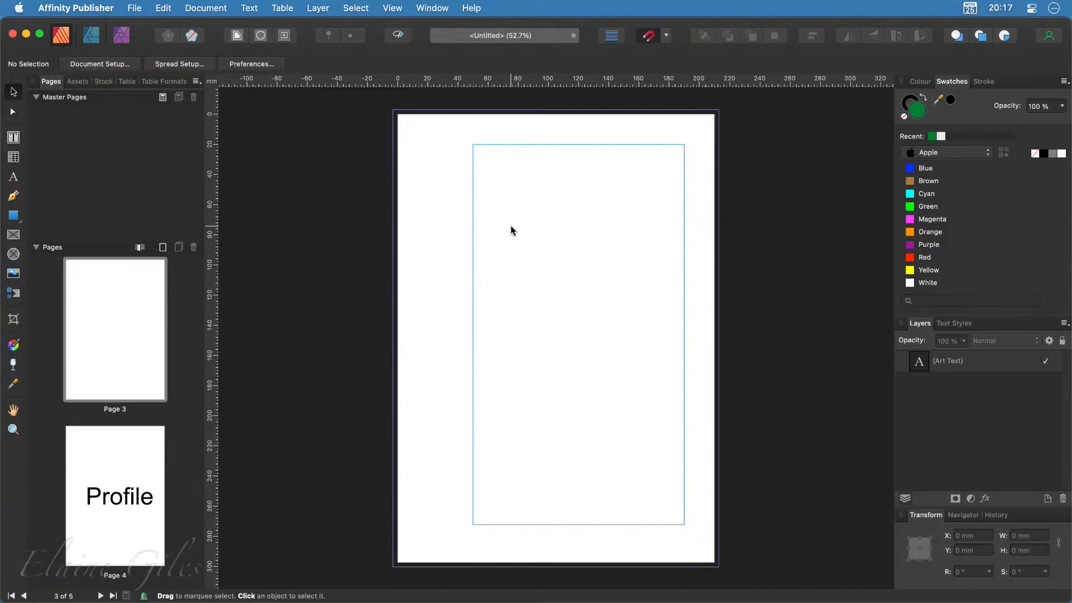
click(14, 138)
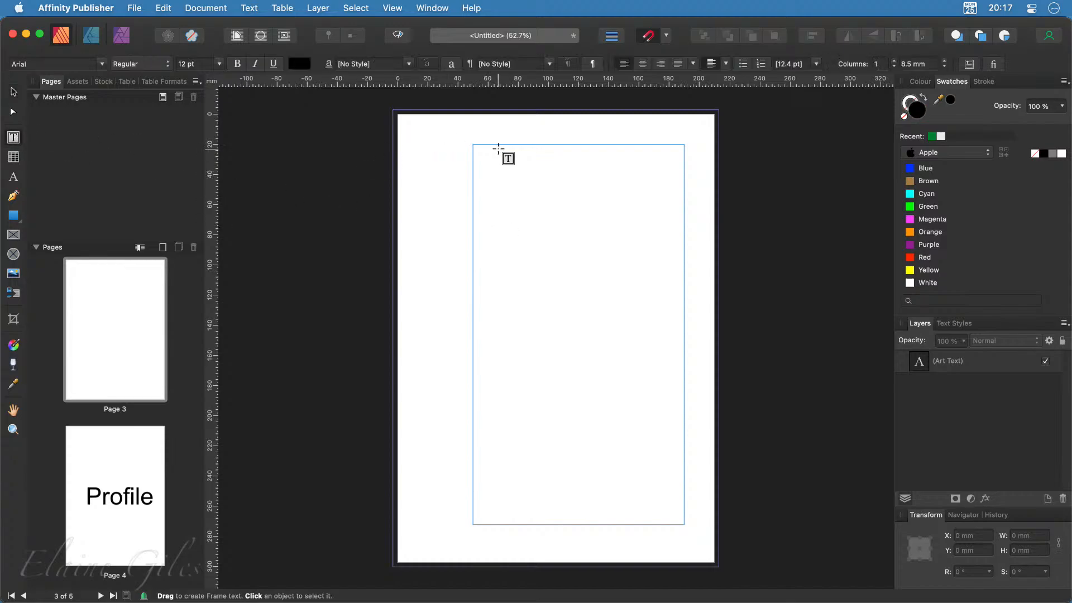
drag(474, 144, 684, 525)
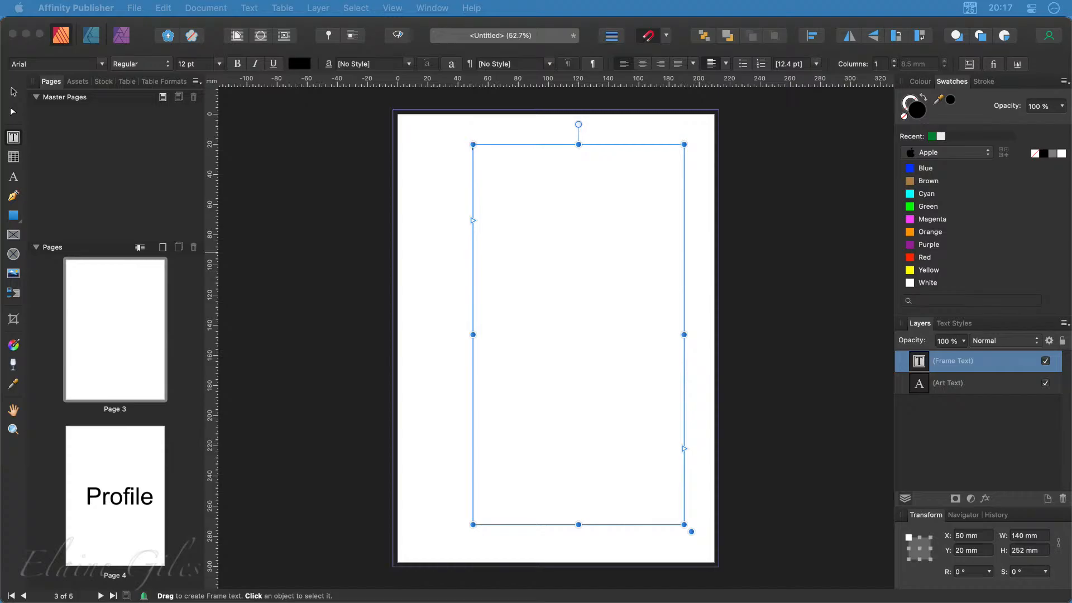
Switch to Tutorial Text.txt in Sublime Text, remove the empty last line and copy the entire text
key(super+Tab)
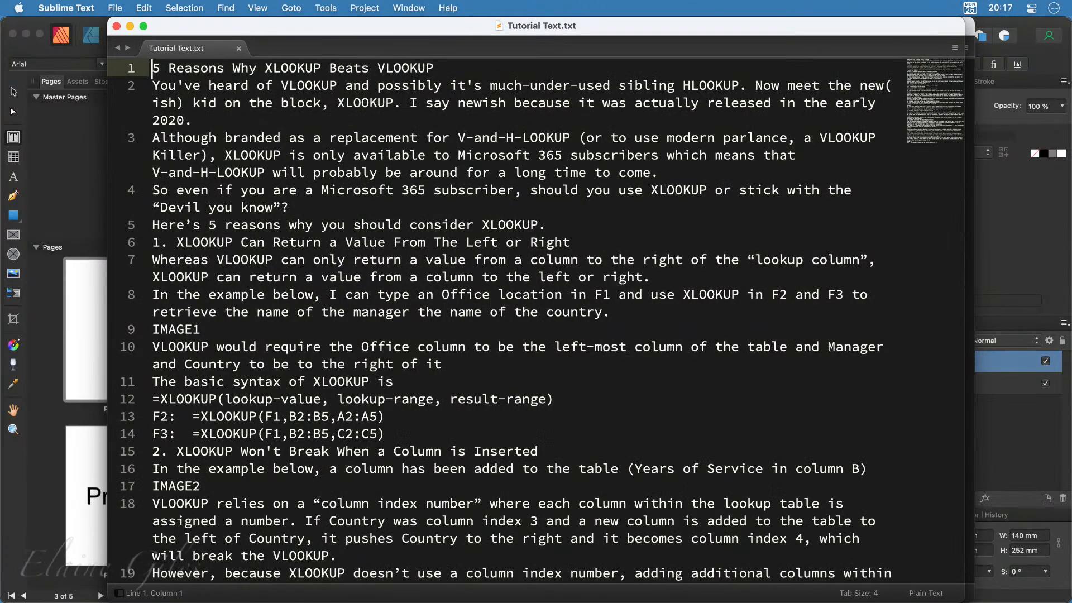
key(ctrl+alt+Return)
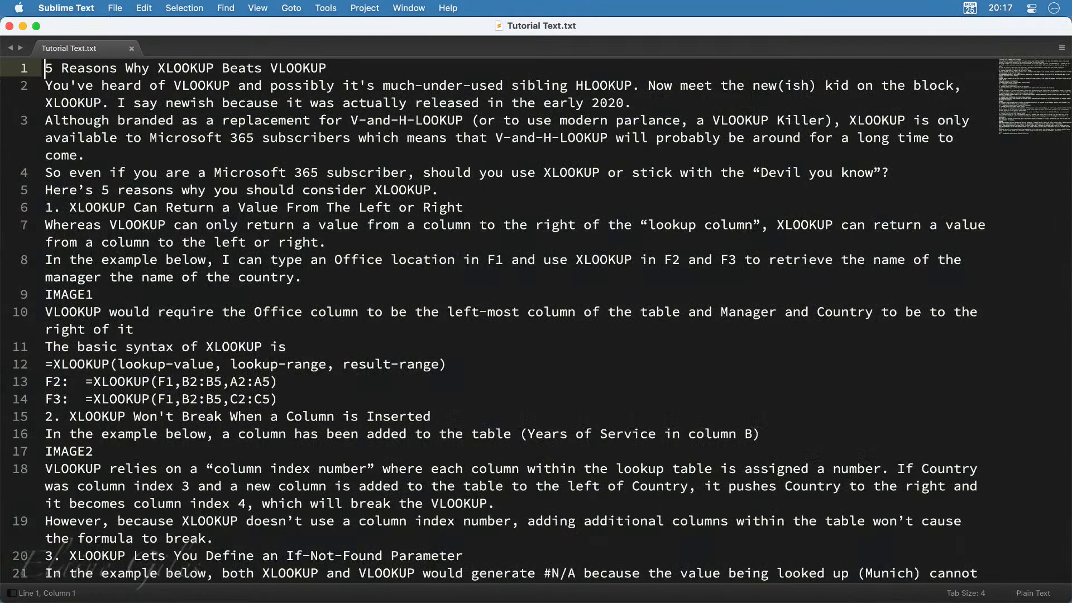
scroll(384, 426, down, 15)
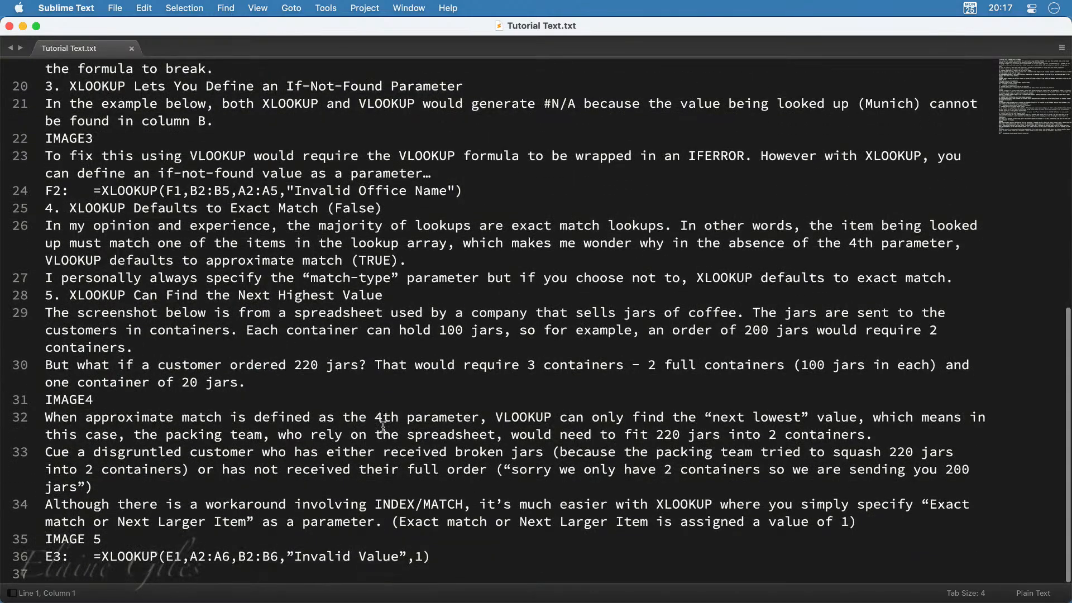
click(176, 572)
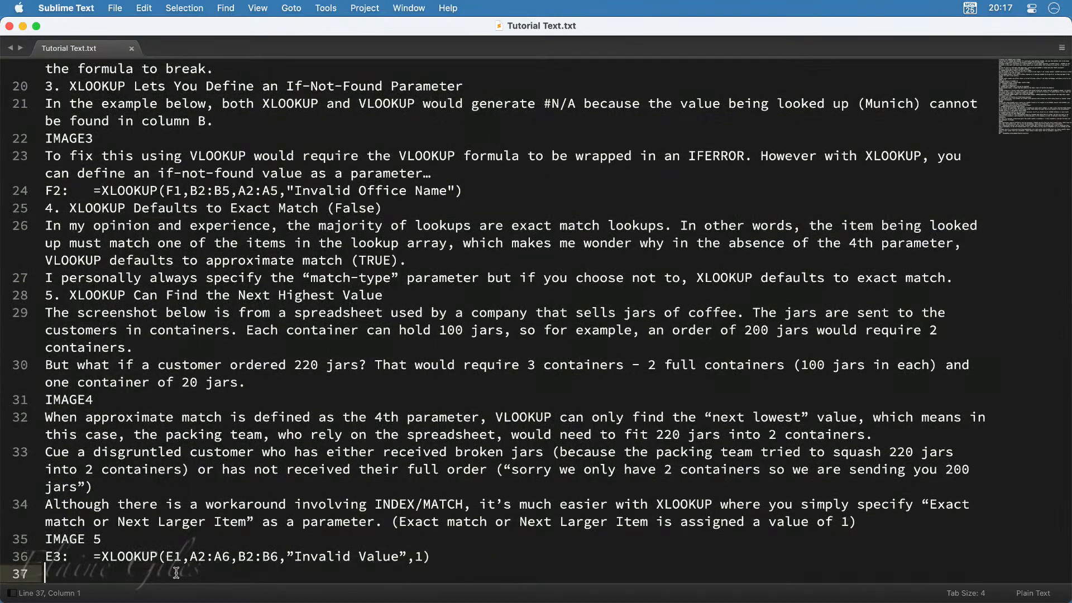
key(BackSpace)
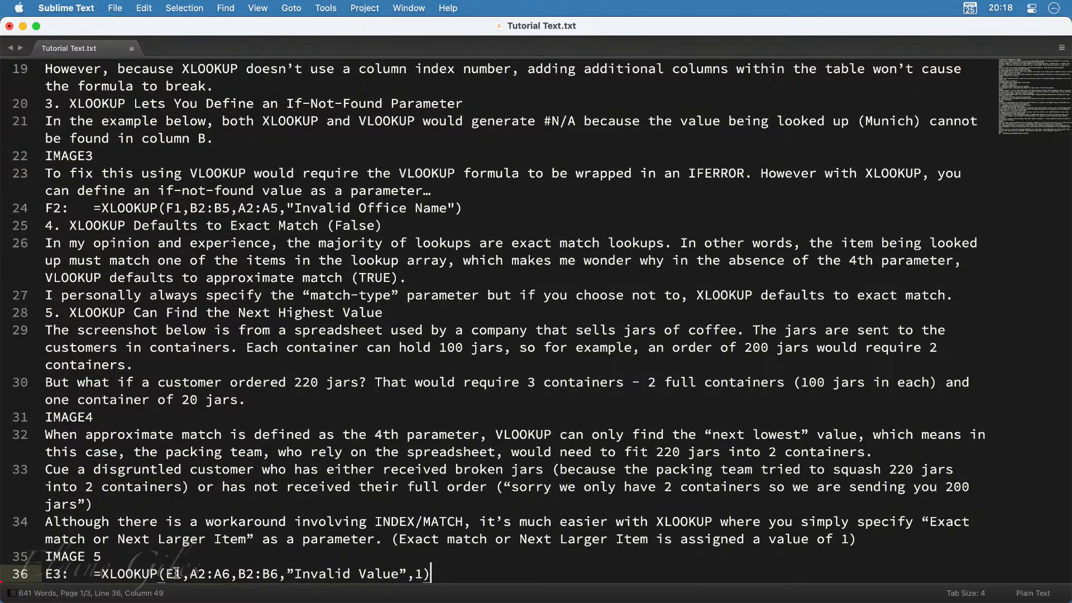
key(super+a)
key(super+c)
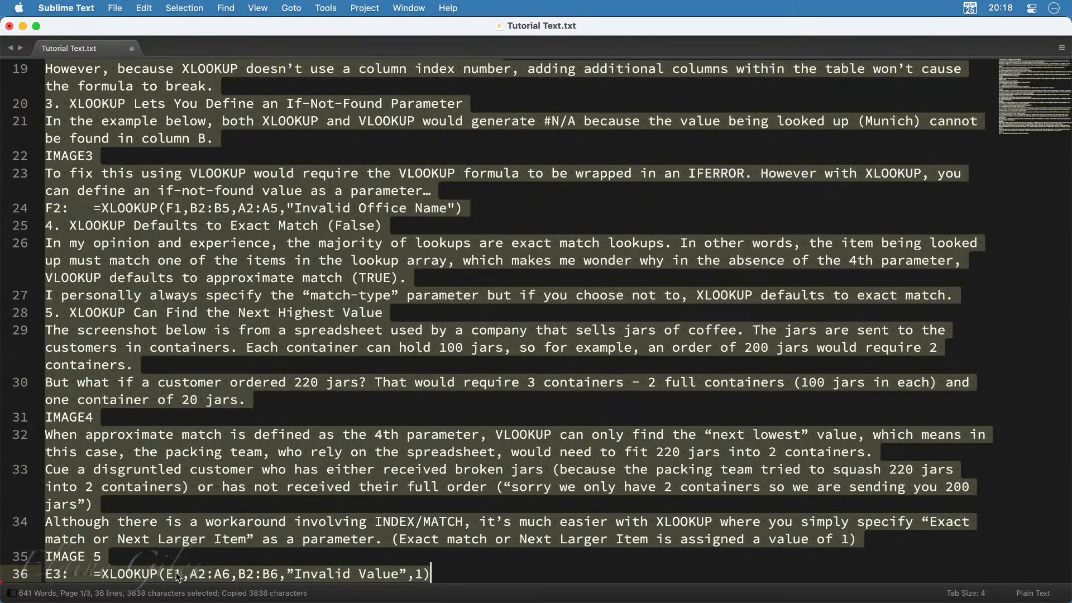
Return to Affinity Publisher and paste the copied tutorial text into the page 3 text frame
key(super+Tab)
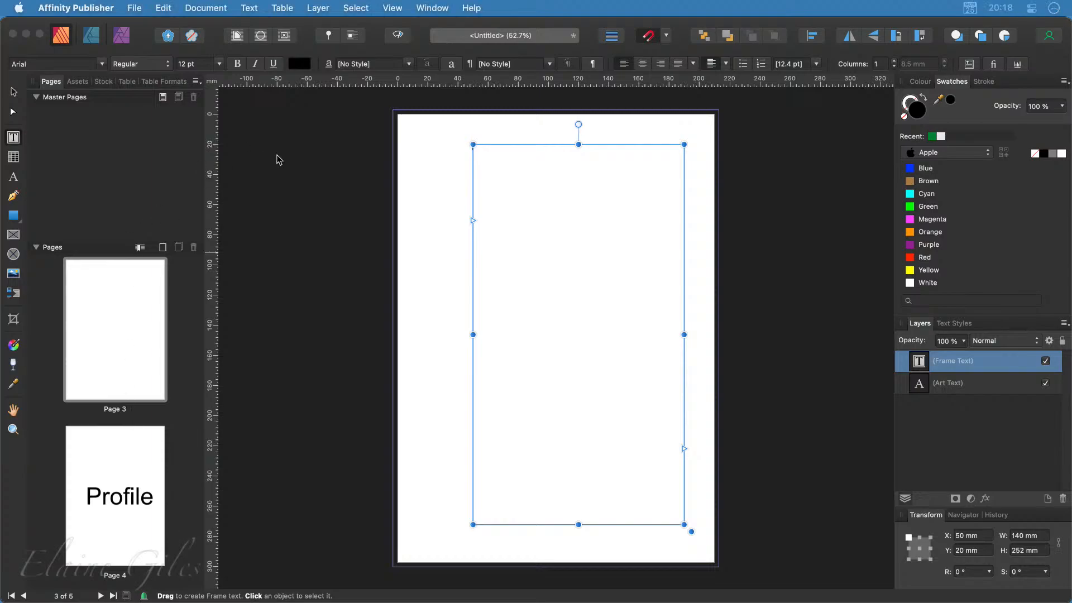
click(518, 207)
key(super+v)
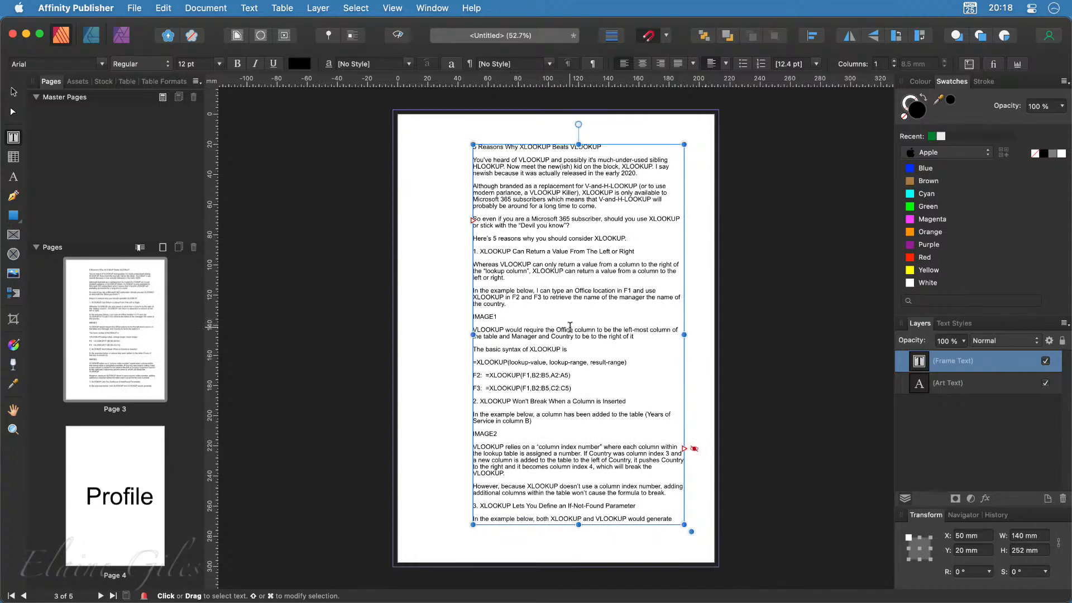
Show the page 3 frame's overflow text to examine what does not fit, and leave it hidden again
click(694, 448)
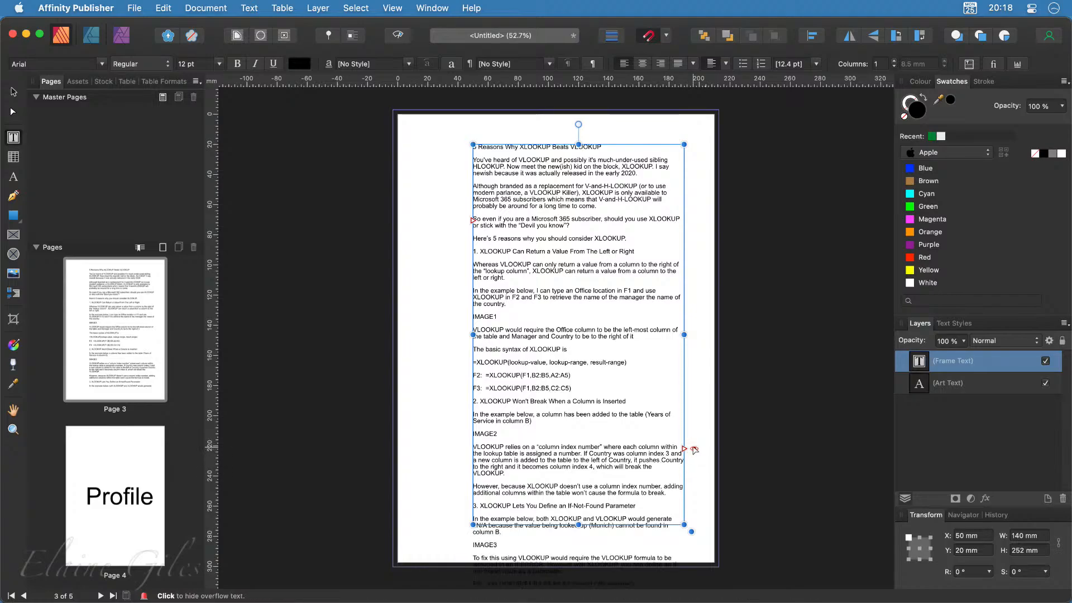
click(694, 449)
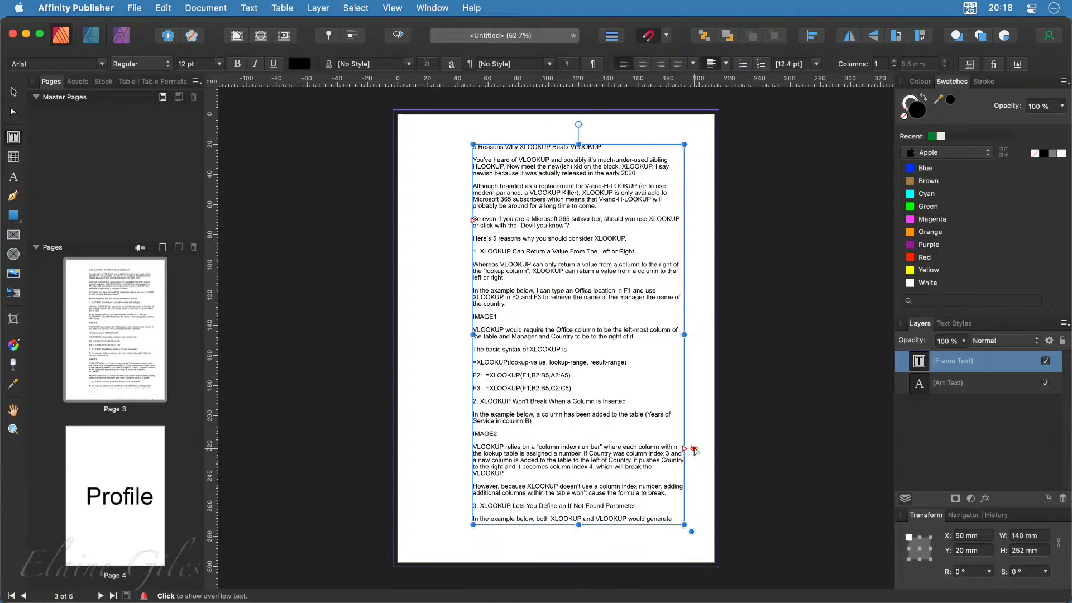
click(694, 449)
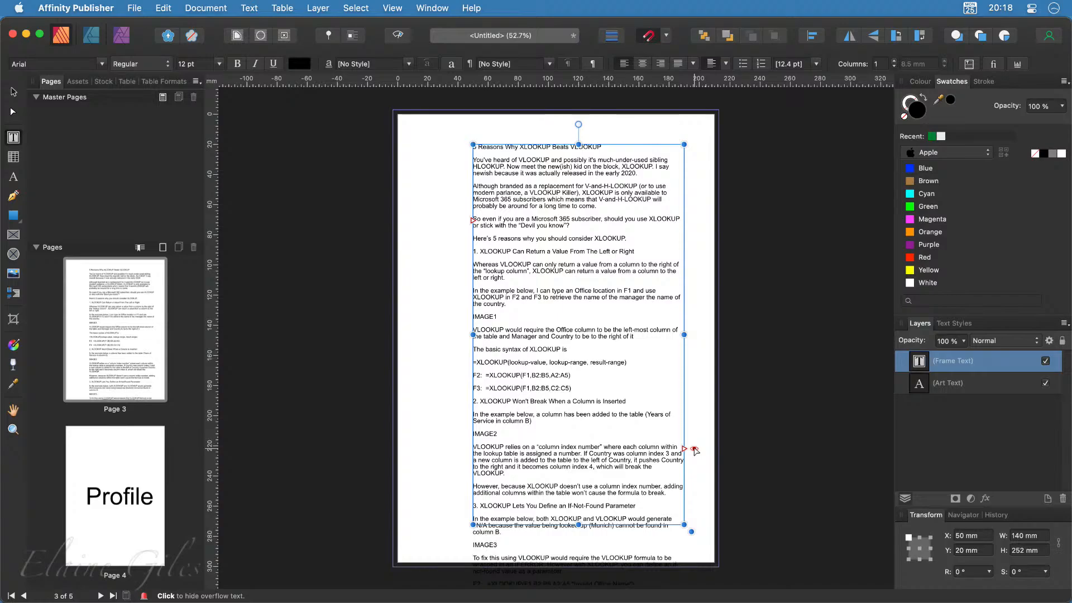
click(694, 449)
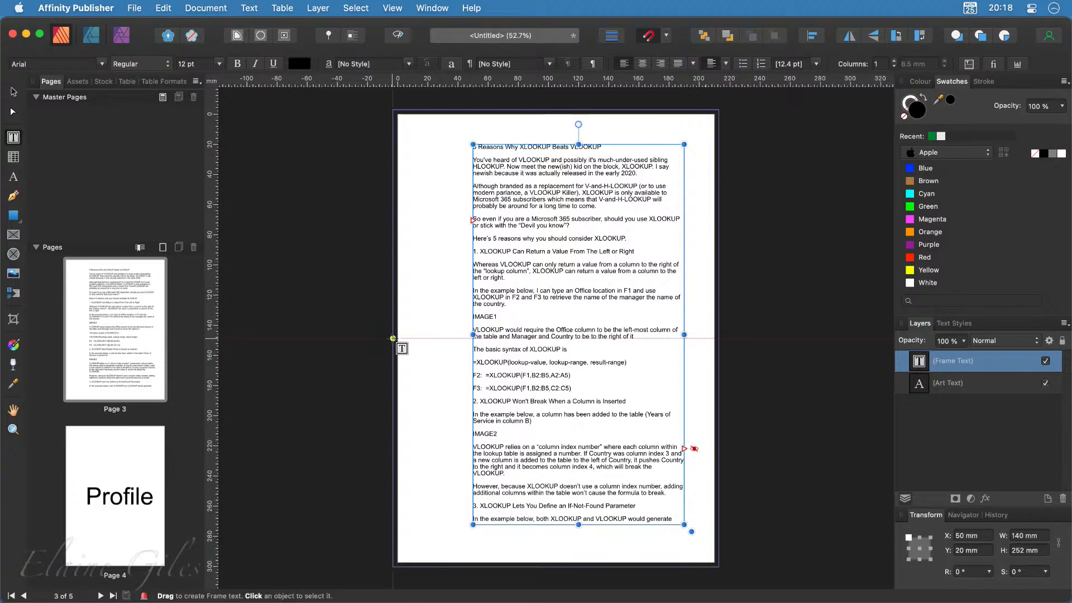
Collapse the Master Pages section to give the page thumbnails more room
click(37, 98)
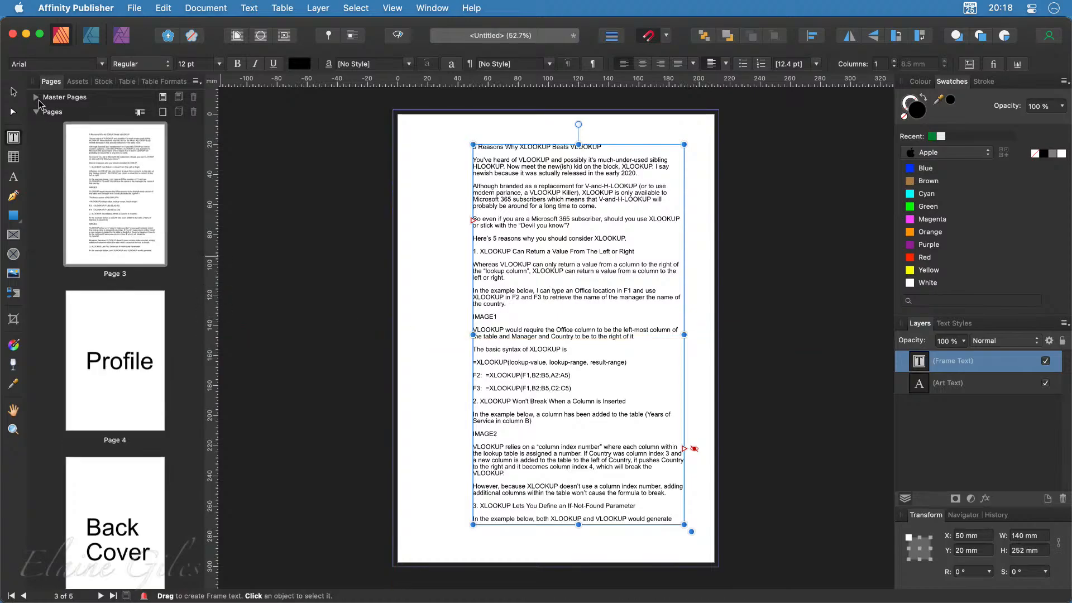
Autoflow the page 3 frame's overflow text so extra pages with linked frames are created for the rest of the tutorial text
scroll(113, 225, down, 1)
scroll(114, 225, down, 1)
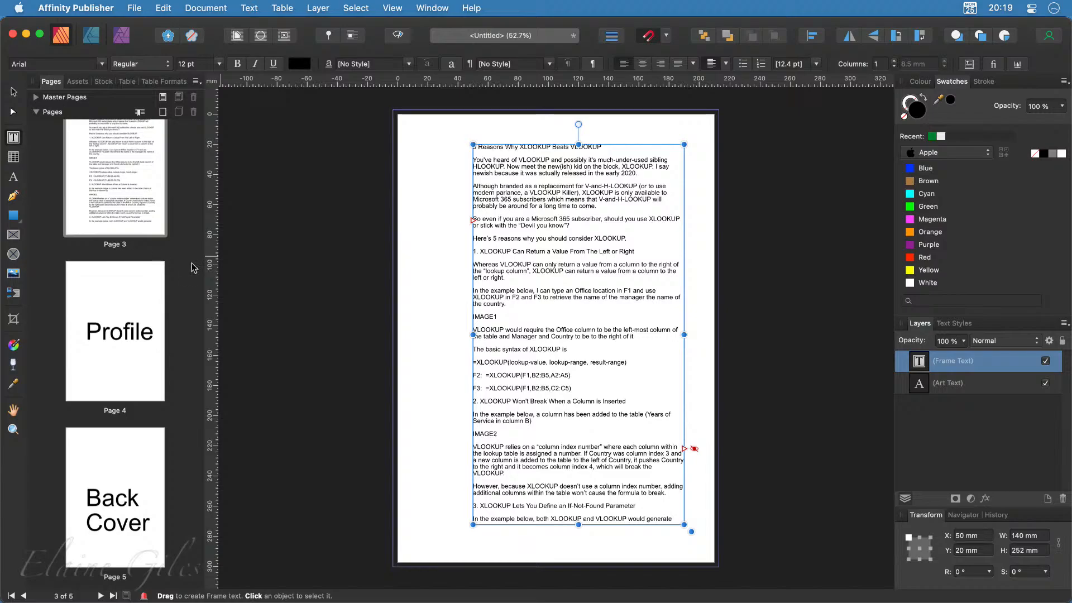
shift+click(684, 448)
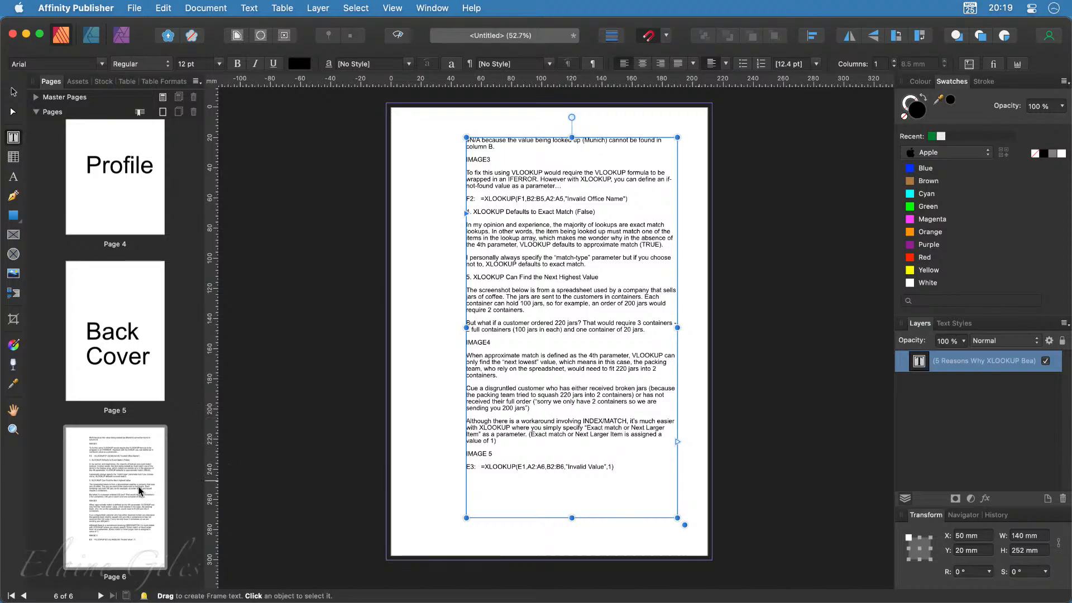
Move the newly added page 6 to directly after page 3, ahead of the Profile page, and return to page 3
scroll(133, 467, up, 3)
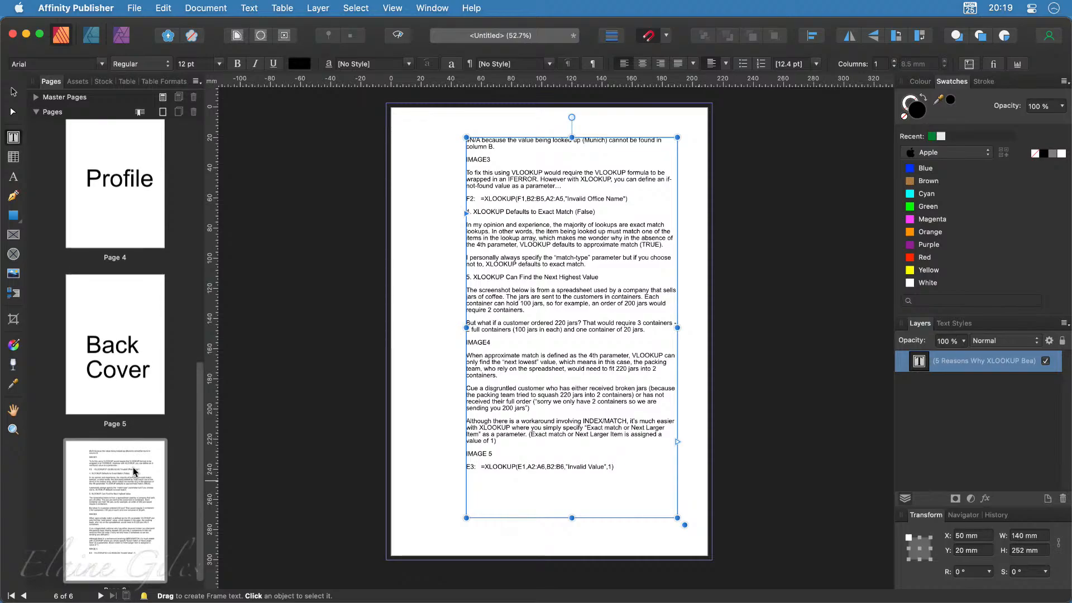
scroll(133, 472, up, 1)
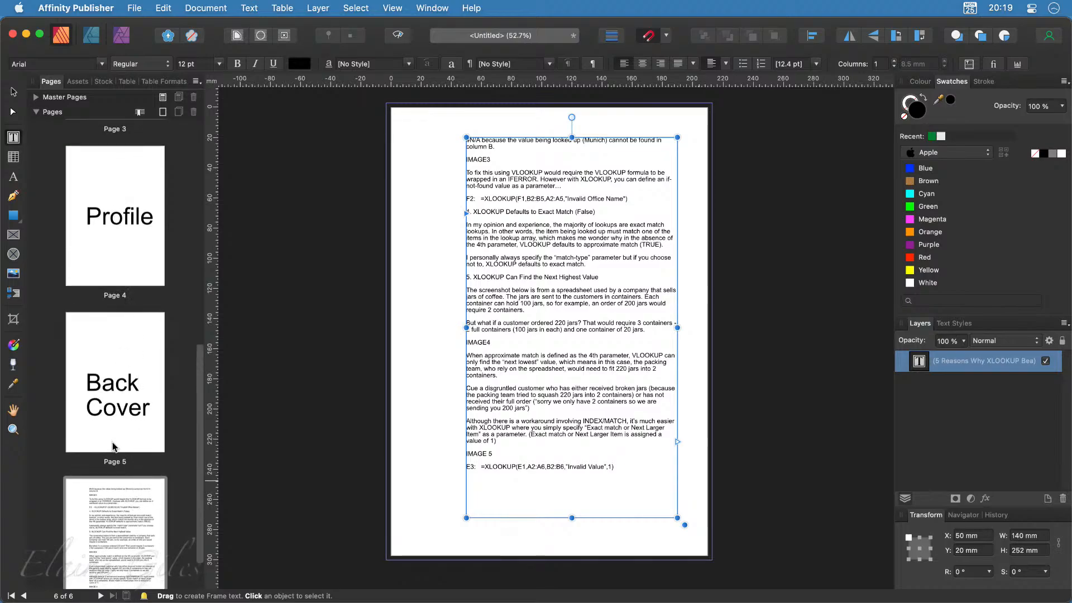
drag(110, 515, 56, 241)
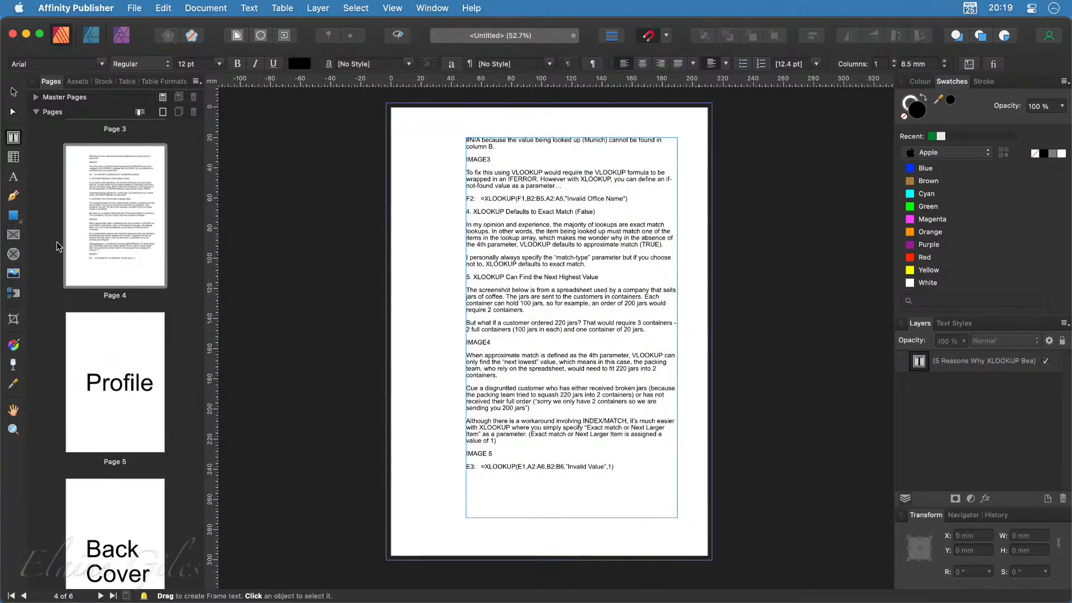
scroll(138, 347, up, 3)
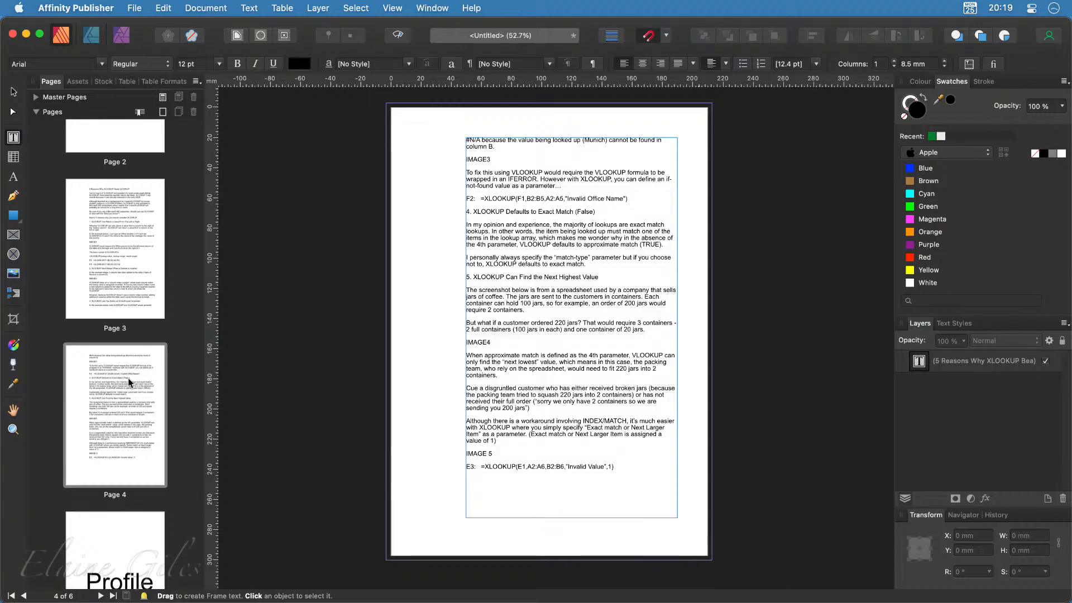
click(126, 263)
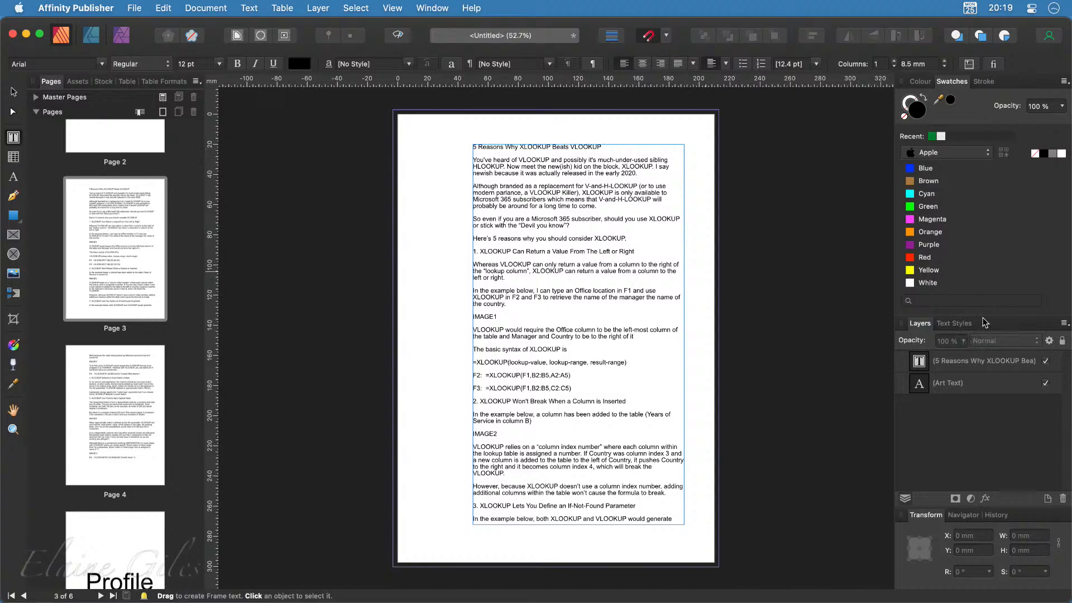
Show the text styles list with more vertical room and review its display options without changing them
drag(977, 314, 974, 250)
click(967, 261)
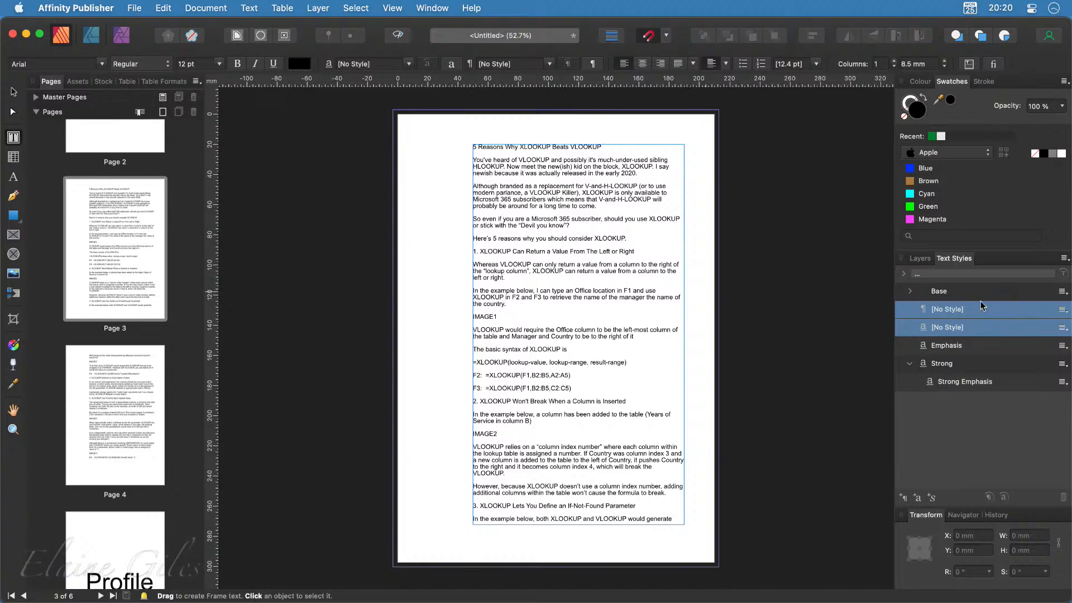
click(1063, 259)
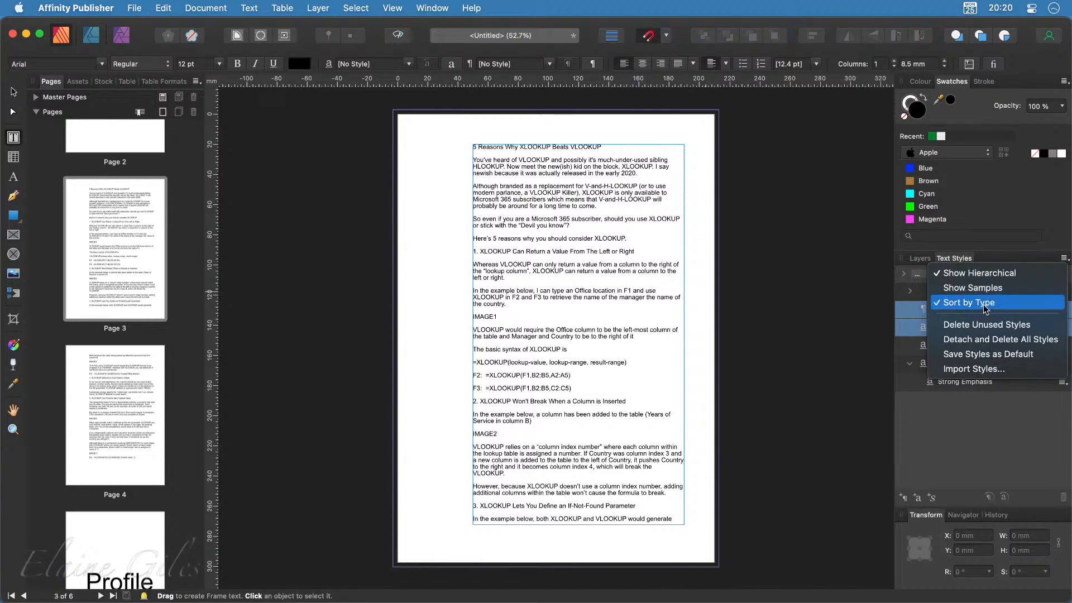
click(963, 436)
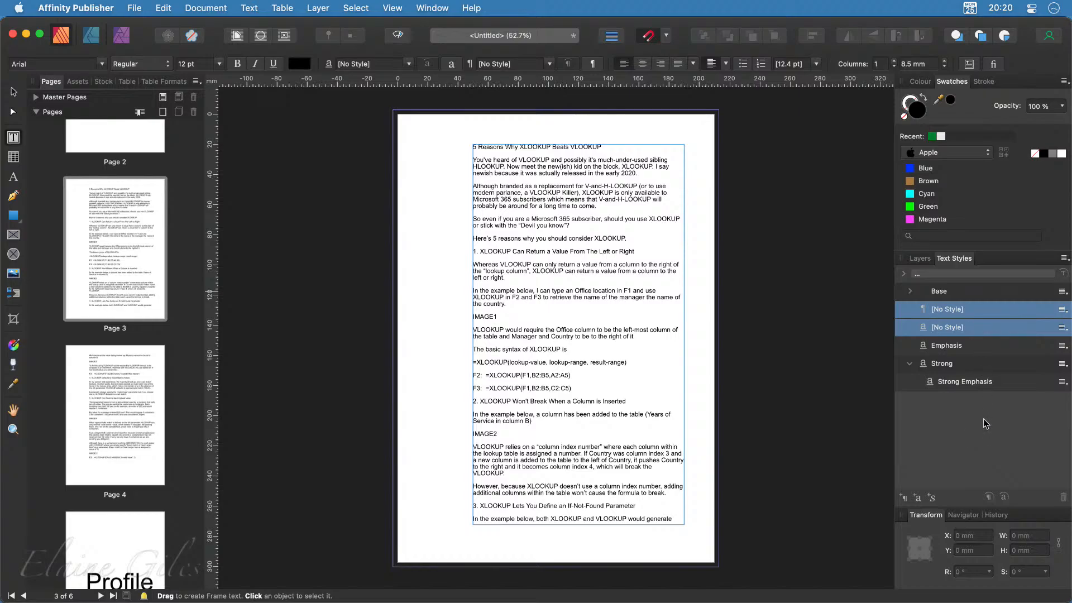
Expand the Base style group and its Body styles, with the Bullet 1 and Numbered 1 groups collapsed
click(910, 291)
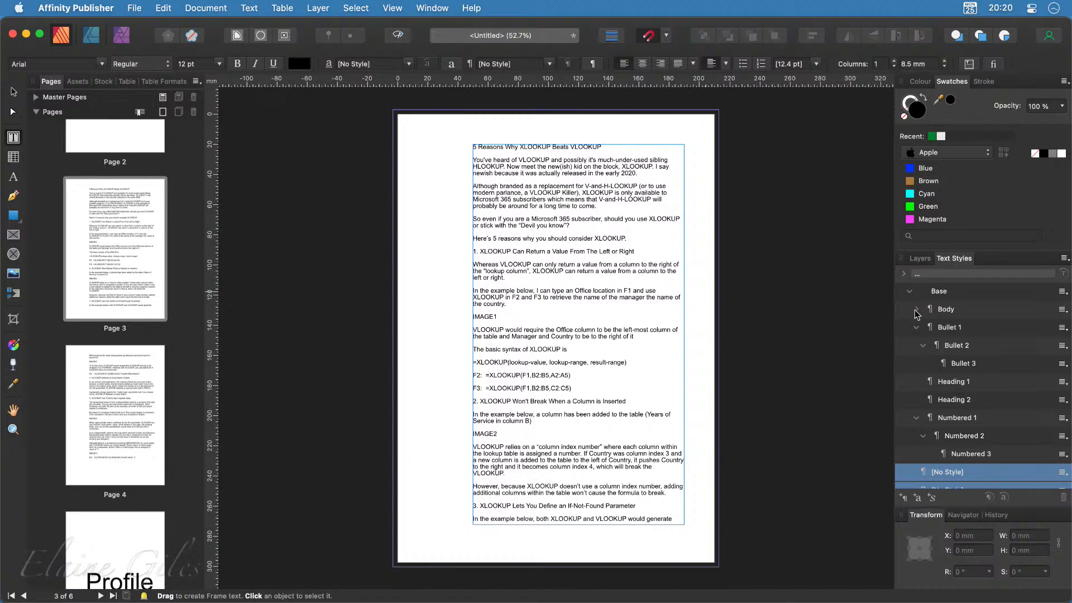
click(916, 327)
click(915, 382)
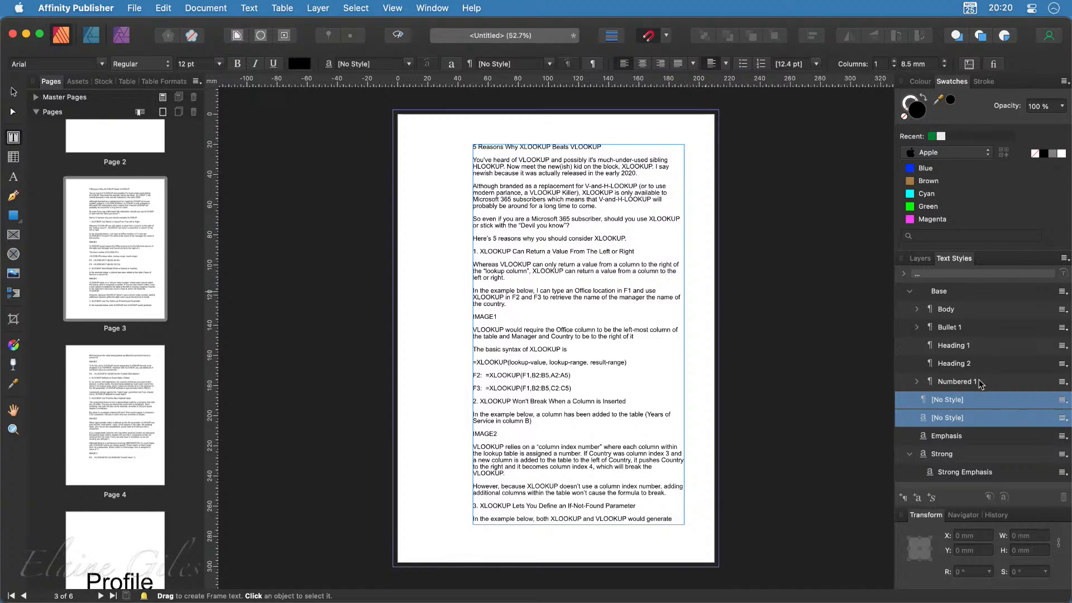
click(916, 309)
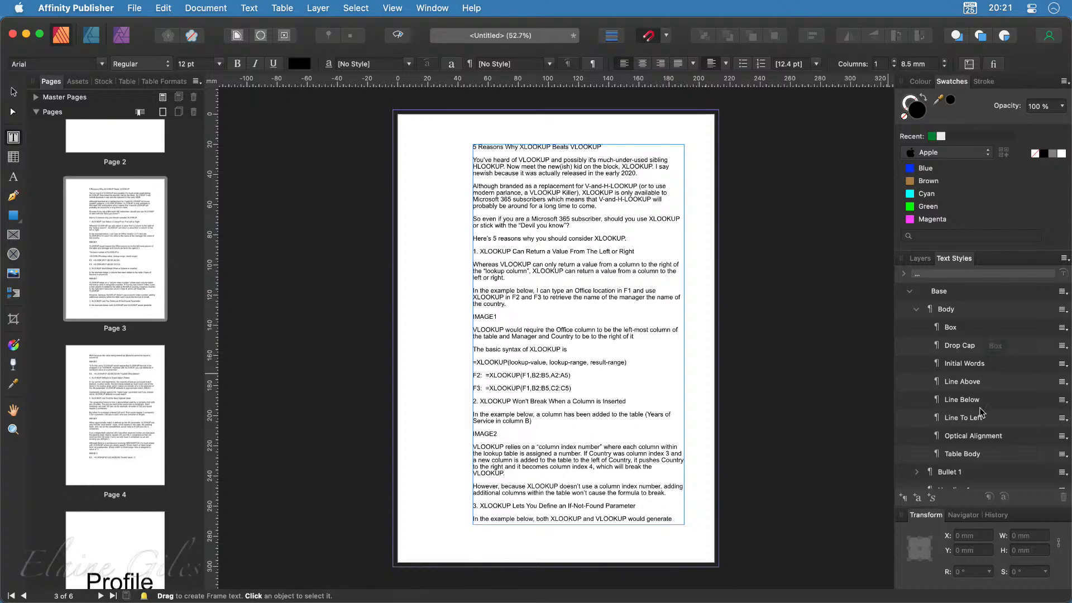
Edit the Base text style to use the Avenir font family
right_click(957, 296)
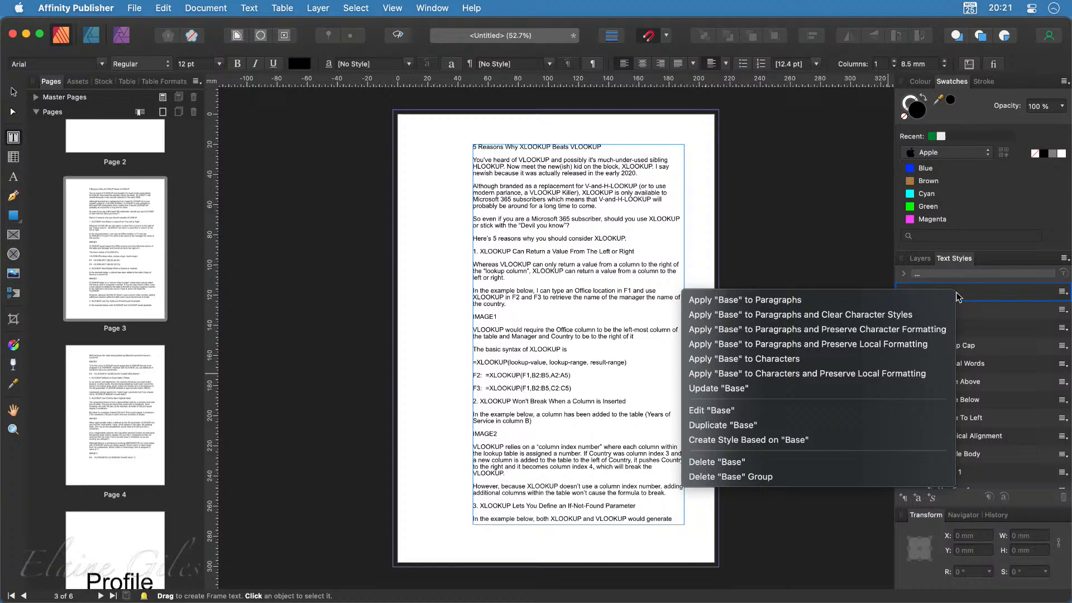
click(765, 416)
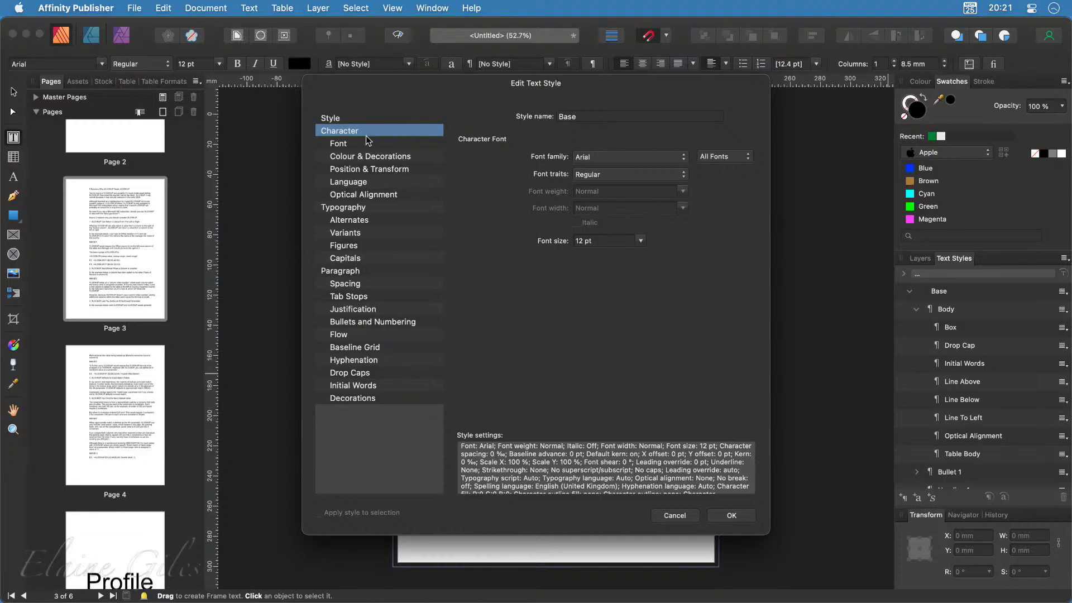
click(649, 159)
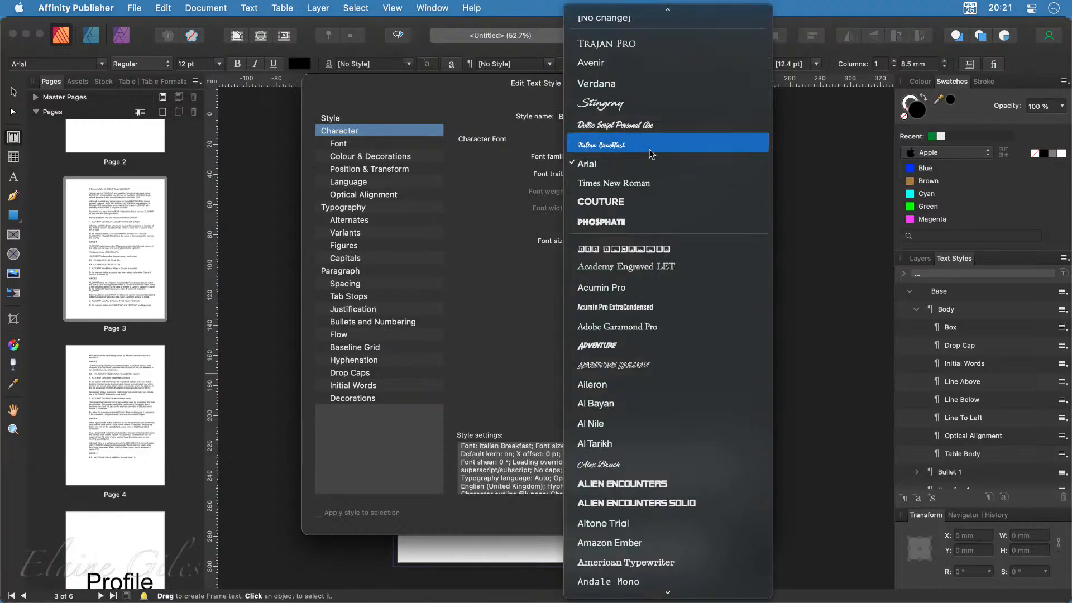
click(646, 68)
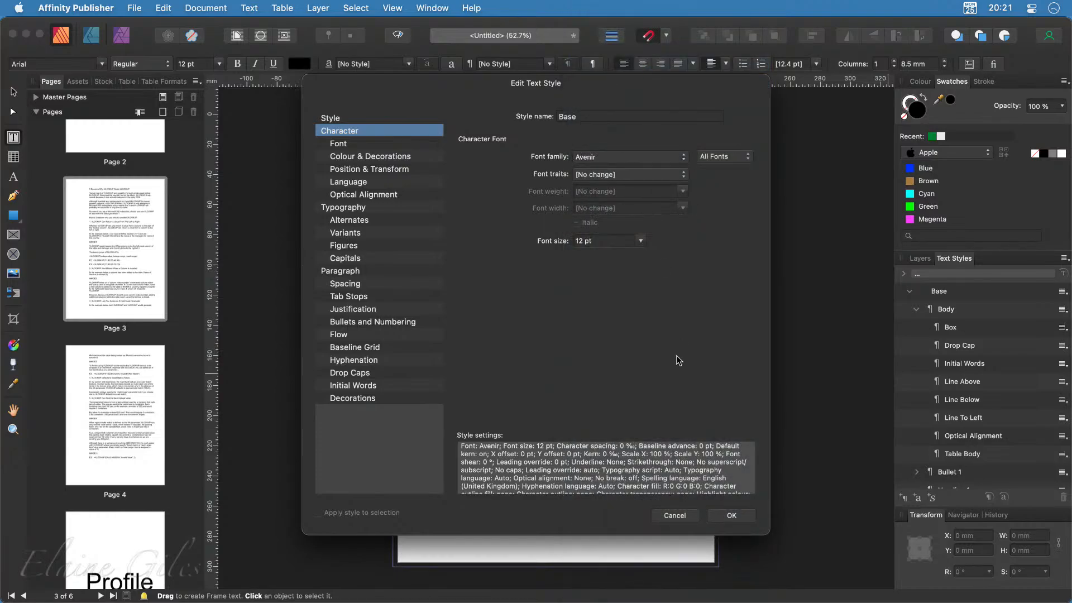
click(731, 515)
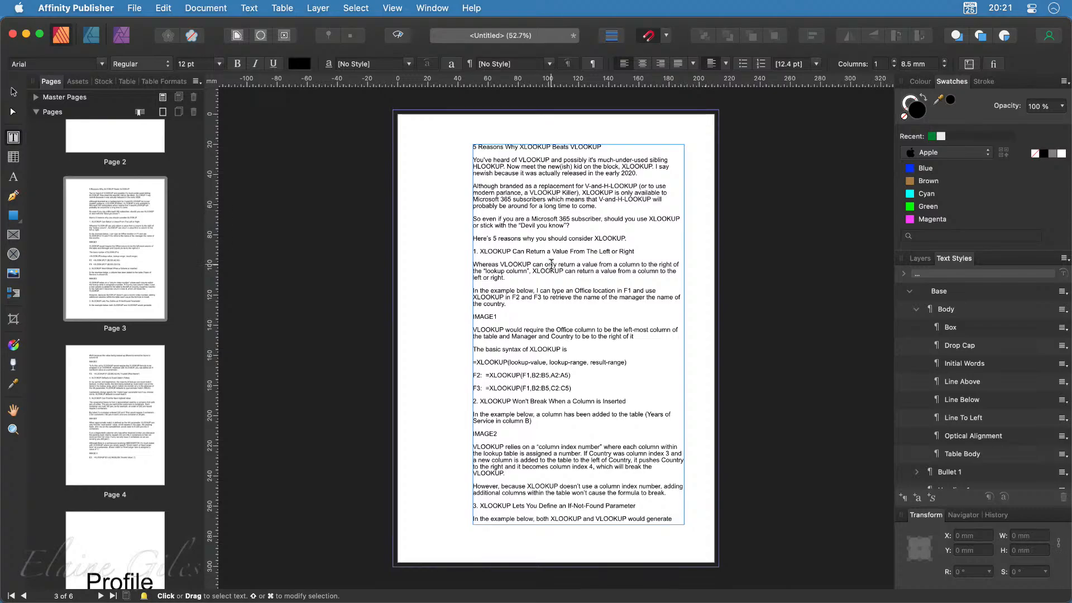
Examine the Body text style's font settings and the style it is based on, leaving it unchanged
right_click(957, 312)
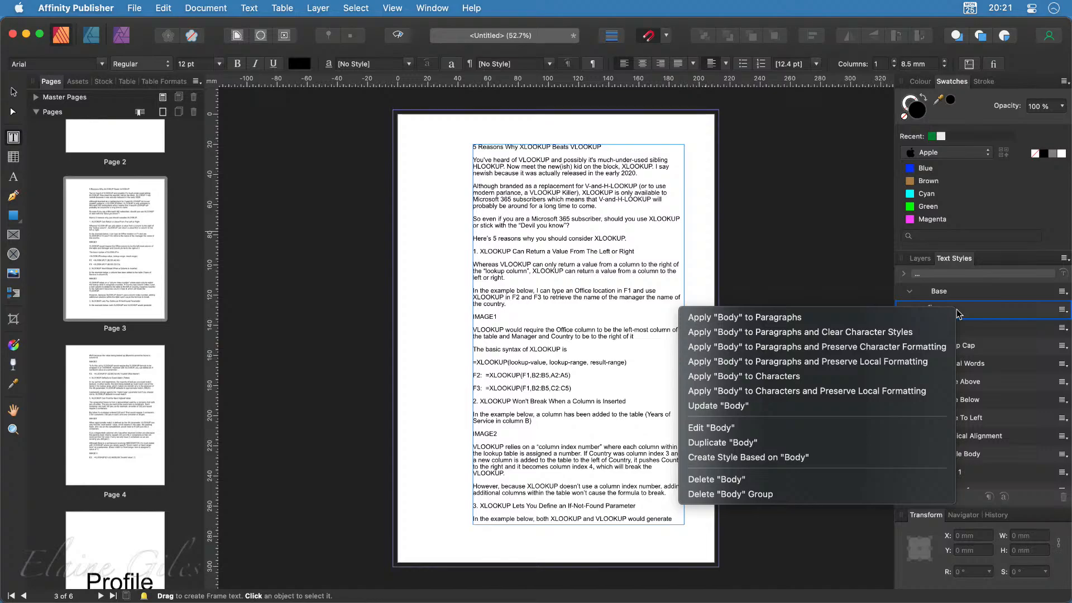
click(745, 428)
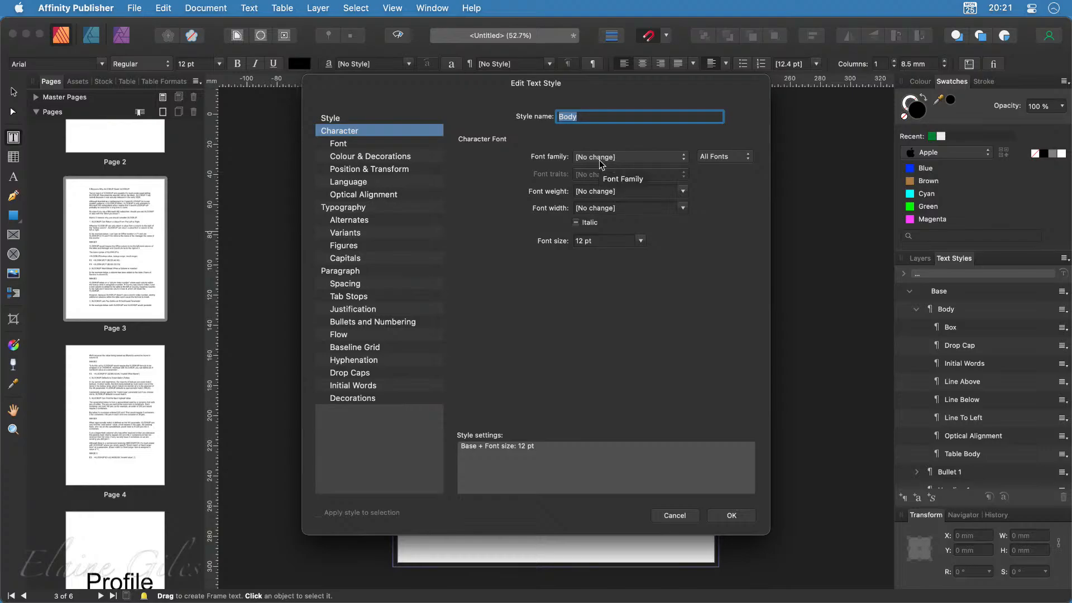
click(352, 116)
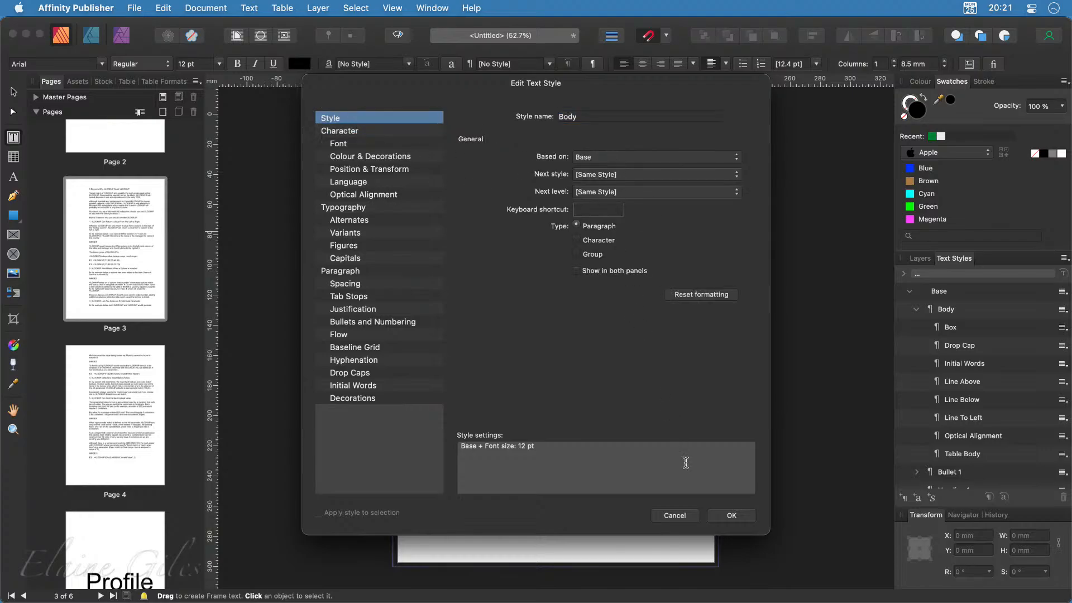
click(674, 515)
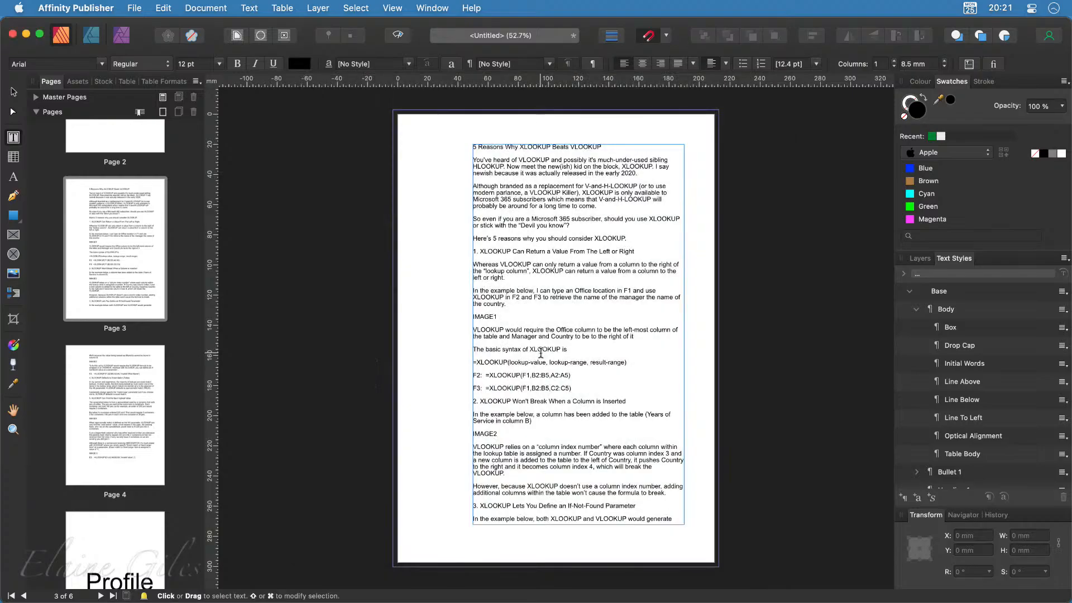
Apply the Body style to the entire linked tutorial text, check it on page 4 and return to page 3
click(540, 353)
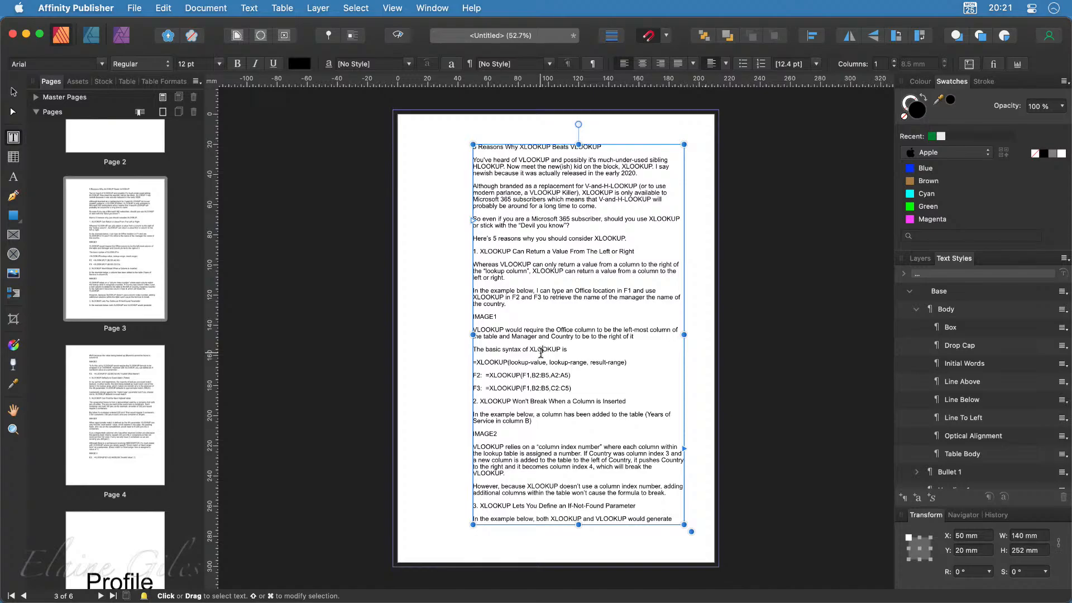
click(910, 292)
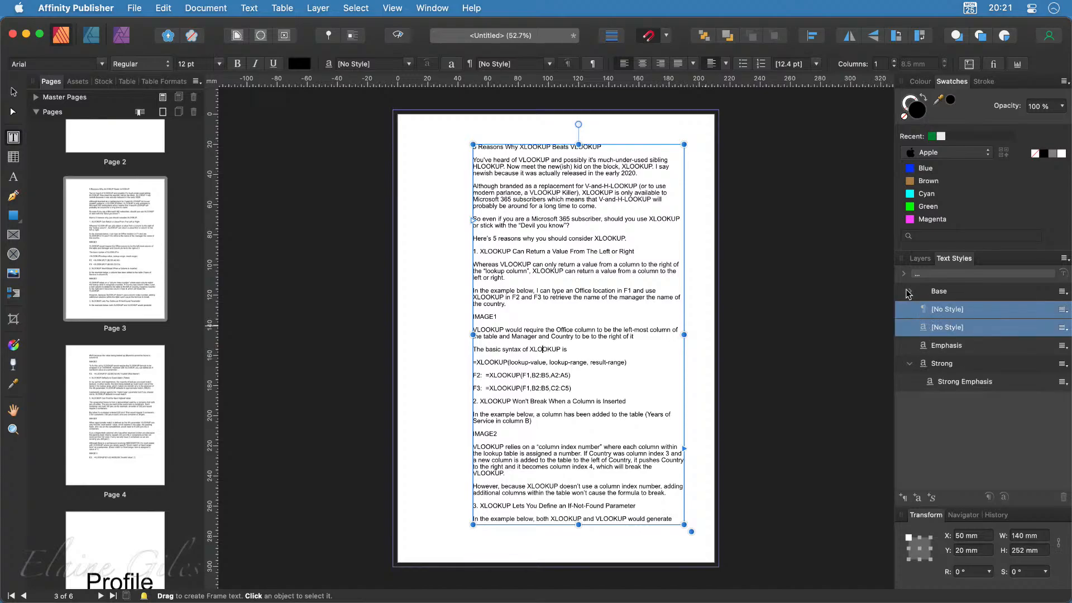
click(910, 291)
click(609, 318)
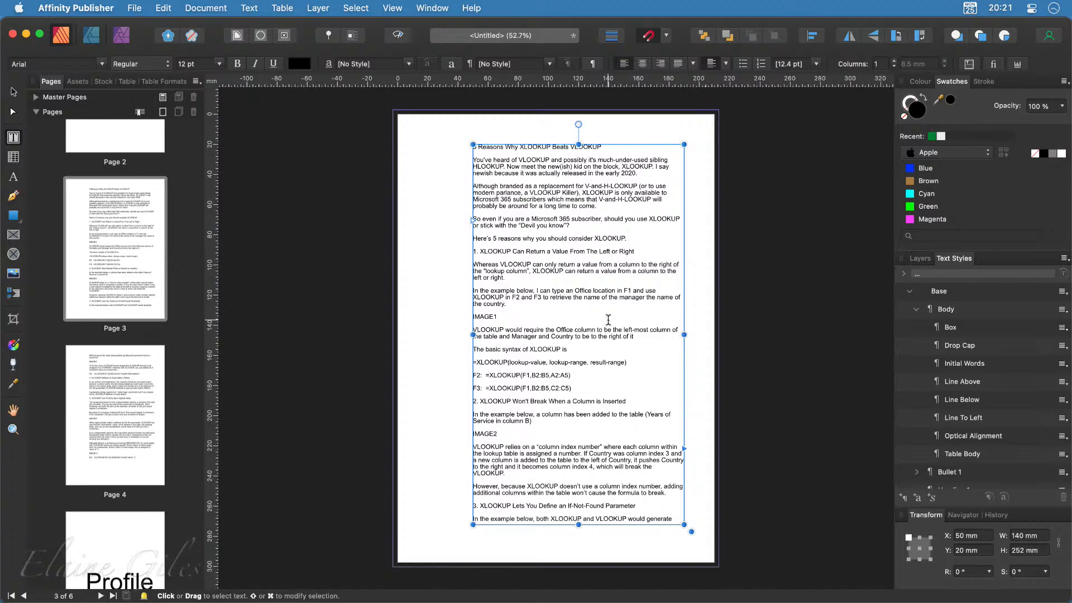
key(super+a)
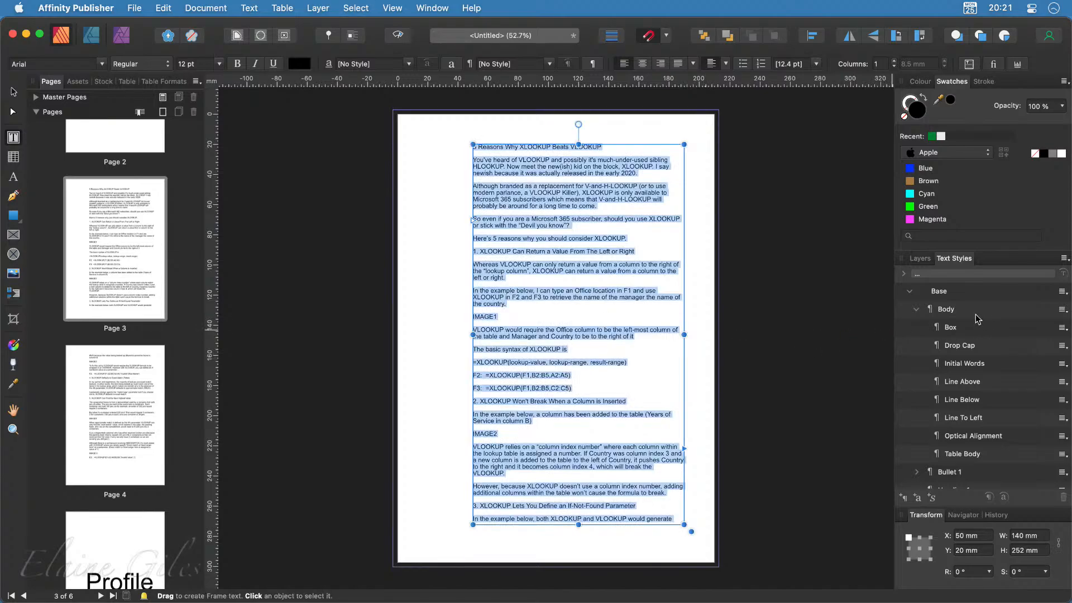
click(975, 314)
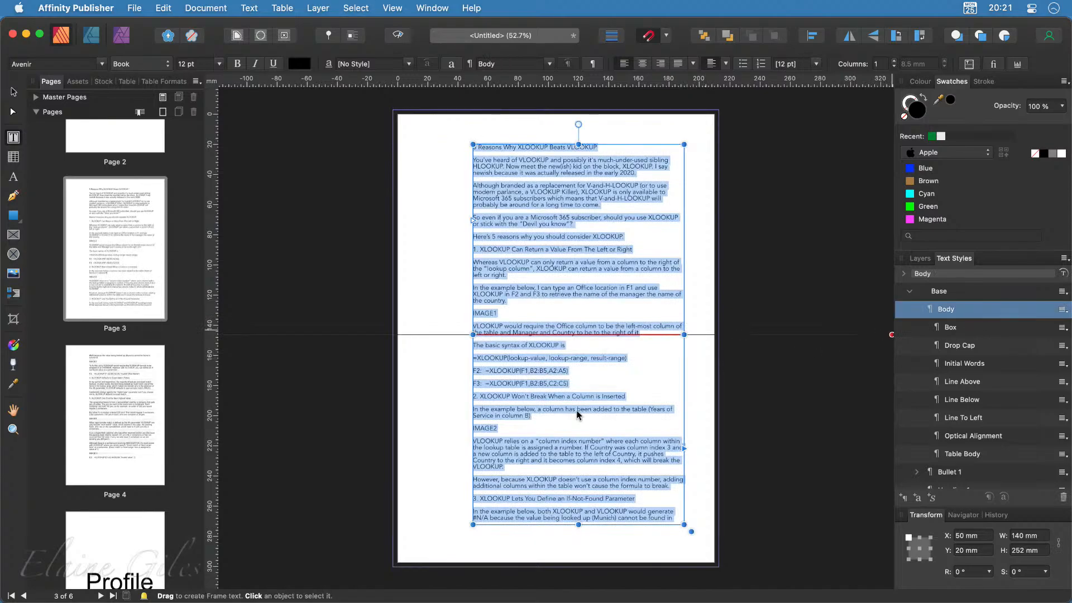
click(116, 405)
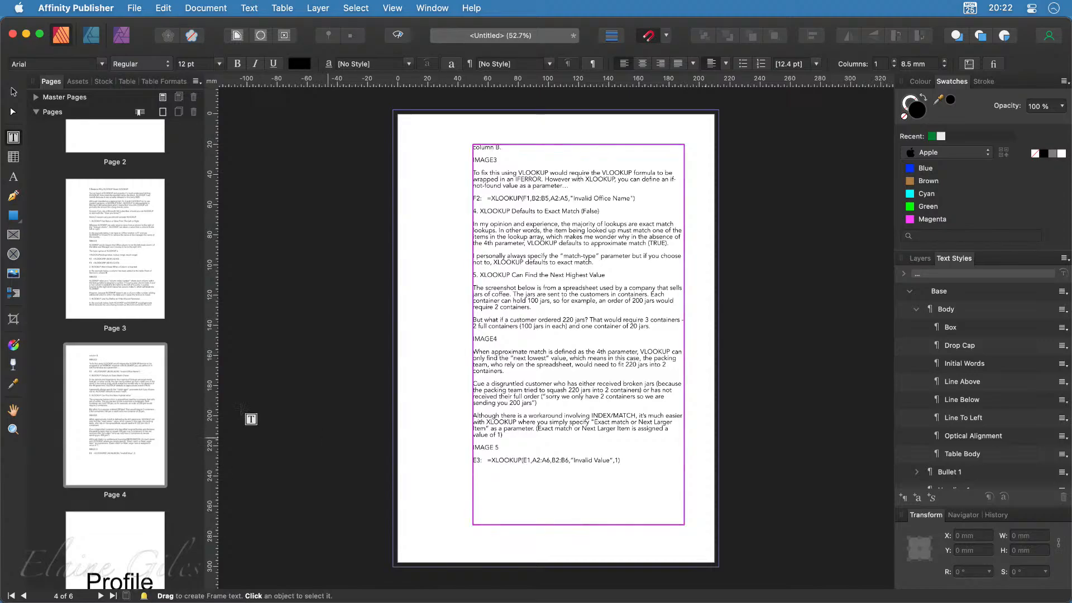
click(143, 320)
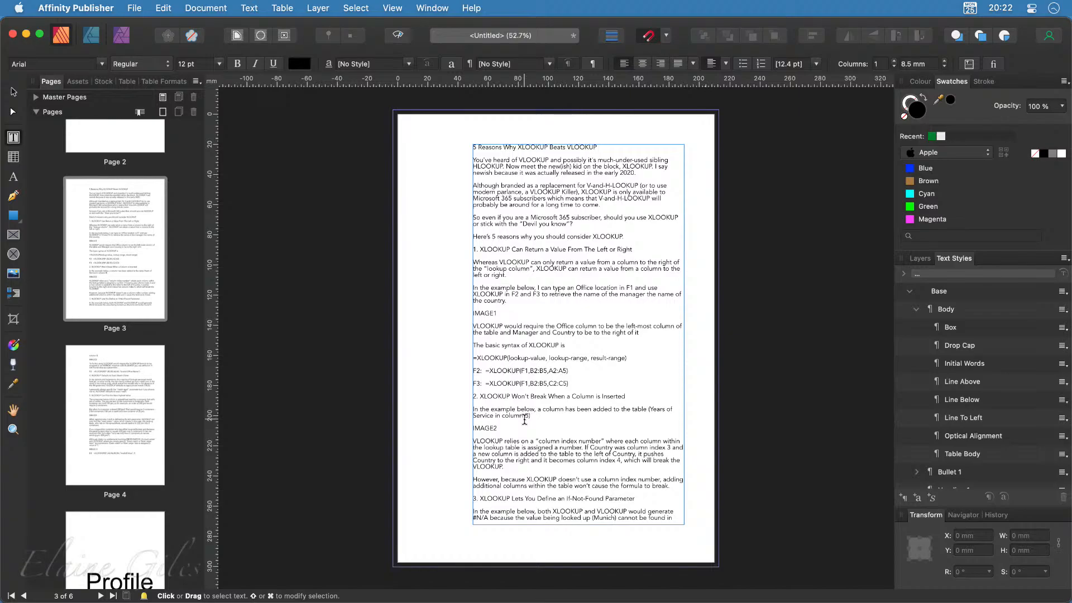
Apply Heading 1 to the title "5 Reasons Why XLOOKUP Beats VLOOKUP" and Heading 2 to "1. XLOOKUP Can Return a Value From The Left or Right"
click(579, 149)
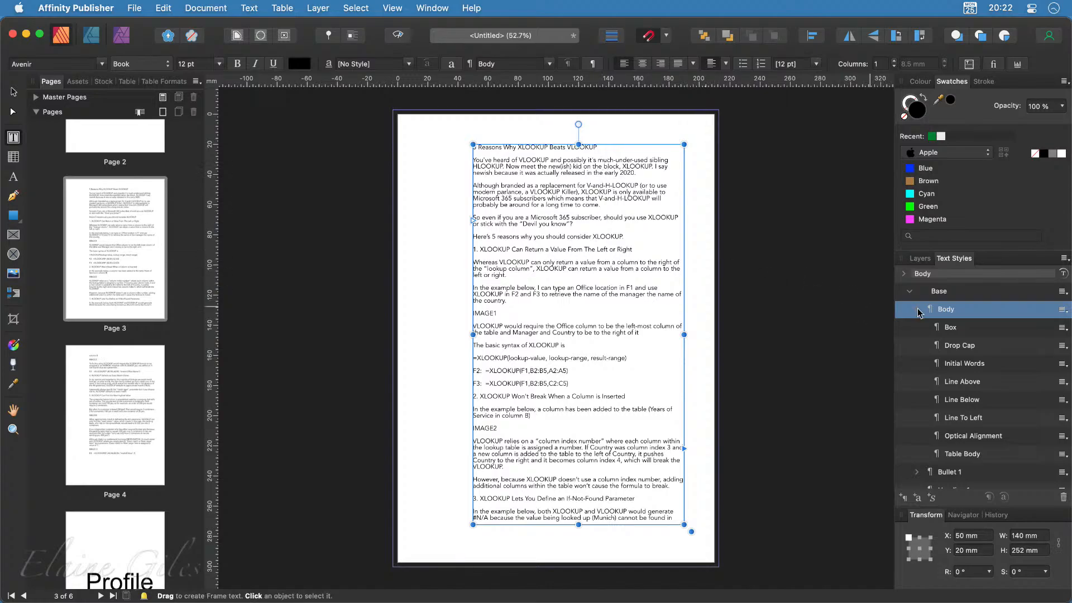
click(916, 310)
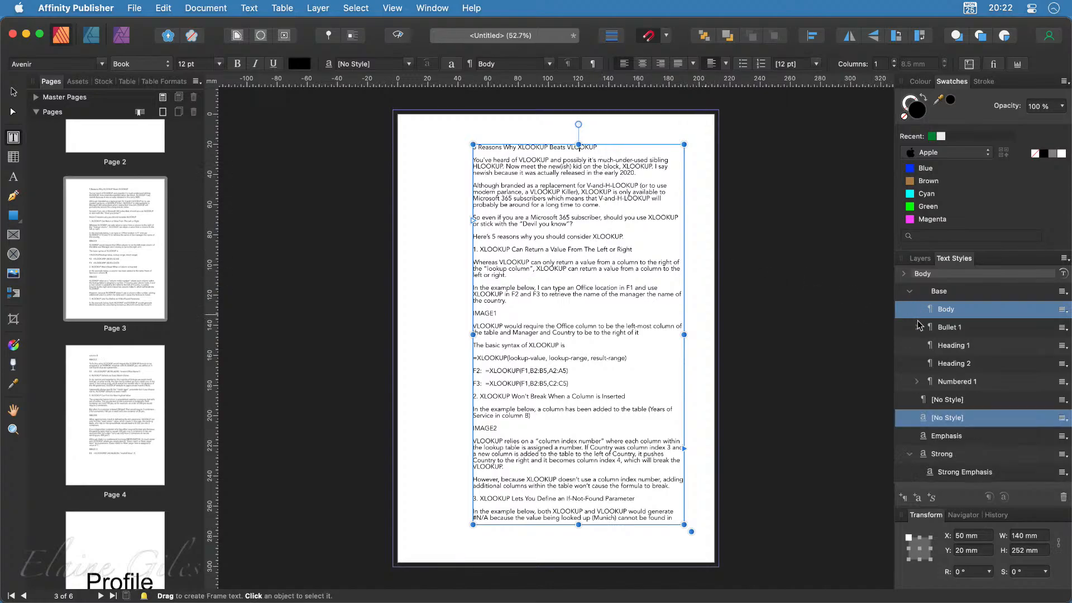
click(952, 348)
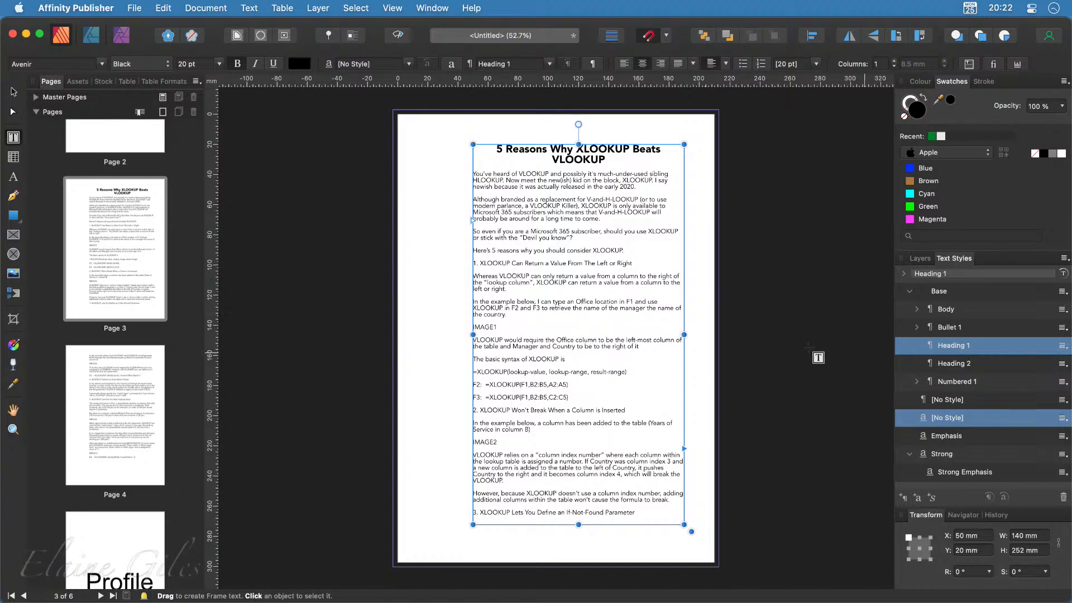
drag(639, 264, 472, 265)
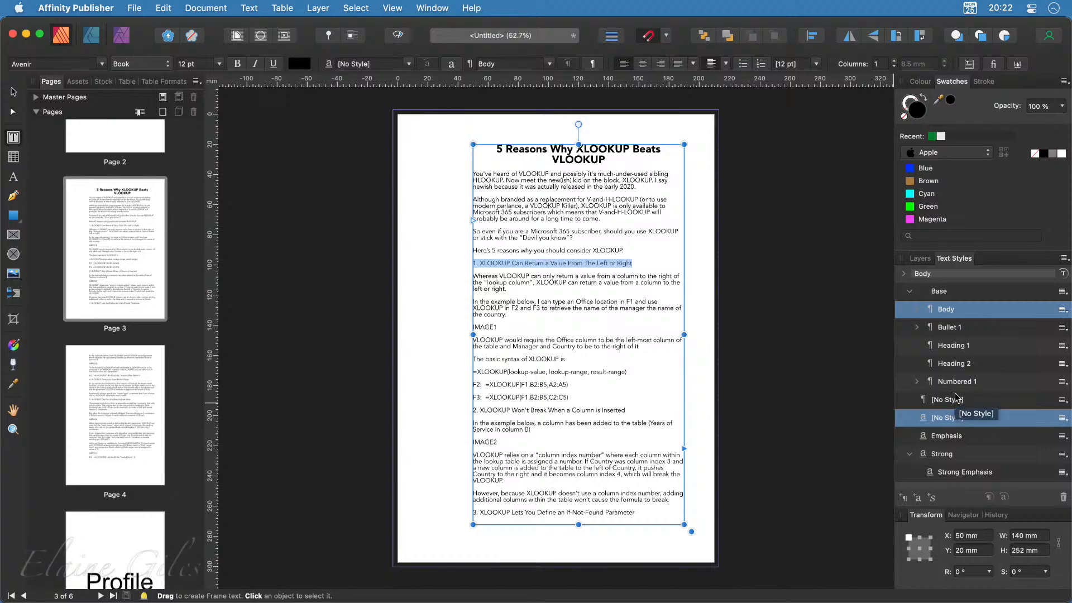
click(968, 364)
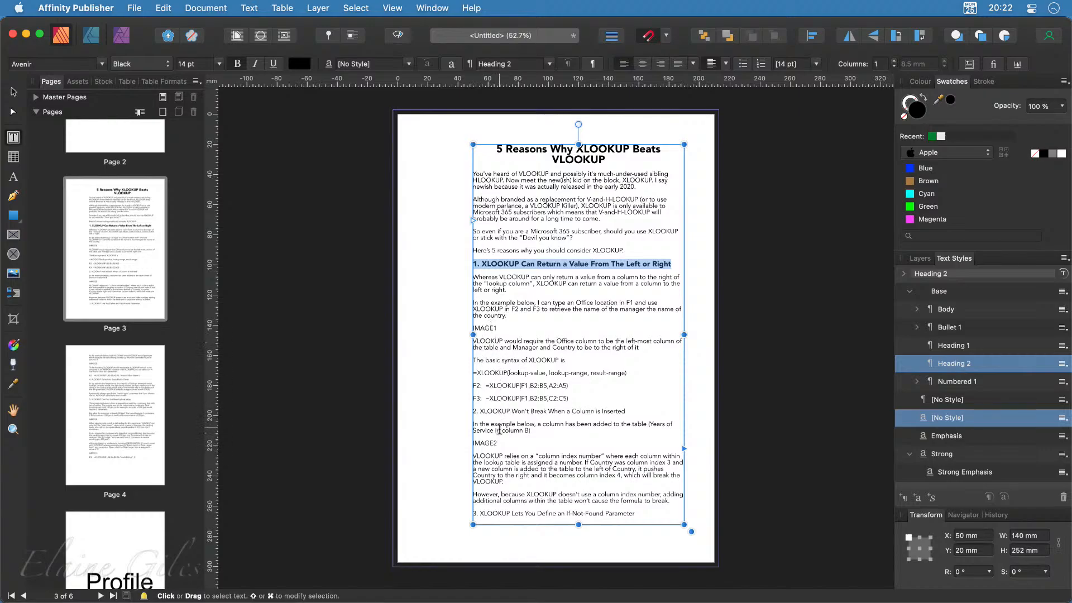
Apply Heading 2 to "3. XLOOKUP Lets You Define an If-Not-Found Parameter" and "2. XLOOKUP Won't Break When a Column is Inserted" on page 3
double_click(491, 329)
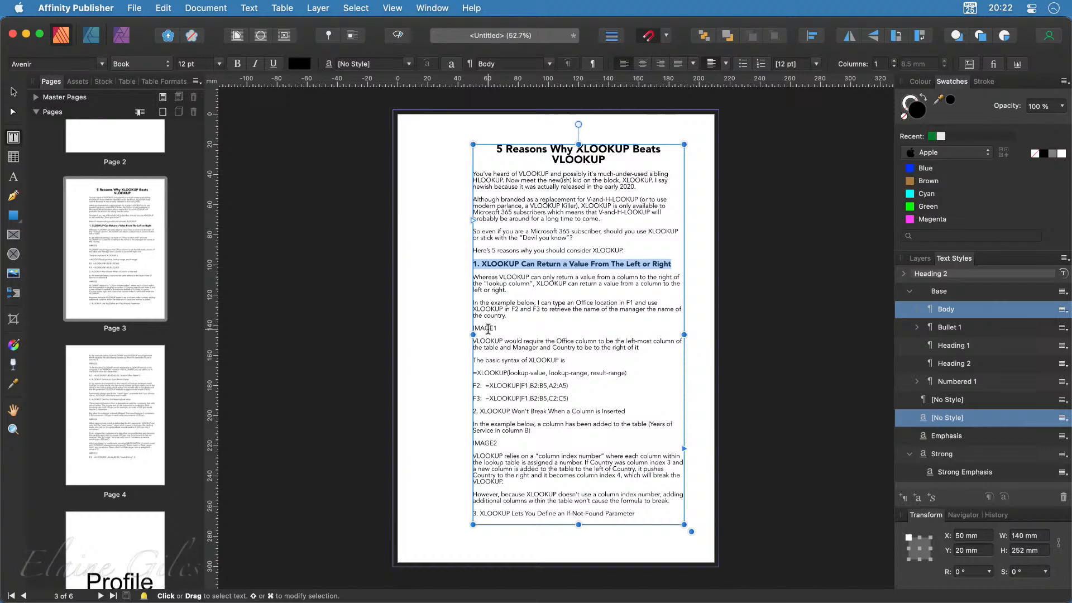
double_click(485, 443)
drag(636, 513, 463, 508)
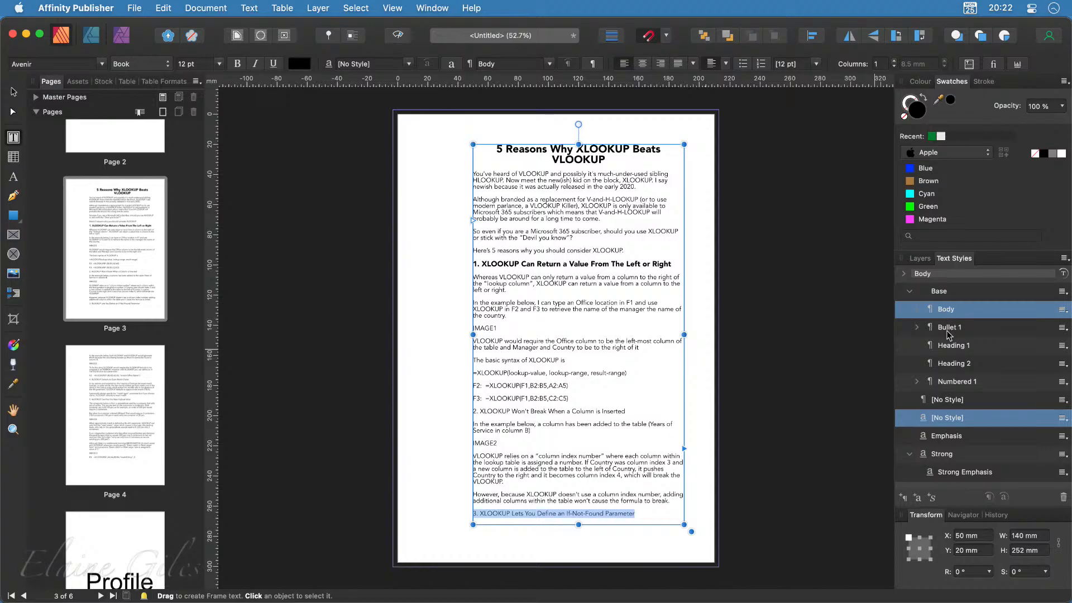
click(947, 364)
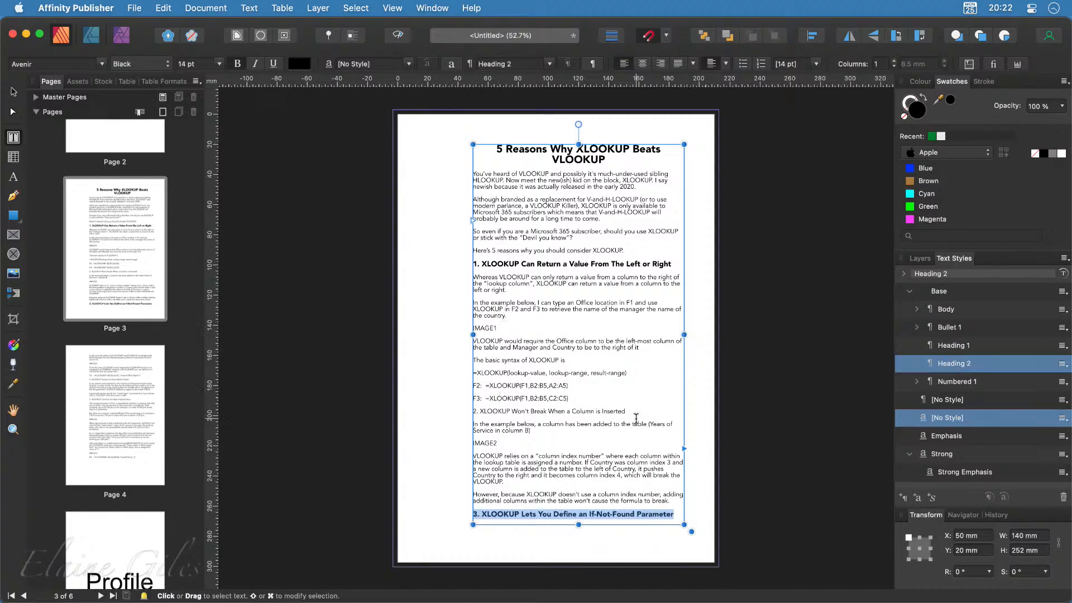
drag(631, 412, 469, 409)
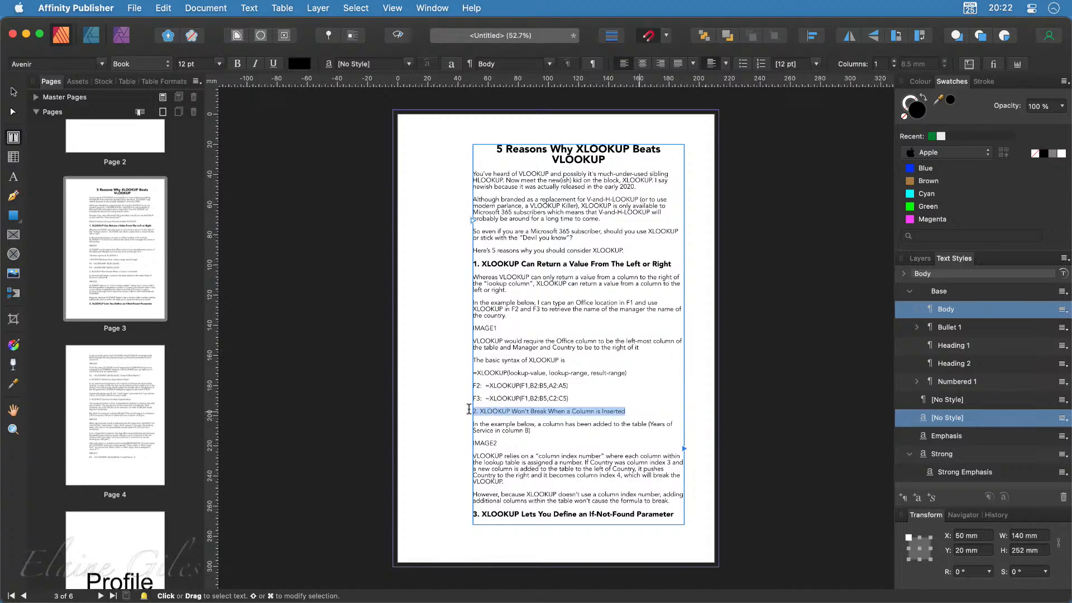
click(590, 411)
drag(638, 411, 473, 413)
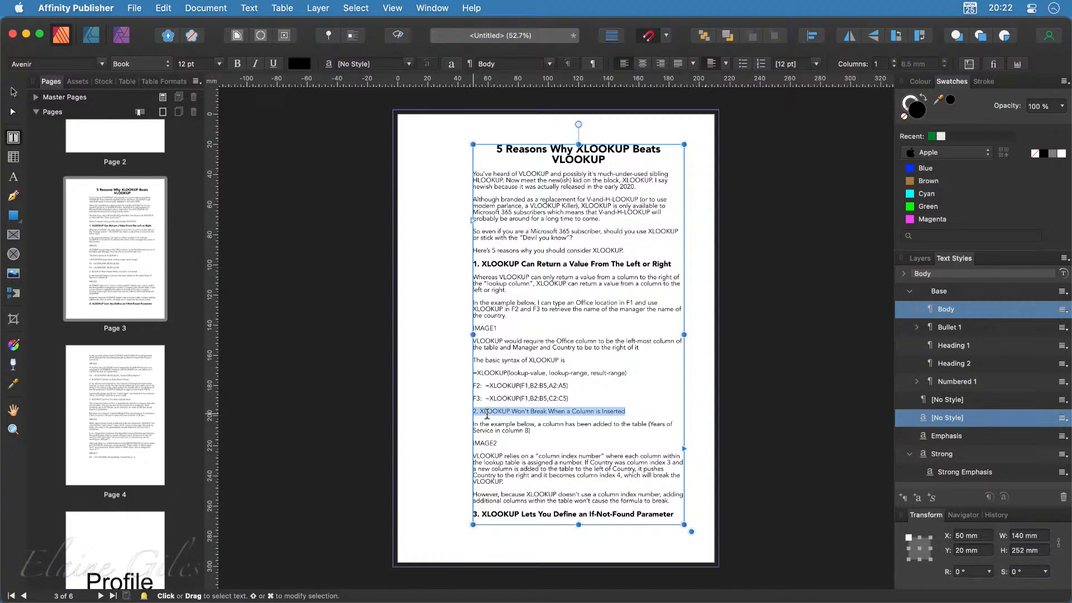
click(956, 366)
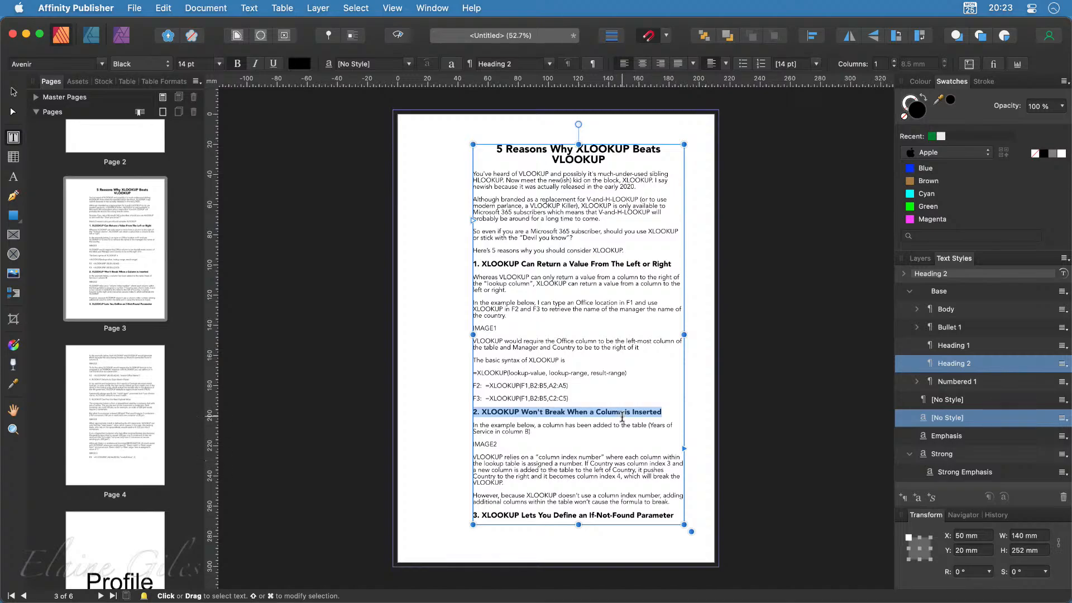
Apply Heading 2 to "4. XLOOKUP Defaults to Exact Match (False)" and "5. XLOOKUP Can Find the Next Highest Value" on page 4
click(154, 403)
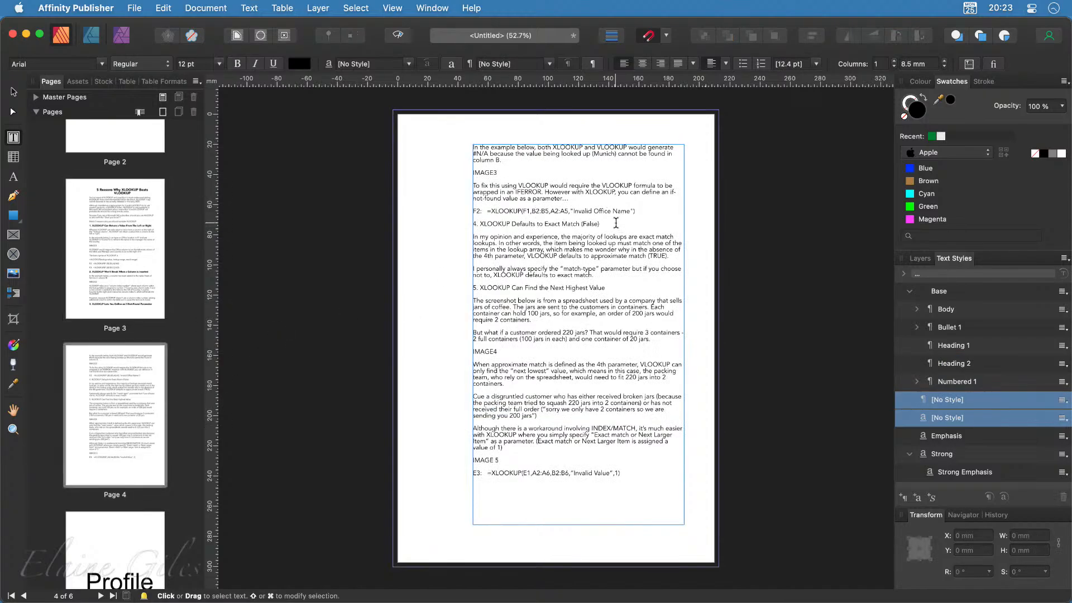
drag(615, 223, 471, 224)
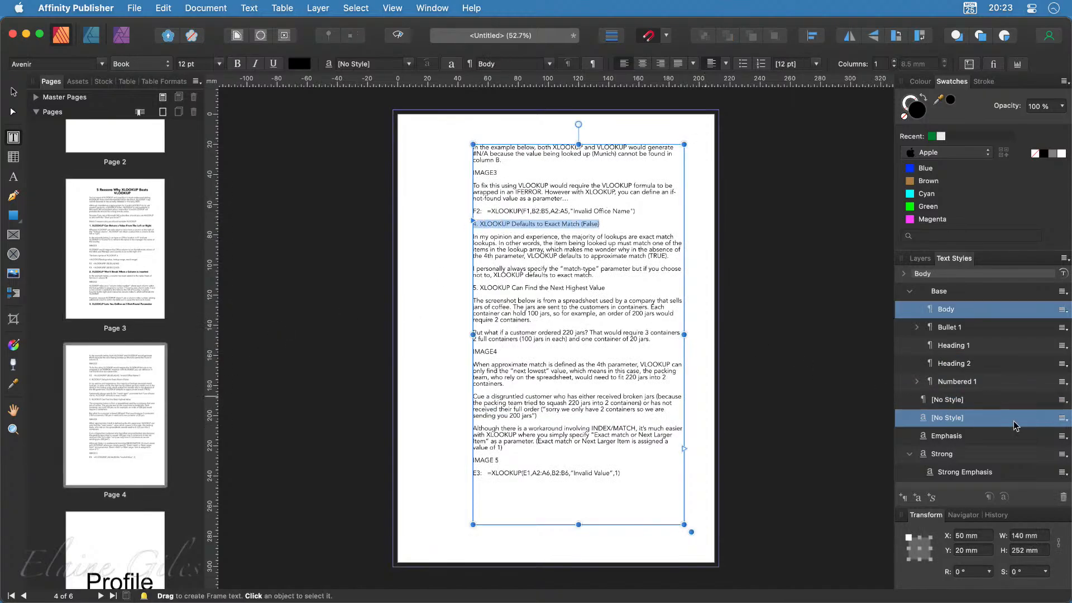
click(956, 363)
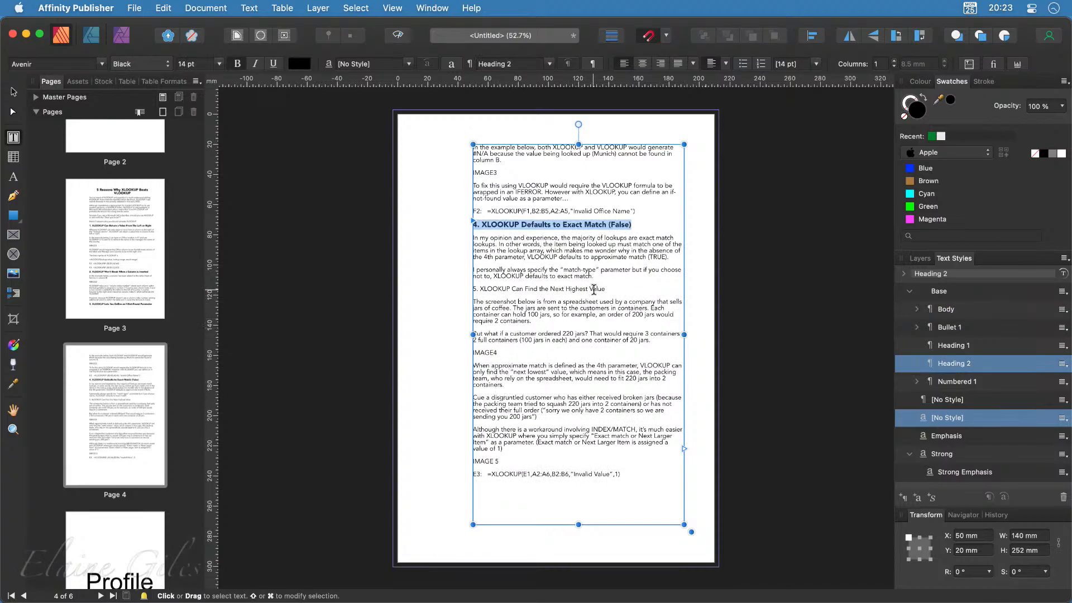
drag(607, 290, 473, 290)
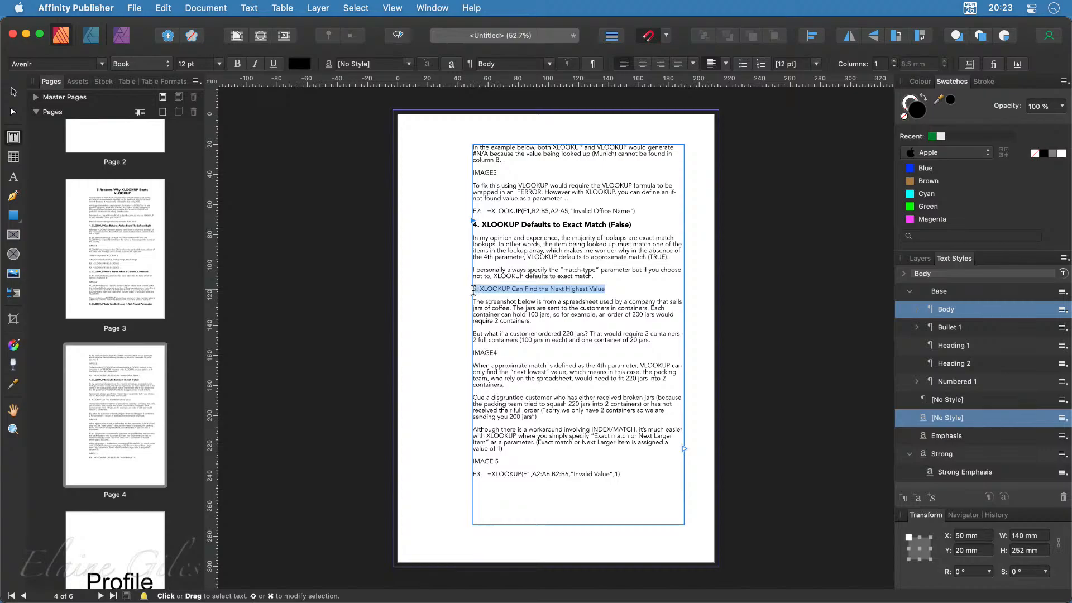
click(963, 366)
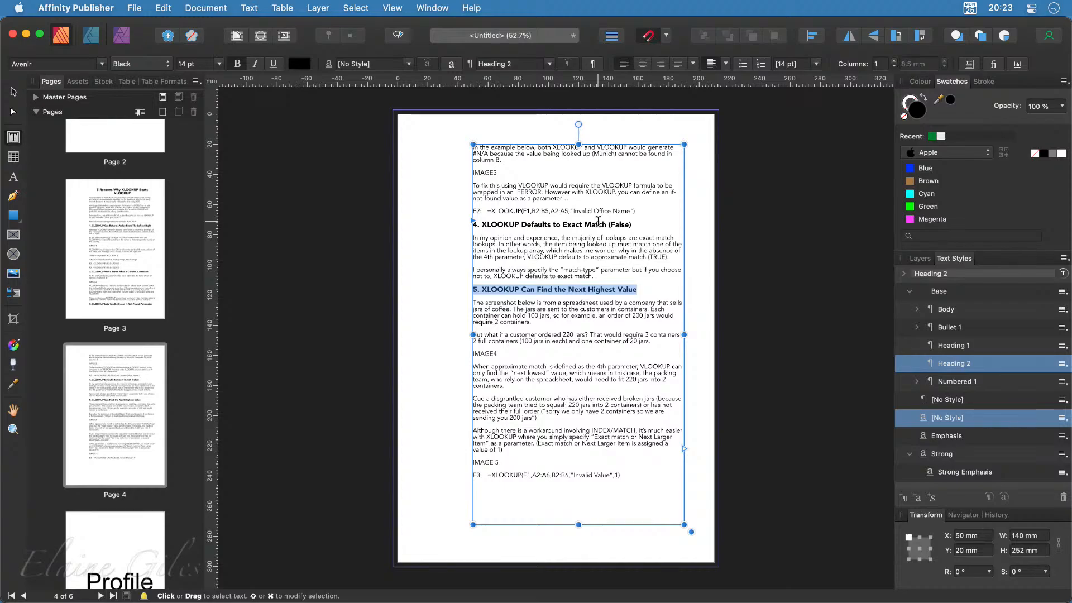
Start a new character style named Cell Contents, based on Body, from the F2 XLOOKUP formula above heading 4, excluding its cell label
click(504, 213)
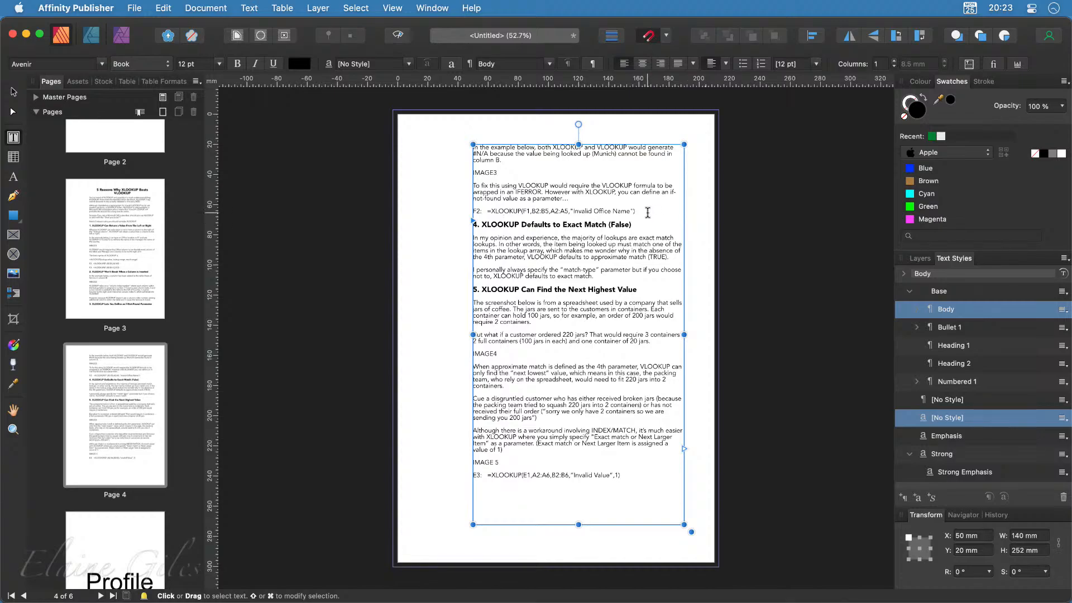
drag(647, 213, 472, 211)
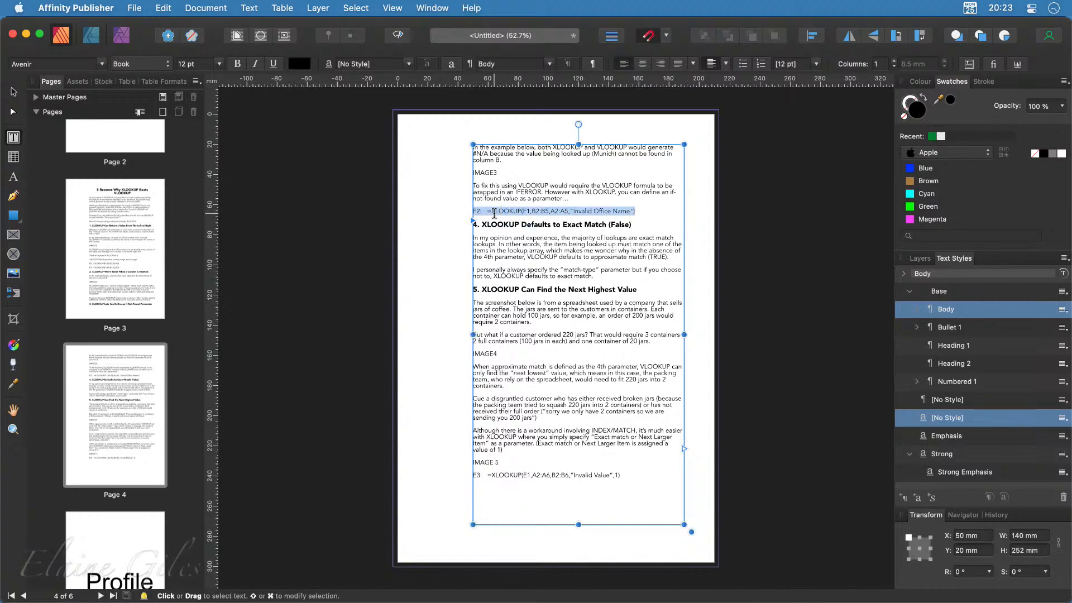
drag(488, 211, 637, 211)
scroll(553, 196, up, 5)
scroll(459, 211, up, 2)
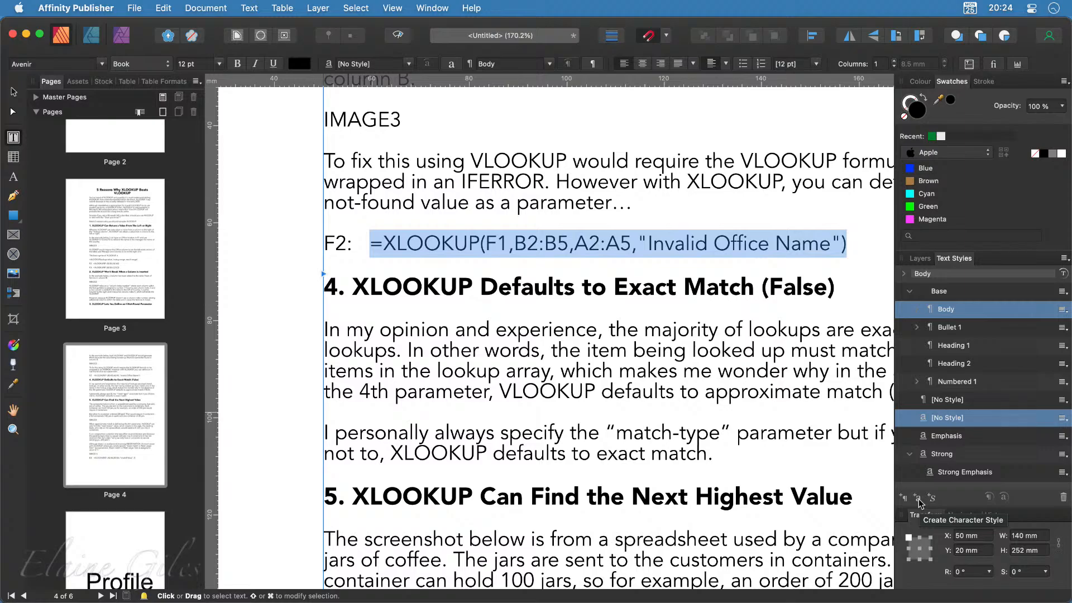
click(918, 499)
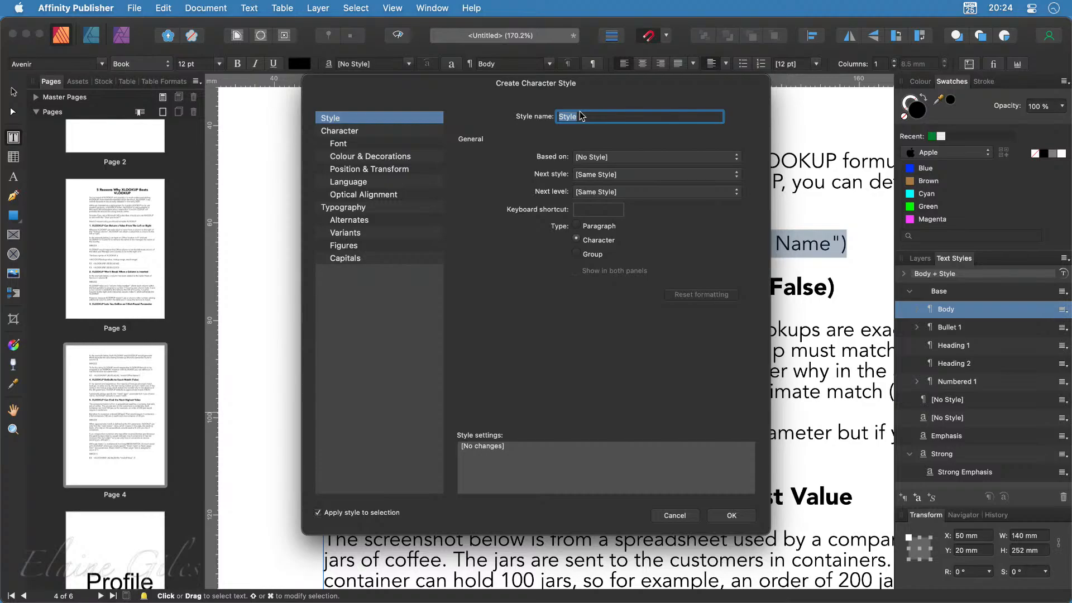
text(Cell Contents)
click(603, 158)
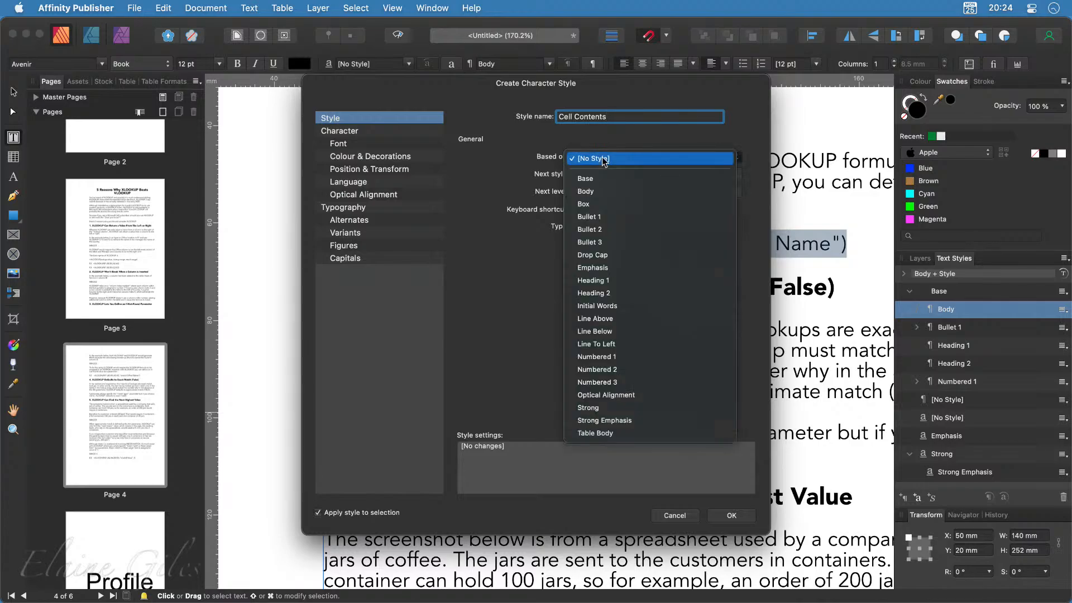
click(603, 199)
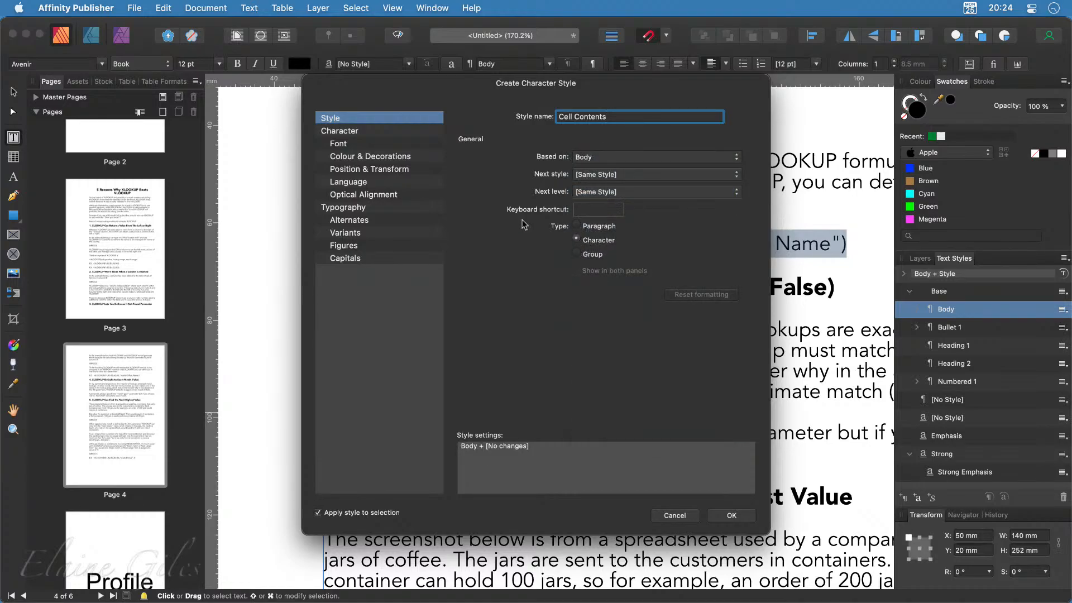
Give the Cell Contents style a Bold font weight and a red text fill of R 255, G 16, B 13, and save it
click(384, 132)
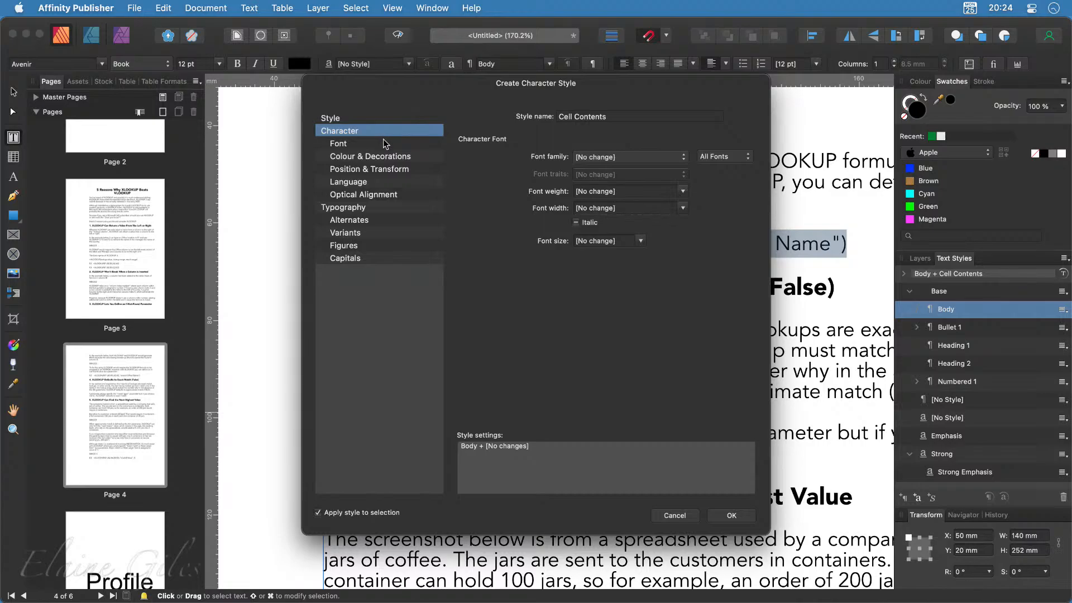
click(683, 192)
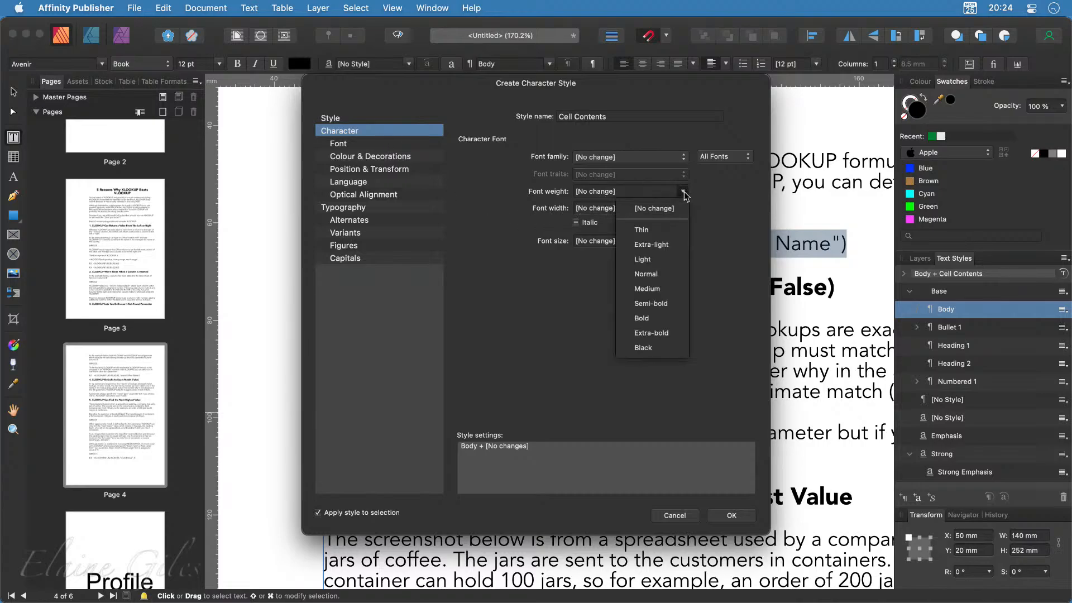
click(659, 324)
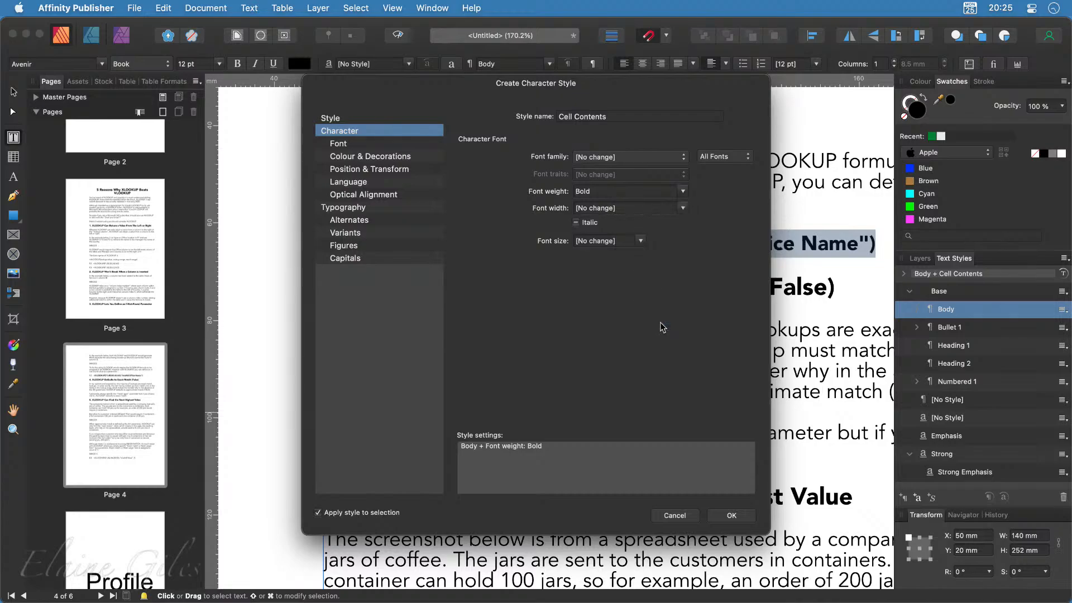
click(380, 144)
click(380, 156)
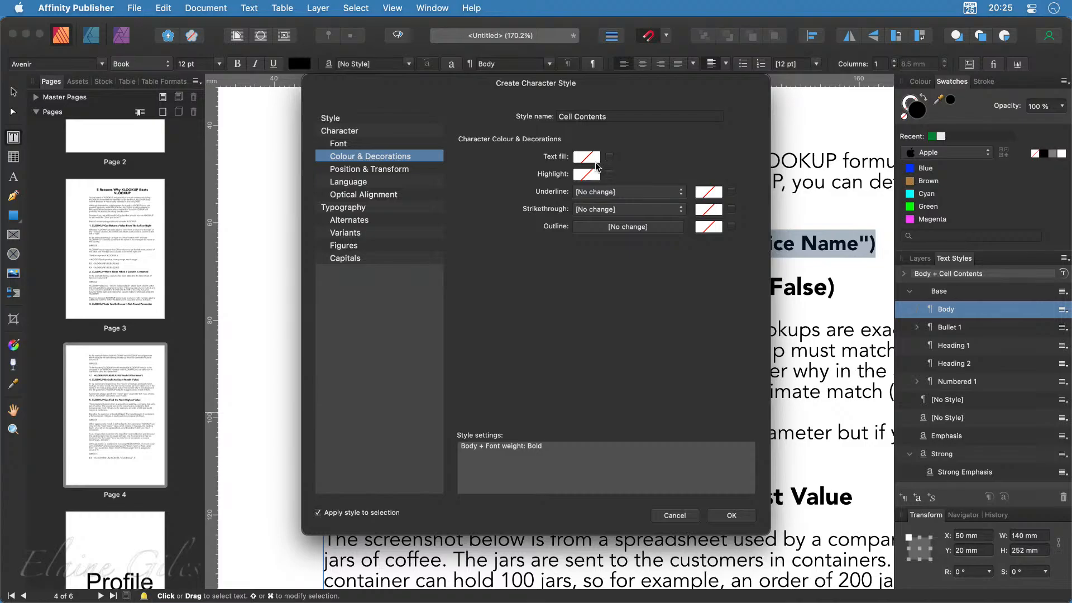
click(592, 158)
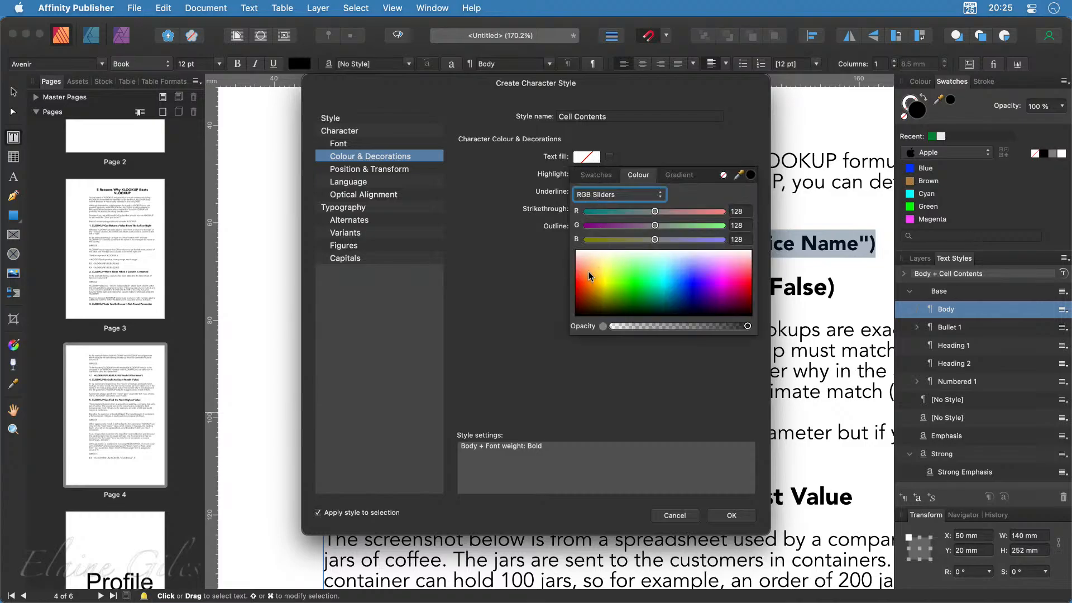
drag(575, 286, 575, 280)
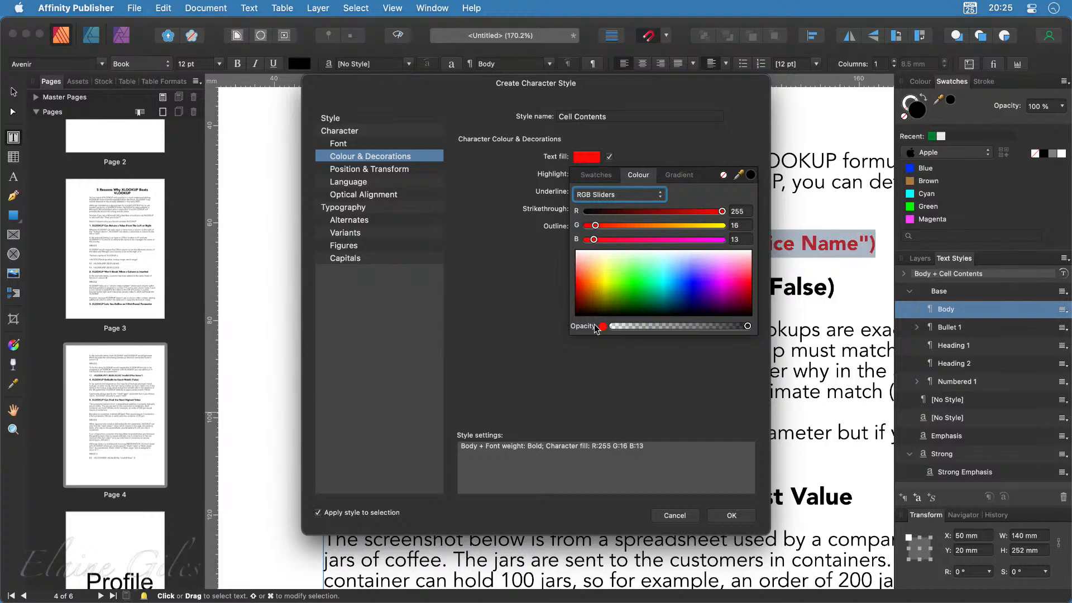
click(746, 516)
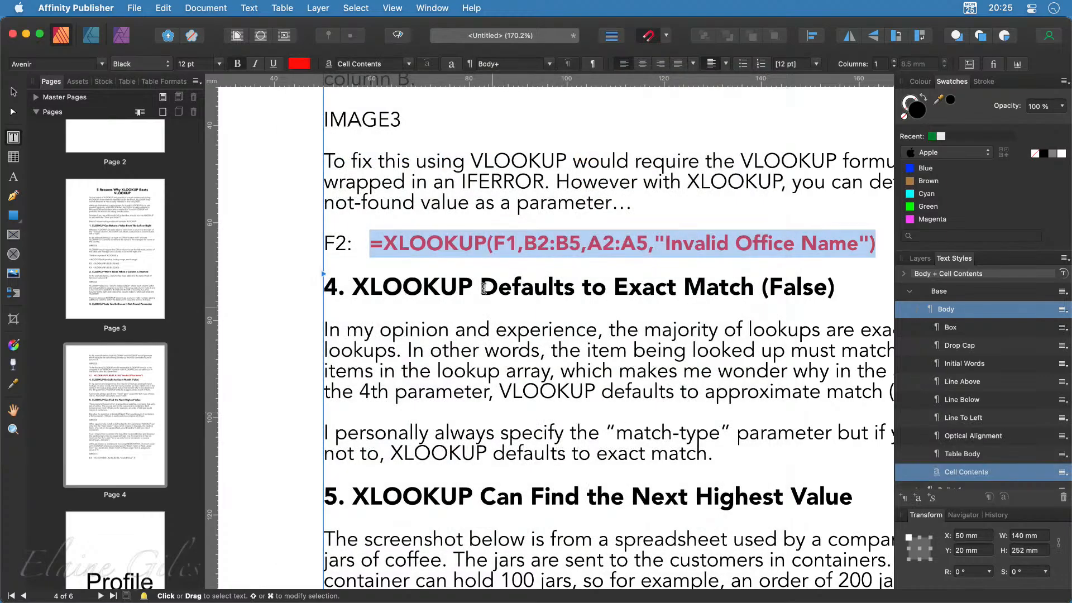
click(457, 286)
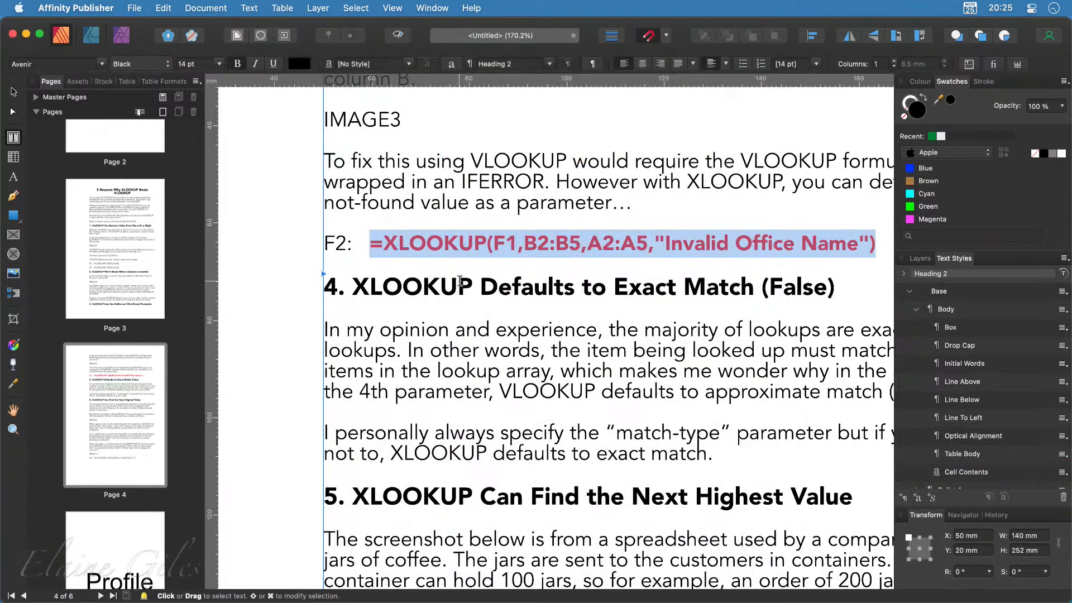
drag(352, 243, 328, 243)
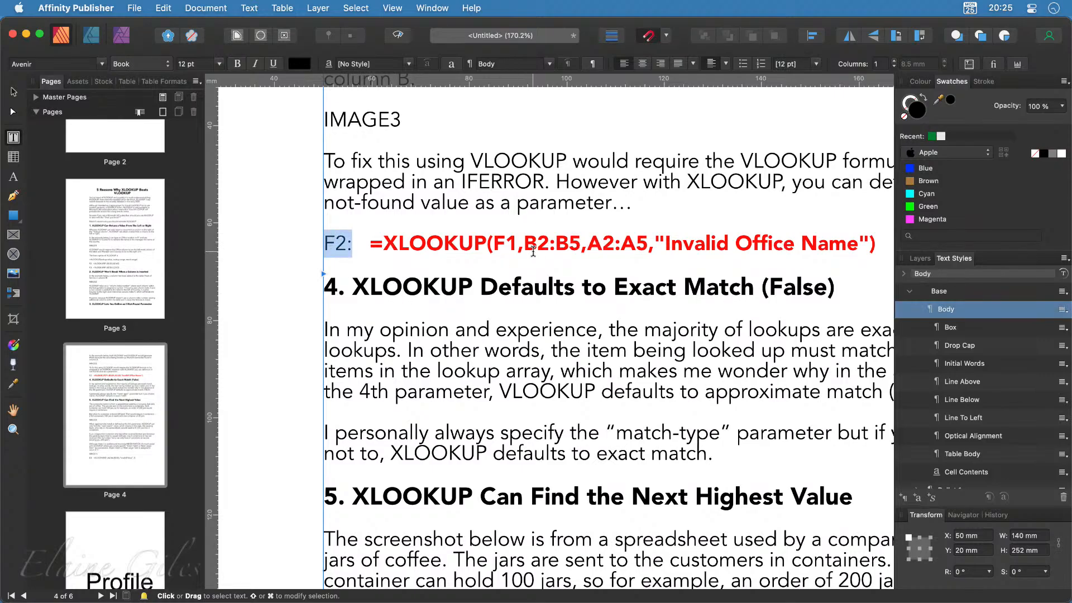
Apply the Cell Contents style to the E3 XLOOKUP formula at the end of page 4, excluding its cell label
scroll(529, 366, down, 2)
scroll(530, 367, down, 12)
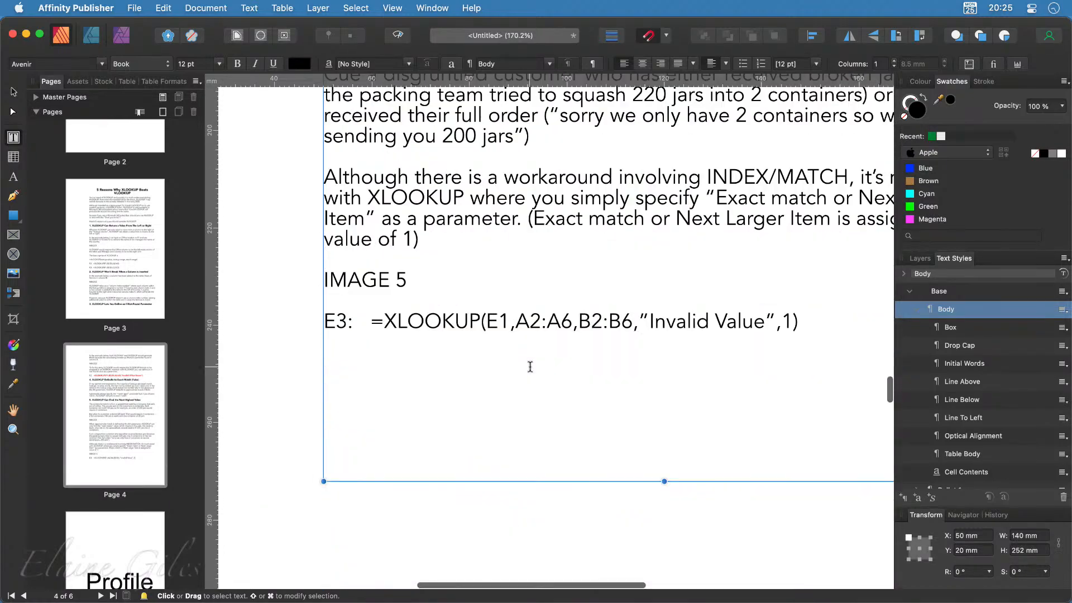
drag(832, 313, 377, 319)
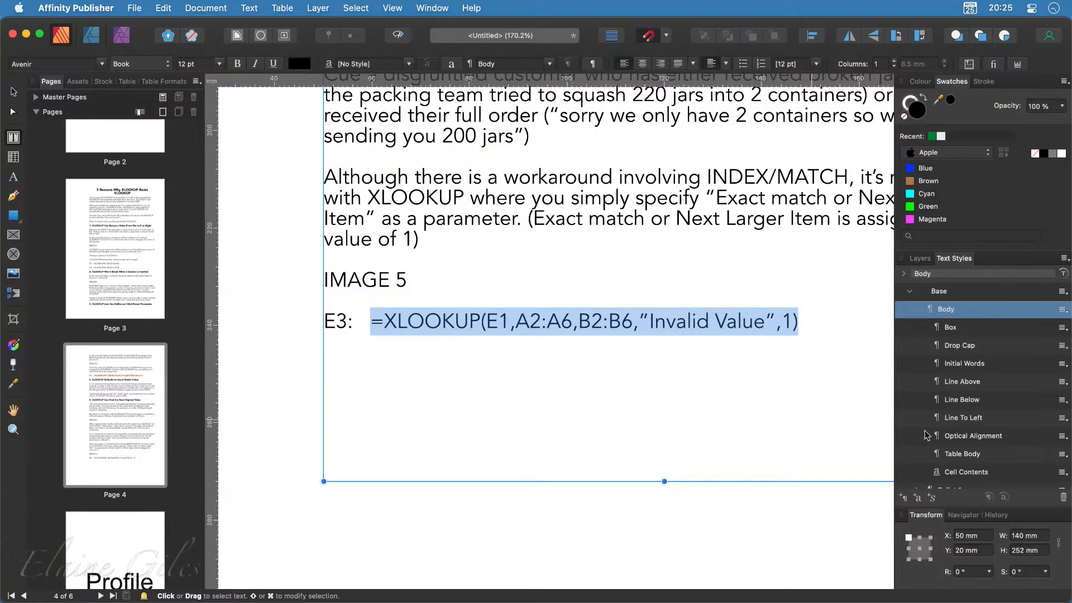
scroll(1010, 423, down, 3)
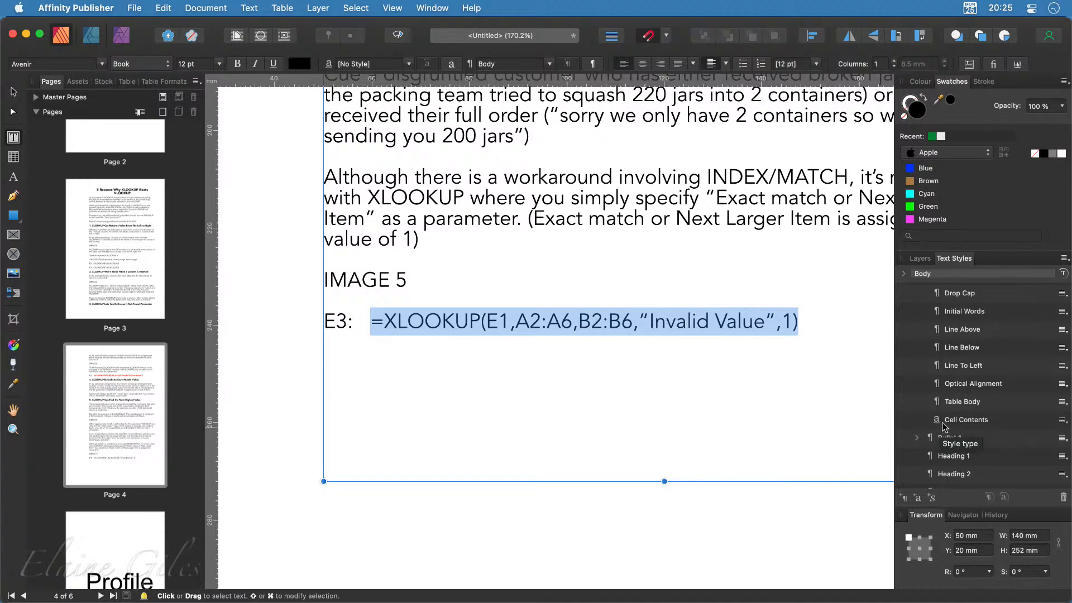
click(965, 426)
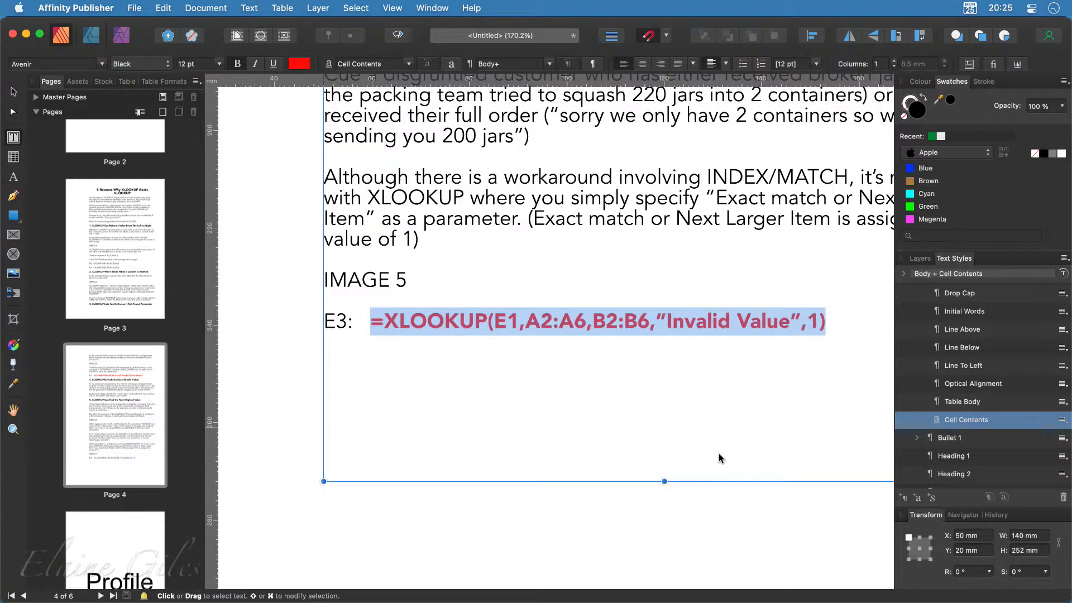
click(585, 413)
scroll(677, 423, up, 5)
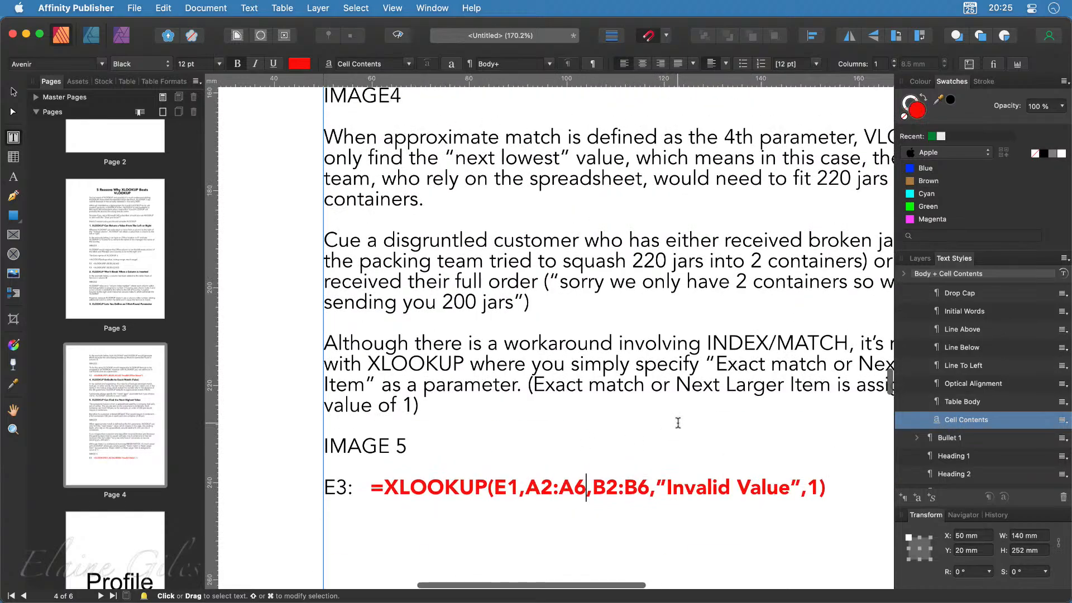
Apply the Cell Contents style to the XLOOKUP syntax line and the F2 and F3 formulas on page 3, excluding their cell labels
click(134, 248)
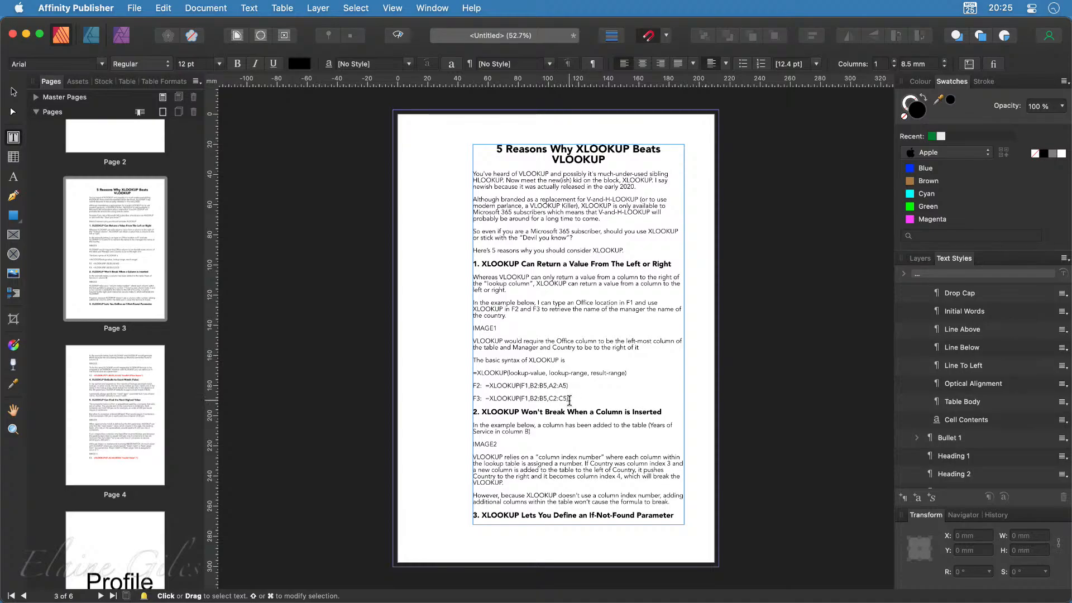
scroll(570, 400, up, 3)
scroll(568, 400, up, 1)
click(443, 343)
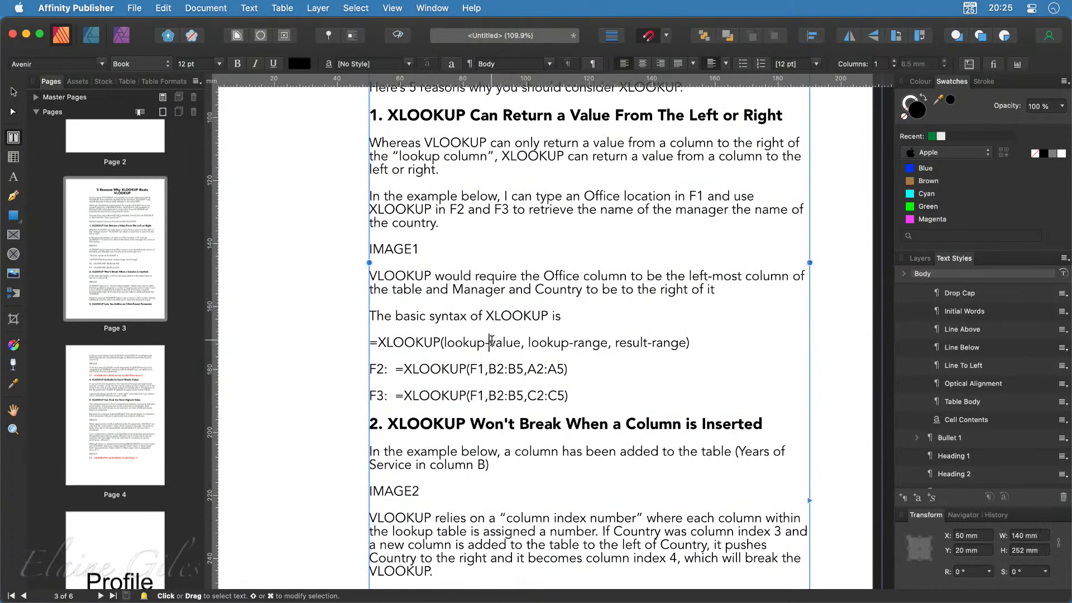
drag(698, 342, 369, 343)
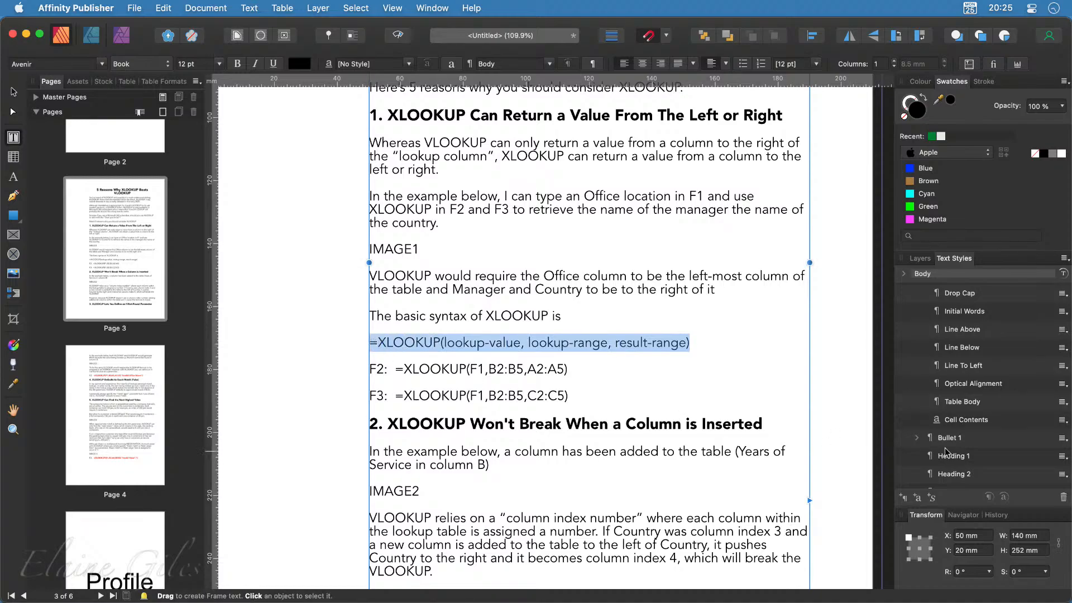
click(967, 421)
drag(569, 369, 394, 370)
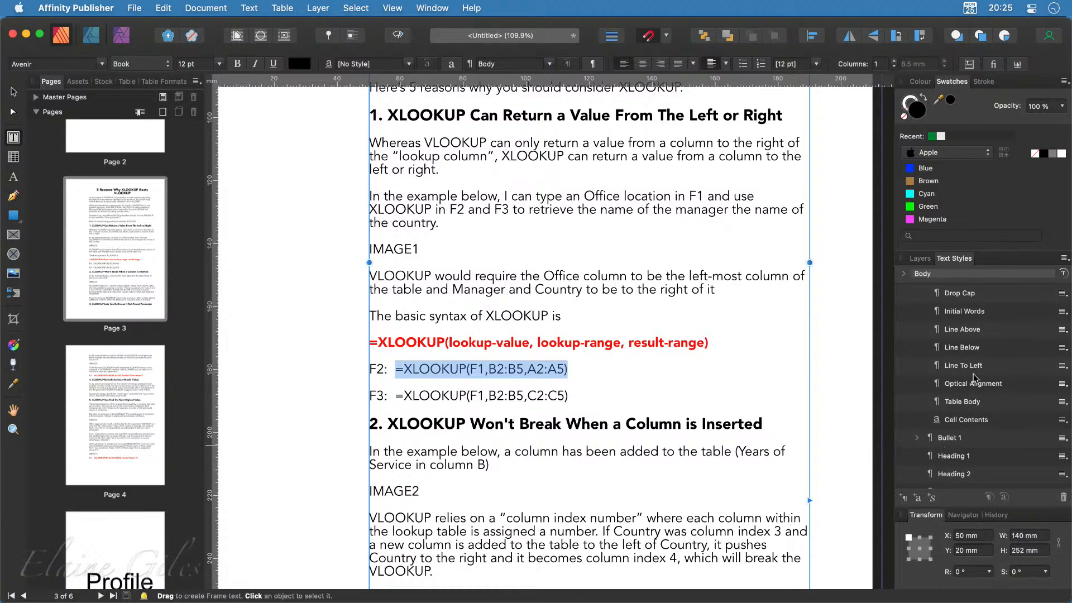
click(974, 420)
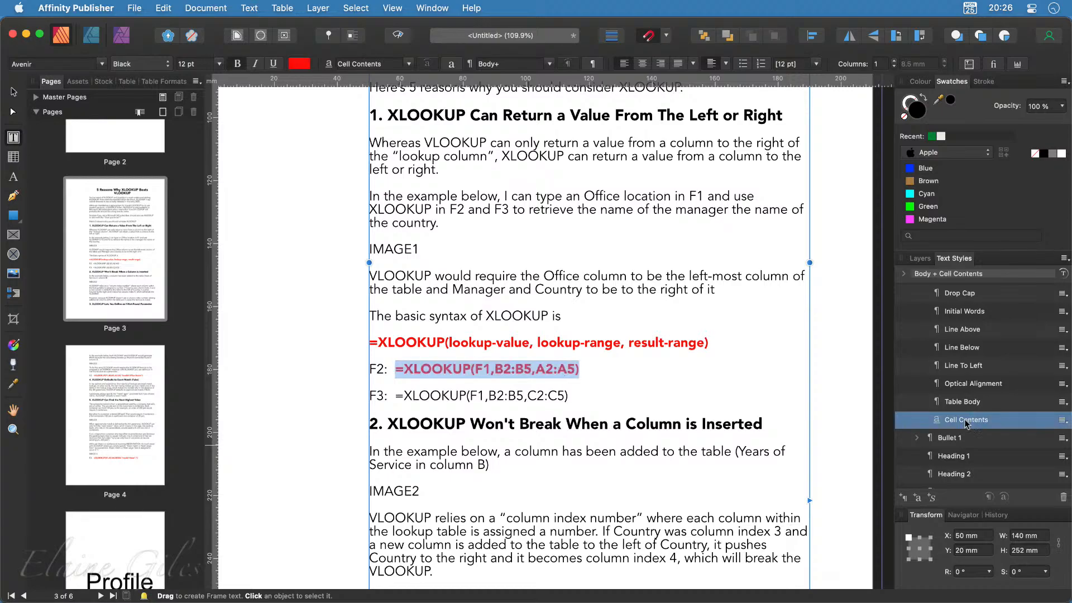
drag(568, 396, 394, 398)
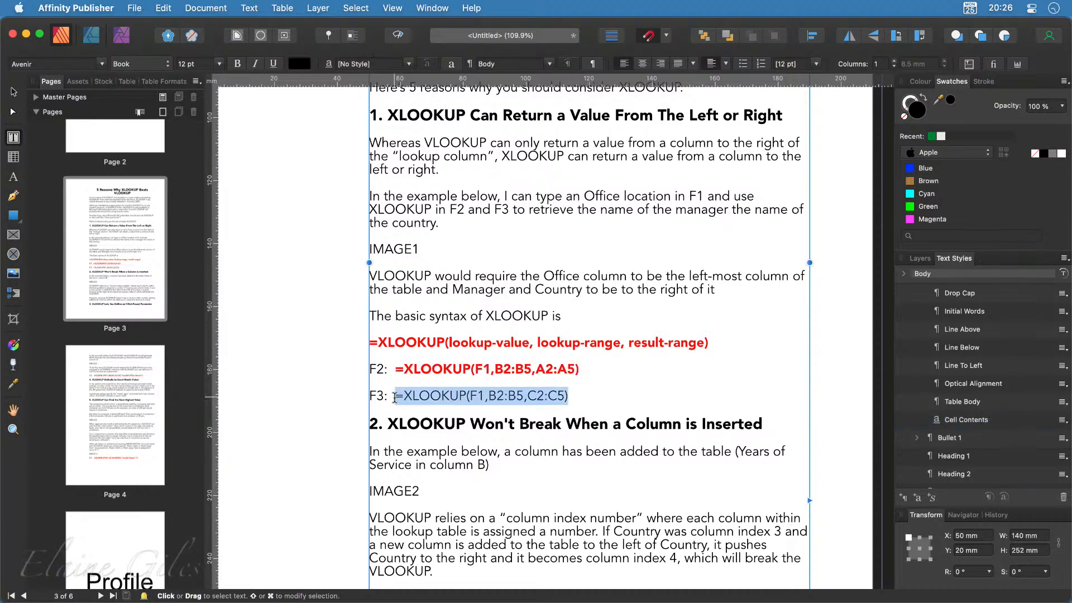
click(977, 421)
click(643, 450)
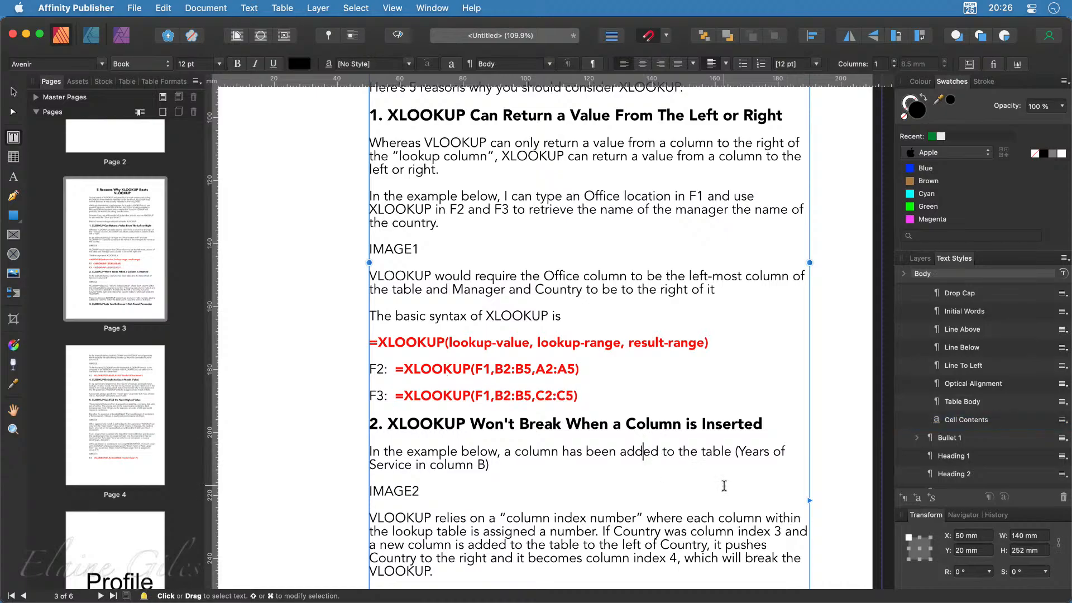
Locate the IMAGE1 placeholder on page 3, and switch to Finder to view the Step Images folder's contents
scroll(724, 486, up, 1)
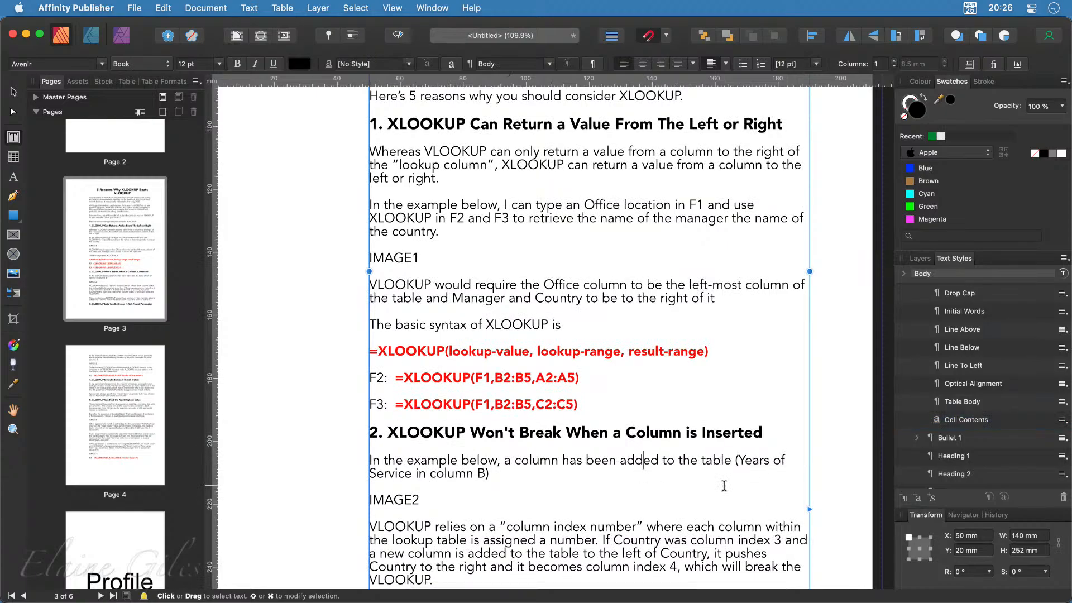
scroll(724, 486, up, 4)
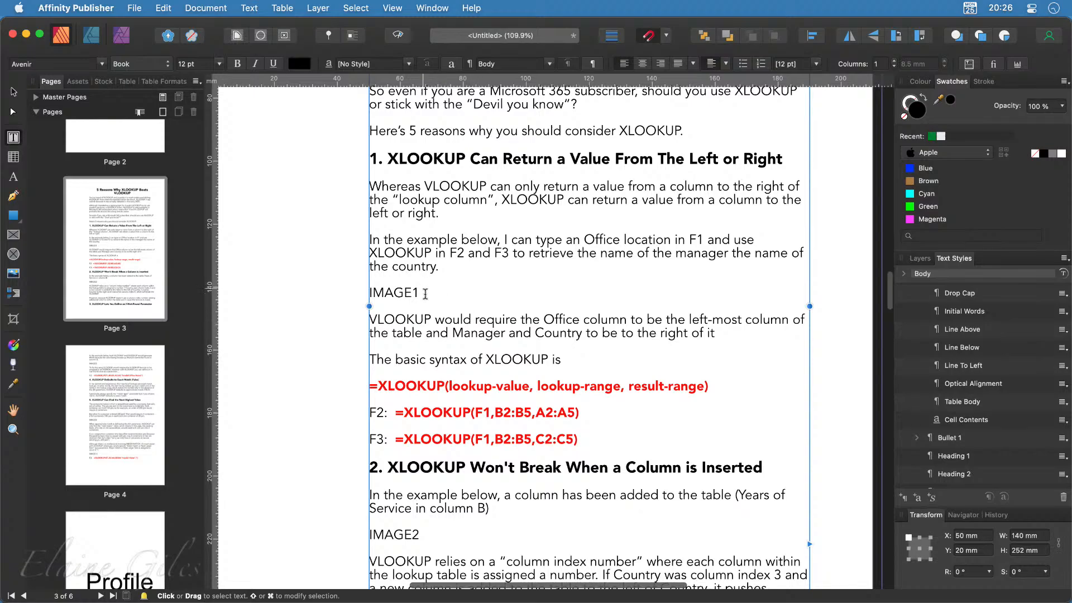
drag(423, 293, 369, 293)
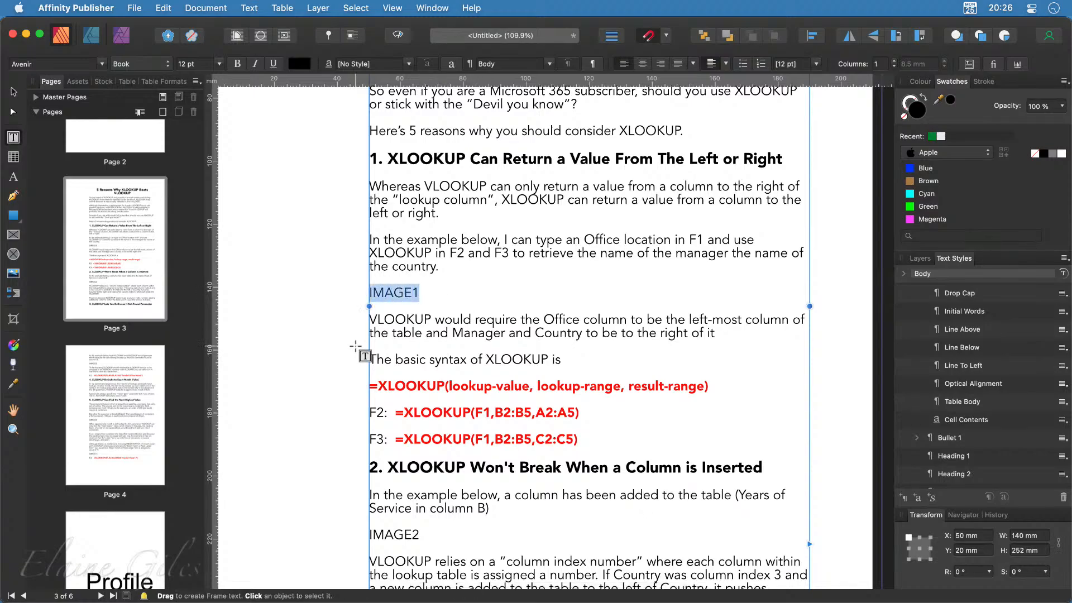
click(487, 387)
scroll(488, 386, down, 3)
scroll(488, 386, down, 1)
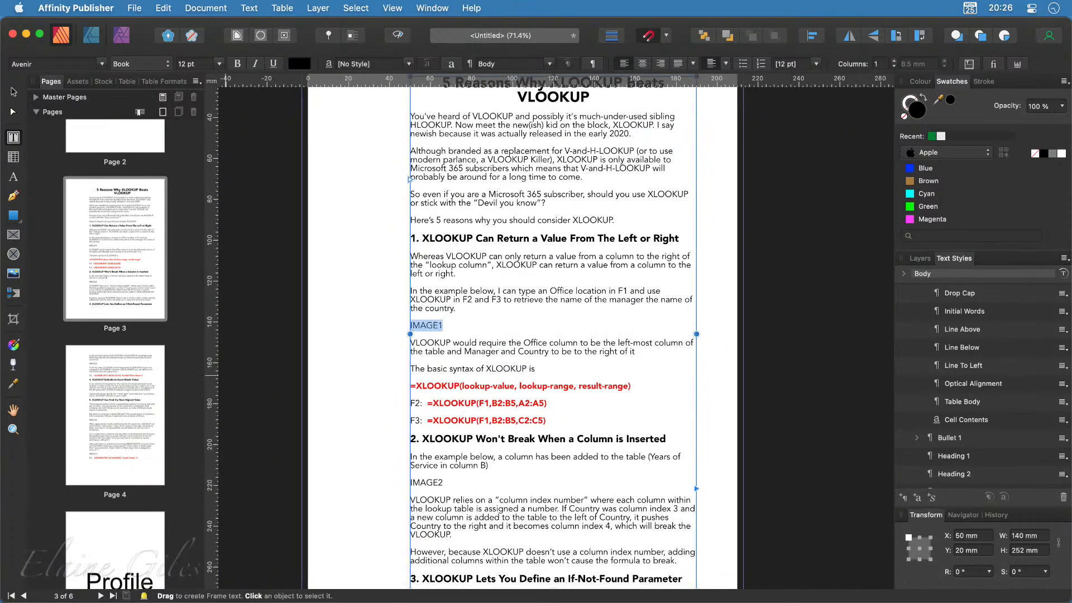
key(super+Tab)
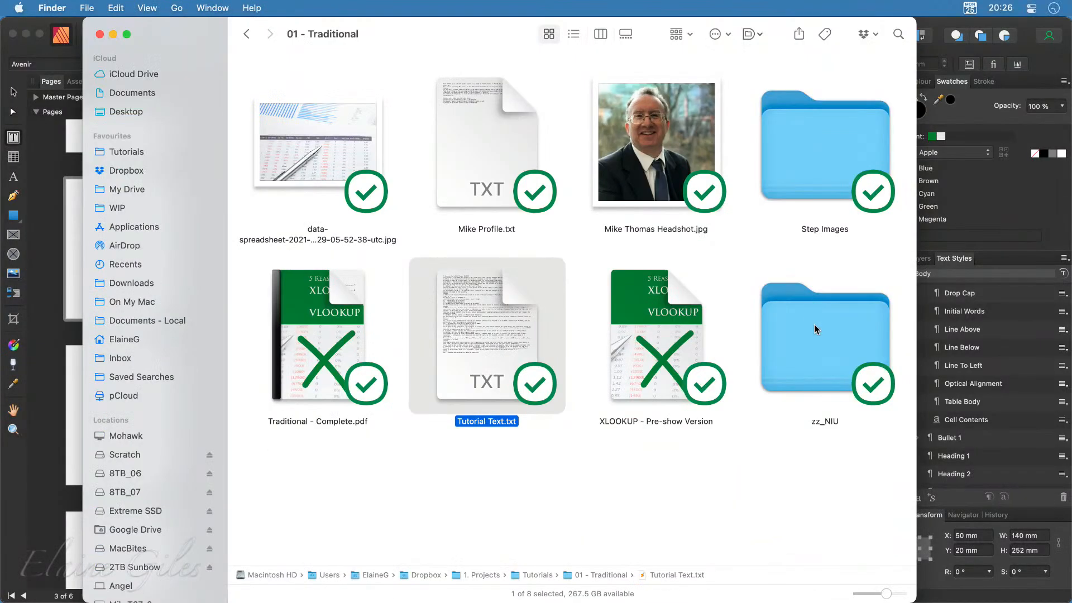
double_click(812, 202)
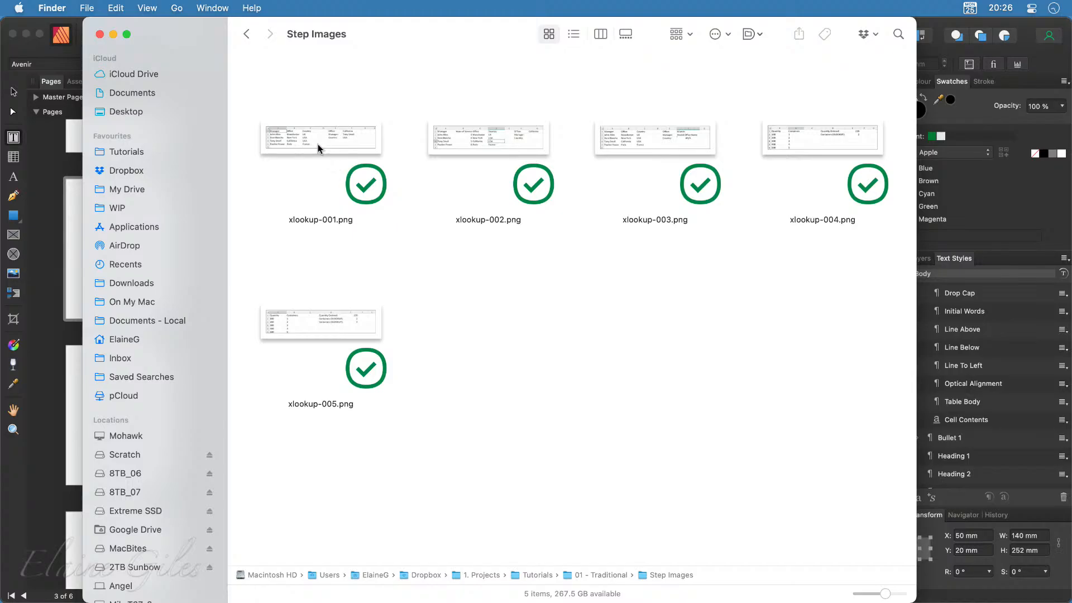
key(cmd+h)
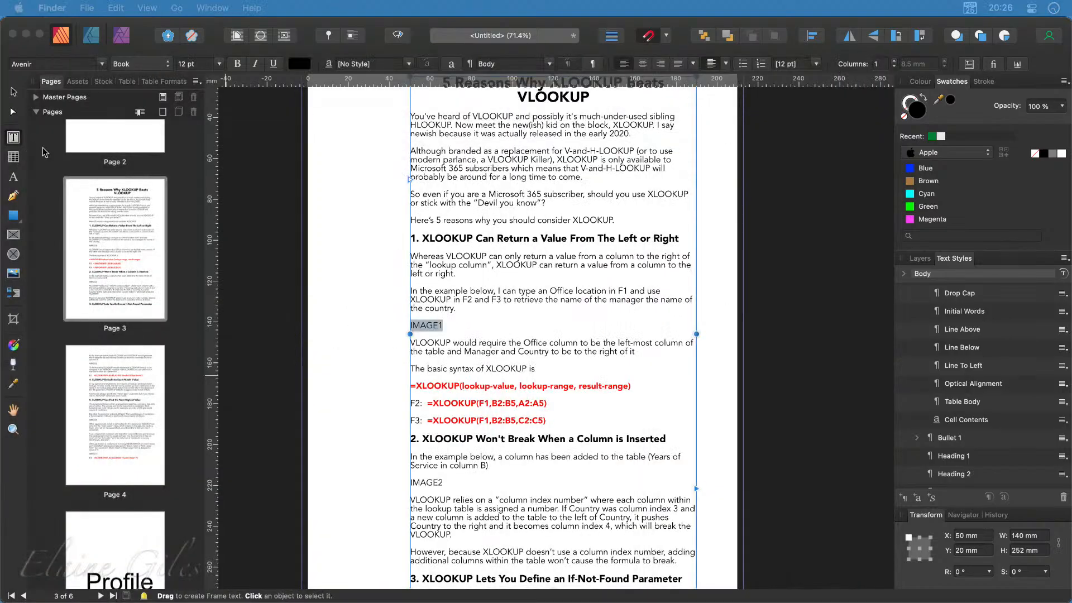
Draw a picture frame about 150 mm wide and 40 mm high over the IMAGE1 placeholder on page 3
click(260, 166)
click(261, 166)
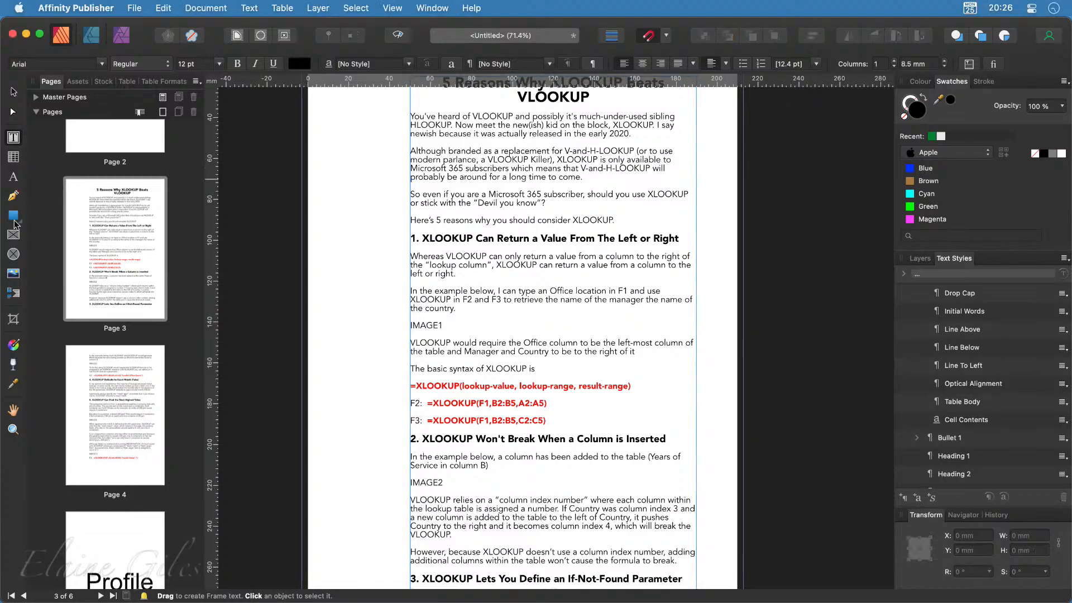
click(14, 237)
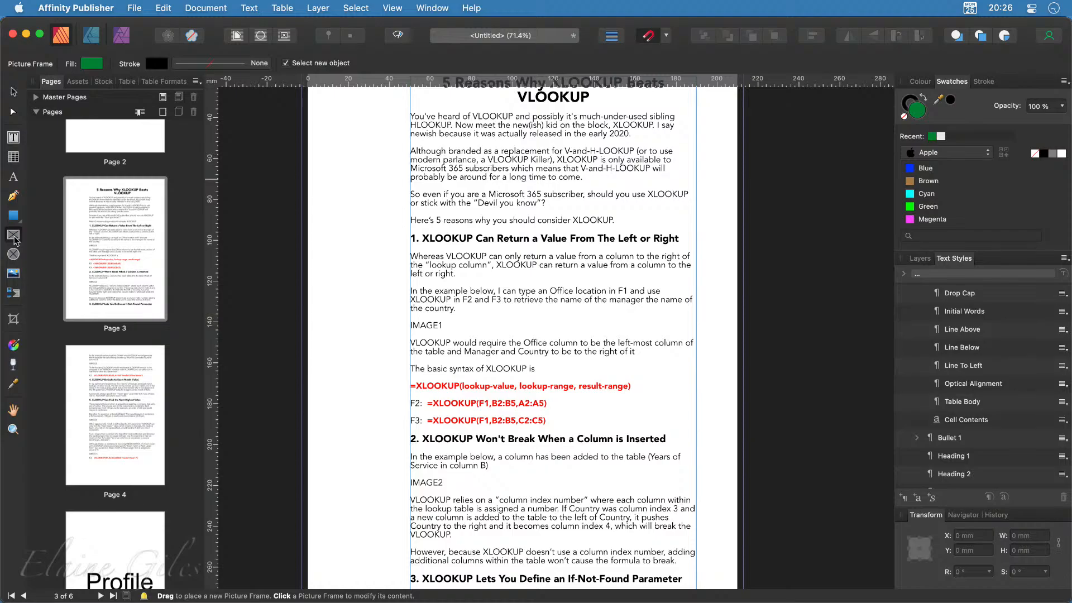
drag(336, 271, 643, 353)
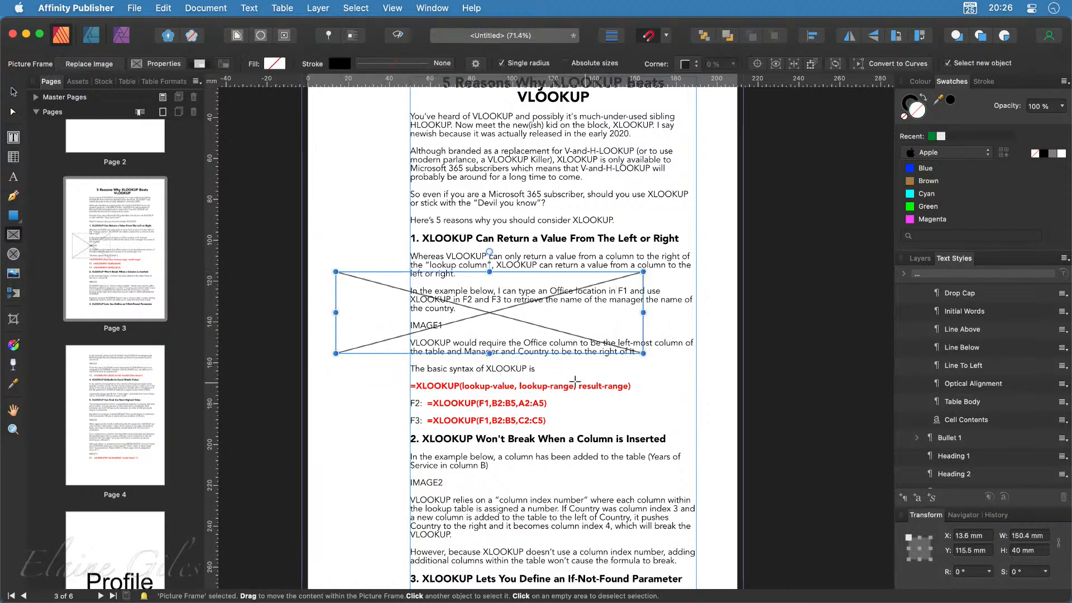
Position the picture frame directly below the "In the example below" paragraph, fitting it to the 140 mm column width and about 36 mm high
click(13, 91)
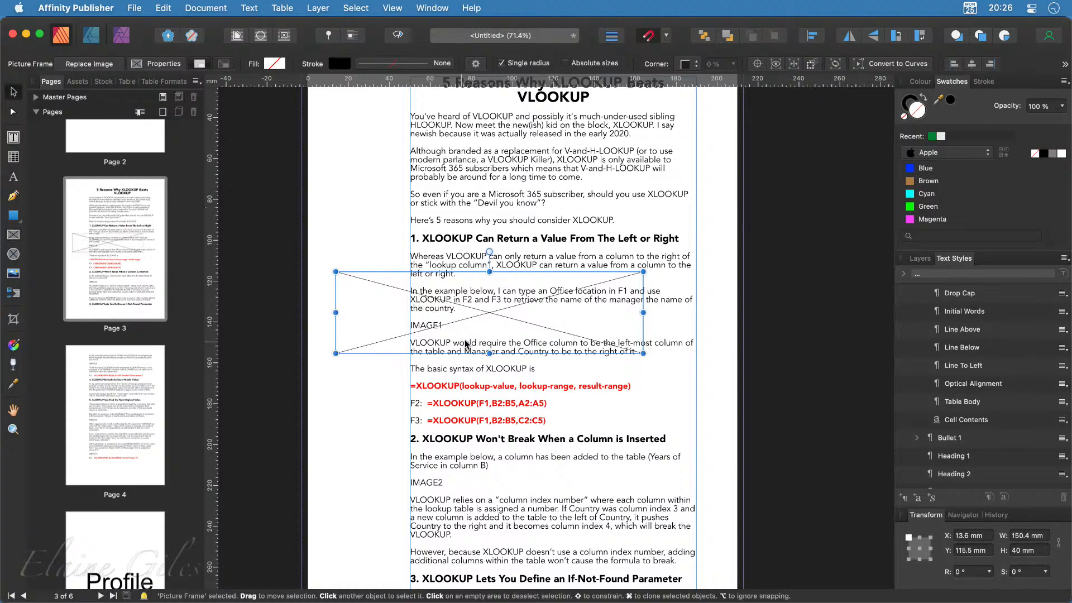
drag(509, 318, 561, 364)
drag(389, 357, 410, 359)
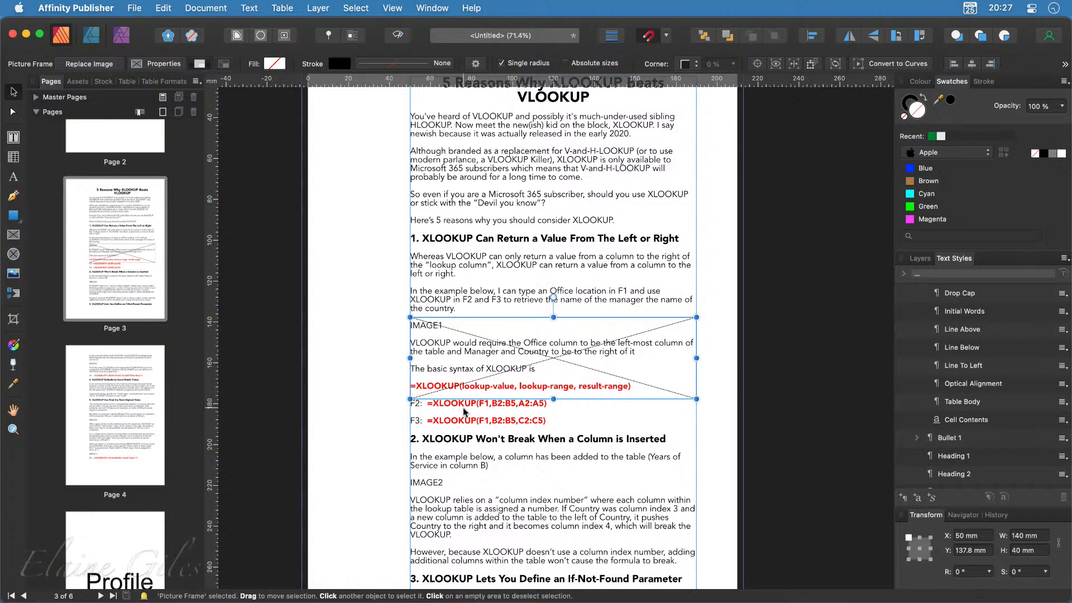
mouse_move(553, 394)
mouse_down()
mouse_move(553, 381)
mouse_move(553, 391)
mouse_up()
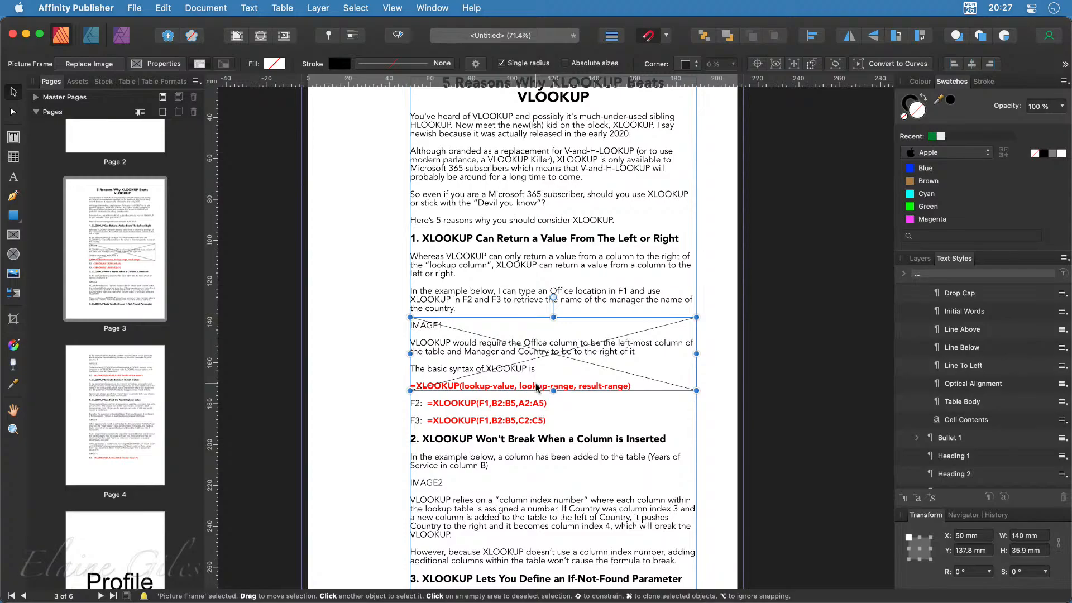
Set the picture frame's text wrap to Square on both sides
click(237, 36)
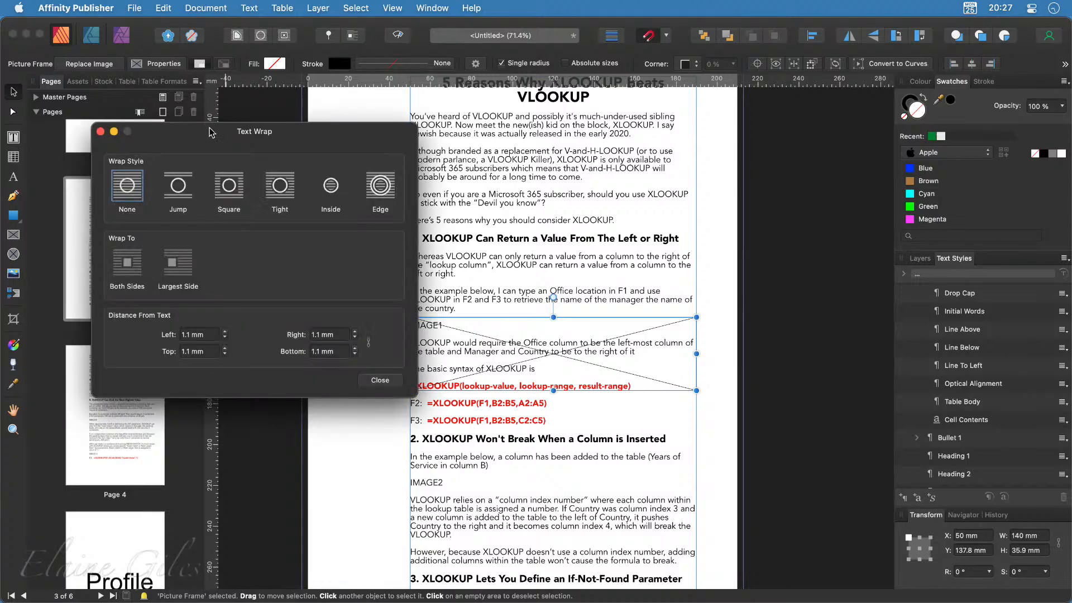
drag(211, 133, 172, 267)
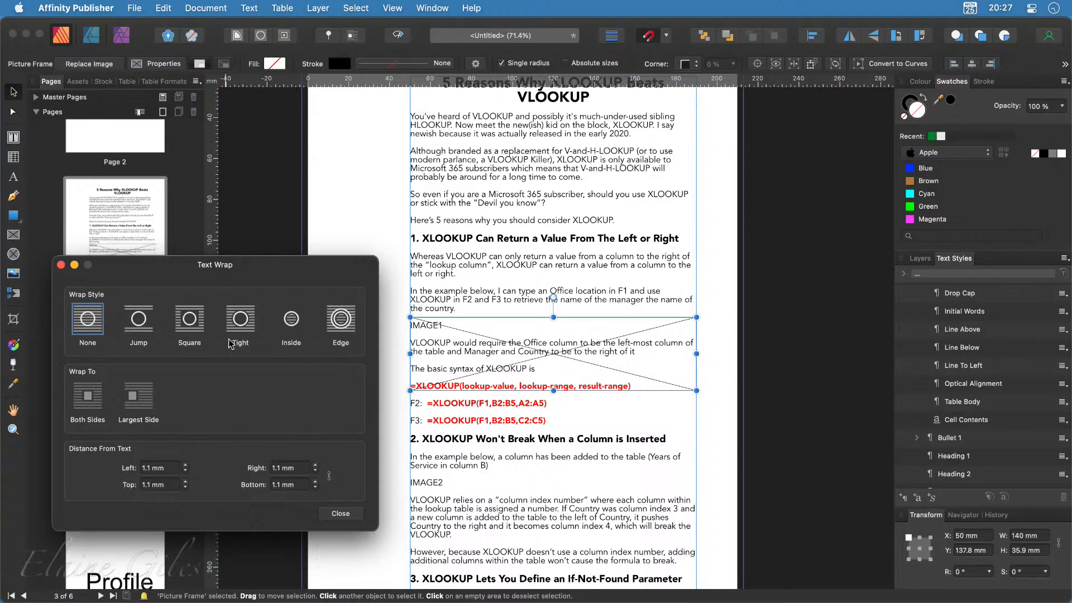
click(189, 329)
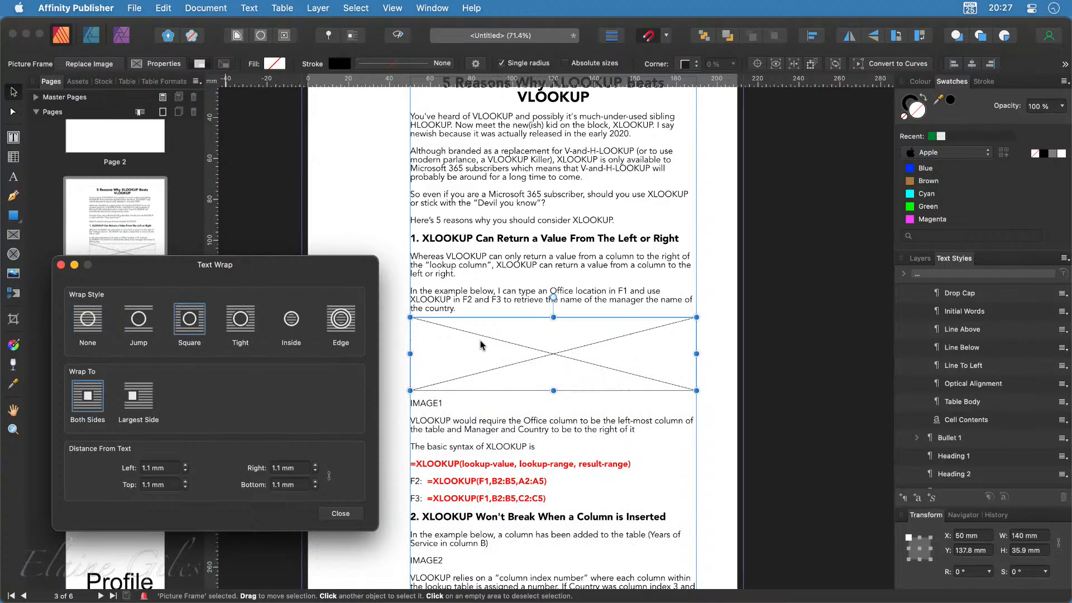
drag(276, 263, 0, 295)
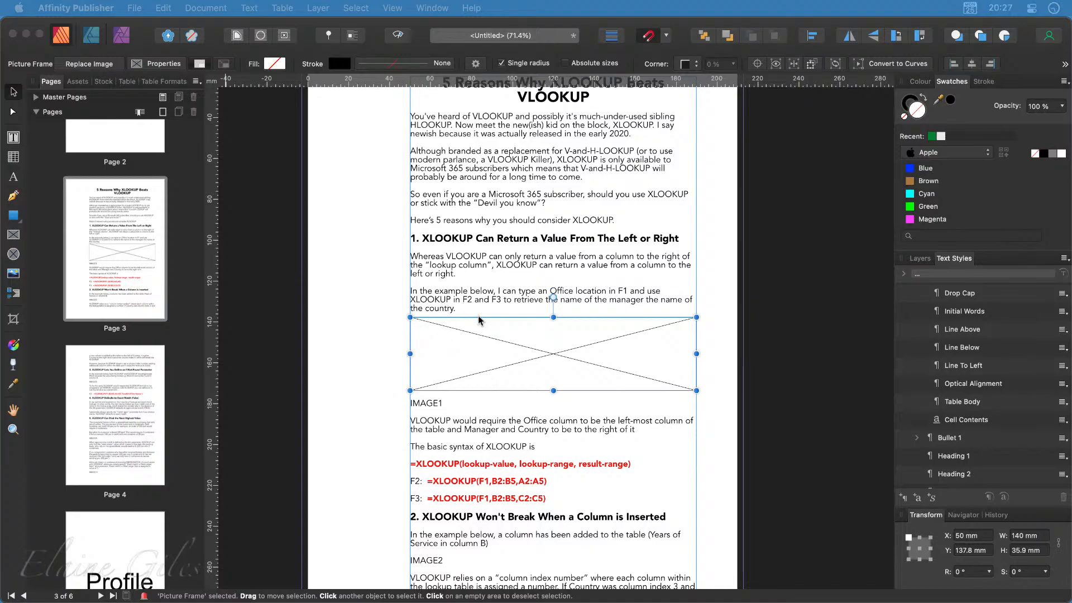
Delete the IMAGE1 placeholder line below the picture frame
double_click(426, 403)
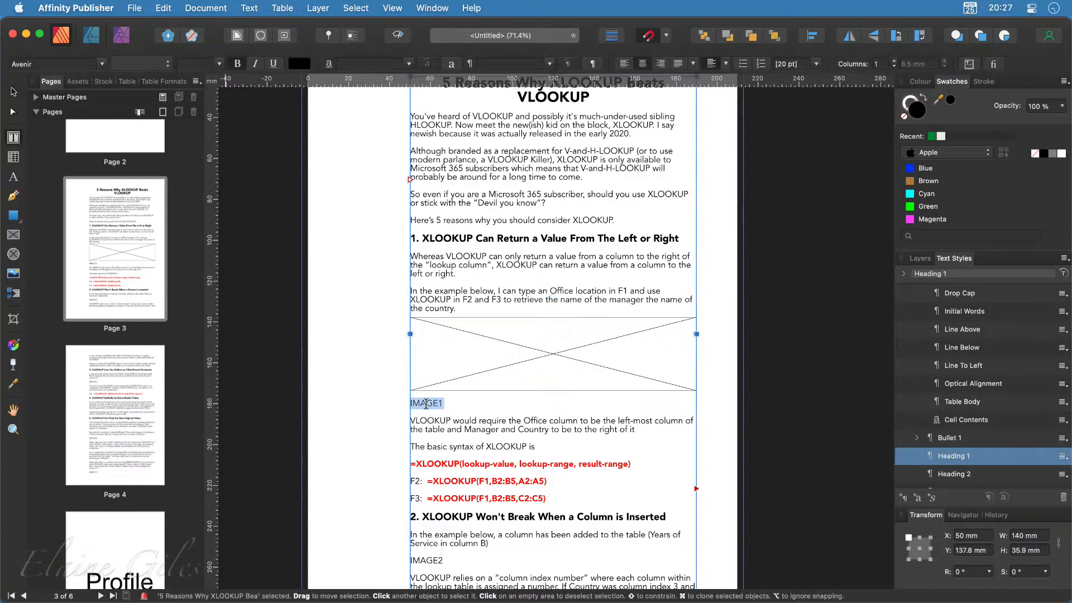
key(Left)
key(shift+Down)
key(Delete)
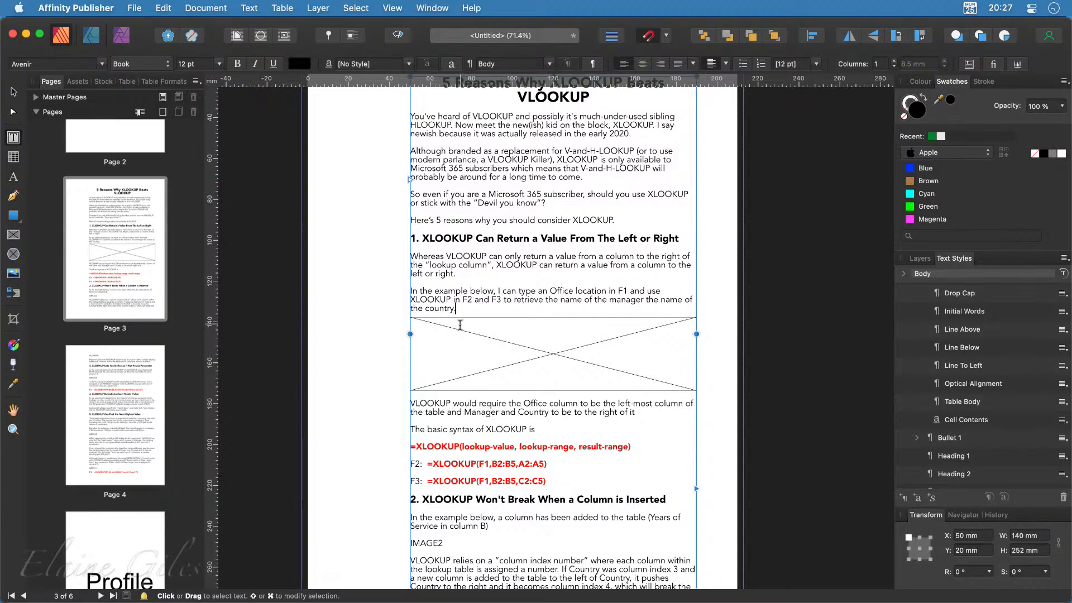
key(Escape)
Review the picture frame's wrap style and distance-from-text settings
click(480, 365)
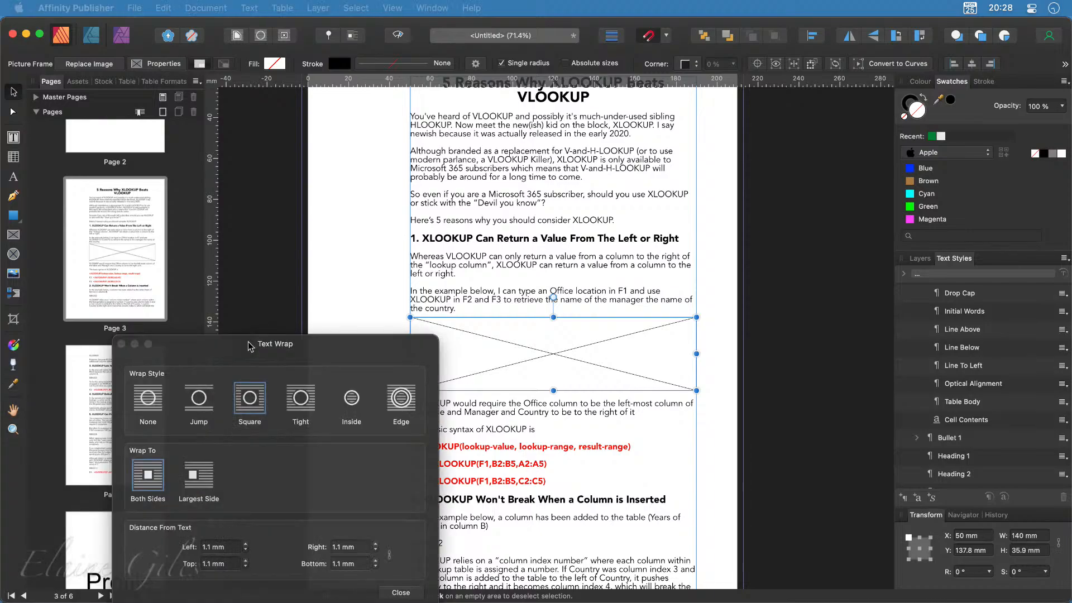
drag(246, 342, 192, 150)
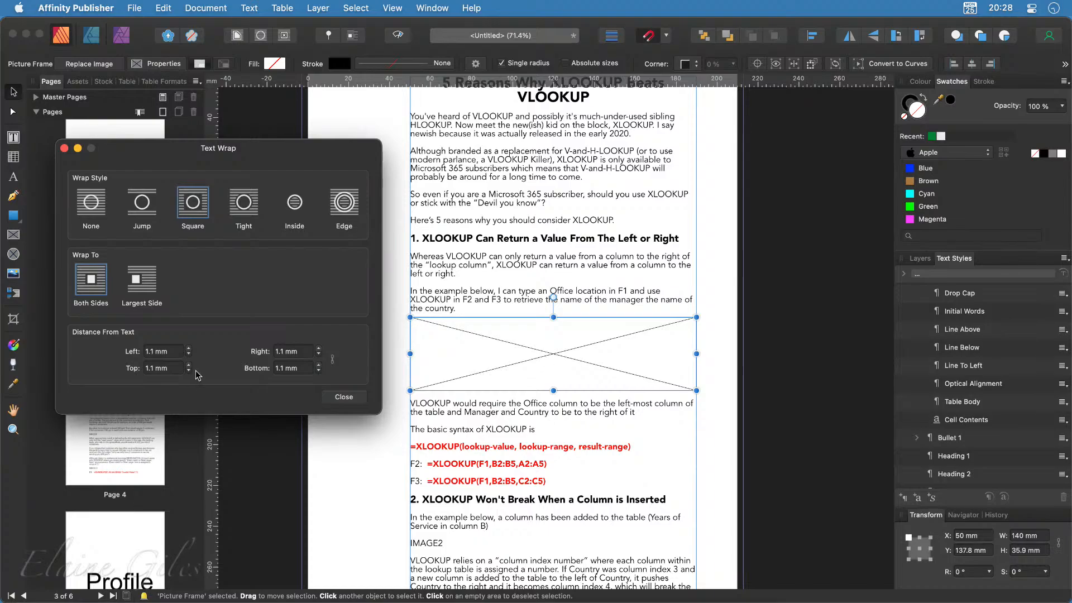
drag(289, 154, 250, 186)
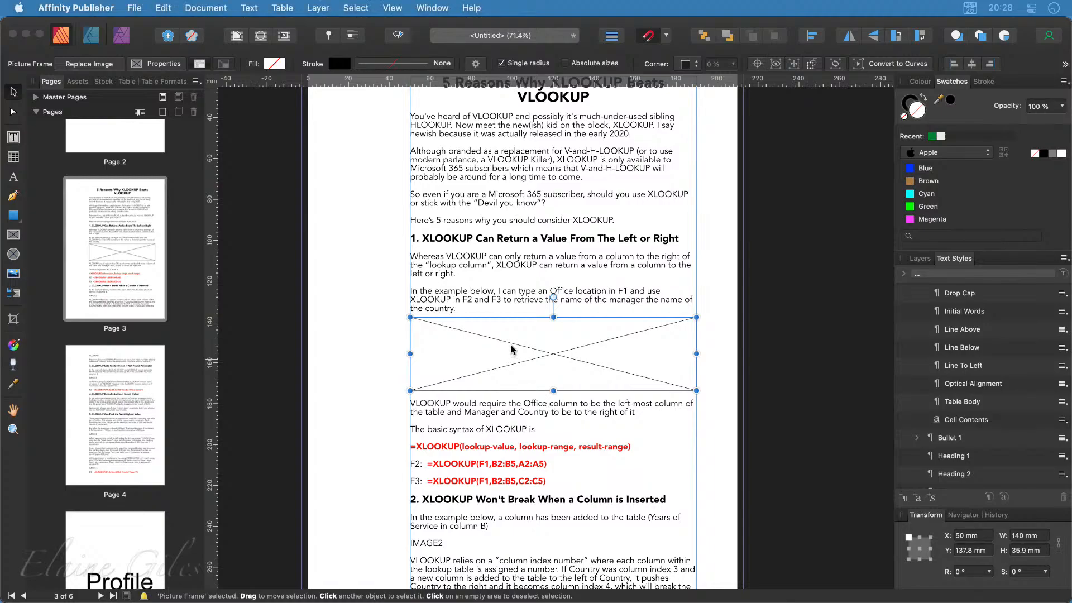
Try moving the picture frame down between the F2 and F3 formulas, and undo the move
drag(512, 349, 511, 439)
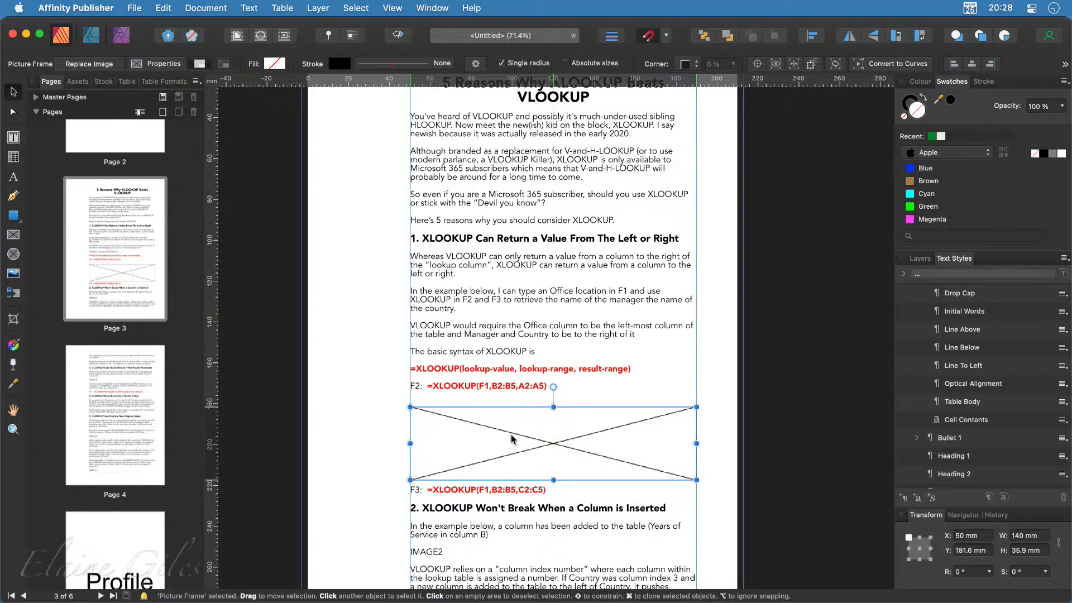
key(super+z)
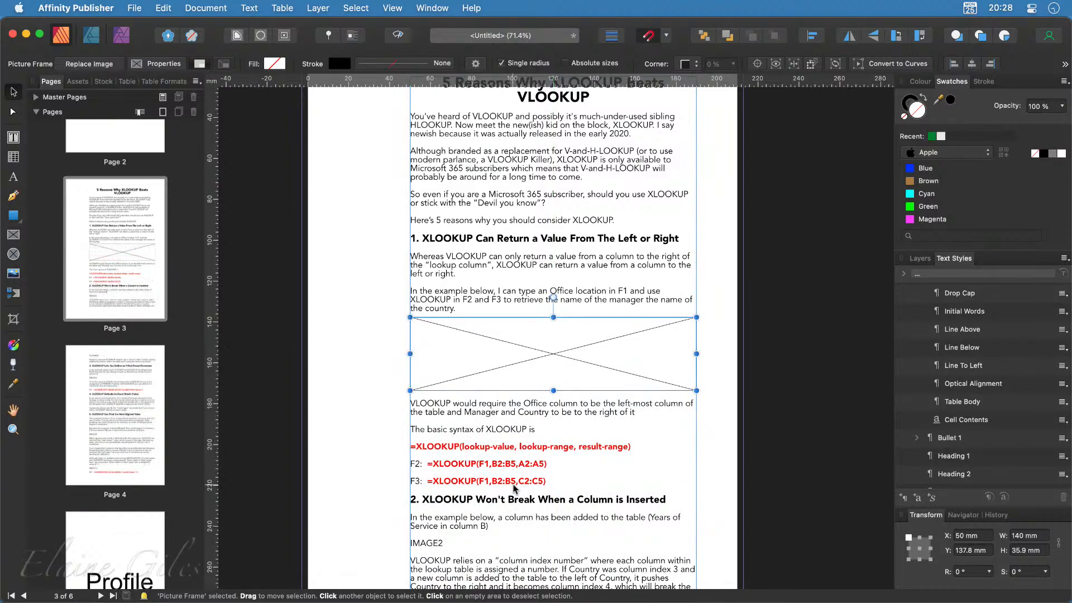
key(super+z)
key(super+z)
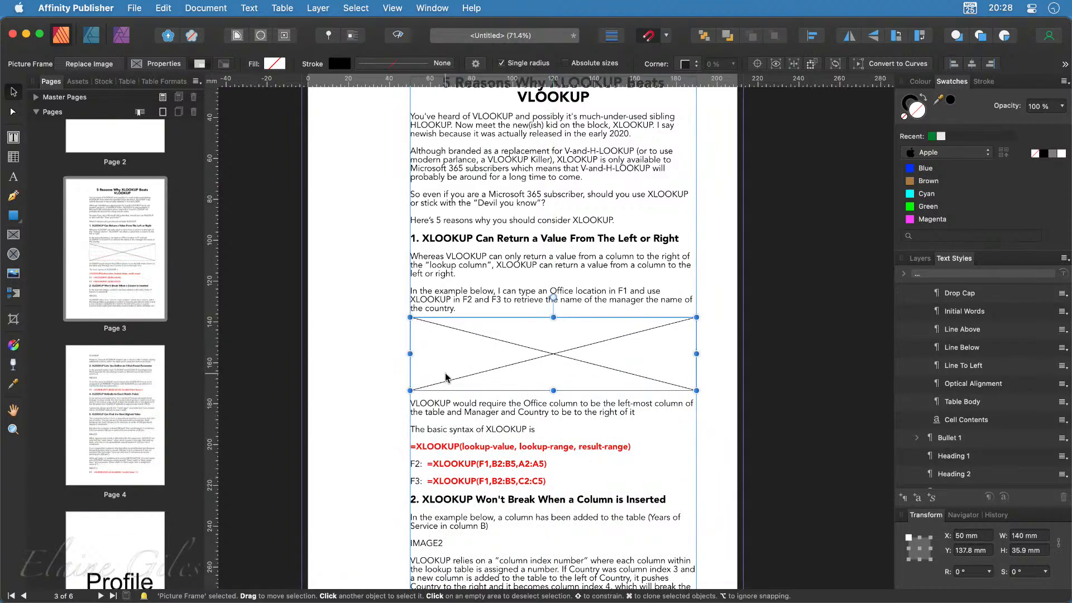
Duplicate the picture frame and move the copy partly off page 3's left edge beside heading 2, at about X -32 mm, Y 219 mm
drag(445, 377, 485, 474)
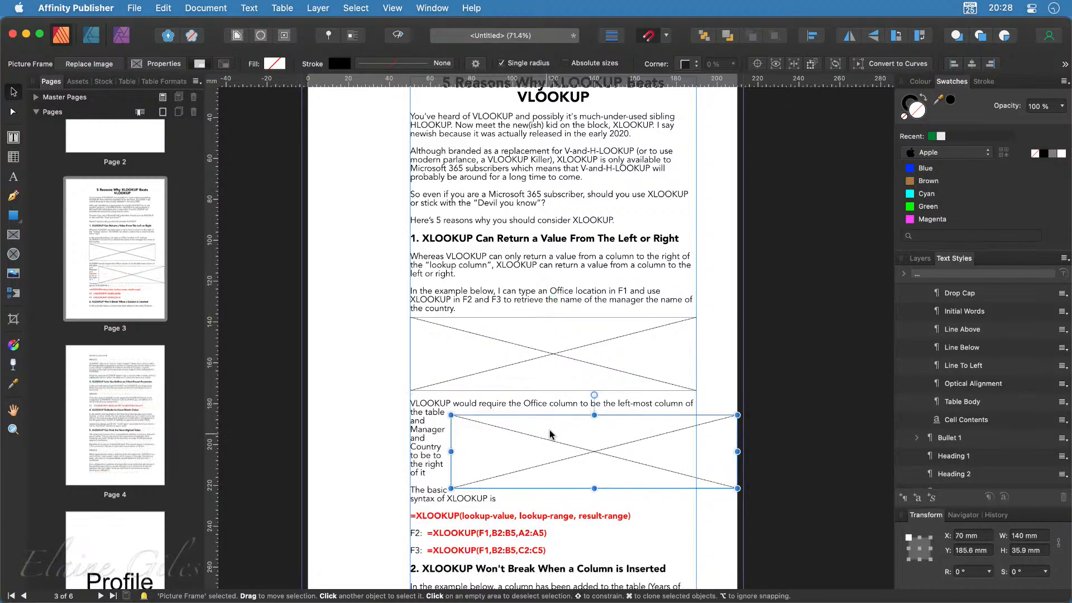
scroll(555, 429, down, 5)
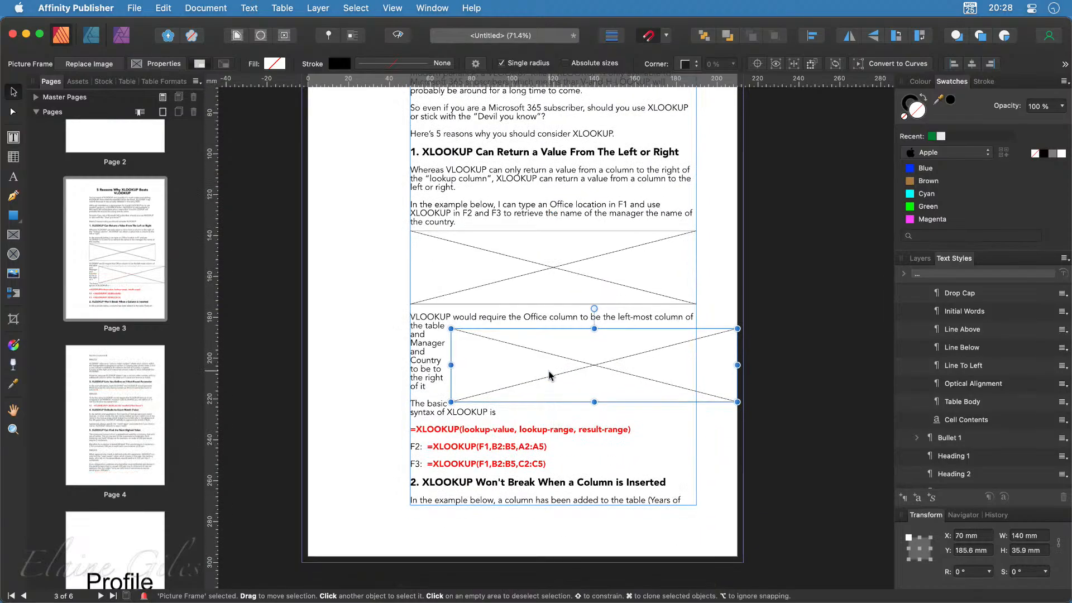
drag(548, 375, 334, 448)
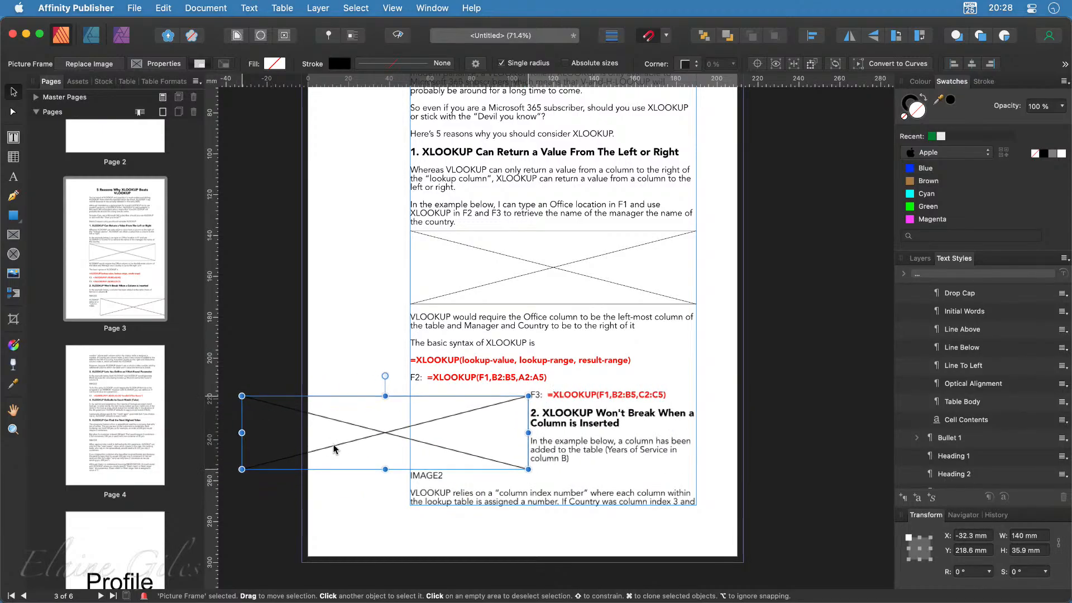
Transfer the copied picture frame from page 3 to page 4 and position it at the text's start, at X 50 mm, Y 20 mm
key(Delete)
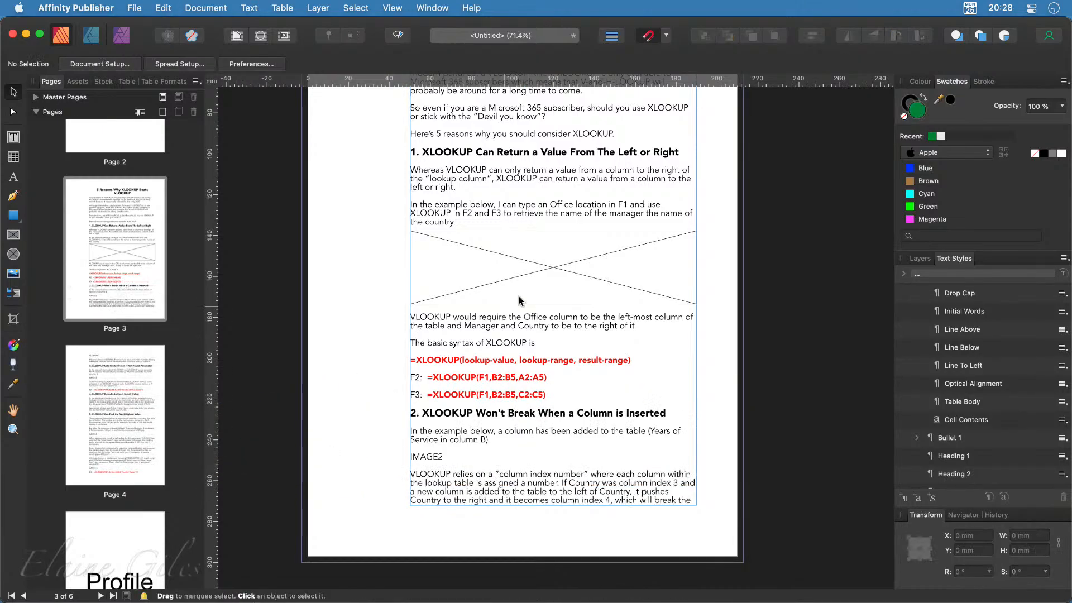
click(123, 420)
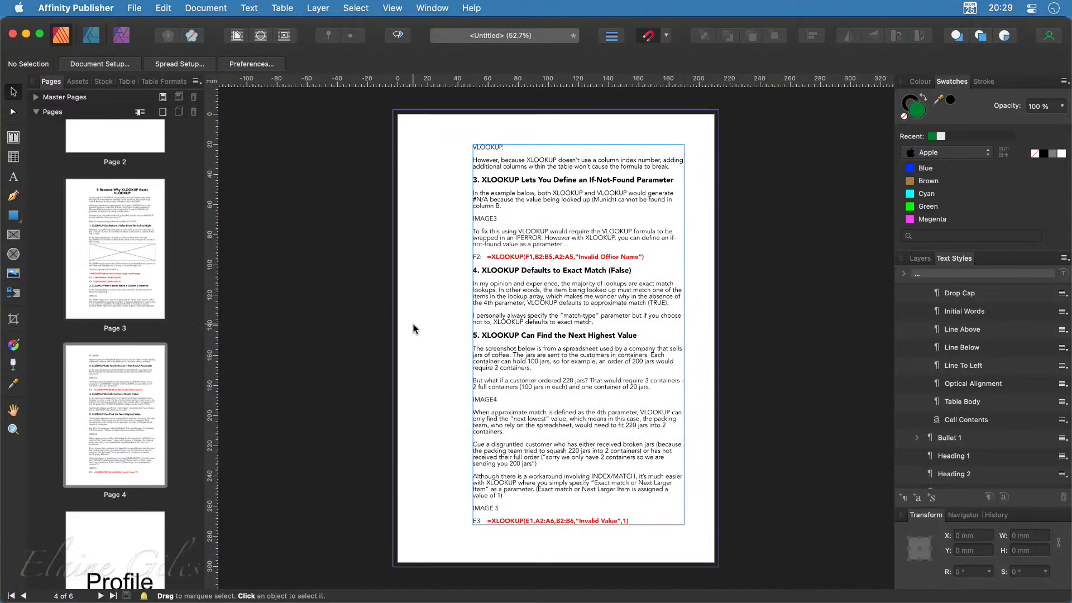
key(super+z)
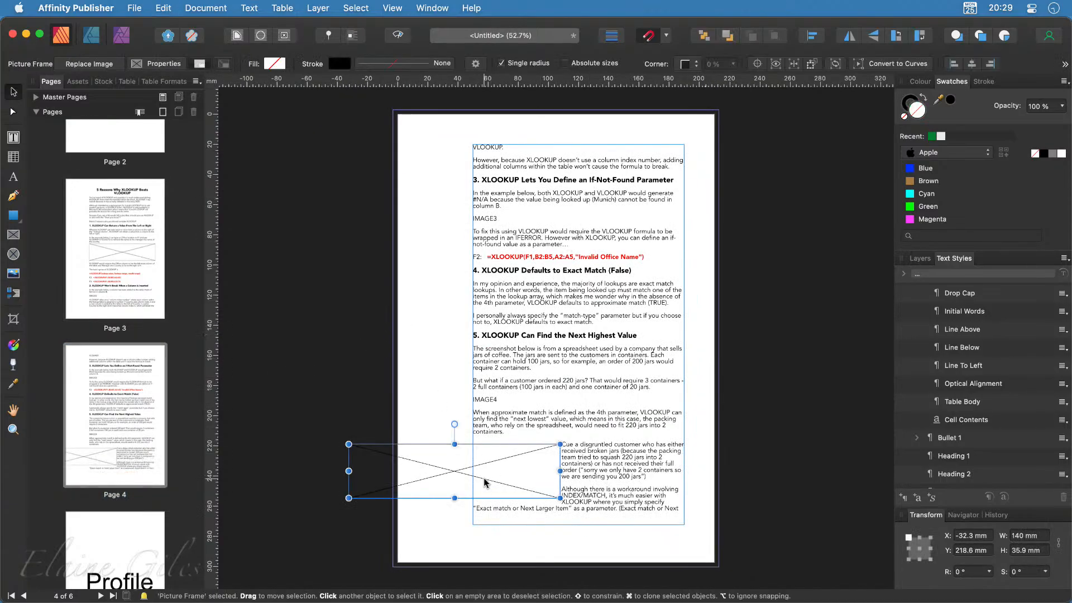
drag(484, 482, 607, 196)
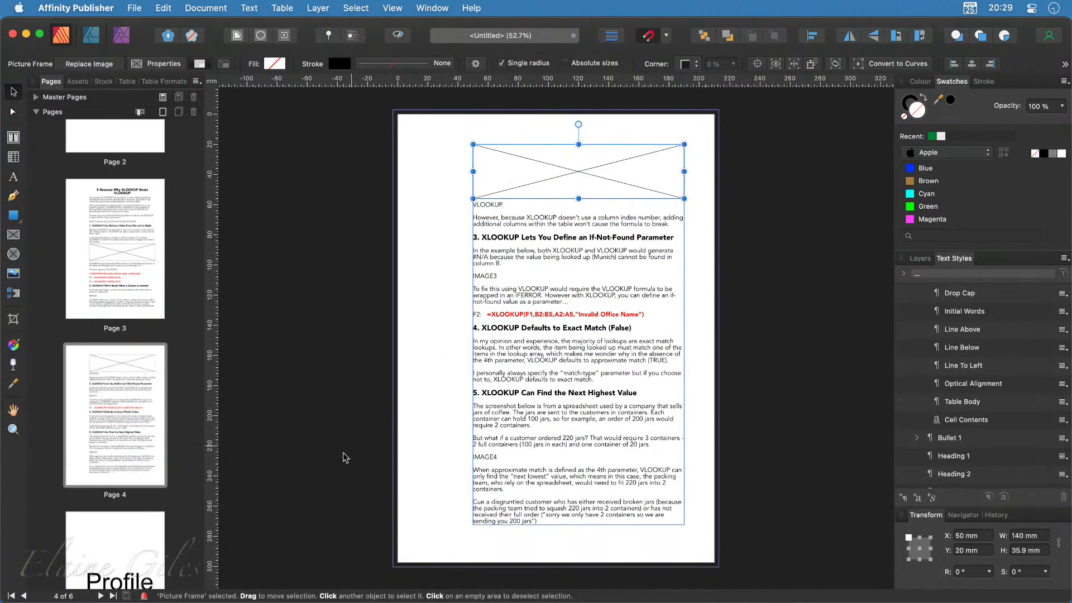
Place the spreadsheet screenshot with the Manager, Office and Country columns into page 3's picture frame
double_click(129, 249)
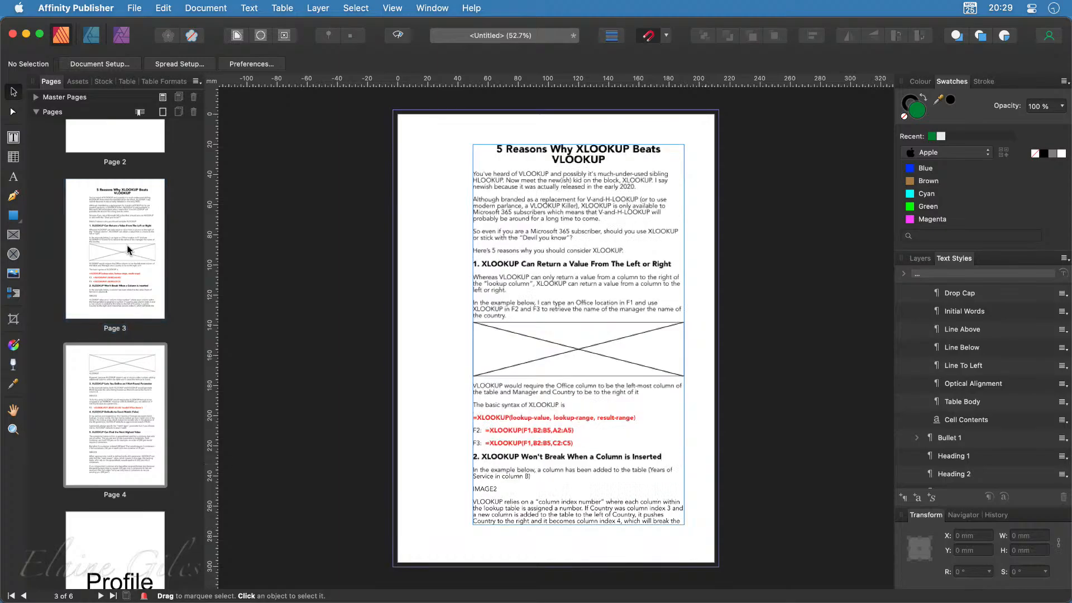
click(582, 161)
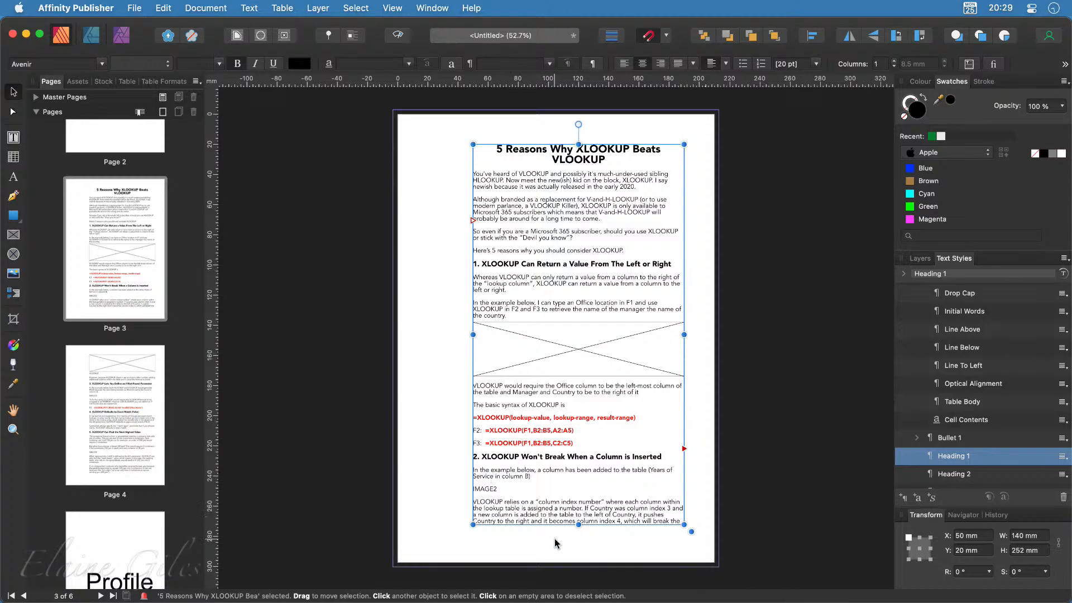
click(569, 345)
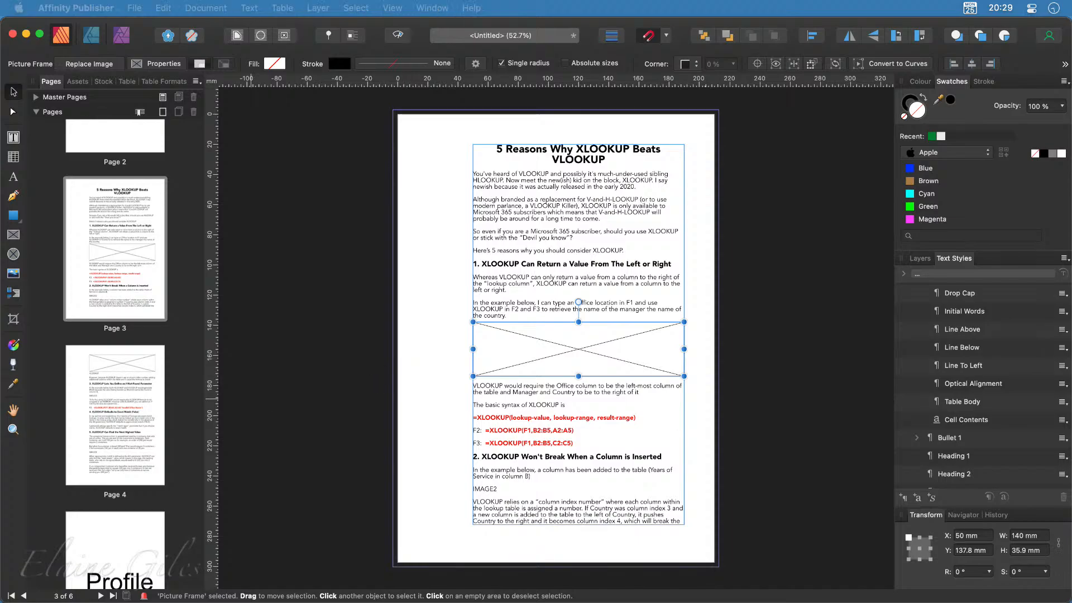
drag(217, 385, 537, 346)
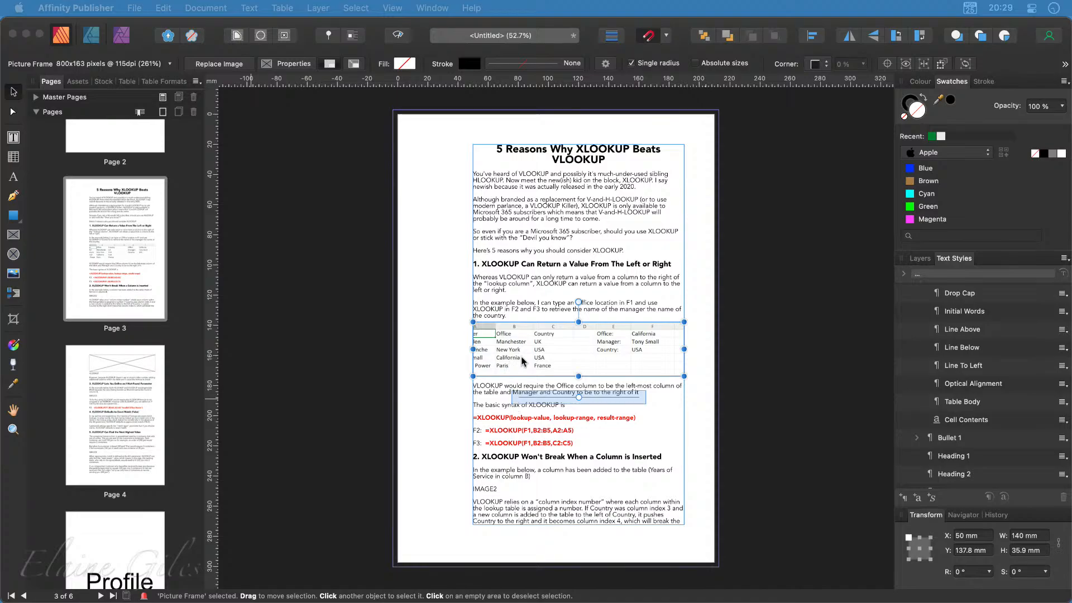
Shift the screenshot inside its frame to reveal the Manager column and scale it down to 246% so all columns fit
click(585, 354)
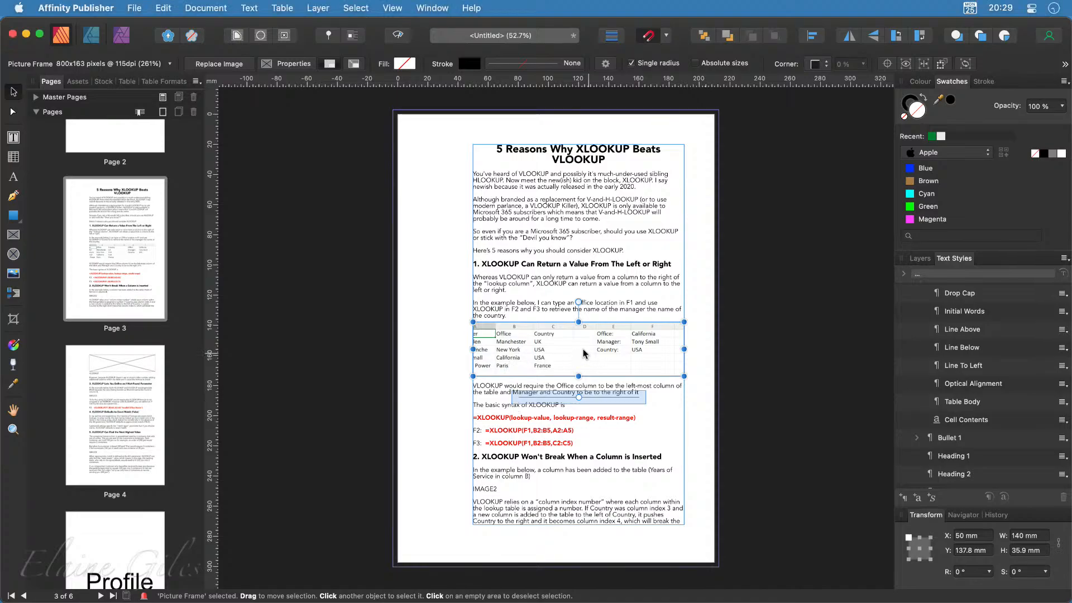
mouse_move(578, 353)
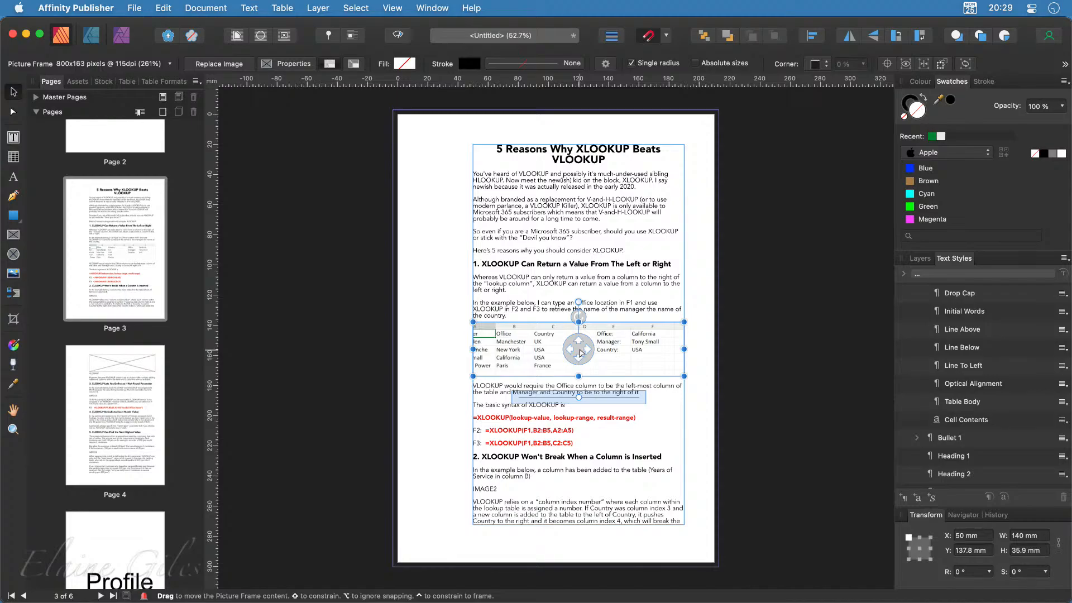
drag(581, 353, 610, 351)
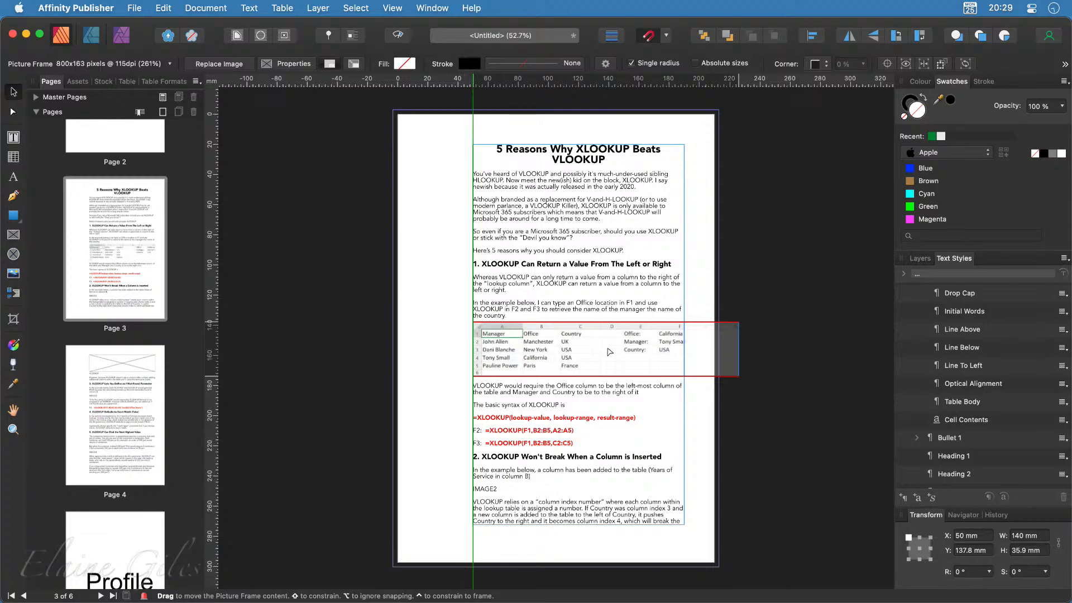
click(609, 352)
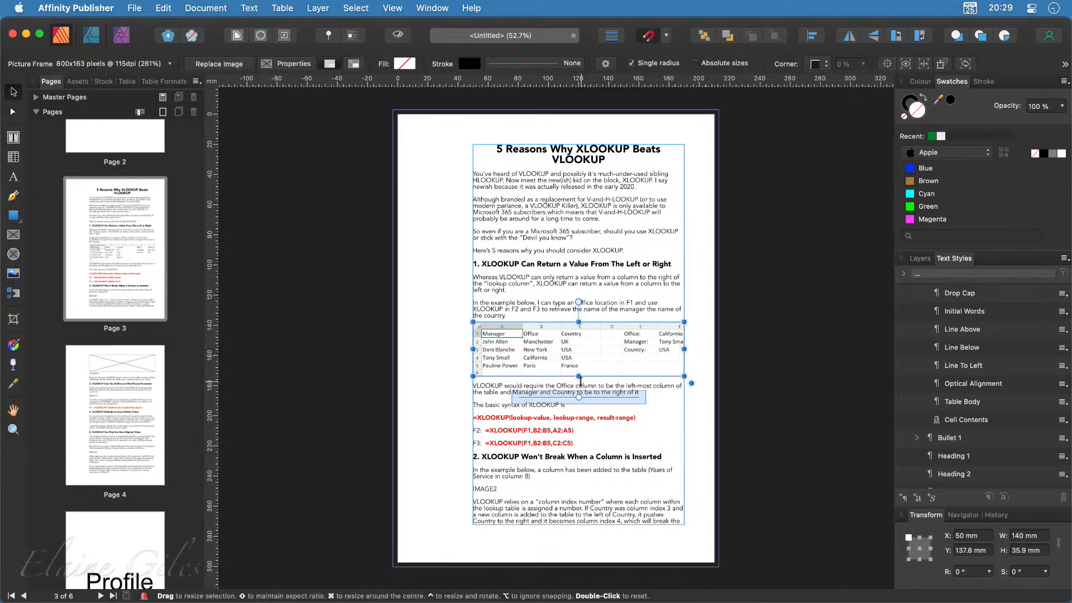
drag(580, 401, 575, 401)
Trim the picture frame on page 3 around the screenshot to a height of about 33.8 mm, starting at Y 138.4 mm
drag(581, 353, 579, 374)
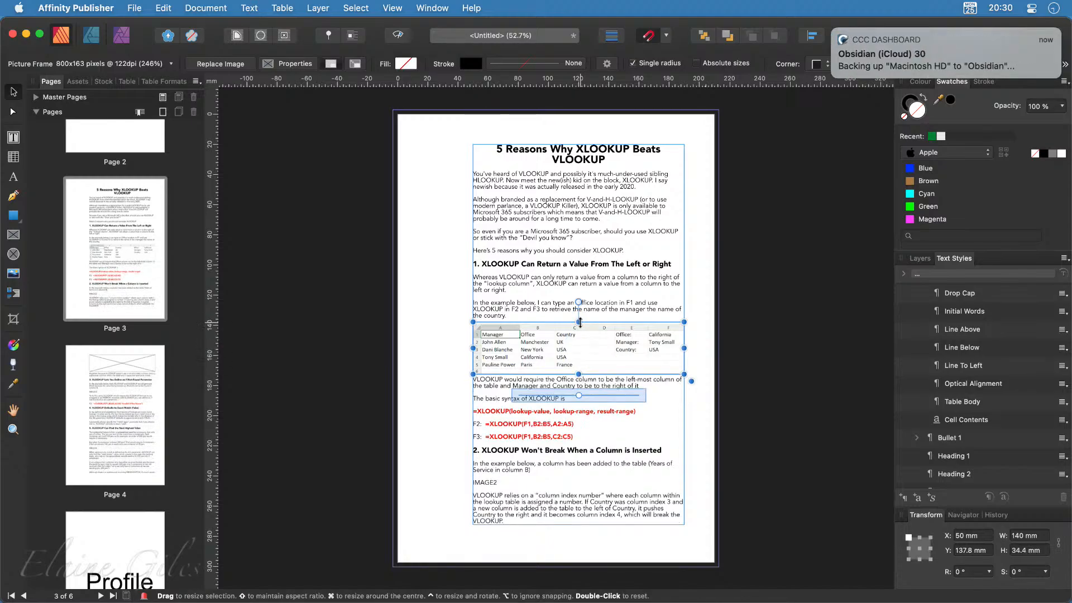
drag(582, 324, 586, 324)
click(799, 429)
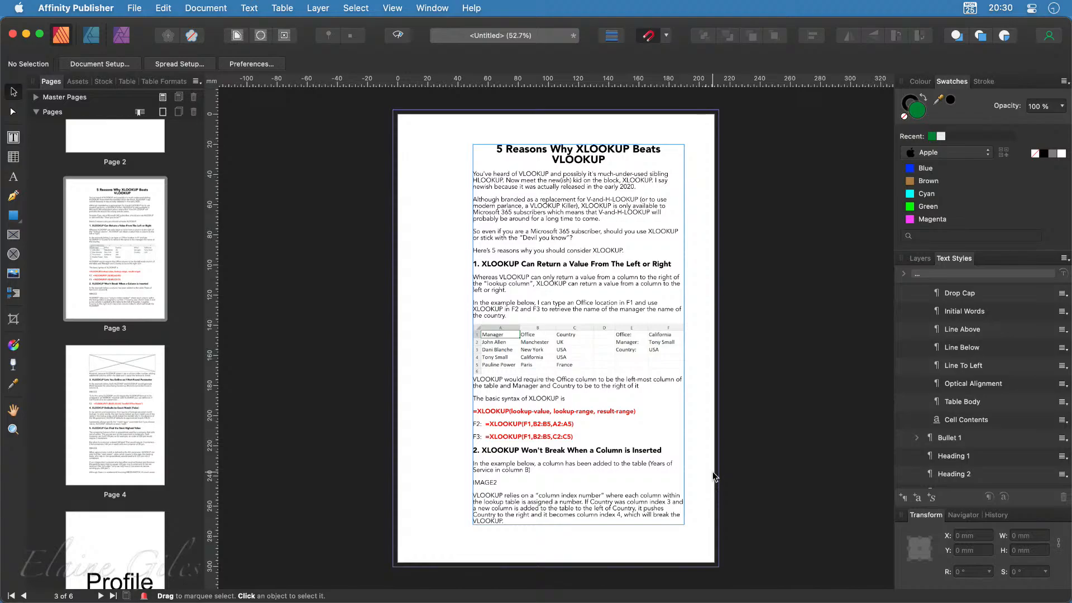
Link the text wrap distances of page 3's picture frame and set all four sides to 2 mm
key(super+z)
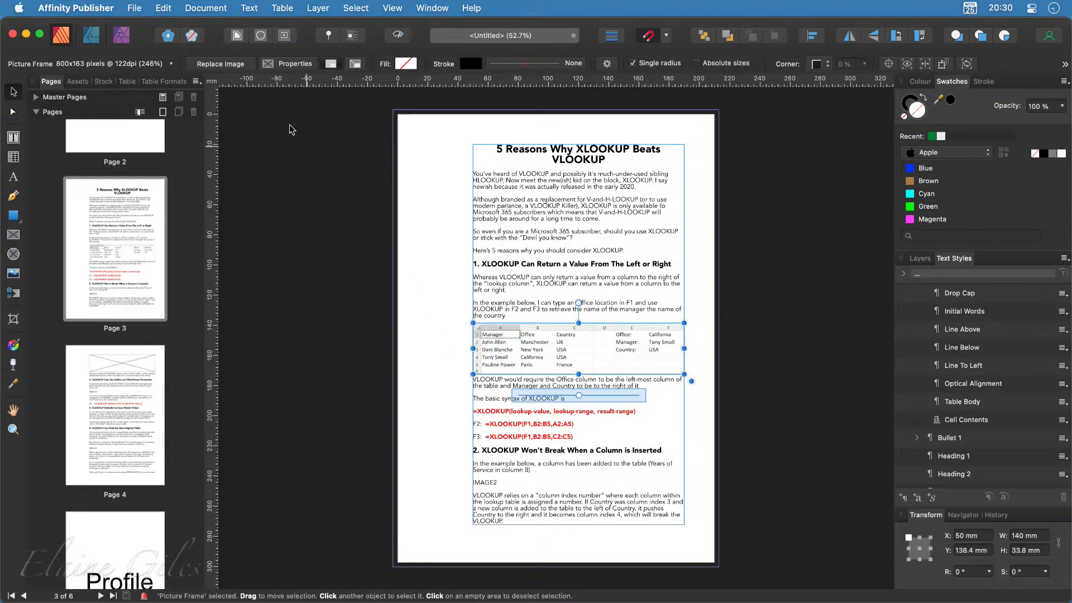
click(237, 37)
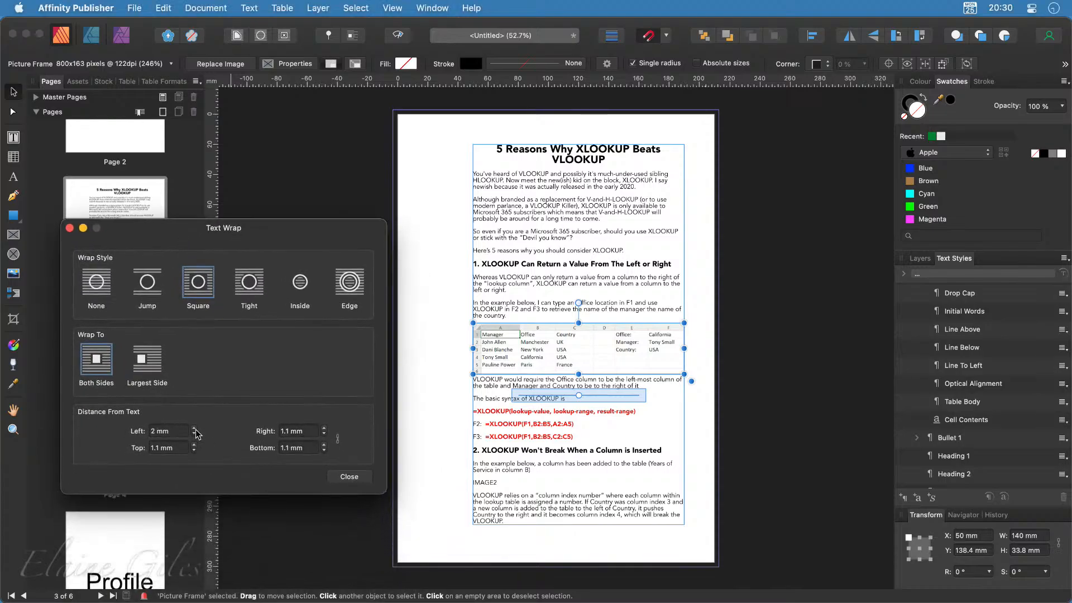
click(337, 441)
key(Tab)
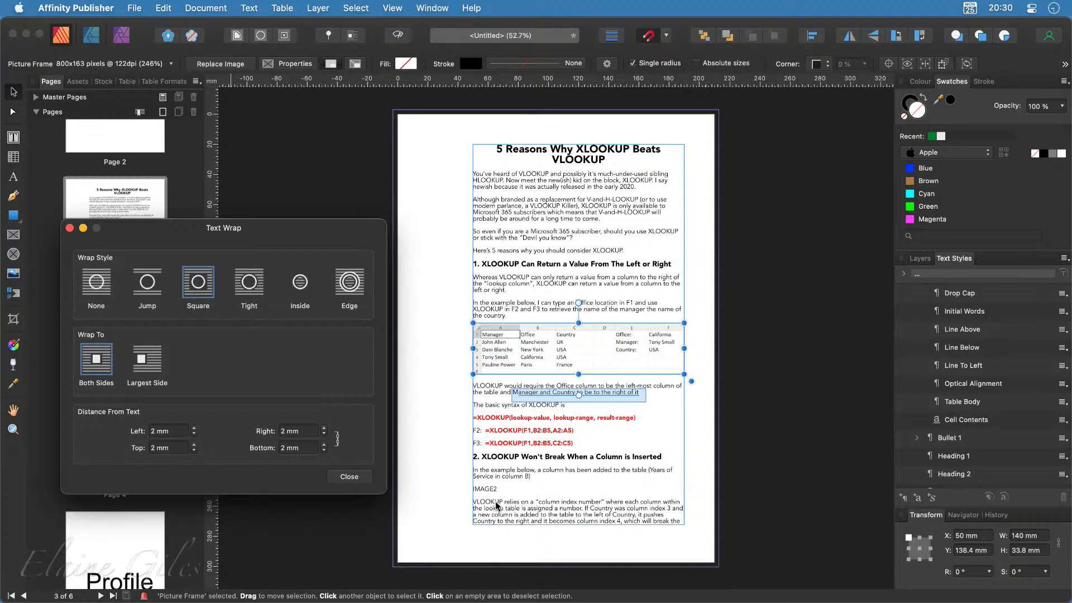
click(348, 476)
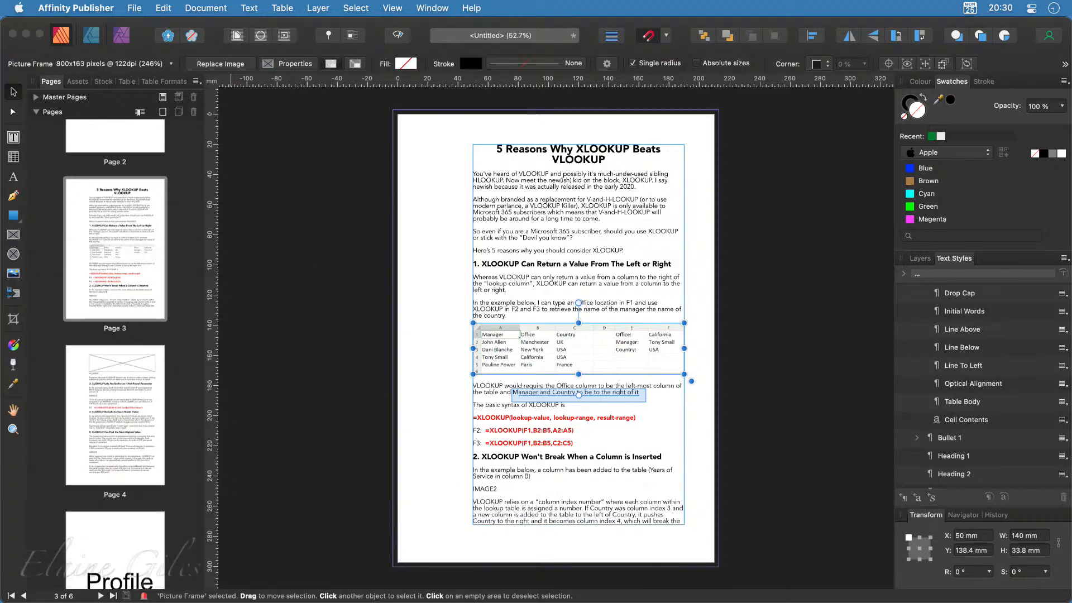
click(377, 482)
Duplicate page 4's picture frame and place the copy directly below the IMAGE3 line, at X 50 mm and about Y 113 mm
click(139, 389)
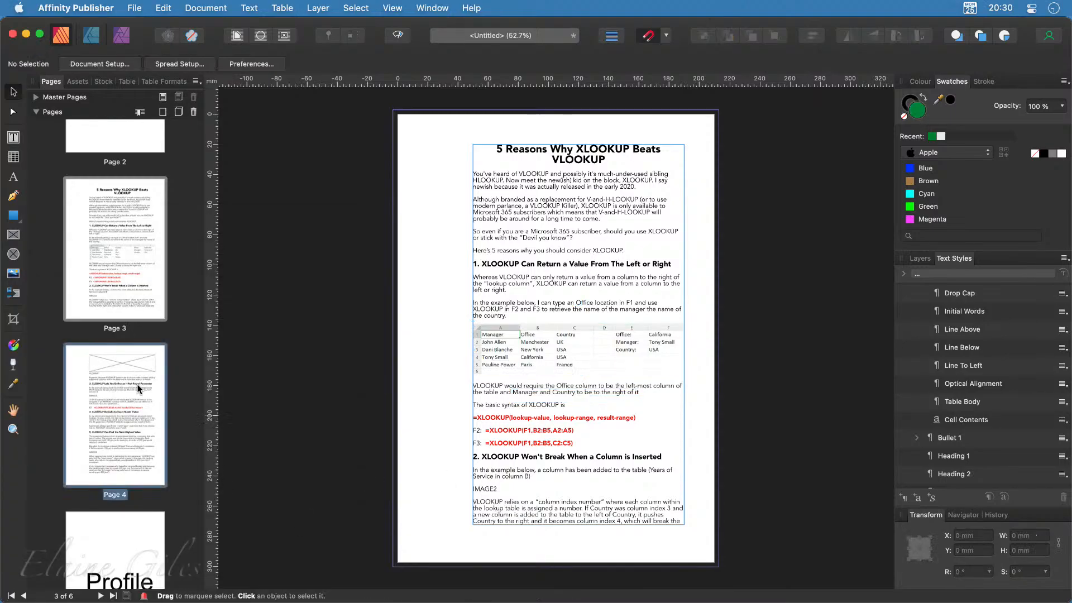
click(600, 186)
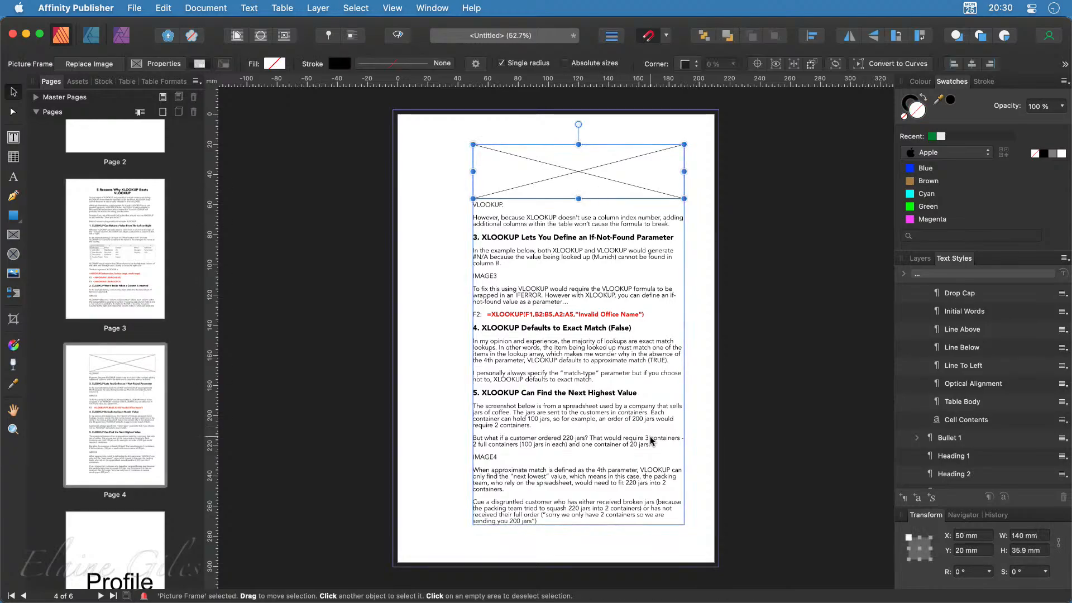
click(499, 279)
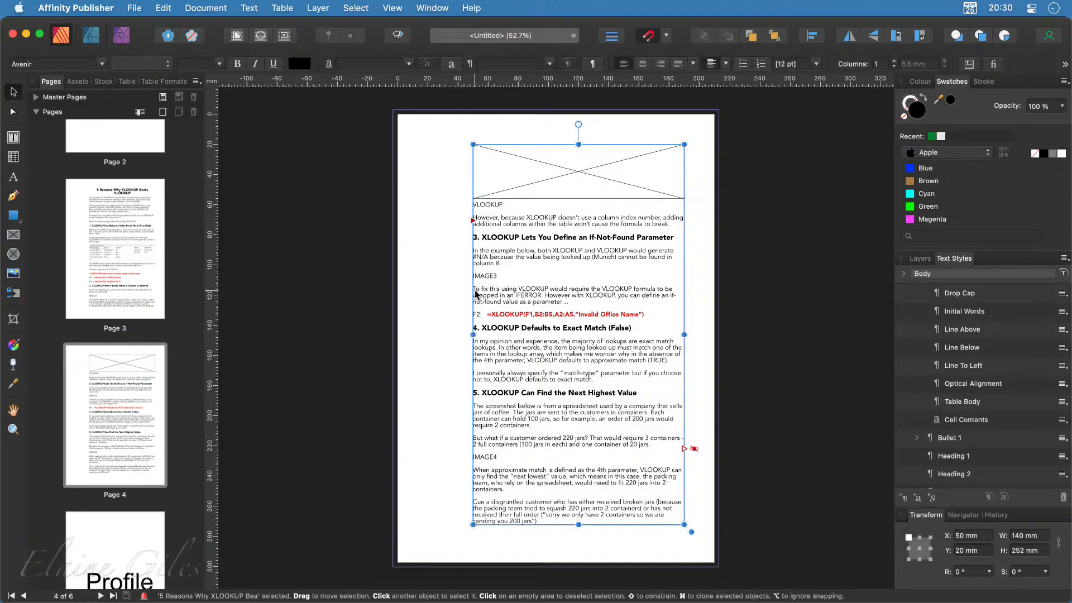
click(550, 178)
drag(550, 178, 550, 311)
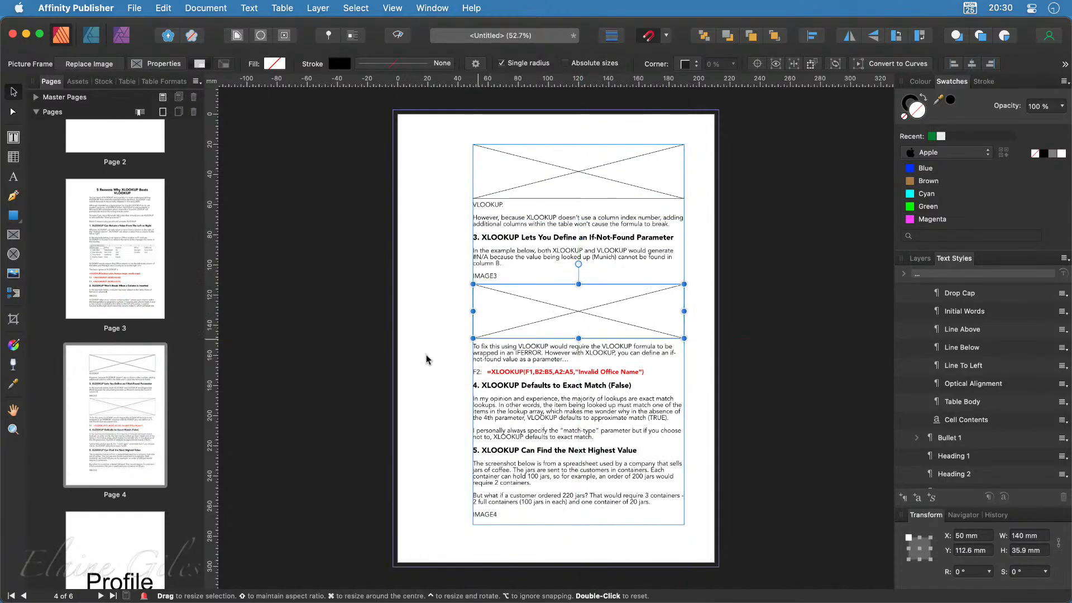
Delete the IMAGE3 placeholder line above the second picture frame on page 4
double_click(485, 276)
double_click(486, 275)
key(BackSpace)
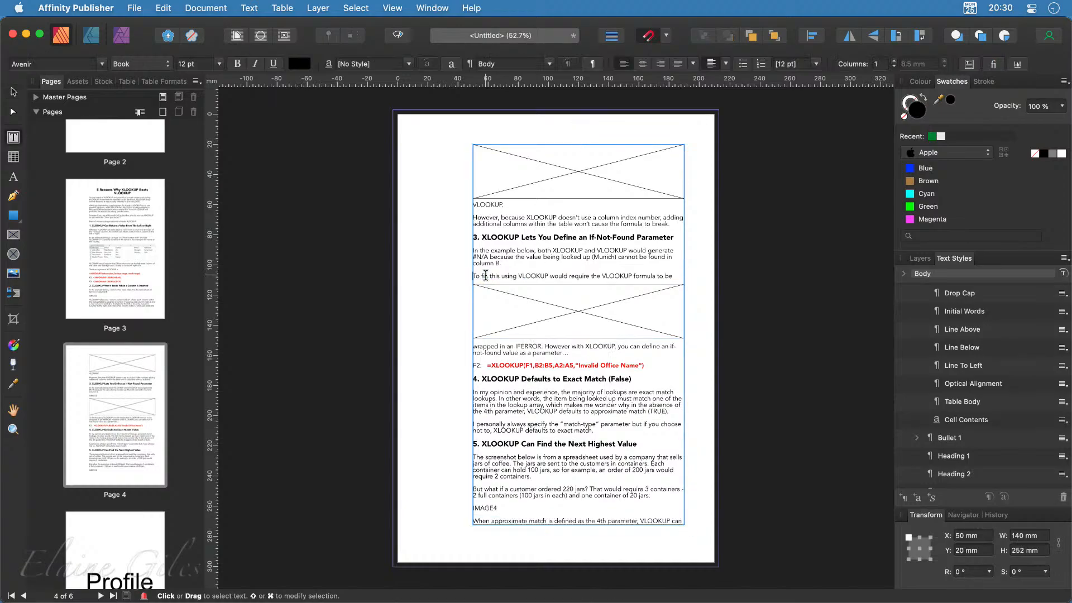
key(Escape)
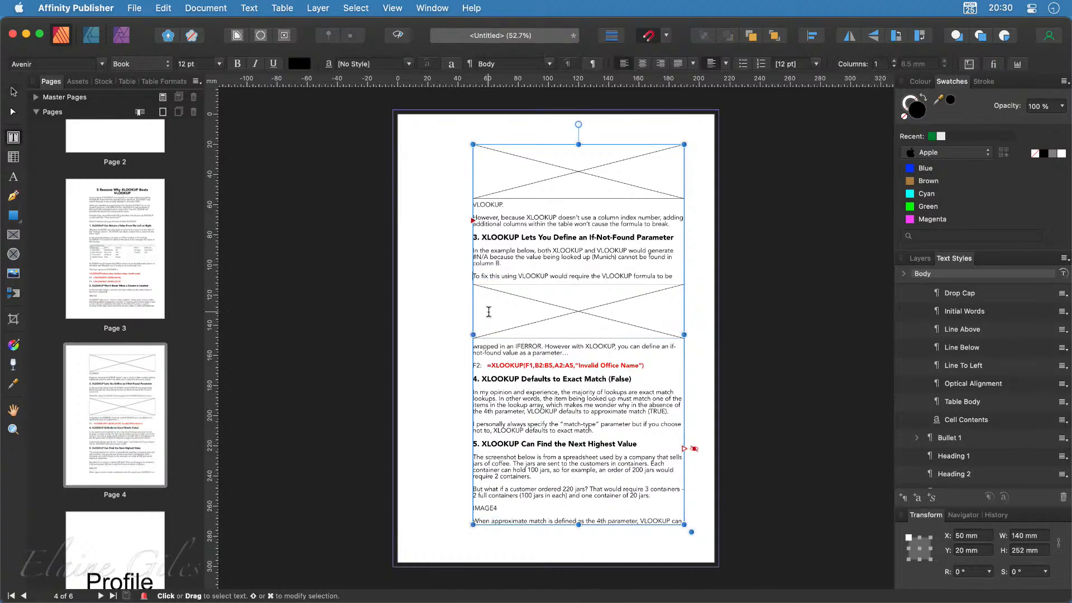
Move page 4's second picture frame up to about Y 104 mm, between the "column B." paragraph and "To fix this using VLOOKUP"
click(453, 287)
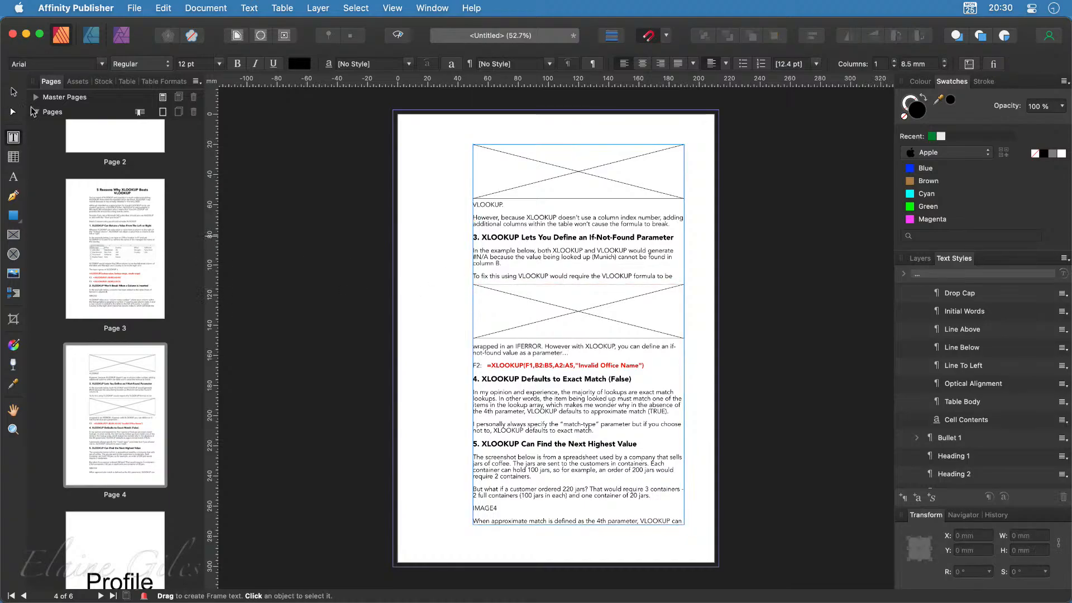
click(14, 91)
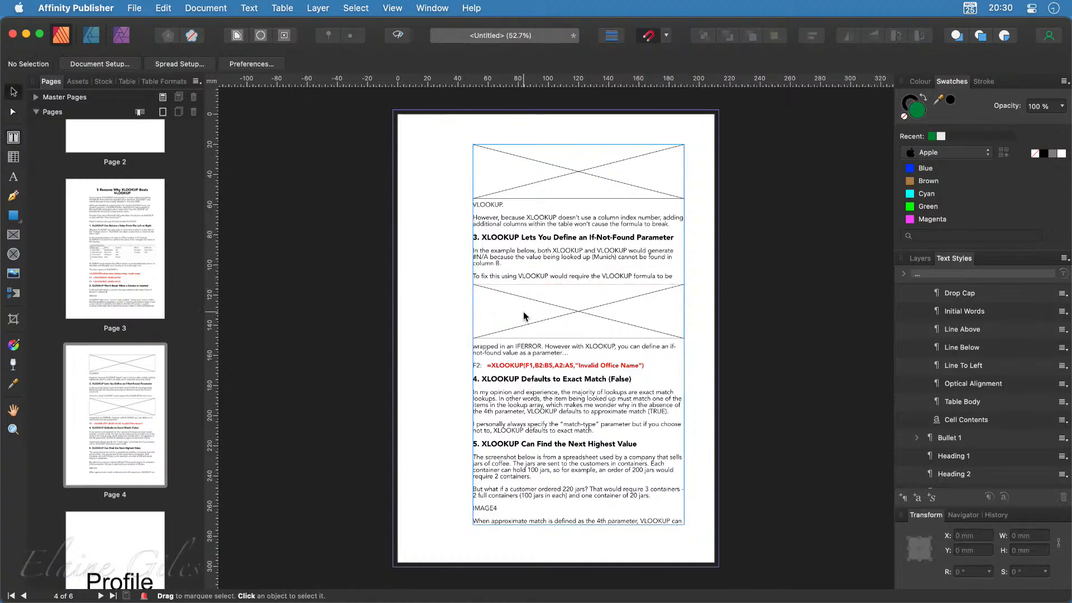
click(523, 311)
drag(523, 311, 523, 303)
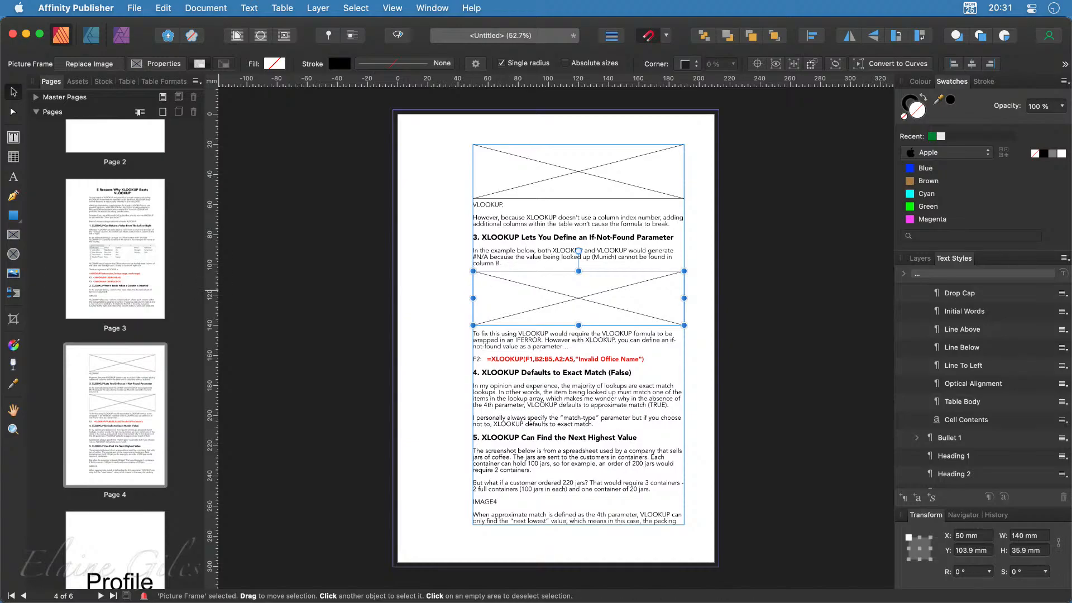
Show the pinning options and pin page 3's picture frame to the text as a floating object
click(74, 270)
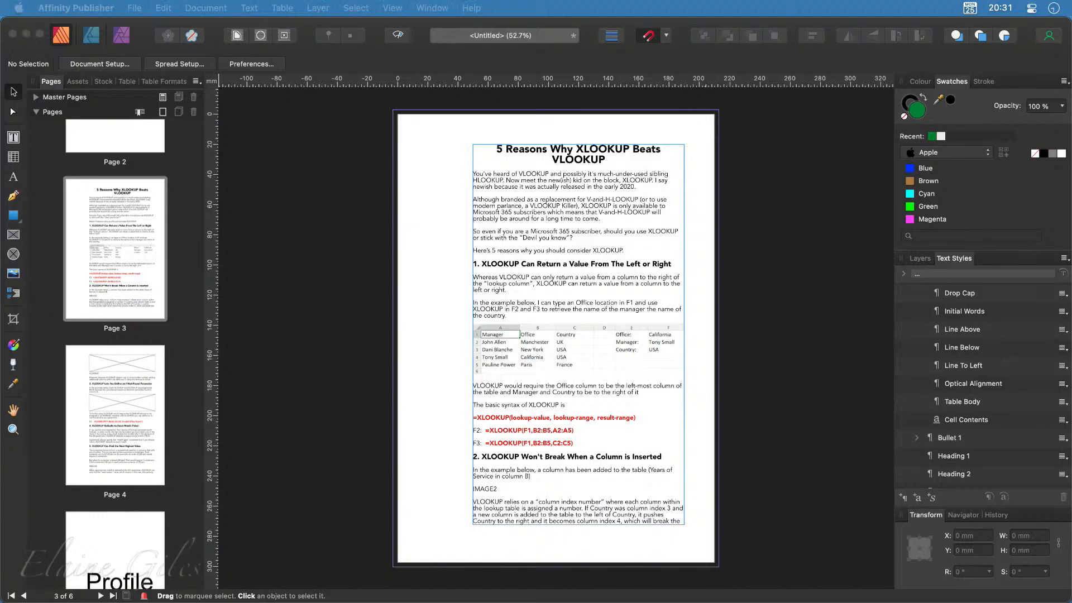
click(334, 290)
drag(313, 227, 304, 176)
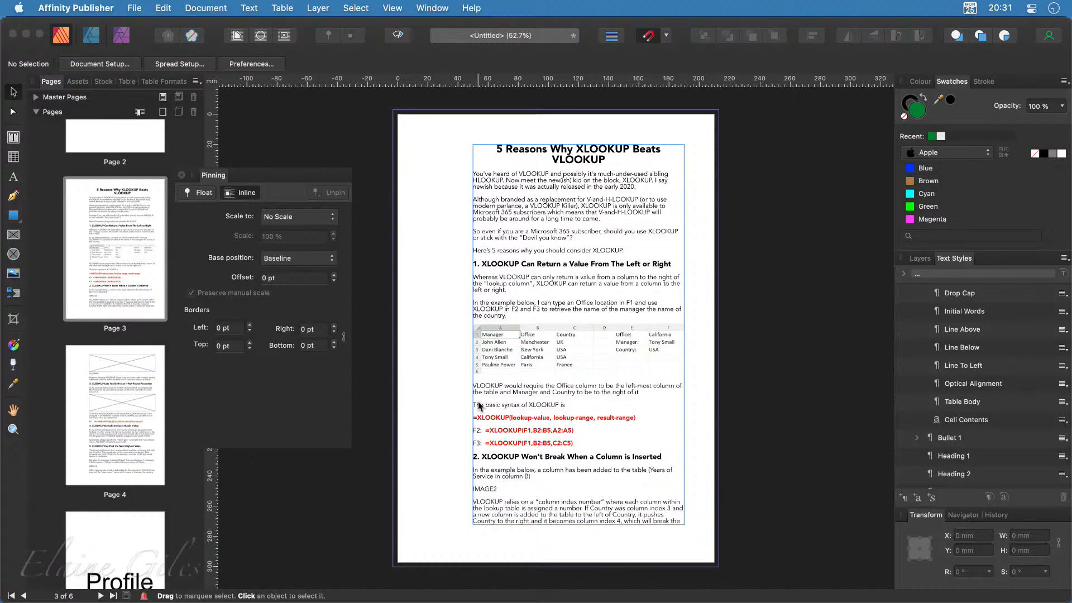
click(513, 341)
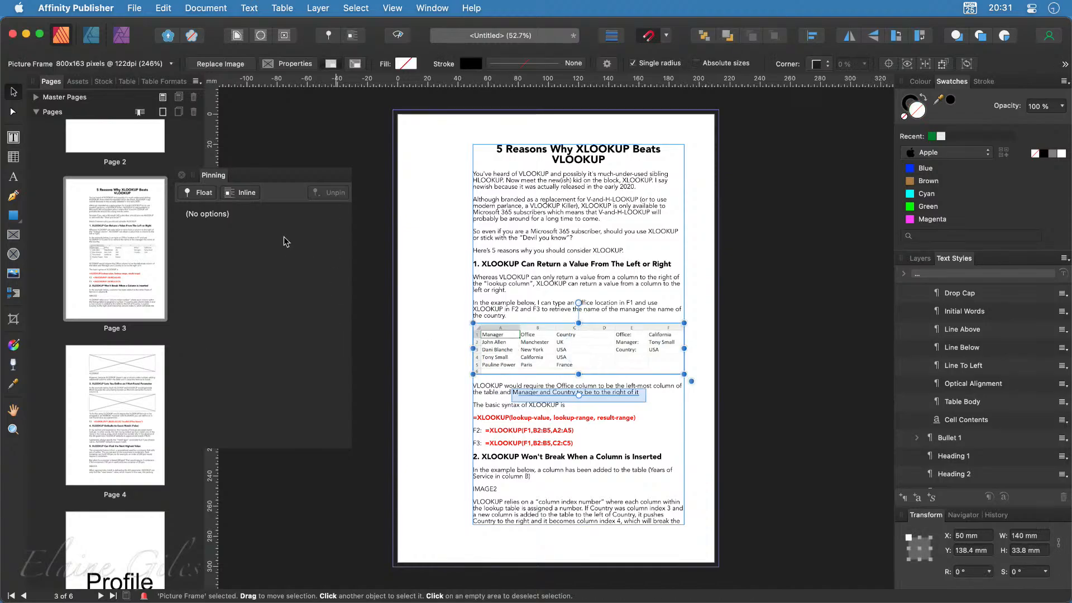
click(196, 194)
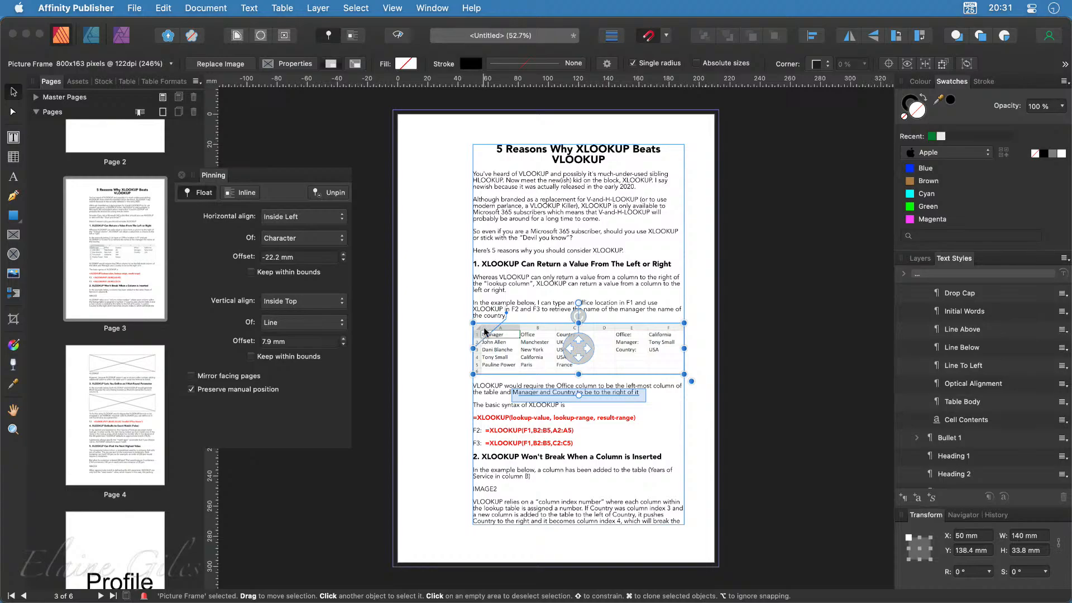
Insert two empty paragraphs after "left or right." under heading 1 on page 3 to test the pinned picture frame
scroll(485, 329, up, 5)
scroll(484, 329, up, 4)
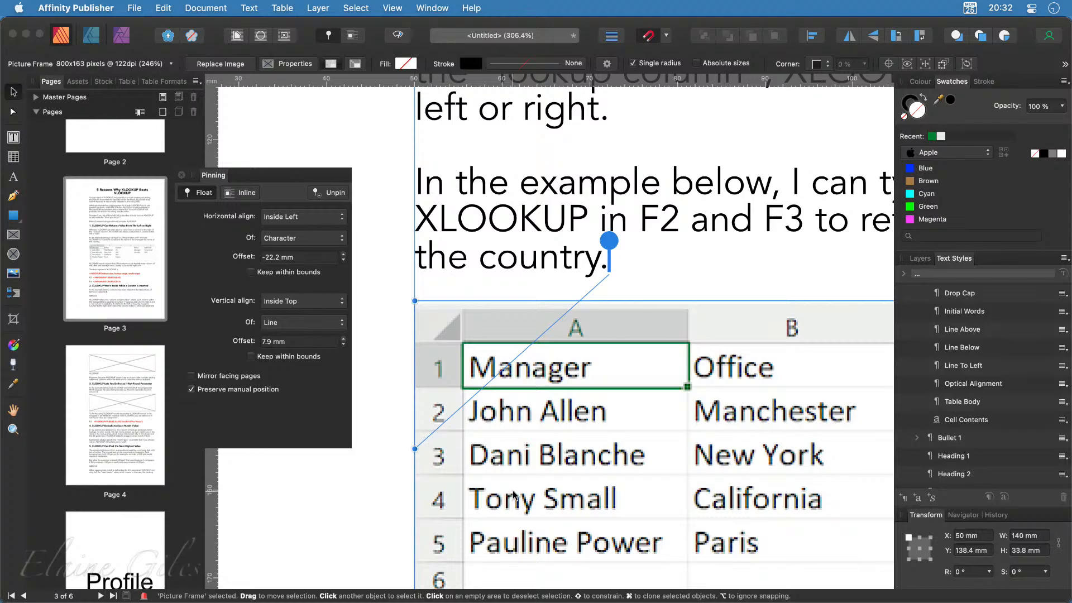
scroll(515, 493, down, 10)
scroll(514, 493, down, 2)
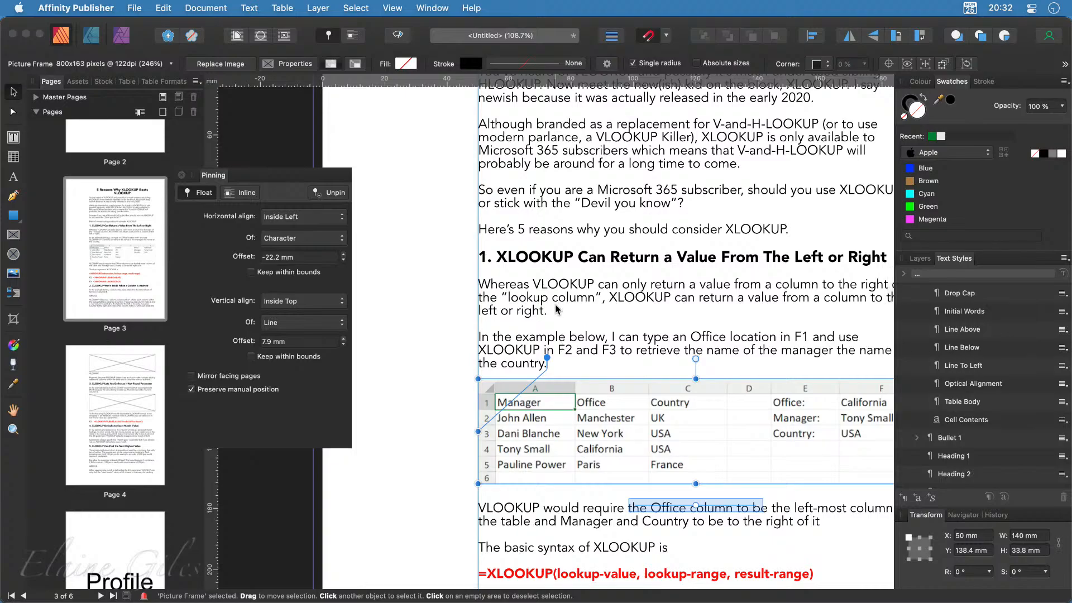
double_click(555, 310)
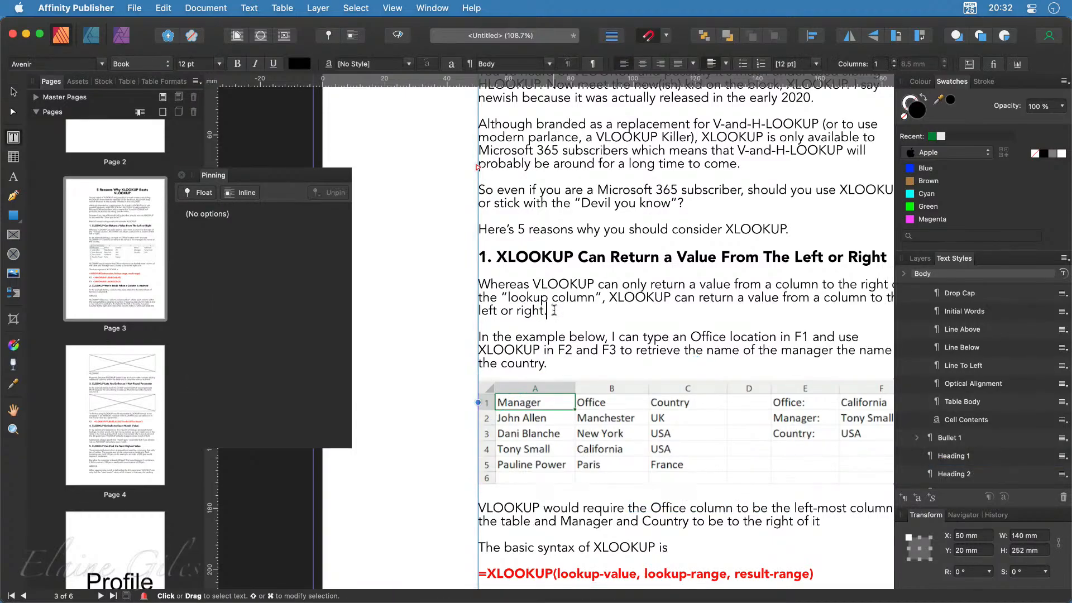
key(Return)
key(Return)
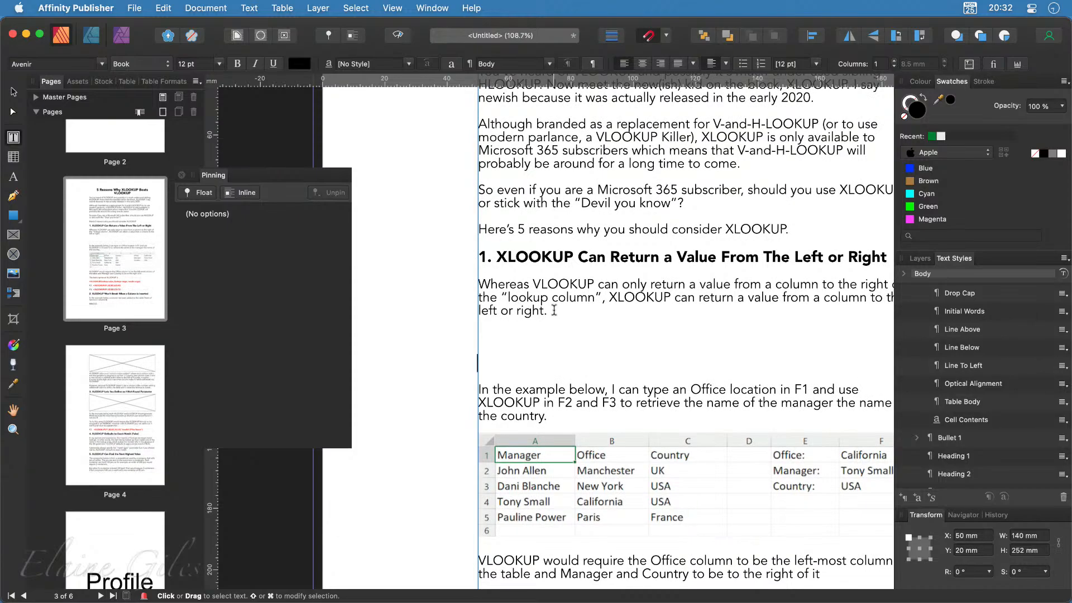
Remove the two empty test paragraphs after "left or right." on page 3 and move the pinning options clear of the page
key(BackSpace)
key(BackSpace)
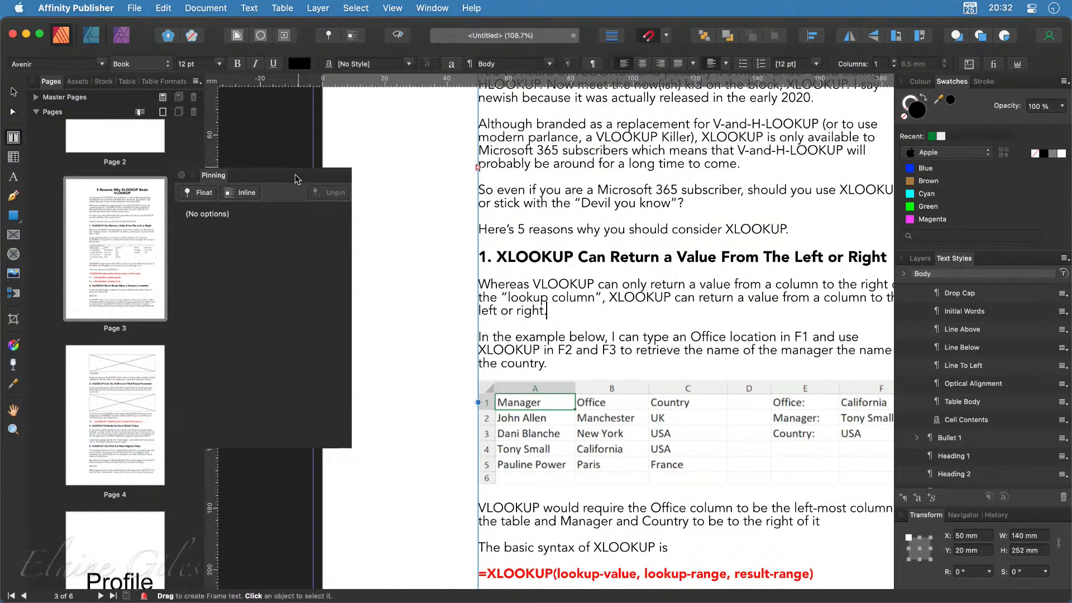
drag(298, 176, 231, 87)
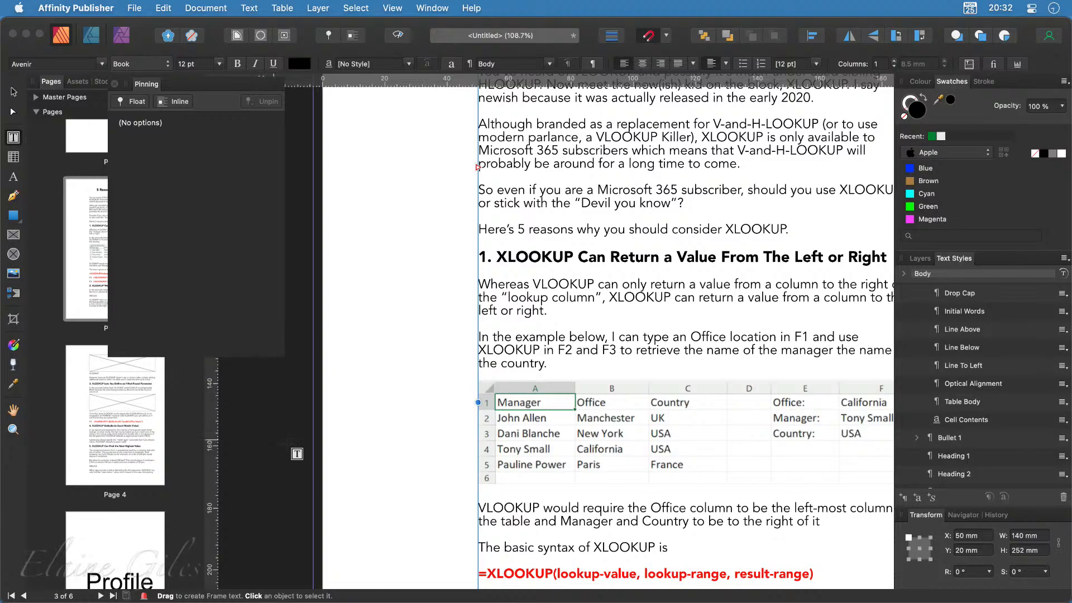
Duplicate page 4's second picture frame and place the copy at X 50 mm, Y about 254 mm, below the "220 jars" paragraph
click(133, 419)
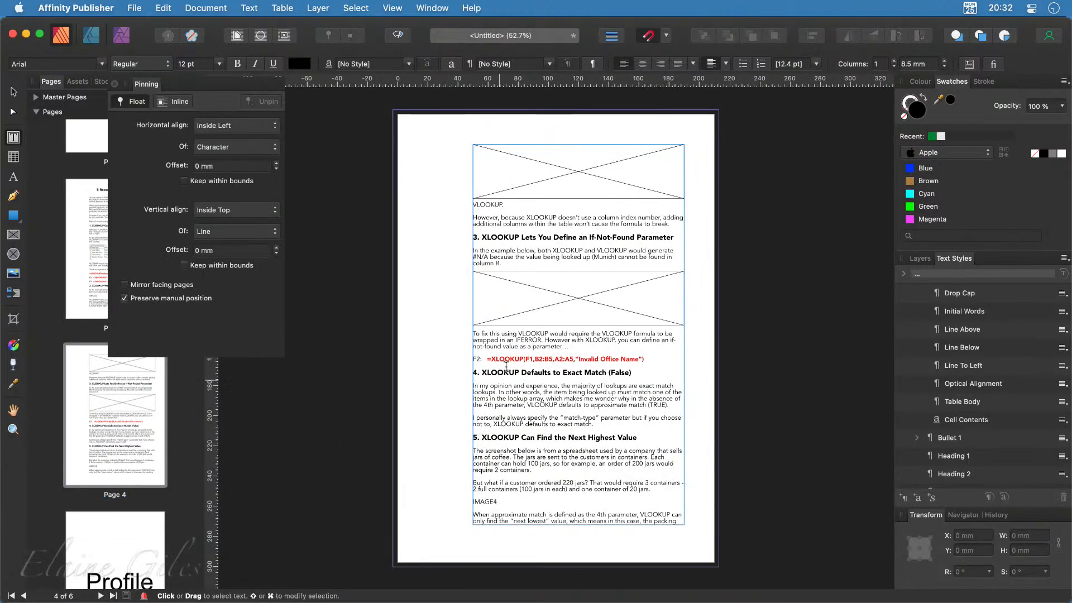
click(494, 263)
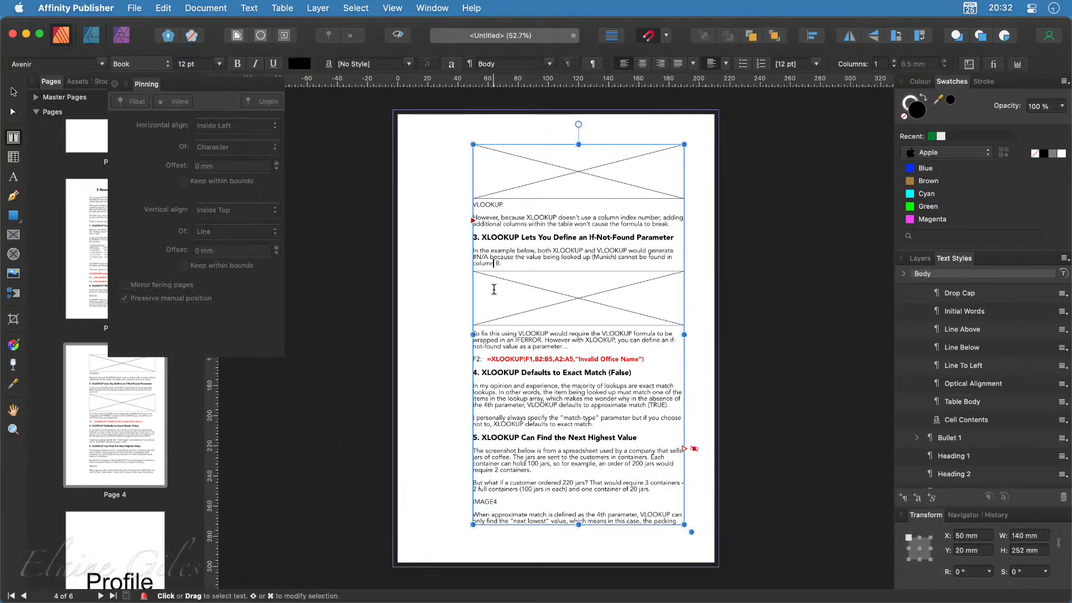
click(13, 91)
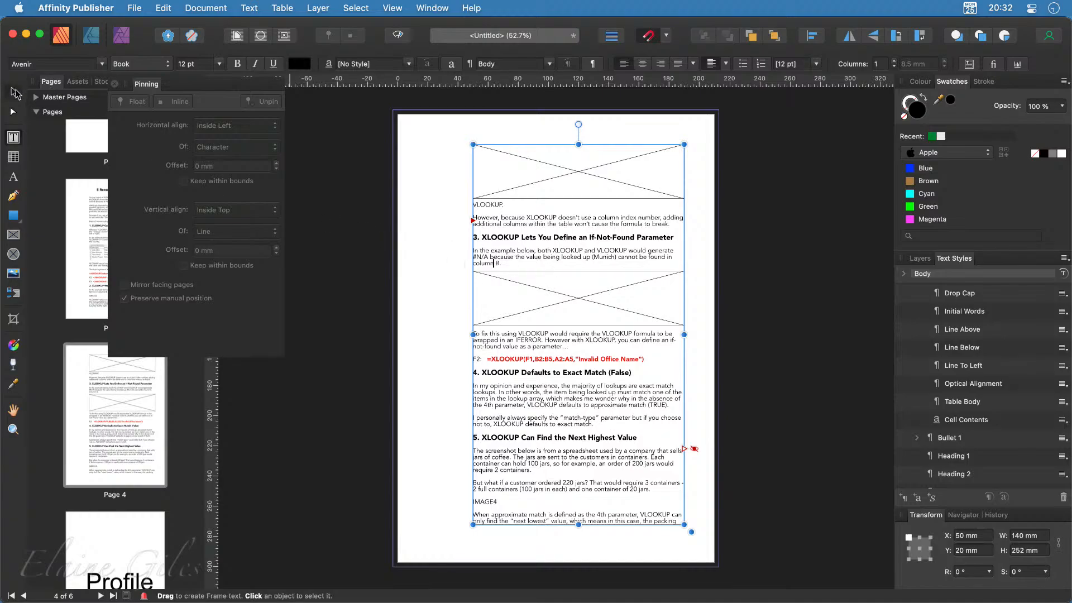
click(540, 289)
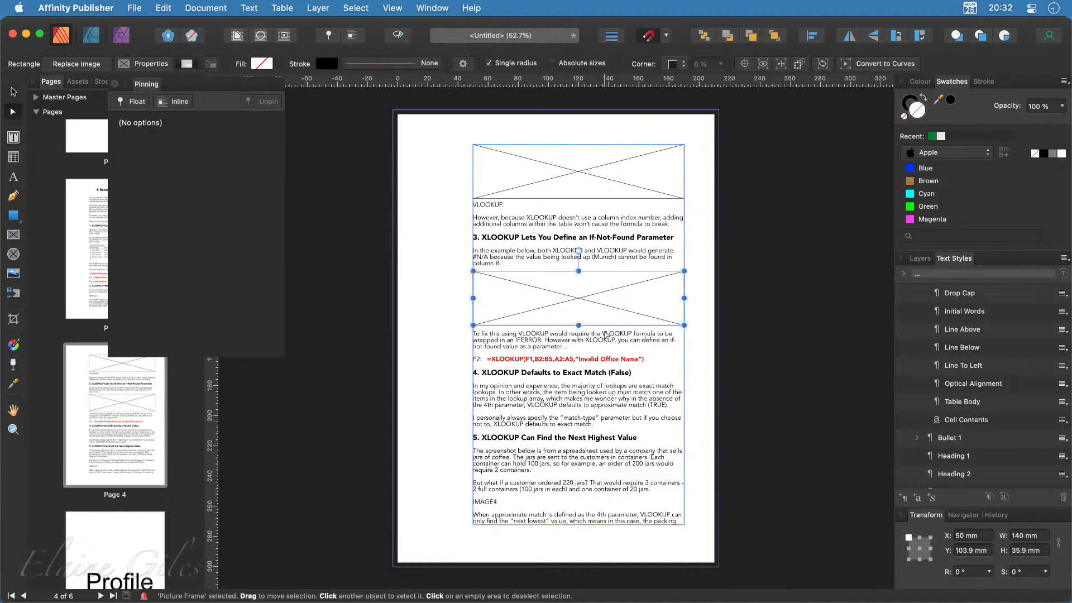
key(super+c)
key(super+v)
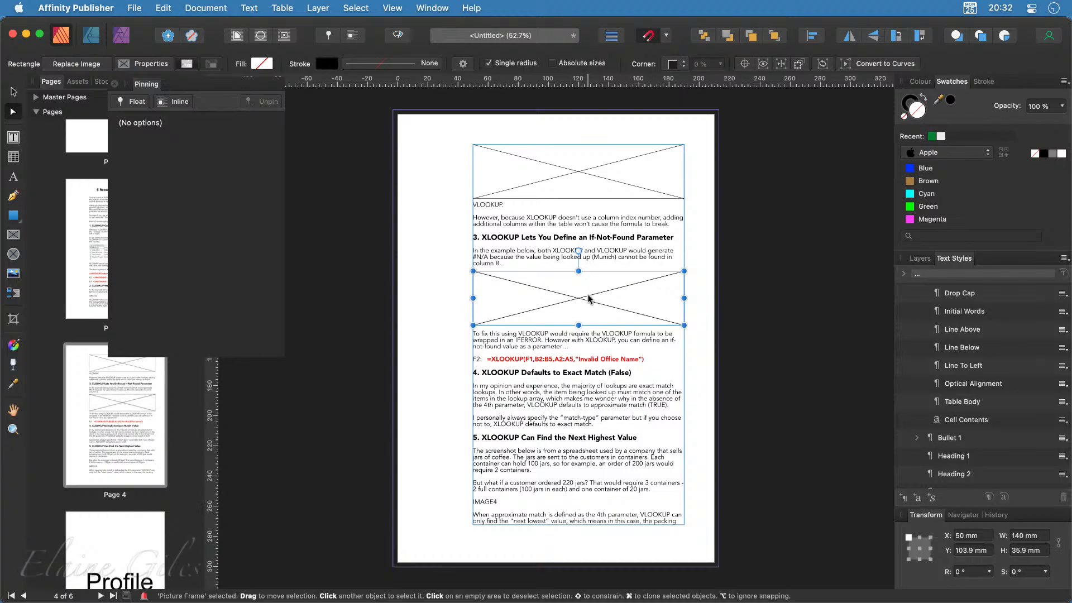
drag(589, 300, 585, 526)
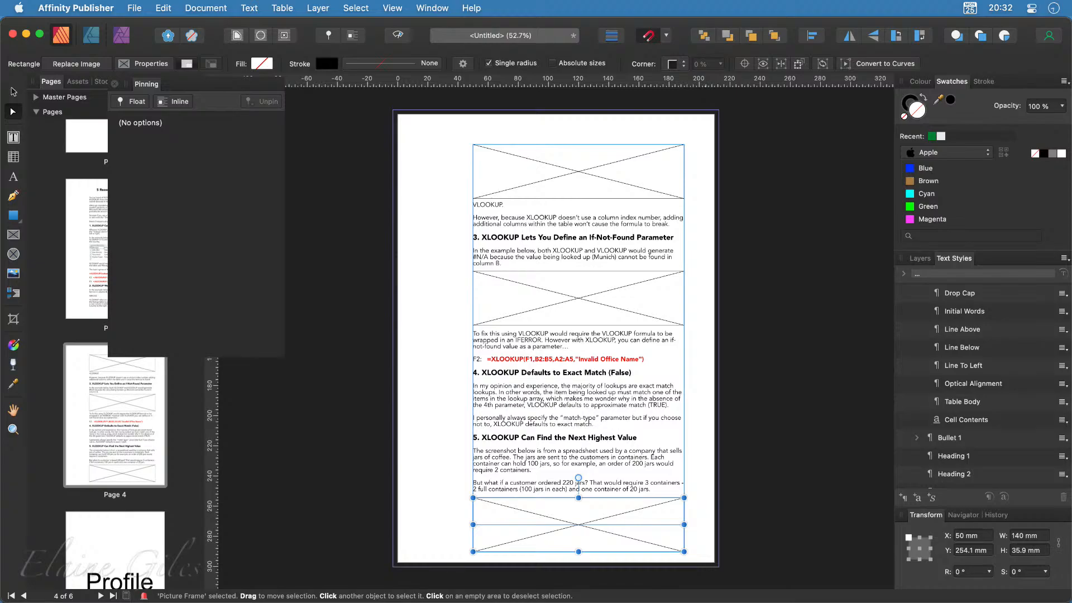
key(Escape)
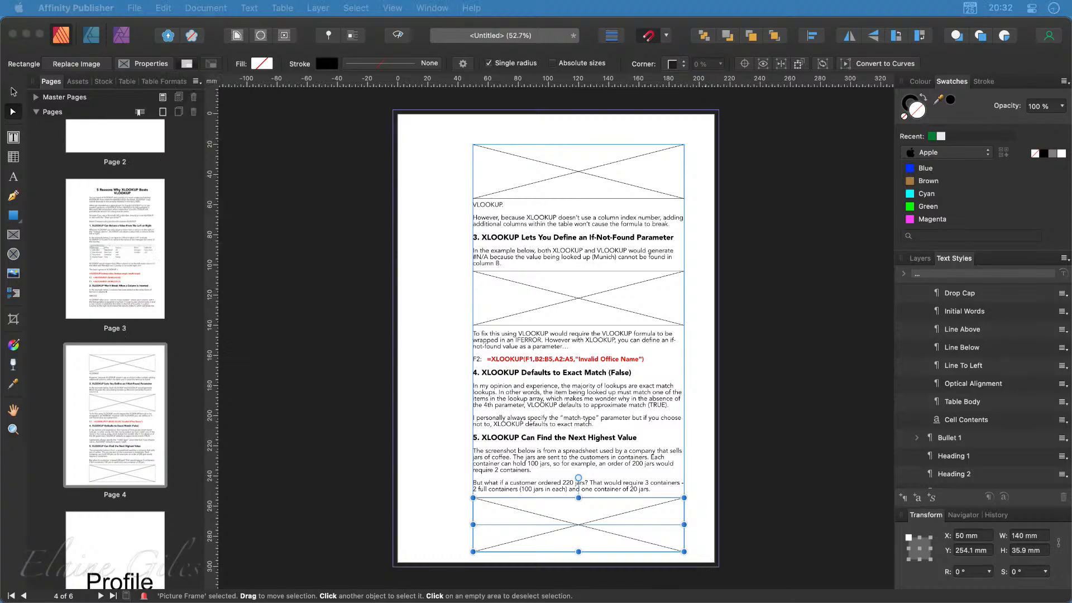
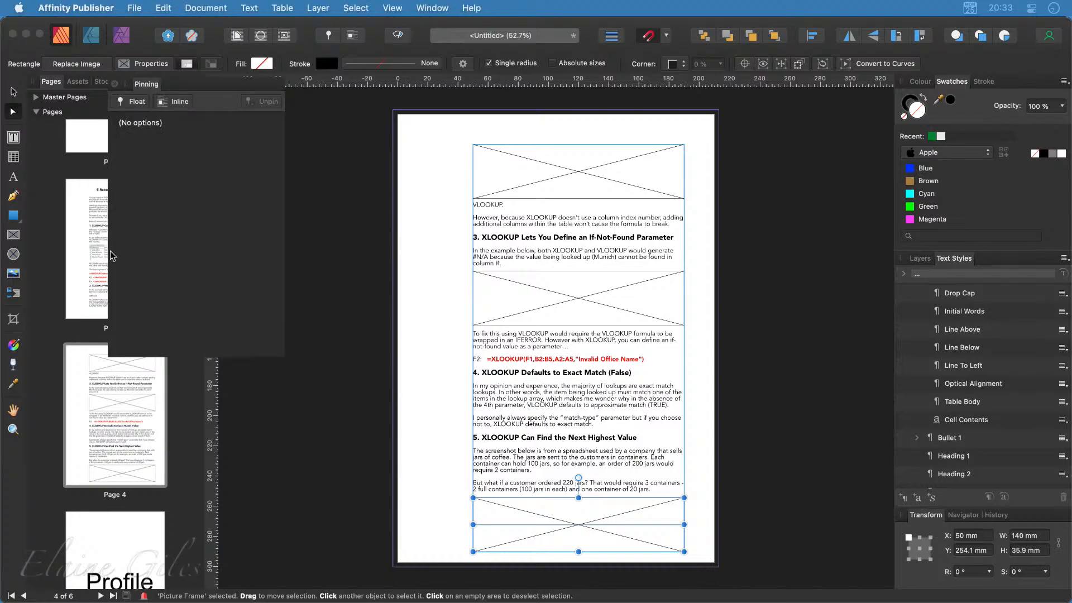
Insert a long run of empty paragraphs after "left or right." on page 3 to push the pinned picture frame onto page 4
click(112, 256)
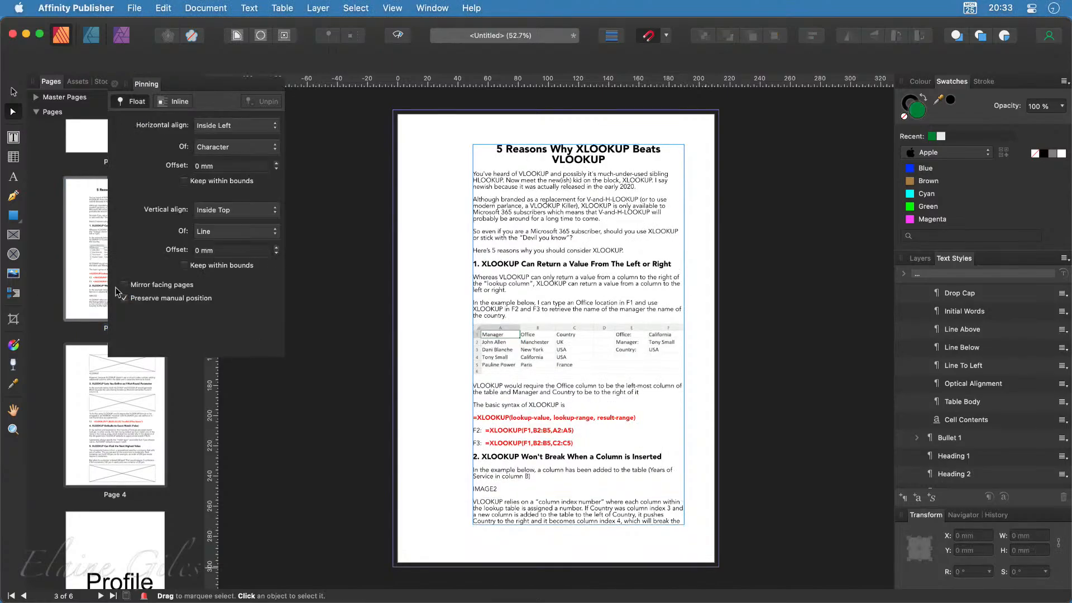
double_click(518, 291)
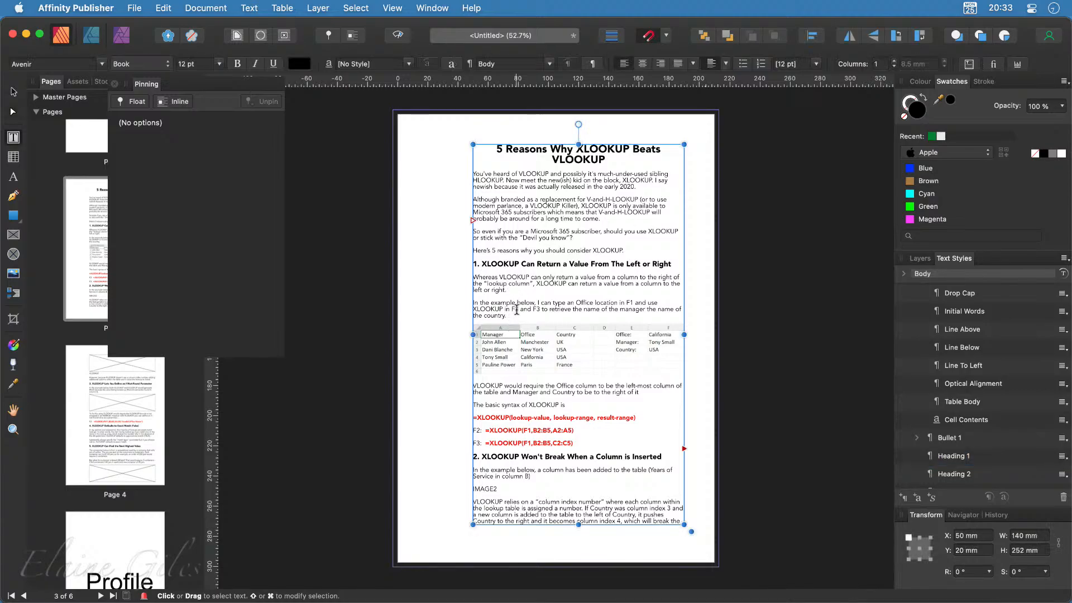
key(Return)
key(Return)
key(Return)
key(Return)
key(Return)
key(Return)
key(Return)
key(Return)
key(Return)
key(Return)
key(Return)
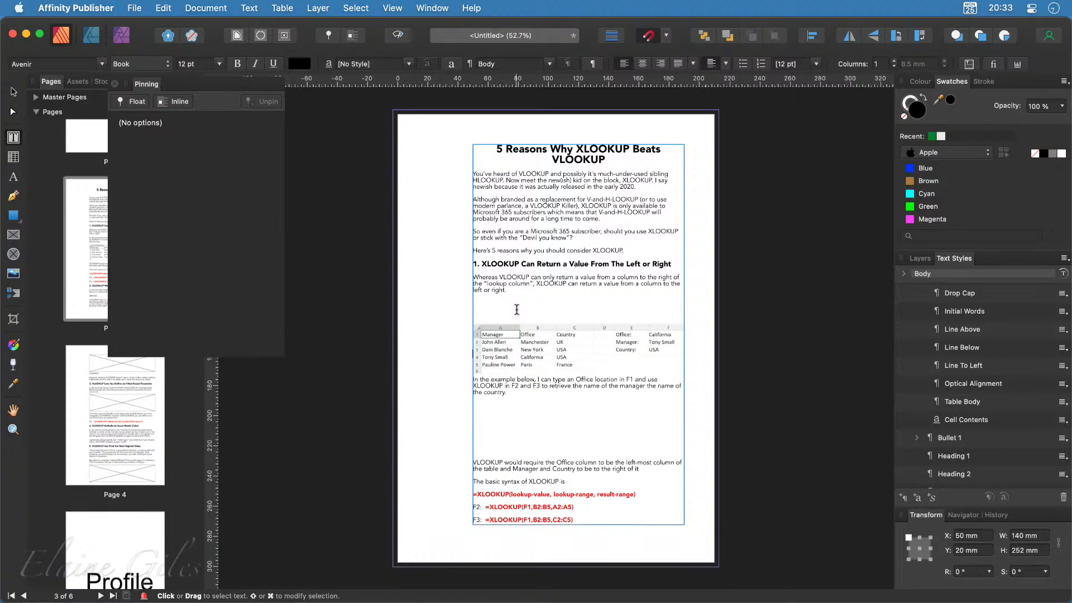
key(Return)
key(Return)
key(Return)
key(Return)
key(Return)
key(Return)
key(Return)
key(Return)
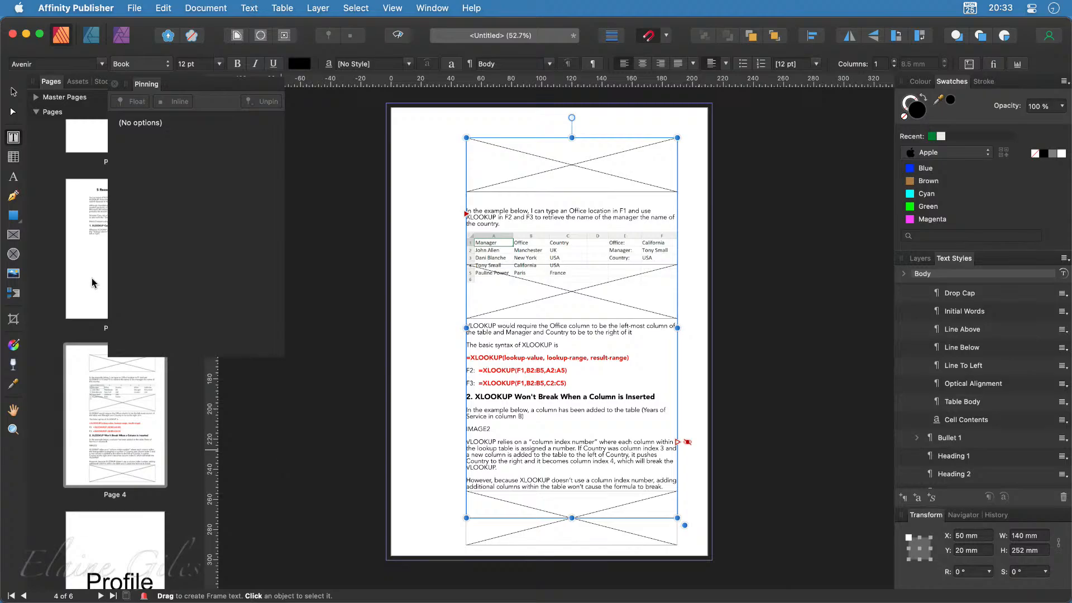
Delete most of the empty test paragraphs on page 3, back up to the end of "left or right."
click(77, 280)
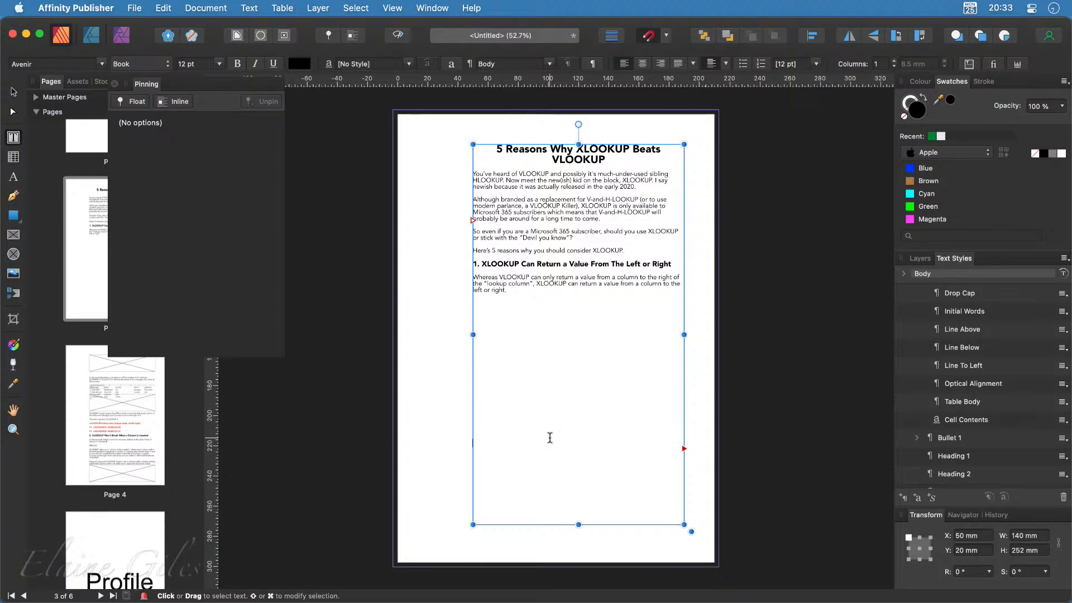
key(BackSpace)
key(BackSpace)
key(BackSpace)
key(BackSpace)
key(BackSpace)
key(BackSpace)
key(BackSpace)
key(BackSpace)
key(BackSpace)
key(BackSpace)
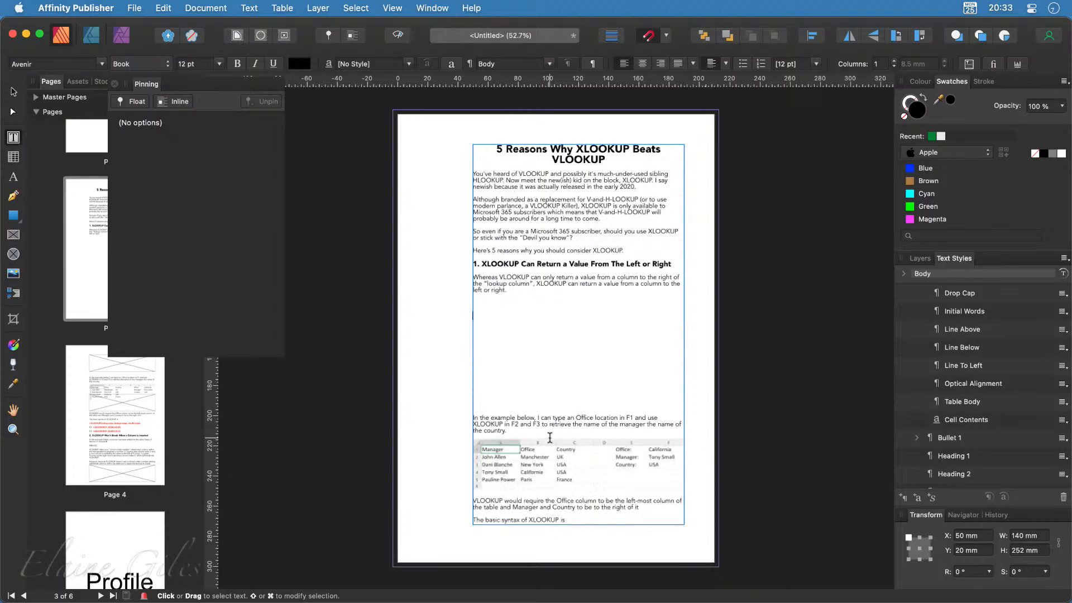
key(BackSpace)
key(BackSpace)
key(BackSpace)
key(BackSpace)
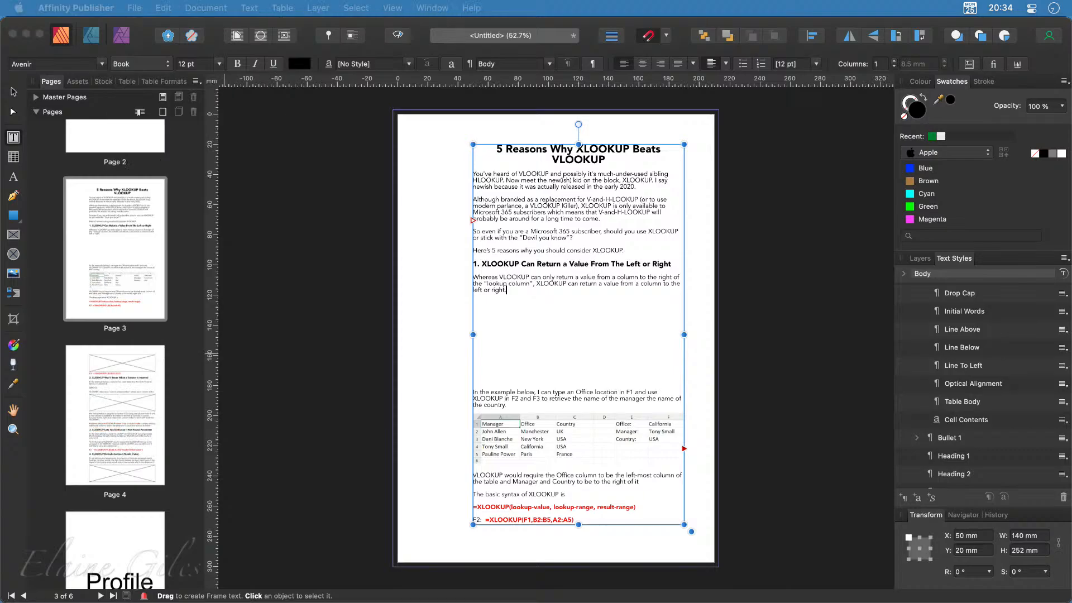
Try to delete the leftover empty paragraphs above "In the example below" on page 3 by deleting forwards
click(596, 417)
click(561, 341)
key(Delete)
key(Delete)
key(Delete)
key(Delete)
key(Delete)
key(Delete)
key(Delete)
key(Delete)
key(Delete)
key(Delete)
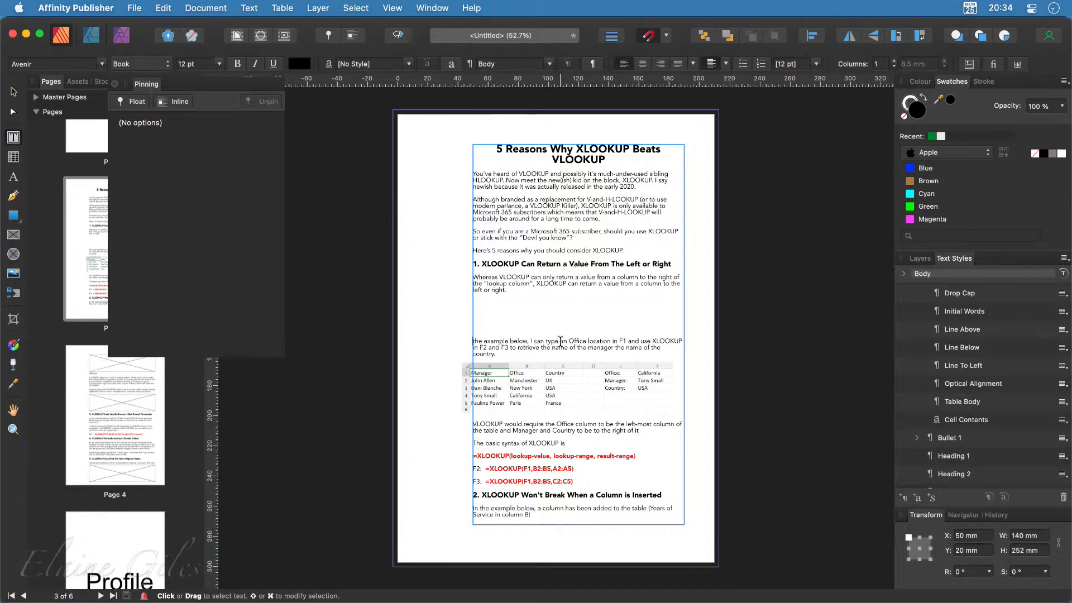
Undo the forward deletions made above and into the "In the example below" paragraph
key(super+z)
key(super+z)
key(super+z)
key(super+z)
key(super+z)
key(super+z)
key(super+z)
key(super+z)
key(super+z)
key(super+z)
Delete the remaining empty paragraphs so that "In the example below" directly follows the "left or right." paragraph on page 3
click(528, 366)
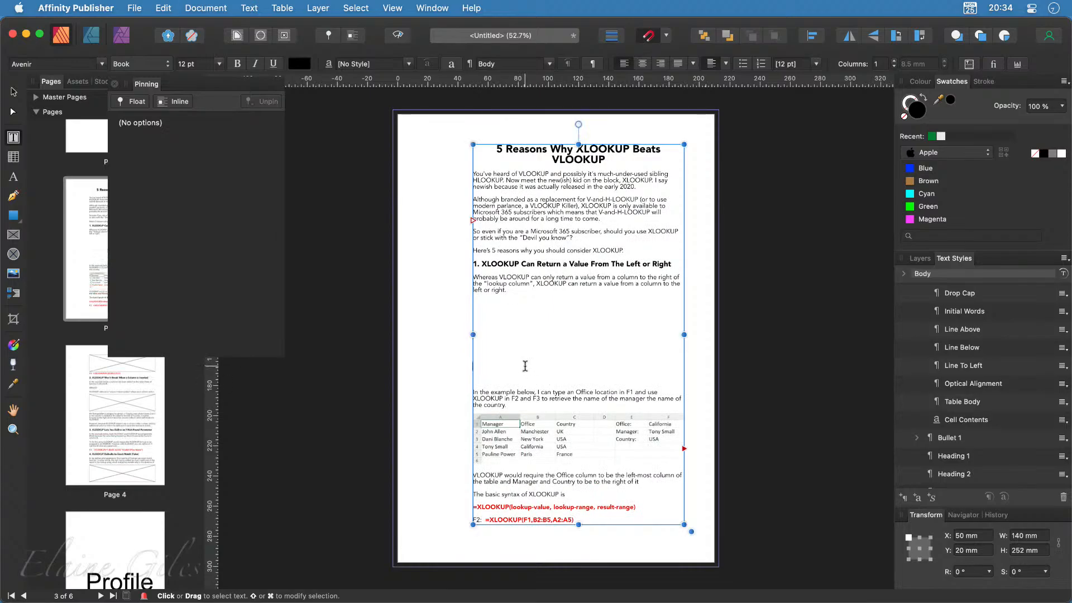
key(BackSpace)
key(BackSpace)
key(BackSpace)
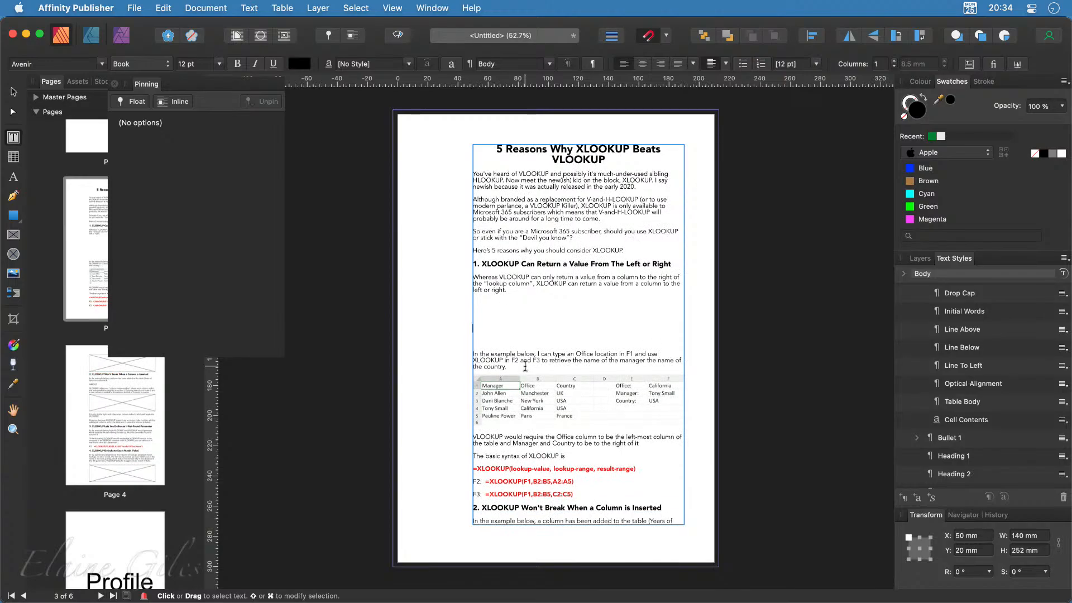
key(BackSpace)
key(BackSpace)
key(BackSpace)
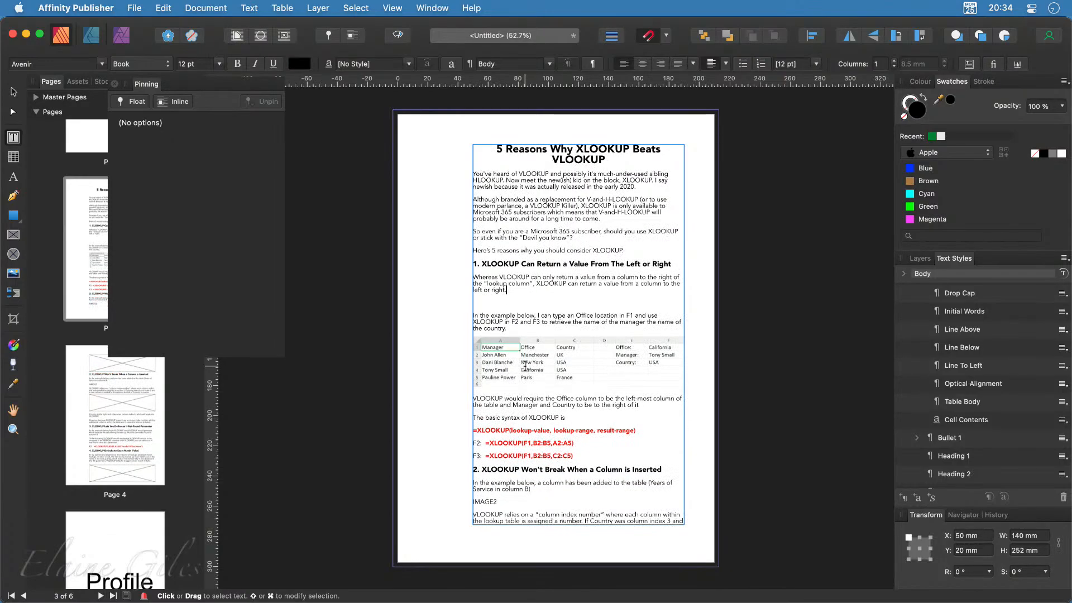
key(Right)
key(BackSpace)
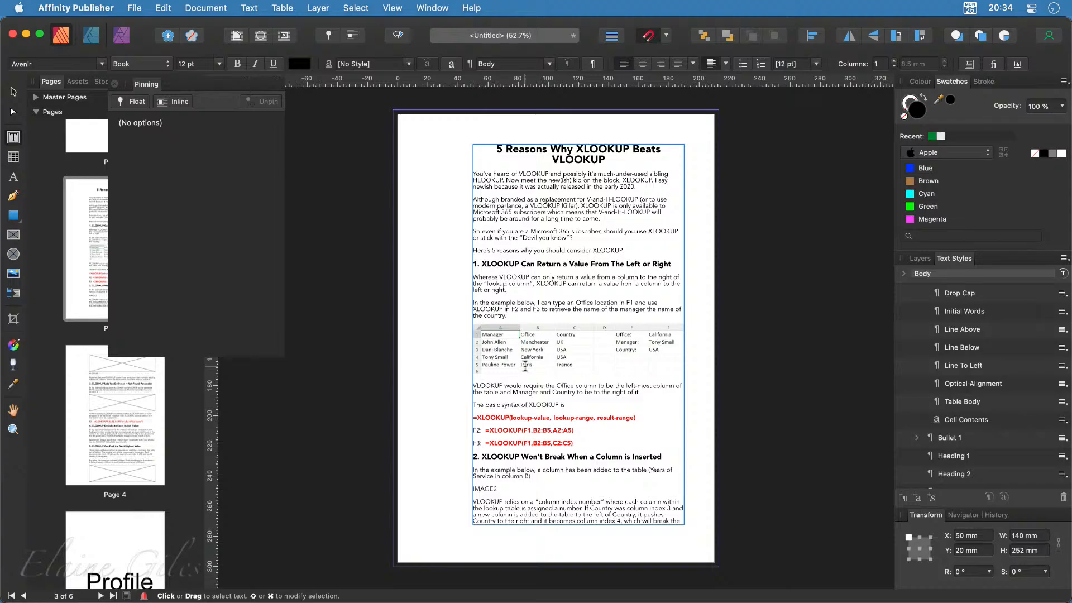
key(Escape)
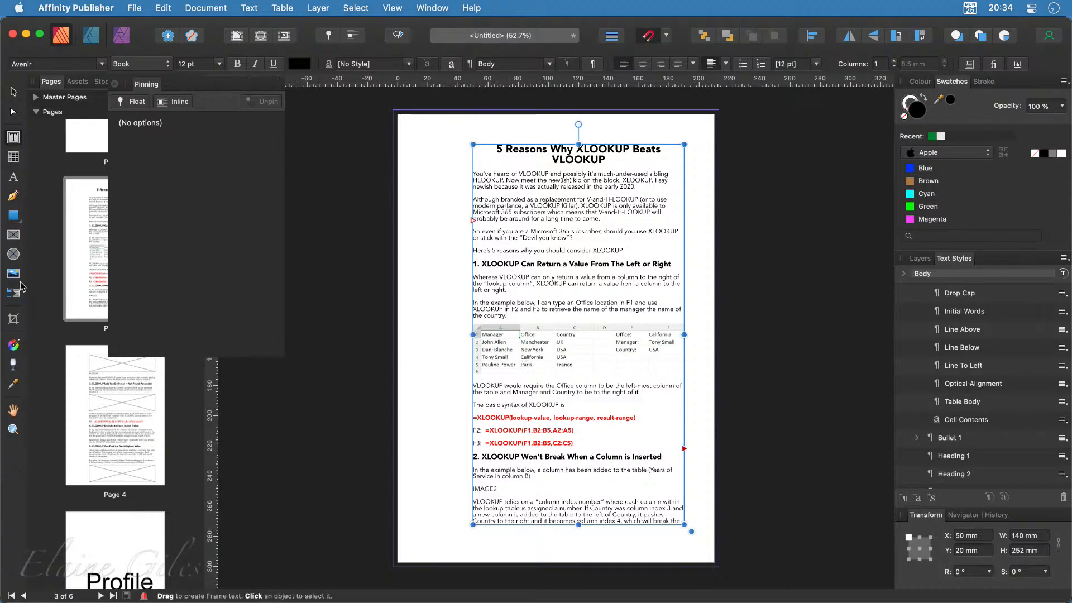
Pin page 4's second picture frame, below "column B.", to the text as a floating object
click(144, 425)
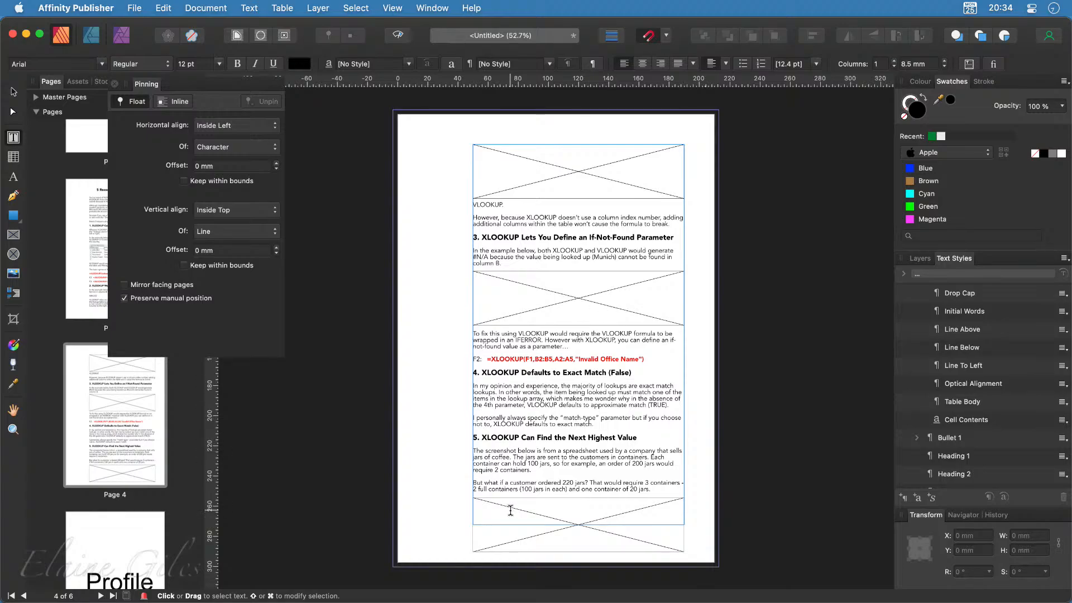
click(13, 92)
click(554, 315)
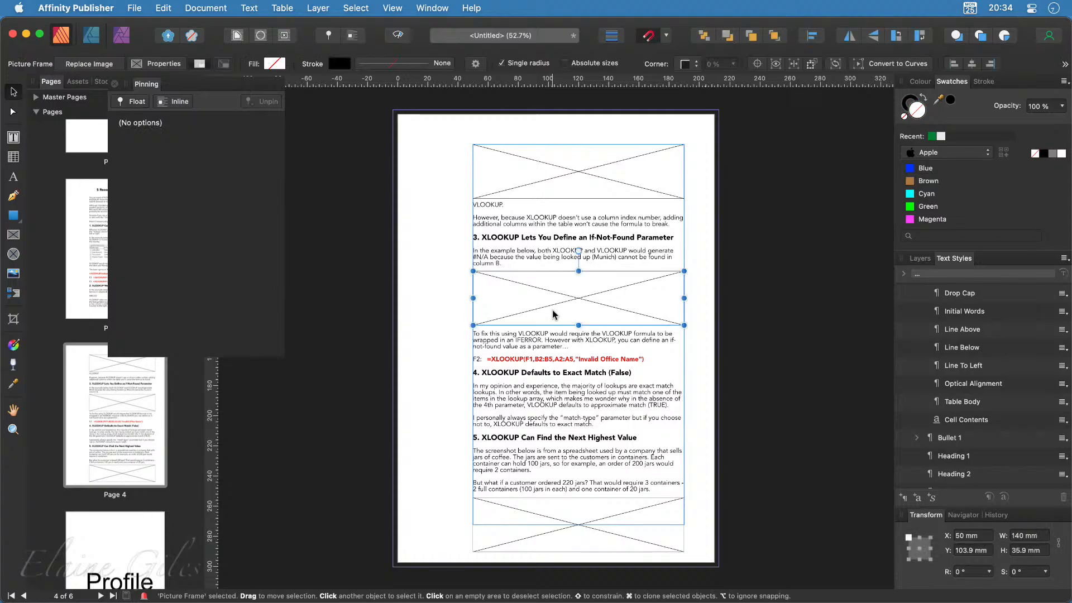
click(139, 105)
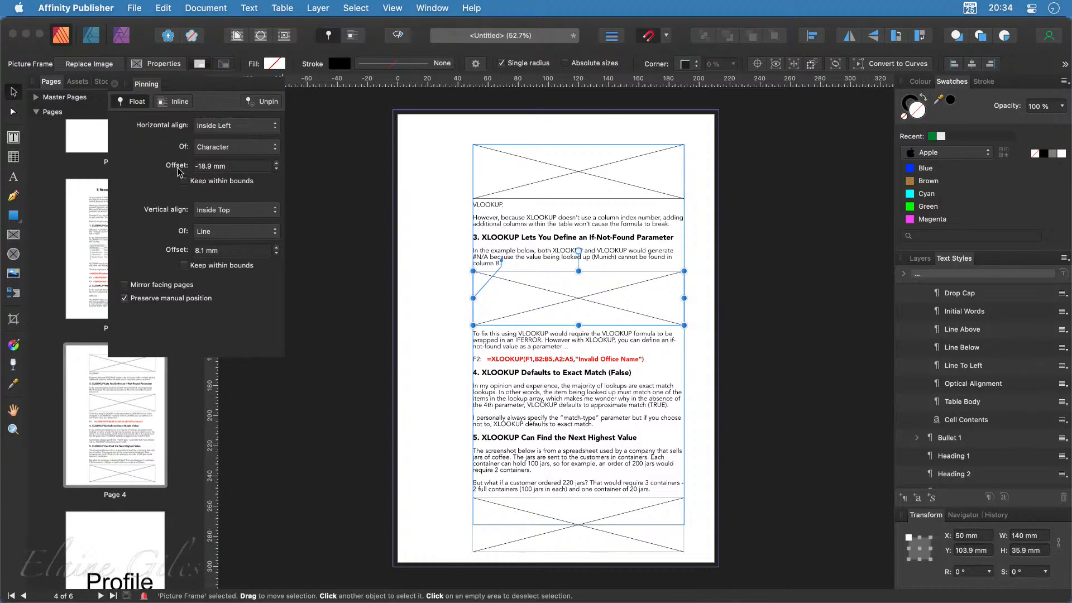
Move page 4's third picture frame sideways to about X 93 mm, clear of the IMAGE4 placeholder
click(561, 519)
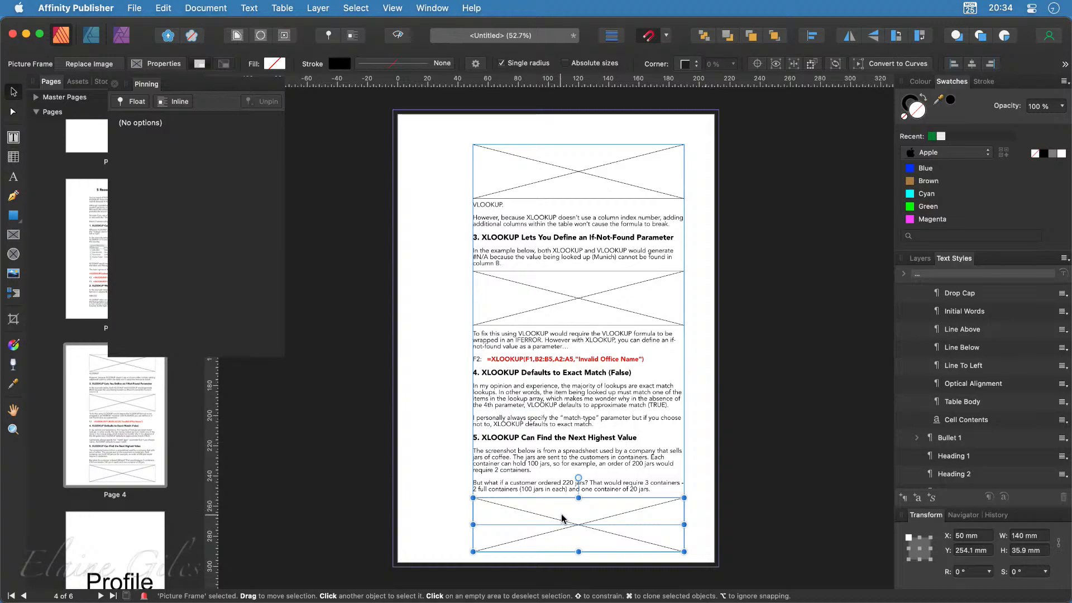
drag(561, 519, 686, 519)
click(74, 264)
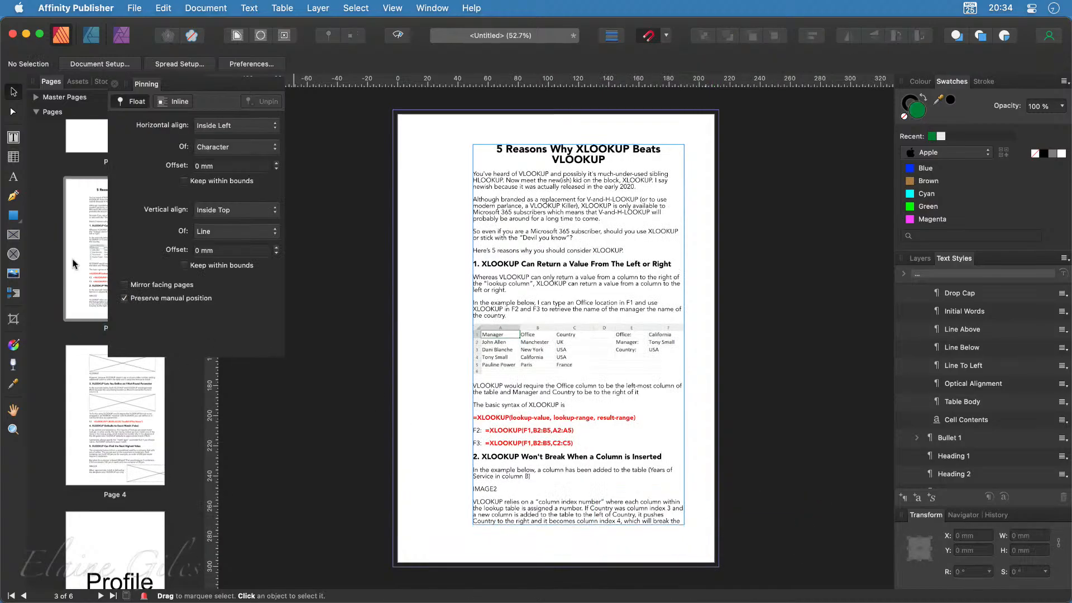
click(89, 374)
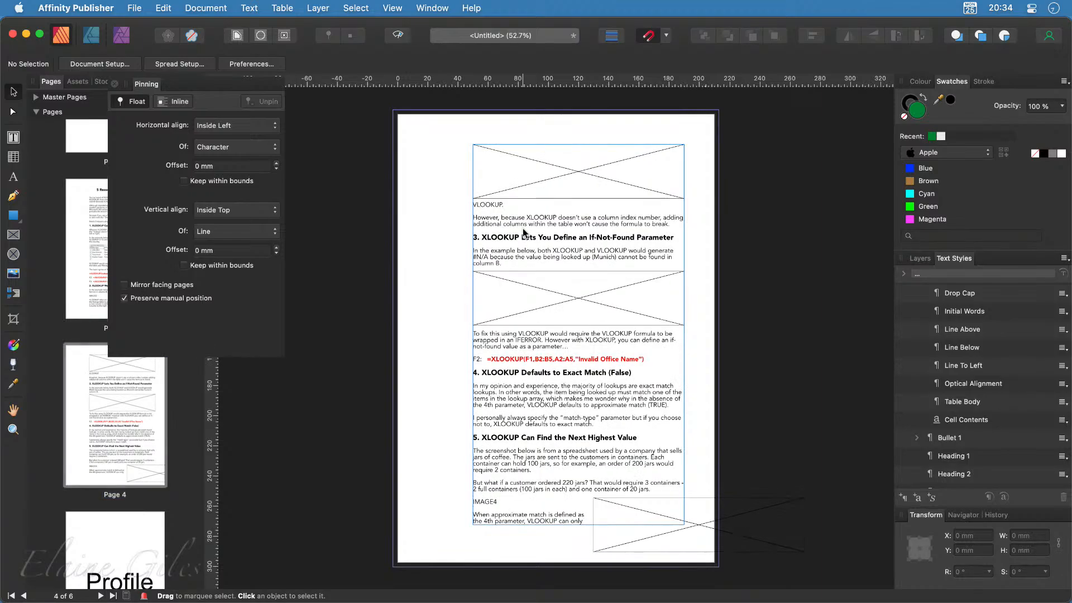
click(554, 182)
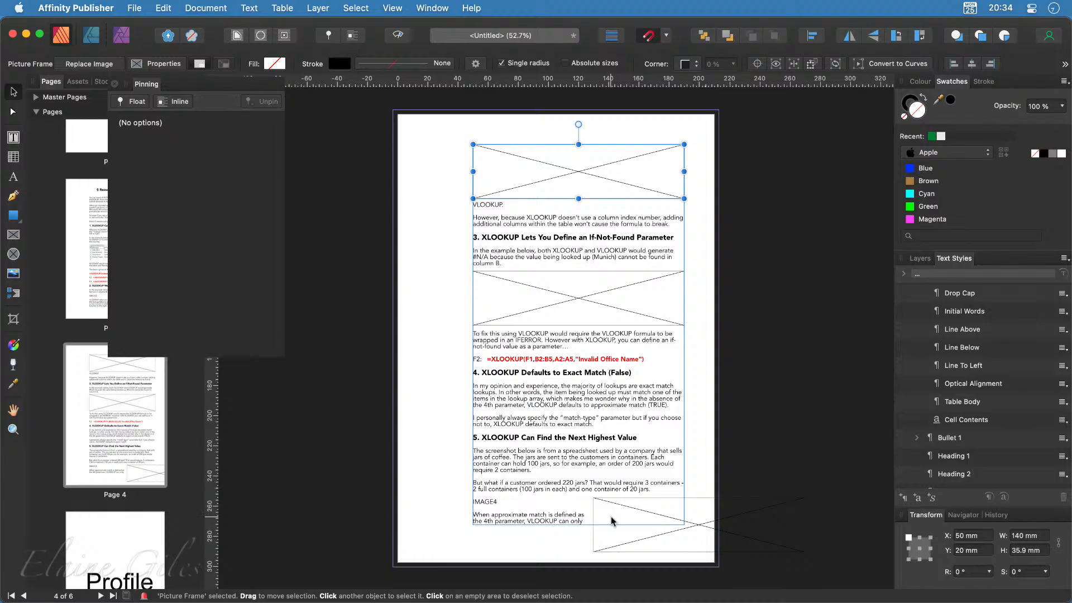
drag(656, 519, 600, 519)
Delete the IMAGE4 placeholder line under heading 5 on page 4
double_click(490, 503)
double_click(490, 503)
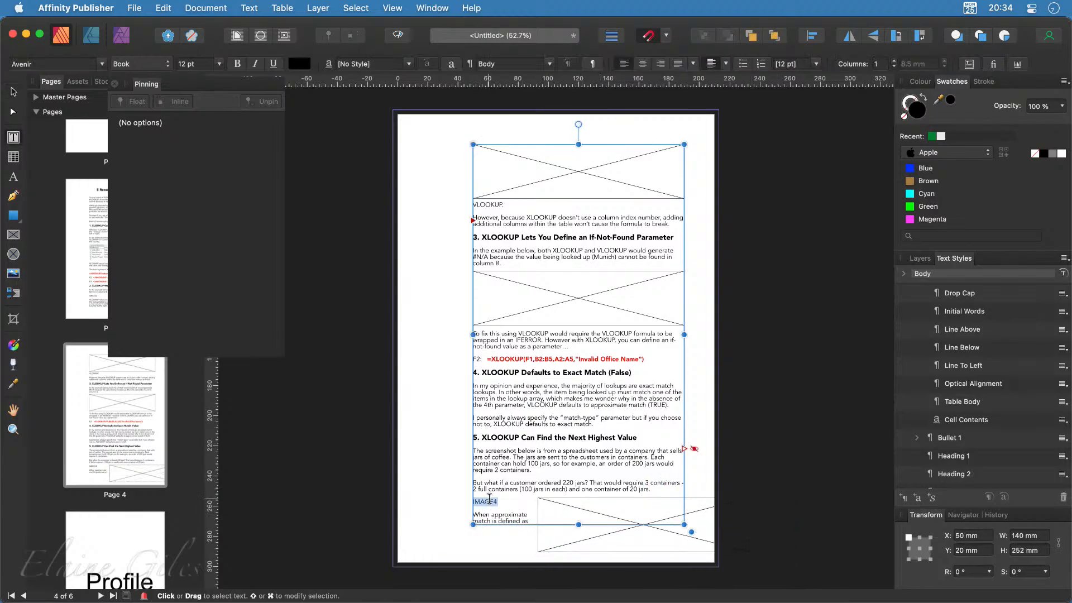
key(BackSpace)
key(BackSpace)
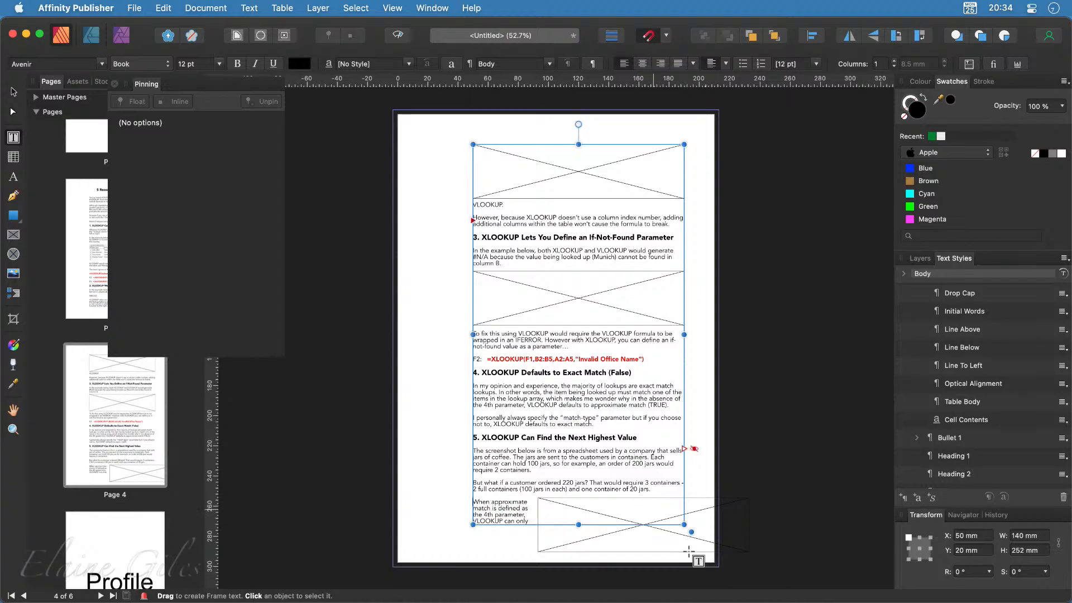
Move page 4's third picture frame to X 50 mm, Y about 241 mm, below "require 2 containers.", and apply floating pinning to it
key(v)
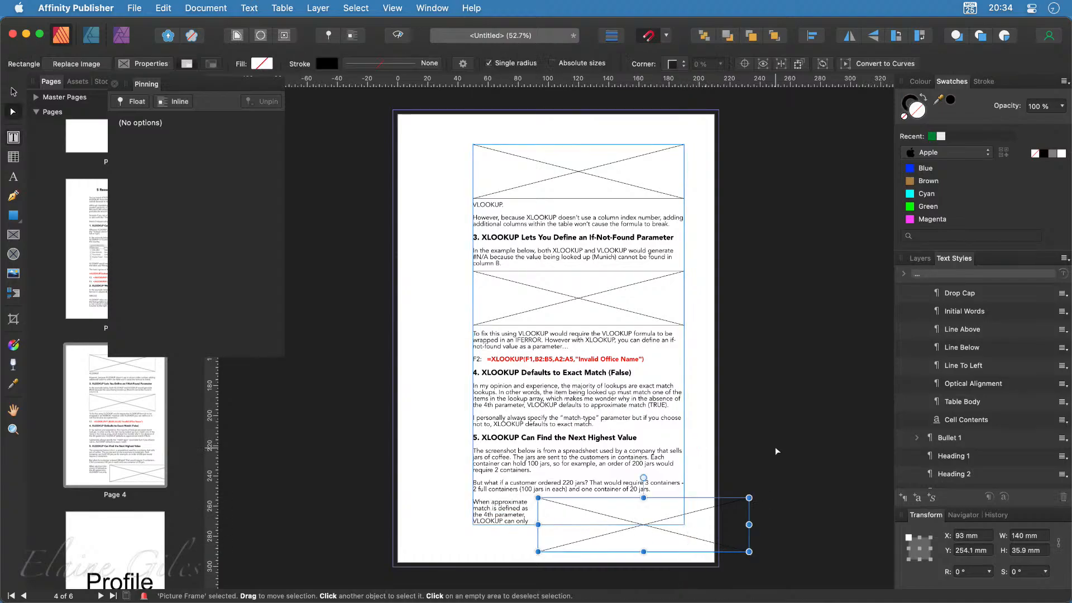
click(775, 446)
click(641, 533)
drag(641, 530, 576, 512)
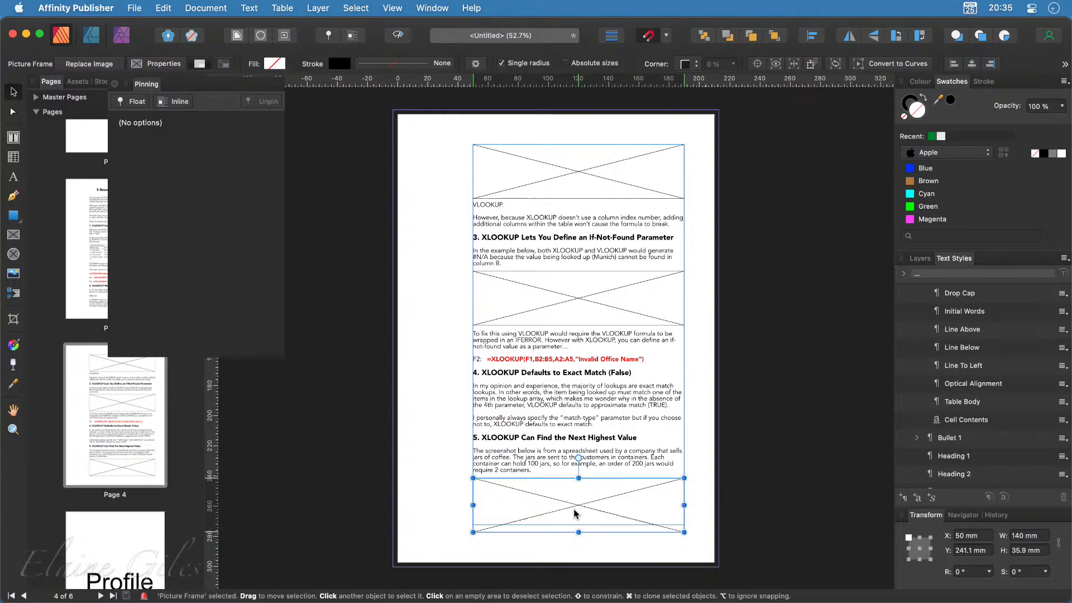
click(138, 101)
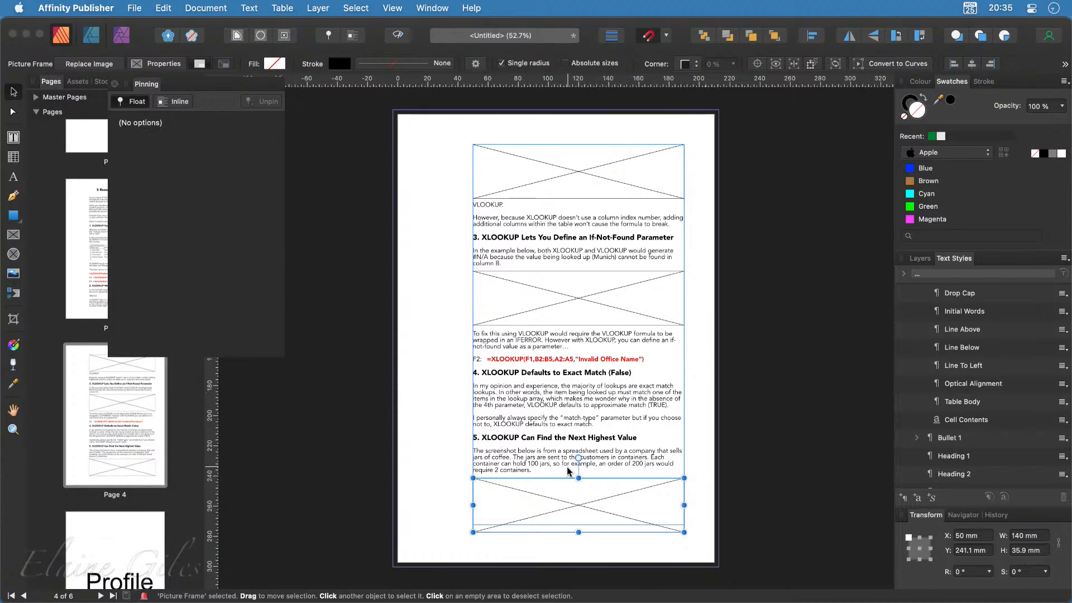
Pin page 4's third picture frame as a floating object and autoflow the overflowing text onto a new page
click(134, 105)
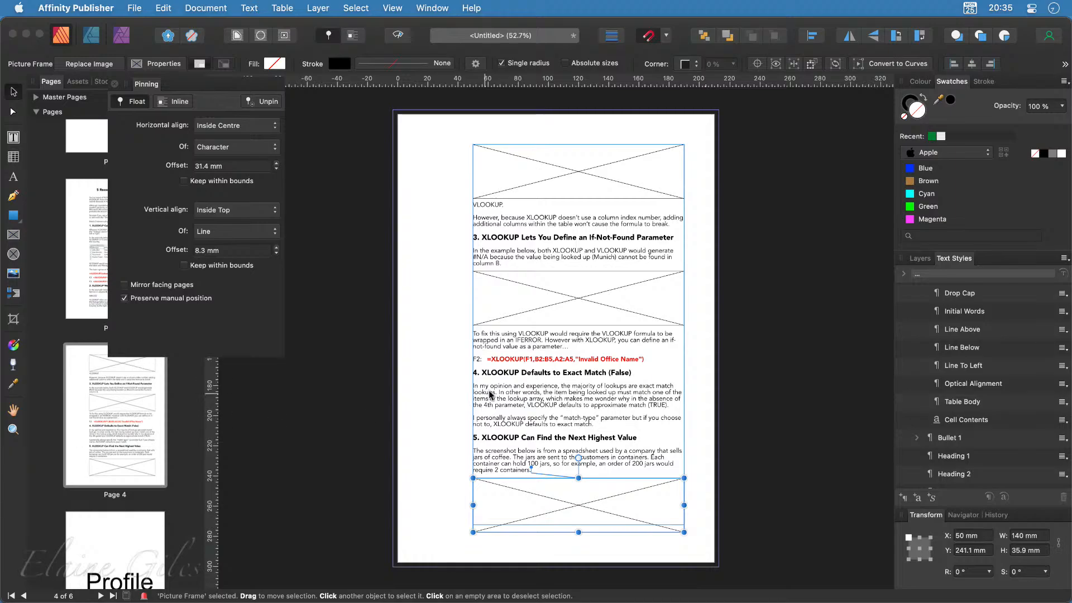
click(547, 370)
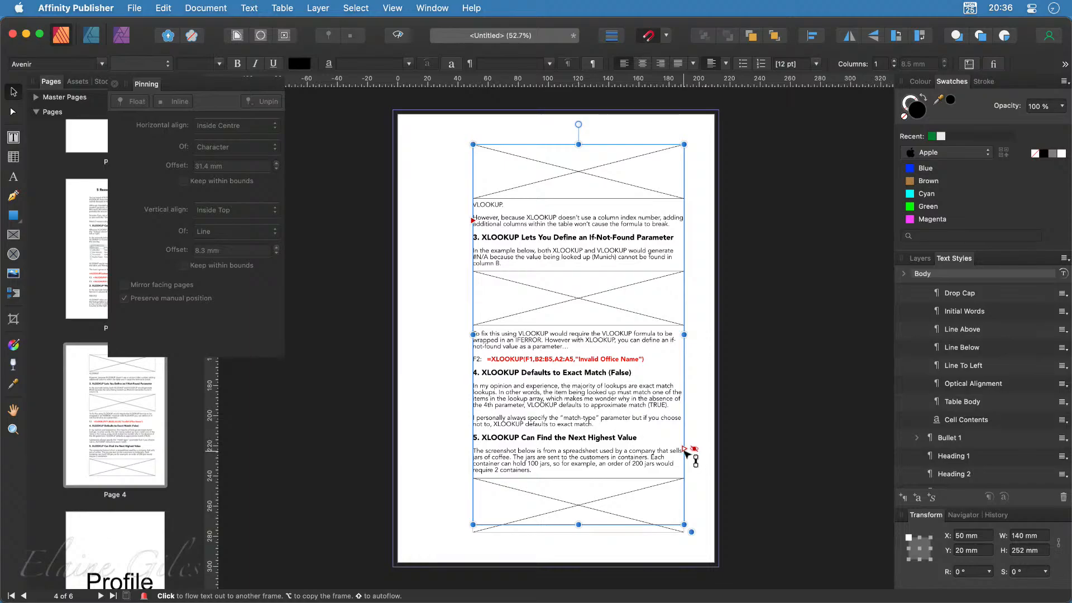
shift+click(685, 449)
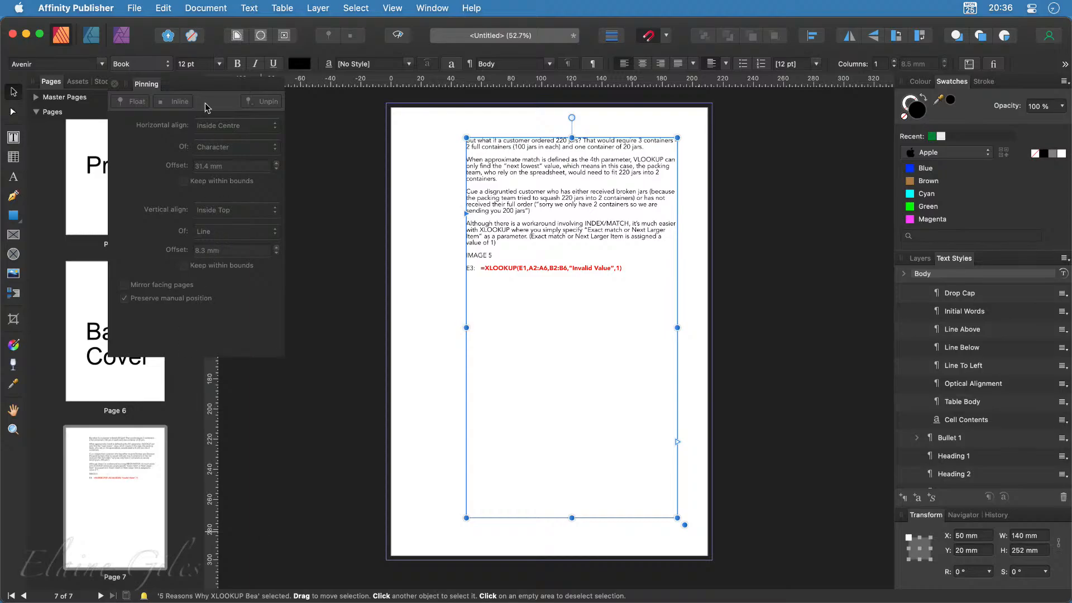
drag(216, 88, 0, 346)
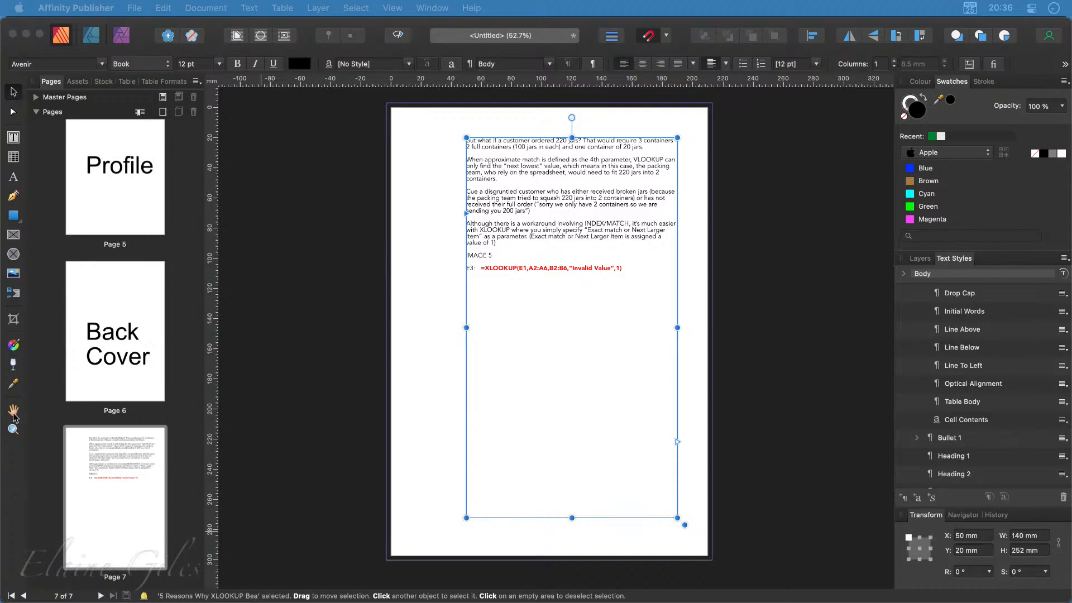
Move the new text page from the document's end to directly after page 4, before the Profile page
click(126, 527)
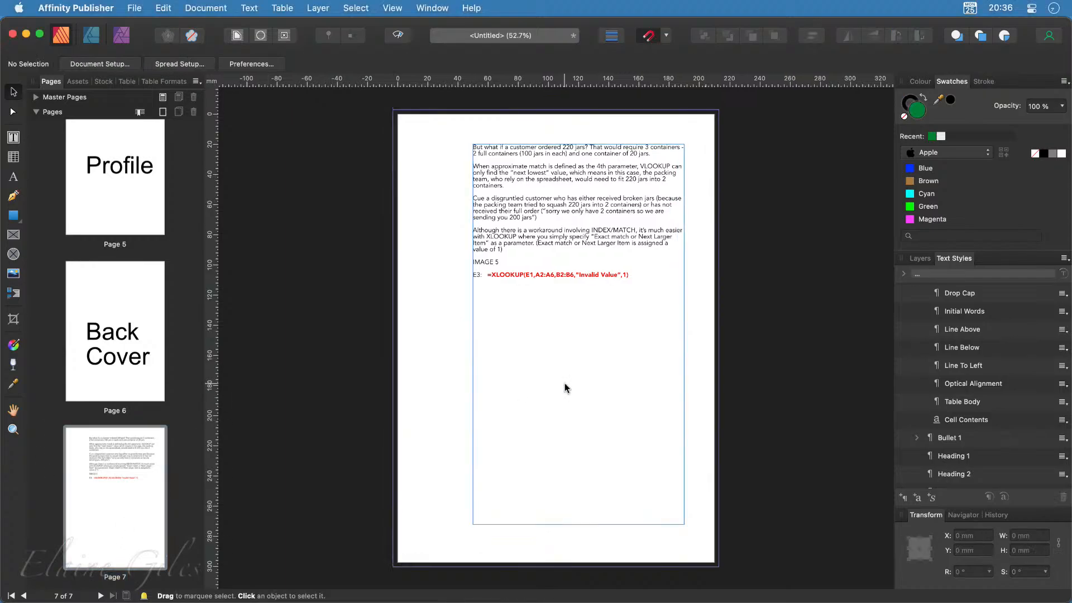
drag(105, 494, 66, 202)
scroll(144, 364, up, 2)
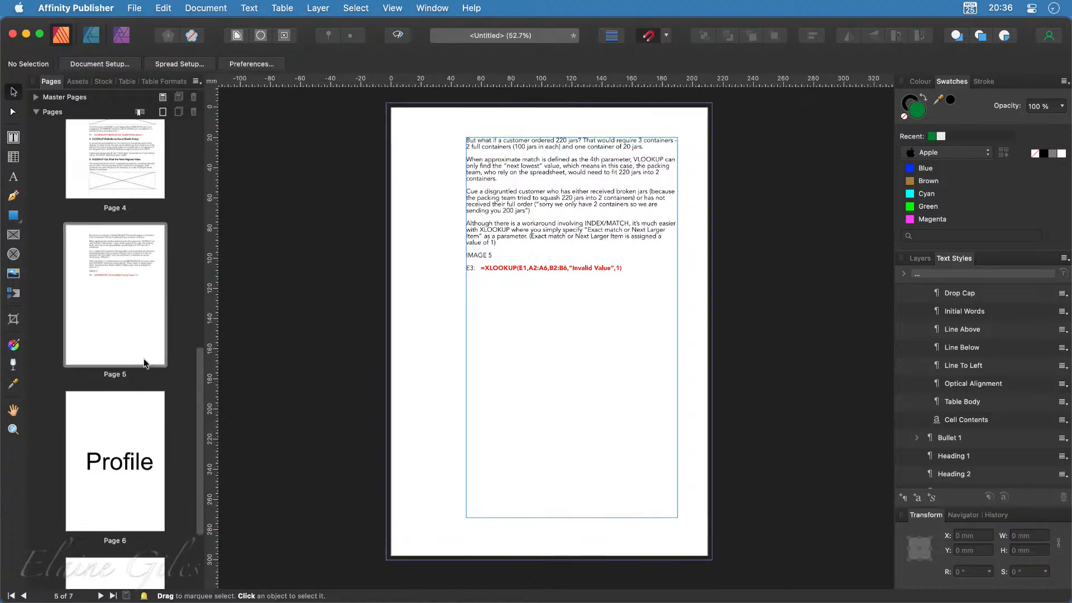
Copy a picture frame from page 4 onto page 5 and position it at X 50 mm, Y 95 mm, above the IMAGE 5 placeholder
scroll(143, 359, up, 3)
click(126, 266)
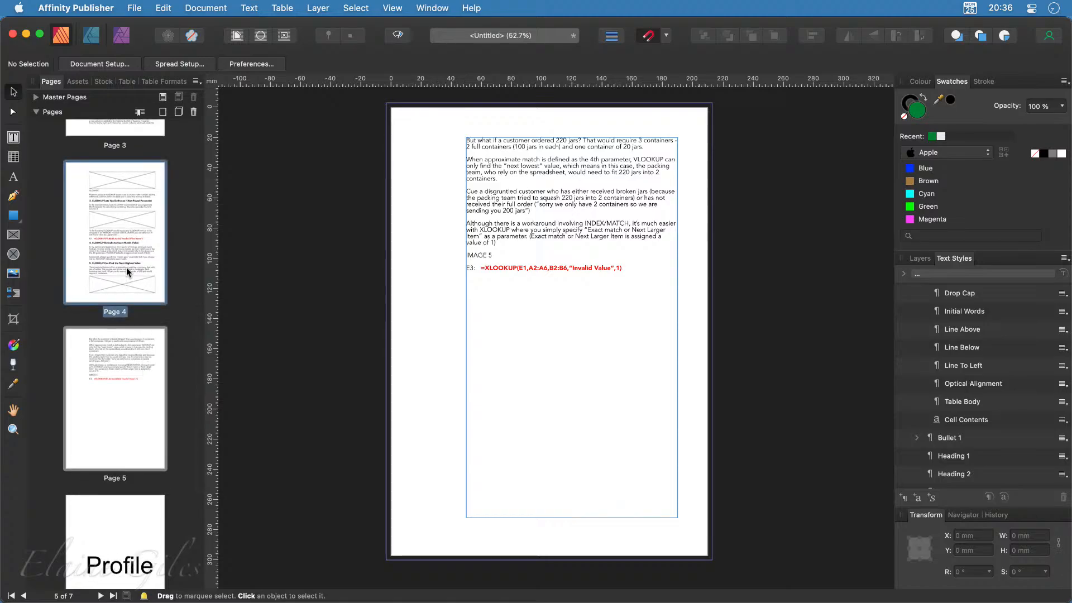
click(593, 515)
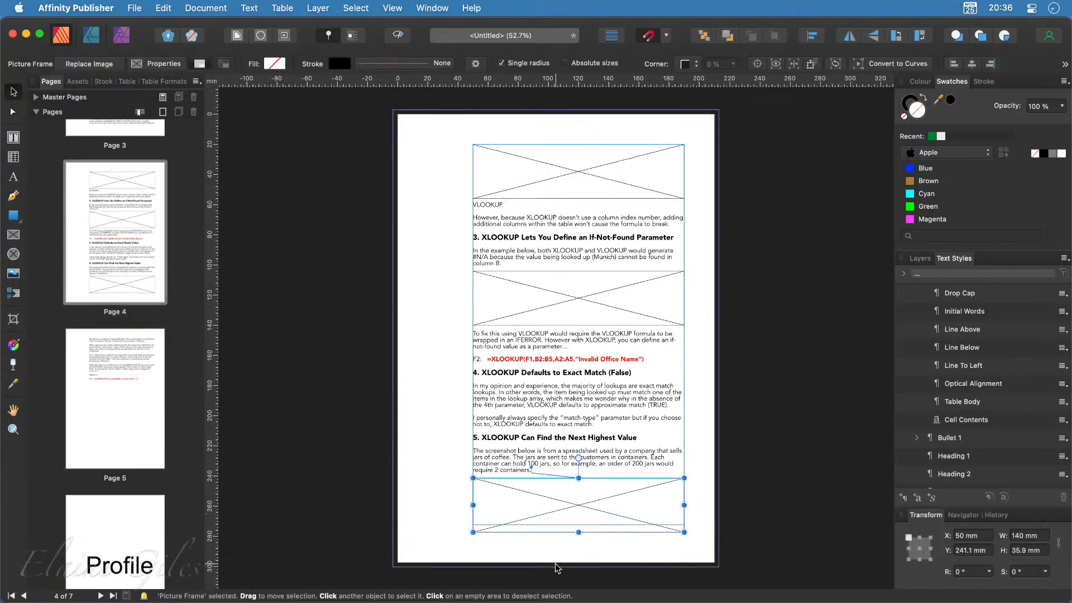
key(Tab)
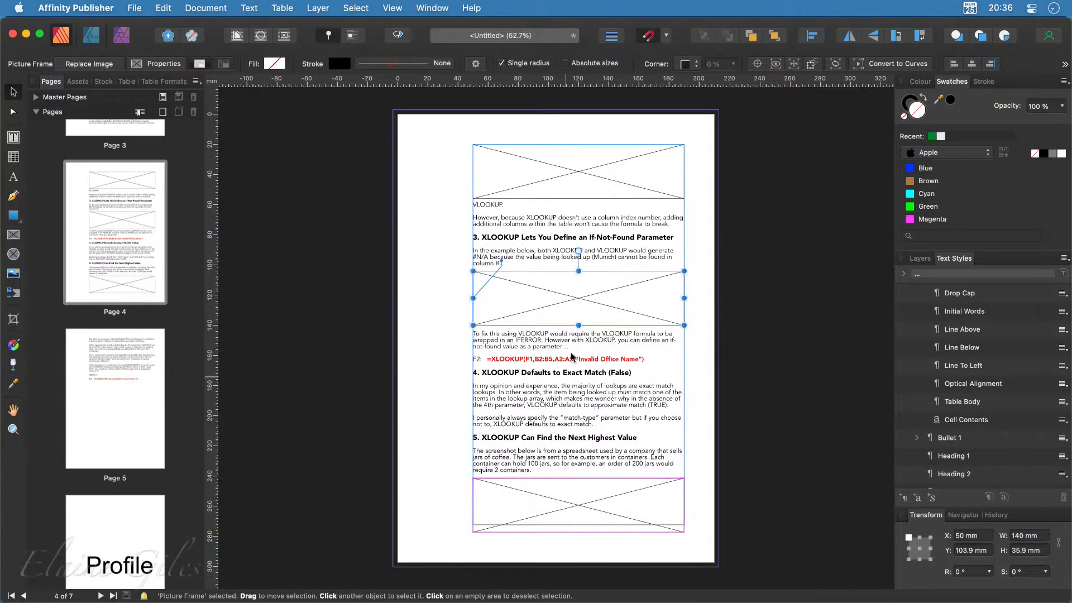
key(Tab)
click(72, 399)
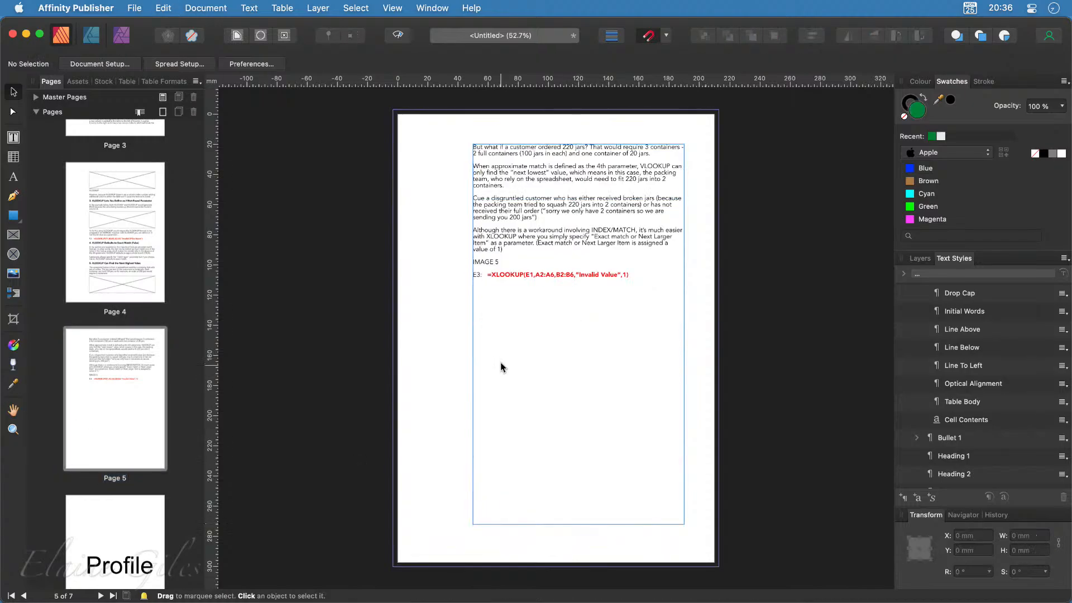
key(super+v)
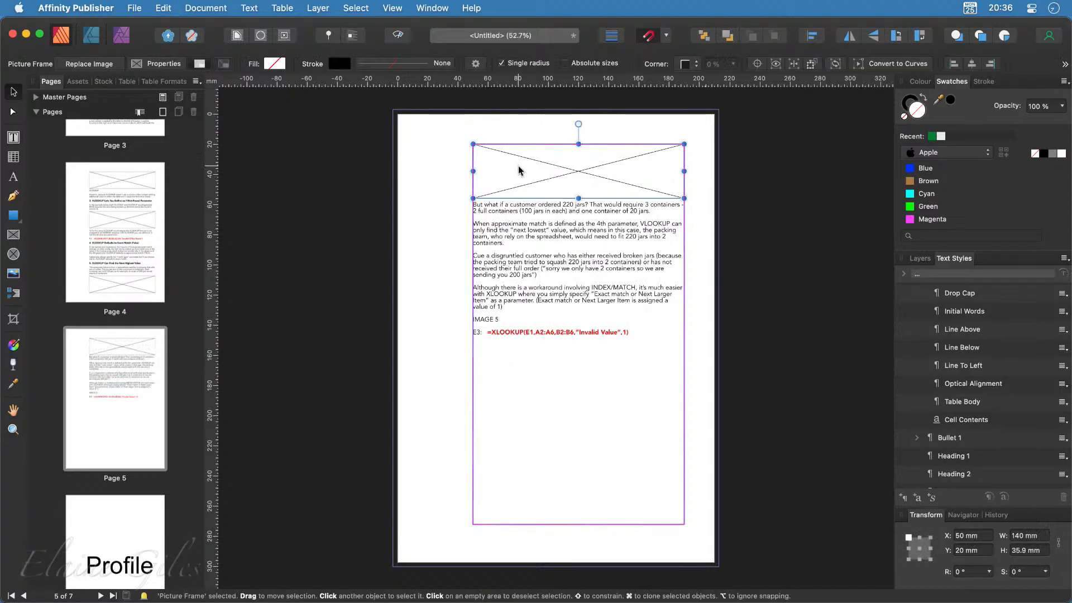
drag(519, 170, 479, 327)
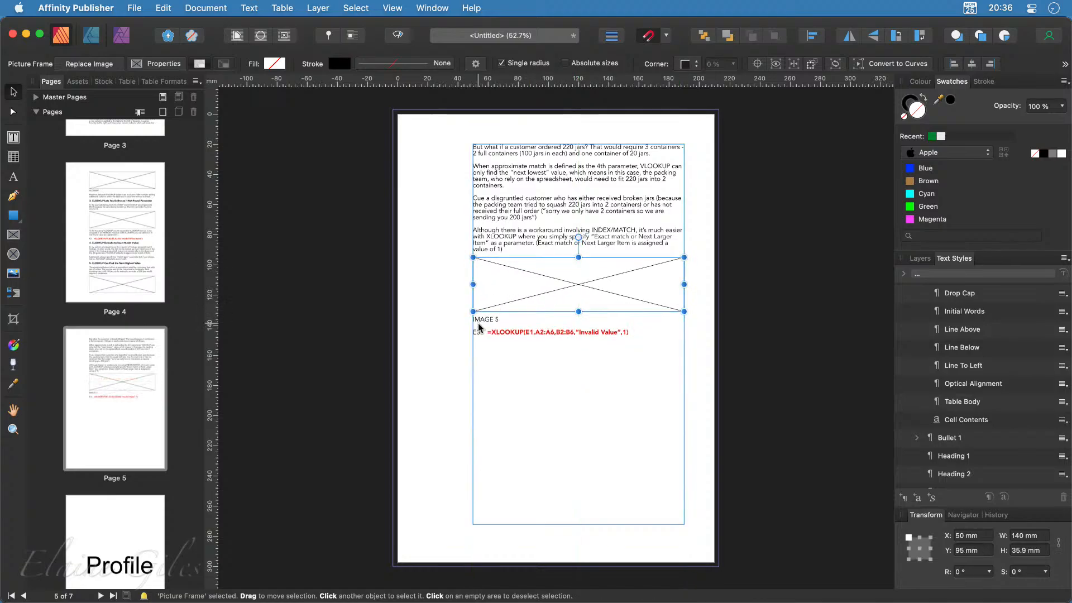
Delete the "IMAGE 5" placeholder line below the picture frame on page 5
triple_click(488, 318)
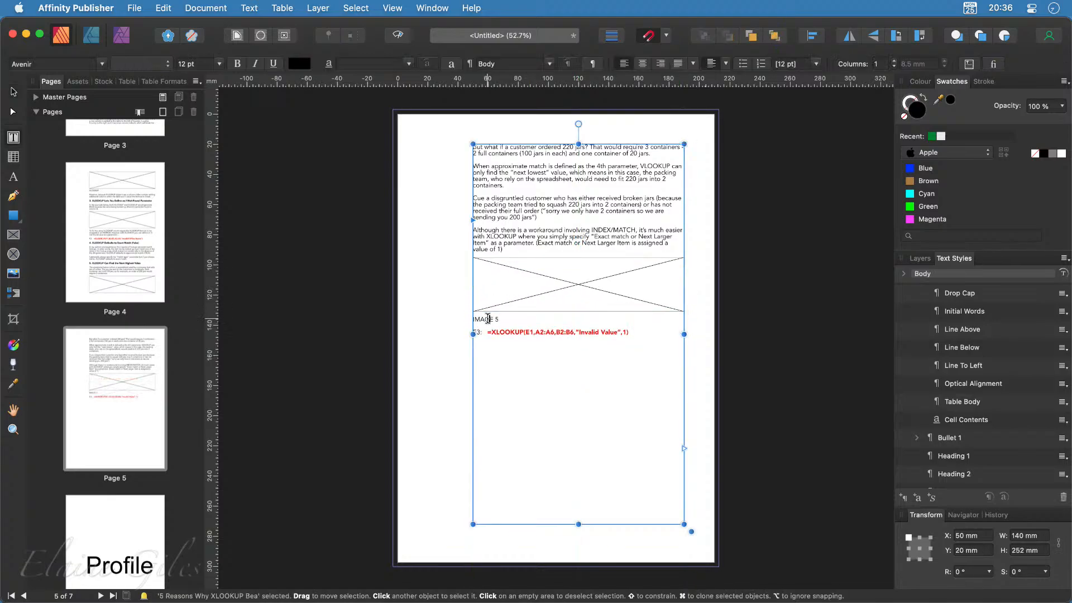
key(BackSpace)
key(BackSpace)
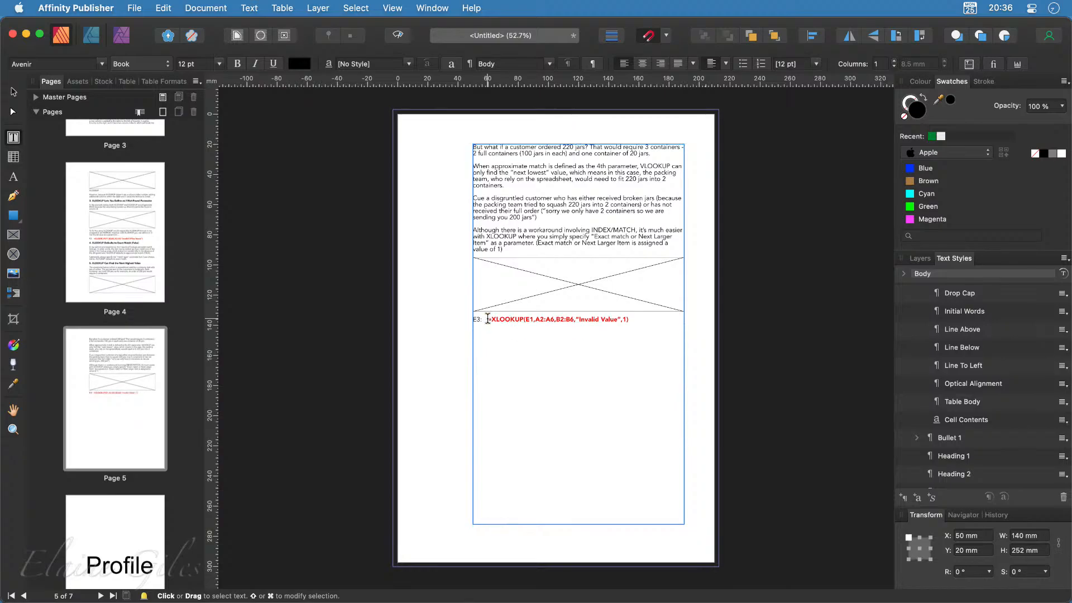
click(299, 263)
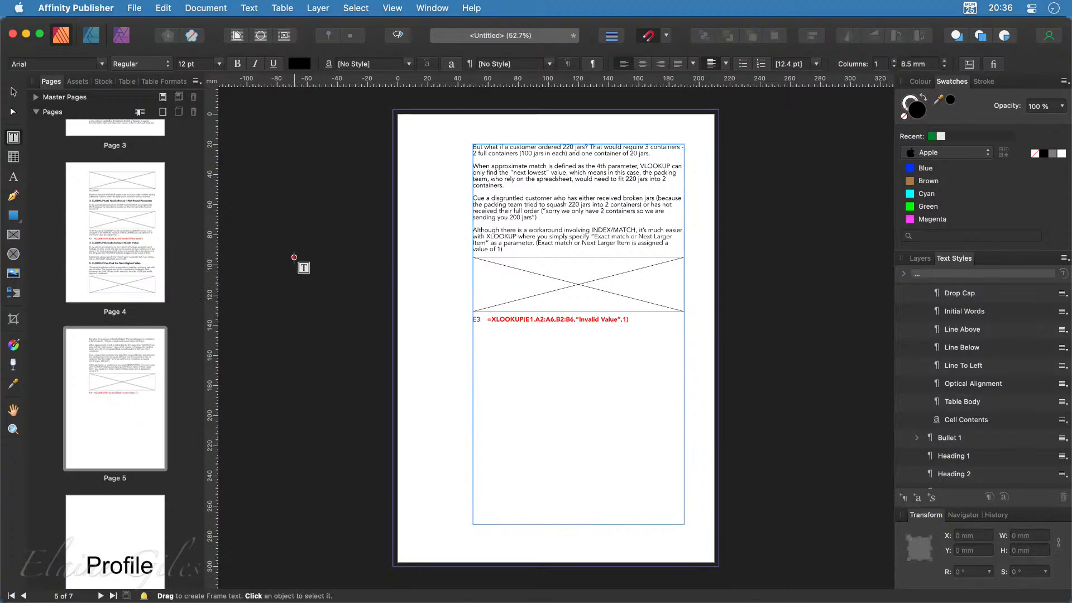
Float-pin the picture frame on page 5 to the text paragraph above it, ending "value of 1)"
key(v)
click(514, 296)
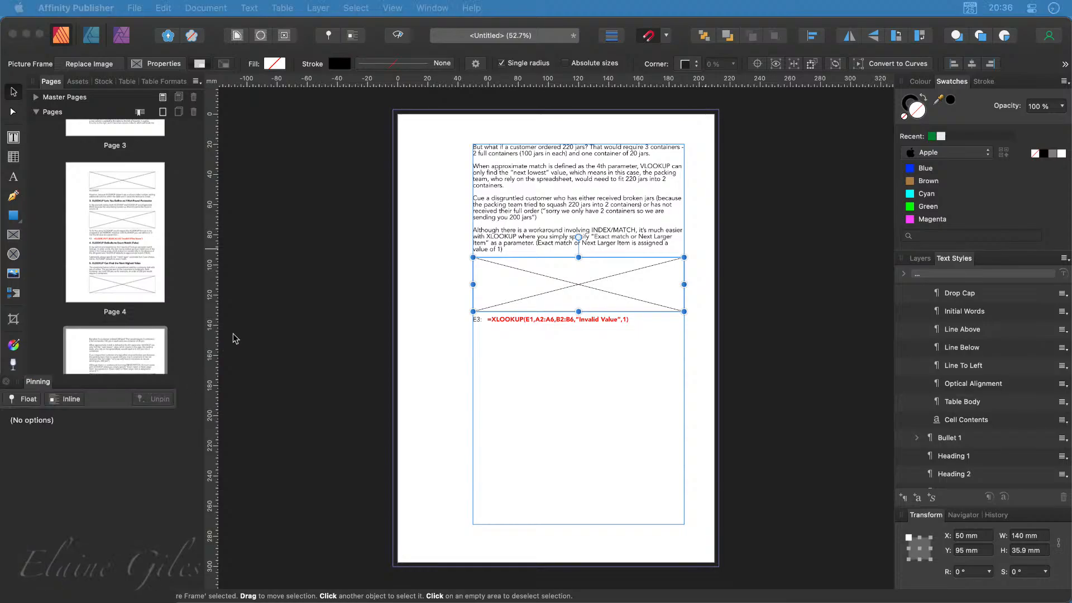
drag(249, 313, 335, 222)
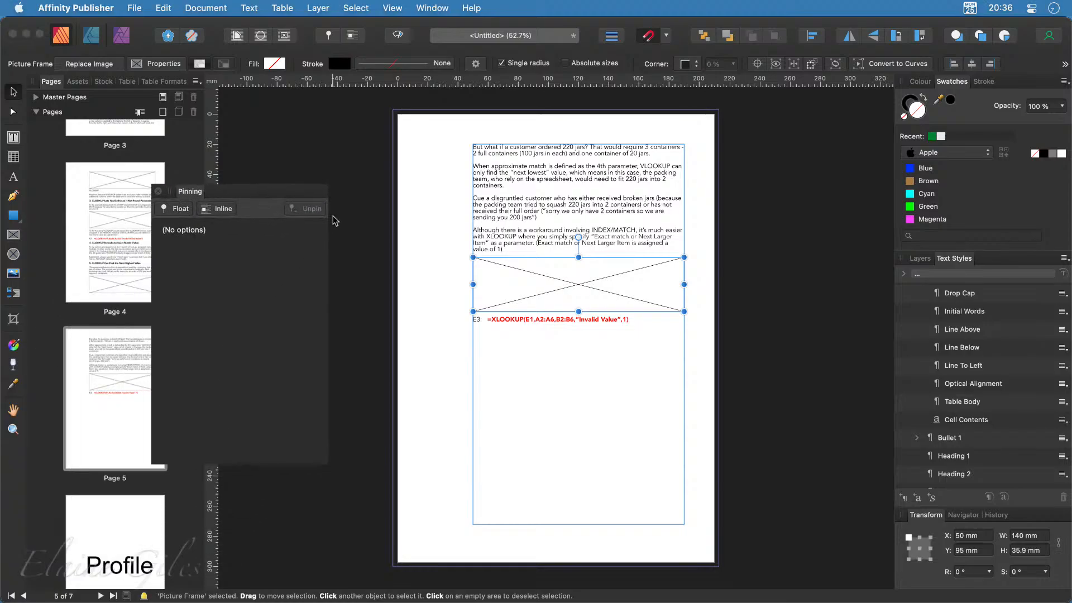
click(175, 210)
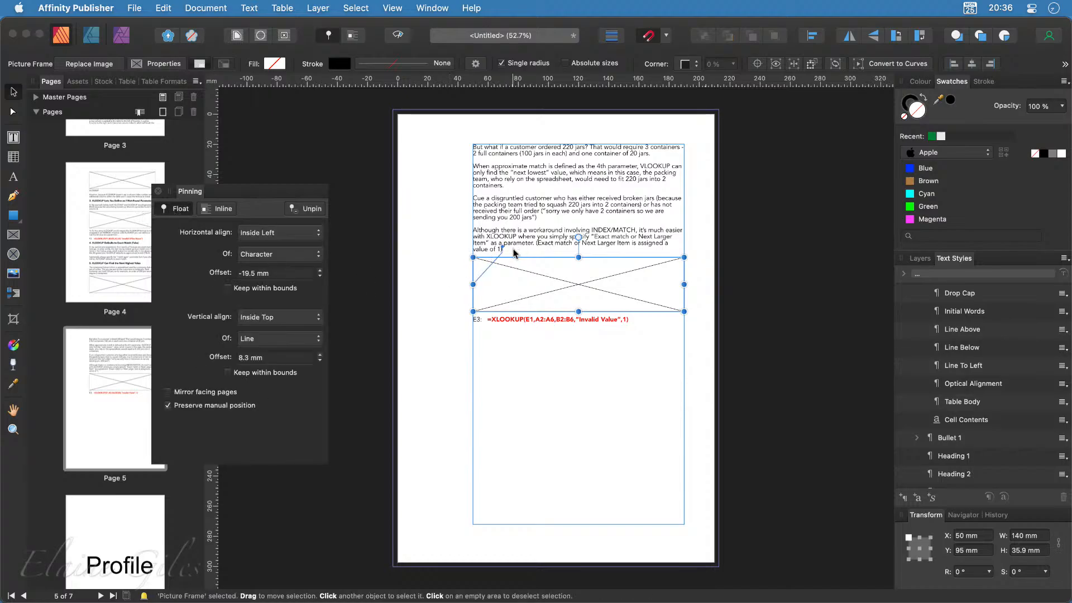
drag(254, 196, 33, 313)
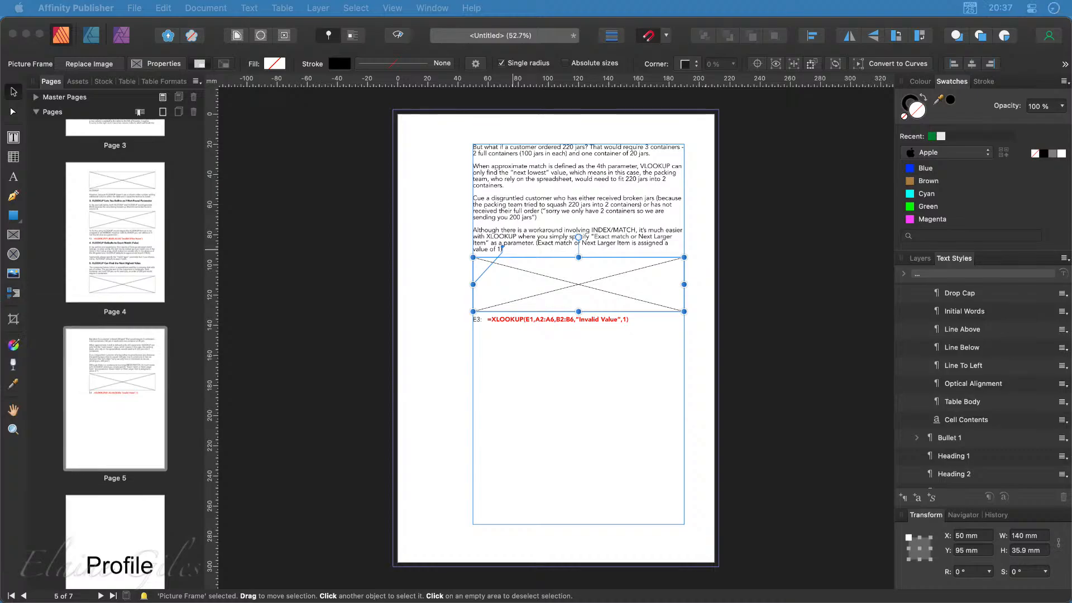
Place the VLOOKUP/XLOOKUP containers screenshot in the page 5 frame, scaled to 236% and shifted so its first column shows fully
drag(461, 469, 592, 295)
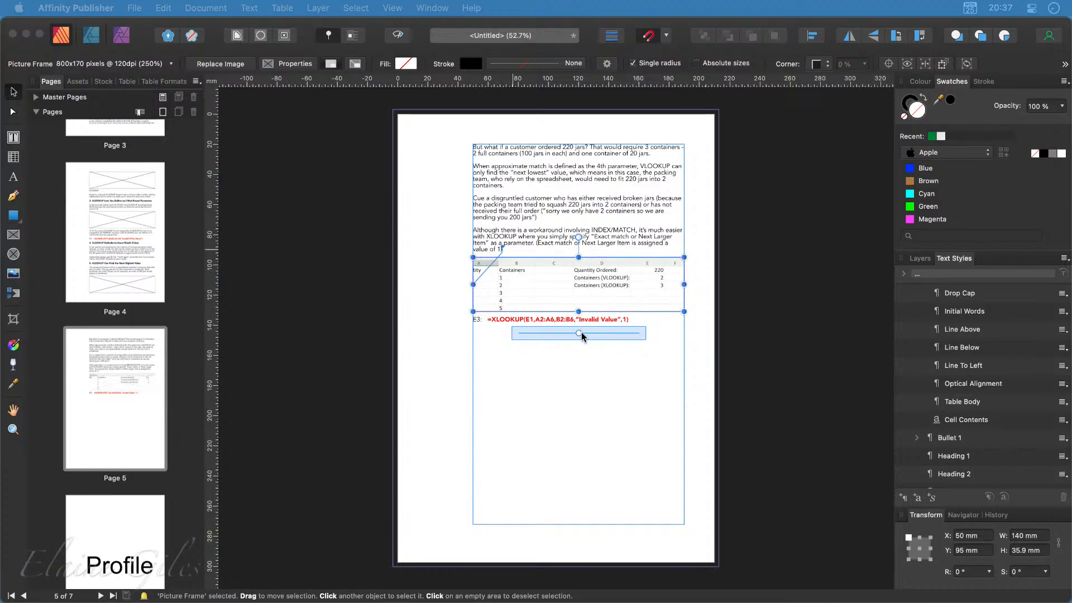
mouse_move(578, 336)
mouse_down()
mouse_move(568, 337)
mouse_move(578, 338)
mouse_up()
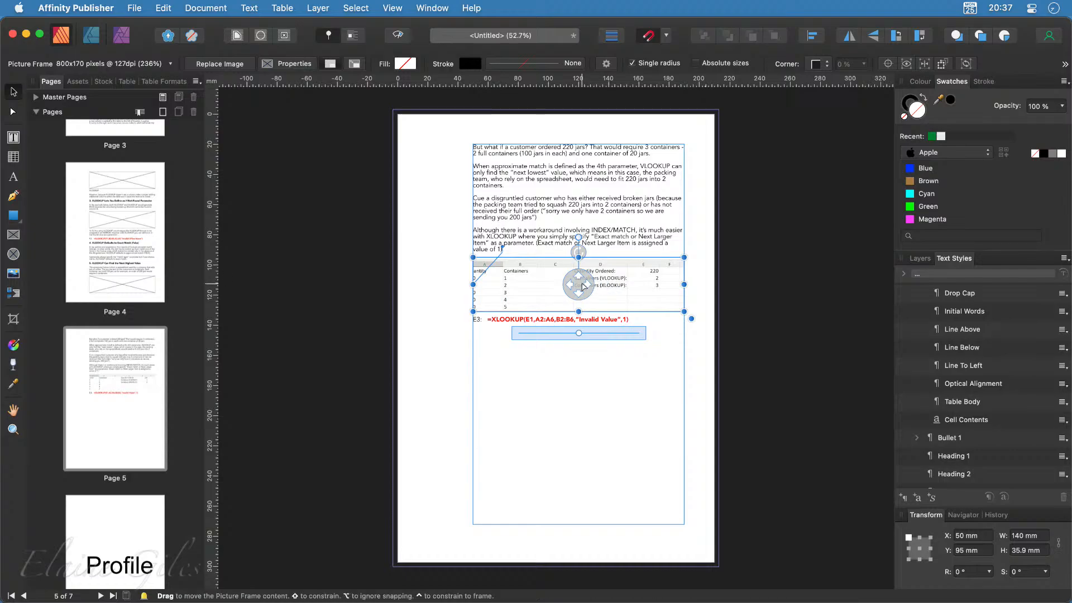
drag(581, 285, 595, 286)
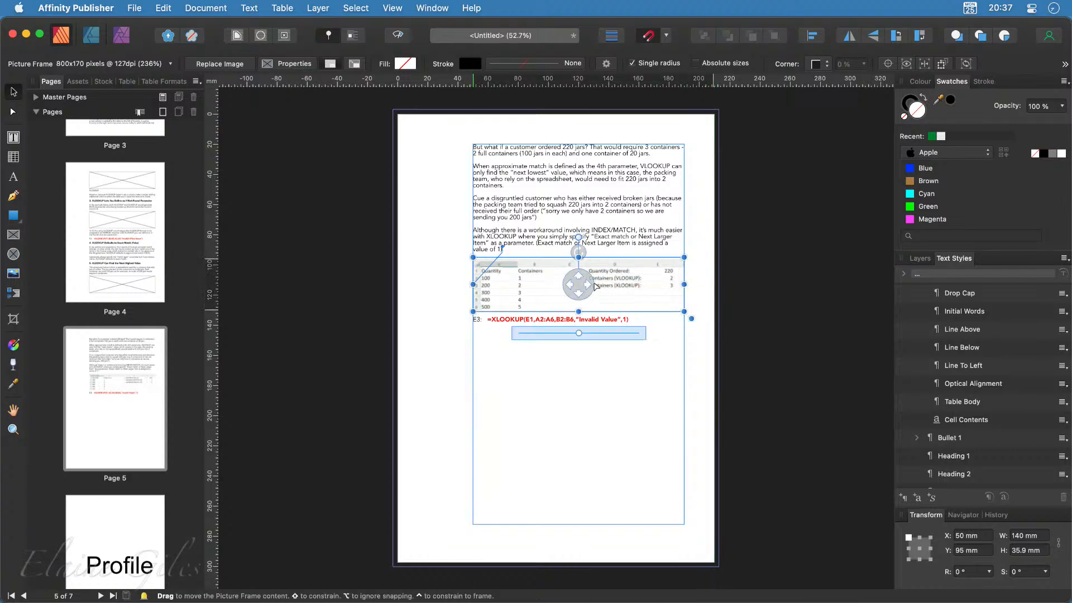
click(595, 418)
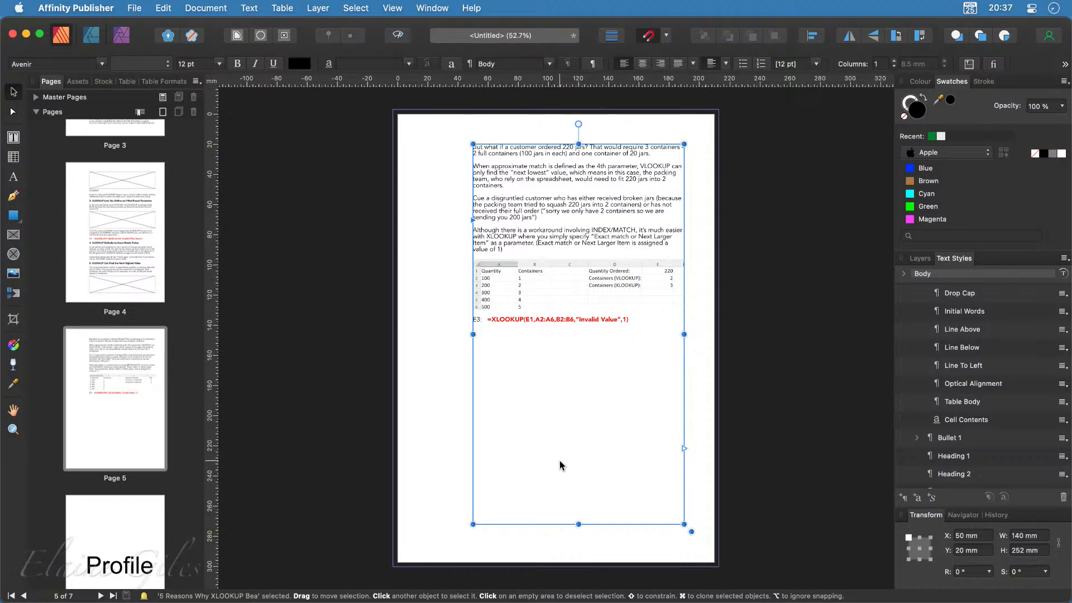
key(Escape)
Place the quantity and containers screenshot in page 4's bottom frame and shift it to align with the frame's left edge
click(110, 292)
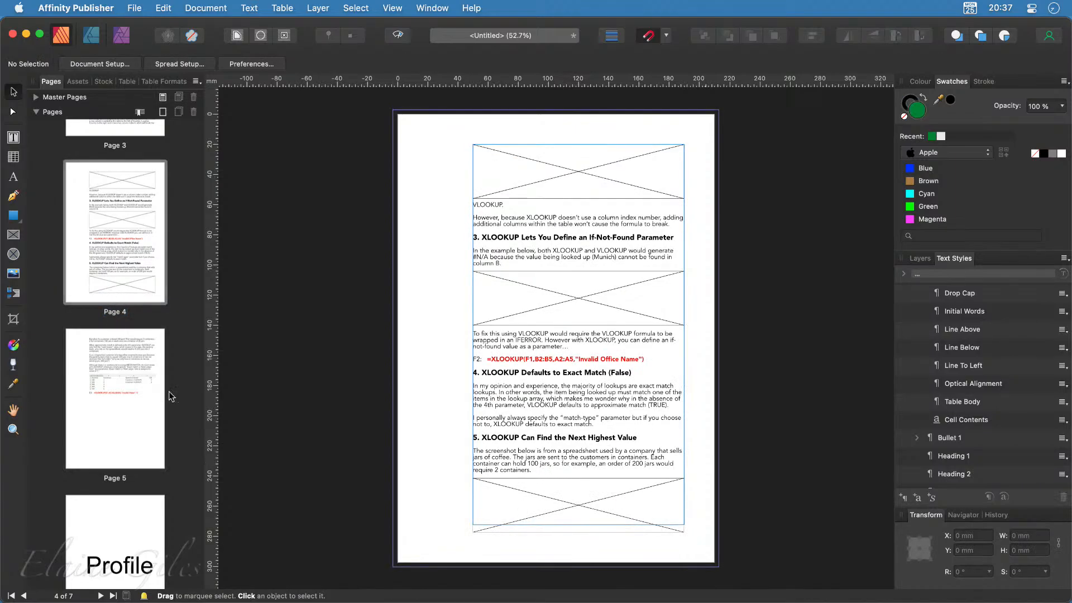
click(550, 517)
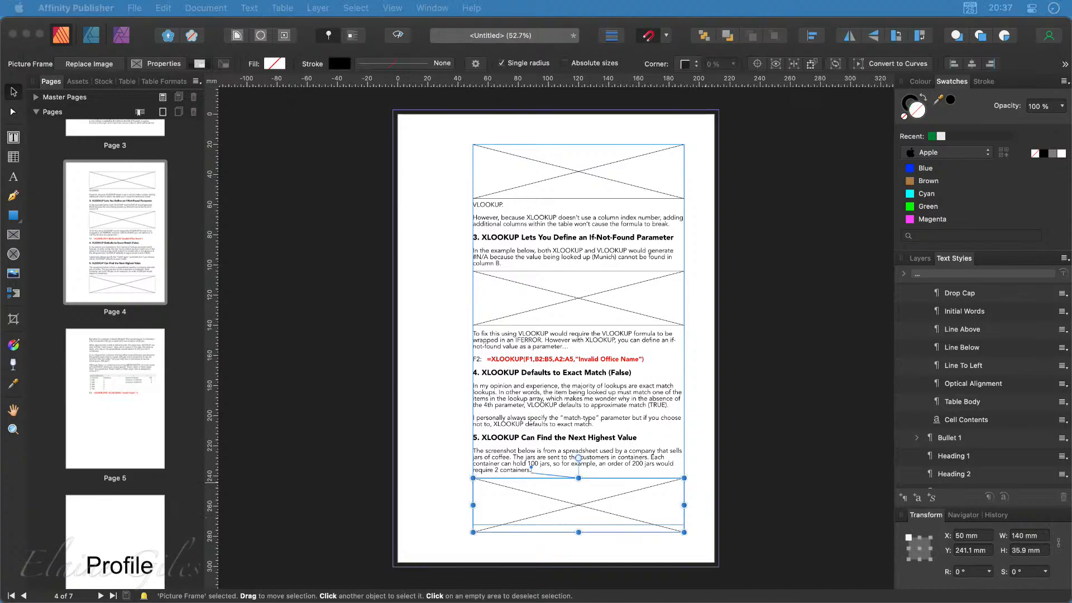
drag(178, 528, 568, 509)
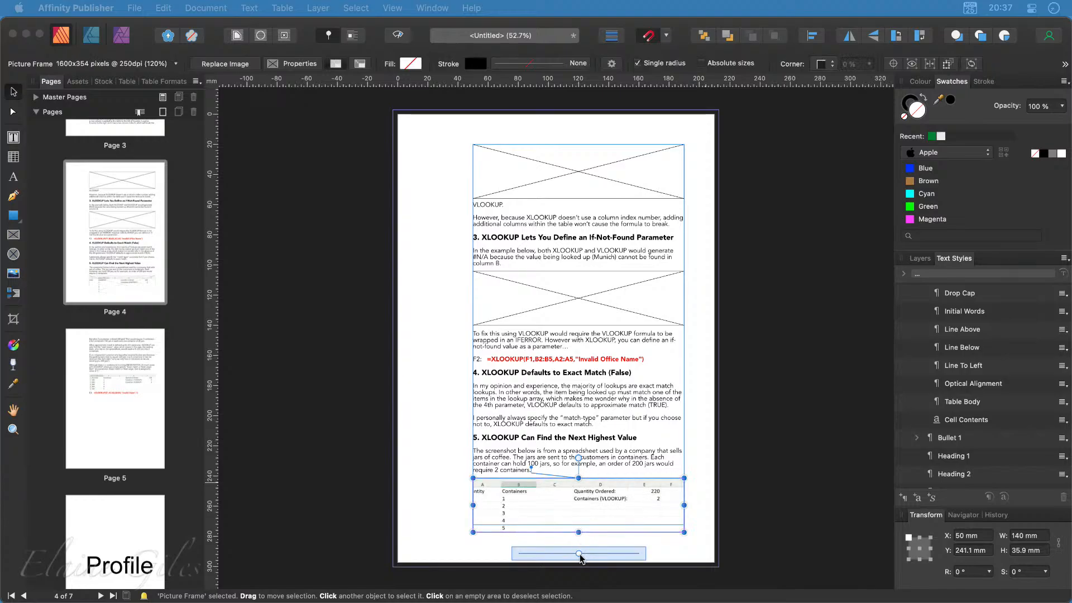
mouse_move(579, 554)
mouse_down()
mouse_move(566, 555)
mouse_move(575, 558)
mouse_up()
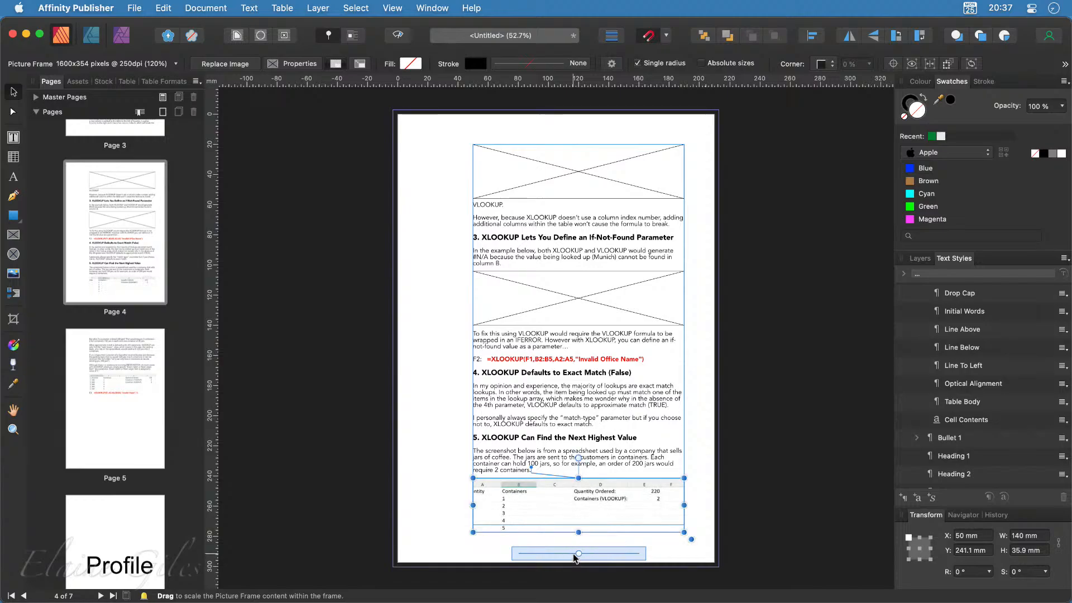
drag(579, 510, 596, 509)
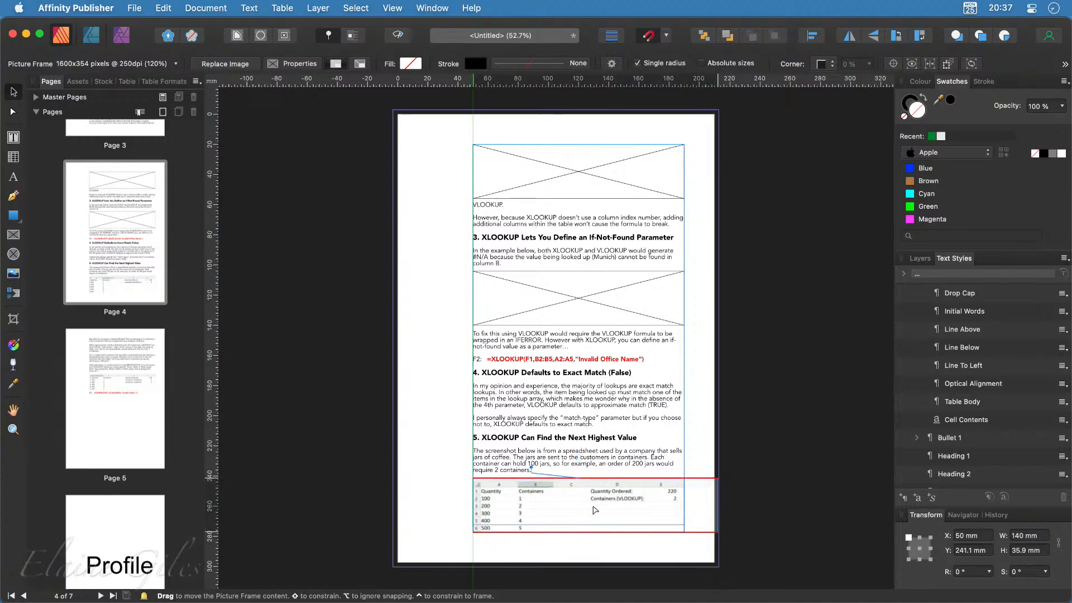
click(400, 437)
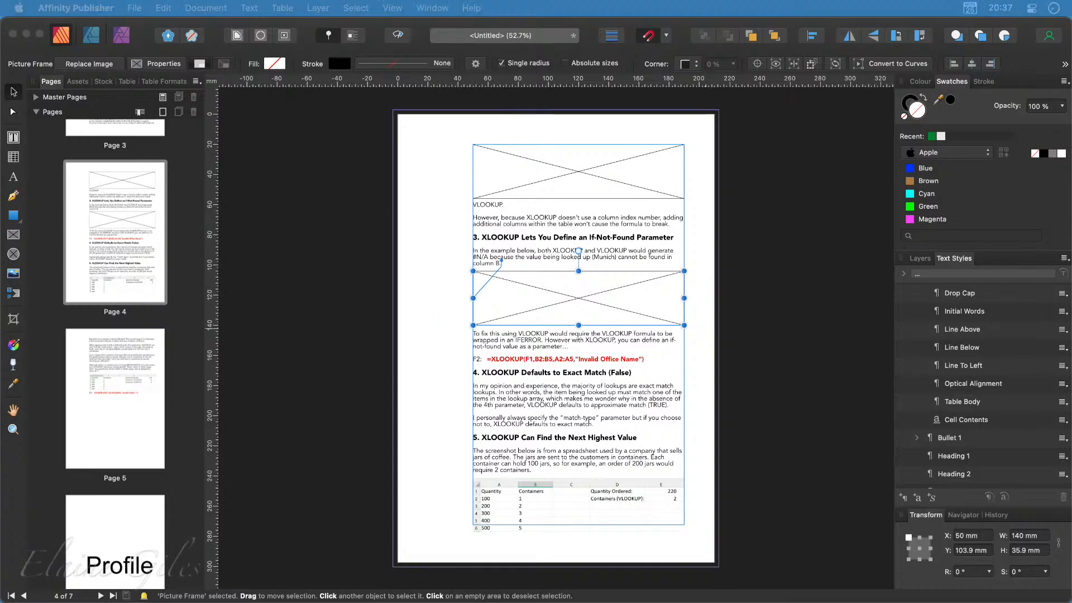
Place the office lookup screenshot with the Munich example in the frame under heading 3 and scale it to 217%
drag(39, 501, 568, 312)
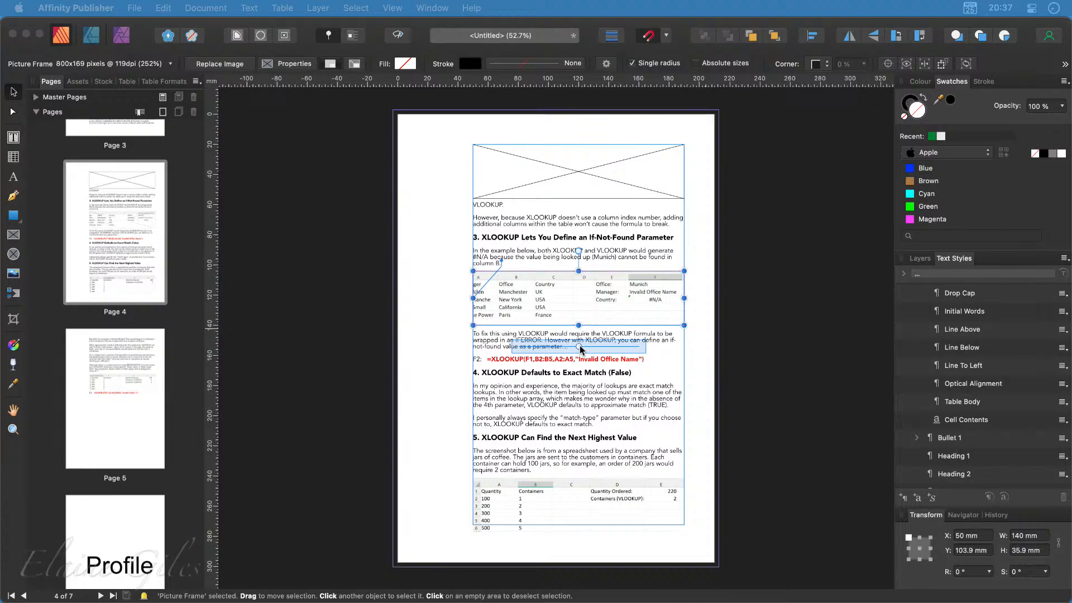
click(581, 350)
drag(581, 350, 569, 350)
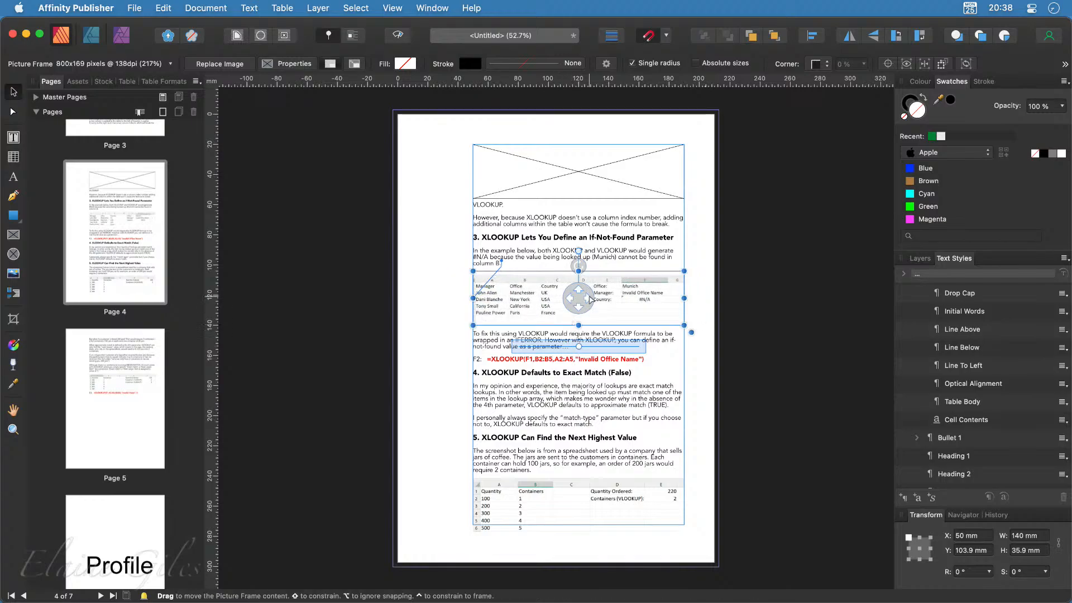
Shift the Munich screenshot to the frame's left edge and trim the frame at both edges to 29.2 mm high
drag(582, 299, 578, 319)
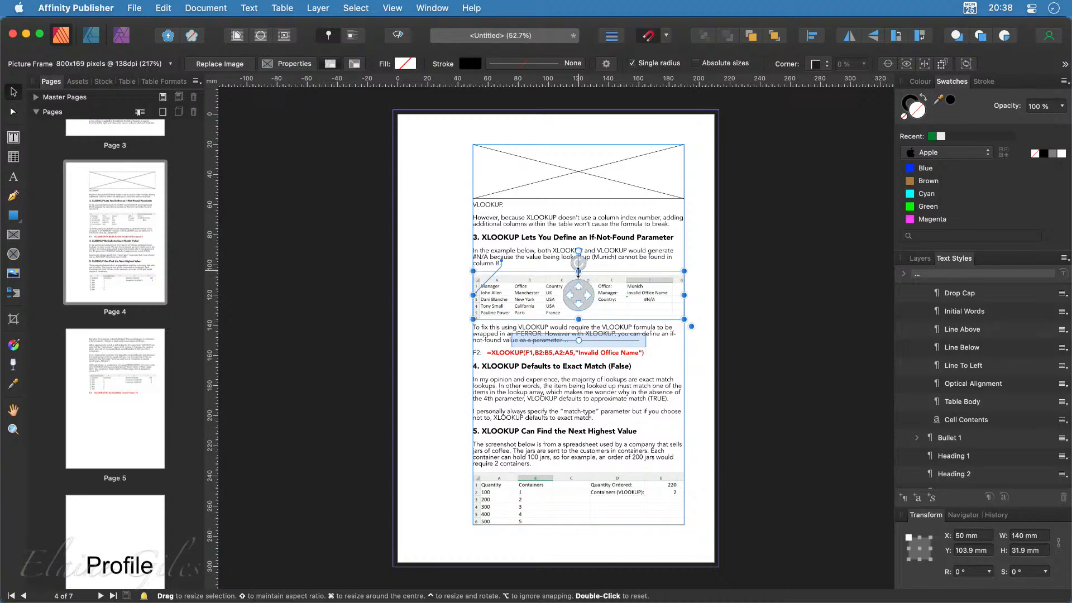
drag(578, 270, 578, 274)
mouse_move(577, 304)
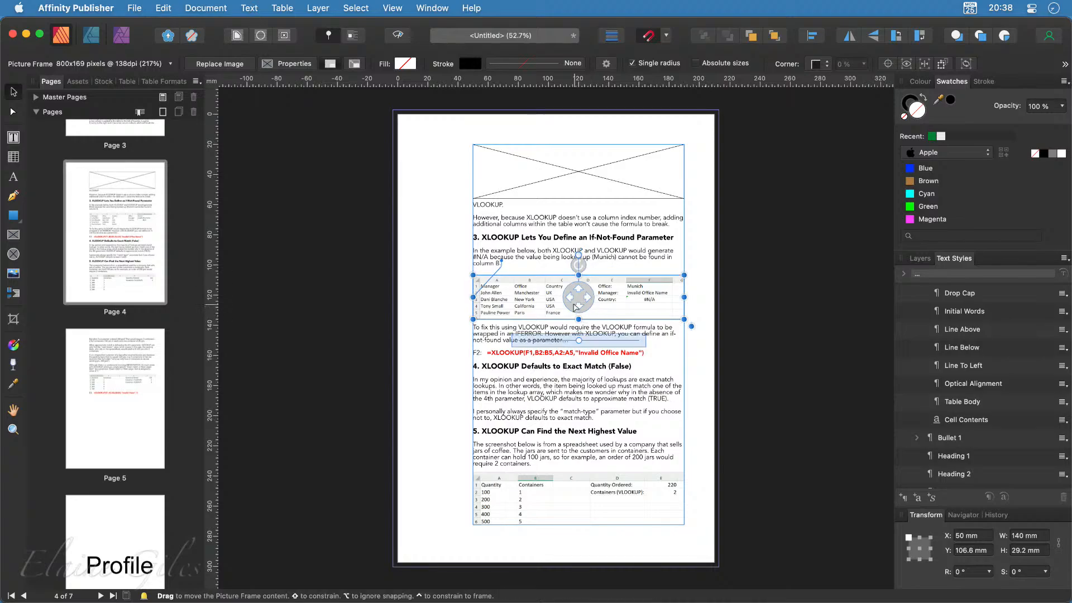
Place xlookup-002.png in the empty frame at the top of page 4 and scale it to 213%
click(580, 163)
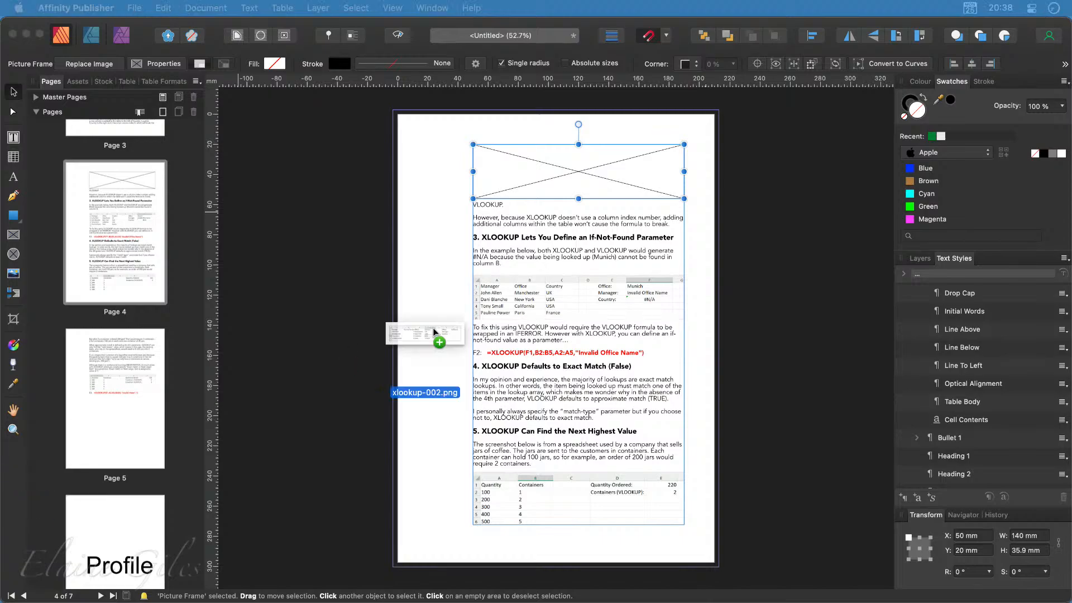
drag(454, 352, 603, 171)
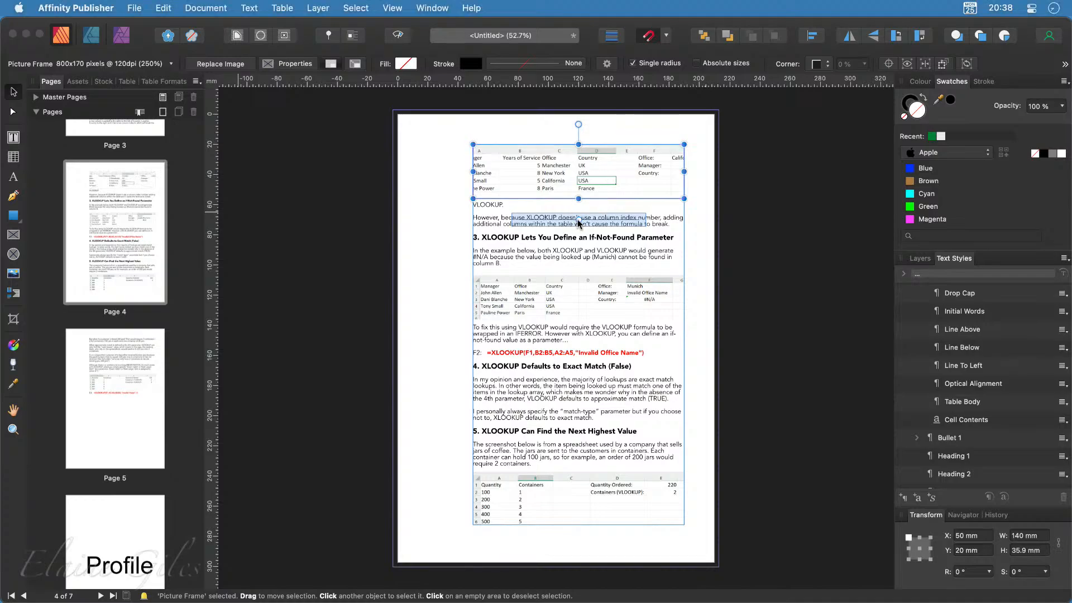
drag(573, 221, 567, 223)
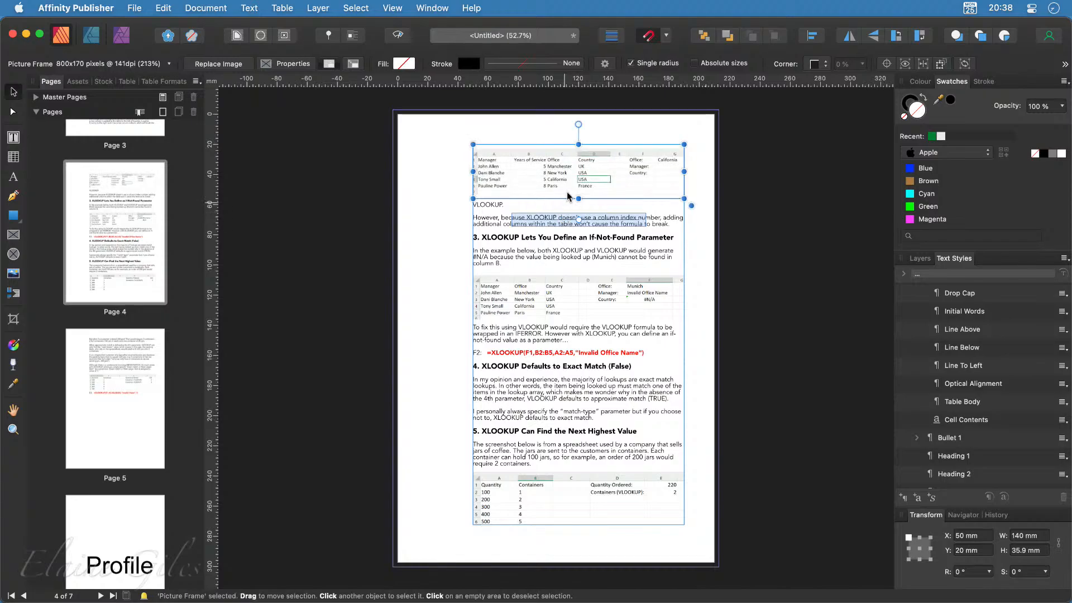
Align the xlookup-002.png image within its frame and trim the frame's lower and upper edges to 28 mm high
drag(581, 176, 579, 195)
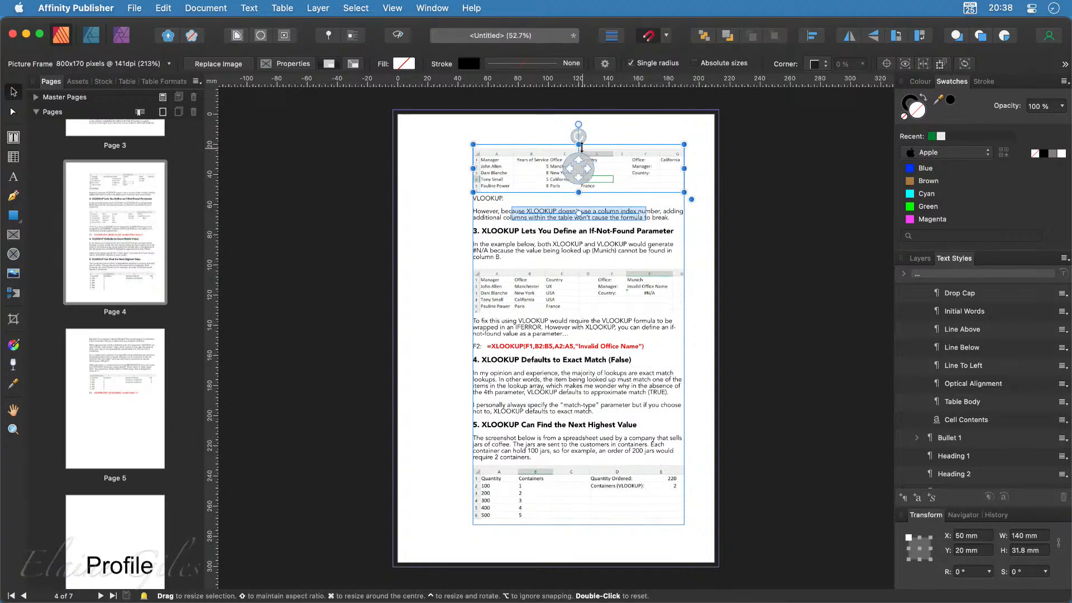
drag(579, 147, 581, 151)
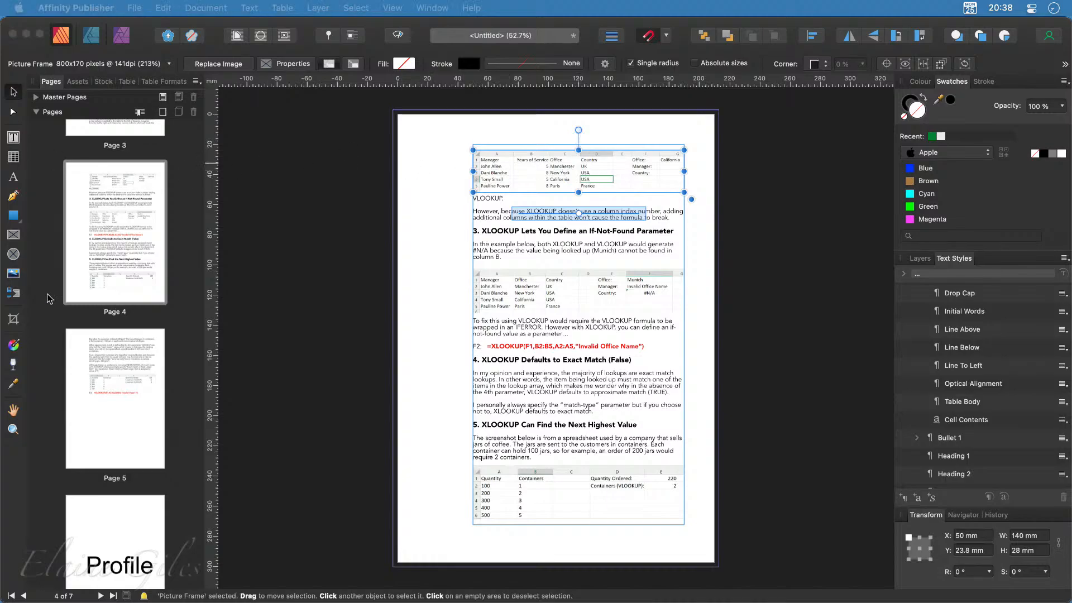
Float-pin page 4's top picture frame to the "VLOOKUP." line and position it just below that text, at Y 27.5 mm
click(551, 163)
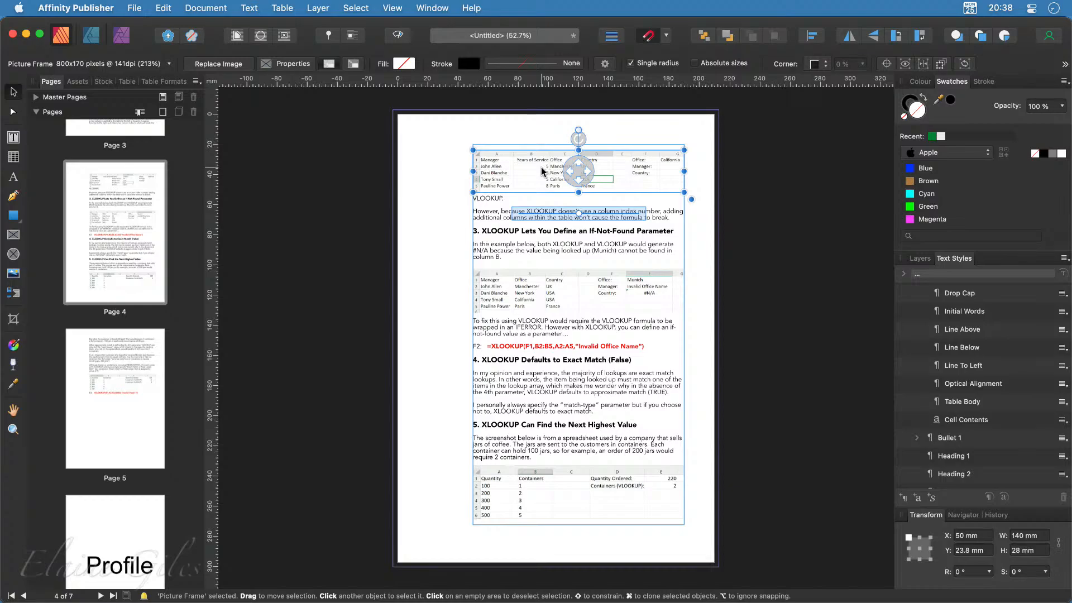
mouse_move(502, 166)
mouse_down()
mouse_move(505, 211)
mouse_move(506, 171)
mouse_up()
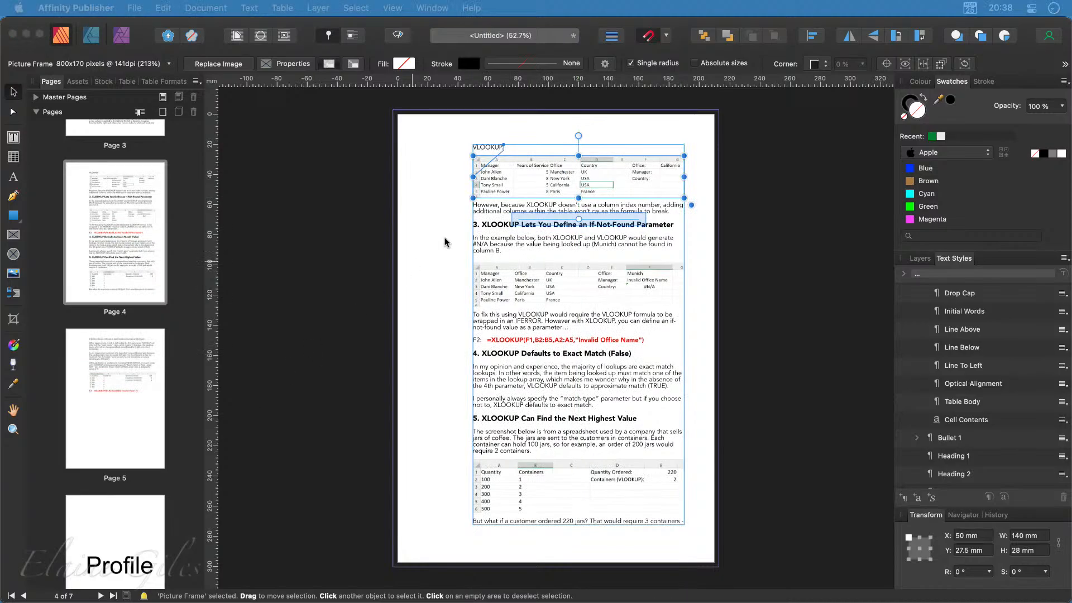
click(260, 427)
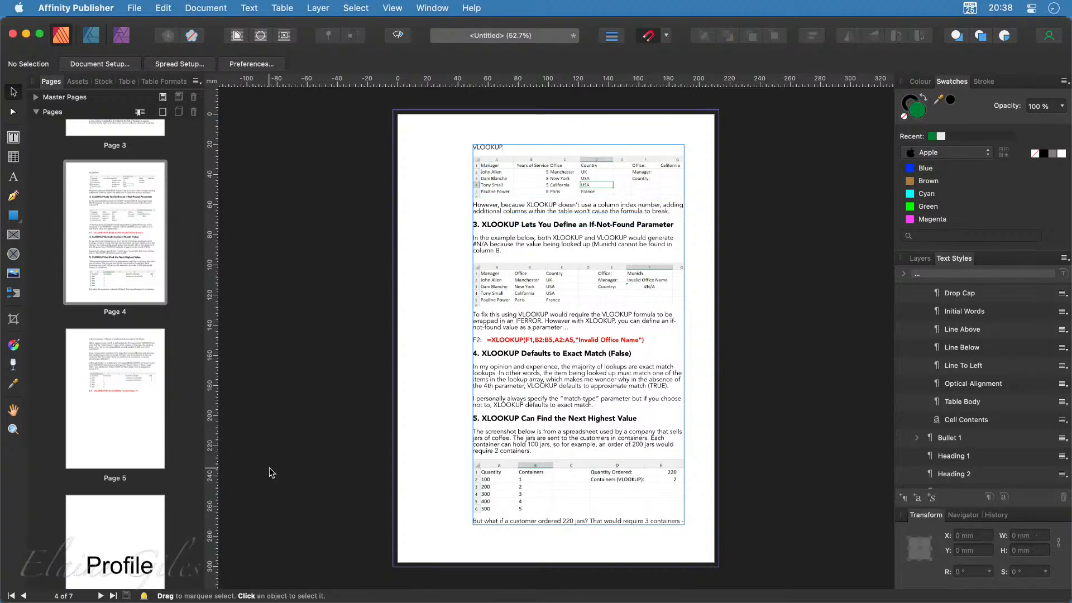
Edit the Heading 1 text style from the article title on page 3 so its font family is Trajan Pro
scroll(115, 305, up, 3)
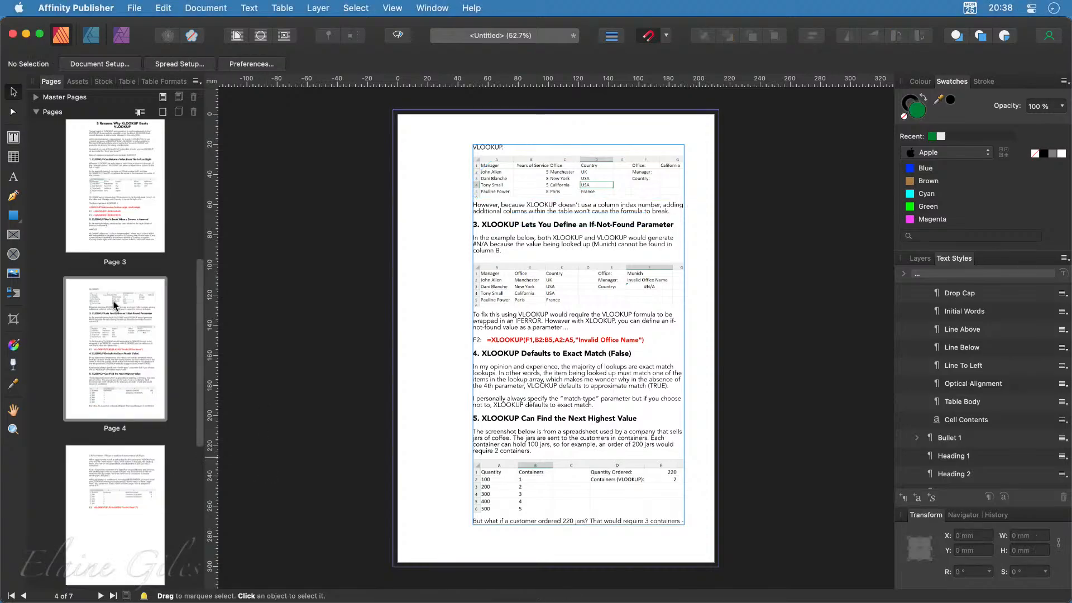
scroll(115, 306, up, 4)
click(117, 299)
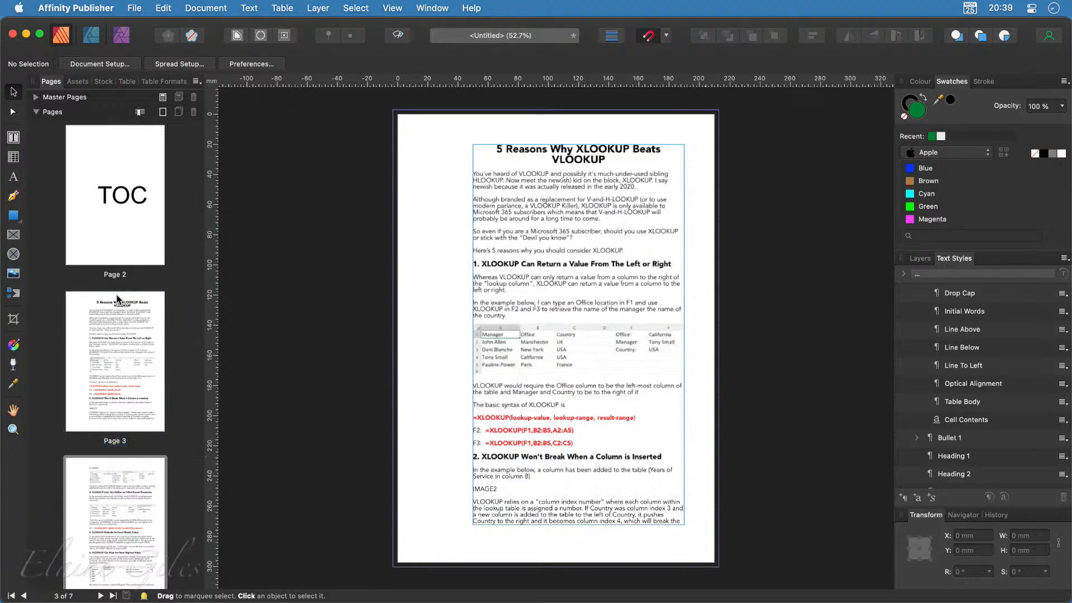
click(580, 193)
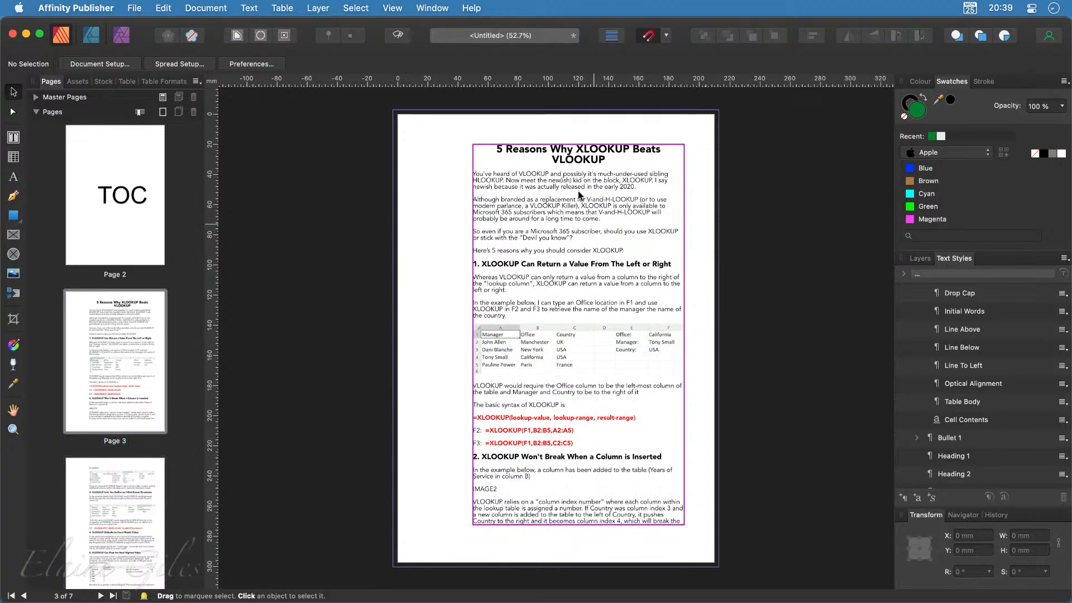
double_click(583, 162)
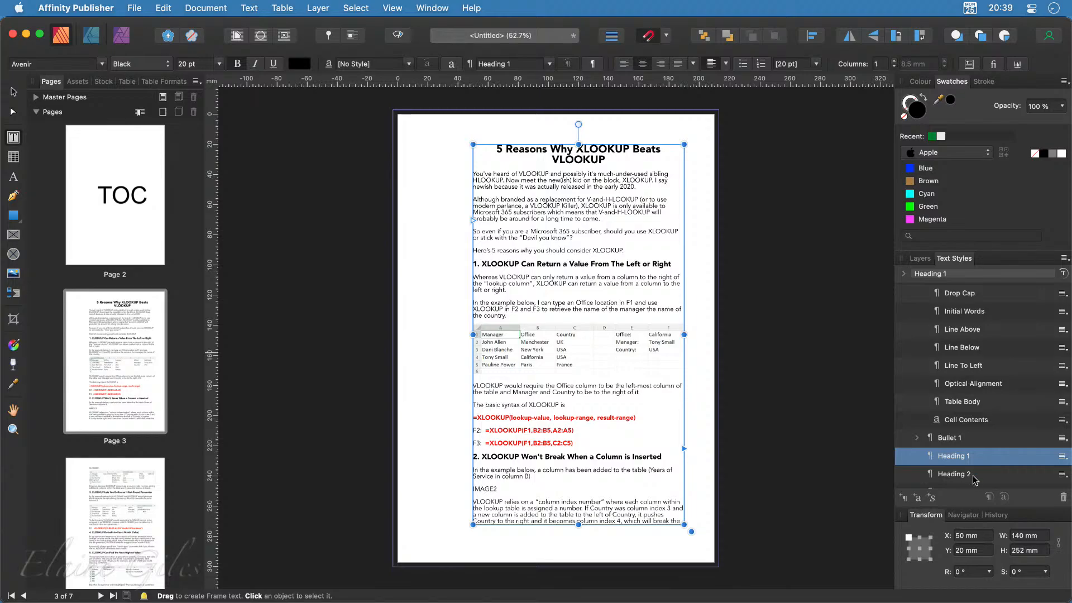
right_click(982, 461)
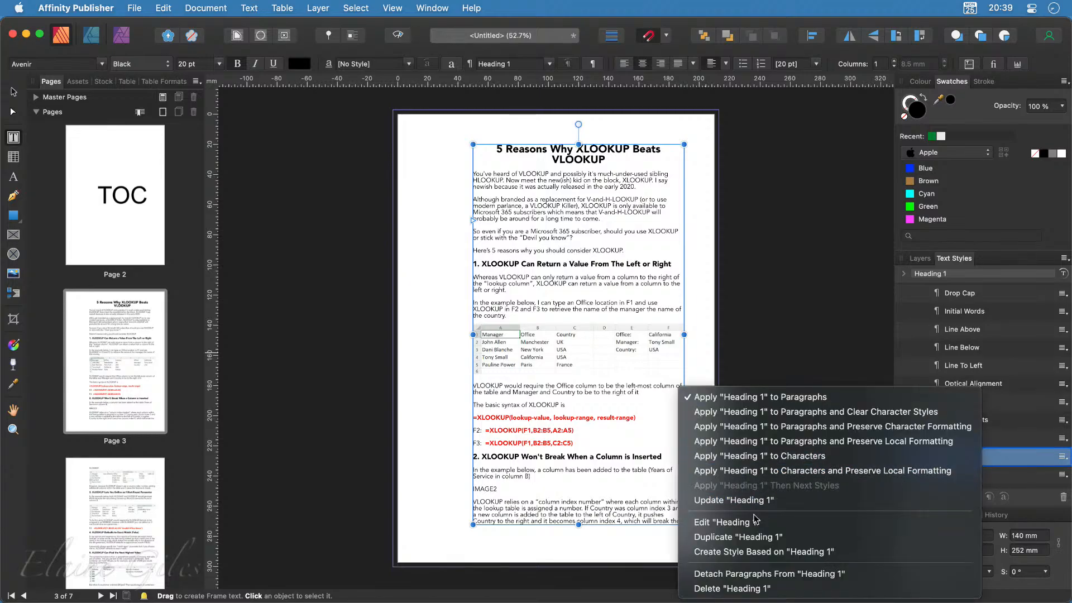
click(673, 525)
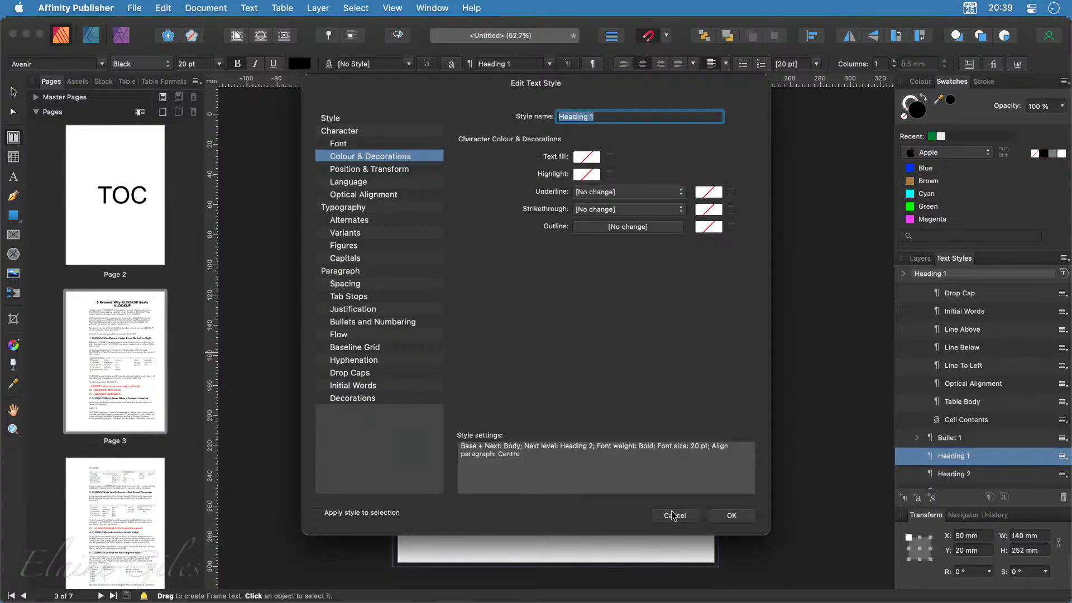
click(369, 146)
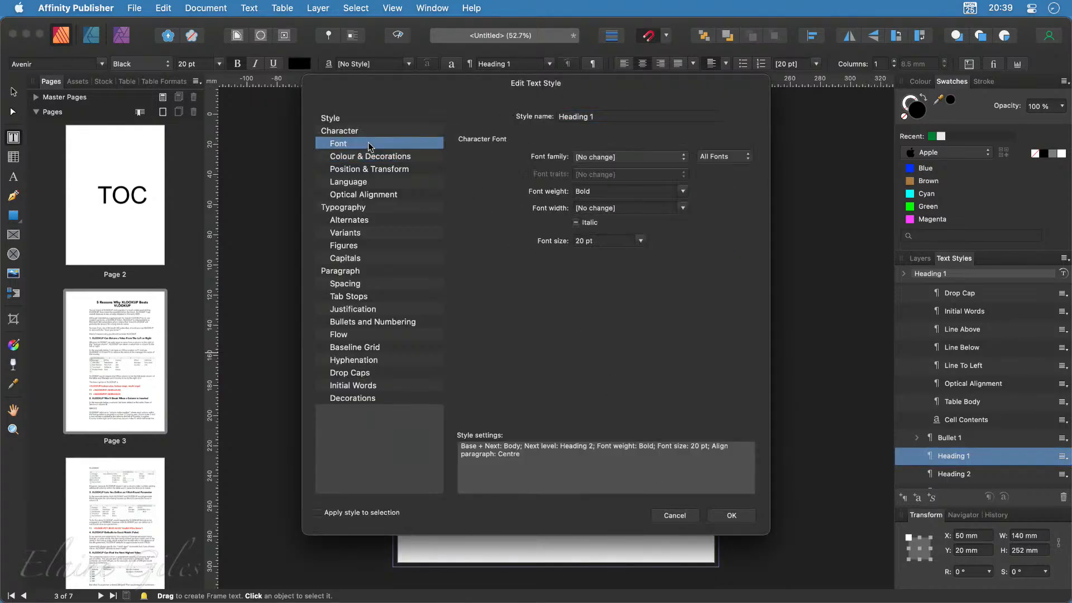
click(648, 161)
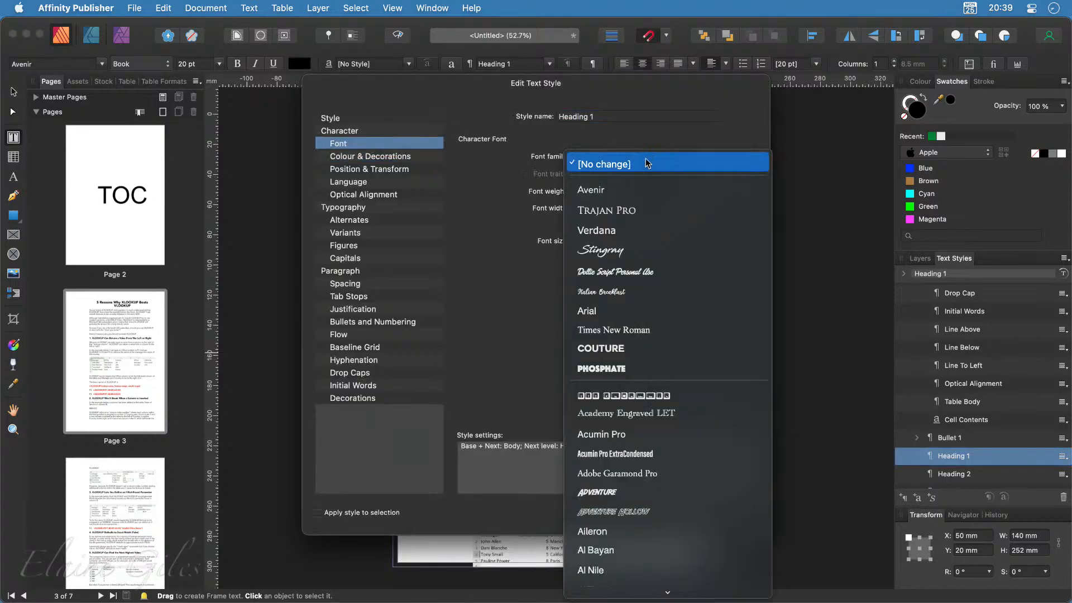
click(636, 207)
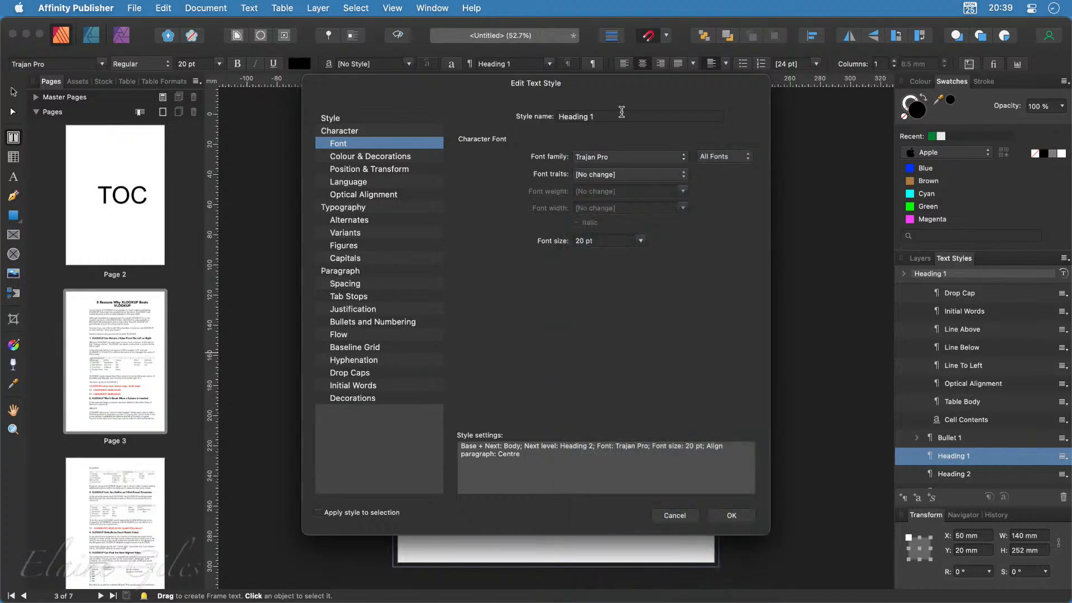
Set the Heading 1 style's font size to 30 pt and apply the style changes
drag(635, 85, 429, 216)
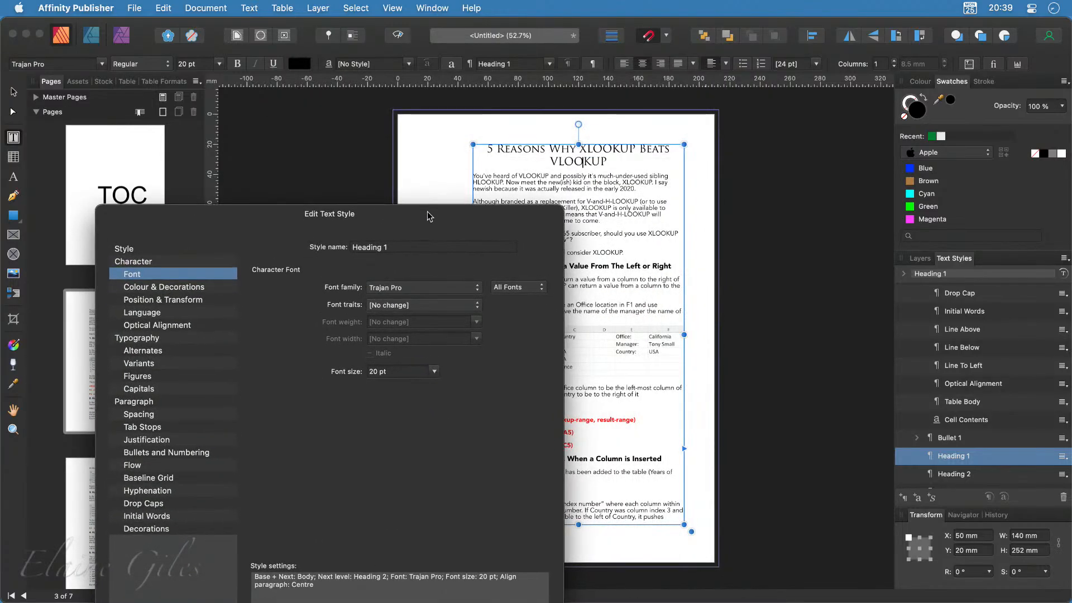
click(435, 372)
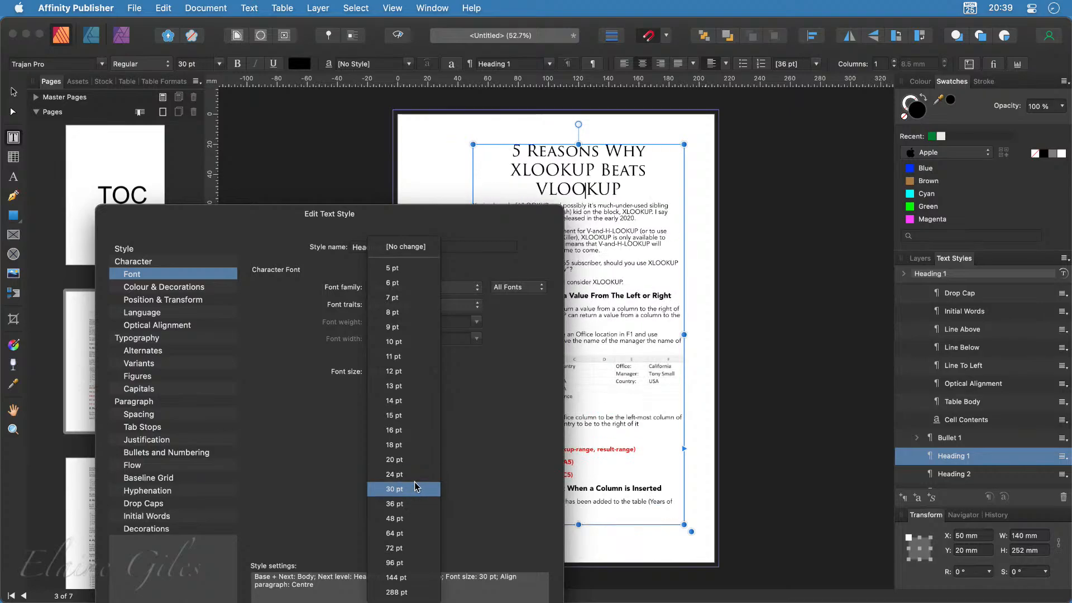
click(415, 488)
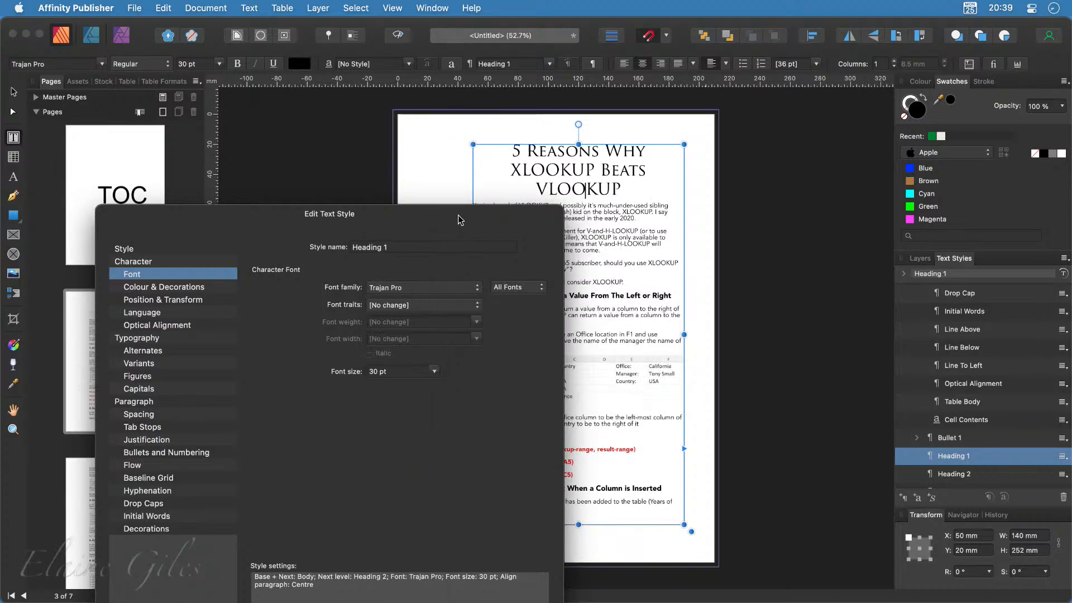
drag(460, 219, 693, 124)
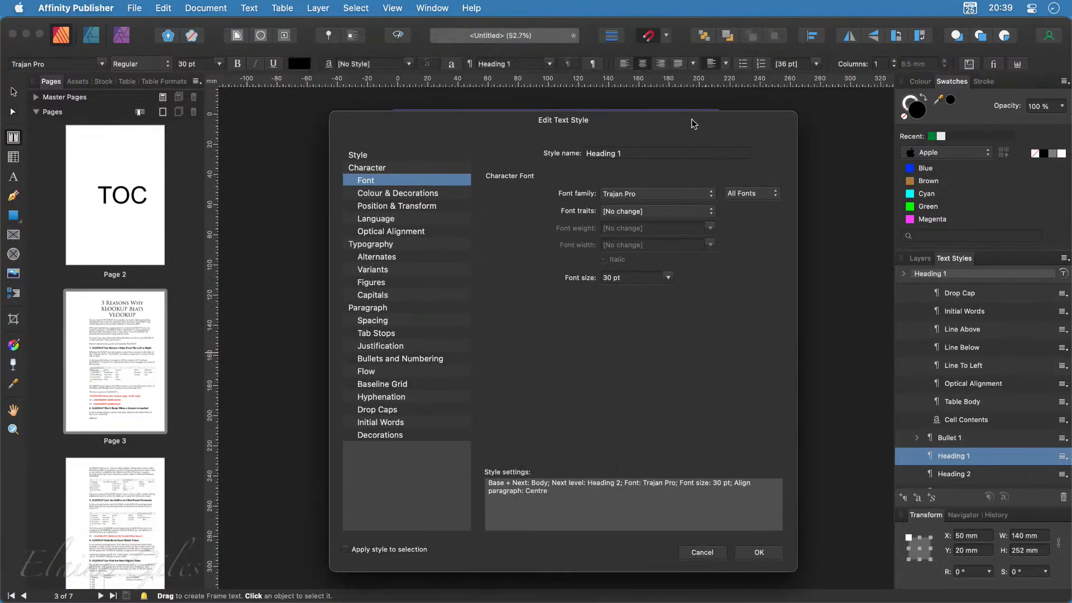
click(758, 552)
Edit the Heading 2 text style from the first numbered heading so its font family is Trajan Pro
click(533, 294)
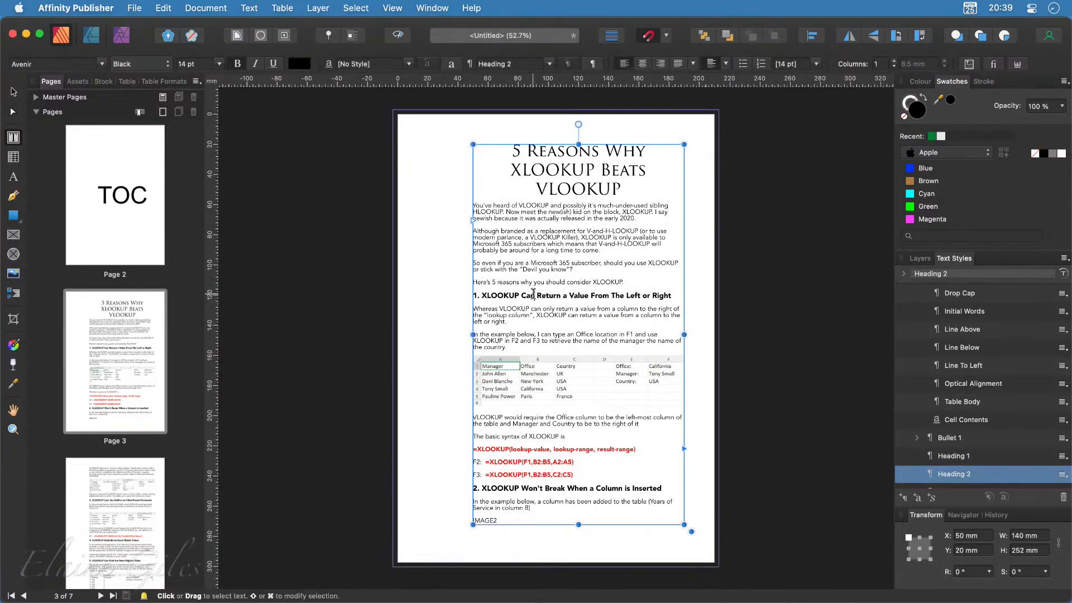
right_click(969, 476)
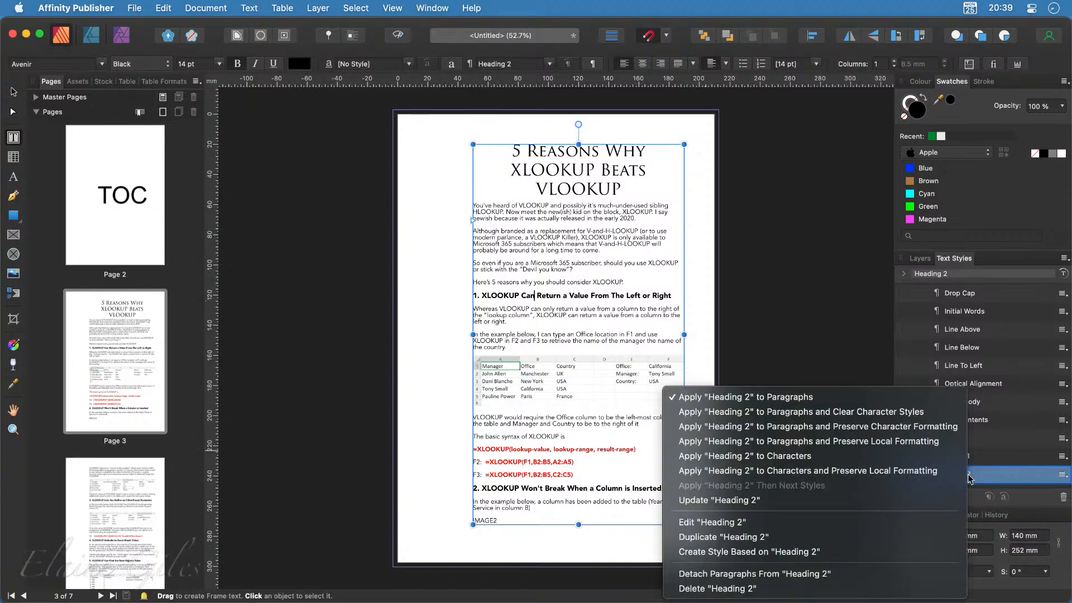
click(711, 522)
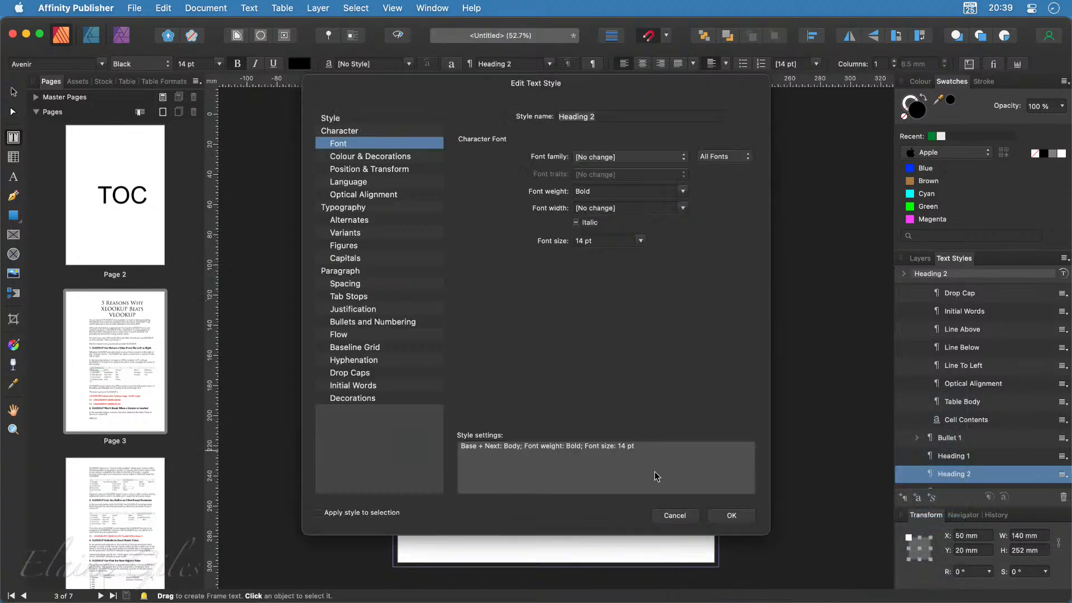
click(616, 161)
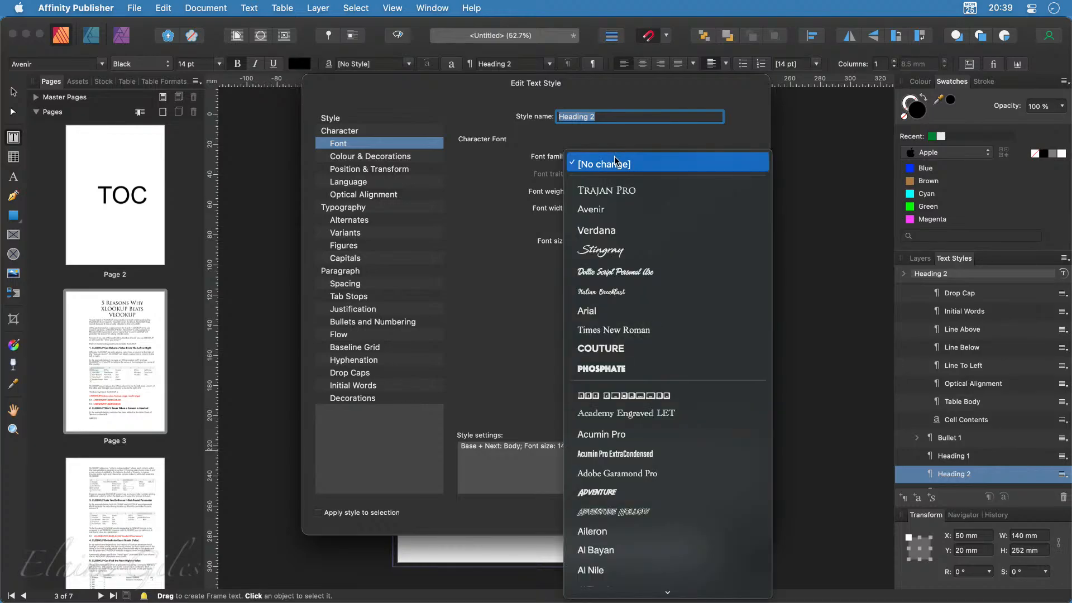
click(612, 186)
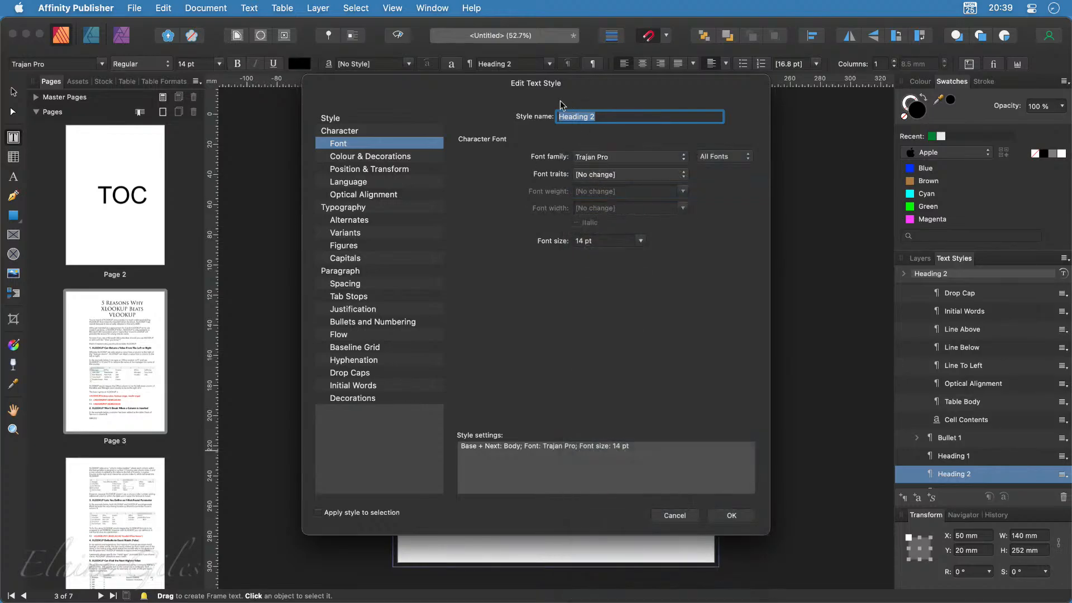
Set the Heading 2 style's font size to 12 pt and apply the style changes
drag(480, 92, 268, 181)
click(428, 329)
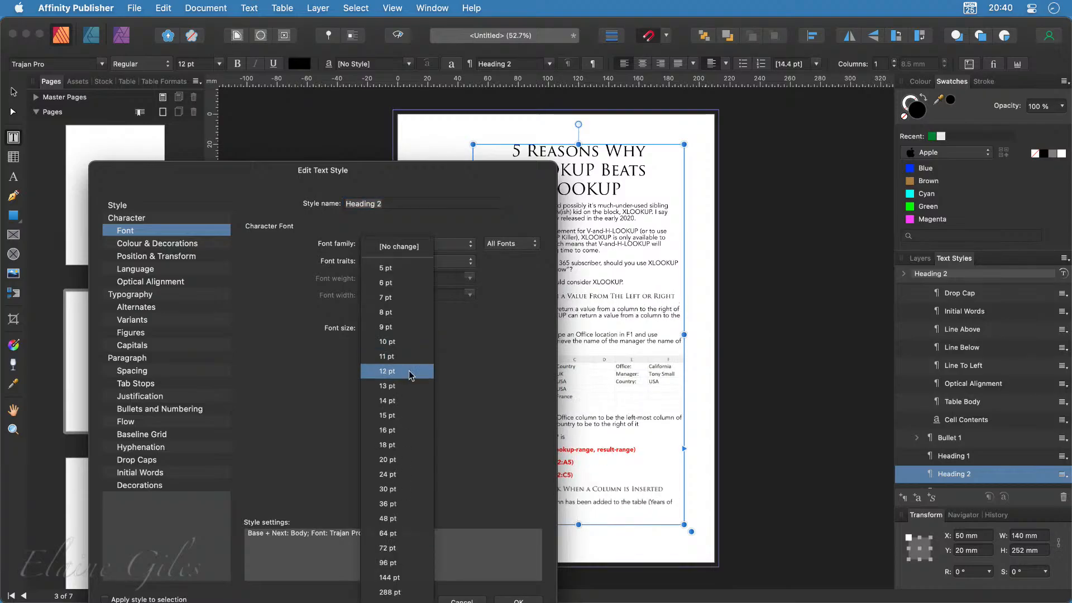
click(410, 372)
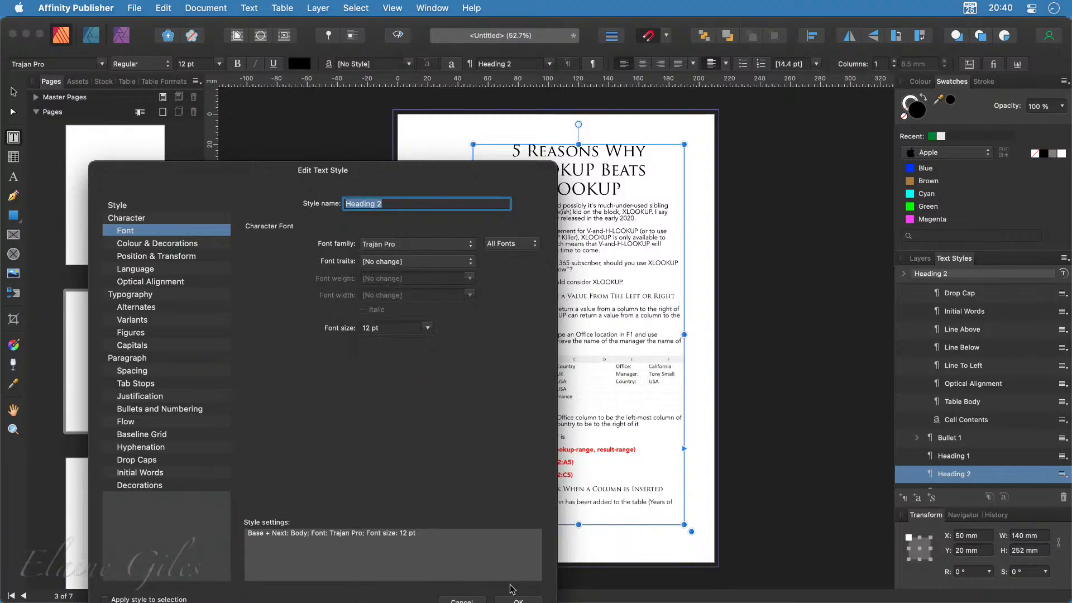
click(518, 599)
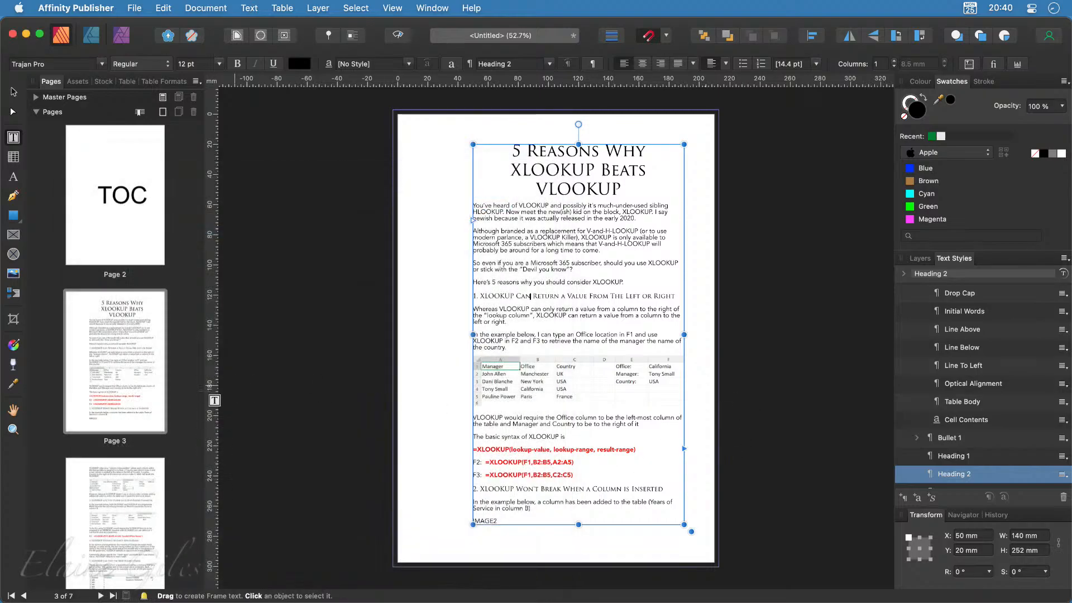
Delete the "TOC" placeholder text from page 2
key(Page_Down)
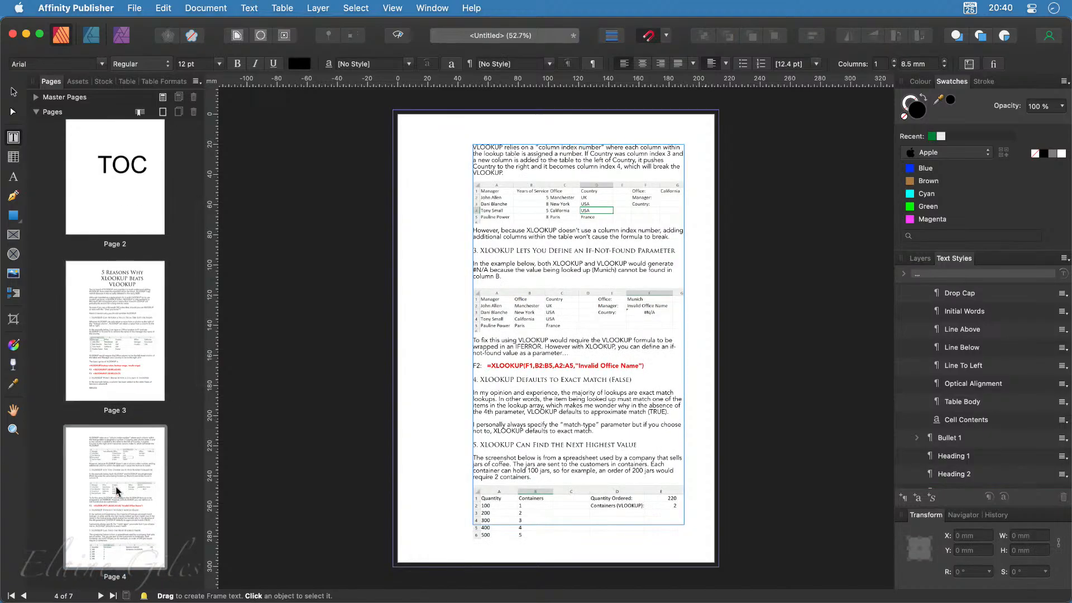
scroll(117, 491, up, 5)
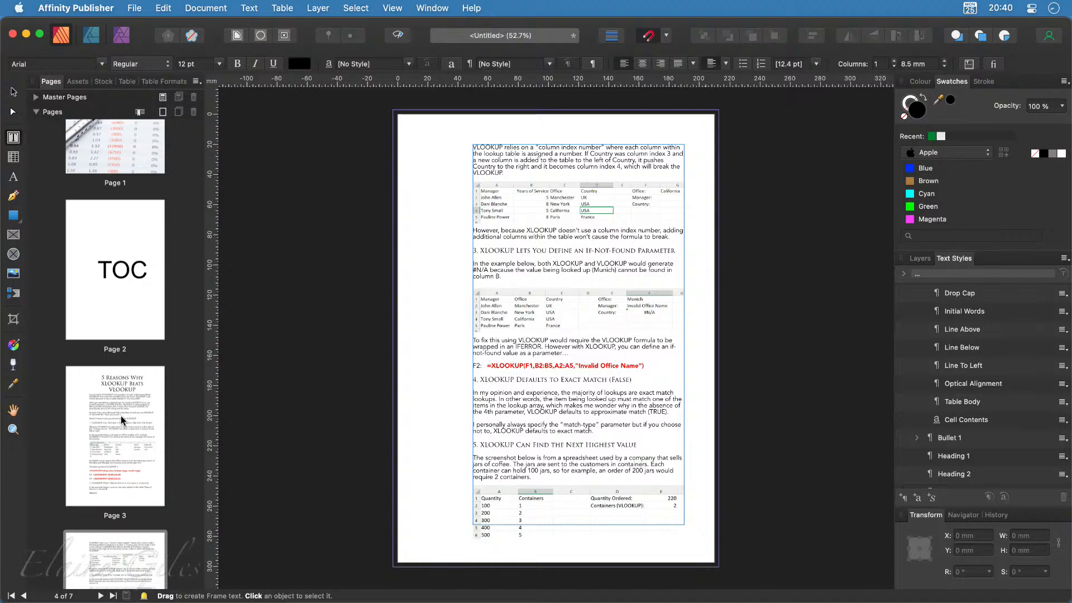
click(116, 279)
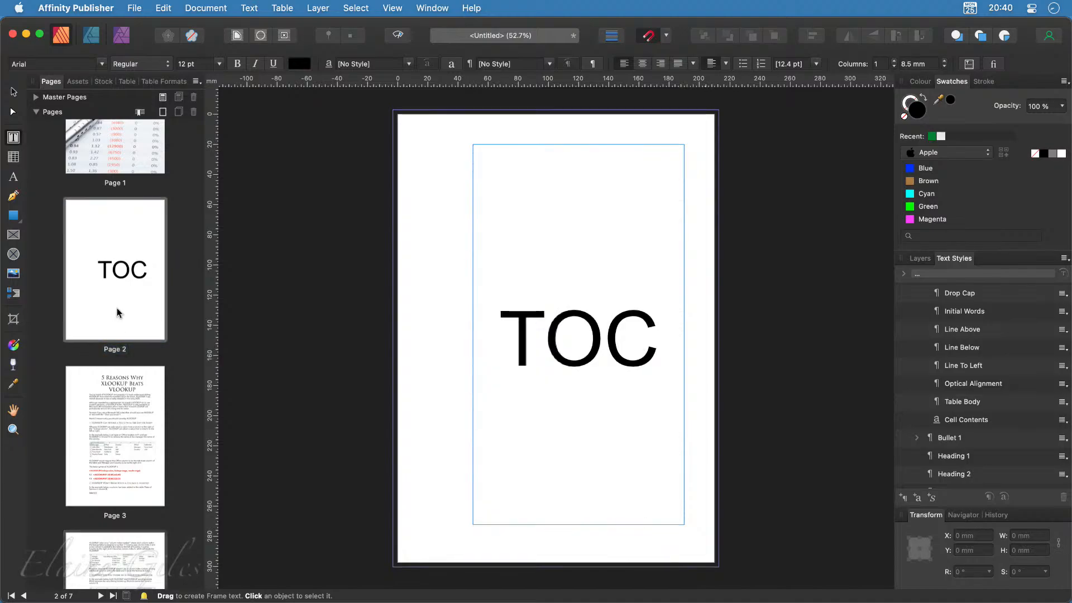
key(Escape)
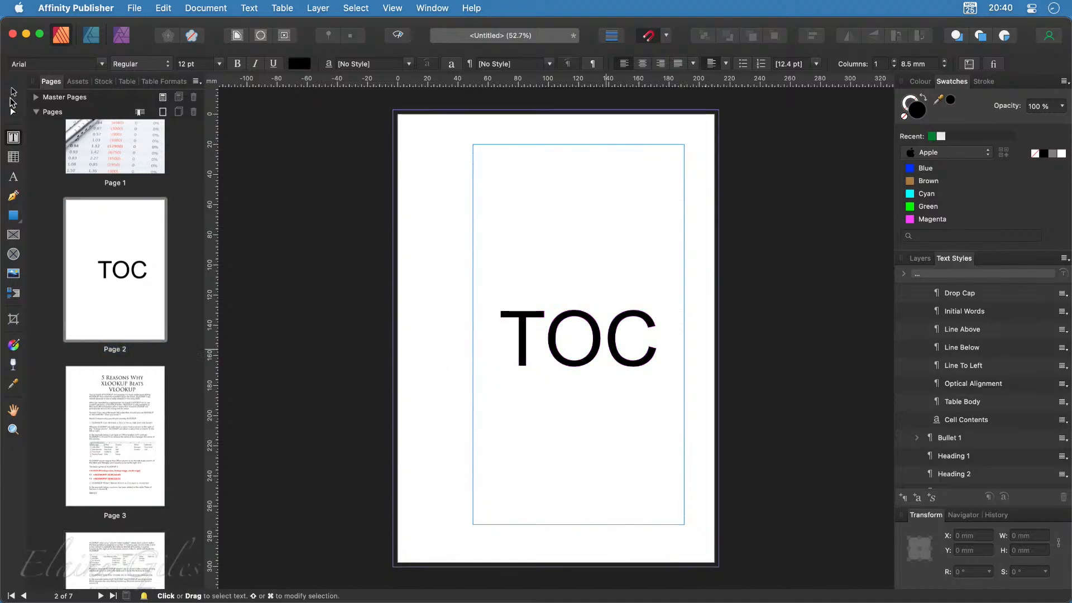
click(565, 335)
key(Delete)
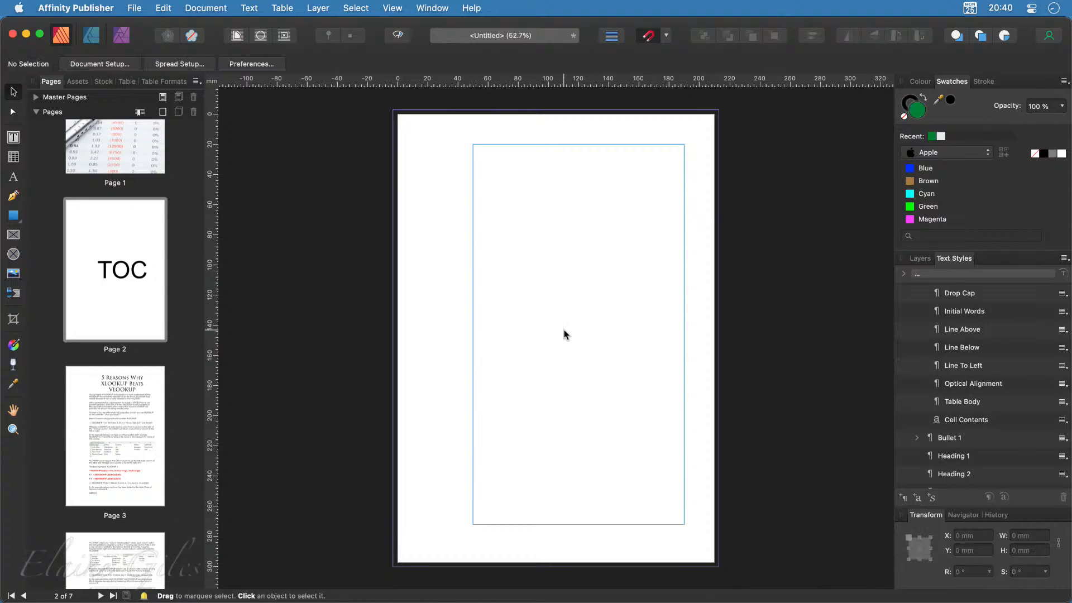
Draw a 140 × 252 mm text frame filling page 2's margins and enter the title "Contents" in the Heading 2 style
key(t)
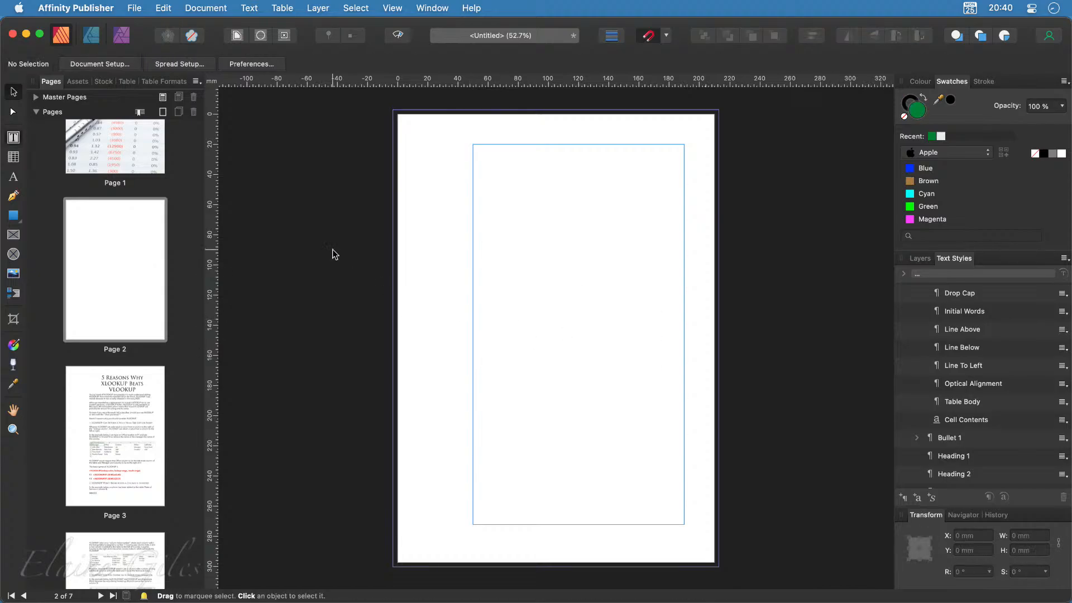
drag(471, 144, 682, 525)
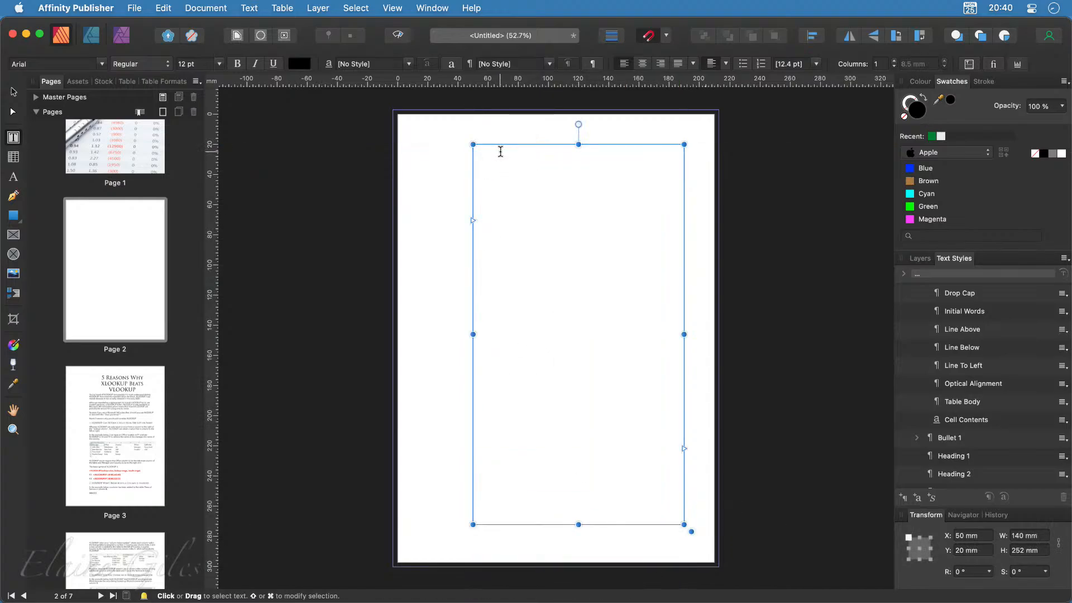
click(500, 151)
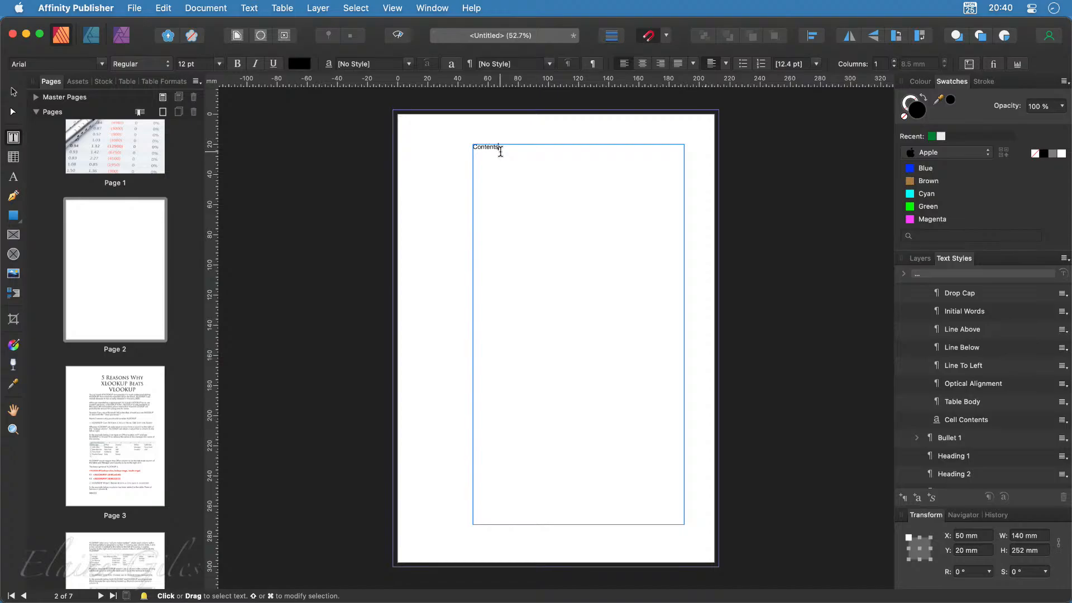
key(Escape)
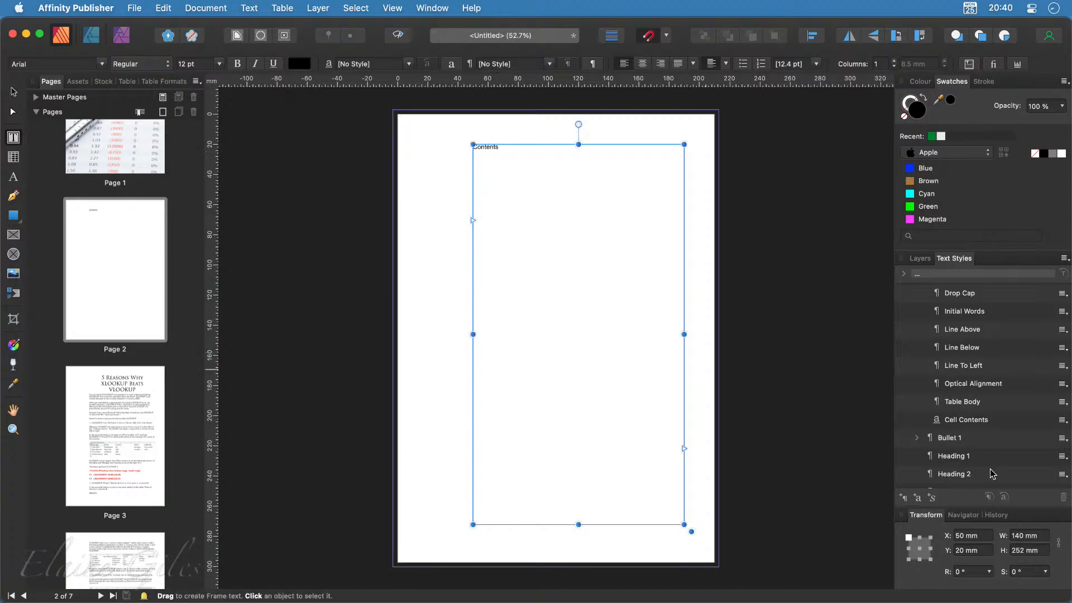
click(967, 474)
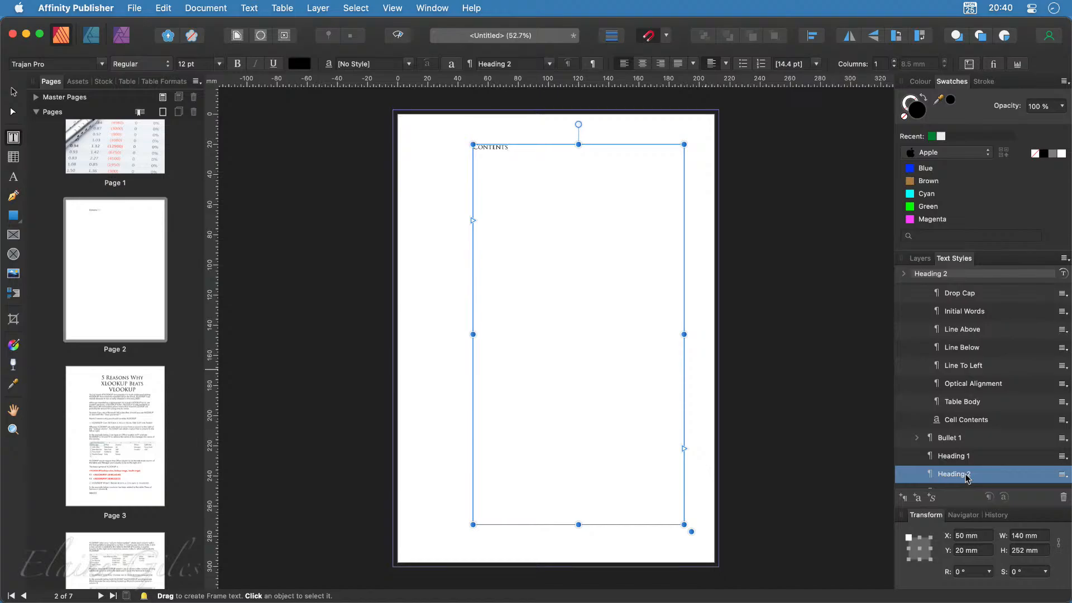
Insert a table of contents on a new line below the "Contents" title
key(Return)
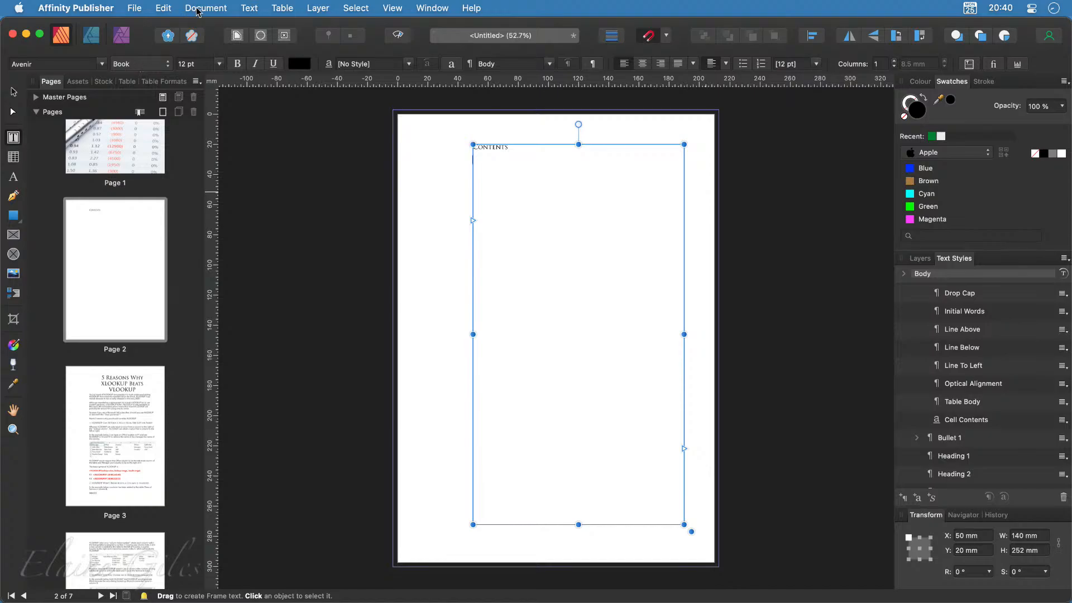
click(247, 8)
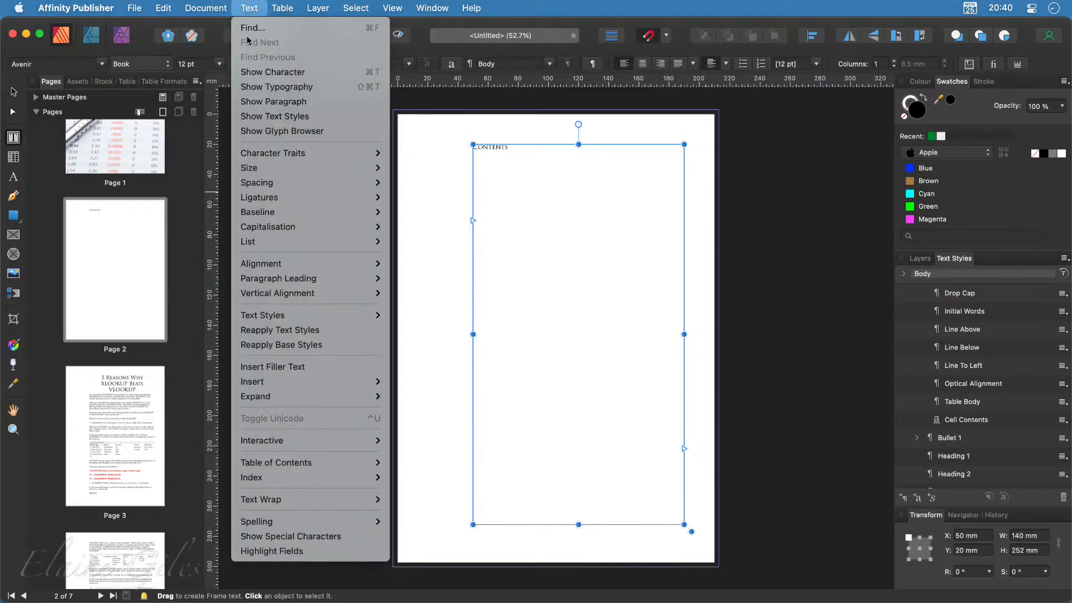
mouse_move(267, 465)
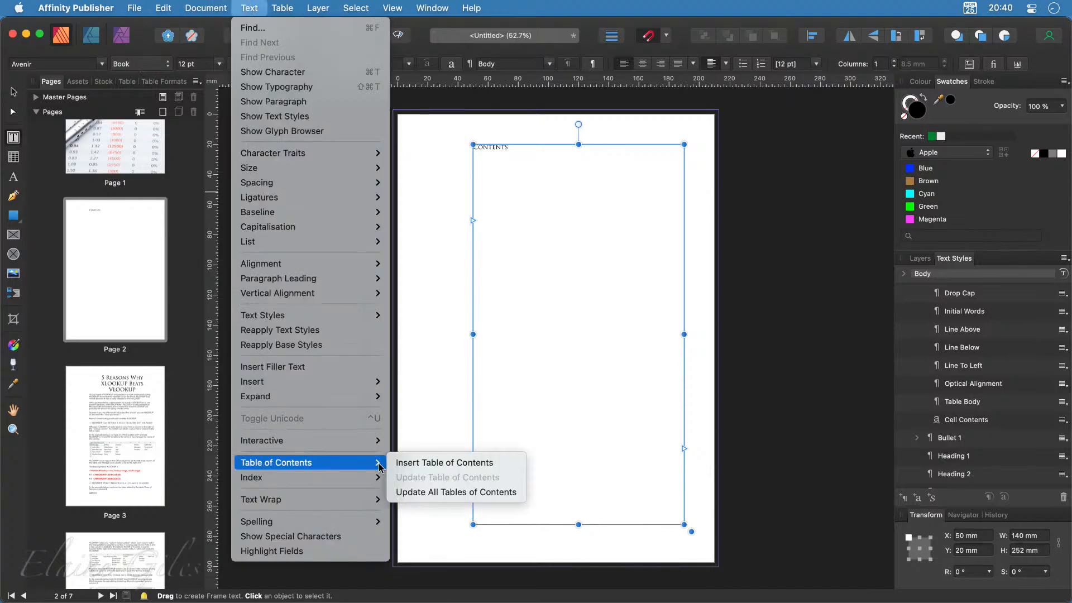
click(426, 463)
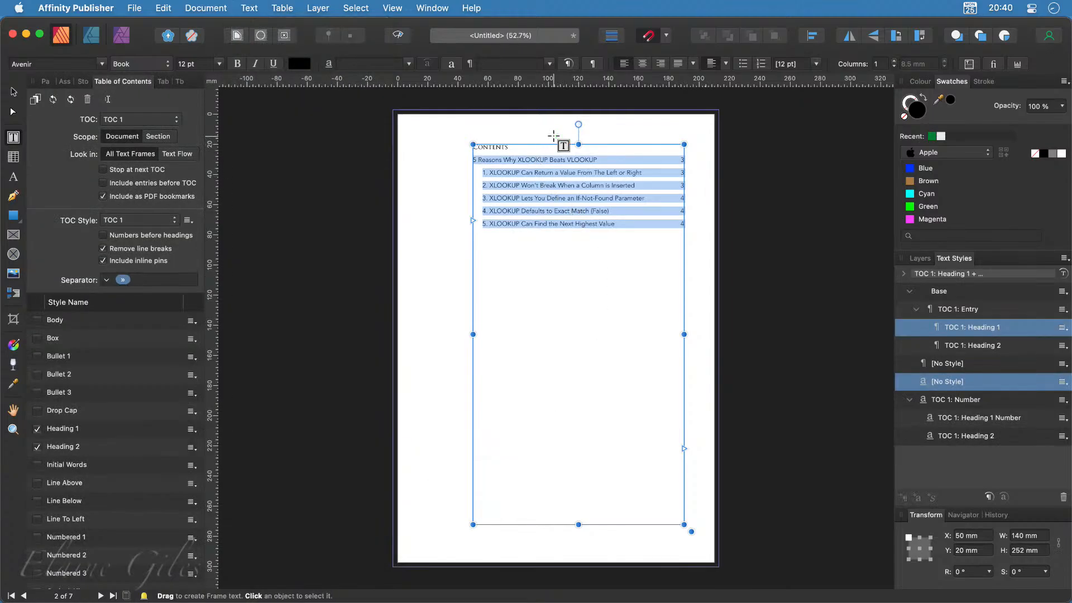
Exclude the Heading 1 style from the table of contents on page 2 so it lists only Heading 2 entries
scroll(553, 136, up, 6)
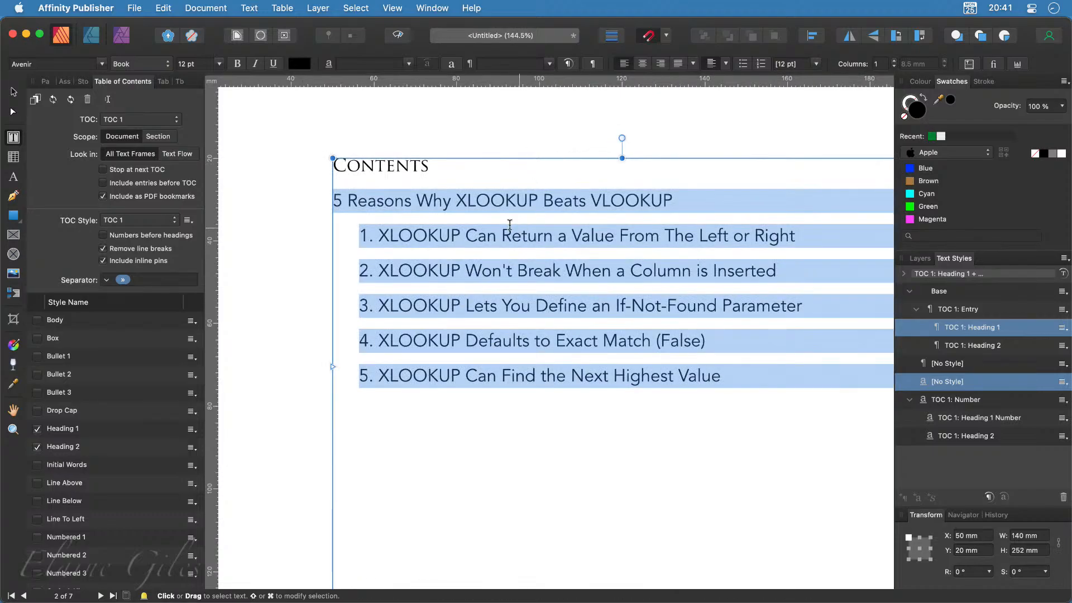
click(442, 199)
click(673, 199)
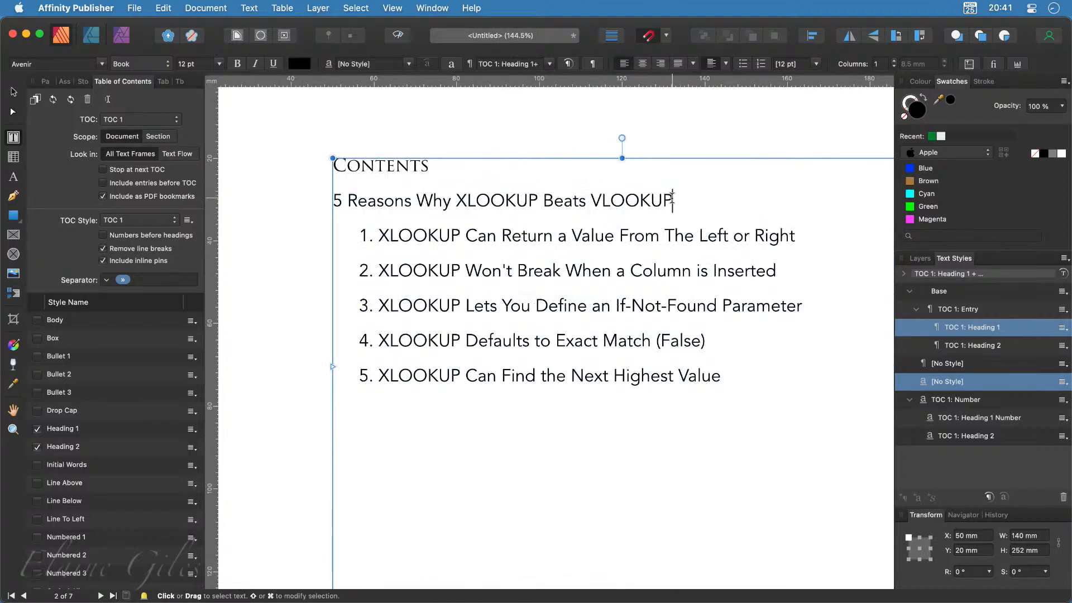
drag(673, 200, 298, 208)
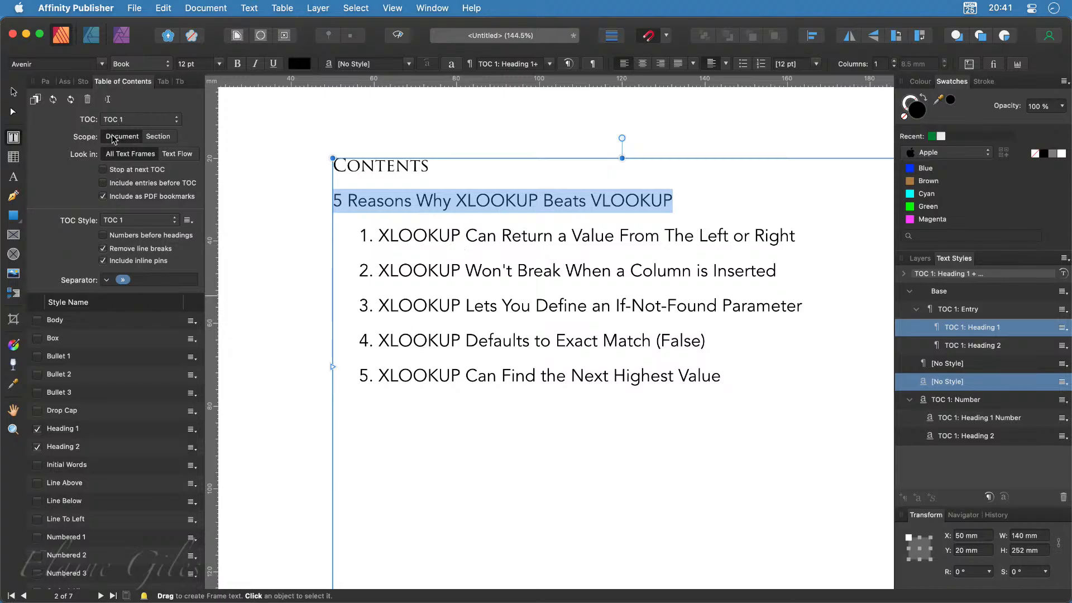
click(37, 429)
click(492, 393)
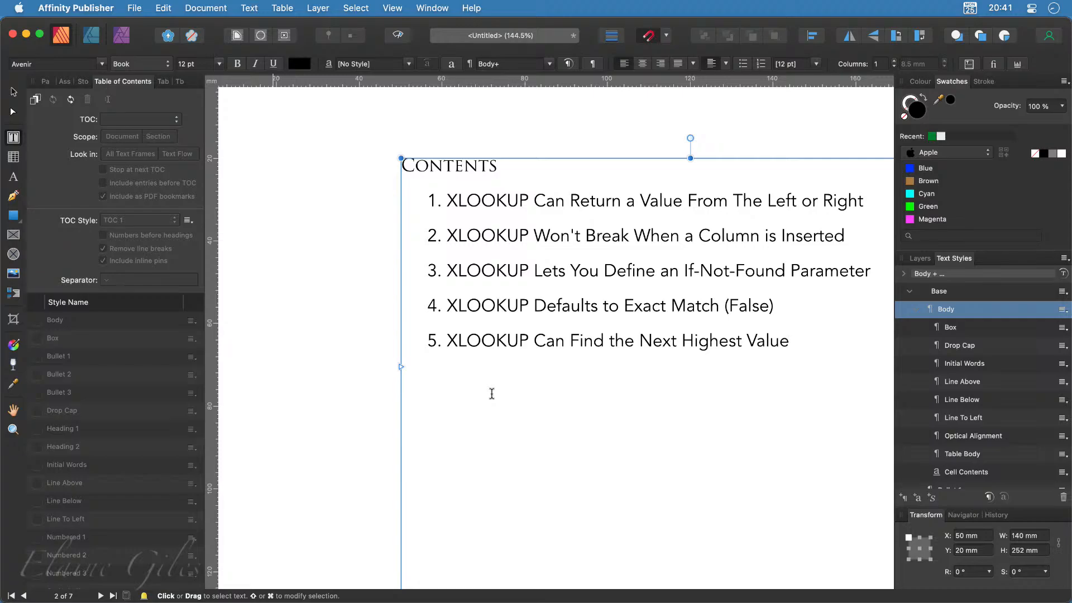
scroll(709, 374, right, 5)
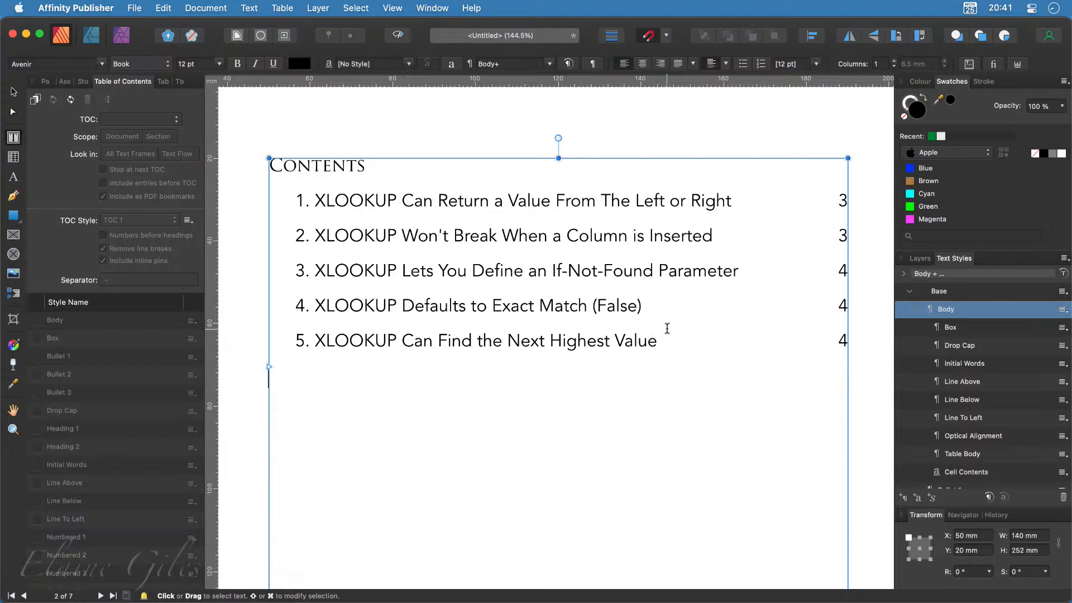
drag(675, 346, 299, 219)
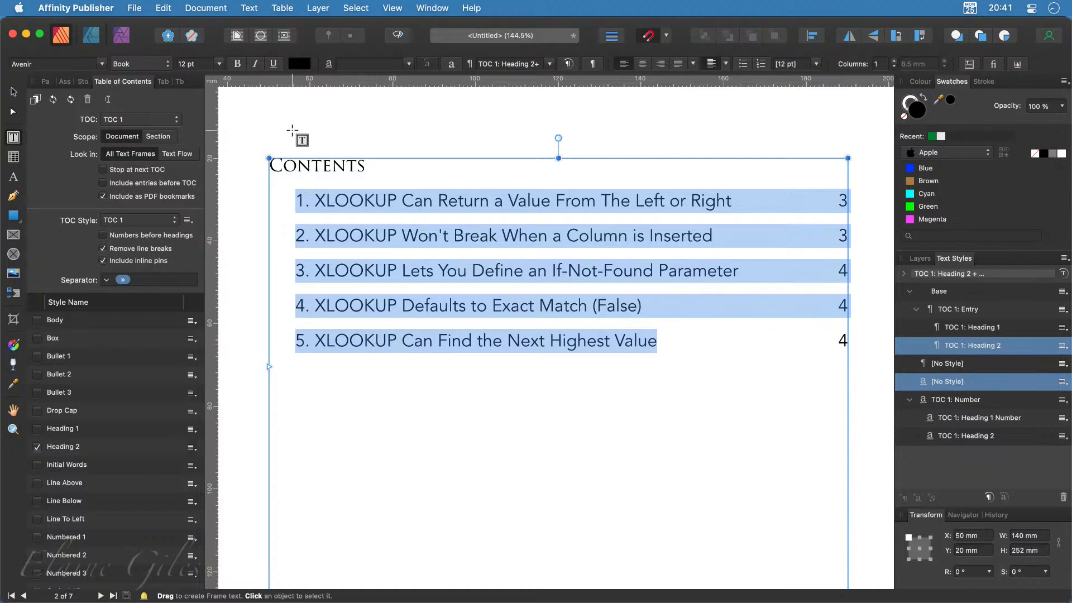
drag(366, 166, 269, 166)
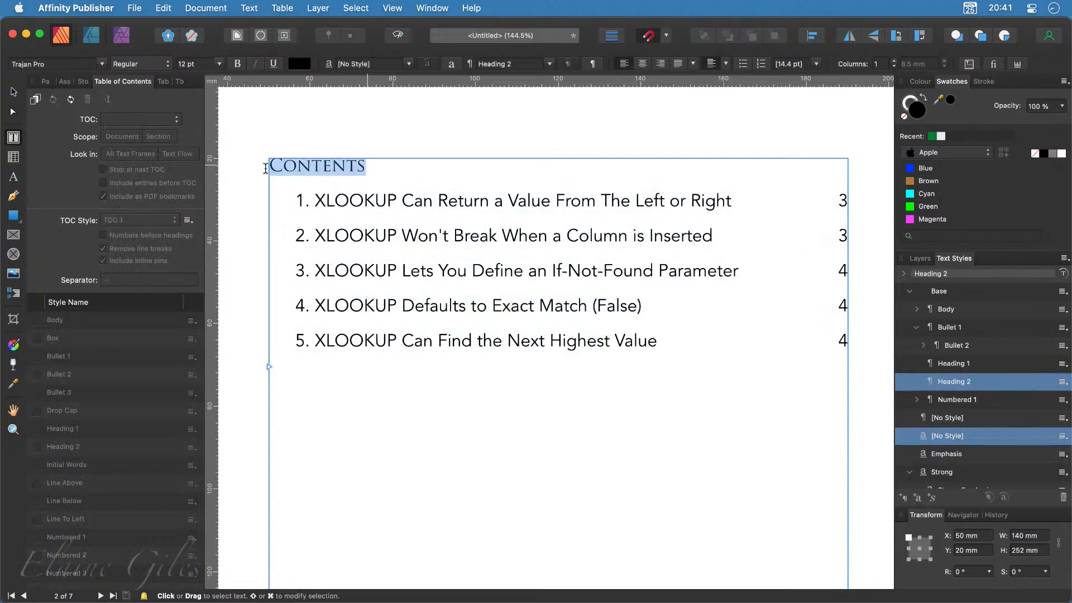
click(444, 461)
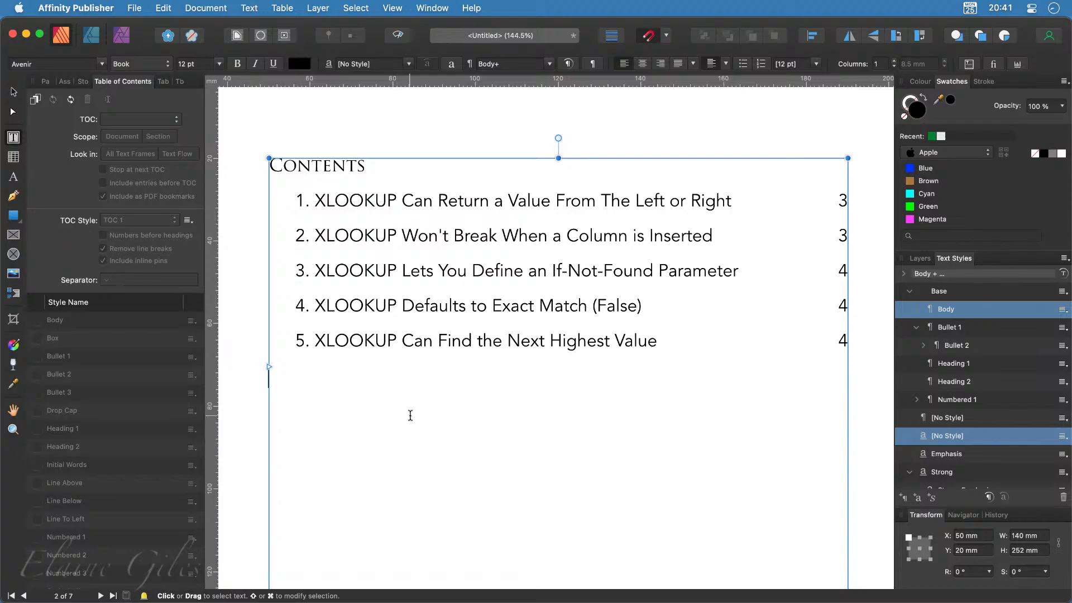
click(697, 340)
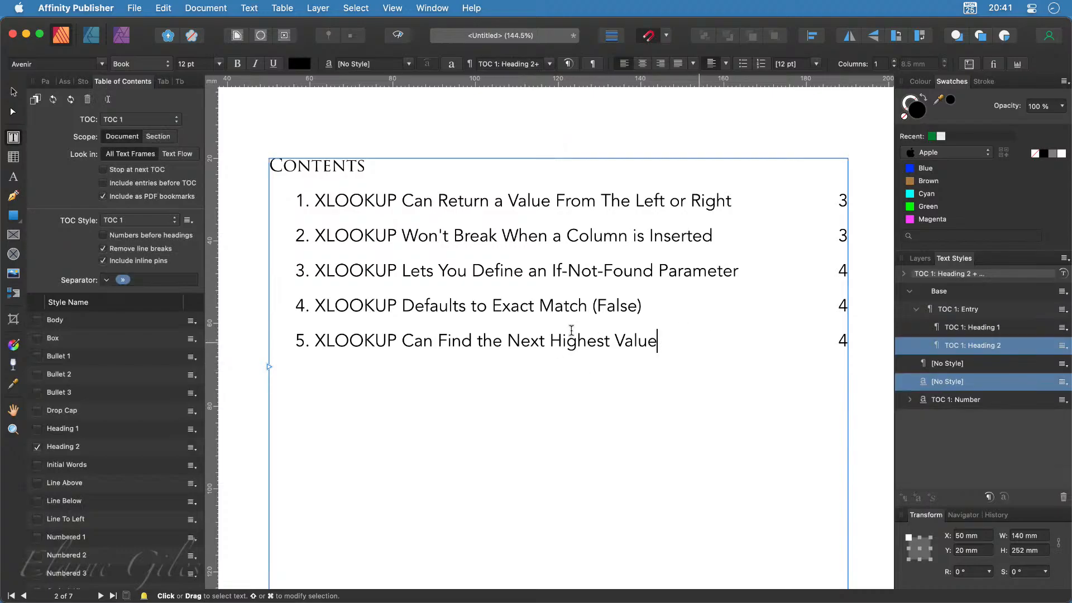
drag(570, 330, 296, 207)
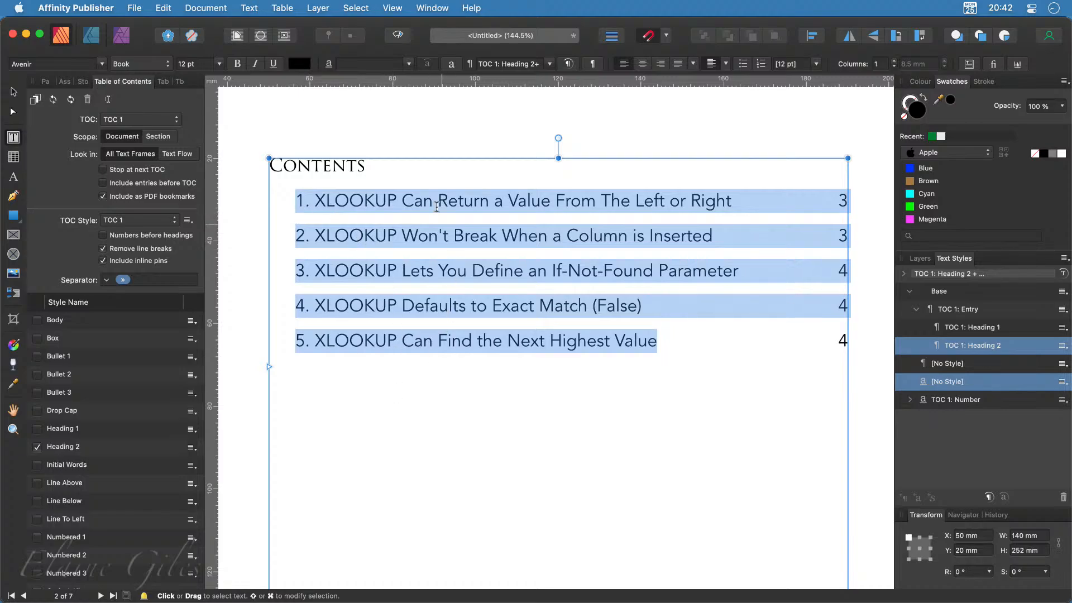
drag(369, 166, 269, 166)
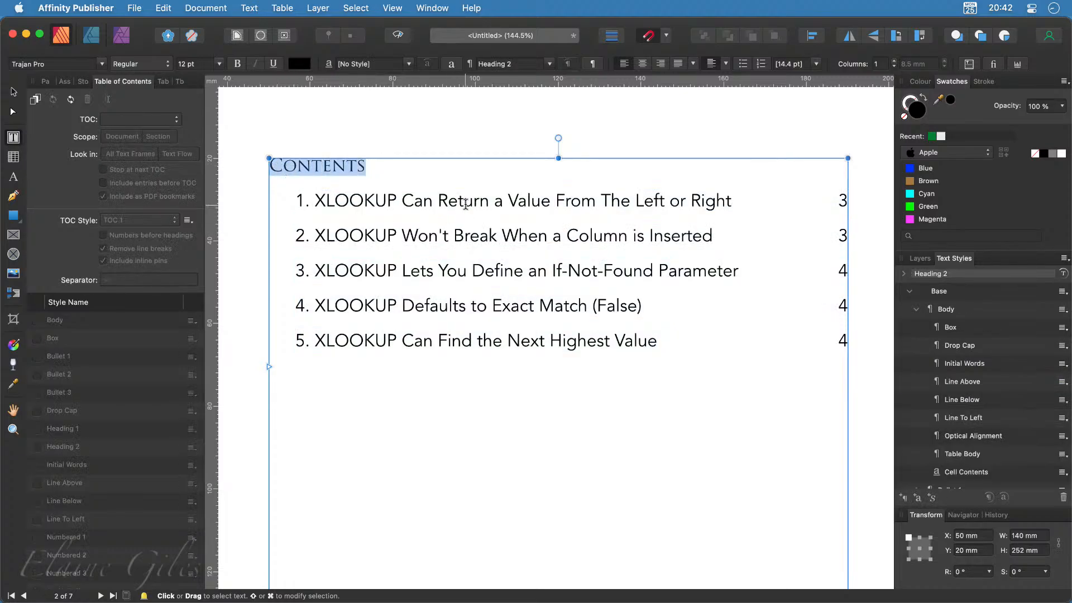
Try including entries before the TOC in the table of contents, and turn the option back off
click(464, 245)
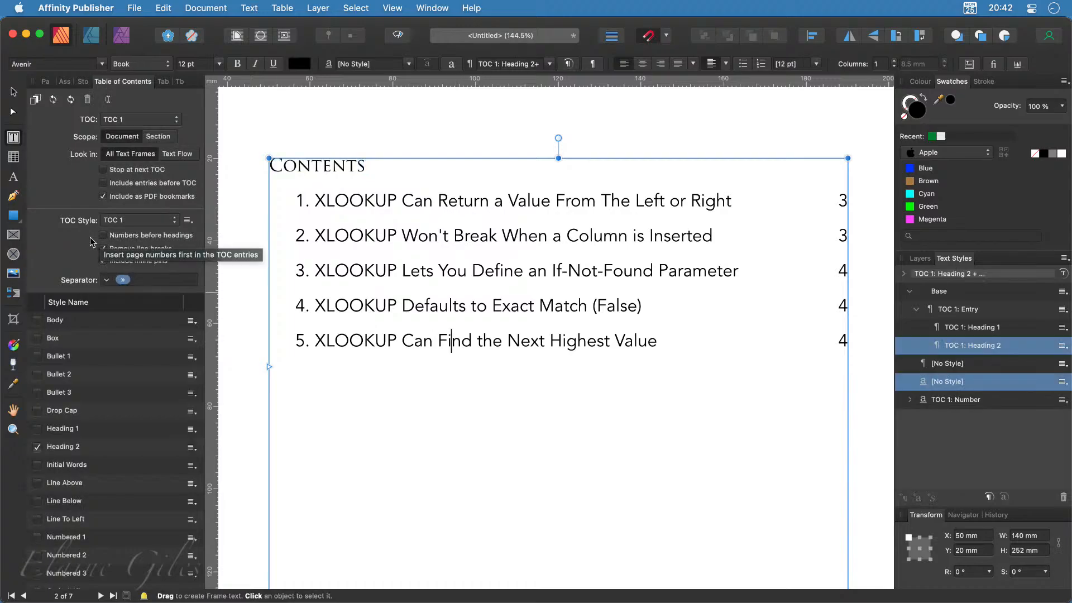
click(104, 188)
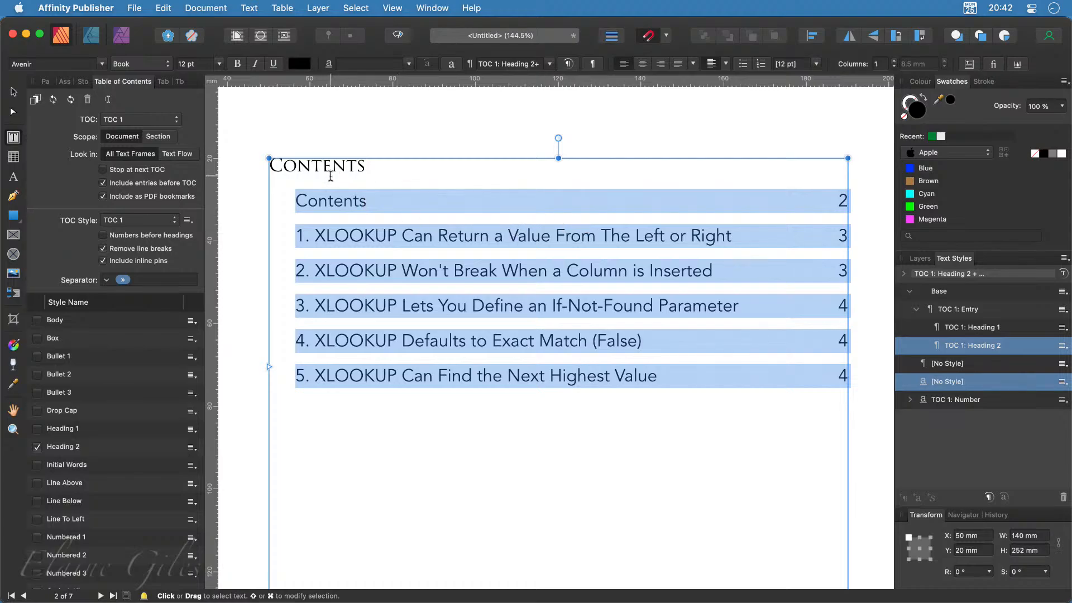
click(103, 184)
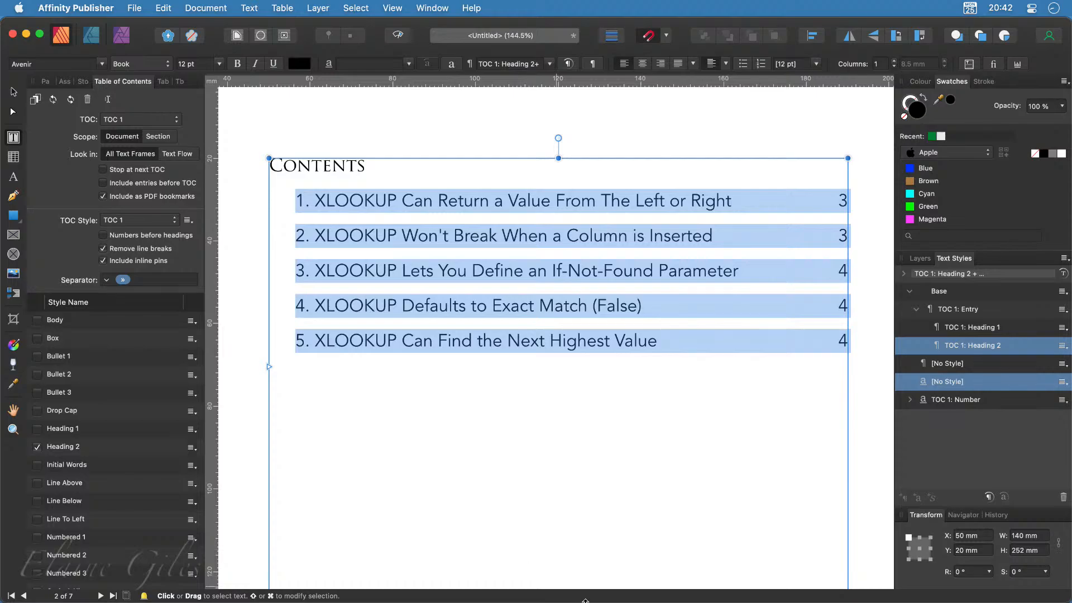
Open page 6, which holds the "Profile" placeholder, in the document view
click(45, 84)
scroll(173, 399, down, 8)
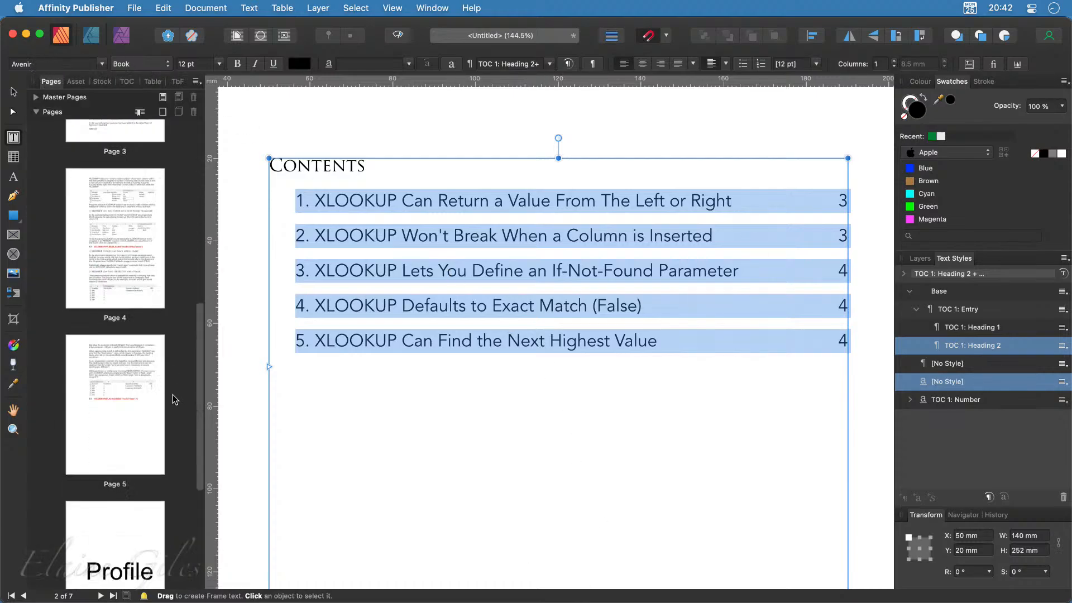
scroll(173, 399, down, 5)
click(132, 350)
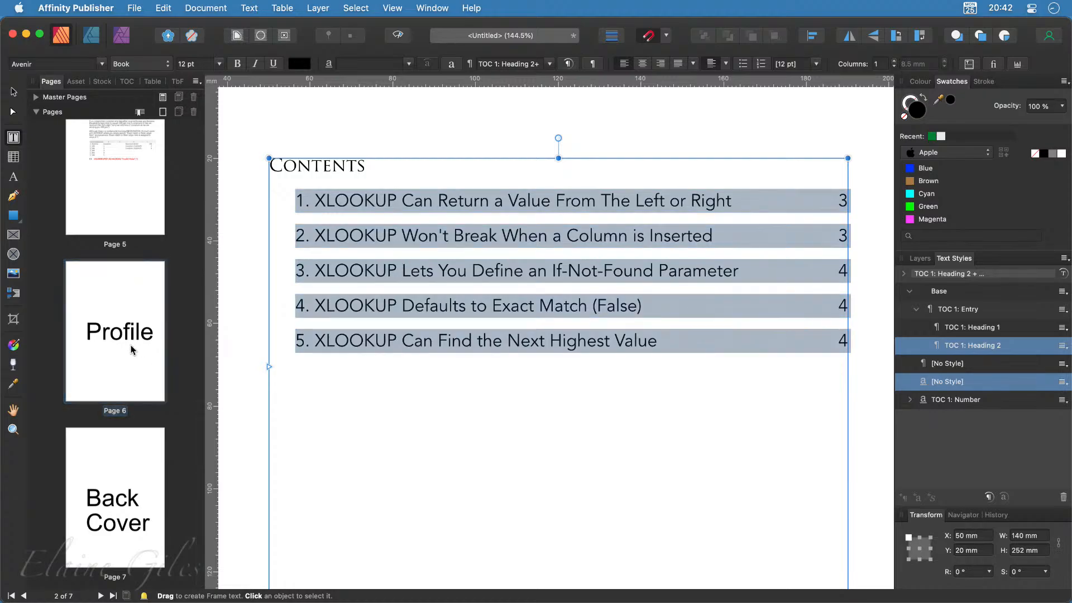
double_click(132, 350)
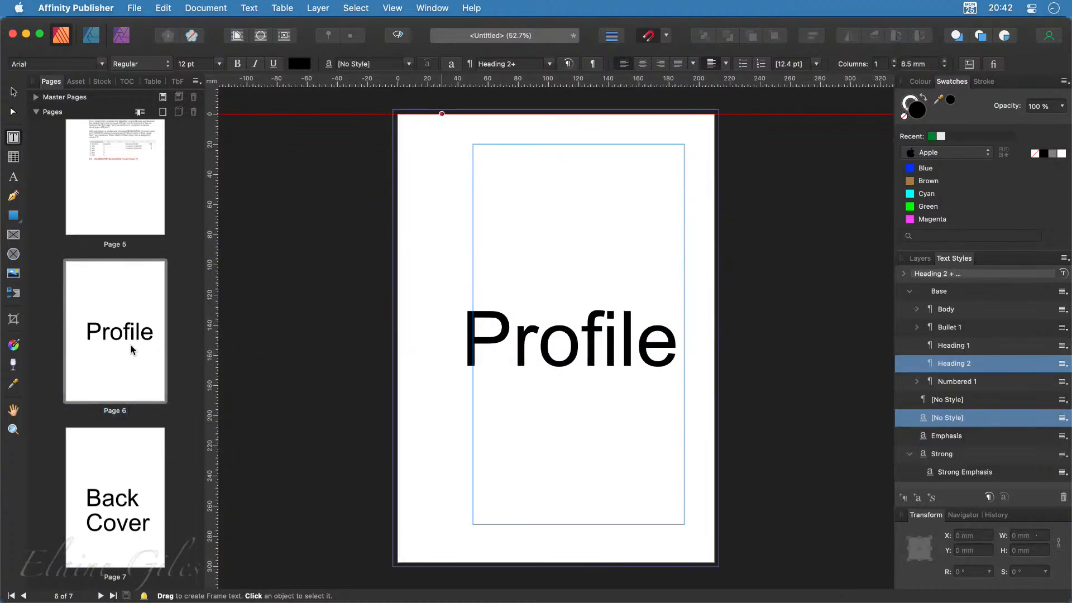
click(567, 326)
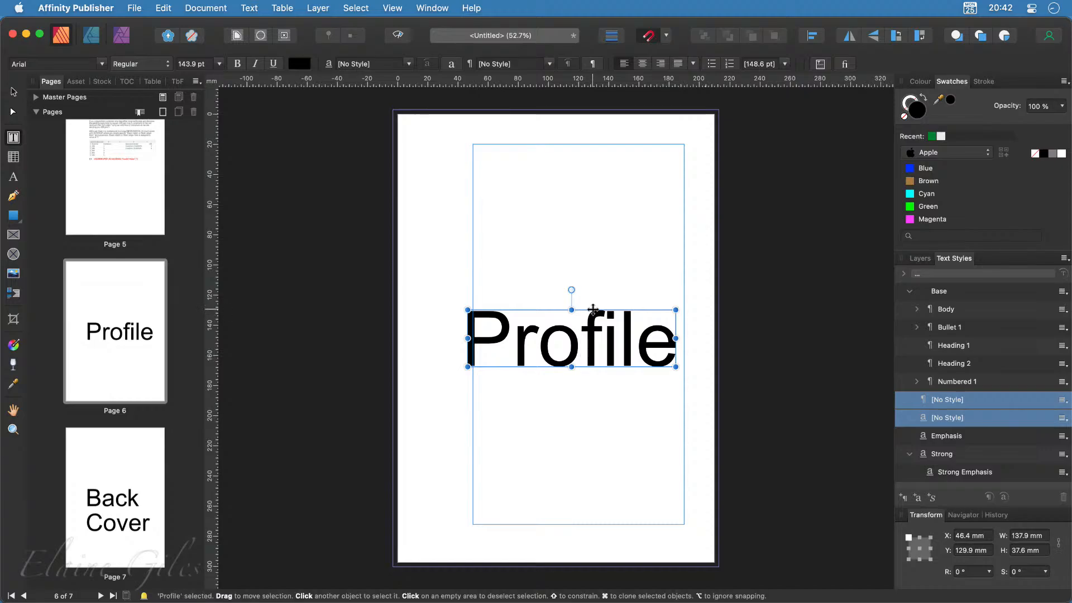
key(BackSpace)
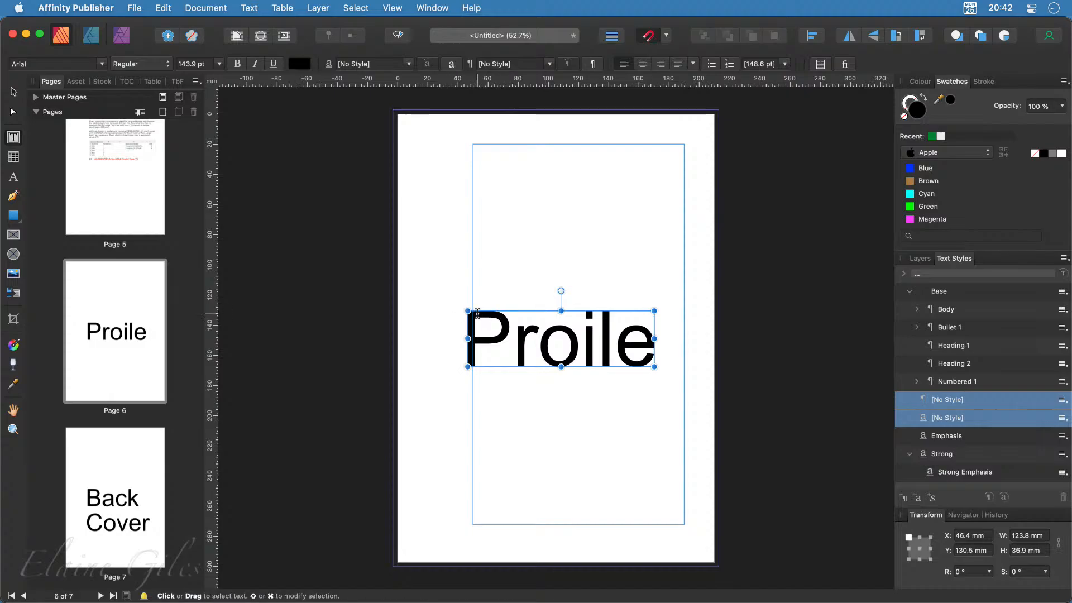
click(478, 314)
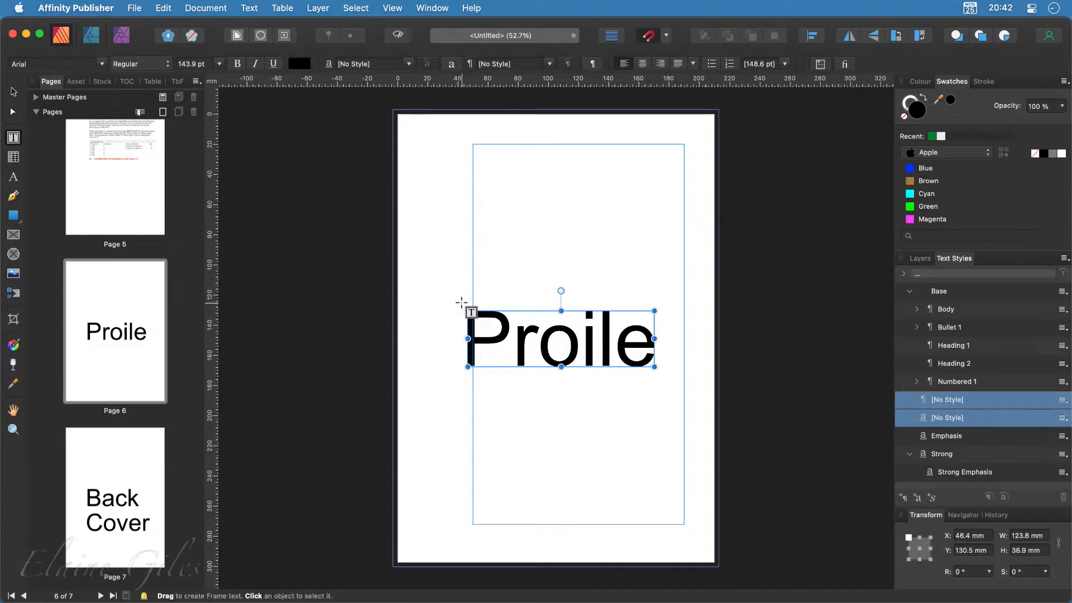
drag(450, 293, 747, 473)
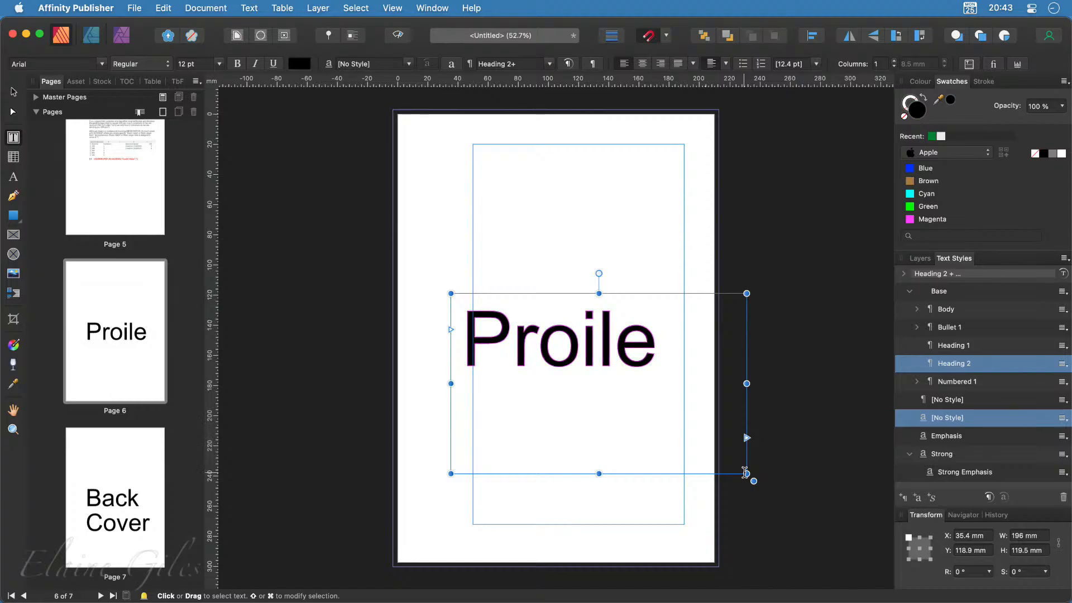
key(super+z)
key(Escape)
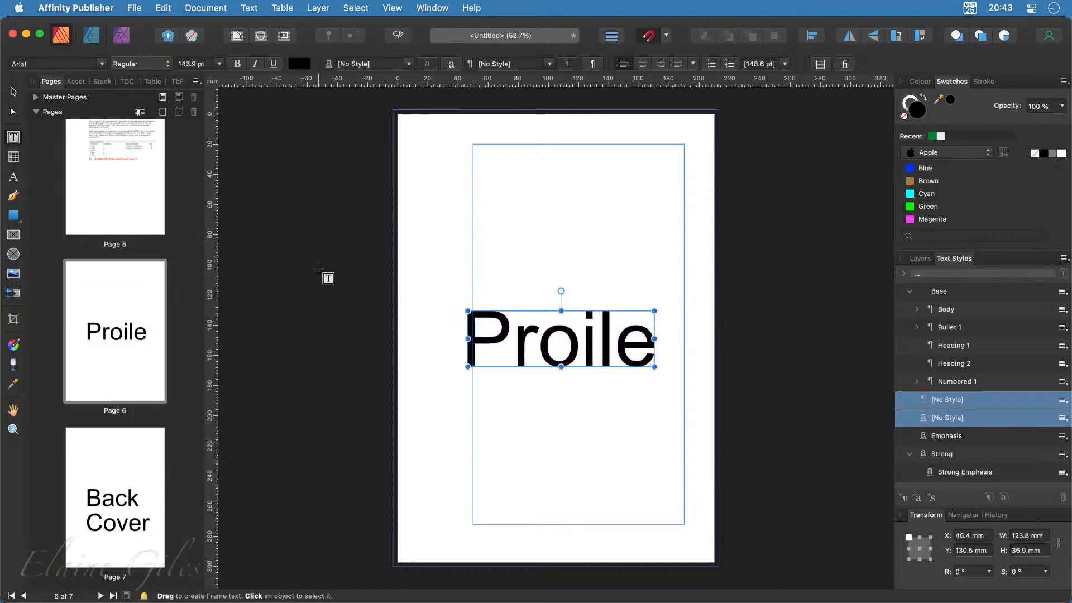
Delete the profile placeholder text from page 6
key(Escape)
key(v)
click(553, 352)
key(Delete)
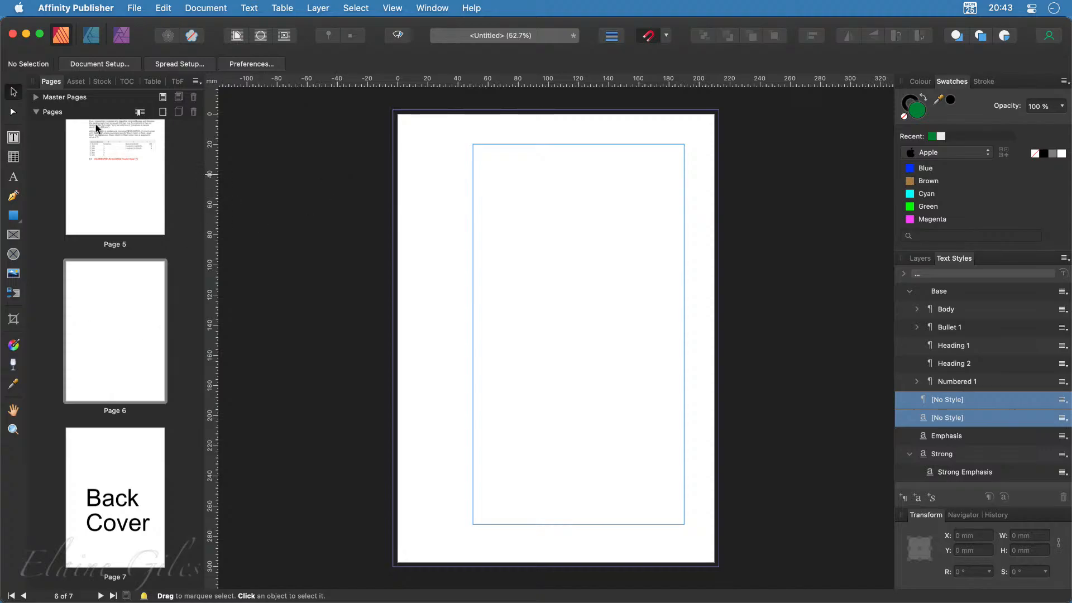
Draw a 140 × 252 mm text frame filling page 6's margins
key(t)
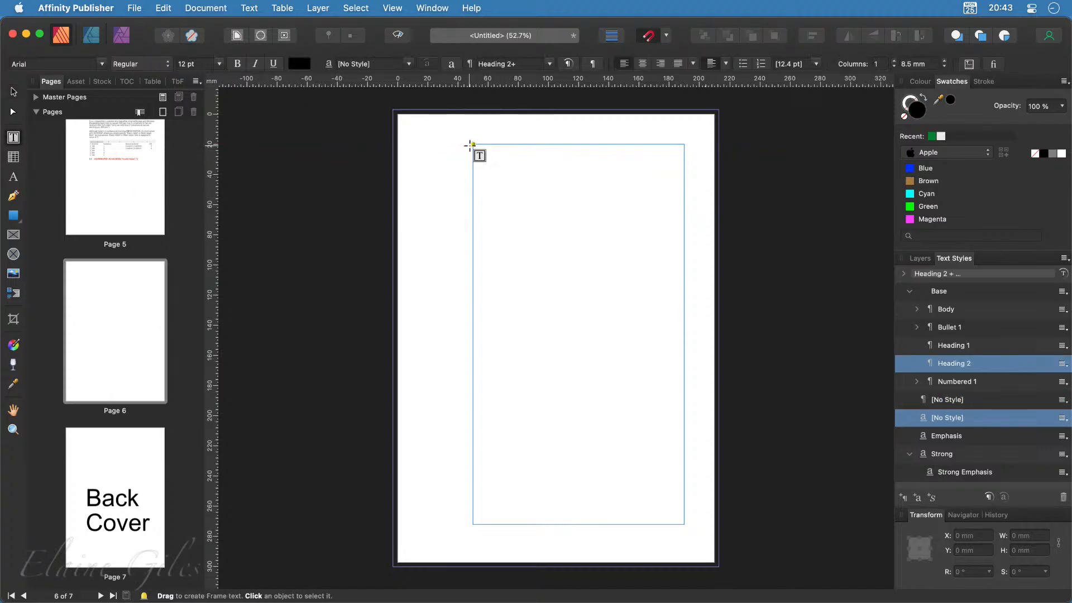
drag(473, 146, 684, 525)
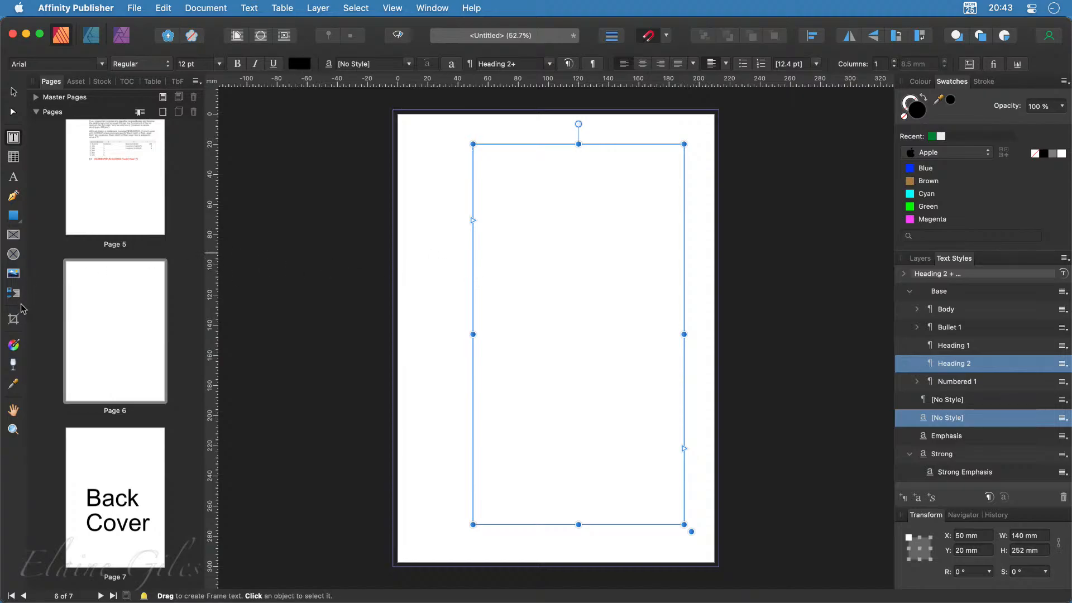
click(14, 176)
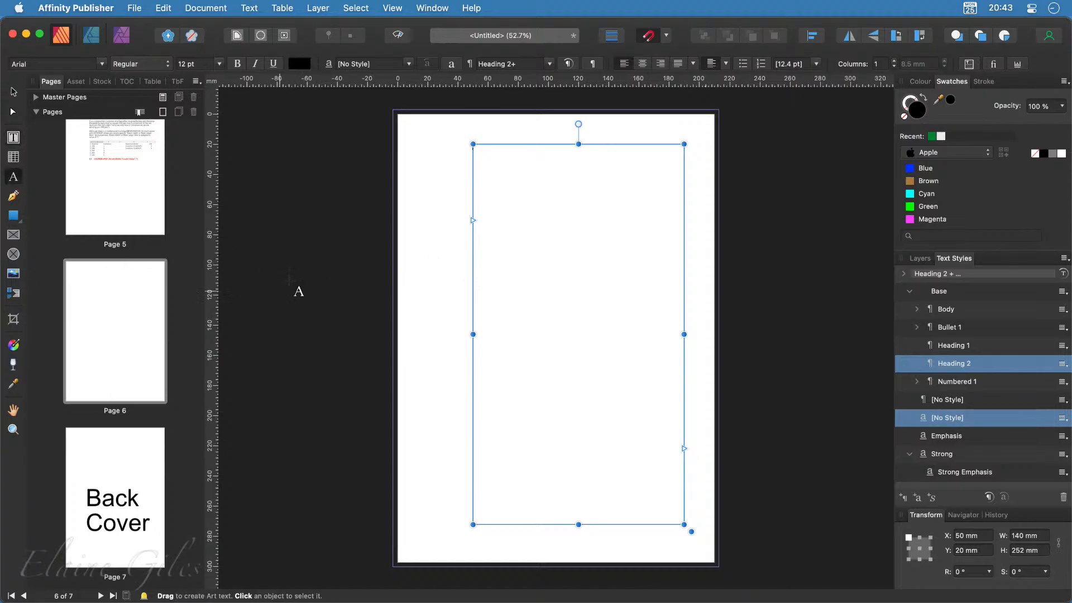
click(414, 194)
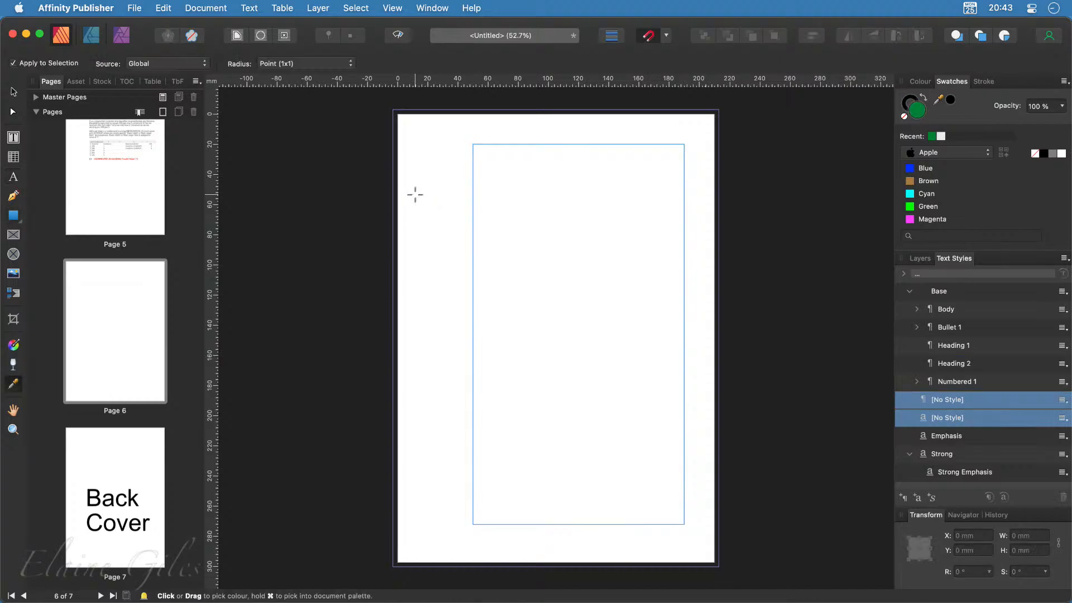
key(a)
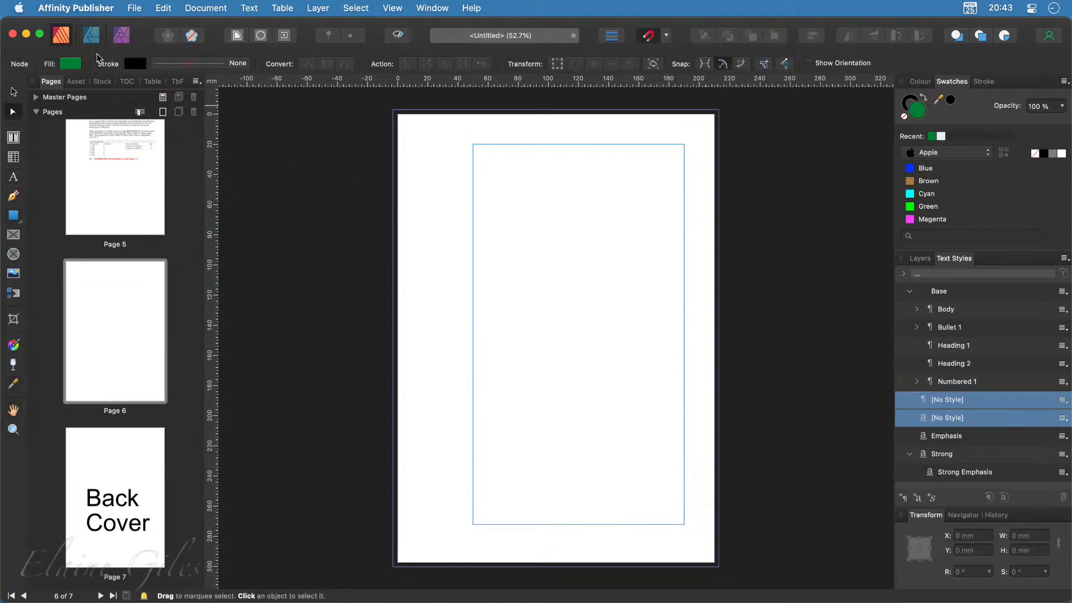
click(11, 91)
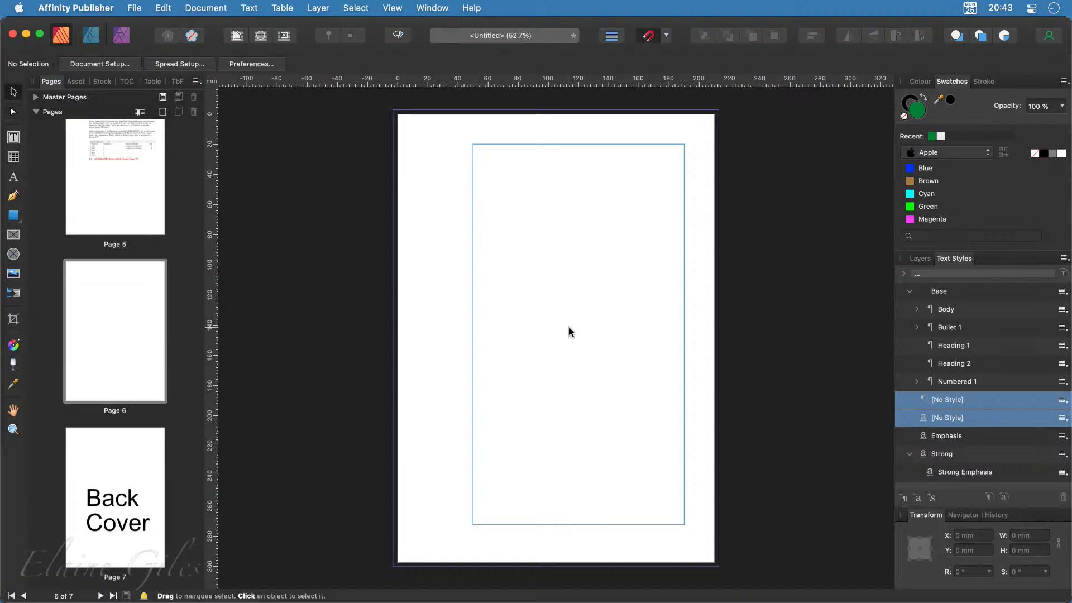
click(925, 260)
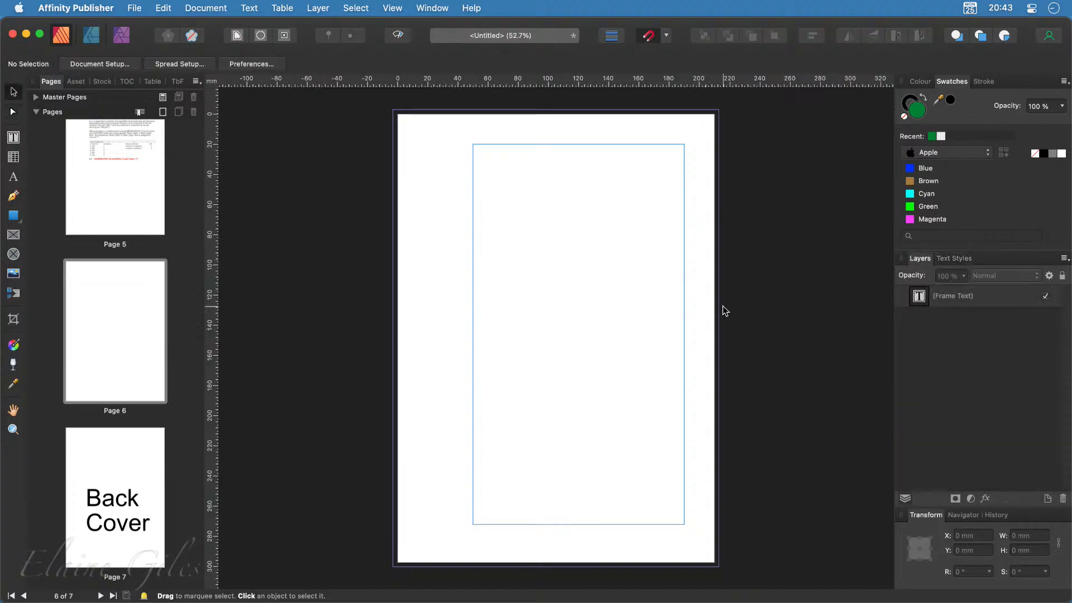
Add artistic text about 33 mm high near the top of page 6 and enter the profiled person's full name
click(13, 177)
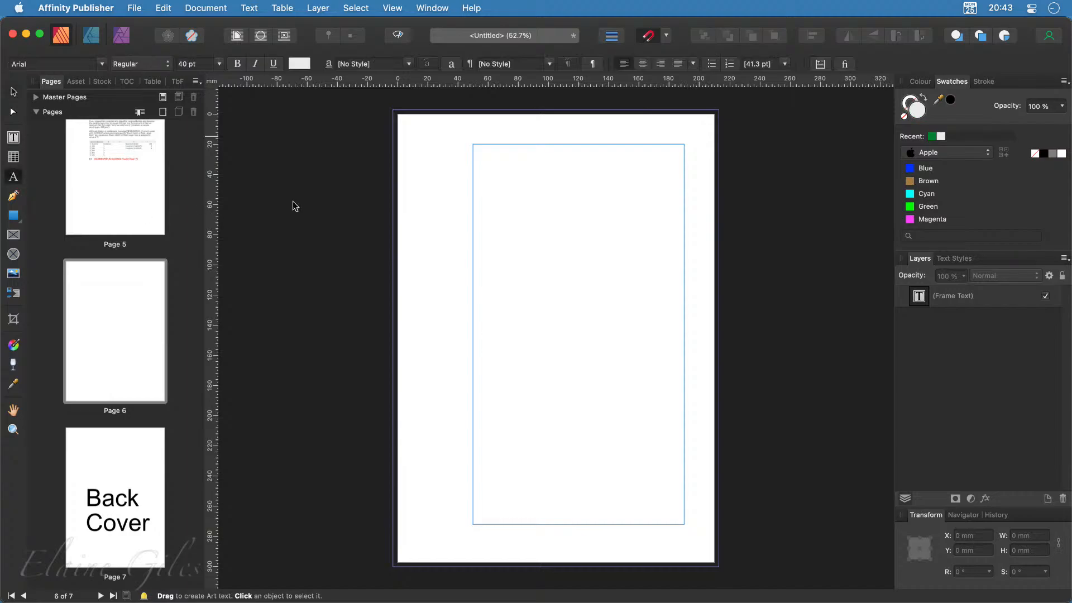
drag(439, 139, 482, 200)
text(Mike Thomas)
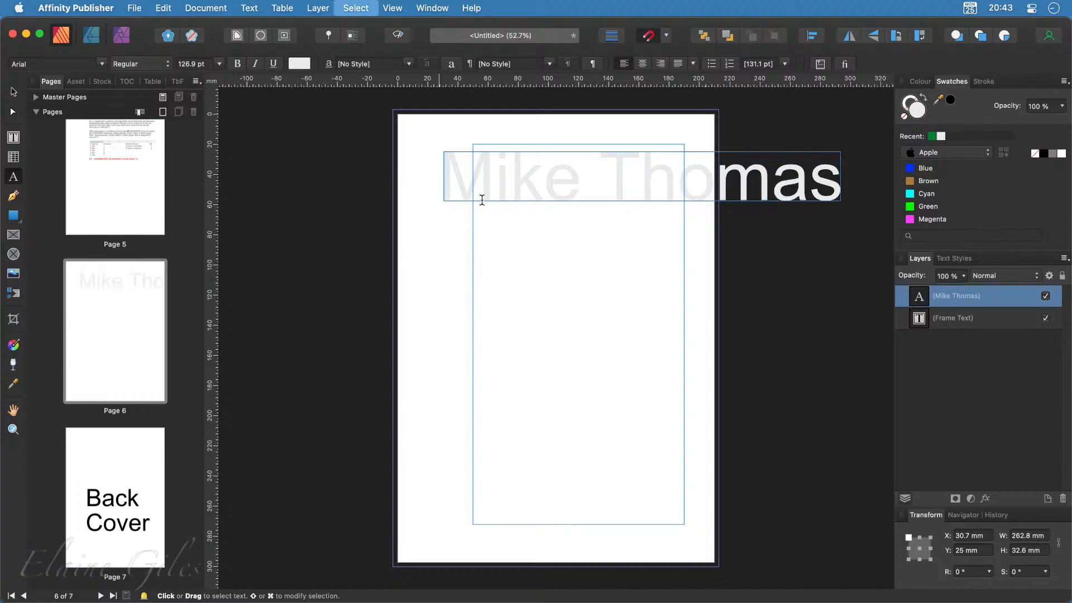
Set the name heading on page 6 in Trajan Pro and fill it with the recent green swatch
key(super+a)
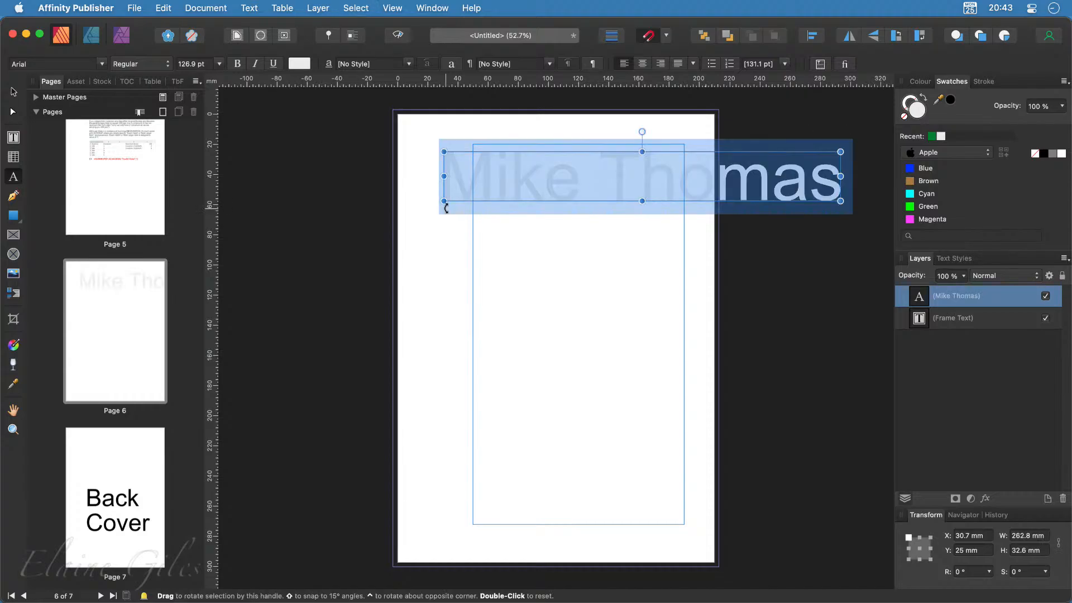
click(102, 65)
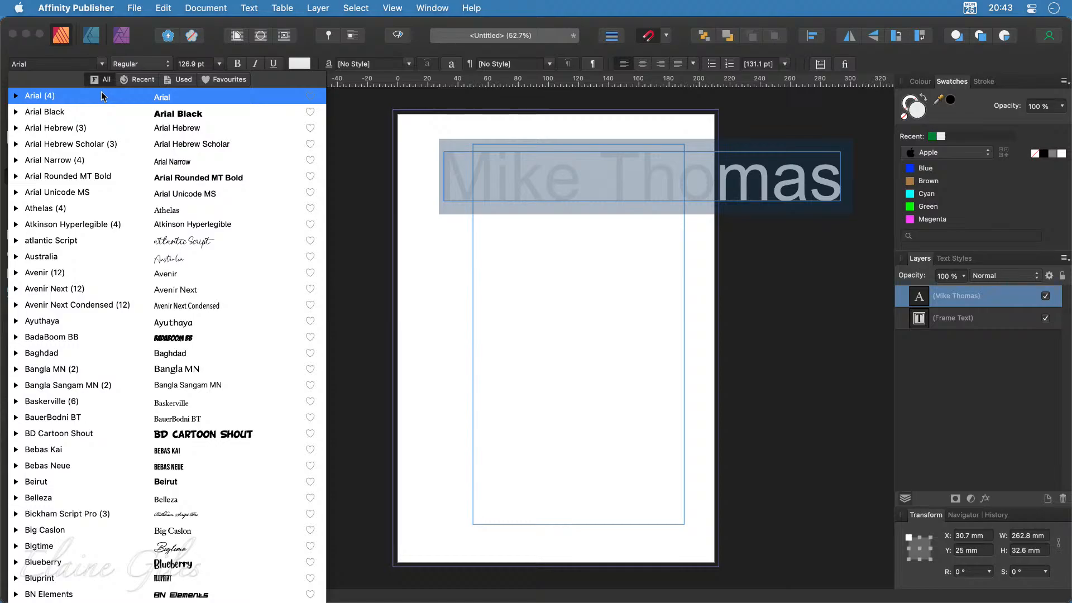
text(traj)
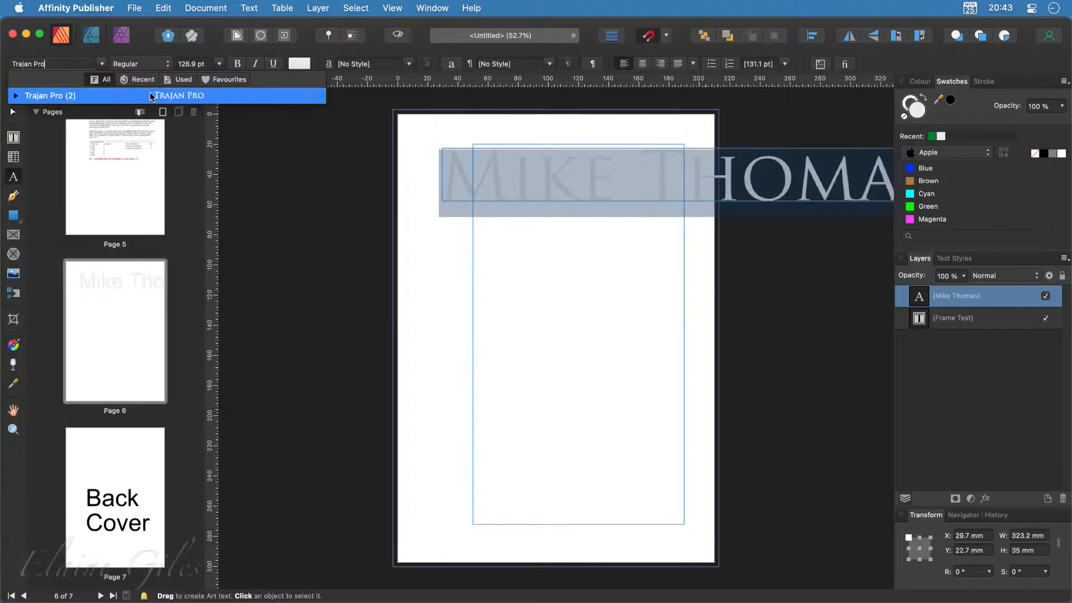
click(102, 96)
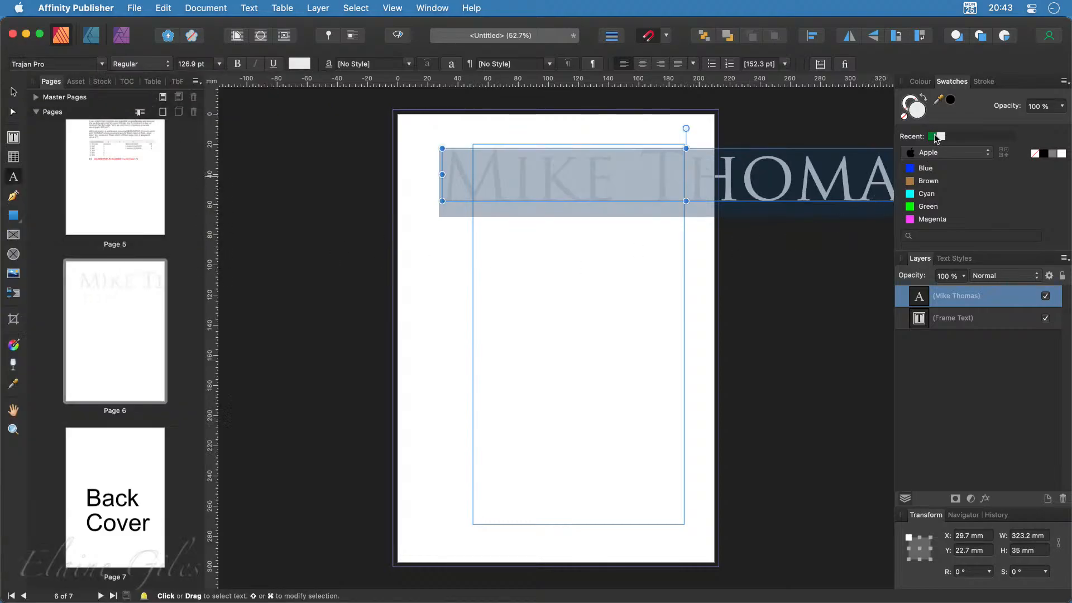
click(932, 136)
Scale the name heading to 140 mm wide and align it with the top-left margin corner at X 50 mm, Y 20 mm
drag(442, 148, 642, 170)
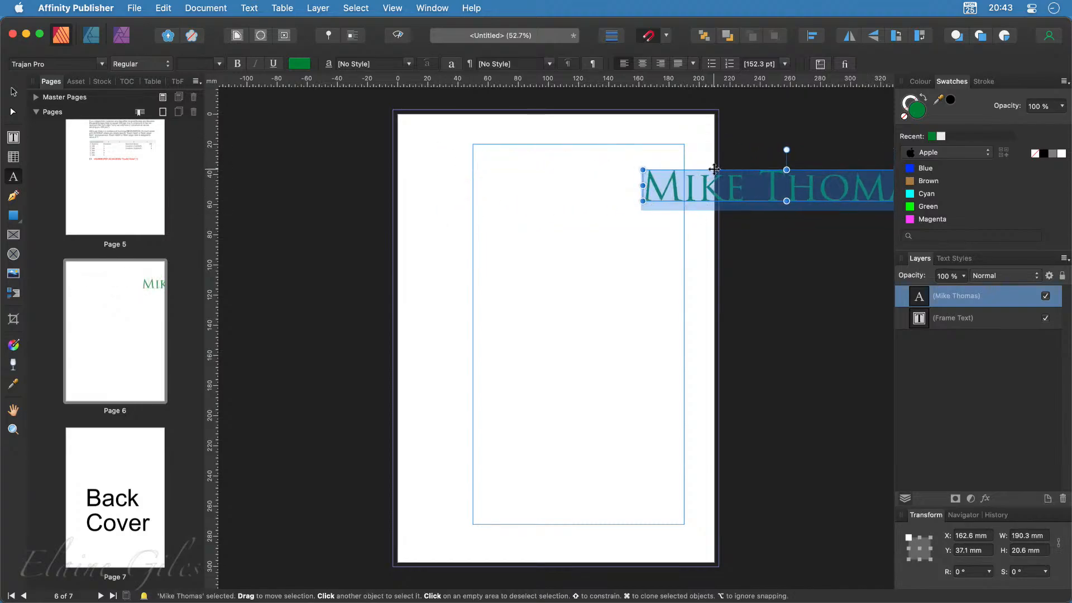
drag(714, 169, 543, 143)
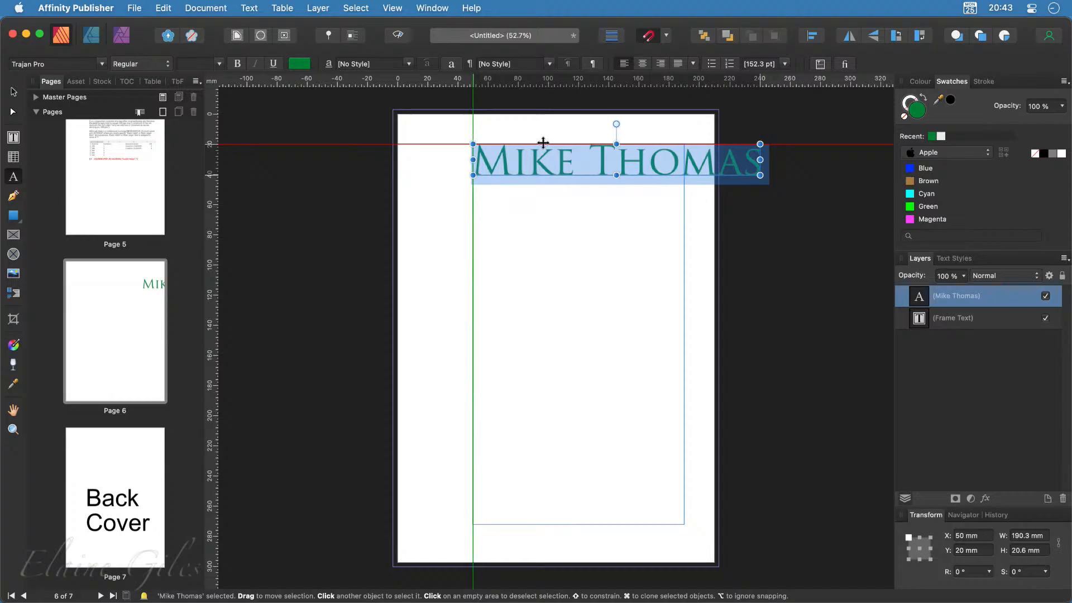
drag(759, 176, 685, 167)
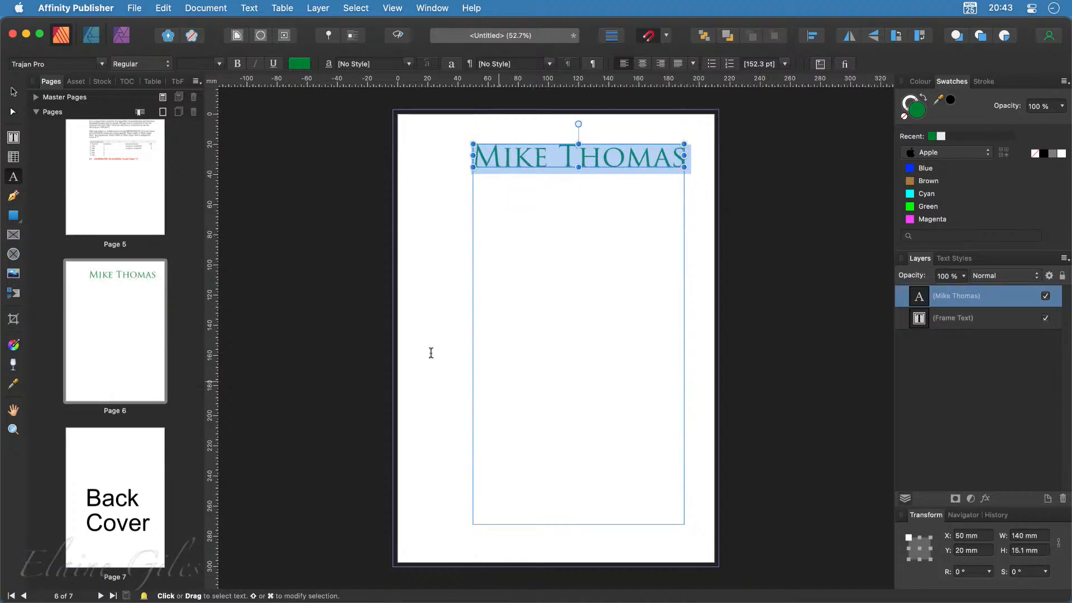
Draw a picture frame about 70 × 76 mm below the name heading, ending at the right margin
click(13, 235)
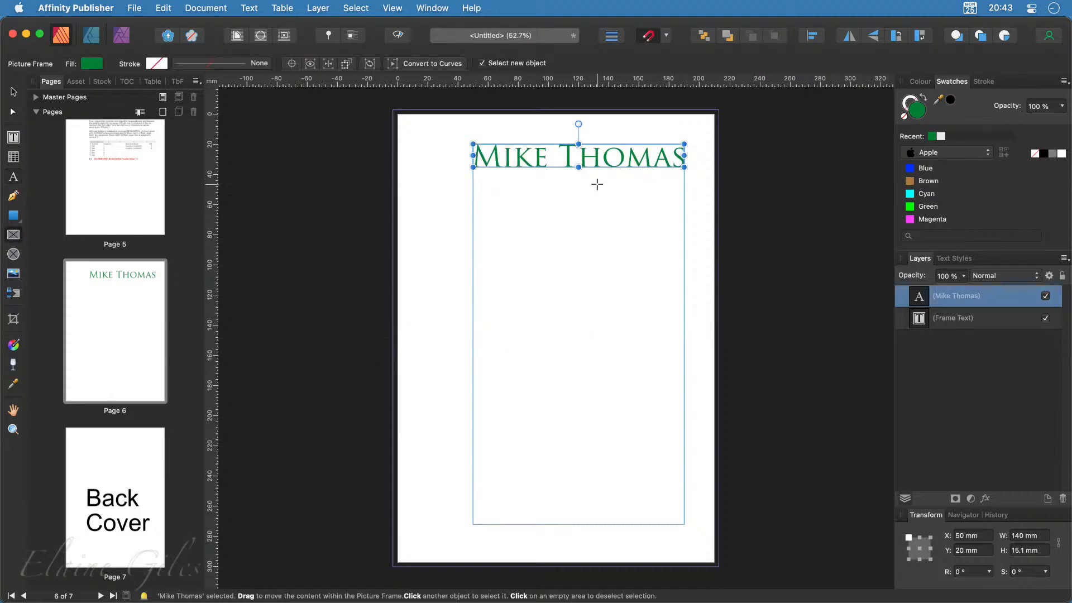
drag(596, 184, 685, 298)
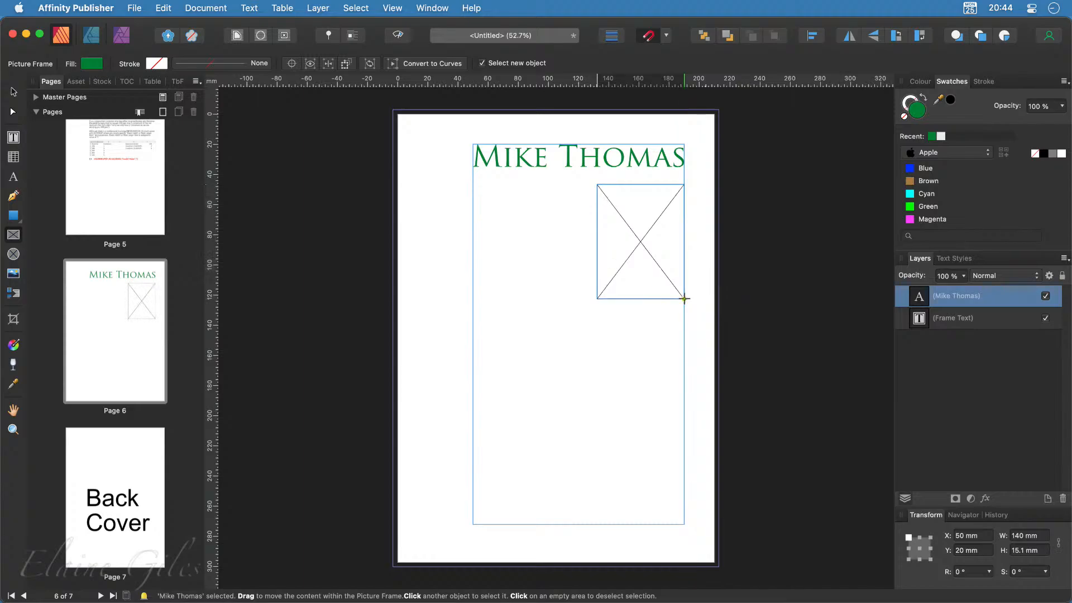
drag(597, 299, 578, 299)
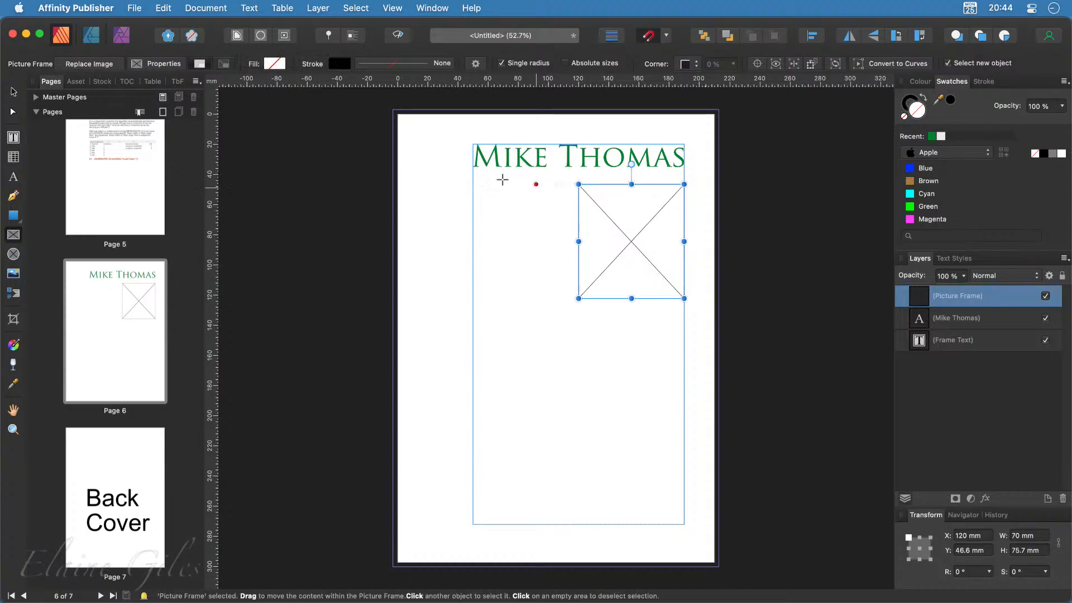
Lower the text frame's top edge to about Y 62.4 mm and move the picture frame down level with it
key(v)
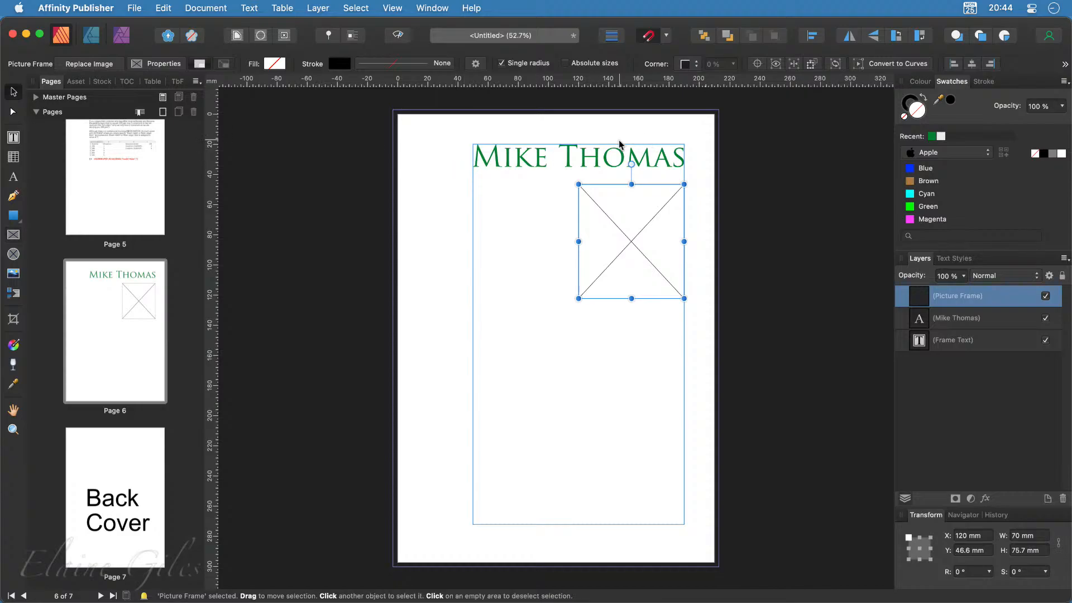
click(542, 195)
drag(578, 144, 578, 208)
drag(653, 242, 654, 266)
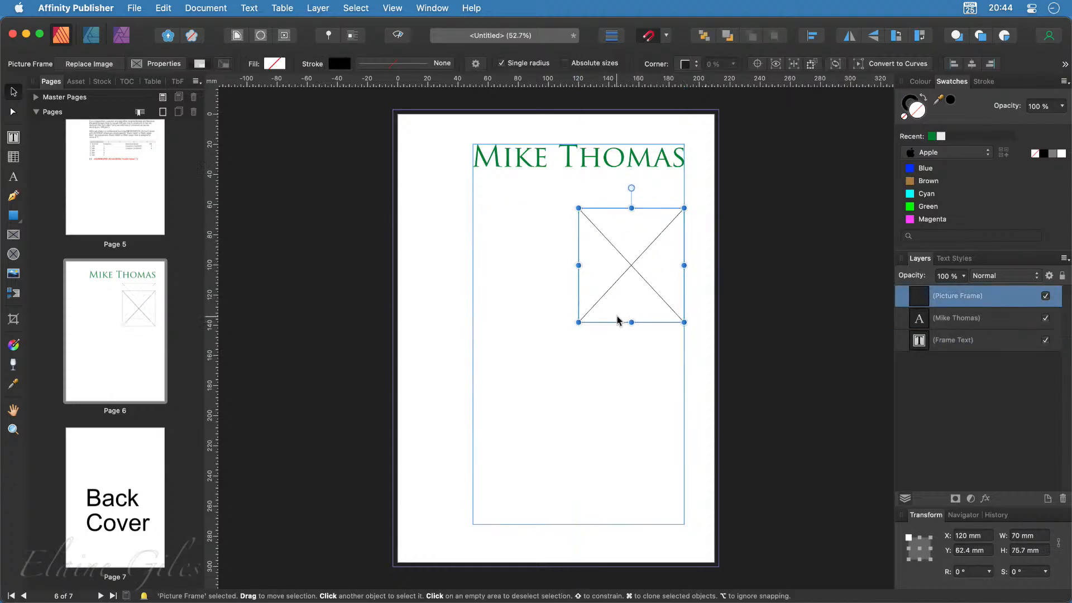
Switch to Sublime Text and close Tutorial Text.txt without saving its changes
click(552, 385)
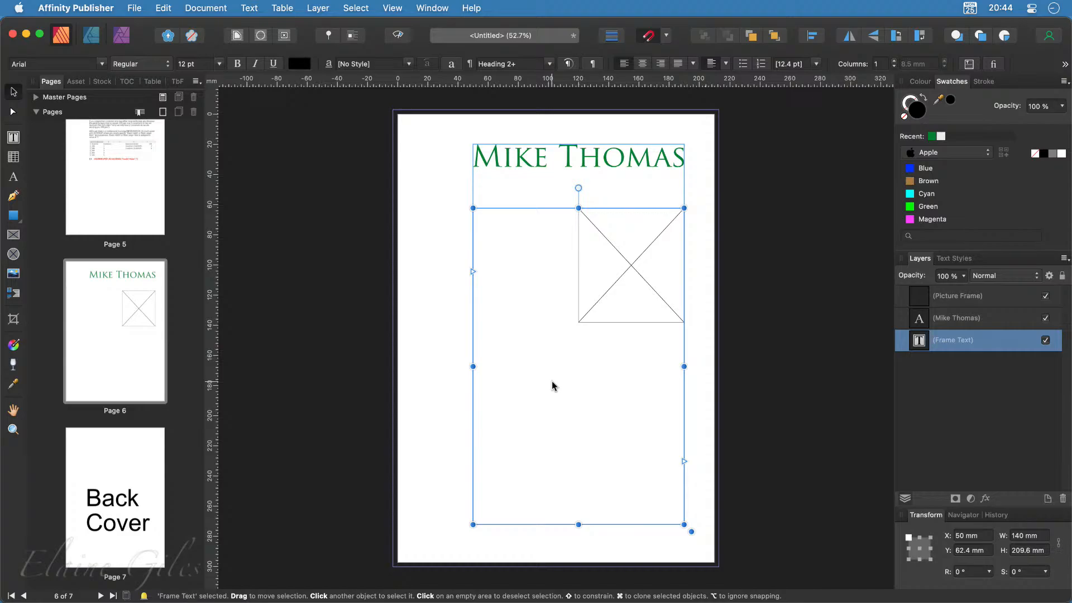
key(alt+space)
text(sub)
key(Return)
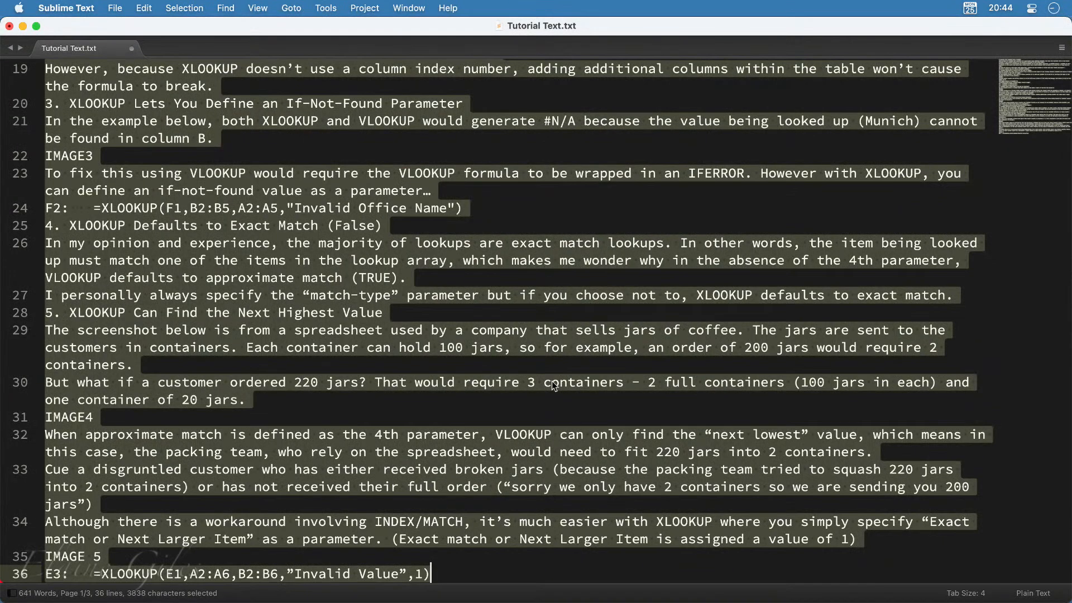
key(super+w)
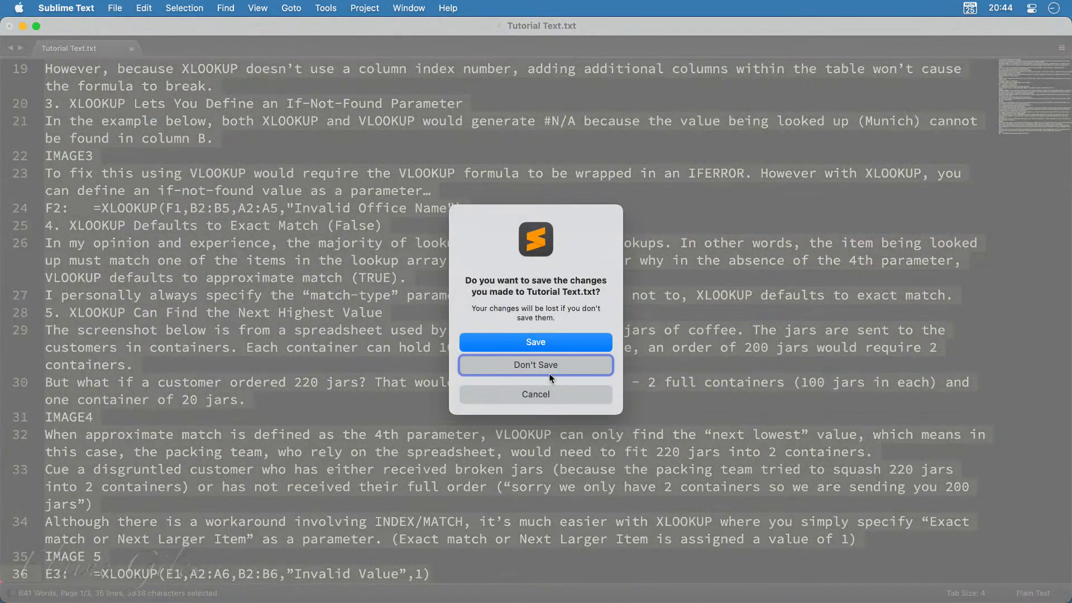
click(551, 367)
click(551, 370)
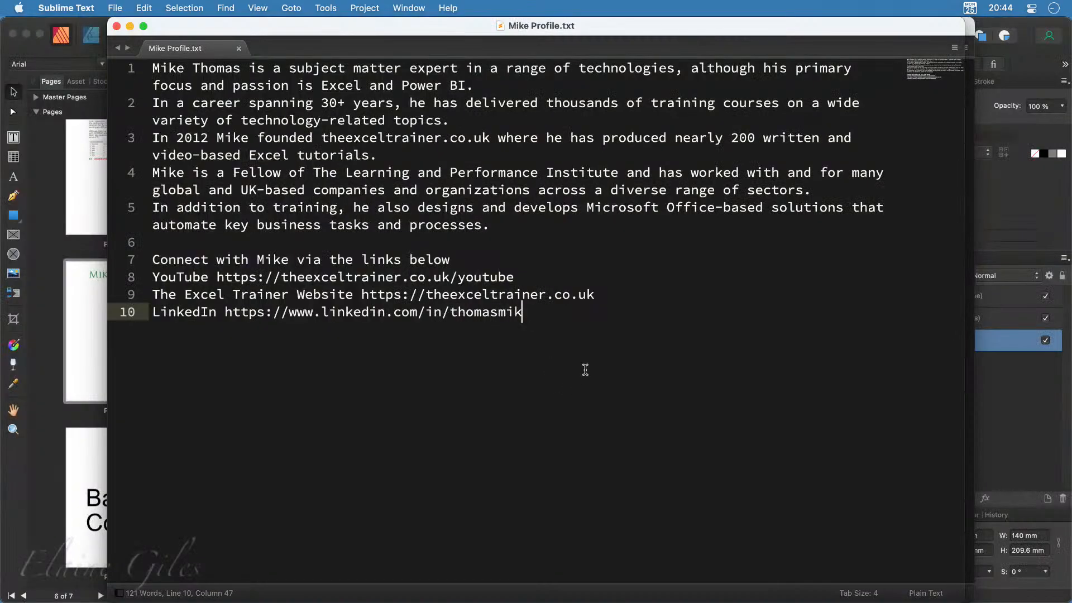
Copy the complete profile text from the text file and paste it into page 6's text frame in Affinity Publisher
drag(581, 370, 78, 61)
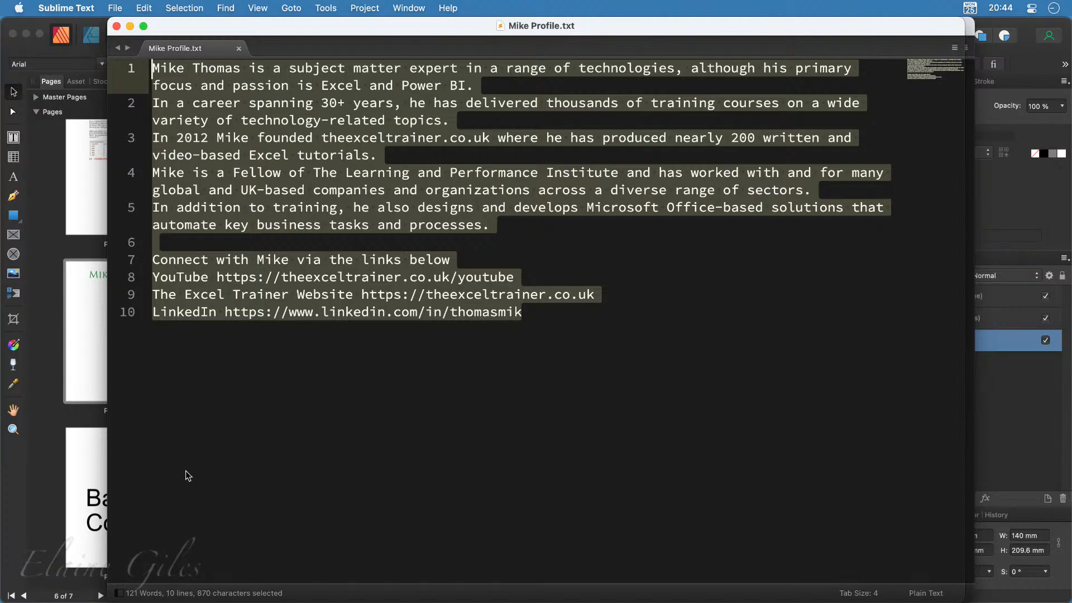
key(super+c)
key(super+Tab)
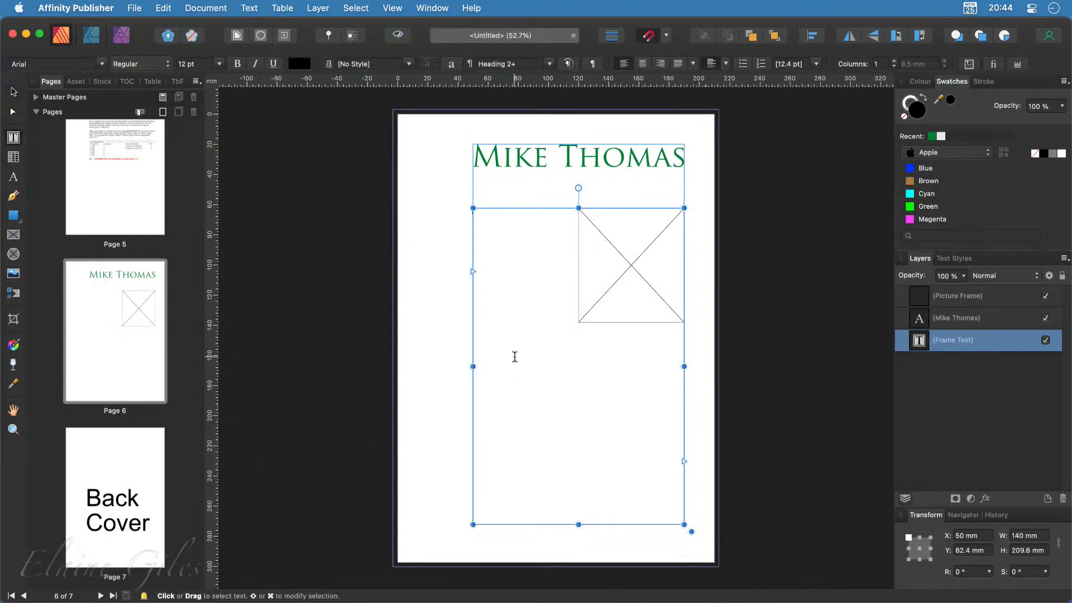
click(515, 356)
key(super+v)
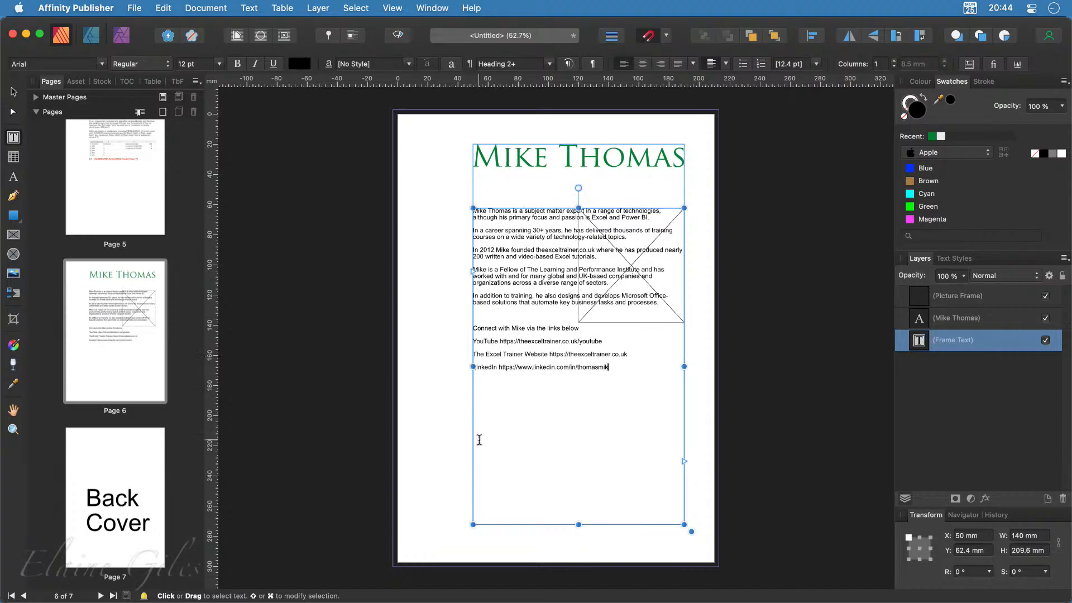
Give the picture frame a Square text wrap on both sides with a 3 mm distance from text
click(13, 92)
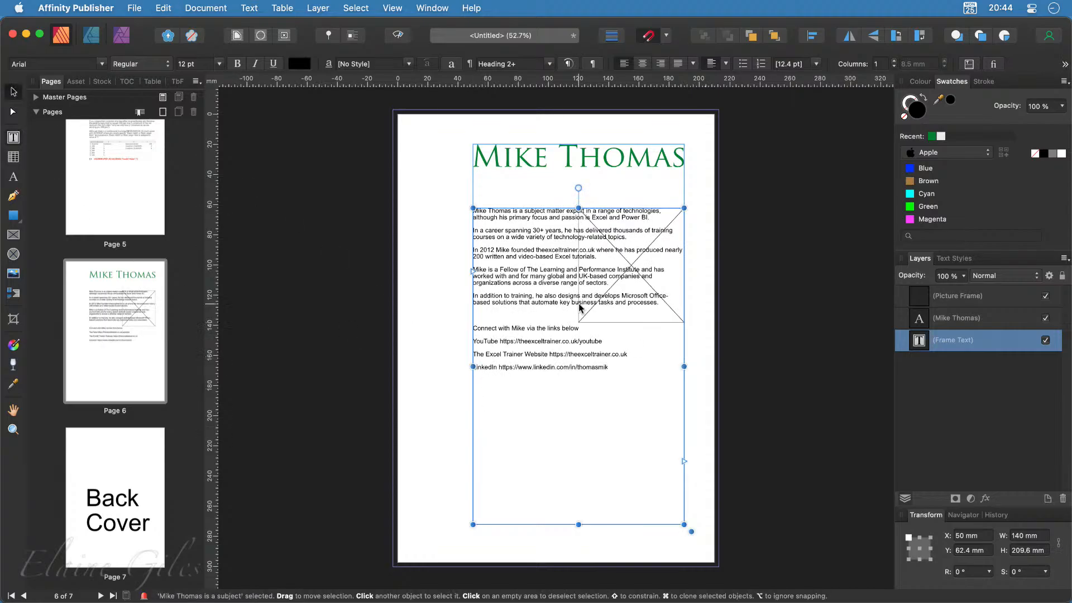
click(668, 315)
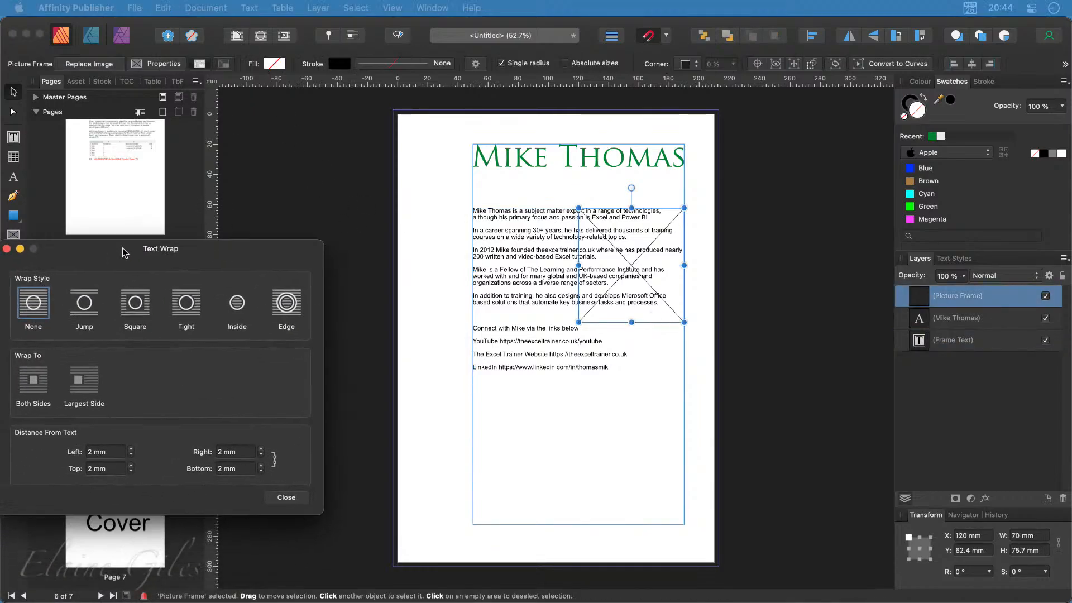
drag(134, 241, 181, 205)
click(186, 270)
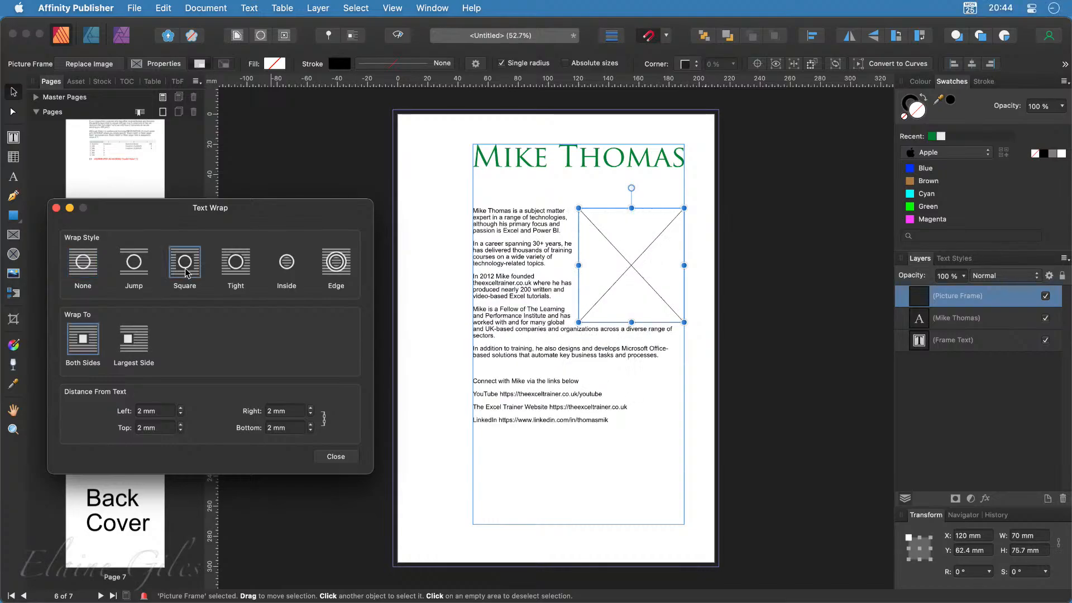
click(311, 408)
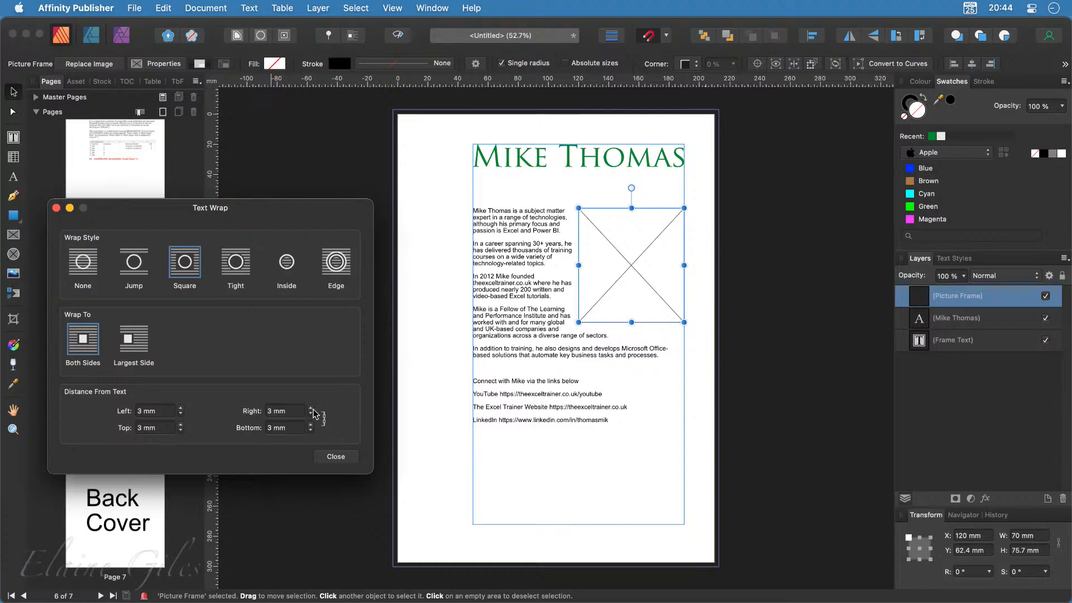
click(326, 459)
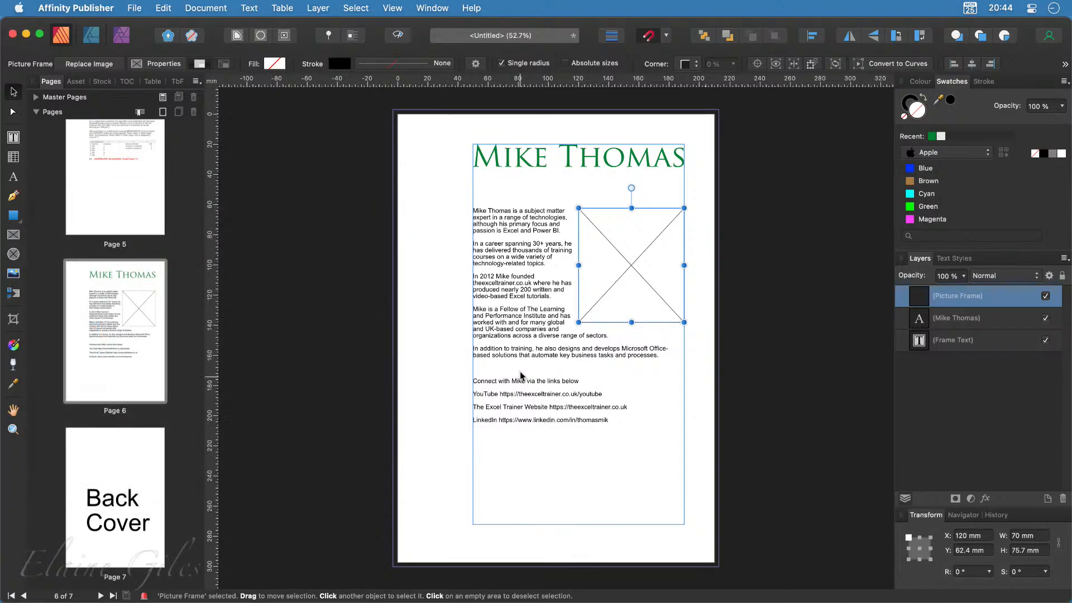
Apply the Body paragraph style to all the text in page 6's text frame and dismiss the backup notification
click(515, 342)
key(t)
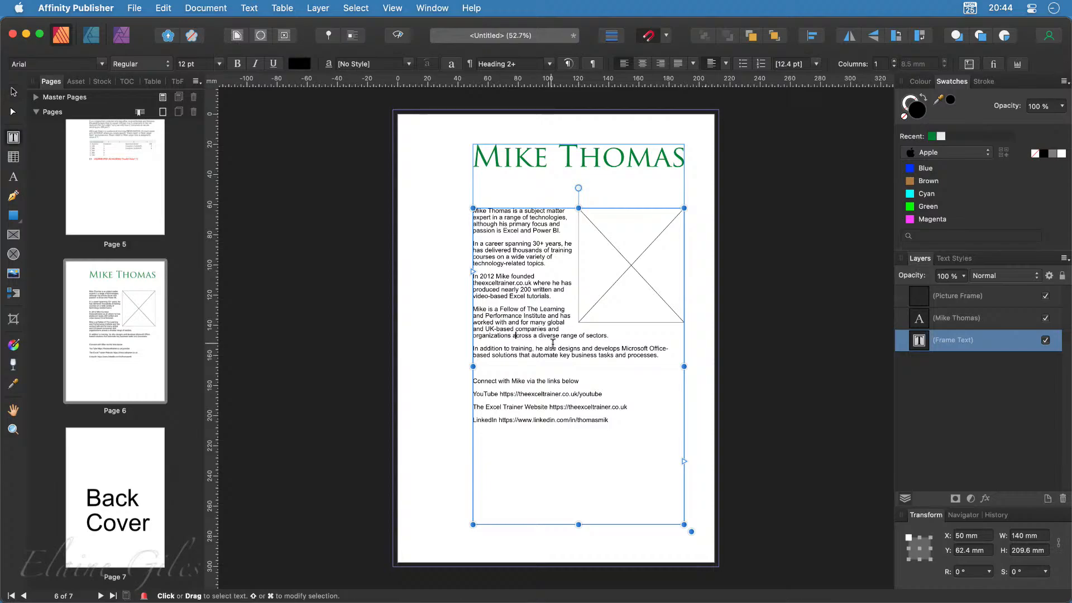
click(666, 363)
drag(660, 355, 469, 213)
key(super+a)
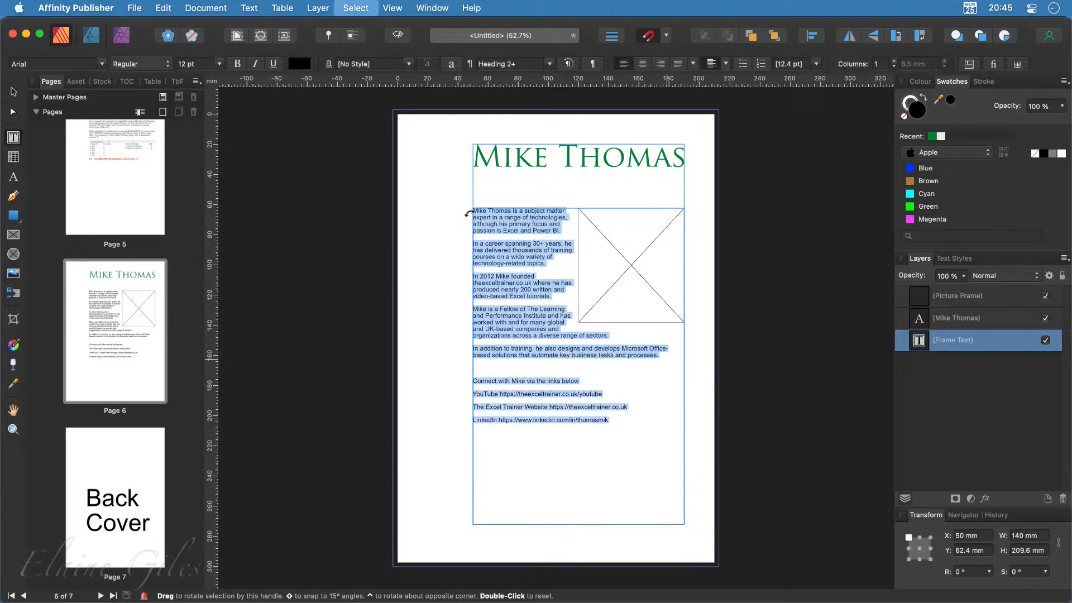
click(963, 258)
click(958, 308)
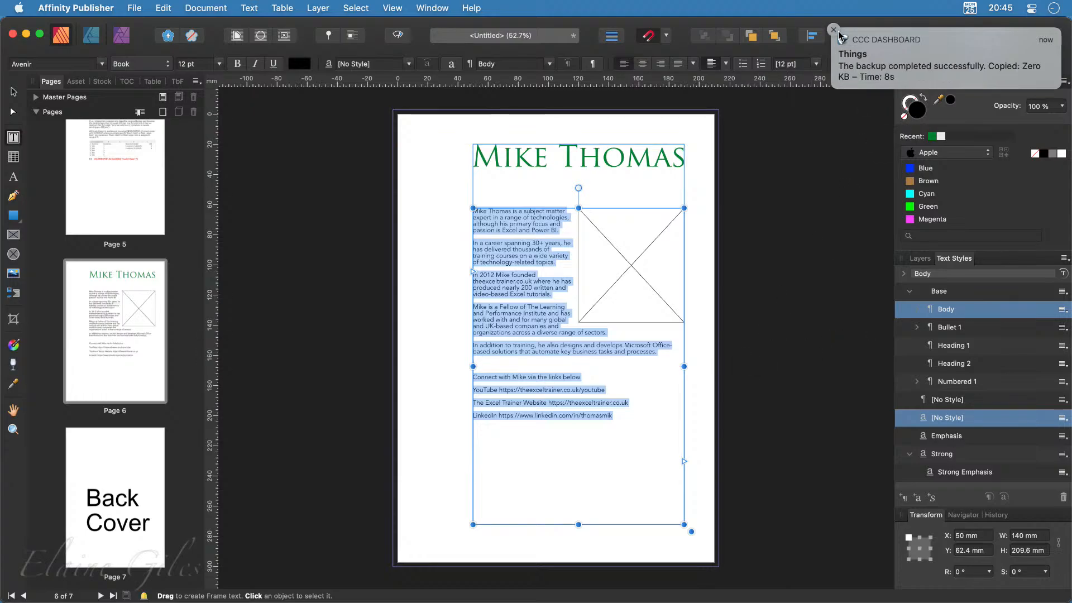
click(833, 30)
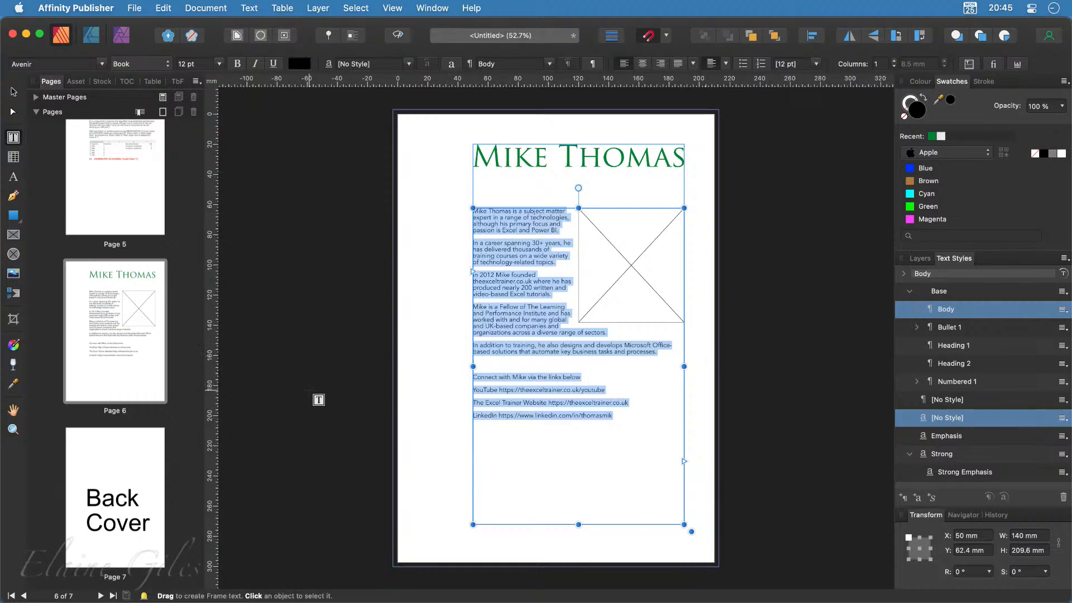
Apply the Bullet 1 style to the YouTube, website and LinkedIn lines at the end of the profile
click(13, 92)
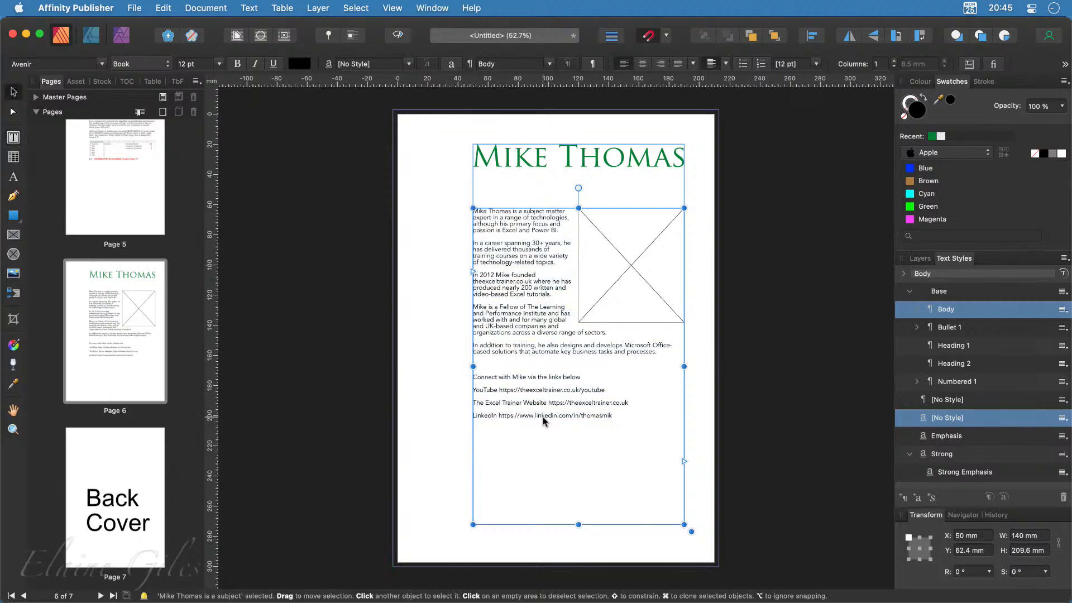
double_click(627, 416)
drag(628, 416, 472, 390)
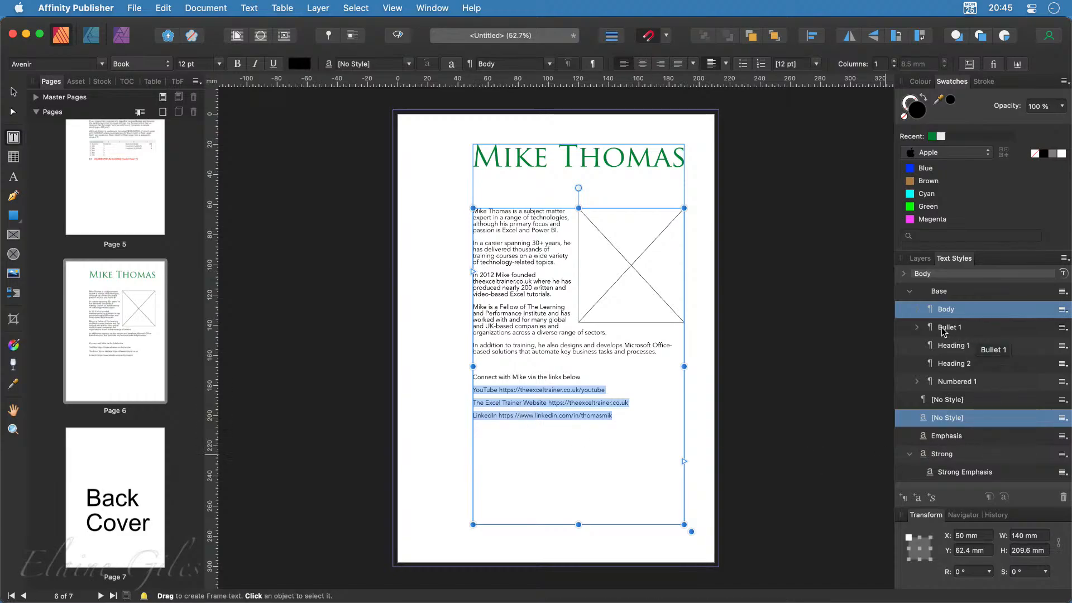
click(916, 328)
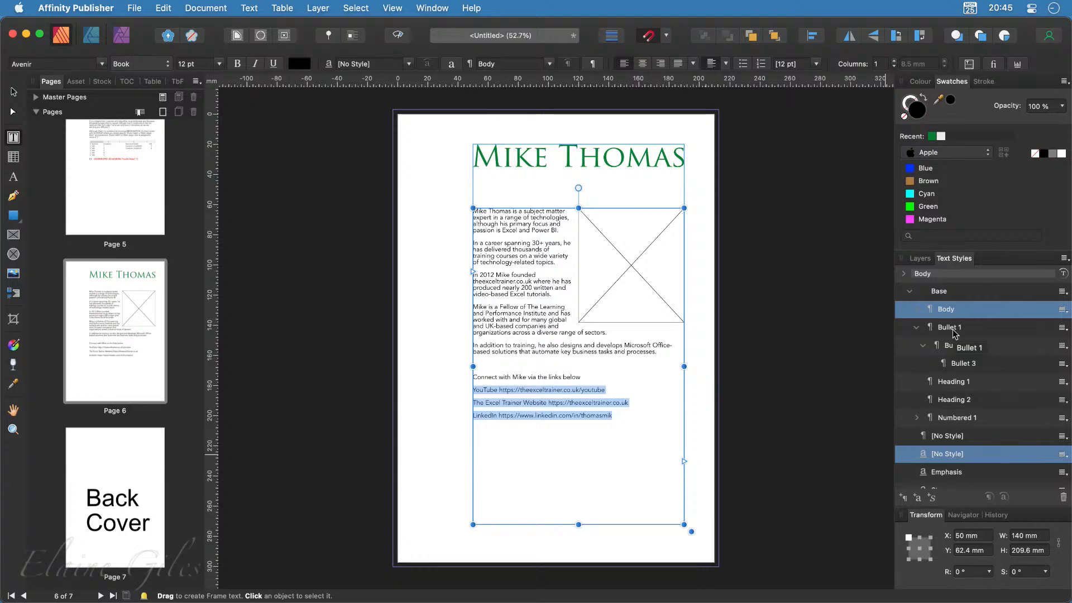
click(949, 327)
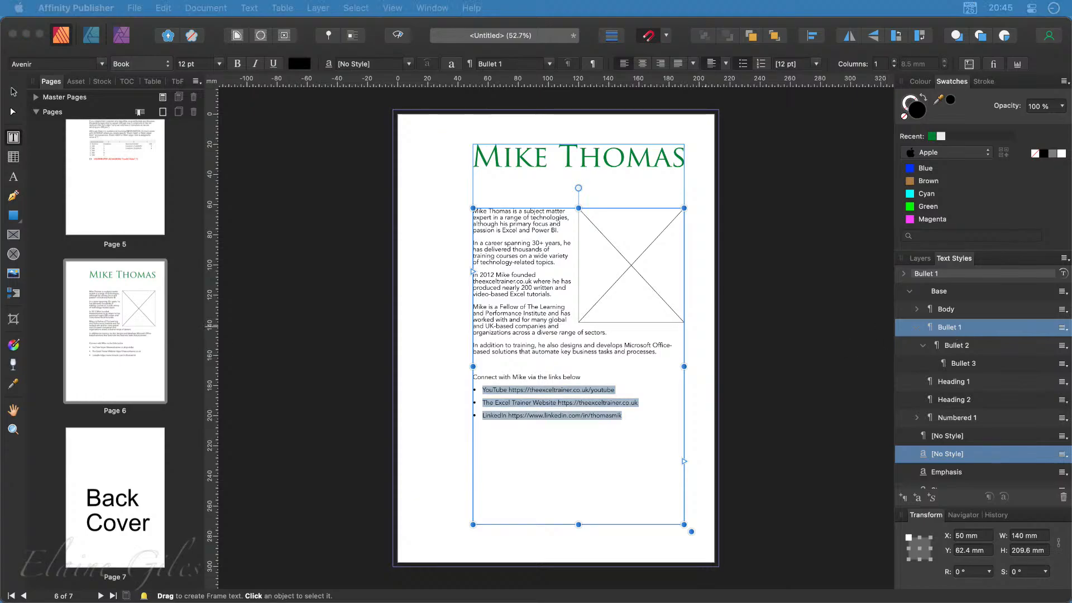
Place the portrait photo file into the picture frame beside the profile text
drag(73, 558, 630, 277)
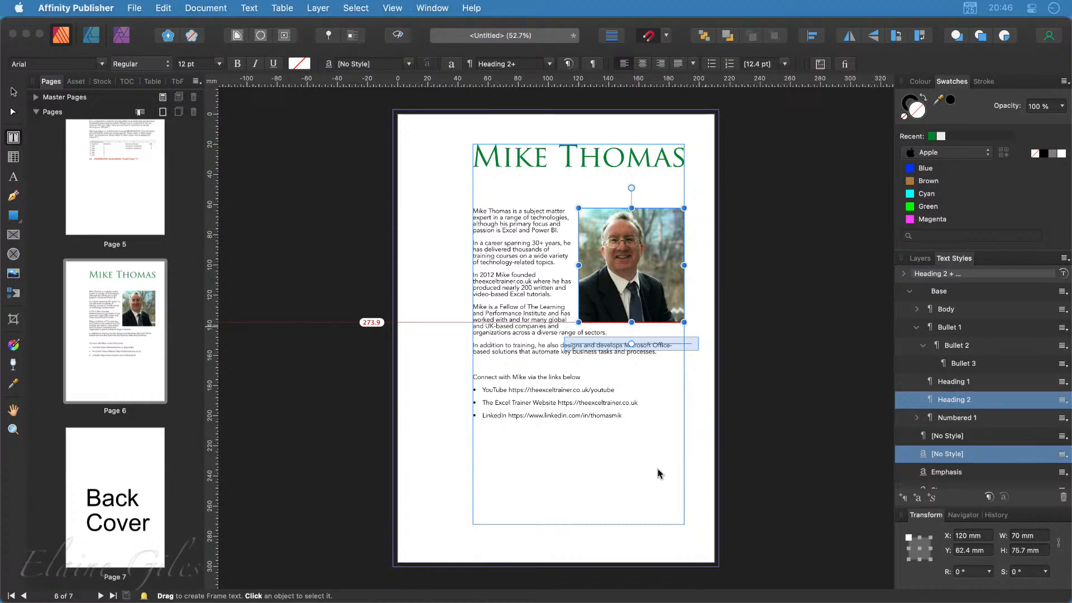
click(529, 514)
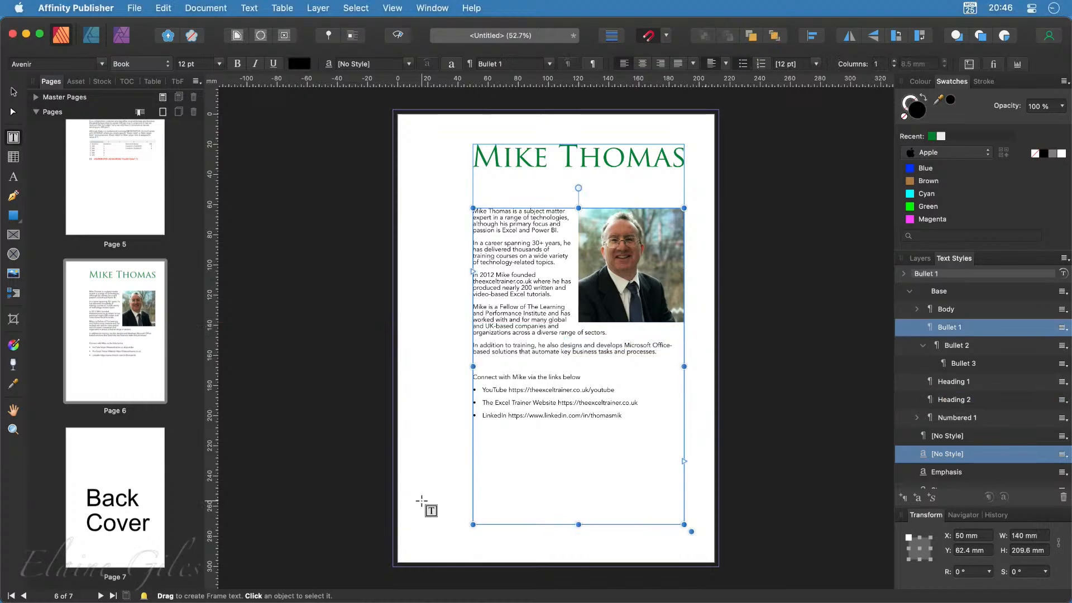
Open page 7, which holds the "Back Cover" placeholder, in the document view
click(92, 456)
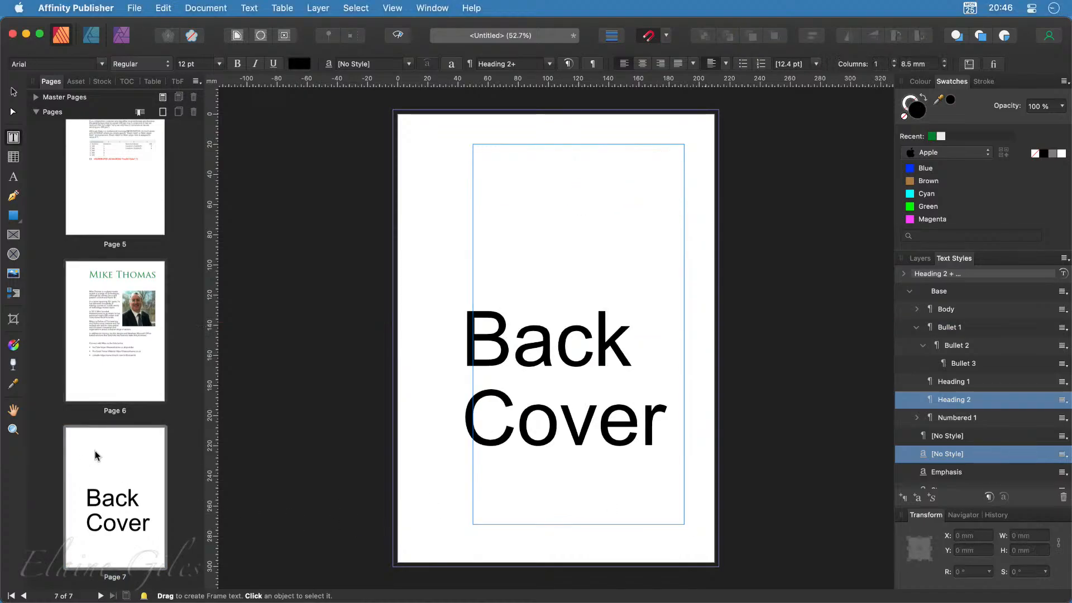
Delete the "Back Cover" placeholder text from page 7
click(13, 92)
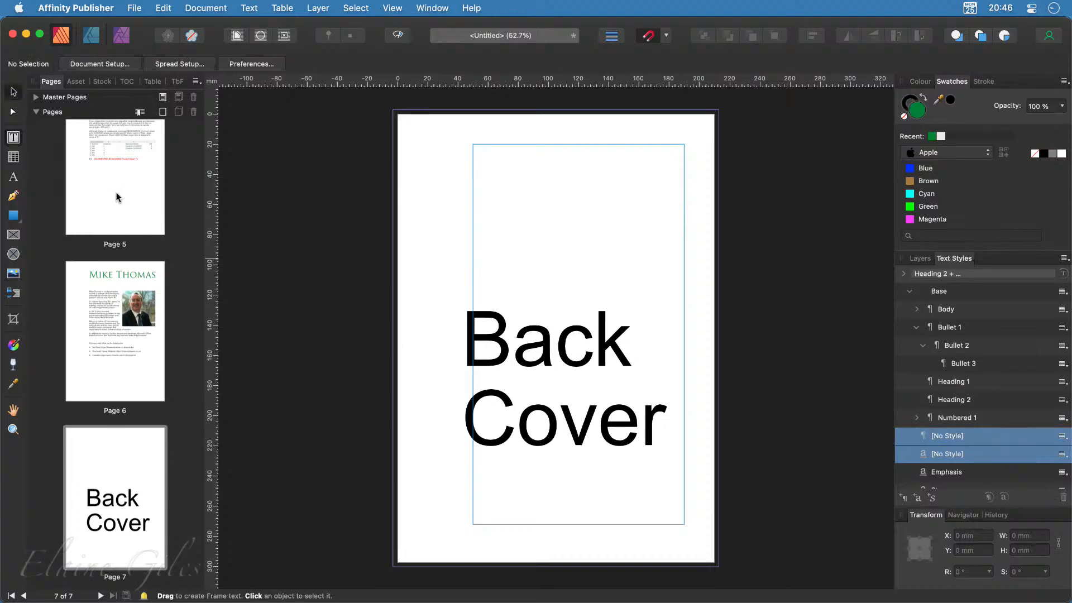
click(560, 410)
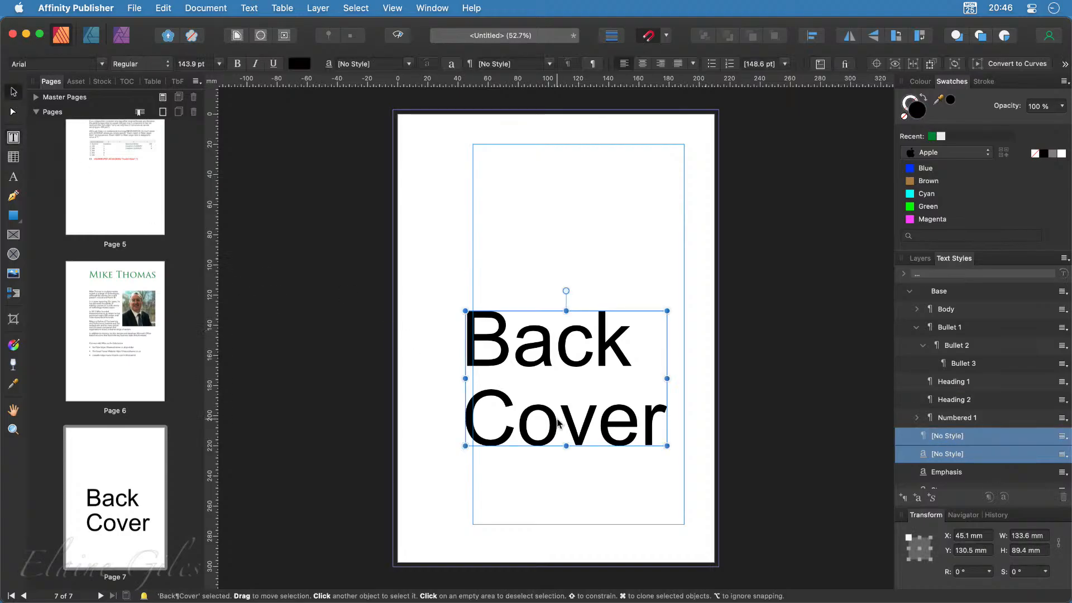
key(Delete)
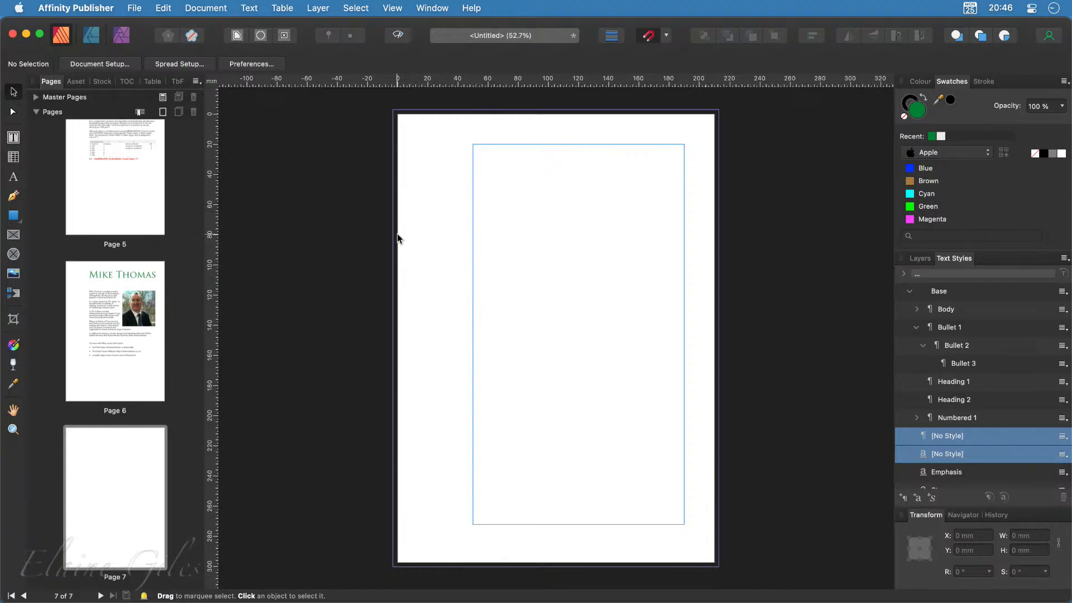
Draw a green rectangle over the whole of page 7 out to the bleed edges, 216 mm by 303 mm
click(13, 215)
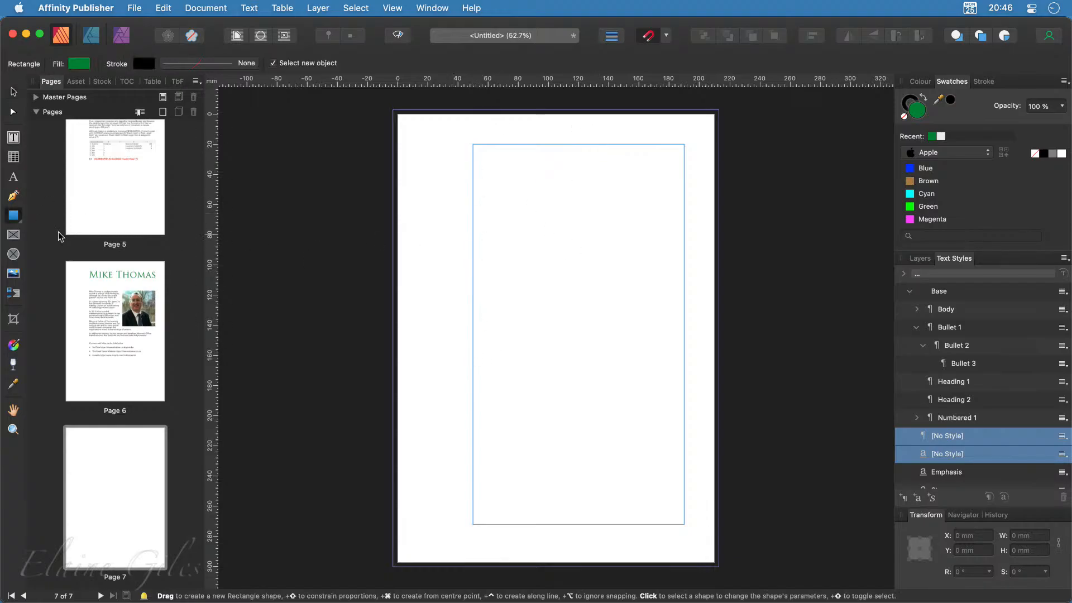
drag(392, 109, 718, 547)
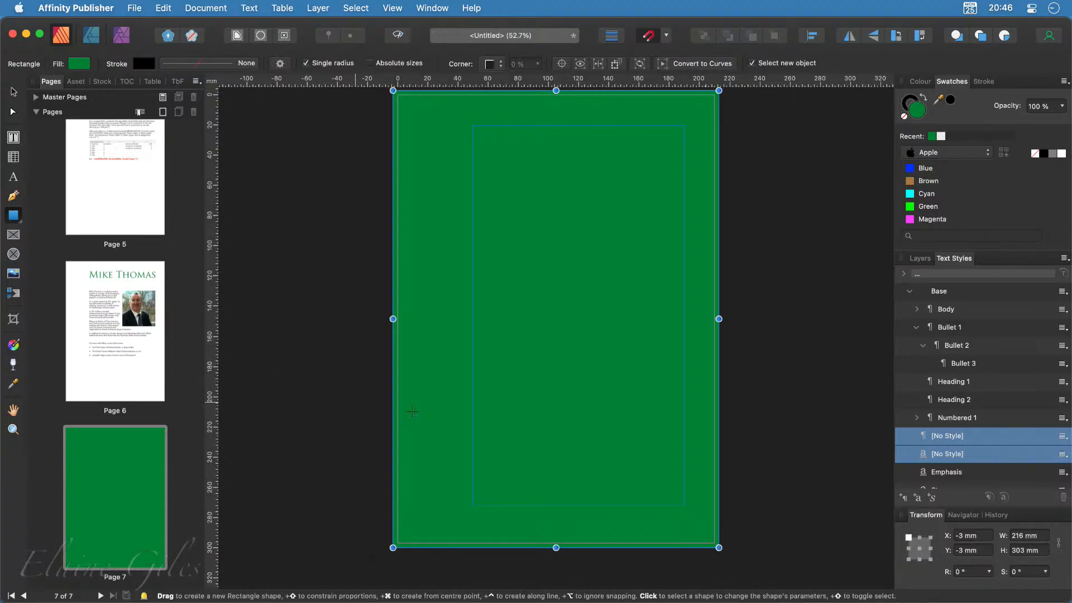
click(139, 371)
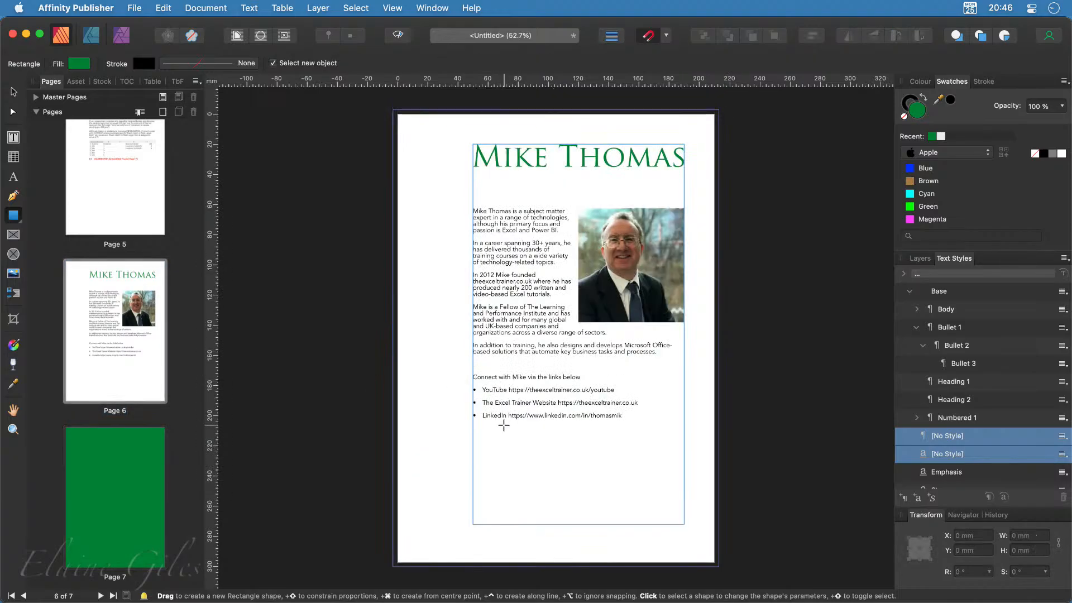
click(121, 489)
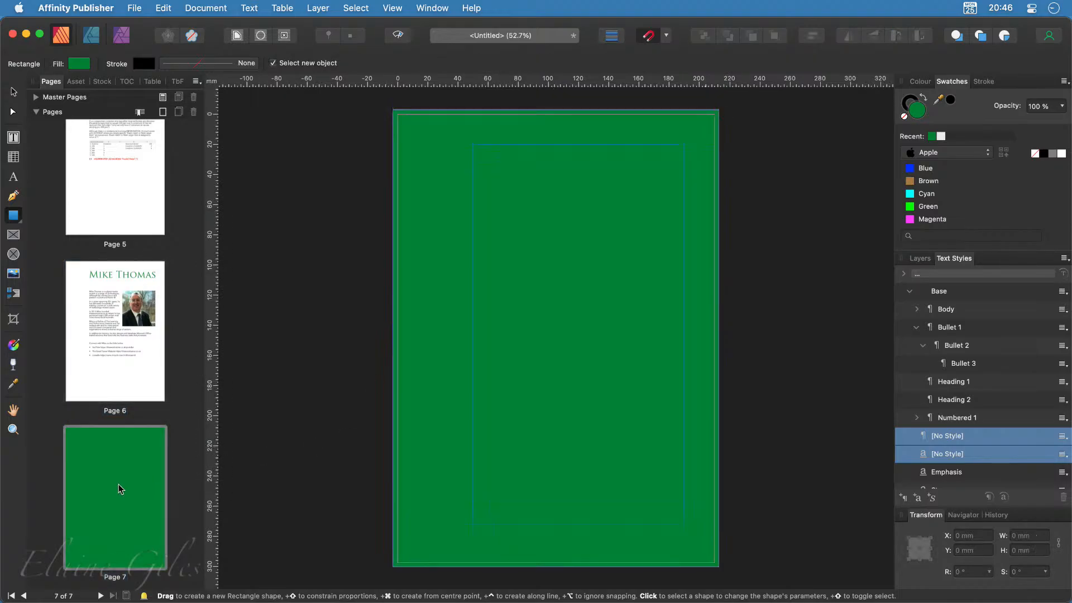
Show the author's personal category in the asset library
click(77, 82)
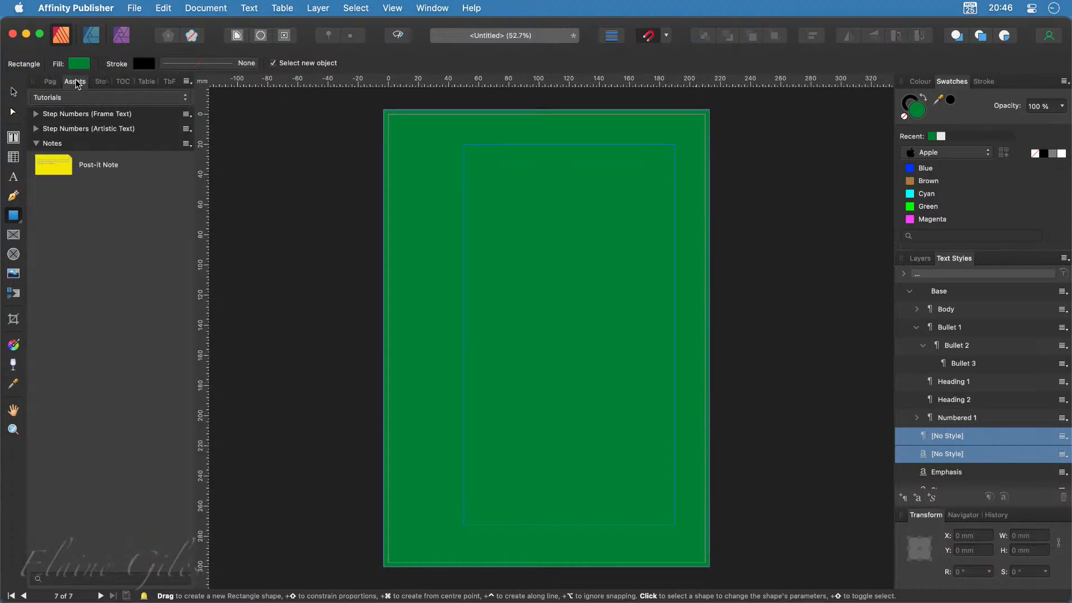
click(66, 100)
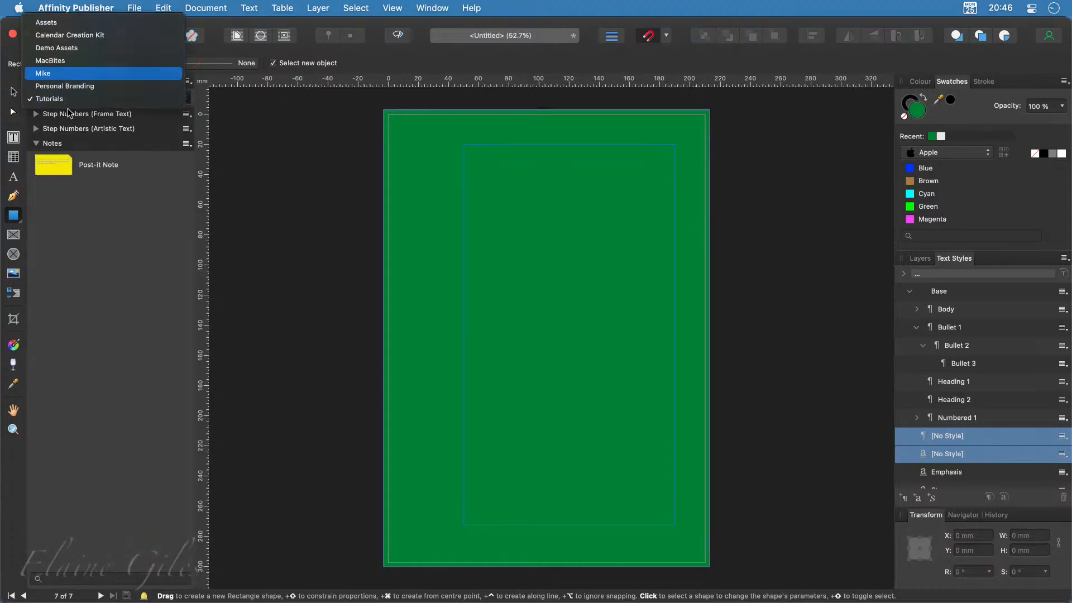
key(Return)
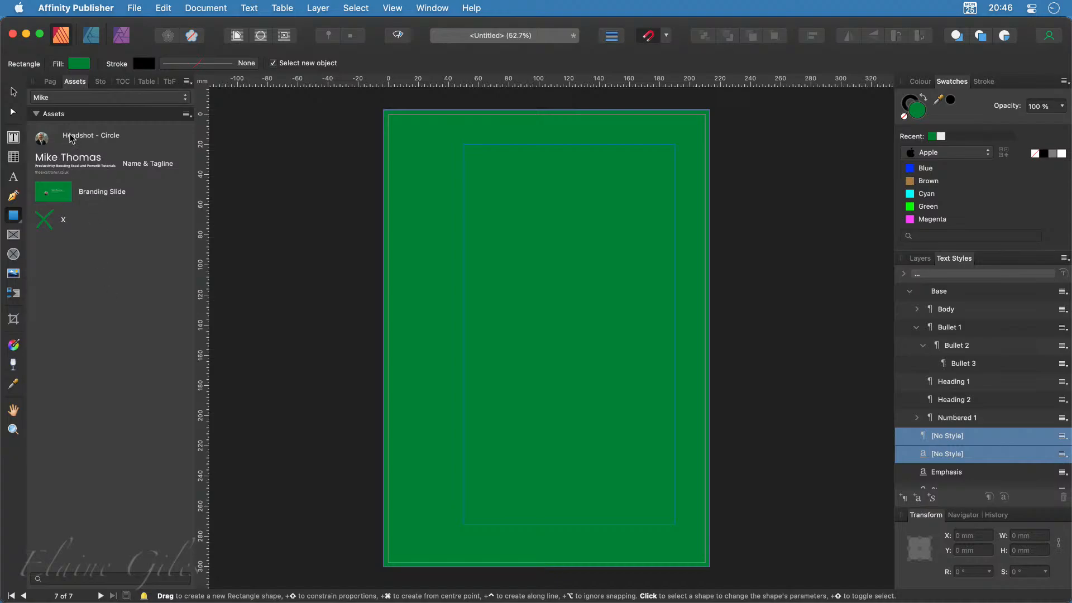
Try the Headshot - Circle asset on the green back cover and undo its placement
drag(72, 141, 539, 305)
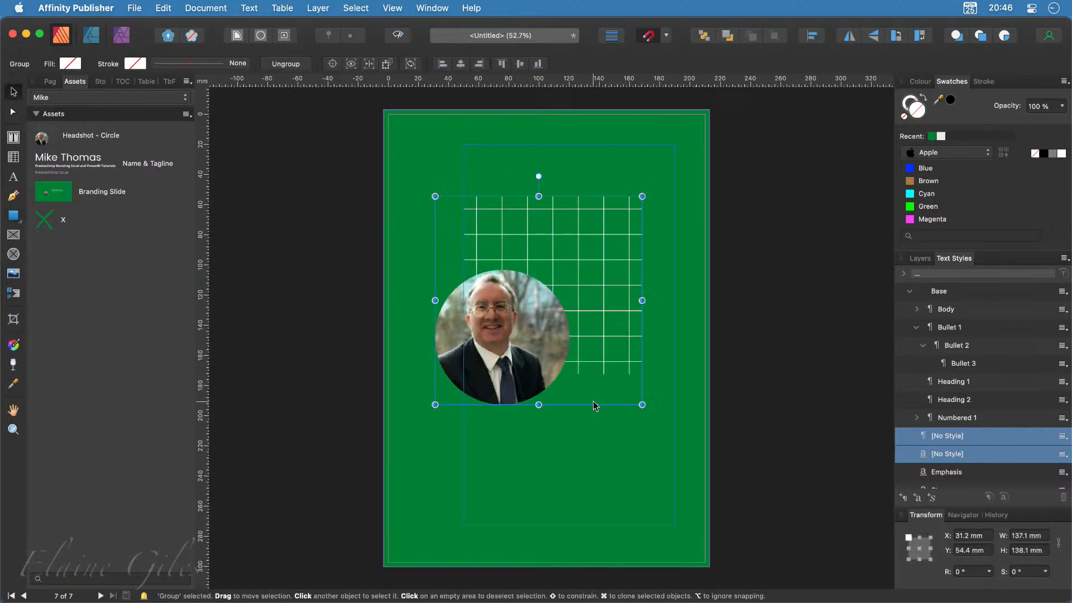
key(super+z)
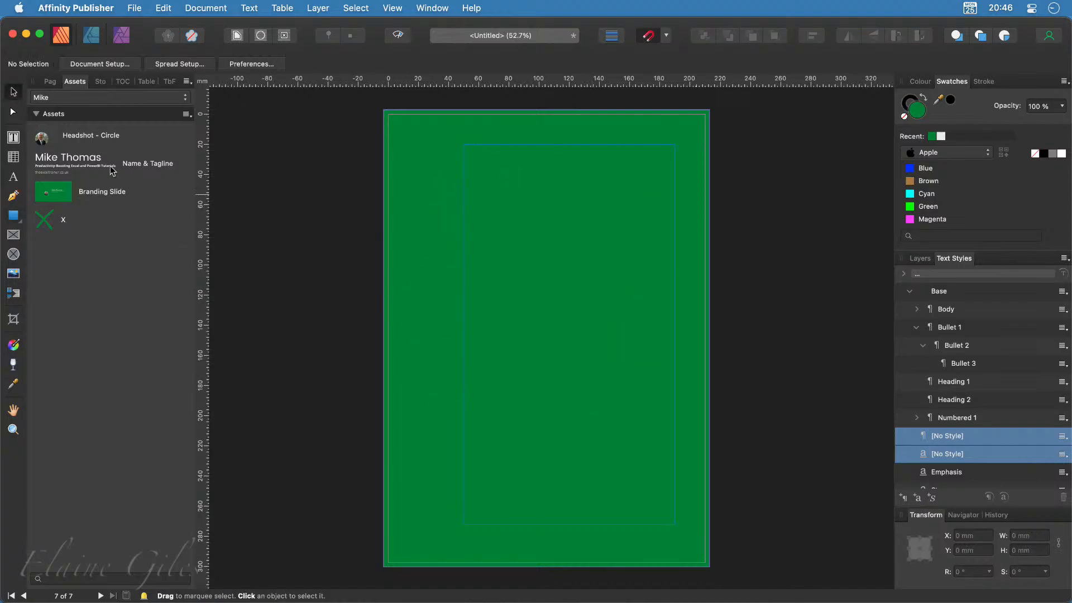
Place the Name & Tagline asset in the back cover's lower-left margin corner and scale it down to about 64 mm by 16.5 mm
drag(75, 159, 534, 384)
drag(746, 333, 531, 389)
drag(367, 423, 507, 504)
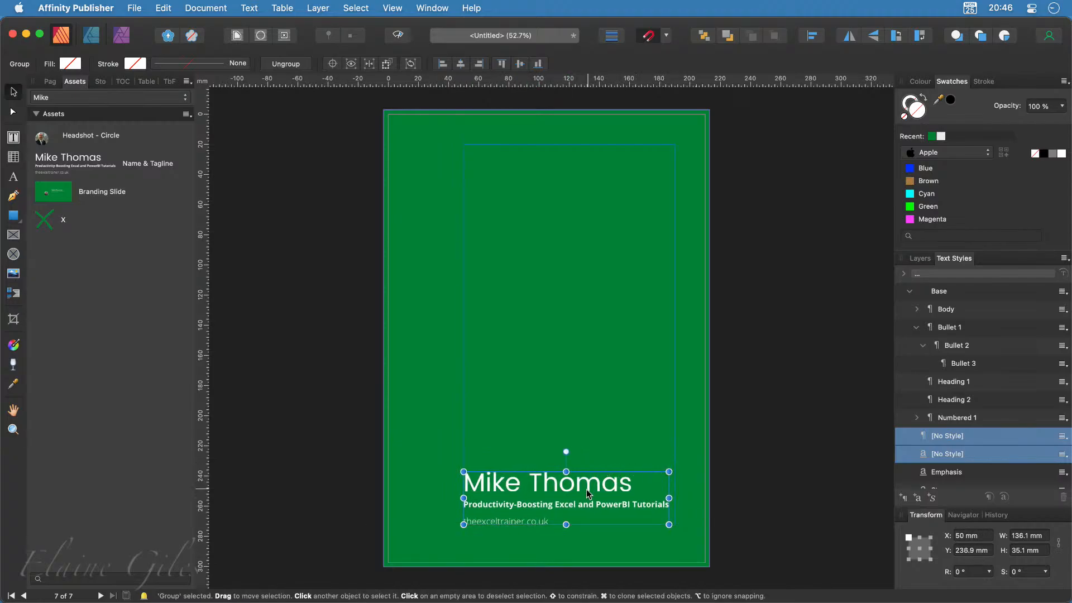
drag(670, 470, 561, 500)
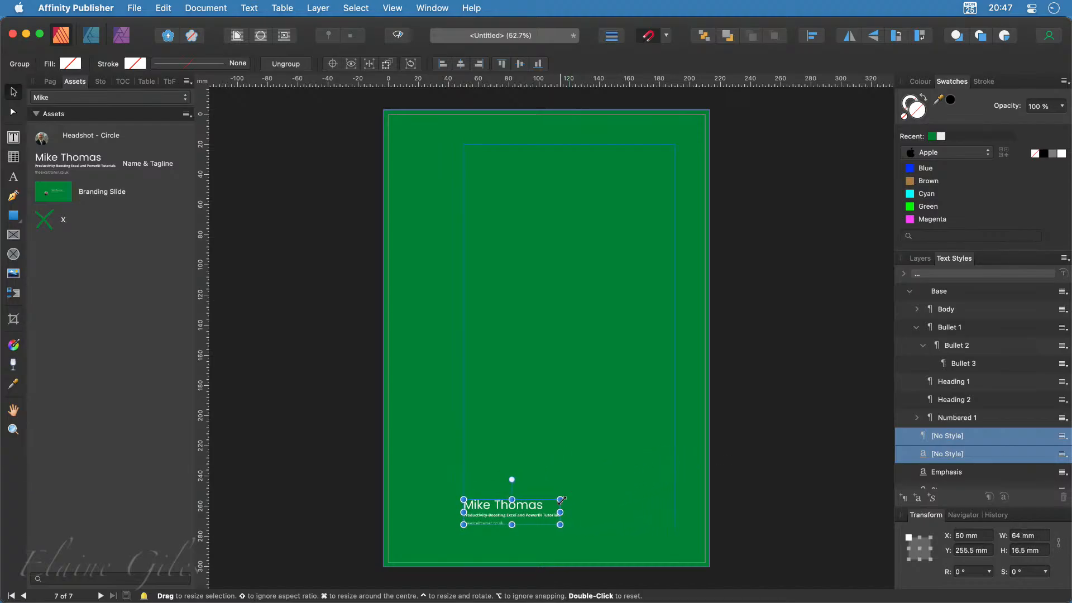
click(762, 443)
Review the page thumbnails back to the front cover, viewing page 1 and page 3 in the document
click(45, 82)
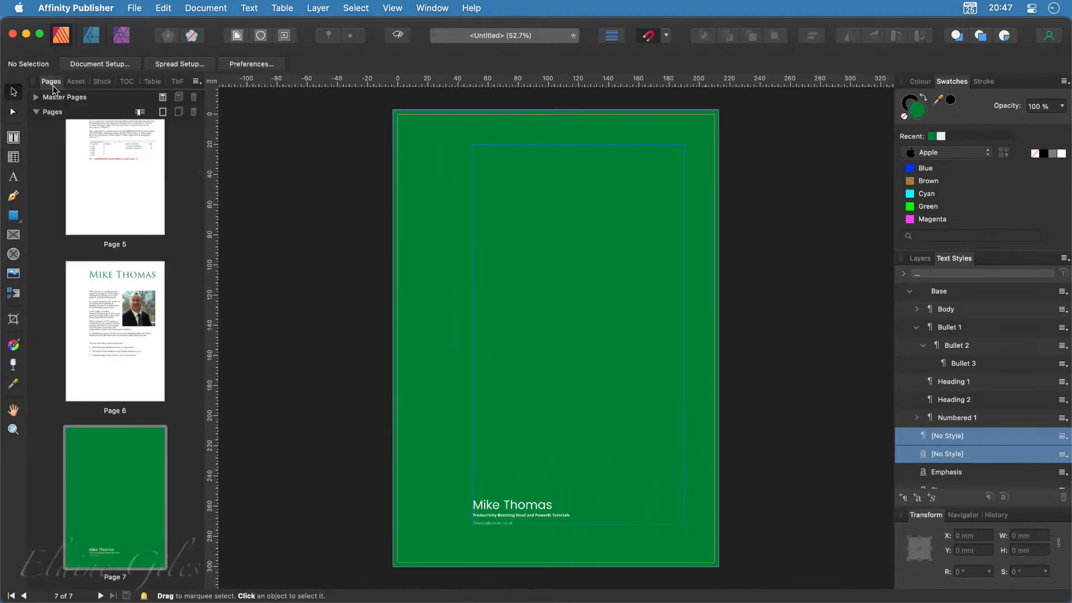
scroll(112, 363, up, 10)
scroll(113, 363, up, 5)
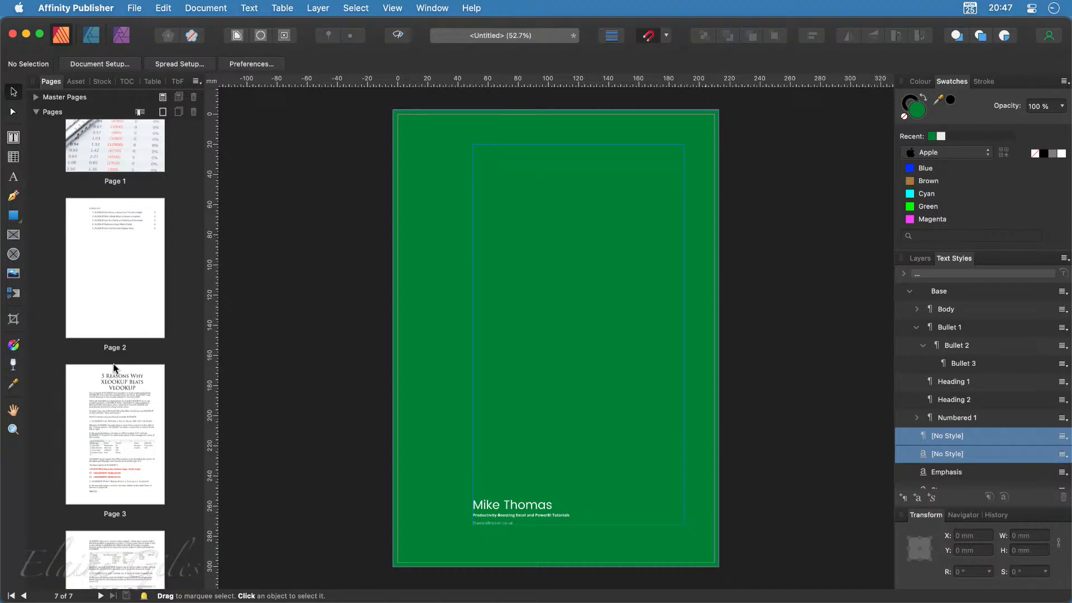
scroll(113, 363, up, 3)
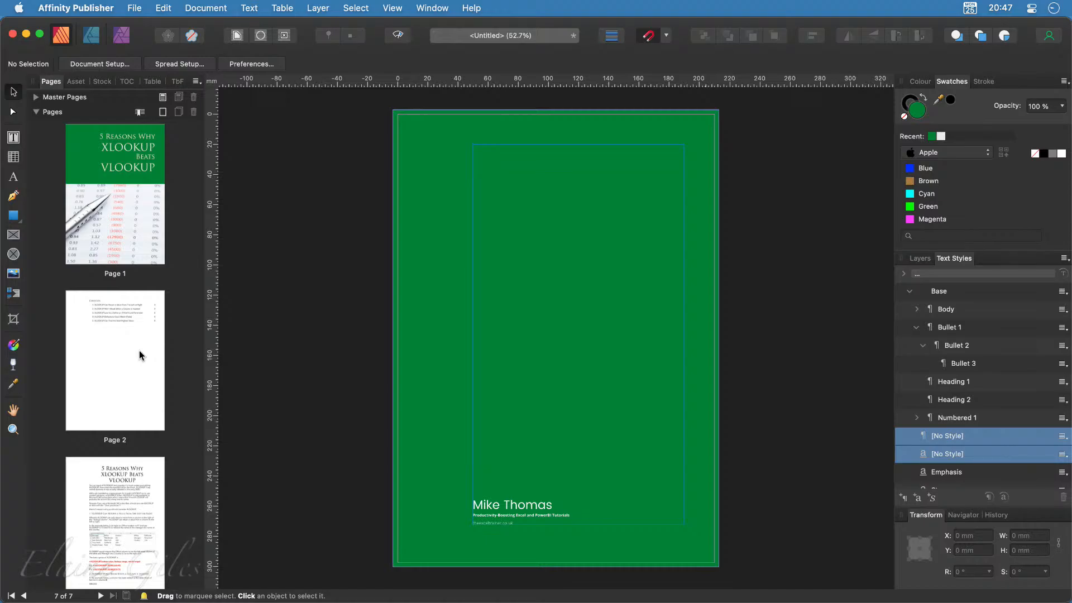
double_click(129, 176)
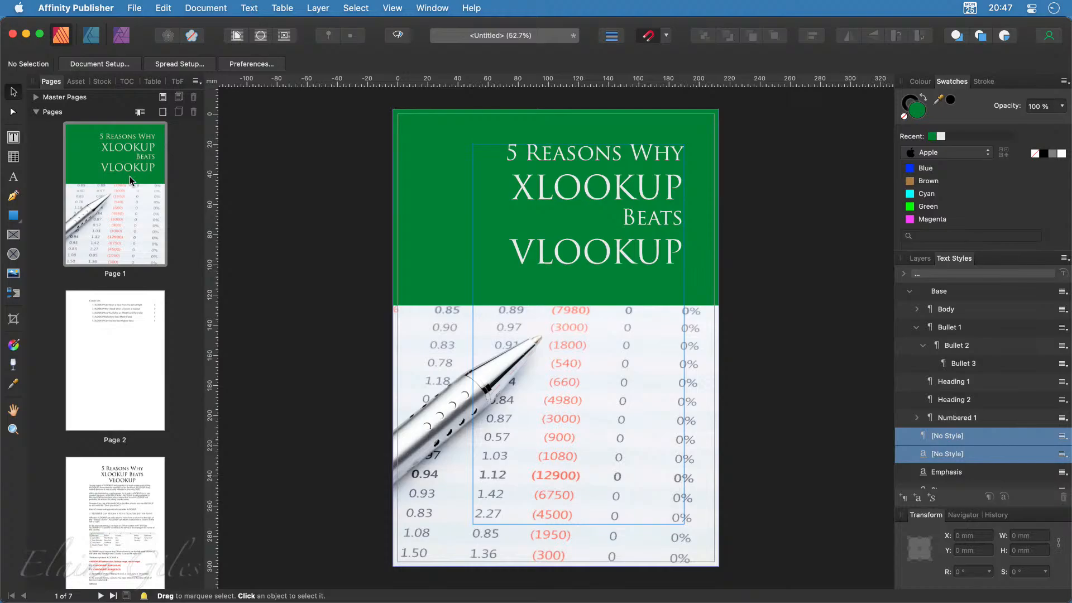
click(102, 484)
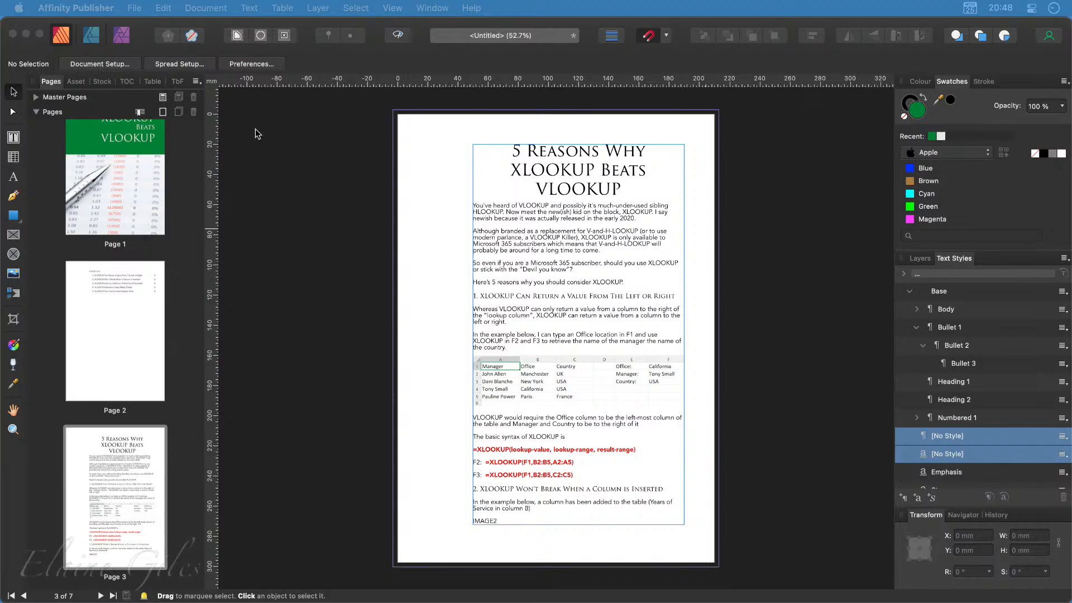
Examine the list of studio panels, the Table and Table Formats panels, and the saved studio presets
click(309, 142)
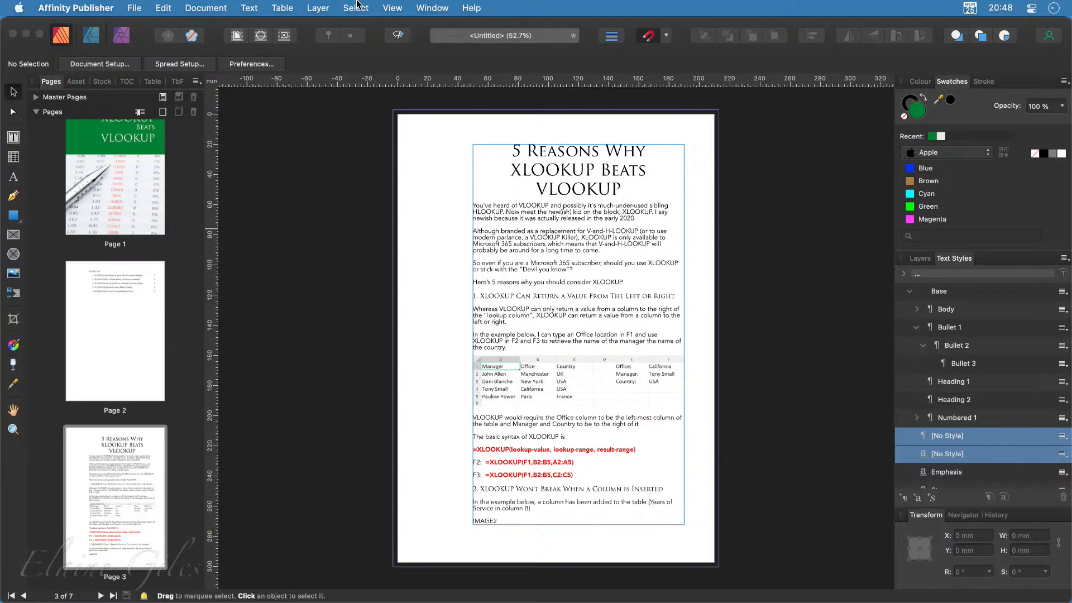
click(388, 5)
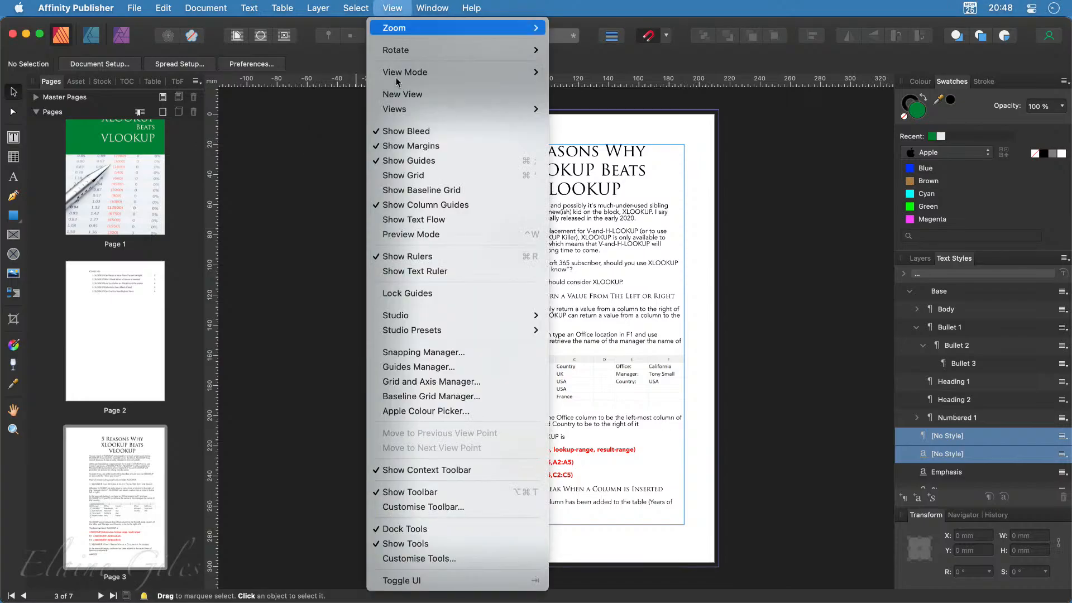
mouse_move(456, 329)
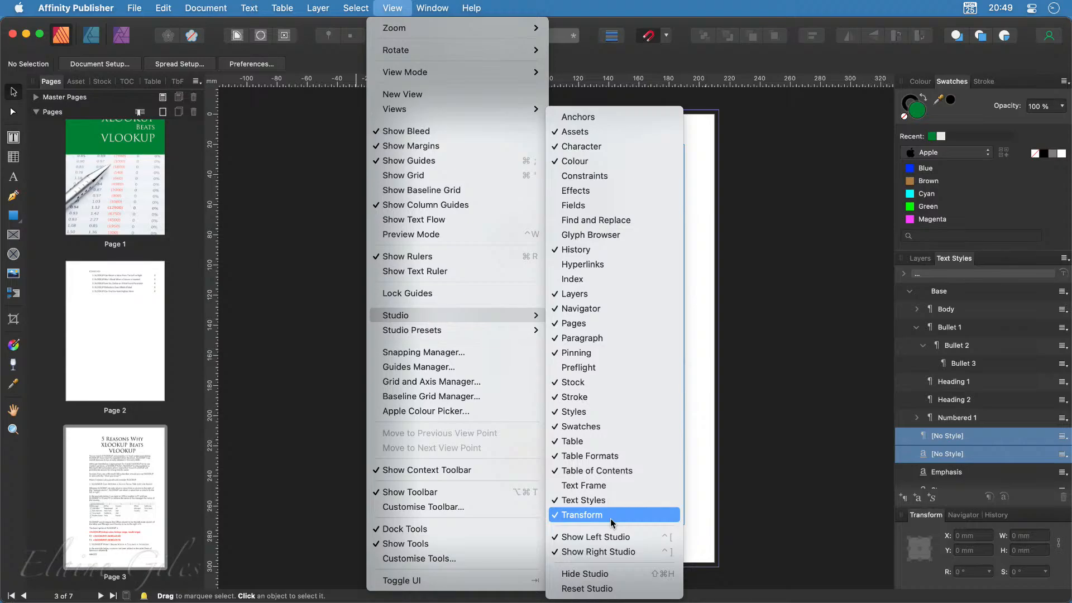
click(297, 178)
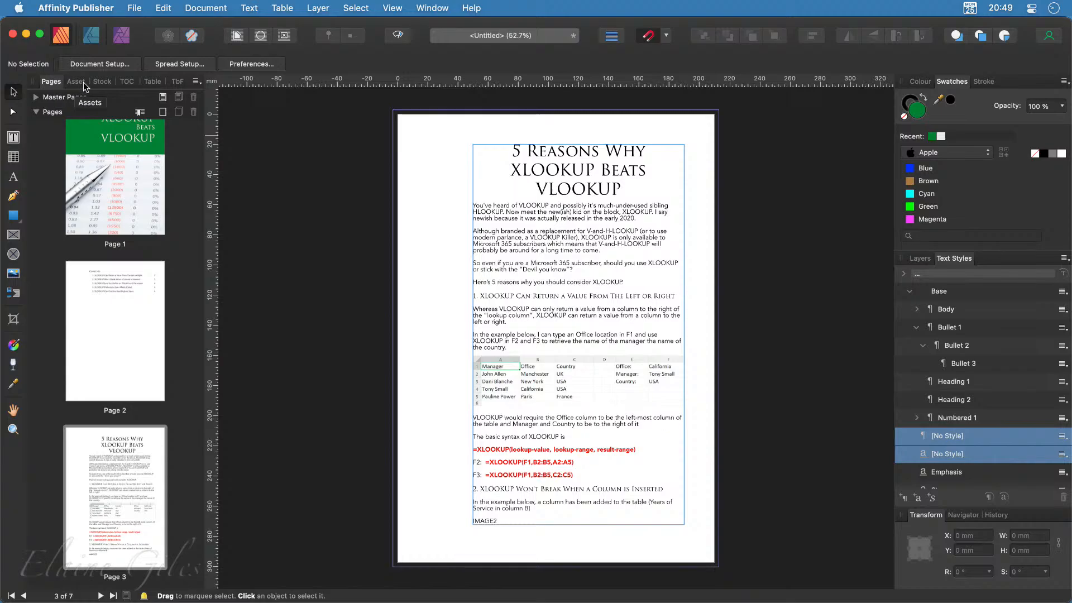
click(152, 81)
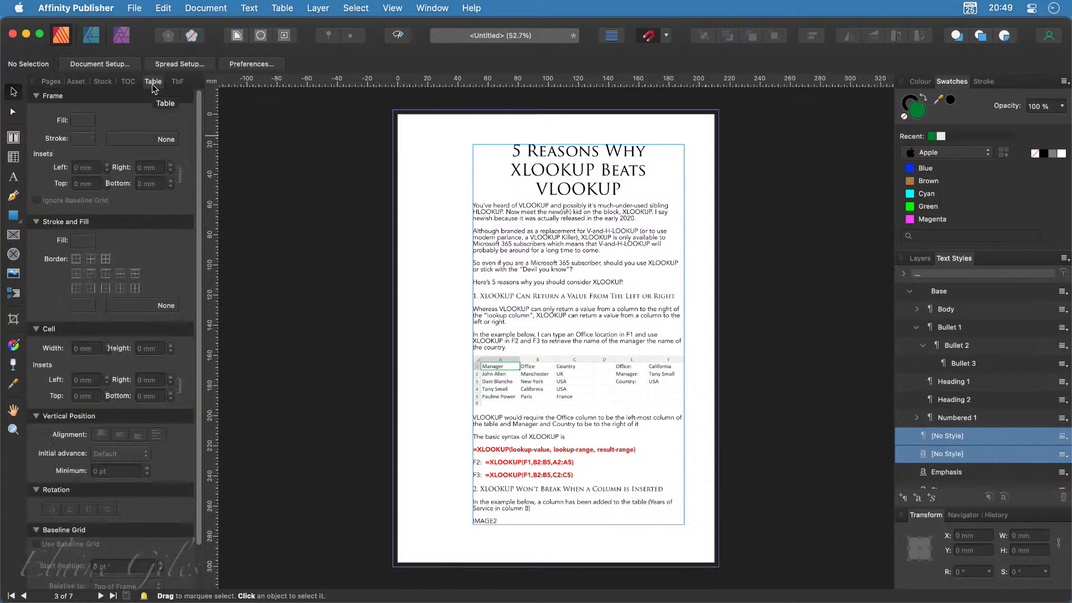
click(177, 82)
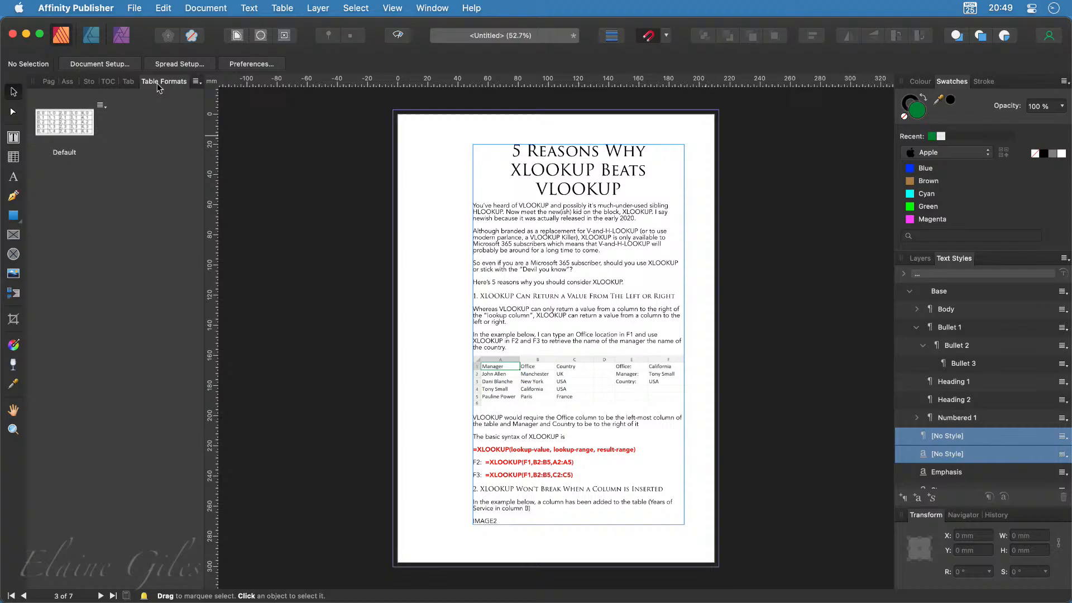
click(129, 80)
click(182, 82)
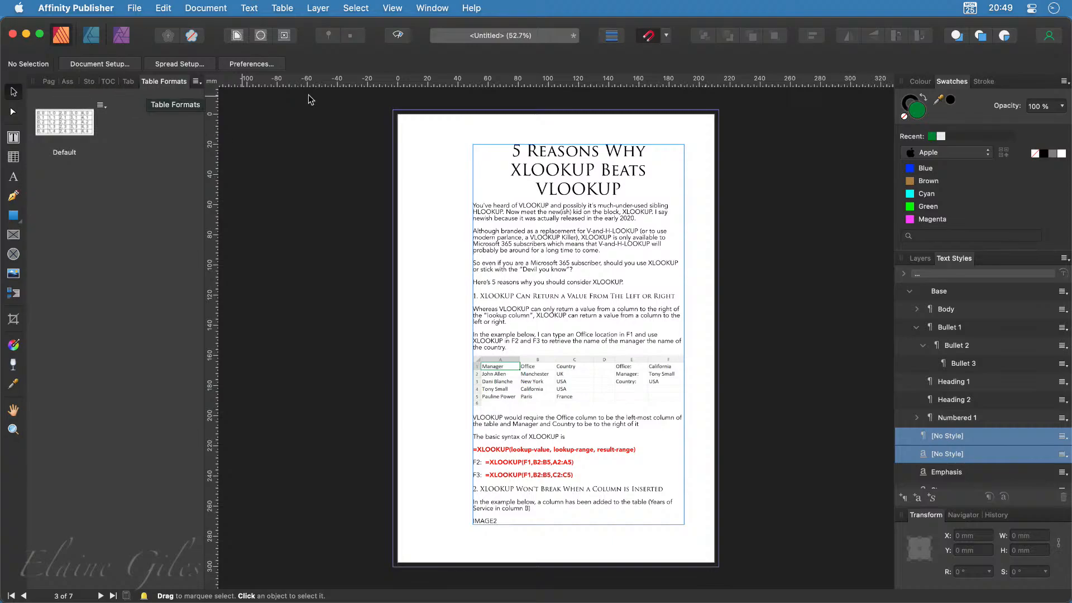
click(385, 7)
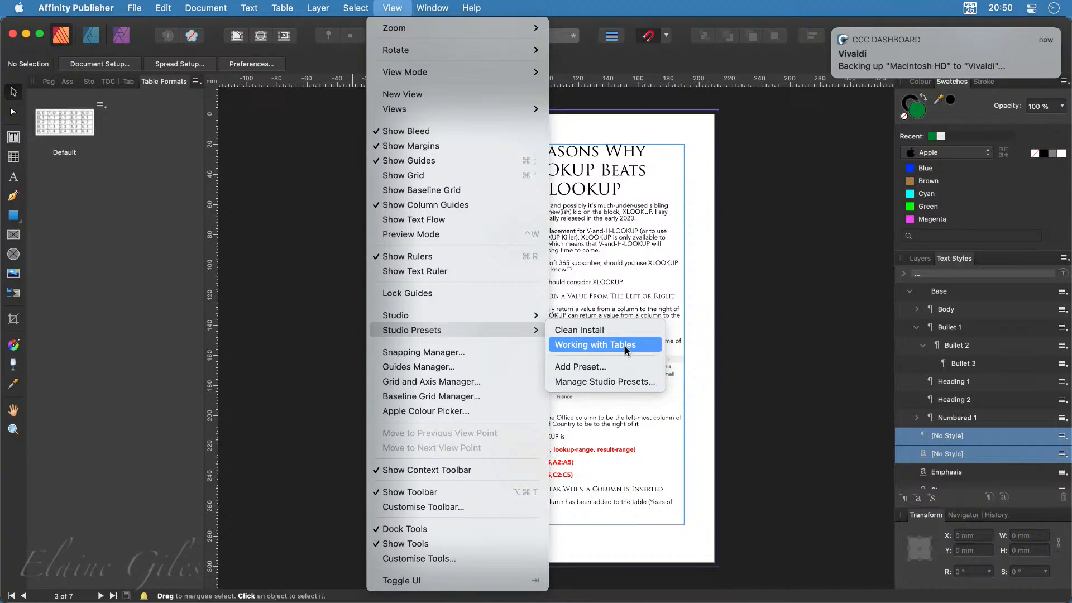
click(624, 347)
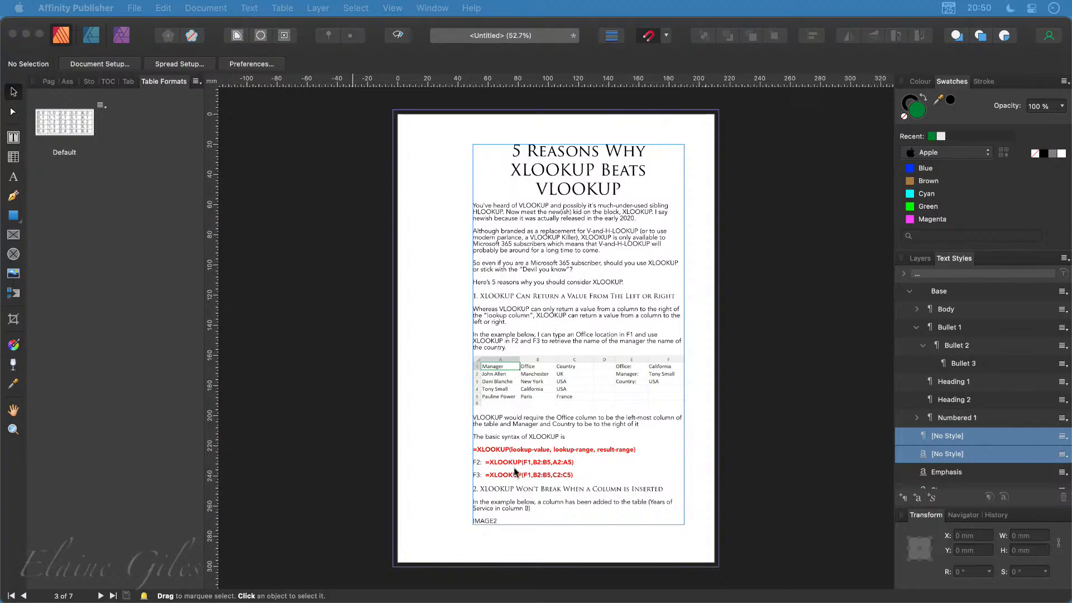
click(287, 500)
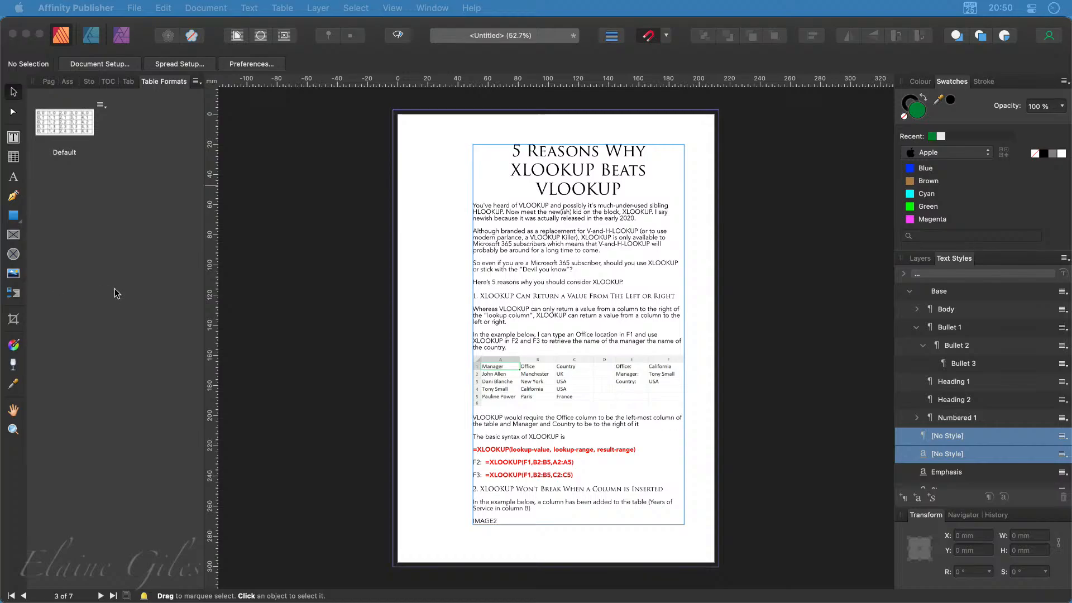
click(343, 249)
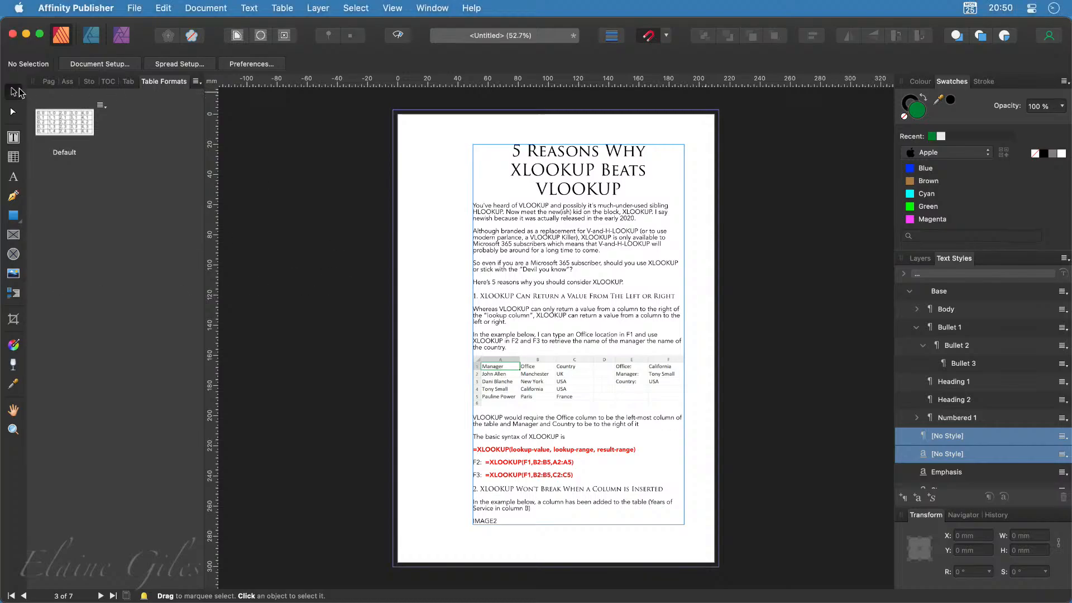
View the contents page and add a portrait A4 master page named Master A, checking its margin settings
click(47, 81)
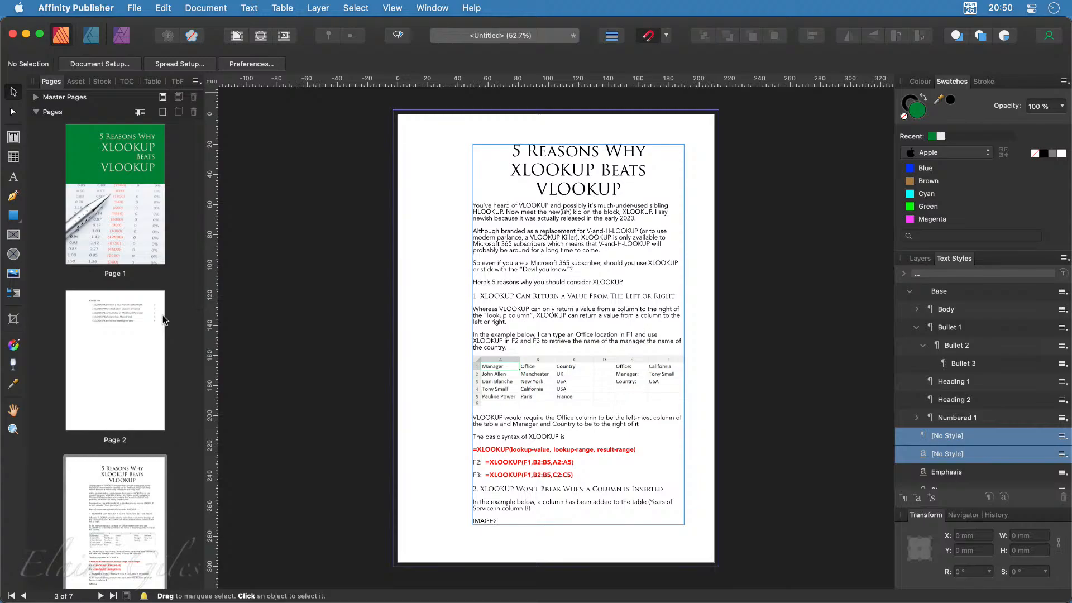
click(139, 343)
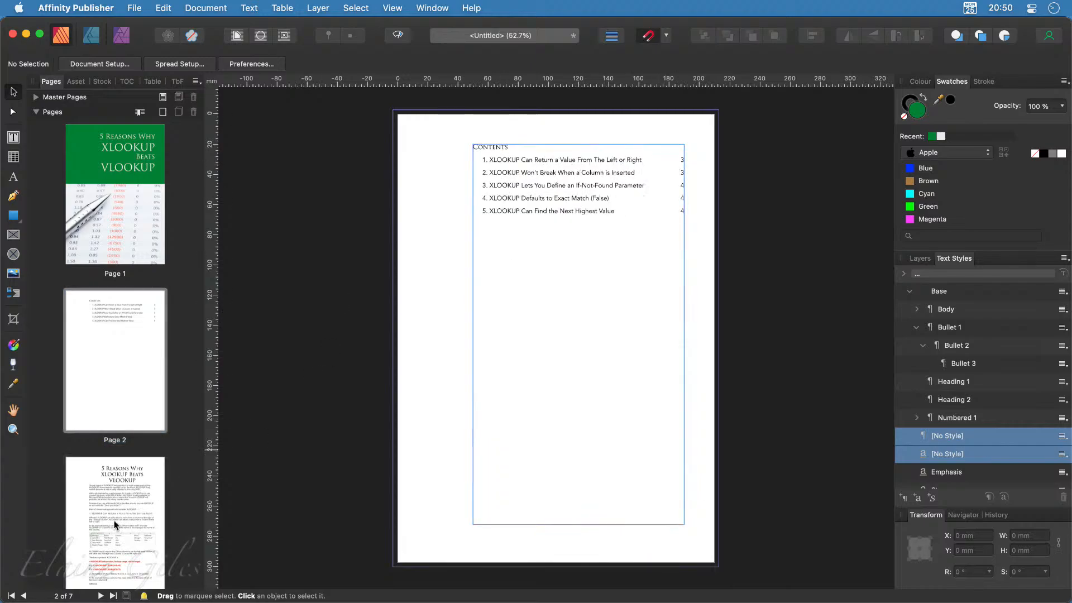
scroll(114, 520, down, 2)
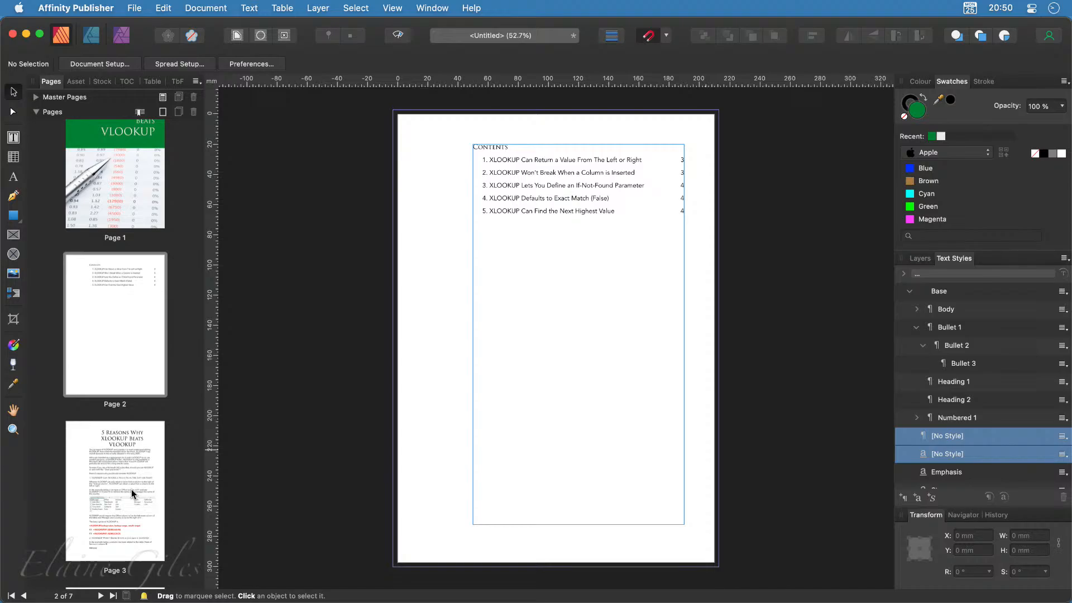
click(36, 97)
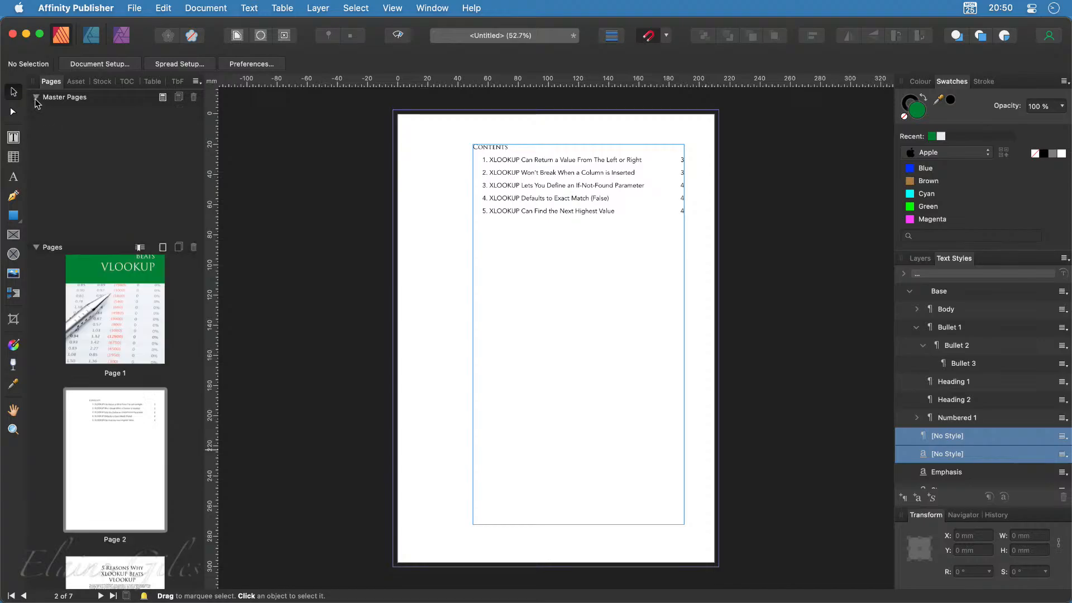
click(163, 98)
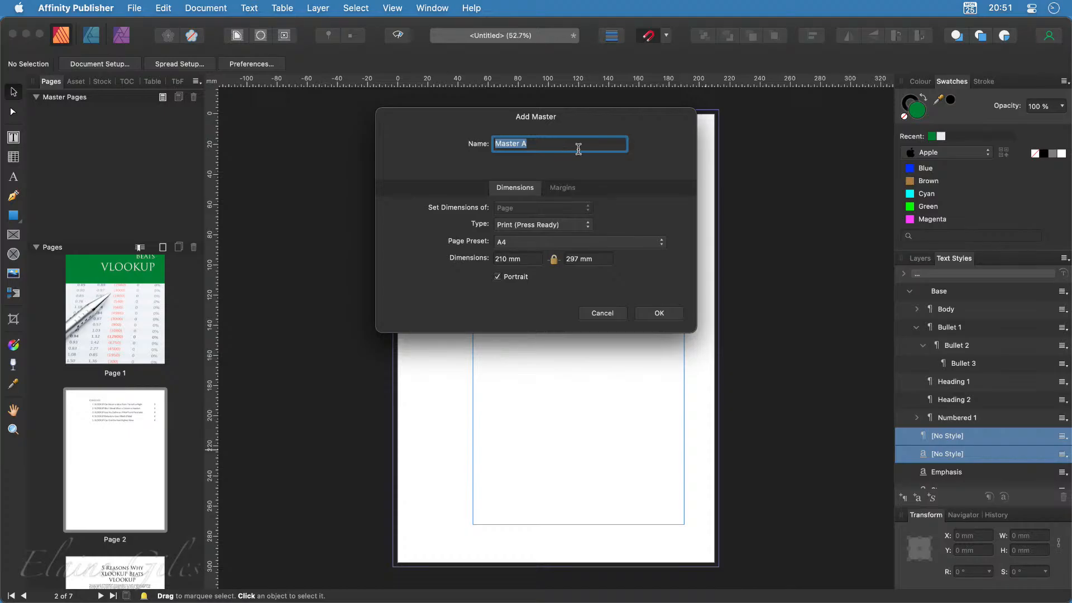
click(559, 188)
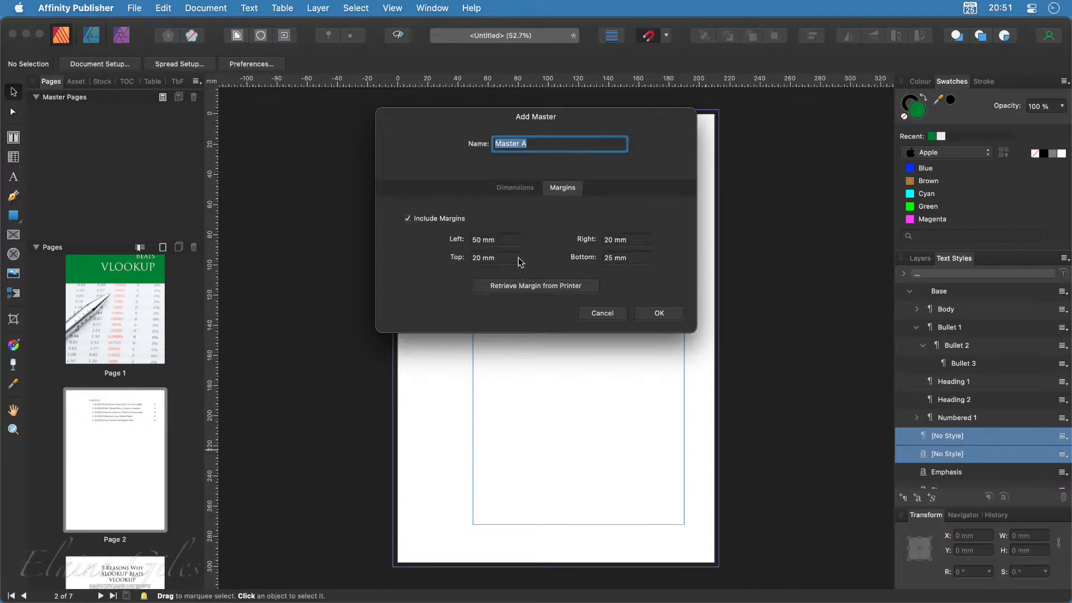
click(524, 186)
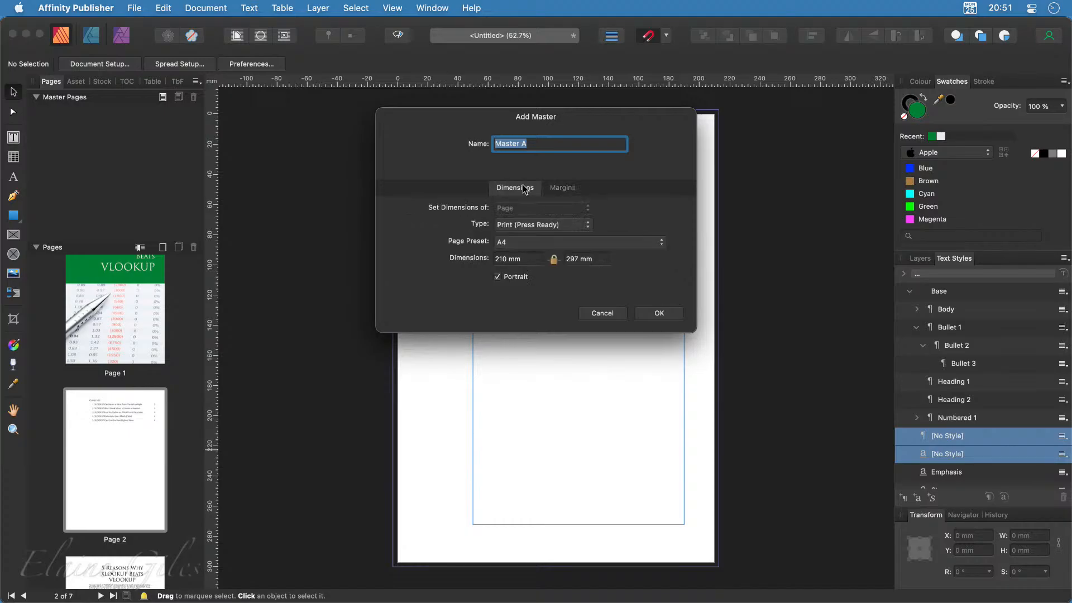
click(658, 313)
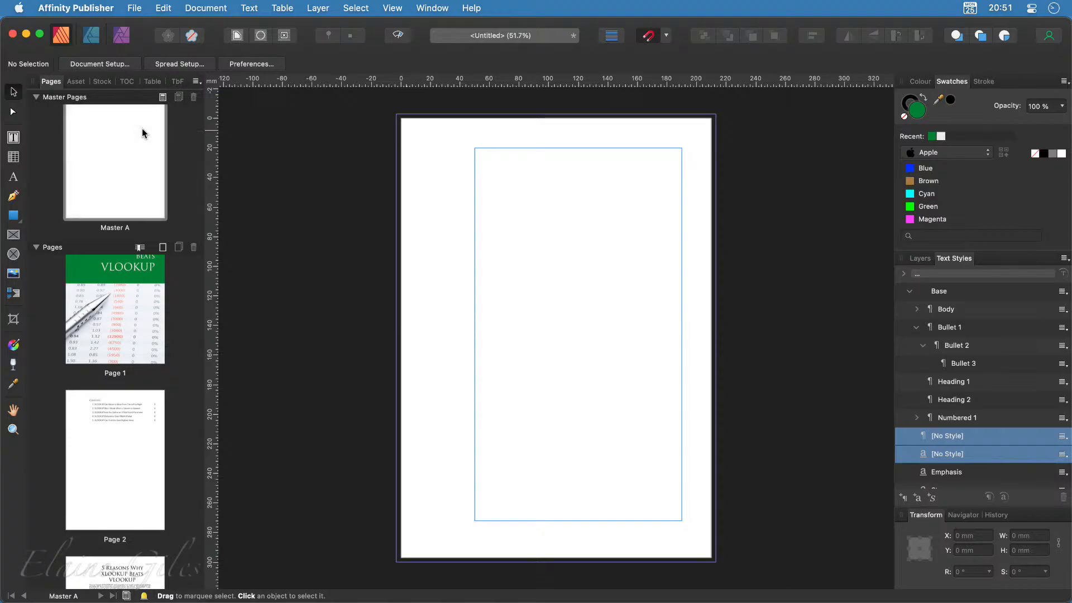
Draw a 140 mm by 9.2 mm text frame on Master A below the lower margin and move it to about Y 279.4 mm
click(19, 137)
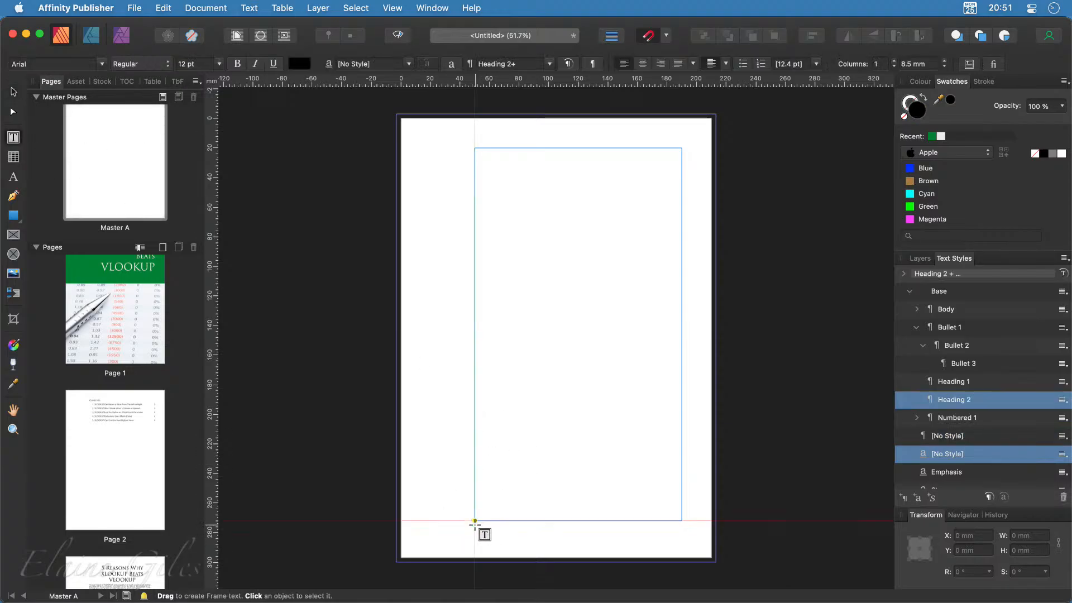
drag(474, 521, 682, 534)
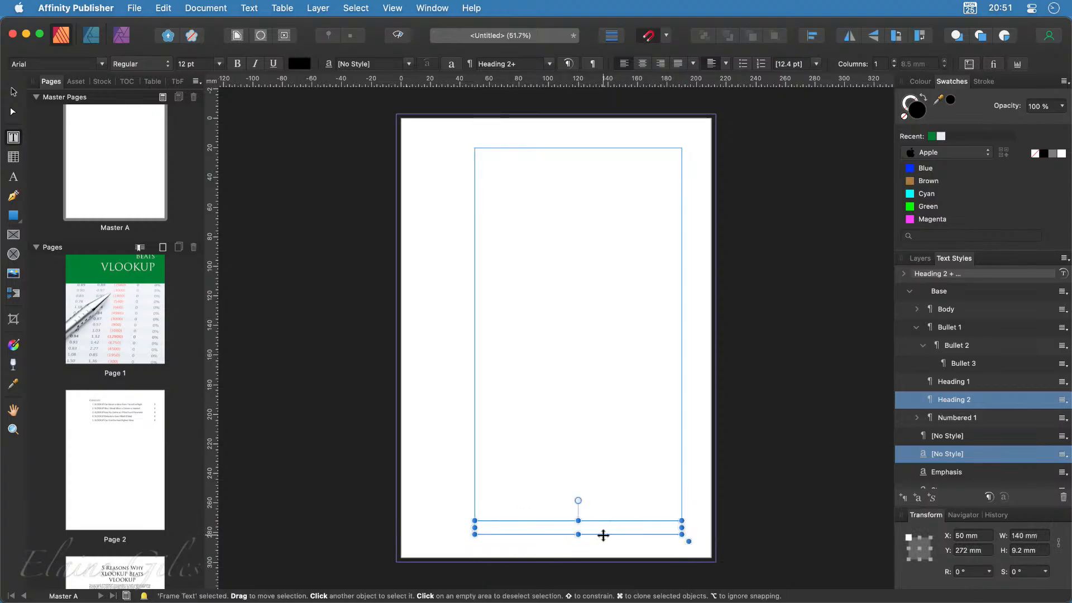
drag(602, 535, 606, 545)
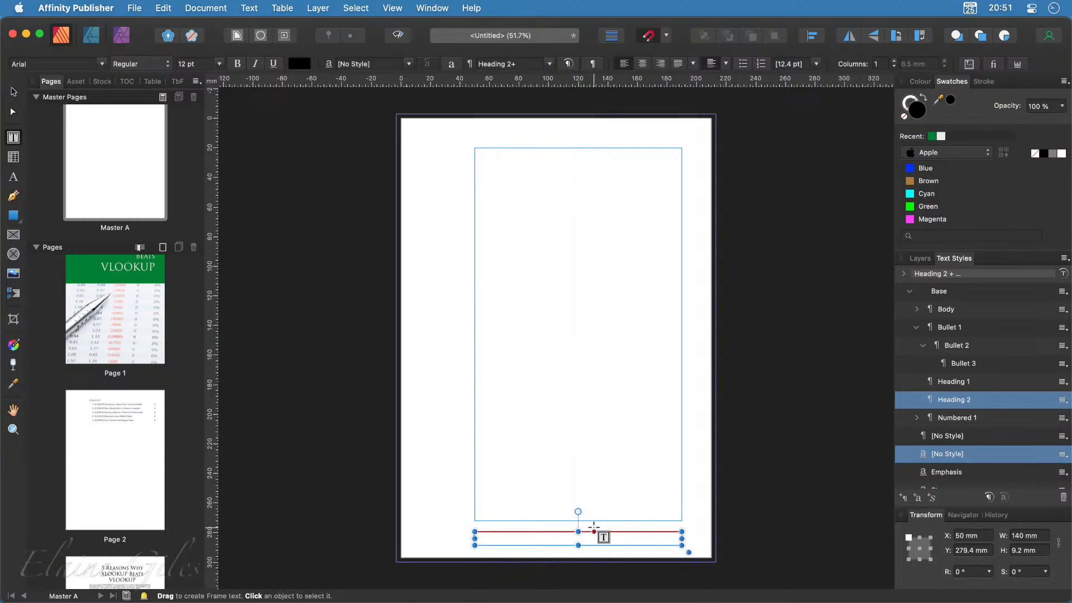
Insert a Page Number field in the footer text frame and select the inserted field
scroll(594, 530, up, 5)
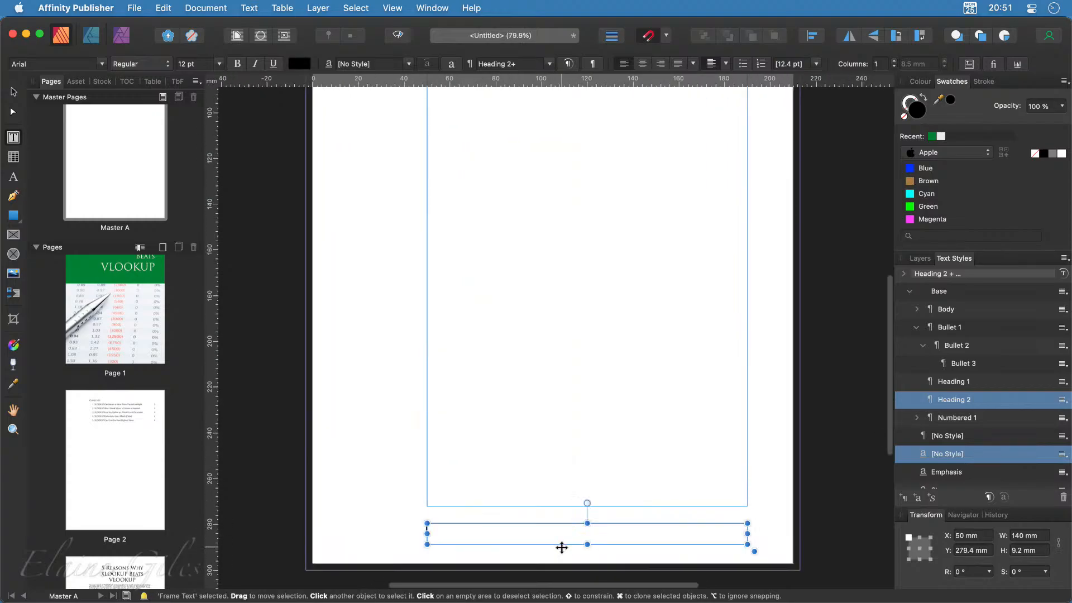
click(247, 7)
mouse_move(307, 387)
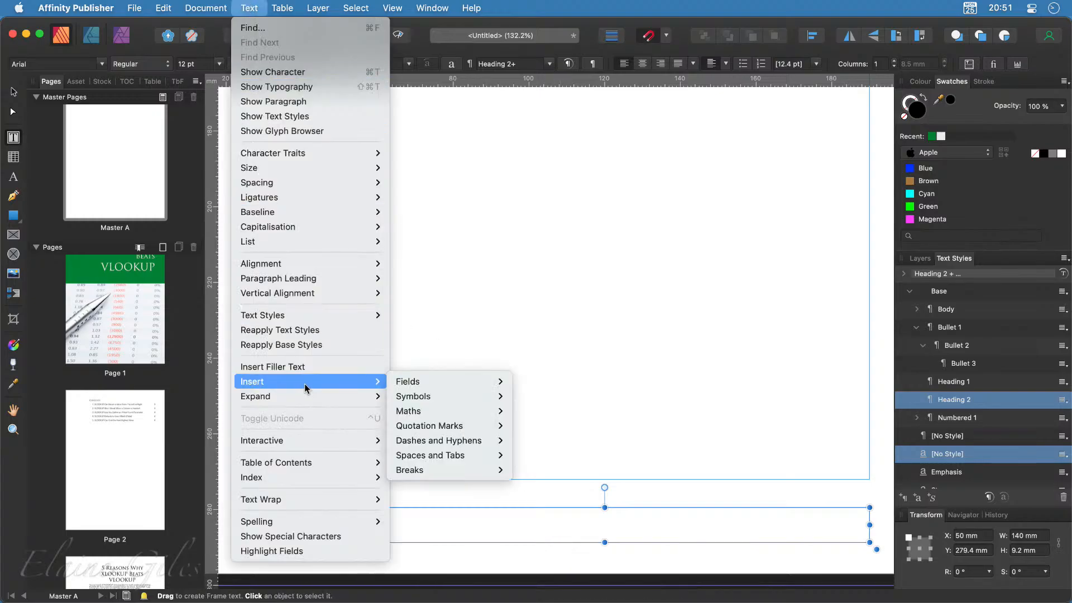
mouse_move(495, 387)
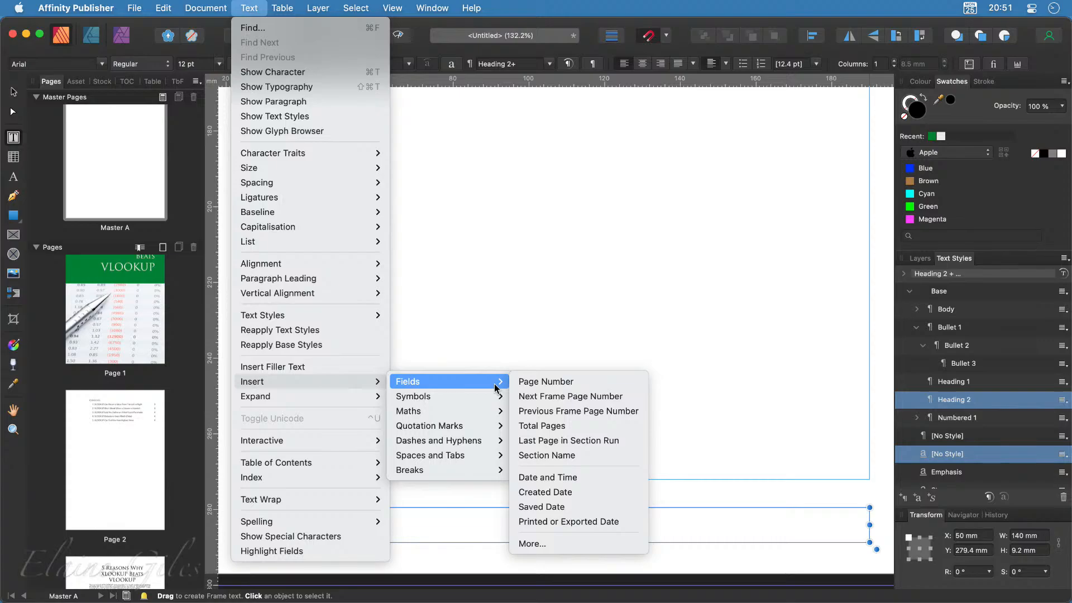
click(577, 381)
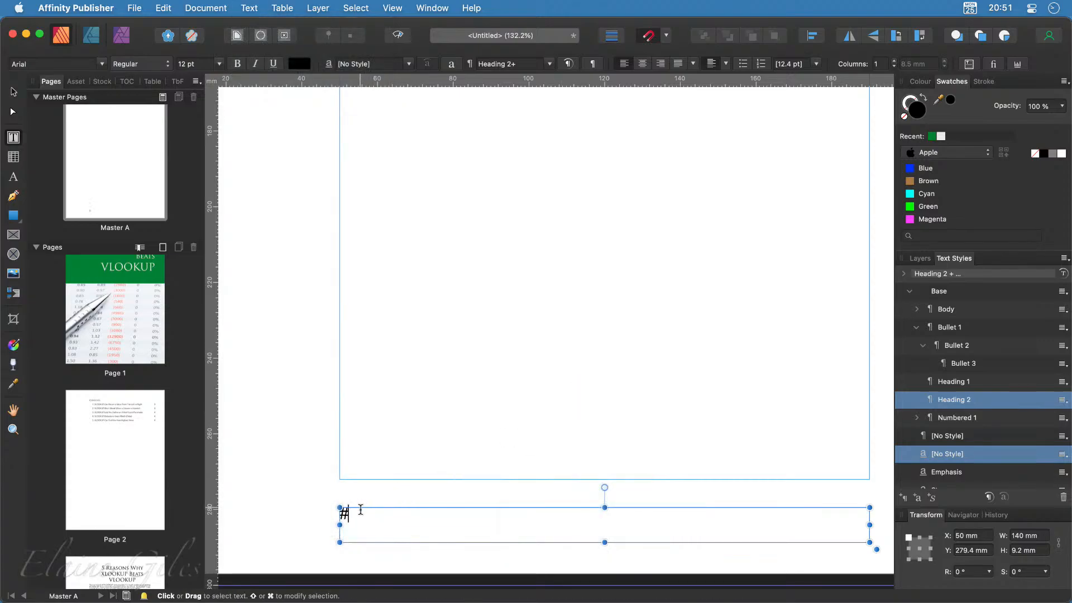
drag(360, 509, 338, 512)
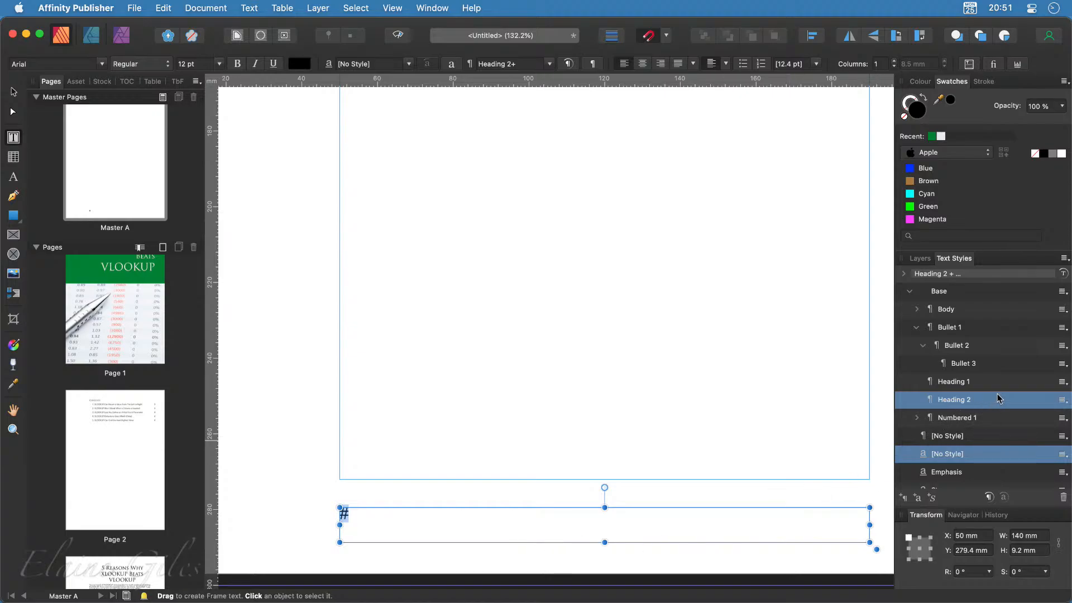
scroll(999, 397, down, 2)
scroll(999, 397, up, 2)
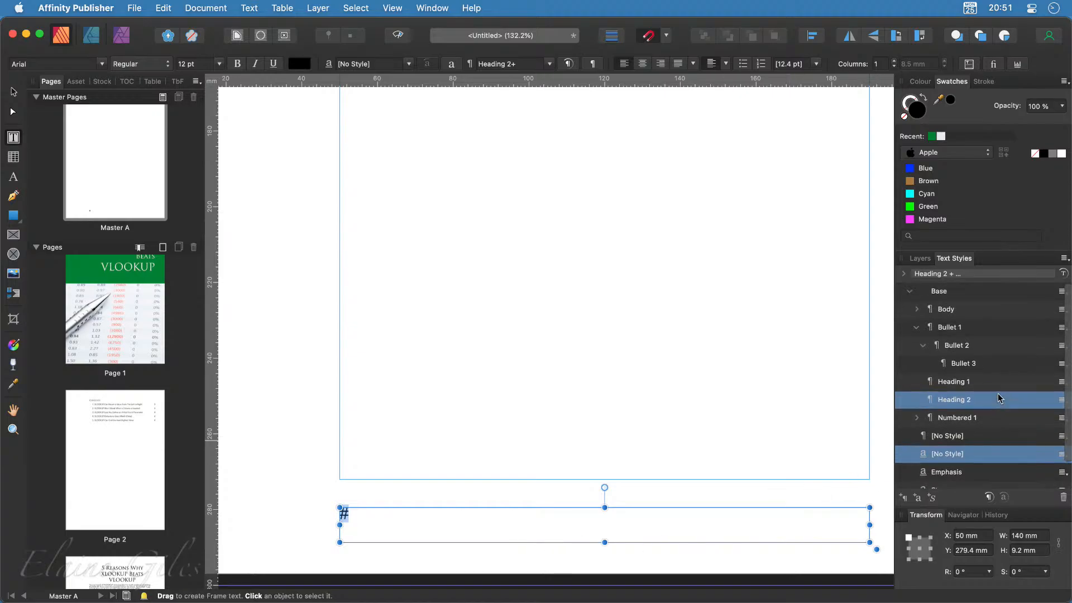
click(903, 497)
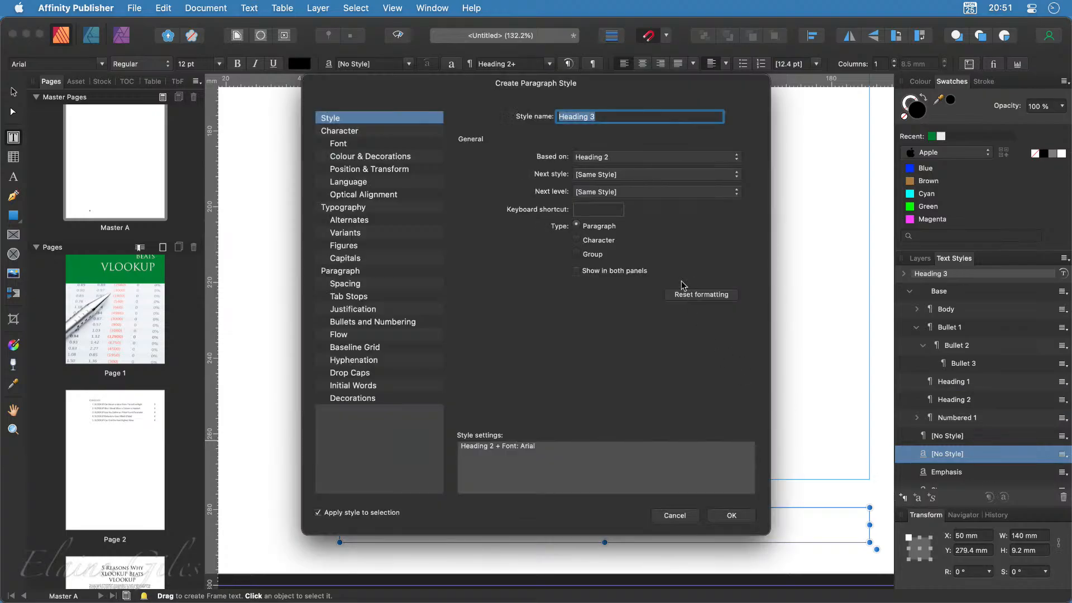
text(Footer)
click(614, 161)
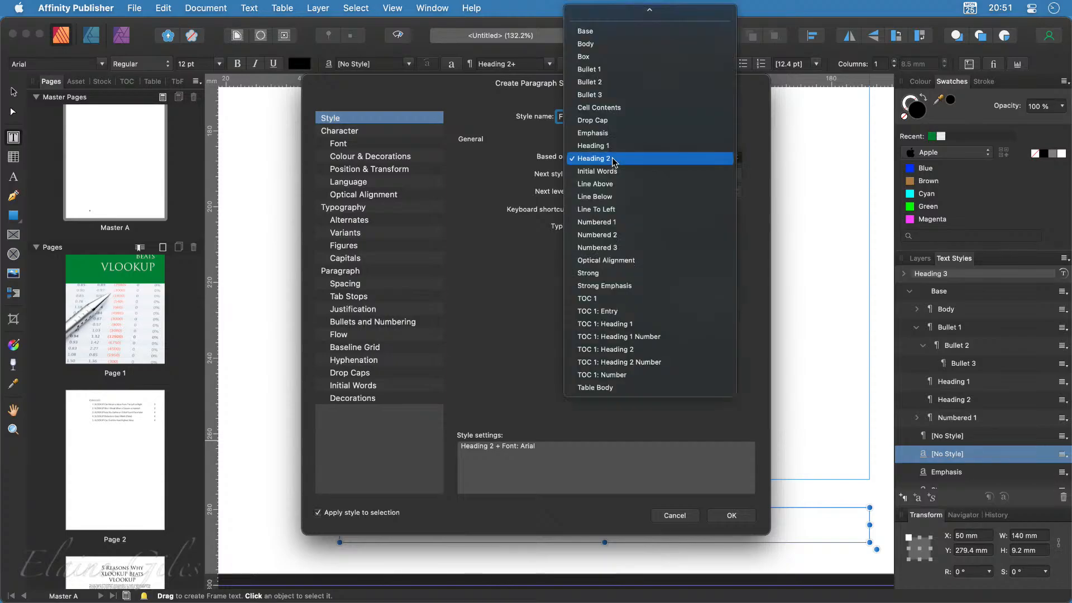
click(614, 48)
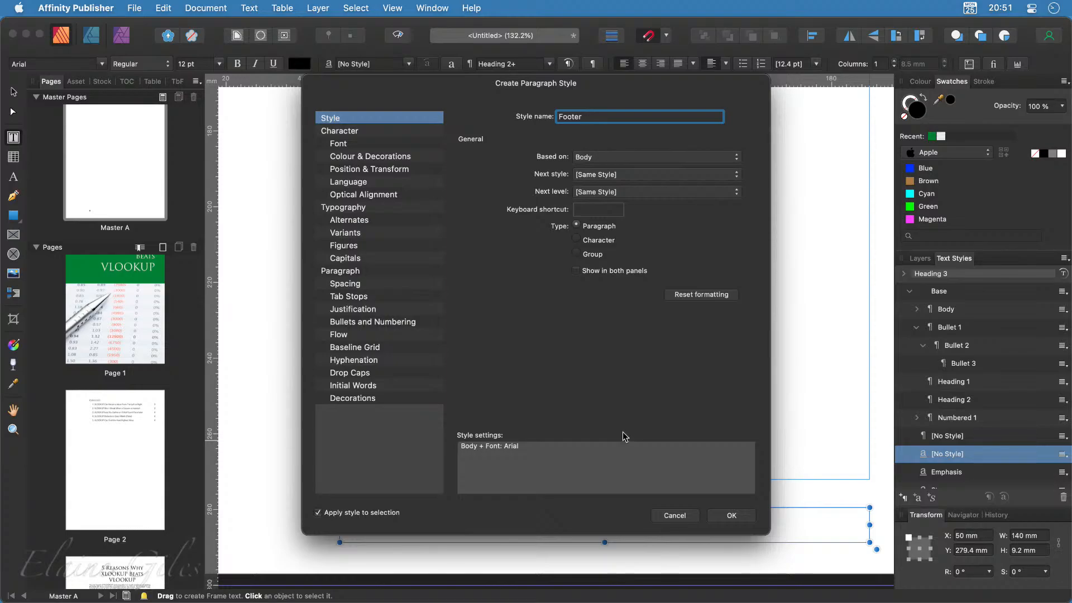
click(390, 145)
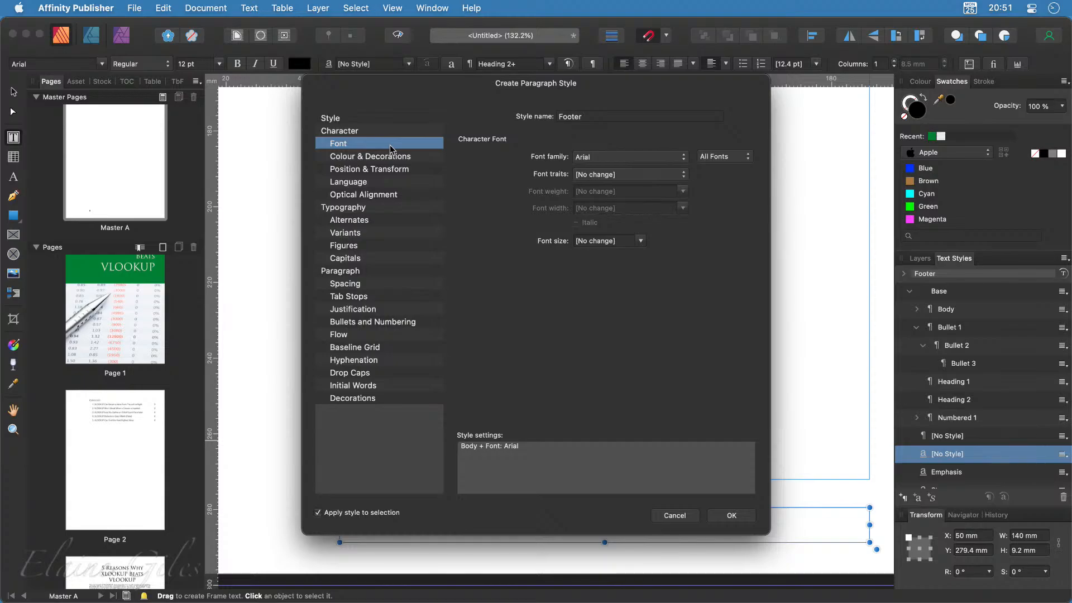
click(680, 516)
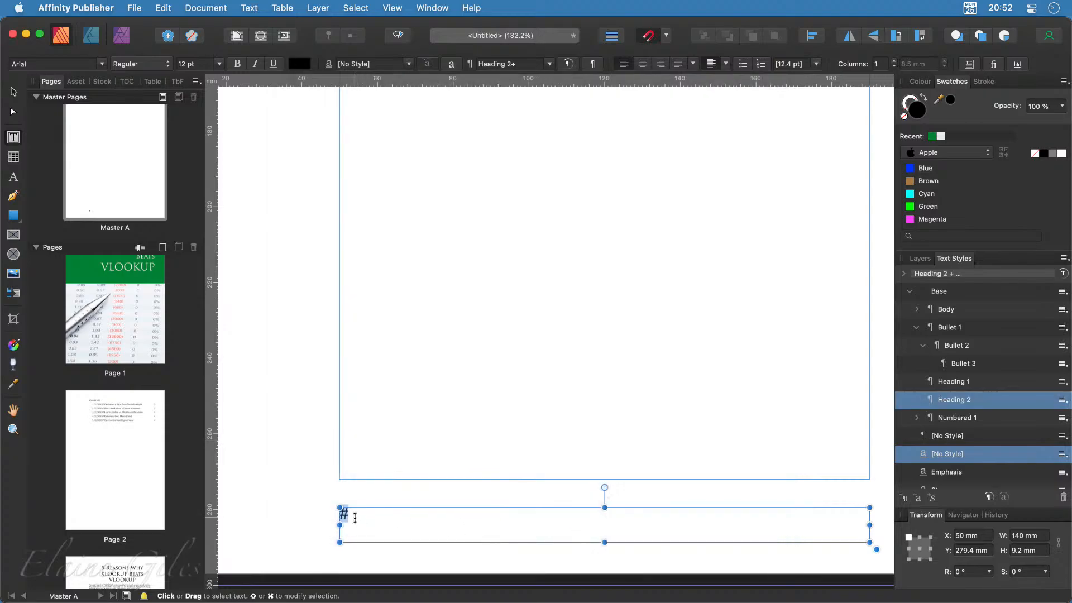
Start a new paragraph style named Footer from the page number, based on Body, and reset its formatting
click(903, 497)
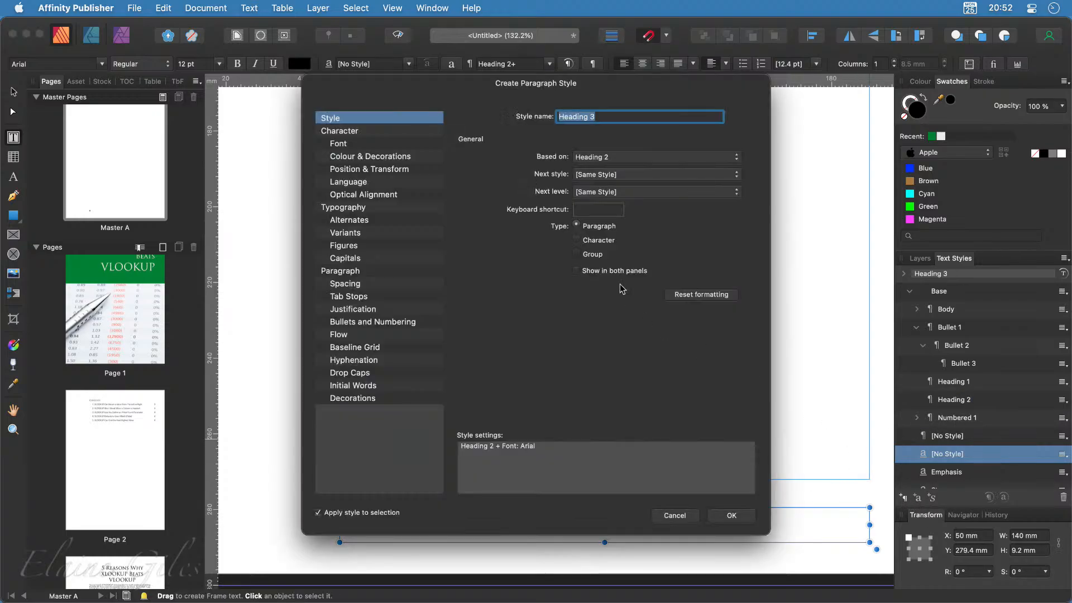
text(F)
click(602, 158)
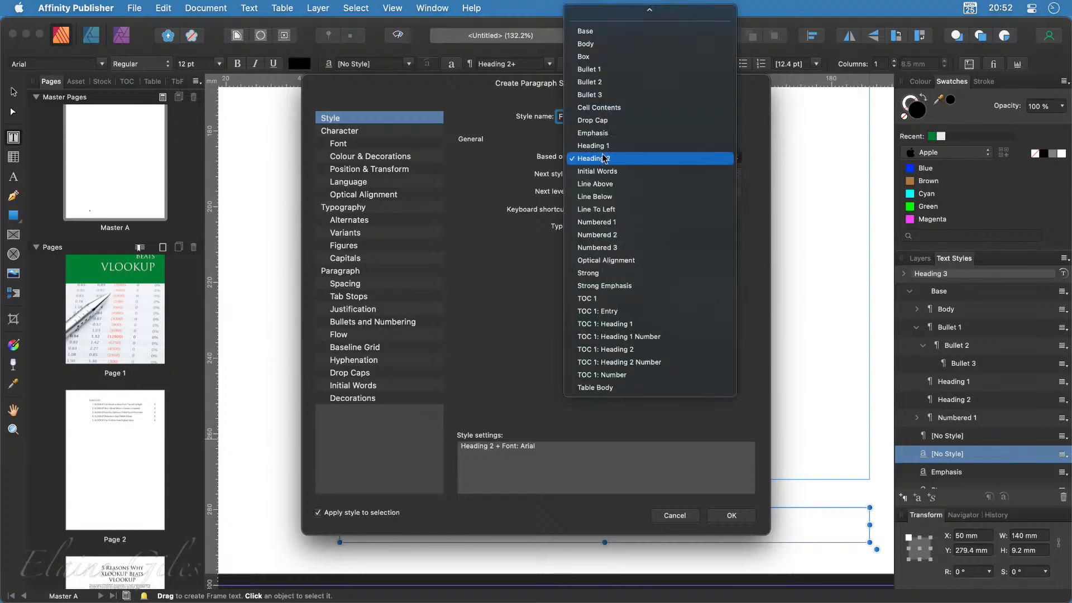
click(610, 47)
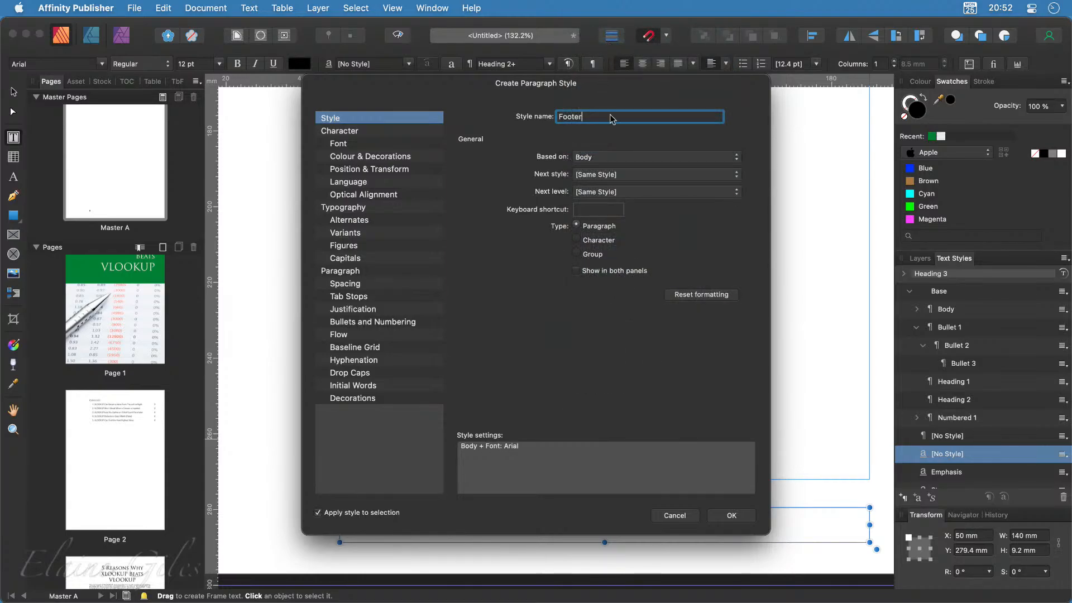
click(705, 296)
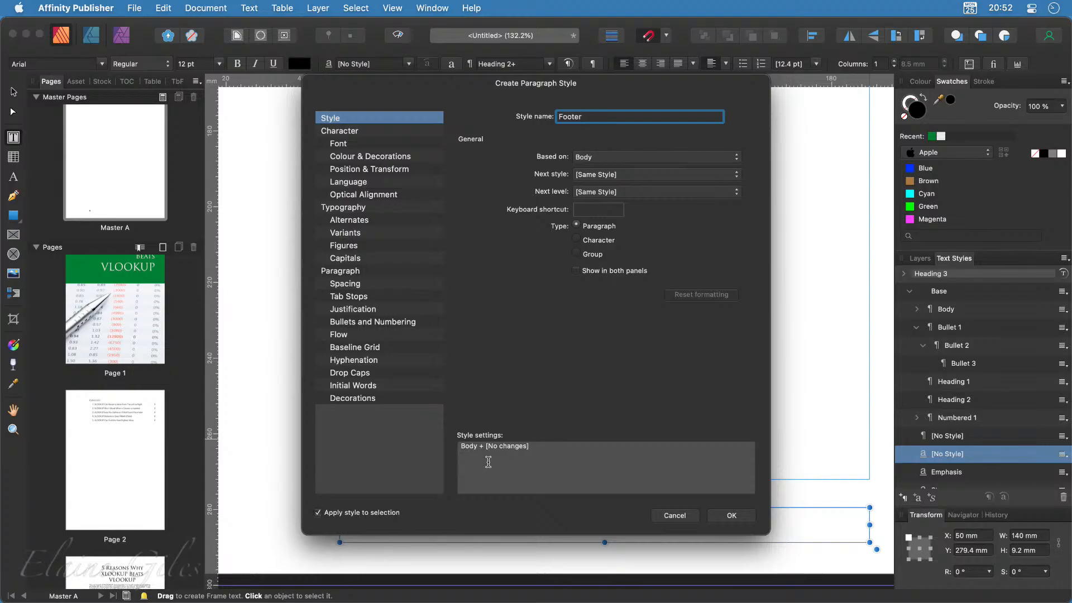
Set the Footer style to 7 pt with Centre alignment and create it, applied to the page number
click(378, 146)
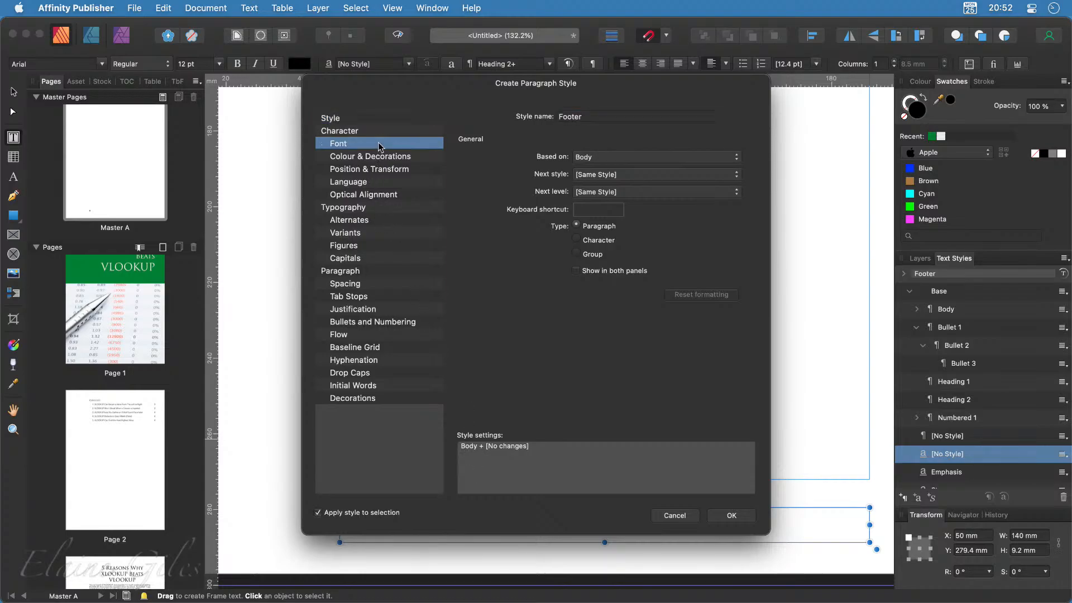
click(640, 240)
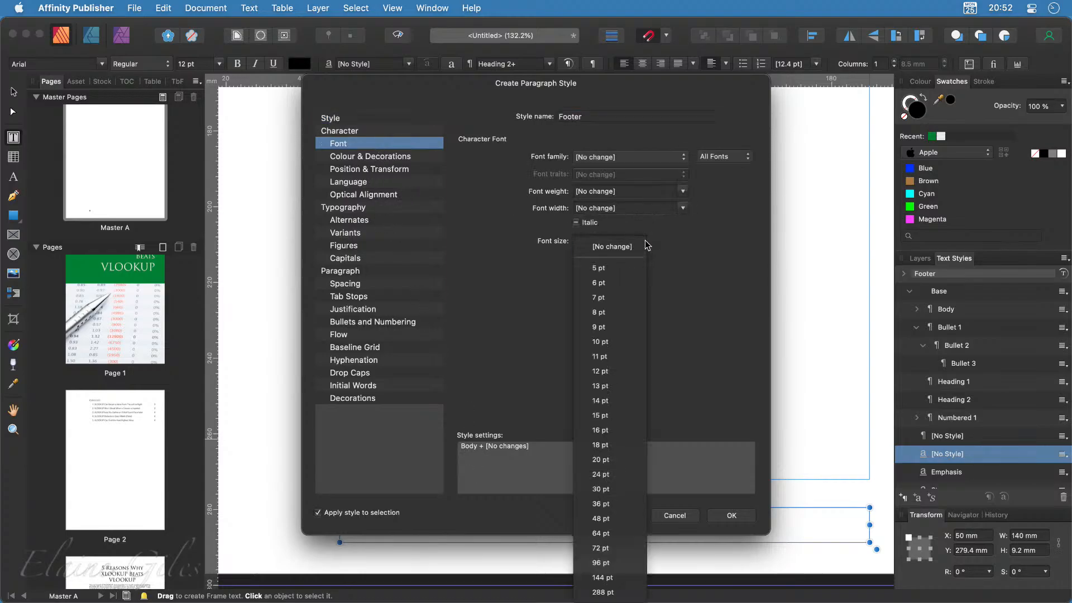
click(626, 302)
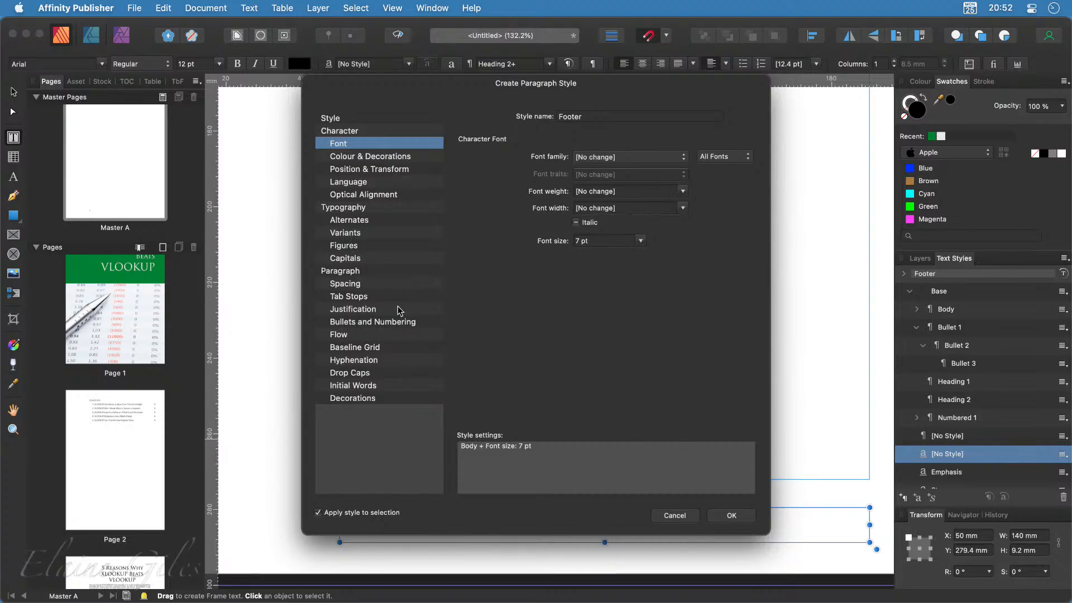
click(395, 287)
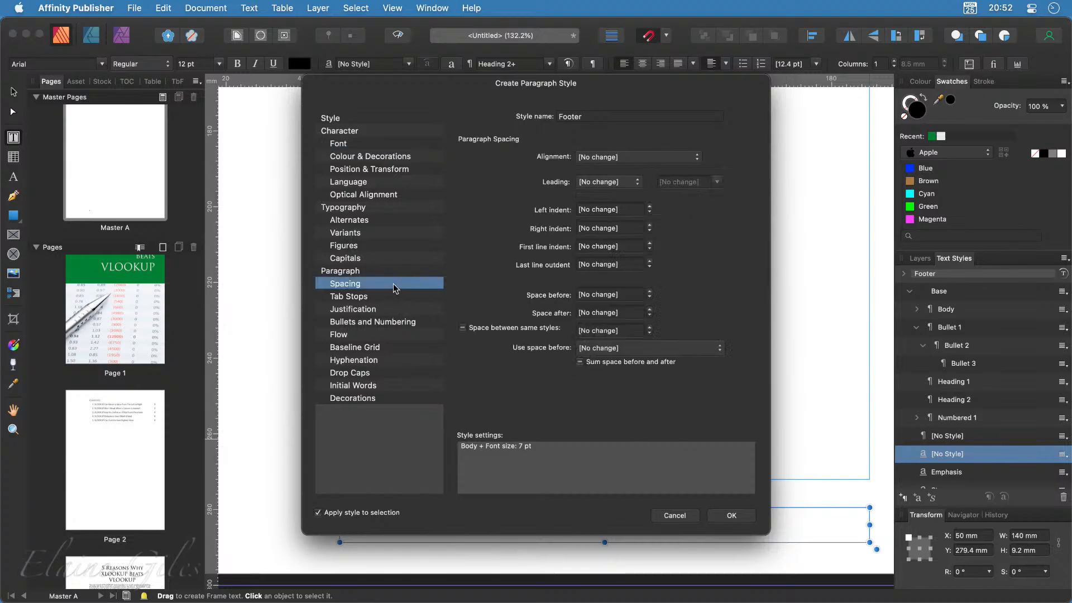
click(611, 158)
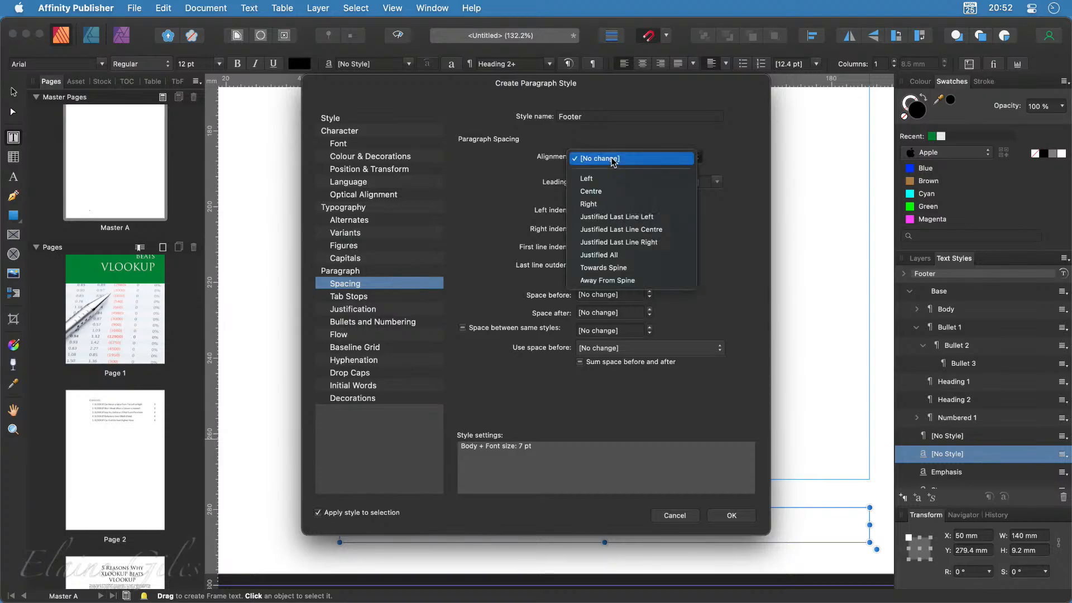
click(600, 196)
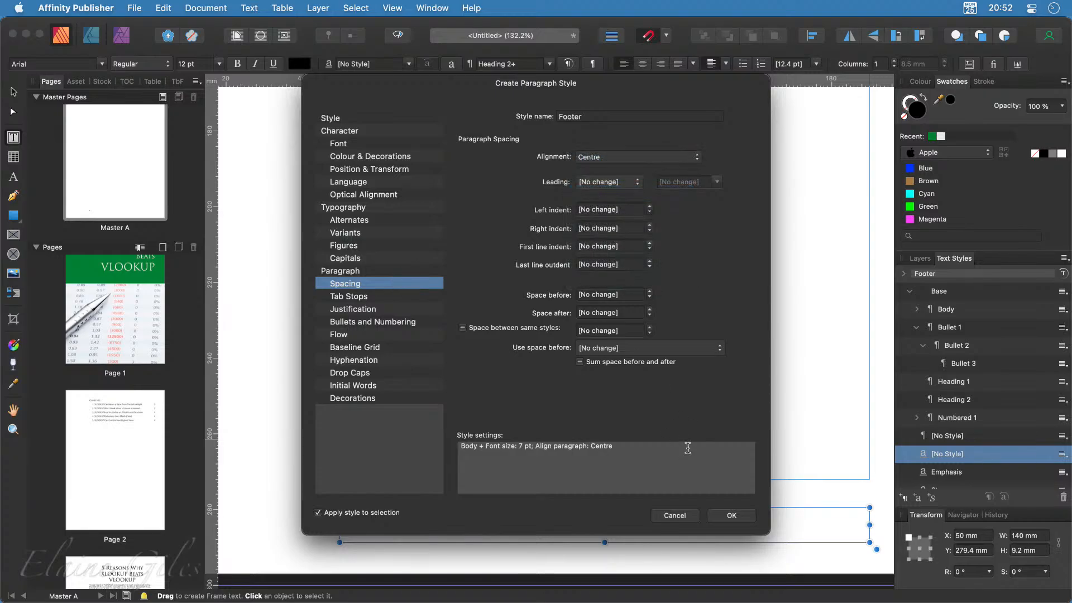
click(730, 514)
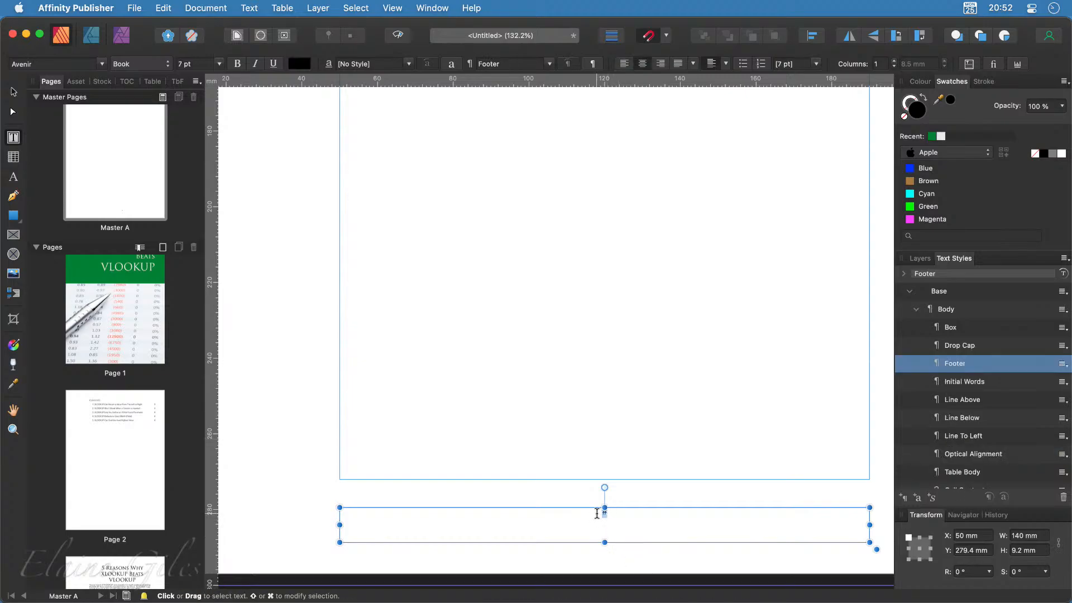
Open page 2, select all the document's pages and apply Master A to pages 1-7, replacing existing masters with content migrated
click(124, 453)
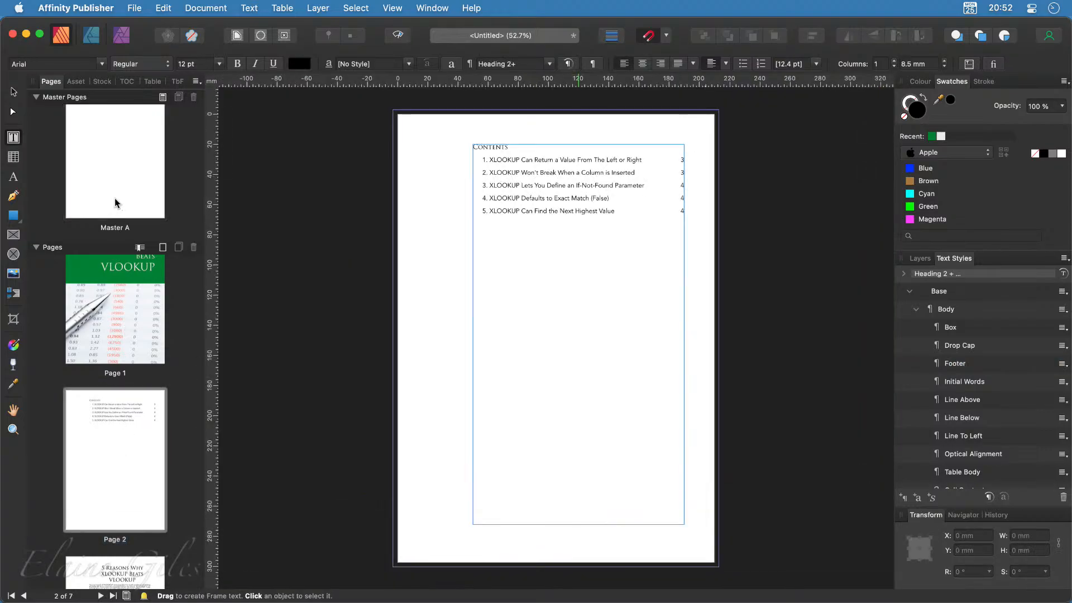
click(132, 351)
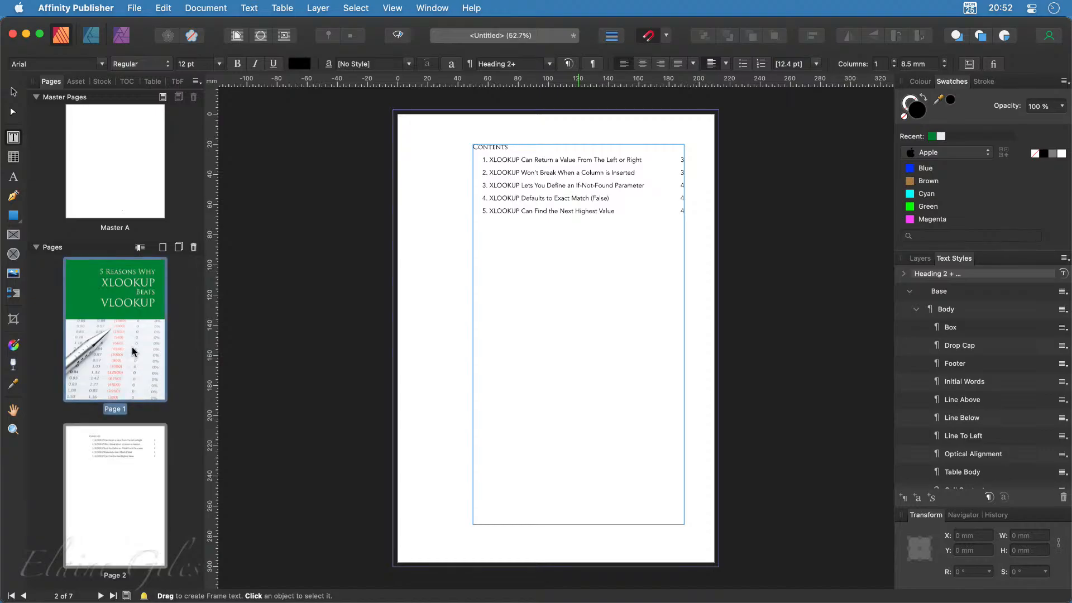
key(super+a)
scroll(130, 445, down, 5)
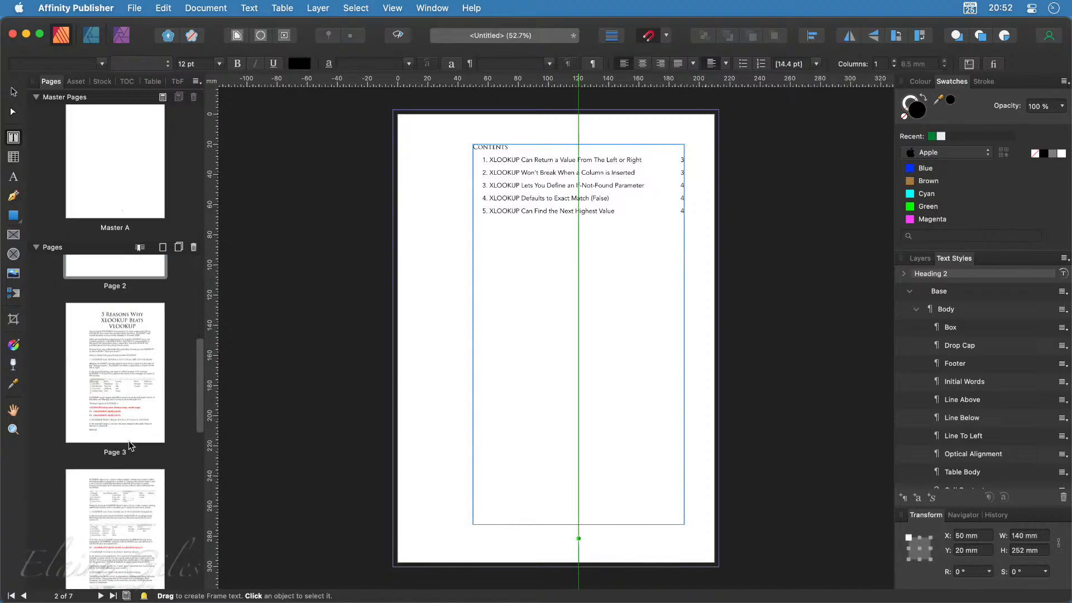
scroll(129, 441, up, 5)
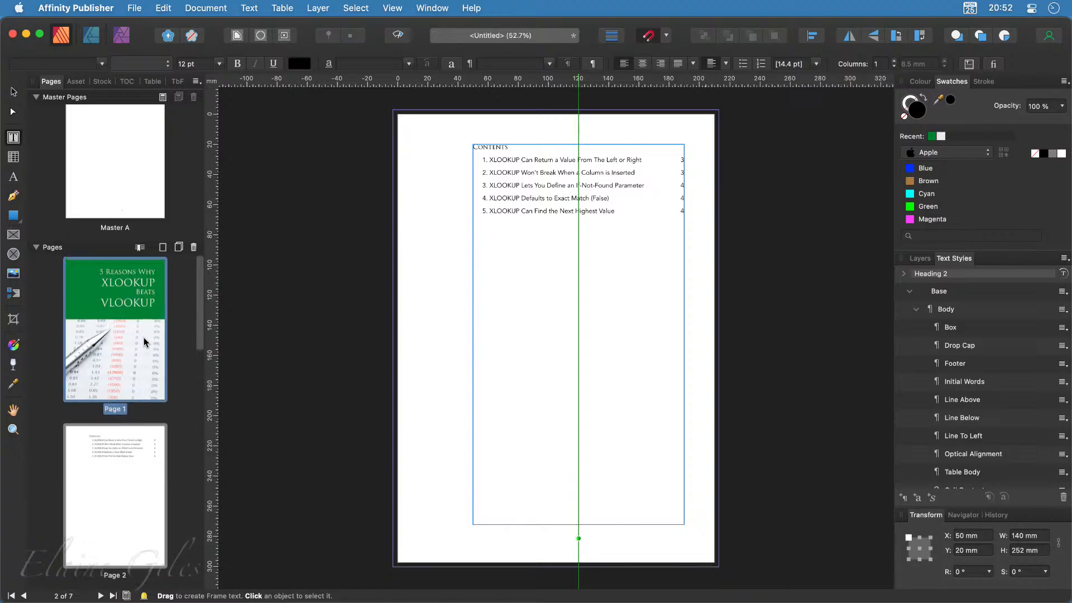
scroll(123, 460, down, 3)
scroll(123, 462, down, 8)
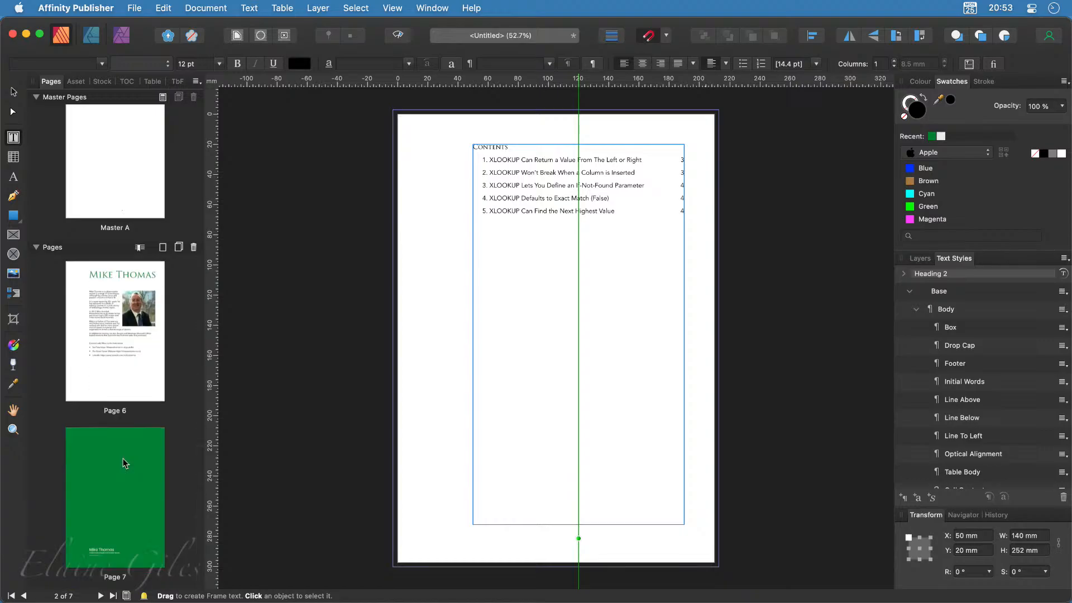
click(123, 462)
click(121, 360)
scroll(122, 361, up, 4)
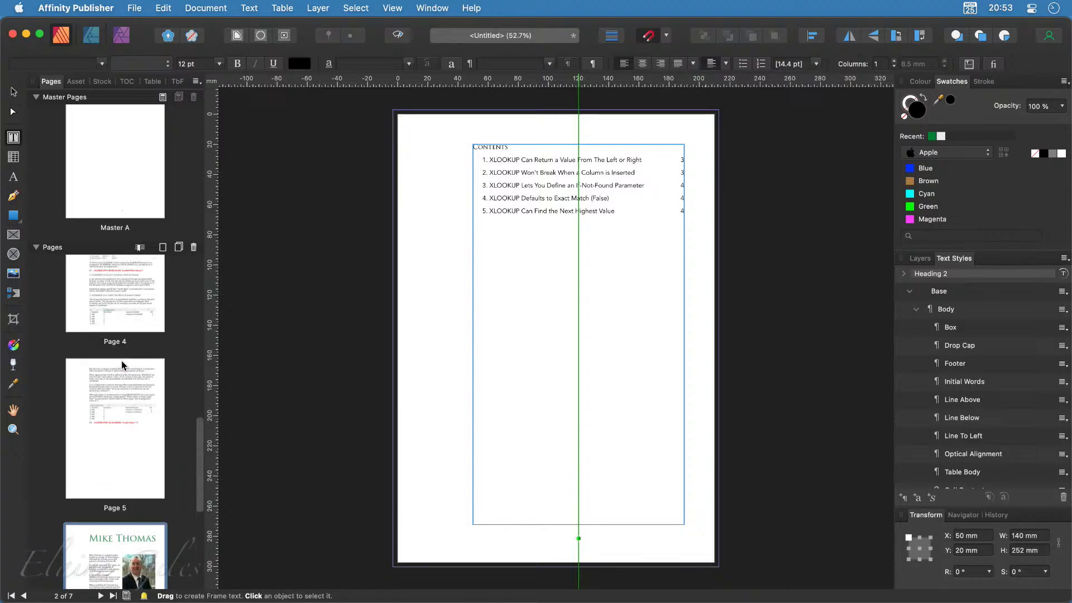
click(120, 440)
click(129, 322)
scroll(134, 313, up, 3)
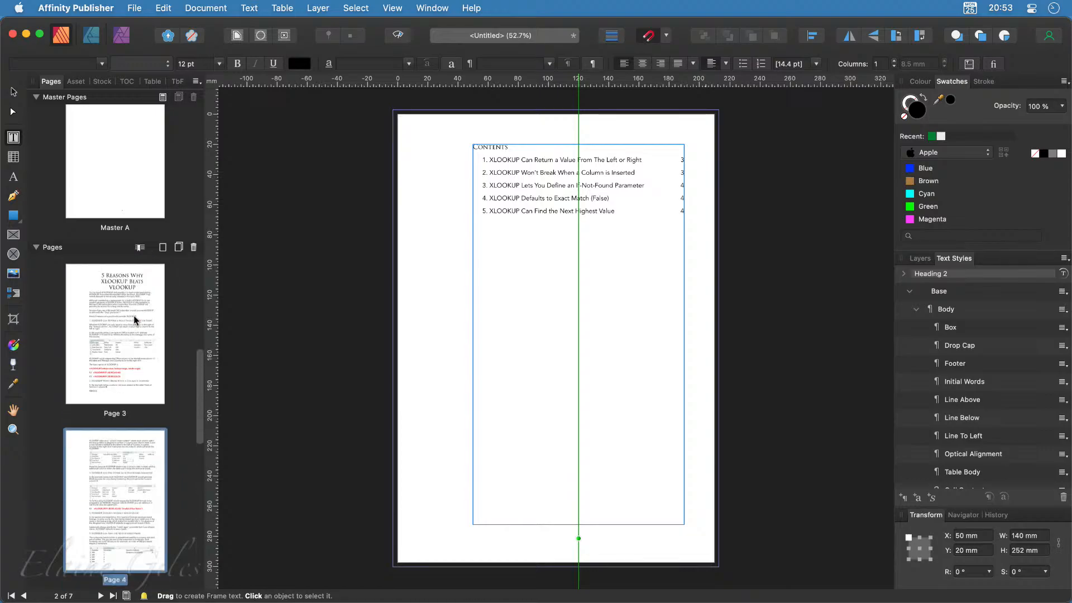
scroll(133, 316, up, 4)
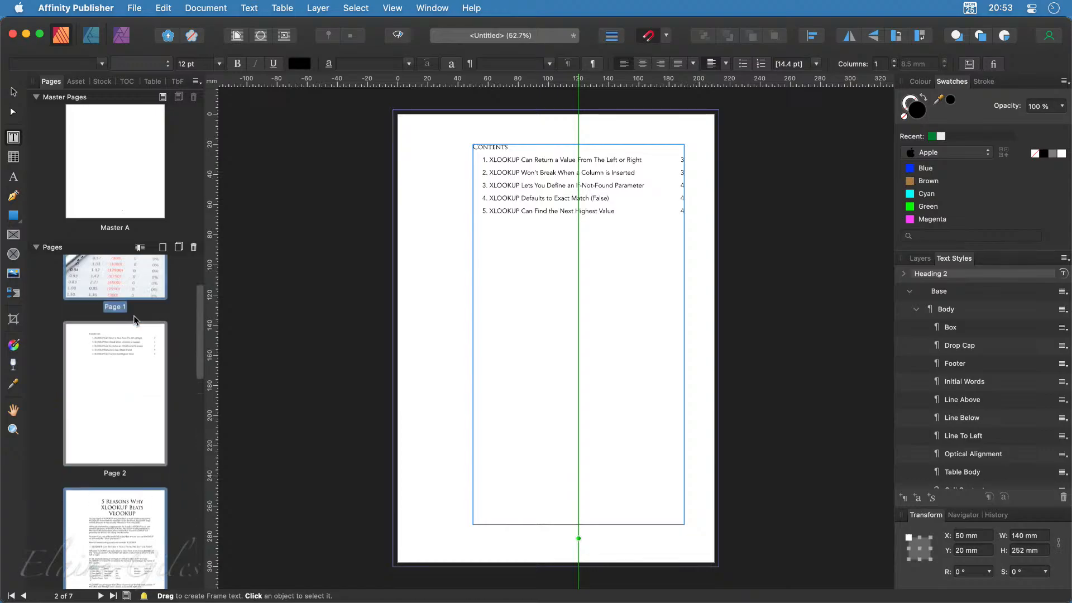
scroll(112, 374, up, 3)
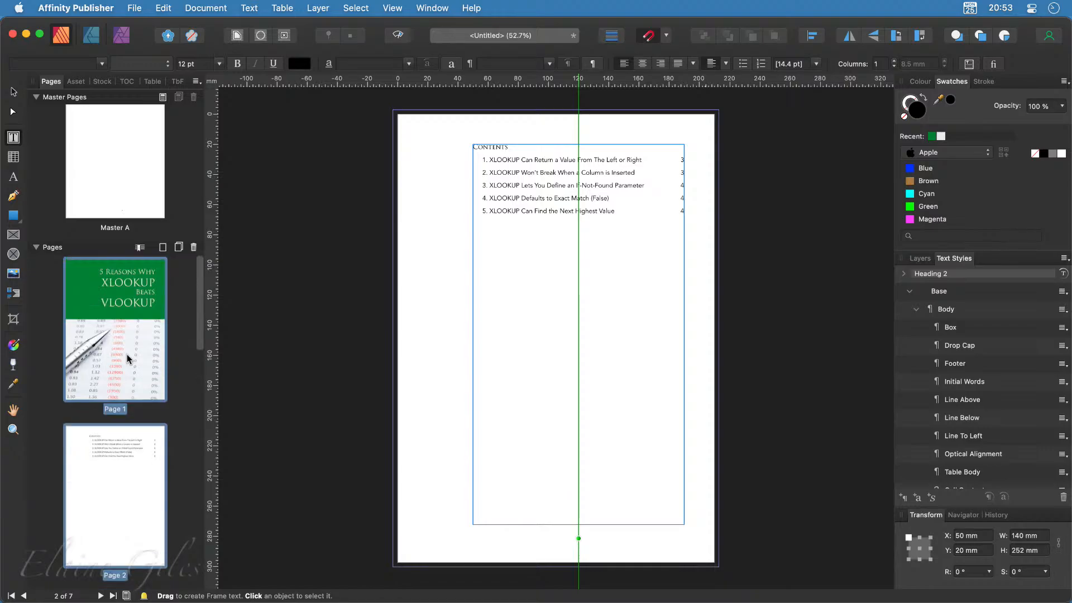
right_click(114, 371)
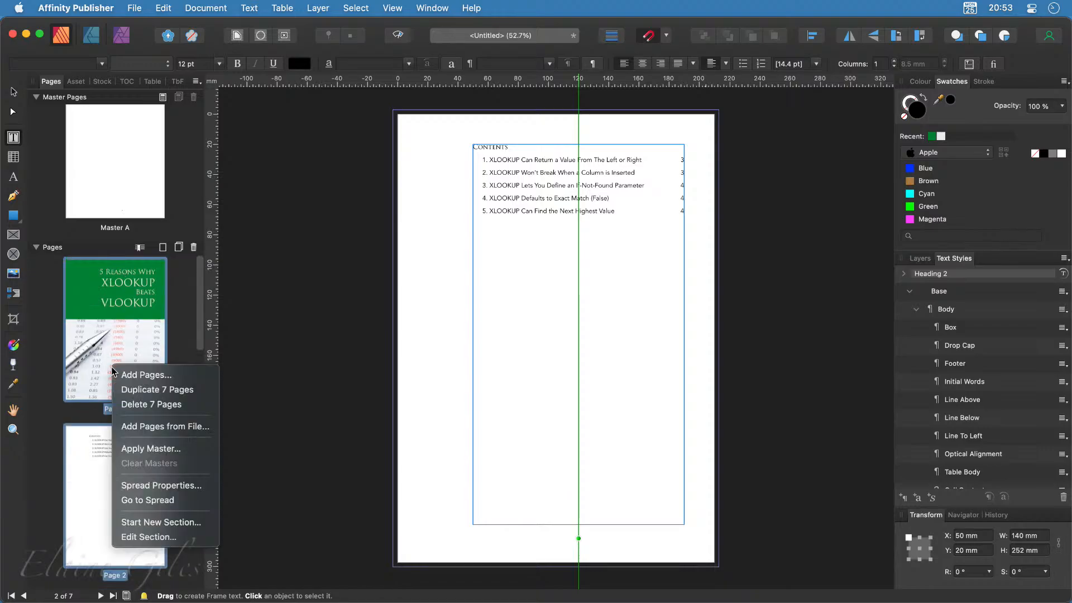
click(148, 448)
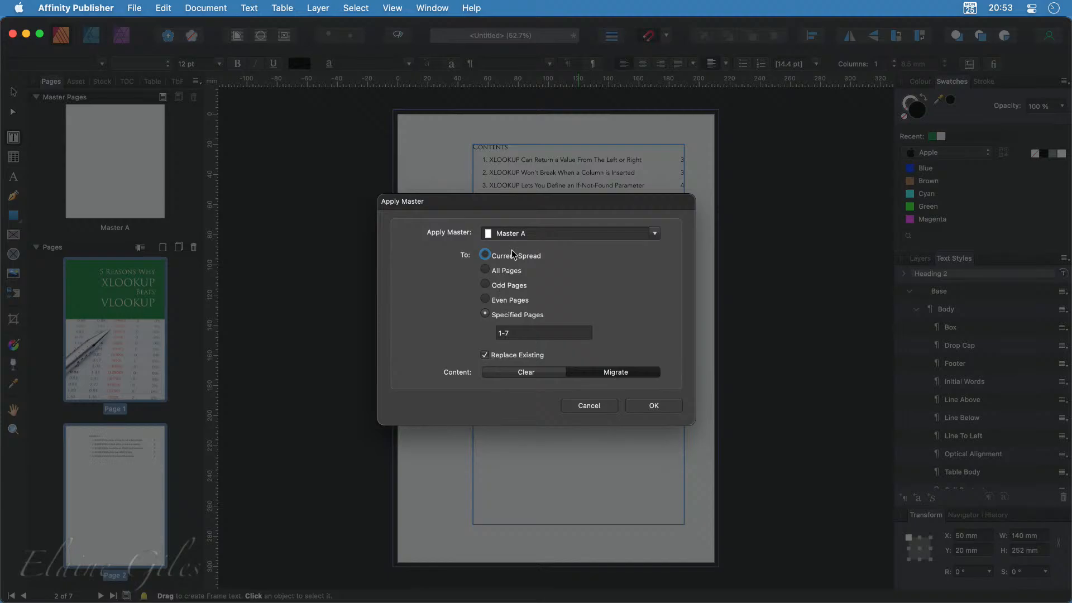
click(658, 406)
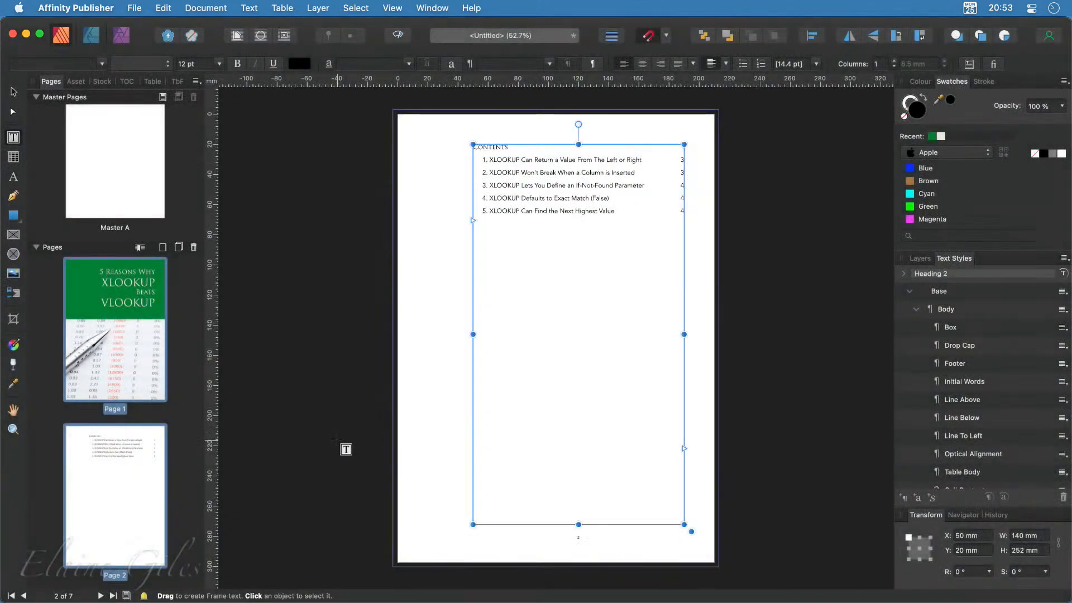
Collapse the master page list and inspect the page number in the footer of page 2
click(37, 97)
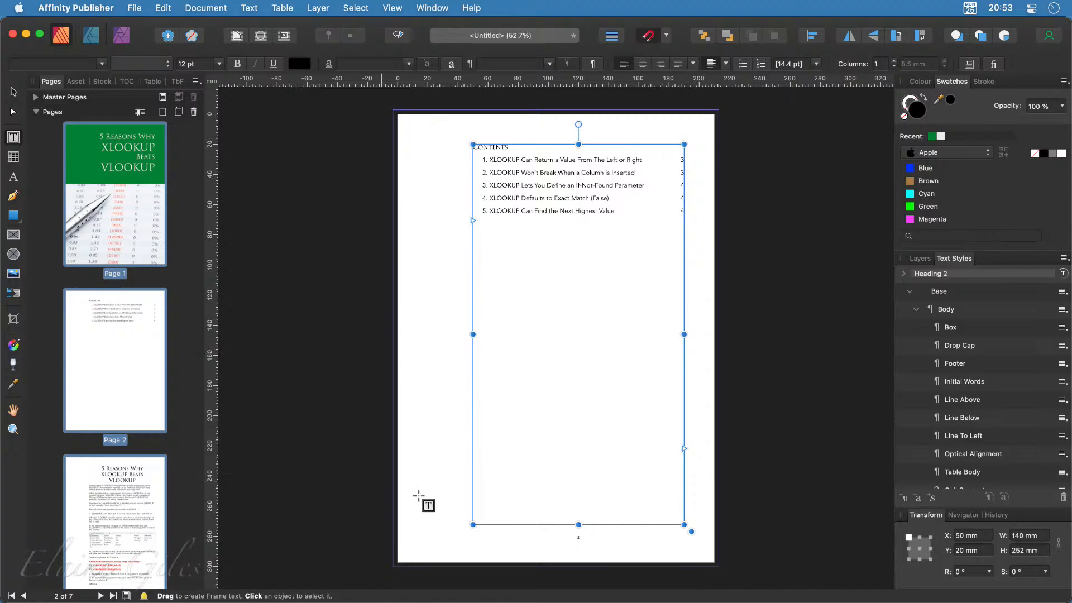
scroll(596, 539, up, 5)
scroll(539, 530, down, 2)
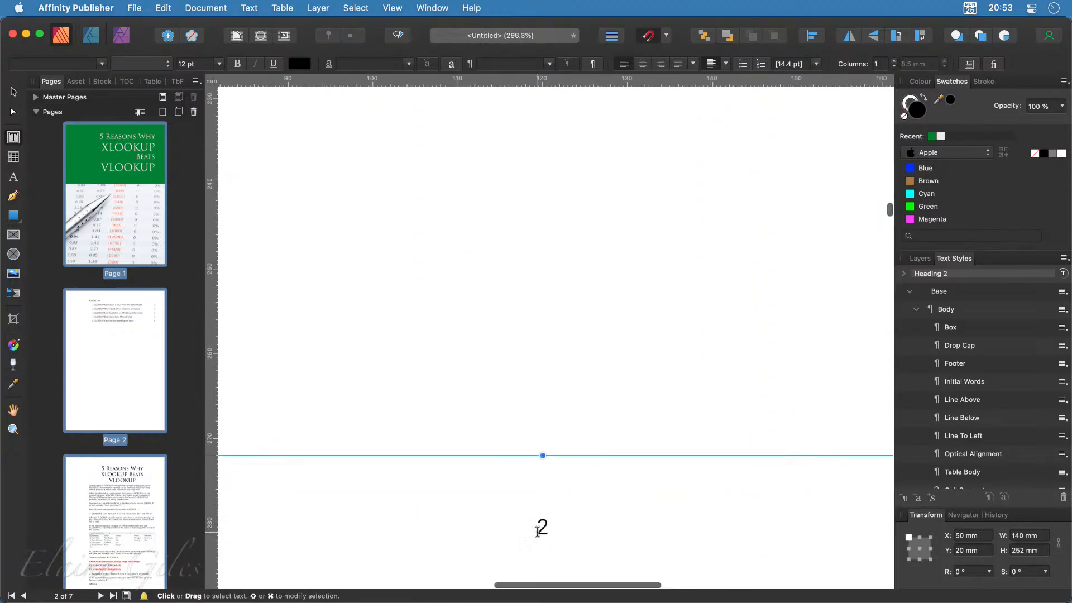
scroll(562, 537, down, 6)
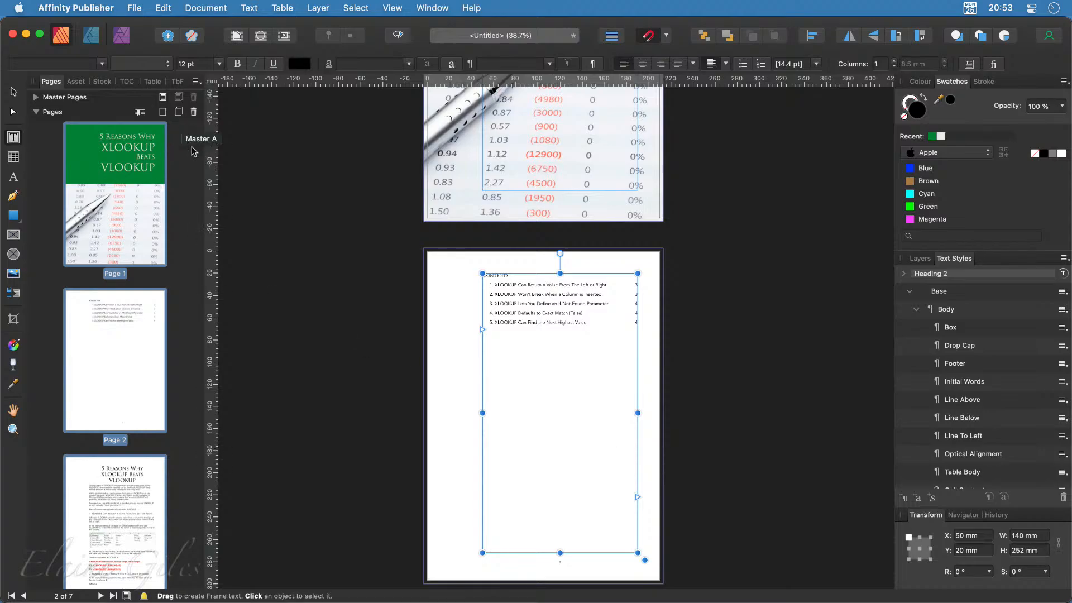
Add two new sections to the document in the Section Manager, starting on pages 2 and 3
click(206, 7)
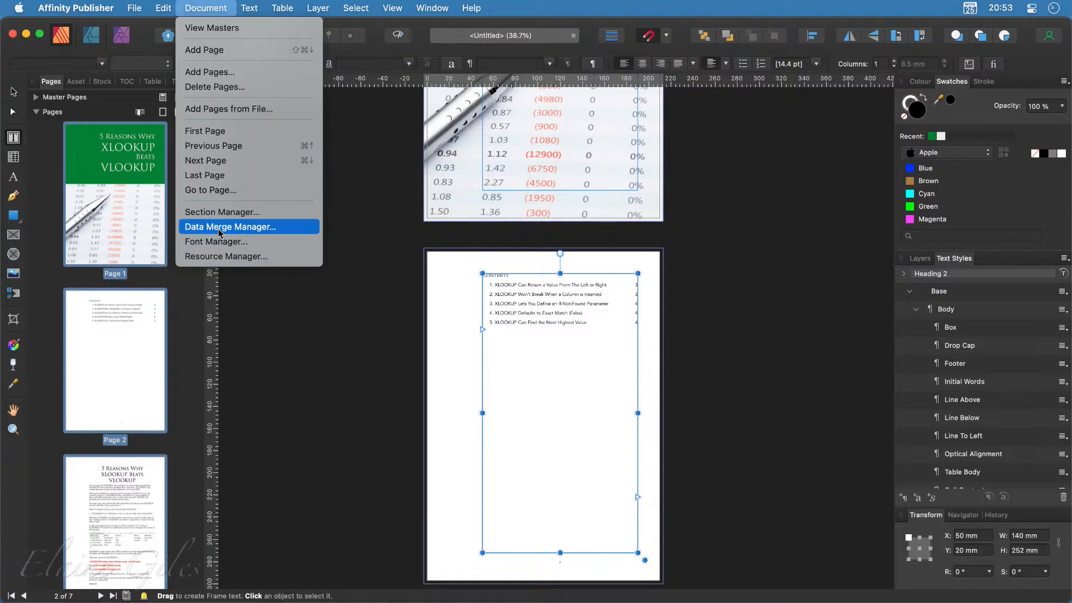
click(244, 213)
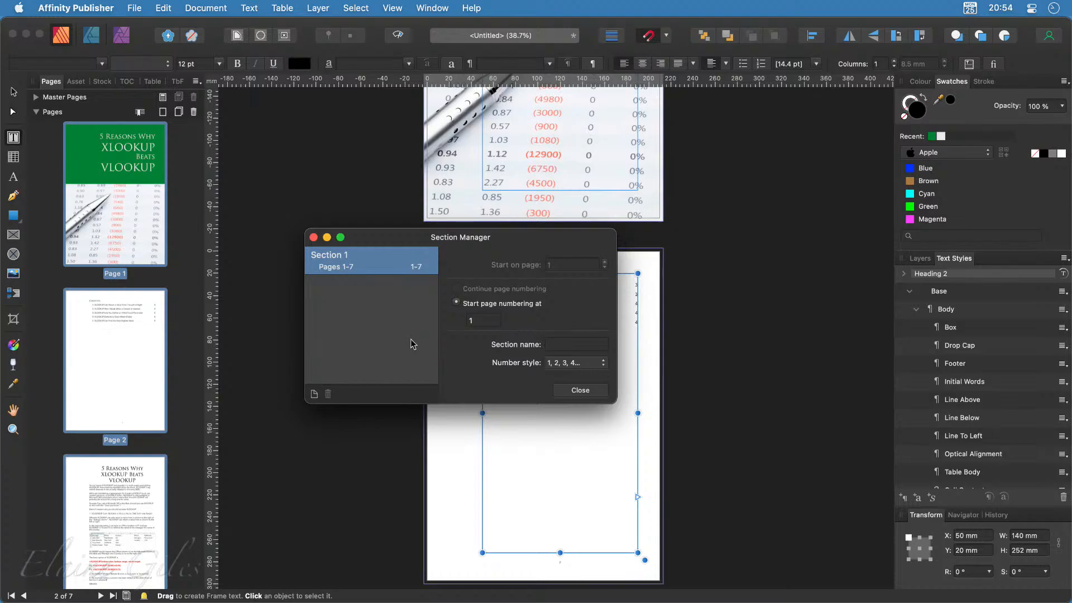
click(314, 394)
click(314, 394)
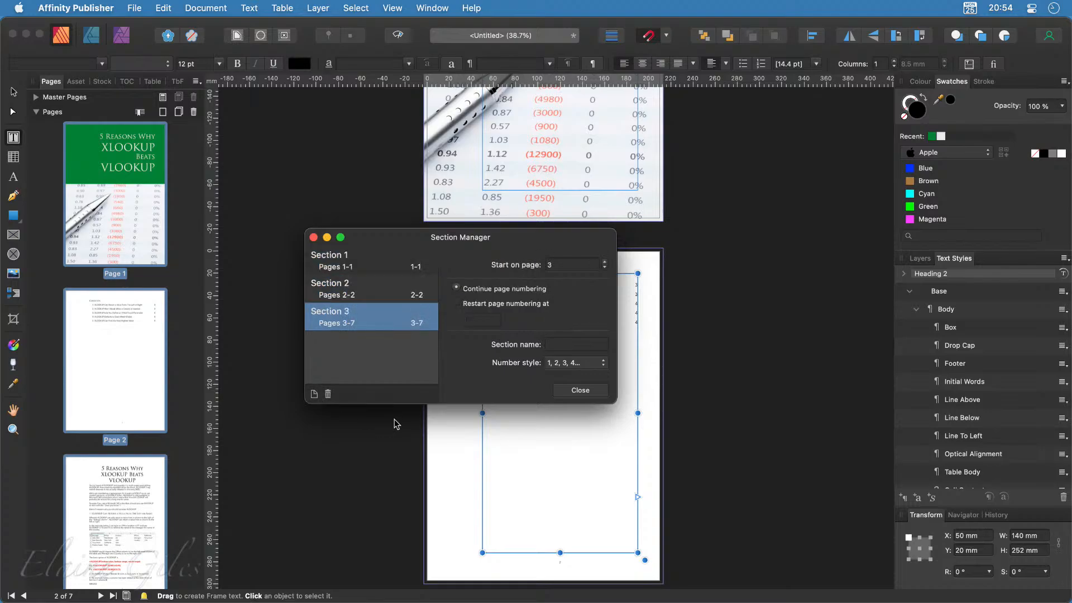
Name the first section, which covers page 1, Cover
click(384, 266)
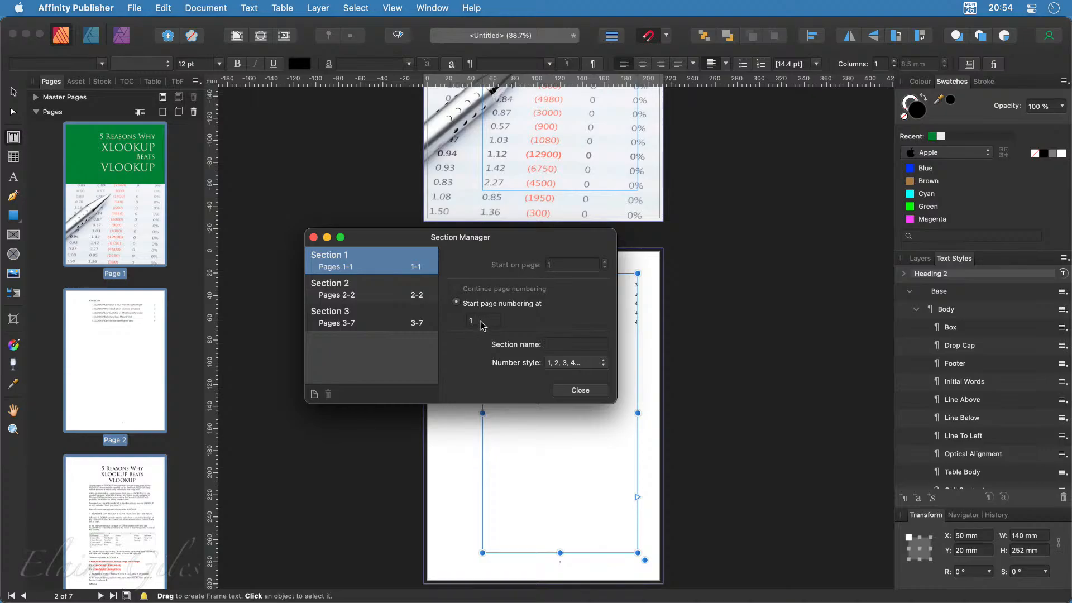
click(565, 346)
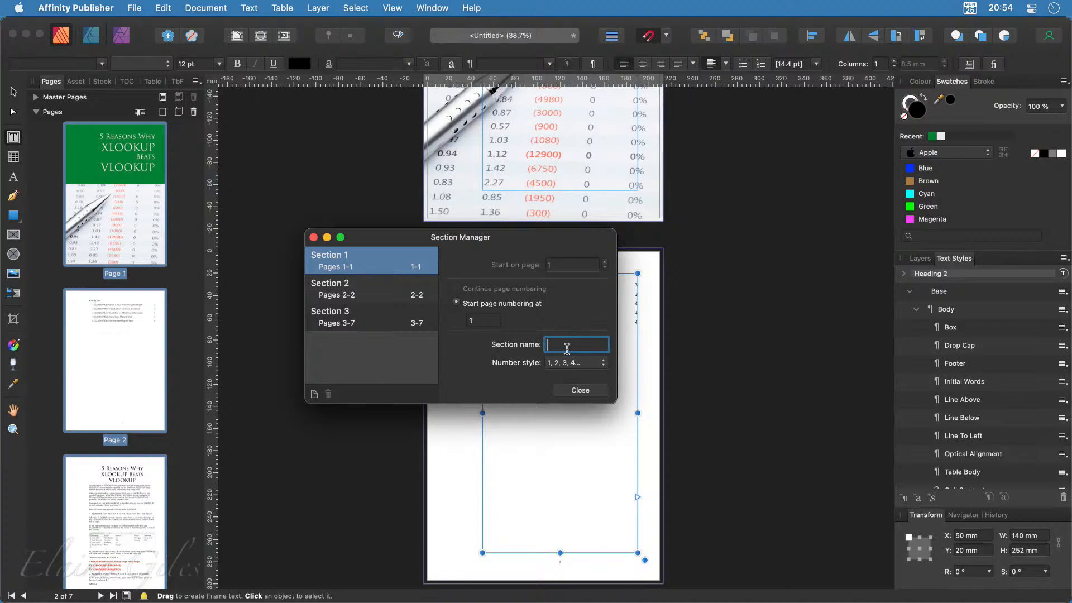
text(Cover)
Restart the second section's page numbering at 1 in the i, ii, iii, iv... number style and name it TOC
click(359, 289)
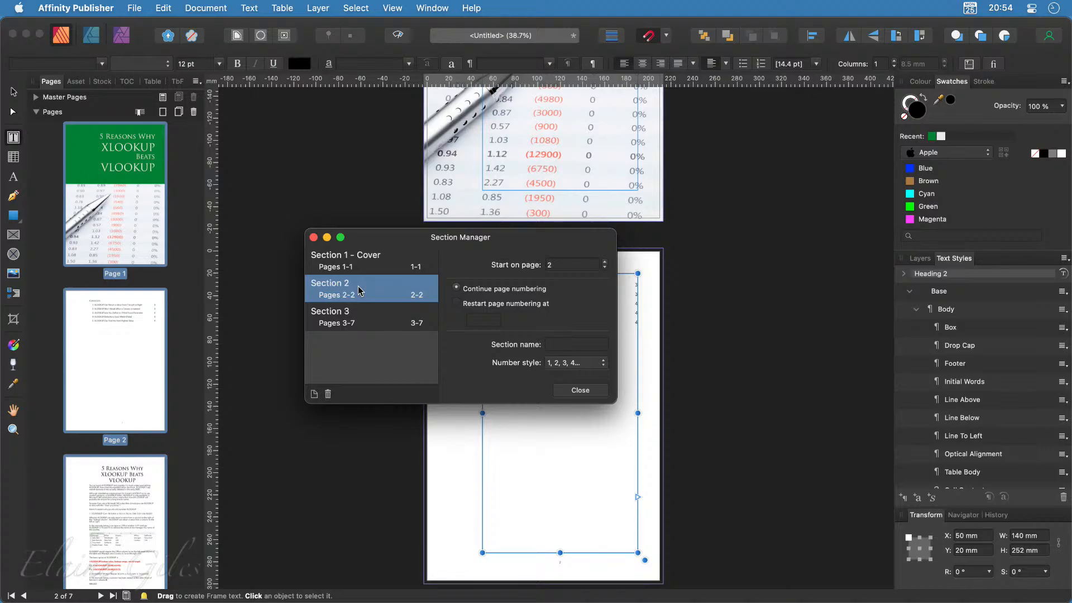
click(457, 303)
click(583, 364)
click(579, 390)
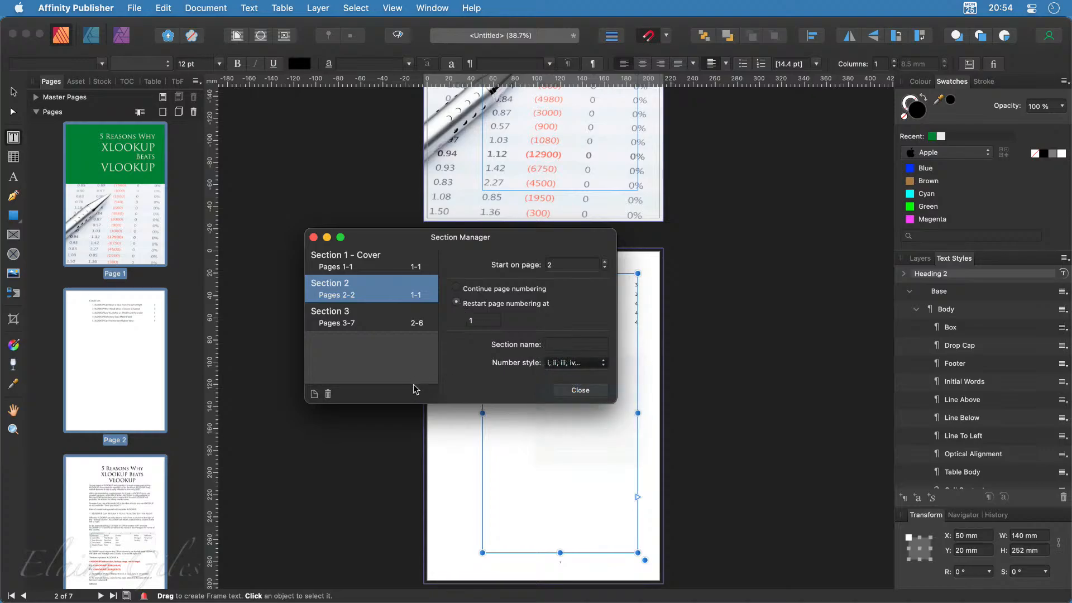
click(389, 326)
click(388, 291)
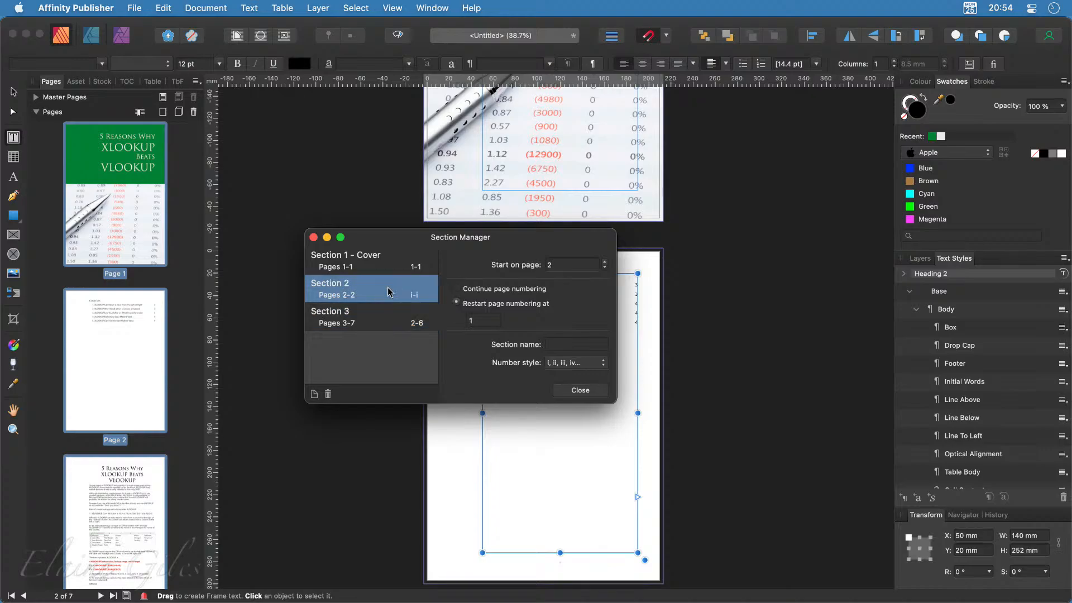
click(562, 342)
text(TOC)
Name the third section Content, restart its page numbering at 1 and close the Section Manager
click(394, 331)
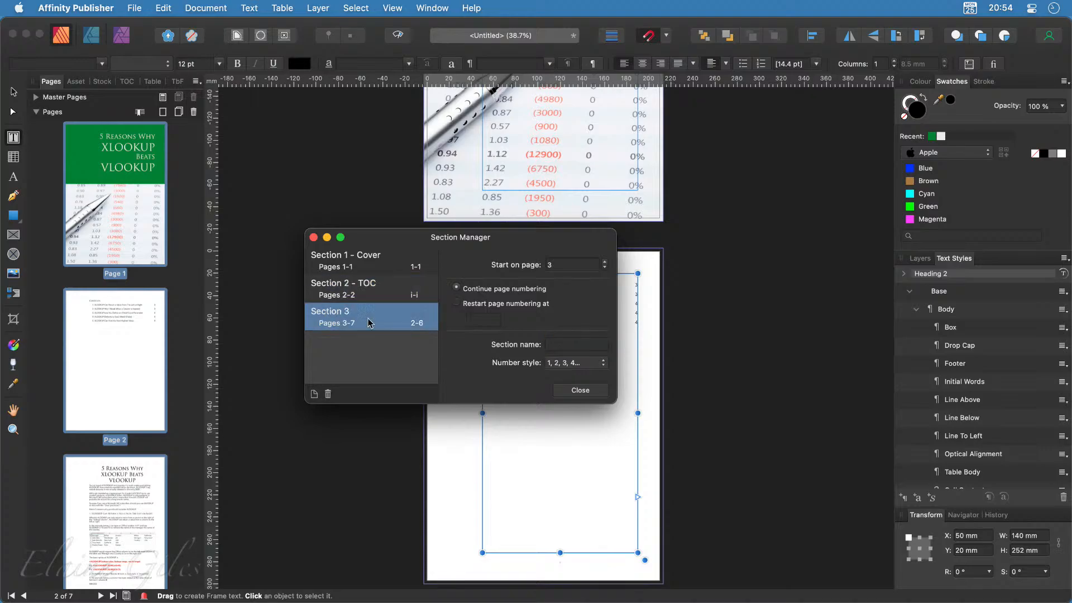
click(584, 346)
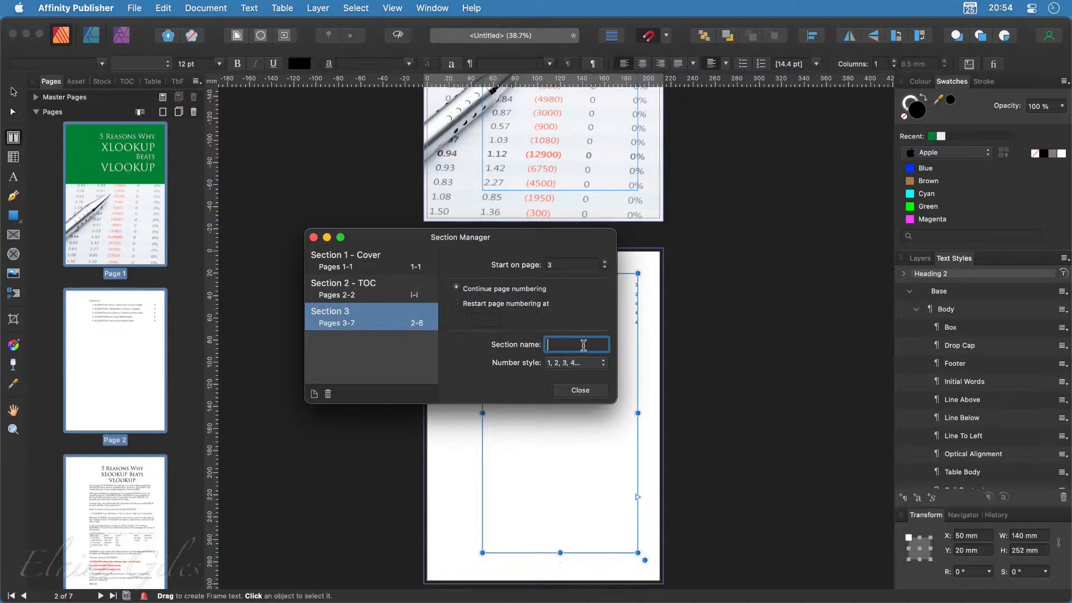
text(Content)
click(456, 303)
click(580, 370)
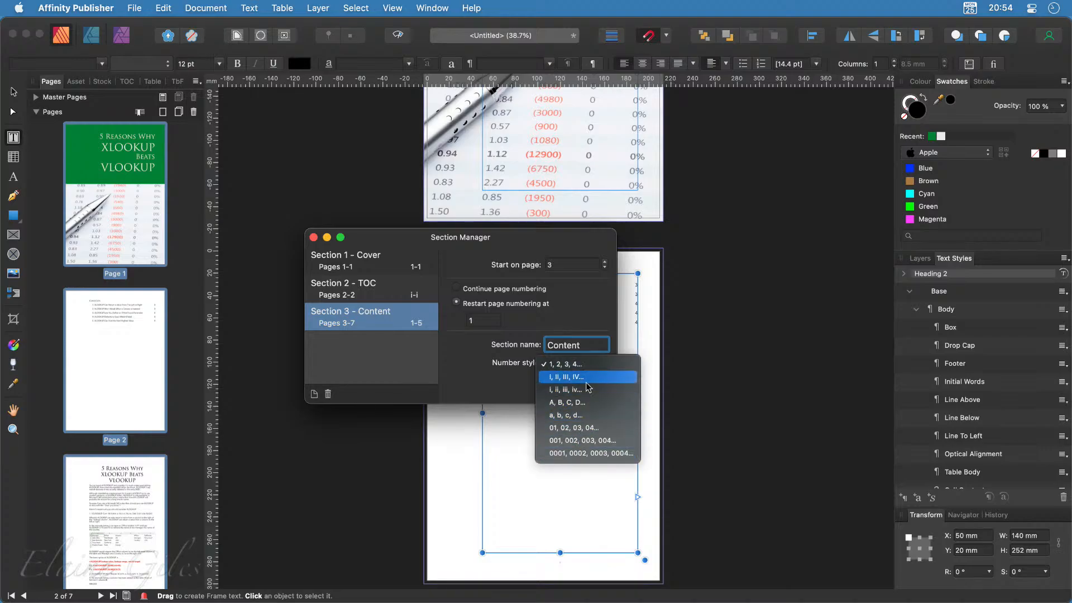
click(534, 395)
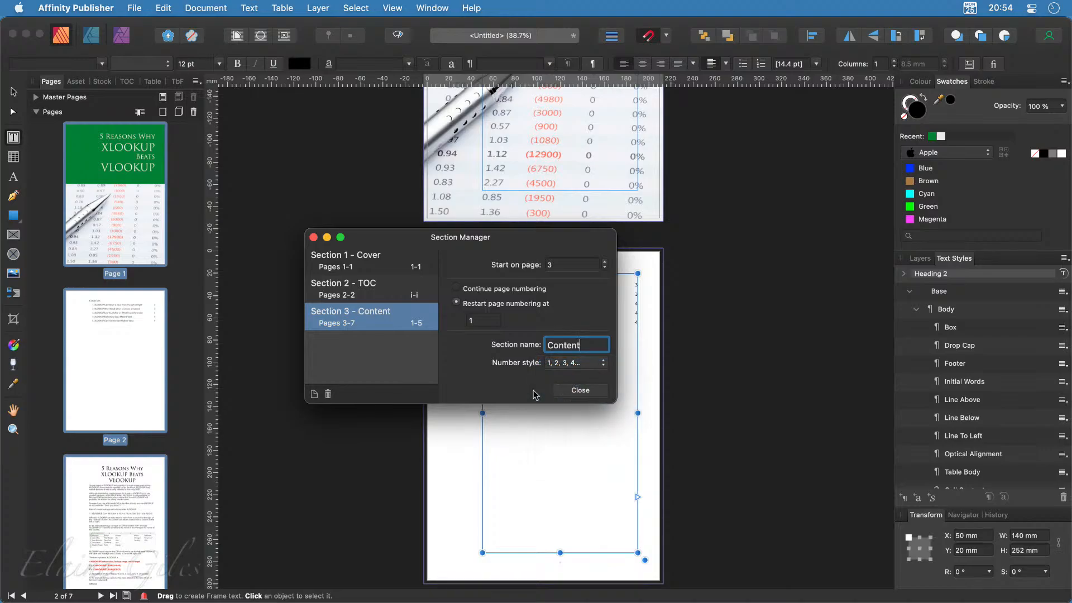
click(580, 390)
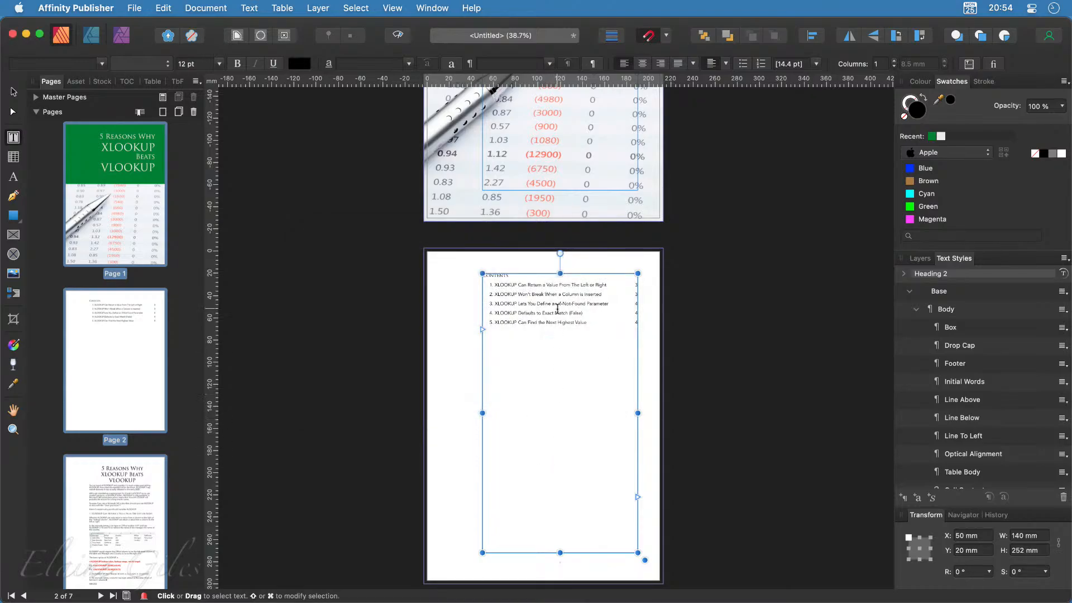
Inspect the footer page numbers on the contents page and on page 3, where the article starts
scroll(561, 567, up, 5)
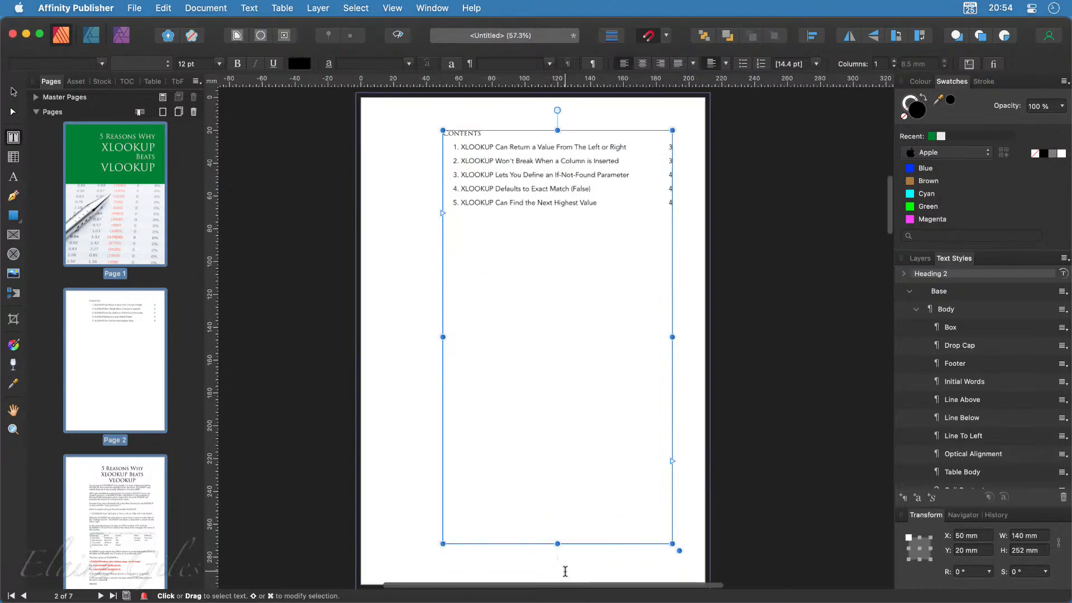
scroll(565, 571, up, 8)
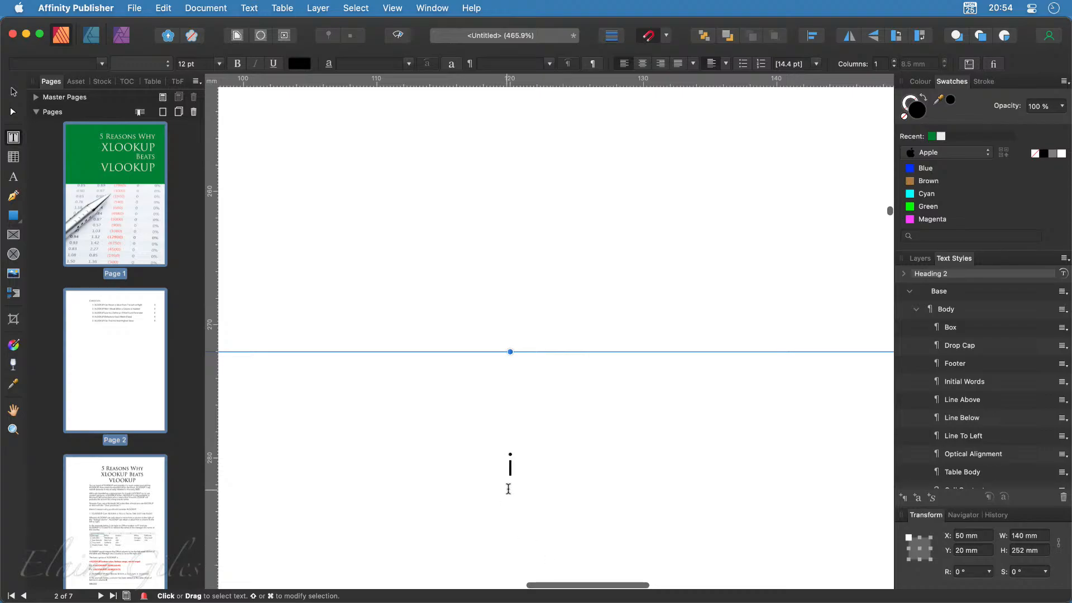
double_click(100, 522)
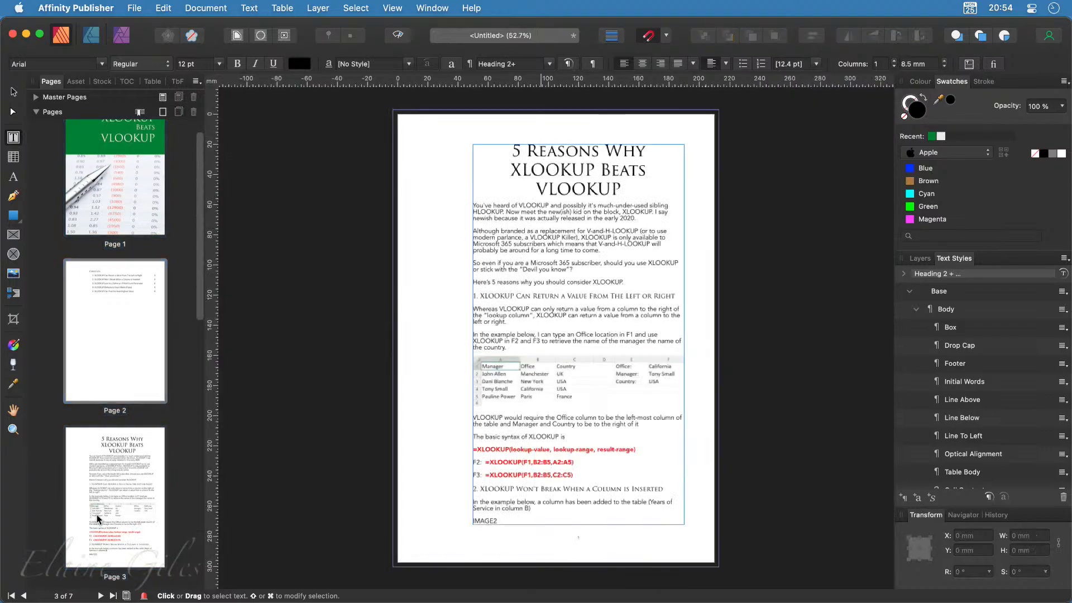
scroll(570, 544, up, 5)
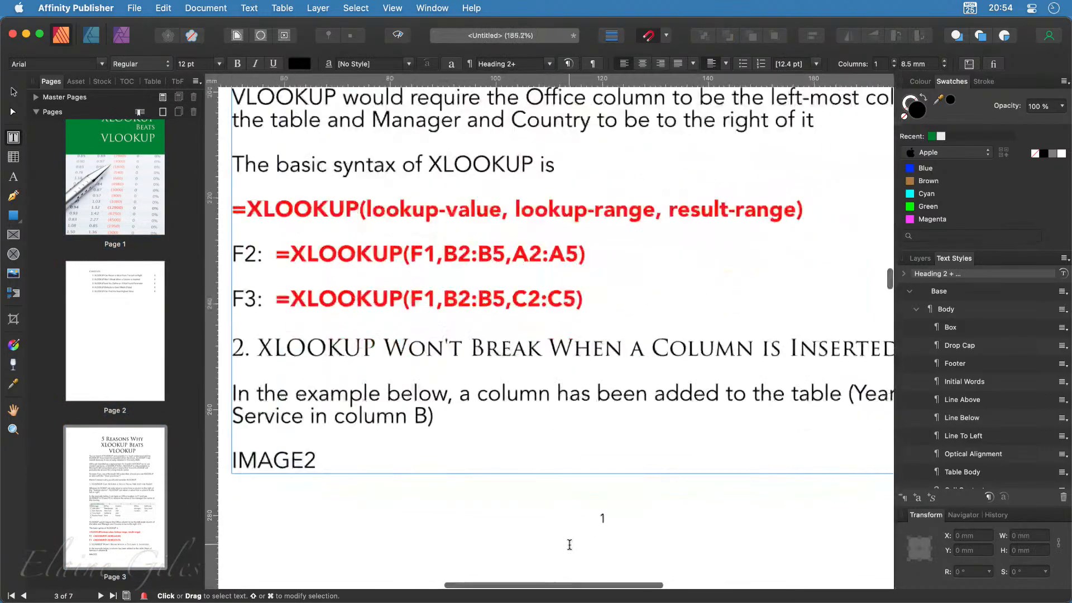
scroll(569, 544, up, 3)
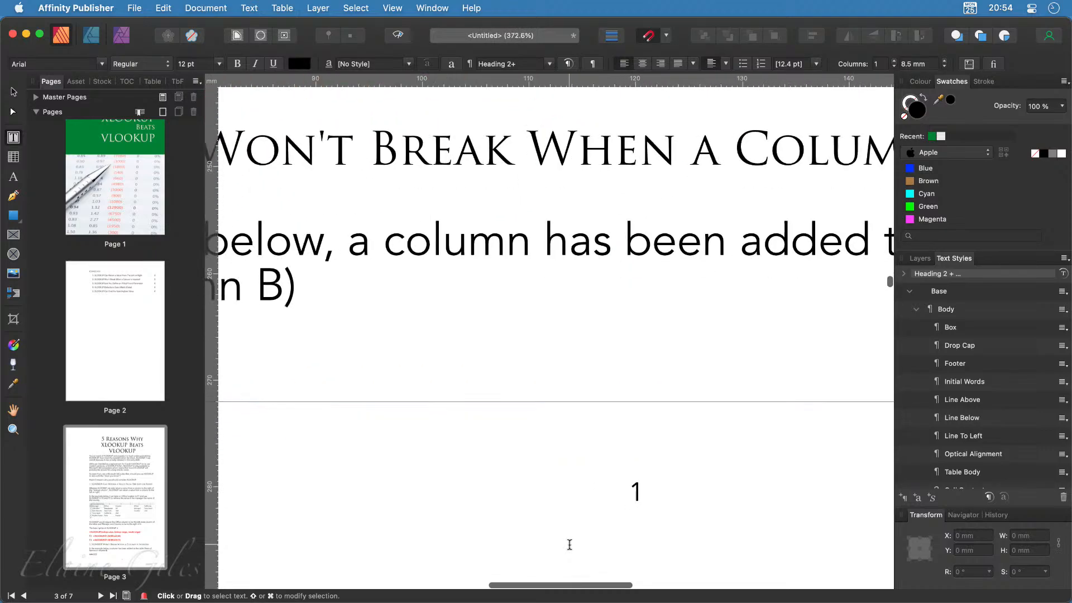
scroll(569, 544, down, 9)
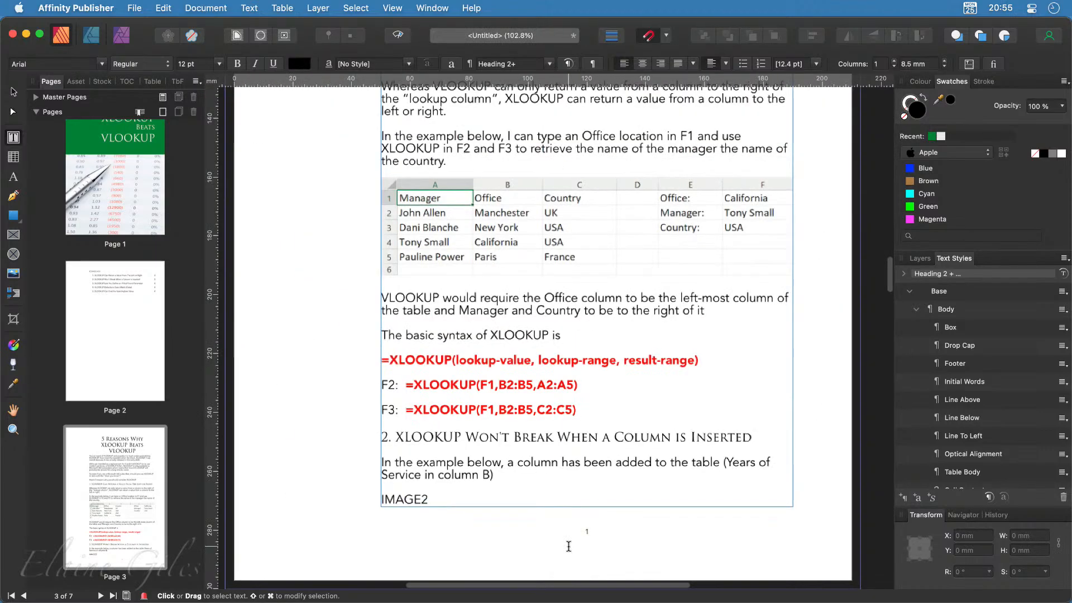
scroll(139, 521, down, 10)
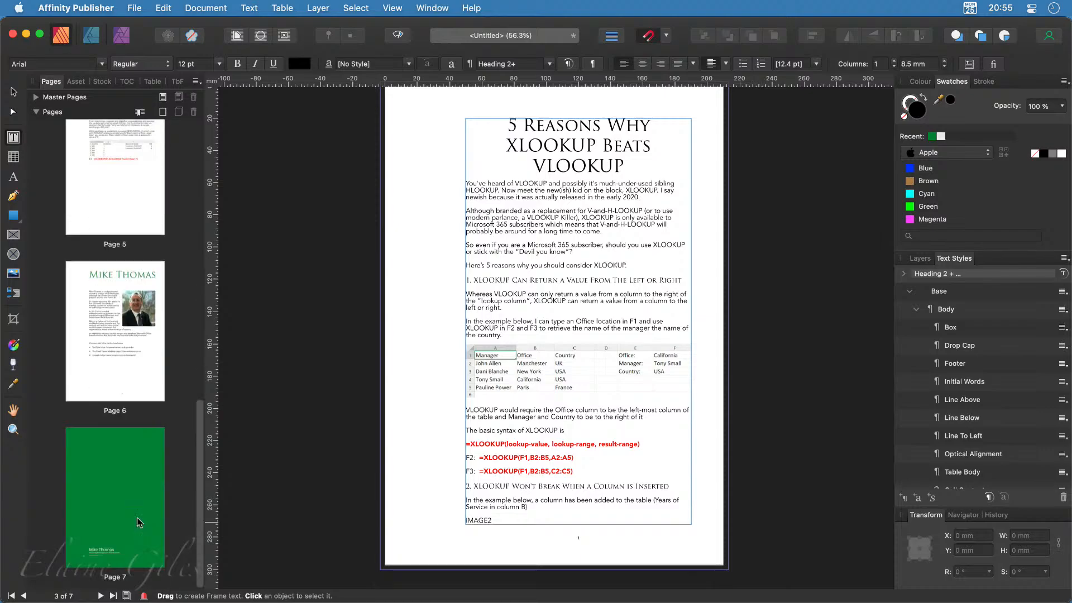
Clear the masters from page 6, the author biography, and page 7, the green back cover
click(139, 523)
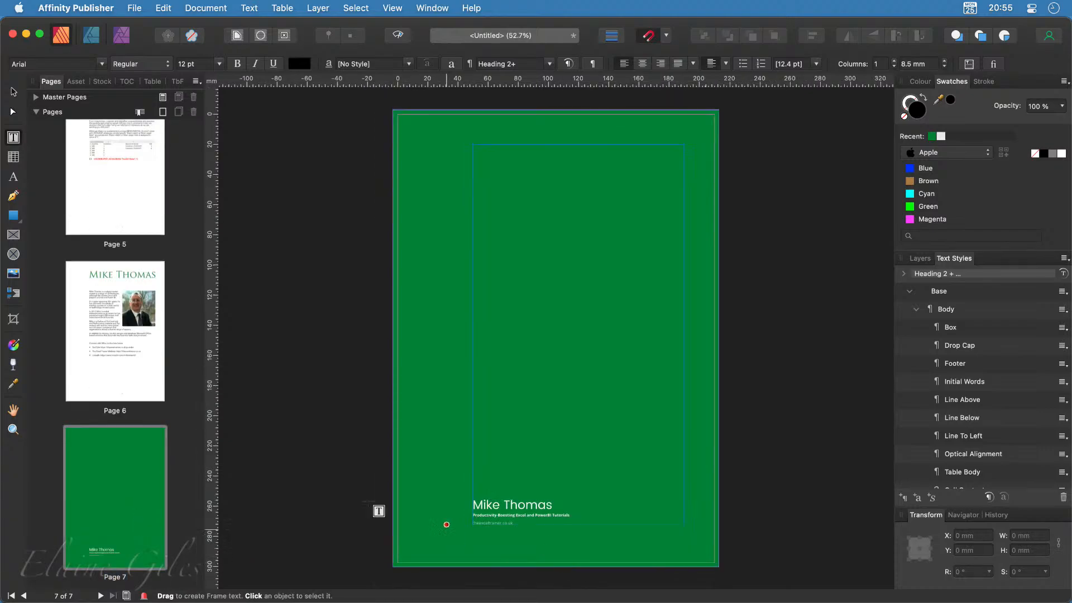
click(114, 377)
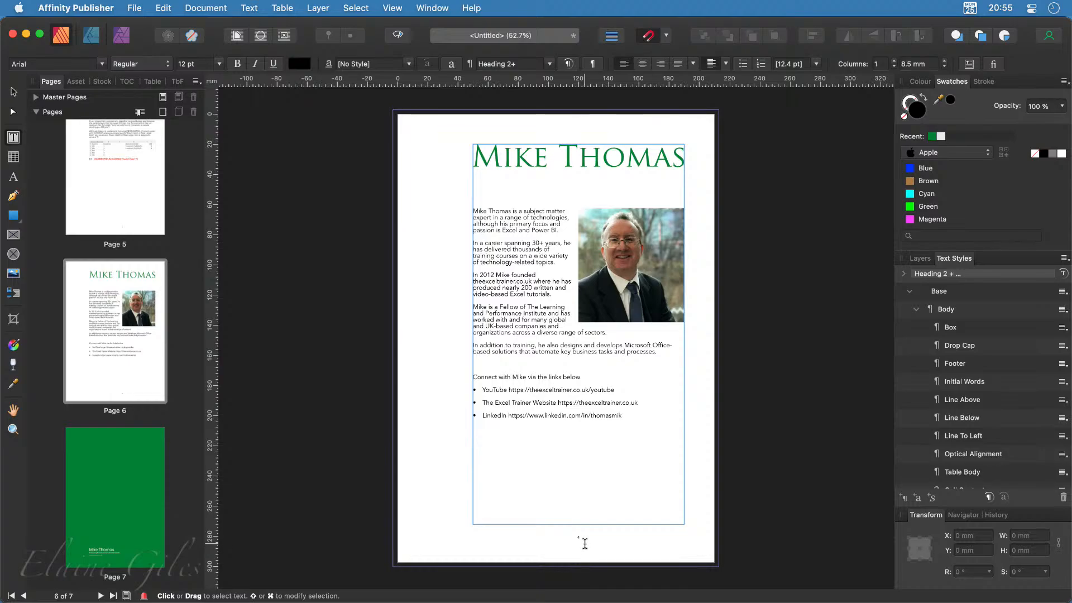
right_click(140, 381)
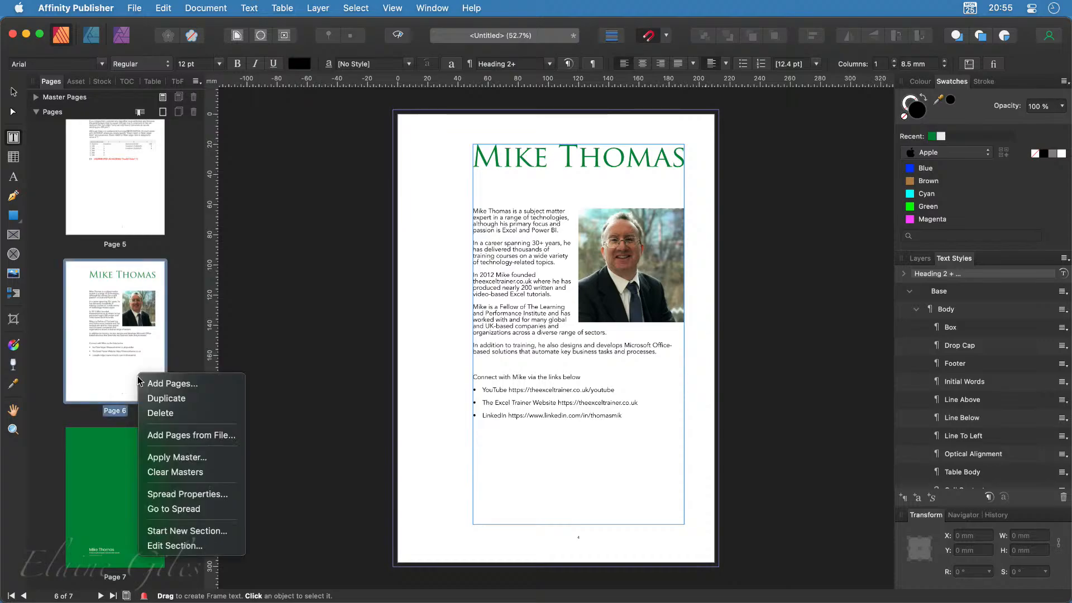
click(97, 472)
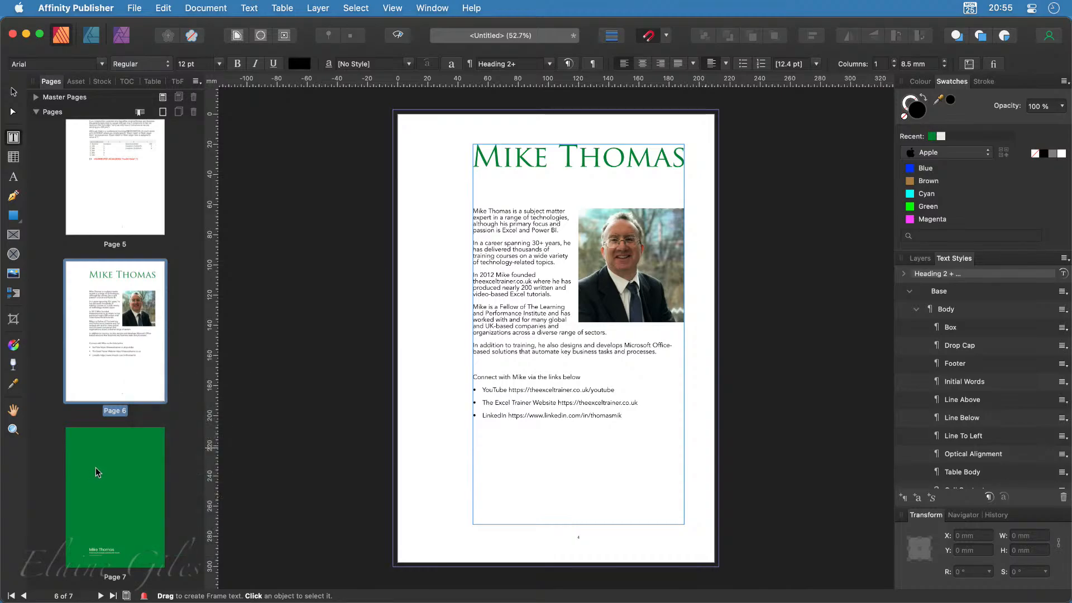
shift+click(96, 472)
right_click(97, 471)
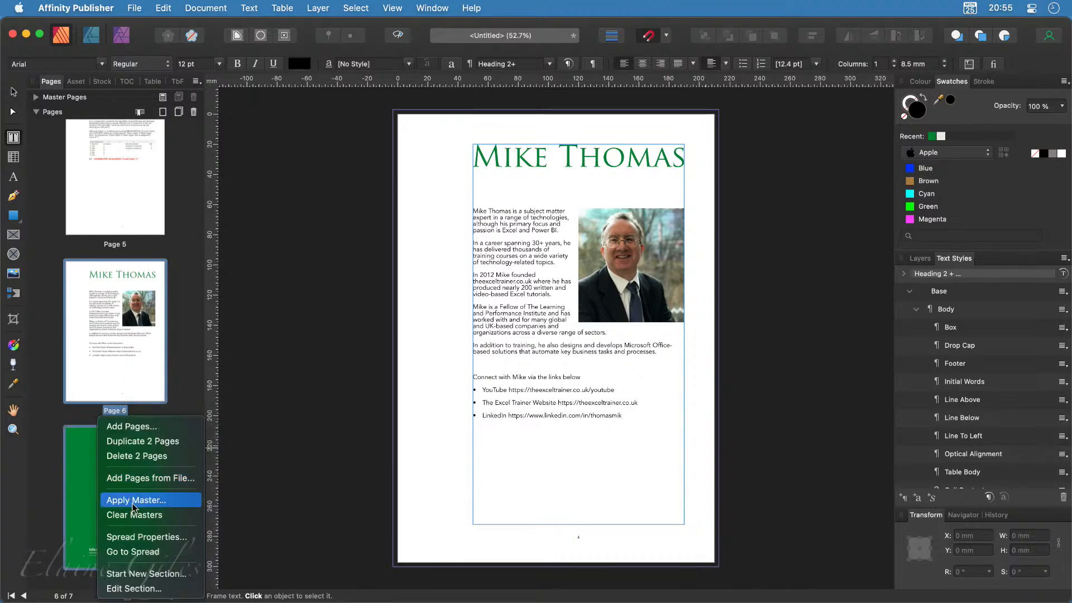
click(154, 515)
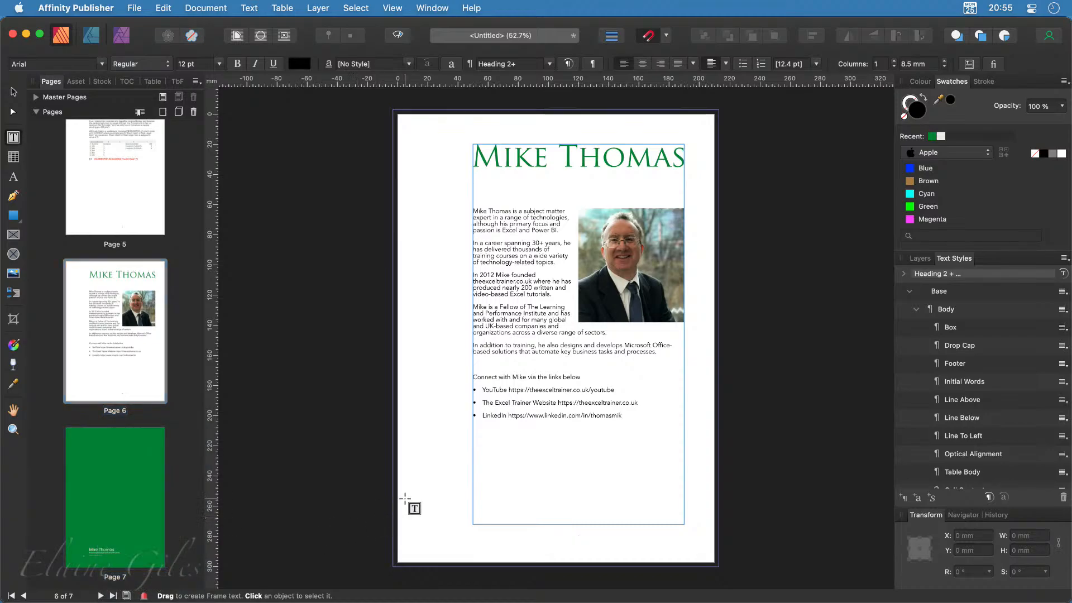
Save the document as Untitled in the Tutorials folder and close it
scroll(106, 363, up, 15)
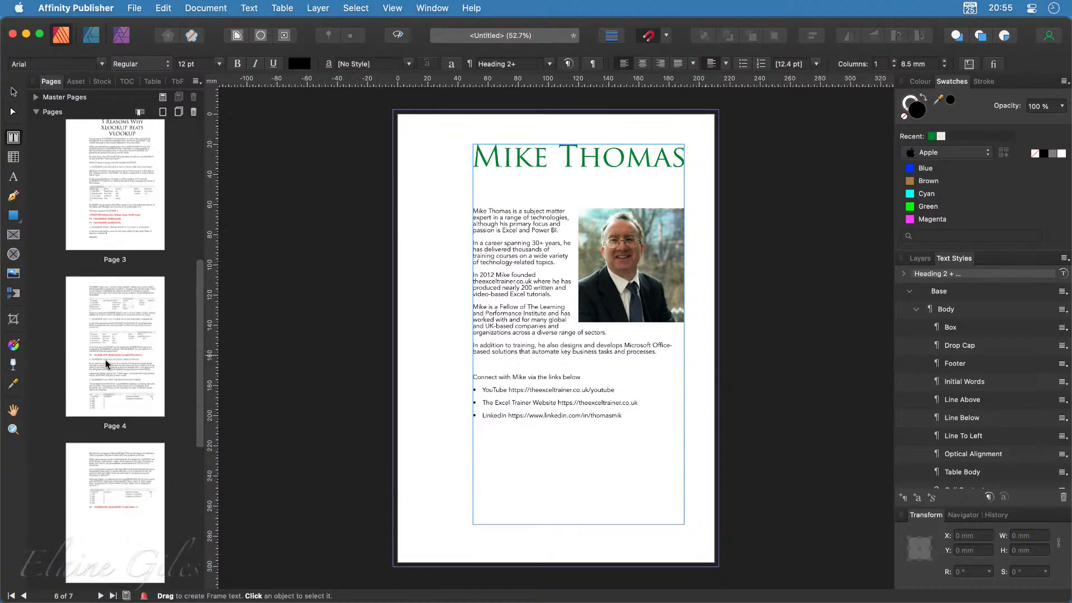
scroll(106, 363, up, 3)
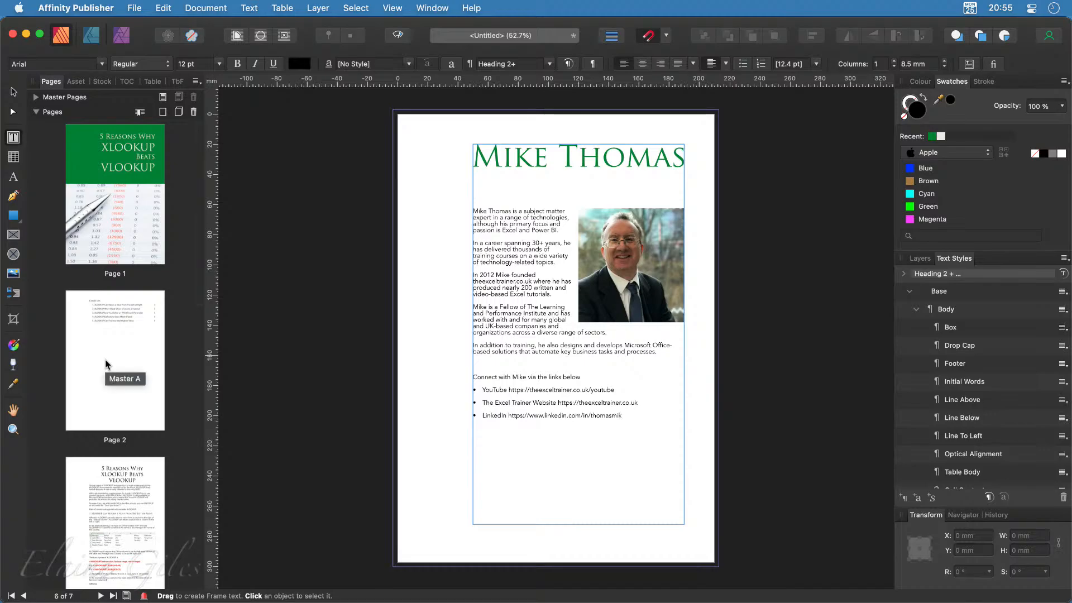
key(super+s)
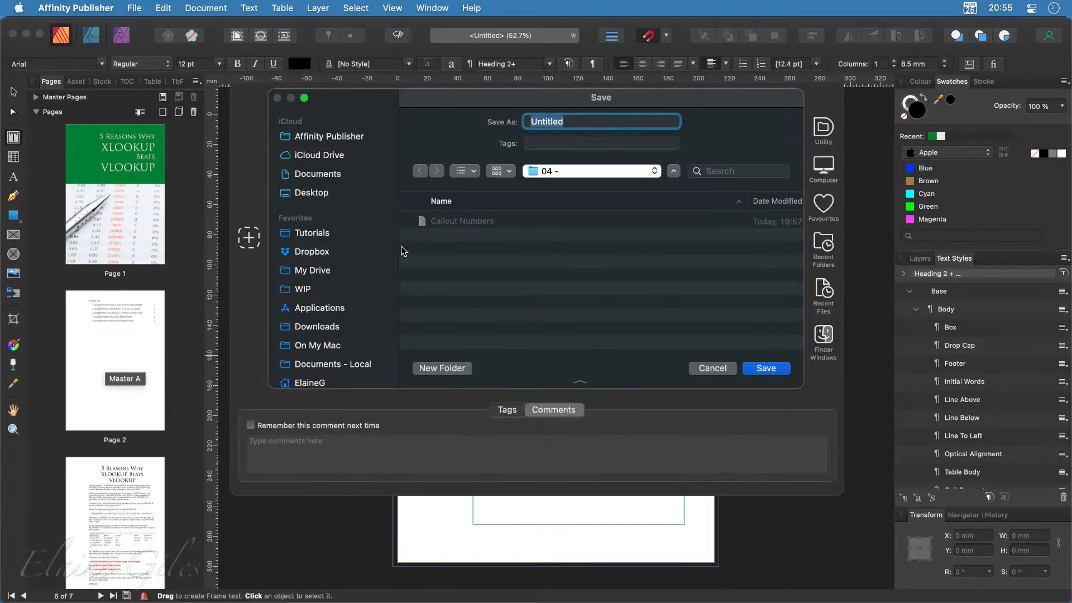
click(555, 170)
click(740, 361)
click(766, 369)
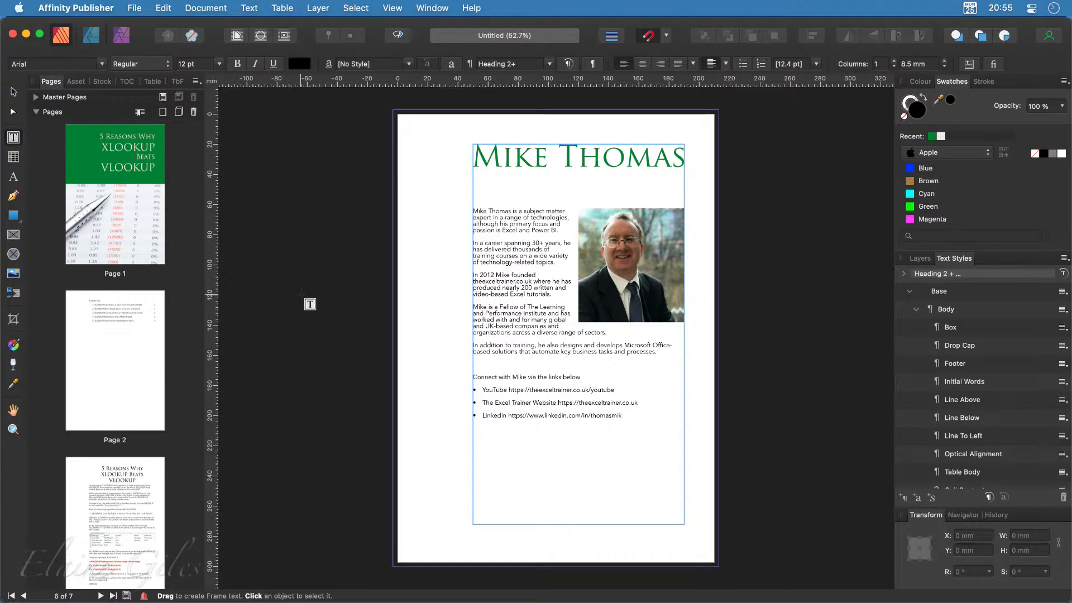
key(super+w)
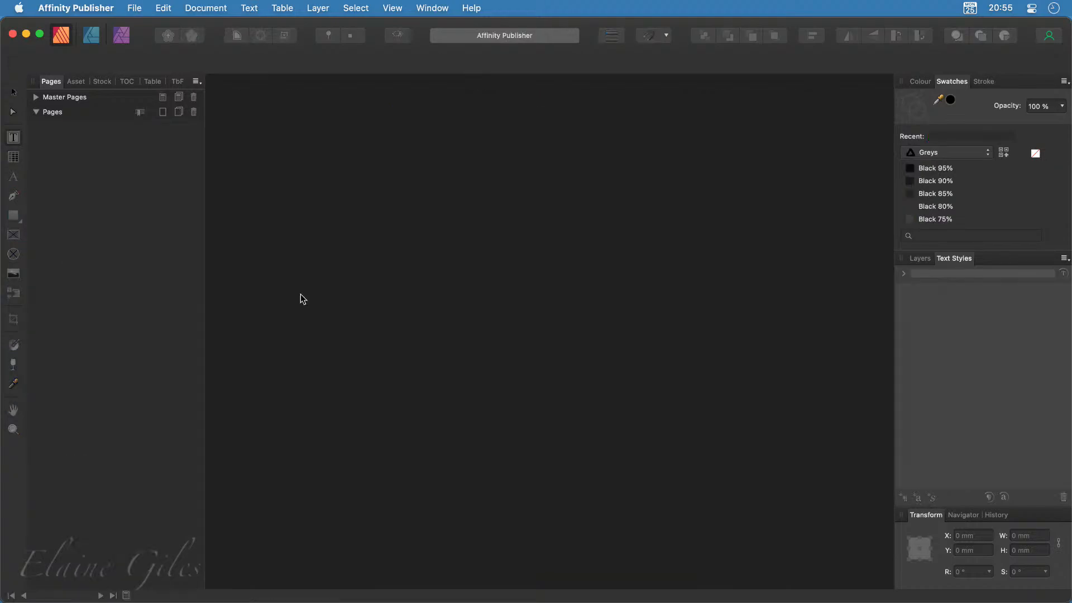
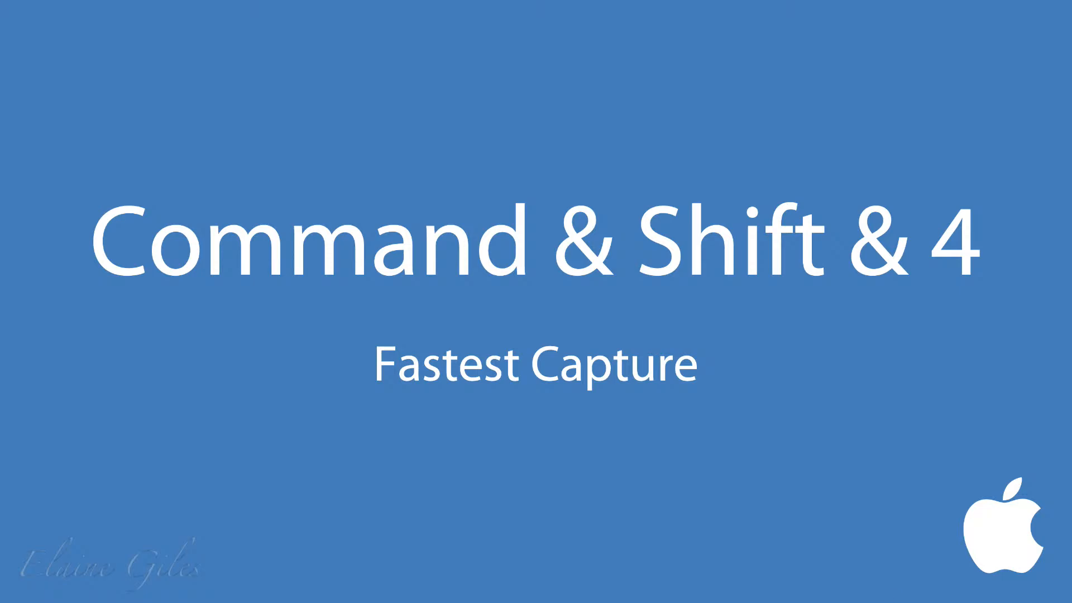
Capture a screen region around the slide's heading and subtitle, and take a window screenshot of the draft containing the three web links
key(super+shift+4)
drag(60, 145, 1033, 435)
drag(240, 601, 234, 65)
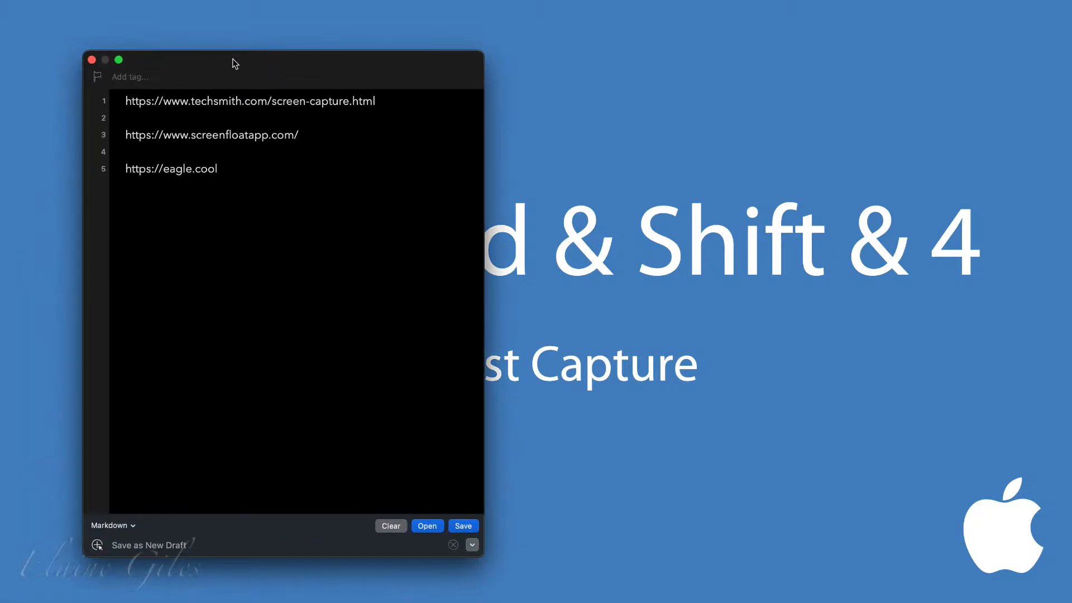
click(233, 255)
key(super+shift+4)
key(space)
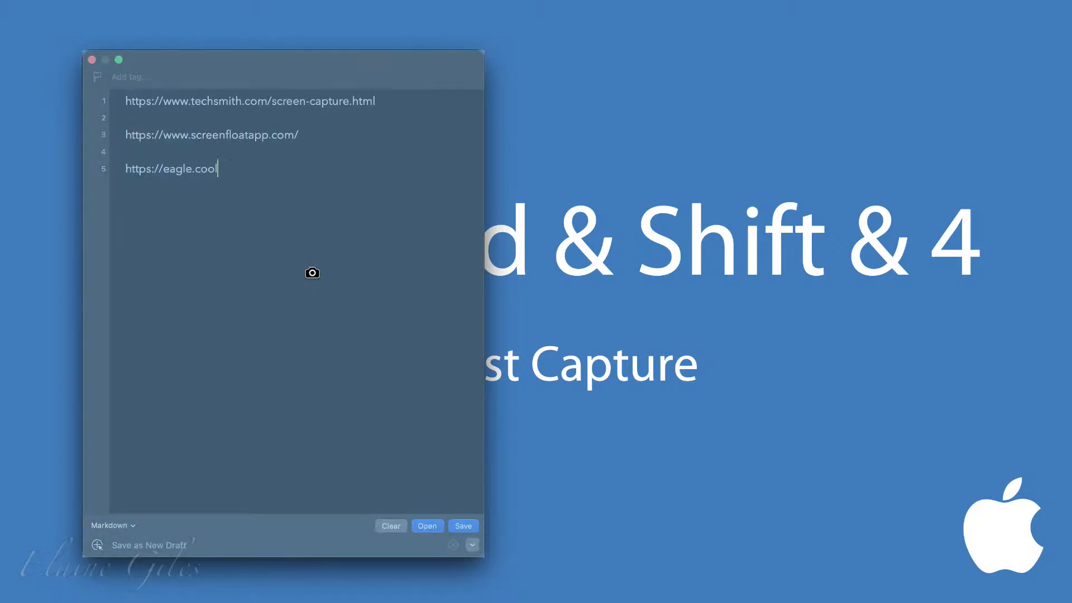
click(312, 272)
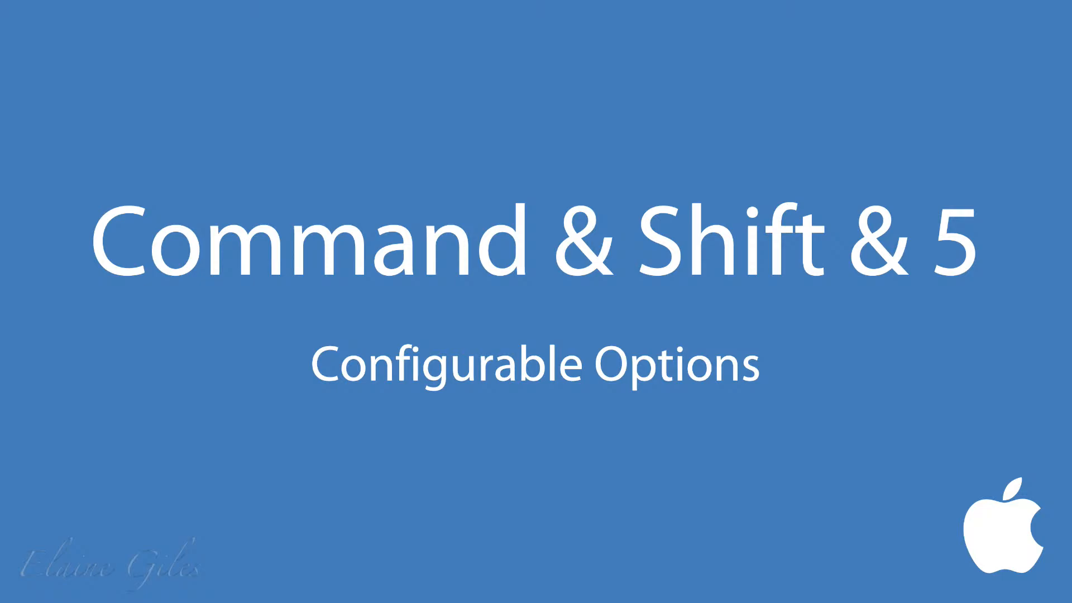
Start a configurable screenshot and reposition and resize the capture region to frame the slide's whole heading and subtitle
key(super+shift+5)
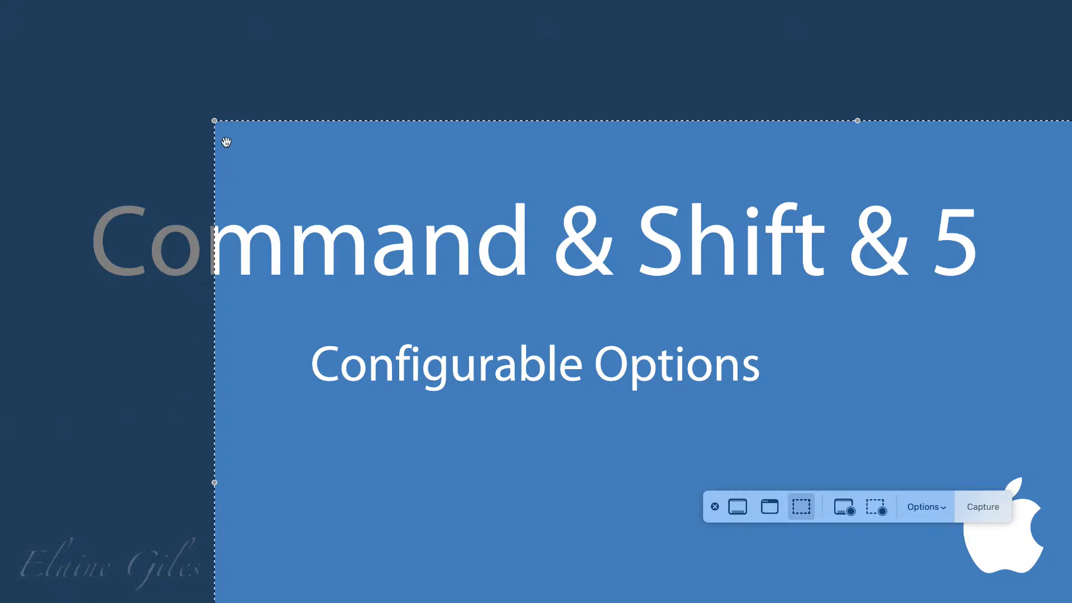
drag(217, 120, 682, 426)
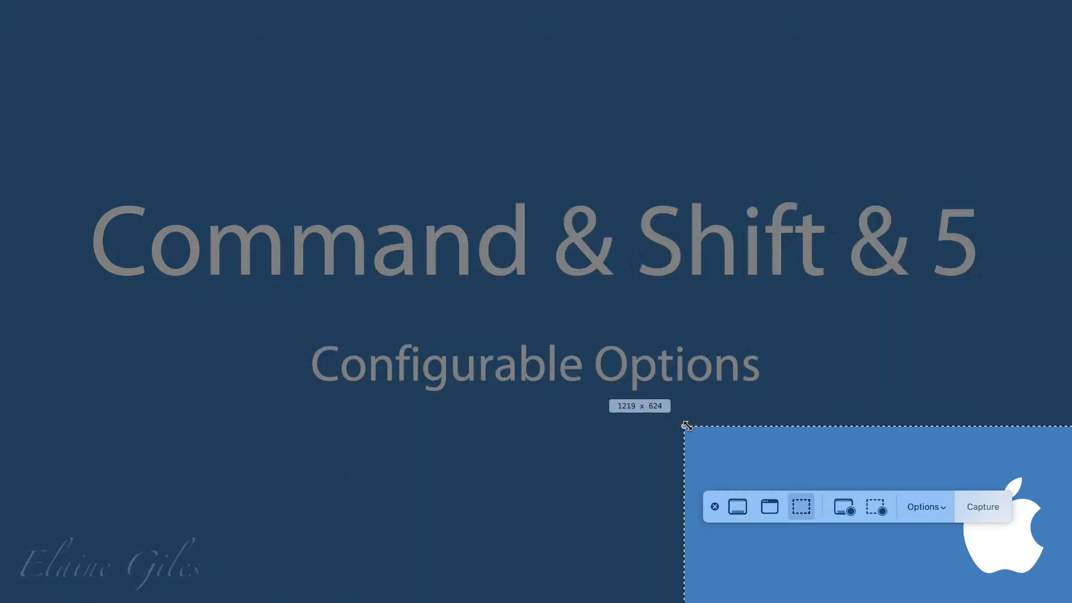
drag(842, 447, 294, 109)
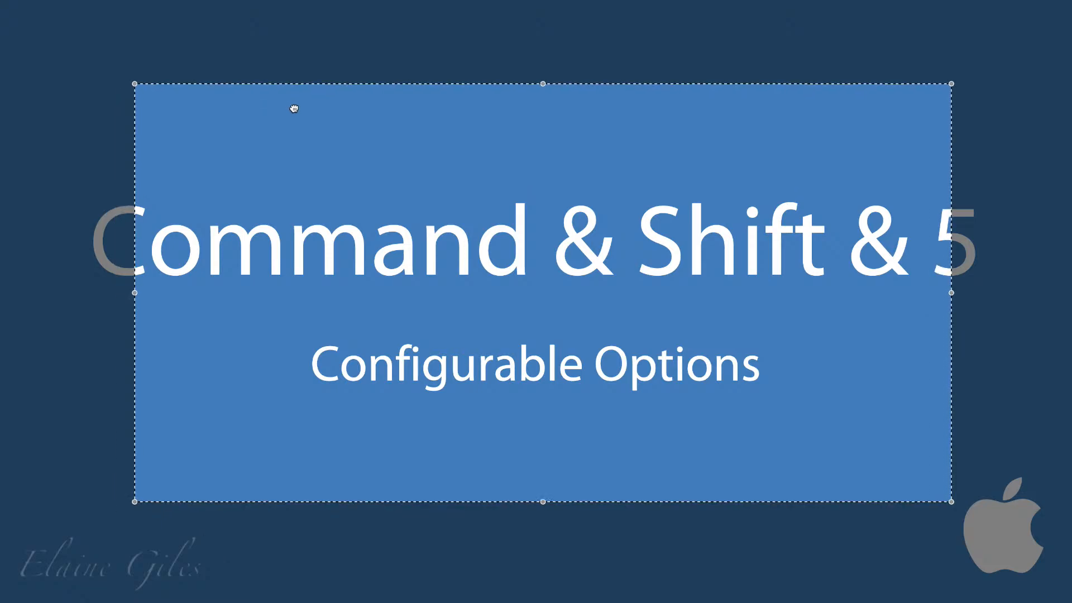
drag(134, 293, 84, 292)
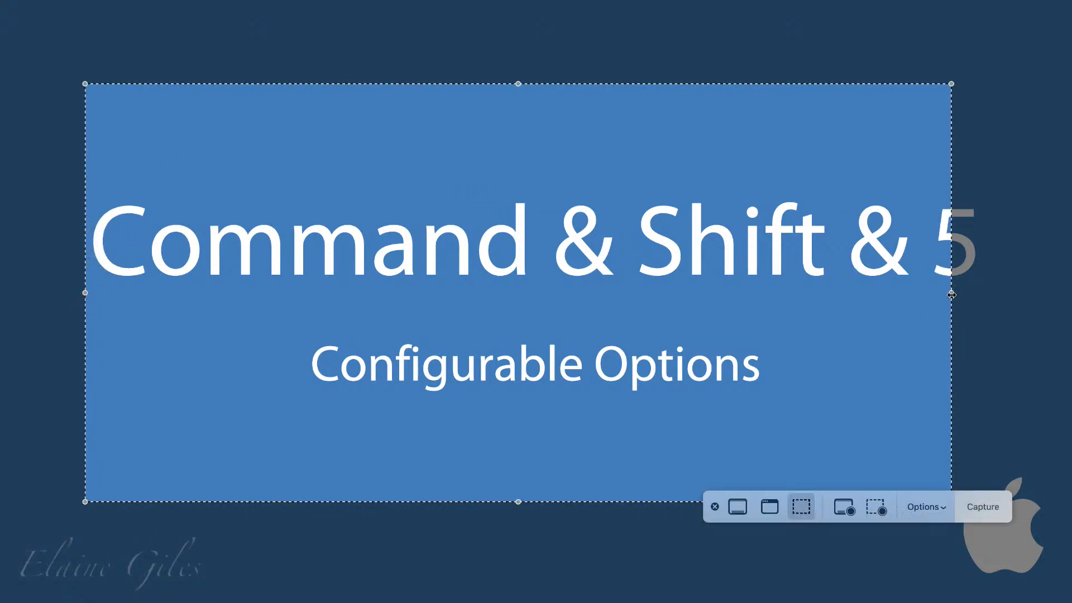
drag(951, 292, 990, 292)
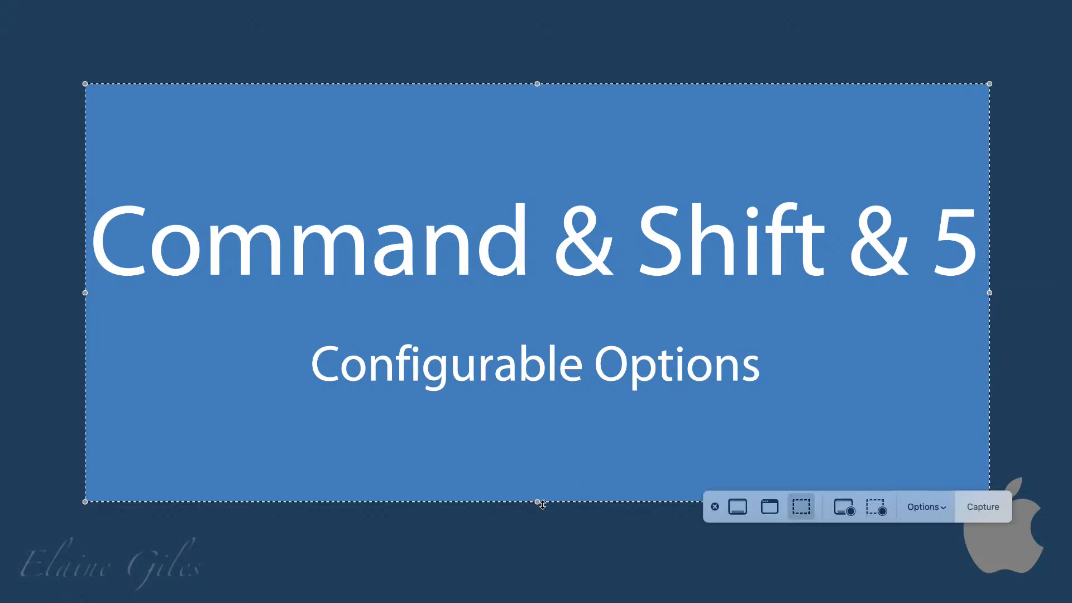
drag(545, 502, 545, 447)
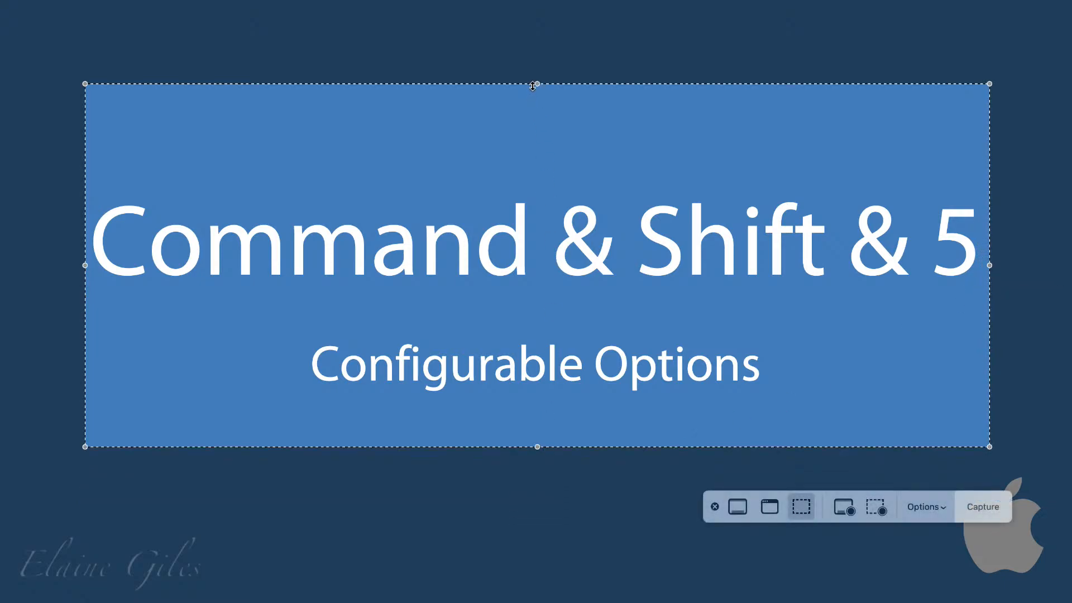
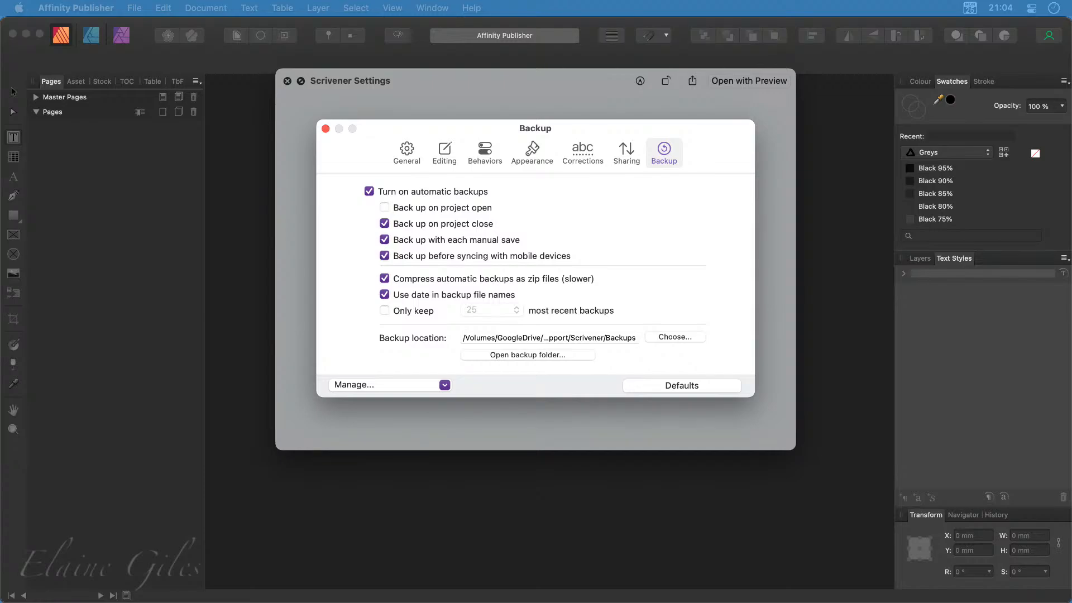
Replace the Explainer document's missing linked screenshot with Scrivener Settings from the 02 - Step By Step - Scrivener Backup folder and embed it
key(space)
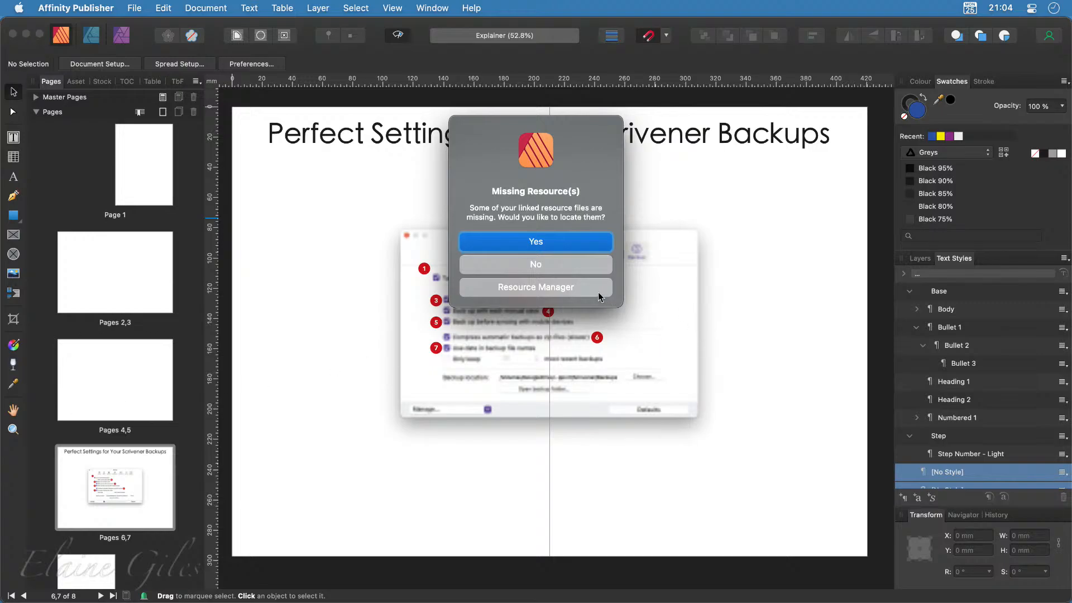
click(507, 288)
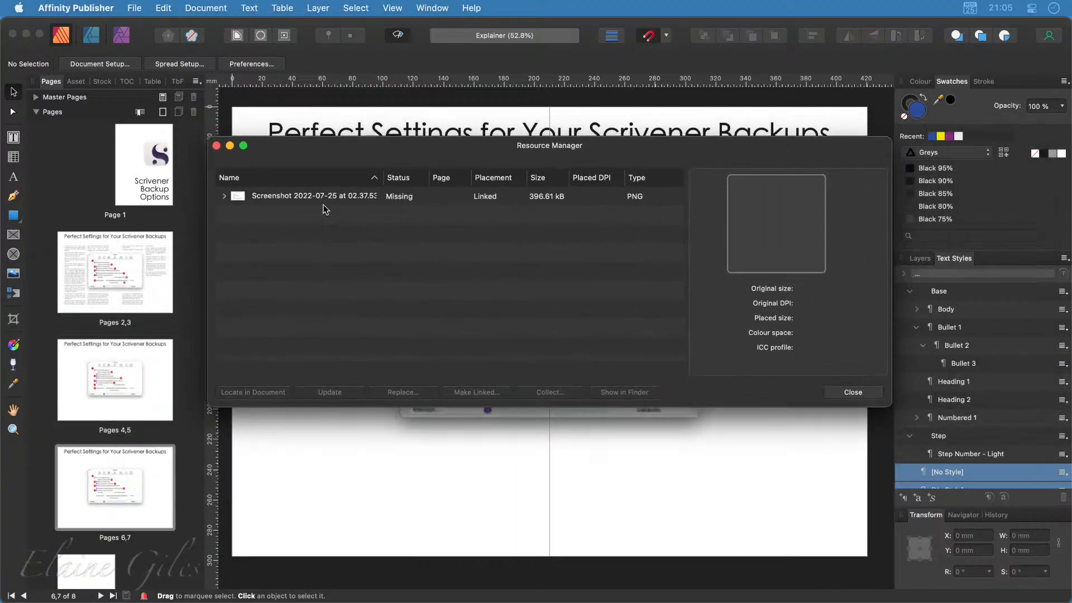
click(388, 198)
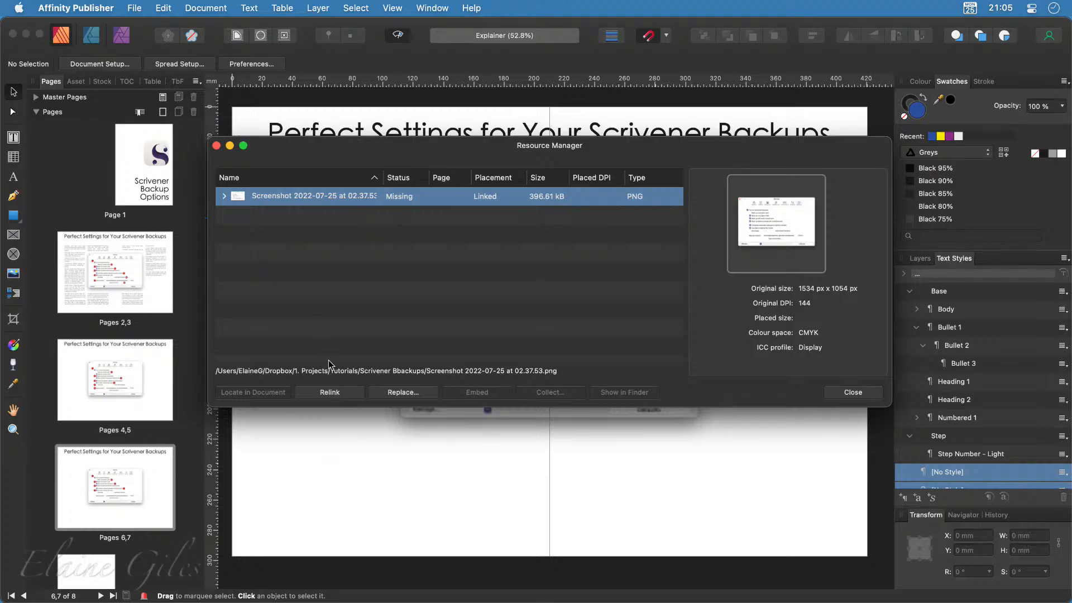
click(384, 391)
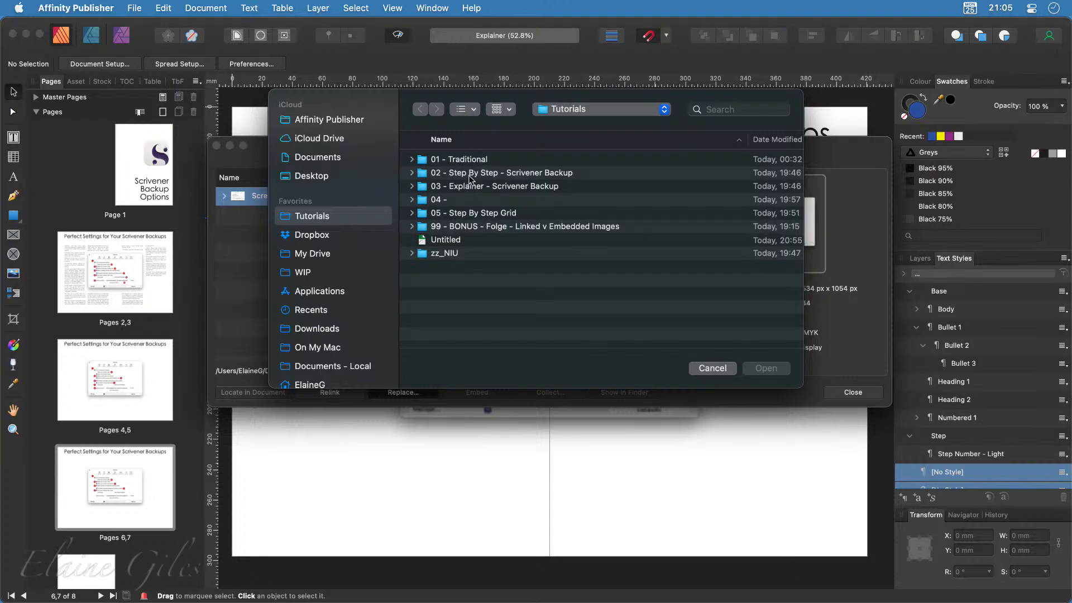
double_click(469, 177)
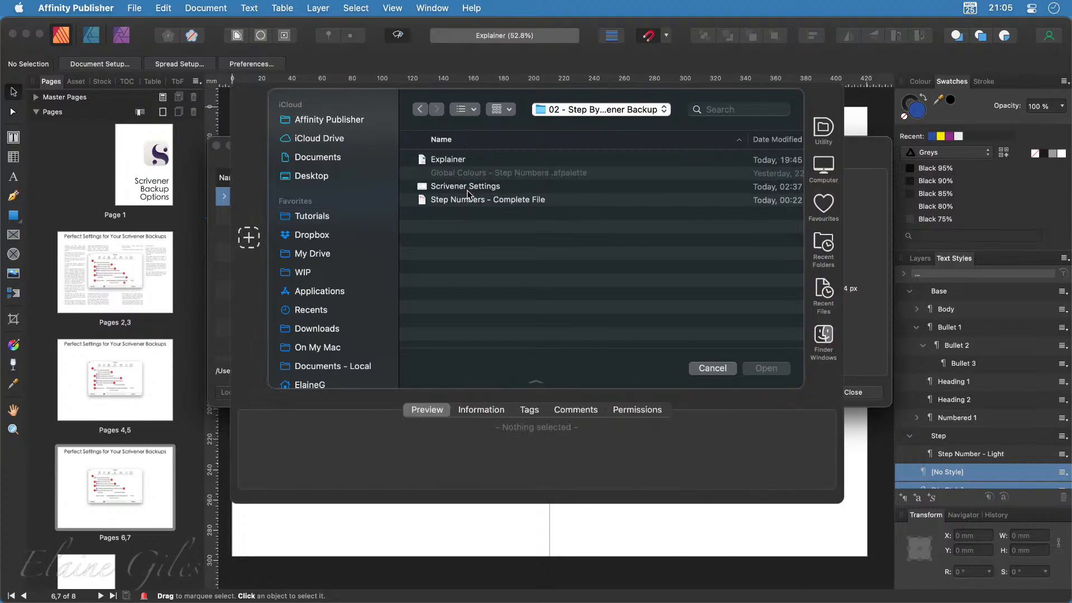
click(467, 190)
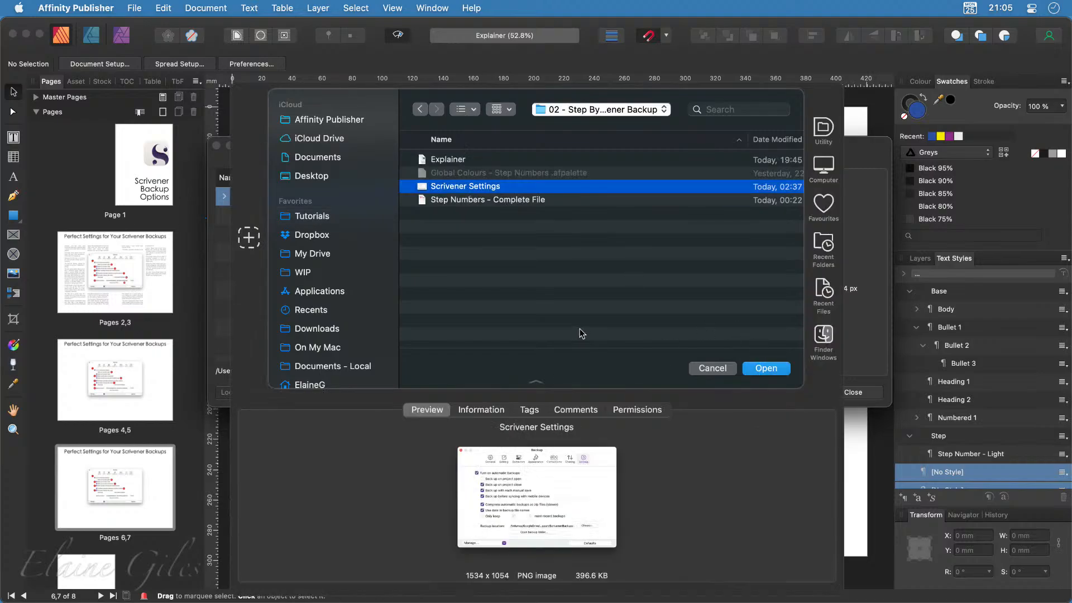
key(Return)
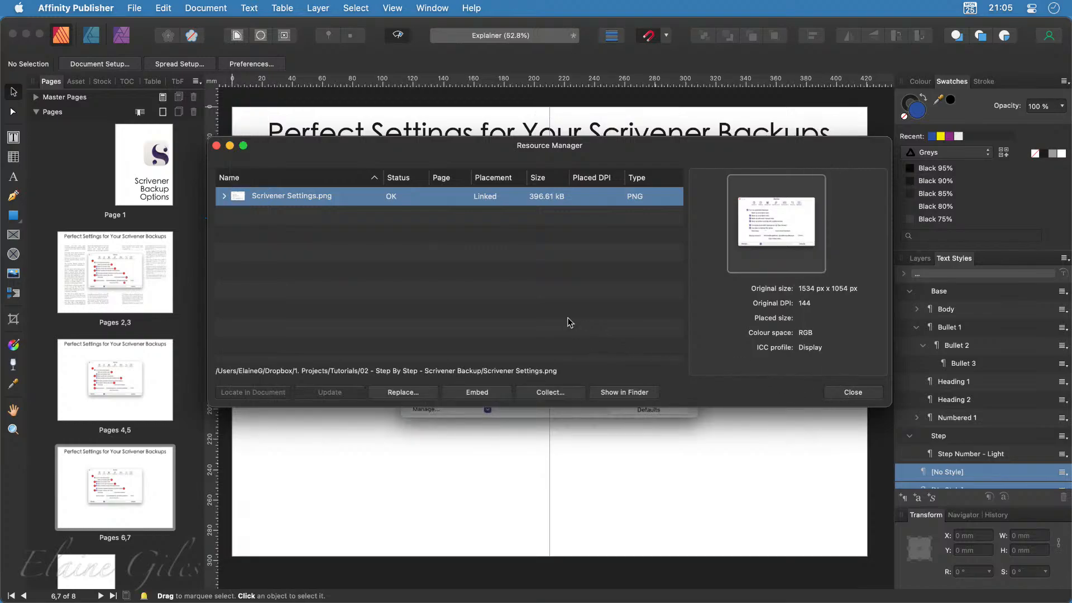
click(478, 393)
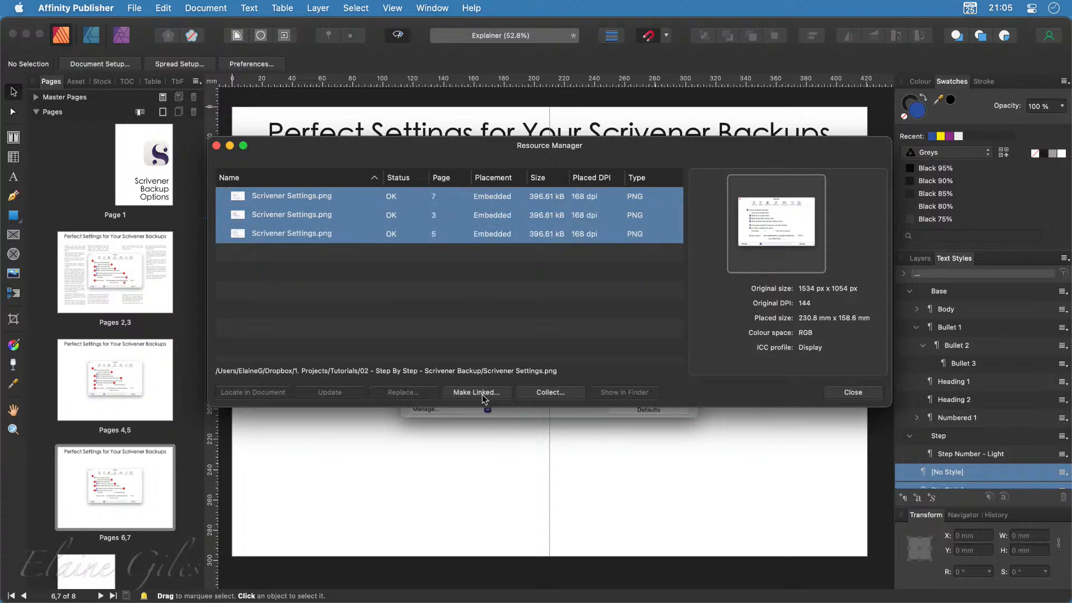
click(847, 393)
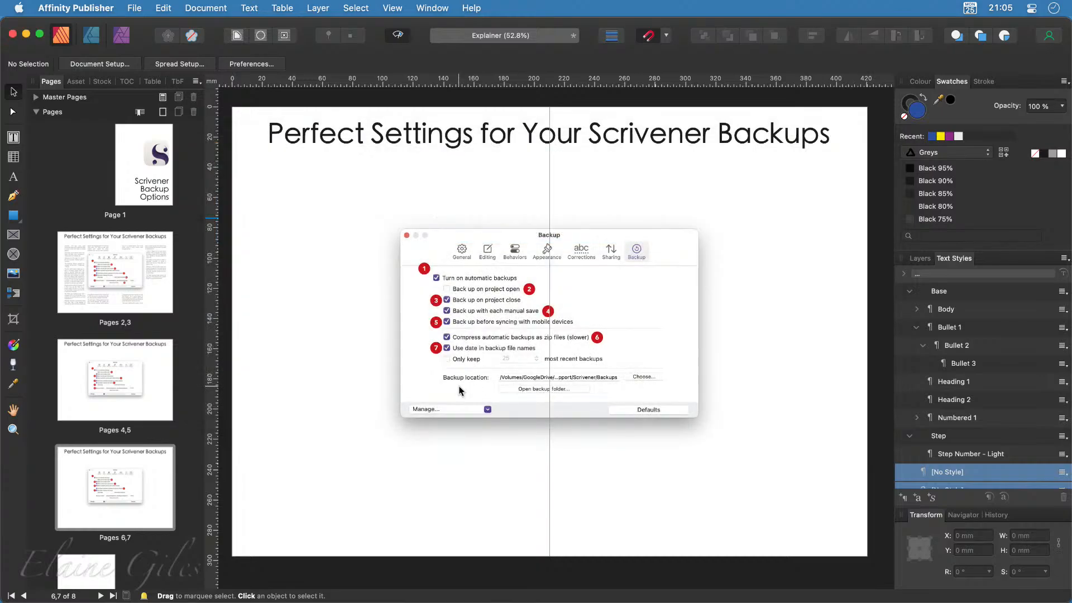
Draw a circle about 16 mm in diameter near the upper-left corner of the blank page 8
click(114, 270)
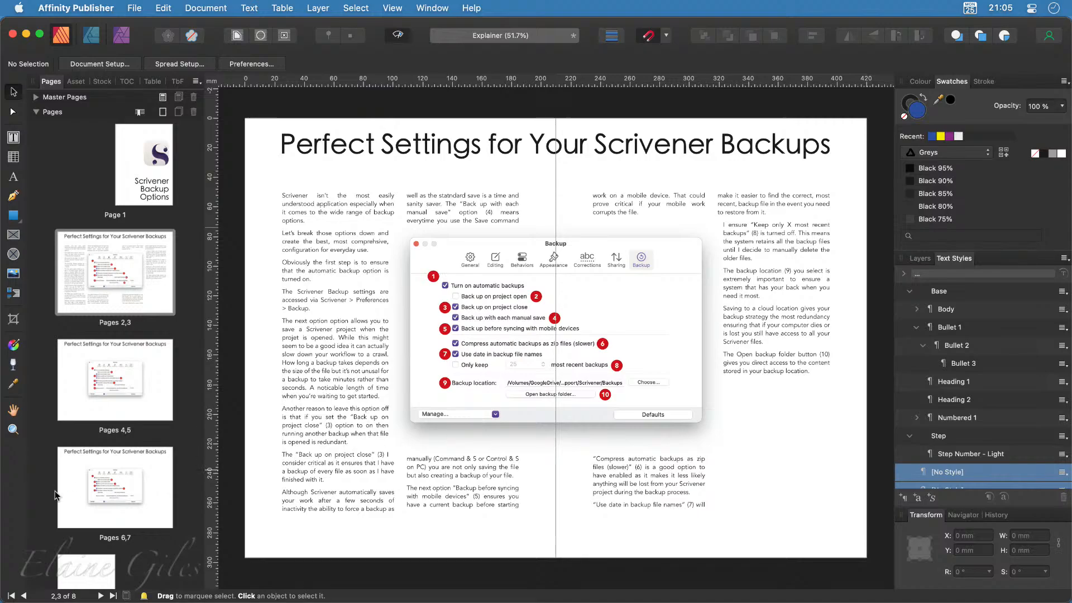
scroll(110, 503, down, 1)
scroll(109, 503, down, 3)
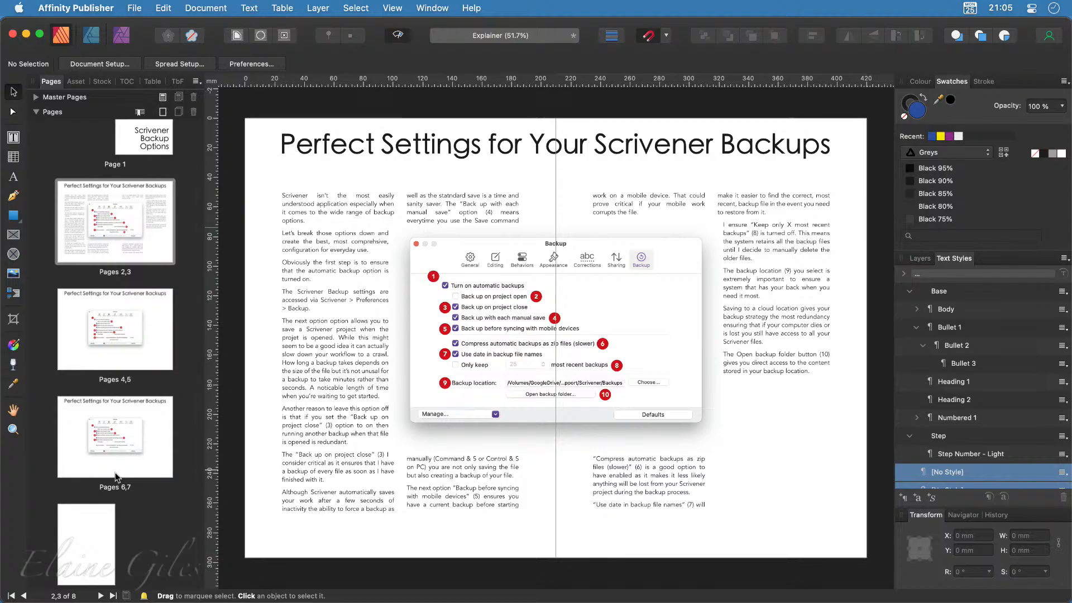
click(87, 510)
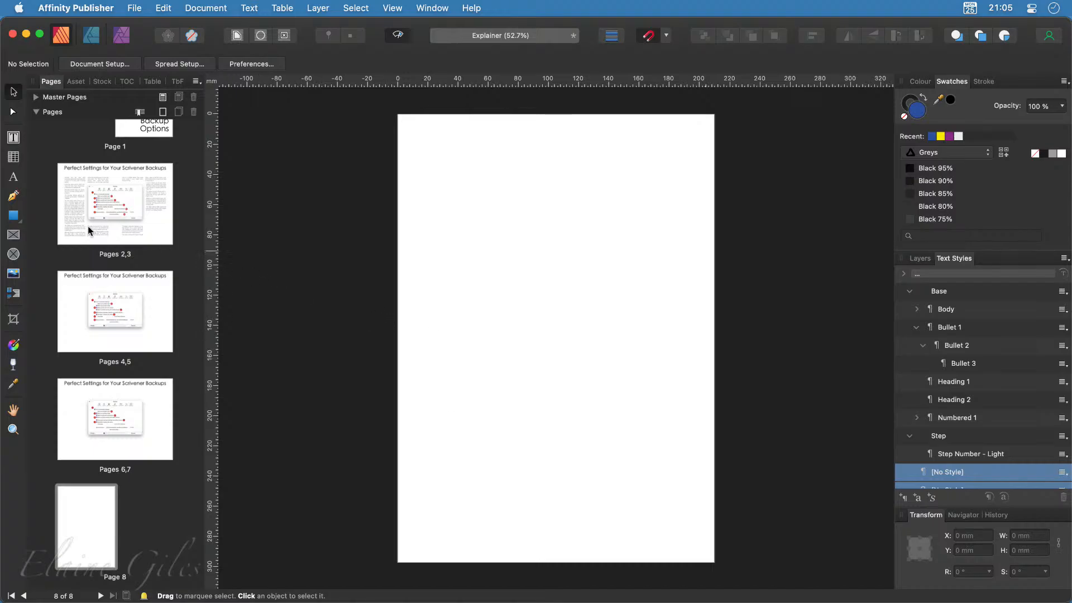
click(21, 222)
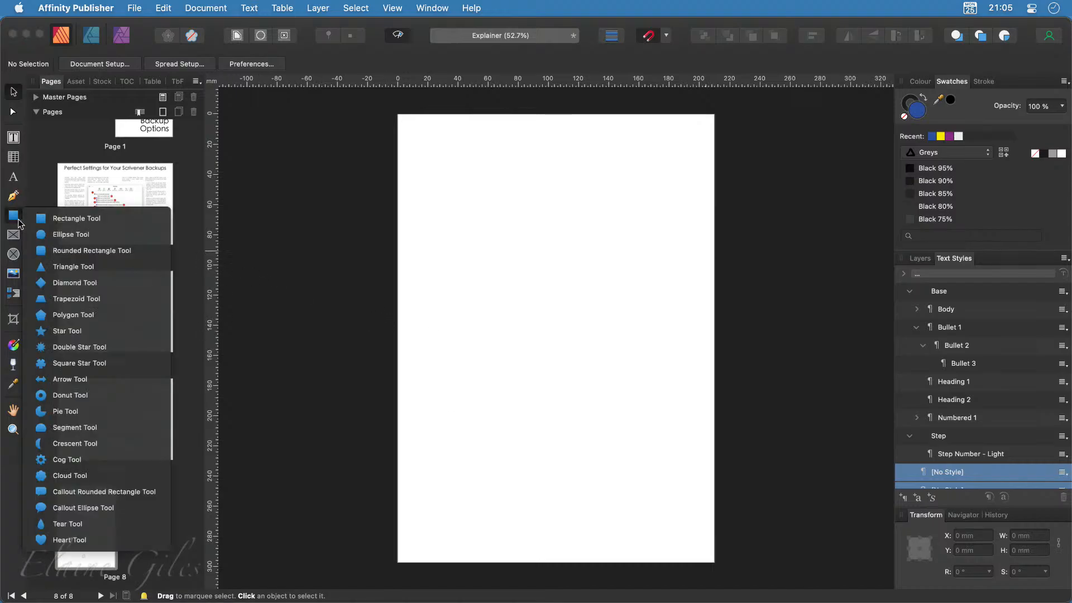
click(56, 234)
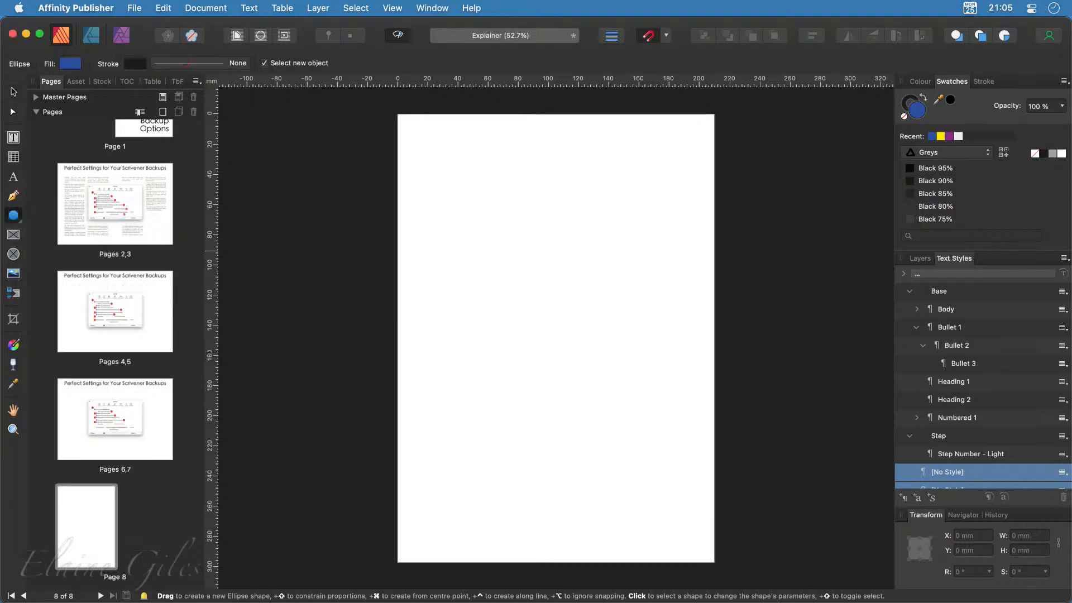
drag(447, 171, 465, 197)
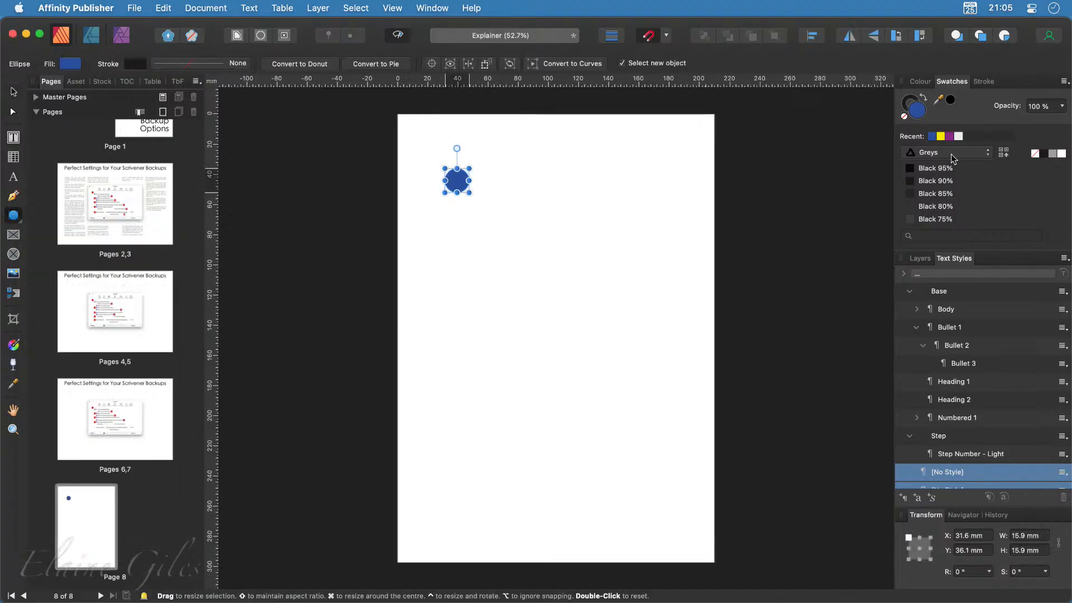
Import Global Colours - Step Numbers .afpalette as a document palette and fill the circle with Annotation - Primary
click(952, 155)
click(1064, 82)
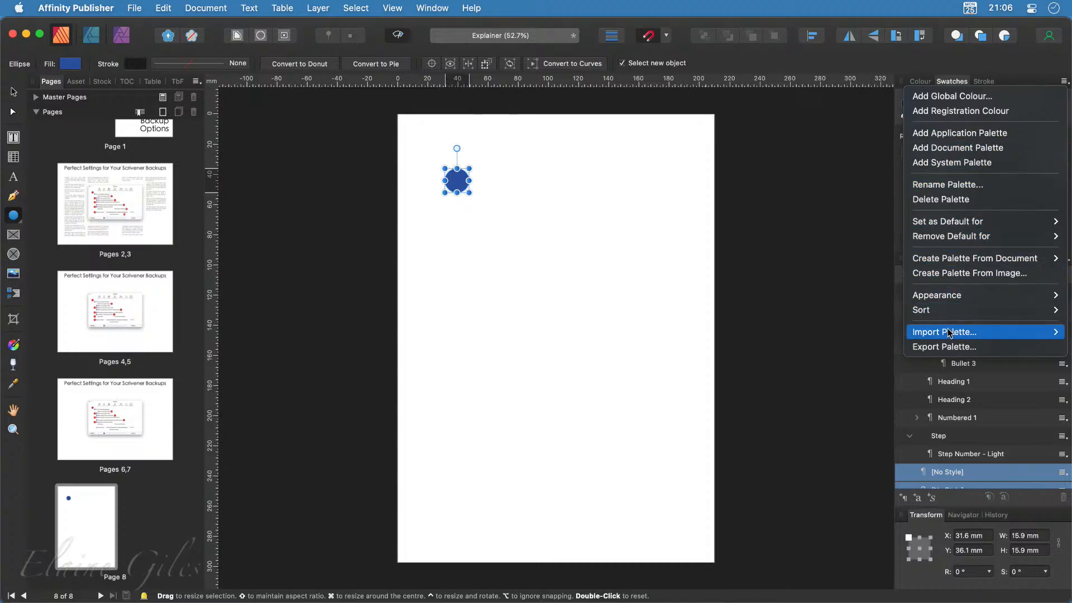
mouse_move(949, 334)
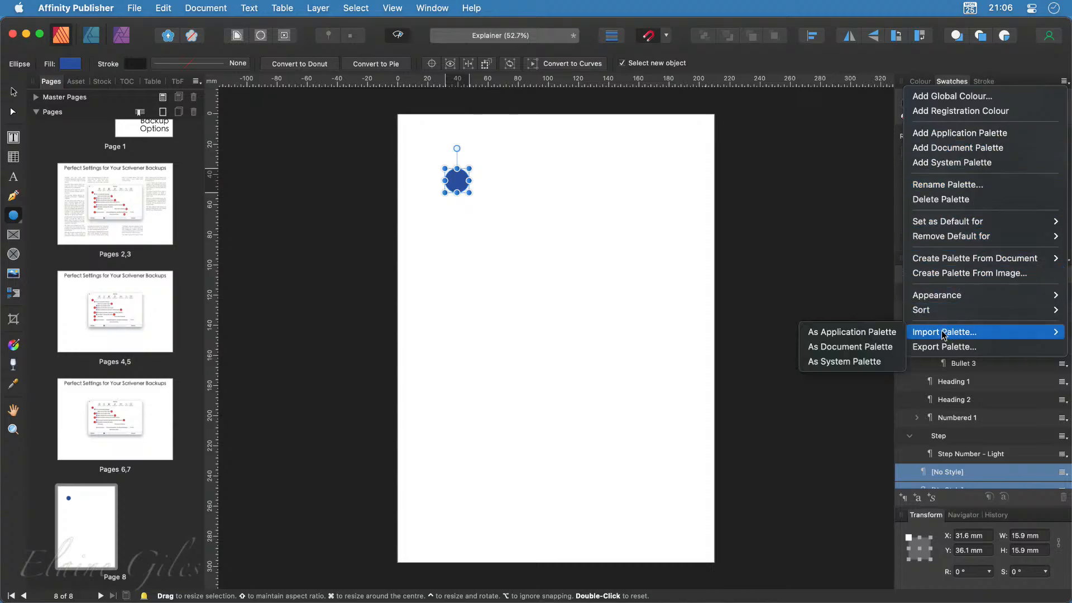
click(837, 348)
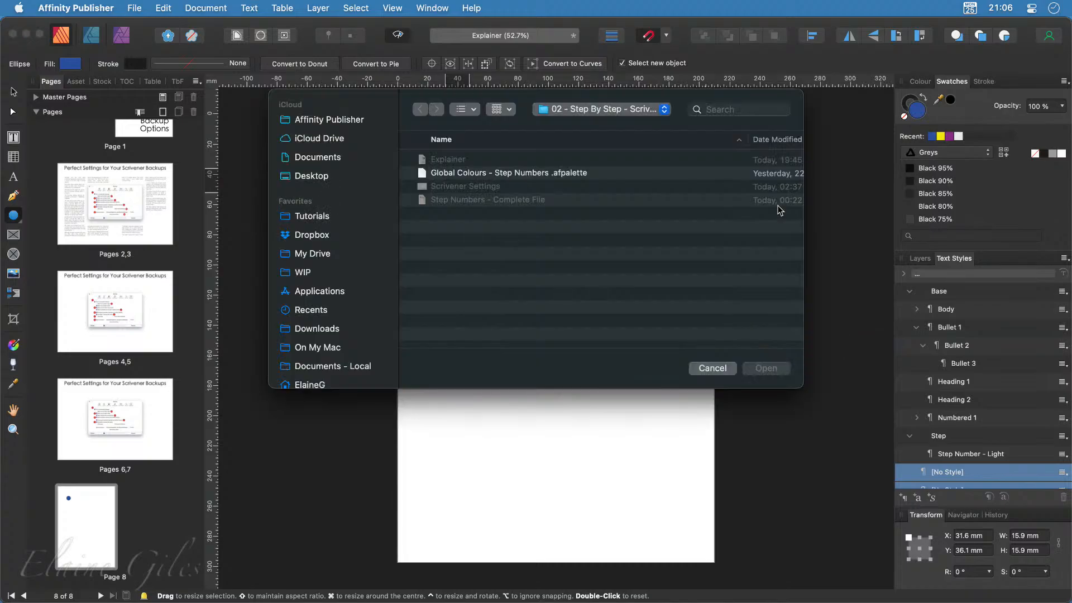
click(530, 174)
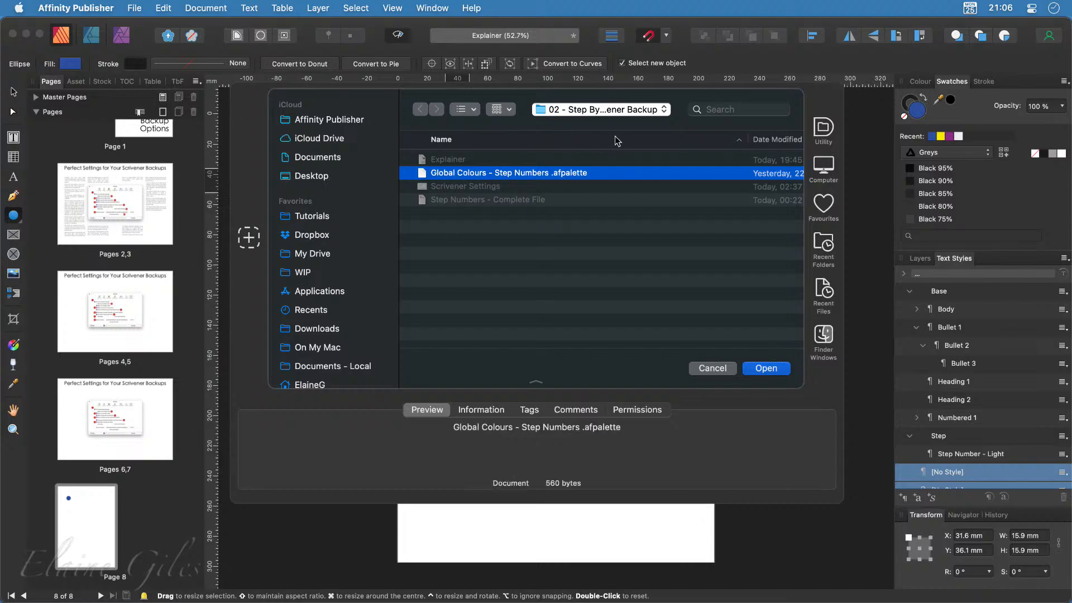
click(776, 370)
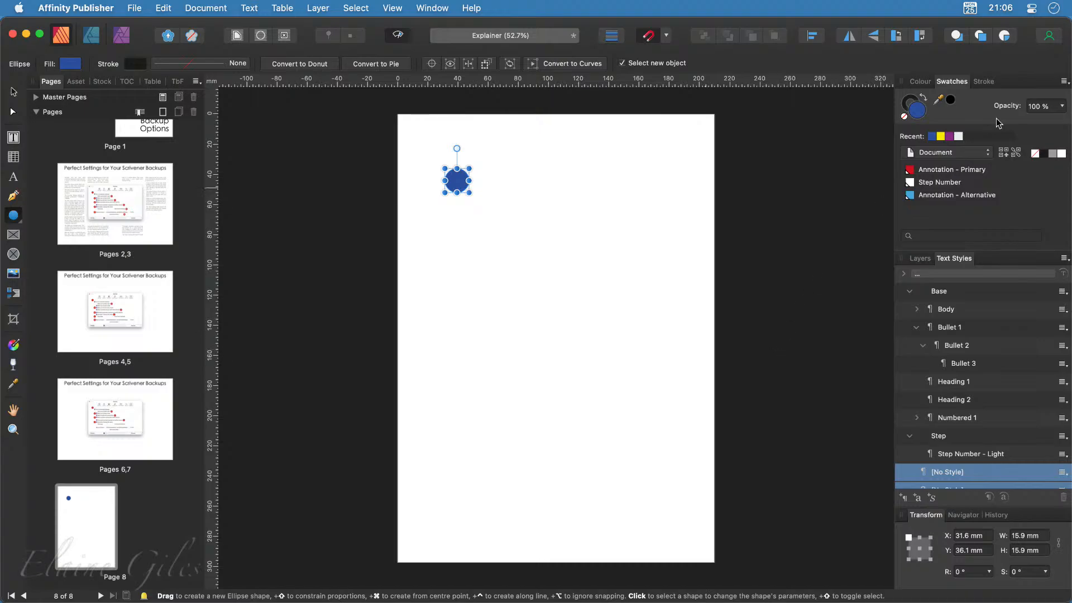
click(977, 159)
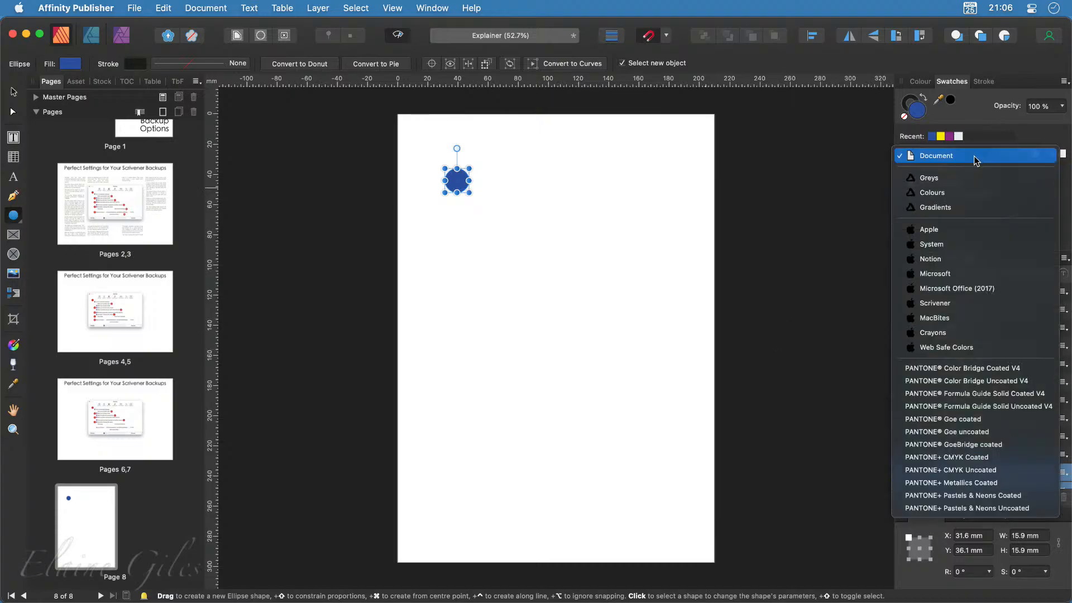
click(976, 158)
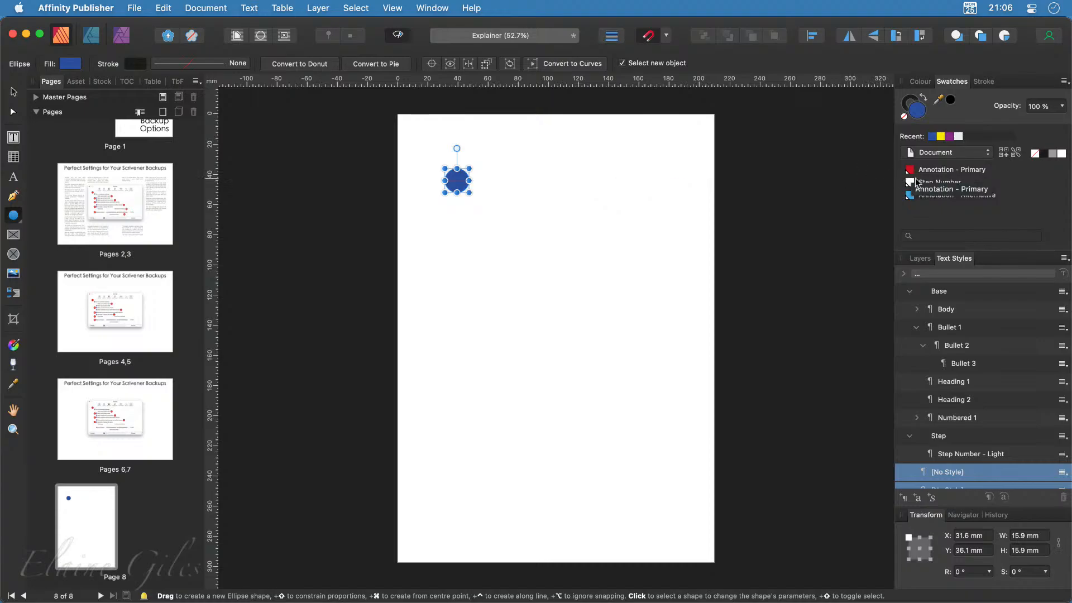
click(911, 170)
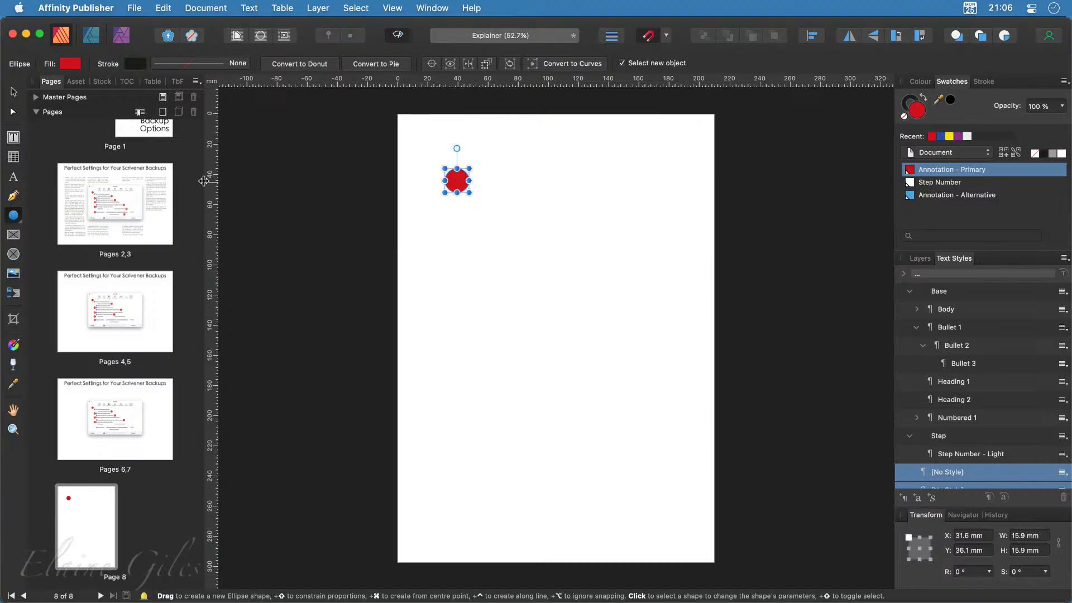
Add a text frame about 19 by 16 mm containing the number 1 and move it over the red circle
click(14, 138)
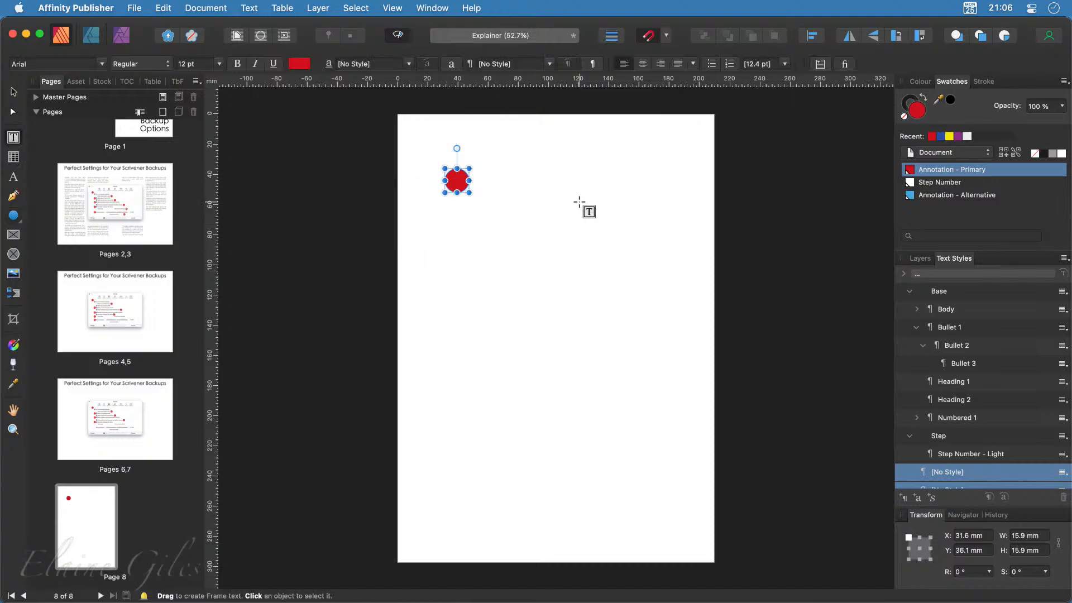
drag(518, 168, 547, 192)
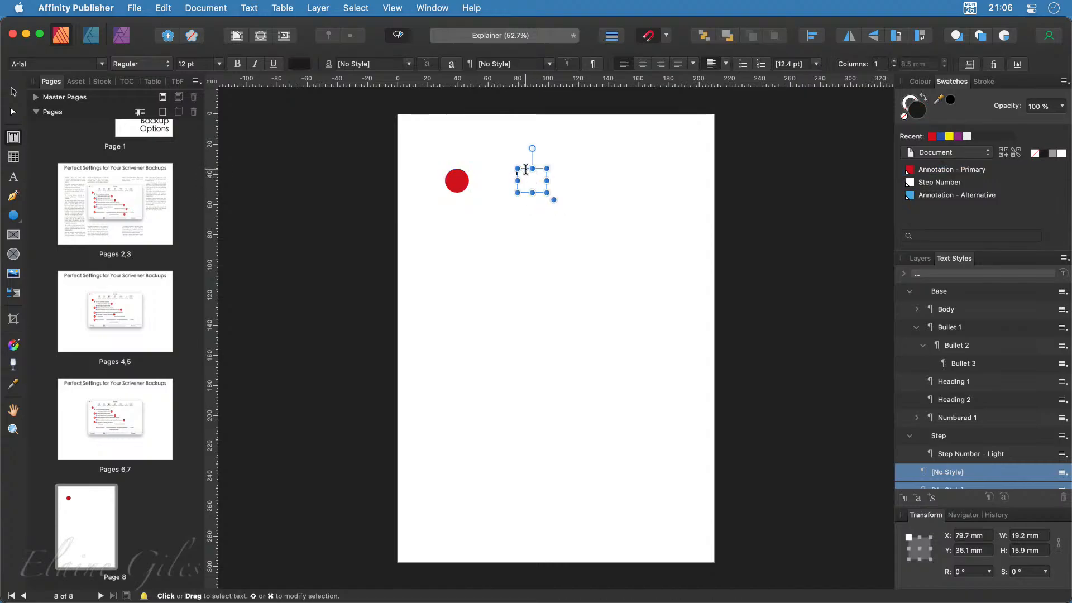
click(526, 169)
key(Escape)
drag(523, 169, 457, 177)
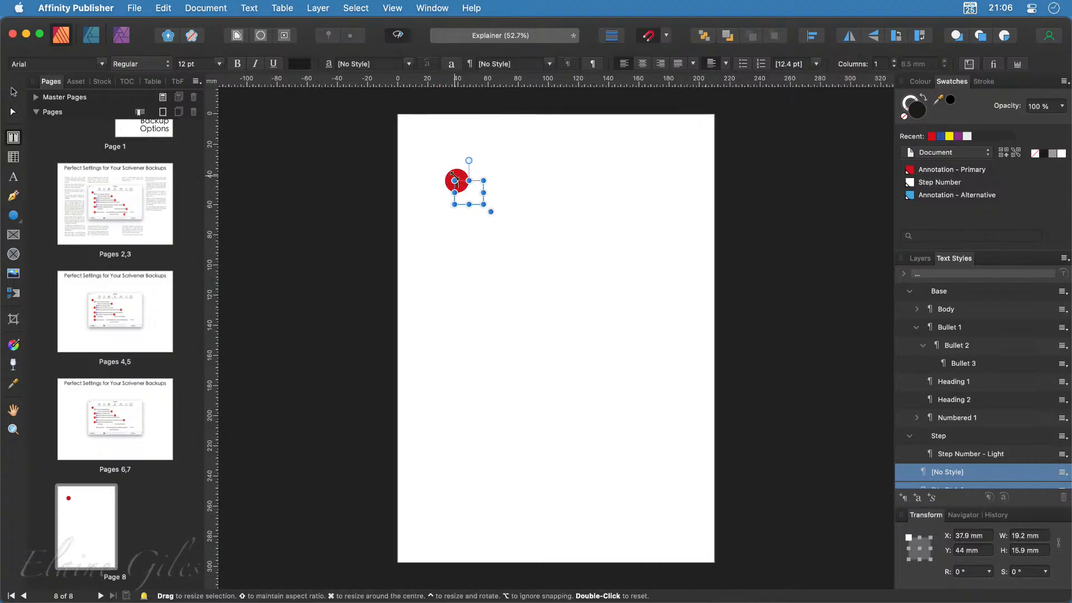
scroll(457, 178, up, 5)
scroll(455, 177, up, 5)
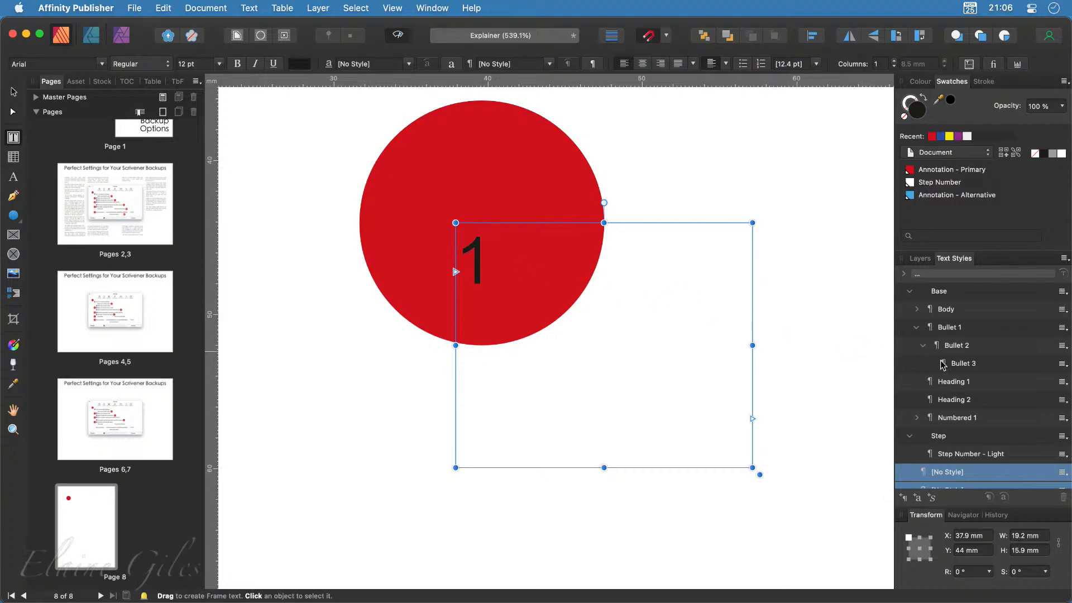
Apply the Step Number - Light paragraph style to the number 1
scroll(996, 340, down, 3)
scroll(997, 340, down, 1)
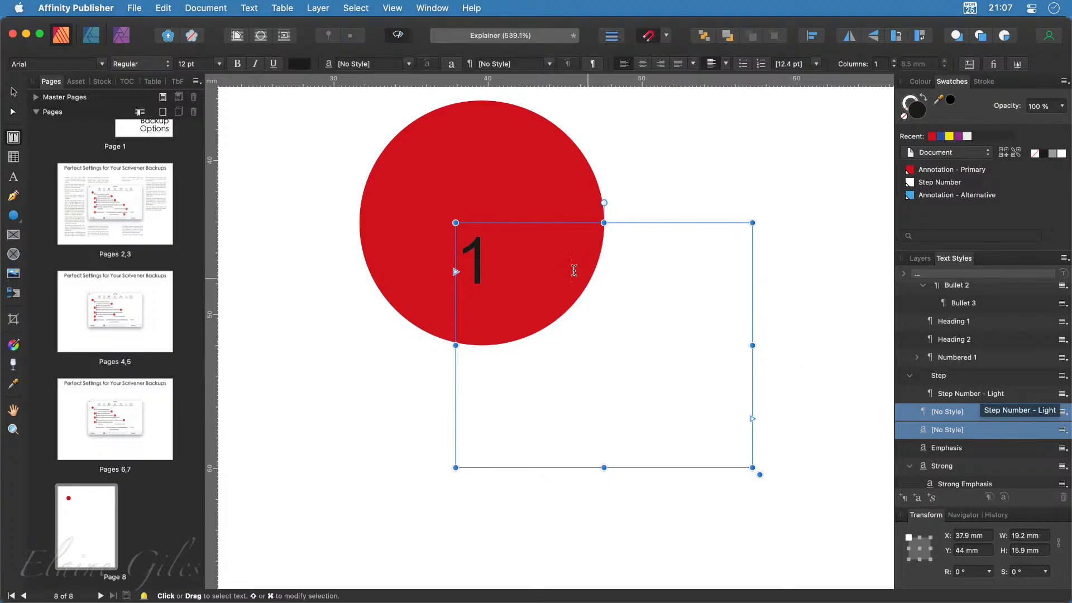
double_click(467, 256)
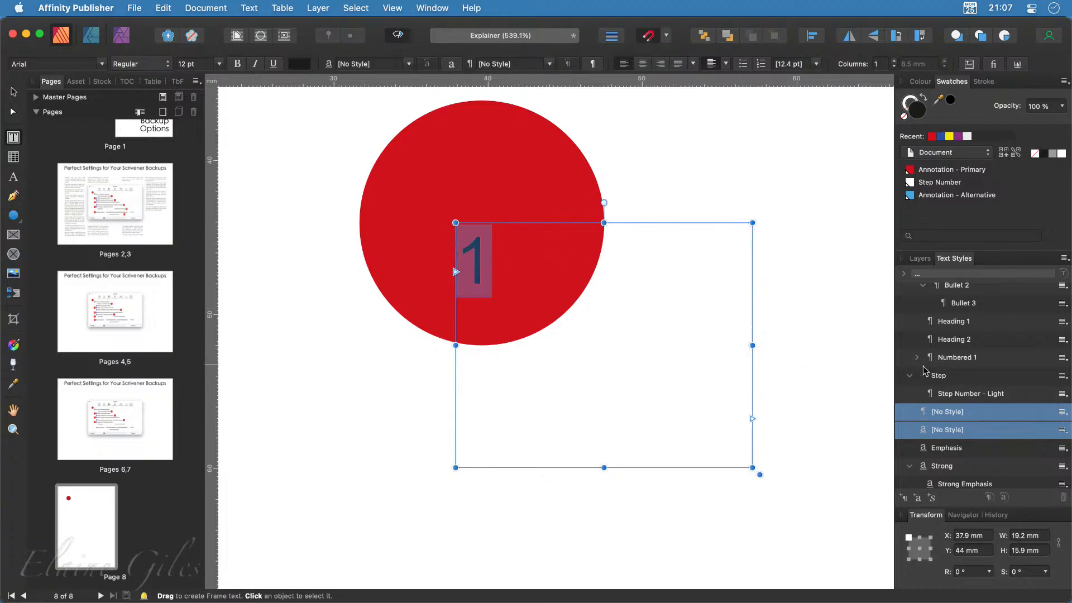
click(962, 394)
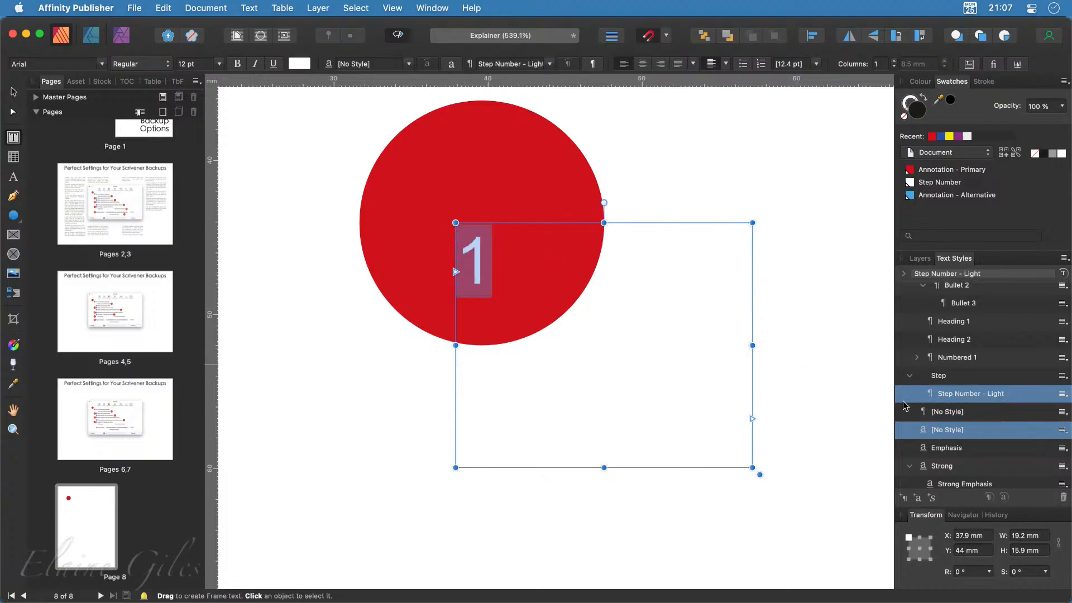
Shrink the number's text frame to about 7 by 7 mm, centre its text and move it to the circle's middle
drag(753, 467, 563, 331)
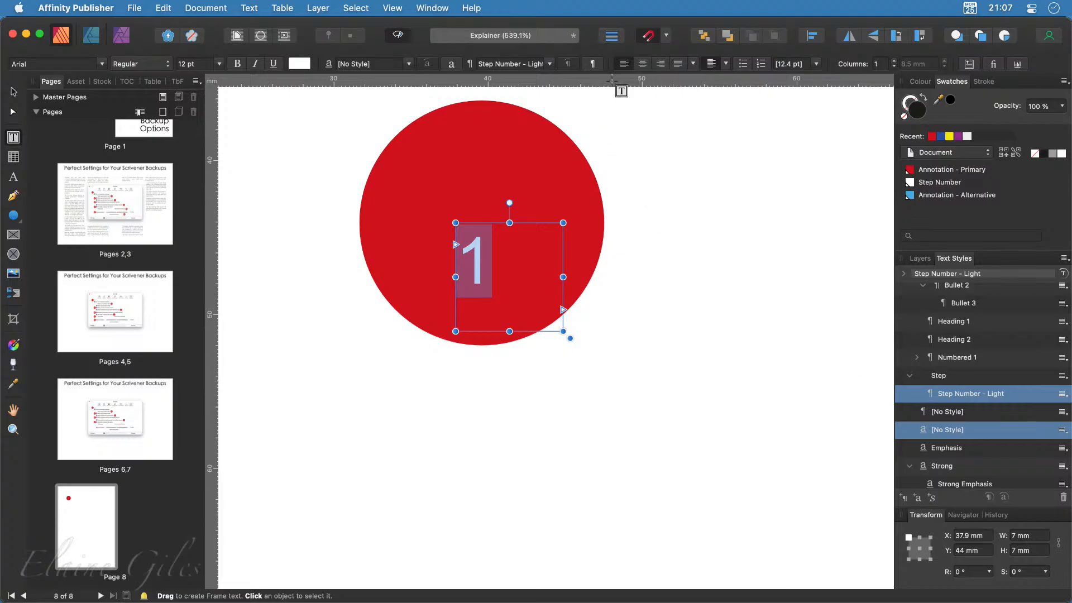
click(13, 92)
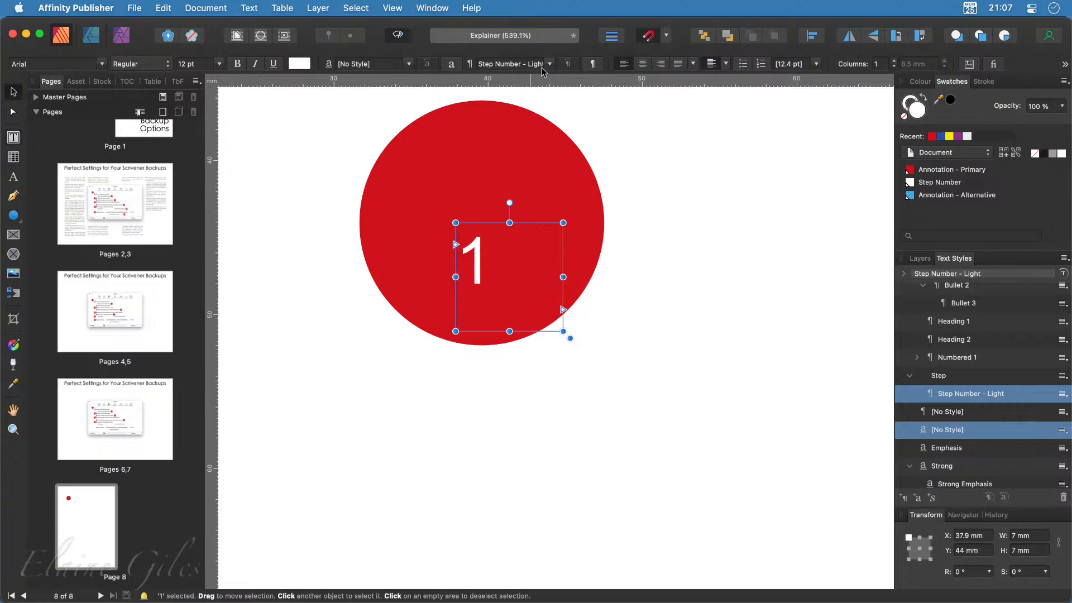
click(644, 65)
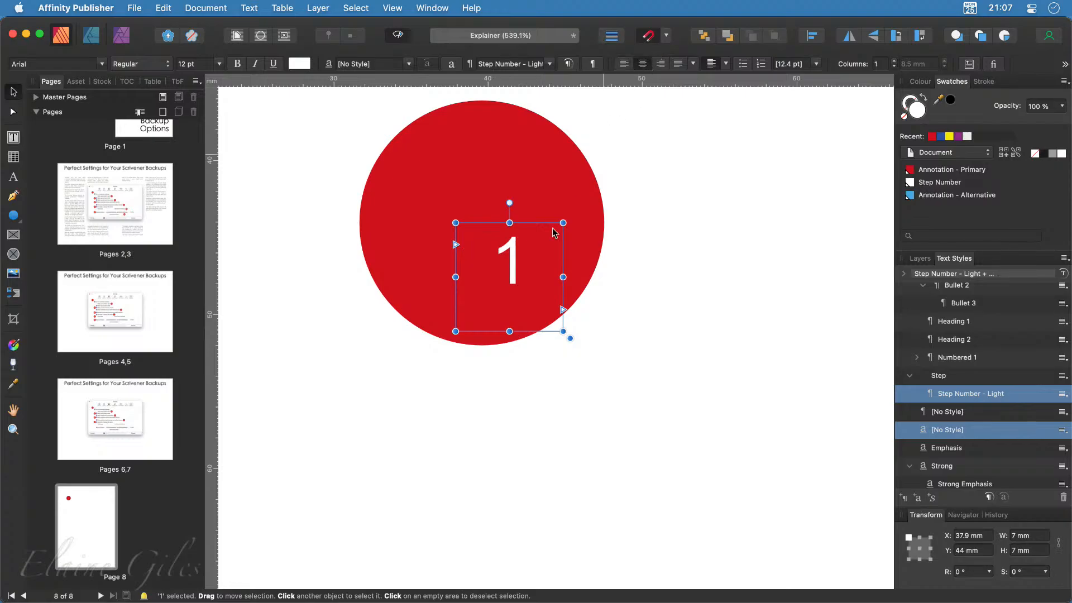
drag(508, 264, 472, 219)
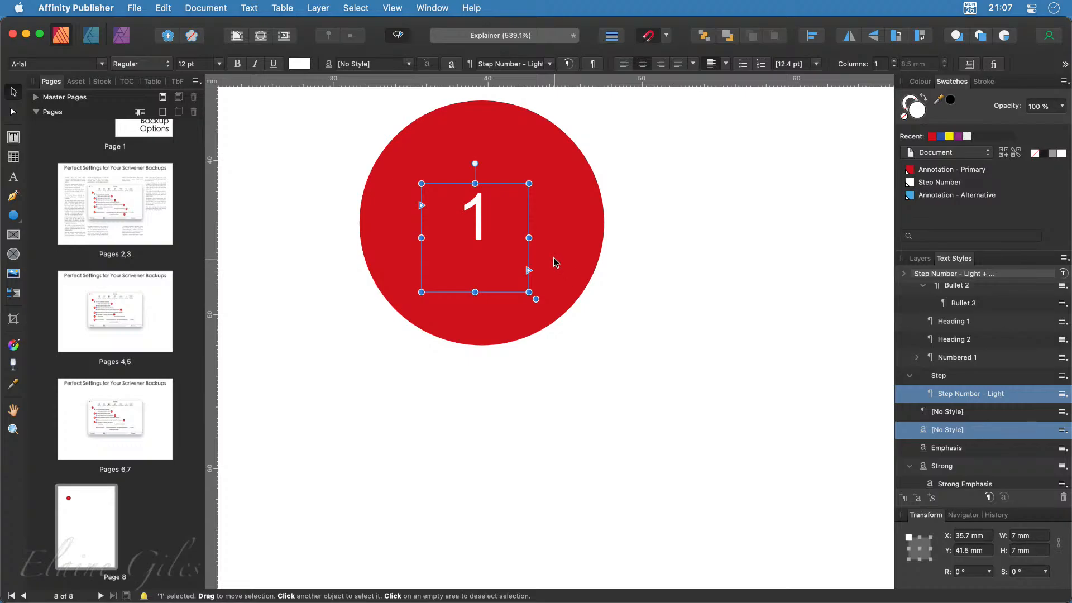
Delete the red circle together with its number frame from page 8
scroll(553, 258, down, 5)
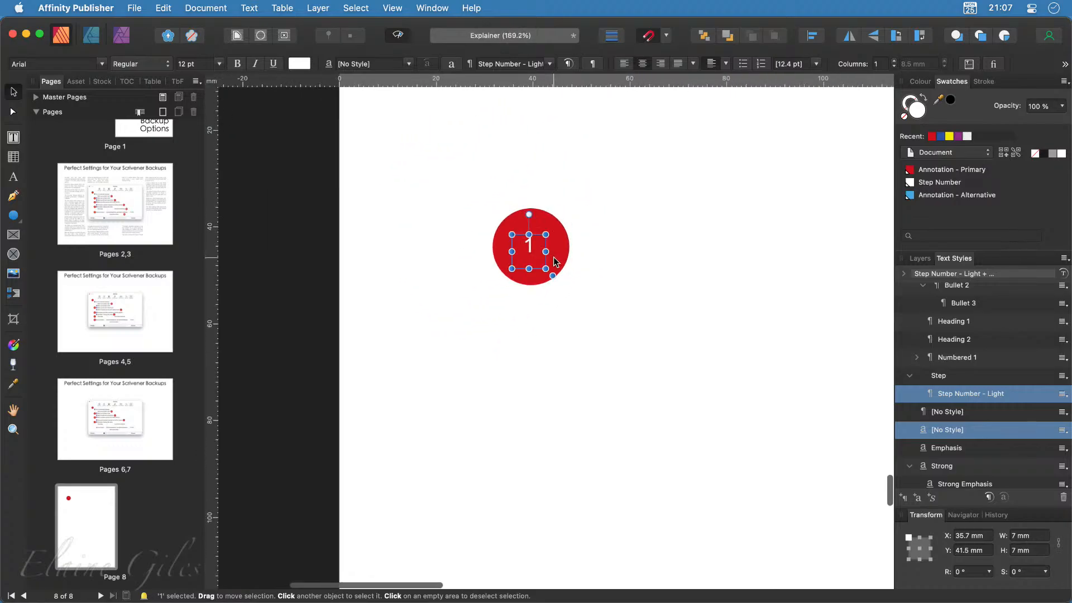
drag(446, 184, 617, 335)
key(Delete)
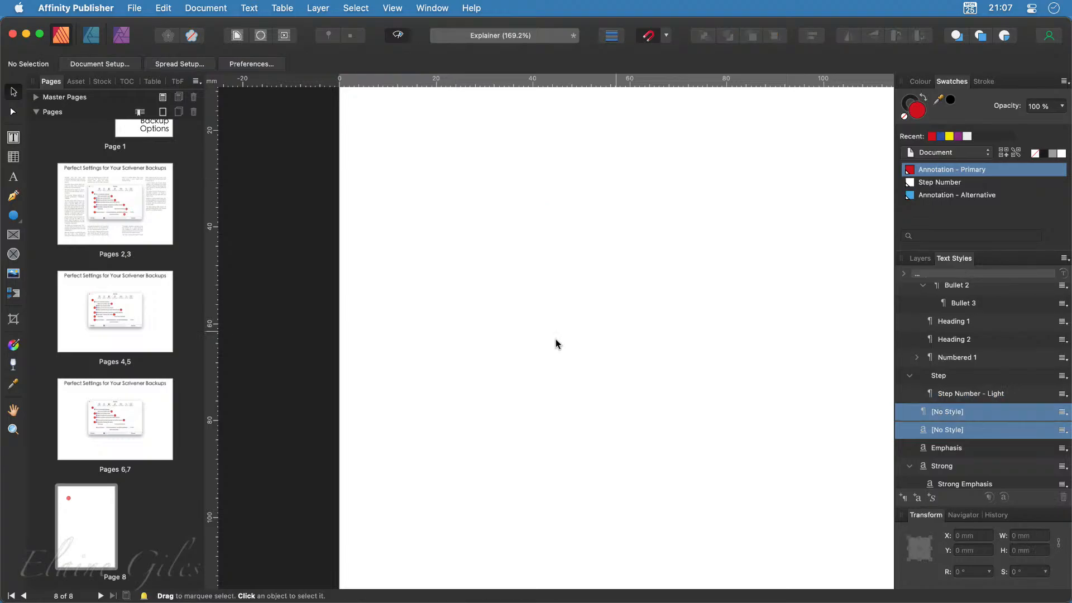
On page 8, open the Tutorials asset category, collapse Notes and expand Step Numbers (Frame Text)
double_click(128, 208)
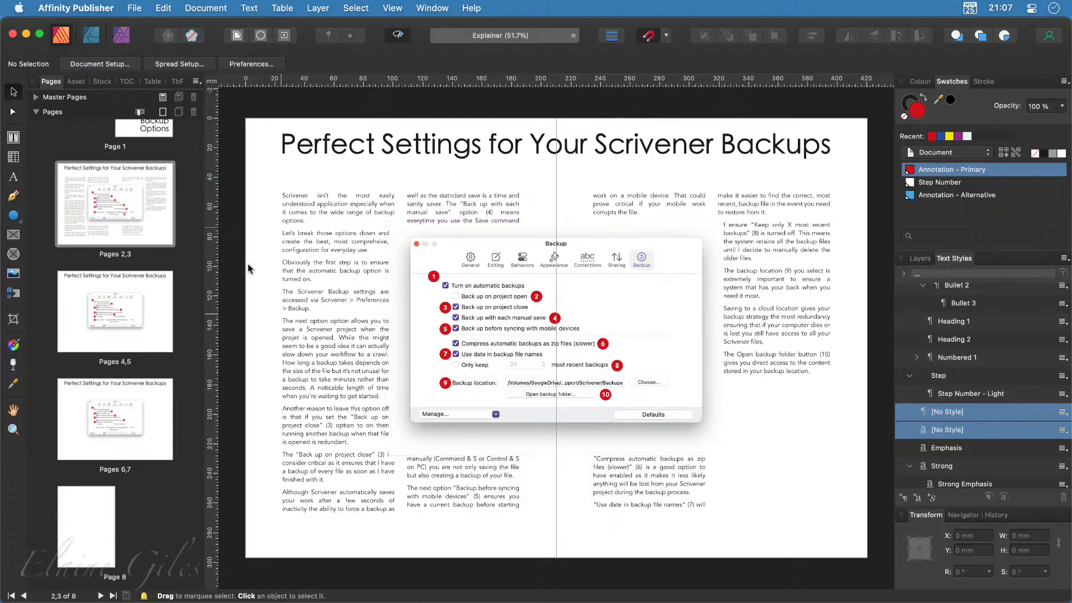
double_click(106, 501)
click(81, 83)
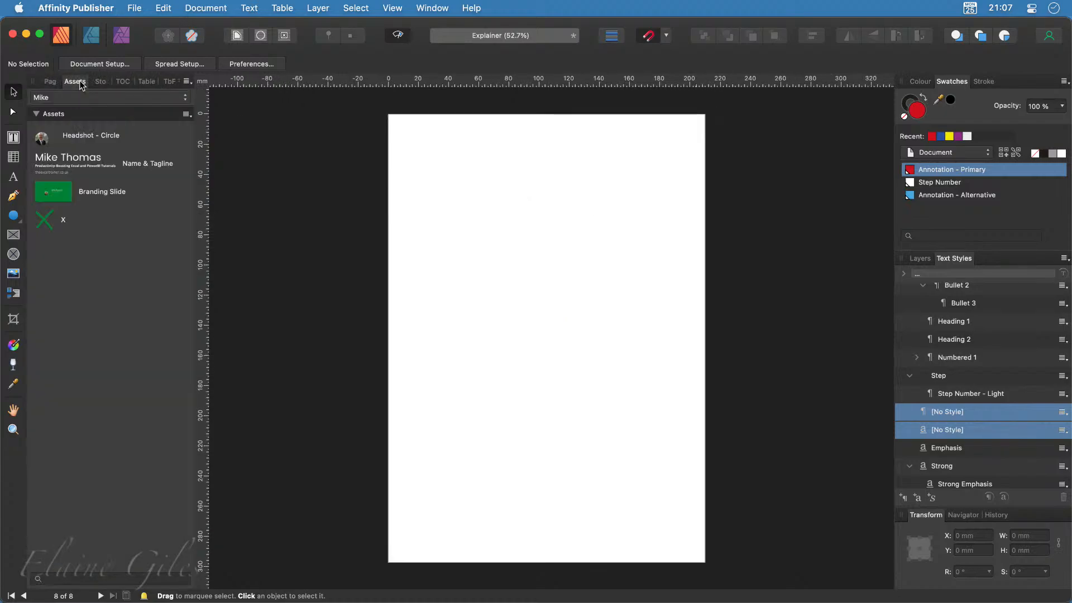
click(185, 99)
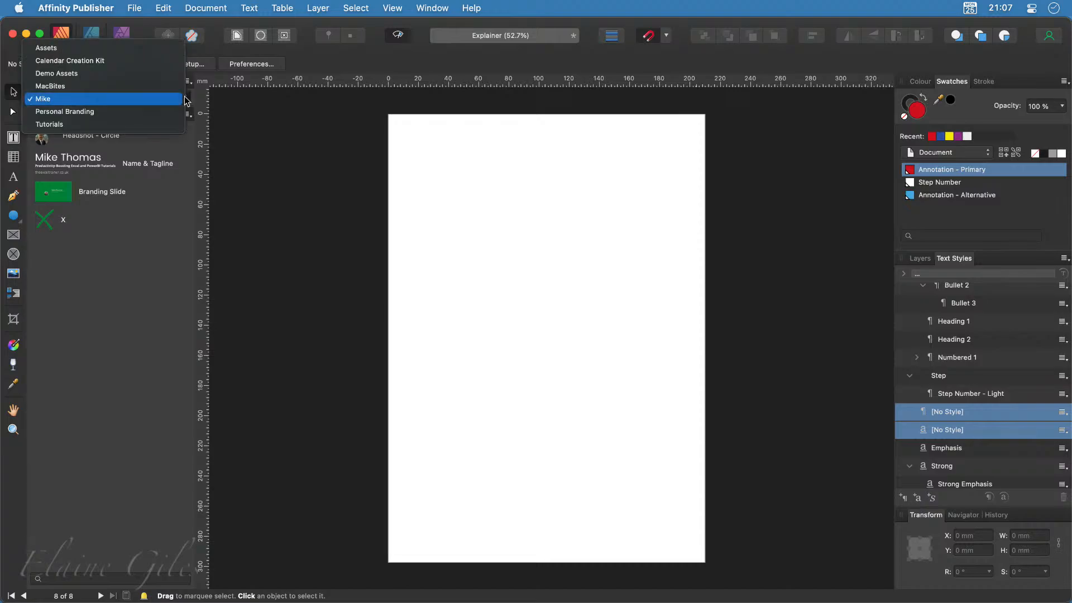
click(163, 126)
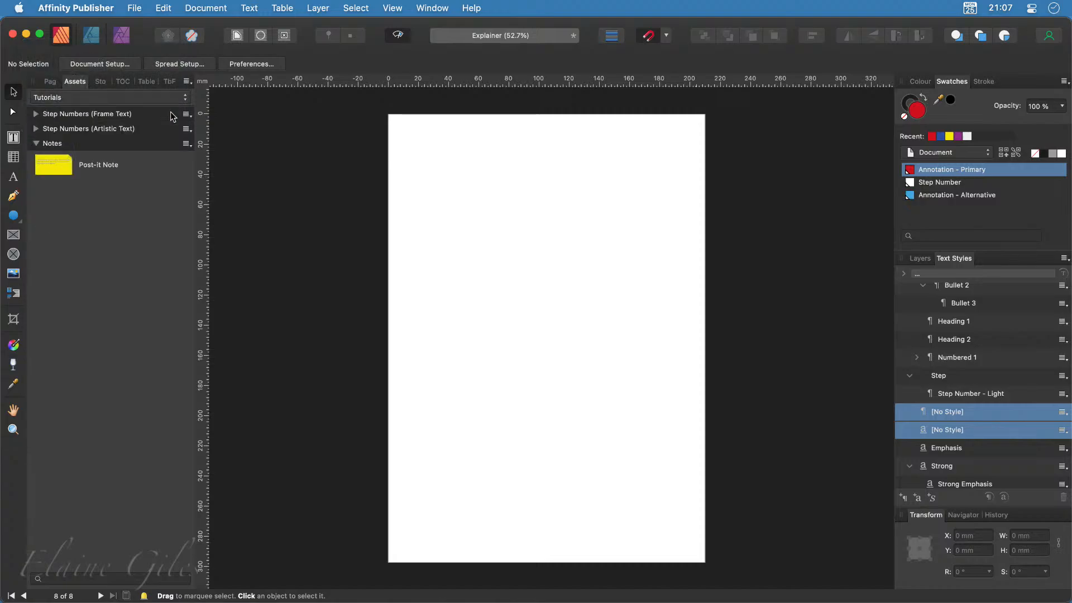
click(38, 144)
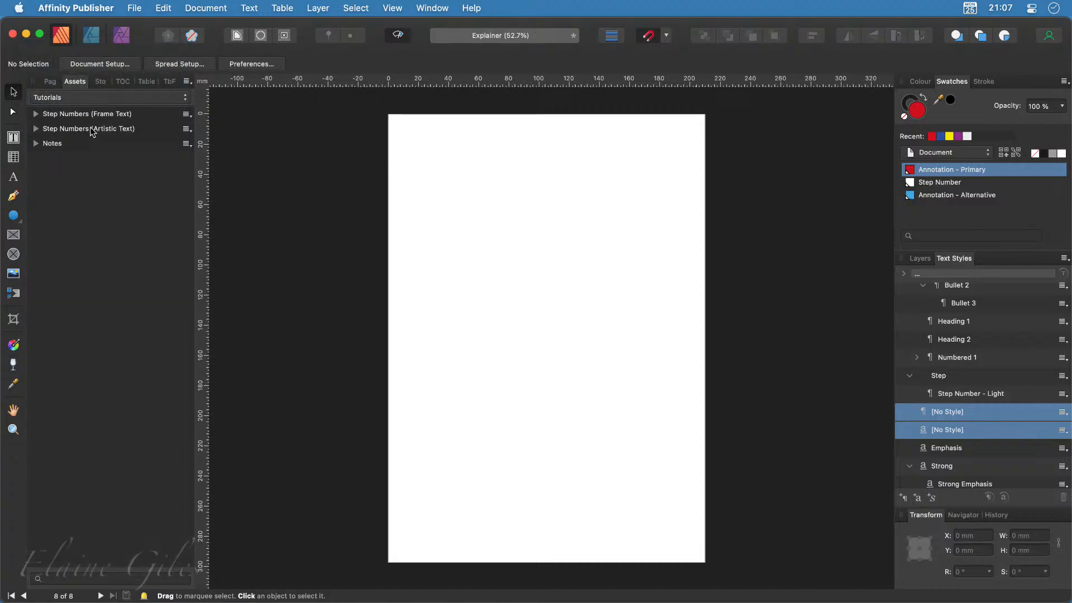
click(35, 114)
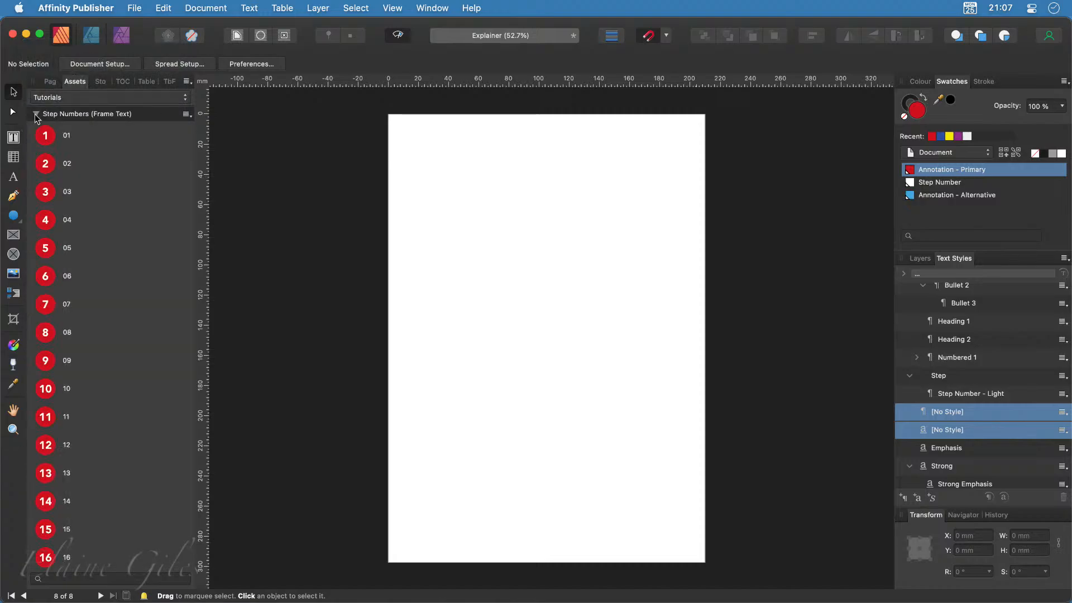
Place step number assets 01 and 02 on page 8, with 02 directly below 01
drag(45, 136, 473, 193)
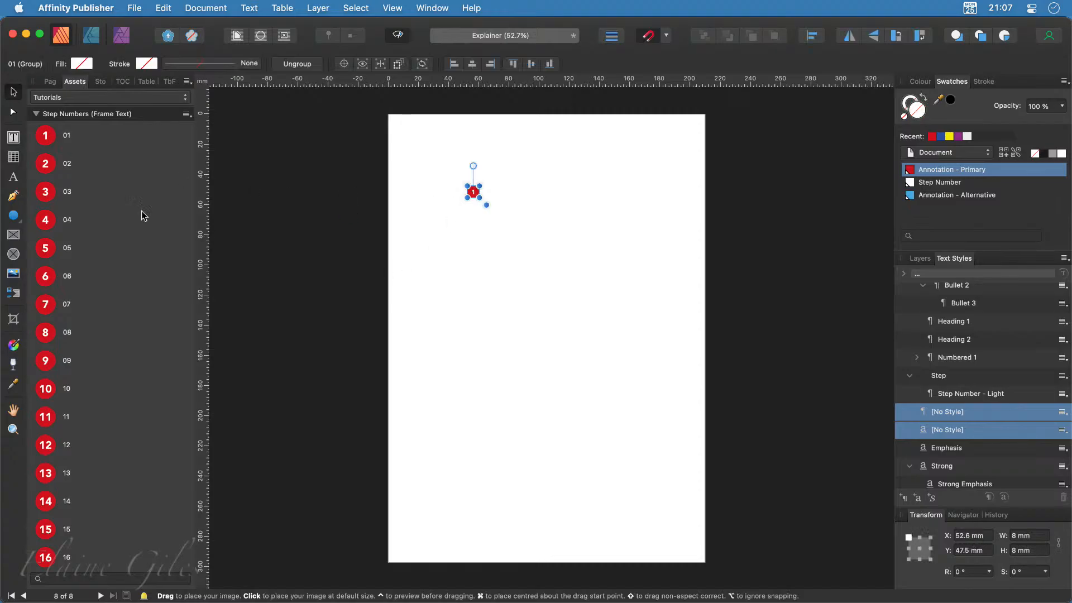
drag(55, 173, 473, 229)
scroll(481, 219, up, 5)
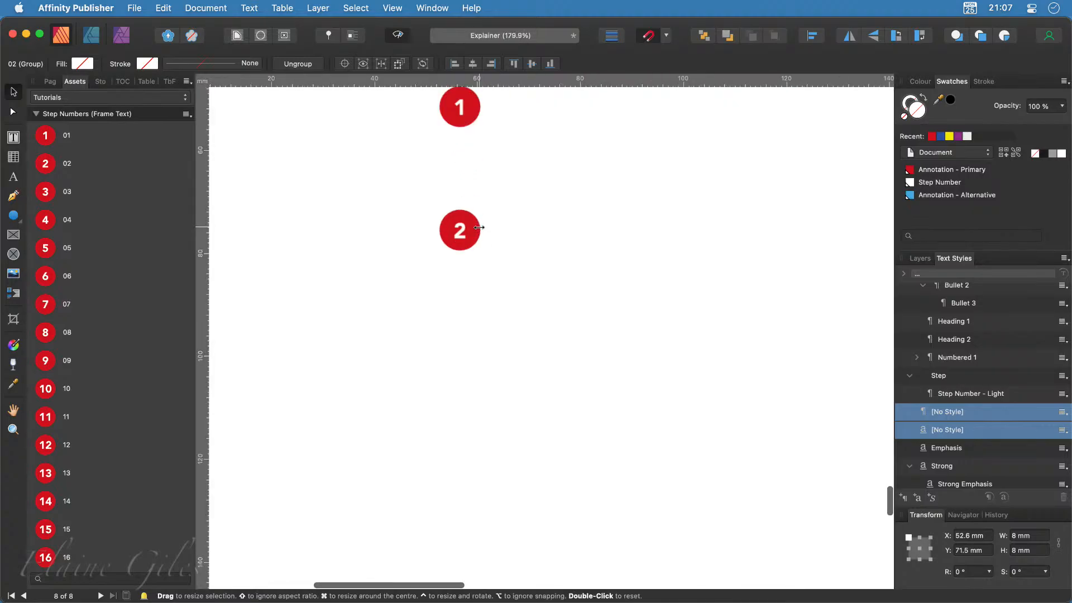
Change the number in the lower red circle on page 8 from 2 to 3 and deselect it
scroll(480, 232, up, 1)
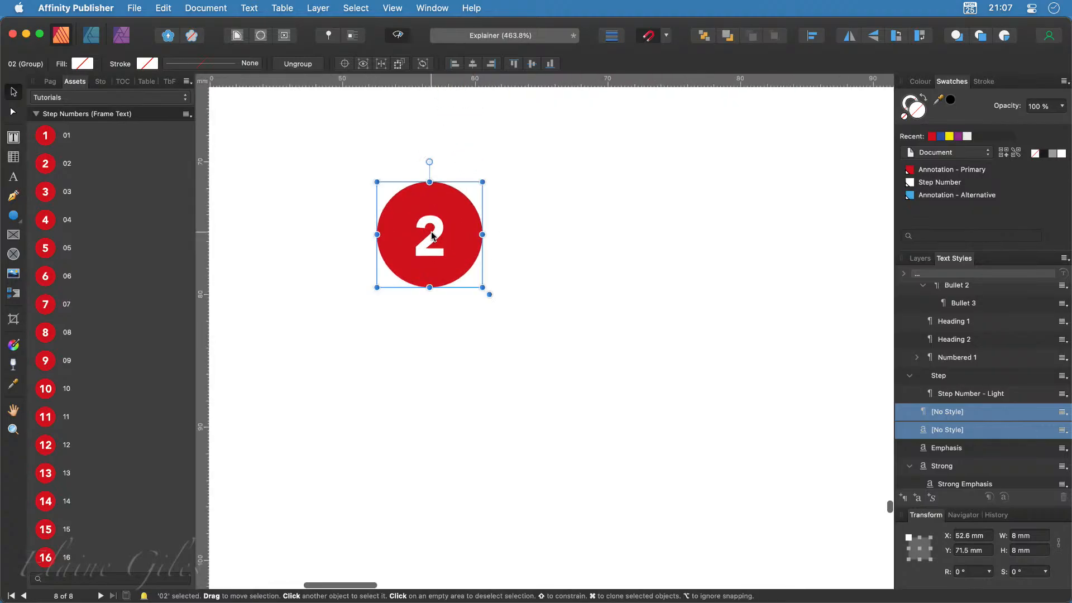
double_click(431, 236)
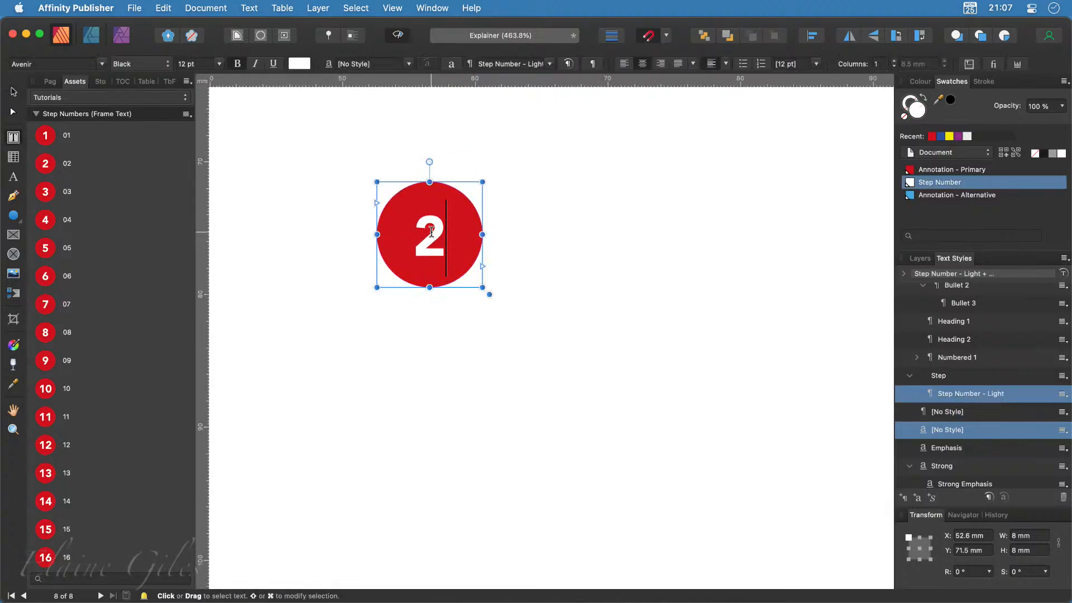
double_click(432, 231)
text(3)
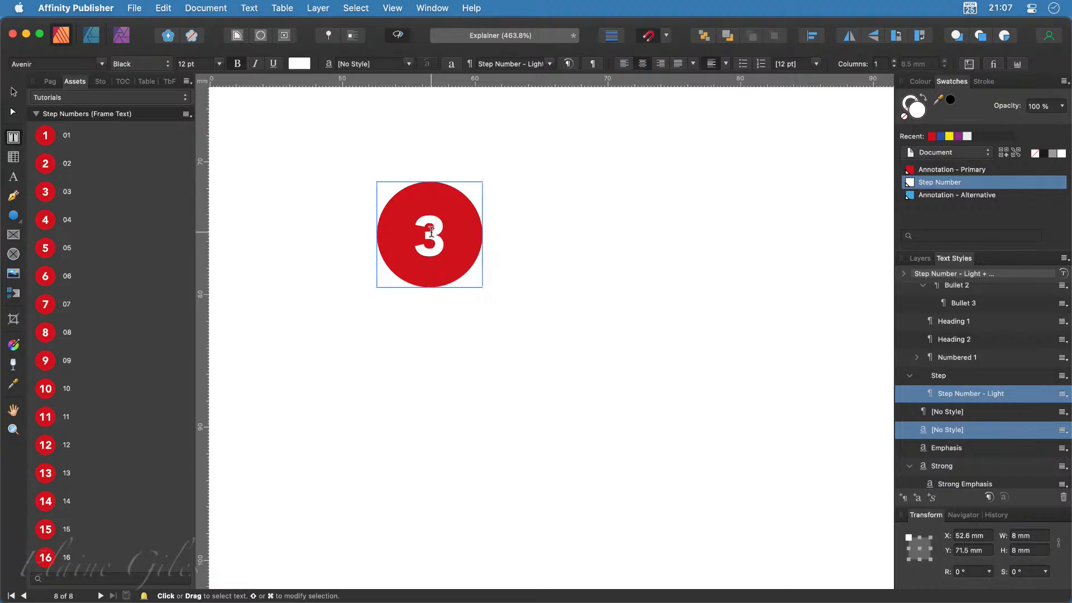
key(Escape)
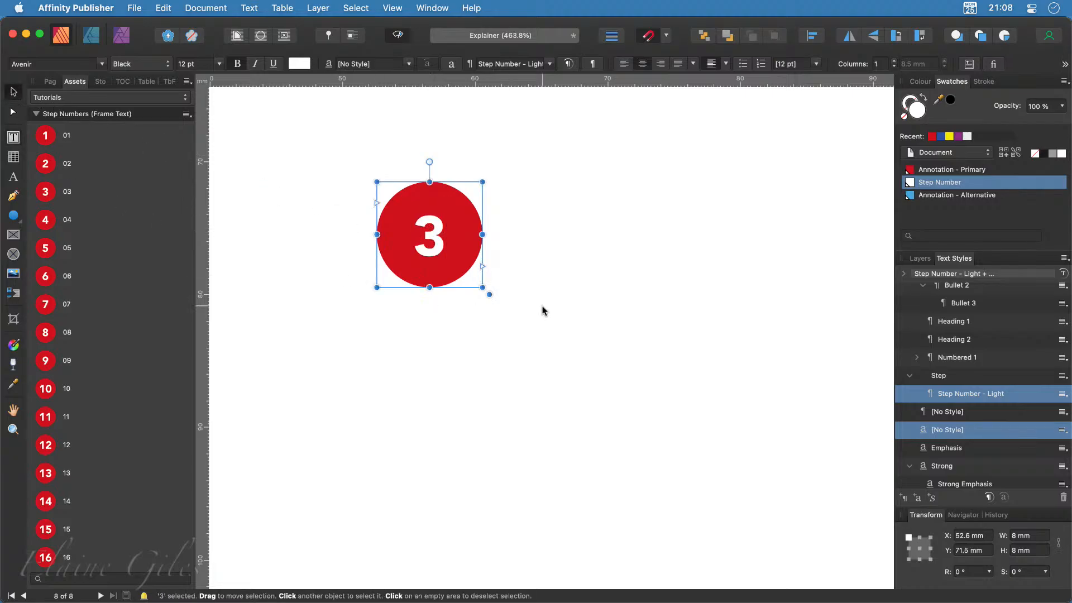
click(544, 310)
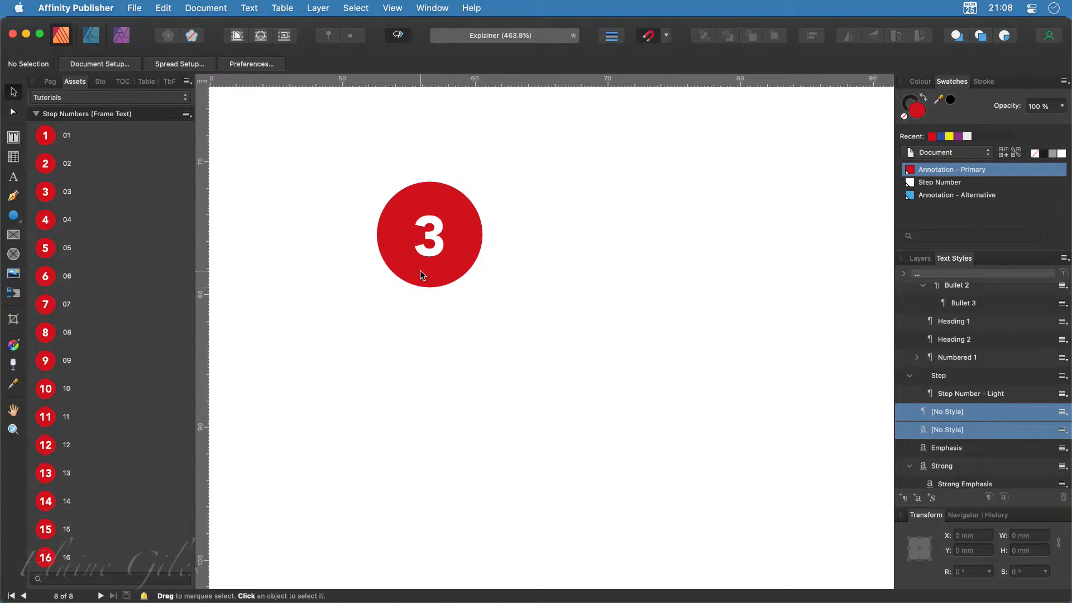
scroll(420, 270, down, 5)
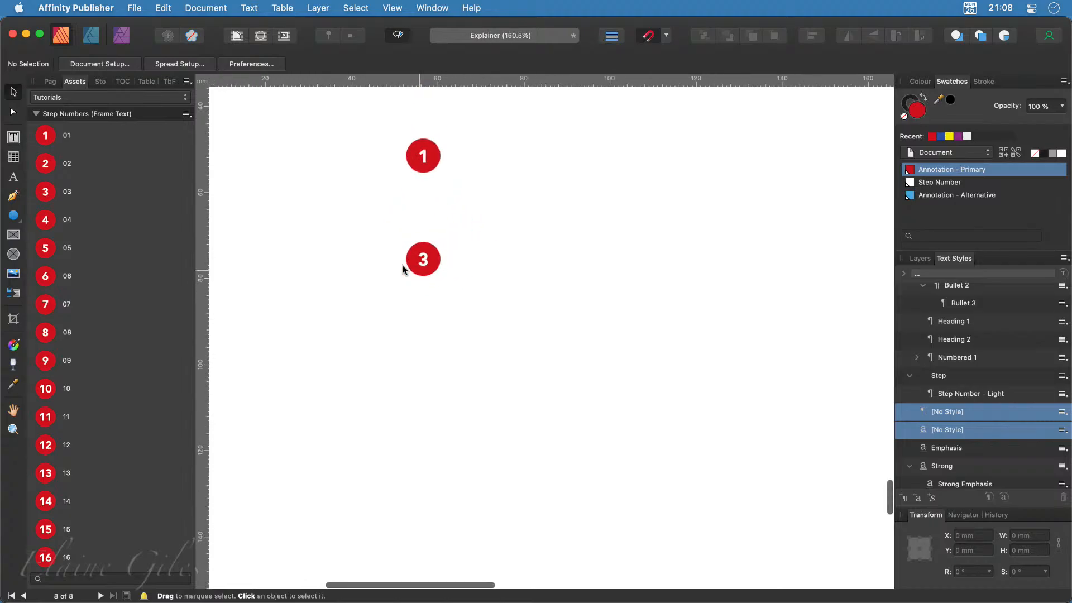
On pages 4,5, place step number asset 09 beside the "Open backup folder..." button in the embedded screenshot
click(50, 81)
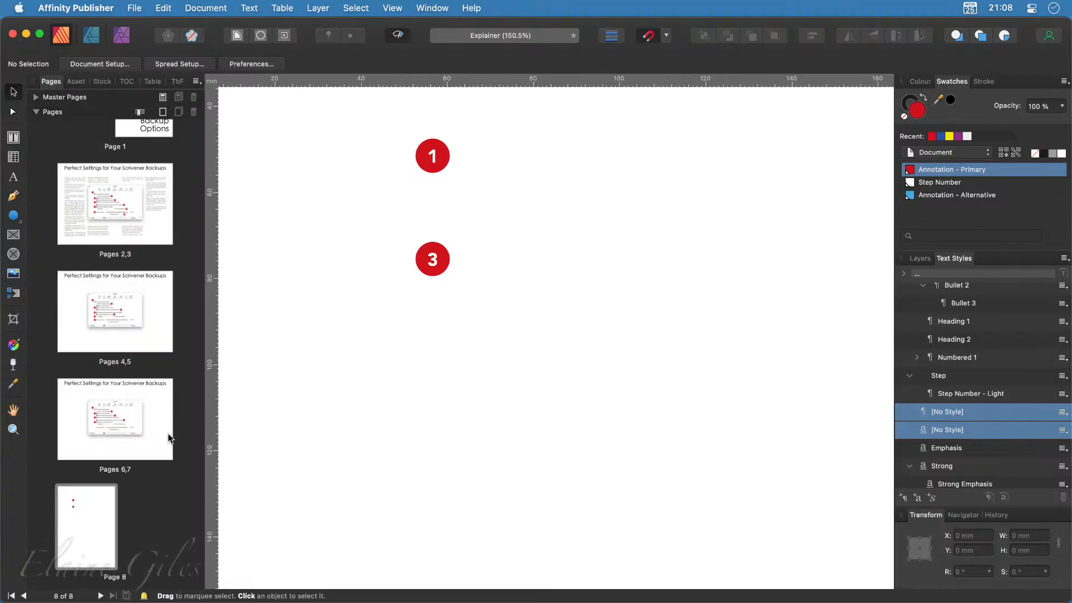
click(117, 421)
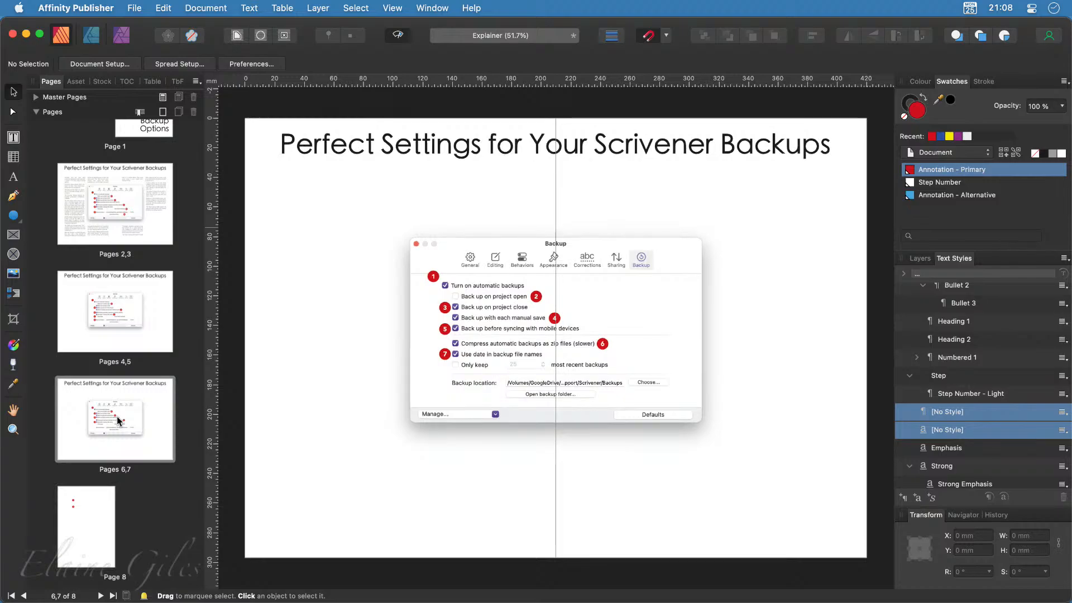
click(105, 323)
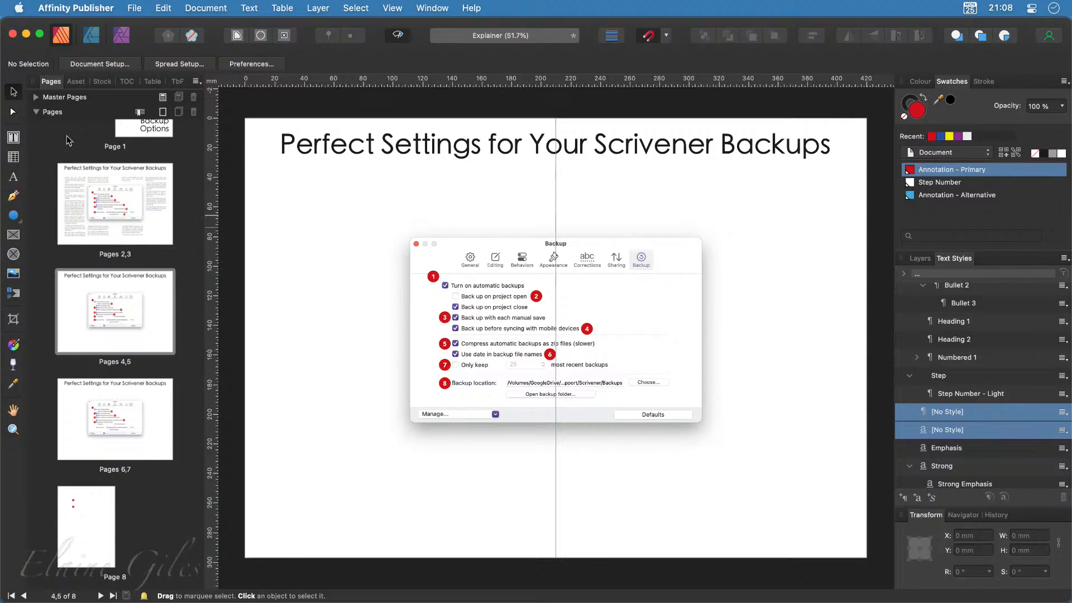
click(76, 81)
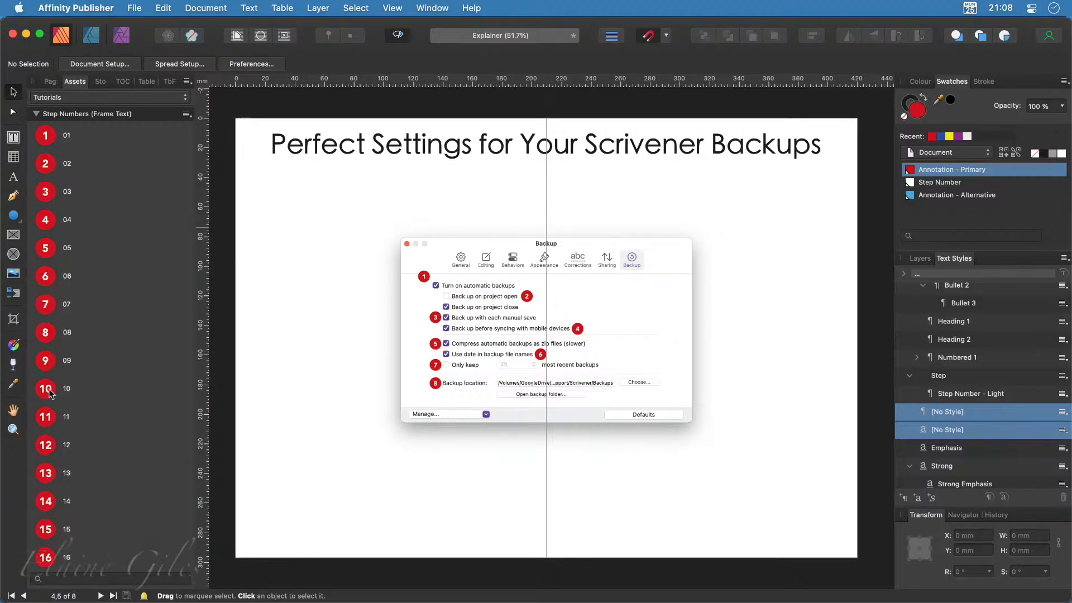
drag(48, 366, 602, 399)
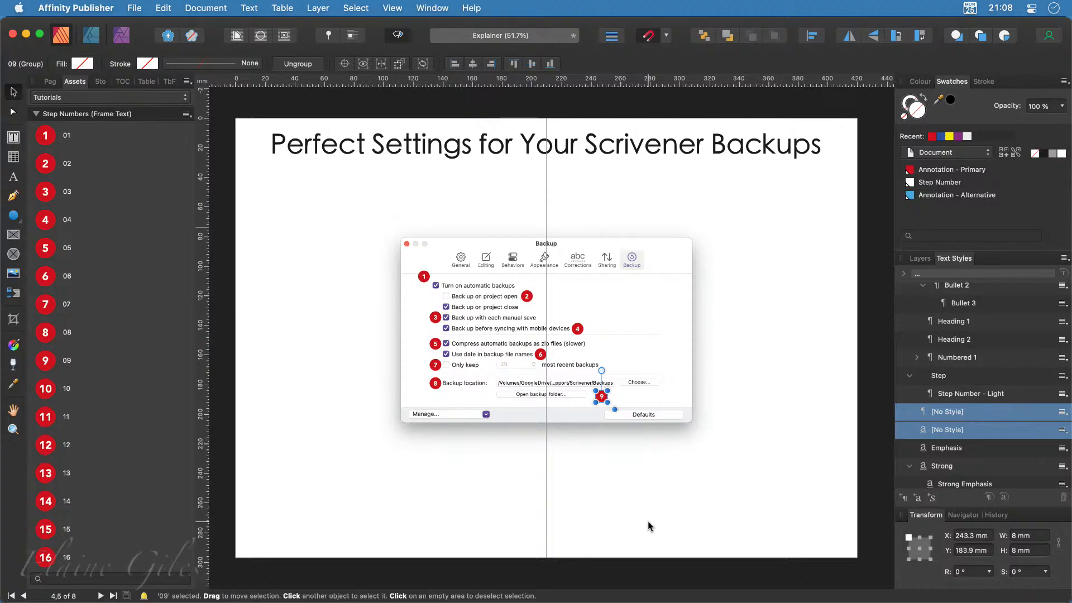
Copy all of the article's body text from the linked text frames on pages 2,3
click(50, 82)
click(114, 204)
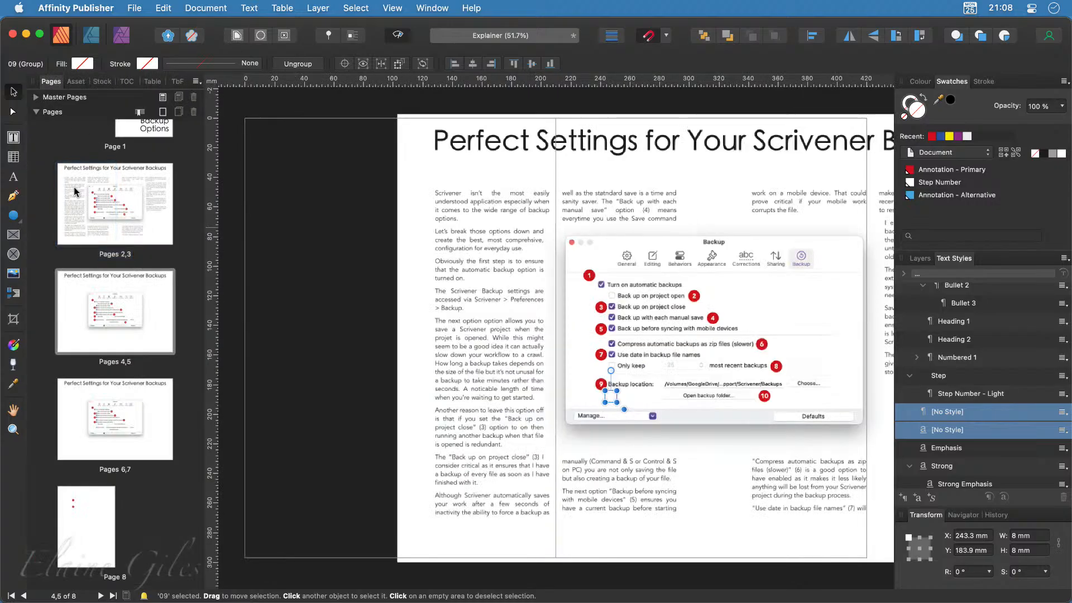
scroll(348, 391, right, 5)
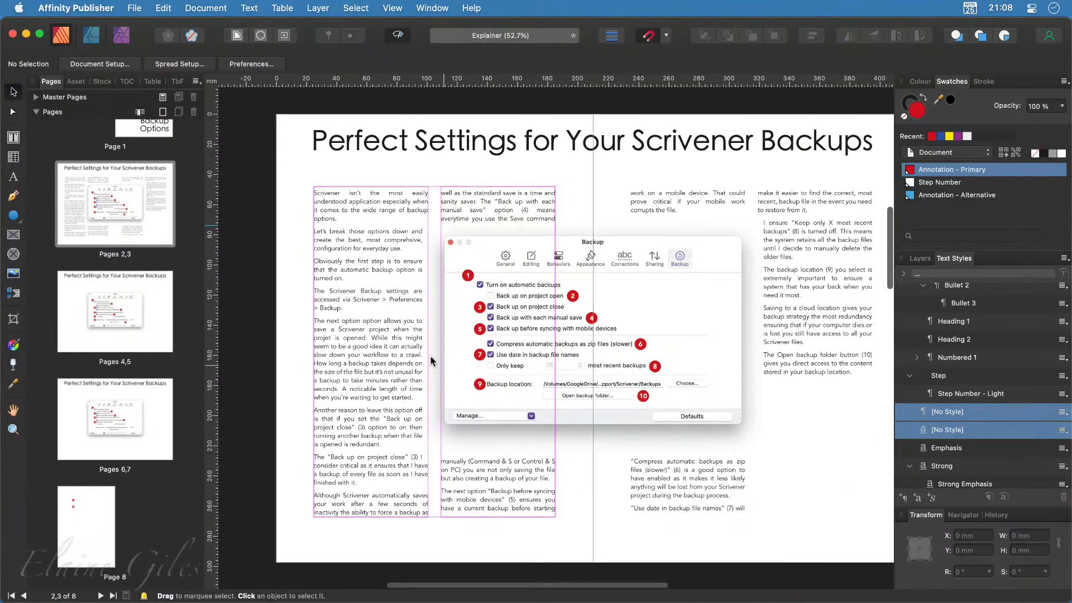
double_click(379, 339)
key(super+a)
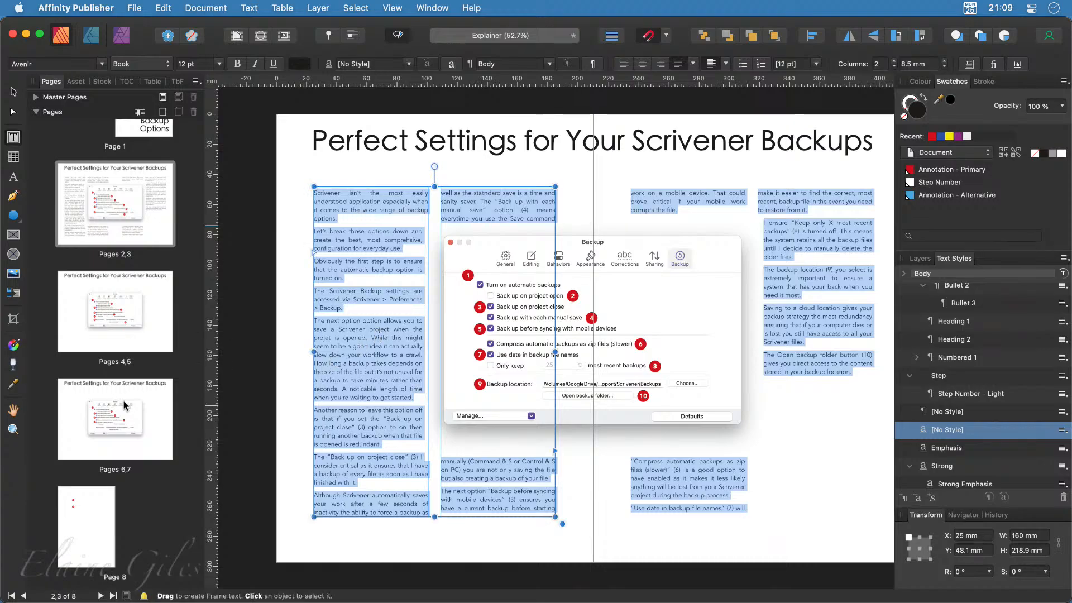
Show the layers of pages 4,5 and paste the copied article into the empty two-column text frame on page 4
click(122, 343)
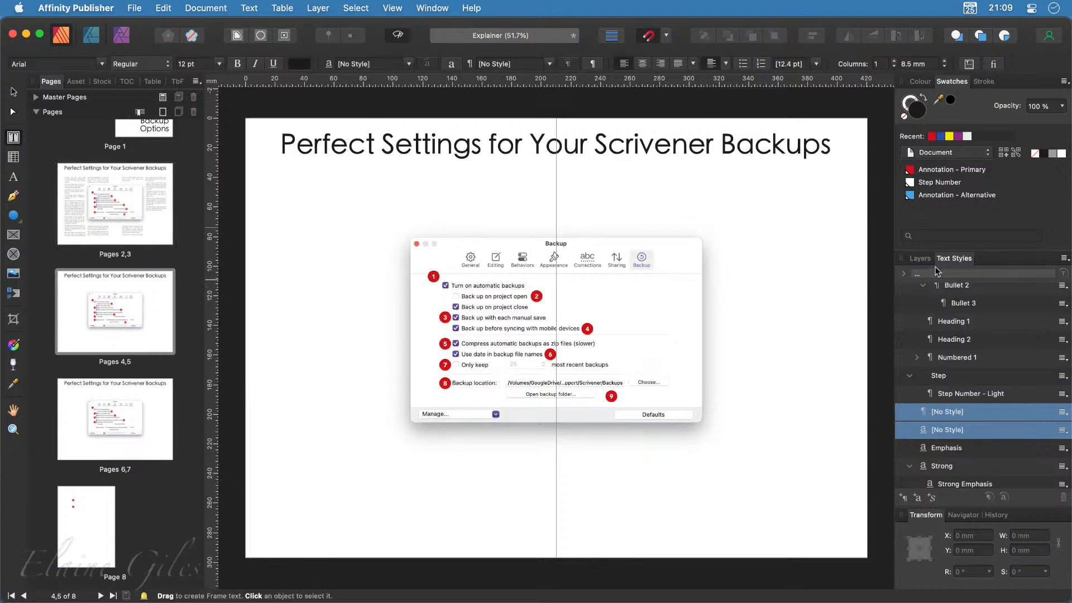
click(919, 259)
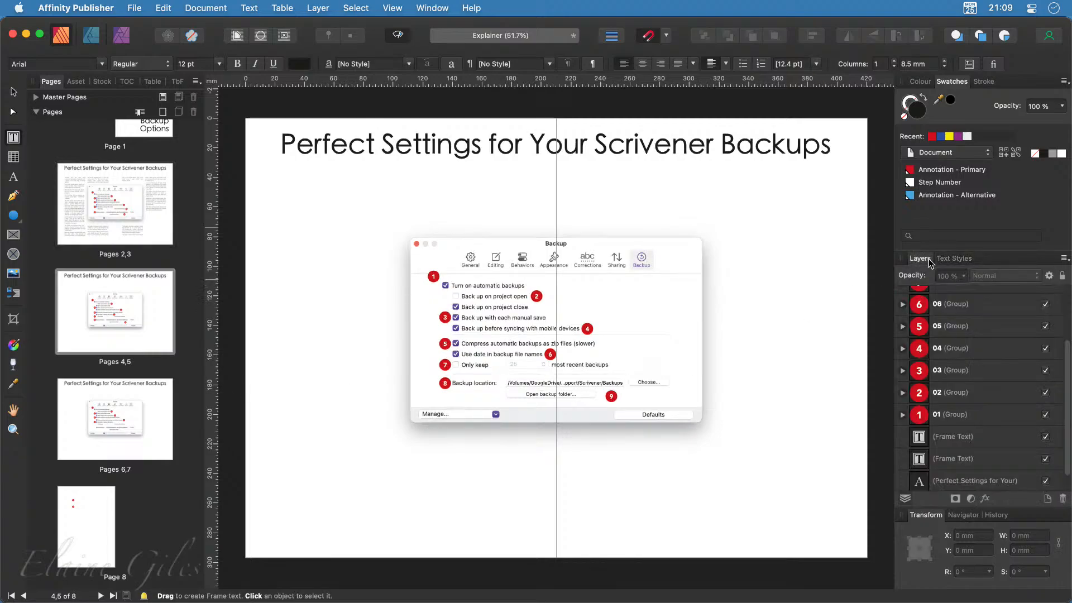
click(902, 348)
click(903, 347)
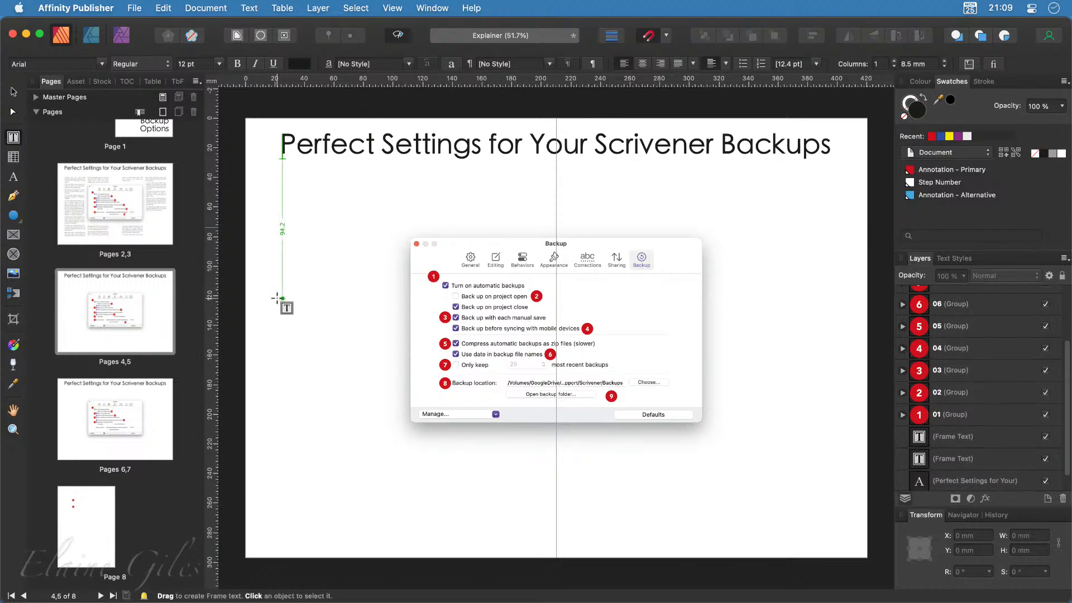
click(317, 291)
key(super+v)
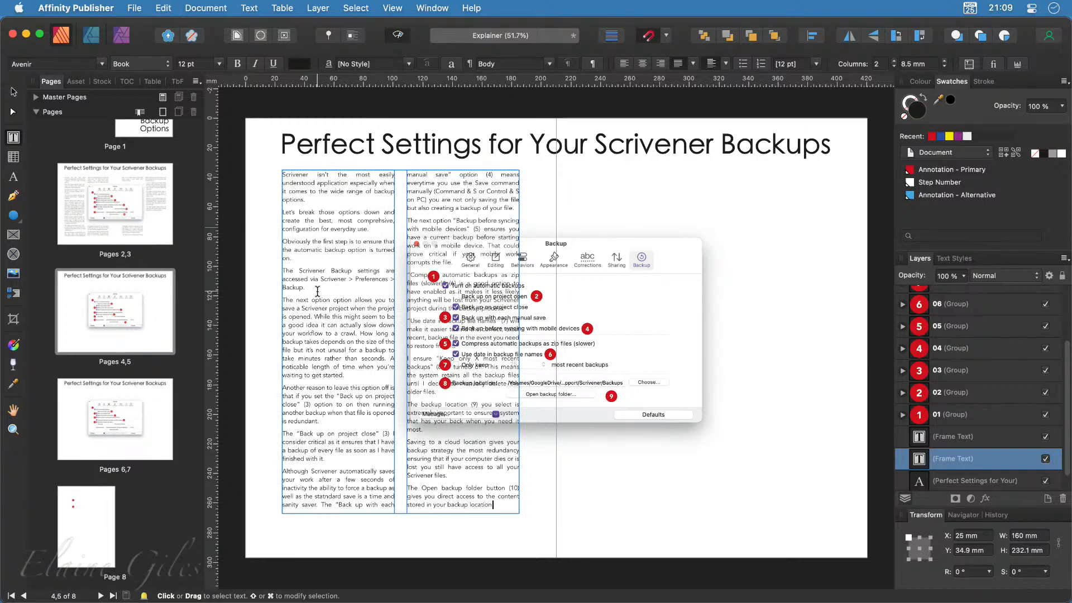
Link the text frame on page 4 to the empty frame on page 5 and return to the article text
click(519, 444)
click(646, 477)
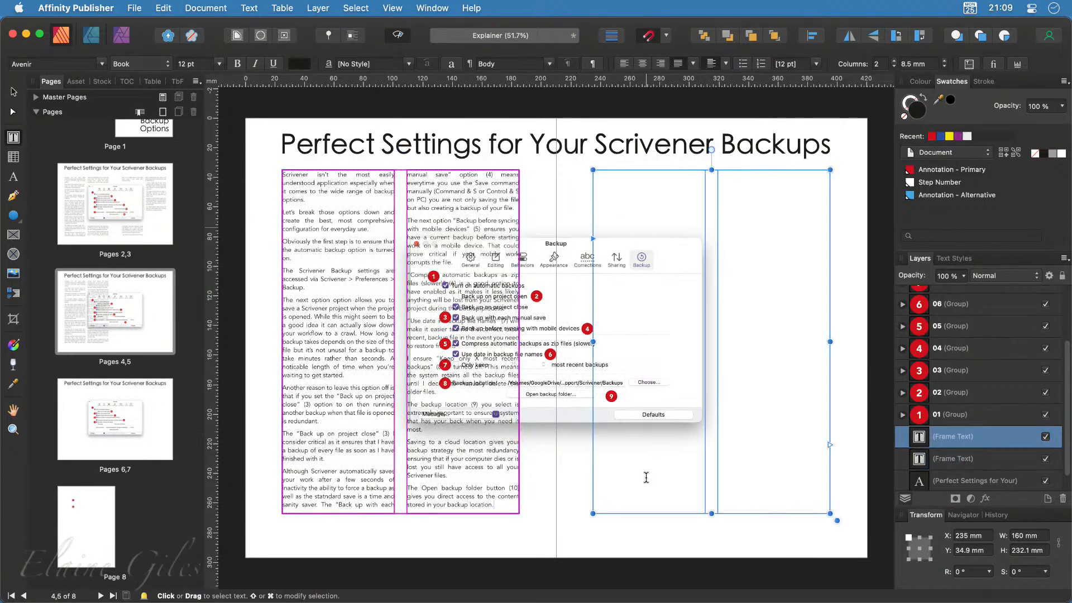
click(506, 499)
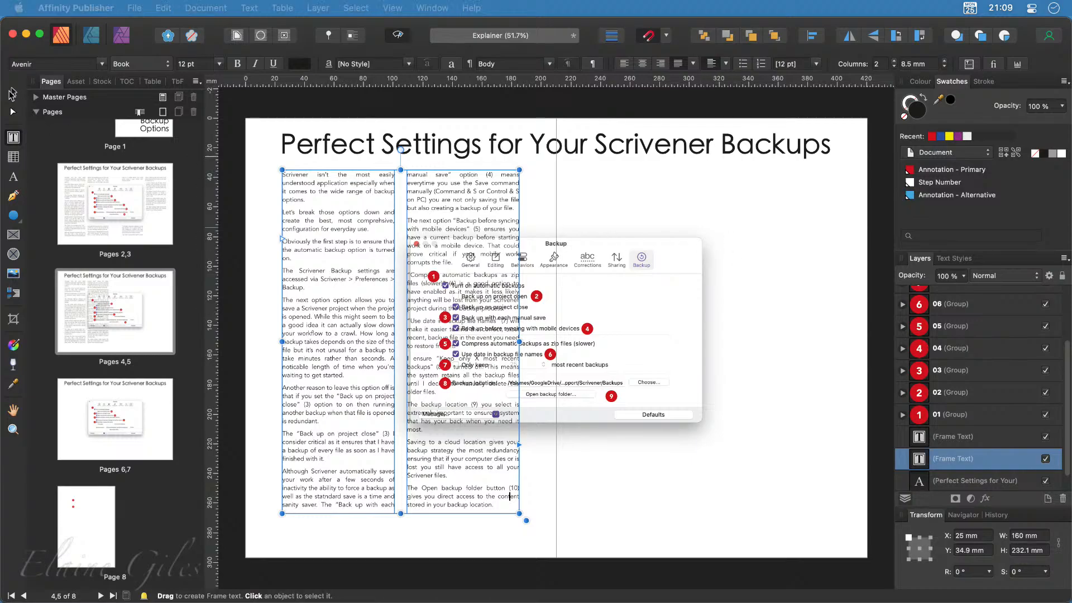
Open the text wrap settings for the Scrivener Settings.png screenshot on pages 4,5, then close them without changing anything
click(664, 234)
key(Escape)
click(672, 238)
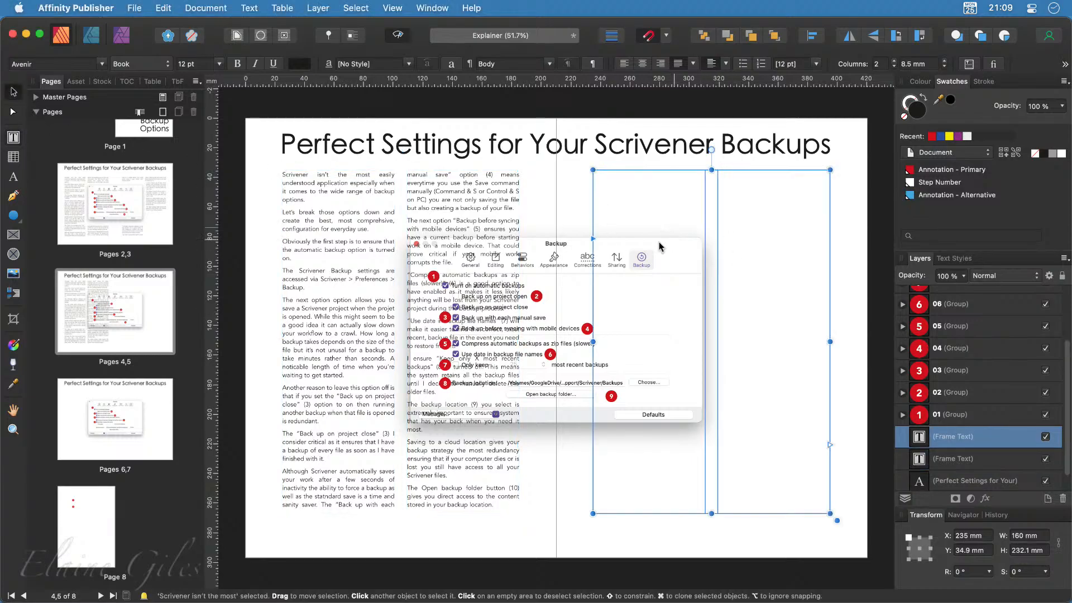
click(575, 244)
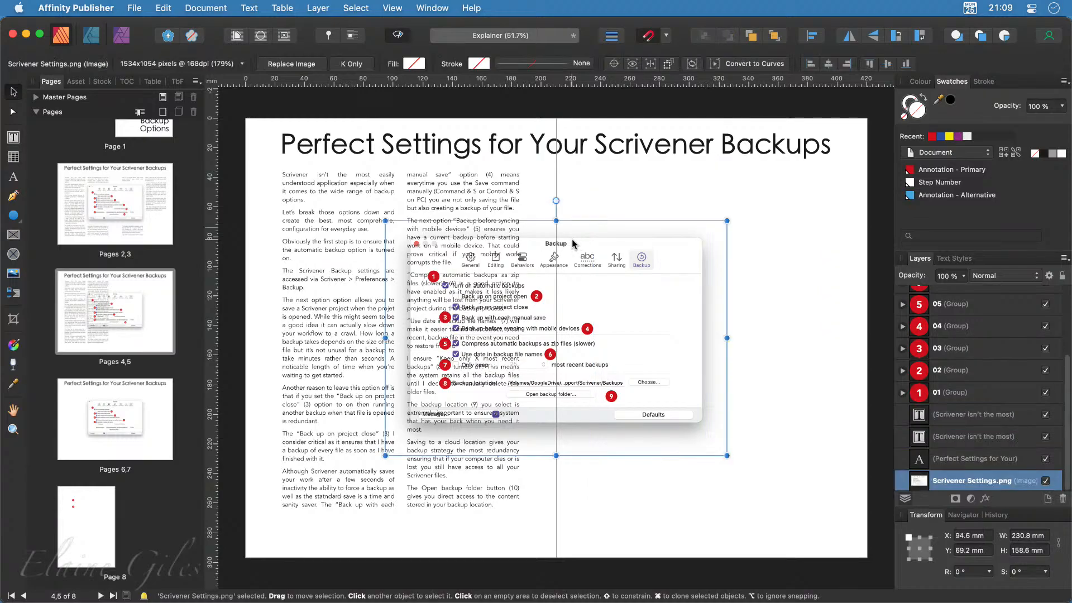
click(237, 35)
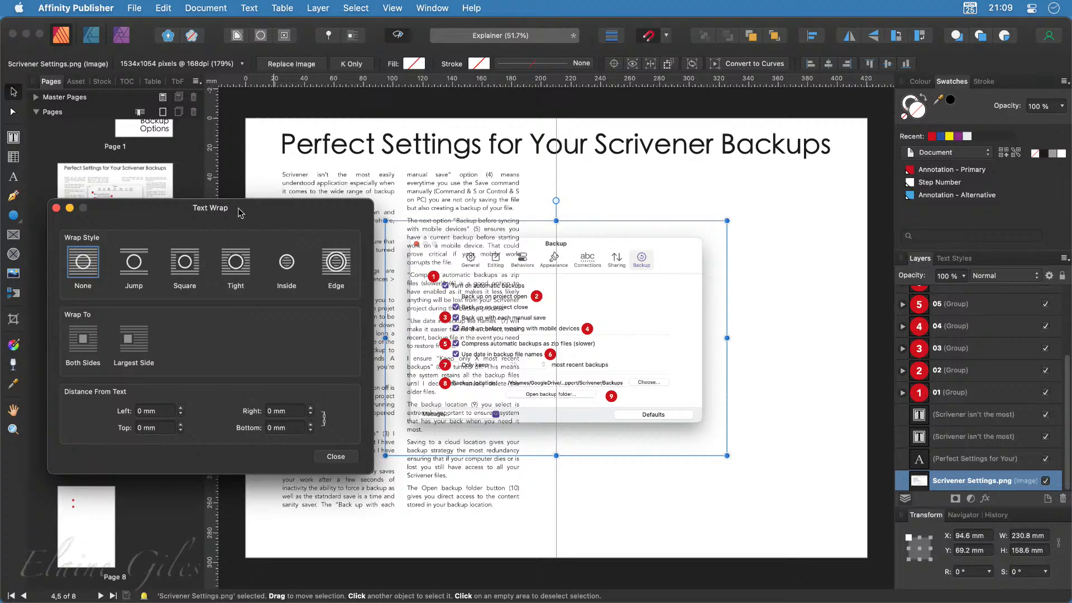
drag(240, 212, 244, 460)
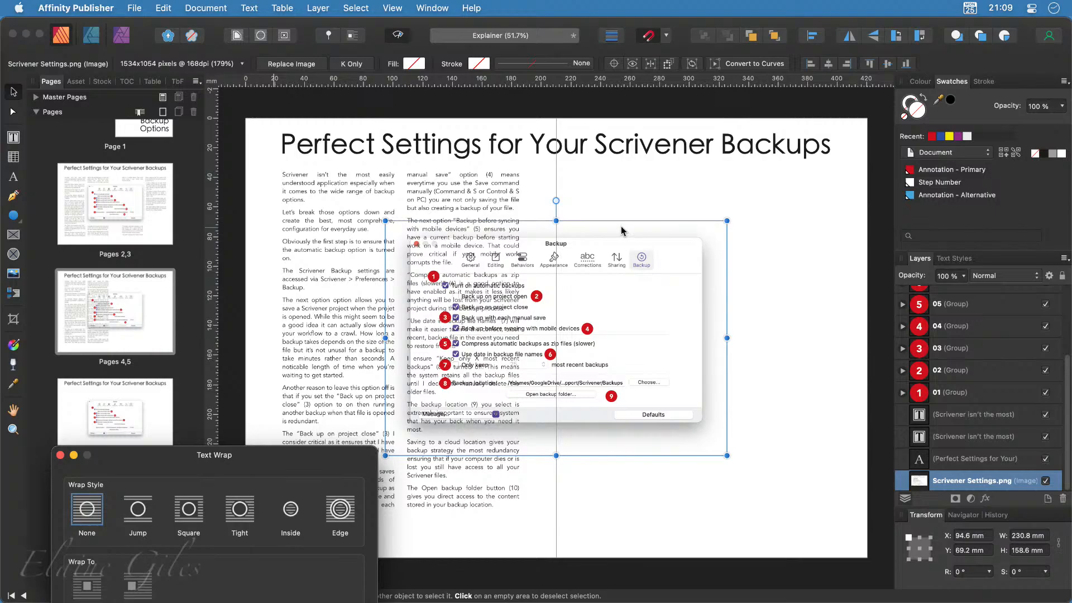
drag(260, 458, 237, 332)
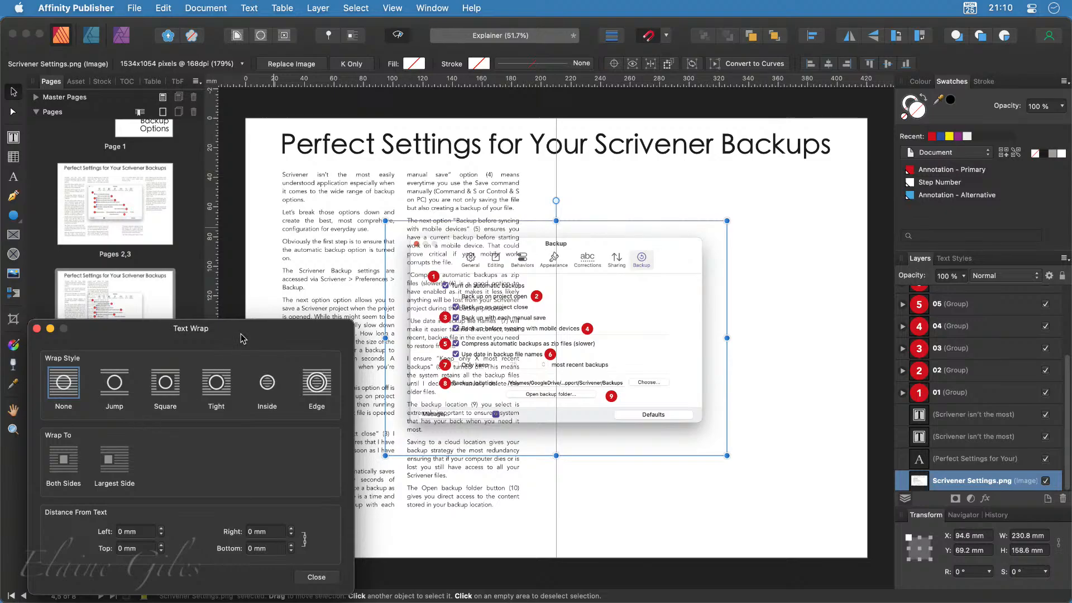
key(Escape)
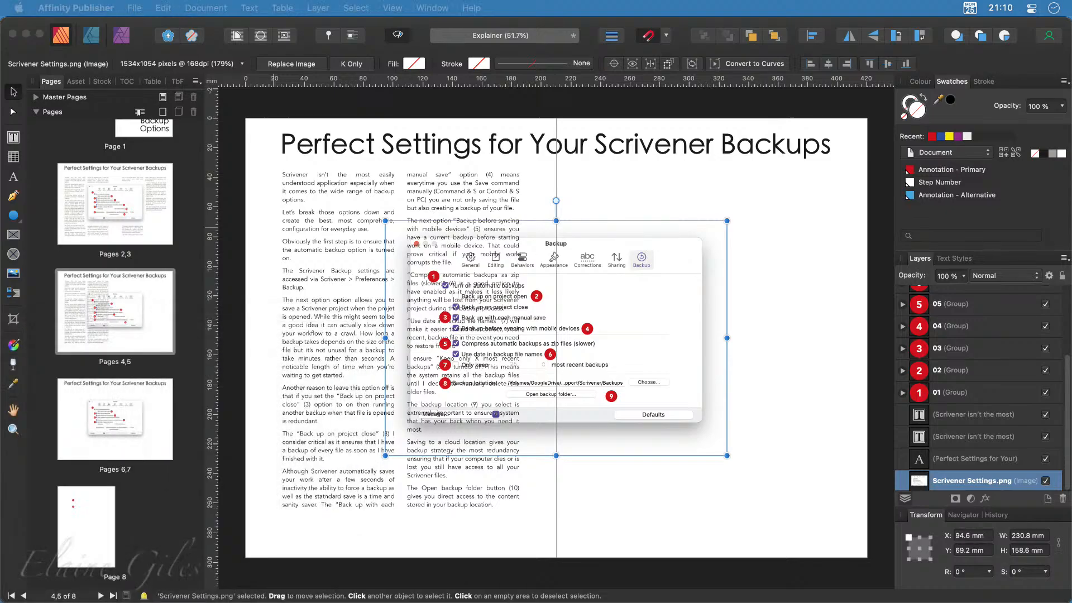
Switch the text wrap of the screenshot on pages 2,3 to None and back to Square
click(134, 195)
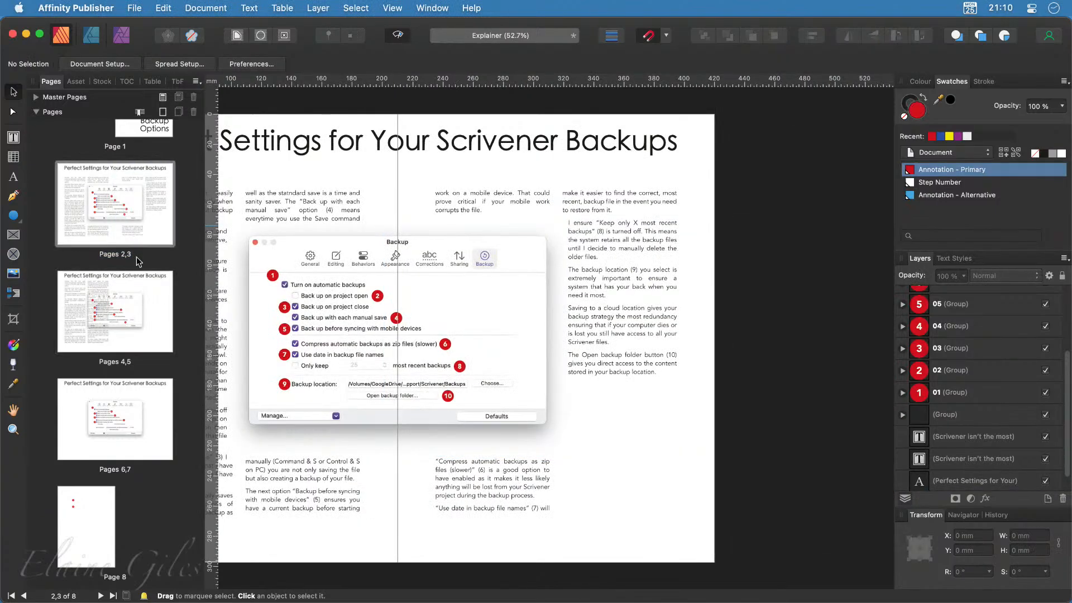
click(539, 252)
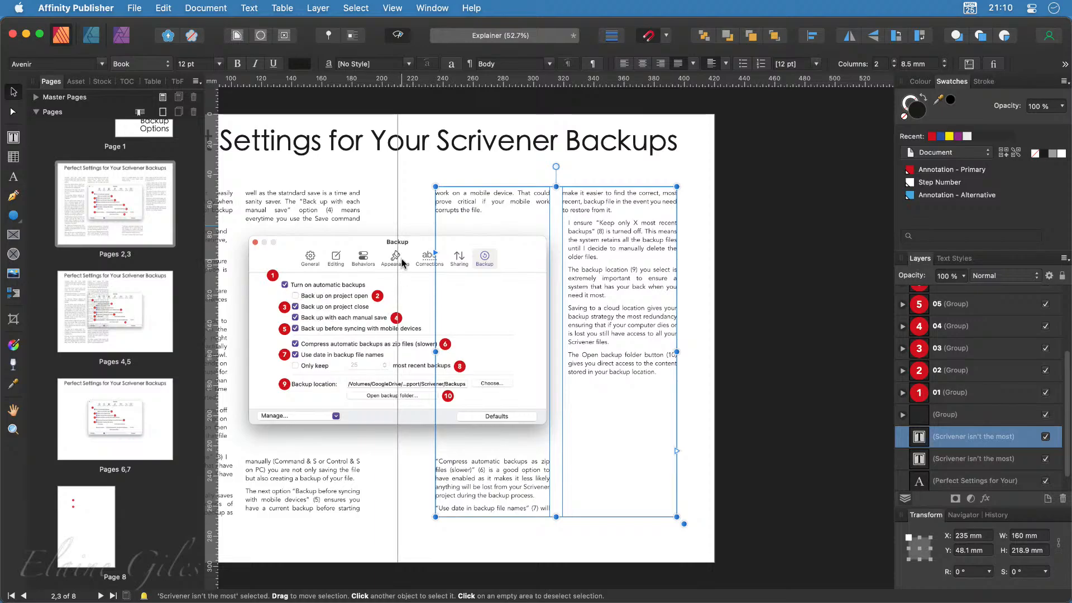
click(406, 245)
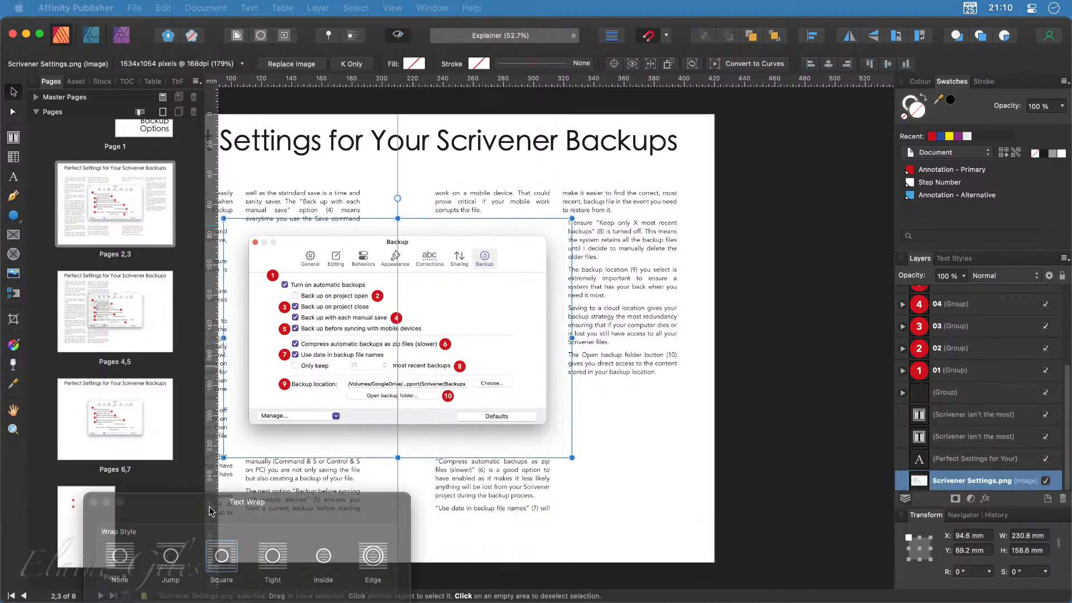
drag(251, 497, 722, 277)
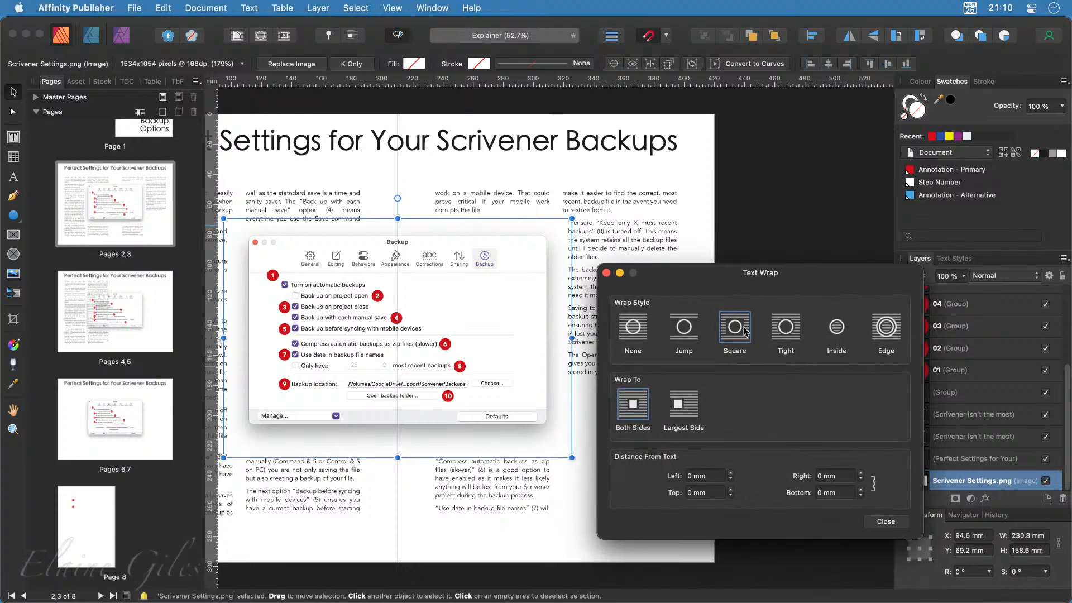
click(644, 341)
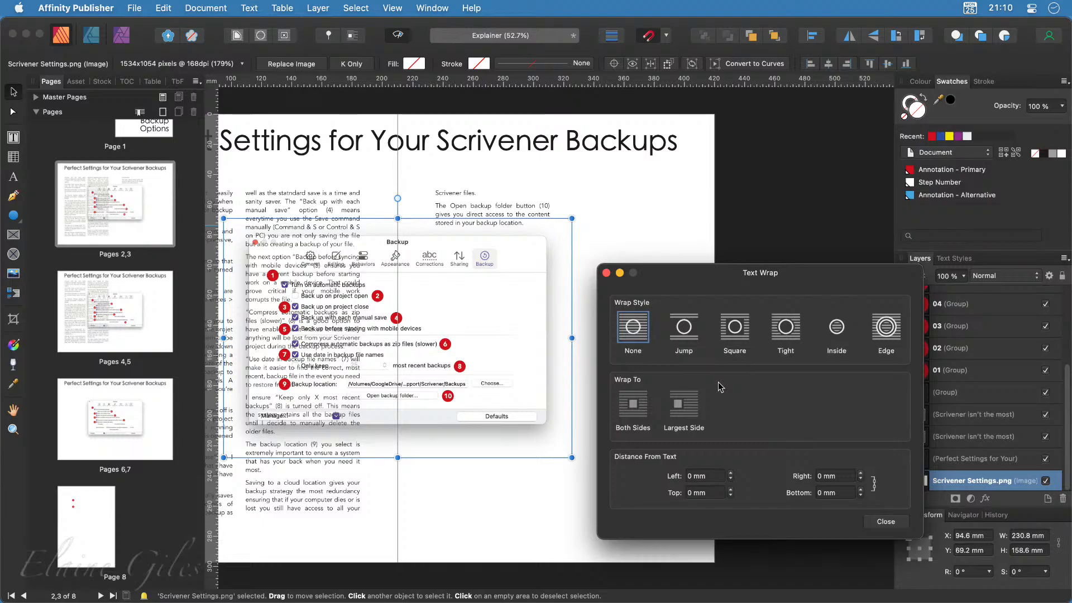
click(740, 341)
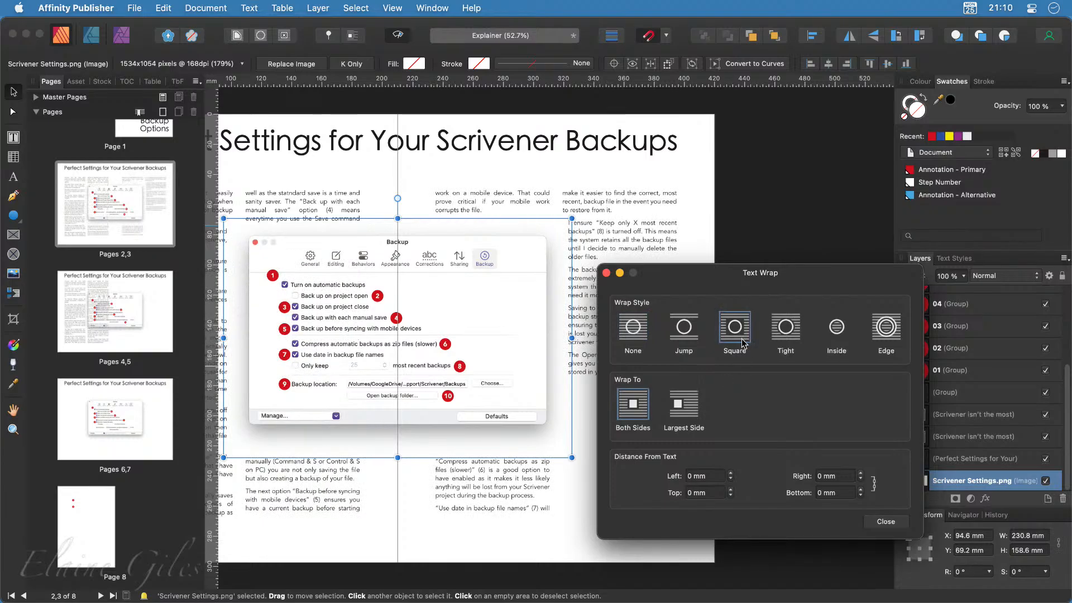
Set the text wrap of the Scrivener Settings.png screenshot on pages 4,5 to Square, wrapping to both sides
click(145, 355)
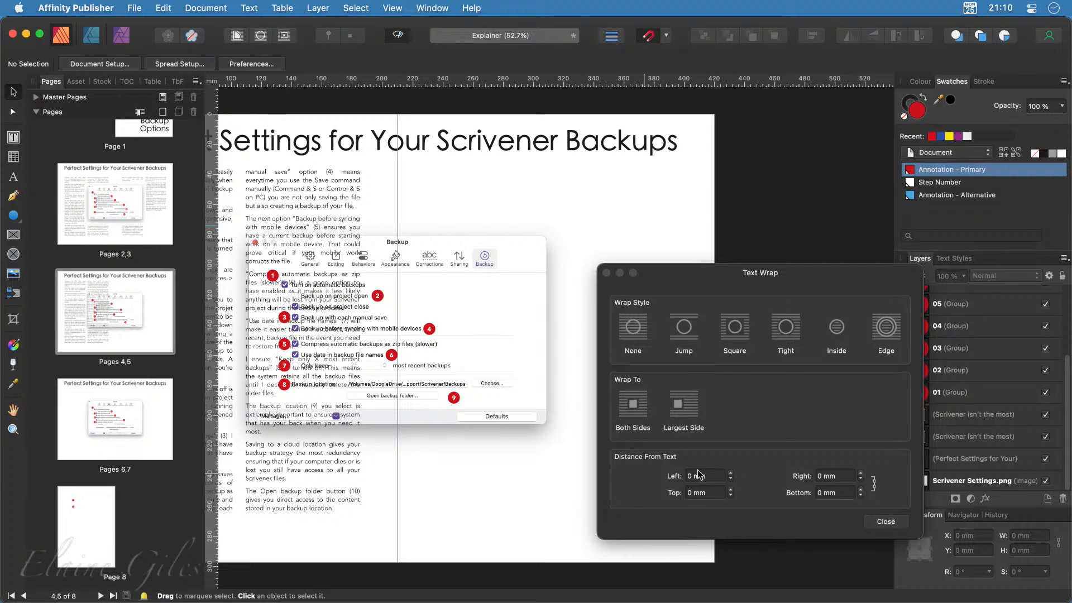
click(739, 332)
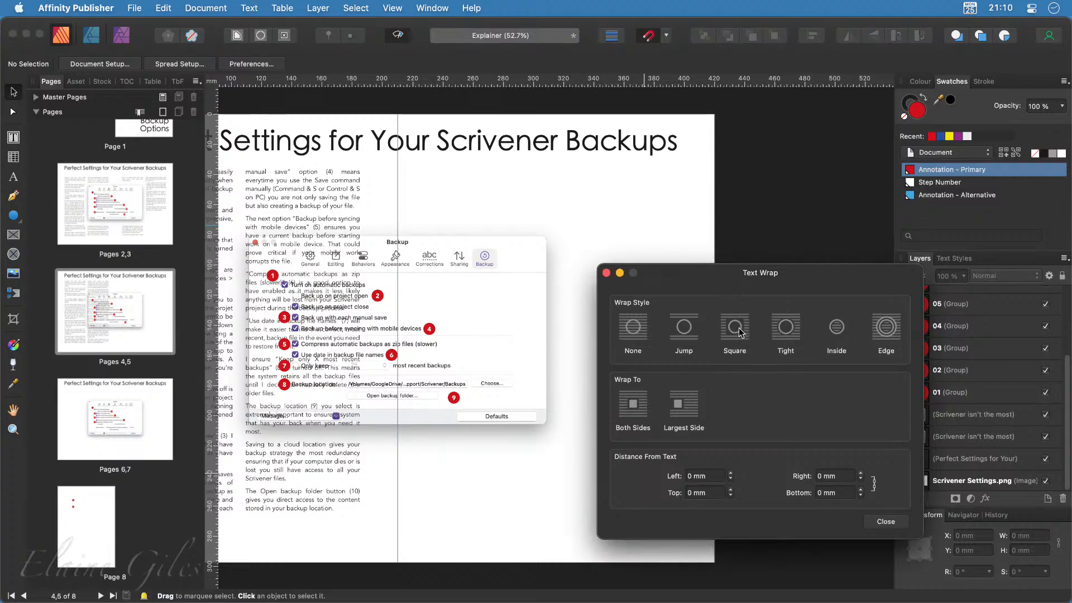
click(515, 421)
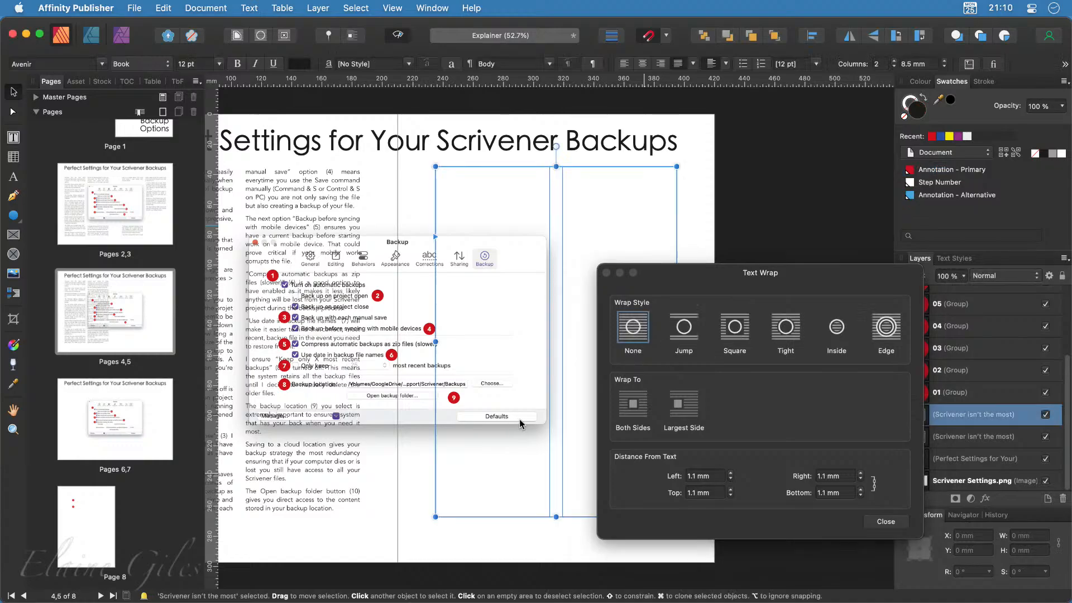
click(416, 264)
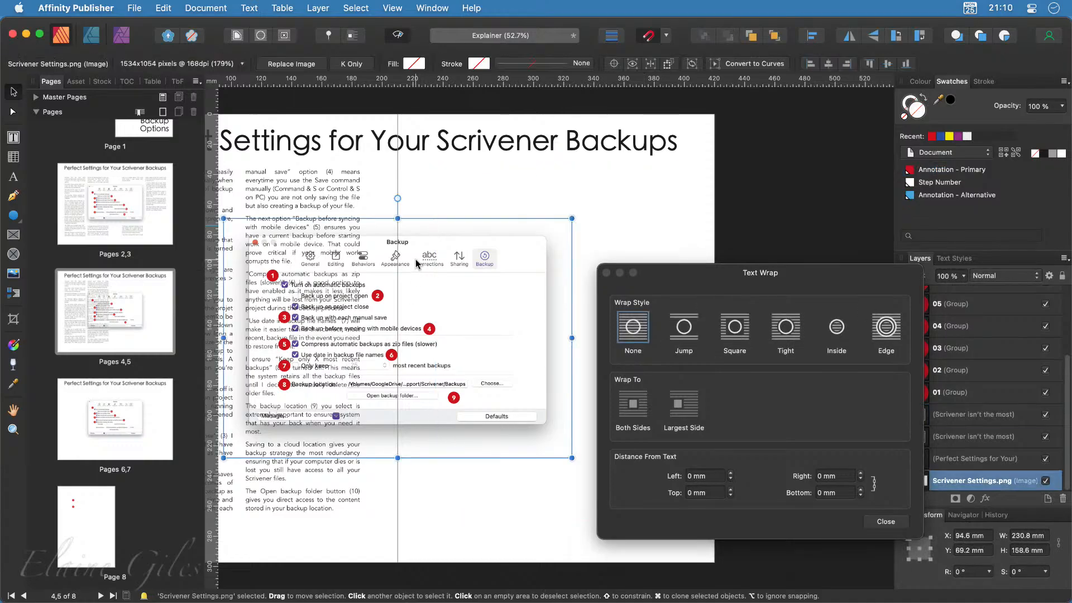
click(740, 333)
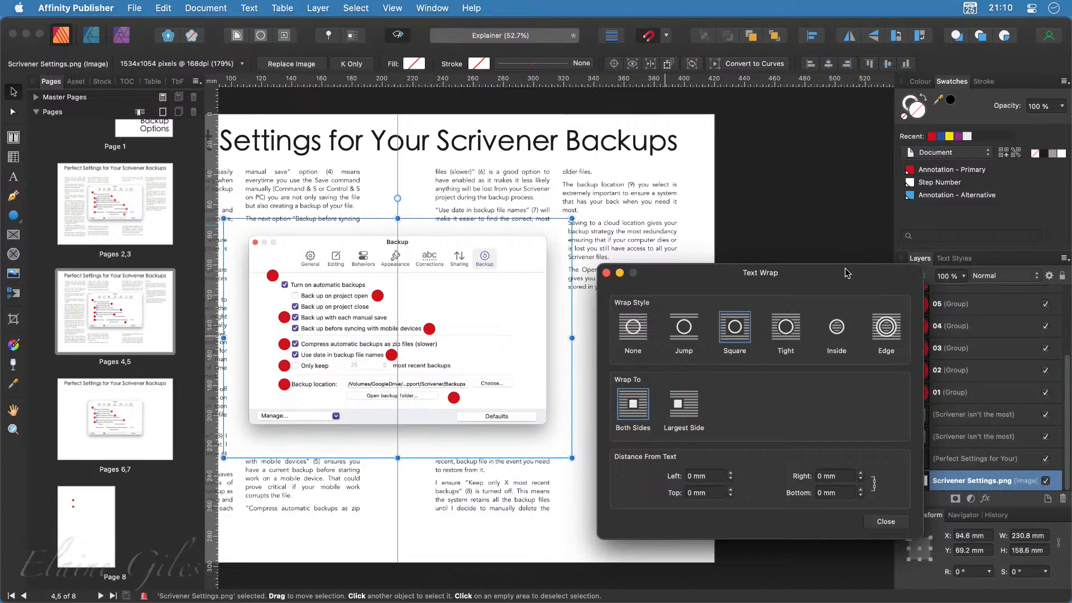
key(Escape)
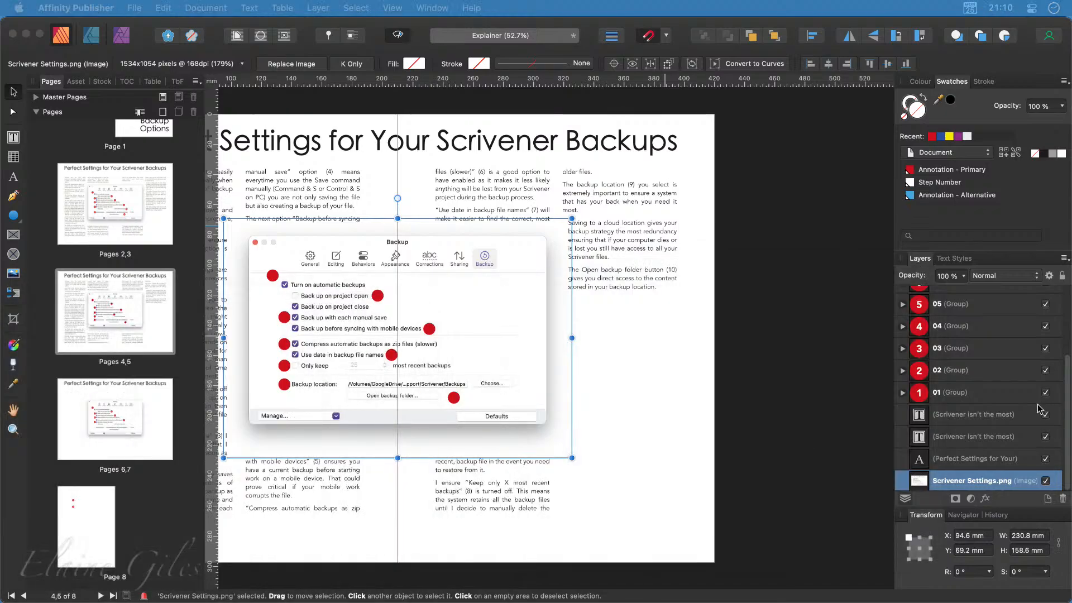
Hide the step number group 06 on pages 4,5 and show it again
scroll(980, 380, up, 5)
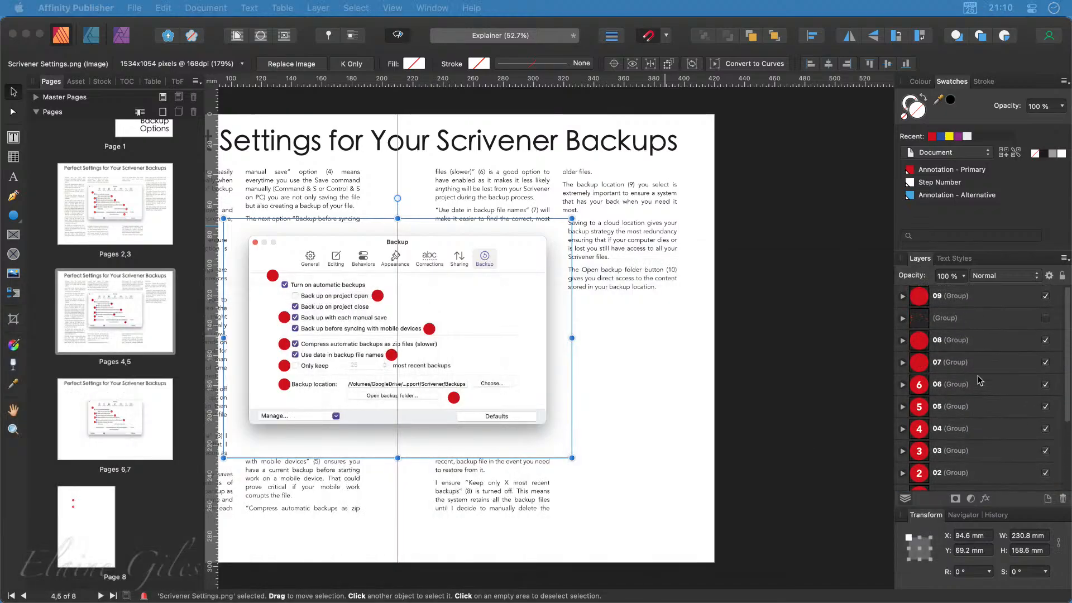
scroll(1003, 424, down, 3)
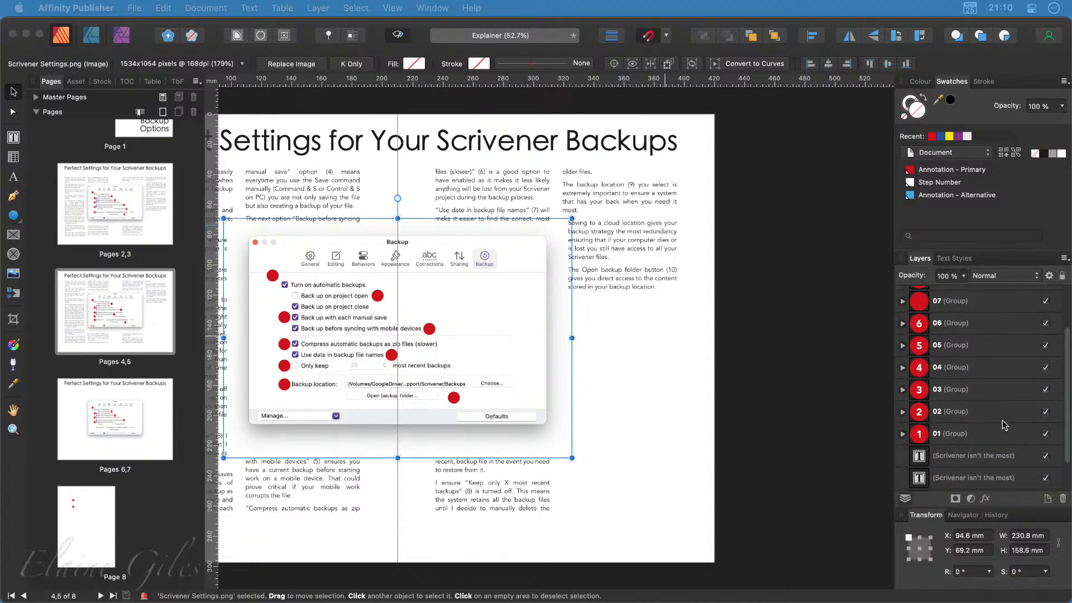
scroll(1004, 425, down, 1)
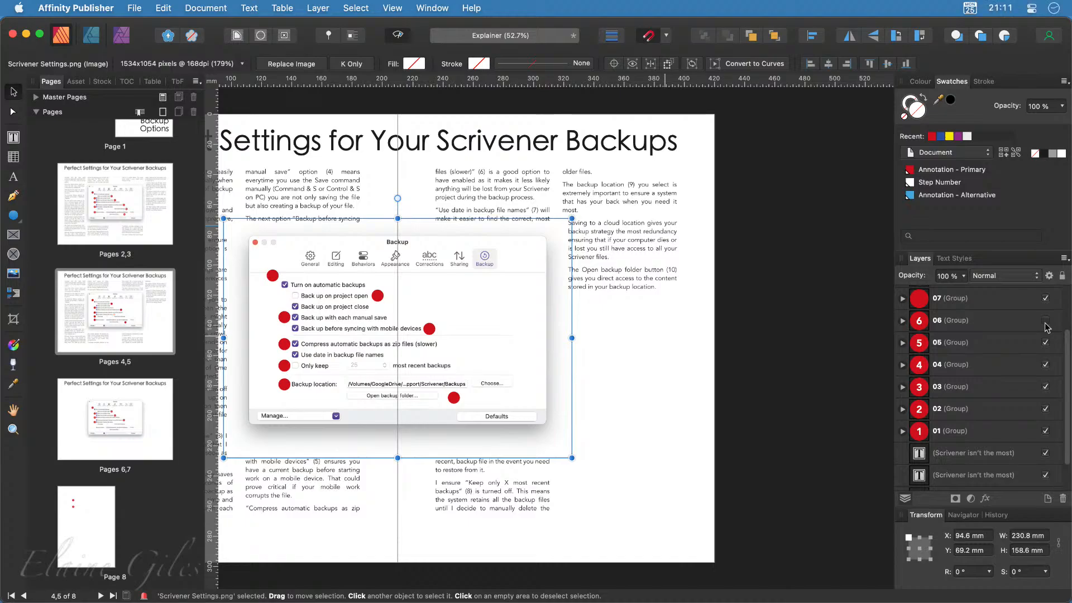
click(1045, 322)
click(1047, 328)
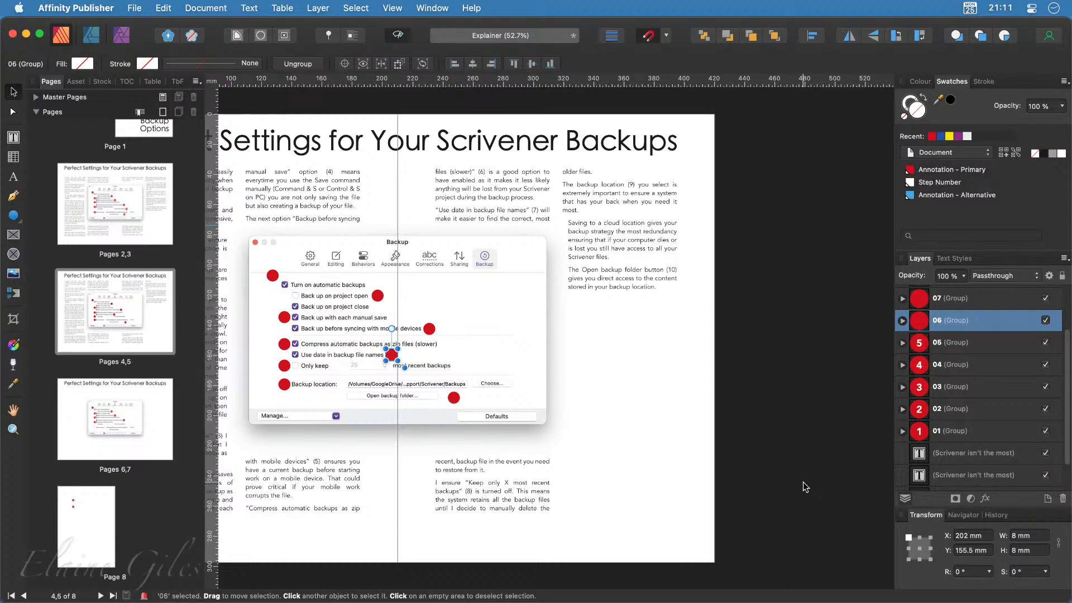
Place the frame-text step number 01 asset near the outer edge of page 5, at about X 395 mm, Y 125.5 mm
click(76, 82)
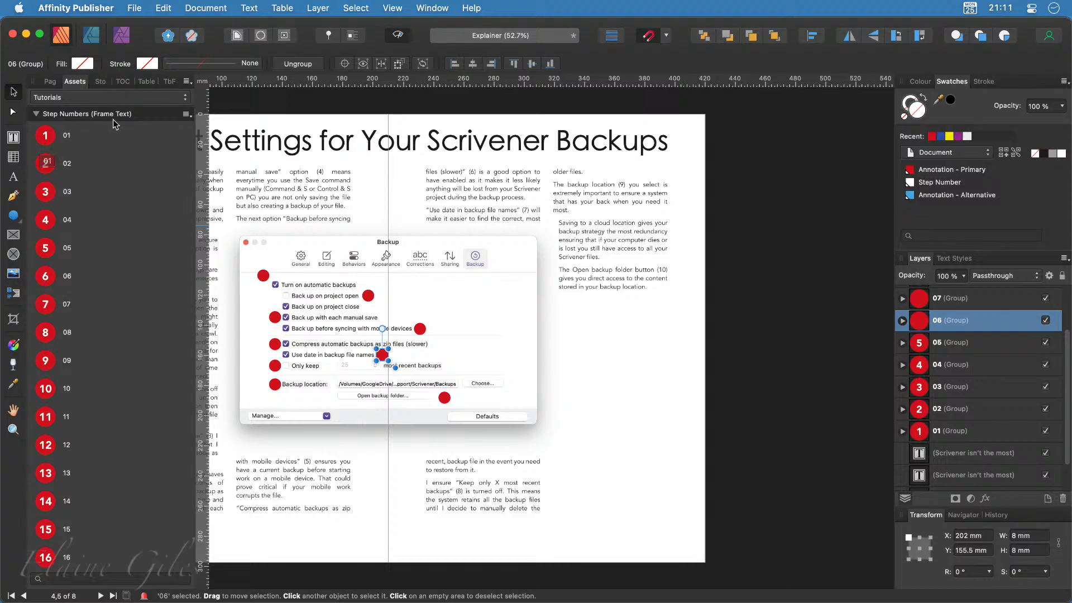
click(37, 114)
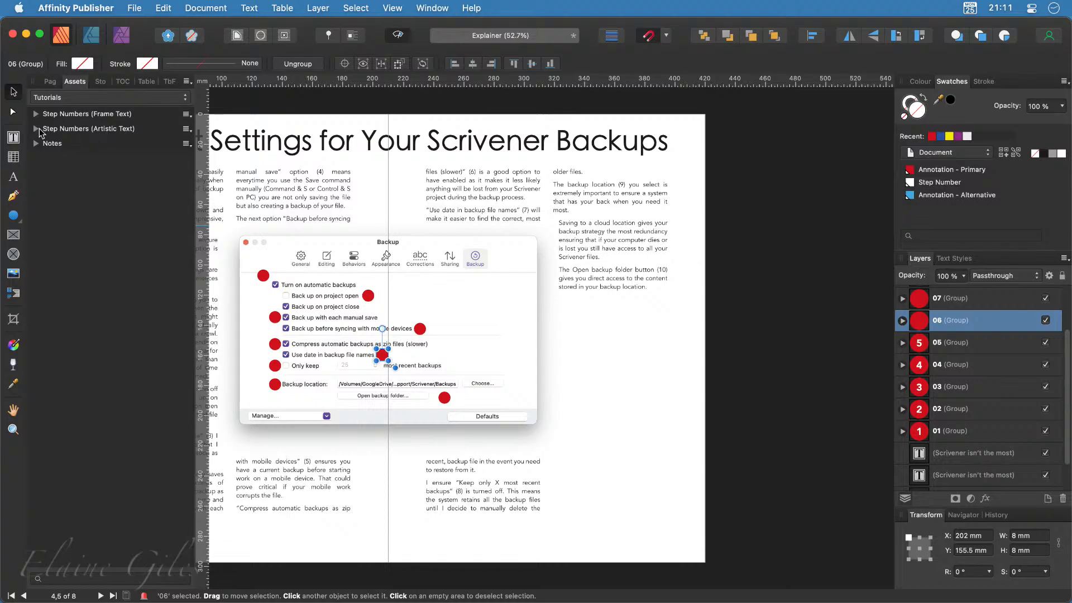
click(37, 129)
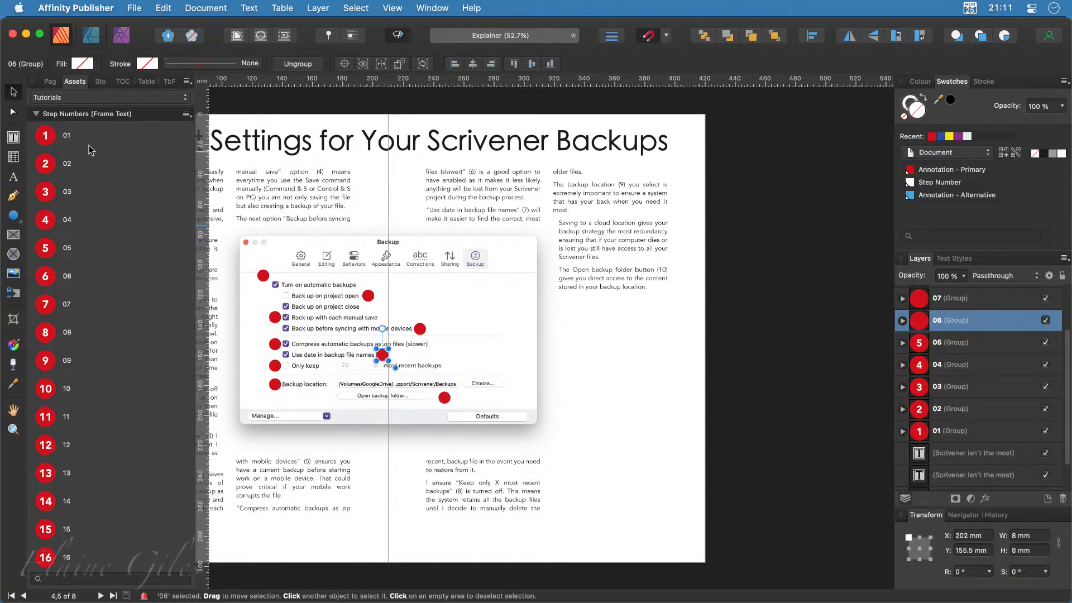
drag(91, 148, 674, 309)
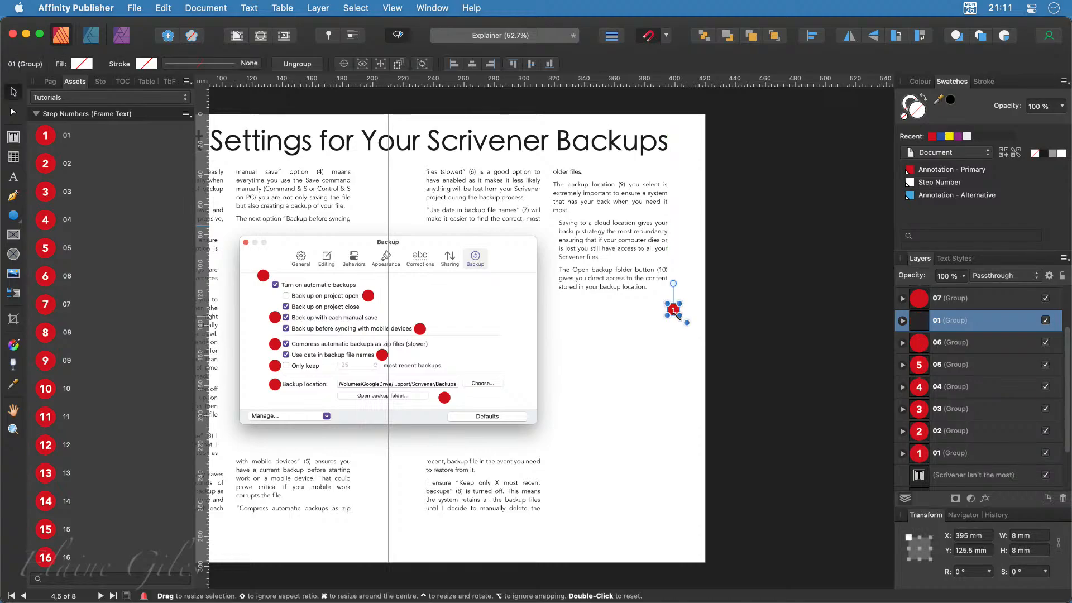
Place the artistic-text step number 01 asset directly below the frame-text one on page 5 and return to the full spread
scroll(677, 310, up, 5)
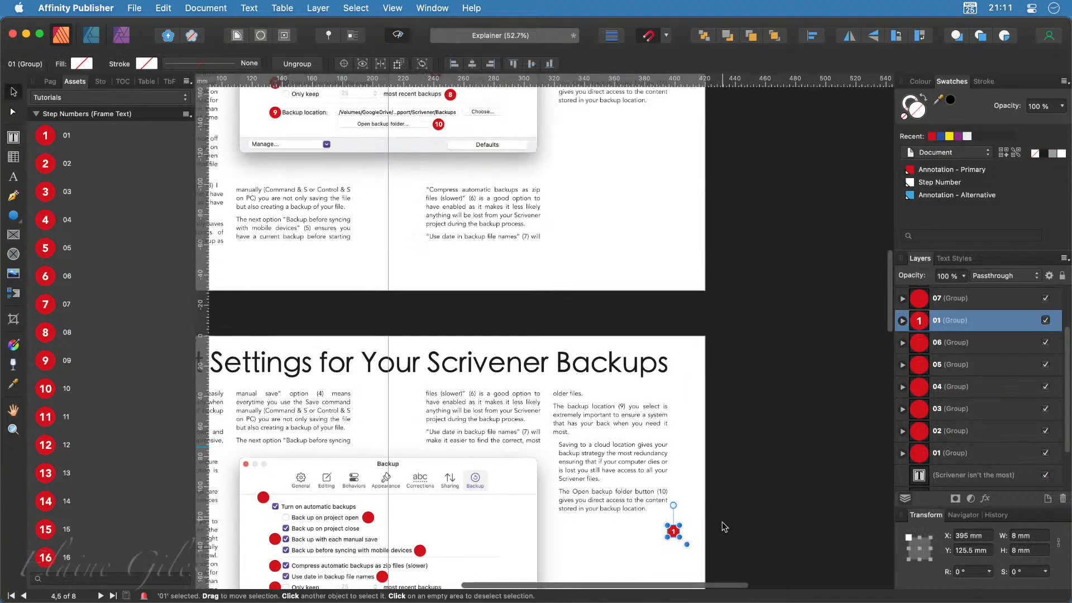
scroll(720, 528, down, 4)
scroll(718, 415, up, 5)
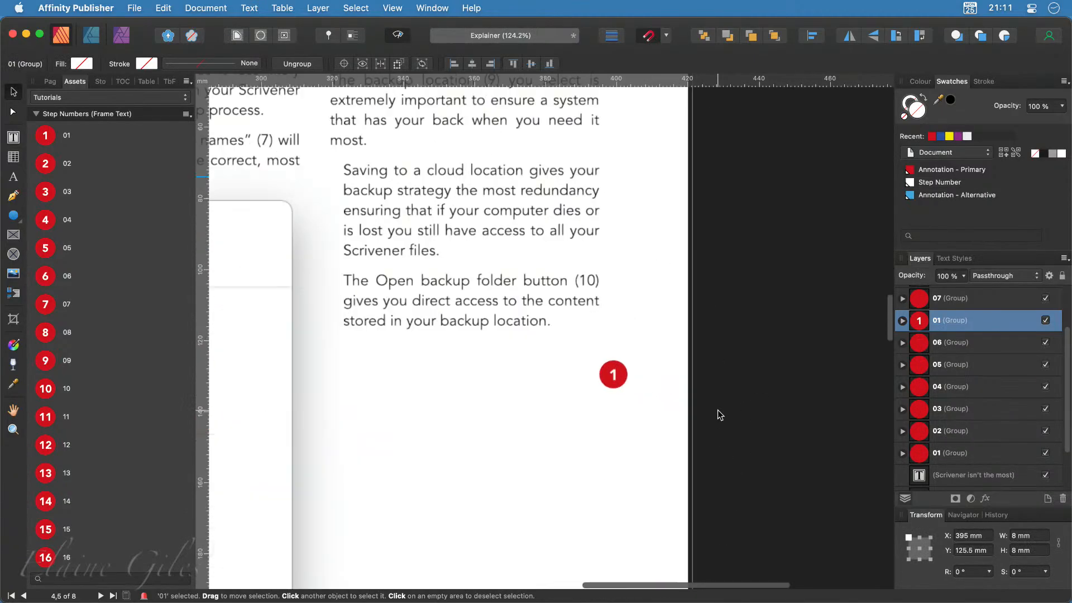
scroll(718, 409, up, 4)
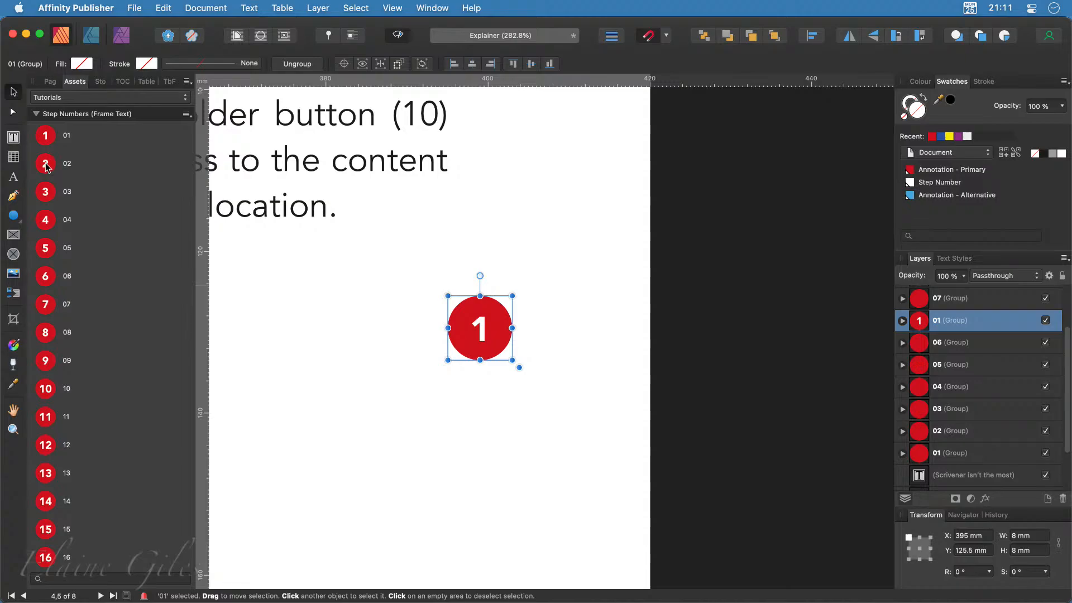
click(36, 114)
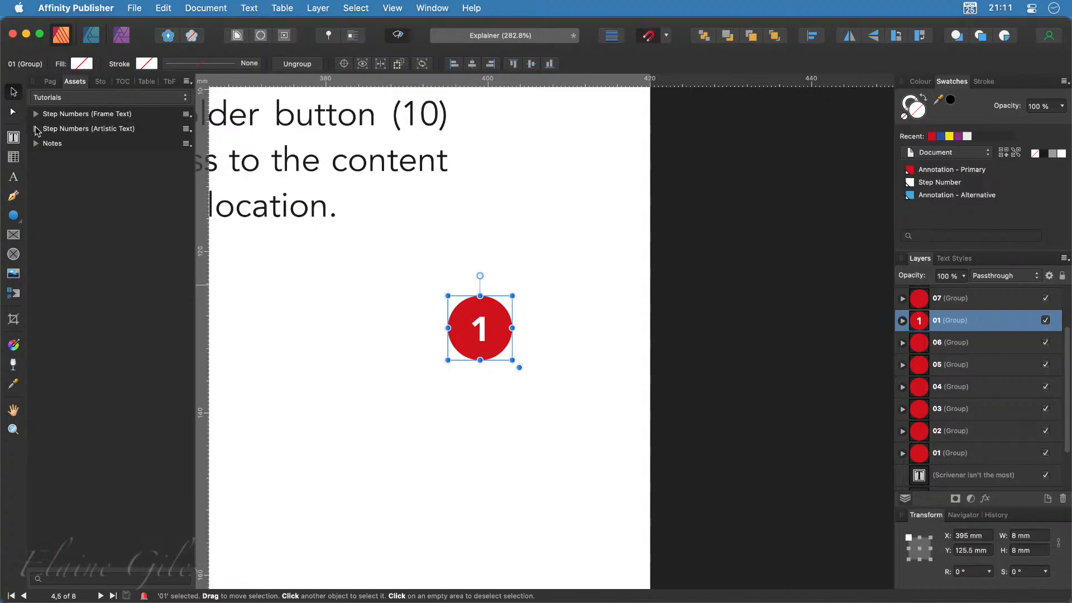
click(35, 128)
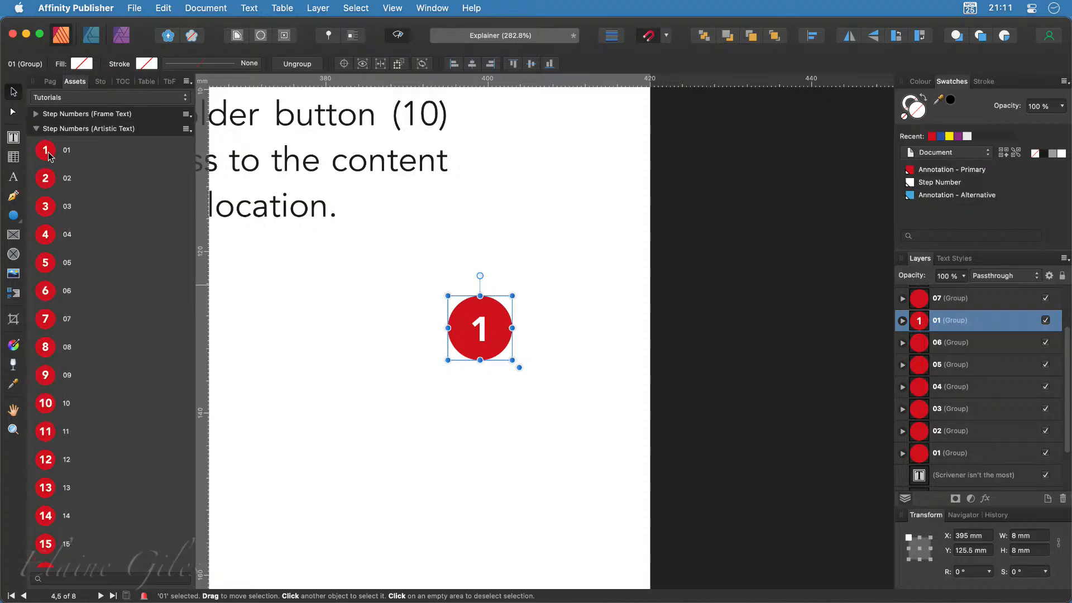
drag(48, 155, 480, 411)
click(705, 401)
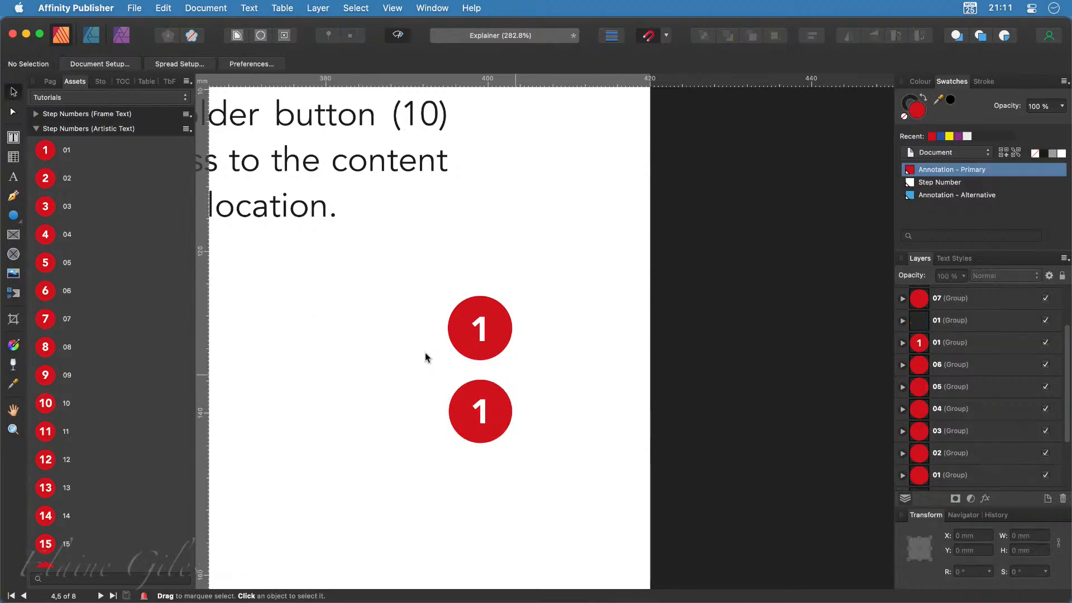
click(36, 129)
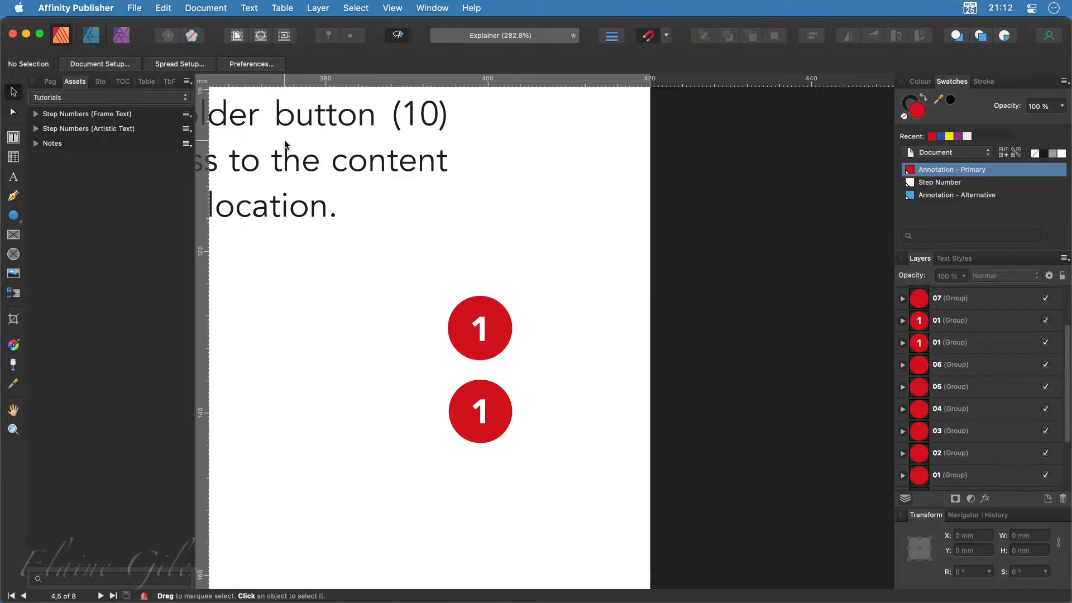
click(50, 82)
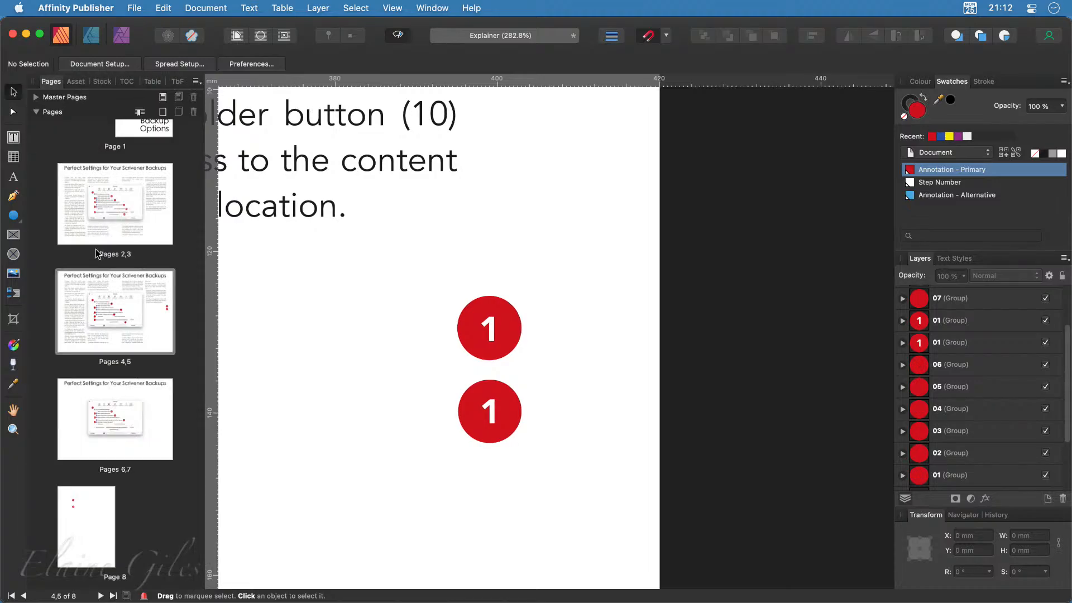
click(110, 320)
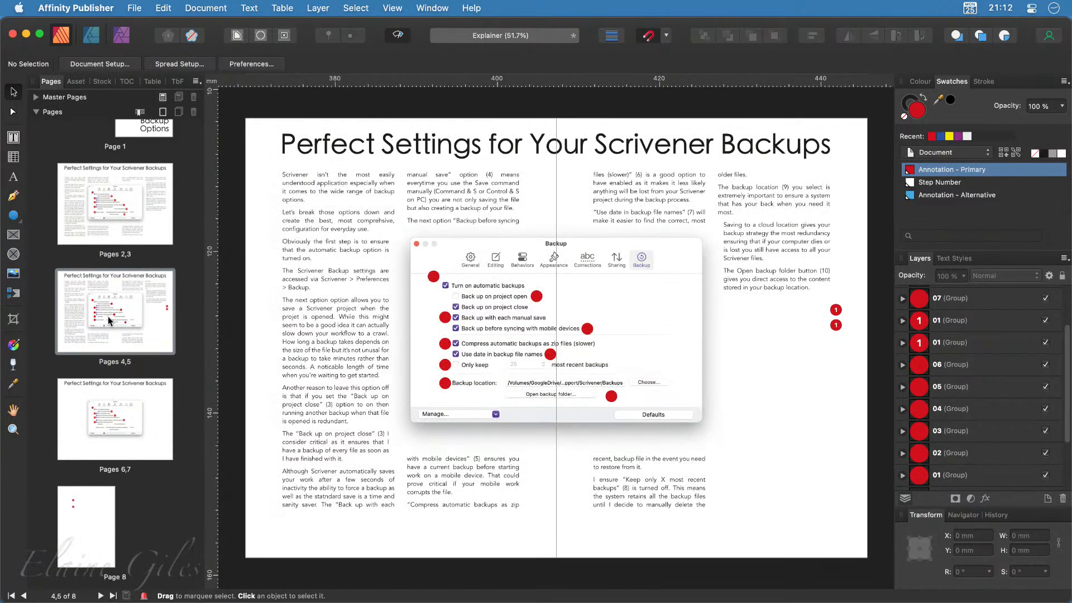
click(694, 252)
click(569, 242)
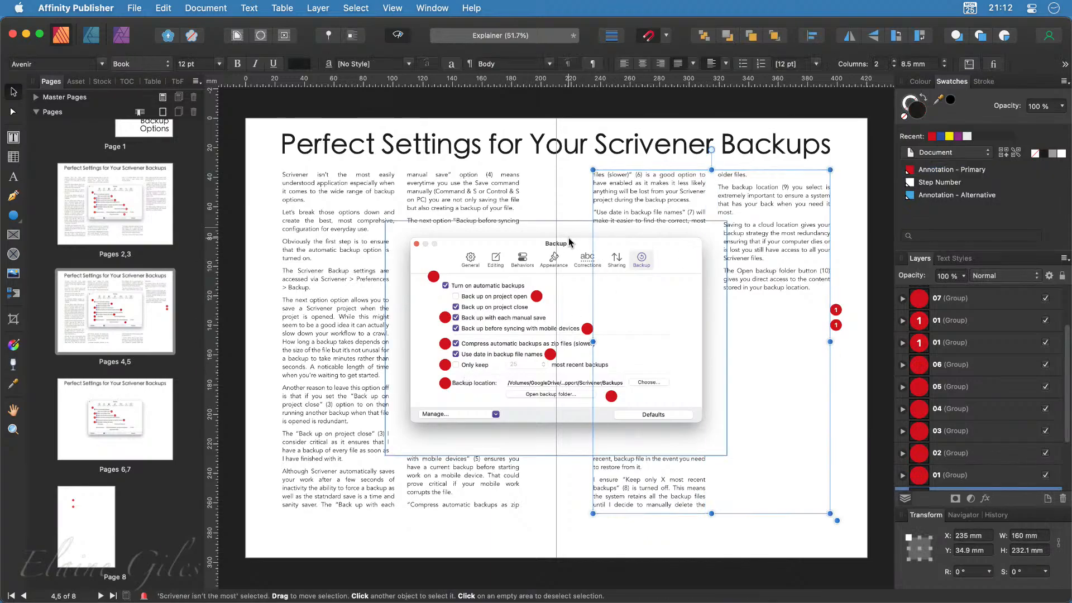
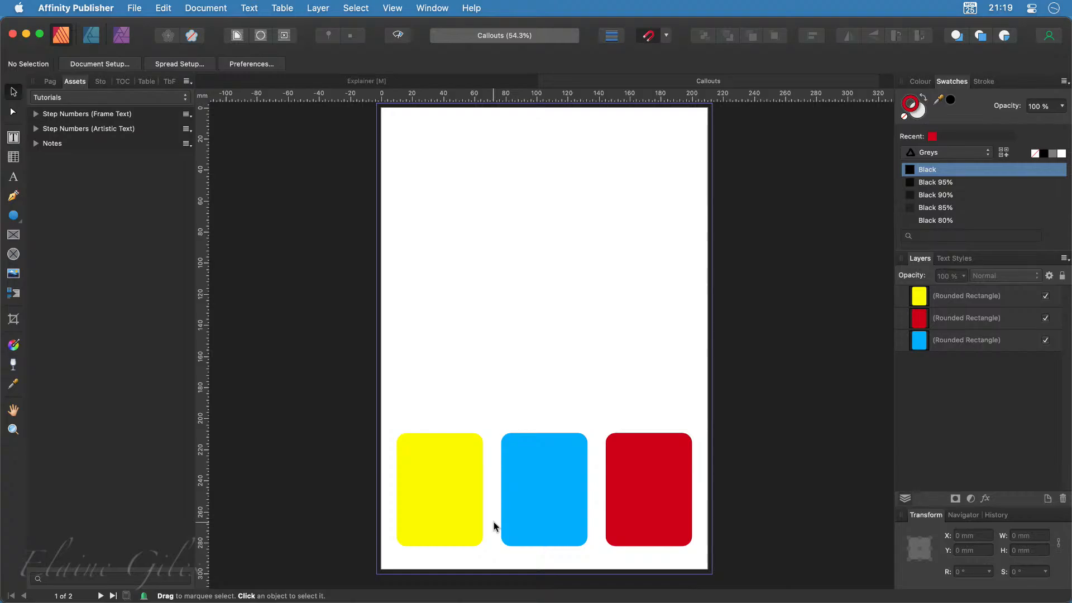
Inspect the yellow, blue and red rounded rectangles on page 1 and the page list of the Callouts document
click(443, 463)
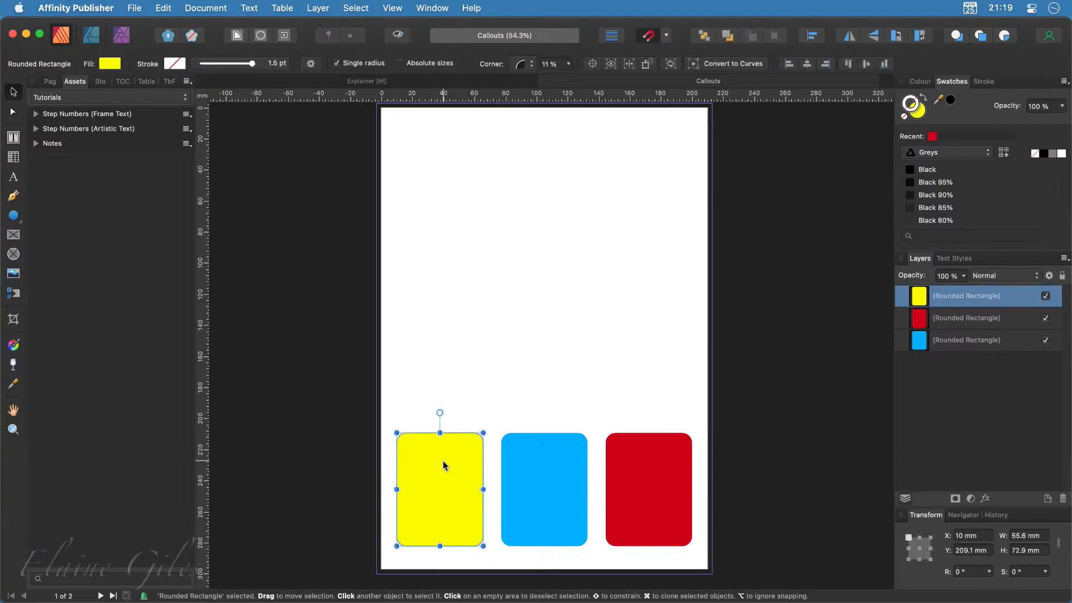
click(541, 483)
click(629, 477)
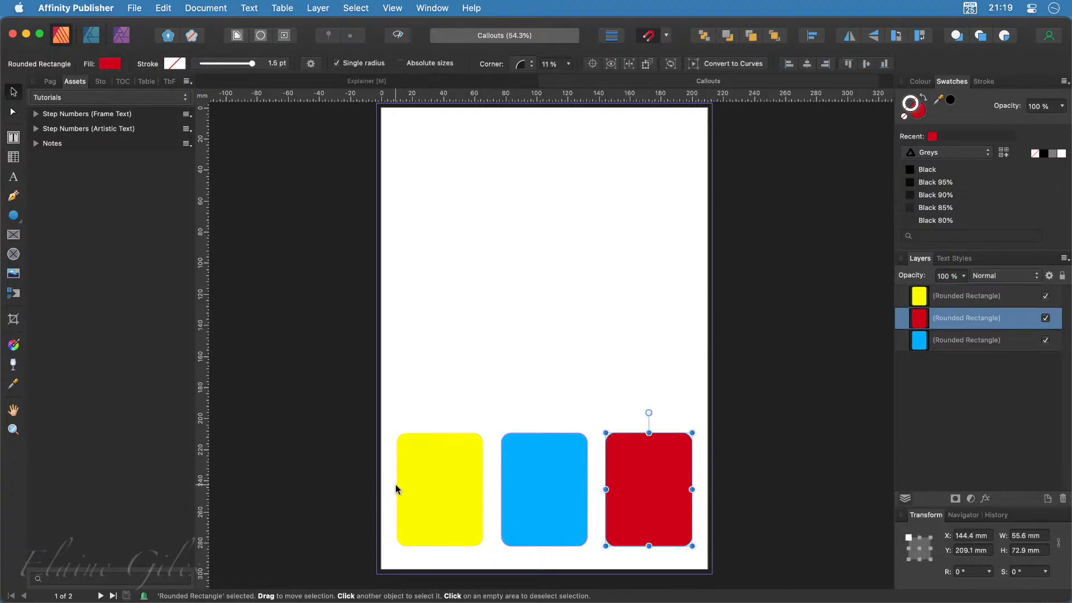
click(50, 81)
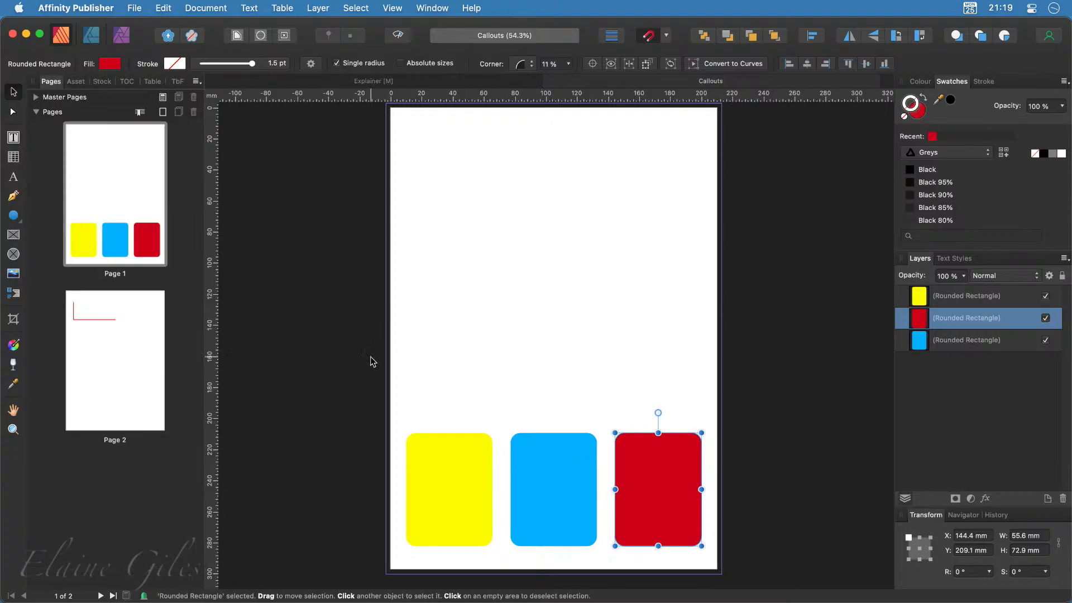
click(351, 372)
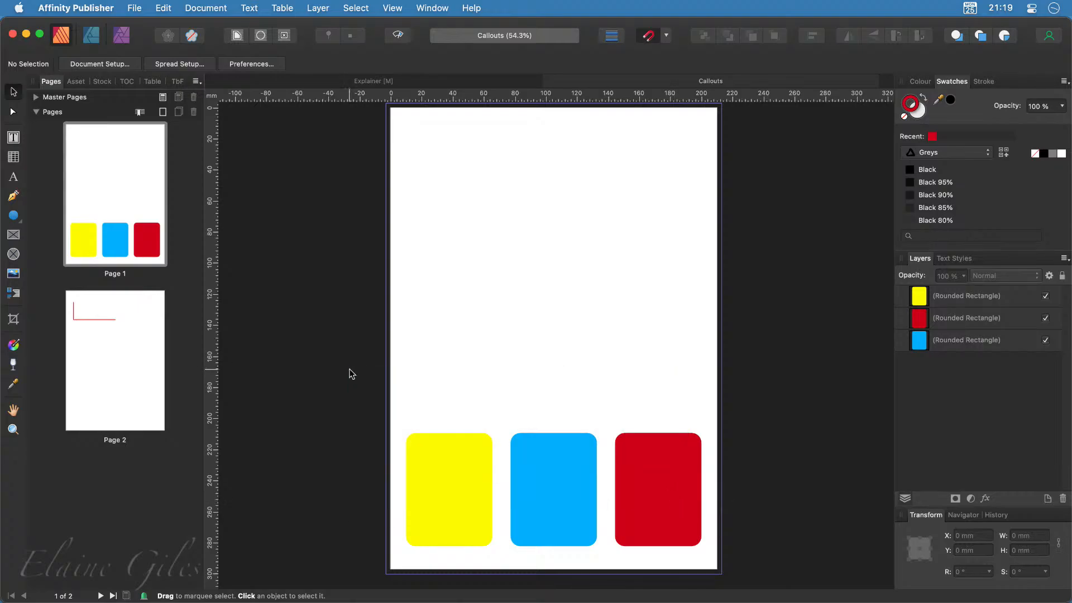
click(617, 498)
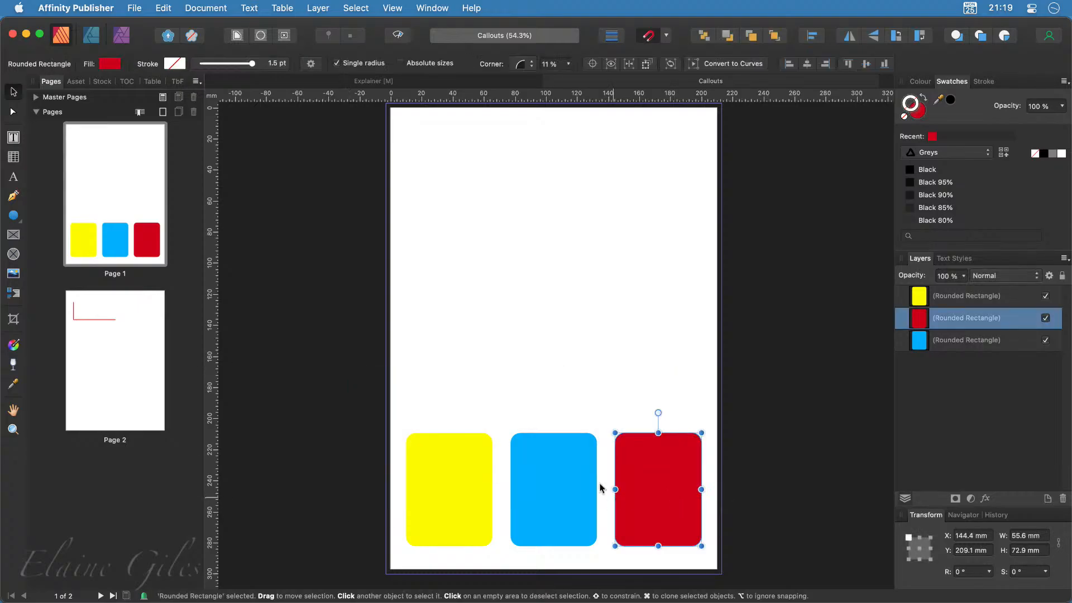
Create a new subcategory in the Tutorials assets category and rename it Callouts
click(76, 82)
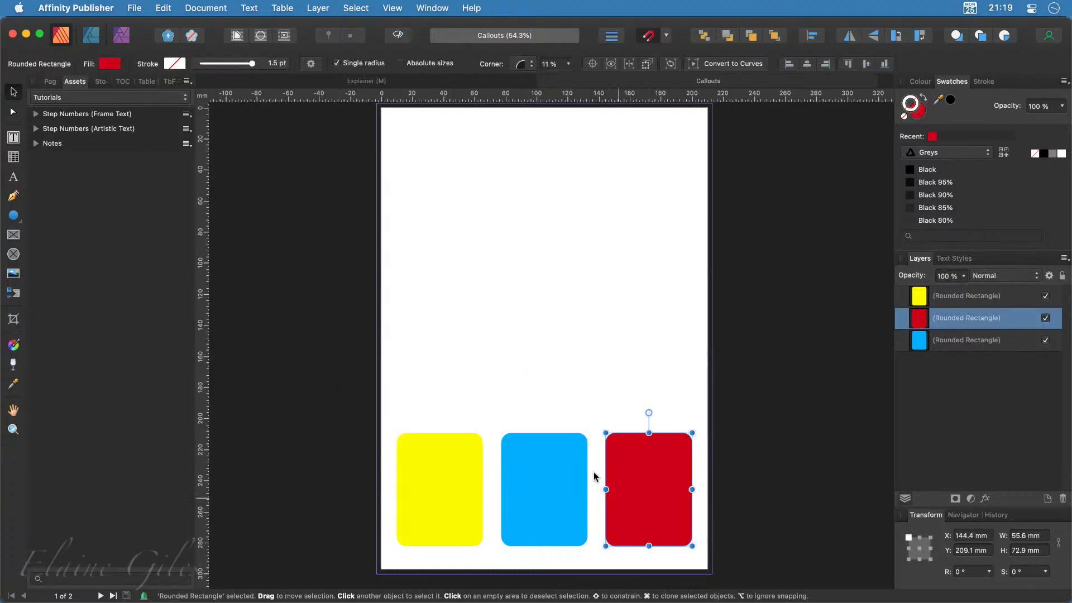
click(188, 82)
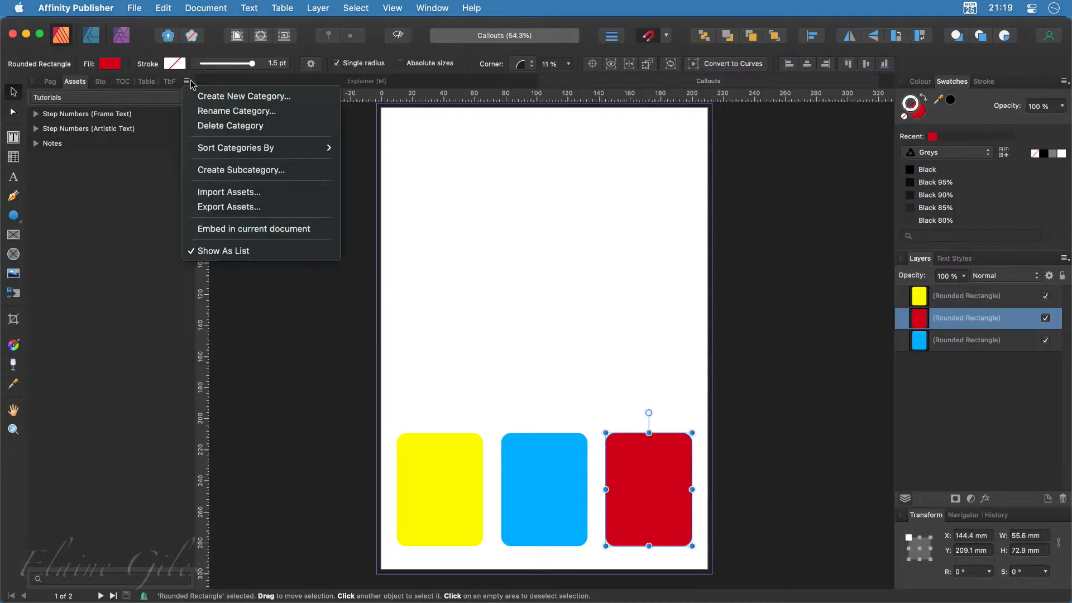
click(224, 171)
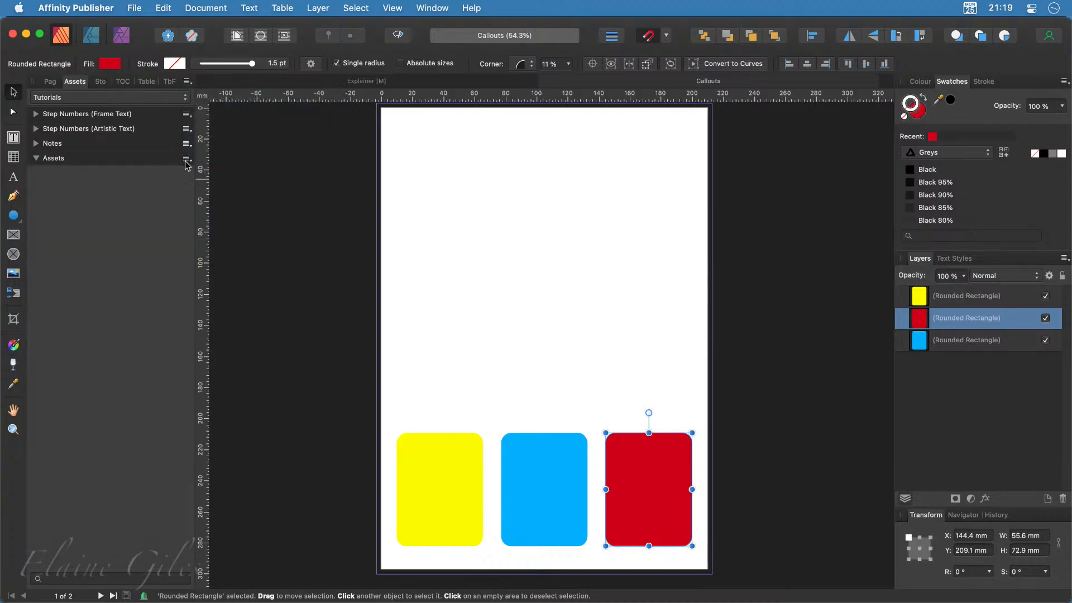
click(187, 160)
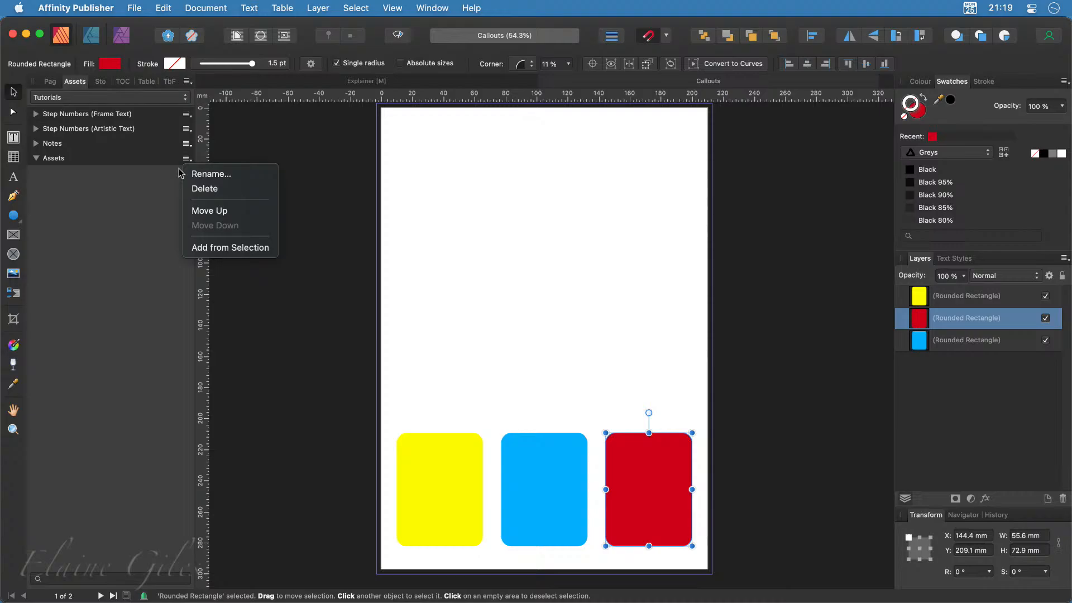
click(213, 175)
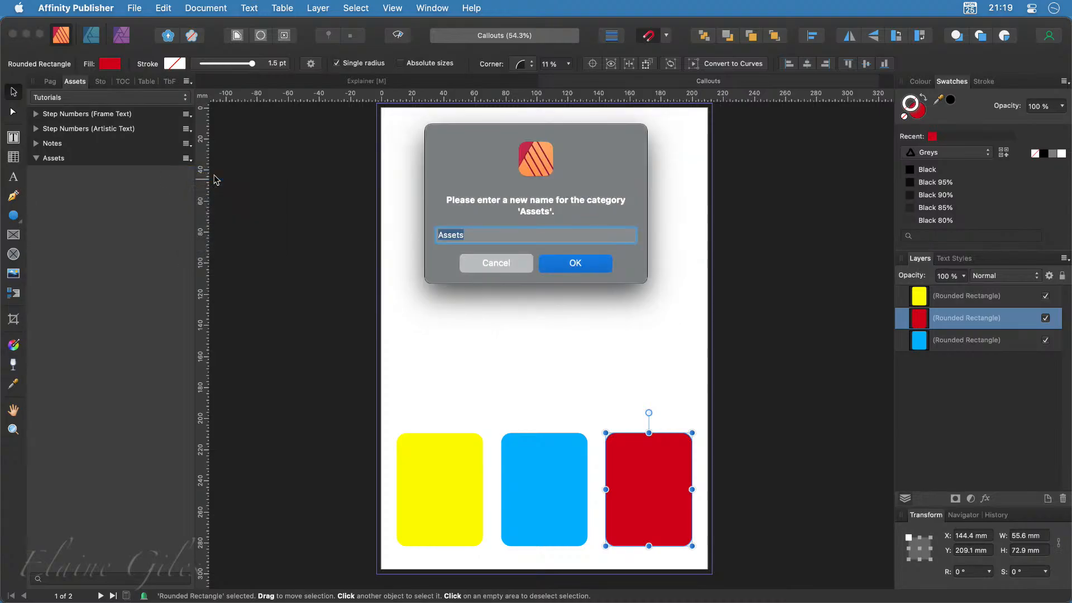
text(Callouts)
key(Return)
Draw a text frame about 45.9 × 59.6 mm inside the yellow rounded rectangle and centre it there, at about X 14.8 mm, Y 215.8 mm
click(441, 477)
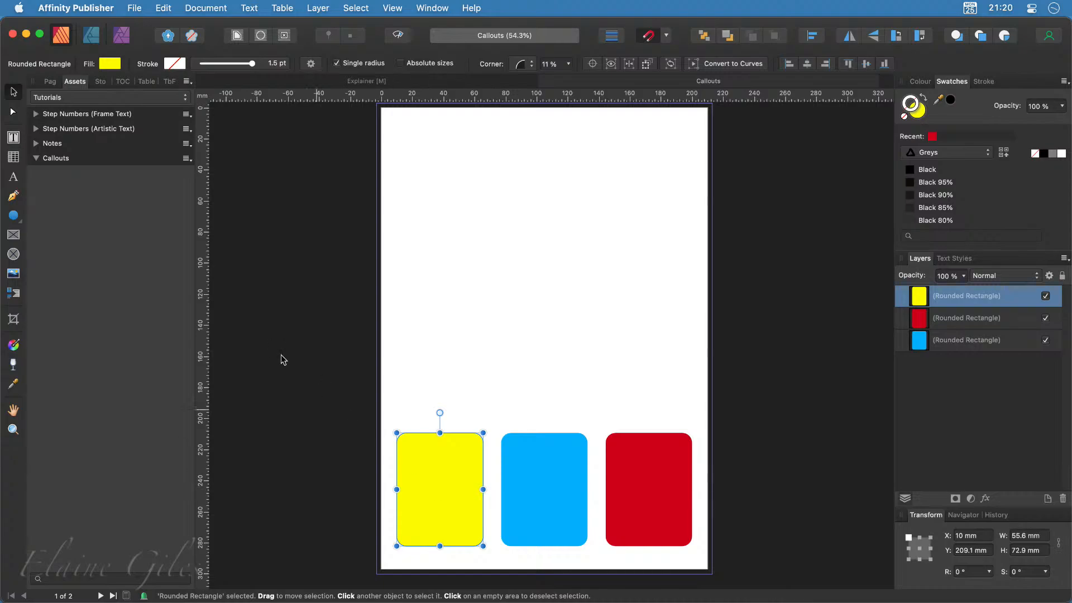
click(12, 137)
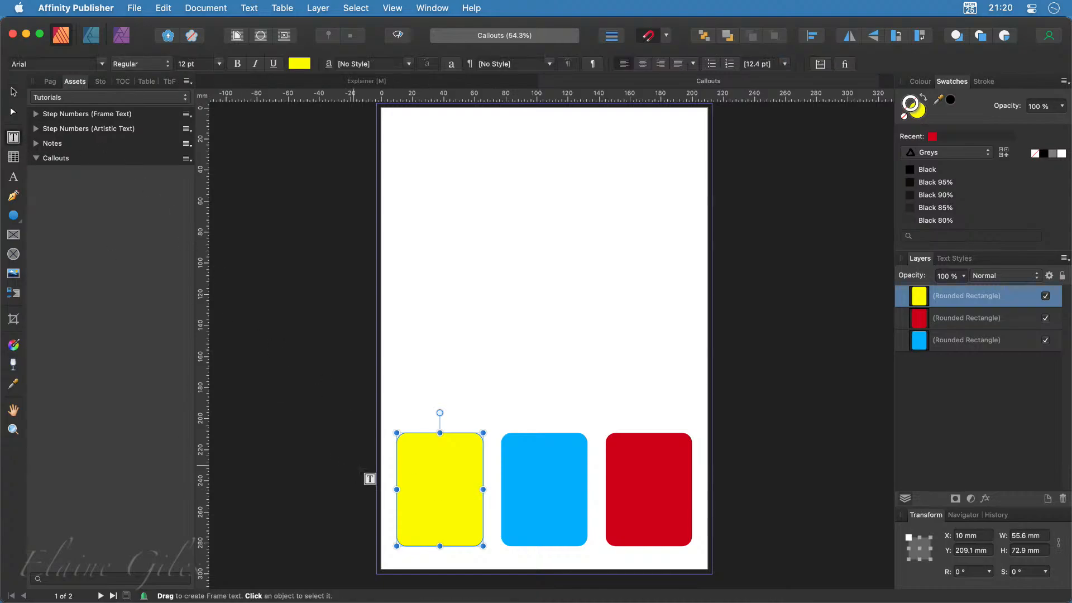
drag(405, 443, 475, 536)
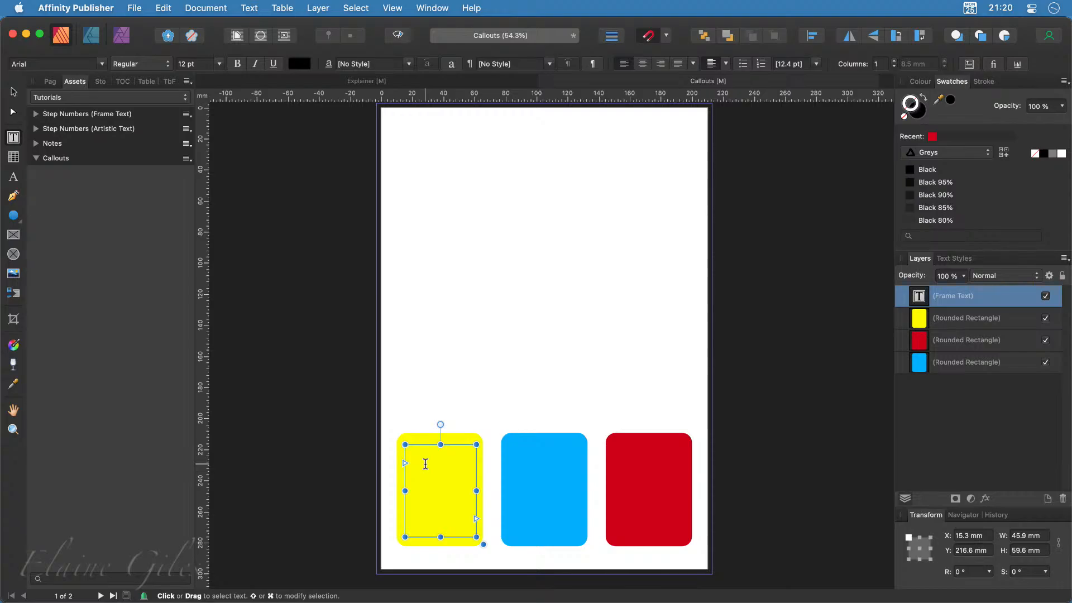
click(961, 259)
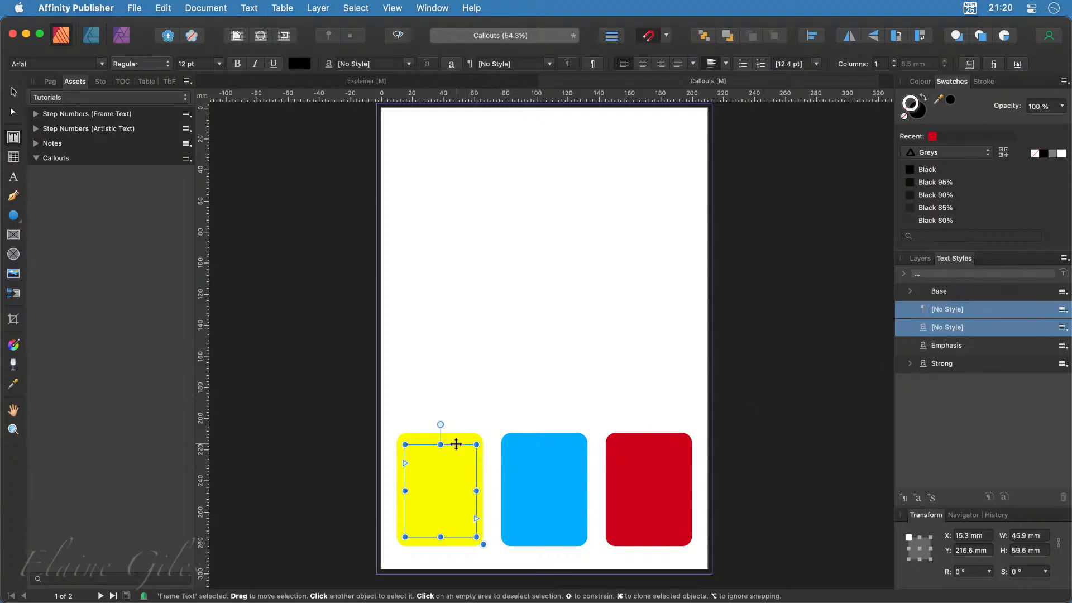
drag(455, 445, 451, 443)
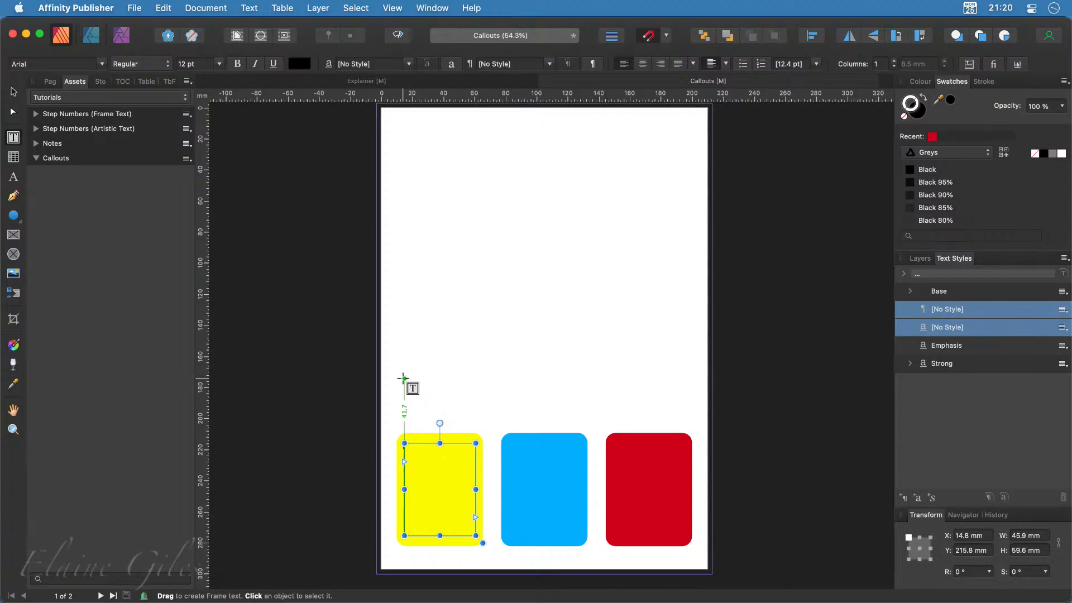
Create a group text style named Callouts
click(13, 92)
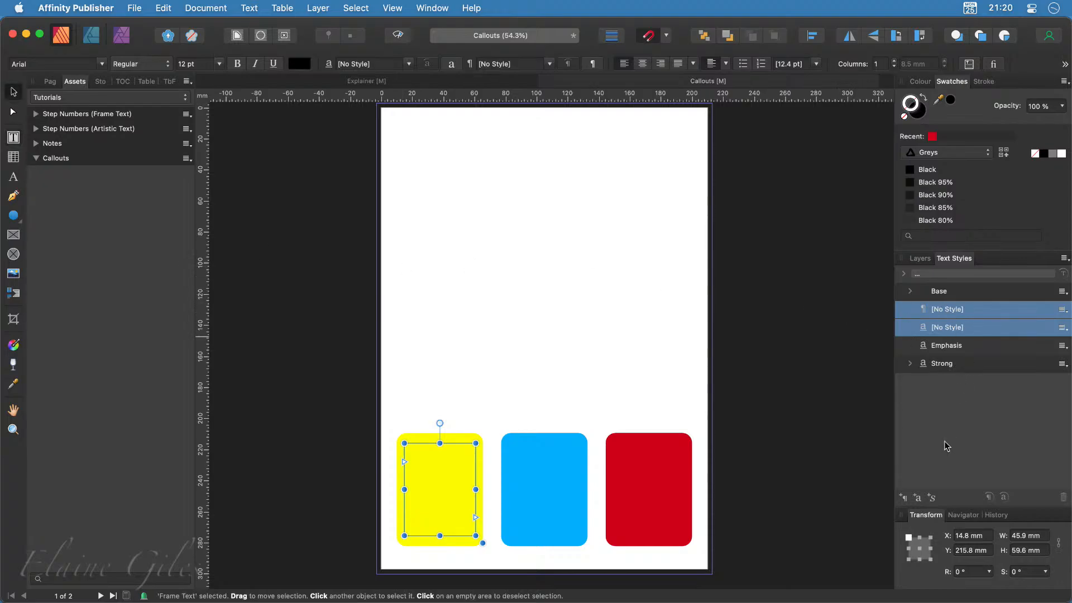
click(933, 496)
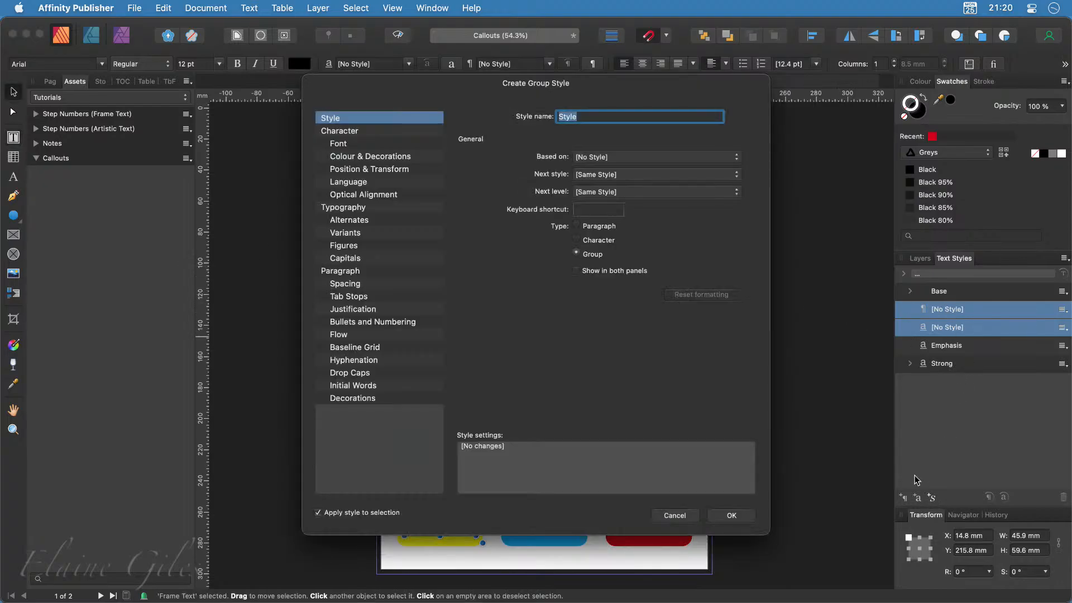
text(Callouts)
key(Return)
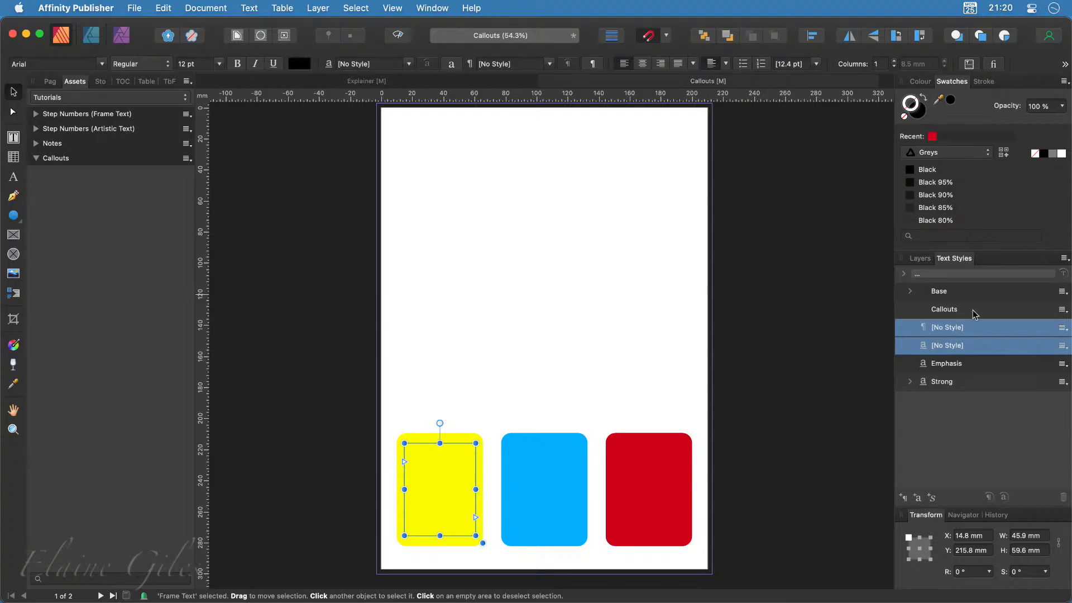
click(904, 497)
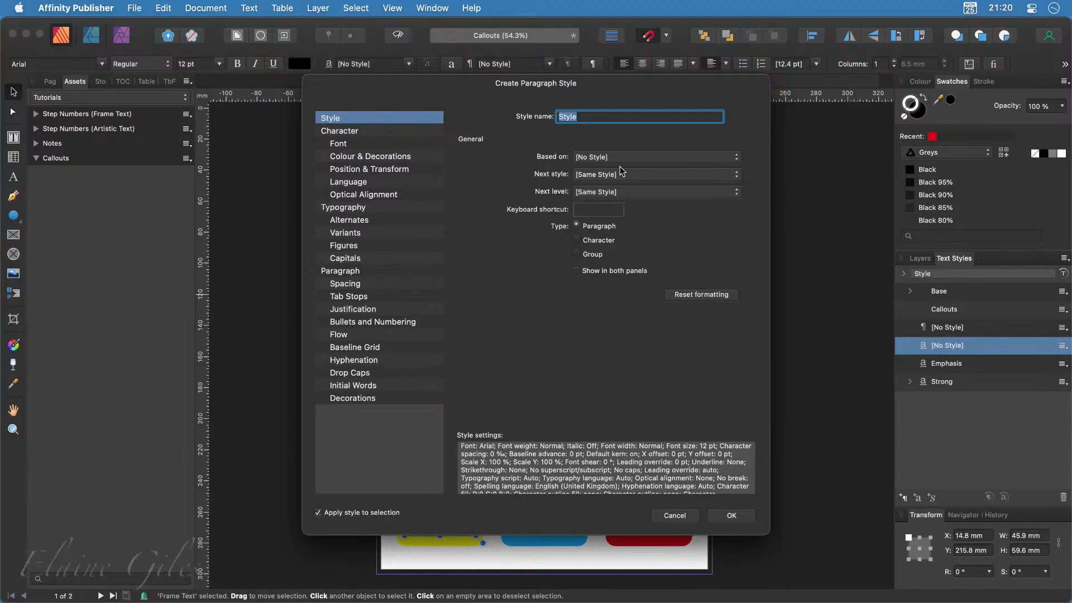
click(688, 517)
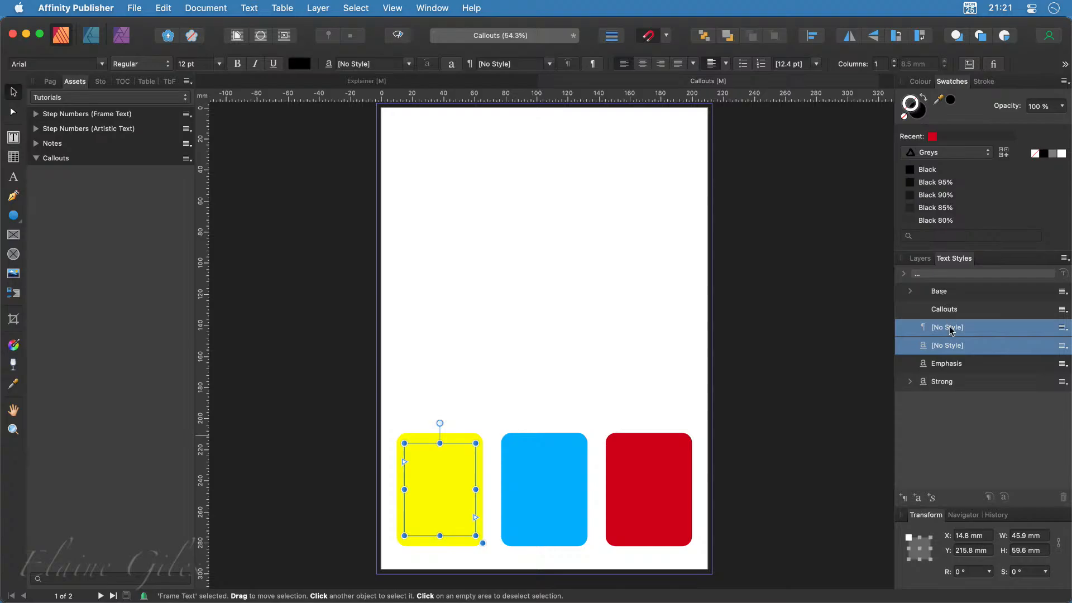
Edit the Callouts group style to use the Avenir font family at 11 pt
right_click(955, 310)
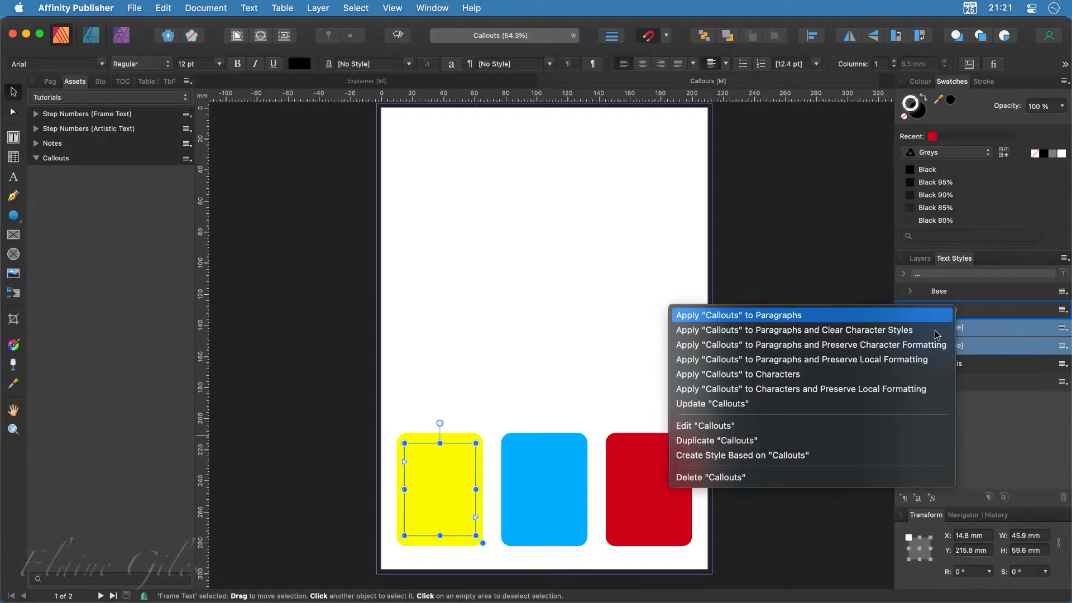
click(824, 425)
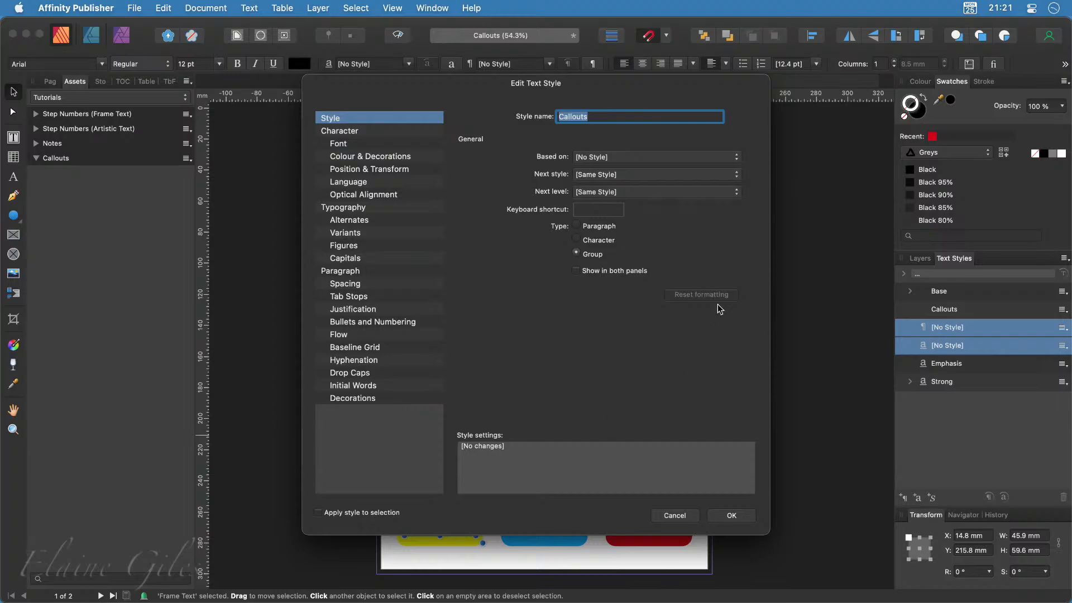
click(382, 145)
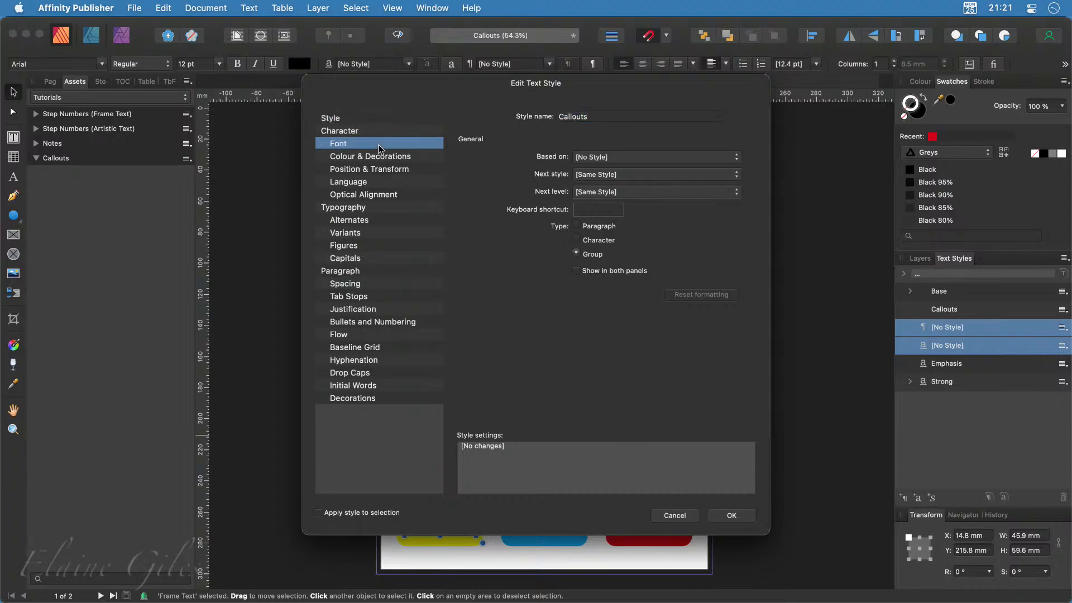
click(645, 159)
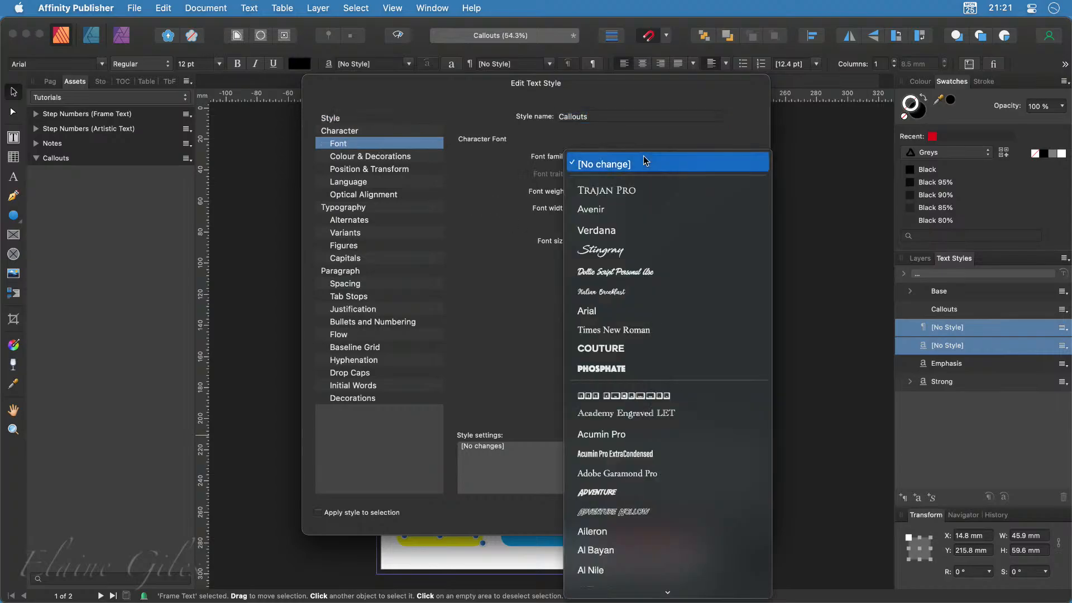
click(681, 209)
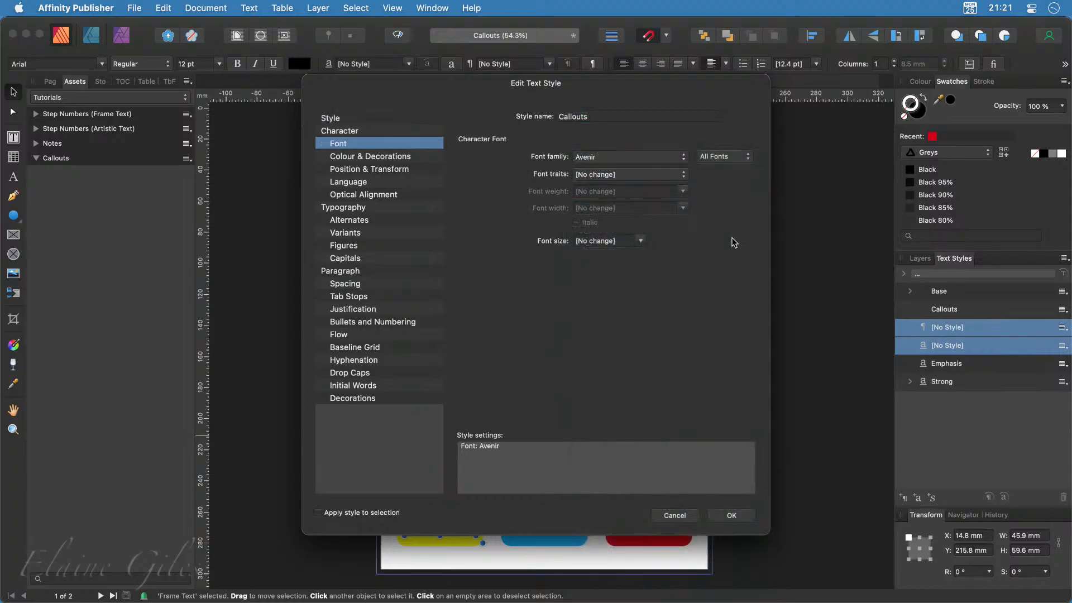
click(639, 241)
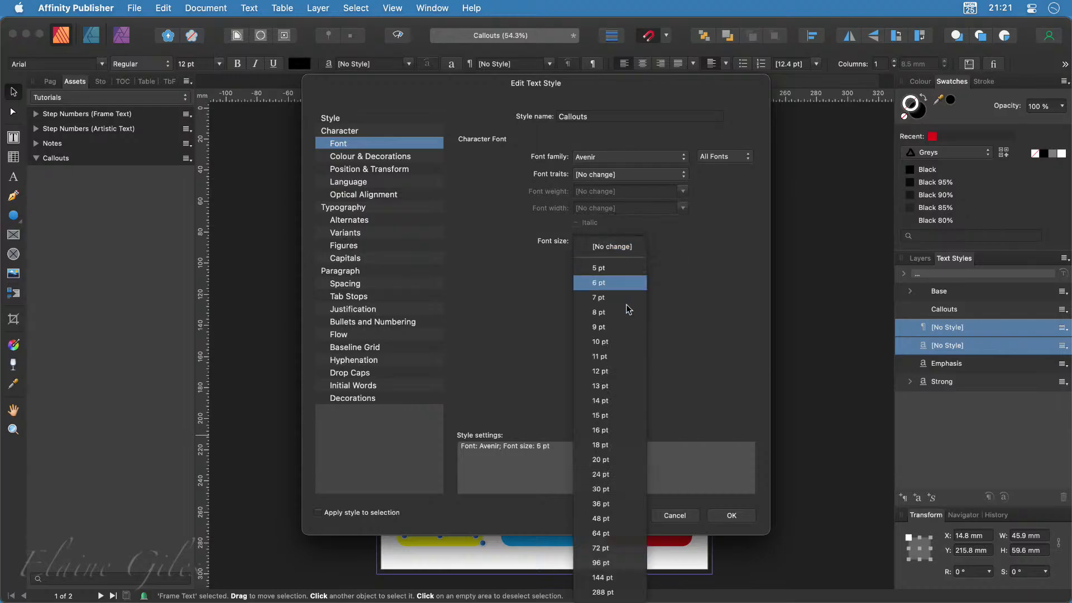
click(623, 357)
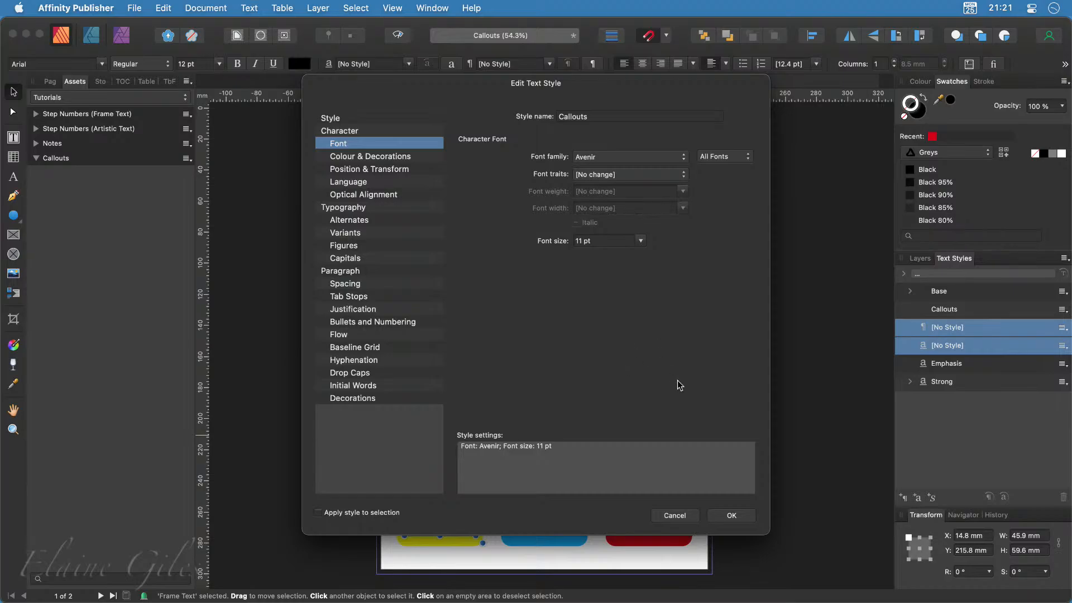
click(732, 516)
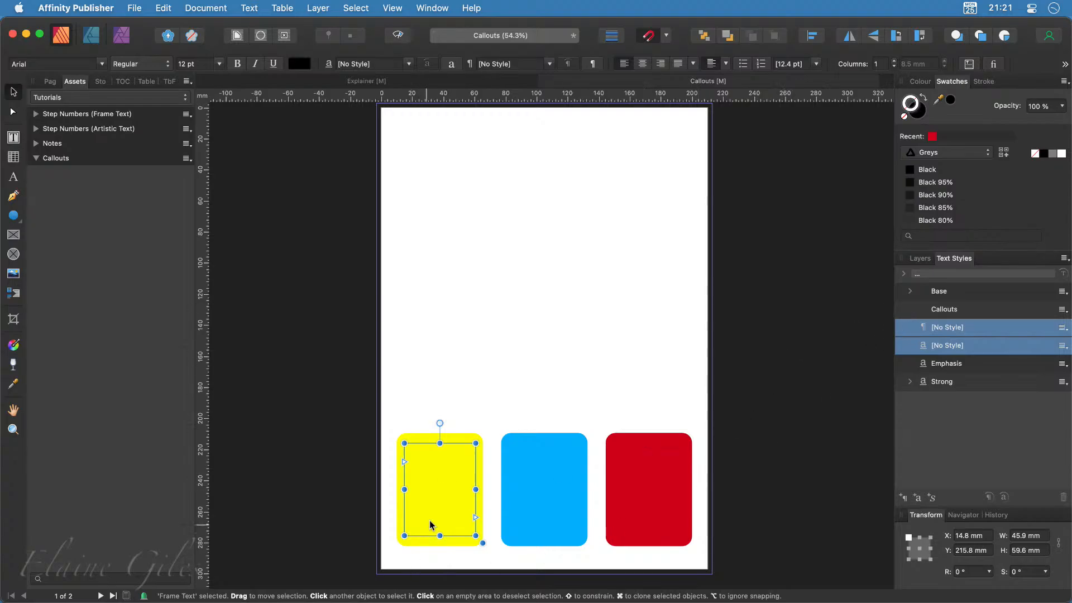
Create a paragraph style named Callout Text - Dark, based on Callouts, with its own formatting reset
click(903, 497)
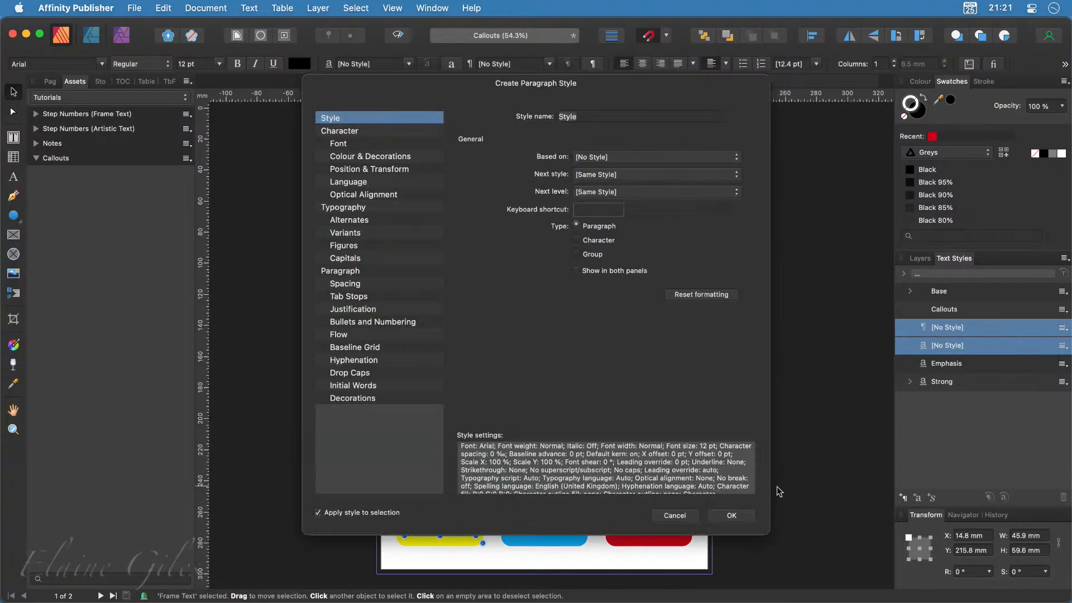
click(619, 160)
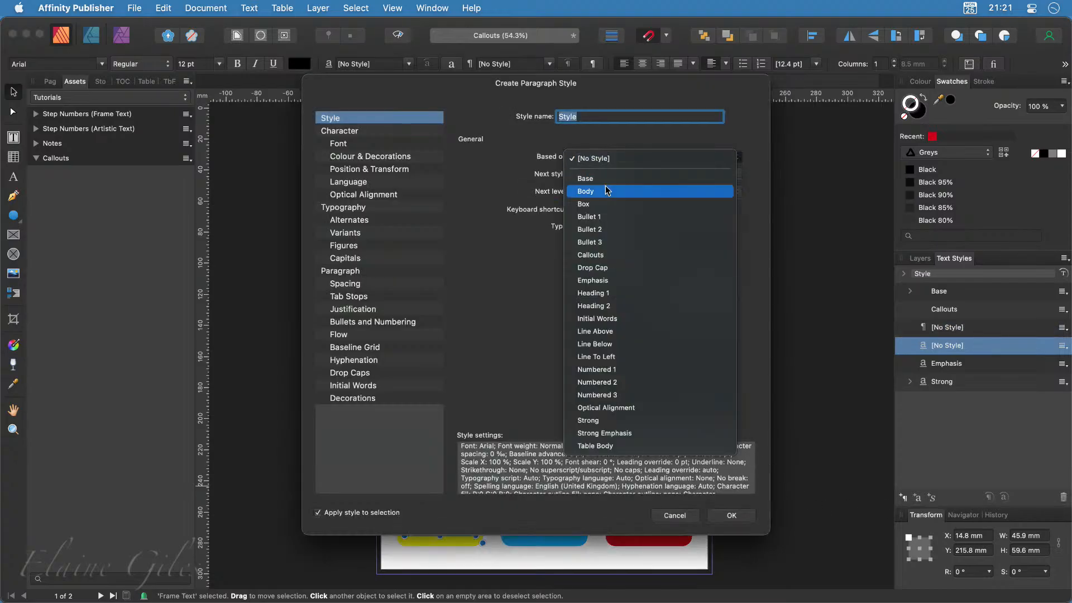
click(608, 255)
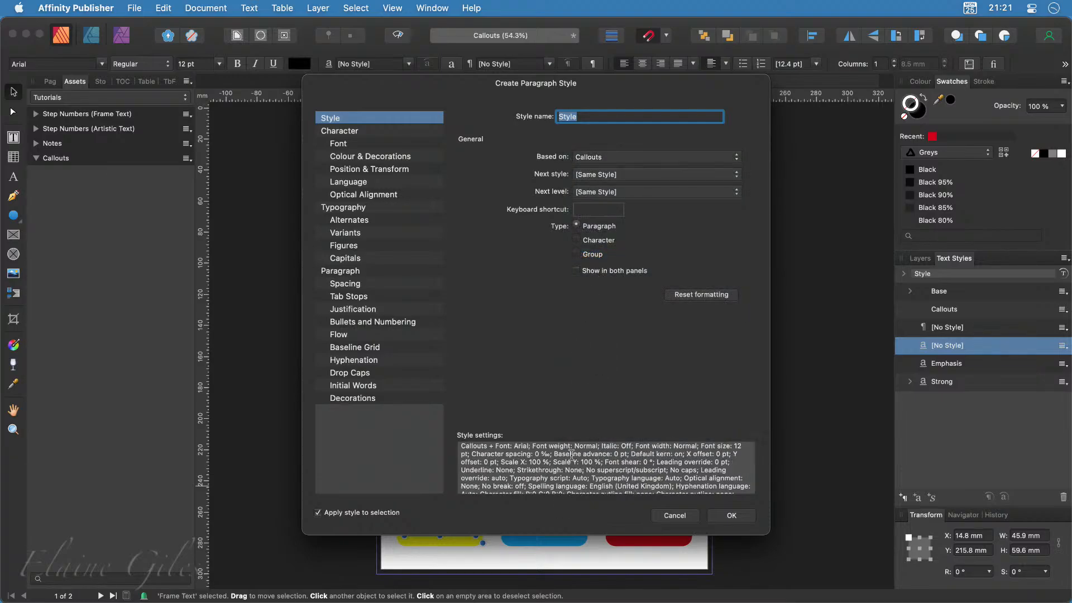
click(693, 296)
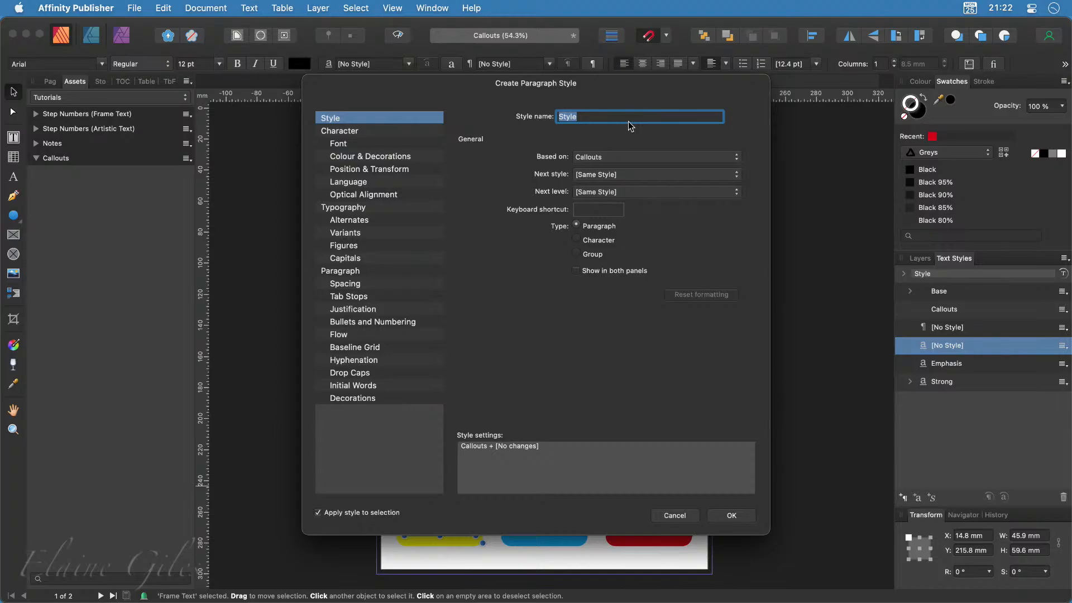
text(Callout)
text( Text - Li)
key(BackSpace)
key(BackSpace)
text(Dark)
click(738, 516)
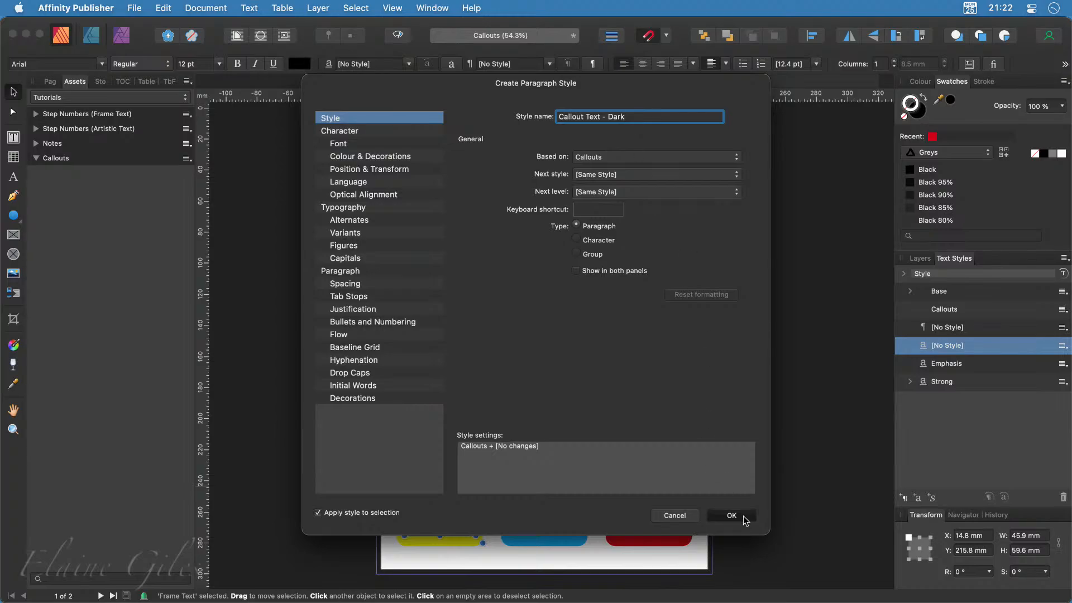
Confirm the new paragraph style and enter "Text text text" in the yellow callout's text frame
double_click(429, 466)
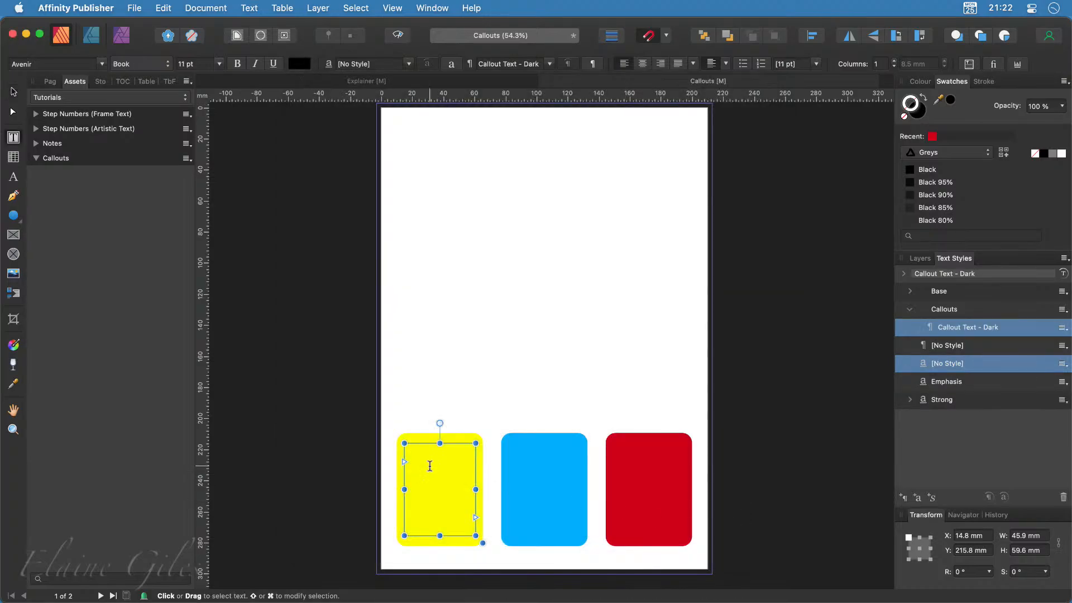
text(Text text text)
key(Escape)
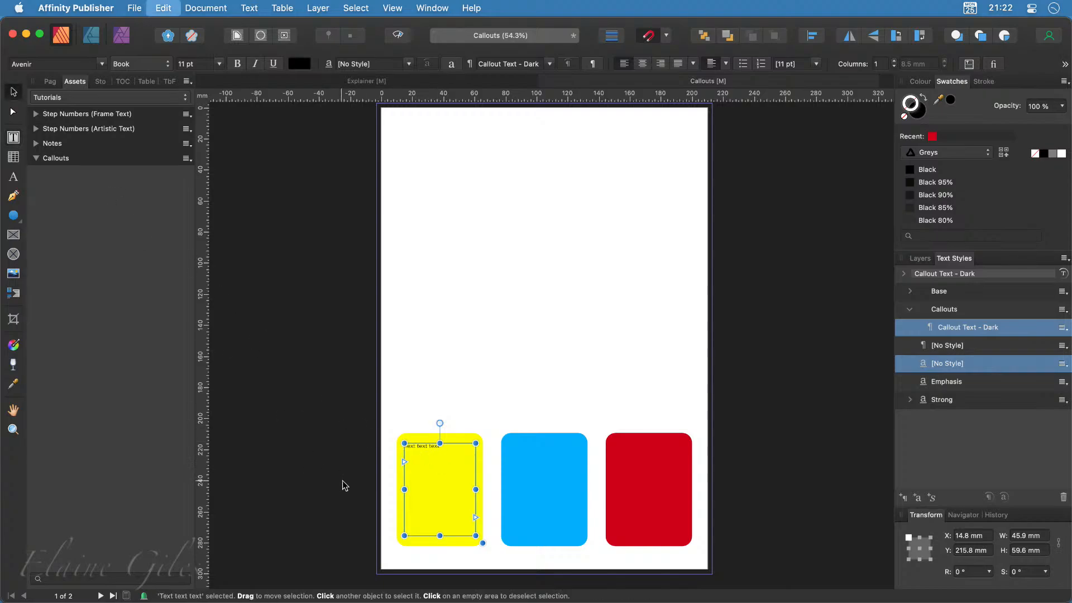
Duplicate the yellow callout's text frame onto the blue and red rectangles, at X 82.1 mm and X 149.3 mm, keeping Y 215.8 mm
click(562, 479)
key(super+z)
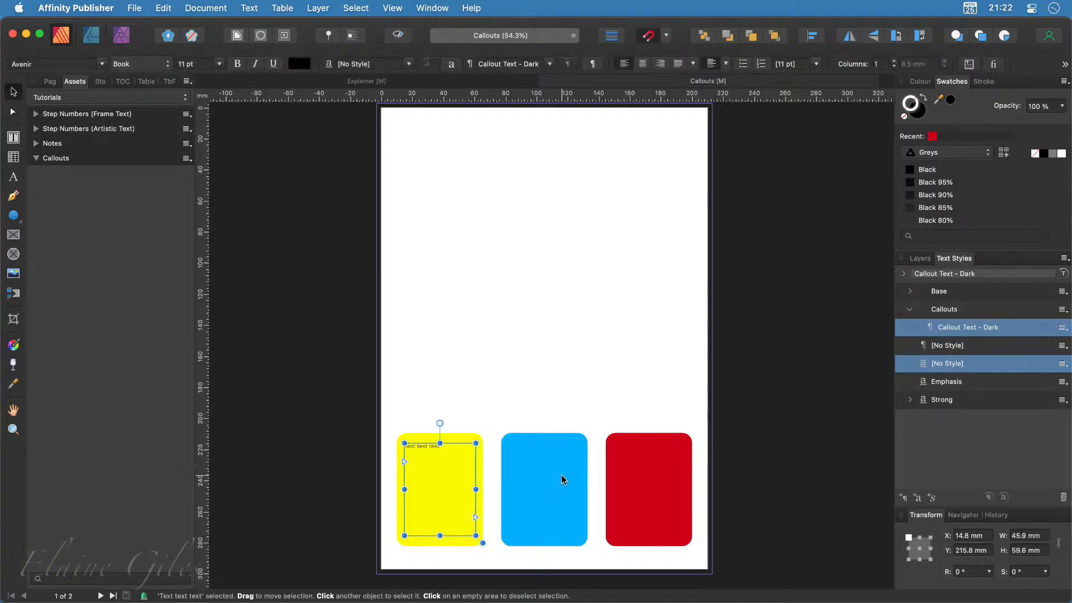
drag(464, 479, 644, 483)
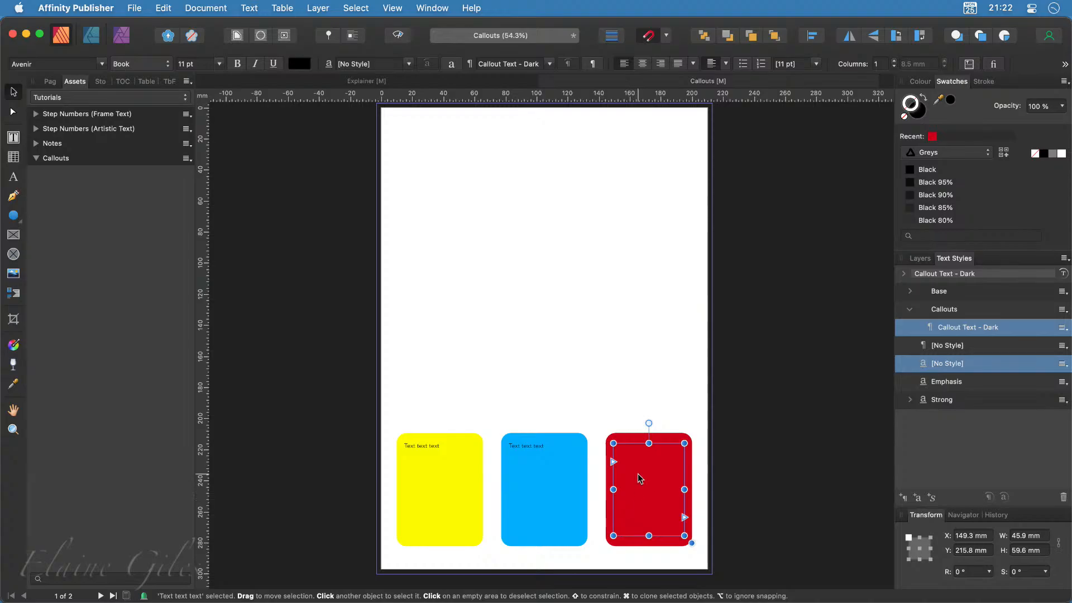
Move the two duplicated text frames to the top of the layer stack, above the rounded rectangles, and clear the selection
click(920, 258)
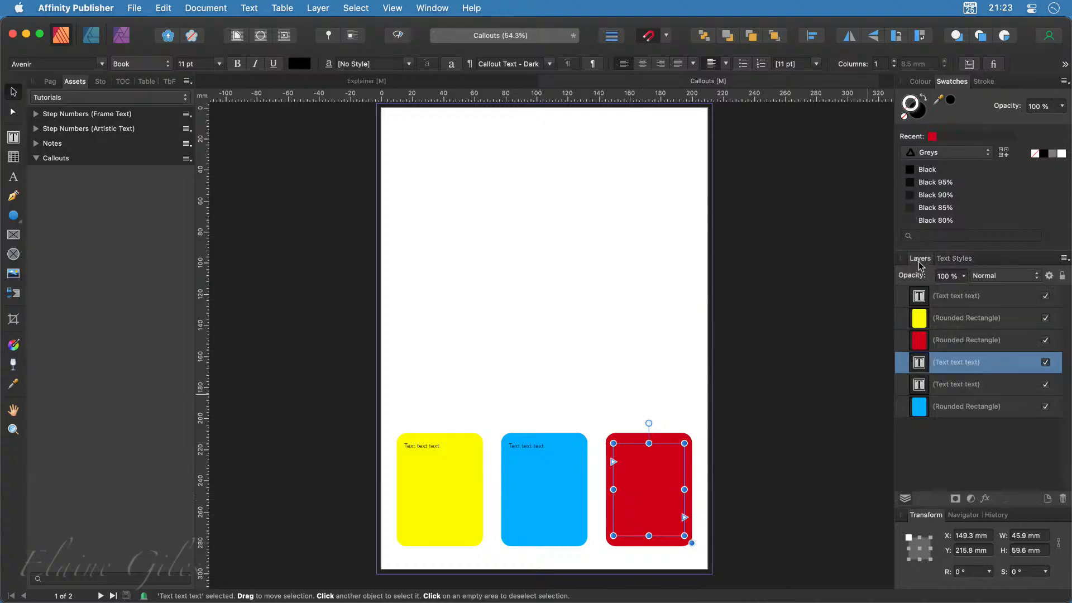
shift+click(931, 384)
drag(931, 384, 931, 288)
key(super+d)
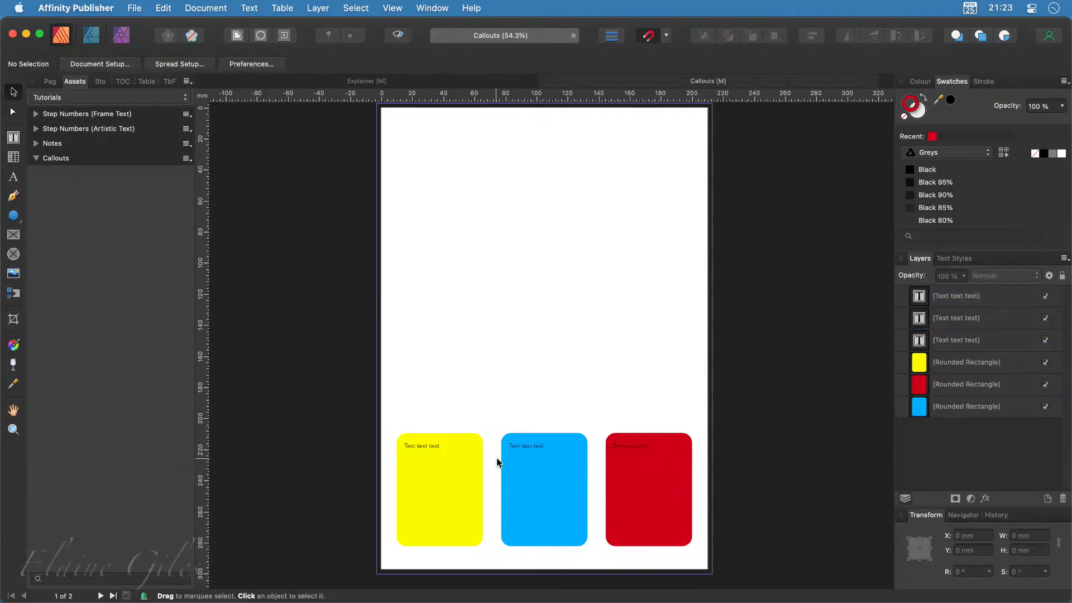
From the red callout's text frame, start a new paragraph style named Callout Text - Light, based on Callouts
click(533, 459)
click(641, 465)
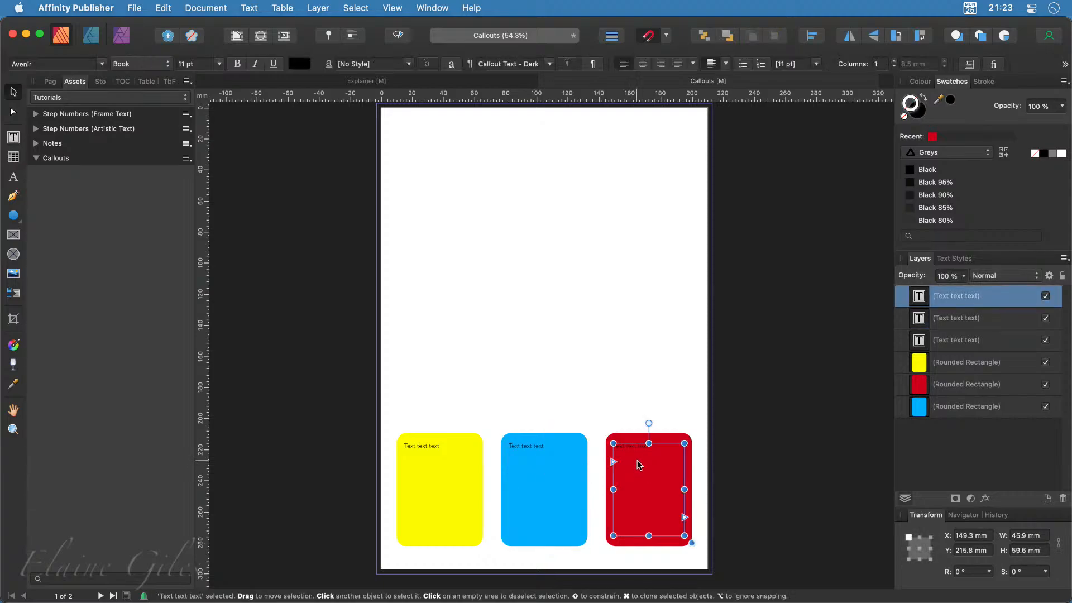
click(955, 258)
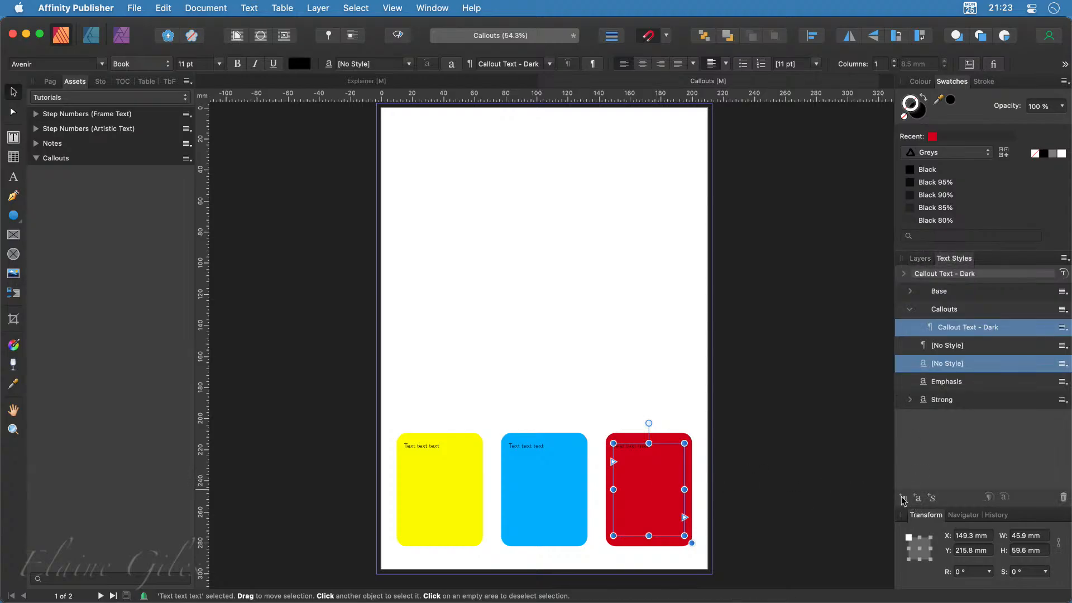
click(904, 497)
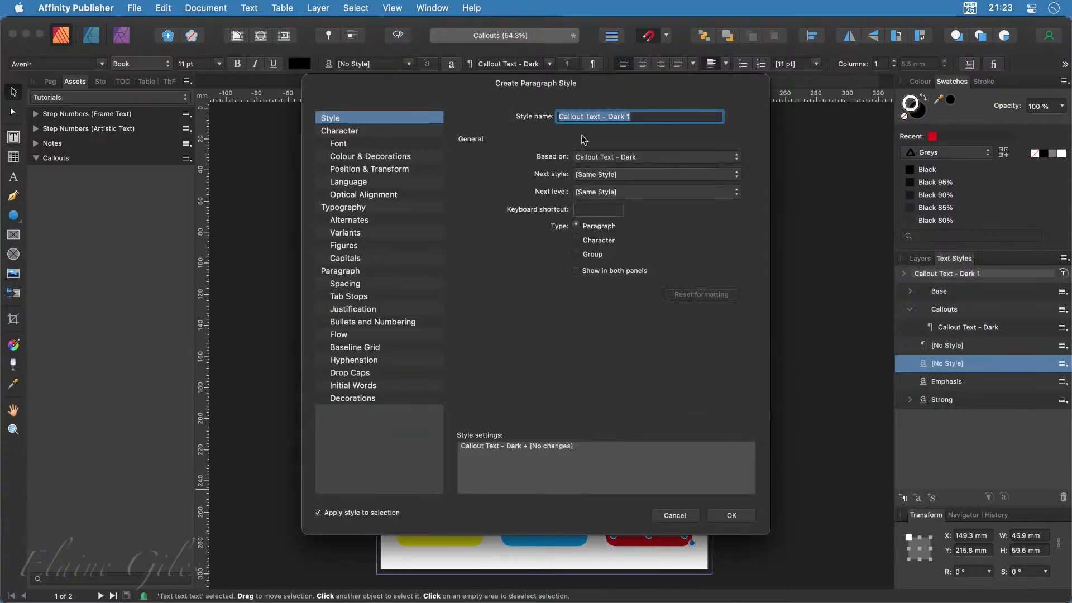
click(625, 115)
key(BackSpace)
key(BackSpace)
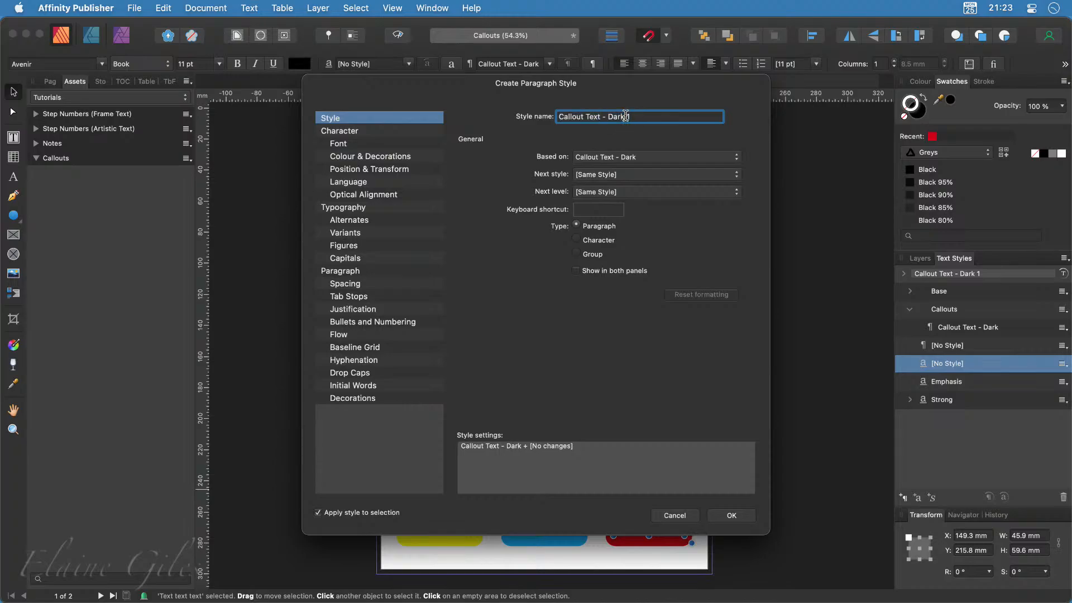
double_click(617, 115)
text(Light)
click(620, 160)
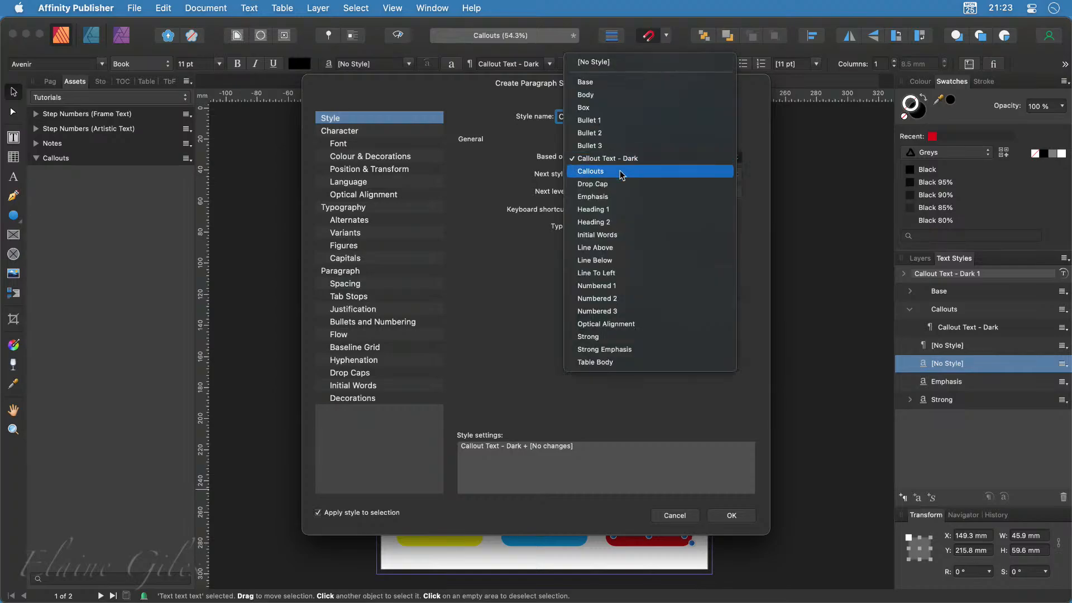
click(620, 171)
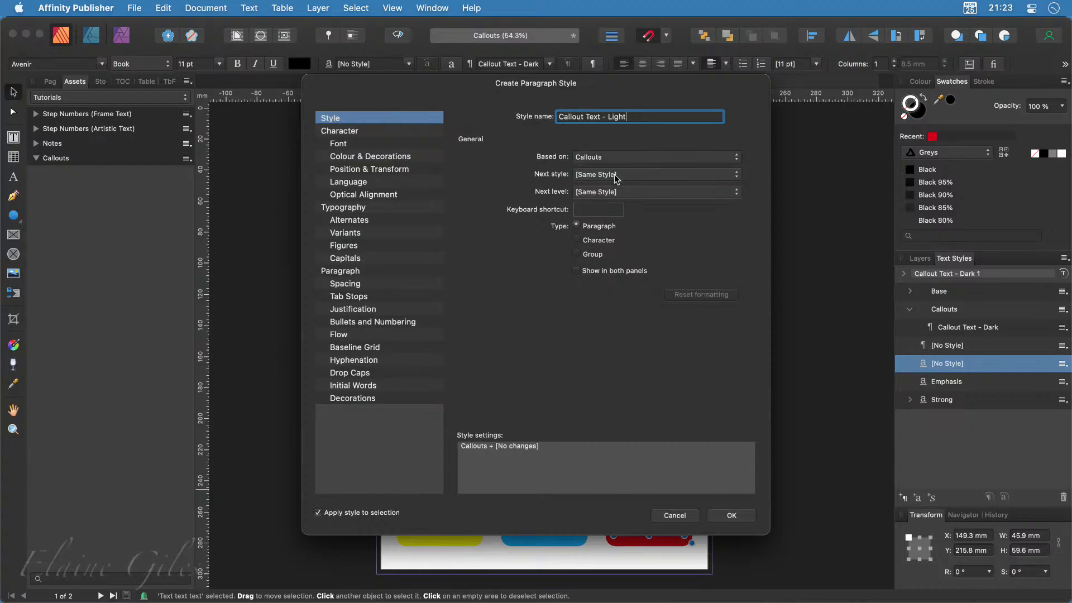
Give Callout Text - Light a white text fill, save the style, and apply it to the blue callout's text frame as well
click(377, 145)
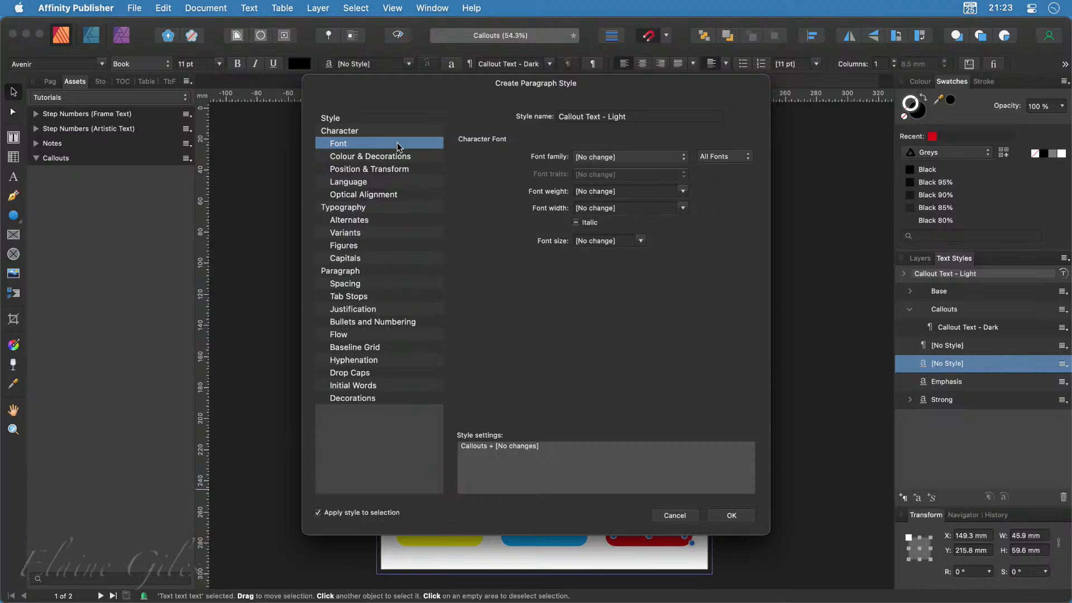
click(397, 156)
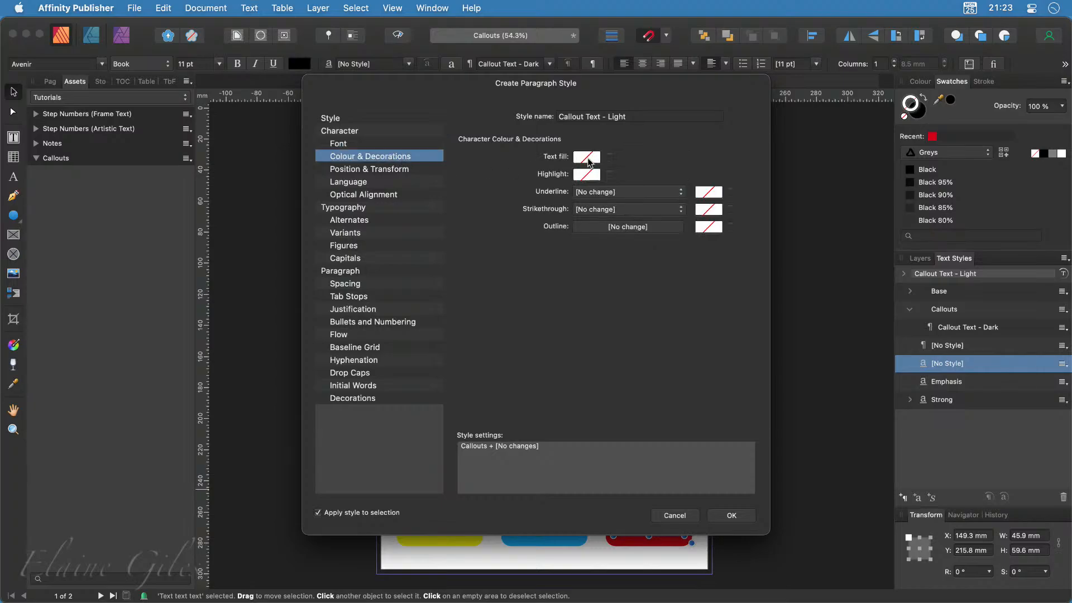
click(586, 174)
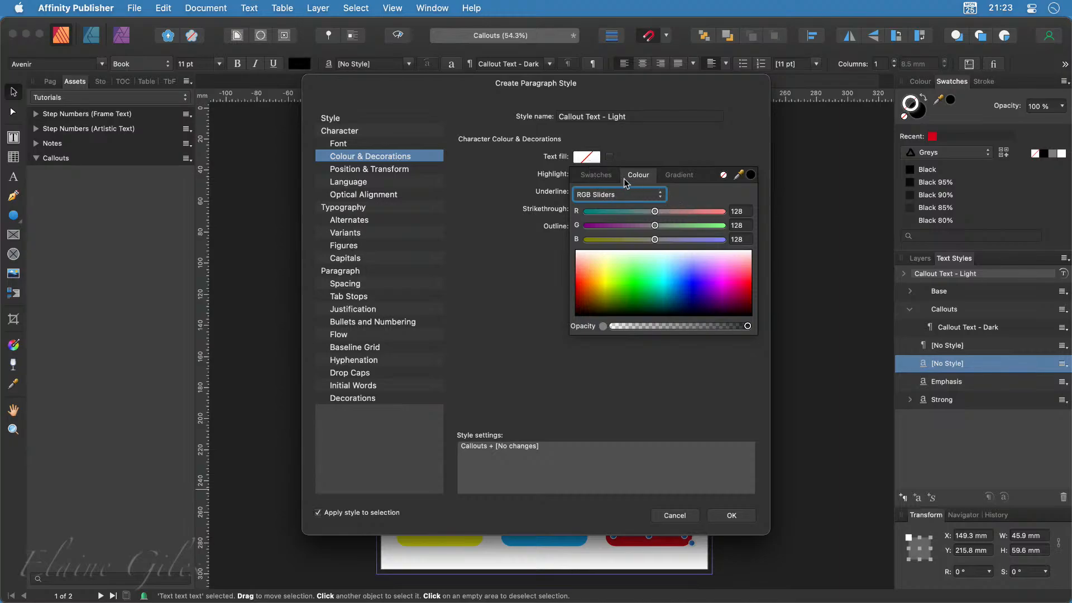
click(605, 176)
click(745, 212)
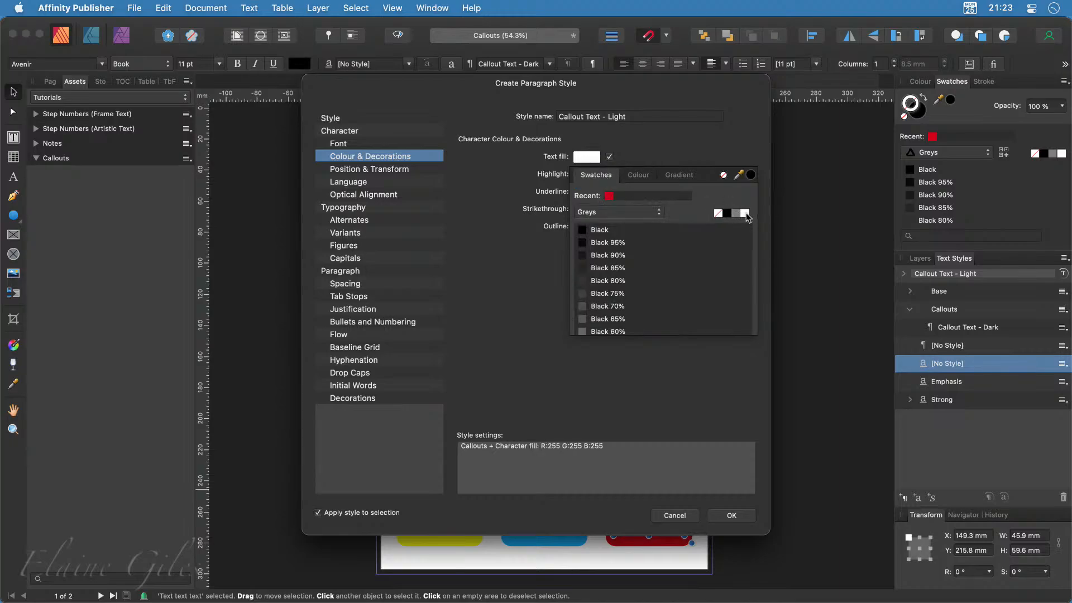
click(563, 369)
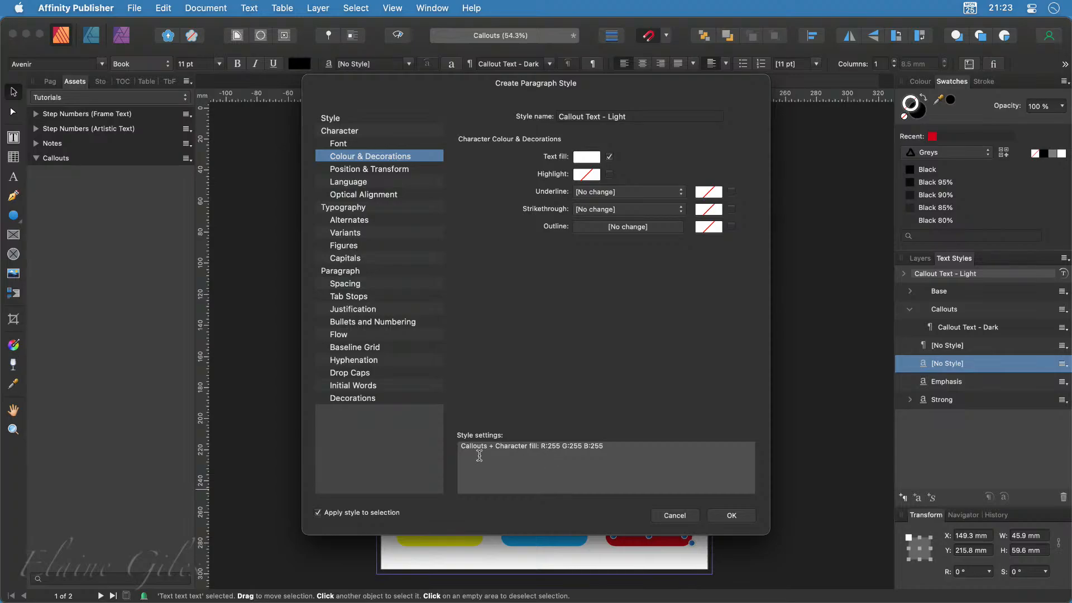
click(747, 516)
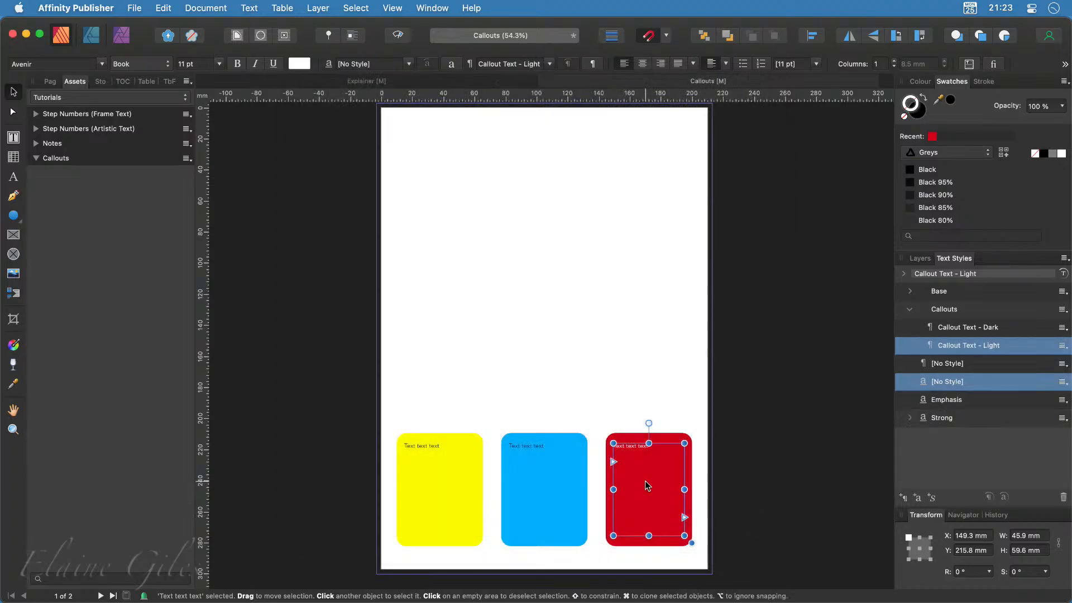
click(531, 471)
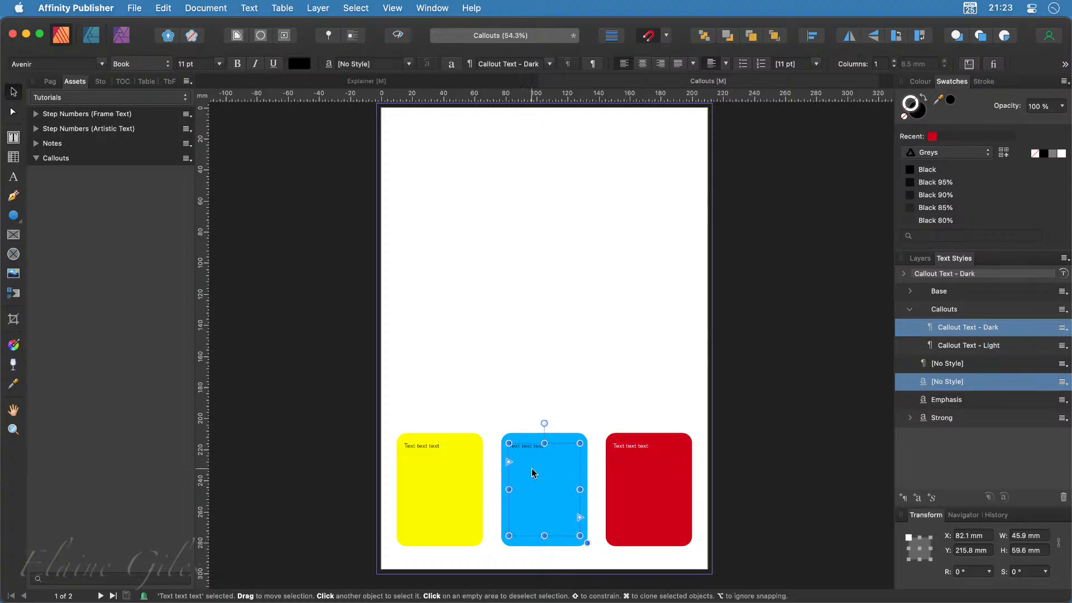
click(960, 346)
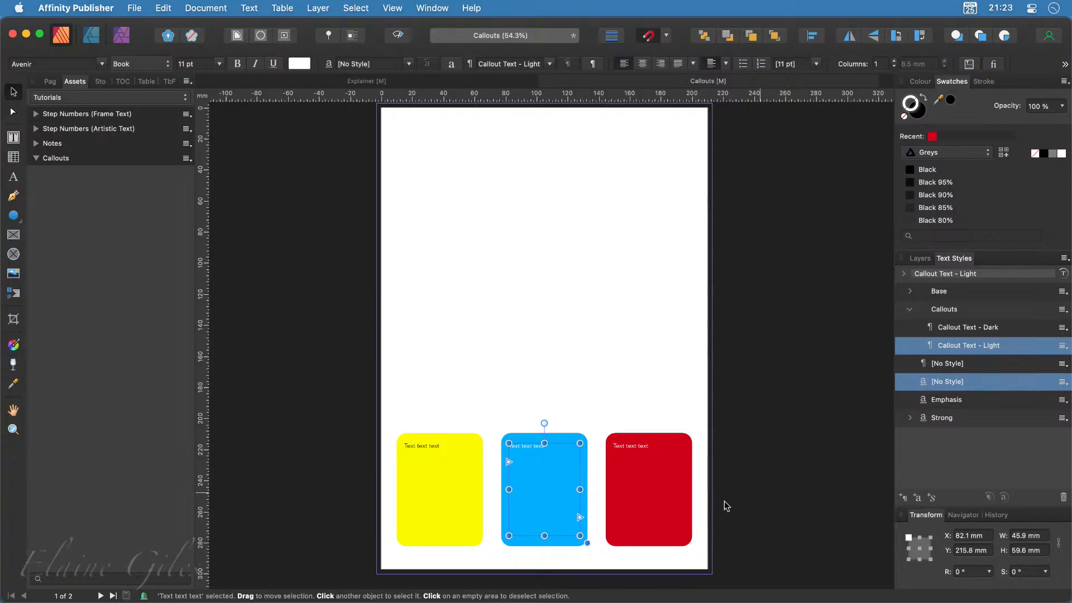
Replace the placeholder wording in the yellow, blue and red callouts with the single word "Text"
scroll(554, 518, up, 2)
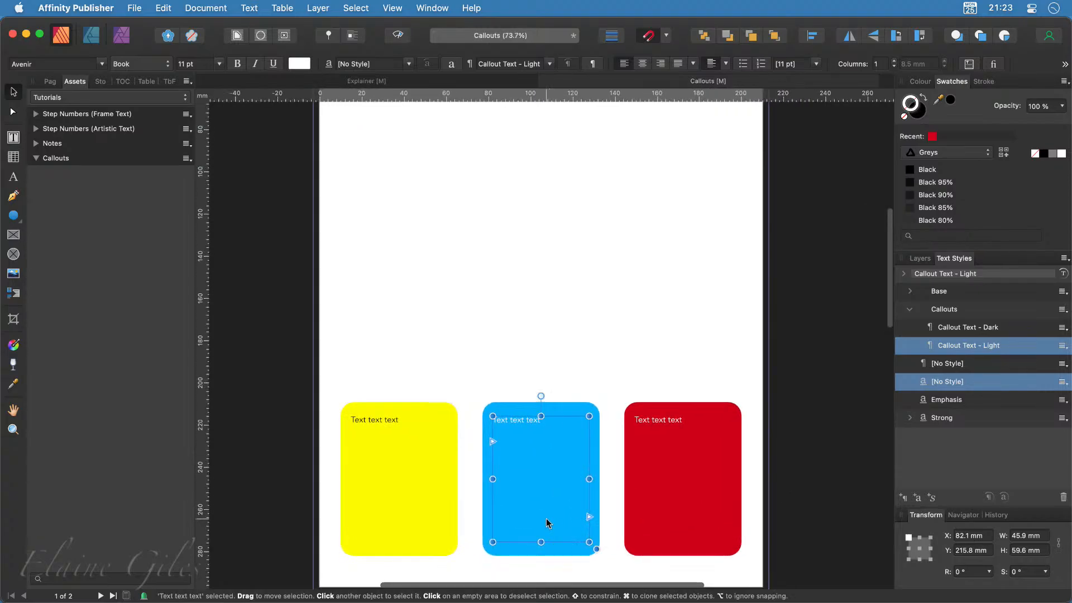
scroll(545, 518, up, 3)
click(309, 369)
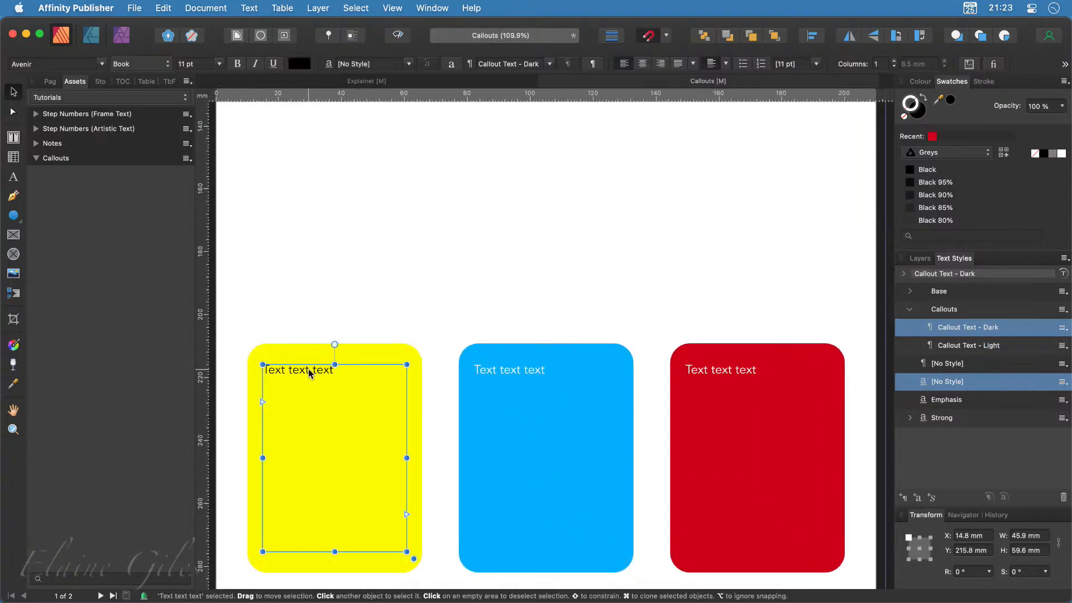
triple_click(308, 369)
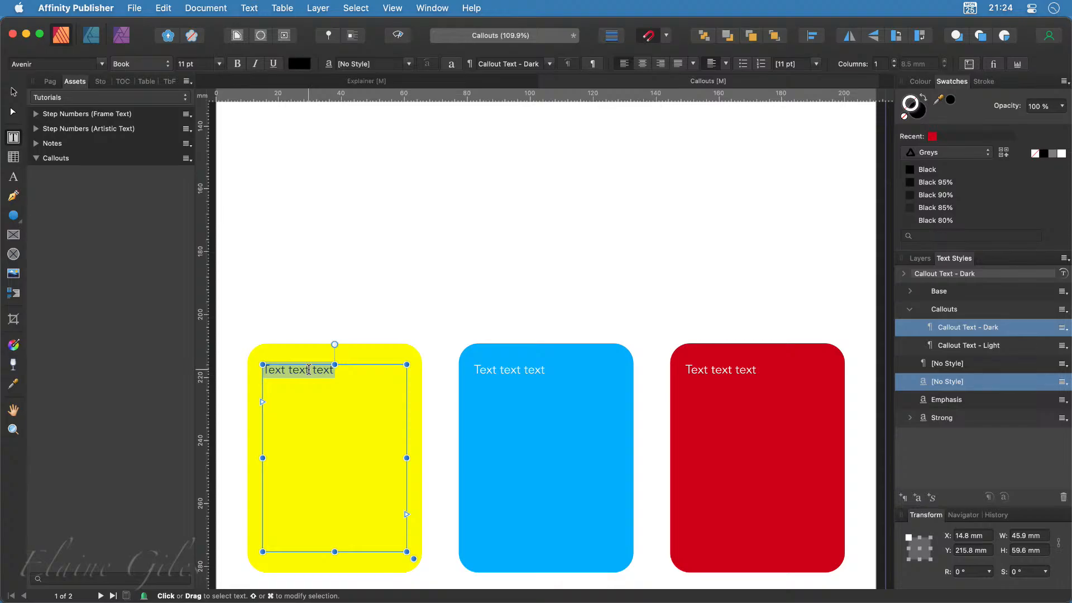
text(Text)
key(Escape)
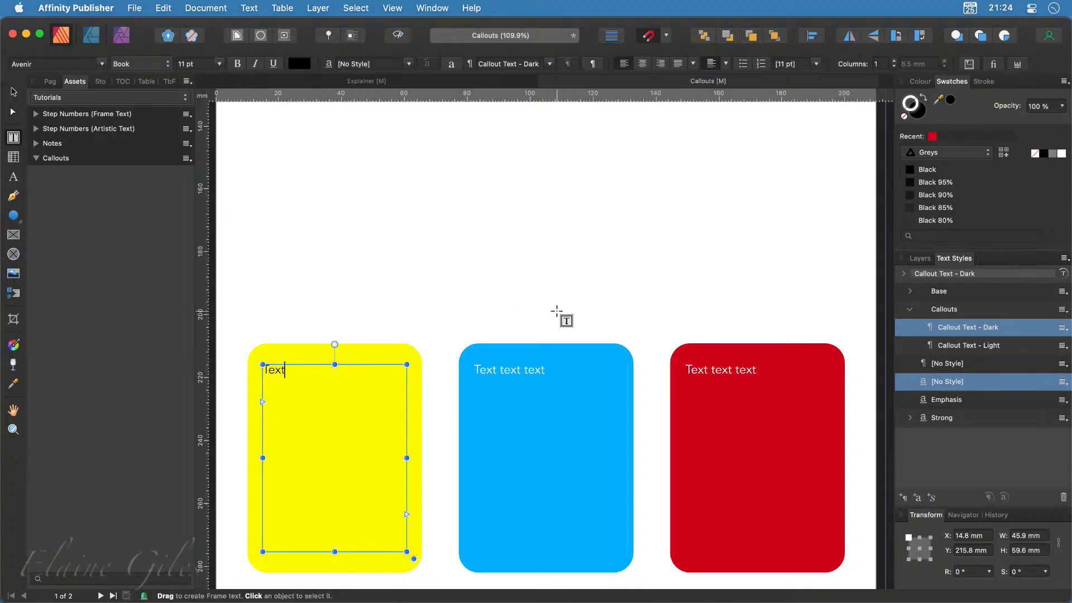
click(512, 371)
triple_click(511, 371)
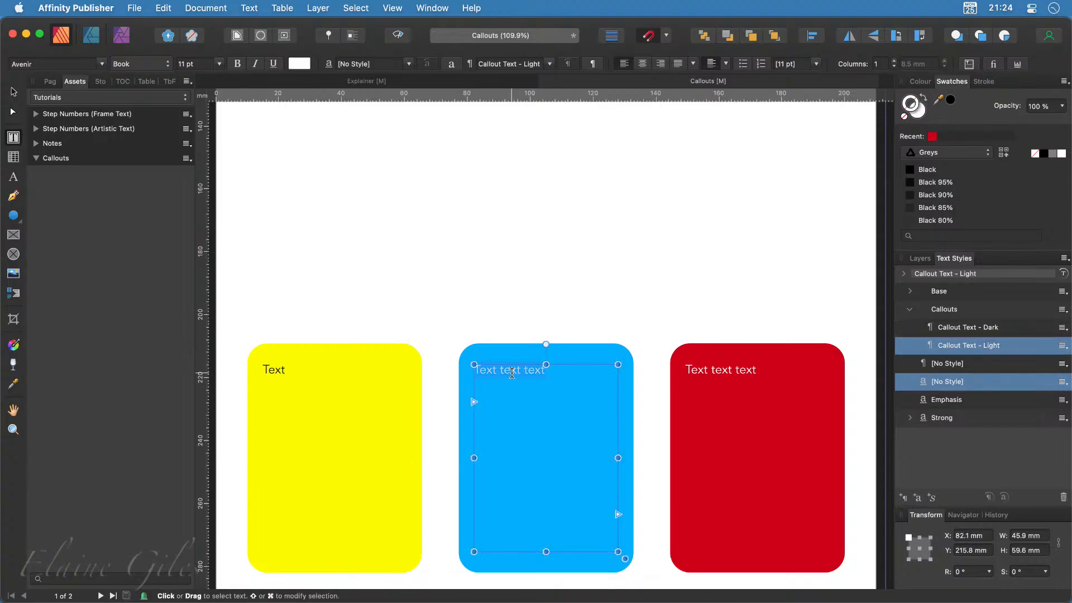
text(T)
key(Escape)
triple_click(701, 371)
text(T)
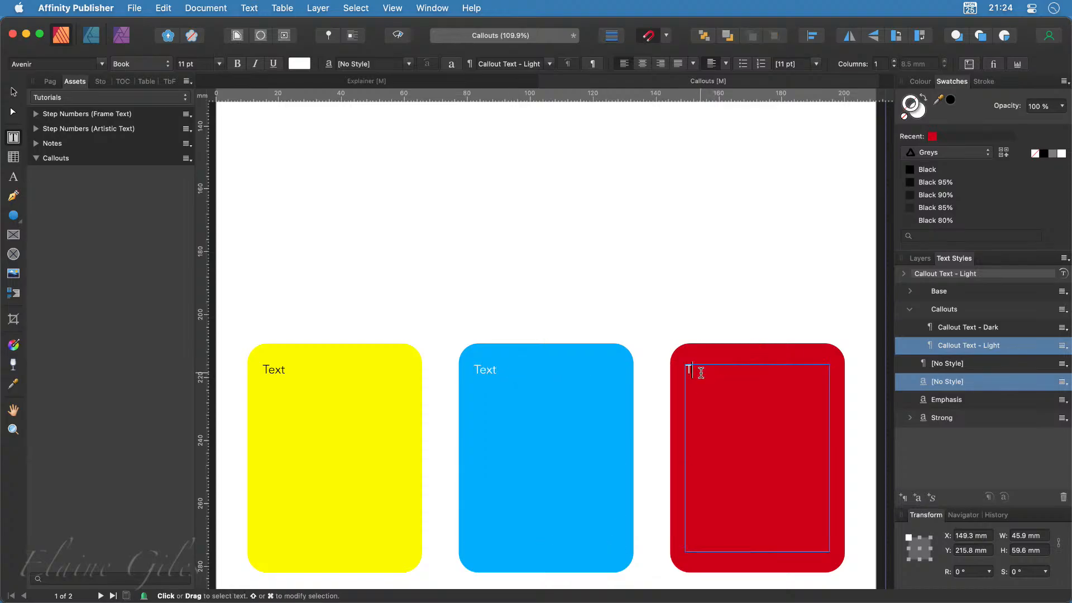
key(Escape)
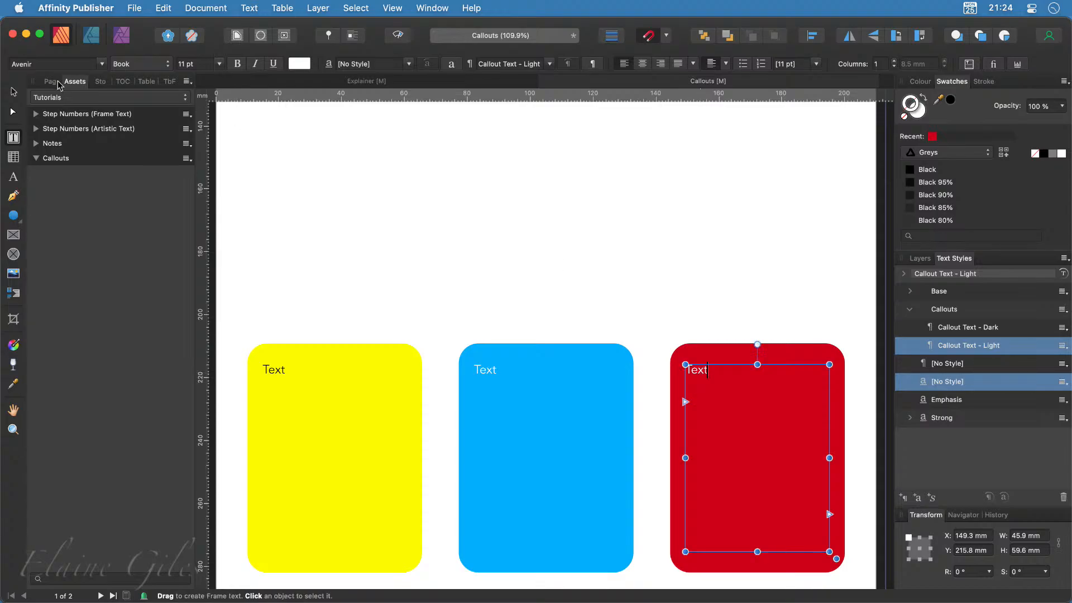
Group each rounded rectangle with its text frame, making separate yellow, blue and red callout groups
drag(236, 321, 433, 582)
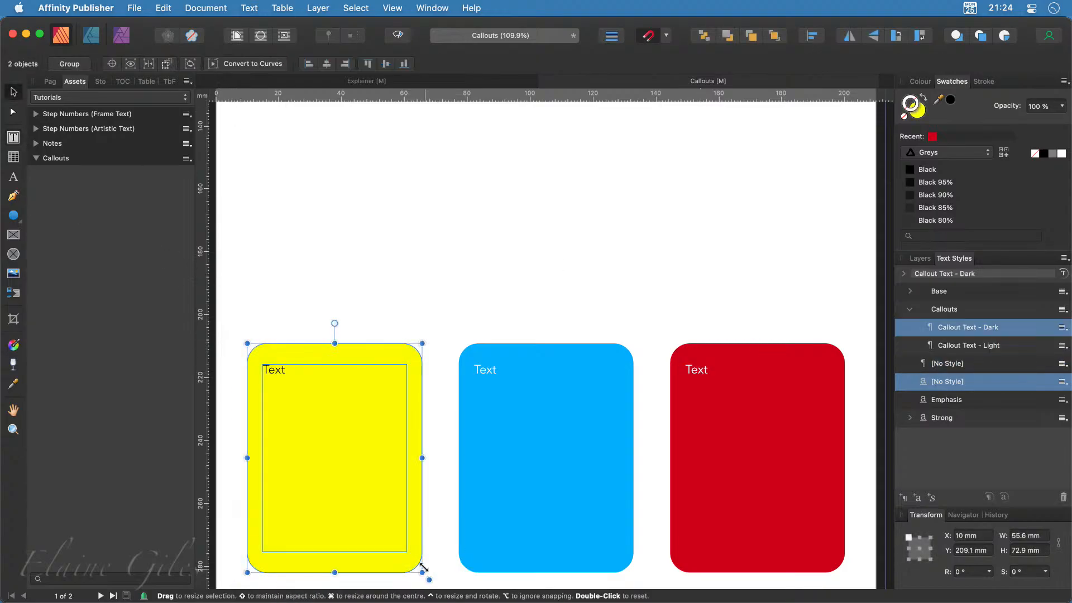
key(super+g)
drag(434, 321, 639, 587)
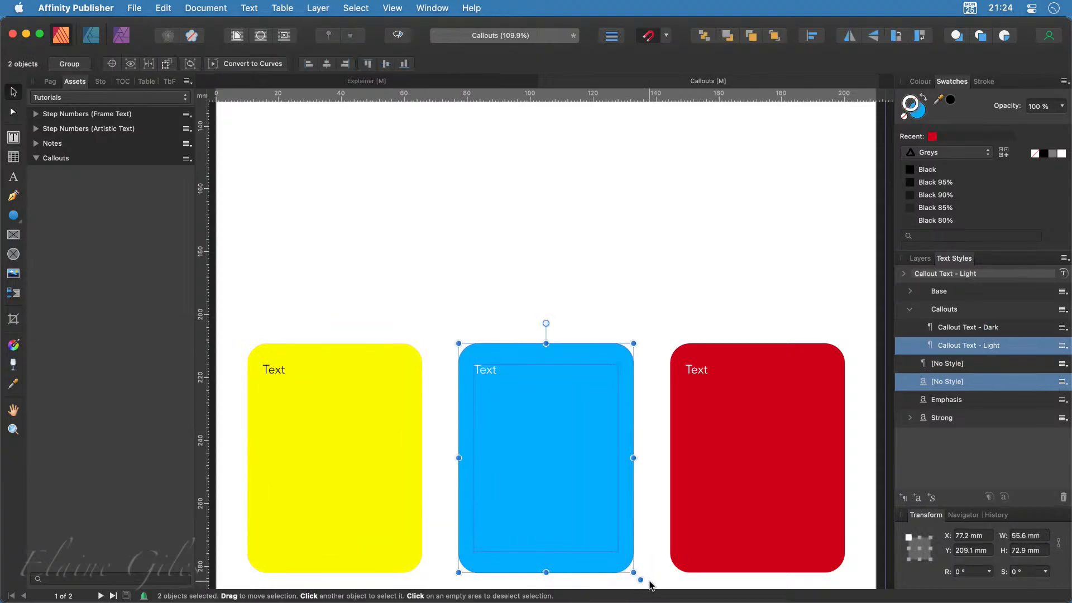
key(super+g)
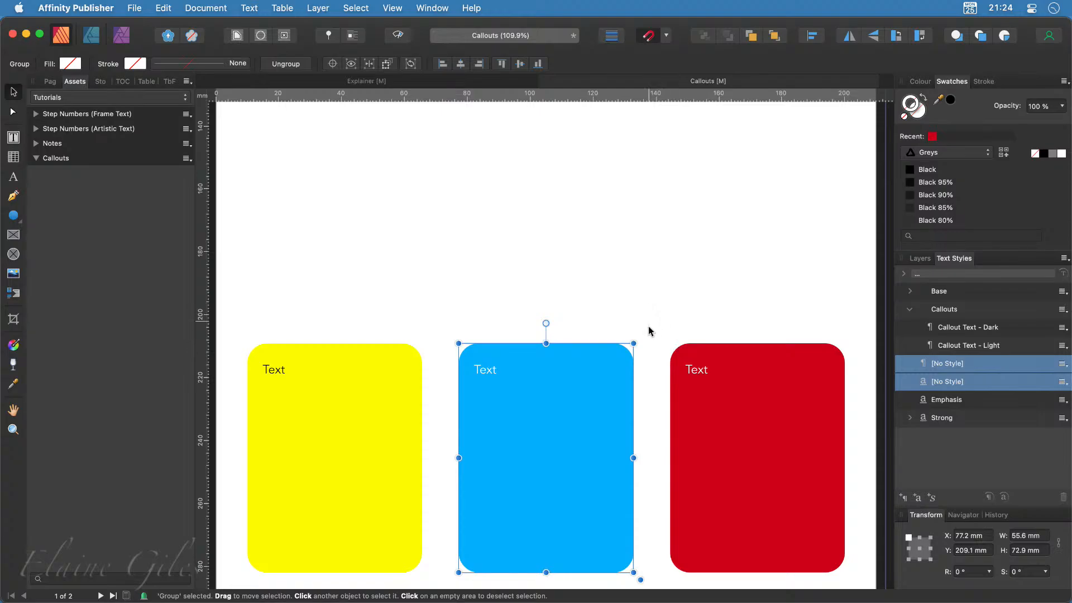
drag(648, 322, 859, 585)
key(super+g)
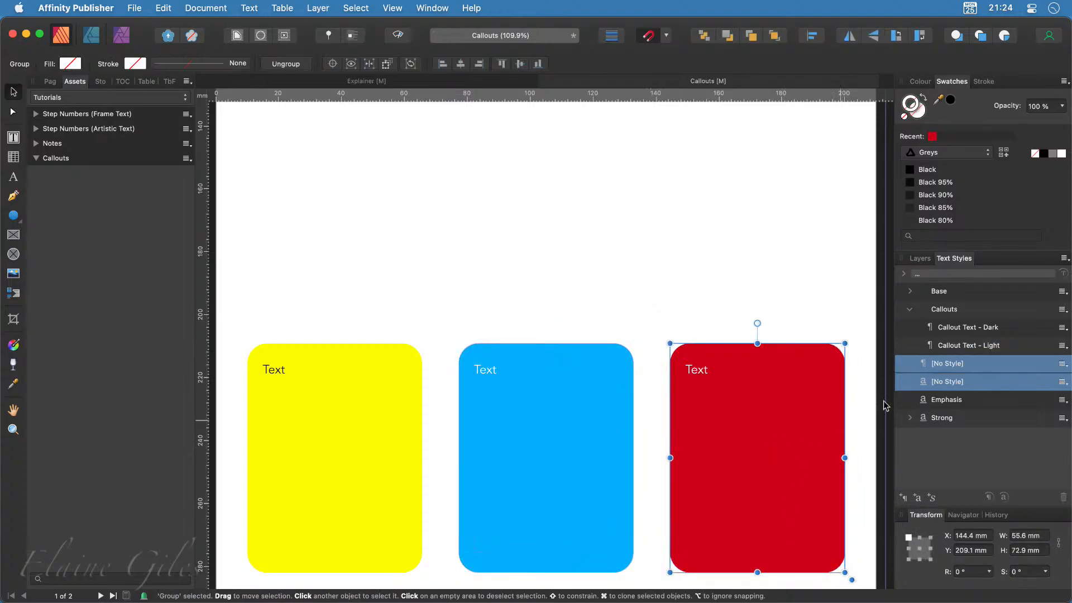
Rename the yellow group's layer to "Callout - Yellow"
click(920, 258)
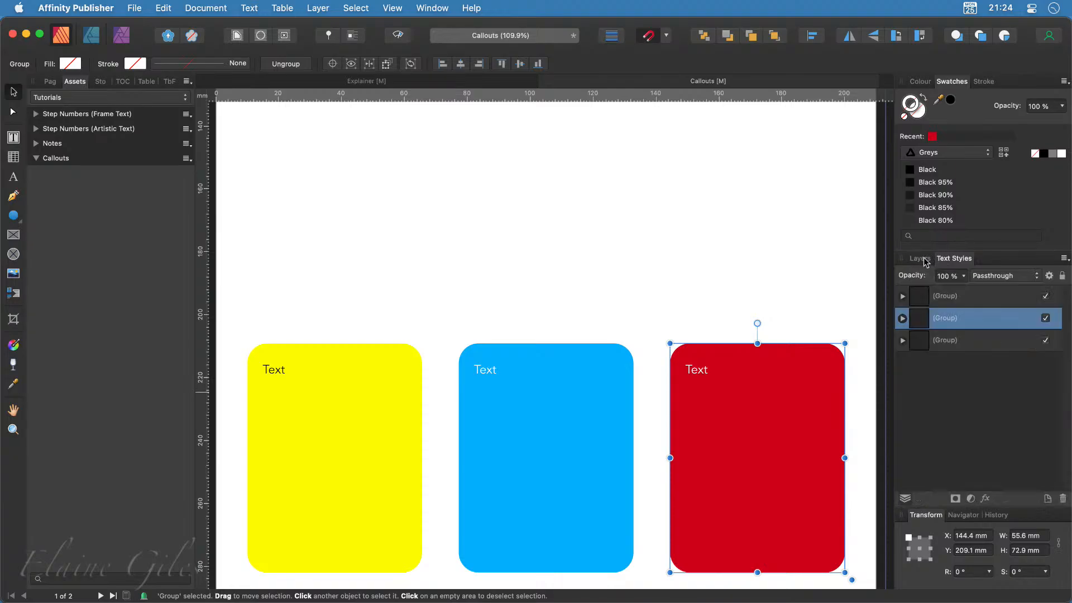
click(945, 296)
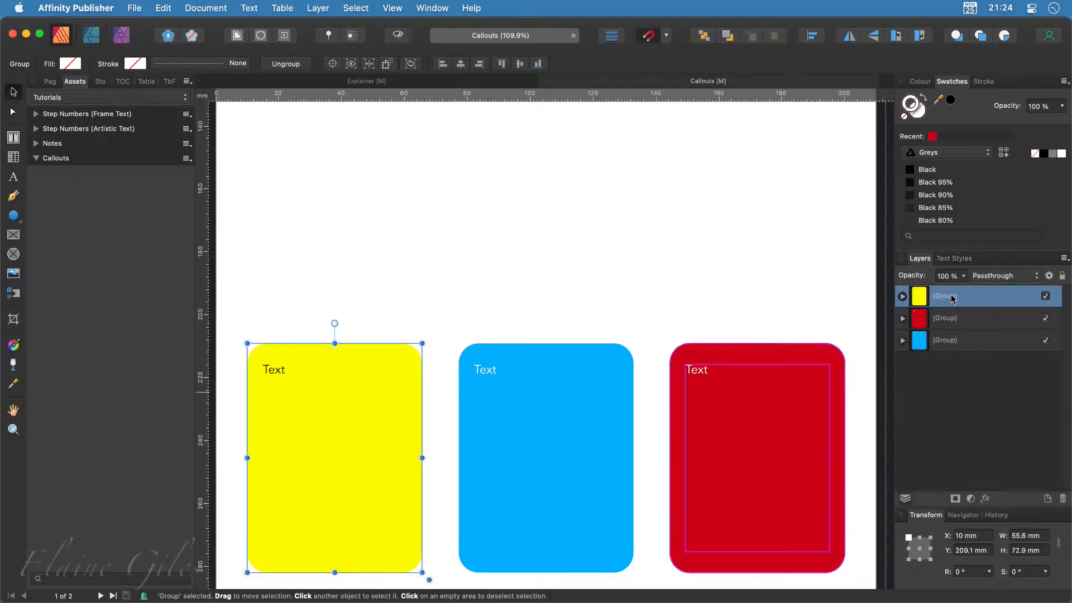
double_click(948, 295)
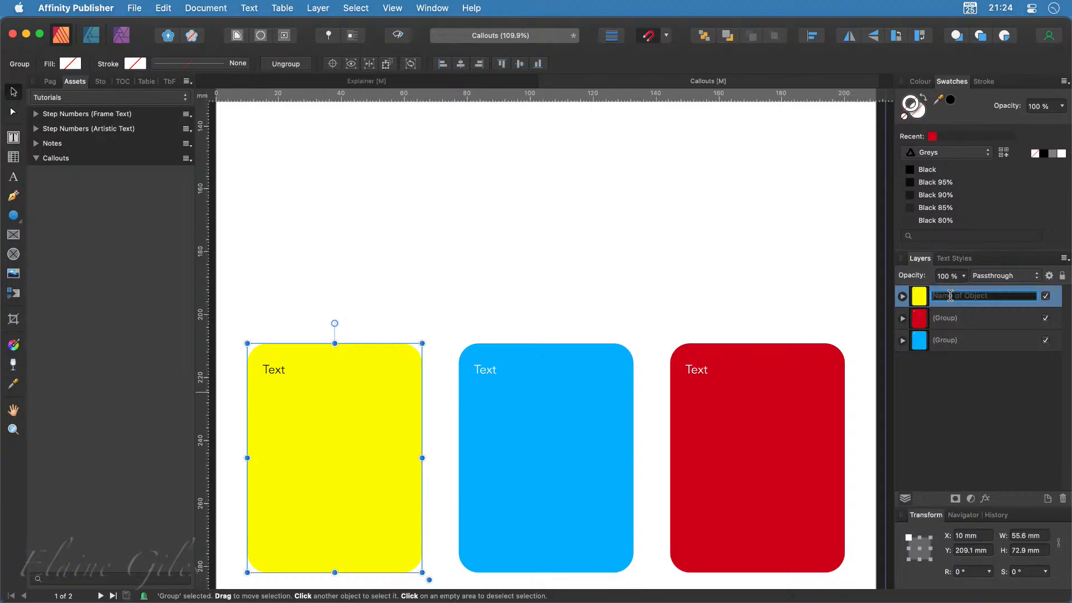
text(Callout - Yellow)
click(958, 323)
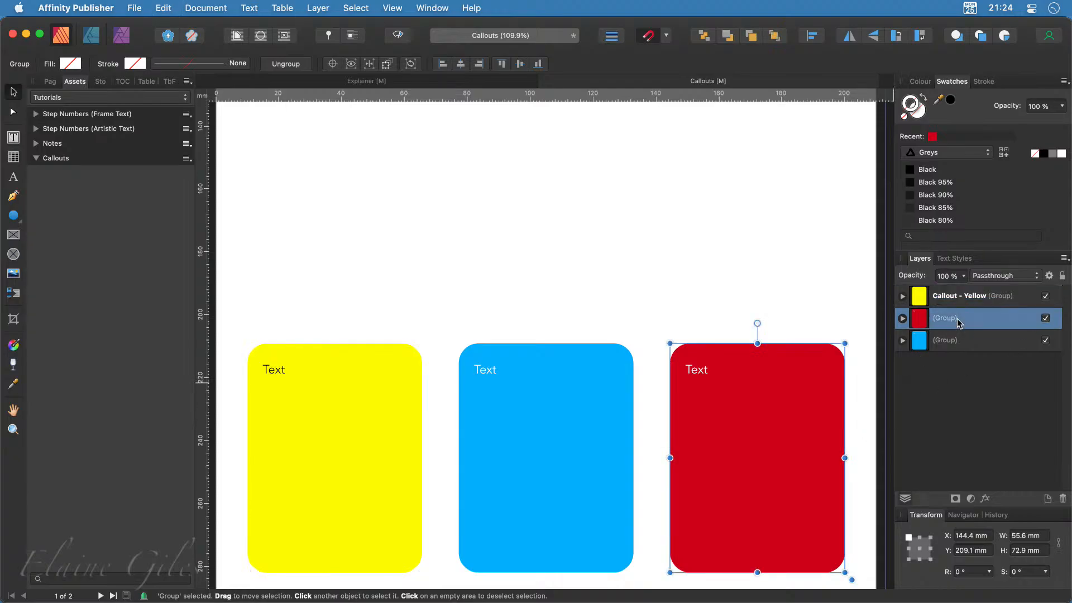
Rename the red group's layer to "Callout - Red" and the blue group's layer to "Callout - Blue"
double_click(958, 321)
text(Callout - Yellow)
key(alt+shift+Left)
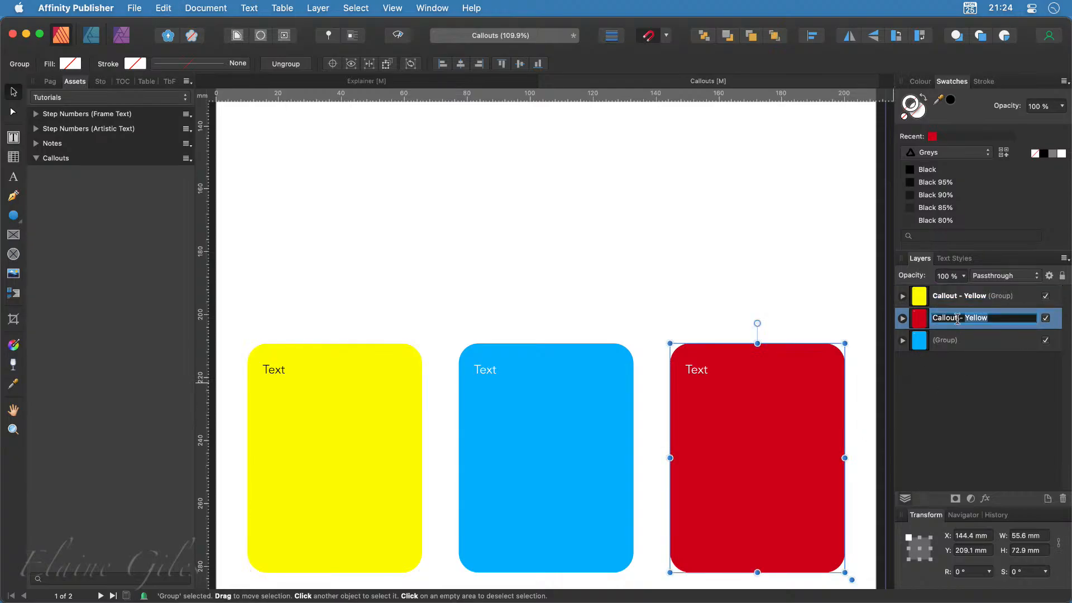
text(Red)
click(964, 343)
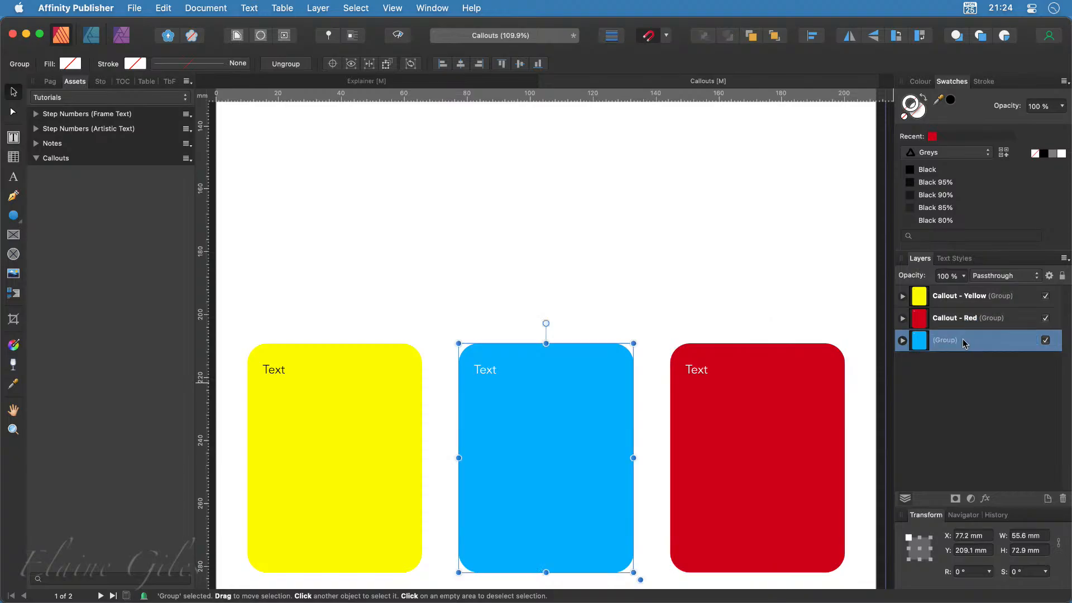
double_click(958, 340)
text(Callout - Yellow)
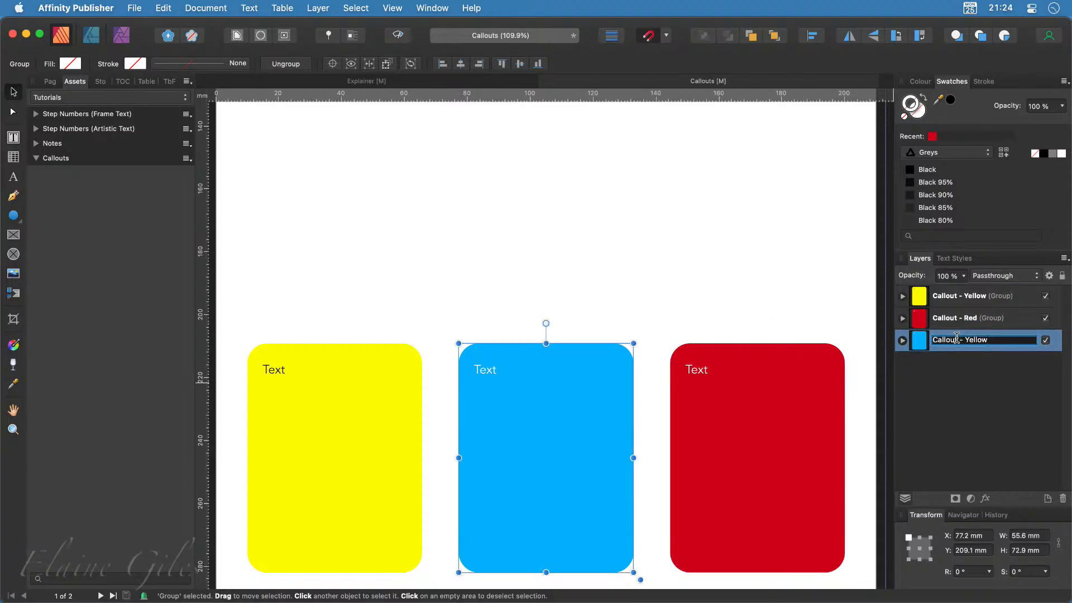
key(alt+shift+Left)
text(Blue)
click(915, 390)
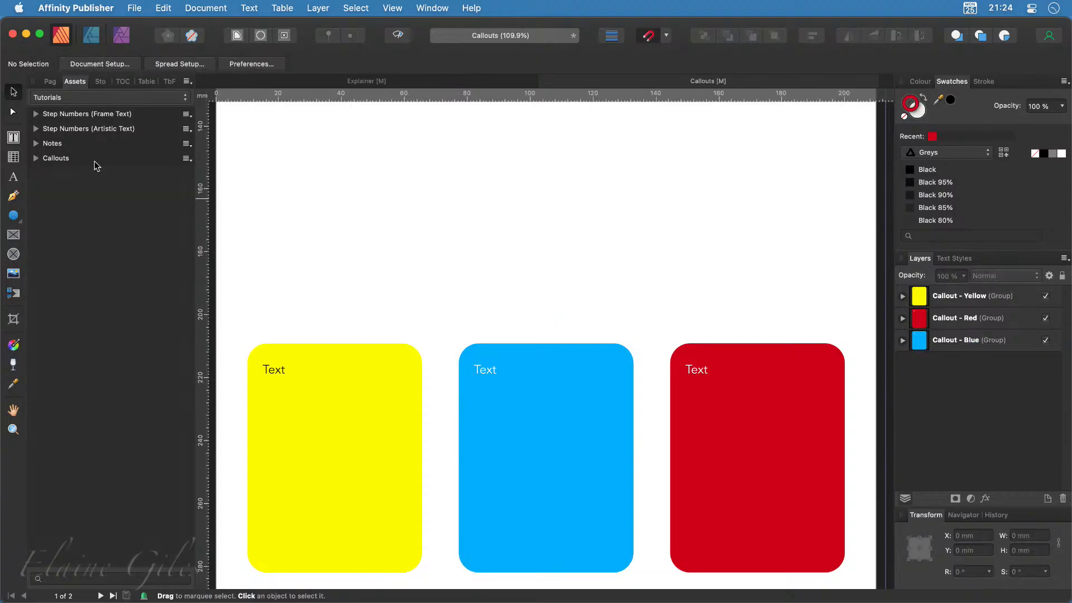
Add the yellow, blue and red callout groups, in that order, to the Callouts subcategory of the Tutorials assets
click(186, 159)
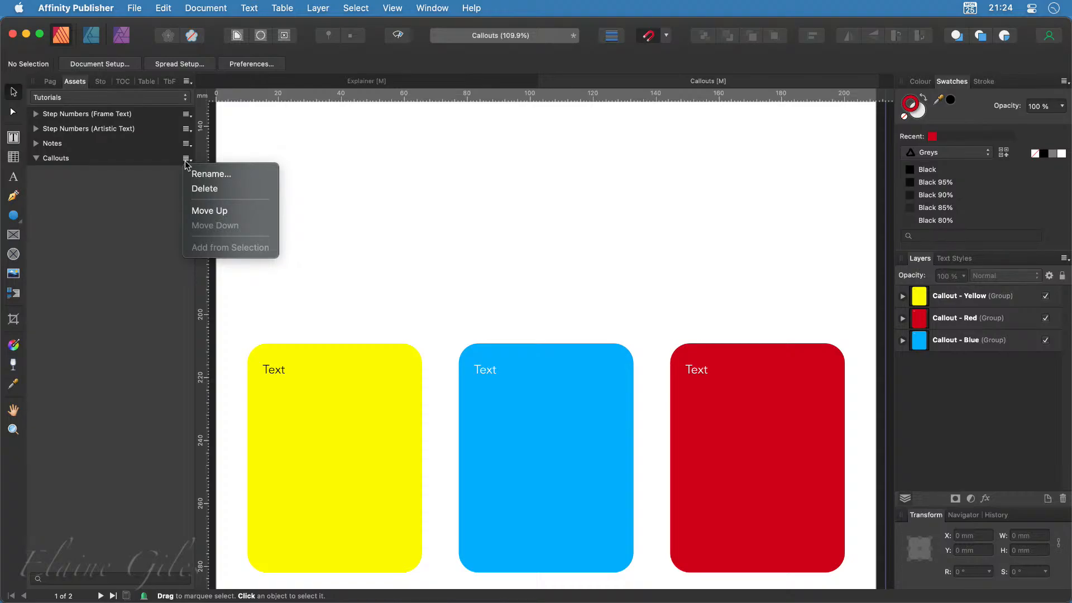
click(300, 401)
click(337, 414)
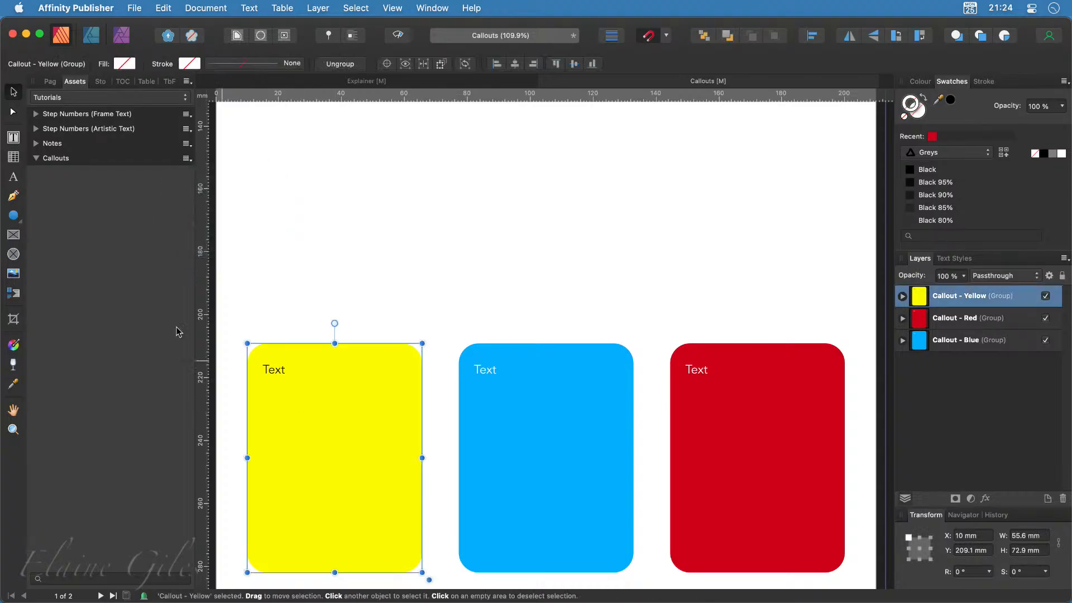
click(185, 159)
click(208, 246)
click(566, 396)
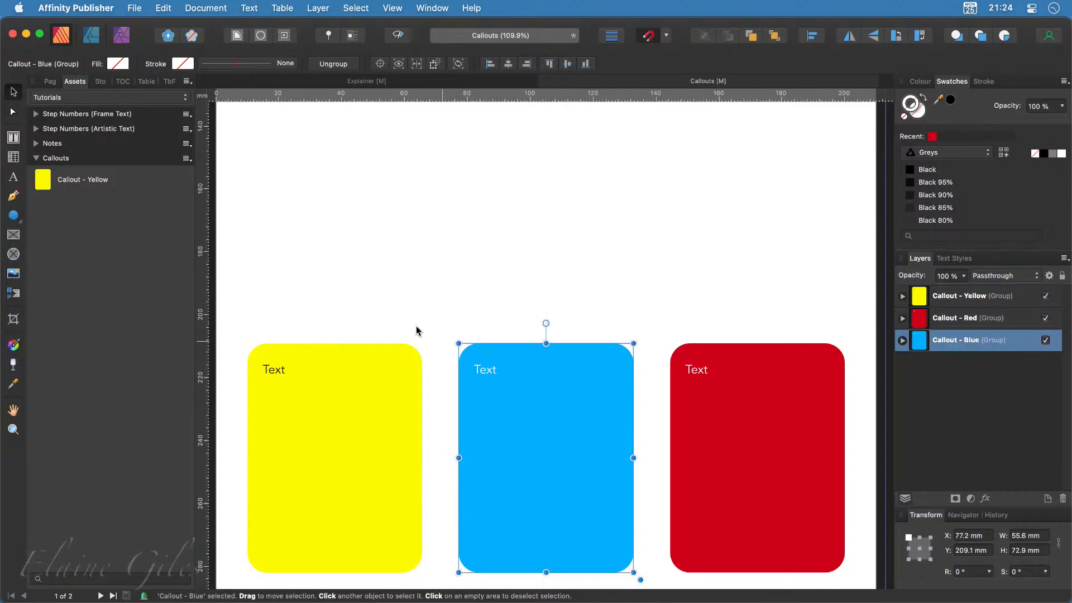
click(187, 159)
click(229, 246)
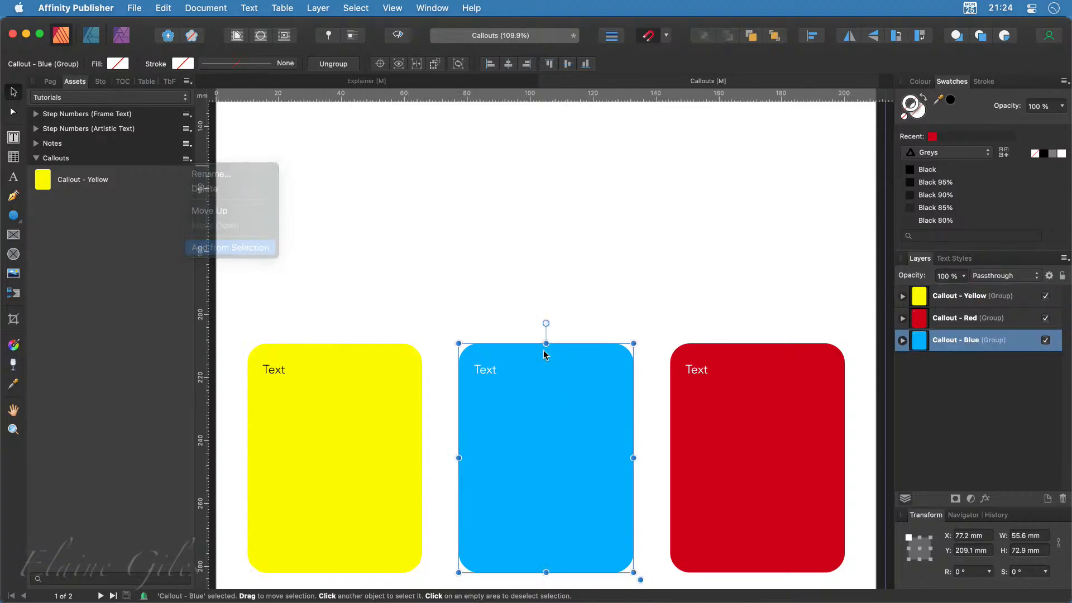
click(701, 389)
click(186, 159)
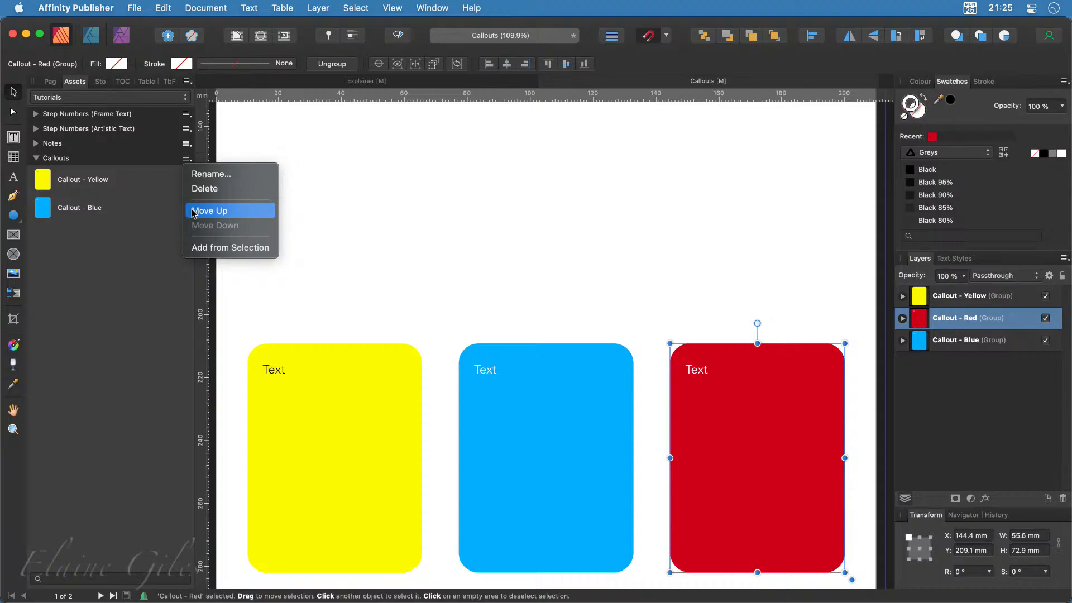
click(201, 248)
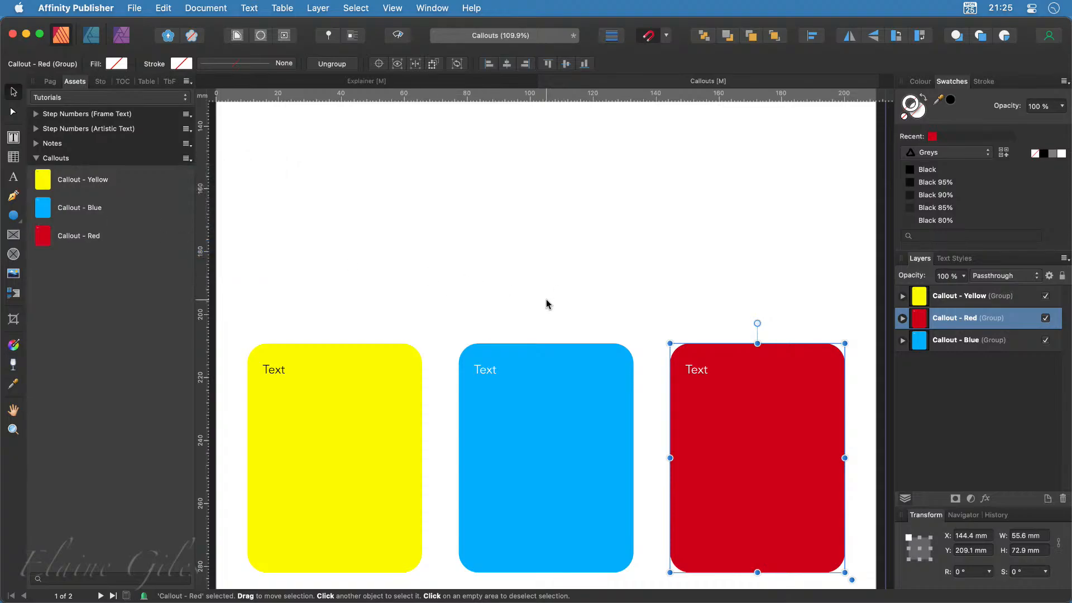
Show the document pages, switch to the Explainer document and display its text styles with Bullet 1 and Step collapsed
click(51, 81)
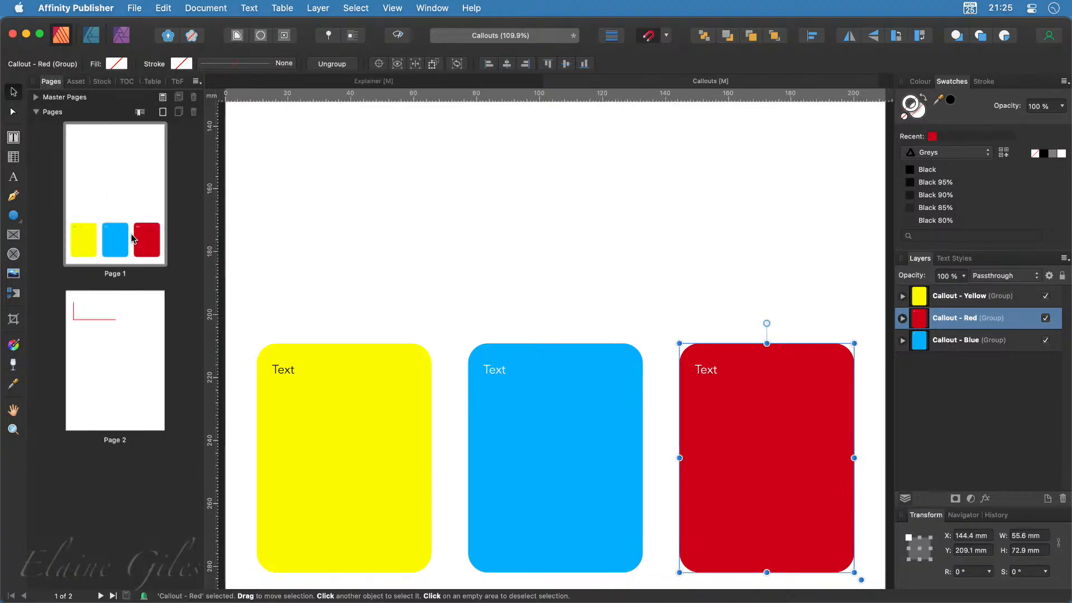
click(466, 82)
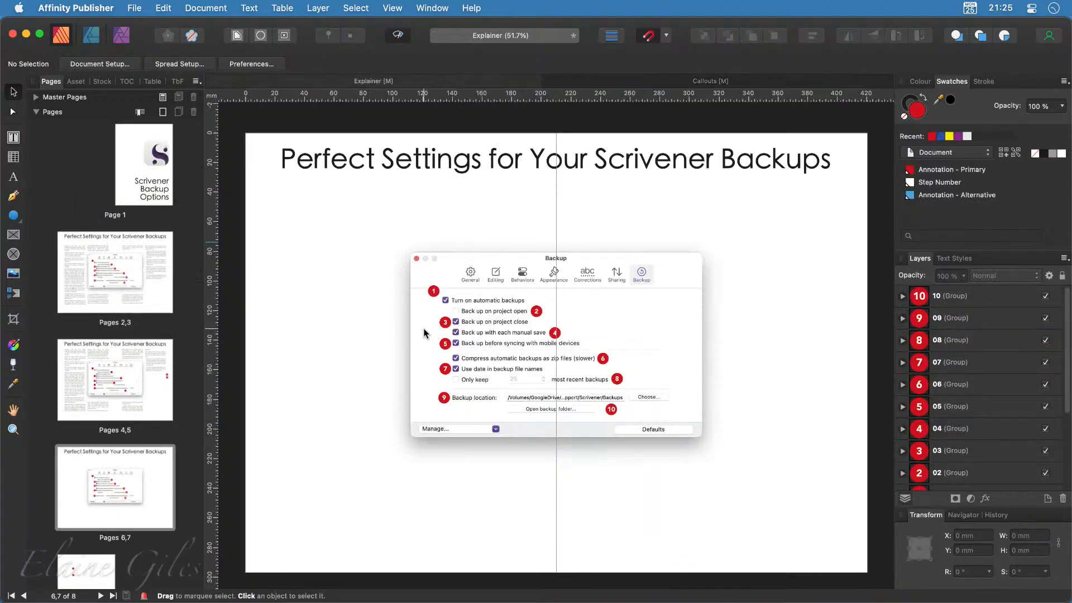
click(954, 258)
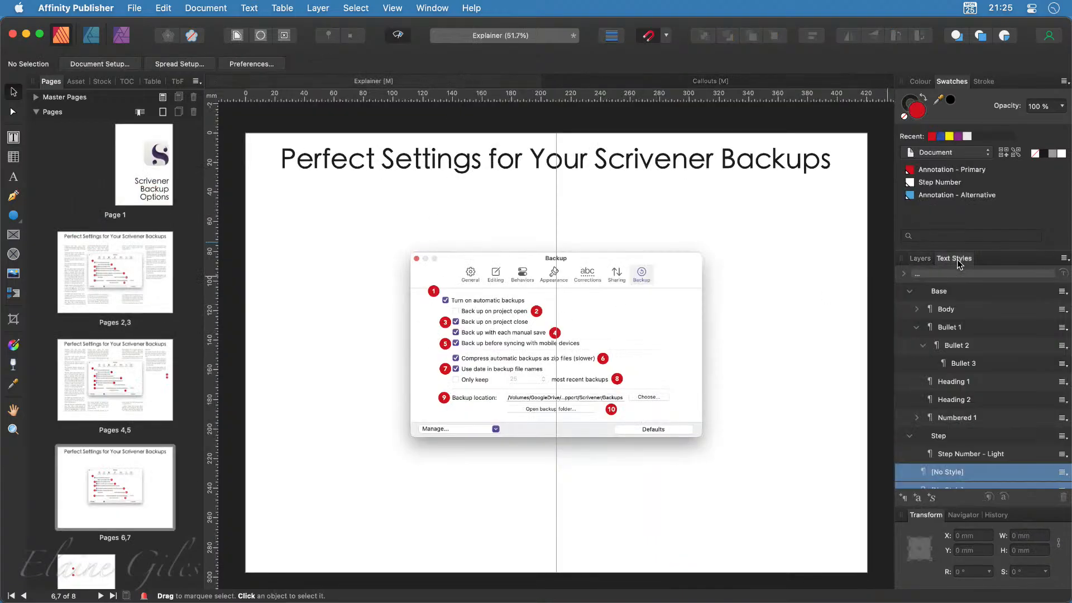
click(917, 328)
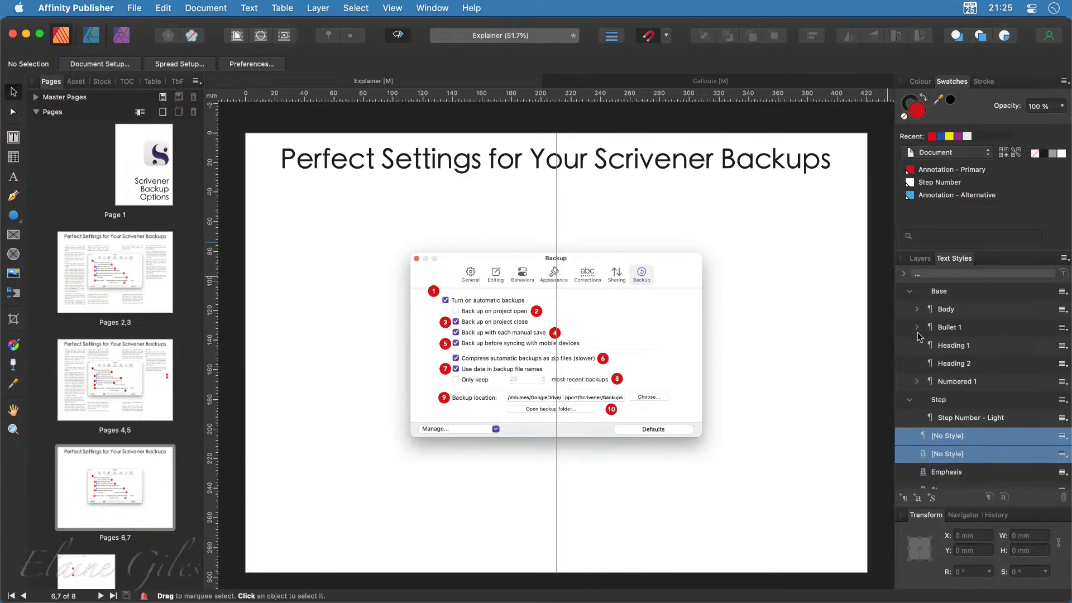
click(910, 399)
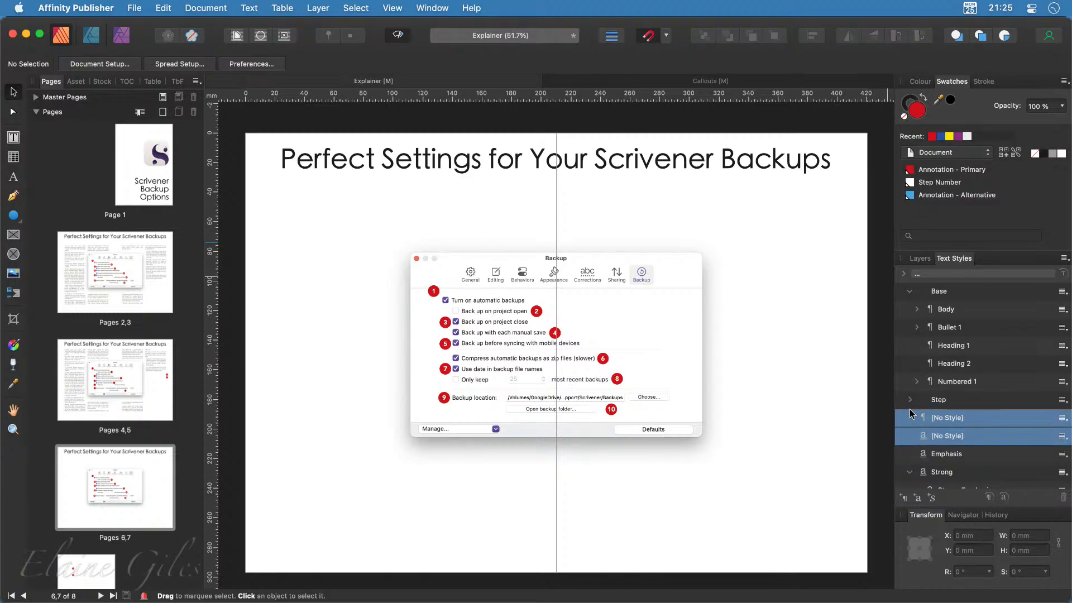
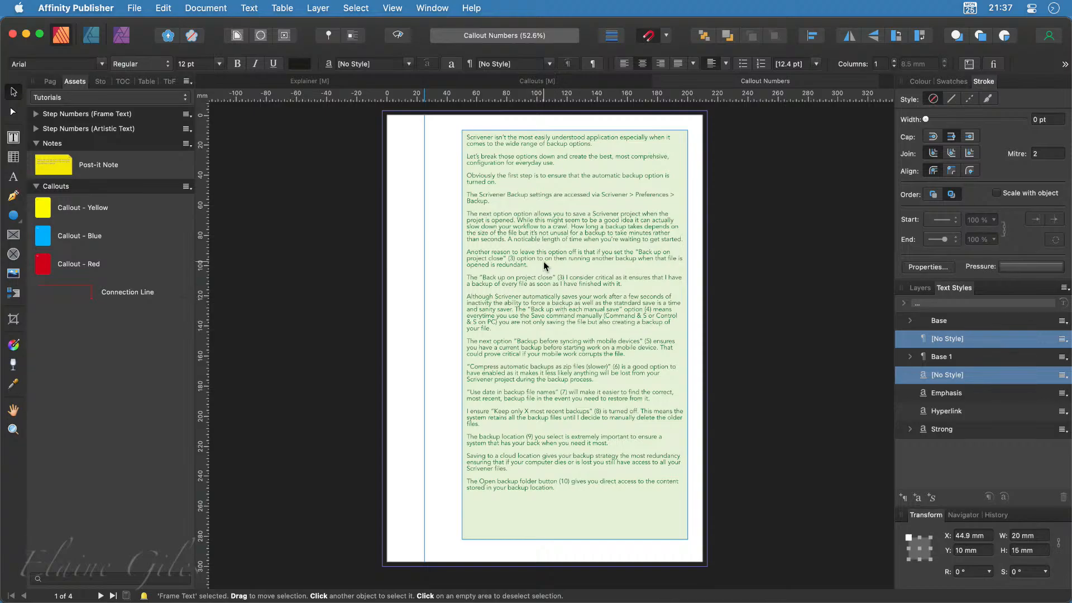
Move the small empty text frame off the body text into the blank left margin, centred on the vertical guide at about Y 12.4 mm
click(545, 266)
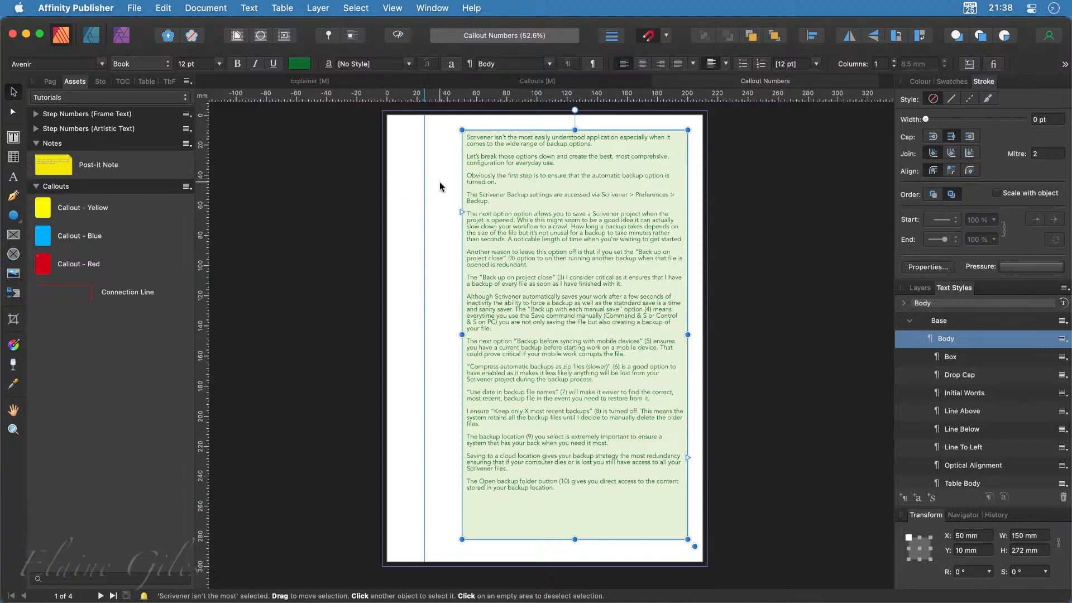
scroll(439, 186, up, 10)
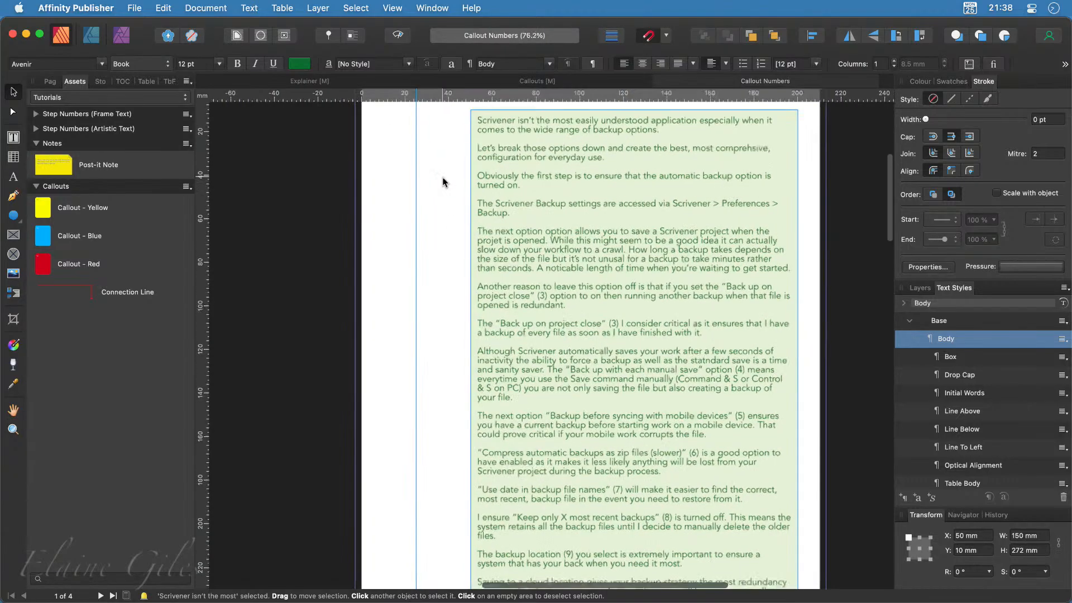
scroll(581, 187, up, 5)
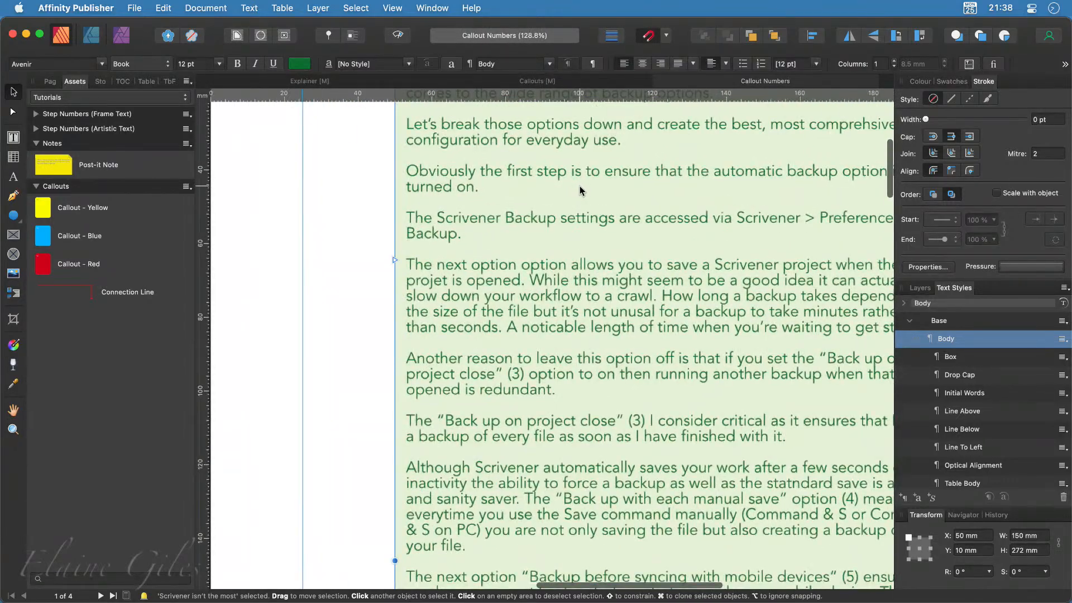
scroll(579, 191, down, 7)
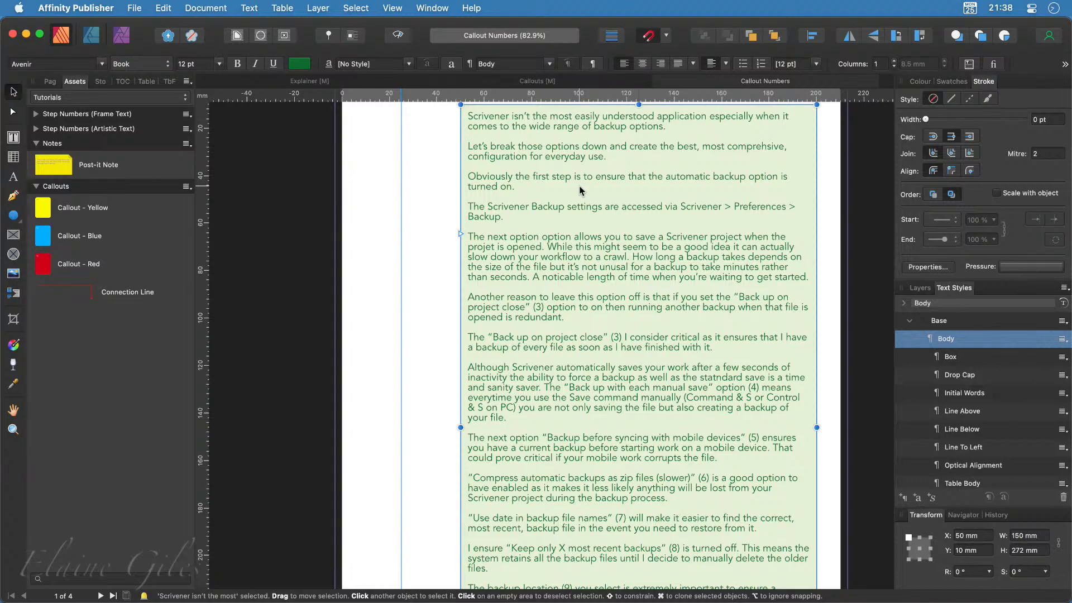
scroll(580, 191, up, 3)
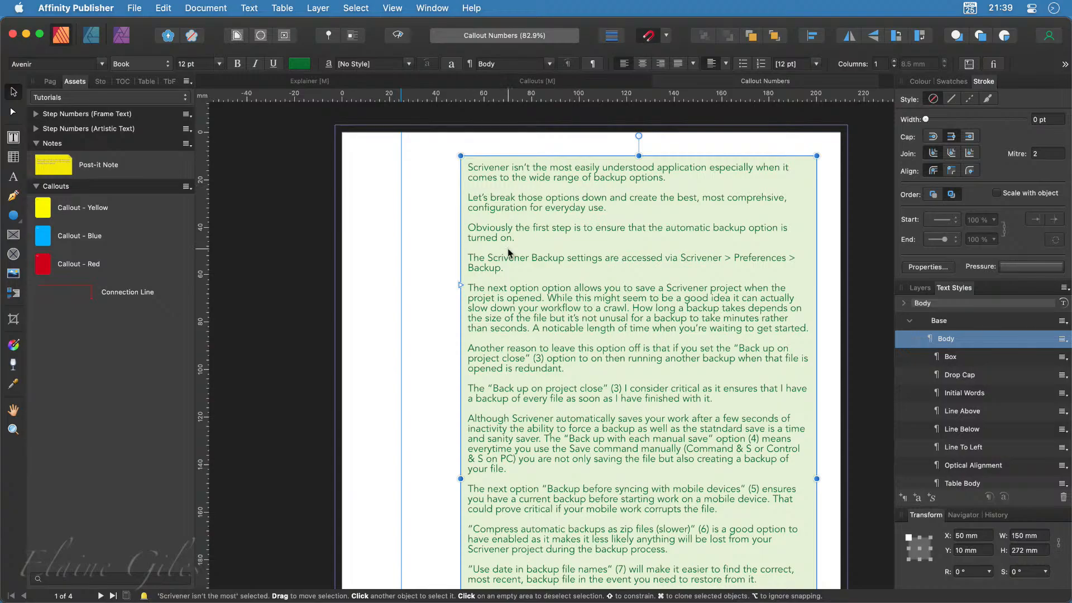
click(436, 167)
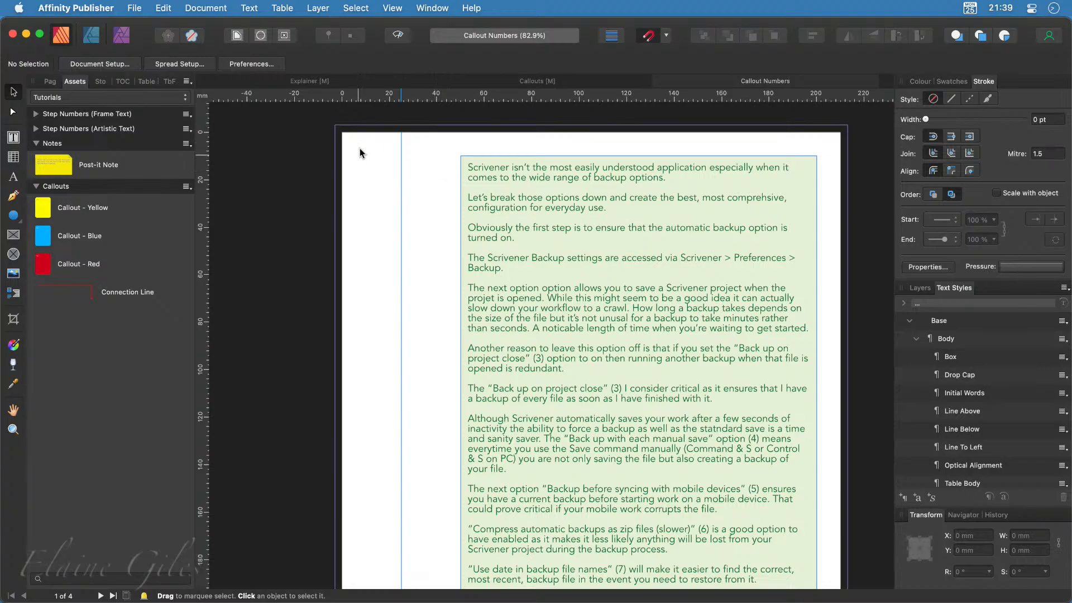
click(924, 288)
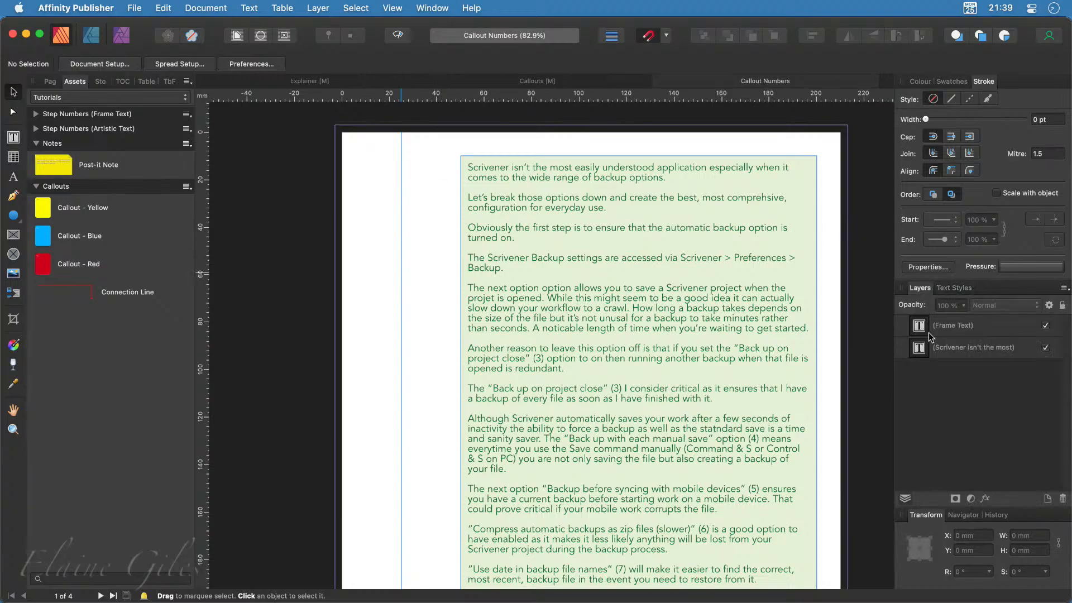
click(954, 324)
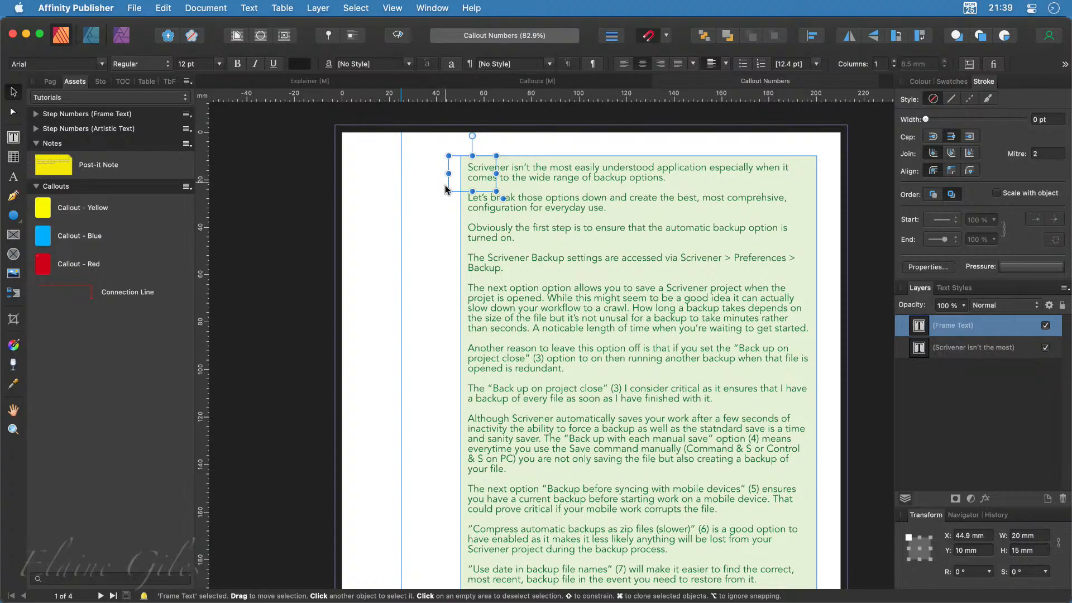
drag(456, 181, 388, 189)
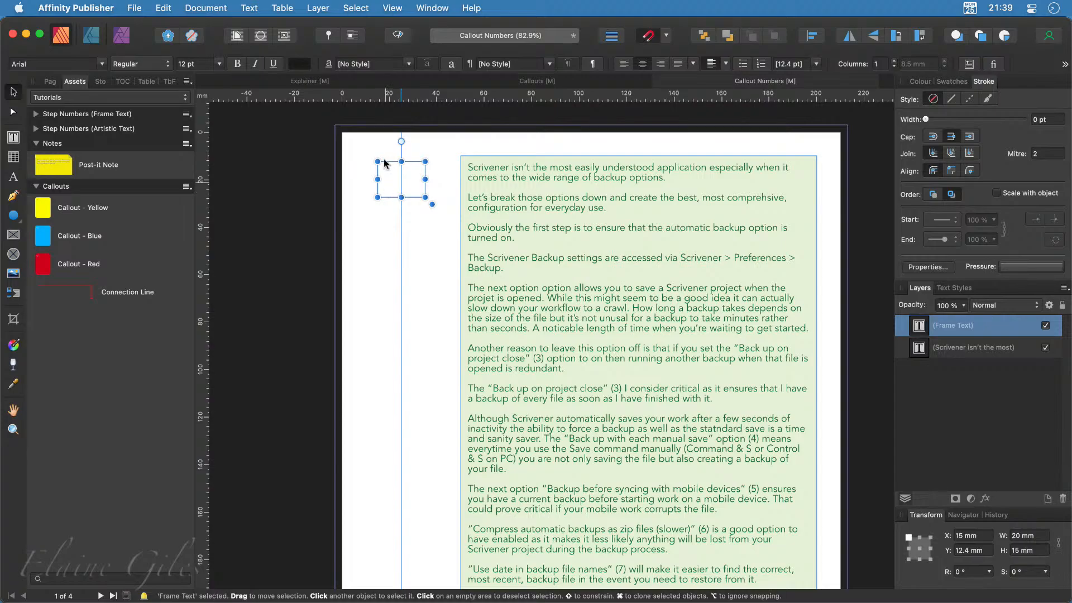
Display the text frame settings and fill the small empty frame with a green of about RGB 40, 255, 21
click(391, 7)
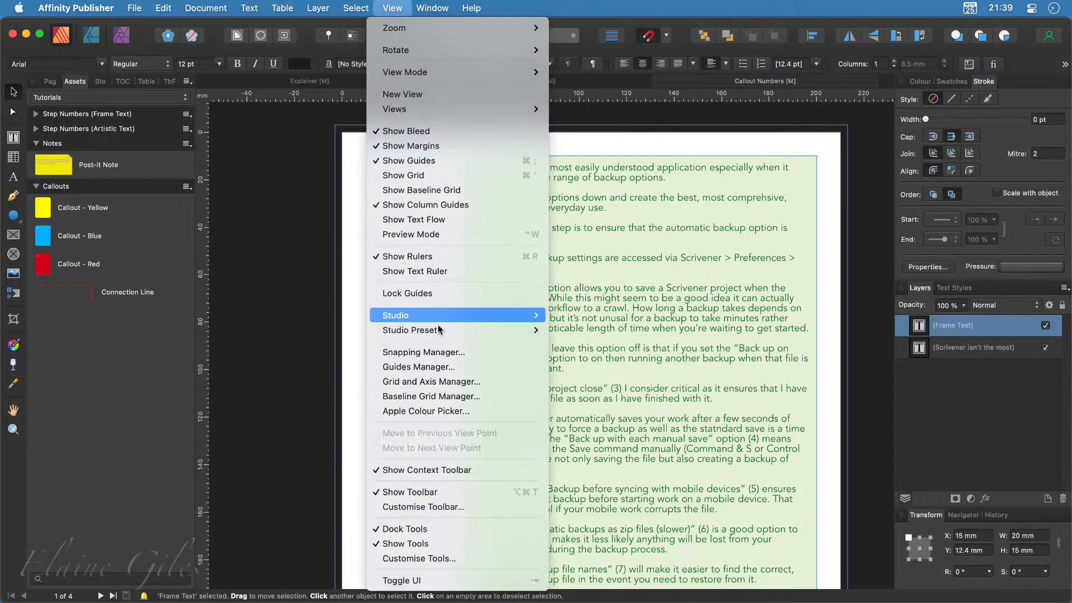
mouse_move(445, 319)
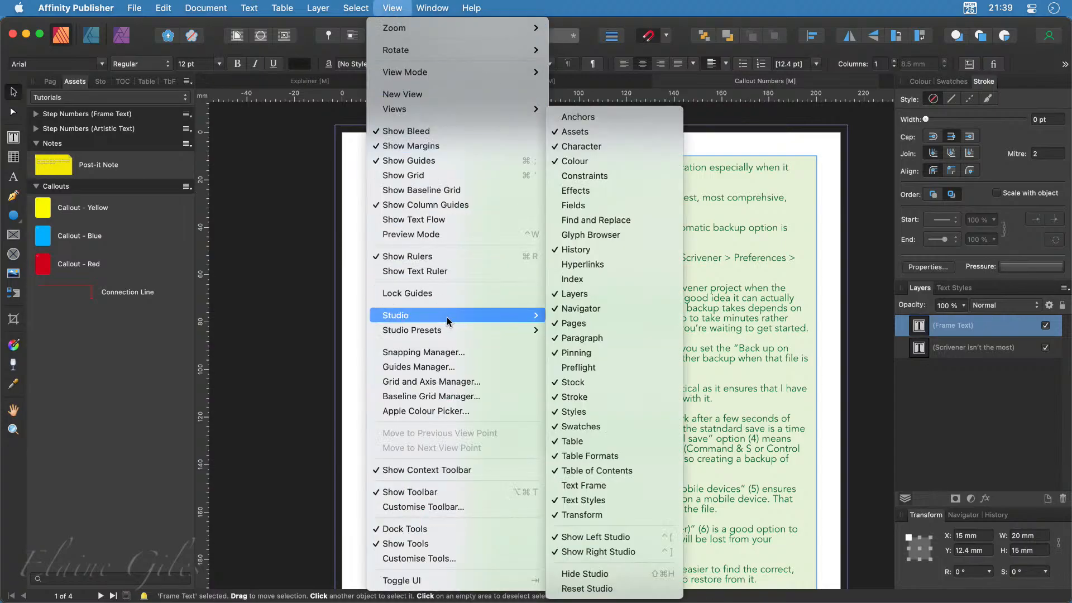
click(608, 487)
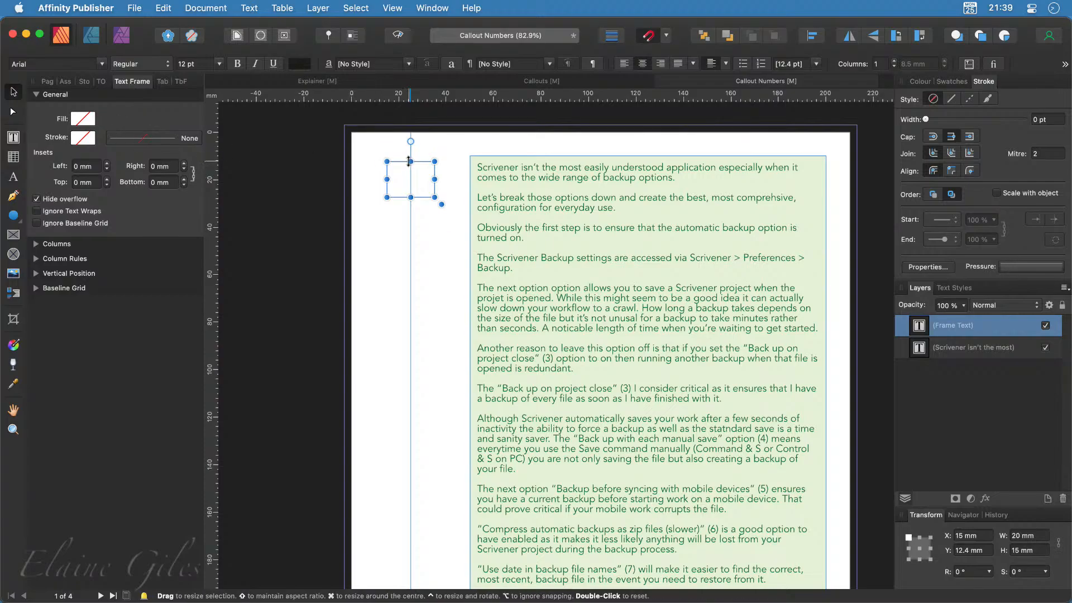
click(89, 120)
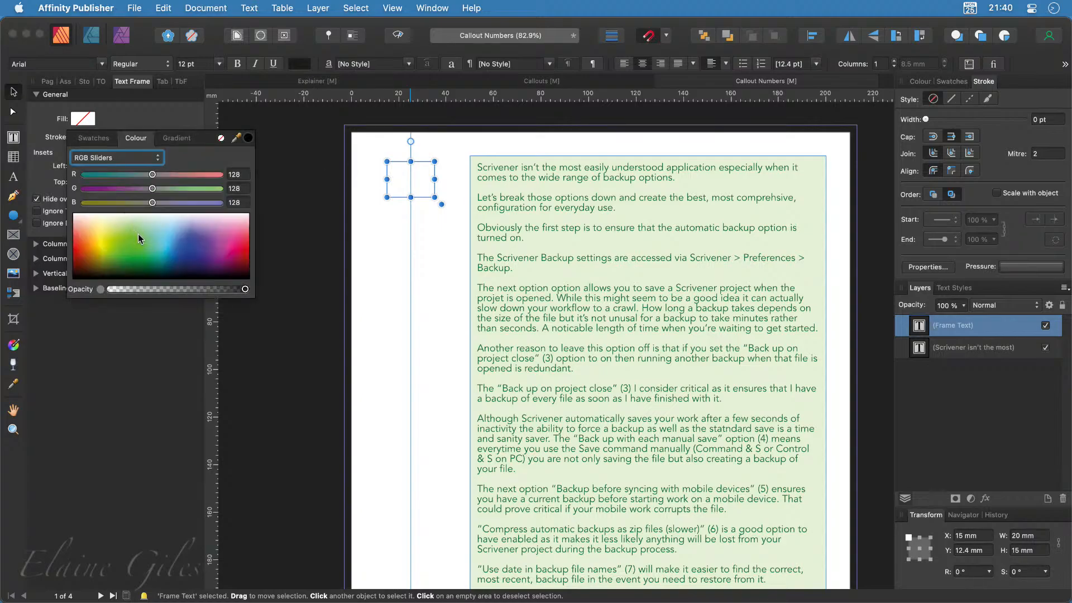
mouse_move(138, 233)
mouse_down()
mouse_move(122, 239)
mouse_move(120, 262)
mouse_move(131, 223)
mouse_move(129, 242)
mouse_up()
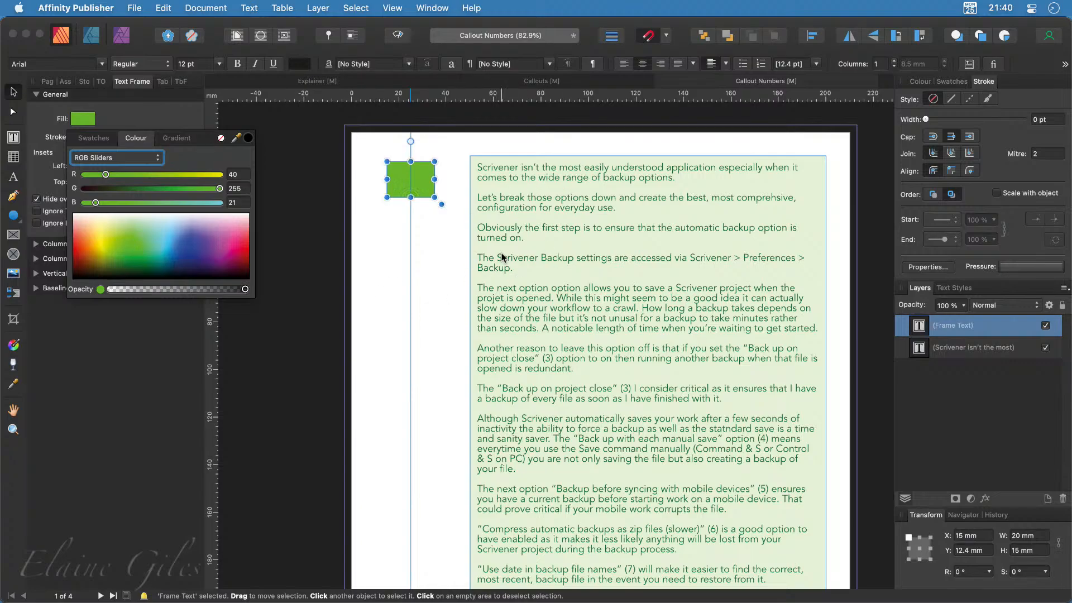
click(434, 220)
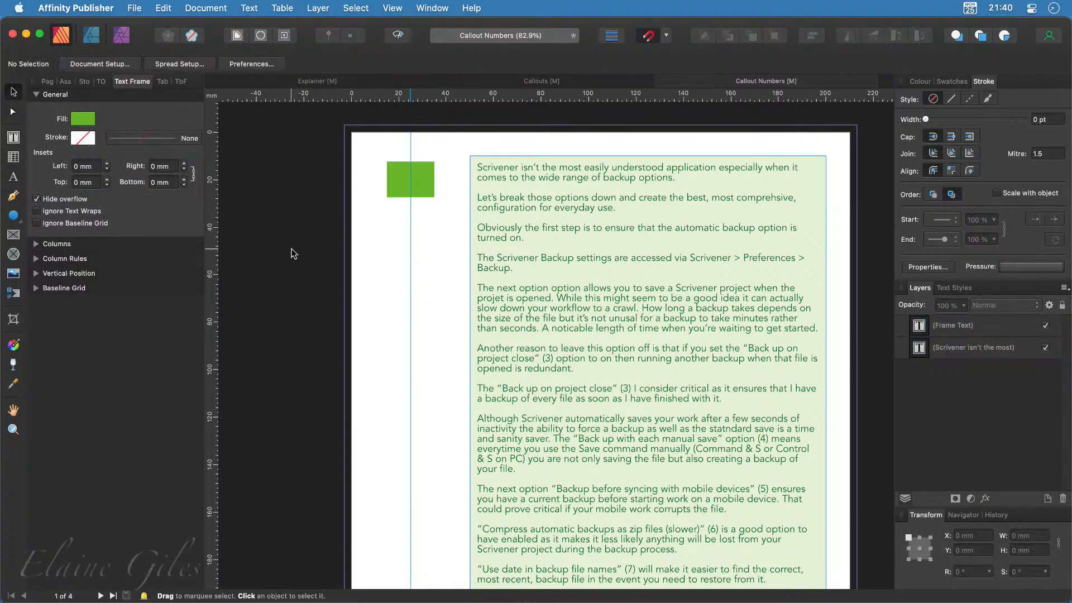
Set the font of the green text frame to Arial Black
click(415, 183)
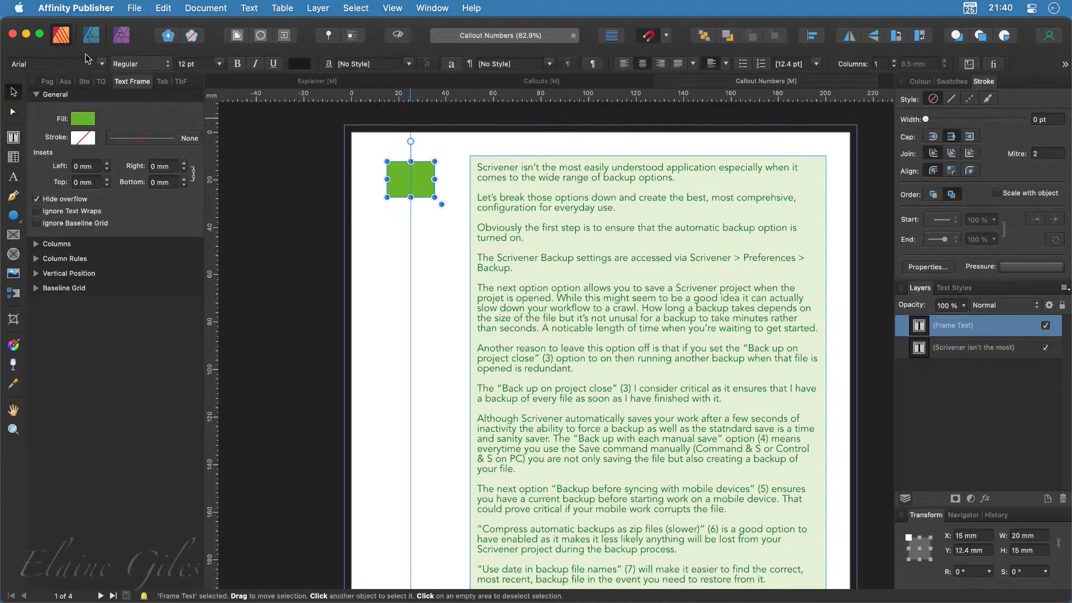
click(102, 64)
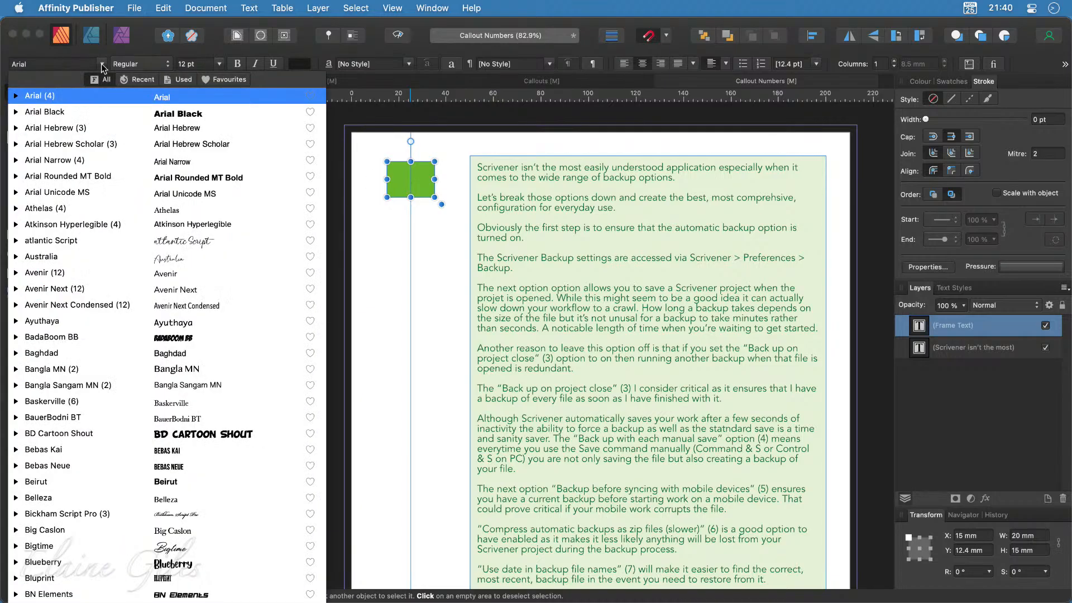
key(Up)
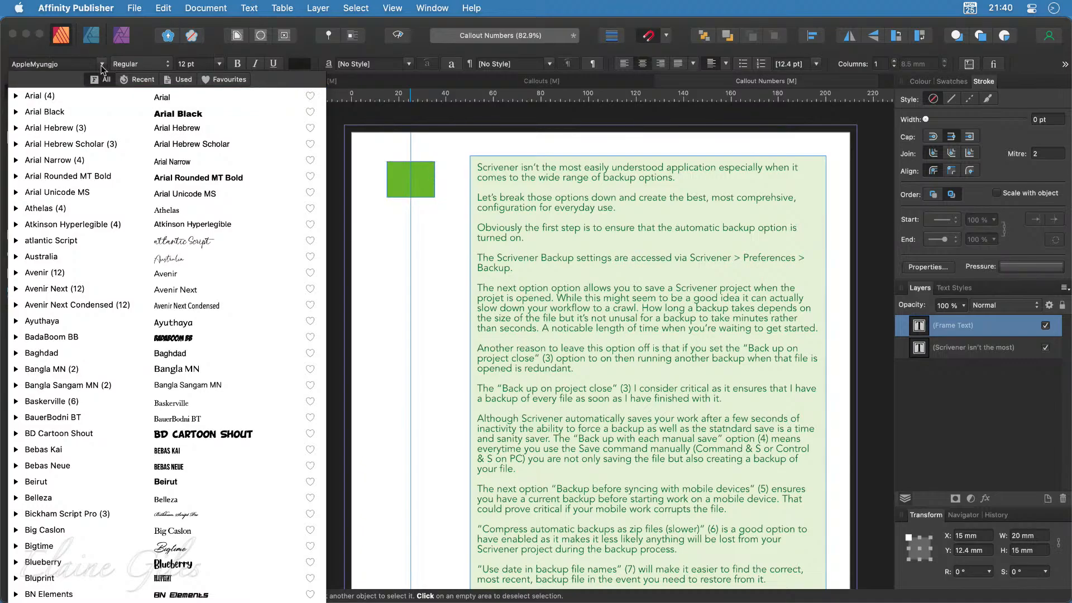
click(103, 117)
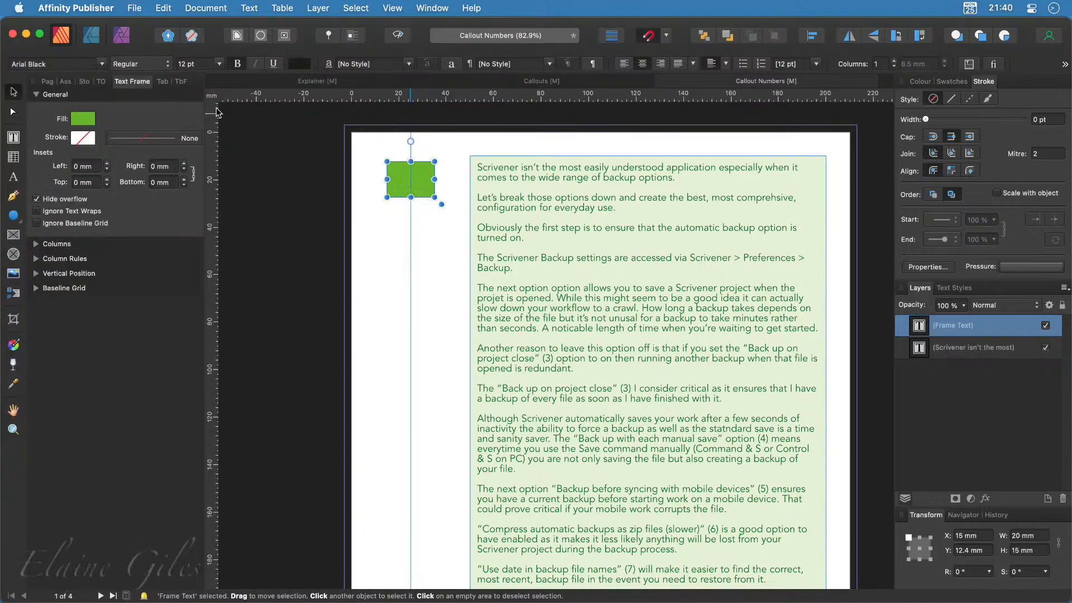
Enter the number 1 in the green text frame and centre it vertically
double_click(401, 176)
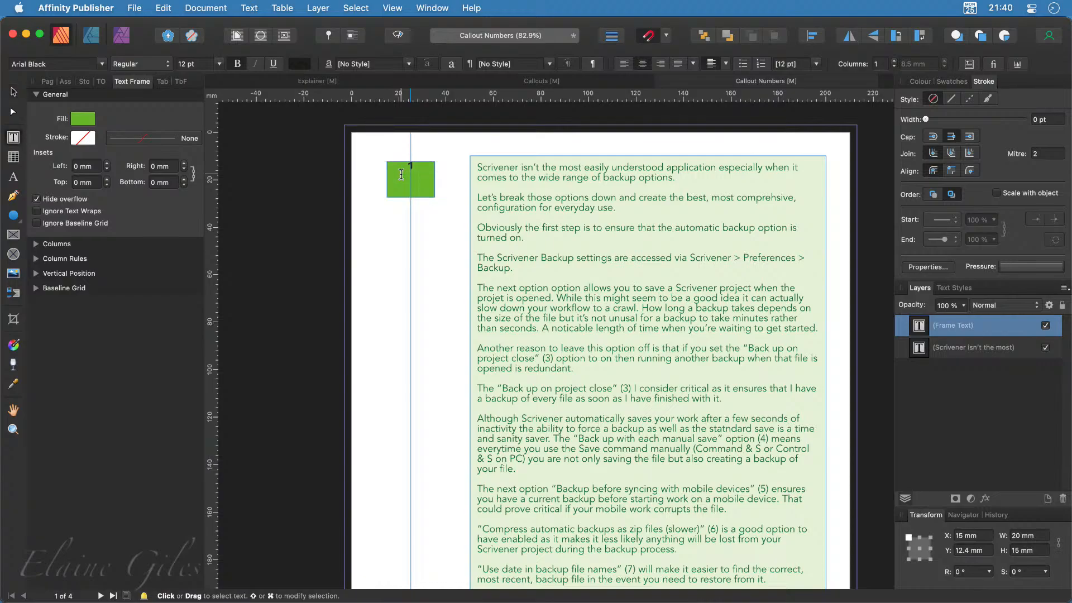
key(Escape)
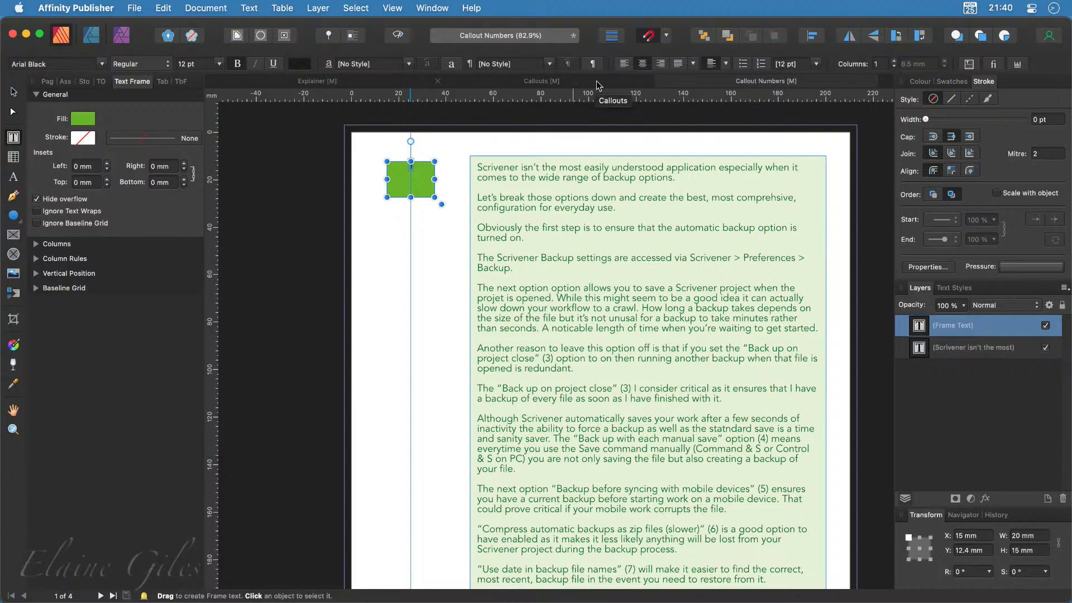
click(725, 63)
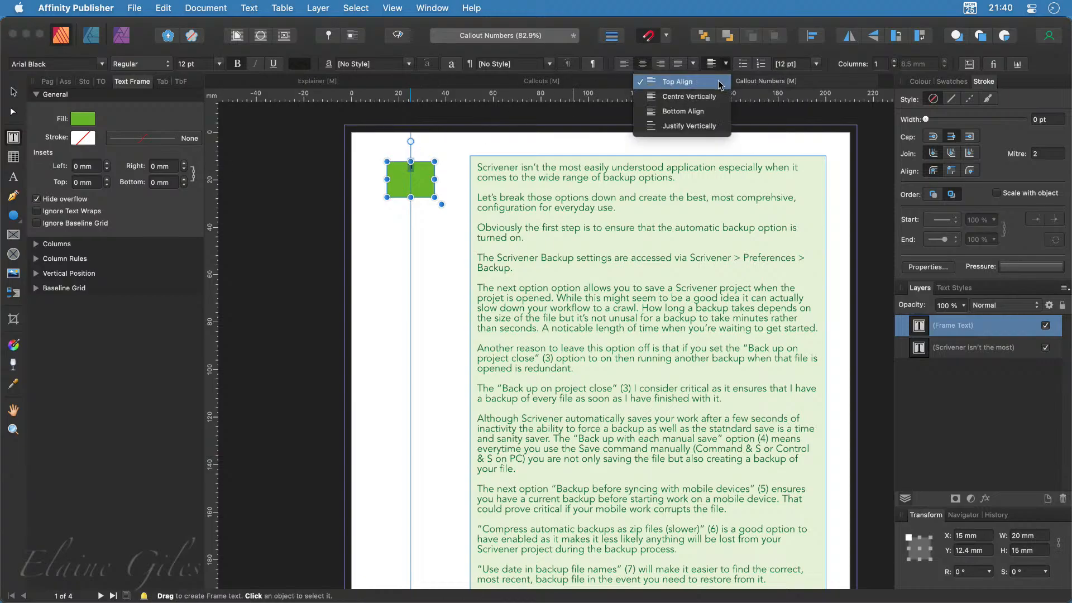
click(679, 98)
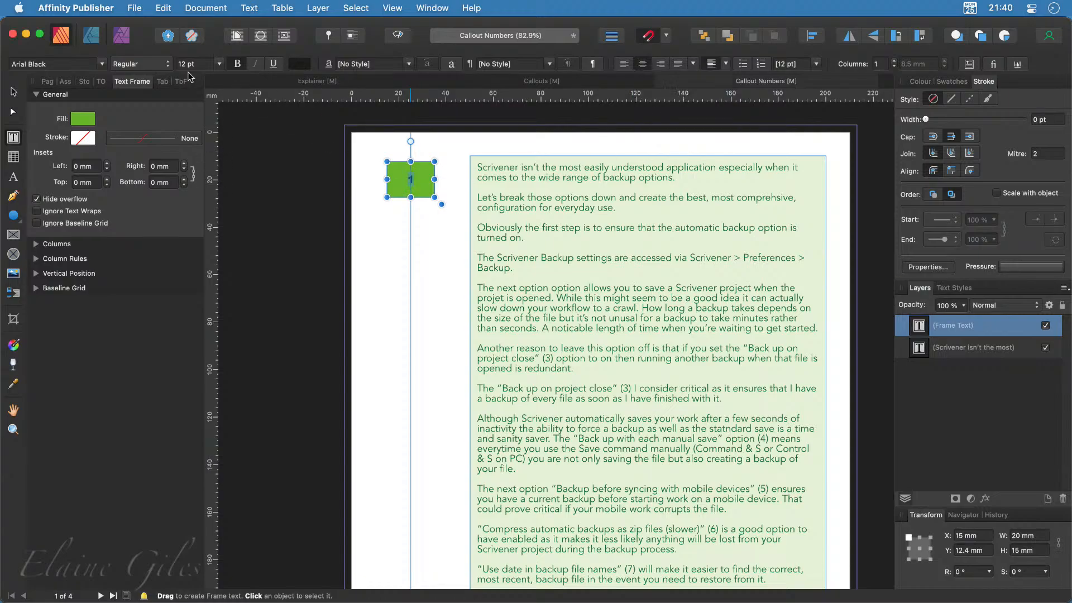
Set the callout number's font size to 24 pt and its text colour to white
click(219, 64)
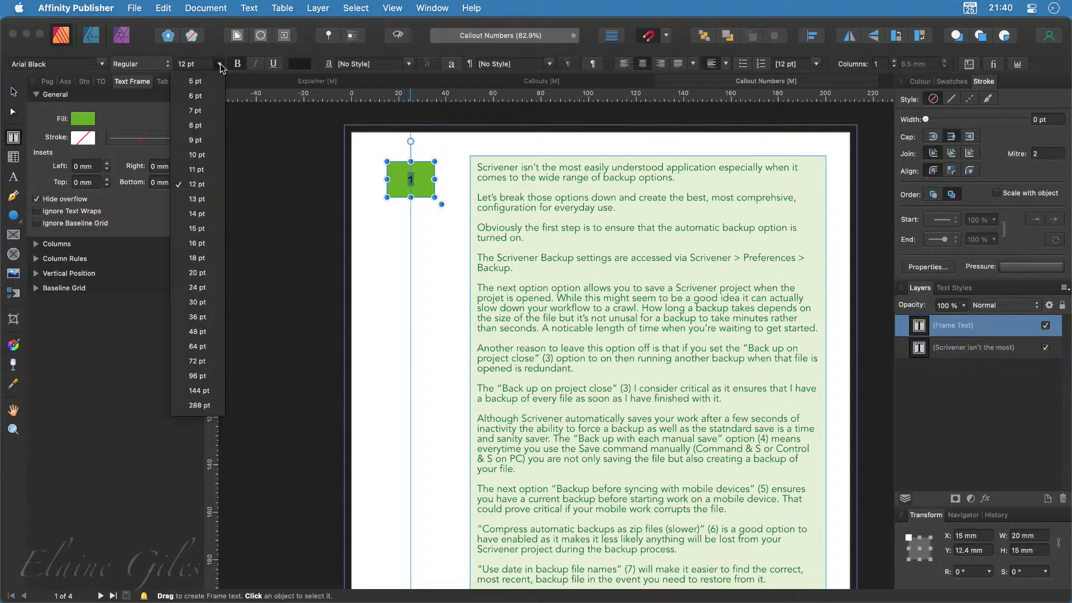
click(205, 288)
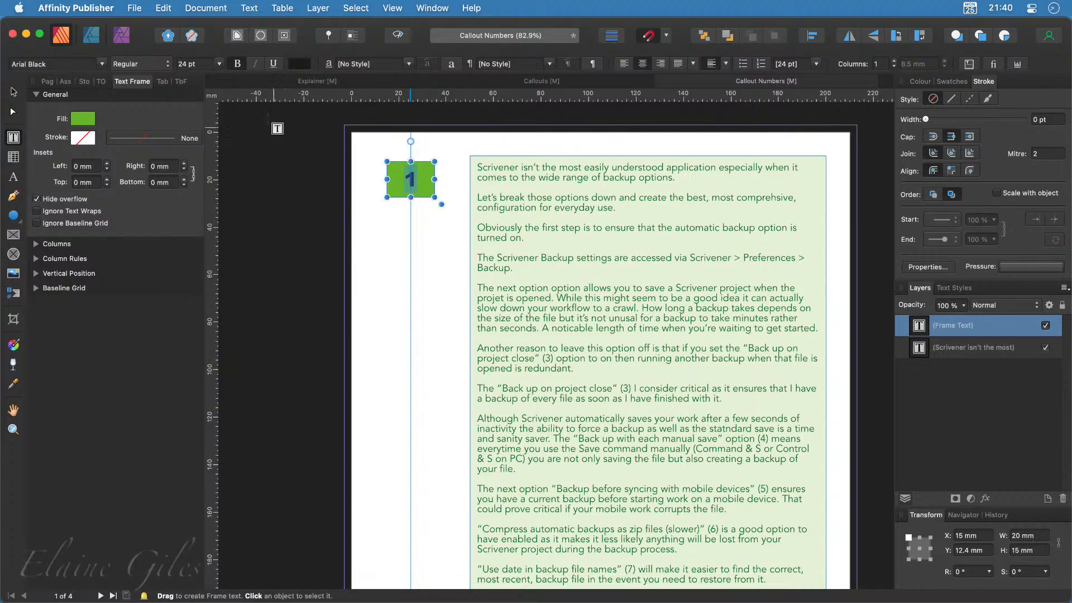
click(299, 65)
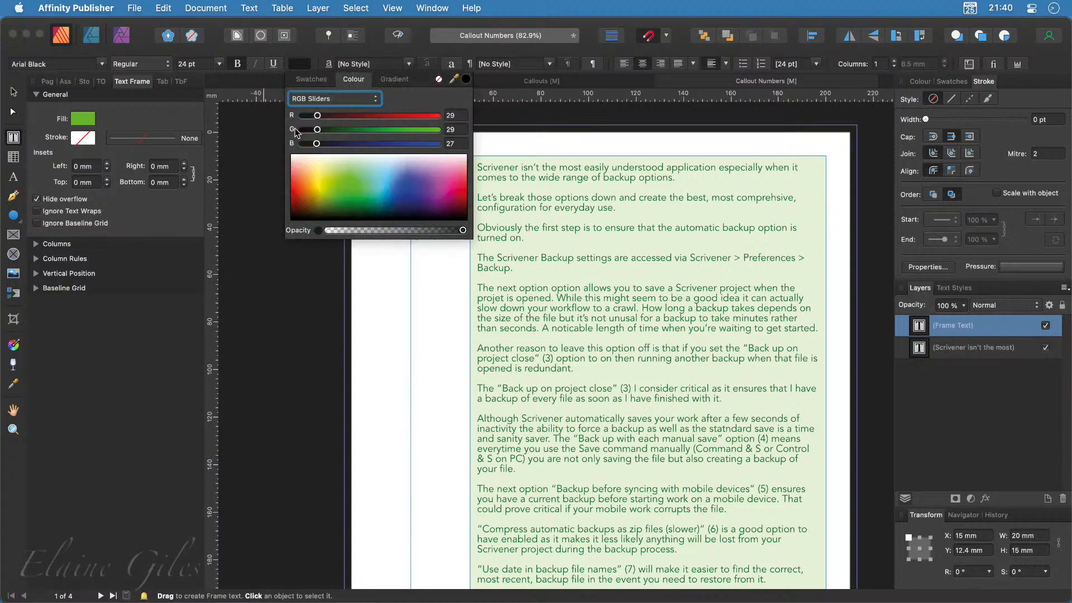
click(305, 160)
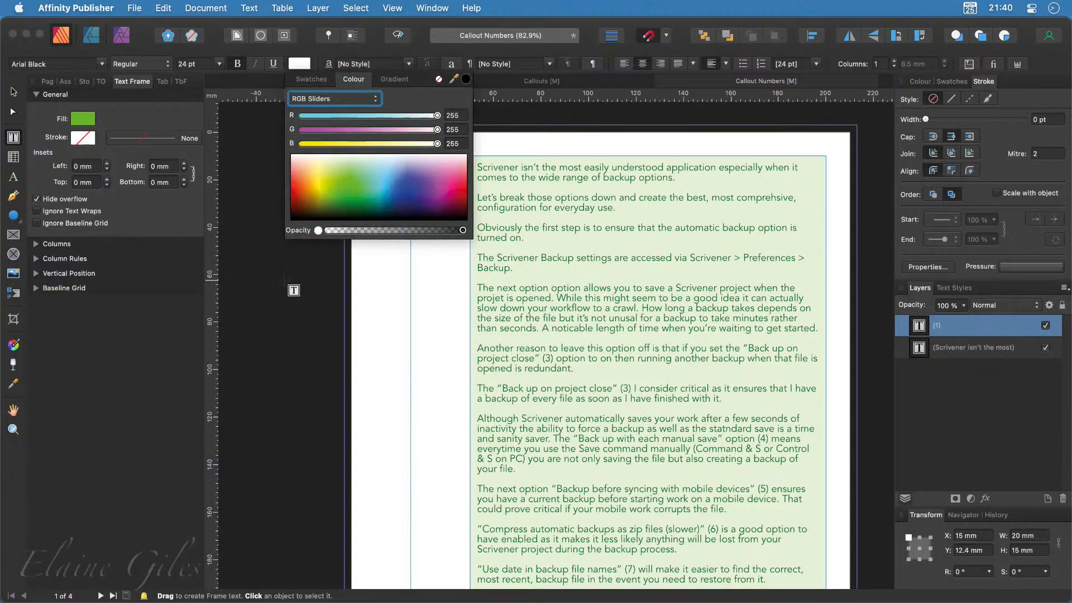
click(14, 92)
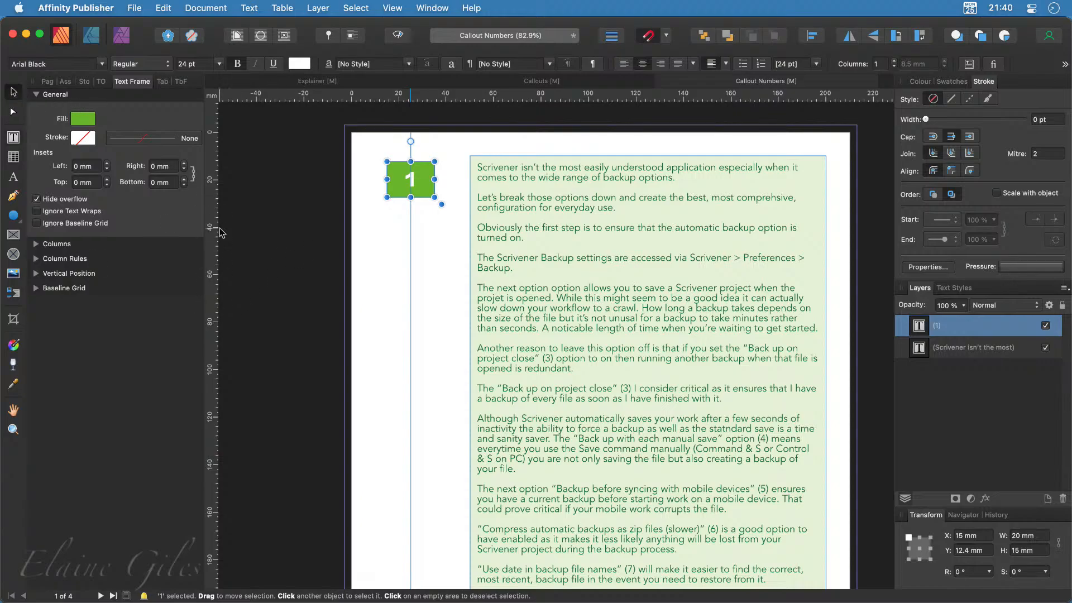
click(295, 273)
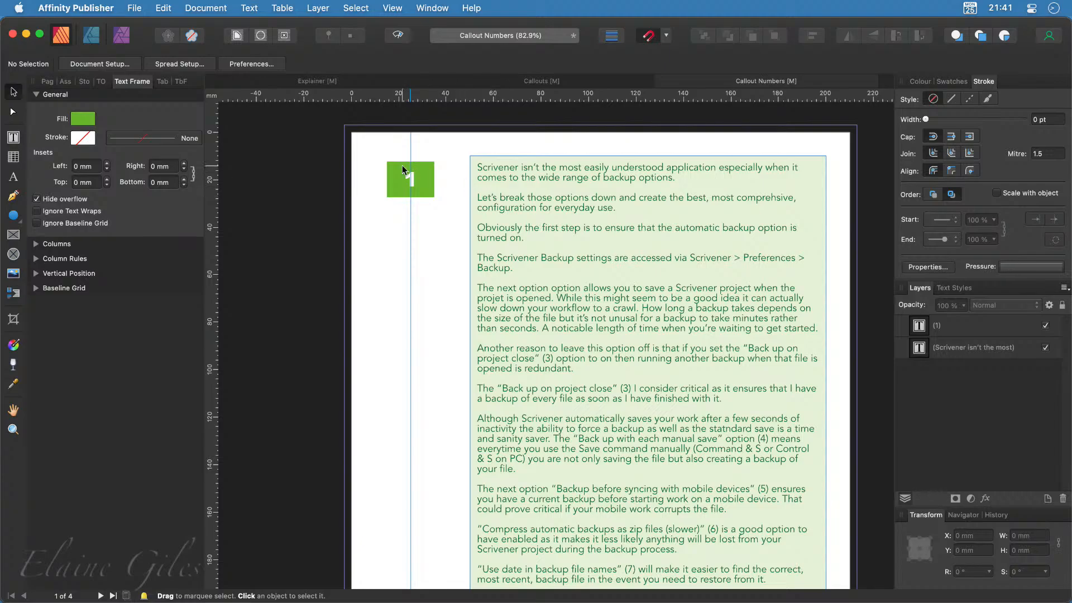
Duplicate the callout frame twice down the vertical guide, placing the copies at about Y 64 mm and Y 106 mm
click(424, 187)
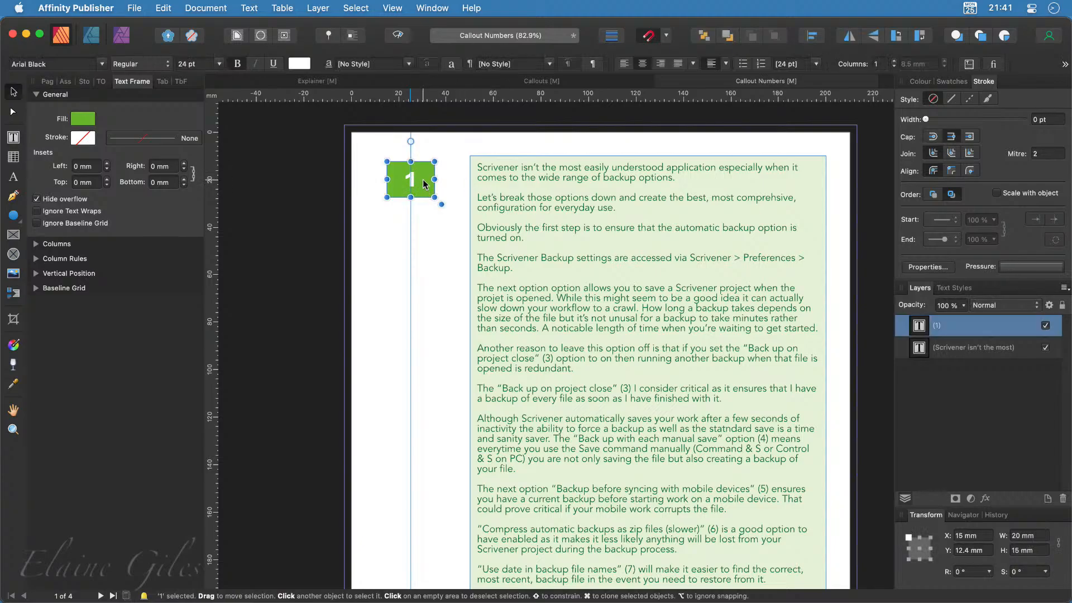
drag(425, 183, 418, 317)
mouse_move(416, 311)
mouse_down()
mouse_move(420, 300)
mouse_move(403, 367)
mouse_up()
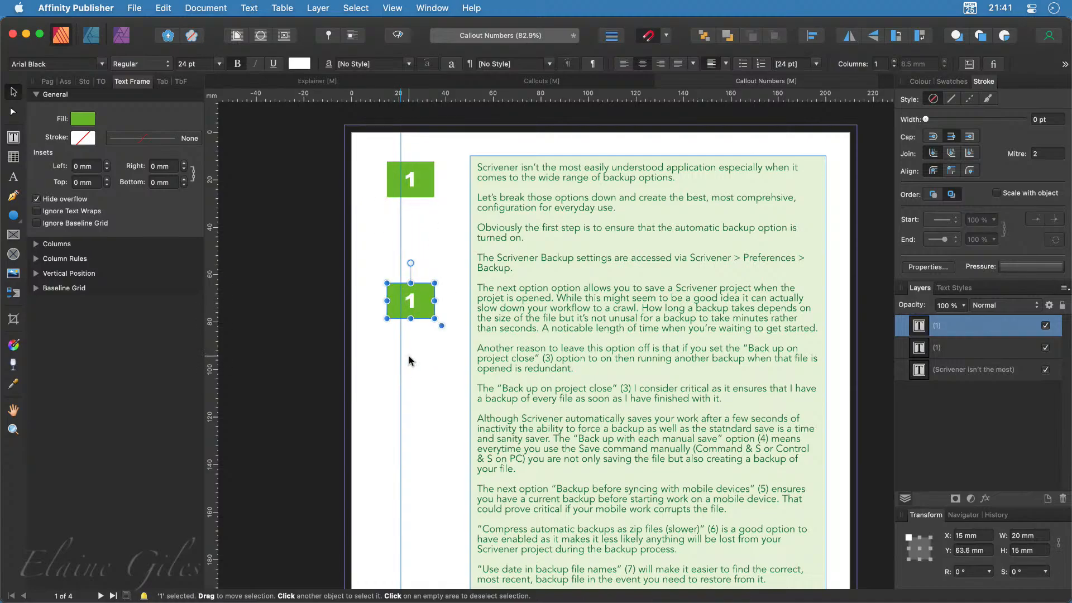
key(super+z)
drag(426, 310, 424, 405)
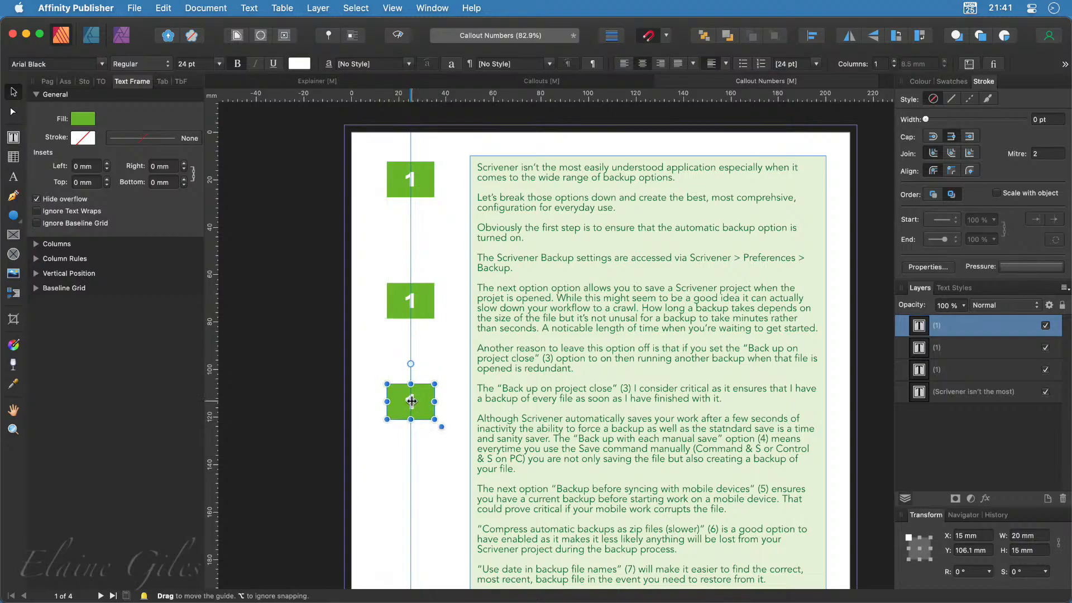
Change the number in the lowest callout copy to 3 and in the middle one to 2
double_click(411, 401)
text(3)
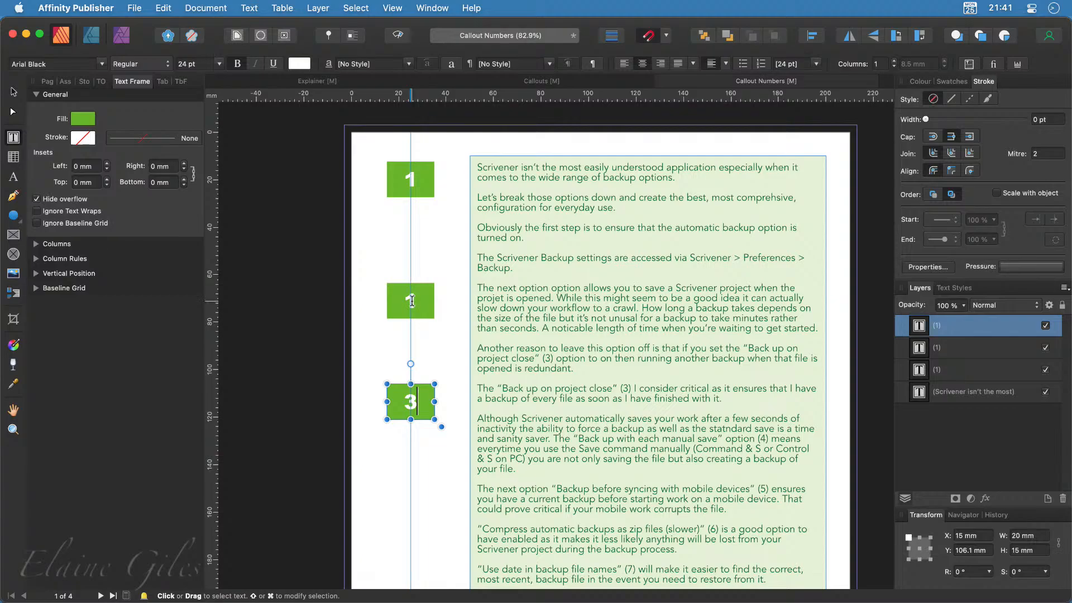
double_click(412, 300)
text(2)
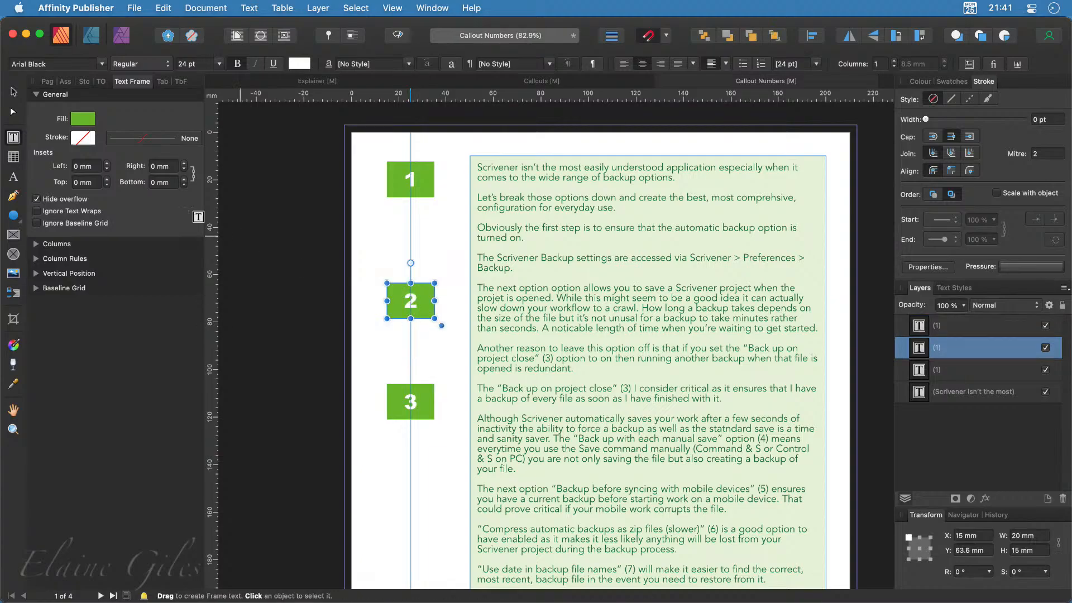
key(Escape)
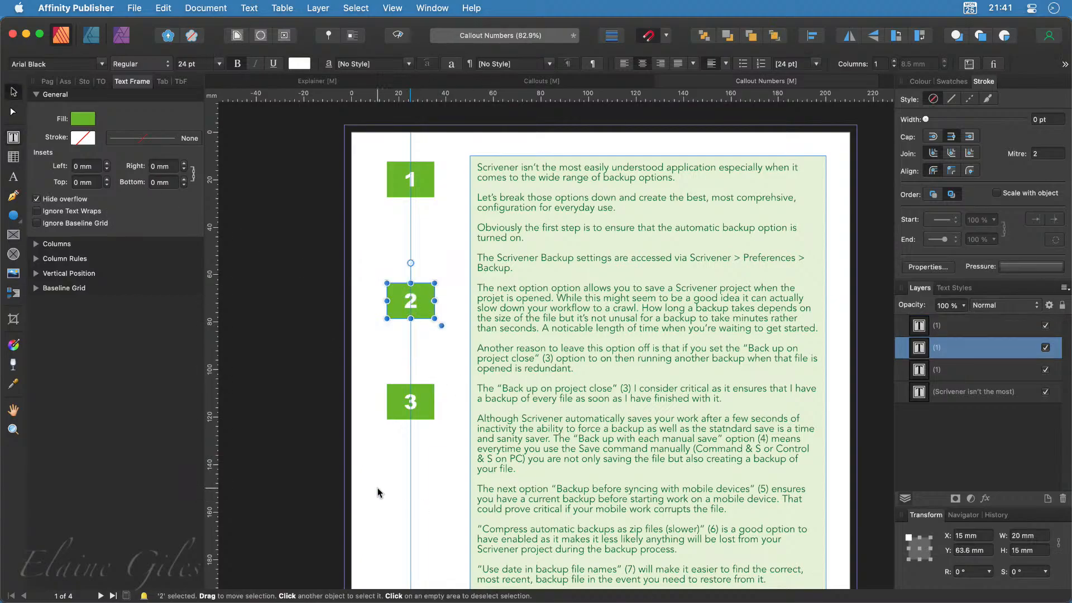
Pin callout 1 as a floating object to the start of the first body paragraph, "Scrivener isn't the most"
click(426, 403)
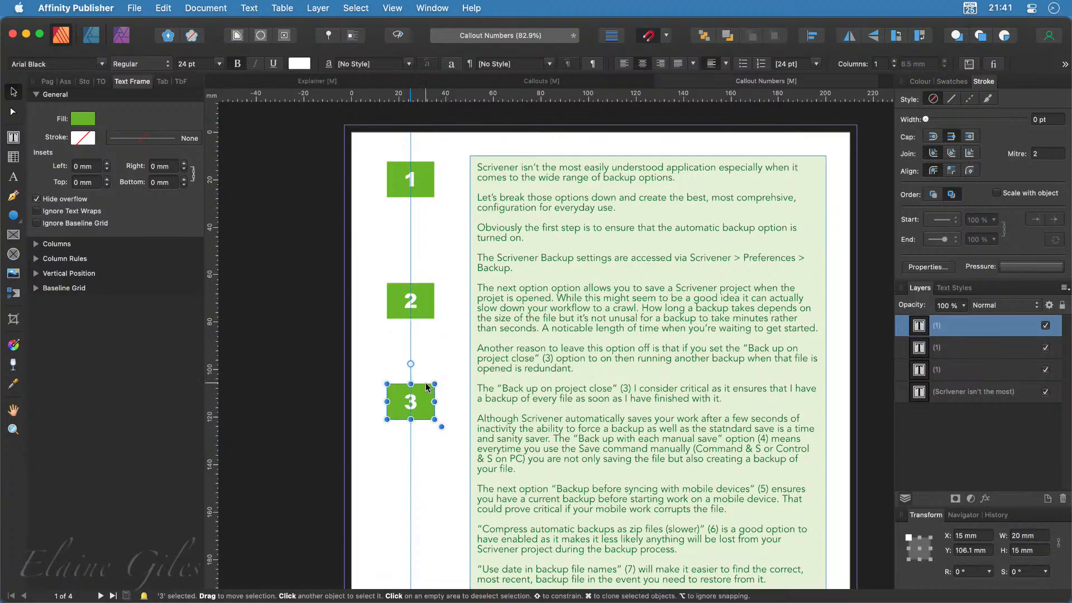
click(424, 306)
click(423, 191)
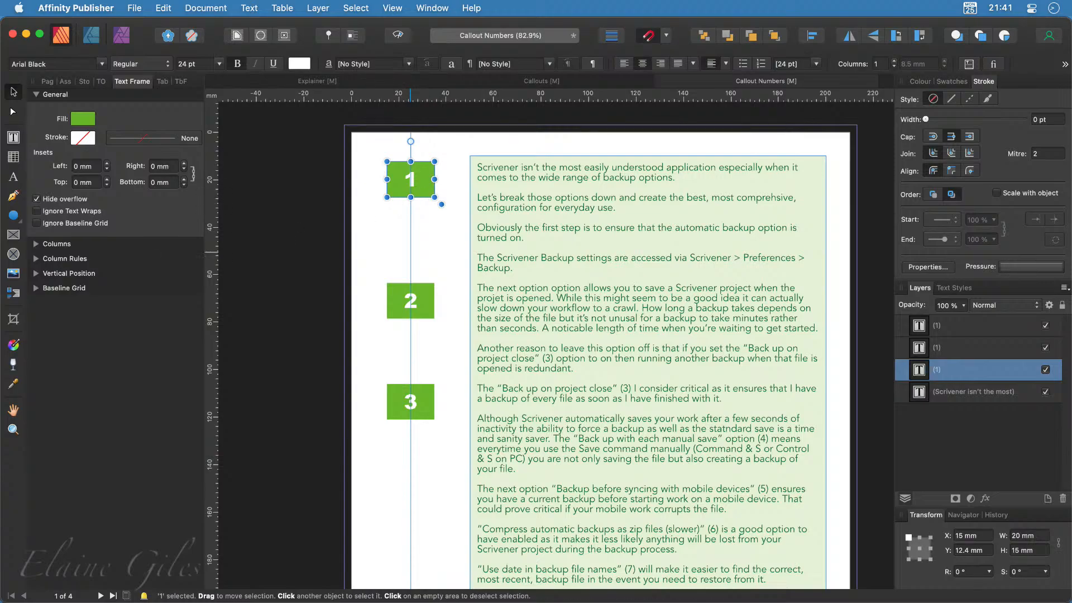
drag(138, 393, 233, 207)
click(163, 221)
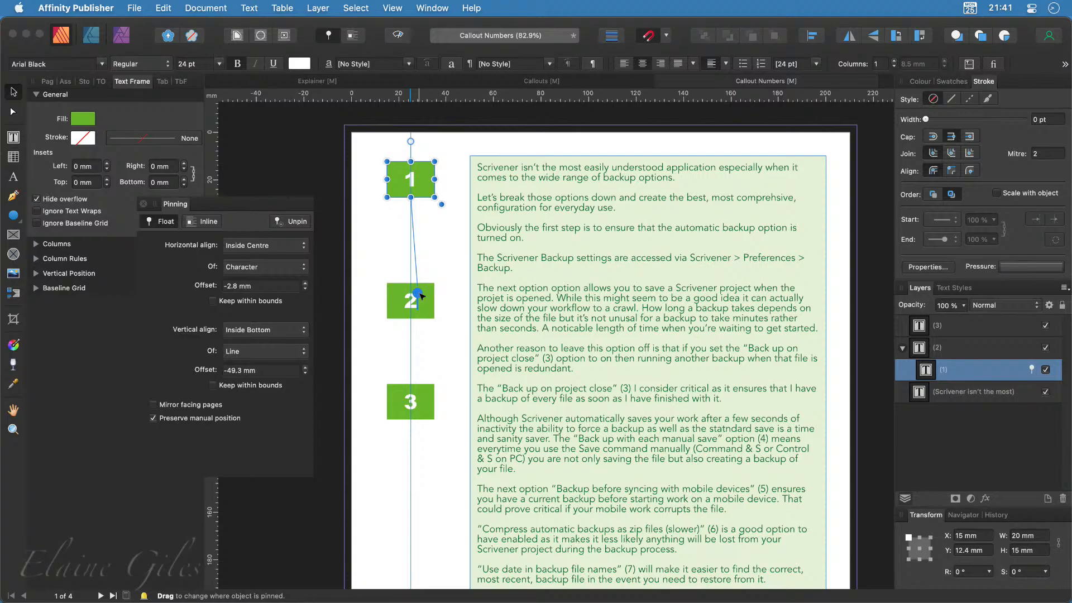
mouse_move(419, 296)
mouse_down()
mouse_move(476, 234)
mouse_move(479, 167)
mouse_up()
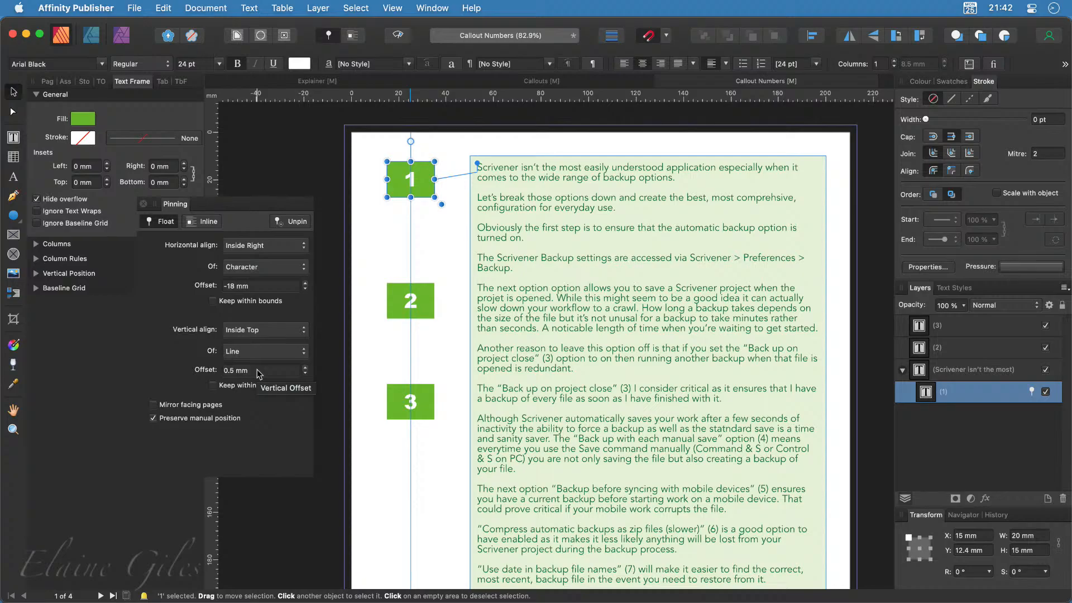
Set the vertical pinning offset of callout 1 to 0 mm
scroll(423, 142, up, 3)
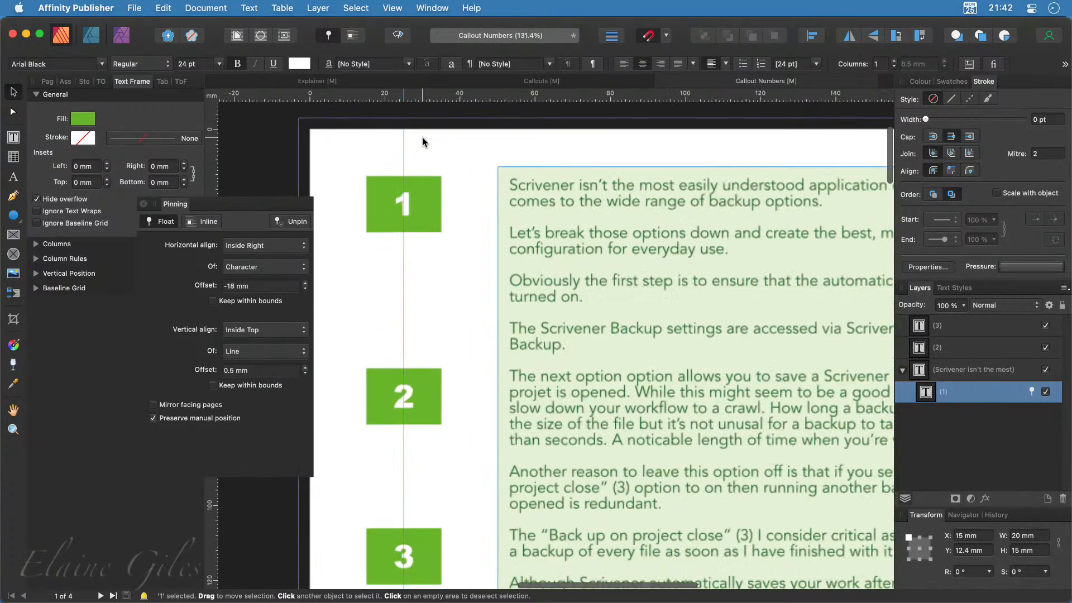
scroll(422, 141, up, 5)
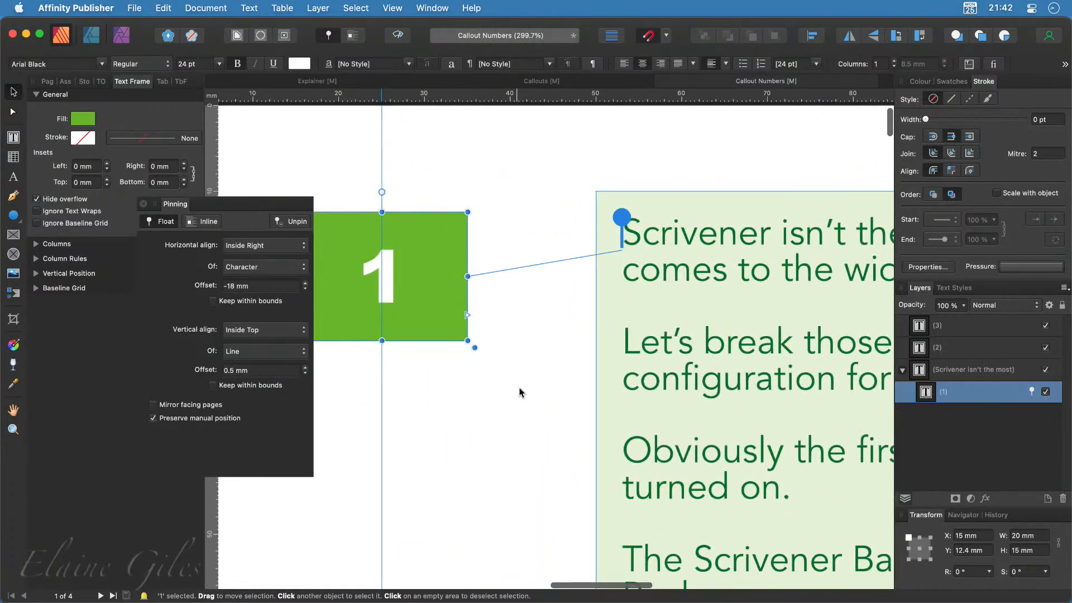
click(537, 407)
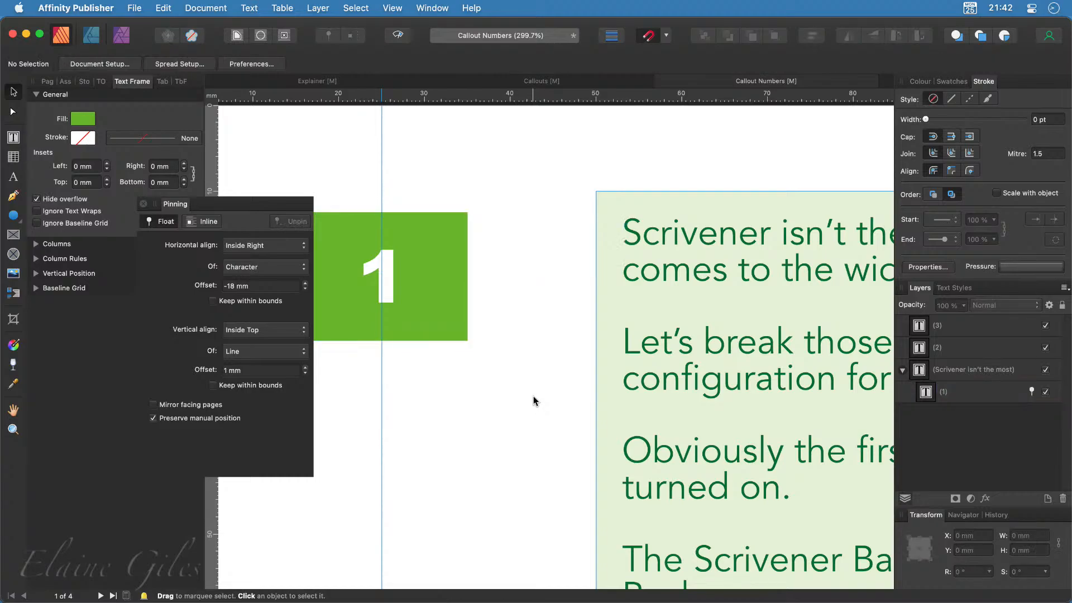
click(451, 282)
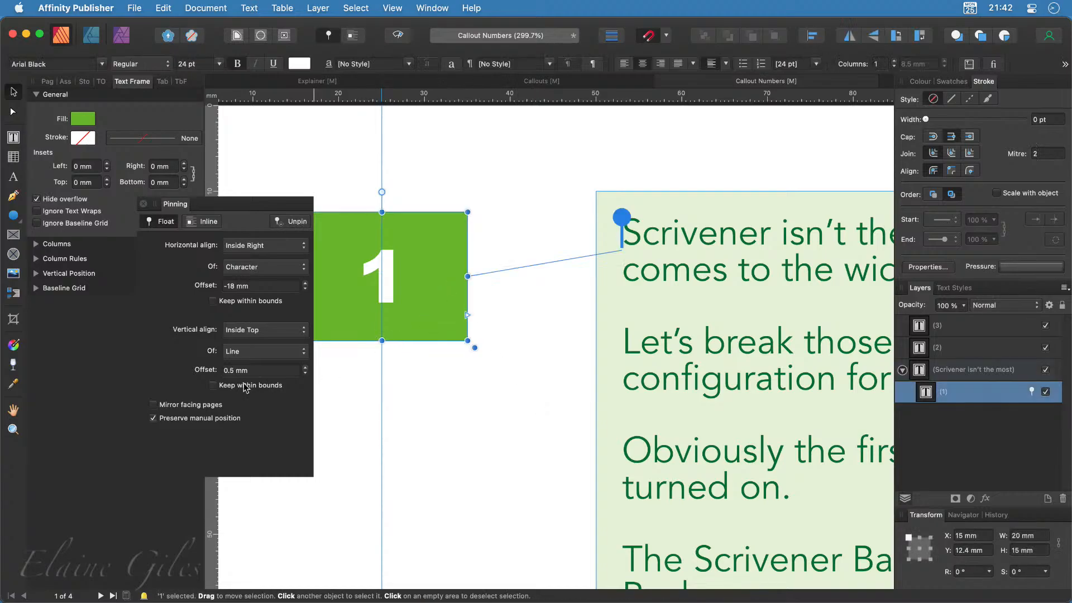
double_click(267, 372)
key(super+a)
text(0)
key(Return)
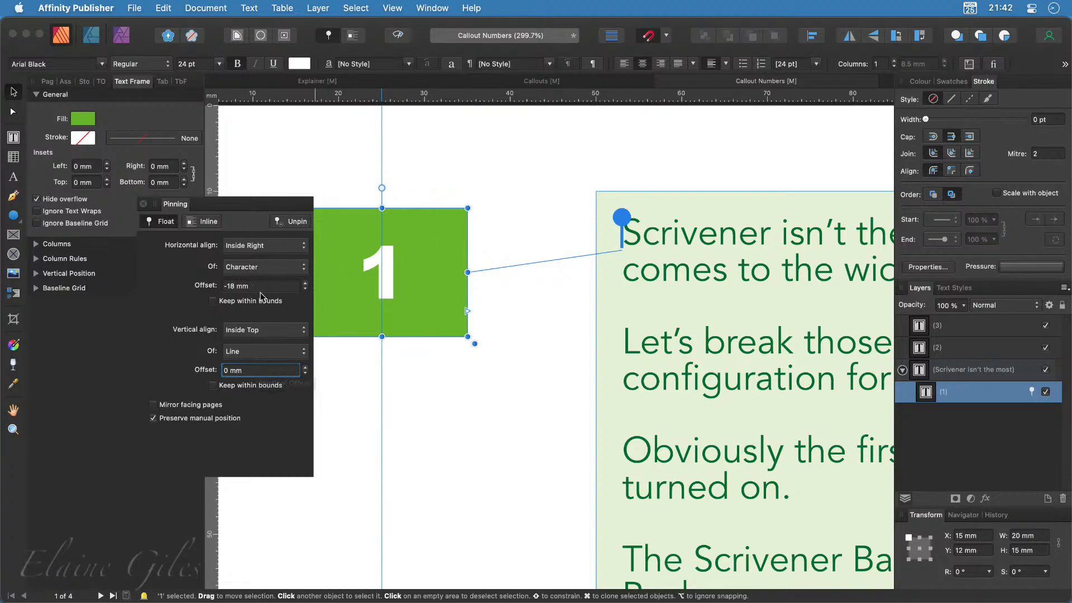
Pin callout 2 as a floating object to the start of the paragraph beginning "The next option"
drag(273, 204, 198, 189)
scroll(377, 469, down, 10)
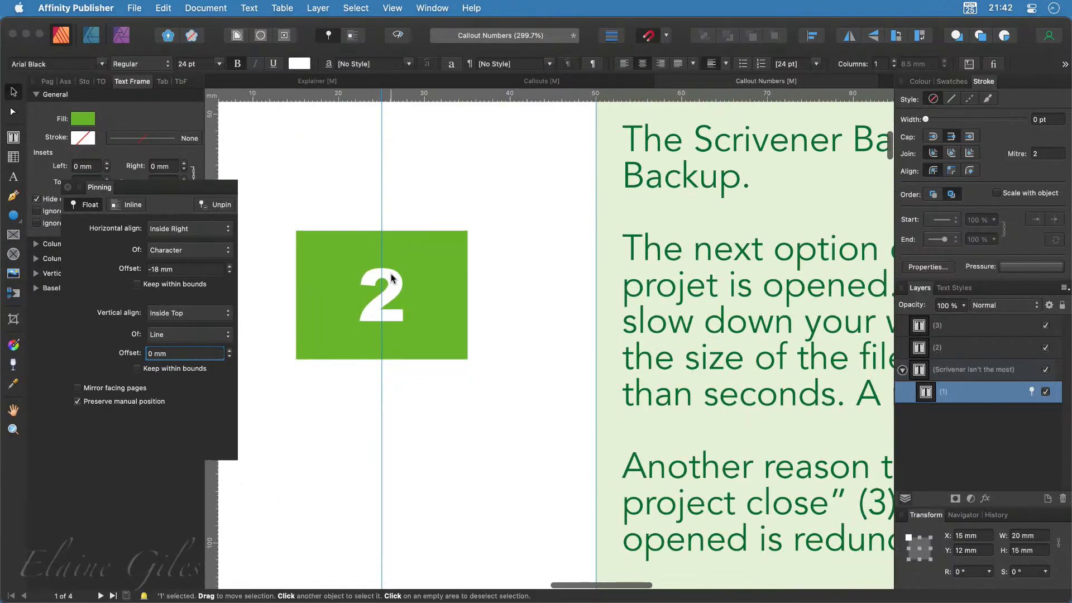
click(419, 276)
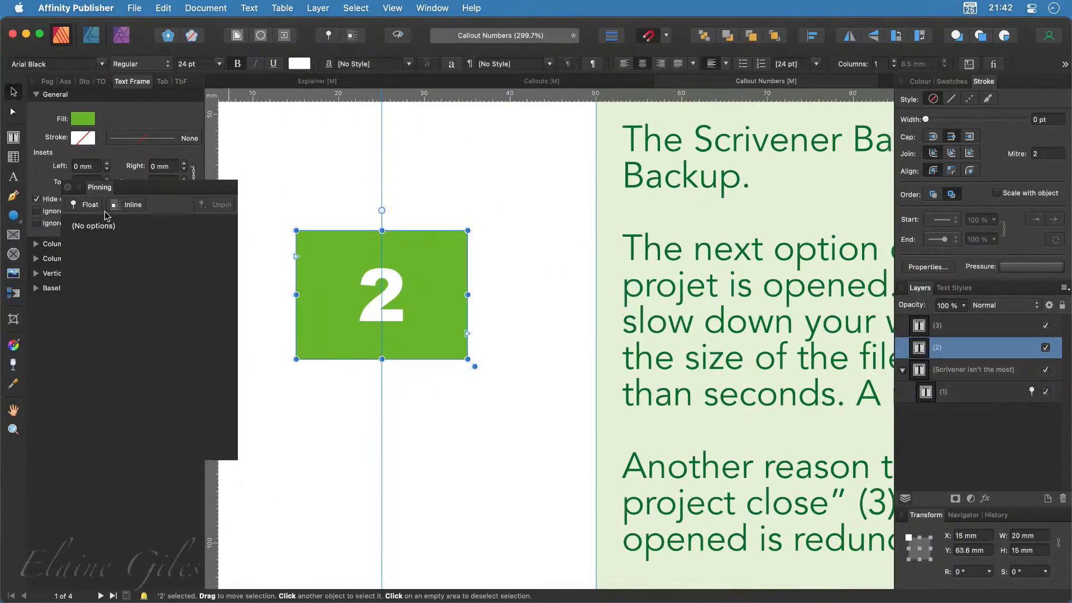
click(90, 205)
scroll(335, 321, up, 8)
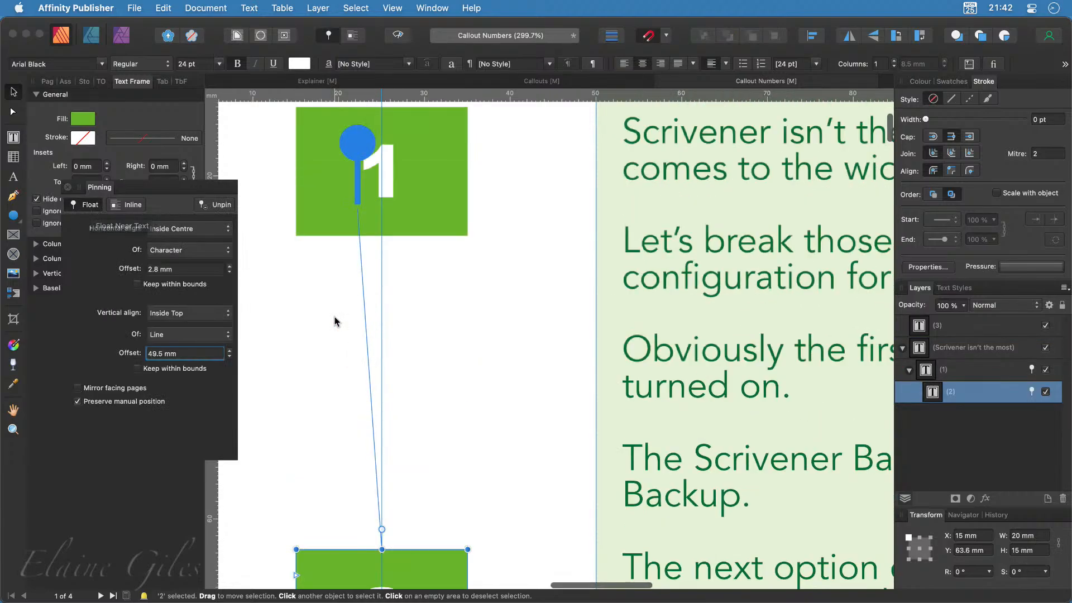
click(359, 143)
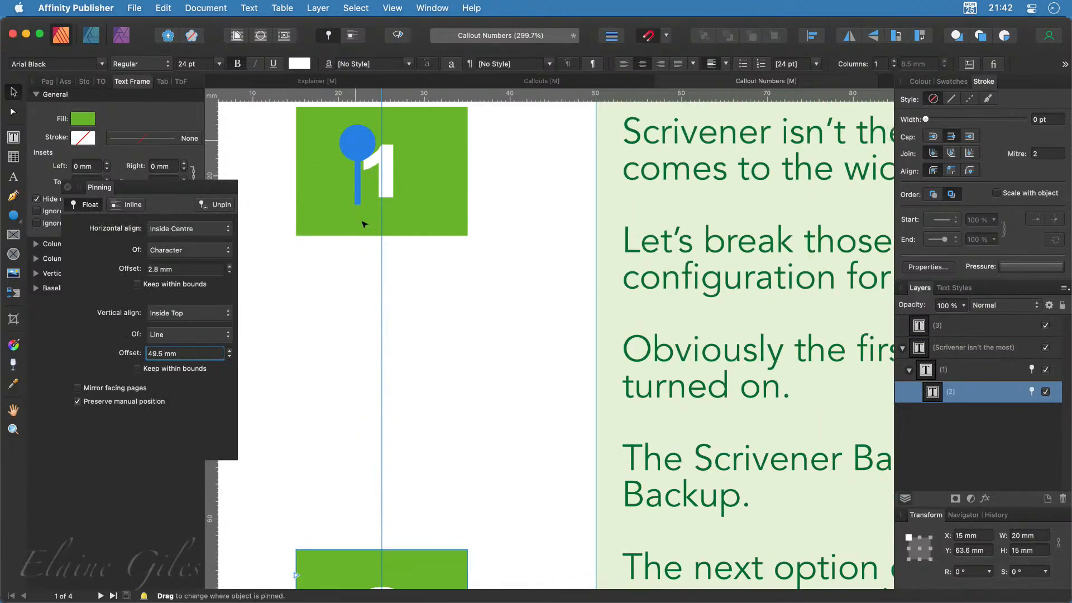
drag(364, 224, 629, 575)
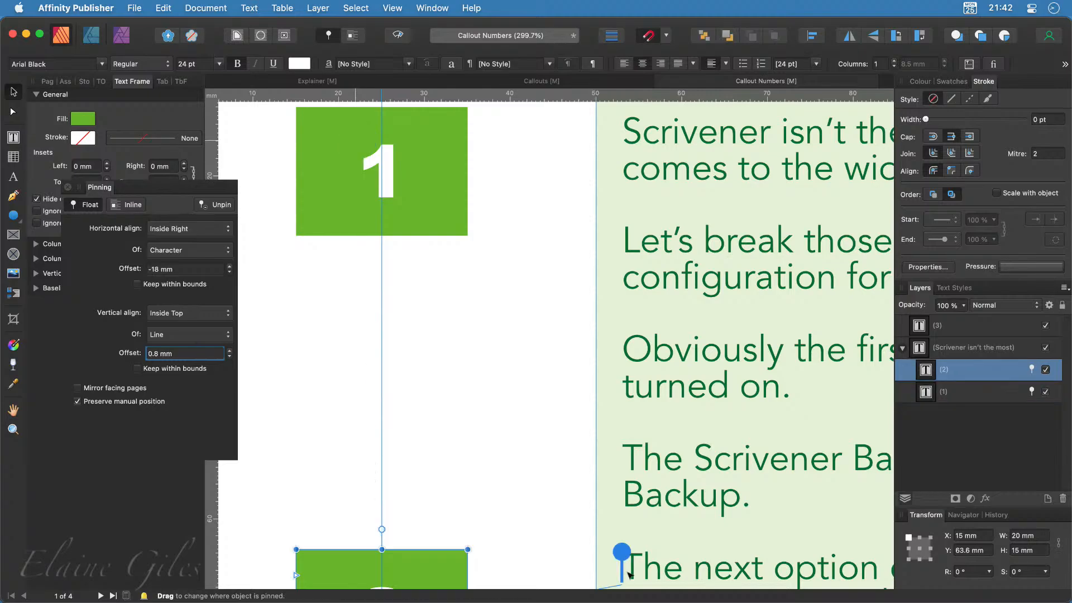
Set the vertical pinning offset of callout 2 to 0 mm
scroll(628, 575, down, 10)
scroll(628, 575, up, 1)
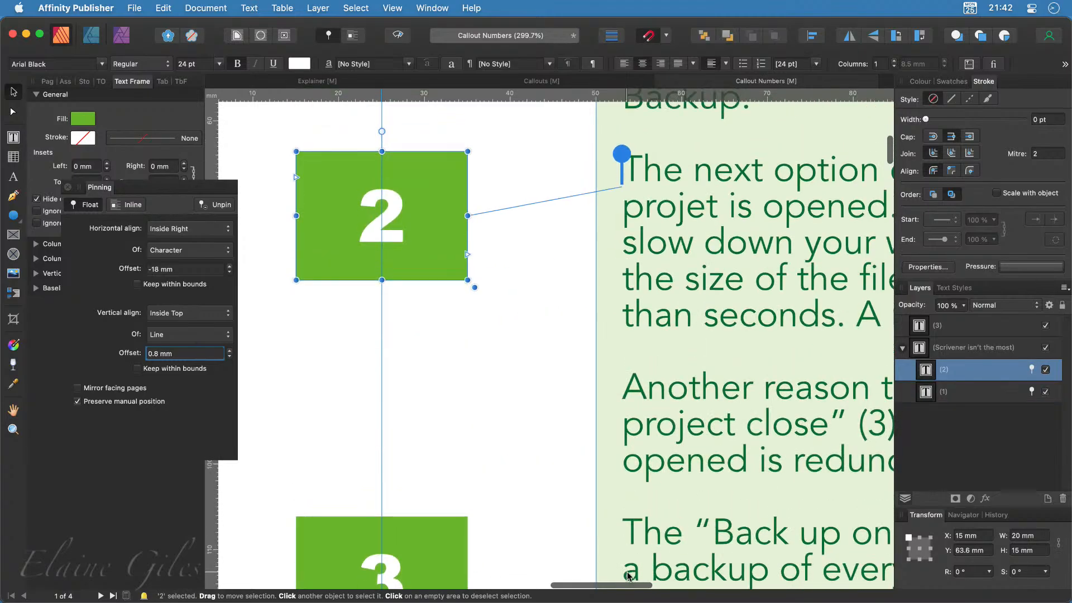
triple_click(164, 356)
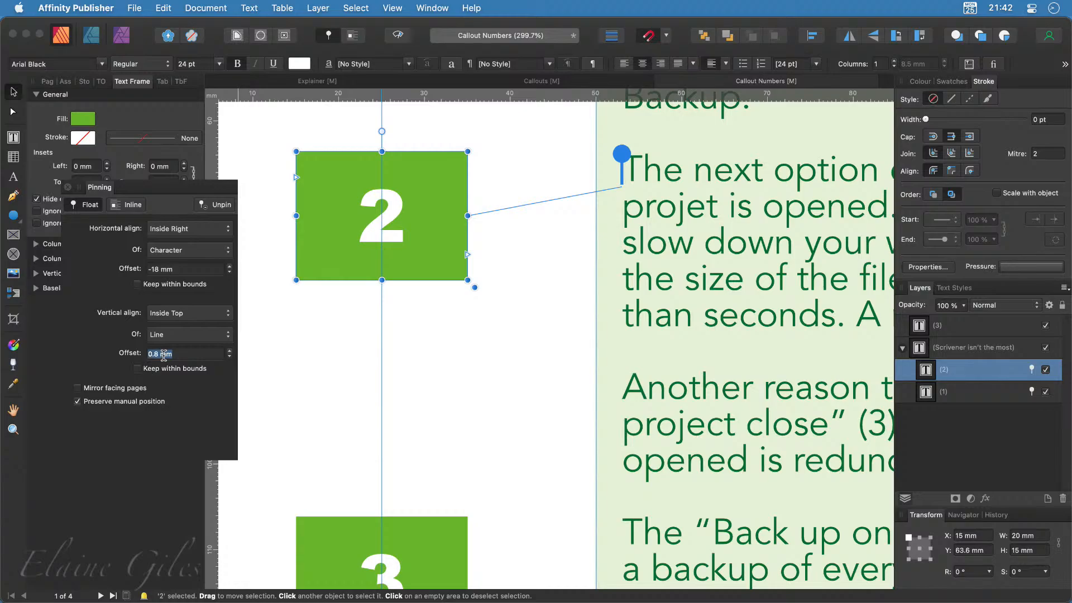
text(0)
key(Return)
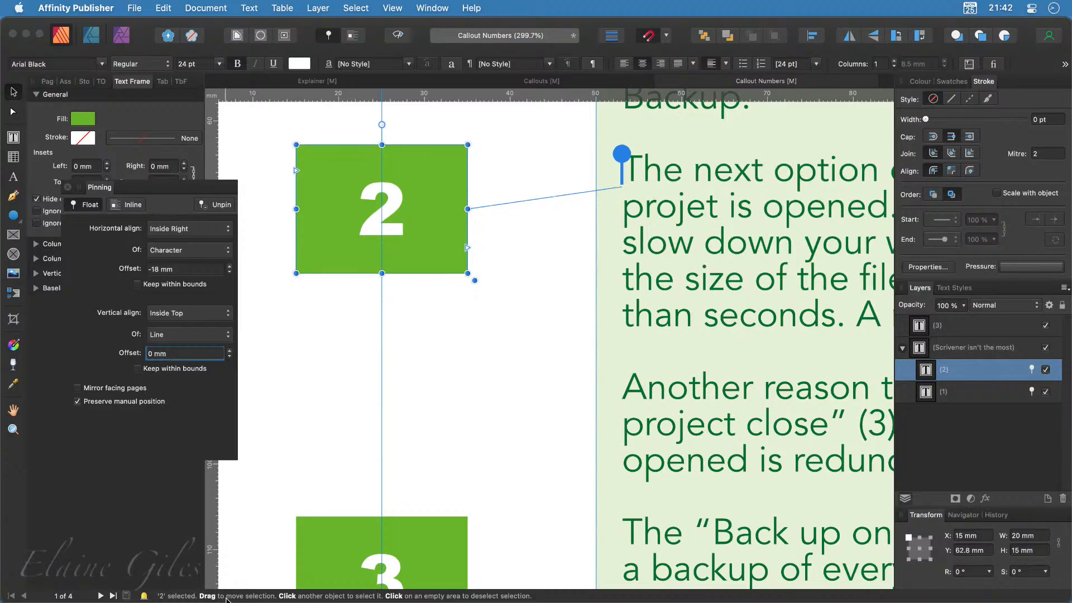
Pin callout 3 as a floating object to the start of the paragraph beginning "The “Back up on project close”"
scroll(376, 567, down, 8)
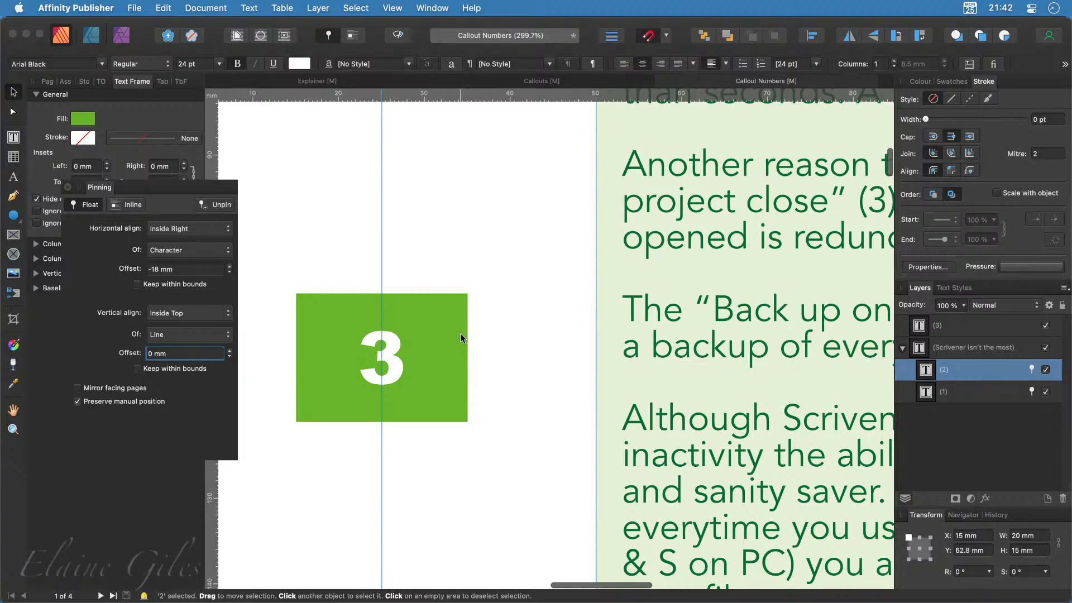
click(461, 338)
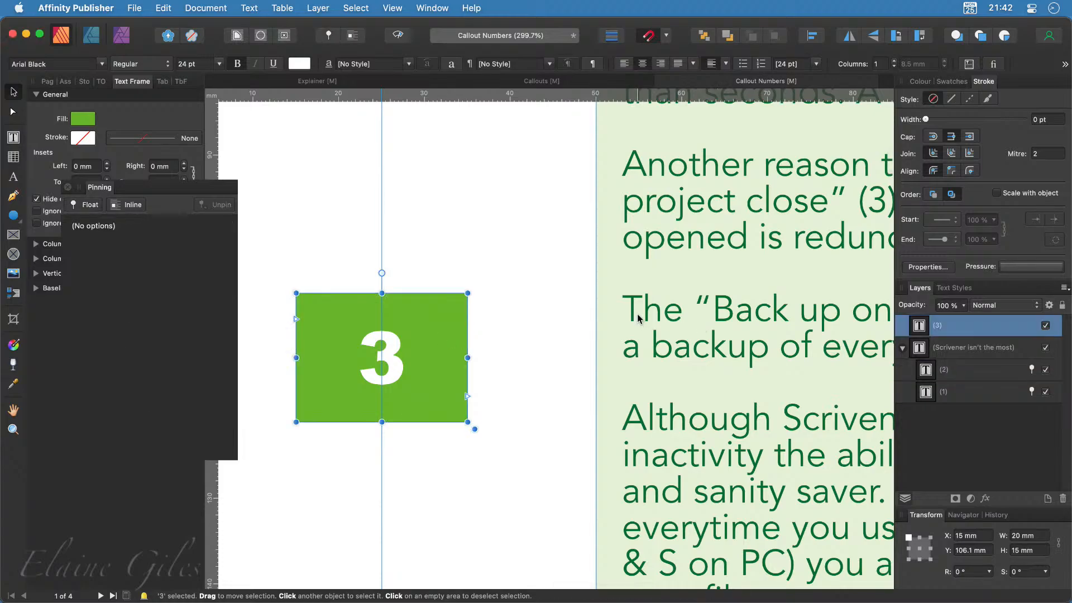
click(84, 205)
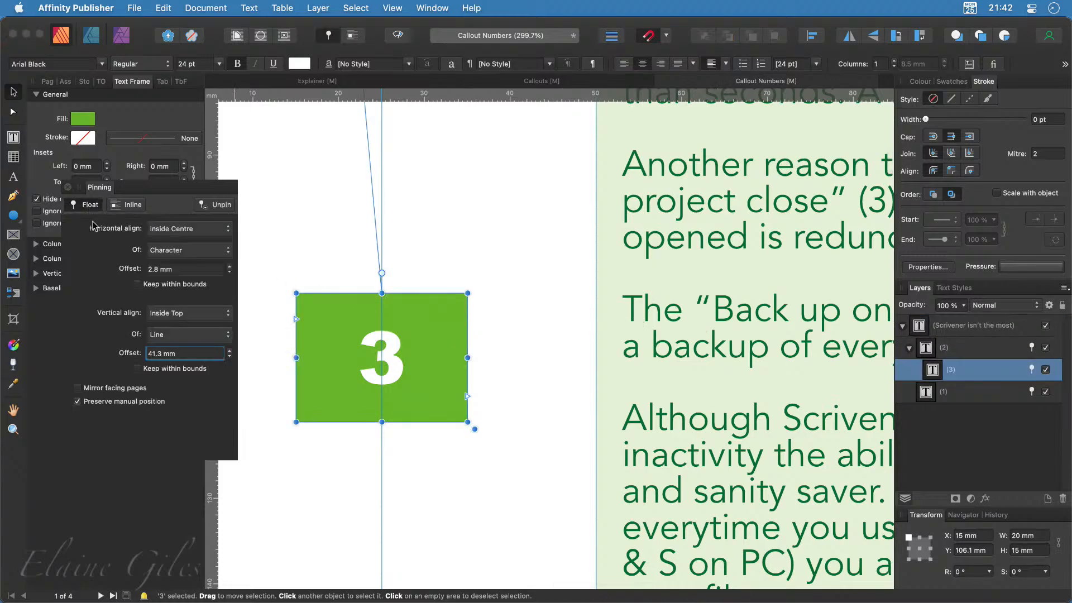
scroll(438, 367, up, 8)
drag(357, 195, 617, 544)
scroll(567, 538, down, 5)
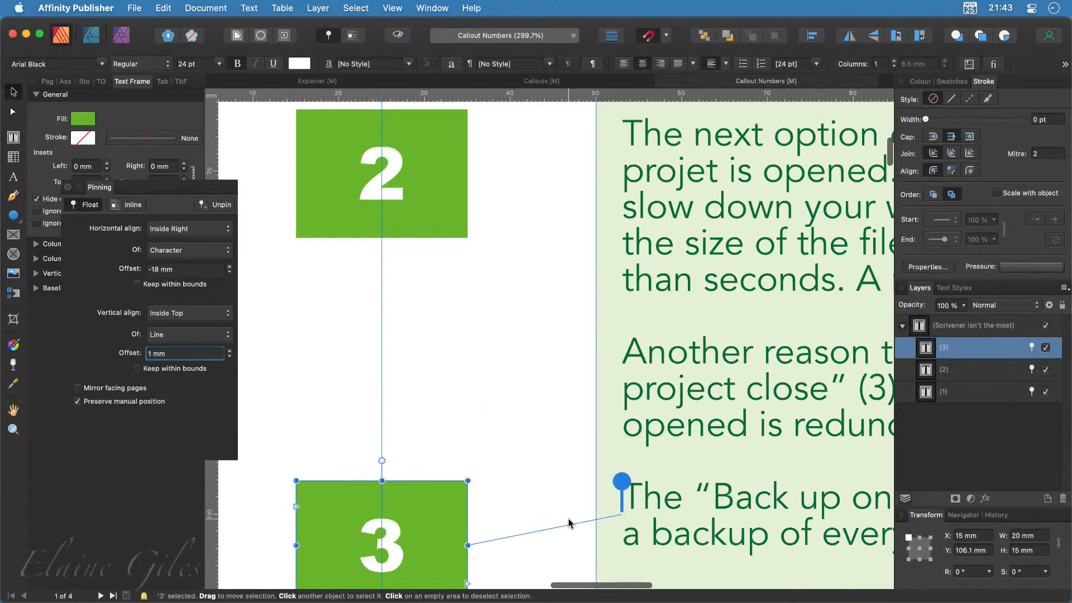
Set the vertical pinning offset of callout 3 to 0 mm and close the pinning settings
drag(150, 354, 178, 355)
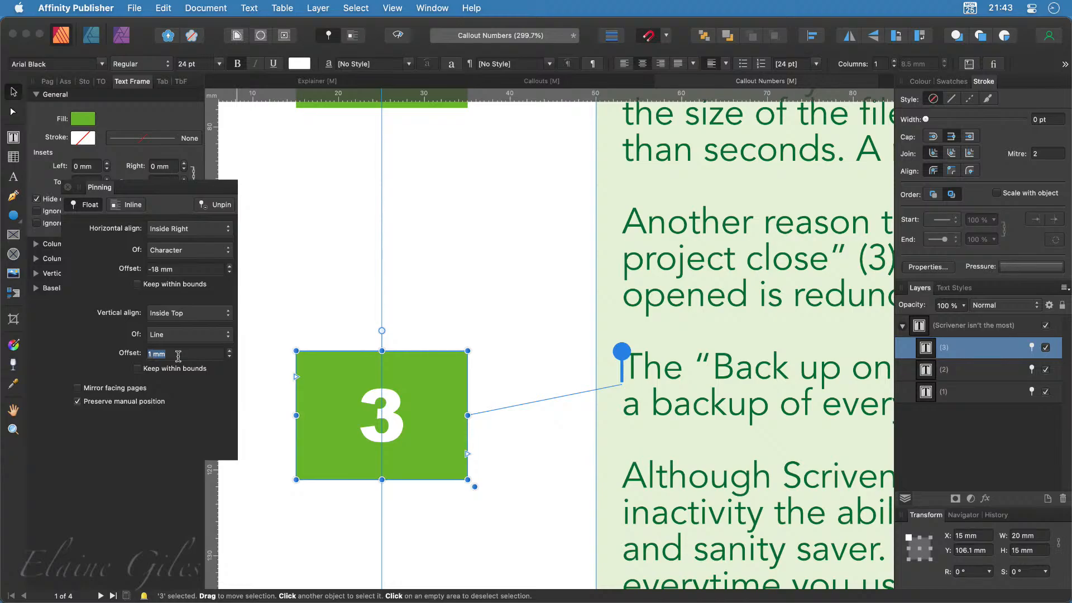
text(0)
key(Return)
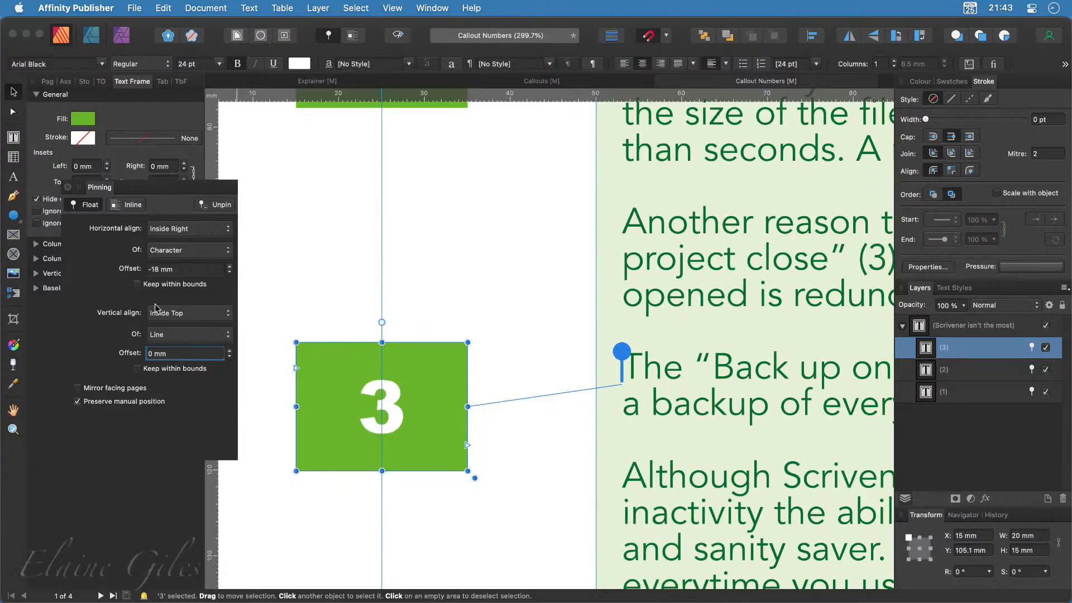
click(187, 178)
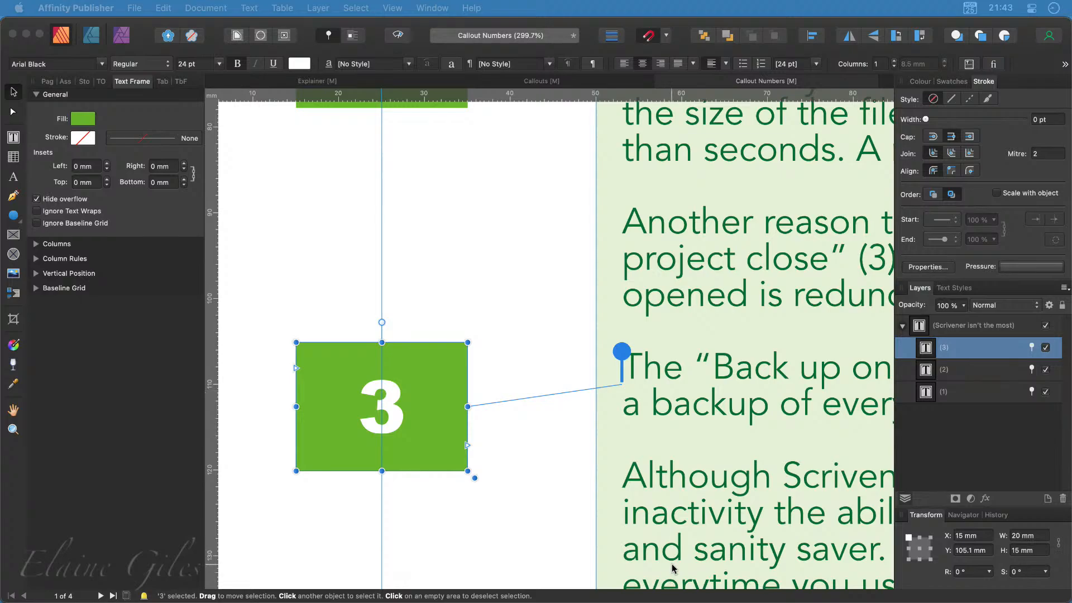
Insert three blank lines after the body paragraph beginning "Obviously the first step" to test how the pinned callouts move
key(super+0)
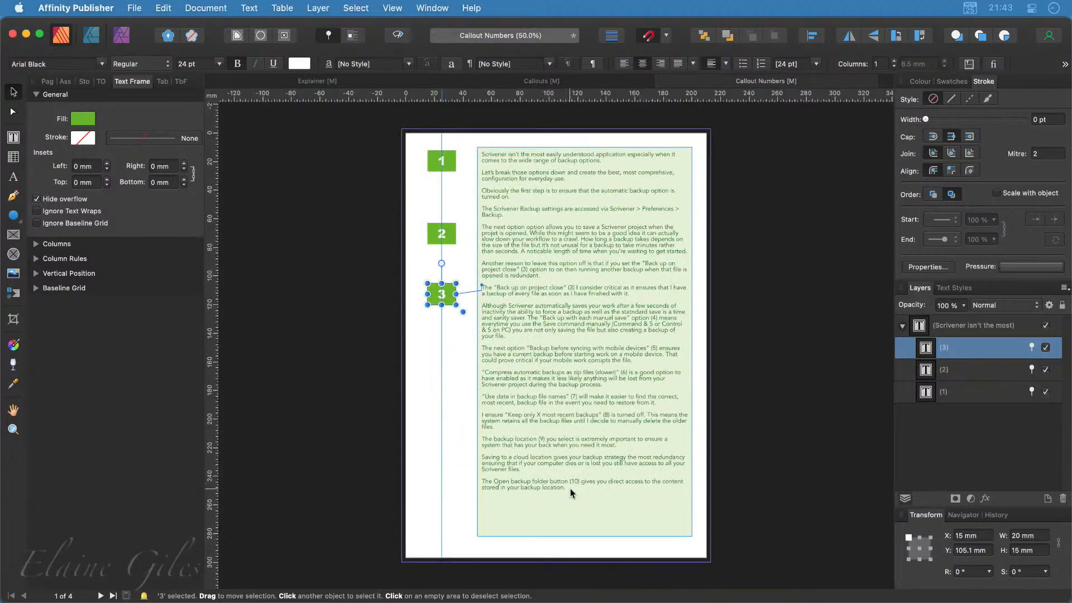
click(570, 489)
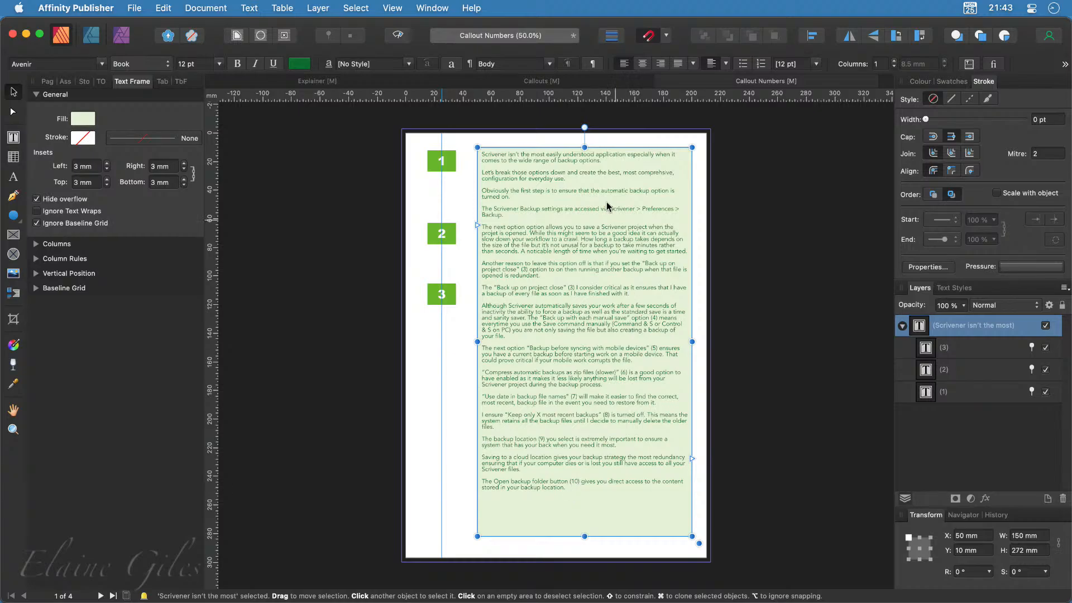
double_click(540, 197)
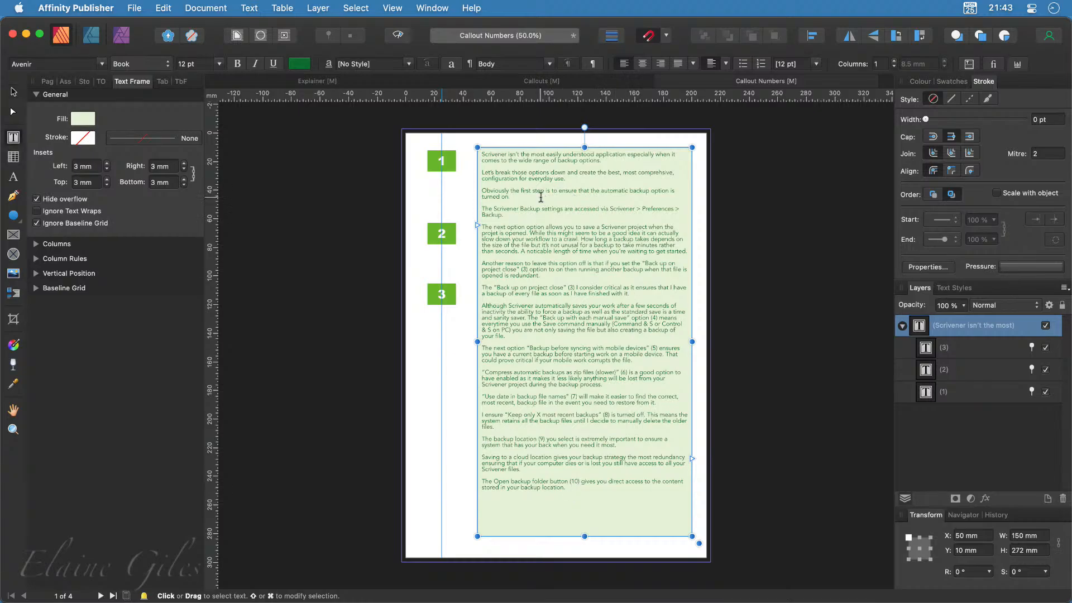
key(Return)
key(Return)
key(Return)
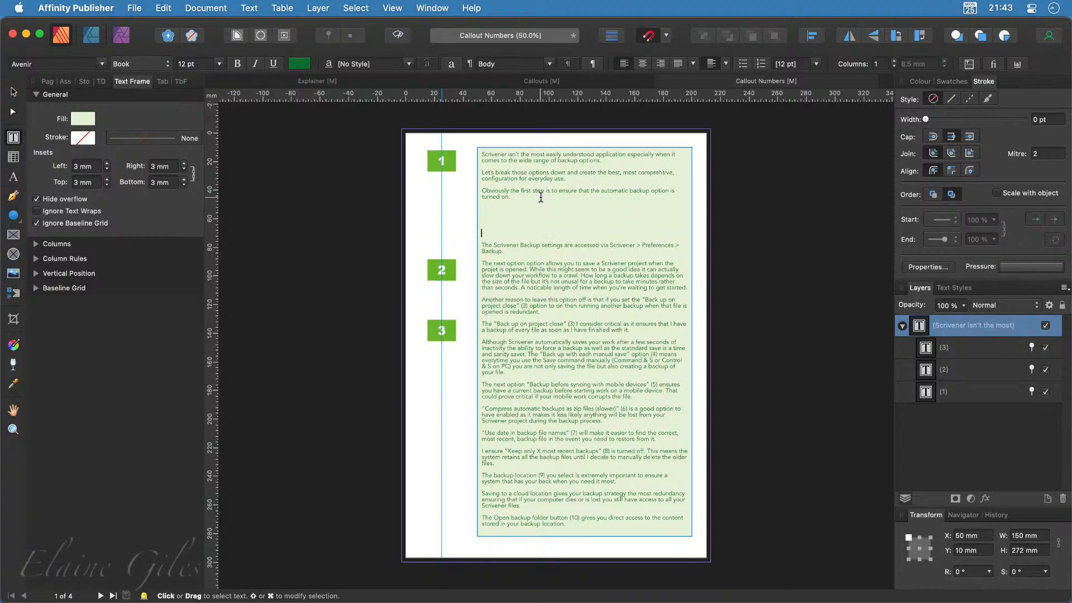
key(Escape)
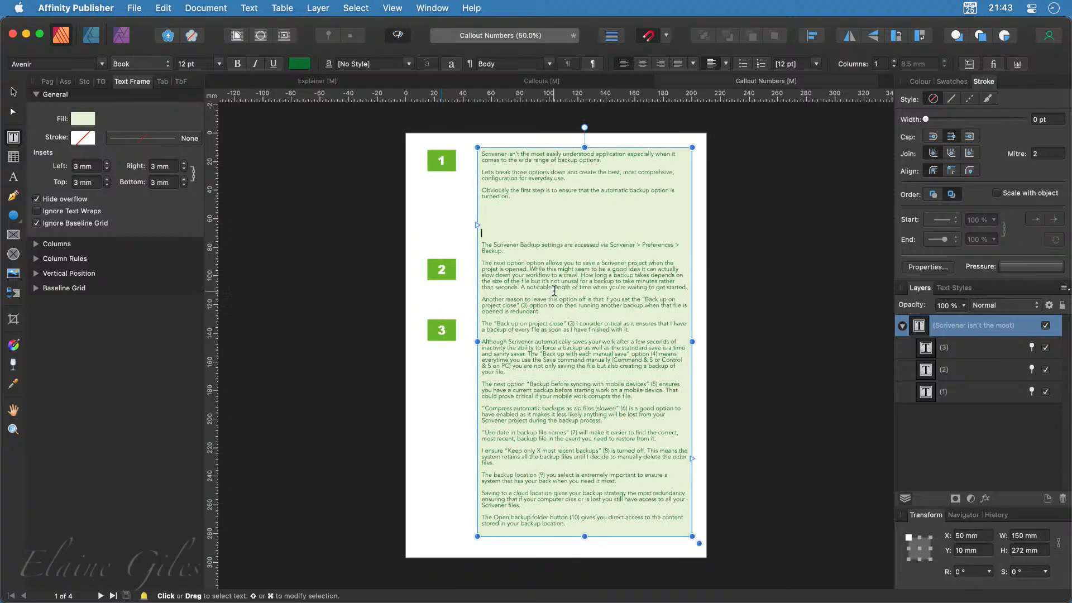
Insert three blank lines after the paragraph beginning "The next option option allows you", and deselect the text frame
click(690, 288)
key(Return)
key(Return)
key(Return)
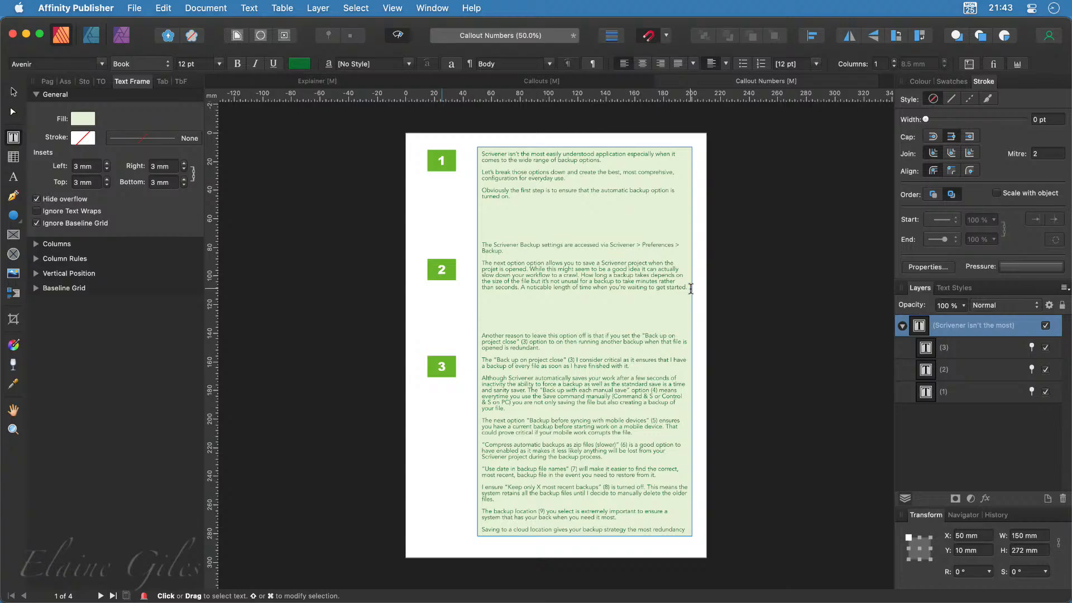
key(Escape)
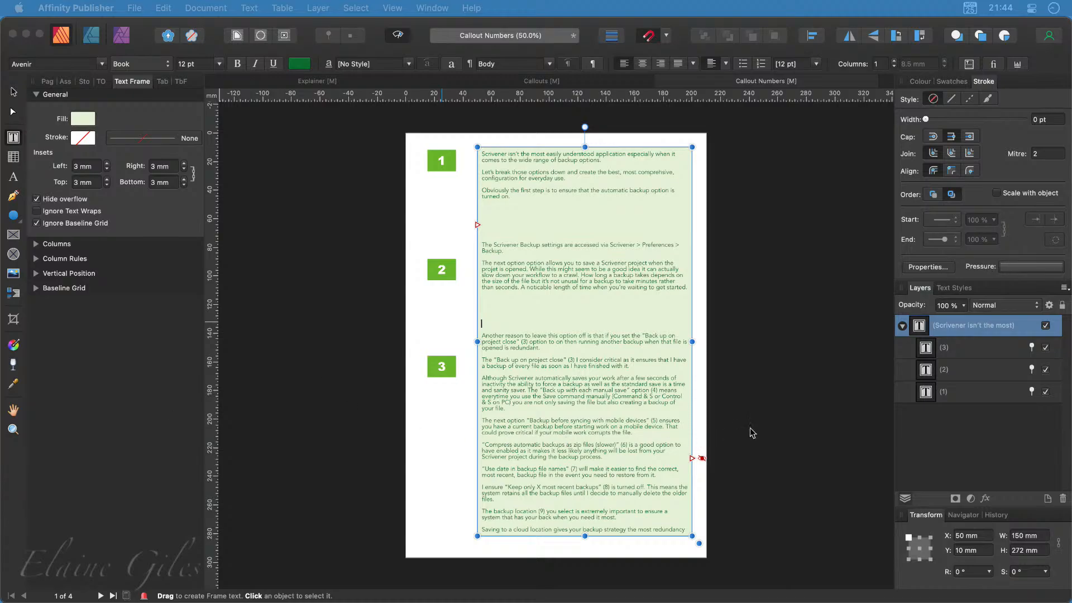
click(767, 424)
click(731, 552)
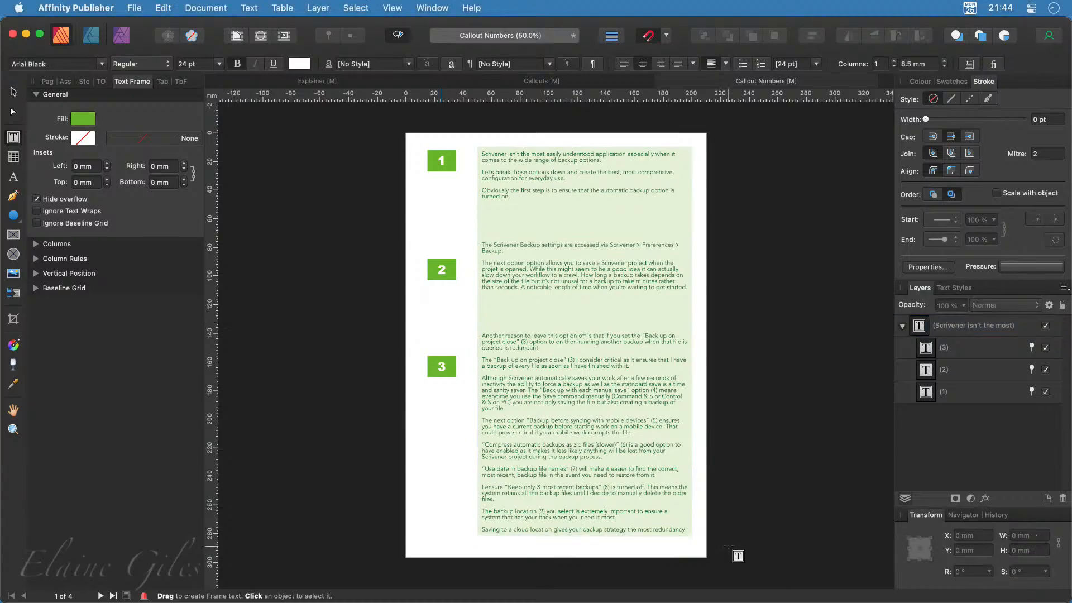
Save and close the Callout Numbers and Callouts documents
key(super+s)
click(663, 81)
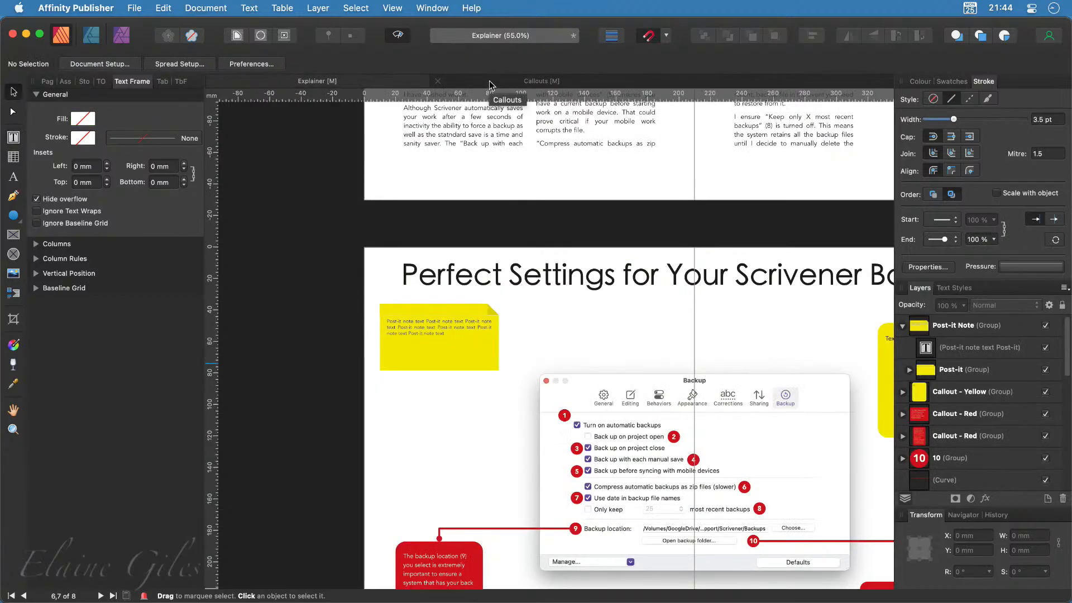
click(489, 85)
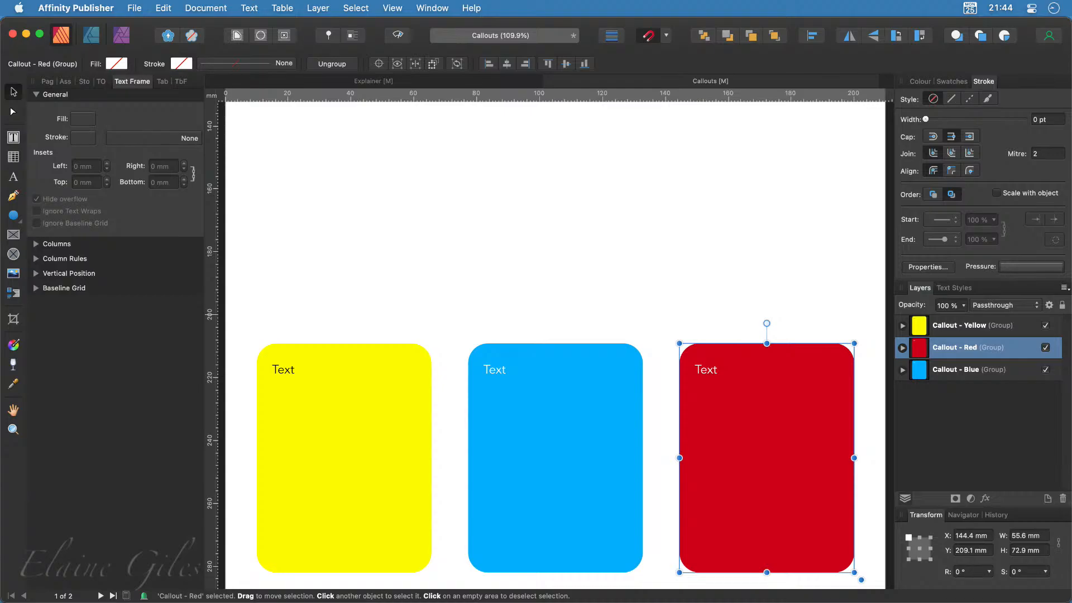
key(super+s)
click(550, 81)
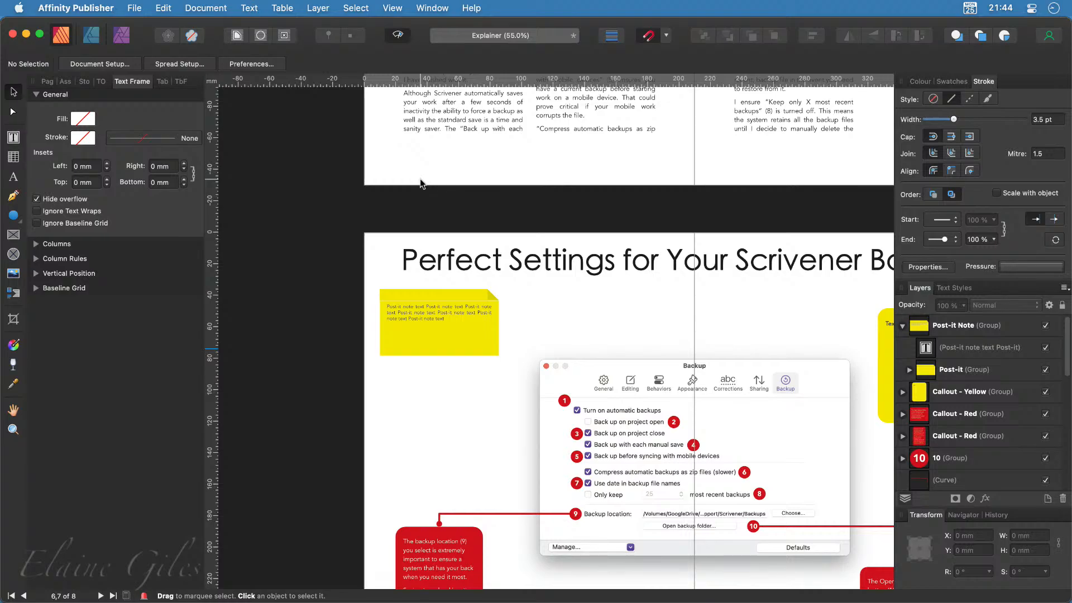
Save the Explainer document under the new name Explainer 1 and close it
click(135, 8)
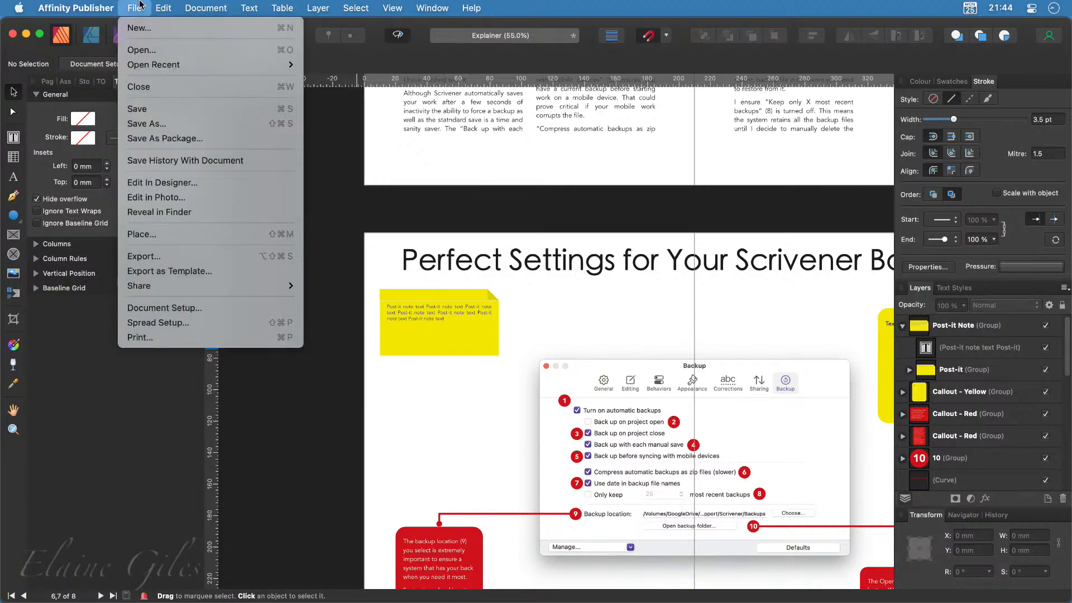
click(147, 124)
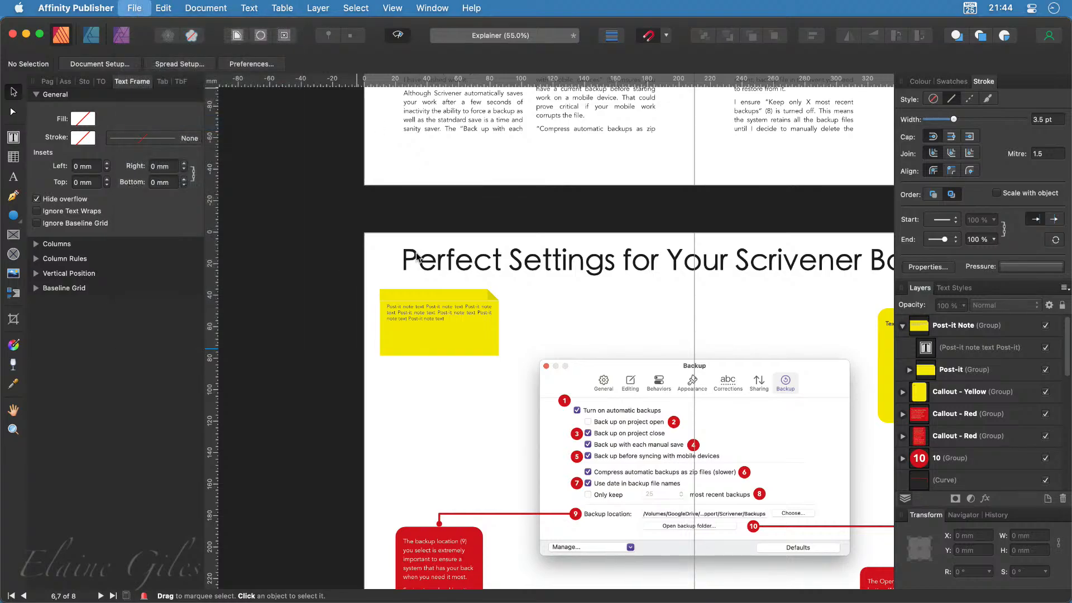
key(Right)
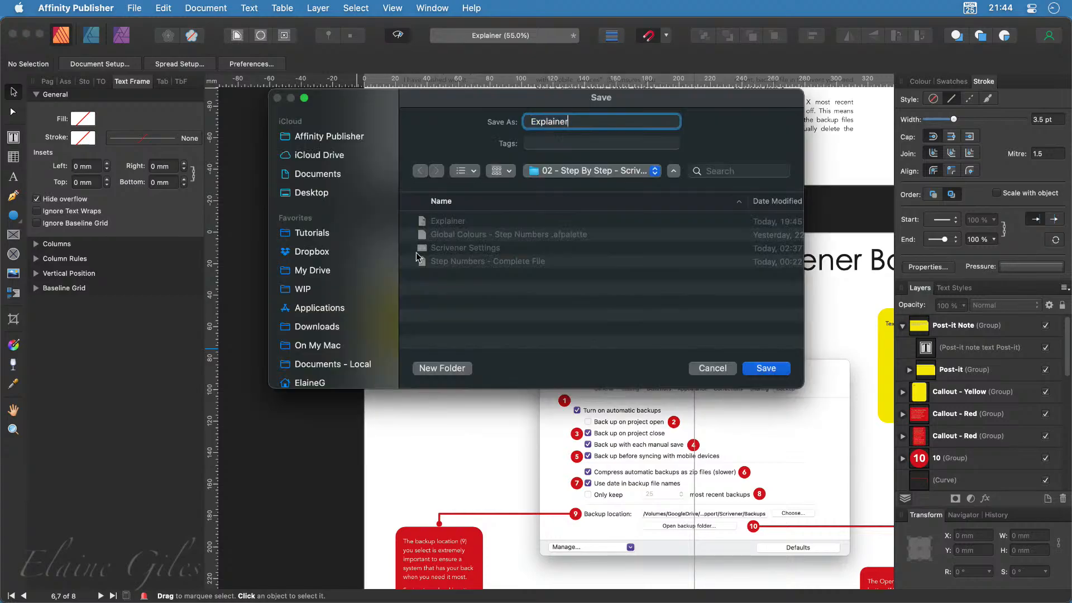
key(Return)
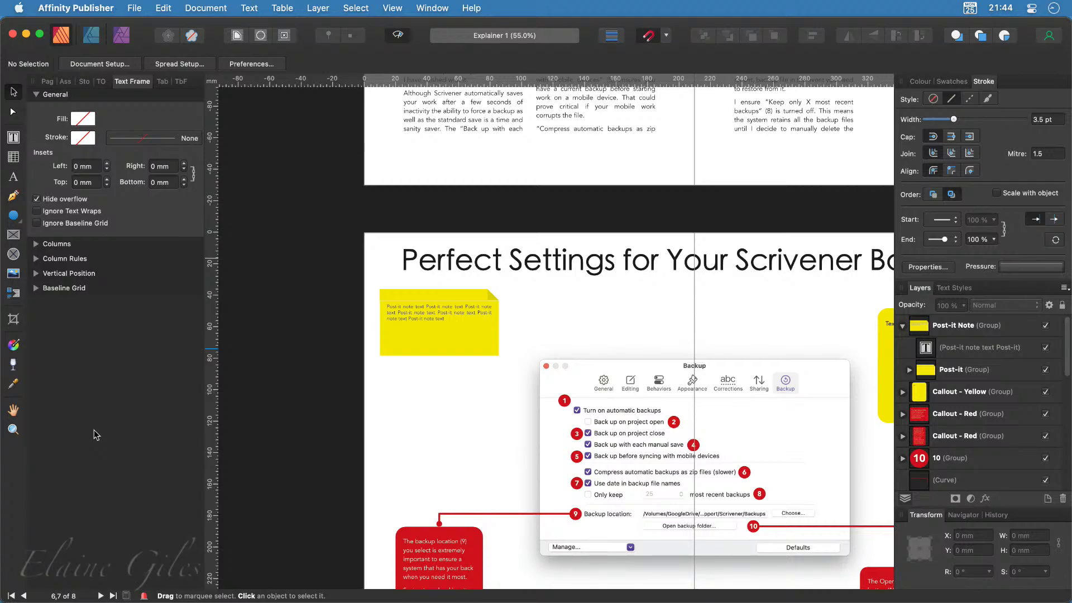
key(super+w)
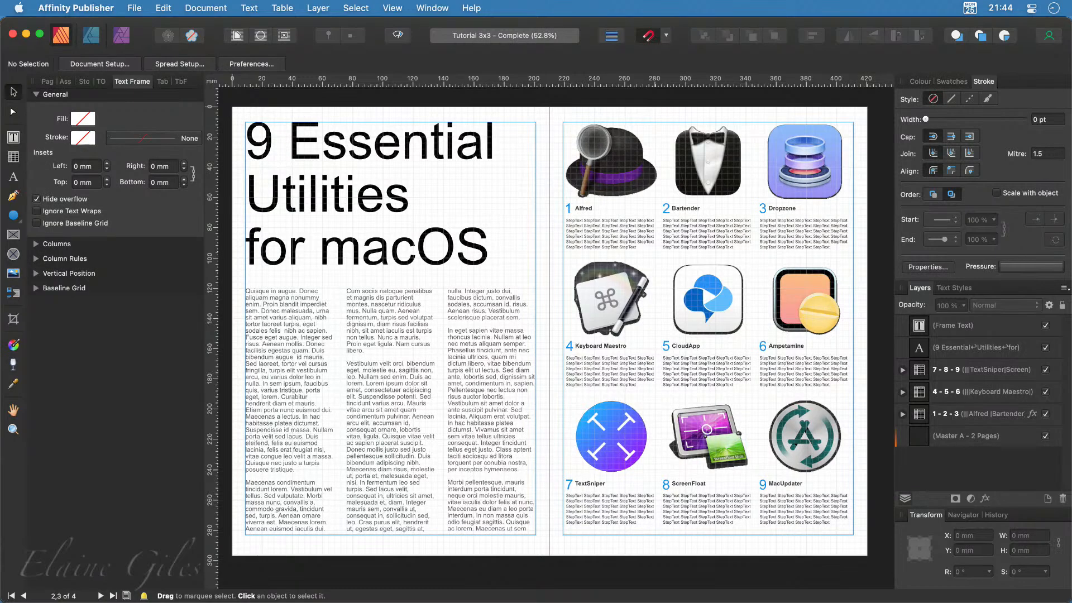
Show the page thumbnails of Tutorial 3x3 - Starting Point and review the margin settings of page 1's spread
key(w)
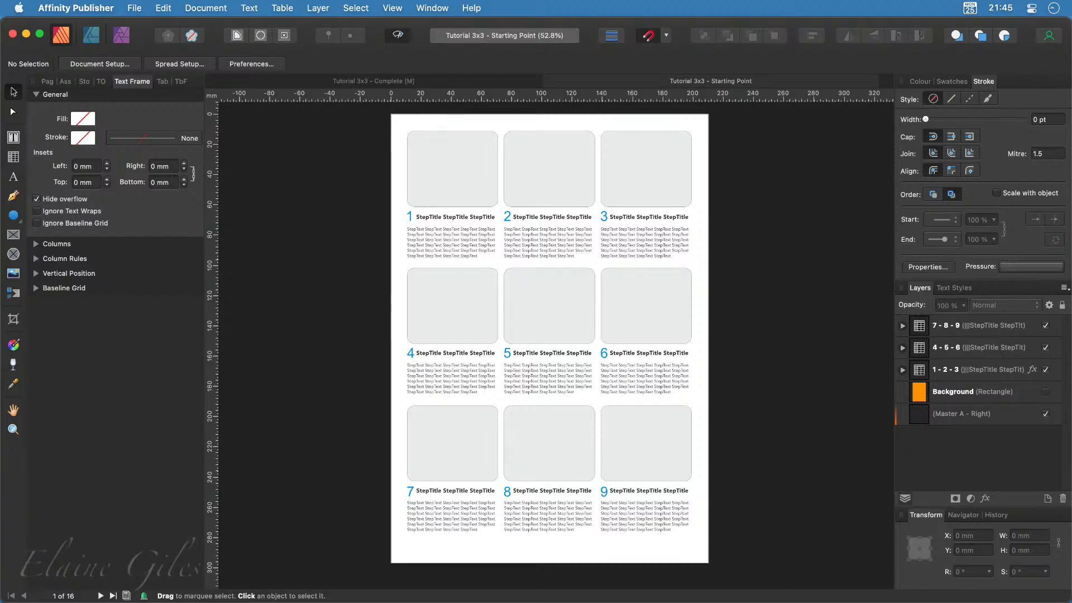
click(47, 83)
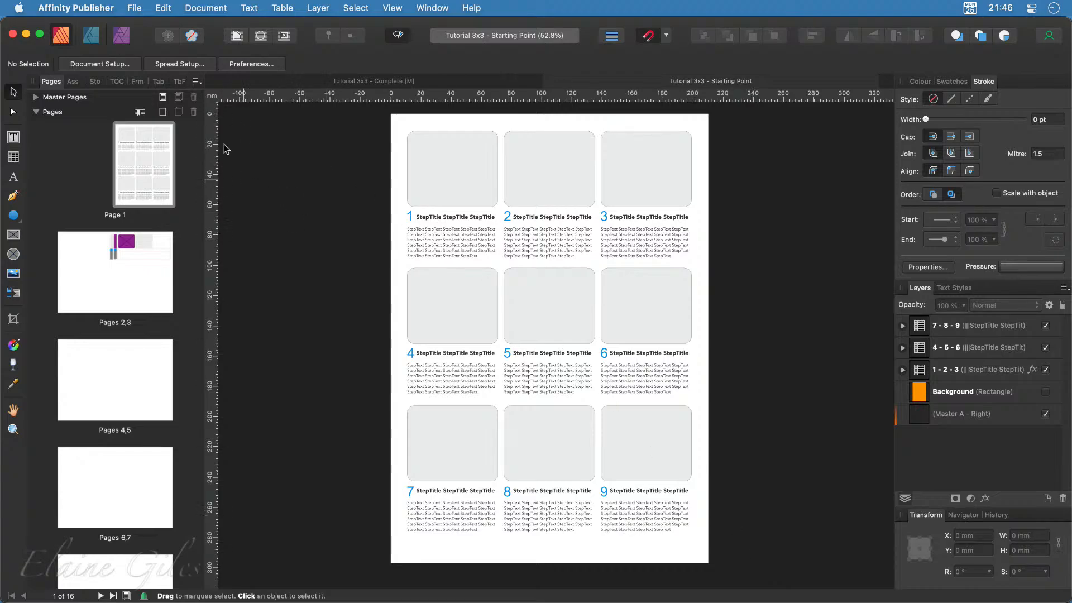
click(182, 65)
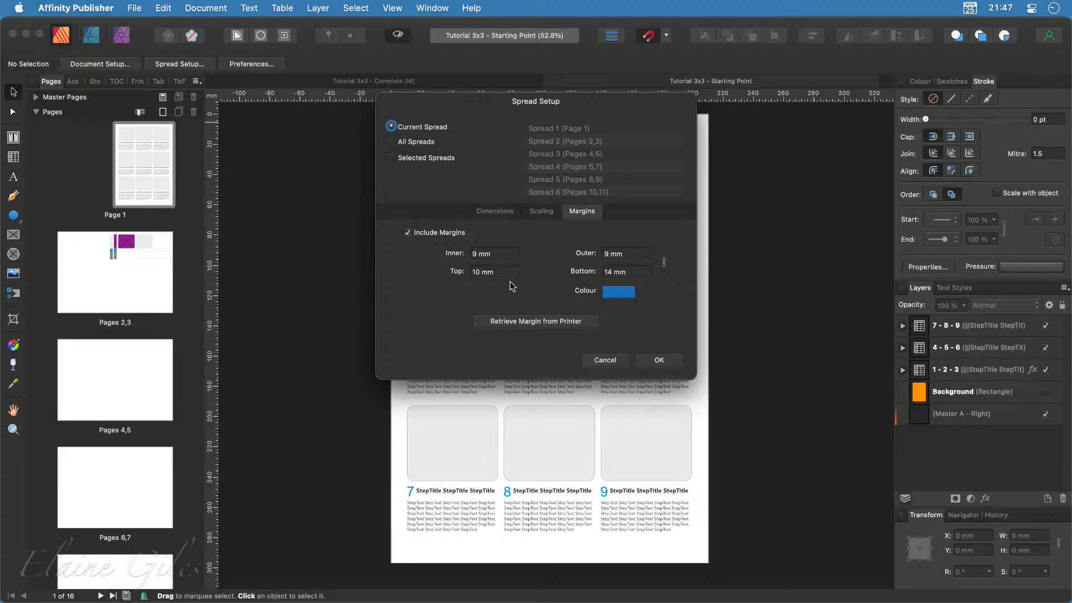
click(625, 361)
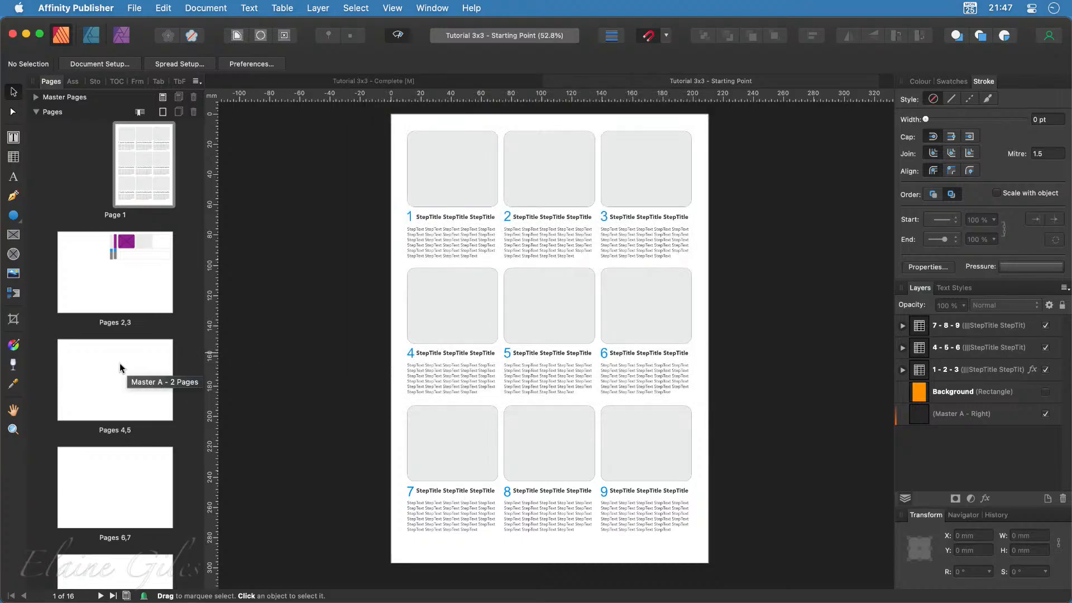
Go to the blank spread of pages 4,5 and display its margins and grid
double_click(121, 367)
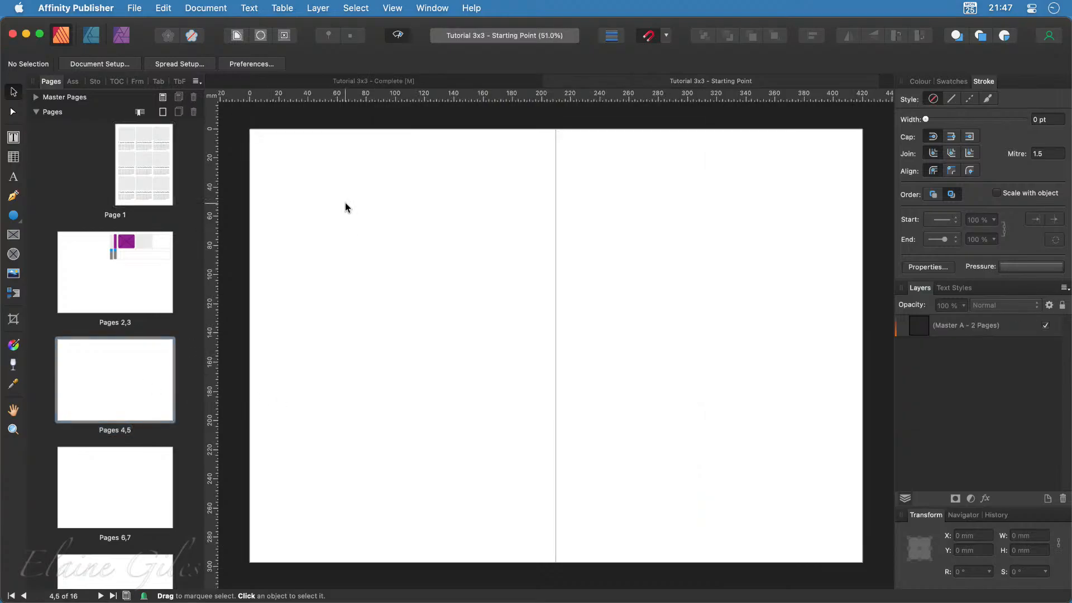
key(super+apostrophe)
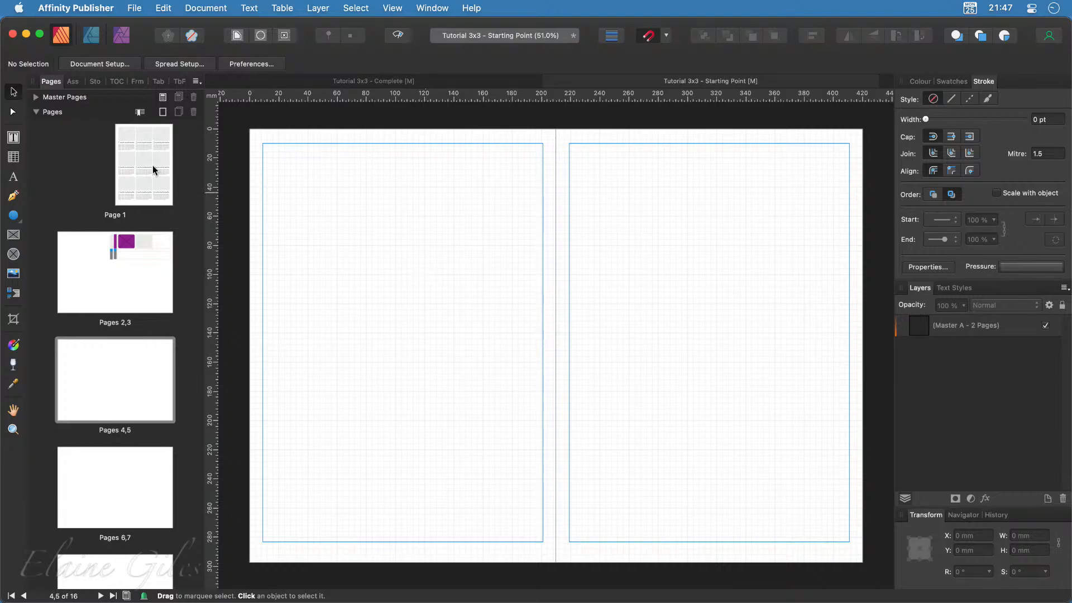
Examine the cell layout of the 1 - 2 - 3 table on page 1, including step 1's text and picture cells
click(125, 137)
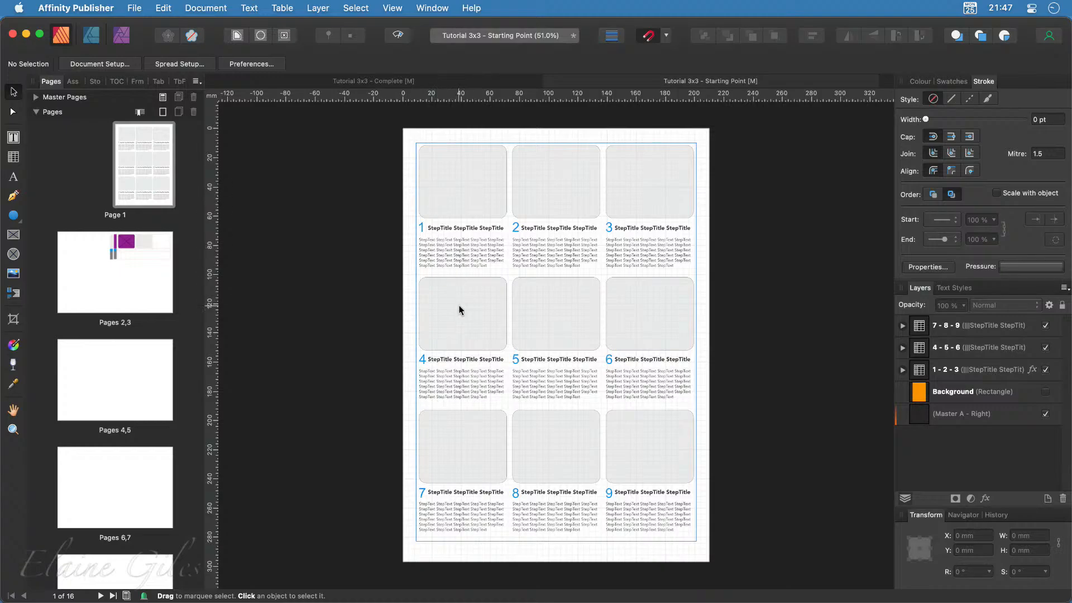
scroll(443, 127, up, 3)
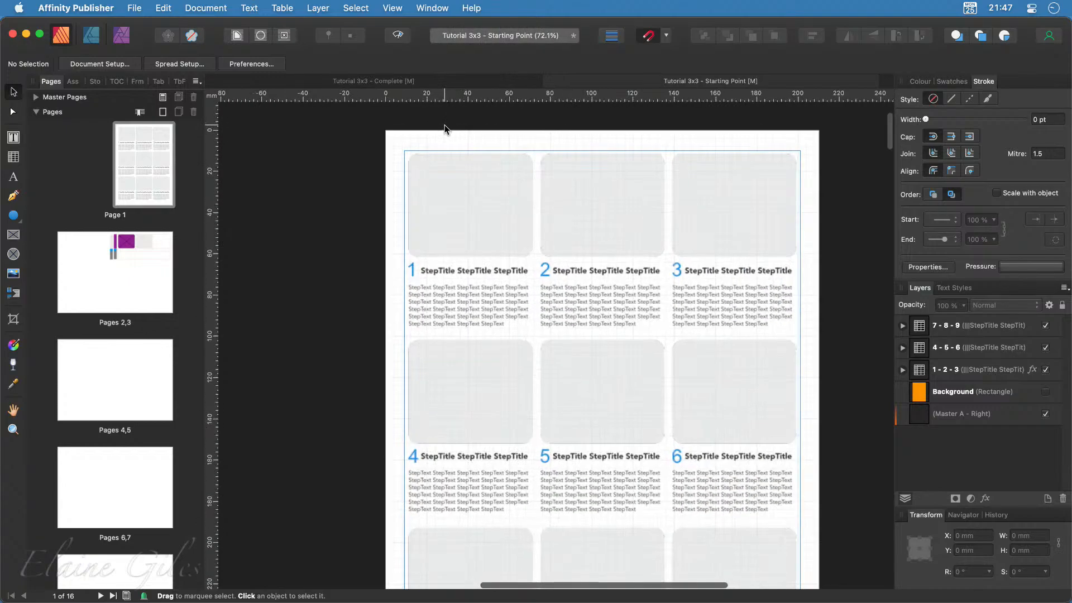
scroll(444, 128, up, 3)
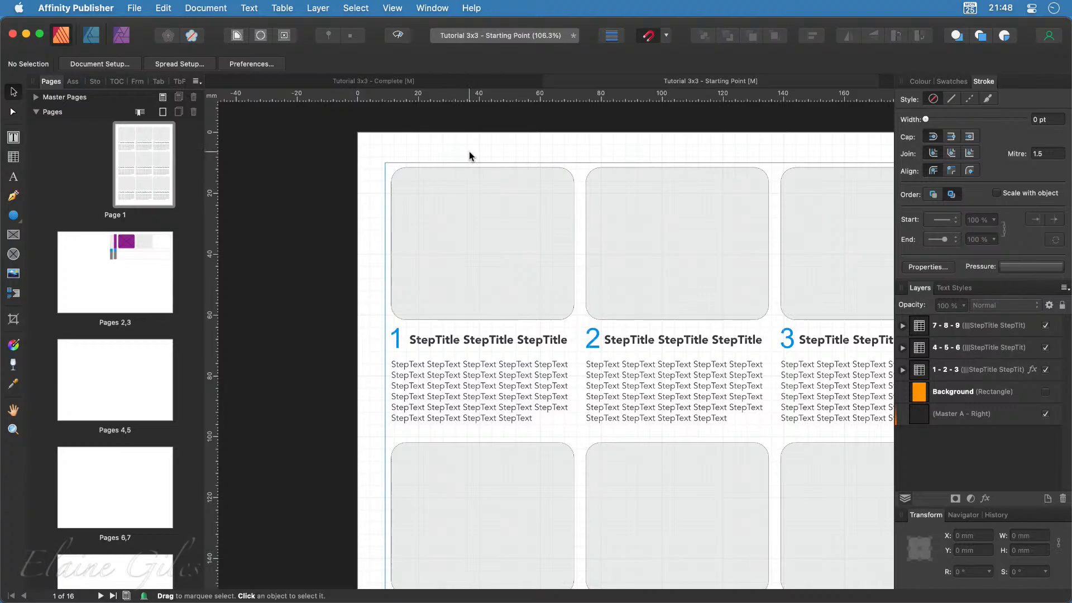
click(567, 389)
click(566, 389)
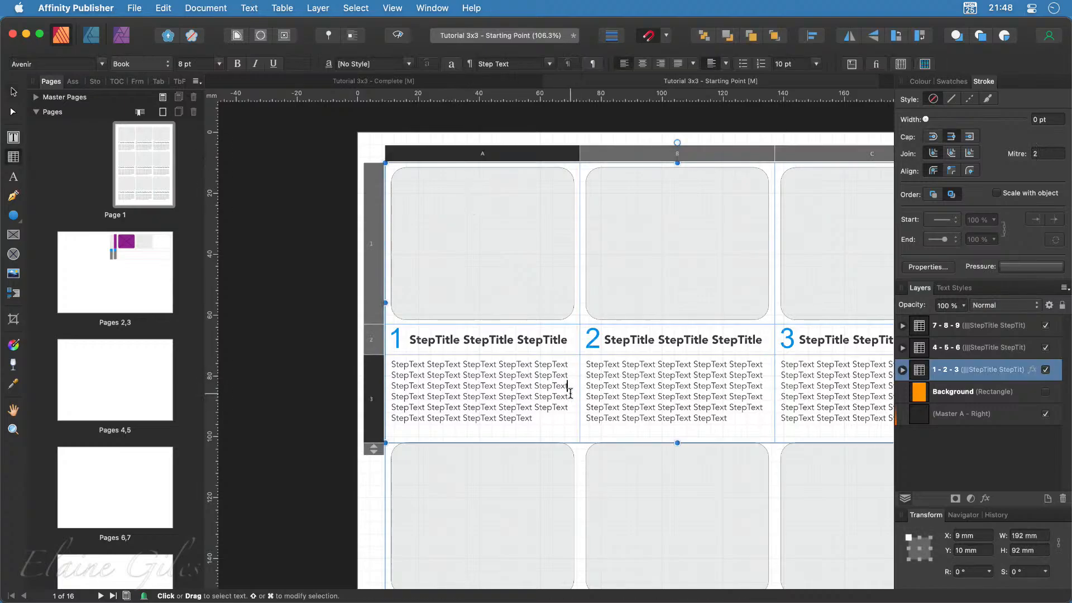
scroll(572, 293, right, 5)
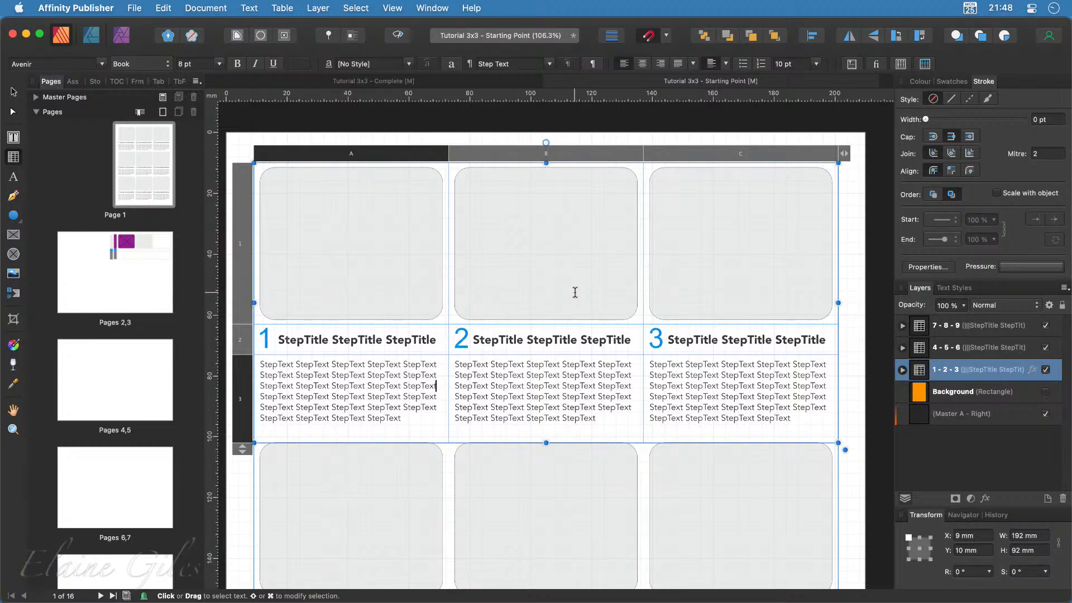
click(362, 244)
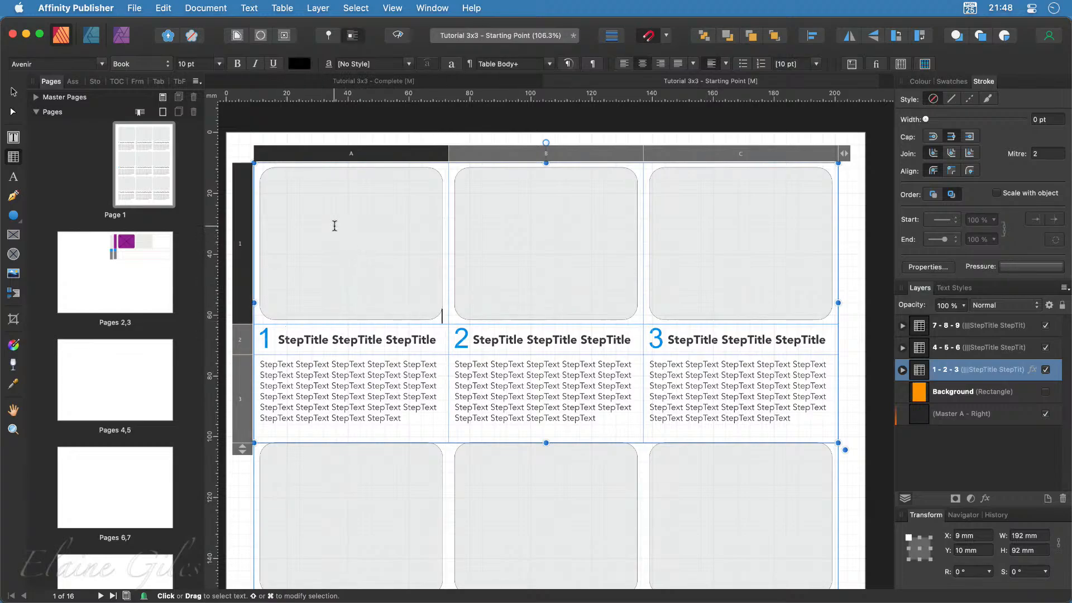
Examine the three picture cells in the first row of the 1 - 2 - 3 table by selecting each one's contents
key(Escape)
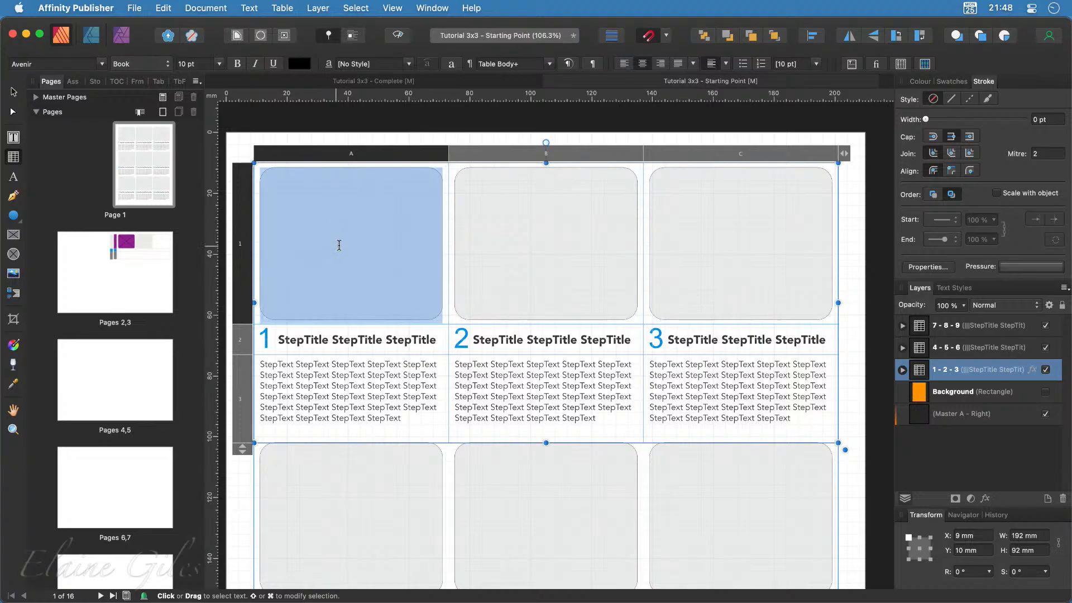
click(563, 249)
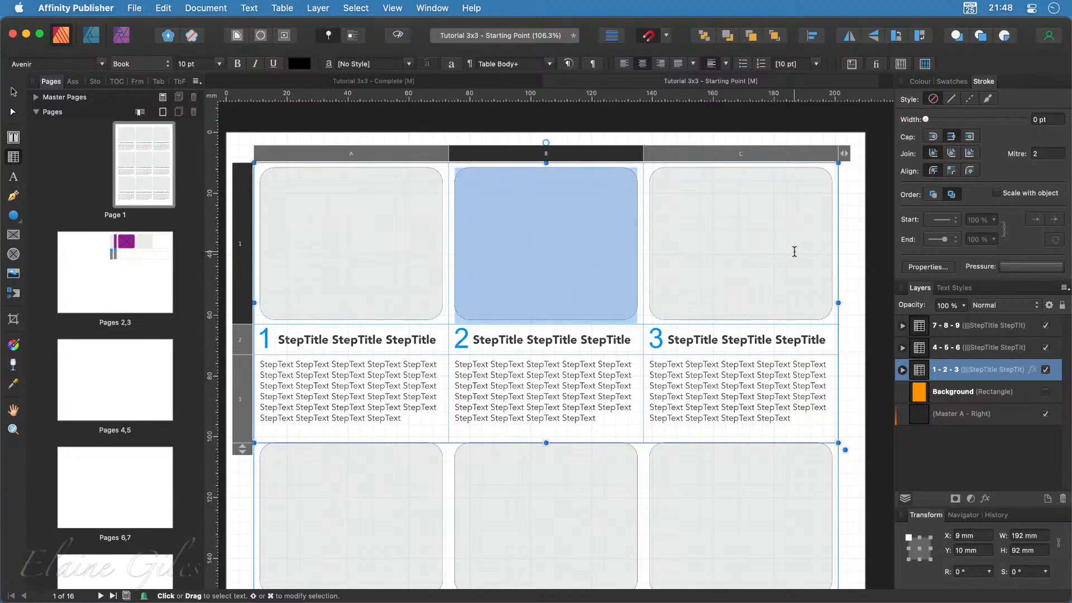
click(814, 252)
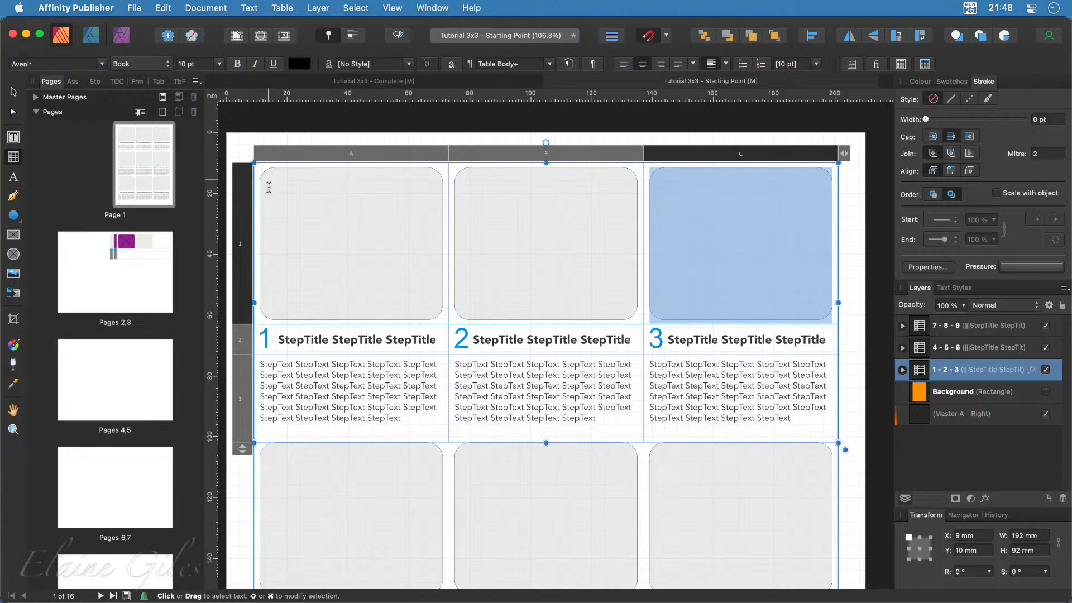
Examine which text styles the step titles and the numbers 1, 2 and 3 in the 1 - 2 - 3 table use
double_click(336, 341)
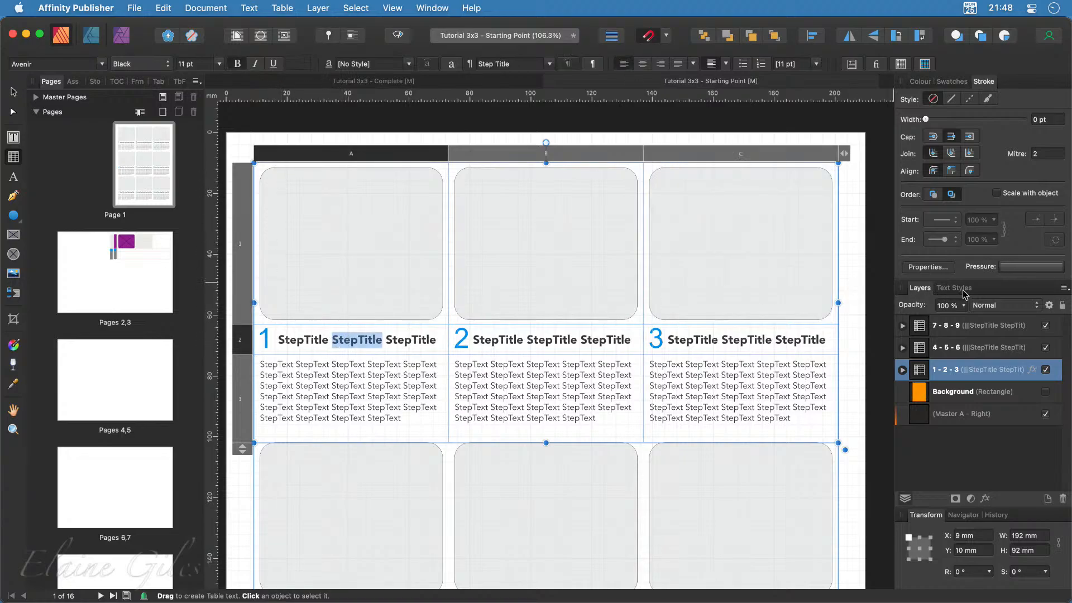
click(954, 288)
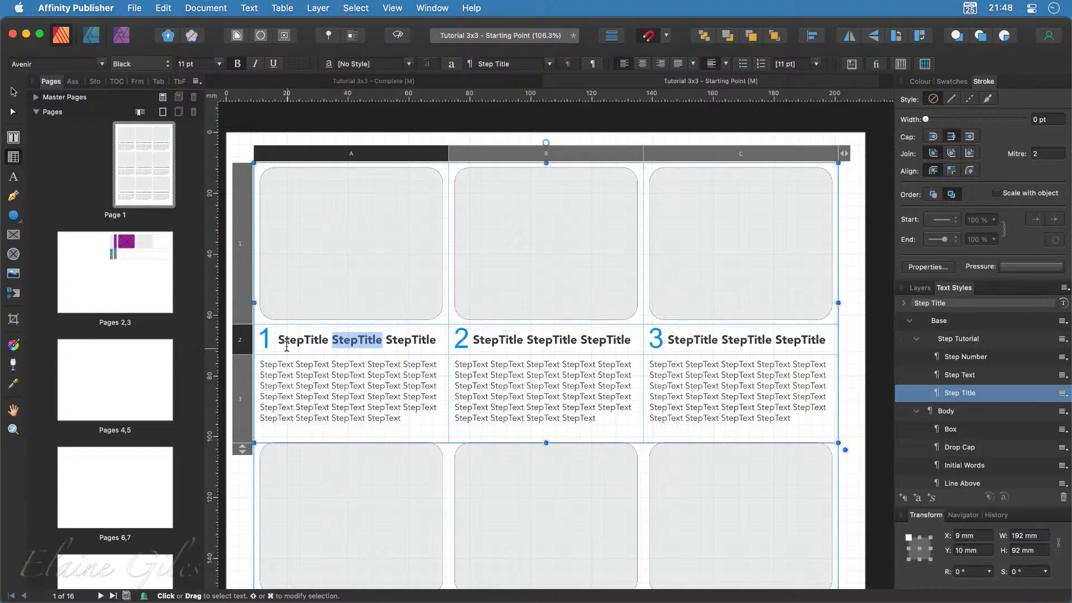
click(264, 337)
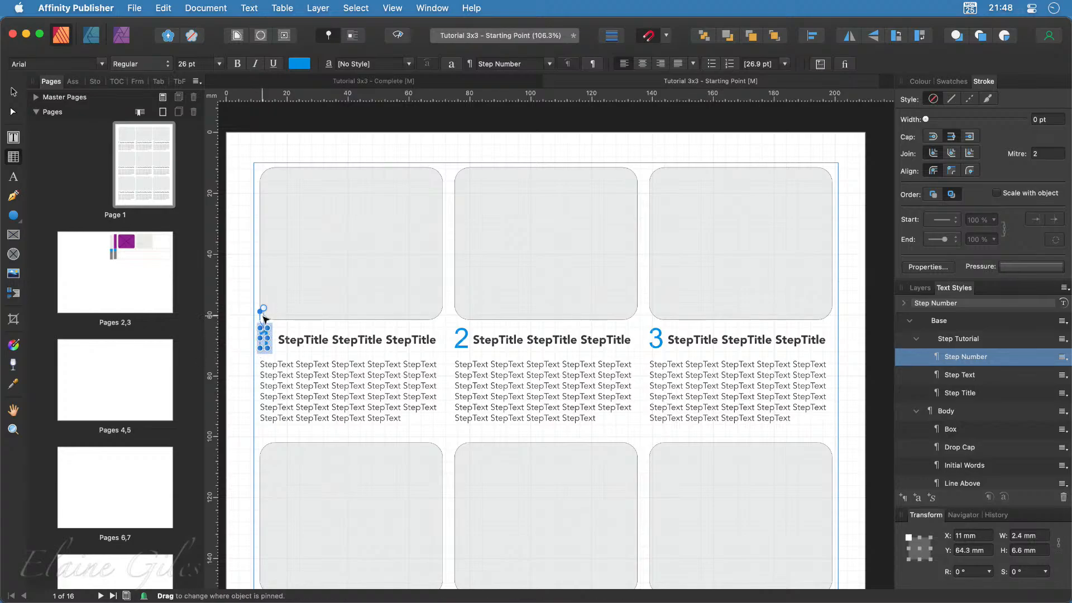
double_click(462, 337)
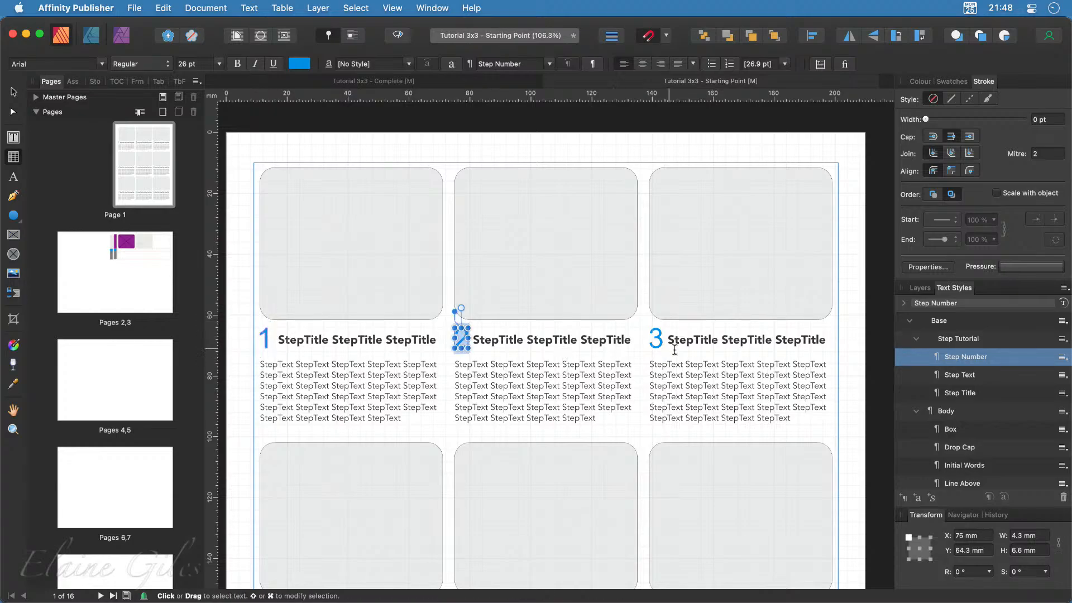
double_click(658, 337)
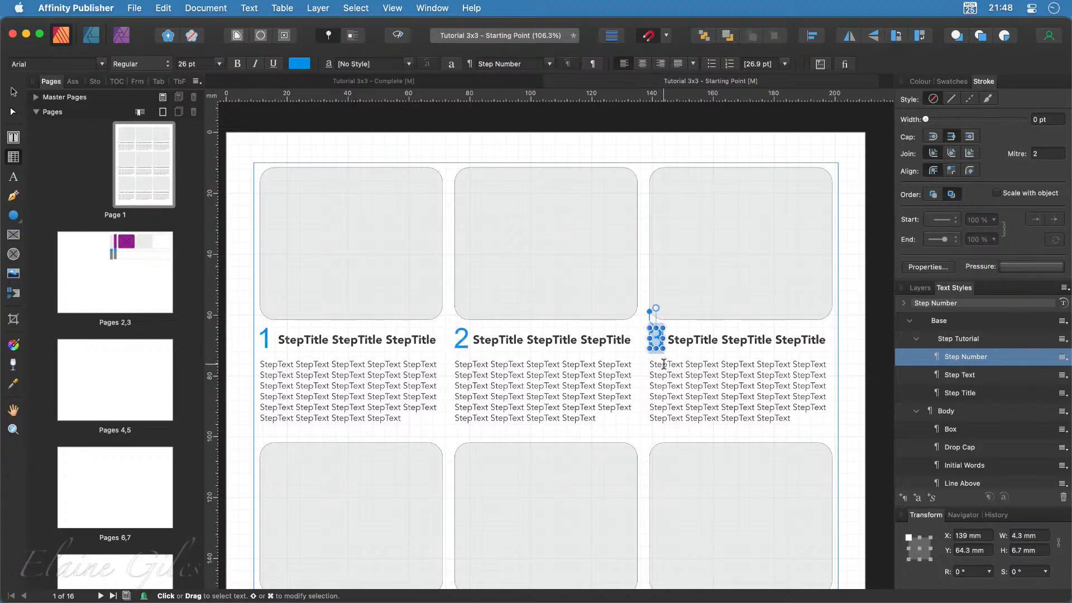
click(313, 339)
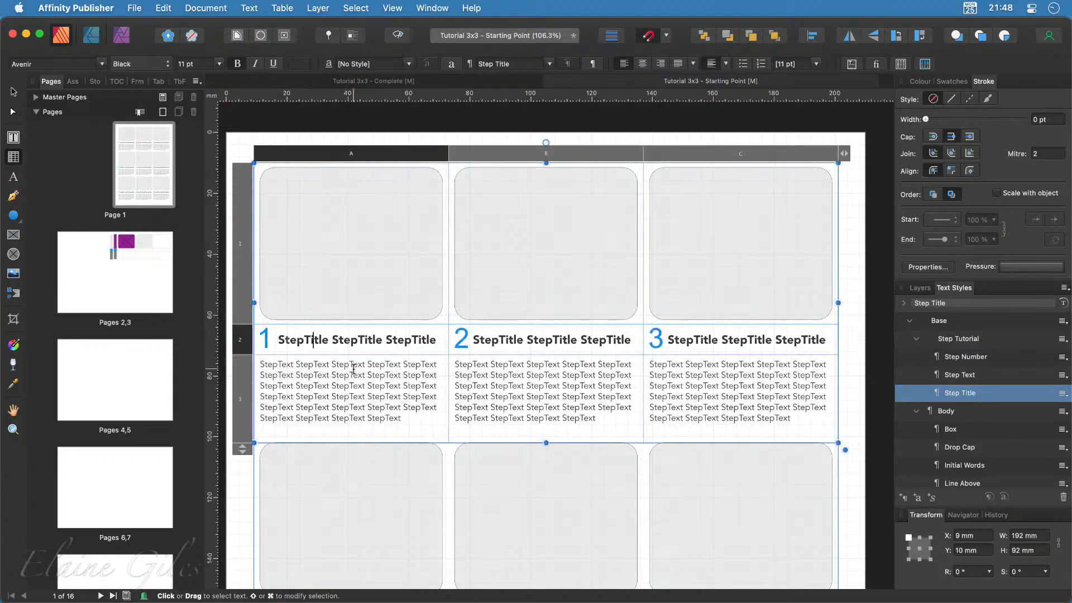
Draw a table on page 5 across the full margin width from the upper margin, 192 mm wide and about 71 mm high
click(112, 376)
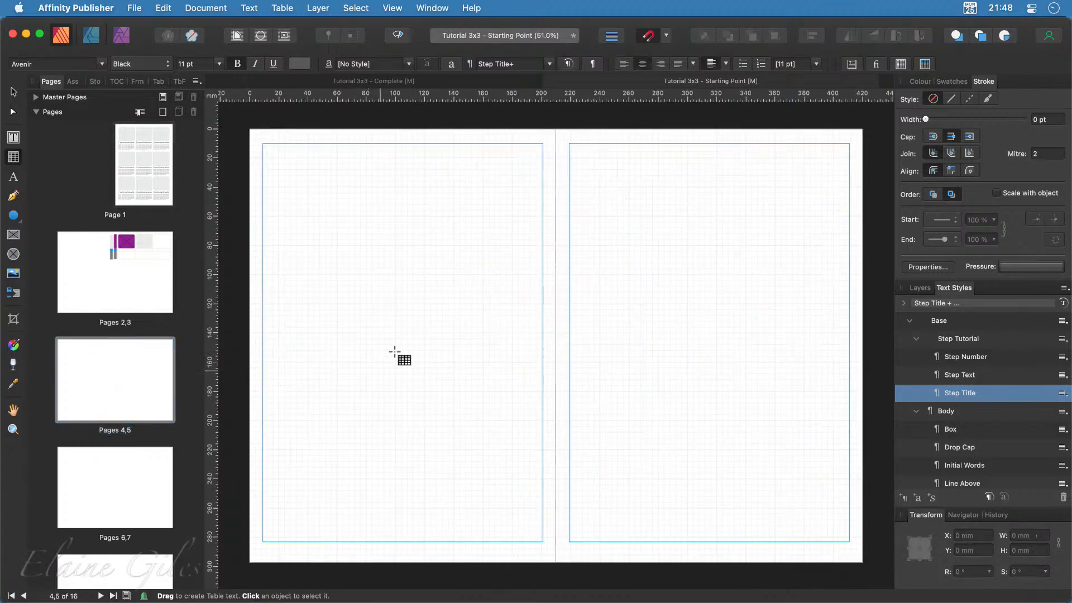
scroll(863, 167, right, 5)
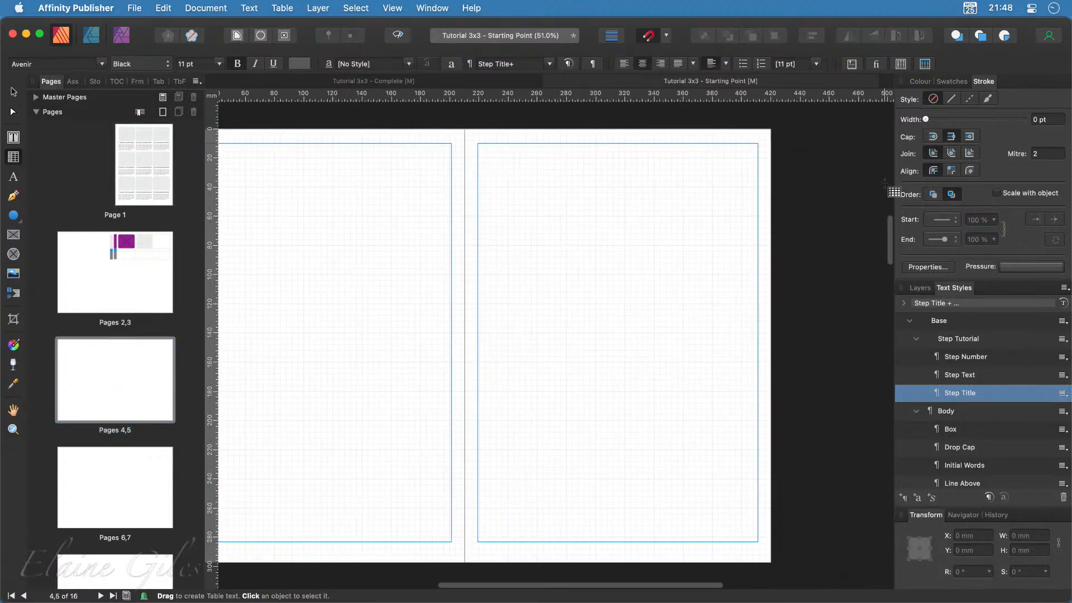
scroll(863, 167, up, 3)
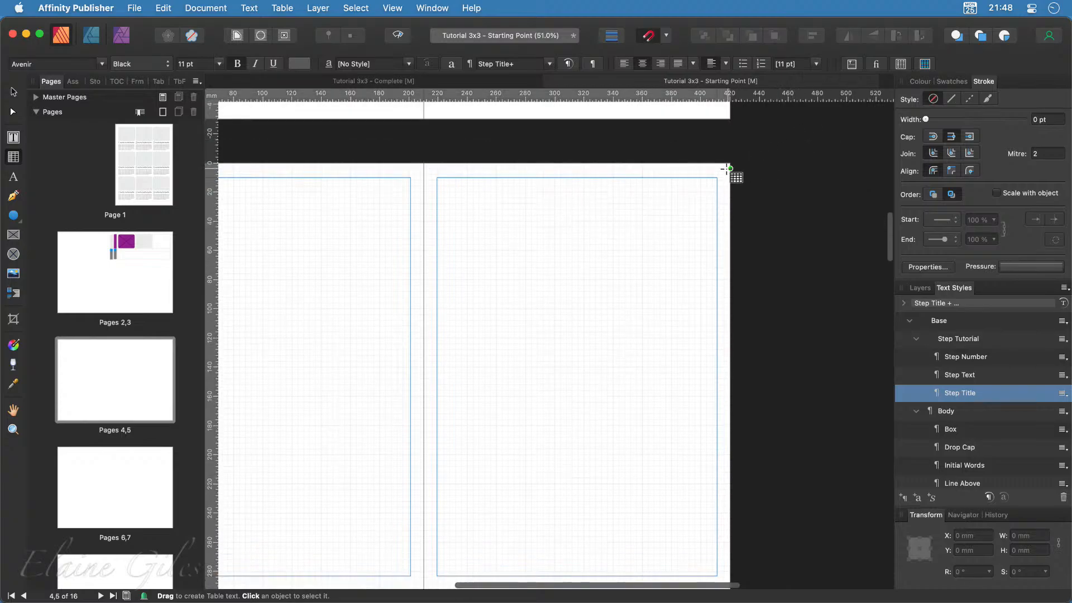
scroll(725, 169, up, 3)
scroll(510, 386, up, 5)
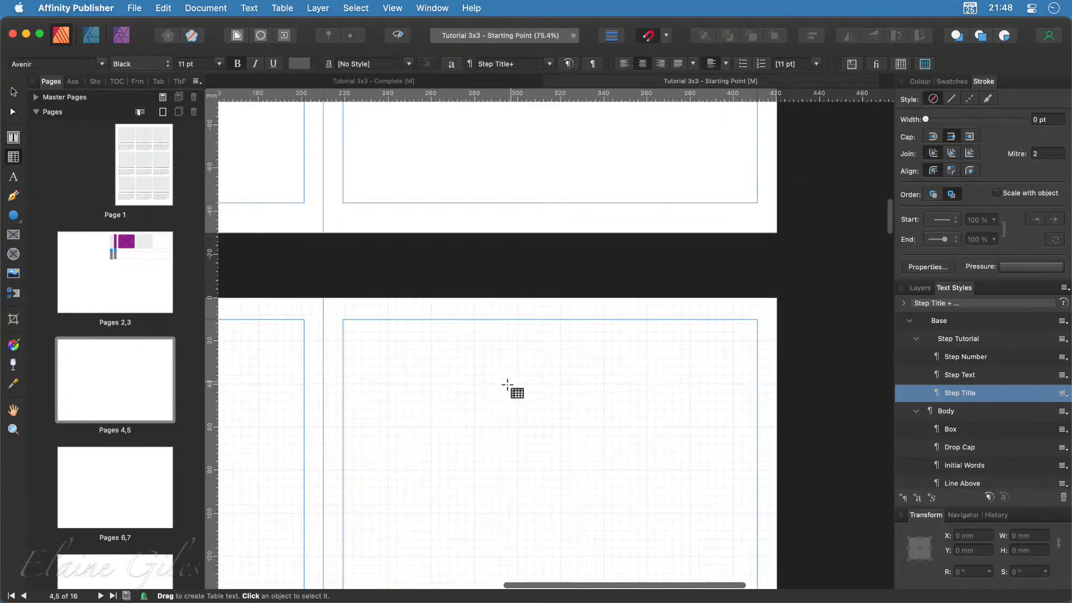
scroll(506, 387, up, 1)
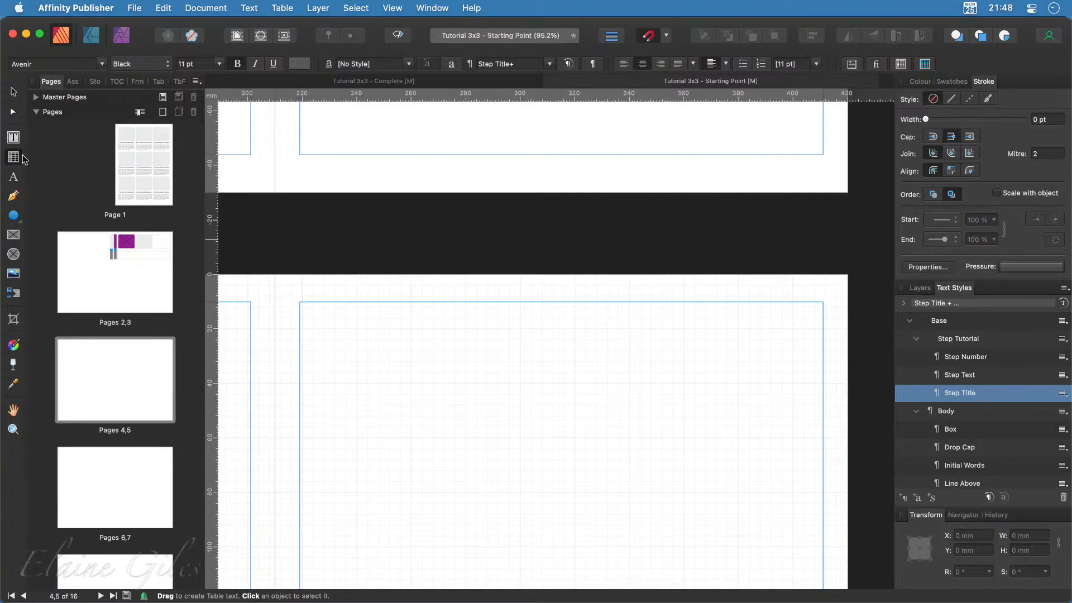
drag(300, 302, 829, 495)
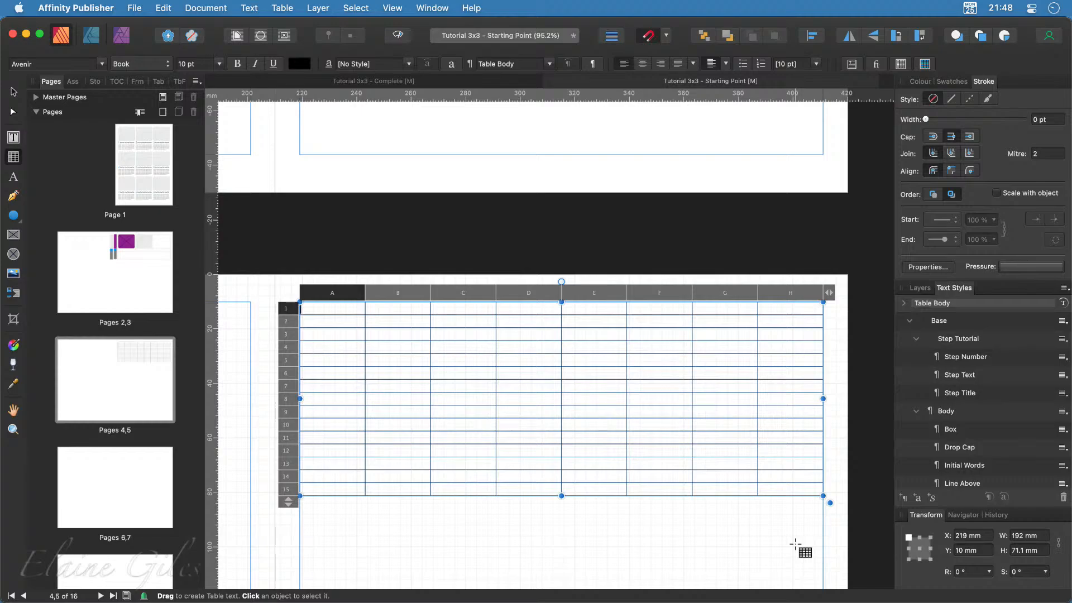
Reduce the new table to 3 rows and stretch its height to about 83 mm
click(291, 506)
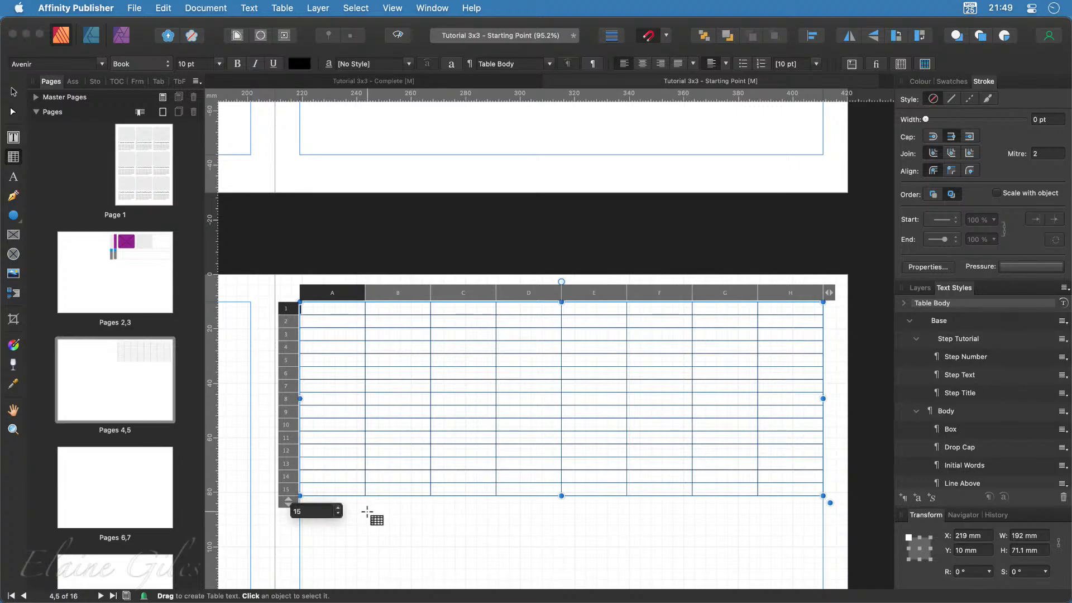
double_click(309, 510)
key(Return)
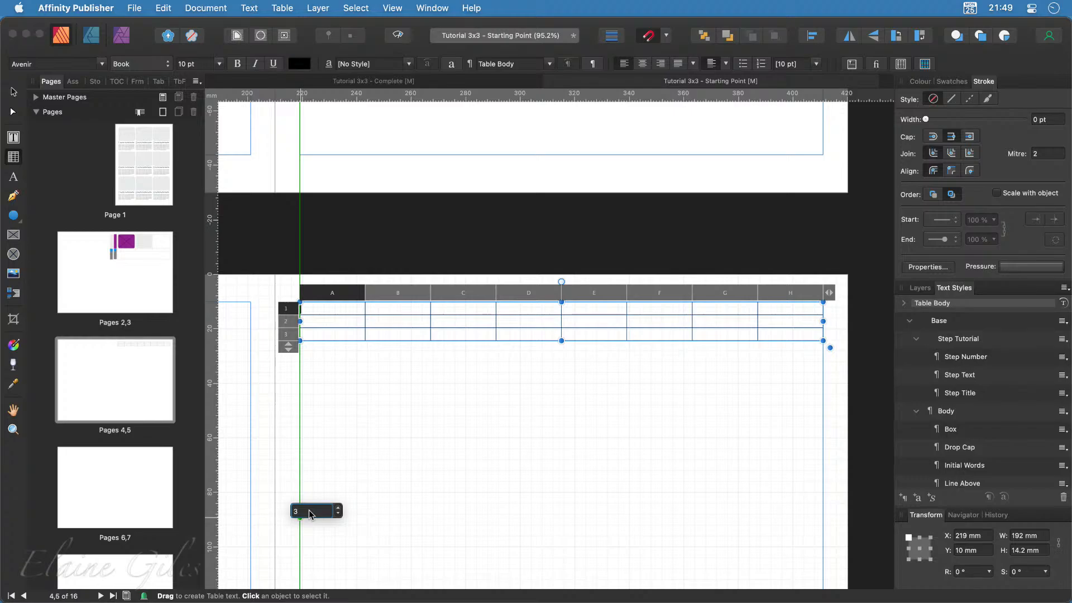
drag(561, 340, 545, 528)
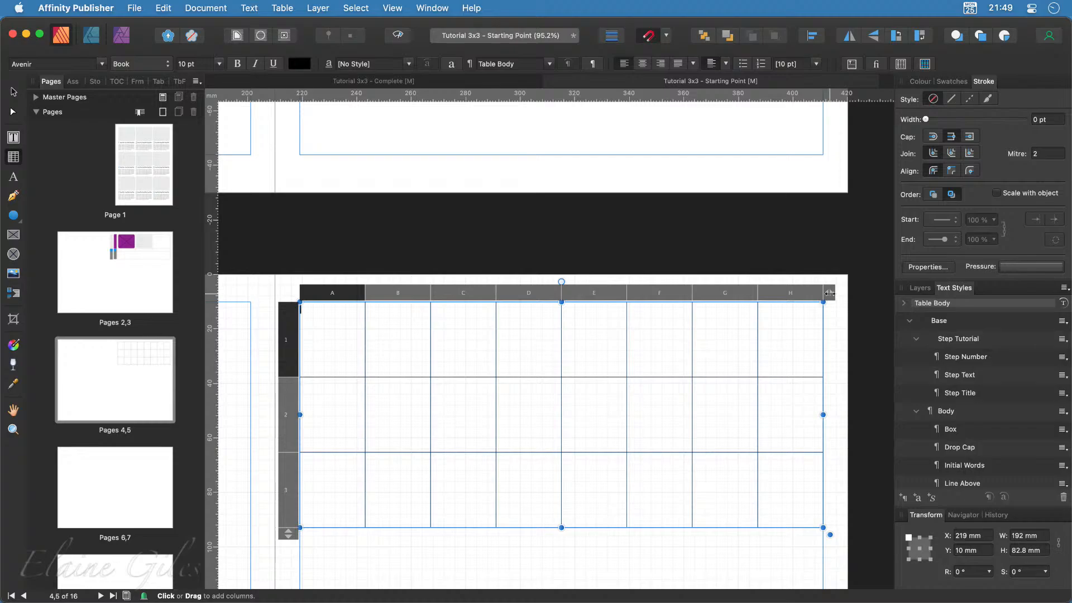
Reduce the table to 3 columns and widen it to the outer margin, 192 mm wide
drag(830, 293, 485, 309)
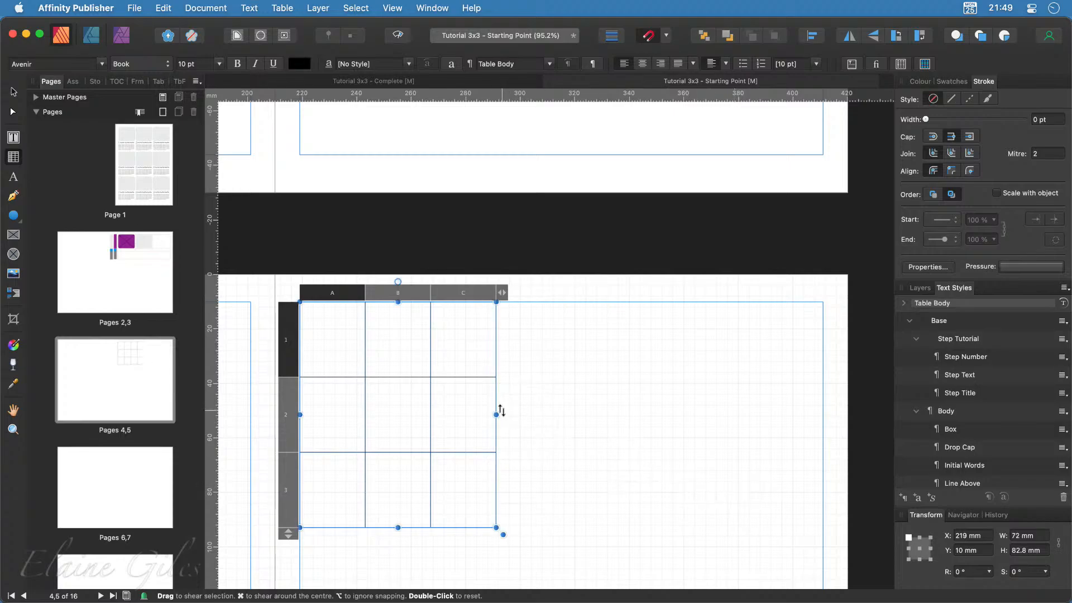
drag(495, 414, 823, 414)
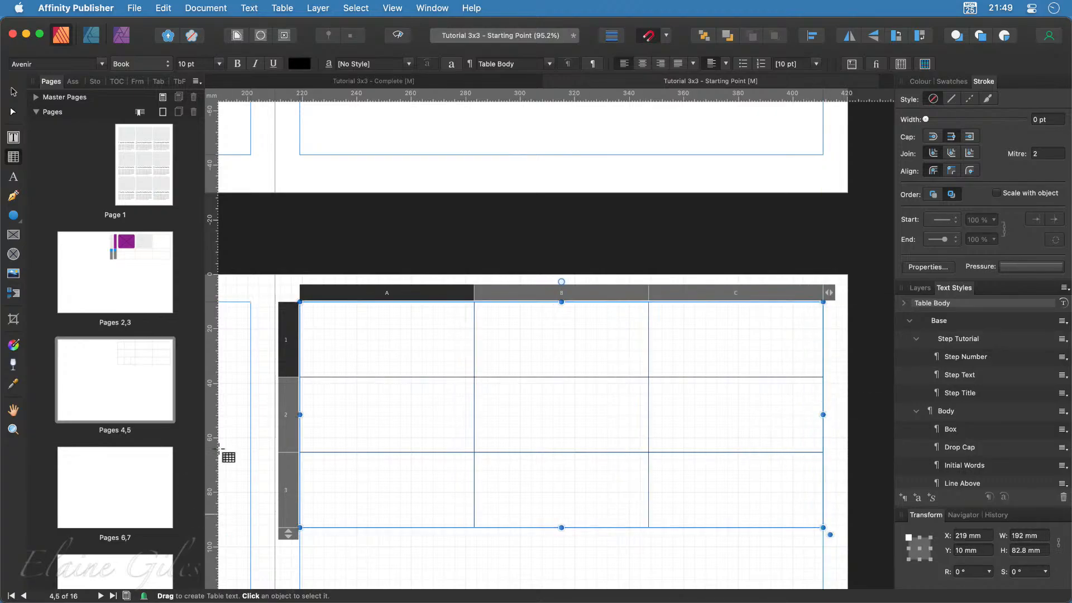
Show the Table settings for column A of the new table and check the list of available studio panels
click(14, 91)
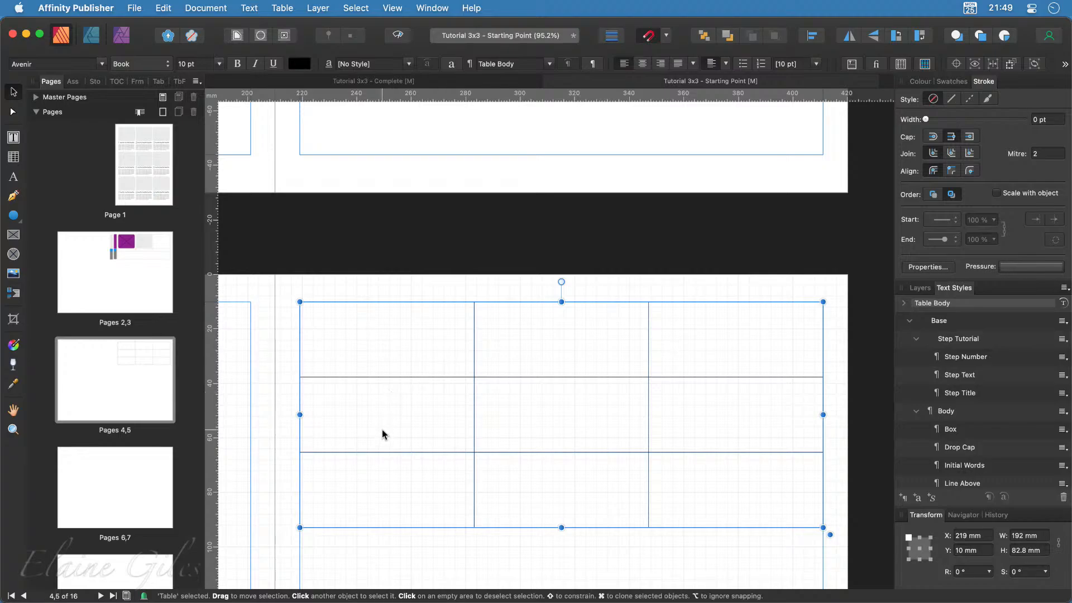
double_click(377, 310)
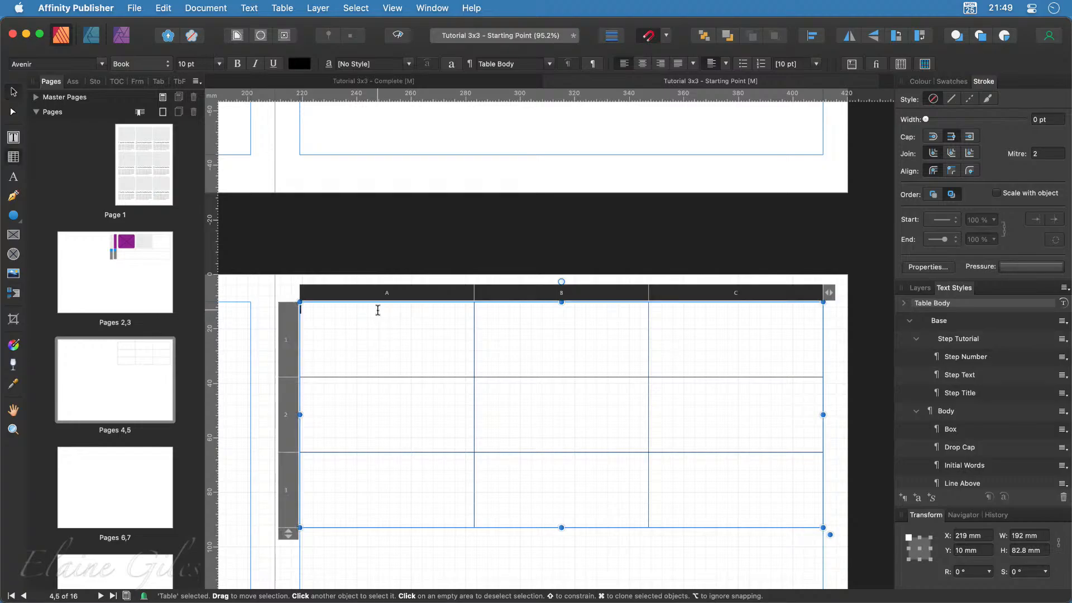
click(389, 293)
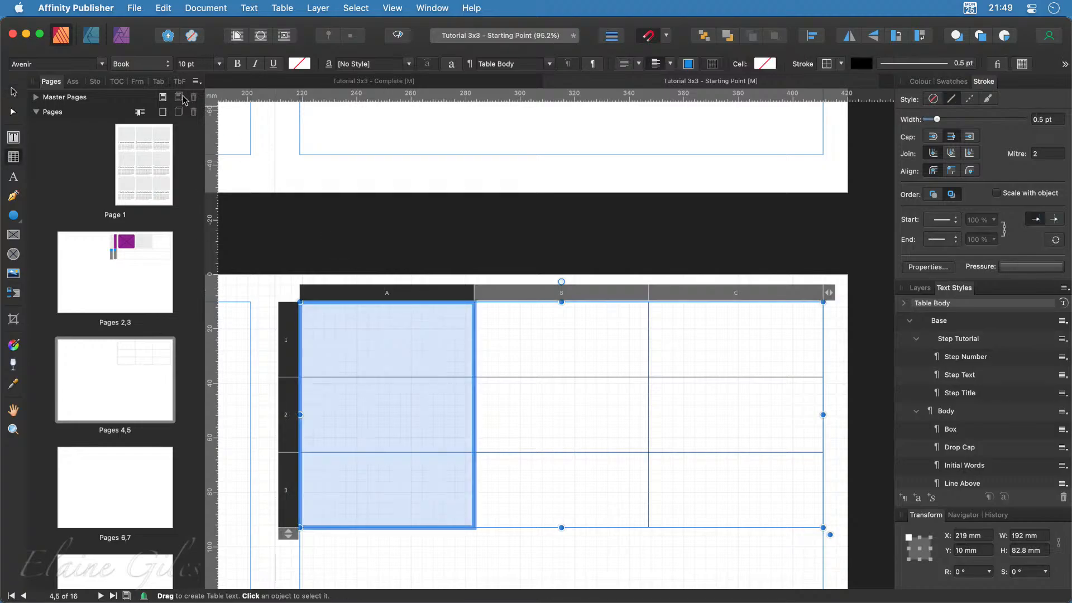
click(158, 82)
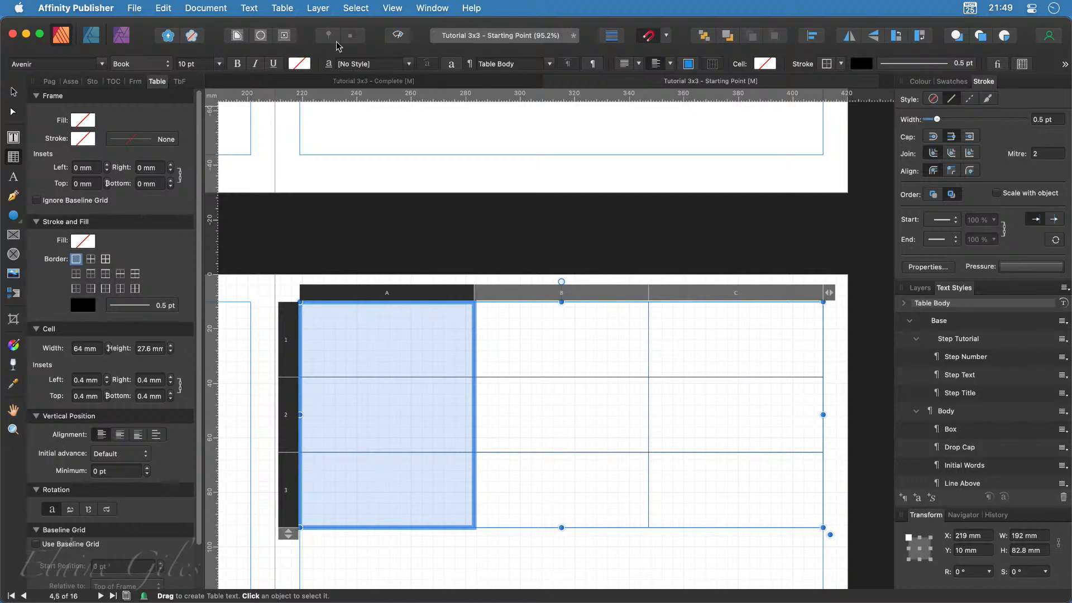
click(398, 5)
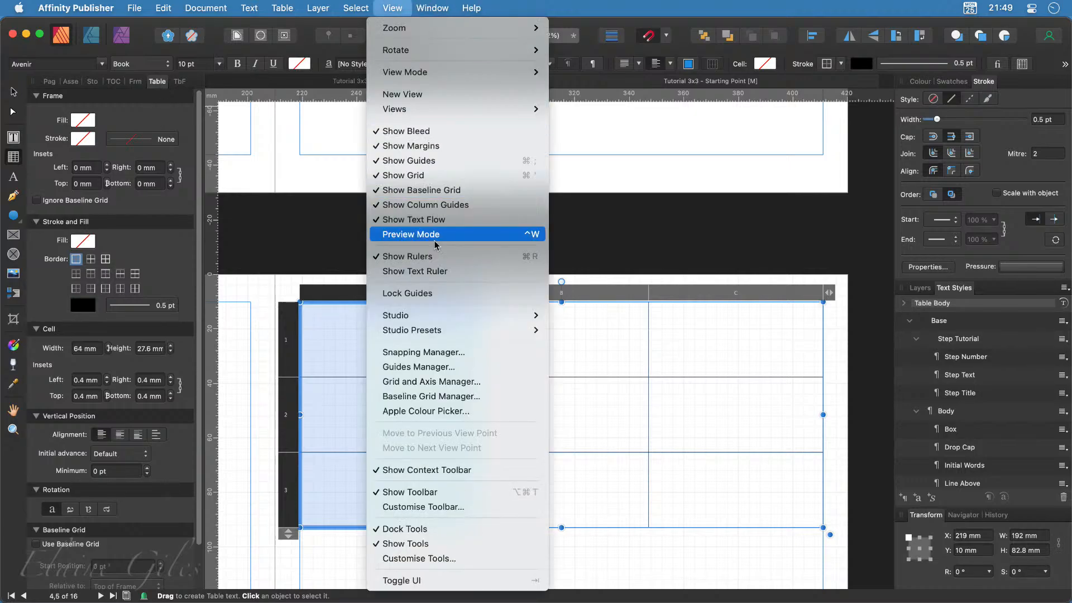
mouse_move(431, 313)
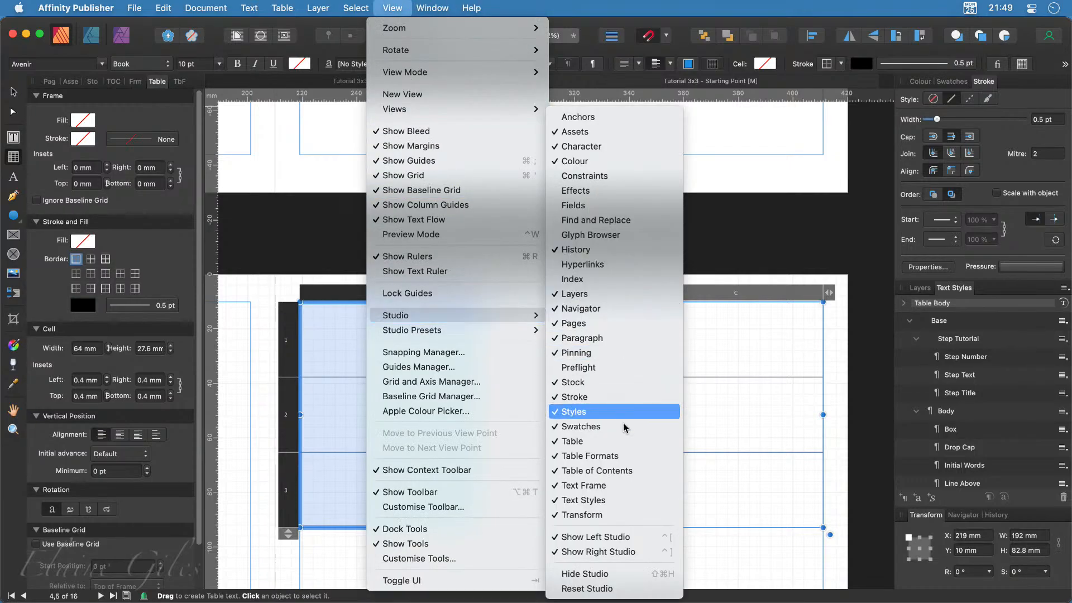
click(282, 8)
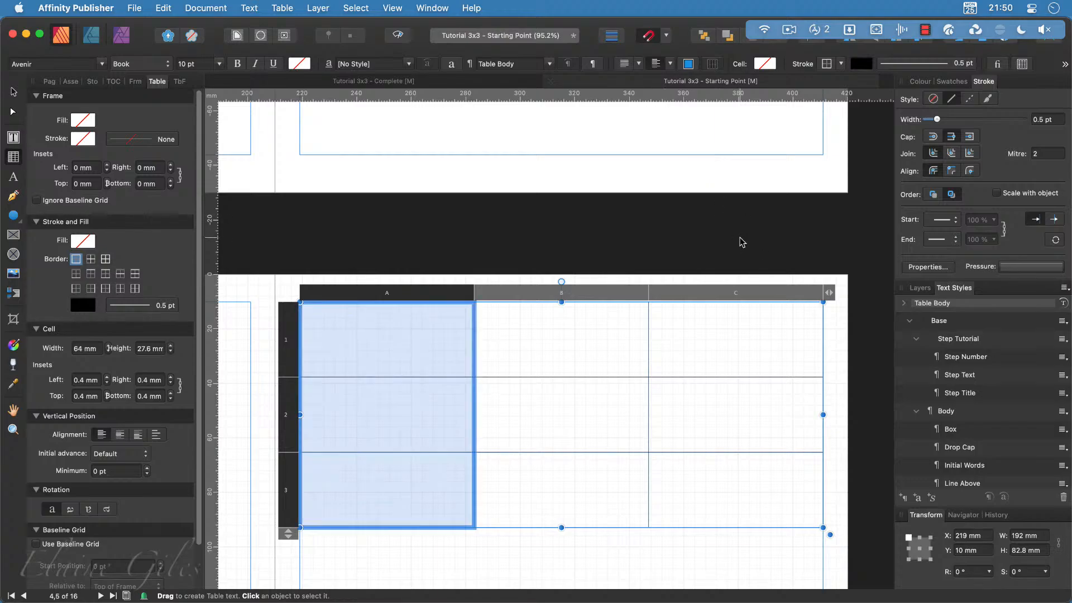
click(483, 334)
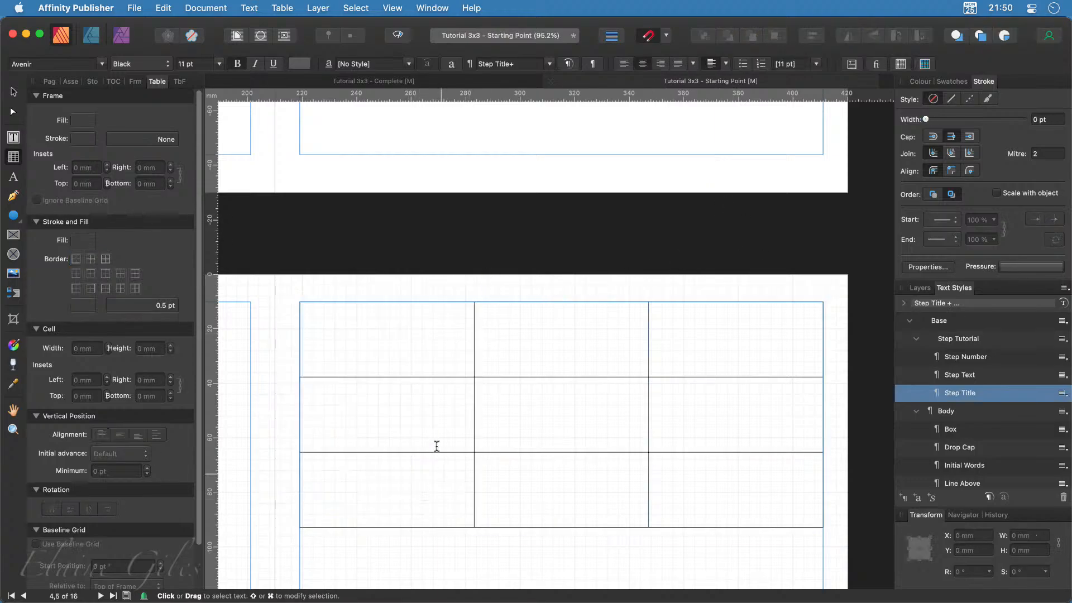
Set the cell height of the table's first row to 53 mm
click(423, 357)
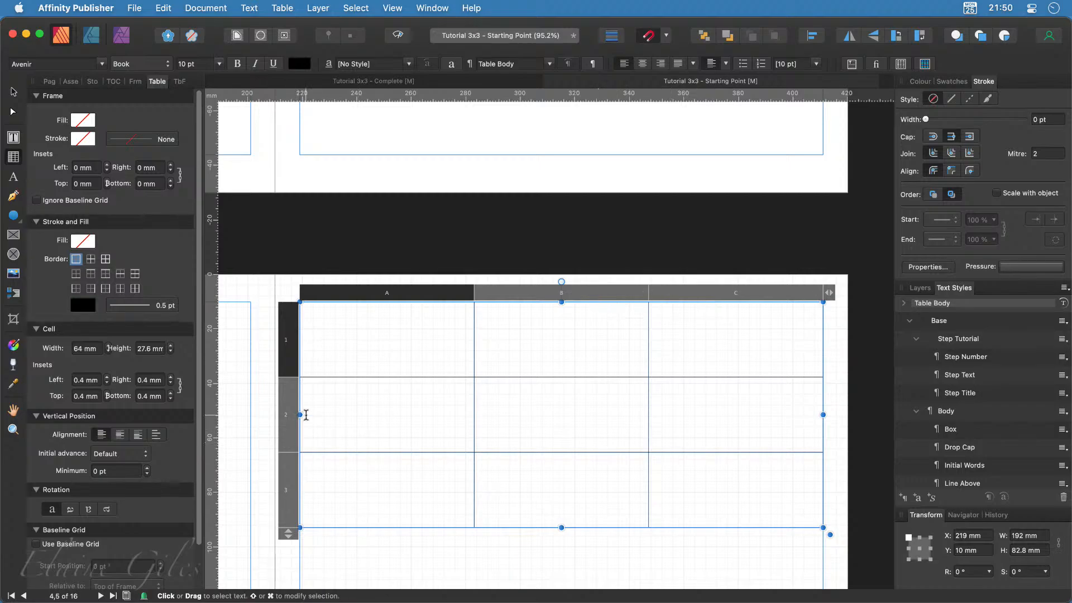
click(290, 350)
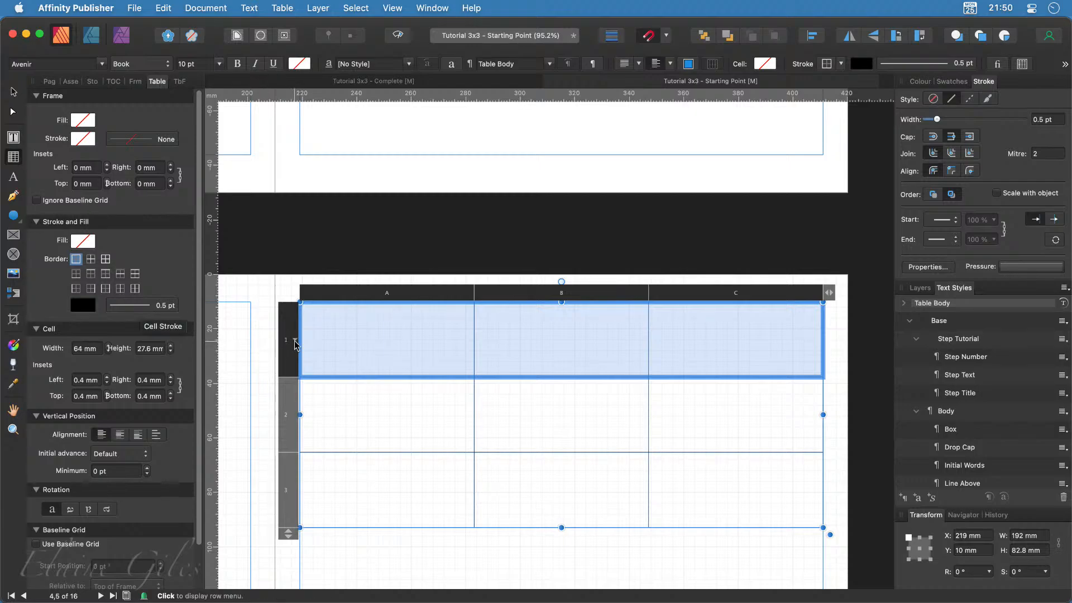
click(155, 349)
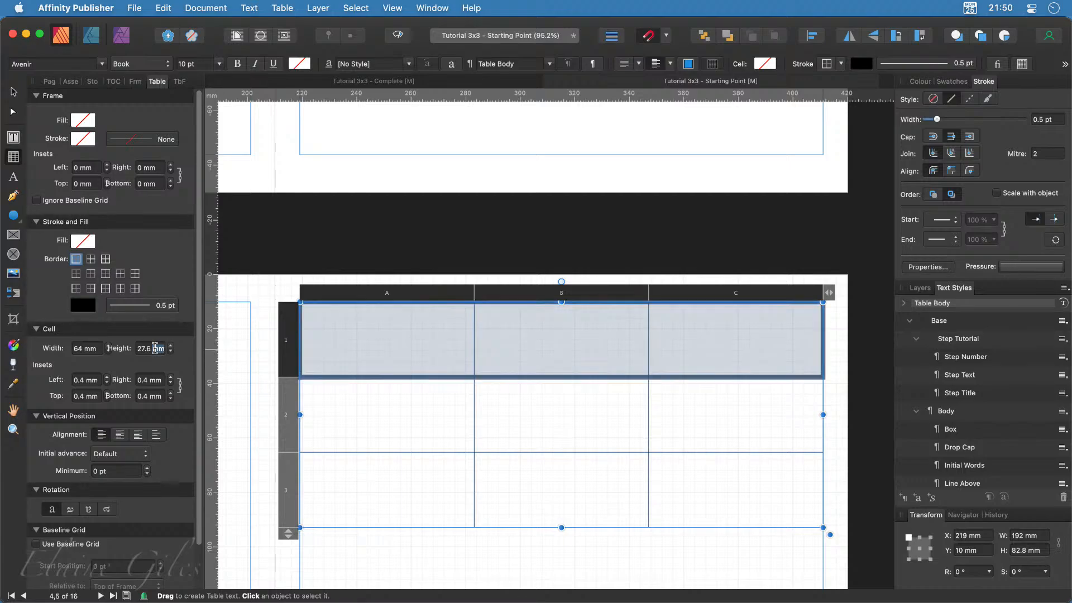
double_click(155, 348)
text(53)
key(Return)
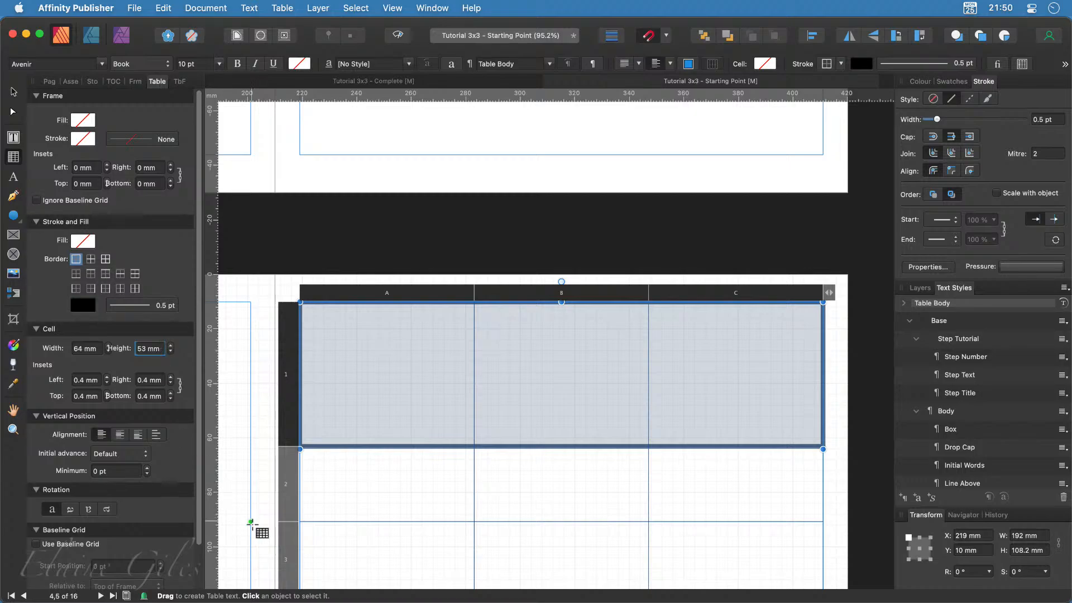
Set the cell height of the table's second row to 10 mm
click(288, 496)
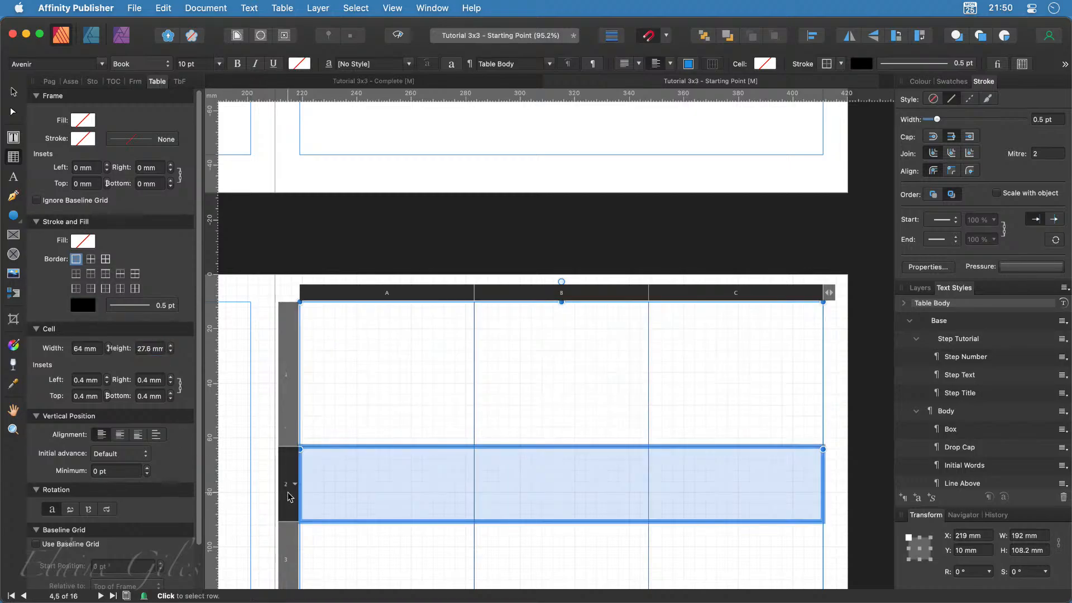
scroll(288, 496, down, 4)
scroll(288, 496, down, 1)
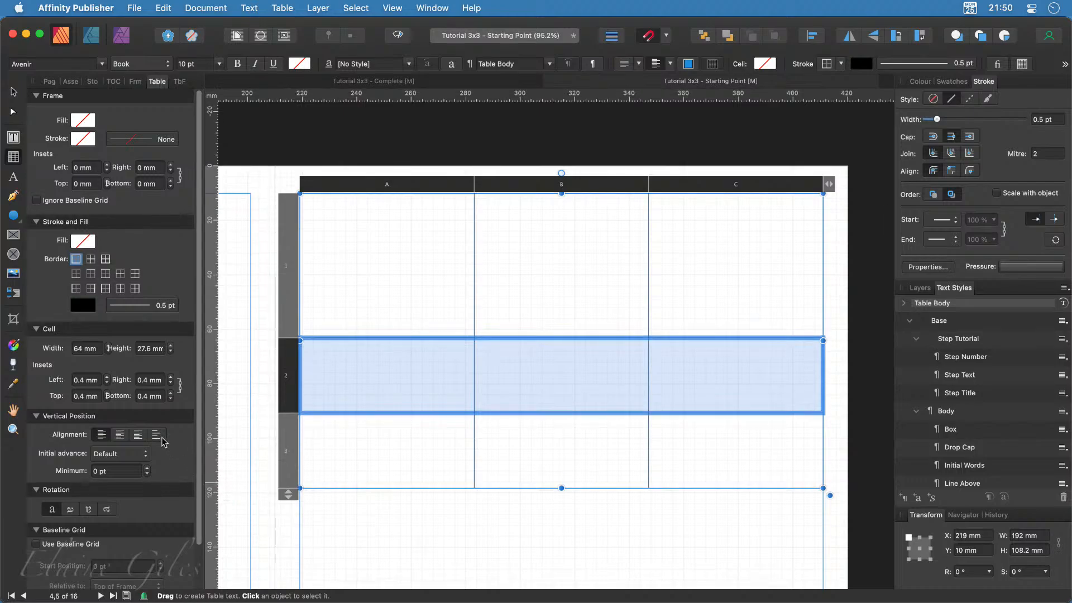
click(149, 348)
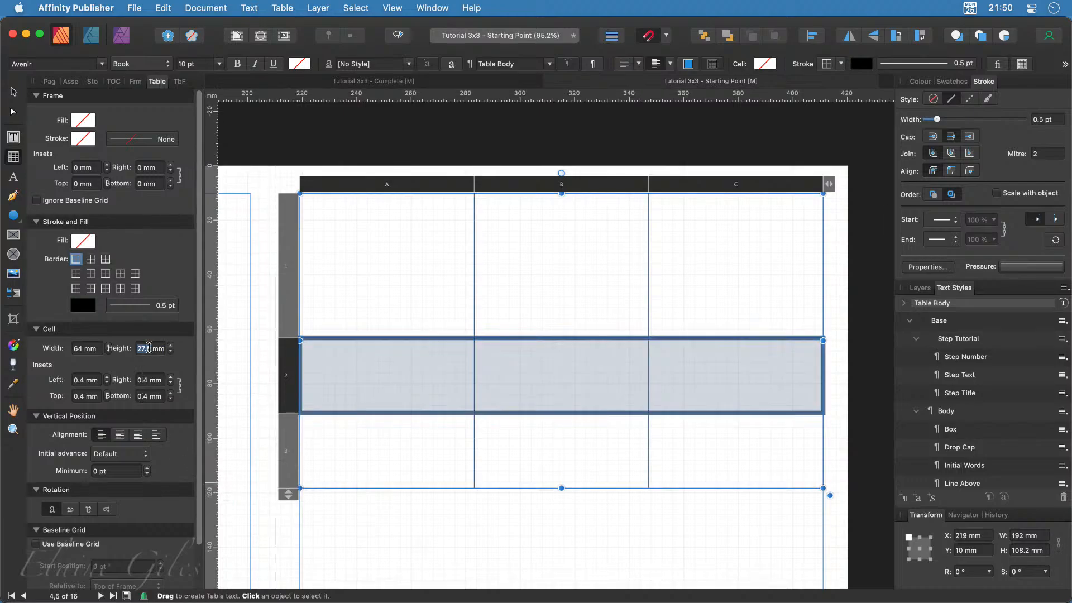
text(10)
key(Return)
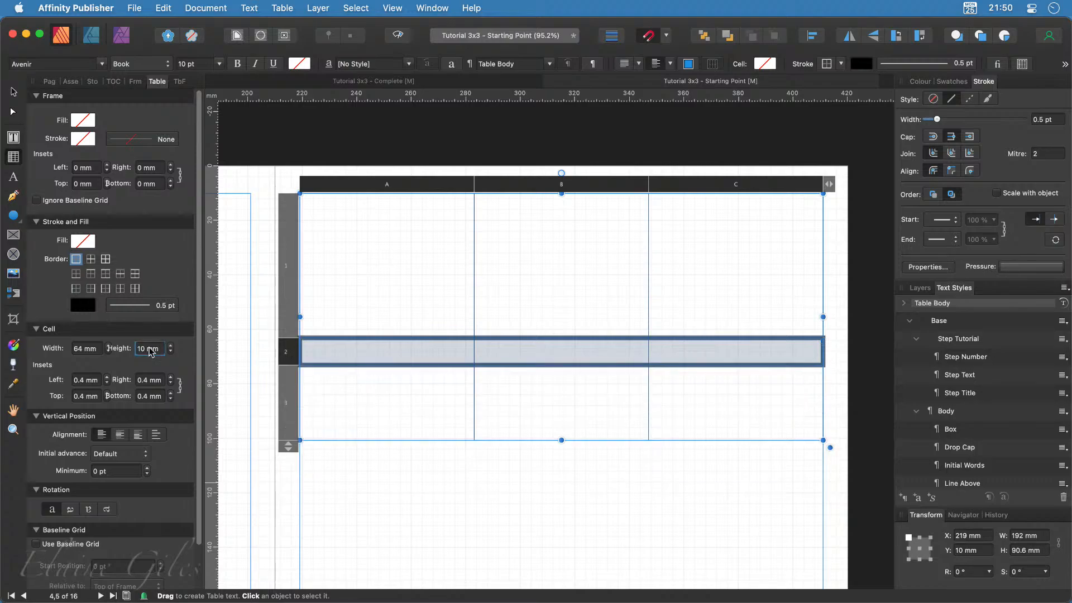
Set the cell height of the table's third row to 29 mm
click(310, 424)
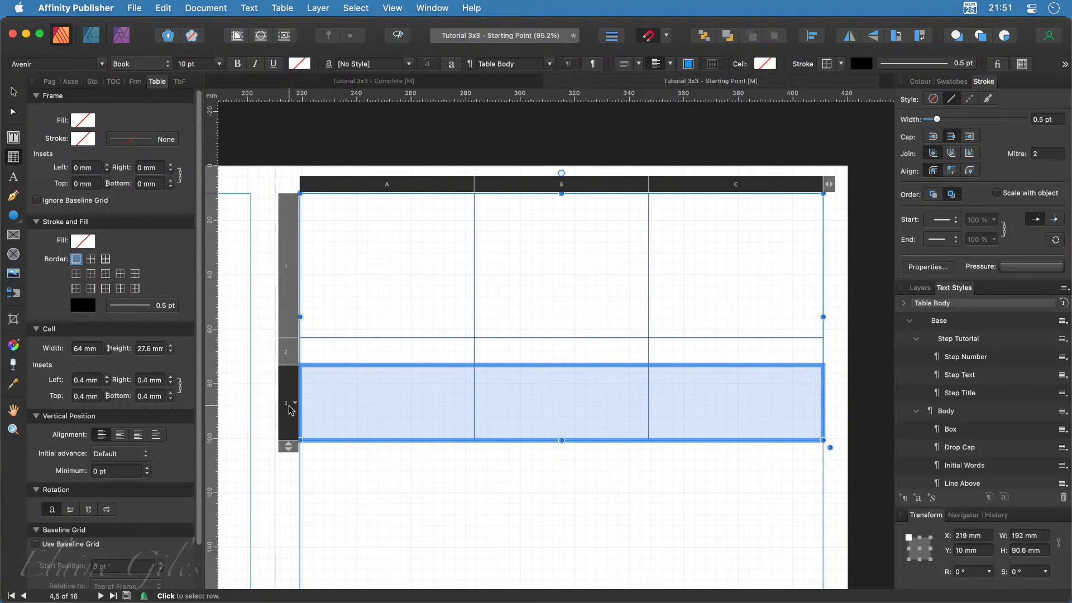
click(152, 348)
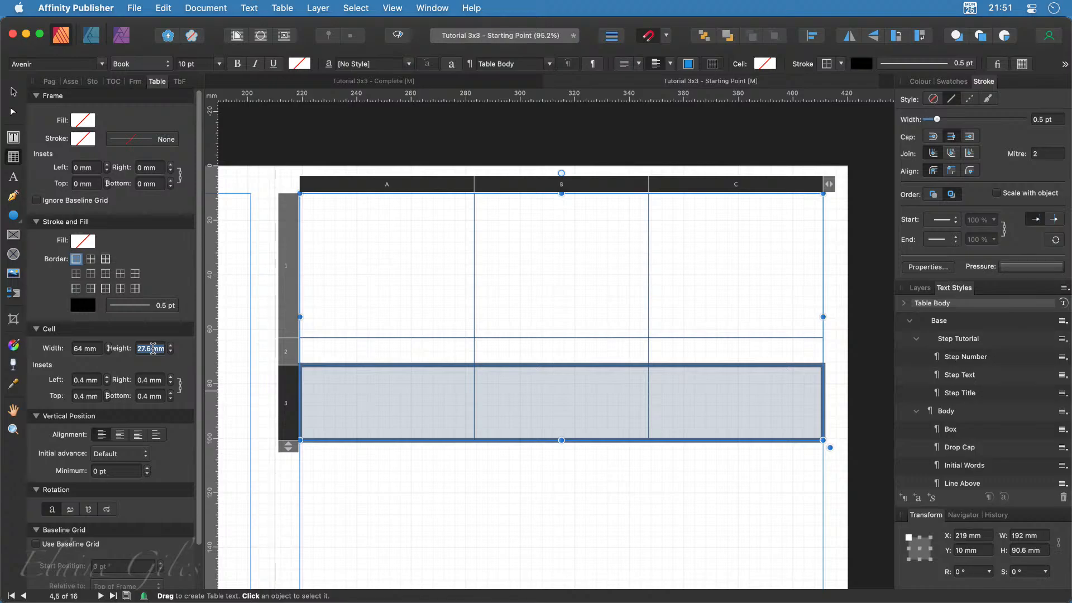
text(29)
key(Return)
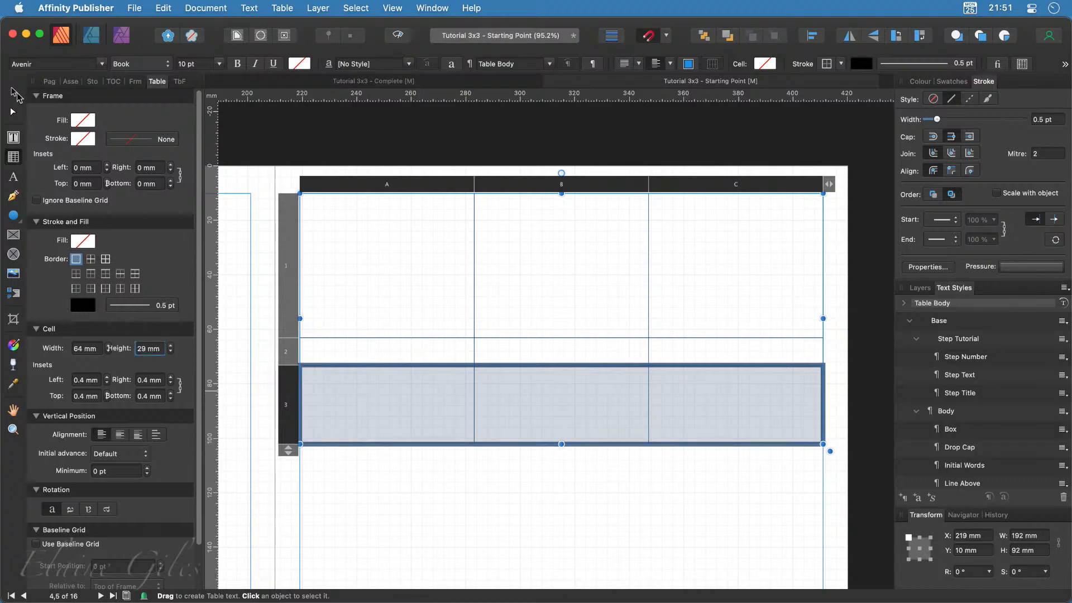
Give the whole table's frame a light orange stroke (RGB 255, 203, 105) and a dark amber fill (RGB 183, 128, 0)
click(19, 91)
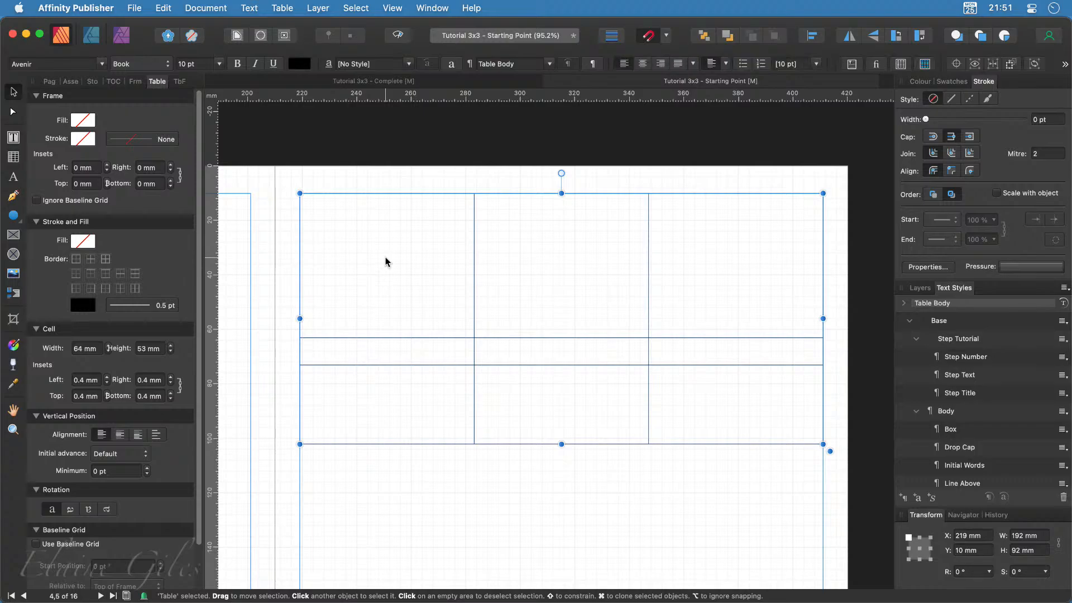
click(82, 143)
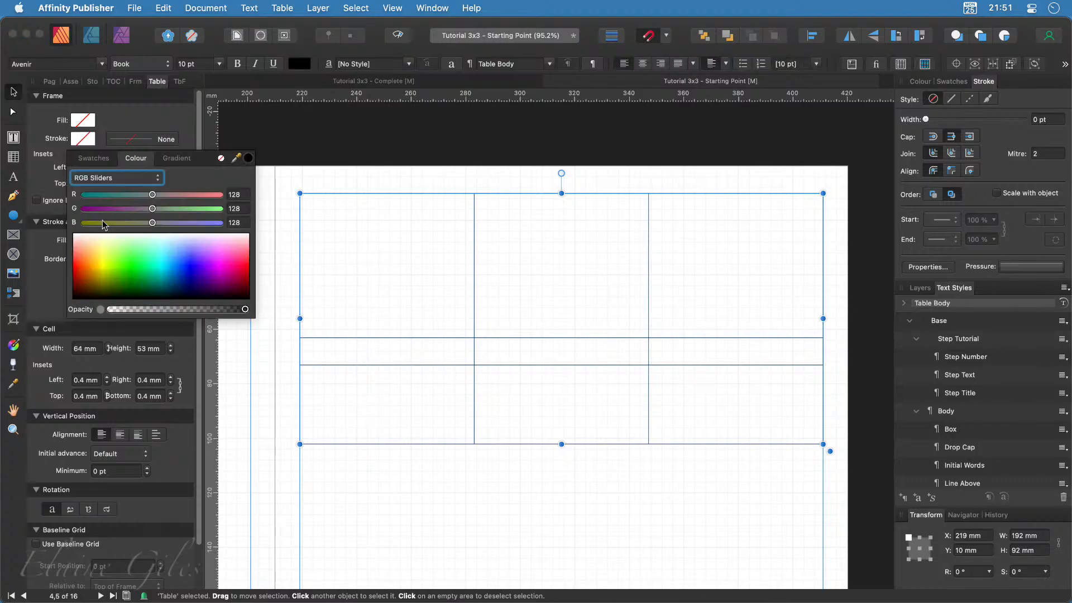
click(92, 253)
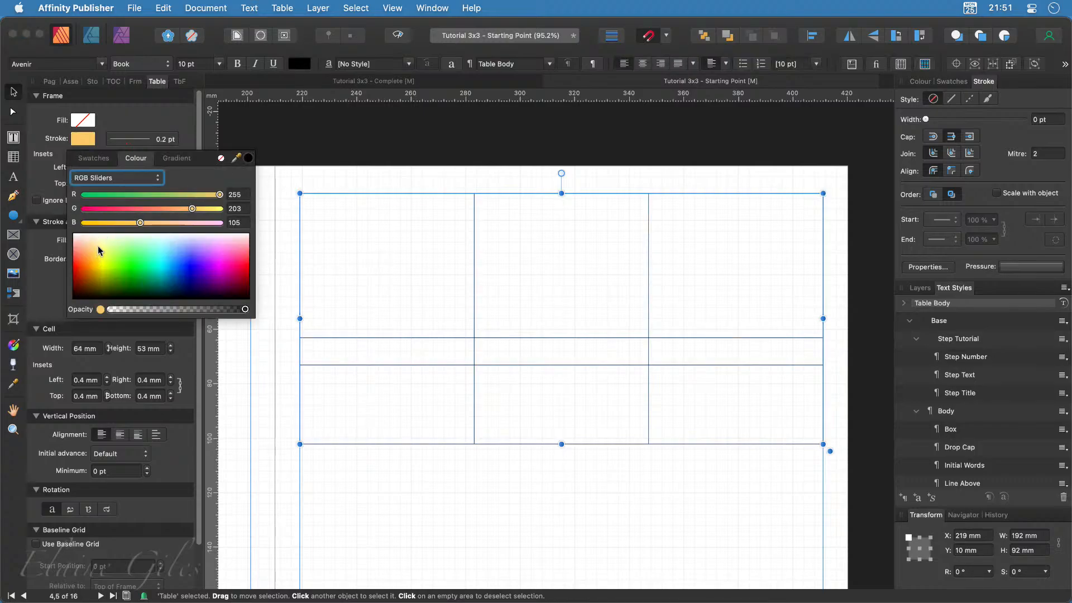
click(87, 122)
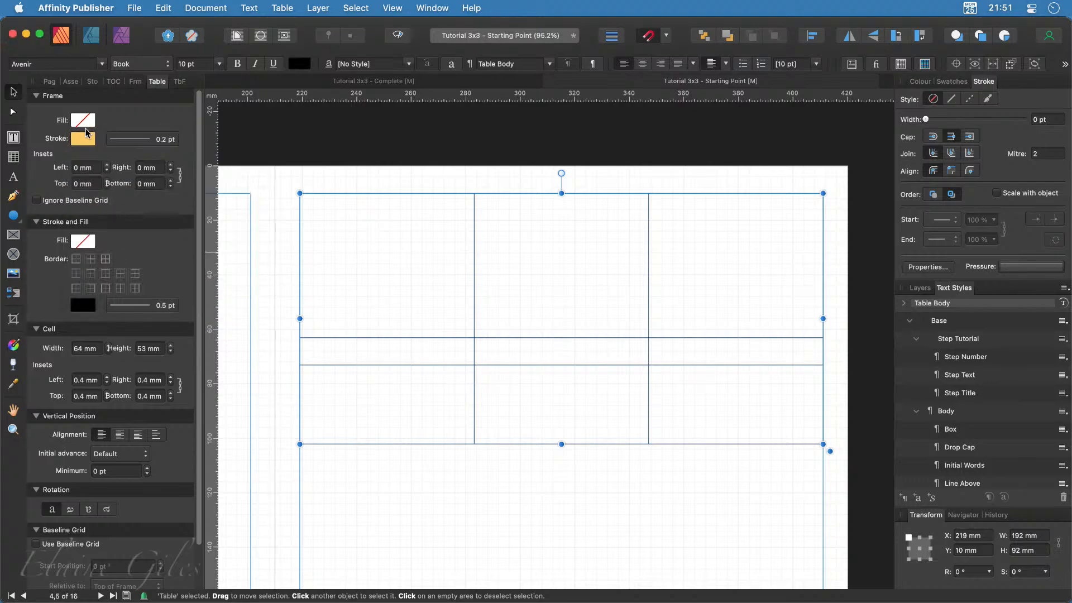
click(87, 122)
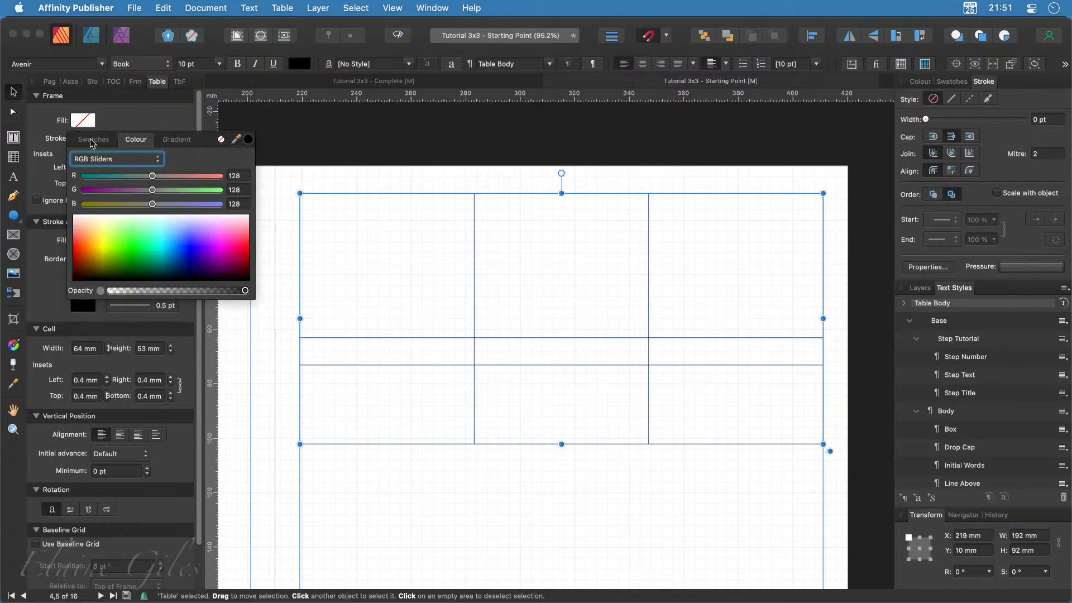
click(110, 239)
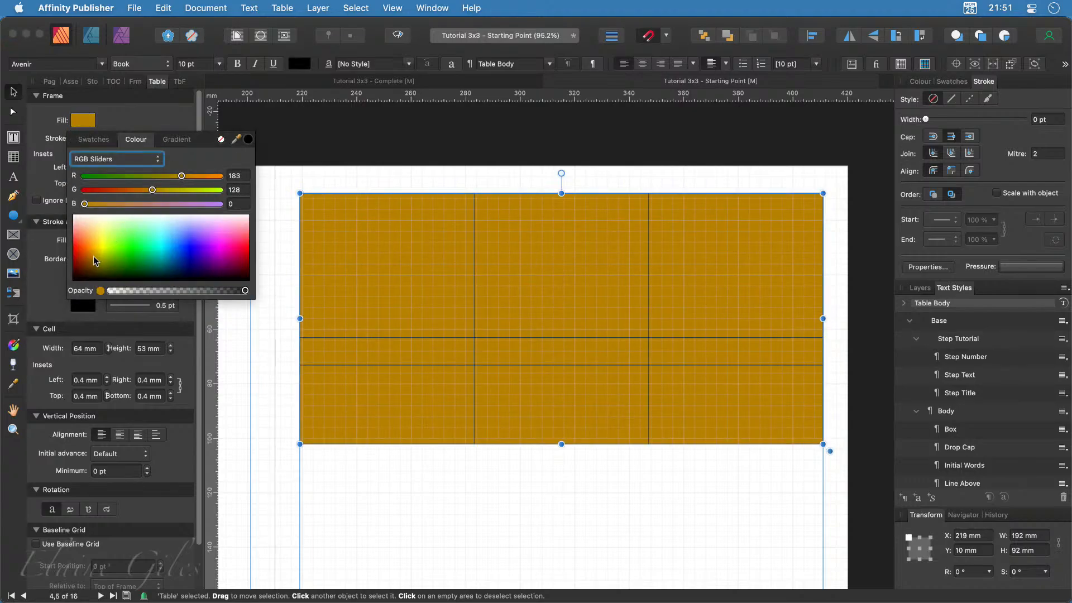
click(474, 525)
scroll(474, 526, down, 5)
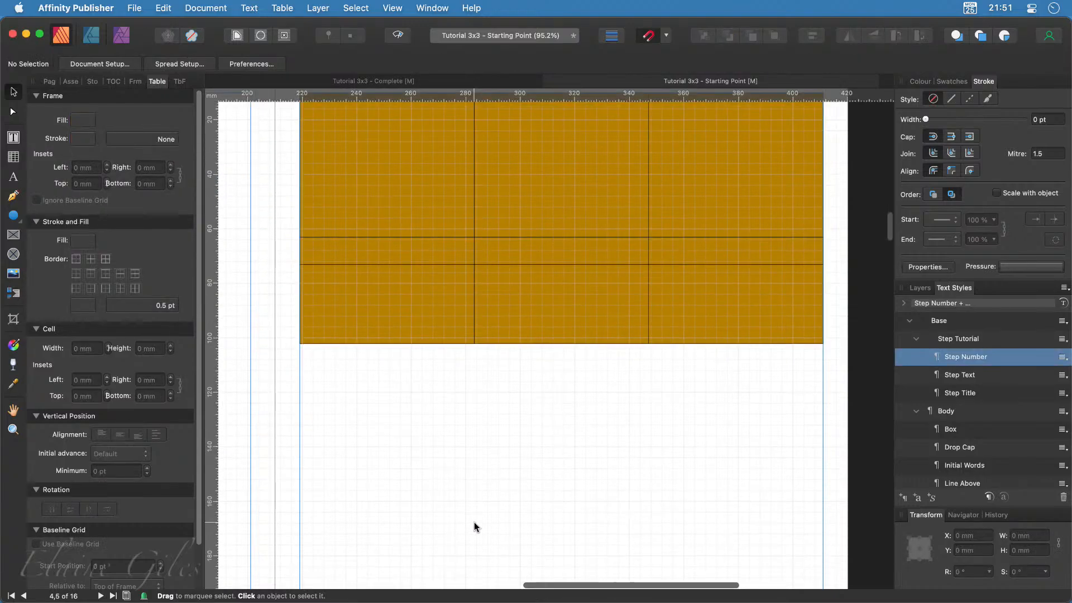
key(super+0)
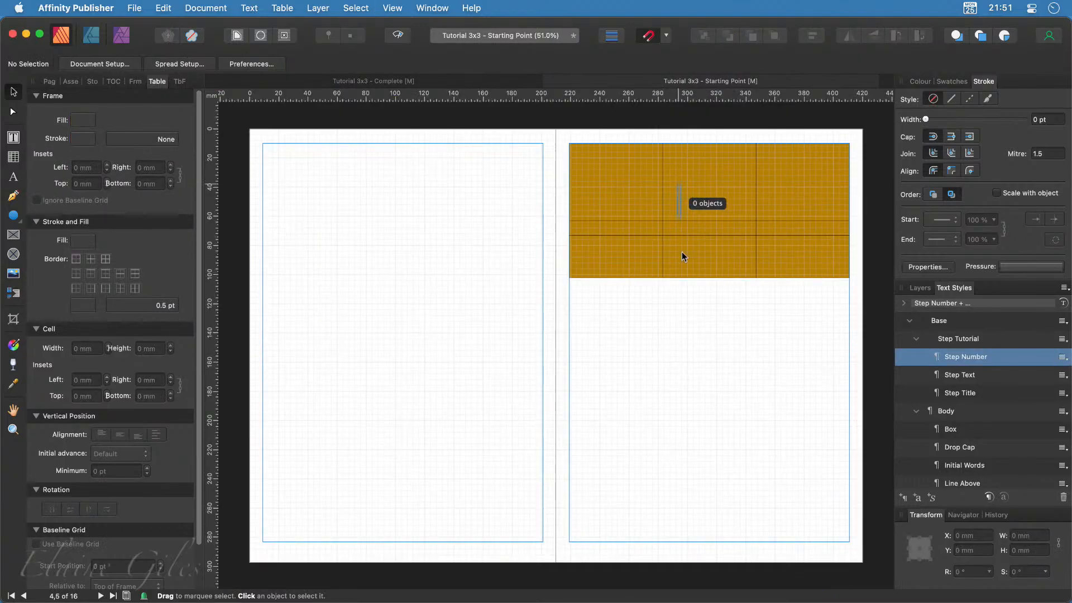
Duplicate the filled table twice and stack the copies directly below the original to fill the right-hand page
click(653, 267)
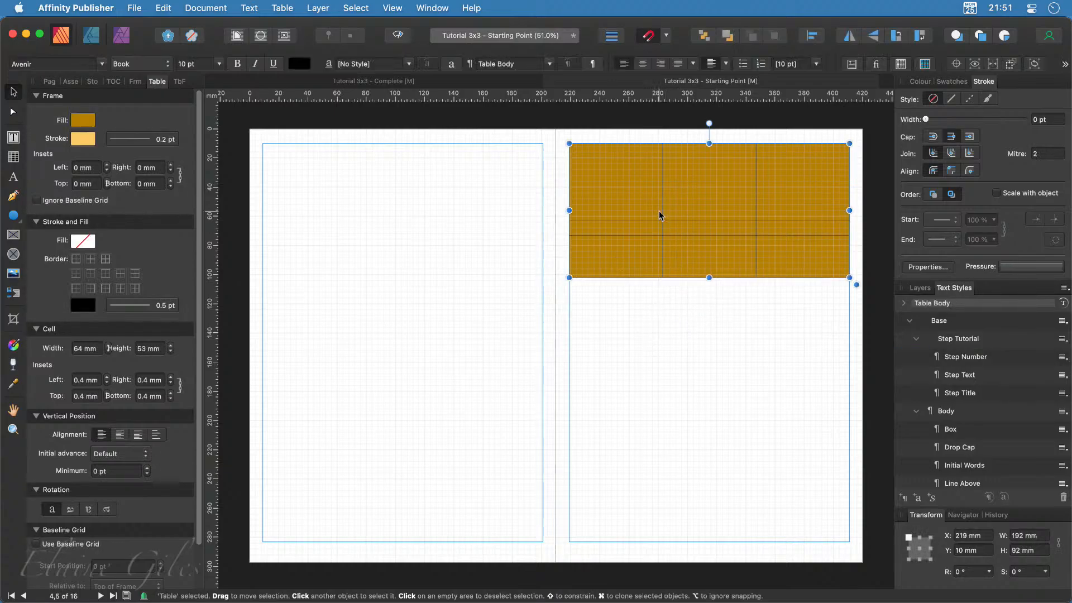
mouse_move(660, 215)
mouse_down()
mouse_move(641, 311)
mouse_move(644, 352)
mouse_move(655, 351)
mouse_move(629, 400)
mouse_move(628, 467)
mouse_move(624, 363)
mouse_move(641, 313)
mouse_up()
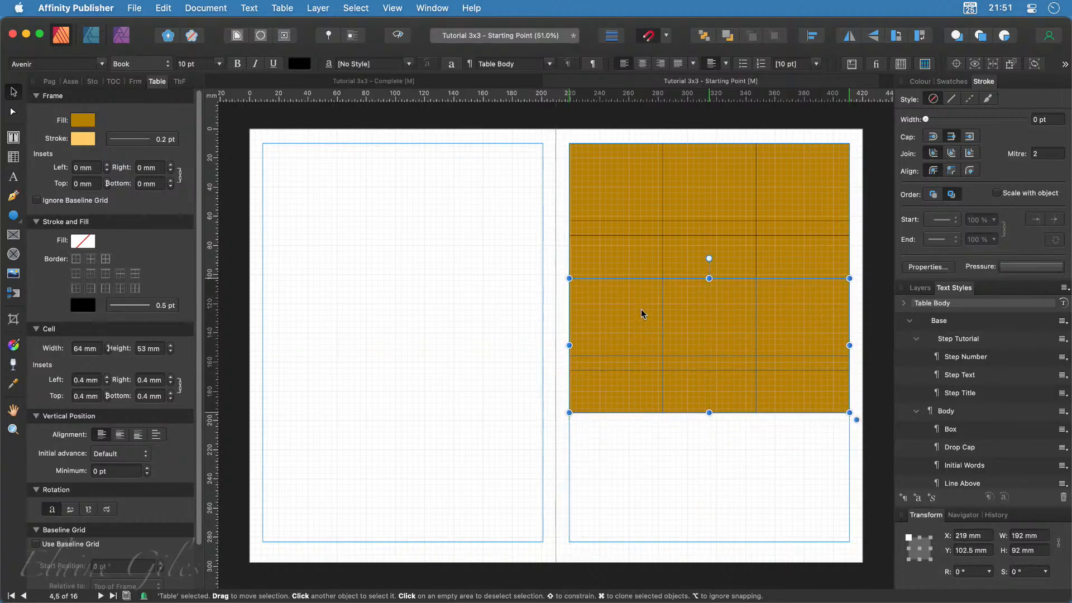
key(super+c)
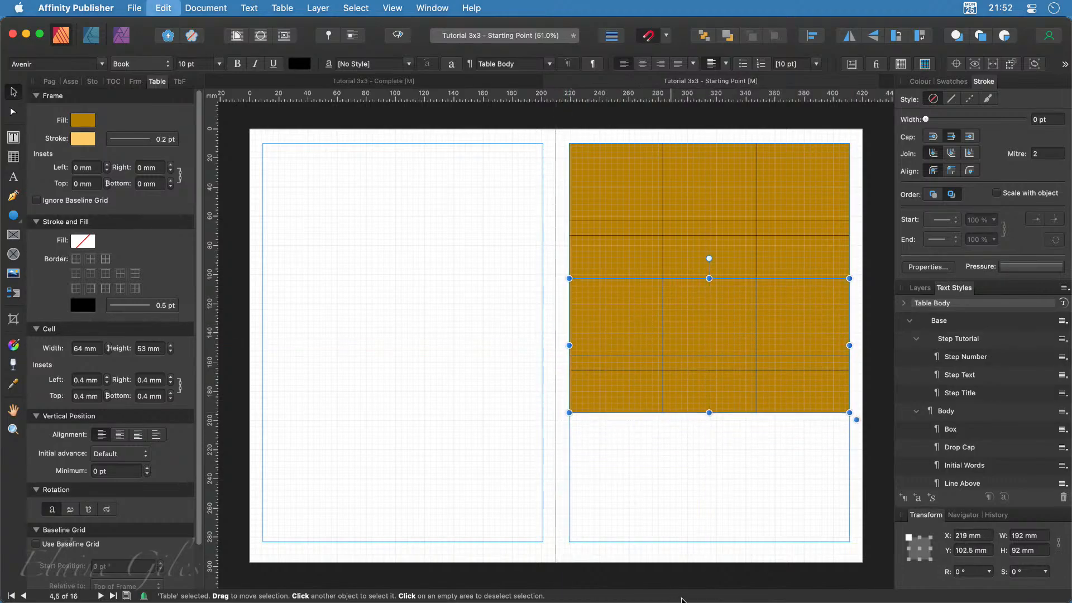
key(super+v)
drag(677, 311, 674, 446)
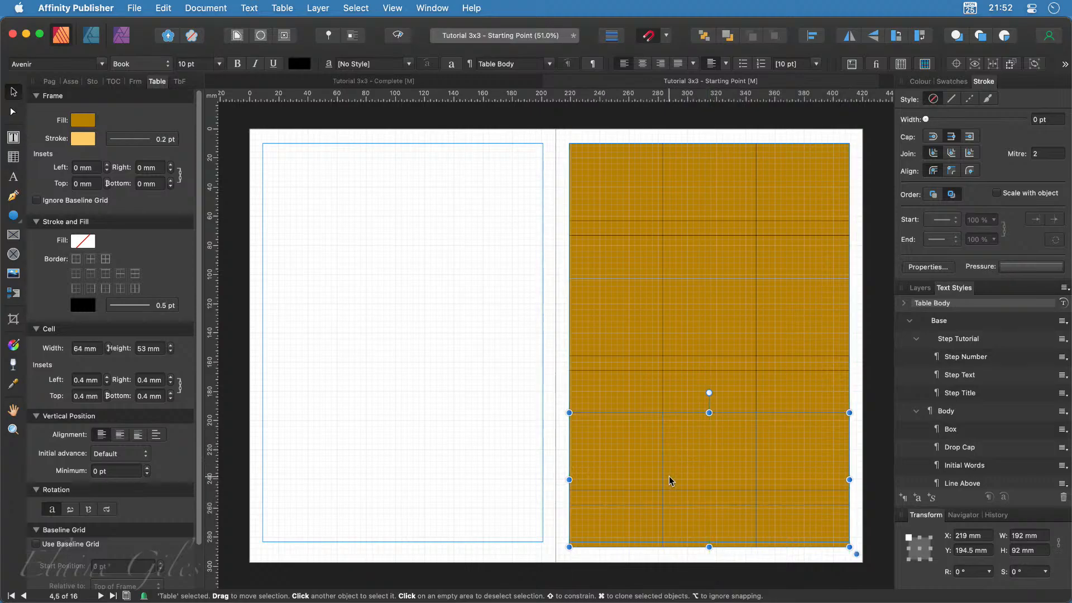
Delete the two lower table copies, keeping only the original table on the page
key(Delete)
click(677, 352)
key(Delete)
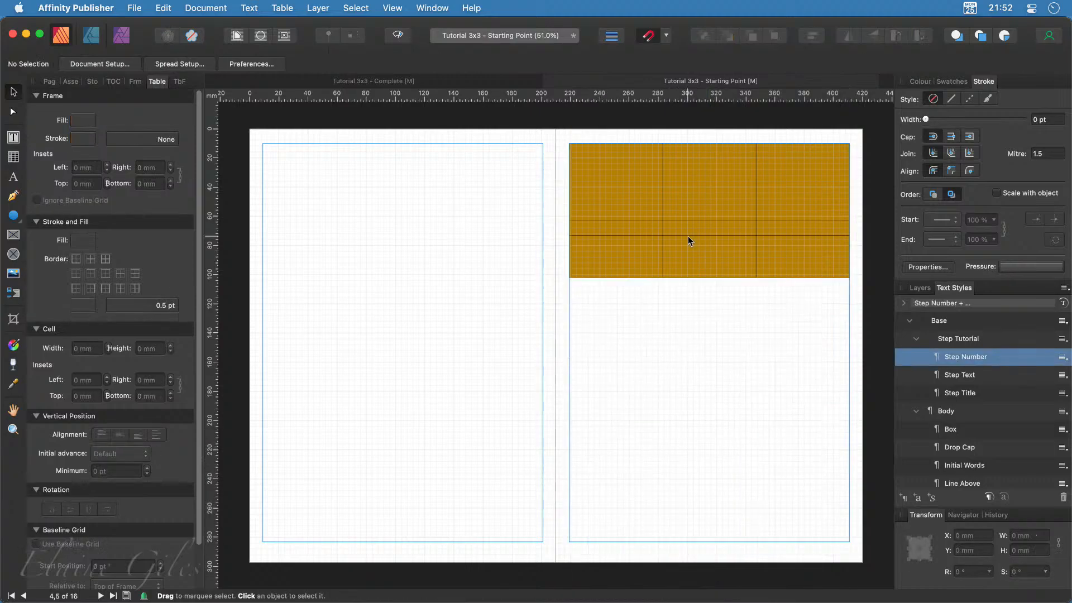
Remove the frame fill and the frame stroke colour from the remaining table
click(581, 249)
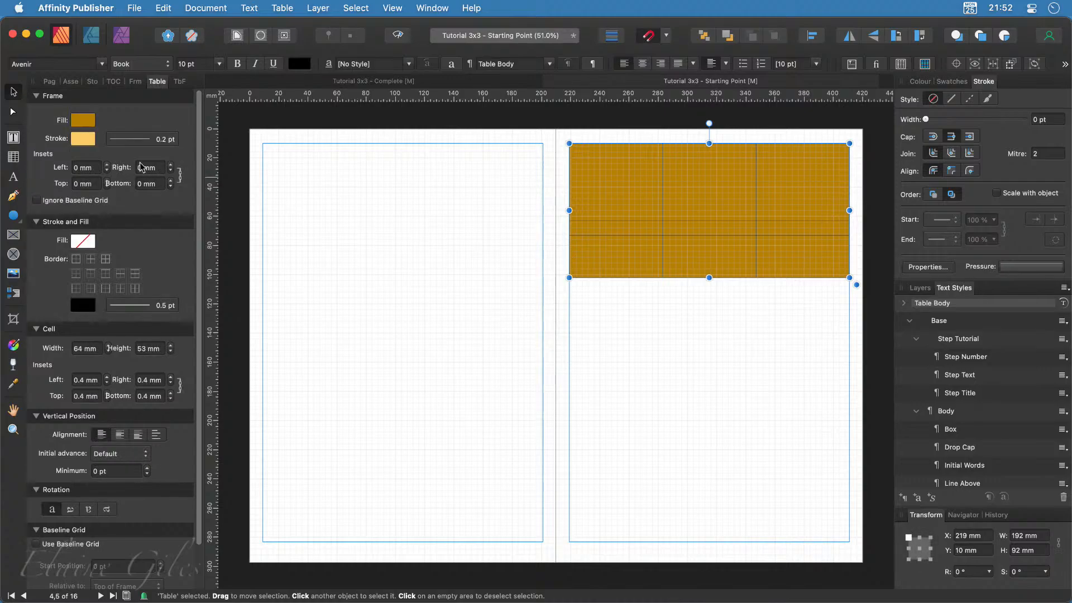
click(88, 128)
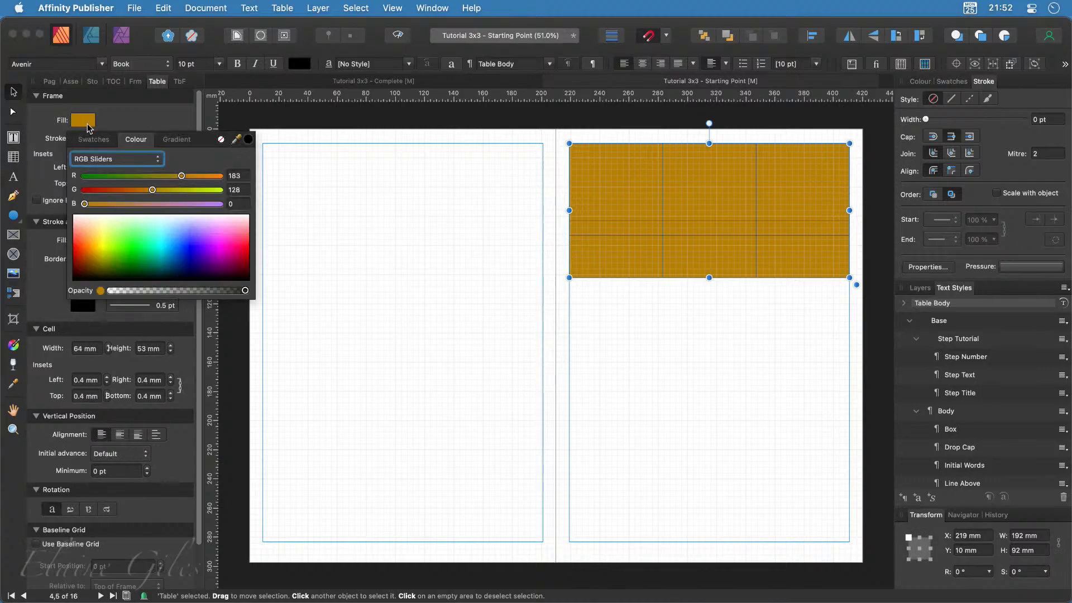
click(221, 139)
click(132, 122)
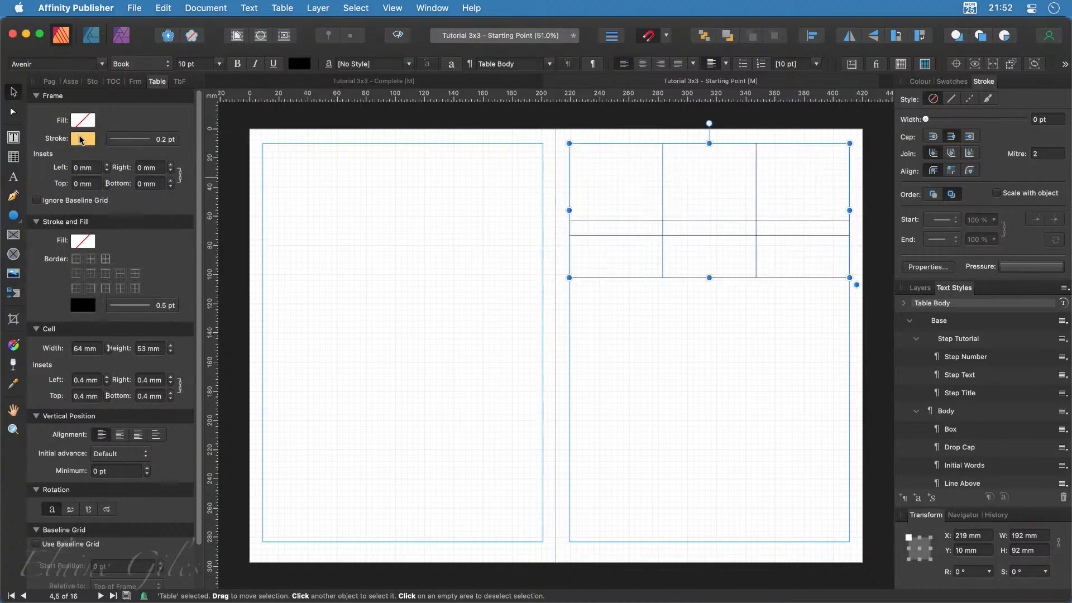
click(83, 138)
click(221, 158)
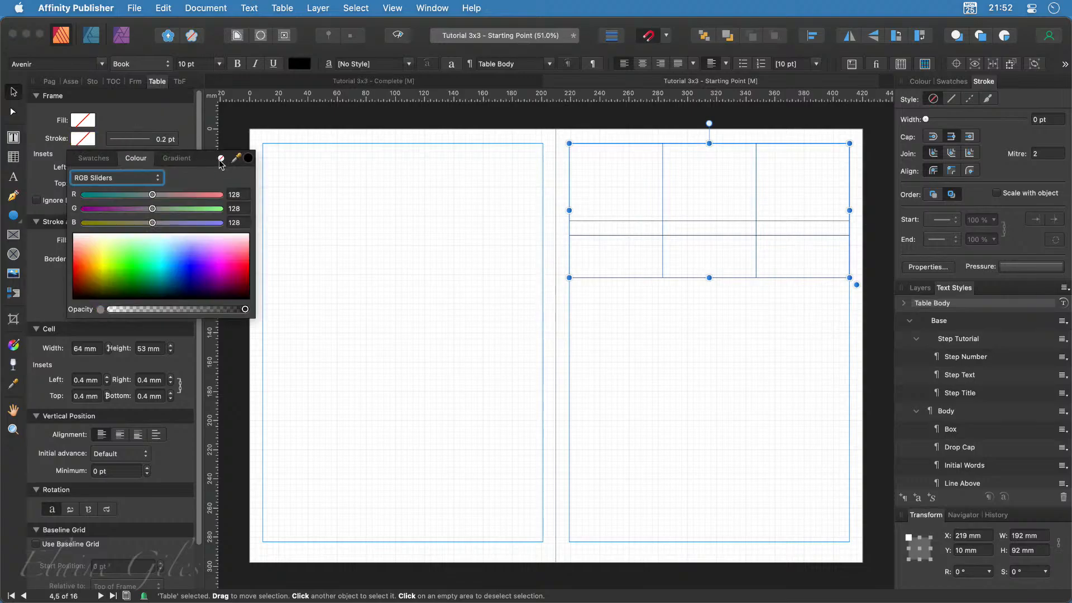
click(473, 234)
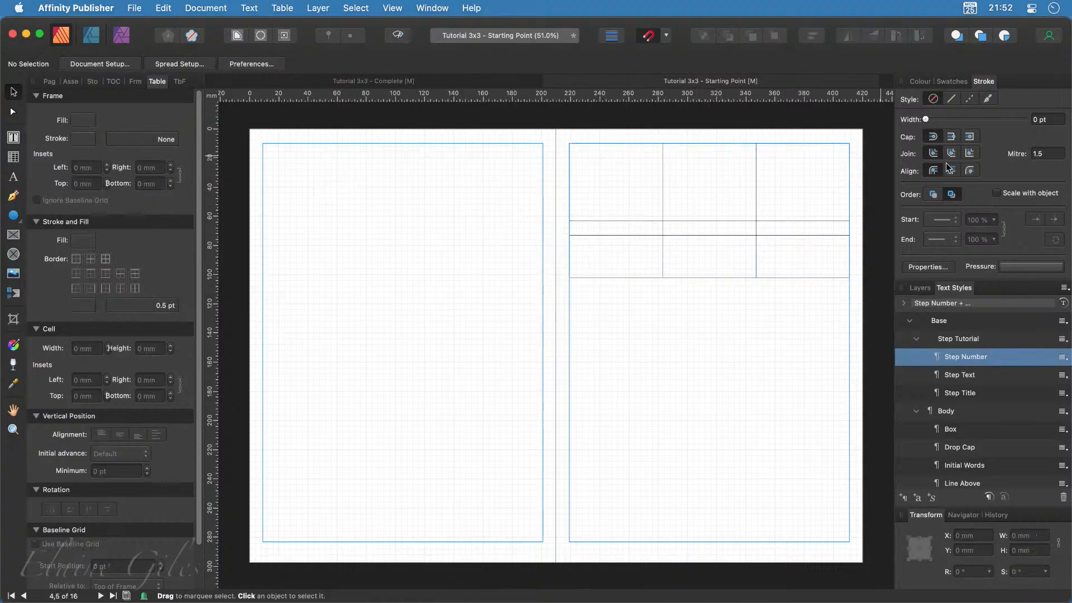
Draw a rectangular picture frame about 56 x 47 mm inside the table's first cell, in row 1 of column A
scroll(860, 156, up, 5)
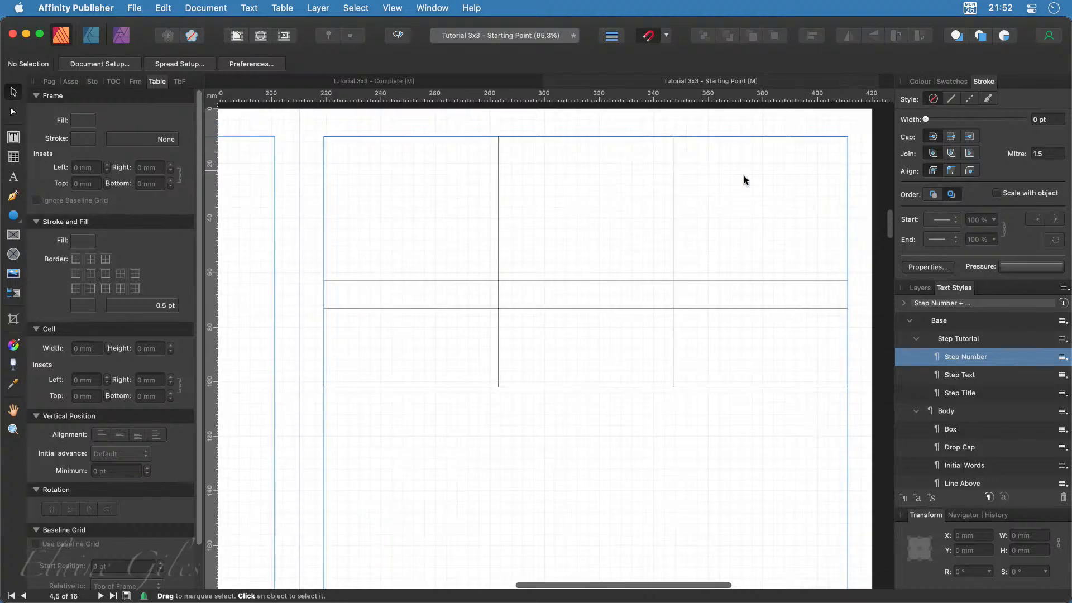
scroll(742, 176, down, 1)
double_click(424, 230)
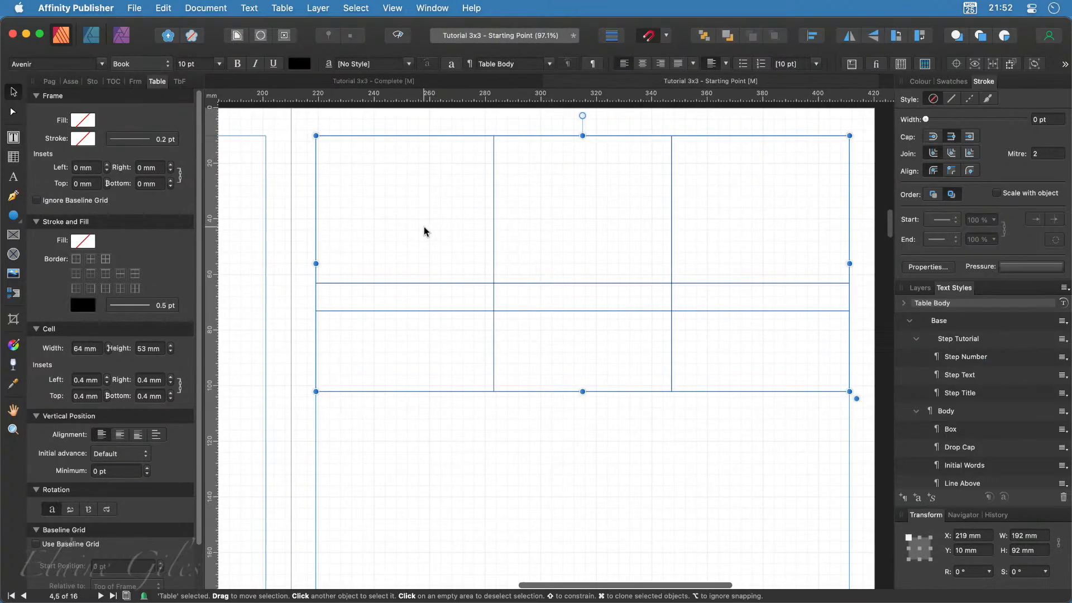
click(14, 236)
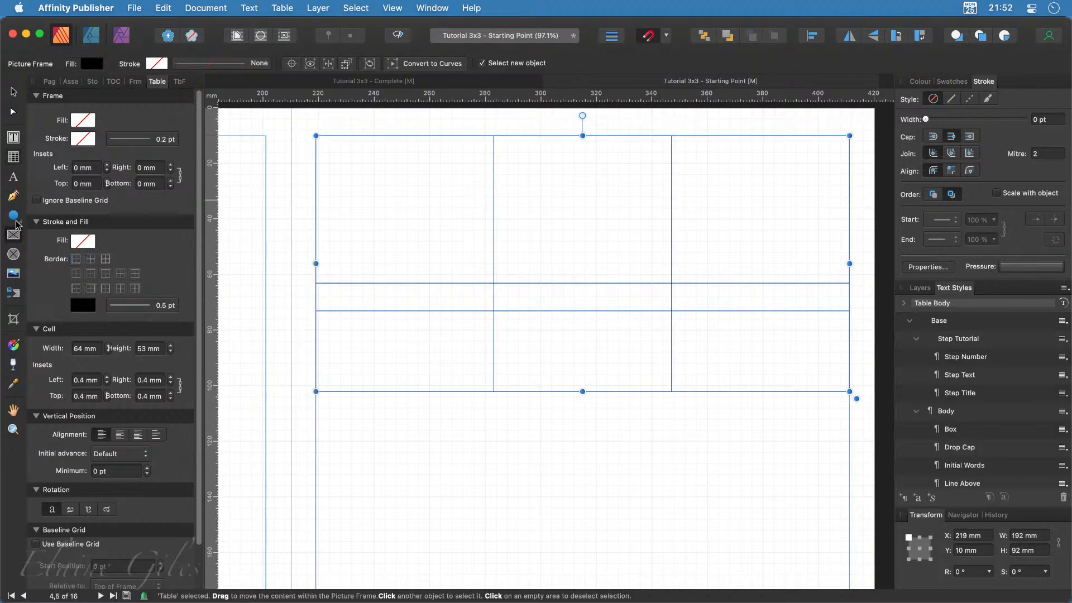
drag(328, 145, 483, 276)
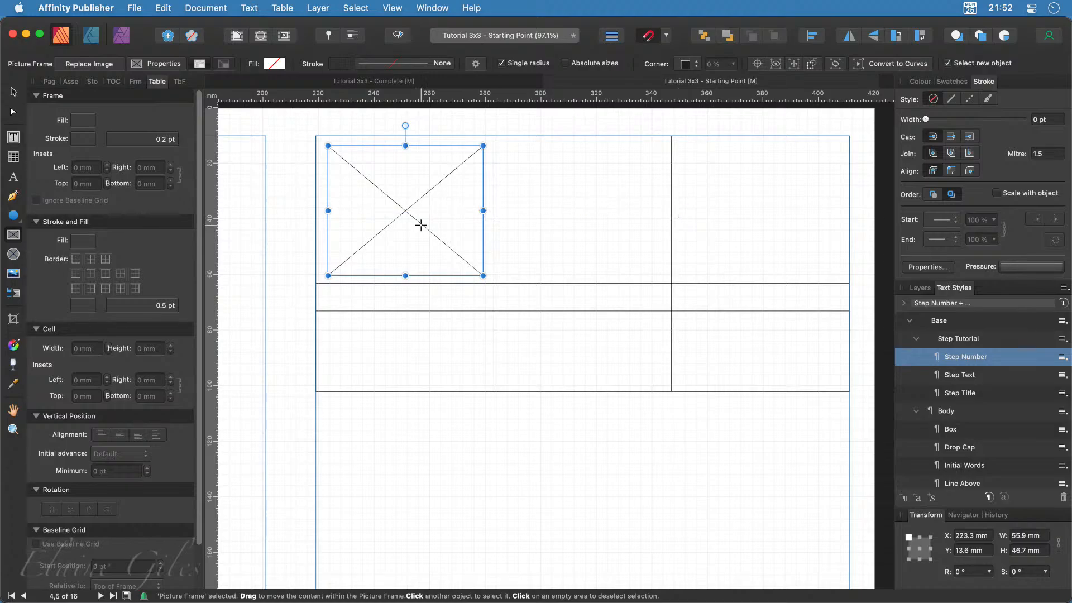
click(13, 92)
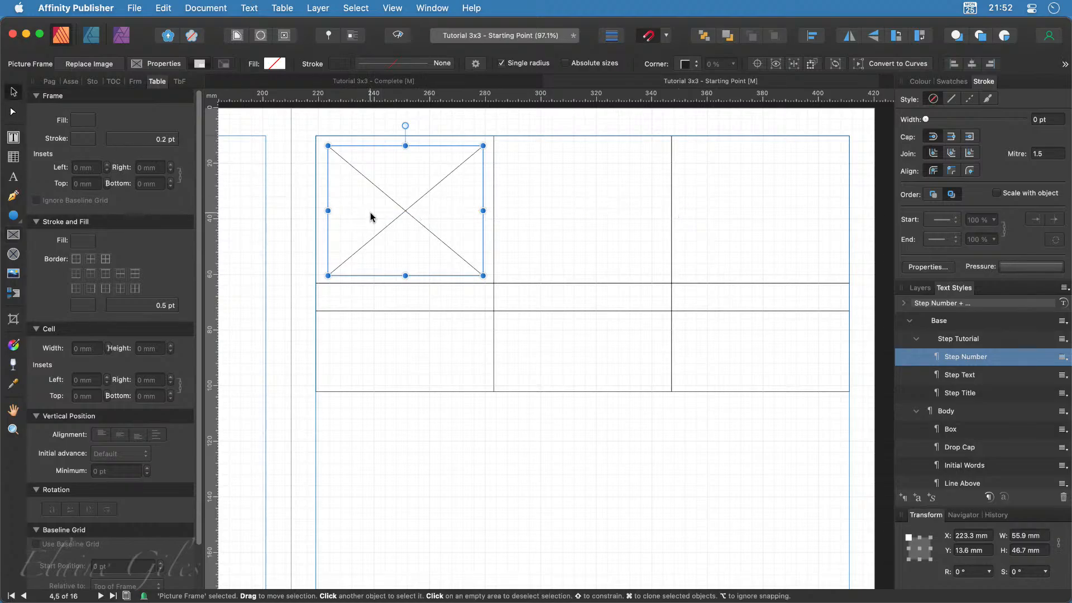
Apply the Rounded corner type to all four corners of the picture frame, using a single radius
click(501, 63)
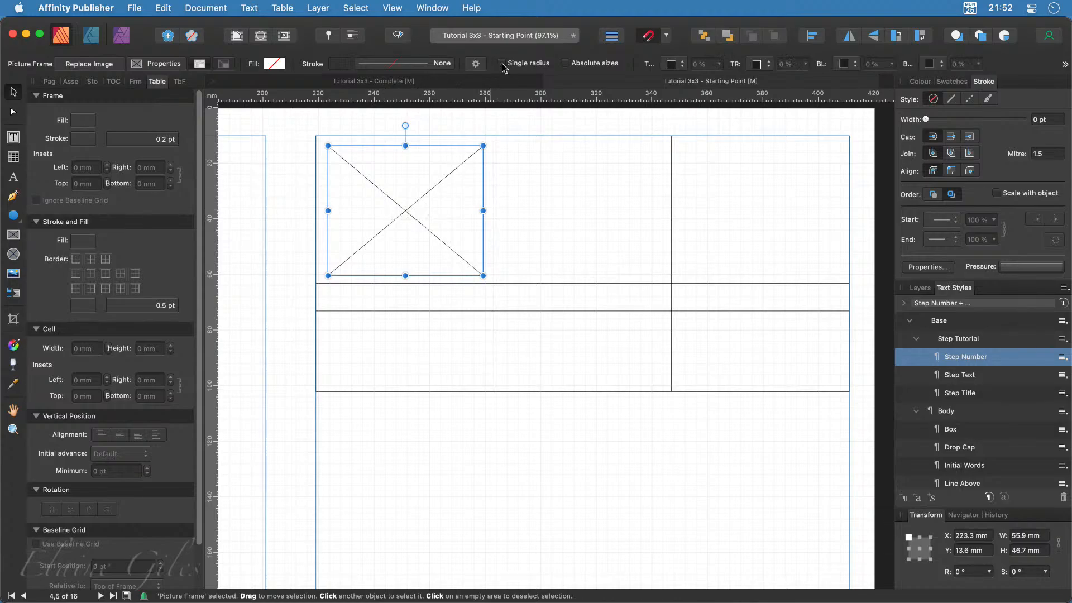
click(501, 63)
click(697, 65)
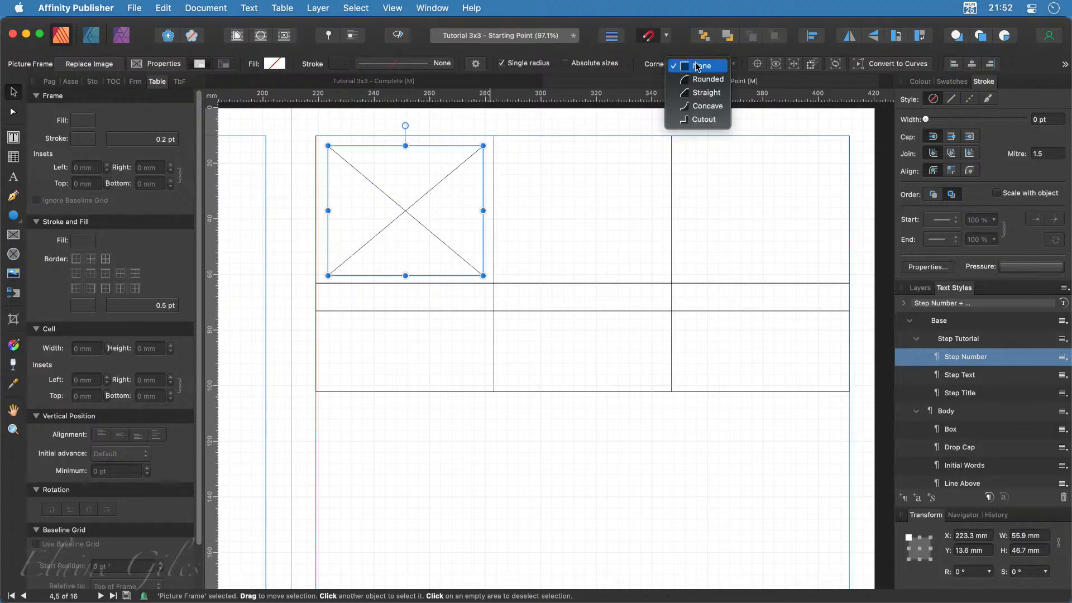
click(698, 80)
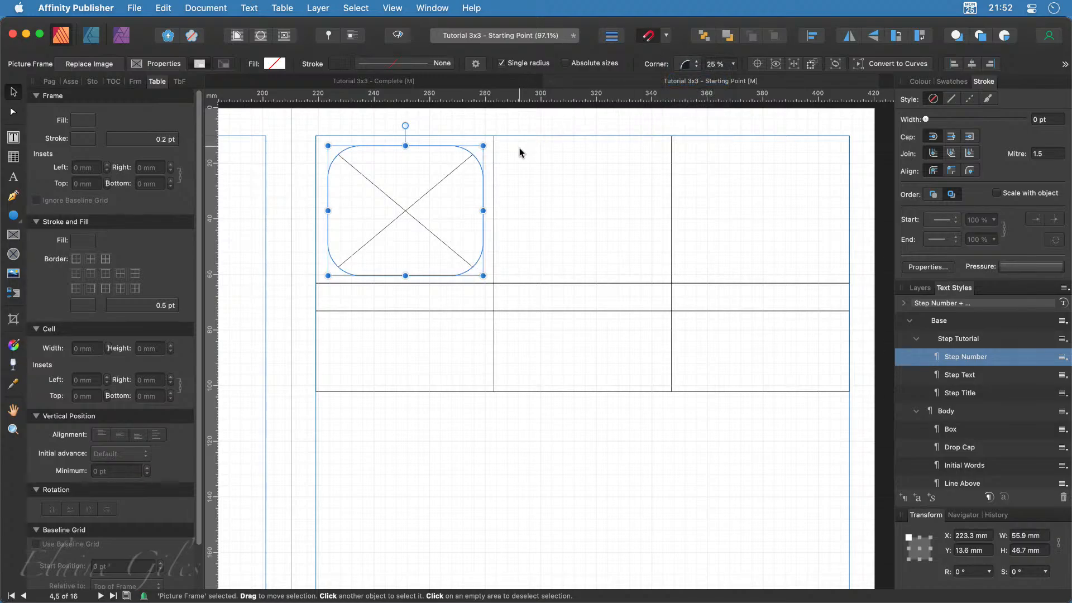
Try separate corners on the picture frame by setting the bottom-right corner to None, and restore the single radius
click(501, 63)
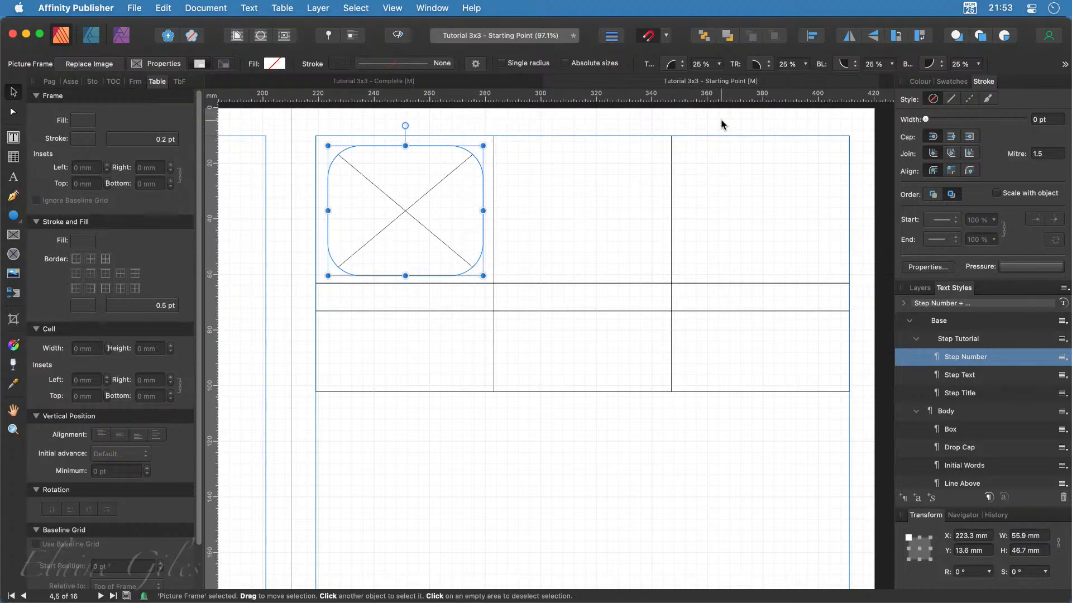
click(943, 69)
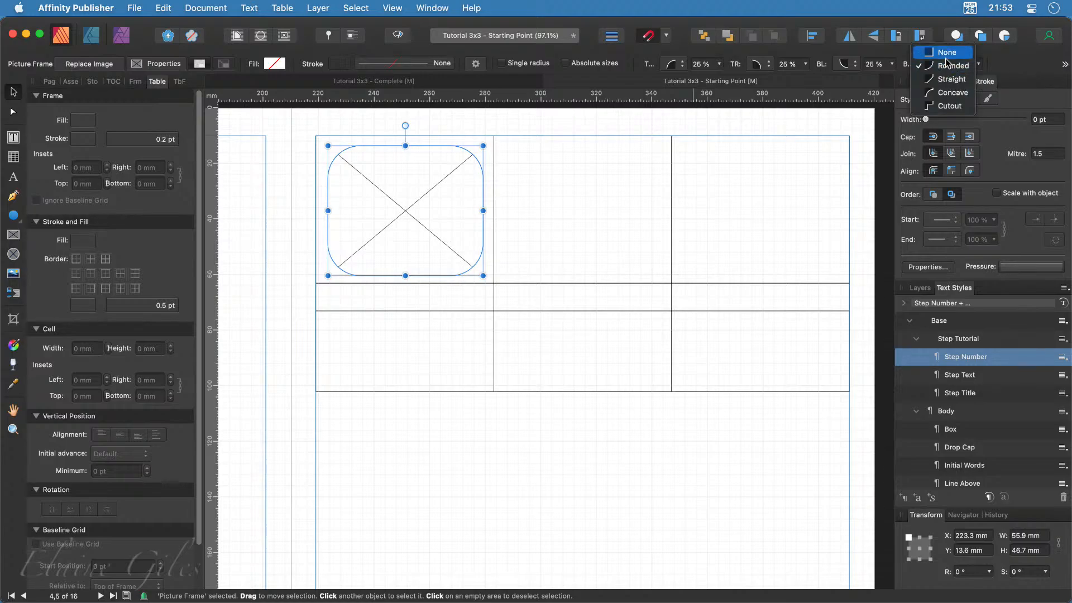
click(946, 52)
click(553, 410)
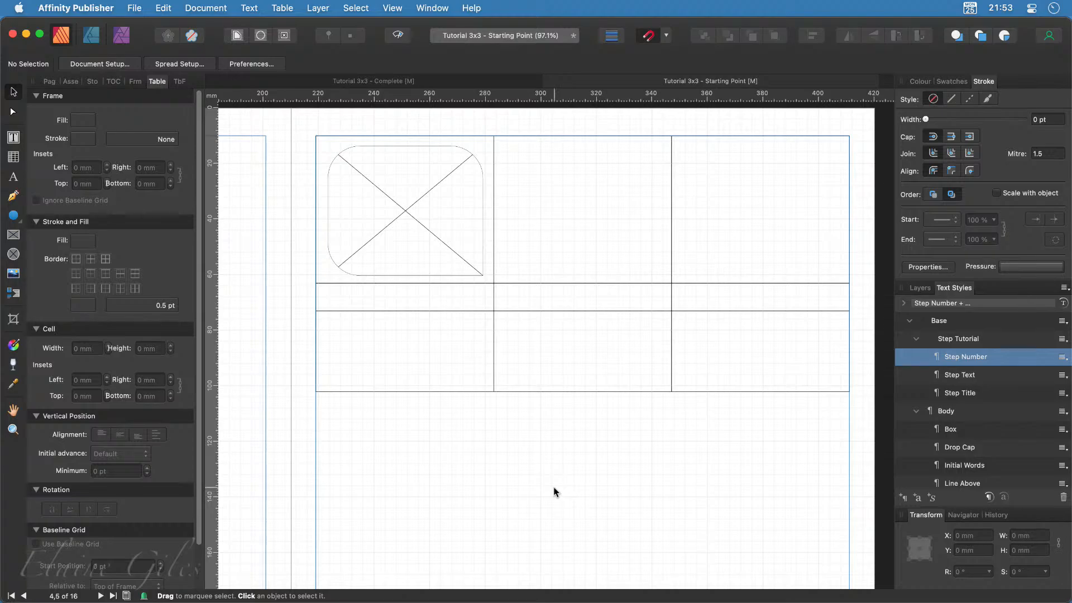
click(440, 255)
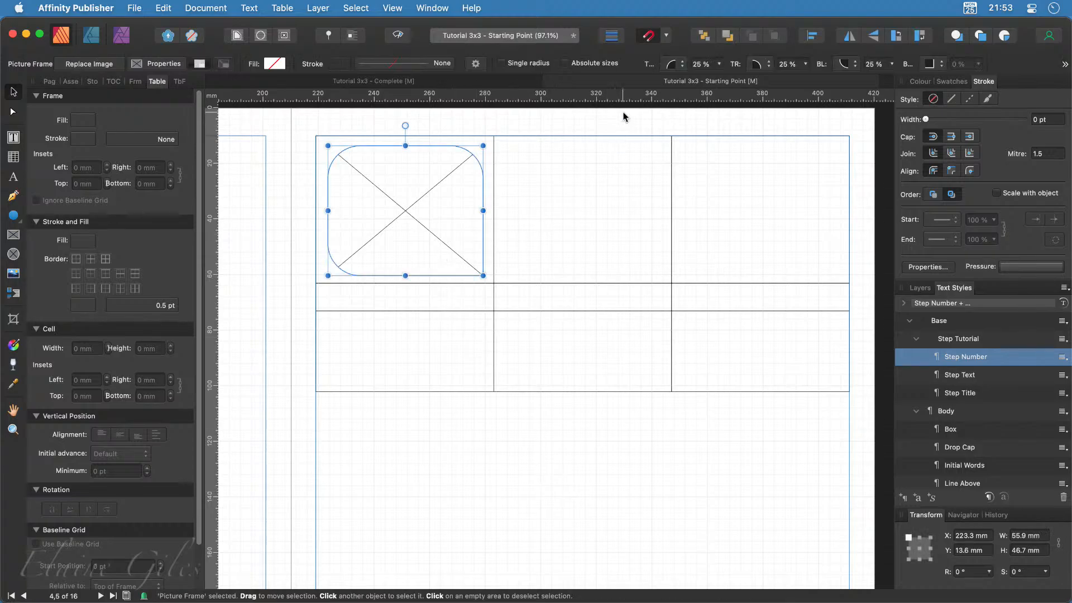
click(505, 63)
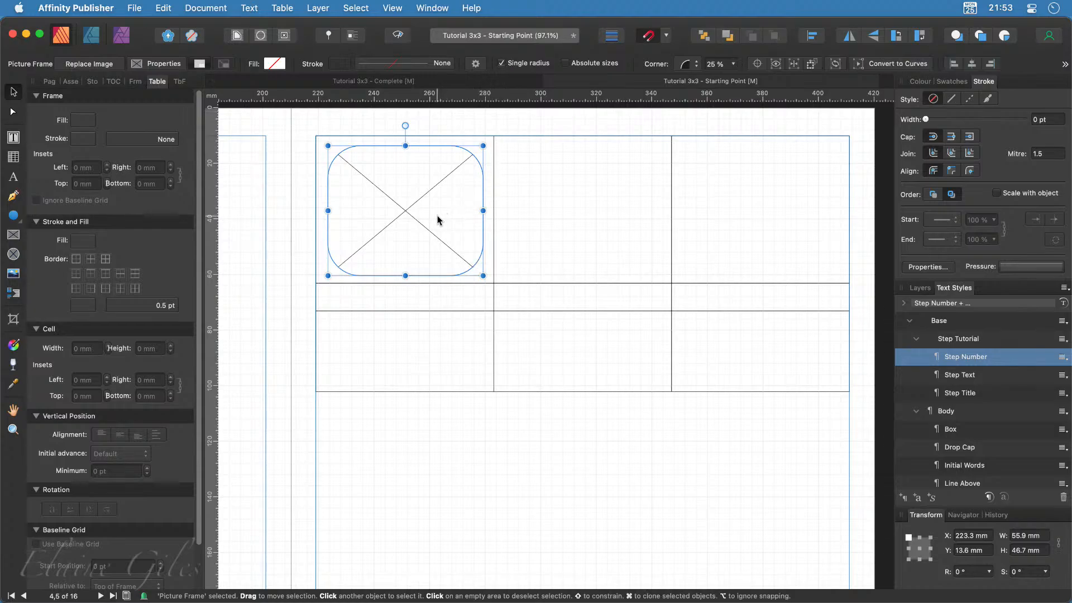
Try corner radii of 20% and 15% on the picture frame and shift the frame slightly within the first cell
click(712, 65)
text(2)
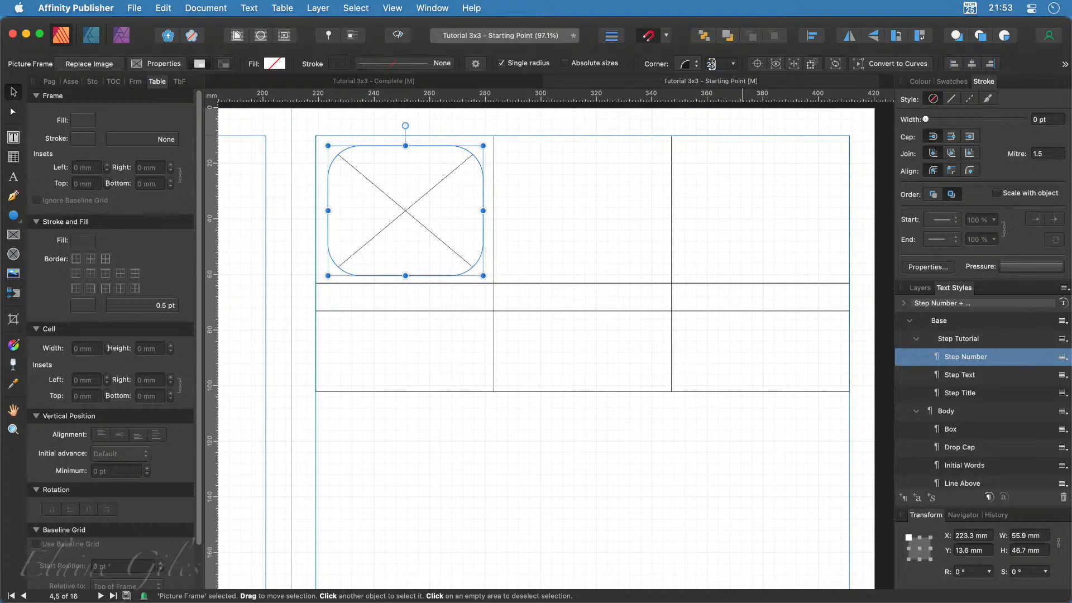
text(0)
key(Return)
click(712, 65)
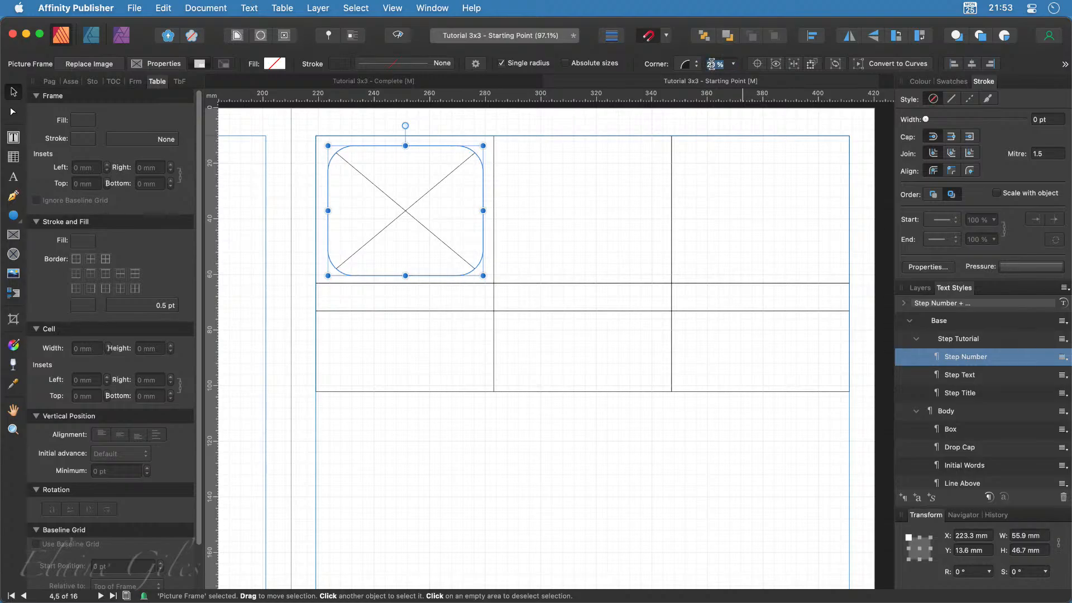
text(15)
key(Return)
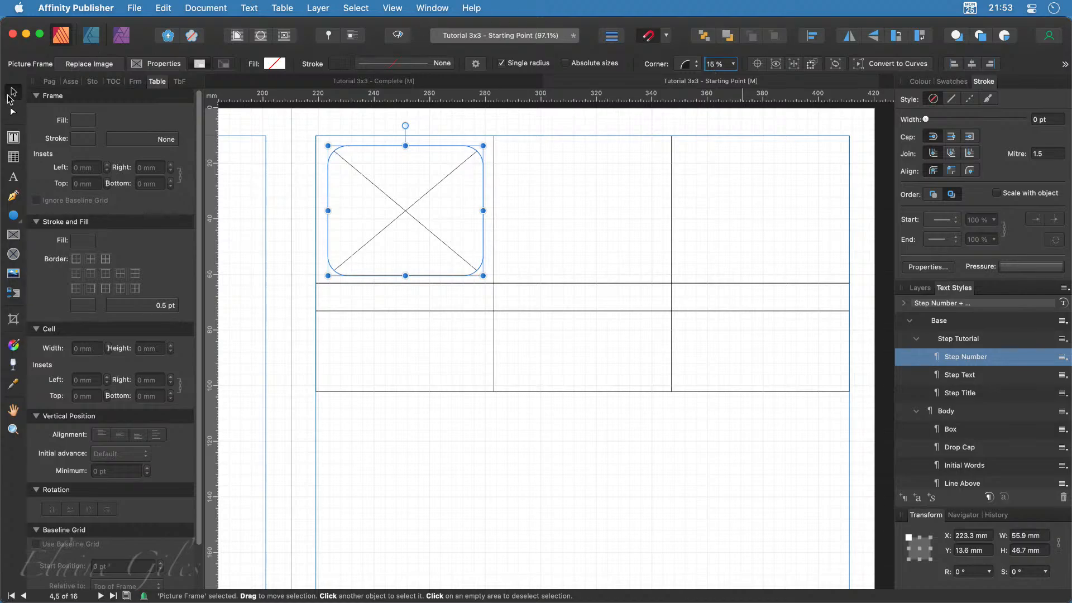
mouse_move(413, 251)
mouse_down()
mouse_move(412, 239)
mouse_move(419, 246)
mouse_up()
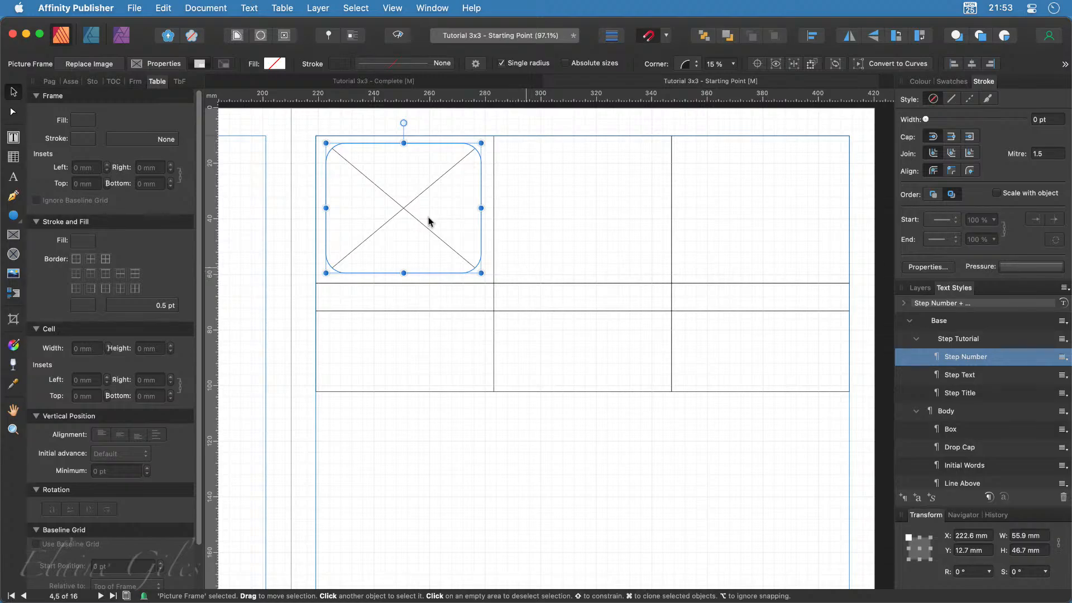
Examine the size and corner radius of the first step's image frame on page 1
click(50, 81)
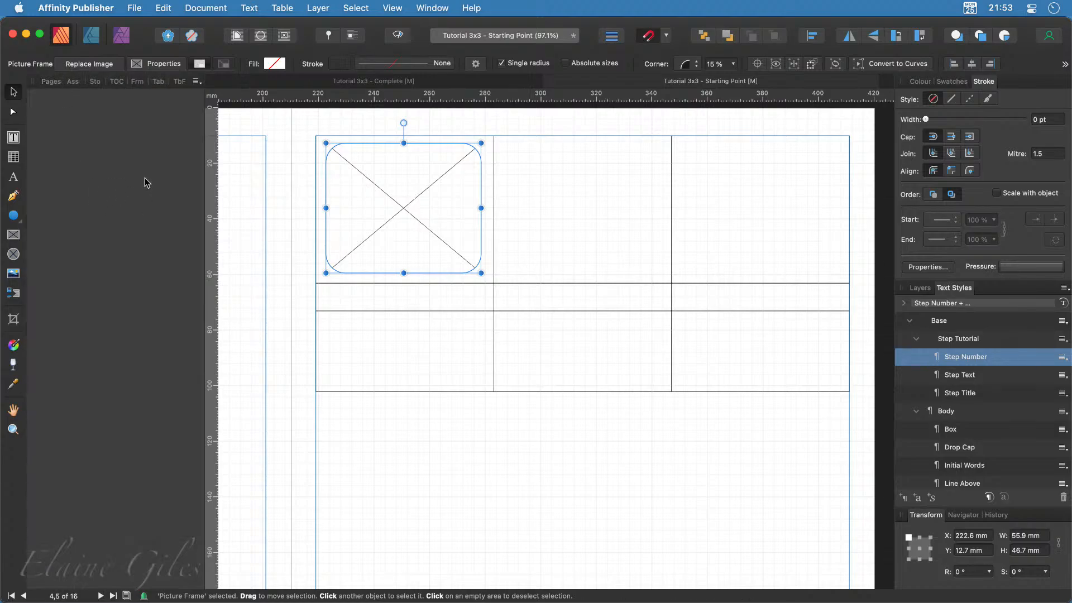
click(50, 82)
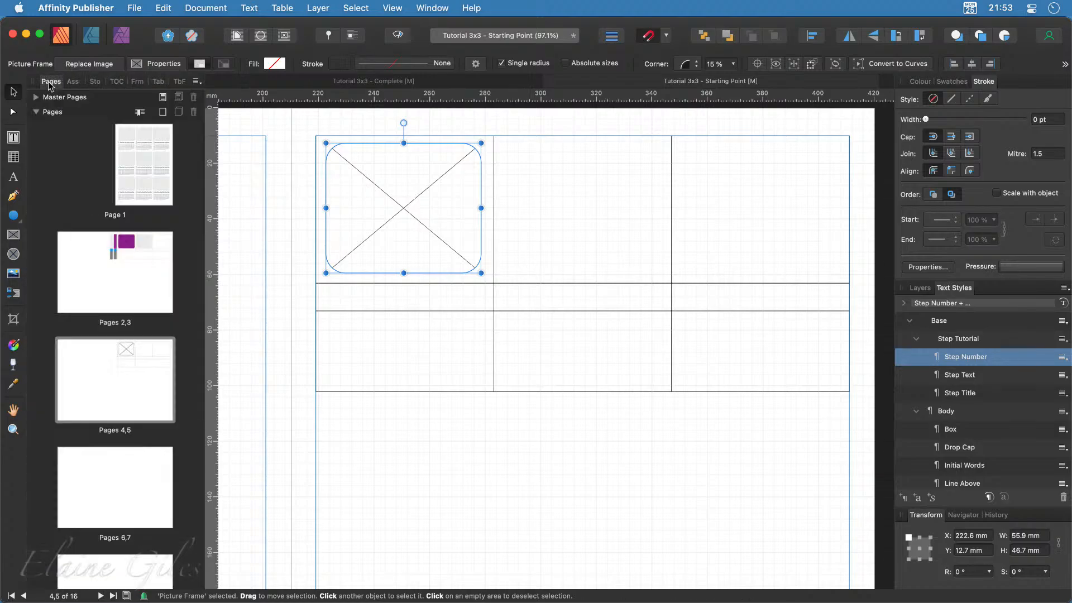
double_click(142, 160)
click(468, 187)
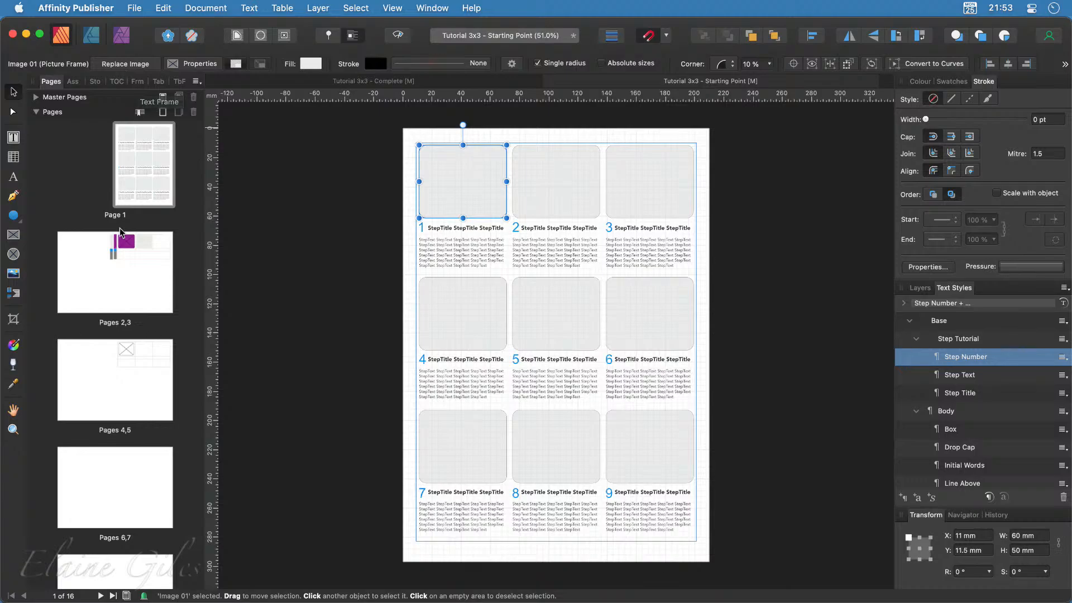
Return to pages 4,5 and set the picture frame's corner radius to 10%
click(138, 374)
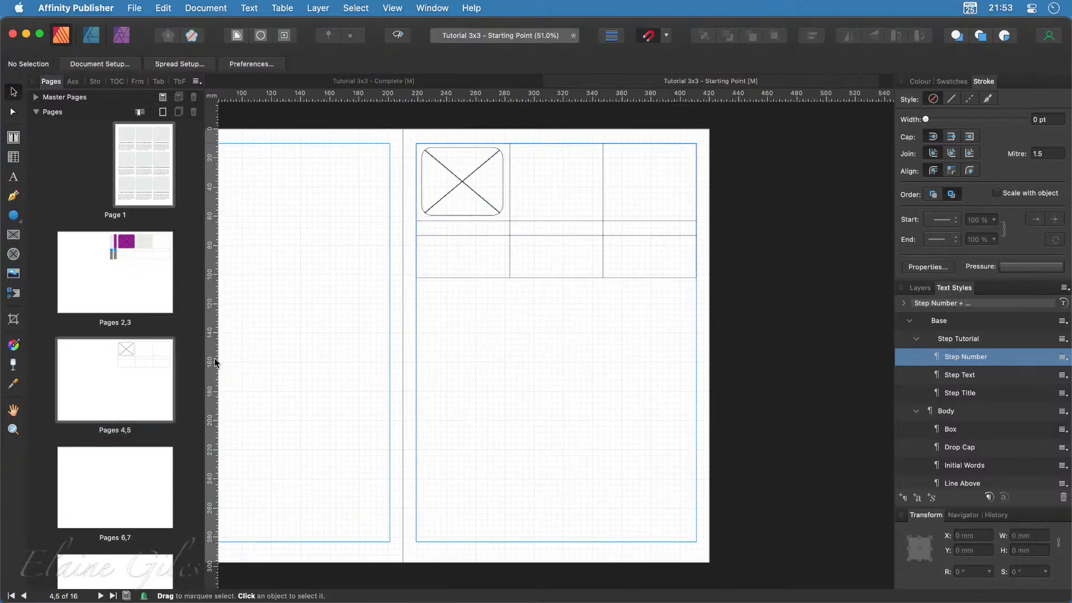
click(462, 181)
key(Tab)
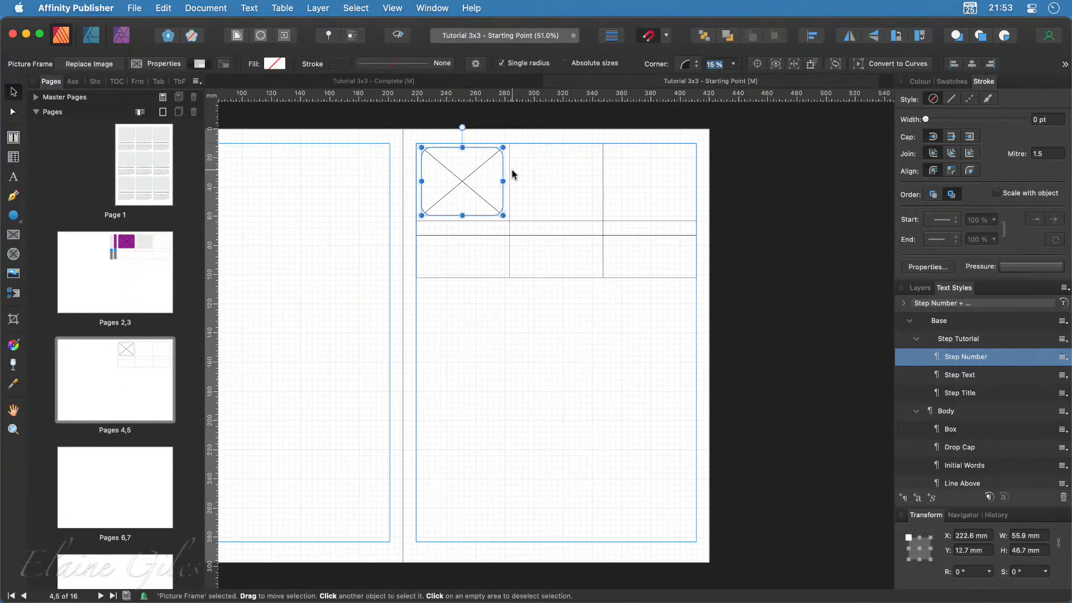
text(10)
key(Return)
Resize the picture frame to 60 mm wide and 50 mm high
click(1033, 536)
text(60)
key(Tab)
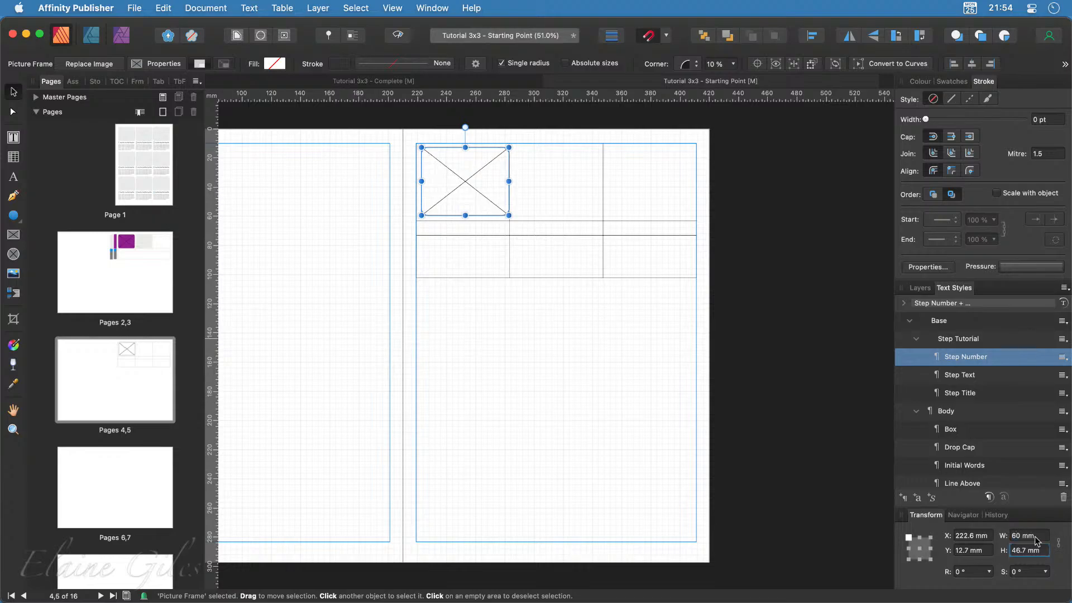
text(50)
key(Return)
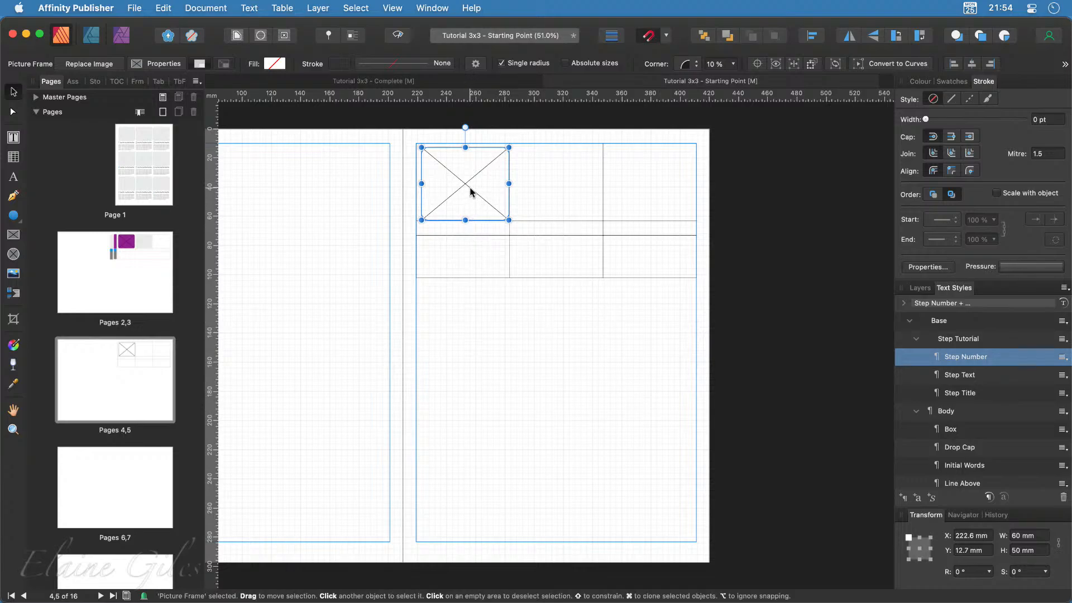
Move the picture frame against the left edge of the first cell, at about X 219 mm and Y 14.3 mm
drag(469, 191, 465, 194)
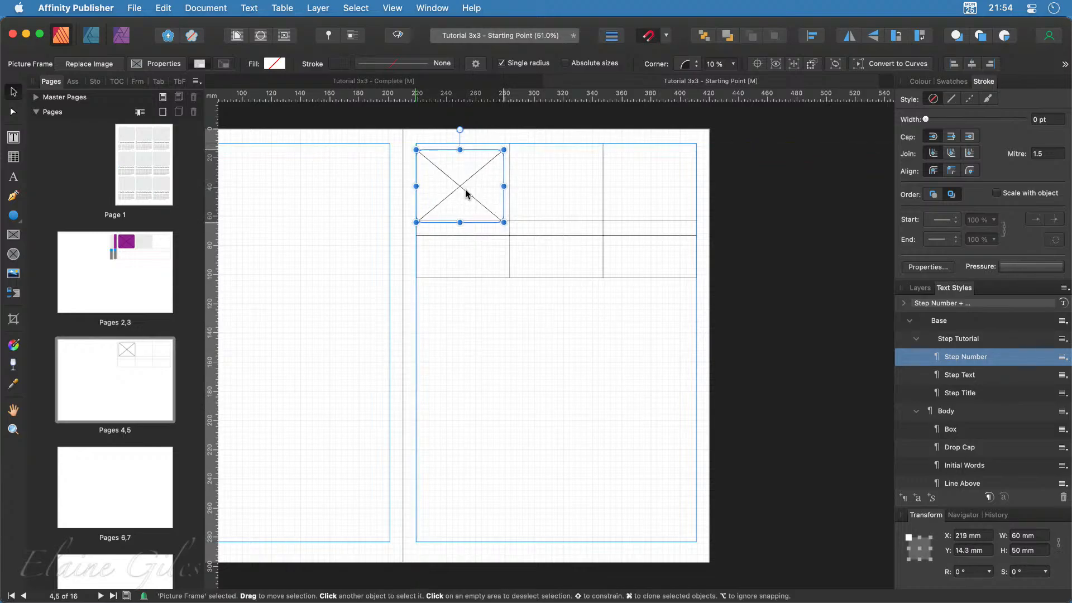
scroll(471, 178, up, 5)
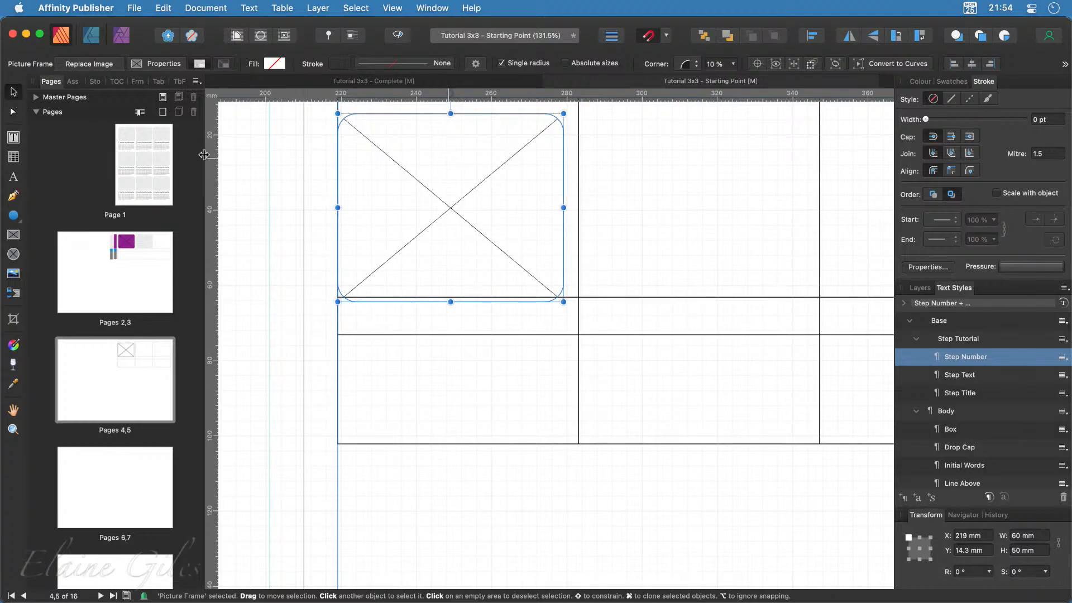
click(292, 182)
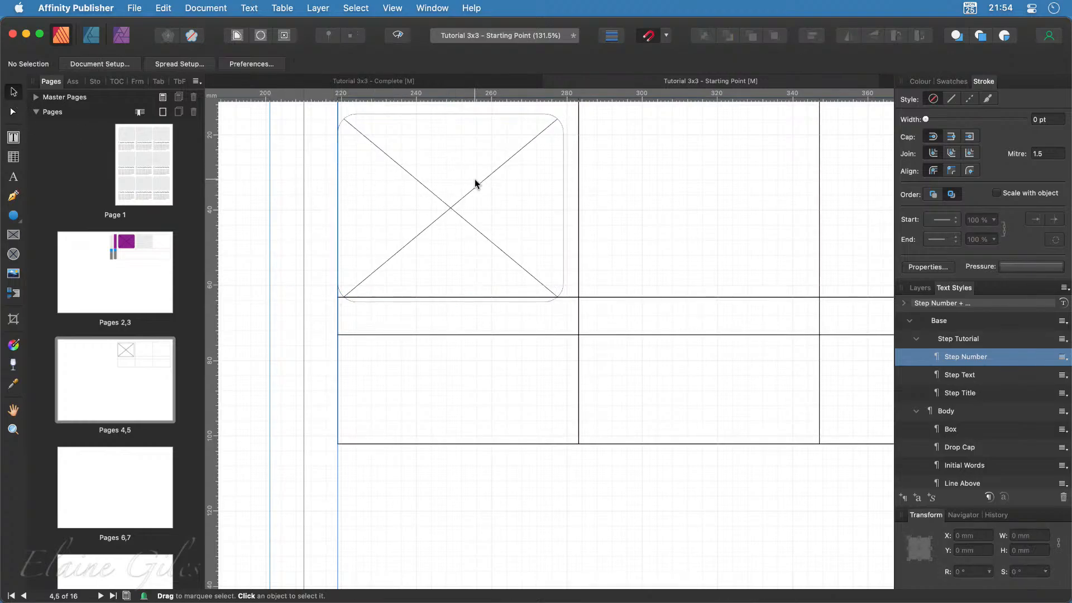
Select the table's entire first row and apply Centre Align to its contents
double_click(715, 211)
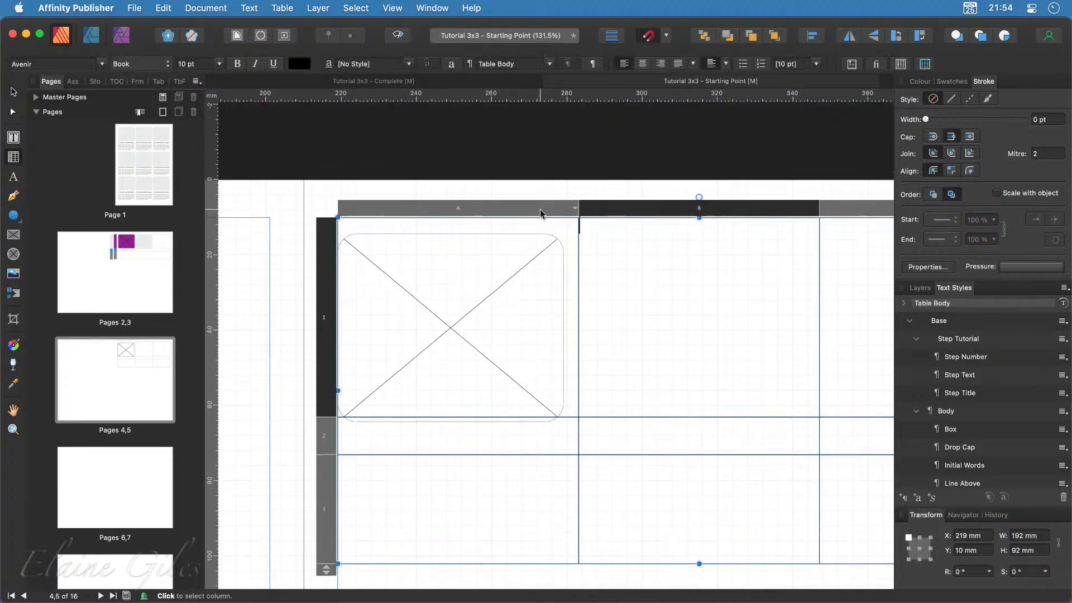
click(333, 296)
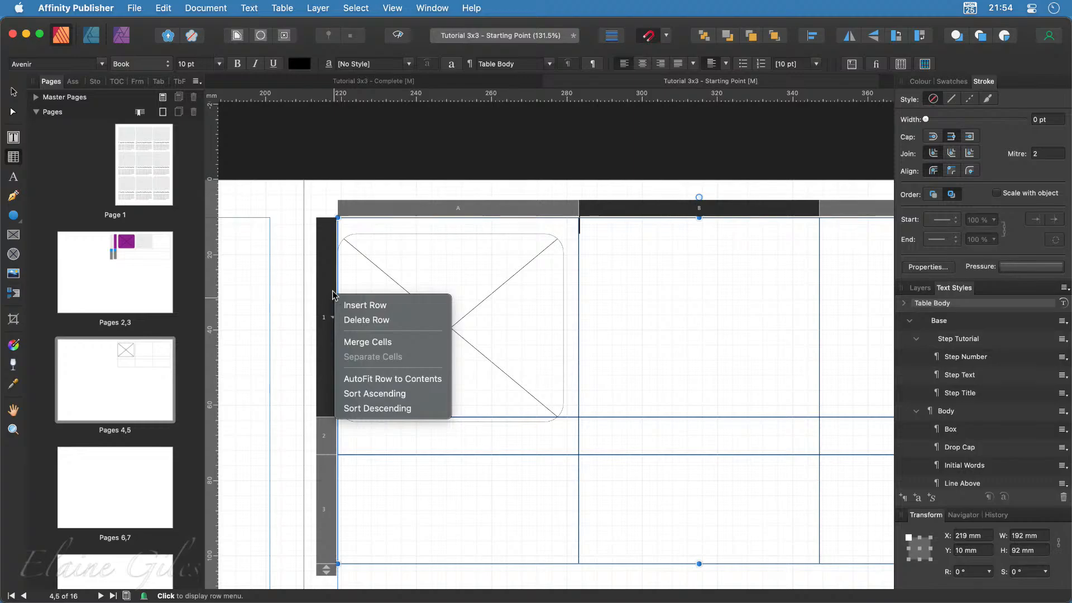
click(333, 296)
click(328, 286)
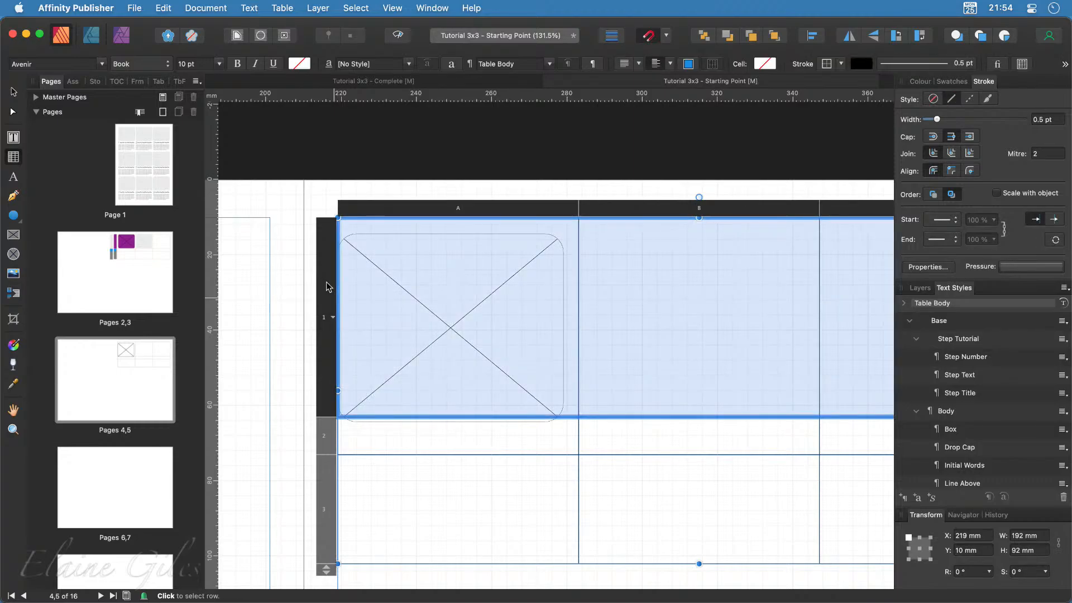
click(670, 65)
click(634, 97)
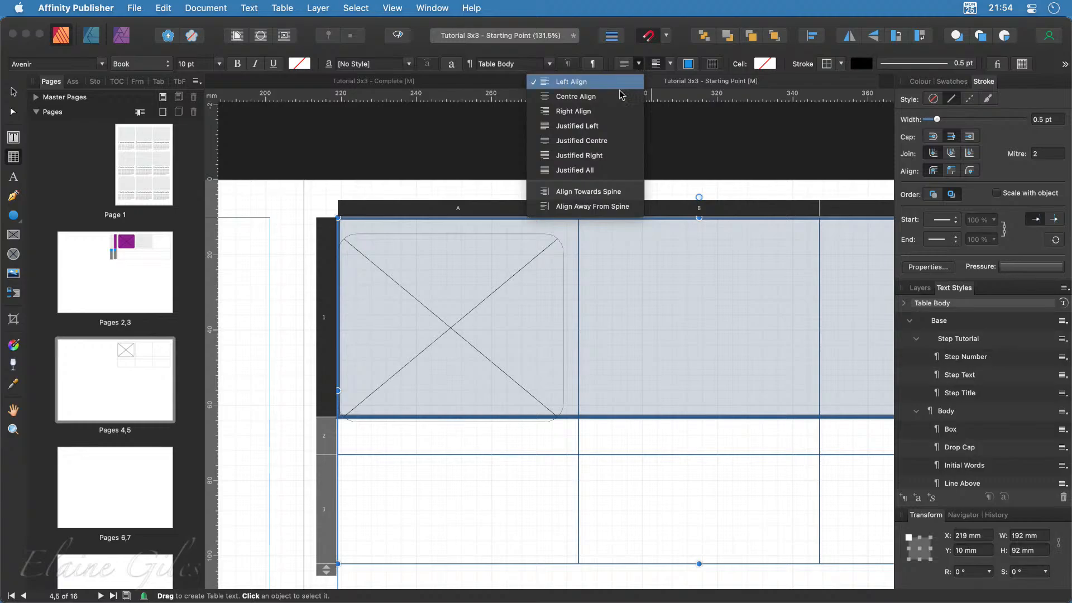
click(575, 96)
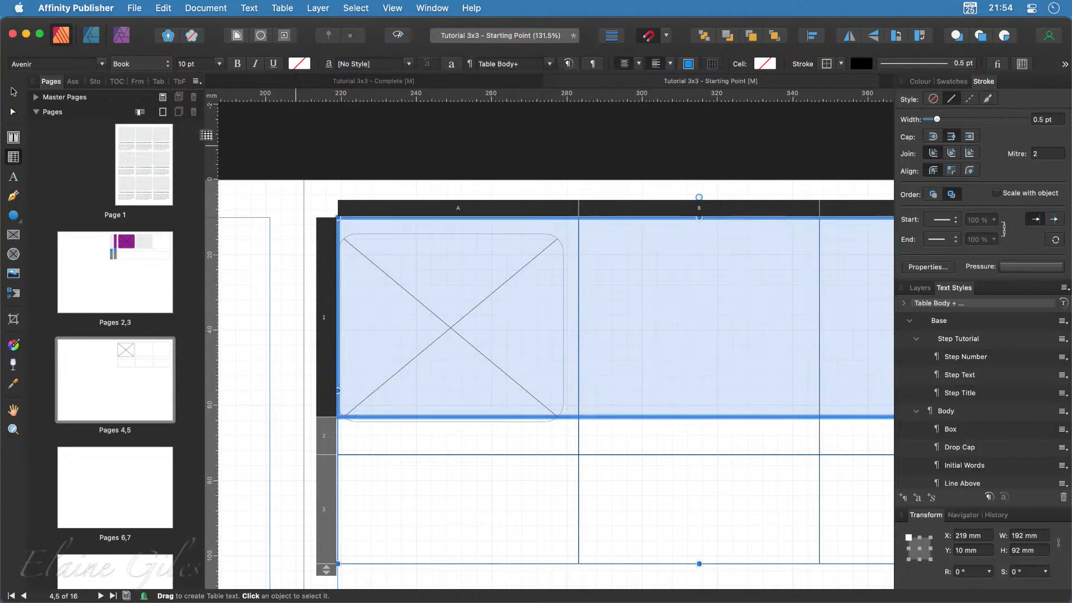
Move the picture frame to the middle of the first cell, at about X 220.9 mm and Y 11.7 mm, and copy it
click(13, 91)
click(400, 294)
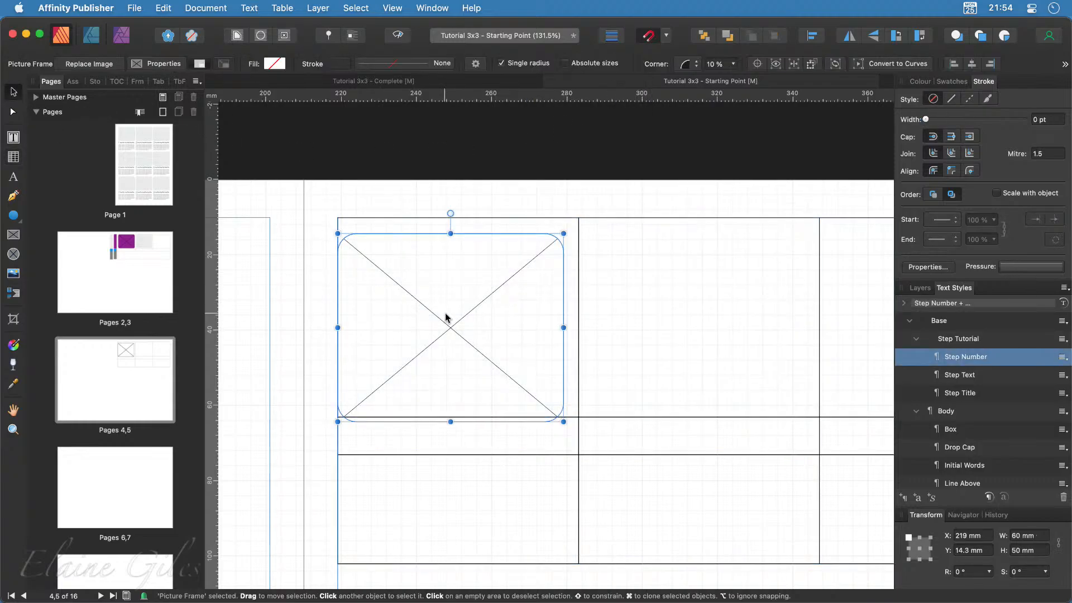
drag(448, 316, 454, 307)
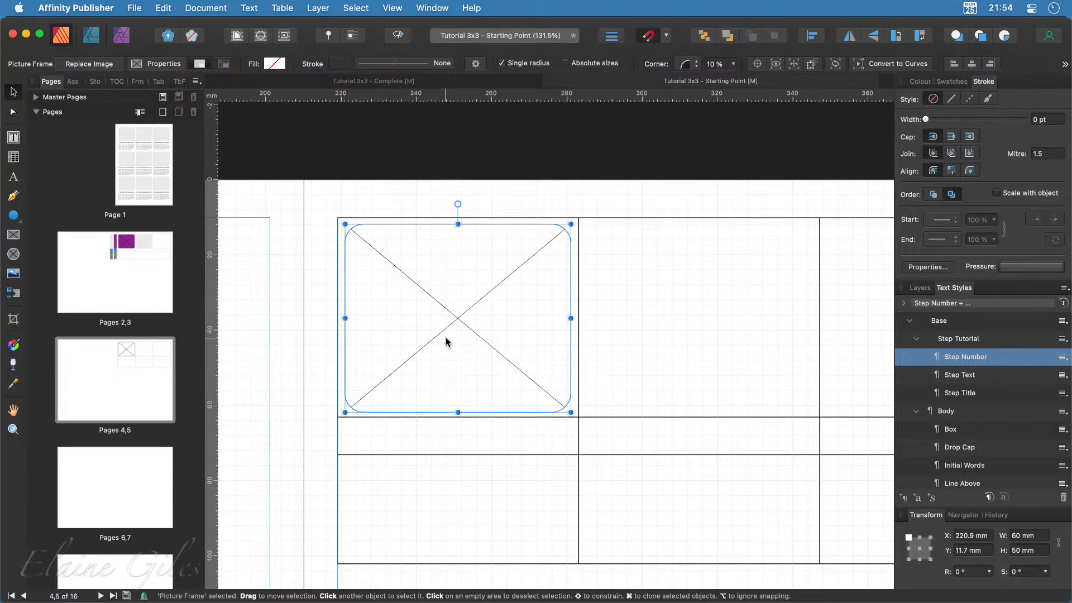
Paste the copied picture frame inline into the row 1 cells of columns B and C
click(695, 310)
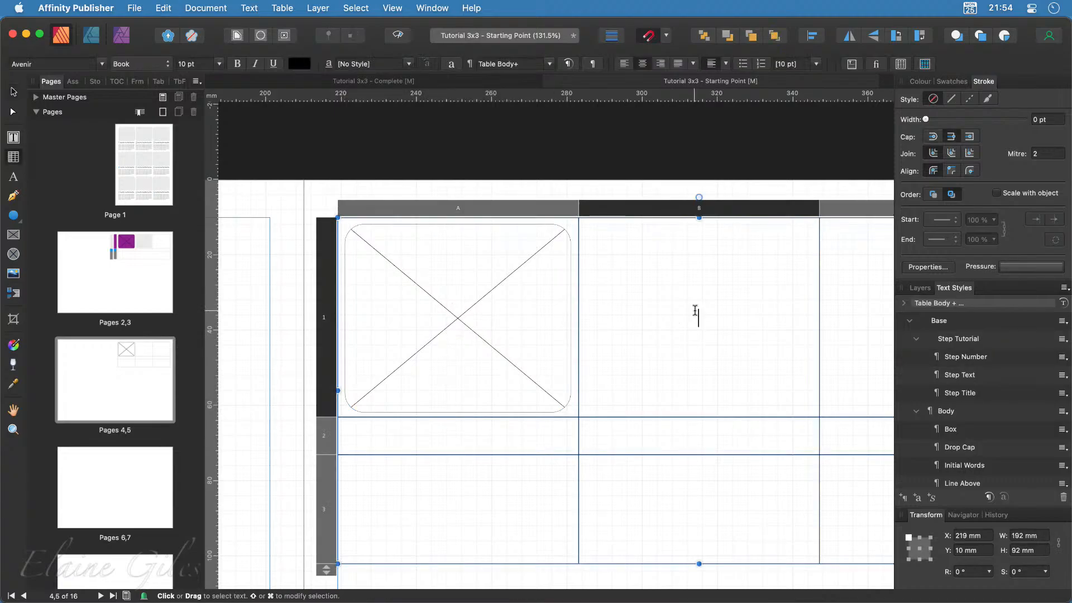
key(super+v)
scroll(799, 319, right, 8)
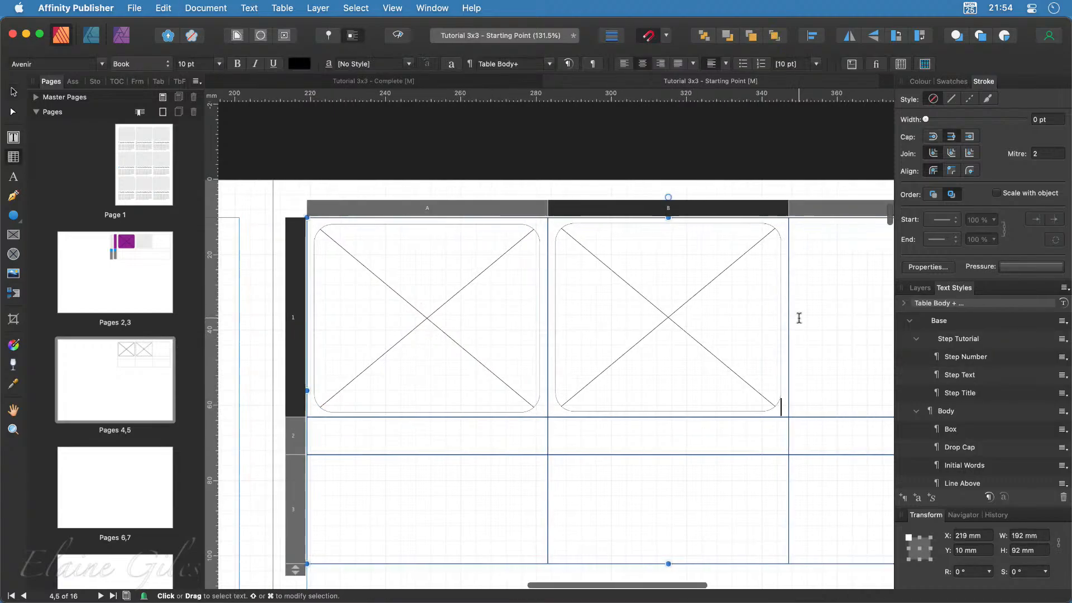
click(726, 307)
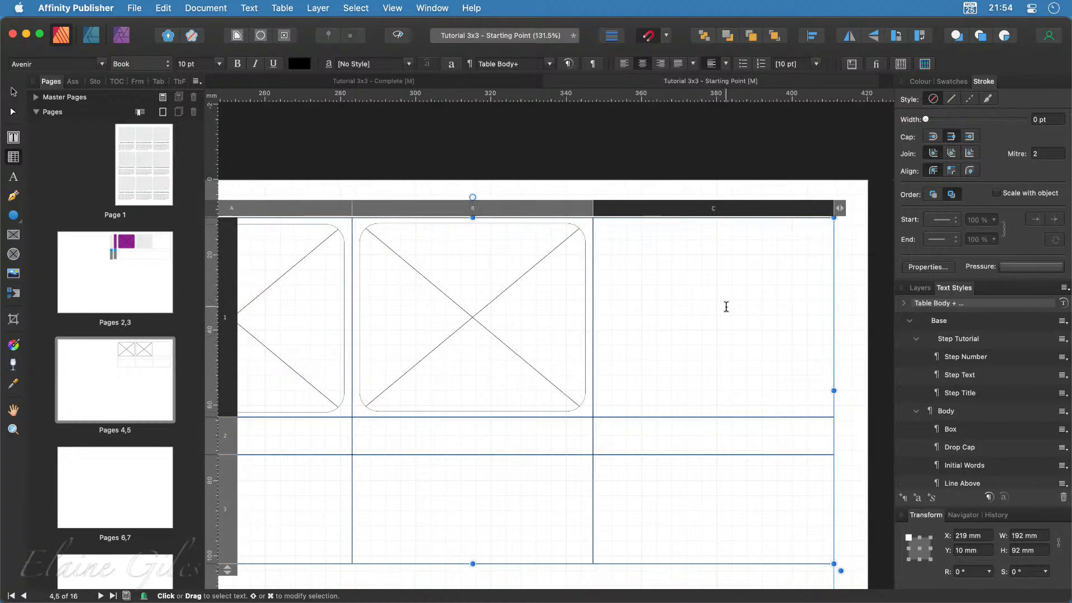
key(super+v)
scroll(724, 306, up, 4)
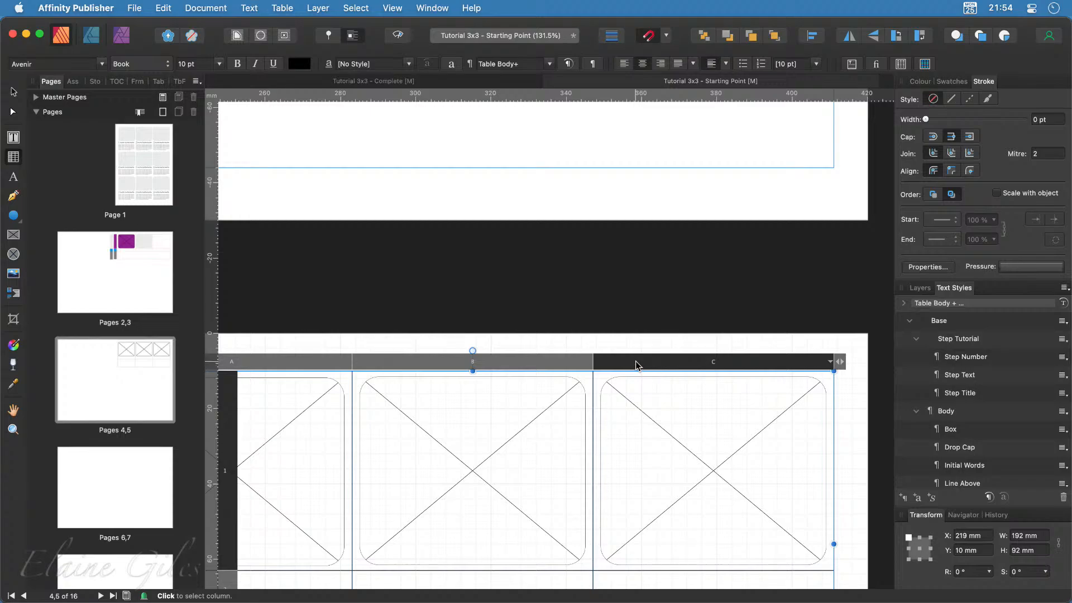
key(super+0)
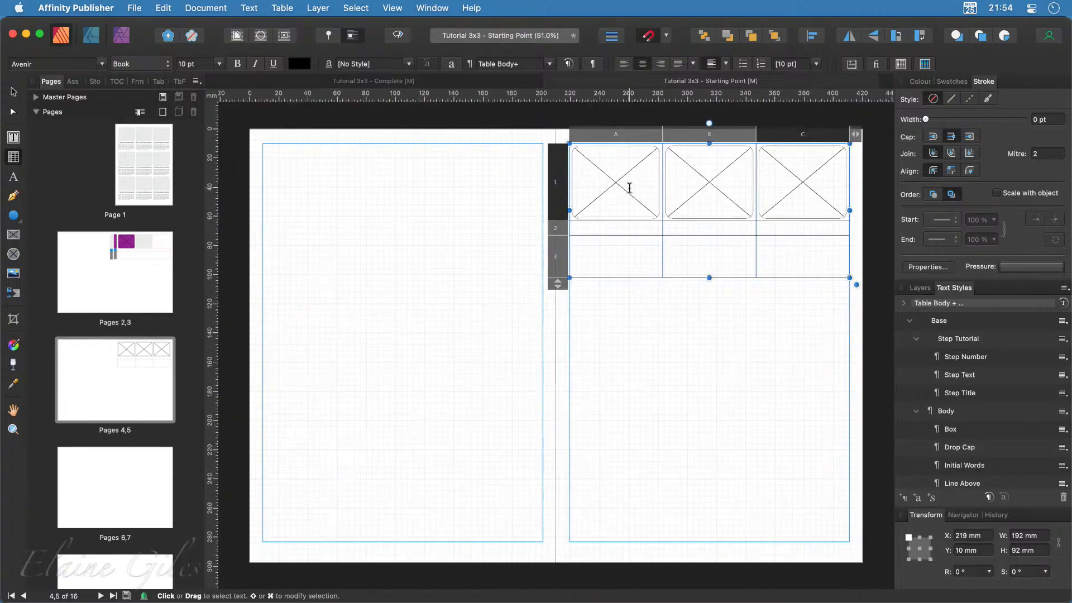
Replace the floating picture frame in the first cell with a copy pasted inline into row 1 of column A
key(v)
click(615, 186)
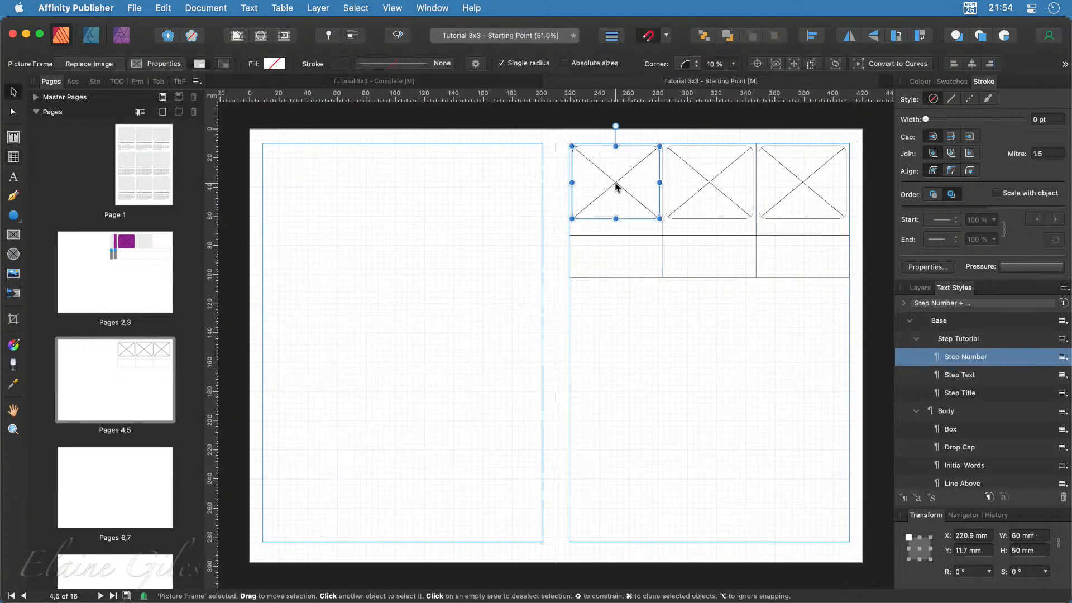
key(Delete)
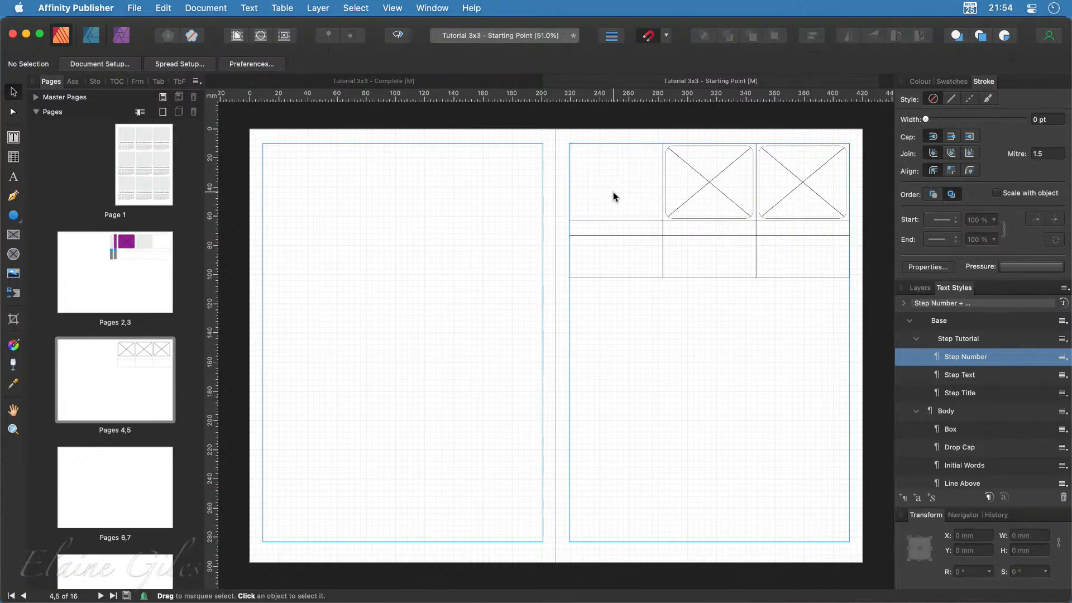
click(612, 191)
double_click(614, 186)
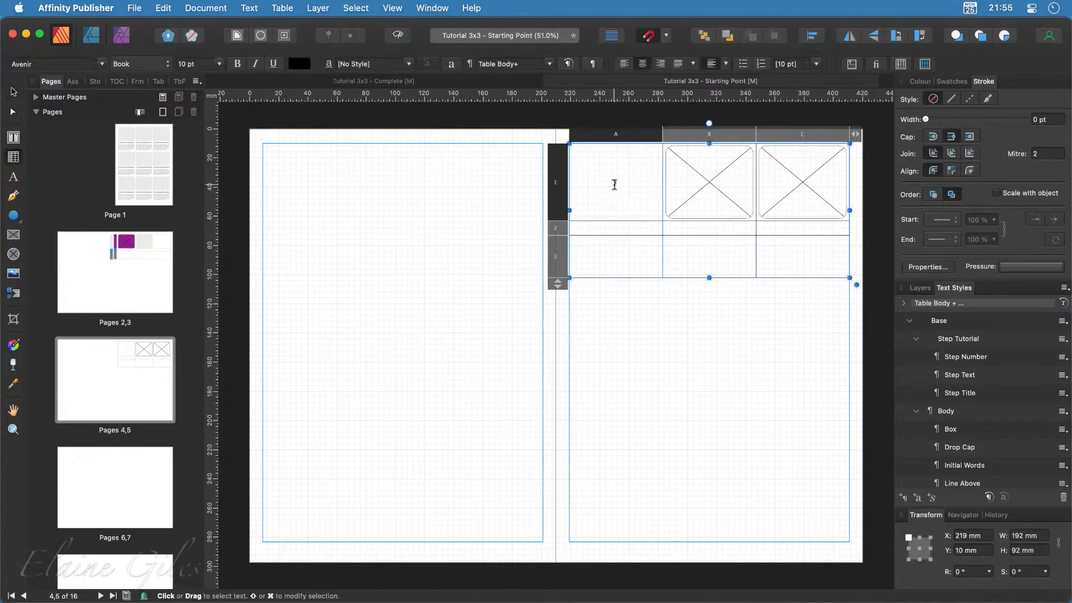
key(super+z)
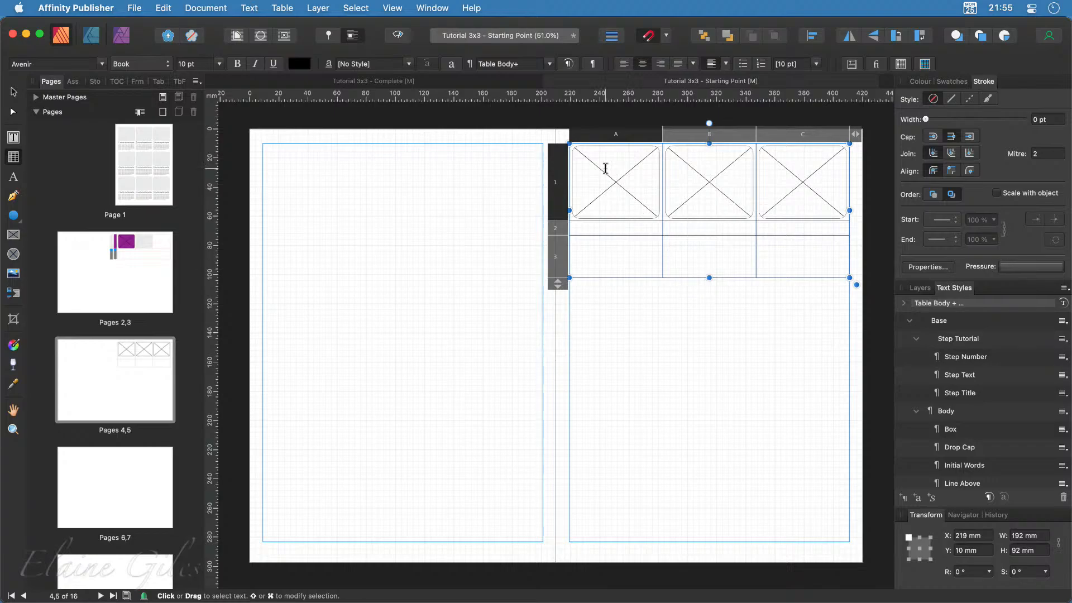
Move the whole table with its inline picture frames down the page to about Y 94.5 mm, and undo the move
click(14, 92)
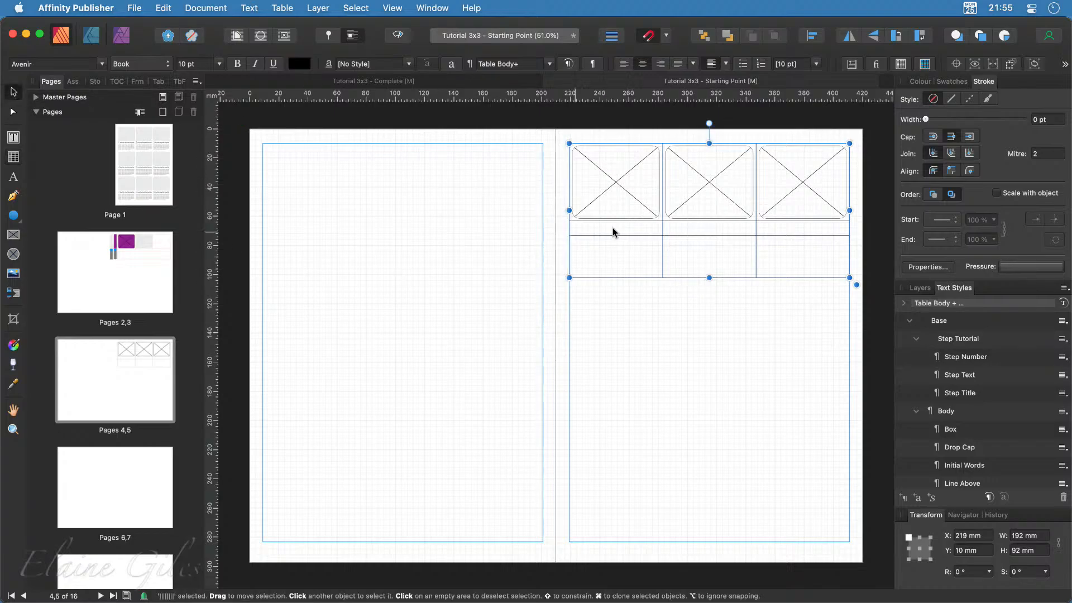
drag(629, 254, 635, 376)
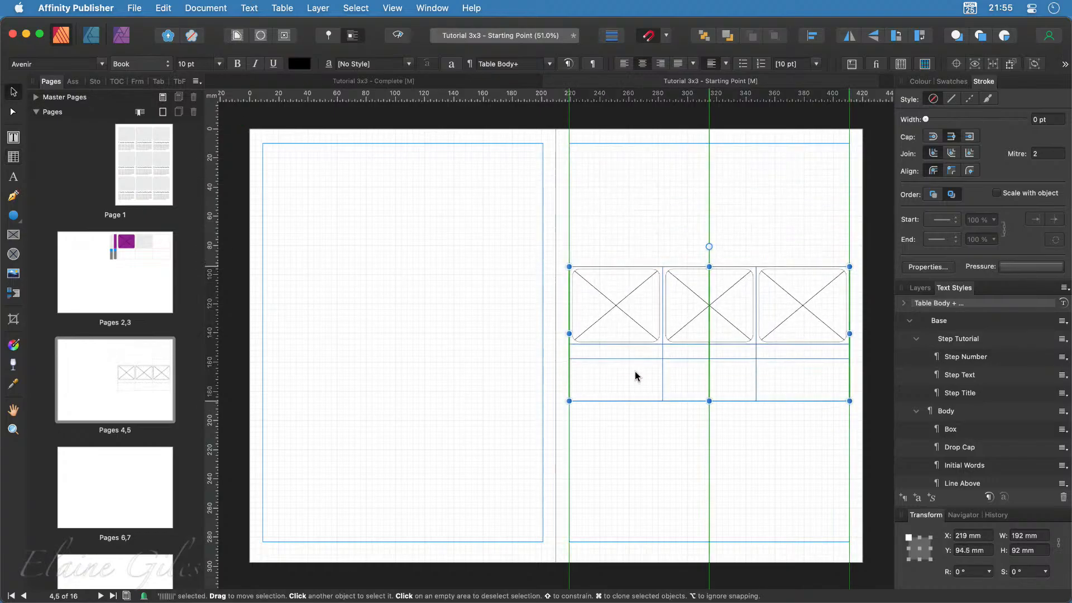
key(super+z)
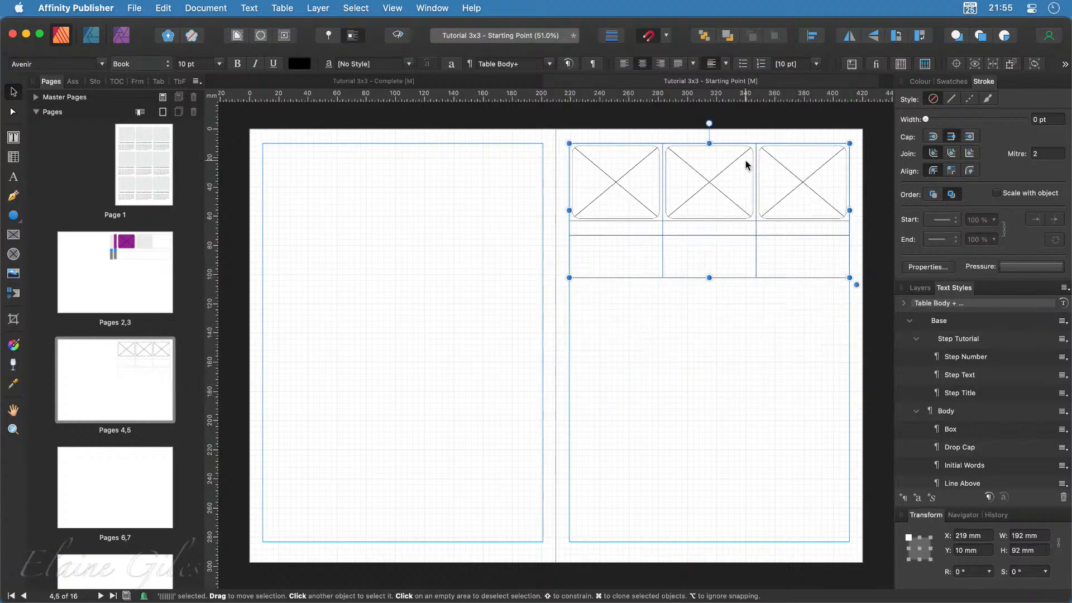
Enter "Step Title" in the row 2 cell of column A and apply the Step Title paragraph style to it
scroll(746, 165, up, 5)
scroll(746, 165, up, 1)
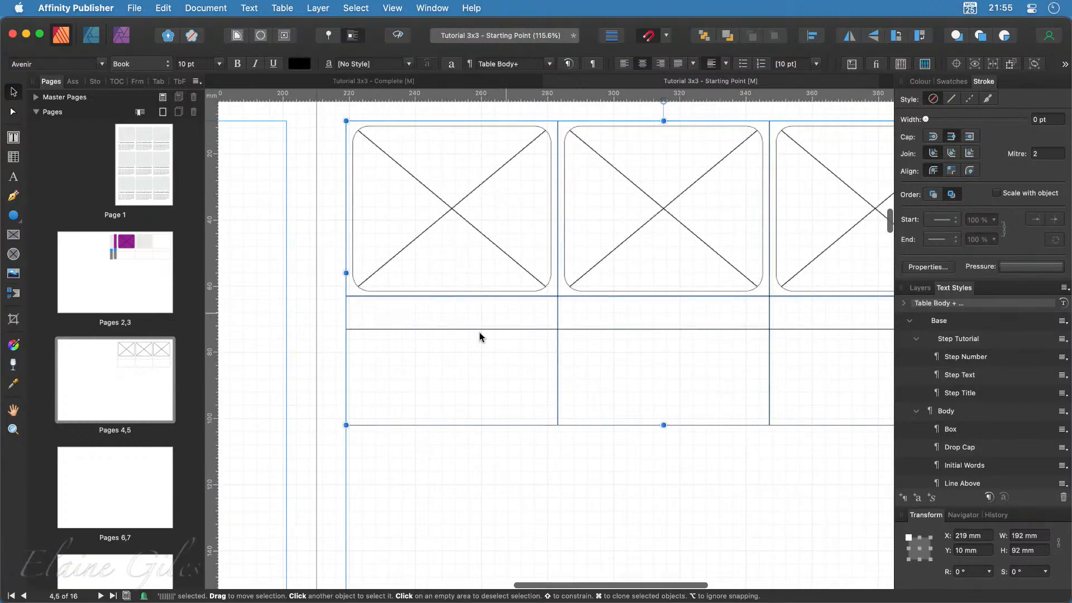
double_click(396, 312)
text(Step Title)
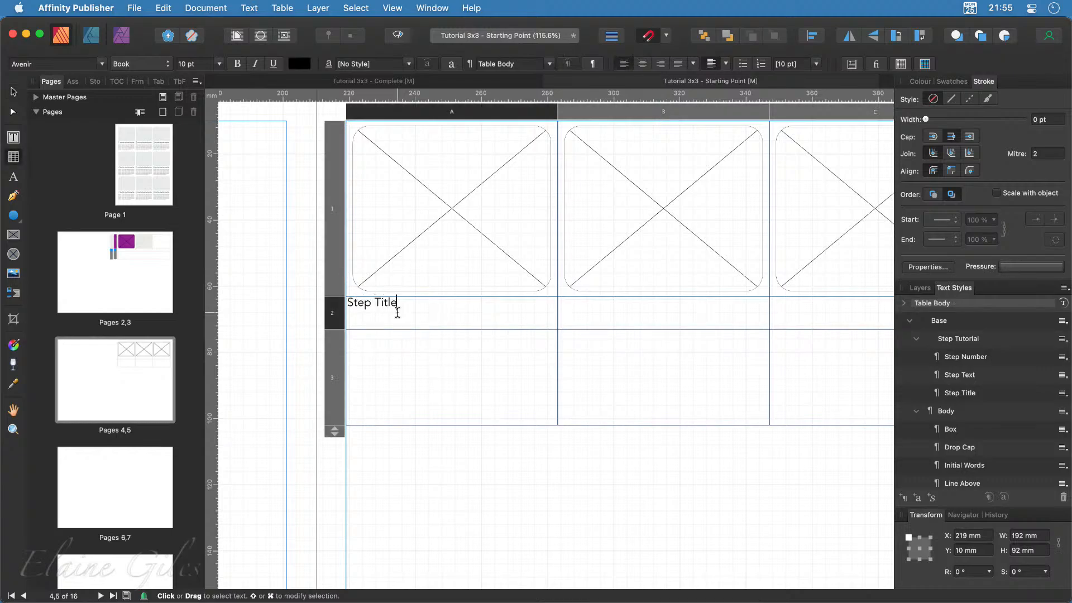
key(Escape)
click(974, 393)
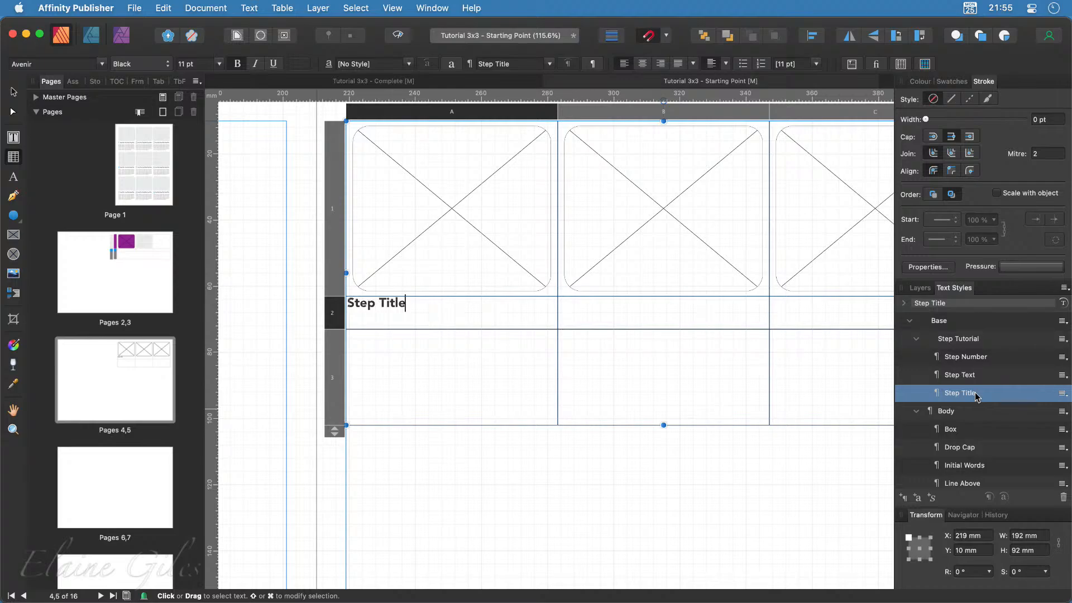
Centre the contents of the table's second row vertically
click(334, 311)
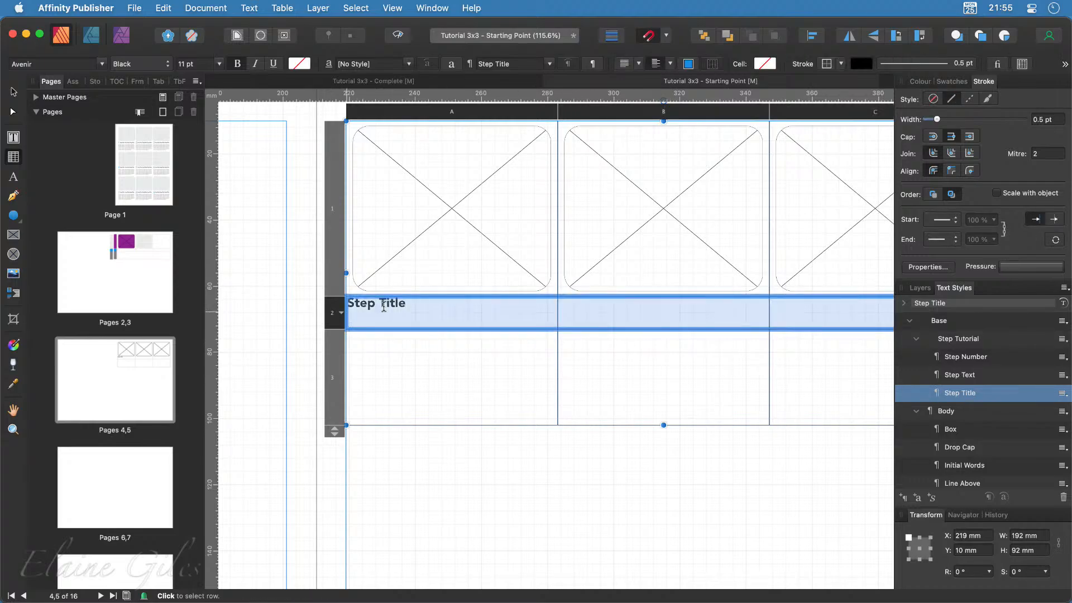
click(670, 64)
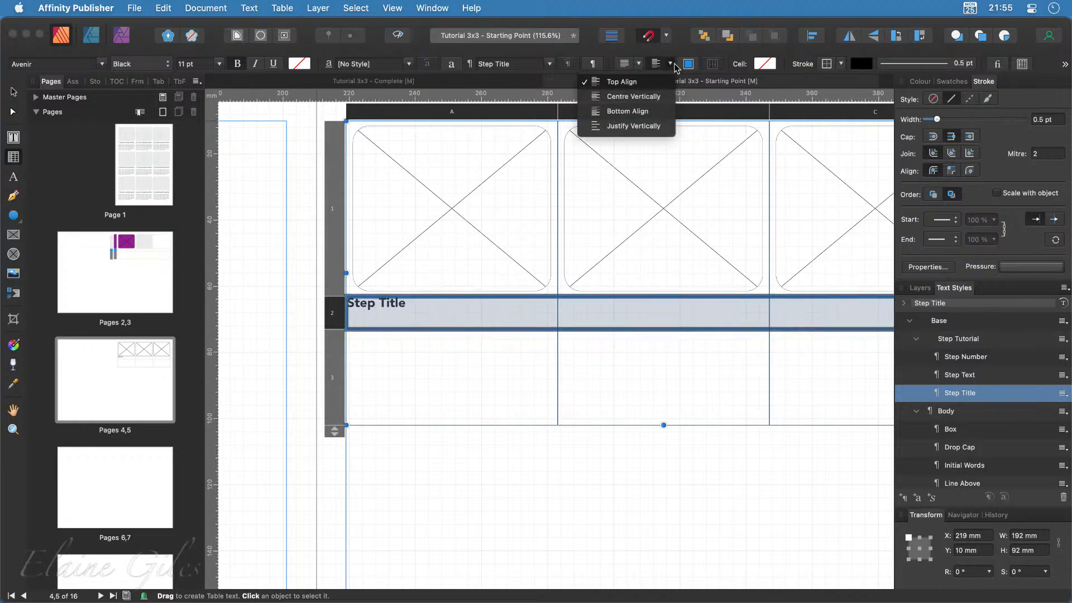
click(657, 96)
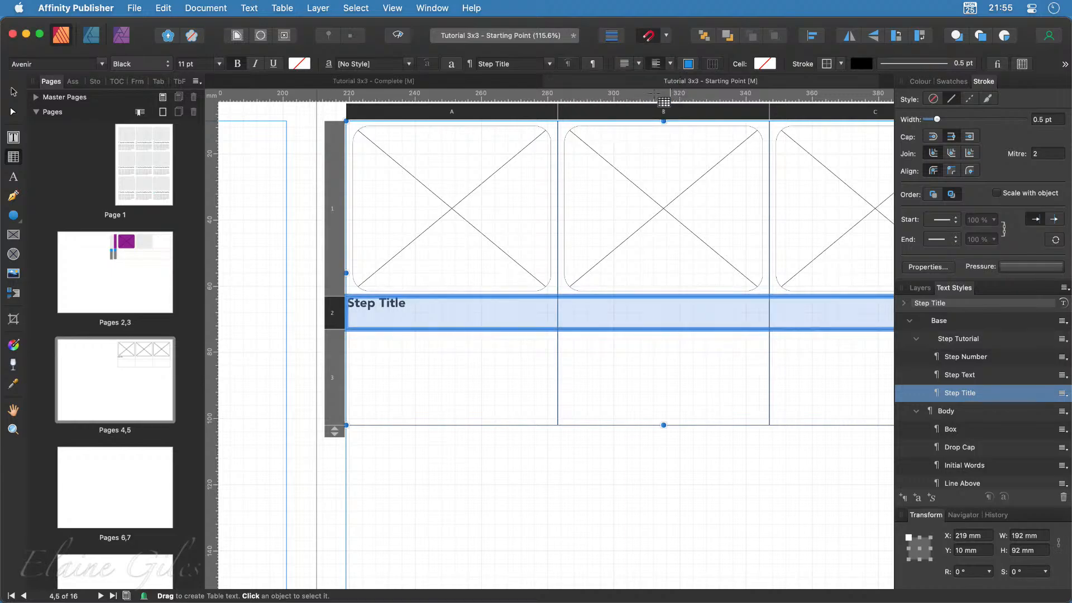
click(577, 318)
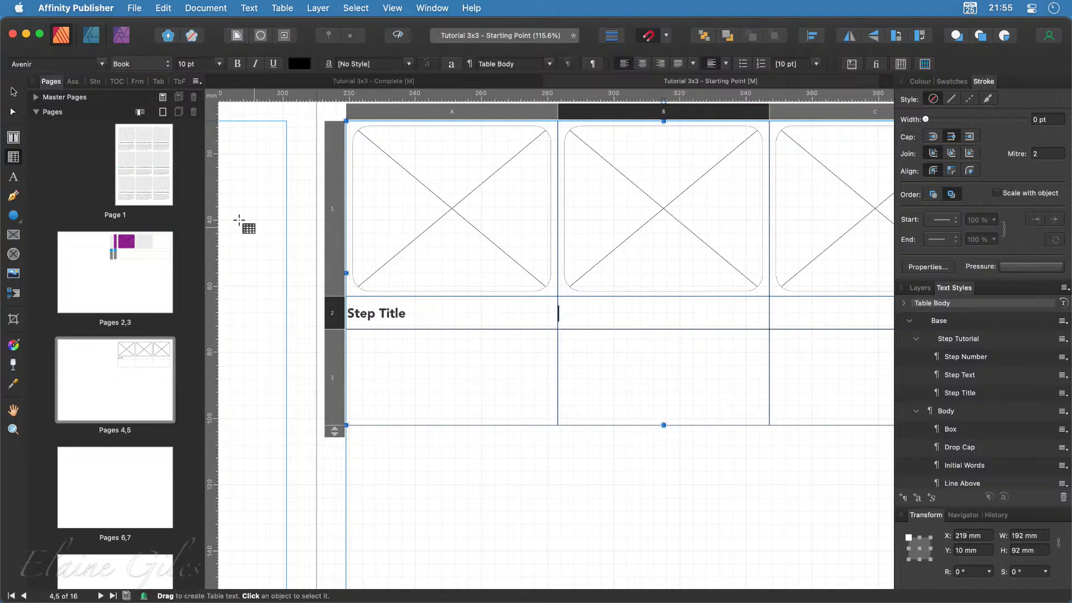
Examine the number beside the first step title on page 1 and how it is pinned
double_click(141, 183)
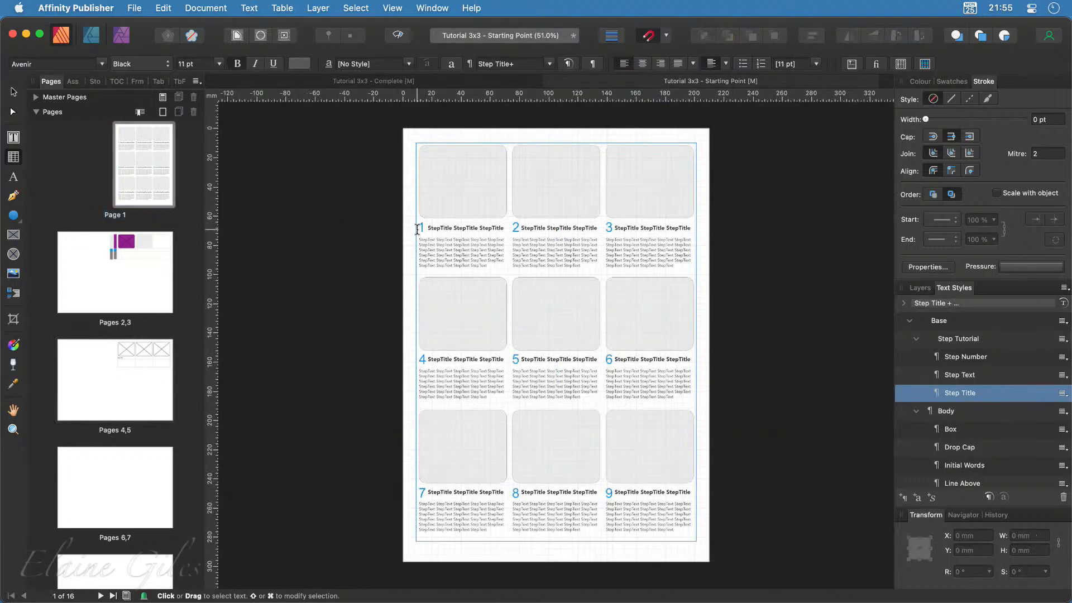
click(421, 226)
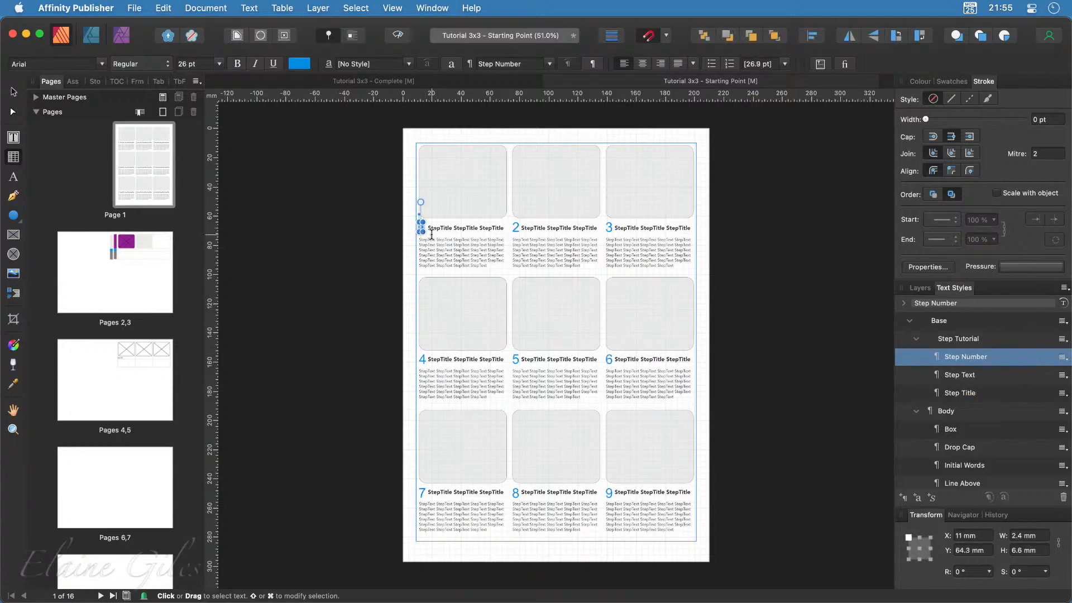
scroll(430, 234, up, 6)
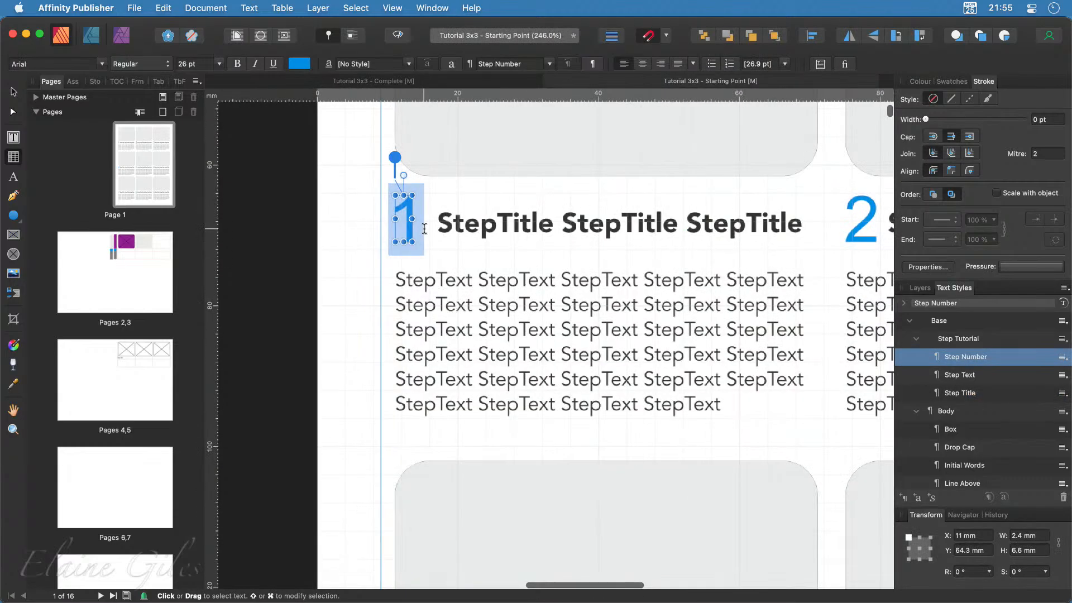
scroll(424, 229, up, 1)
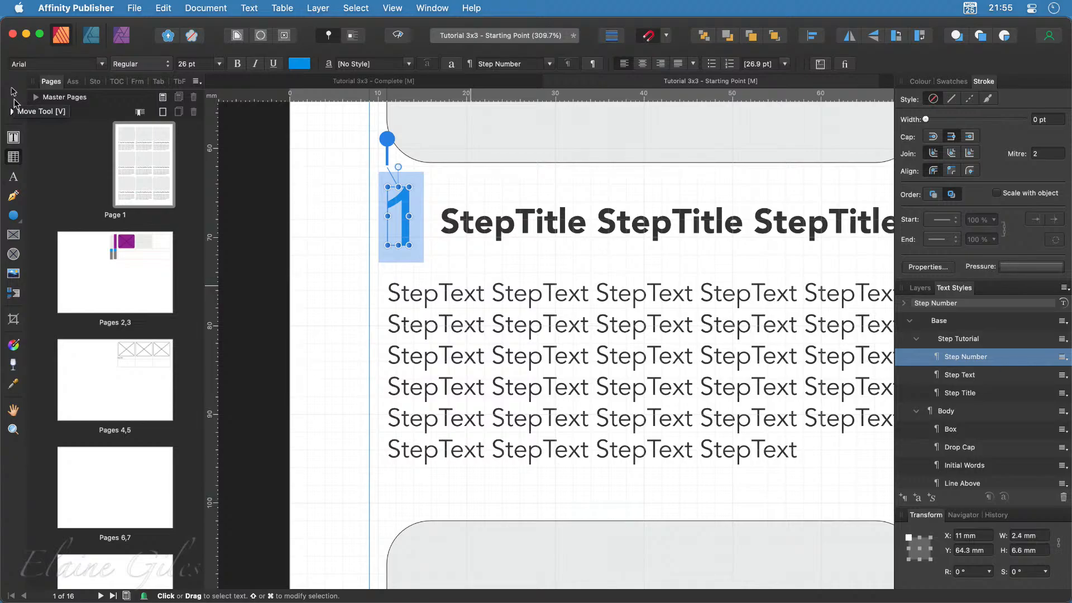
Start an artistic text object of about 22 pt beside the table's Step Title cell on pages 4,5
click(140, 349)
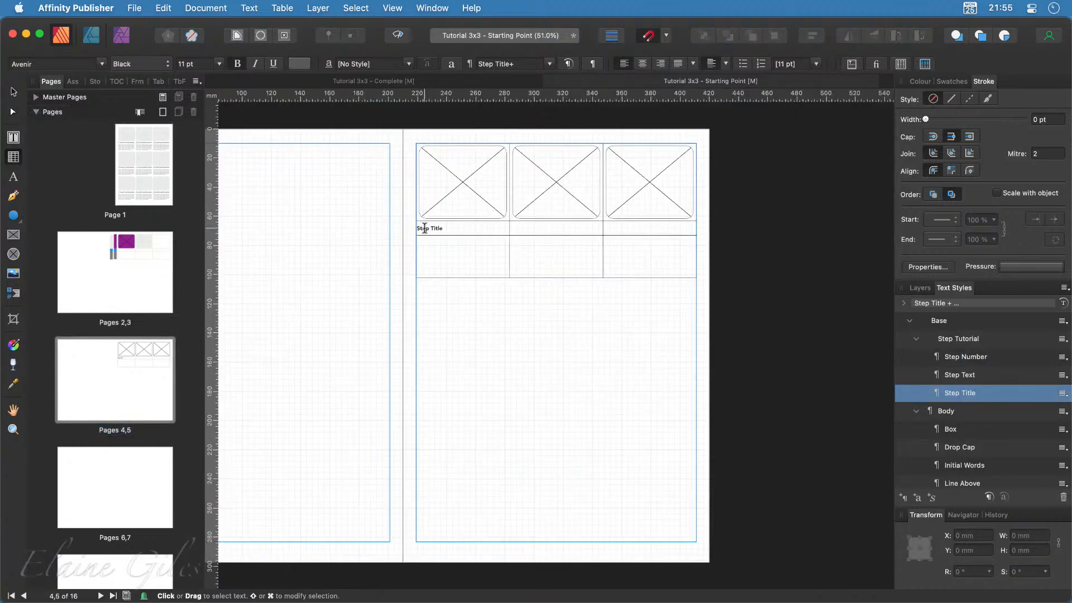
scroll(425, 229, up, 10)
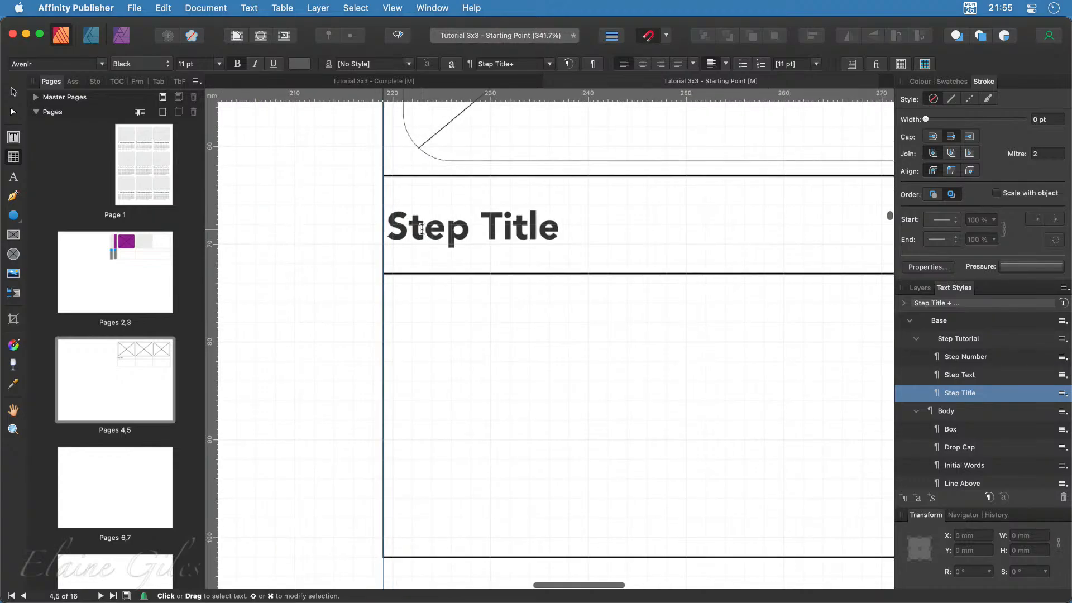
scroll(421, 229, up, 2)
click(435, 365)
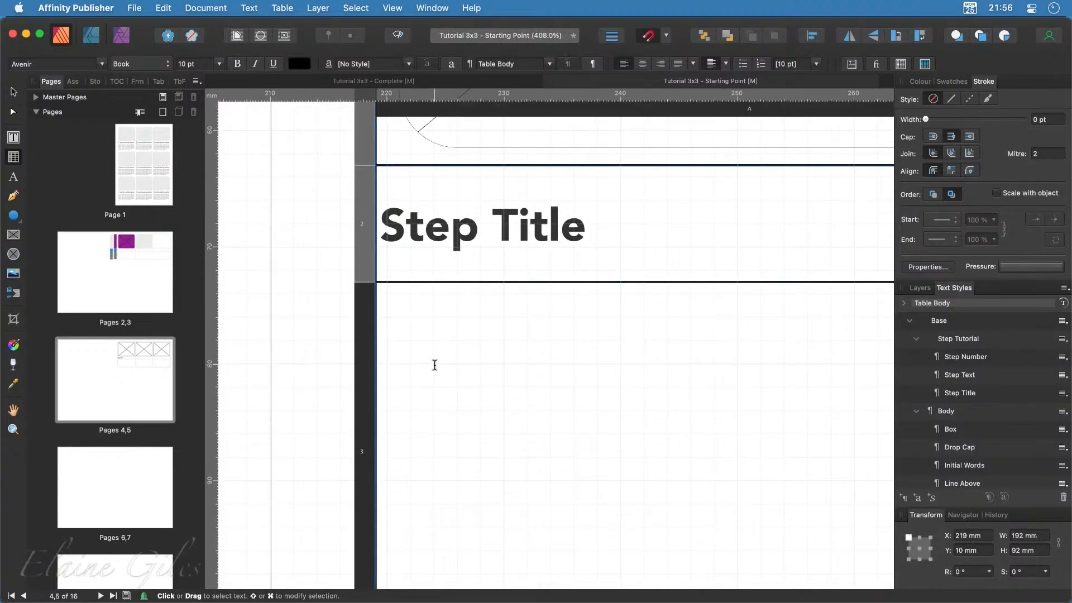
click(14, 179)
drag(249, 179, 290, 242)
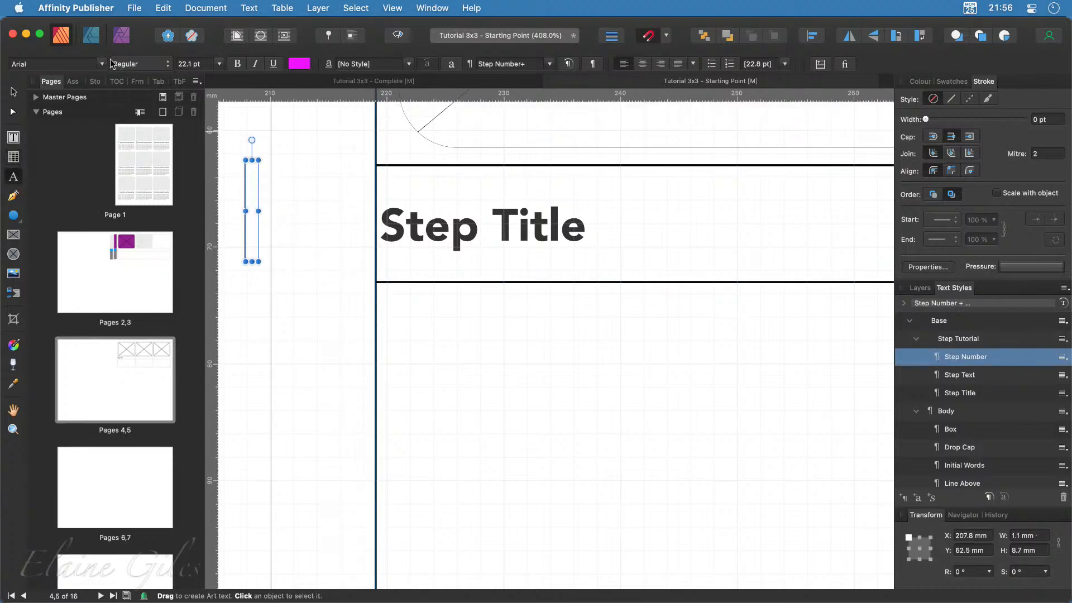
Set the empty artistic text's font size to 26 pt and replace that with 20 pt
click(193, 64)
text(26)
key(Return)
click(192, 63)
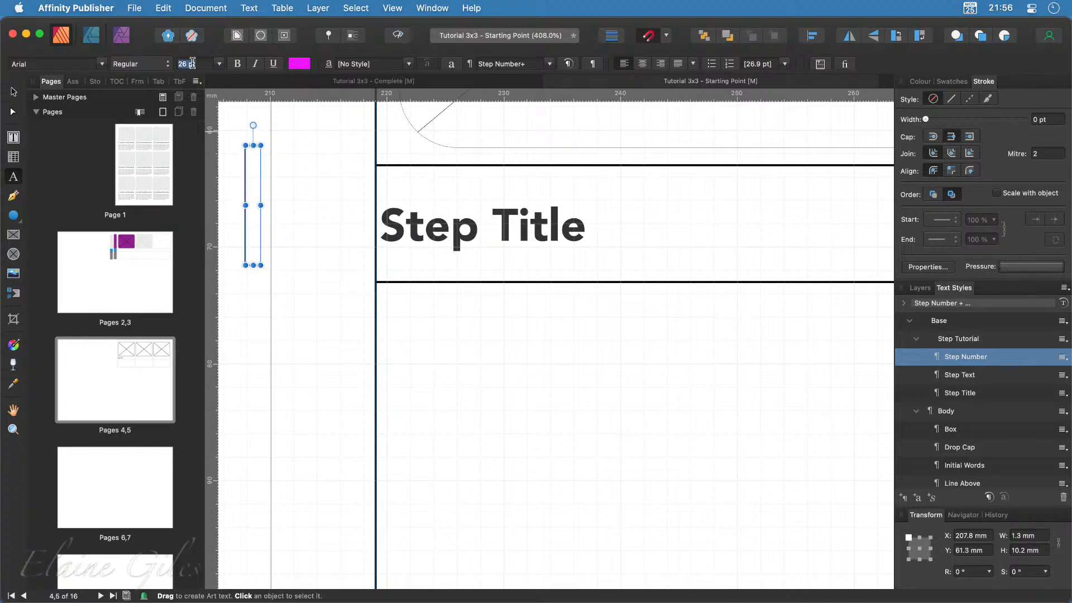
text(20)
key(Return)
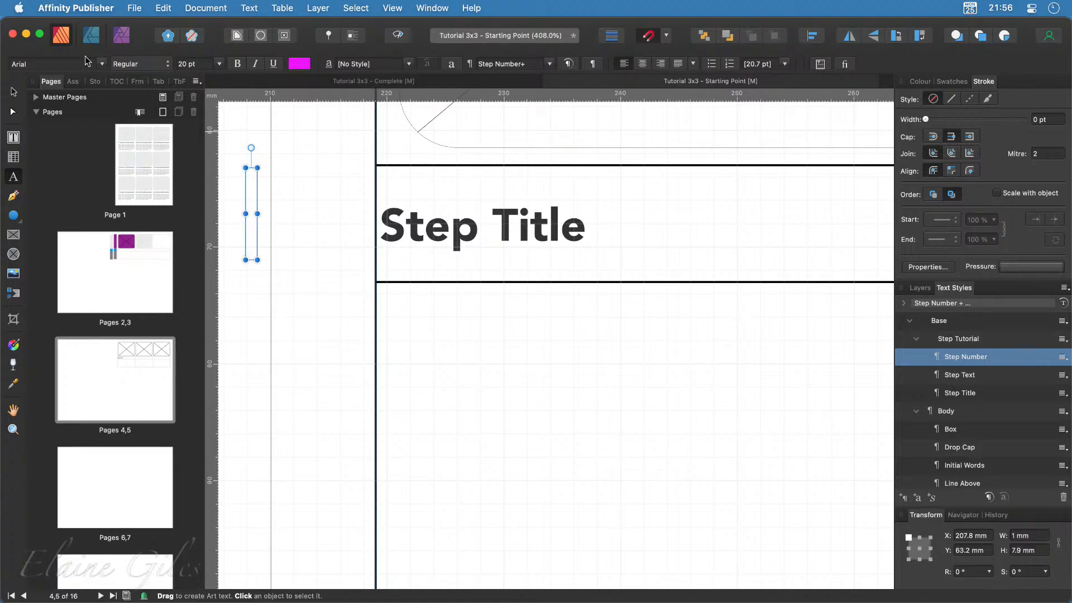
Enter 1 as the artistic text and apply the Step Number paragraph style to it
text(1)
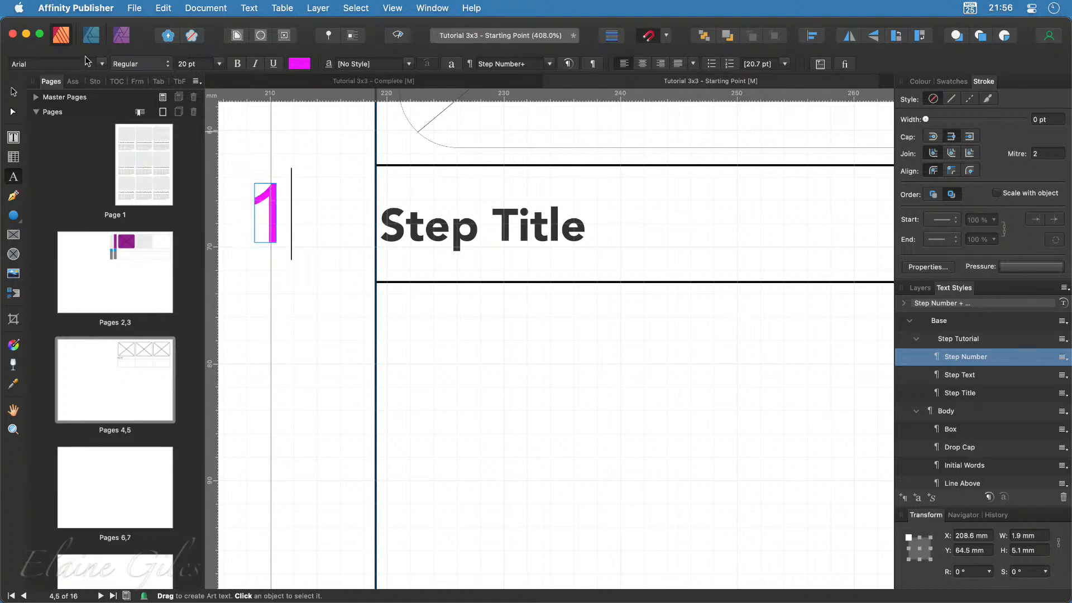
key(super+a)
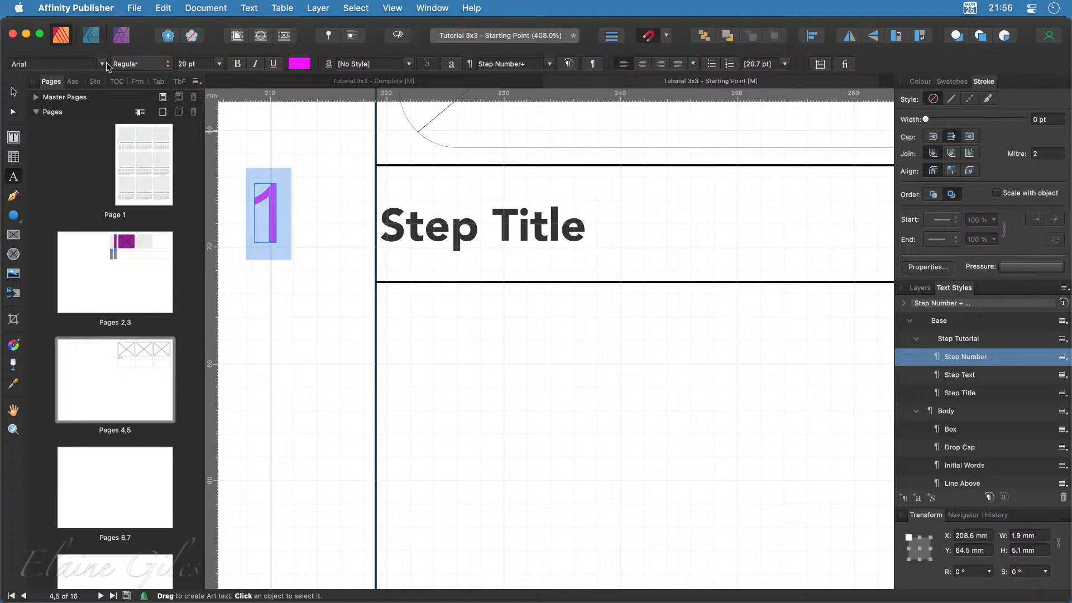
click(942, 360)
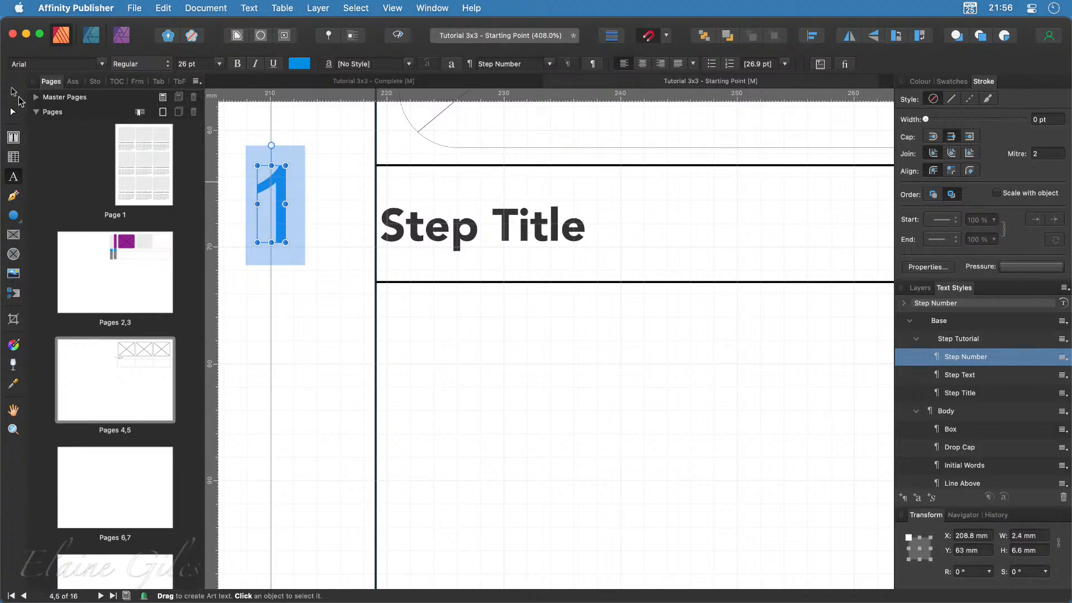
Cut the number 1 object and paste it inline before the Step Title text in the table cell
click(14, 92)
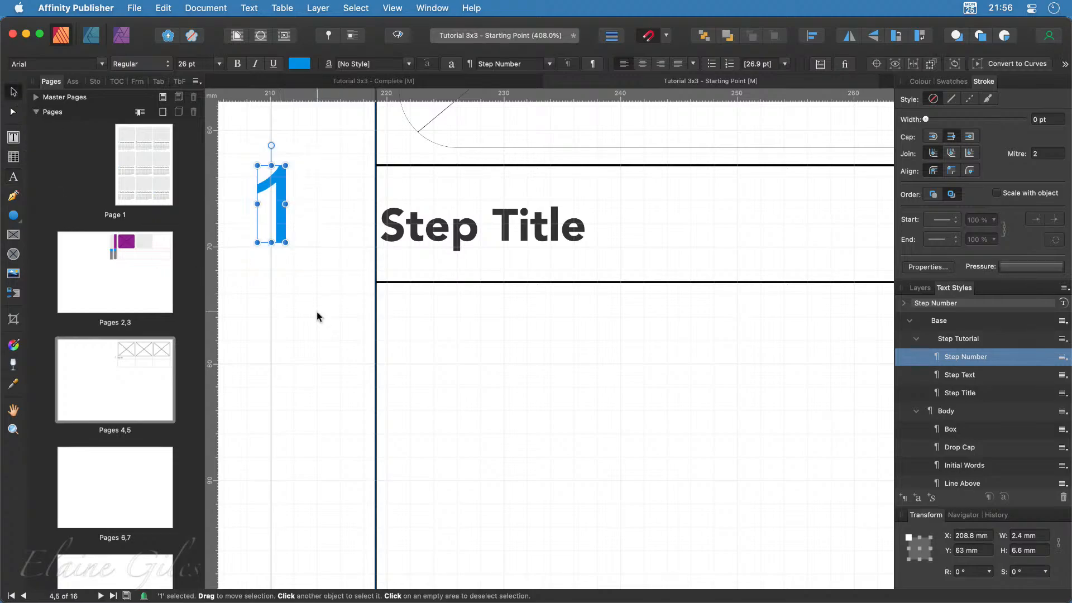
drag(276, 194, 322, 244)
key(super+x)
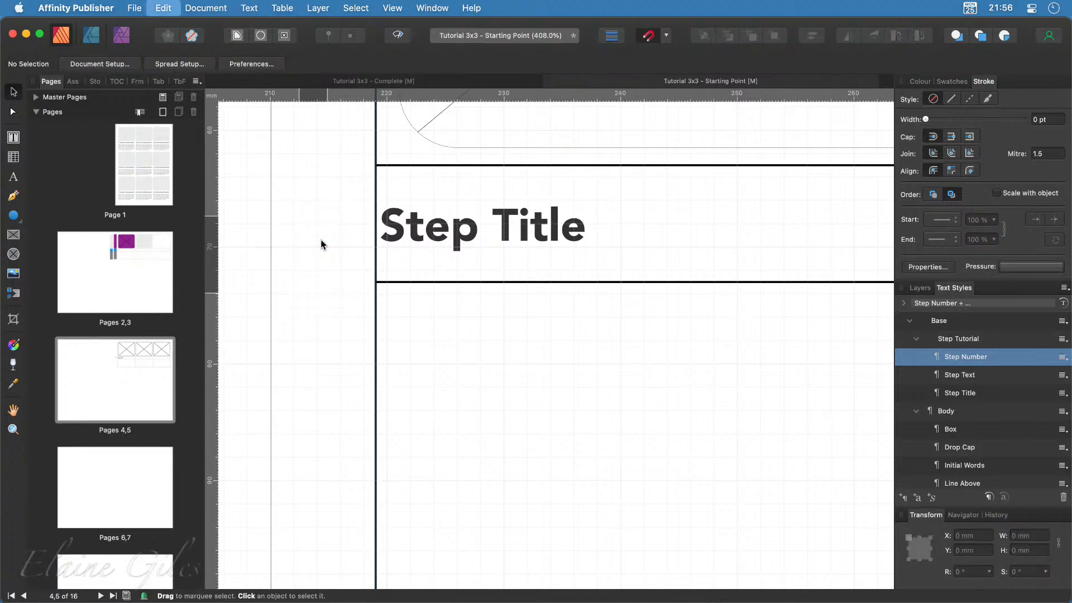
double_click(384, 220)
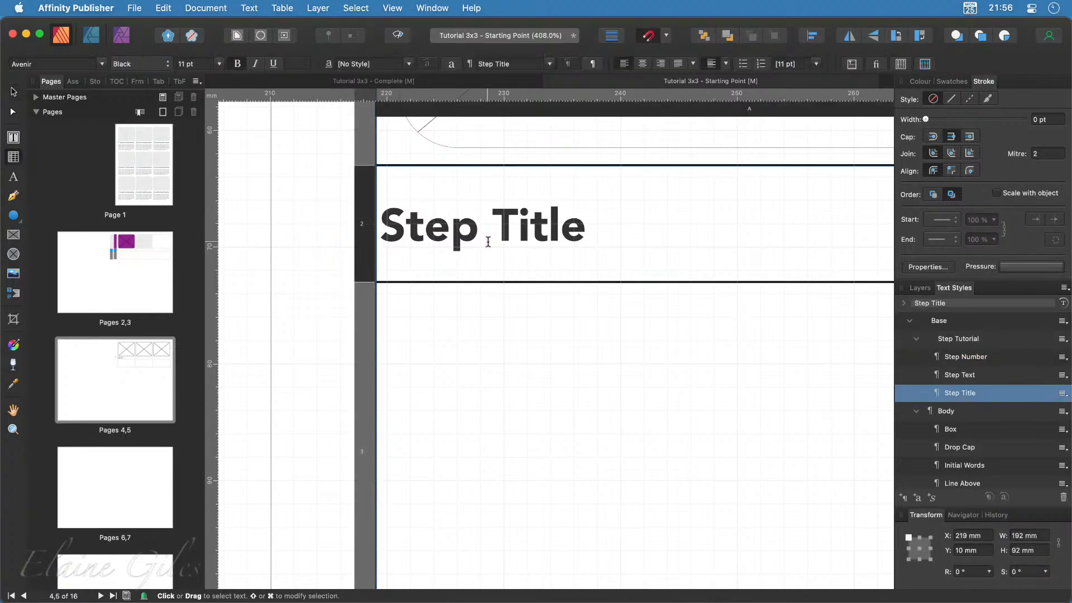
key(super+v)
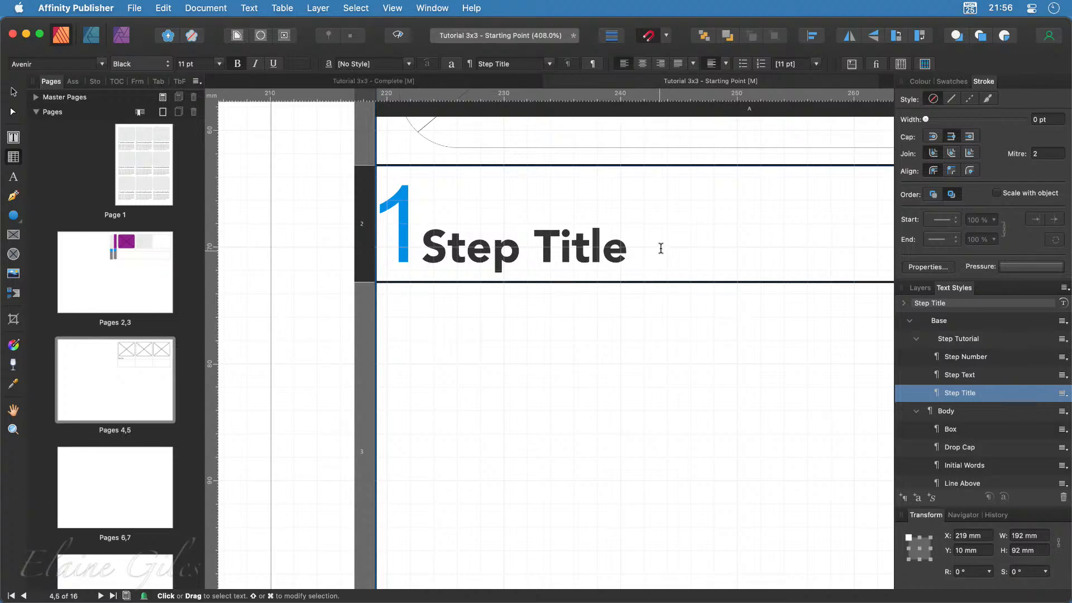
Select the Step Title text and check the Step Title text style's settings without changing them
drag(660, 246, 422, 247)
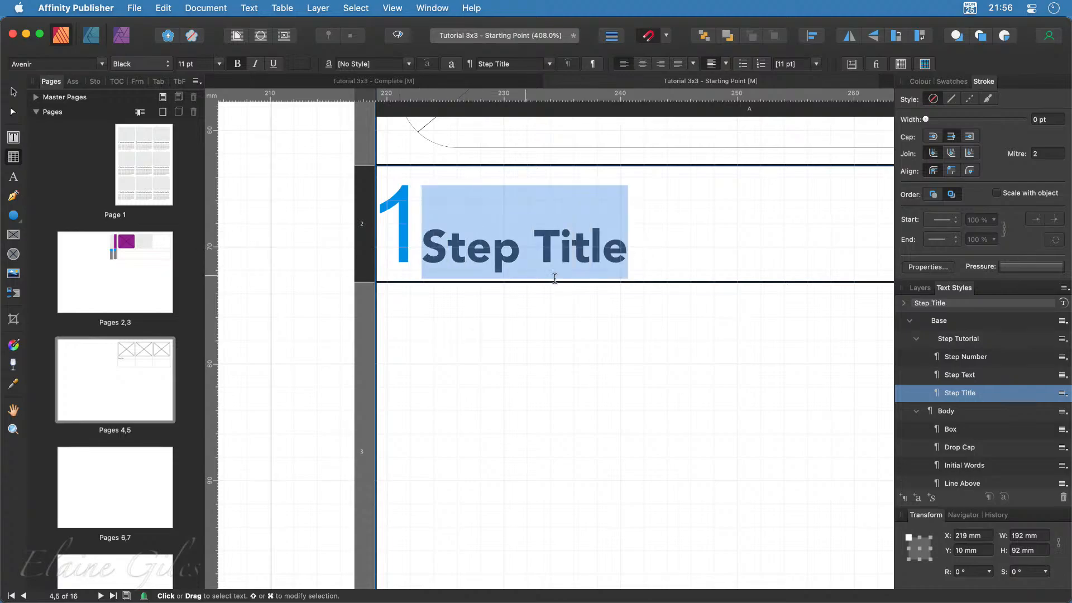
double_click(956, 386)
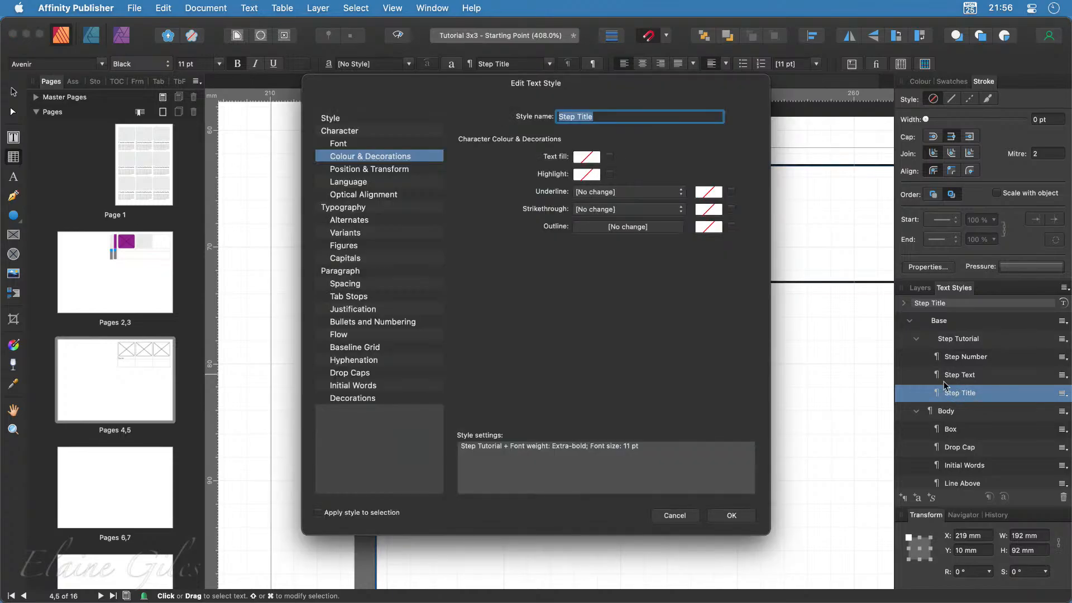
click(671, 514)
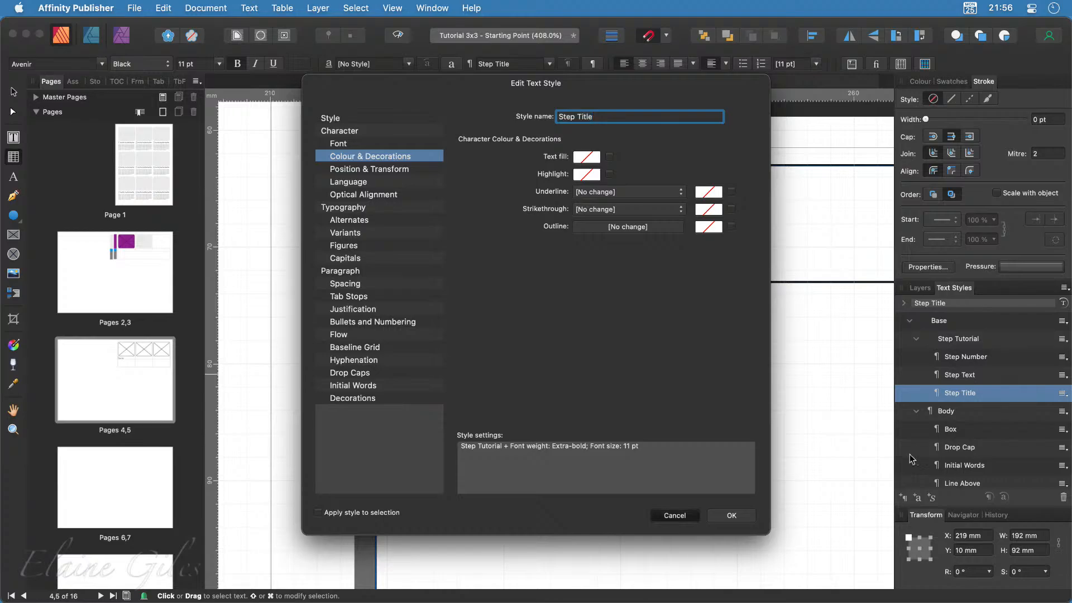
click(966, 430)
click(970, 392)
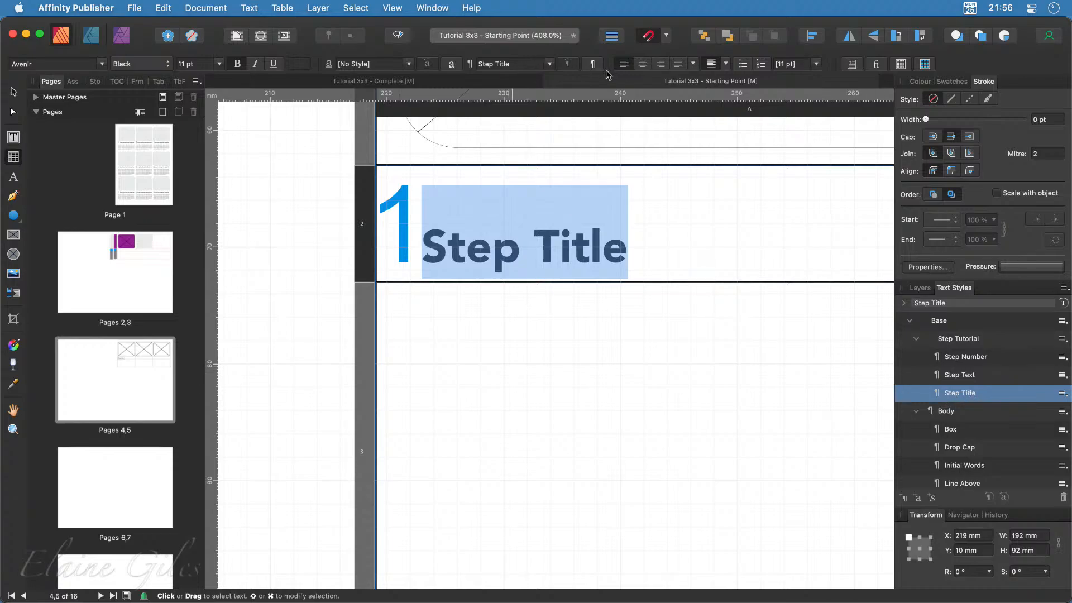
Compare the inline number in the table cell with the number beside the first step title on page 1
click(409, 207)
scroll(418, 279, up, 5)
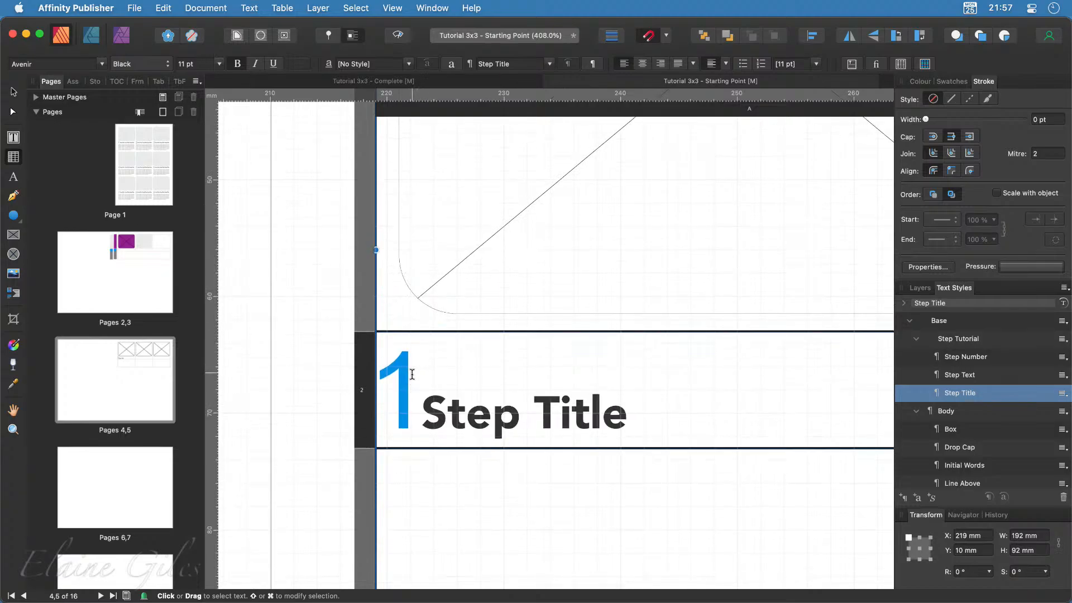
double_click(139, 163)
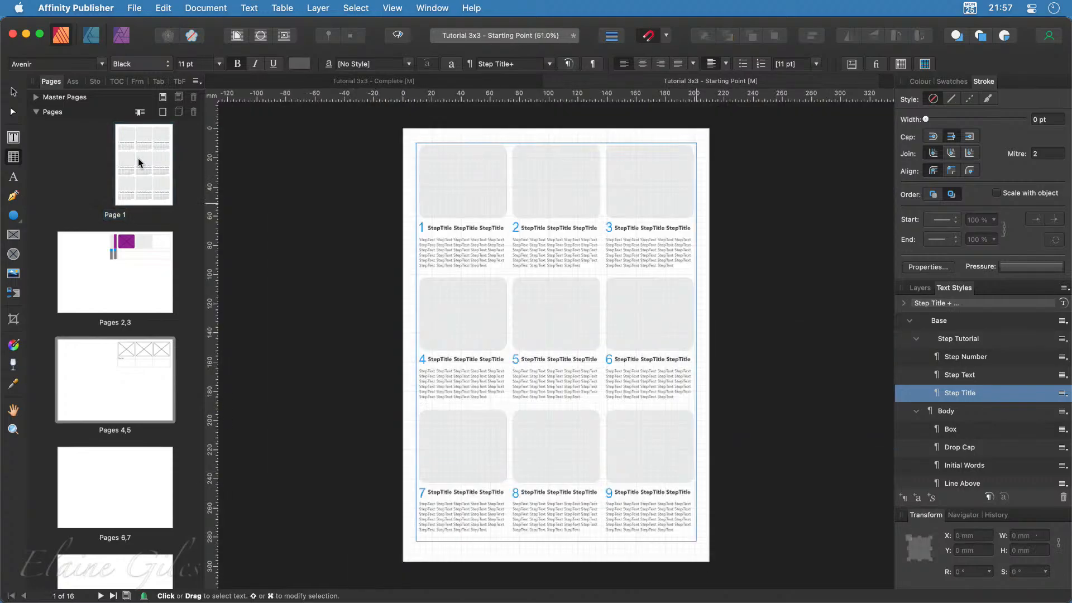
click(422, 228)
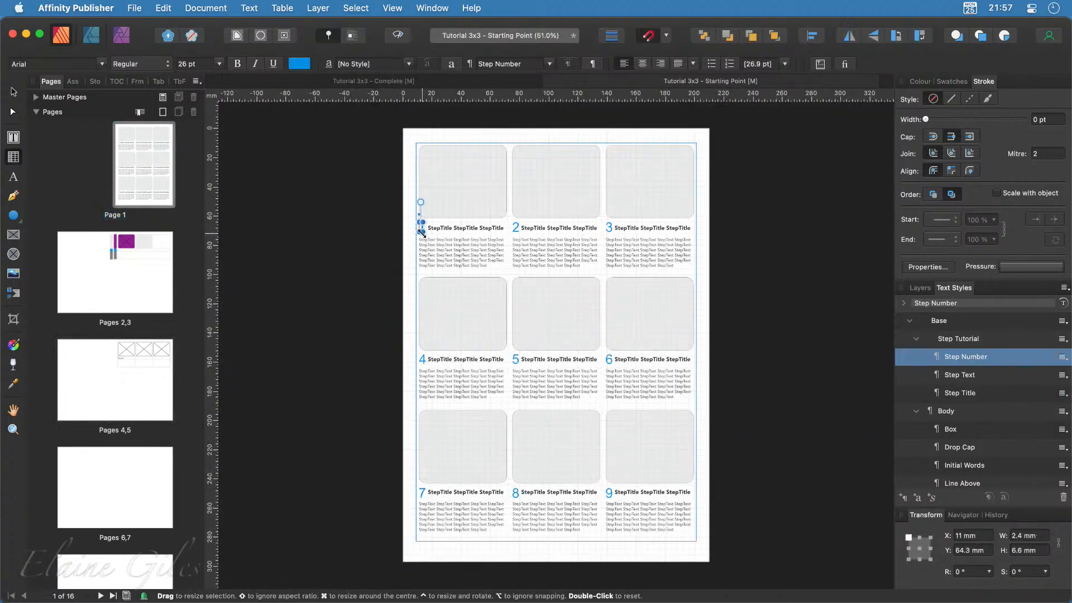
double_click(132, 393)
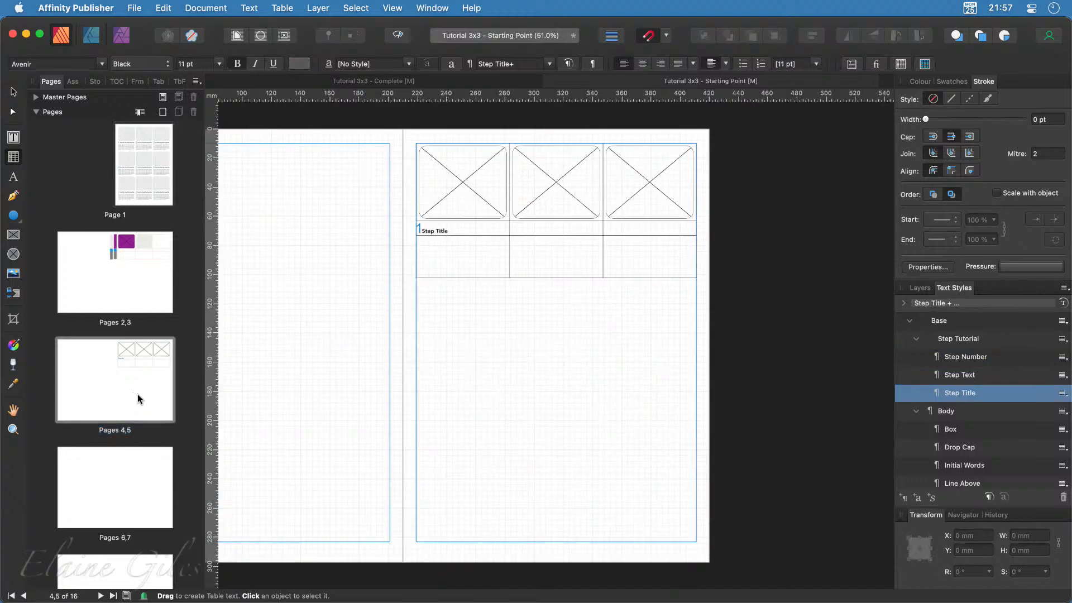
scroll(459, 192, up, 5)
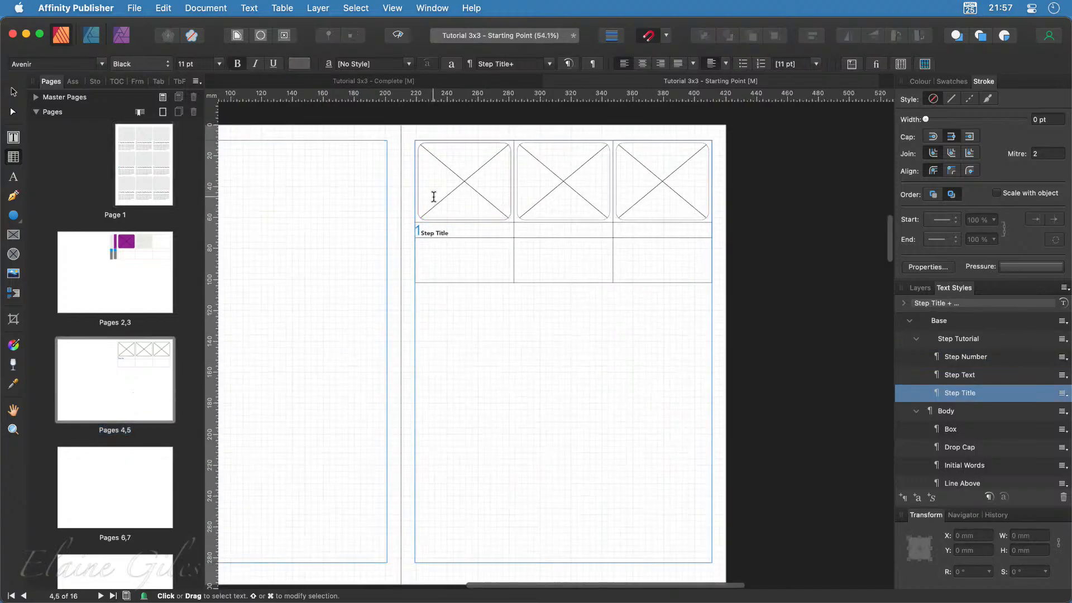
scroll(458, 193, up, 5)
scroll(403, 510, up, 10)
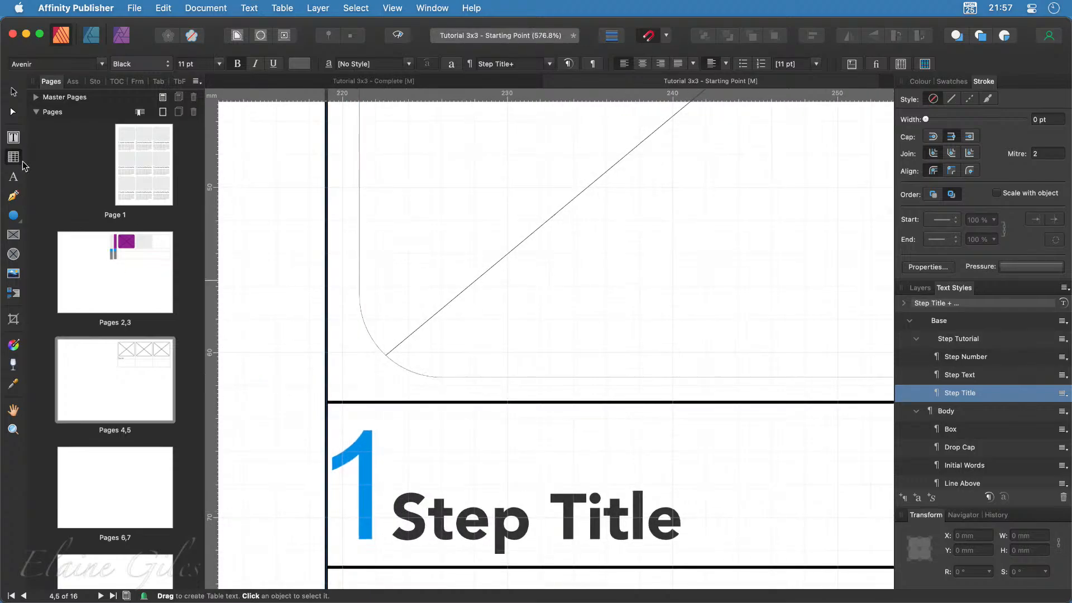
Select the number 1 in the table cell and change its pinning from inline to float
click(348, 453)
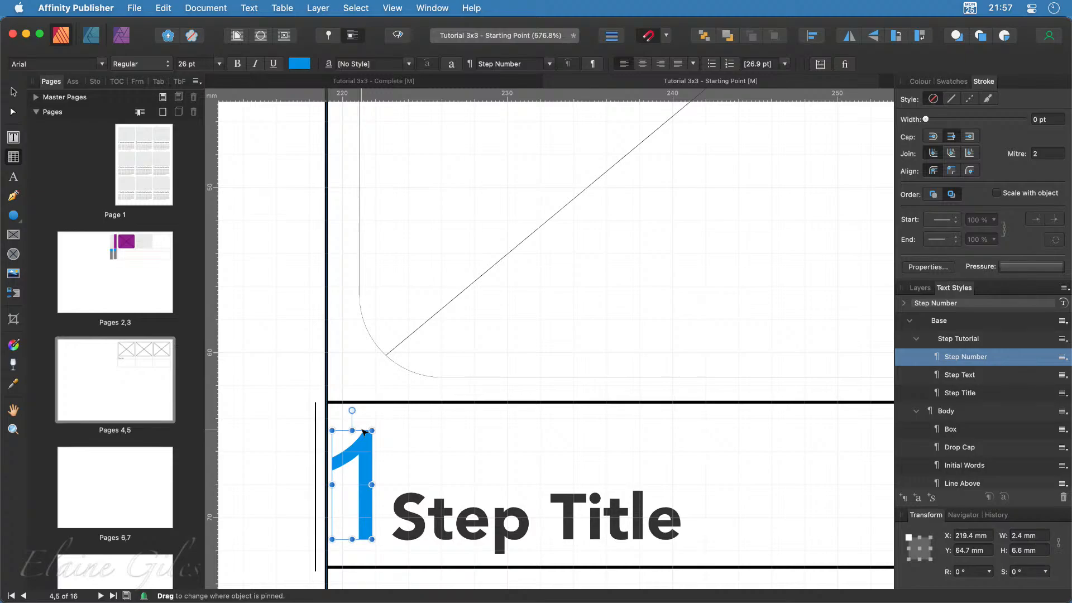
key(v)
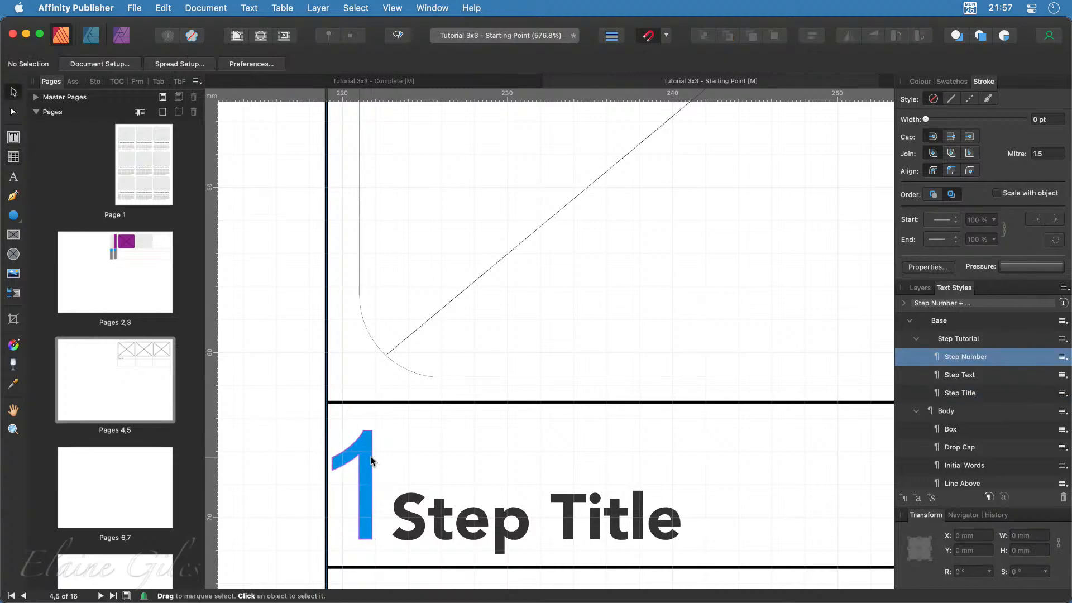
click(362, 463)
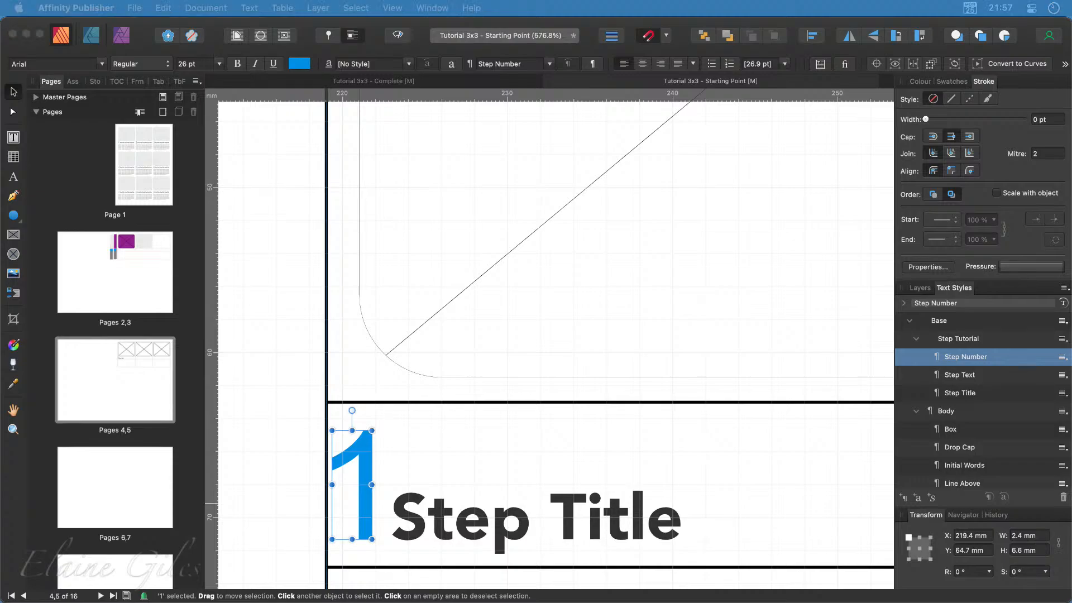
click(283, 341)
drag(283, 340, 168, 244)
click(128, 248)
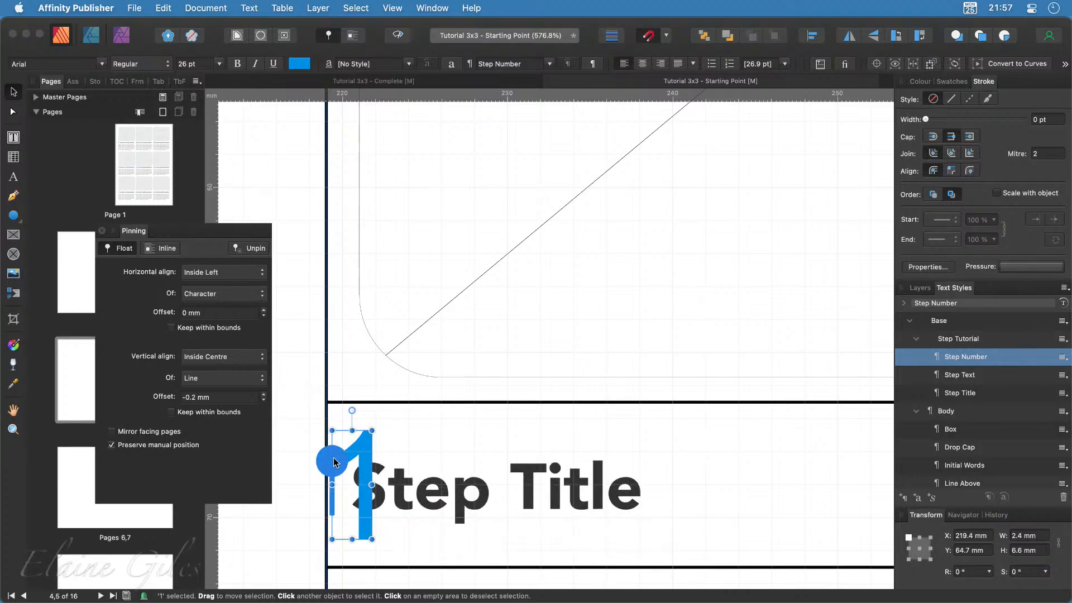
Move the pin of the number 1 up into the picture frame row, and delete the space before the Step Title text
drag(333, 462, 365, 352)
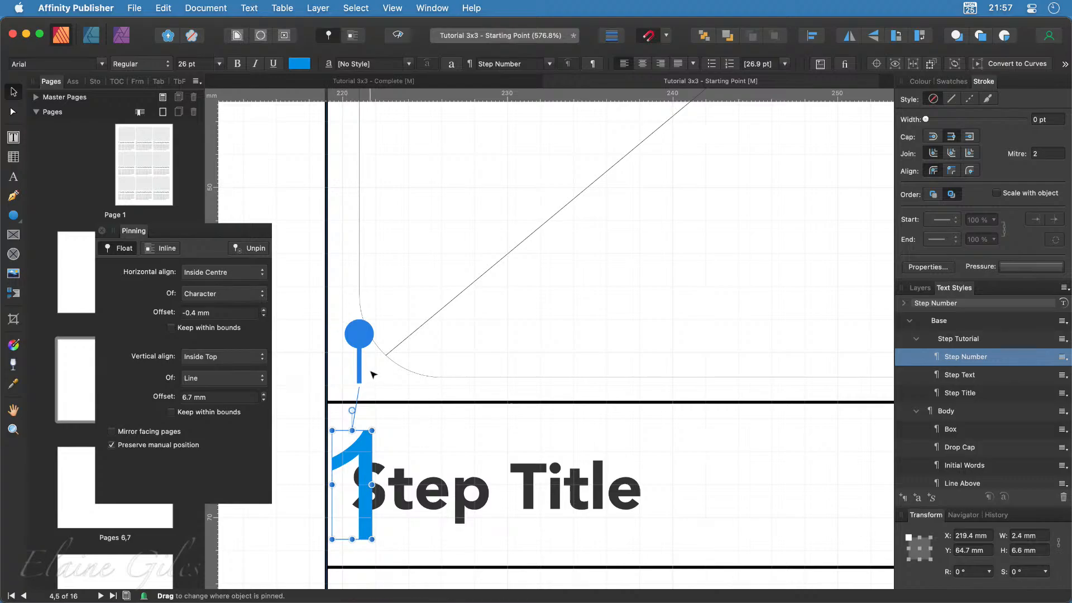
click(577, 490)
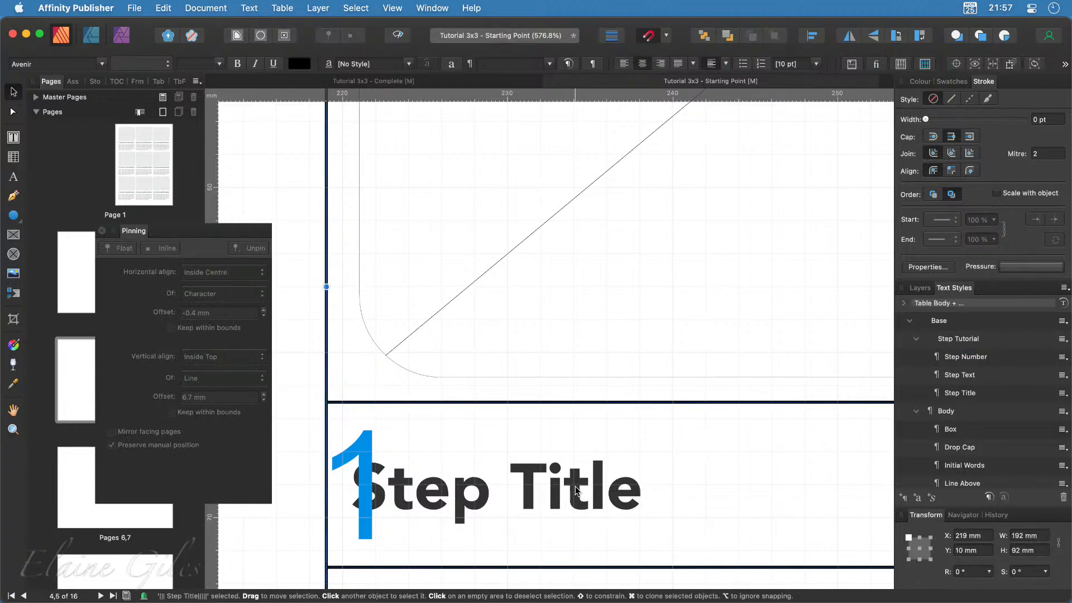
double_click(614, 492)
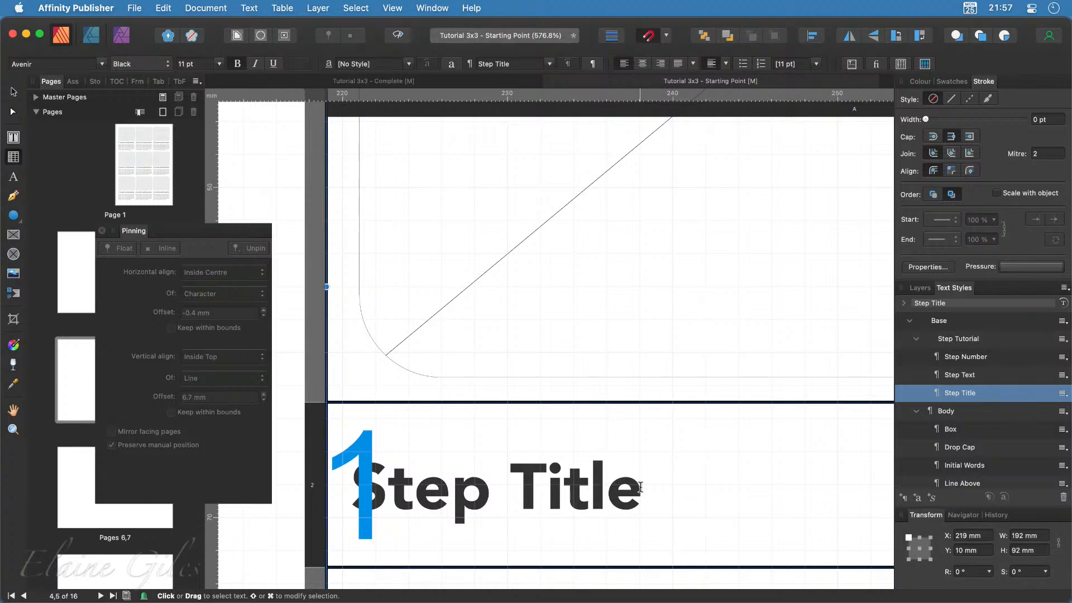
key(Left)
key(Left)
key(Left)
key(Left)
key(Left)
key(Left)
key(Left)
key(Left)
key(Left)
key(Left)
key(Right)
key(BackSpace)
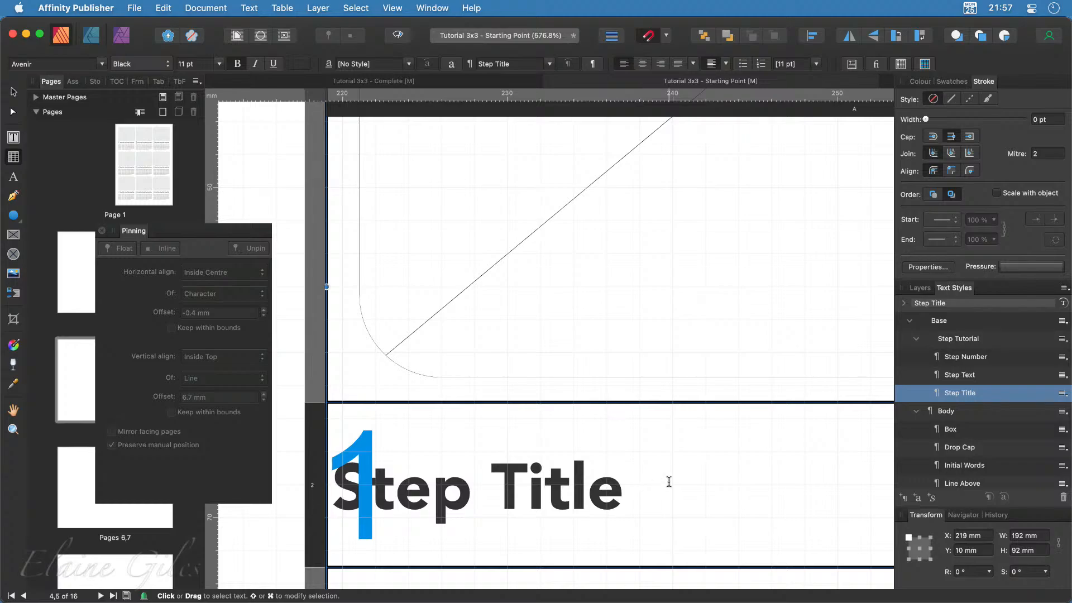
Edit the Step Title text style to use a left indent and first line indent of 5 mm
right_click(993, 394)
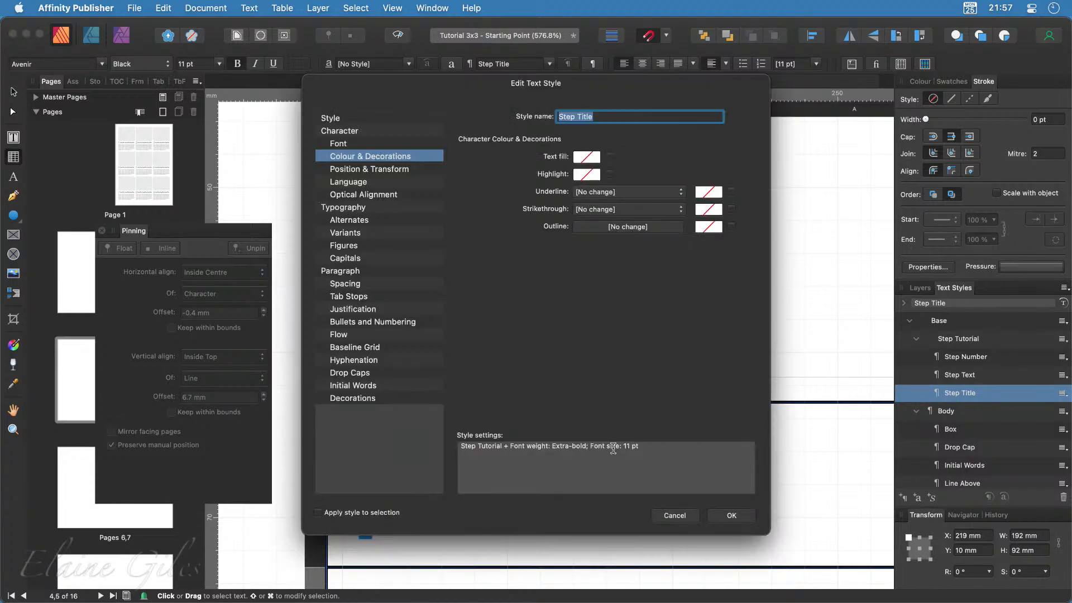
click(372, 285)
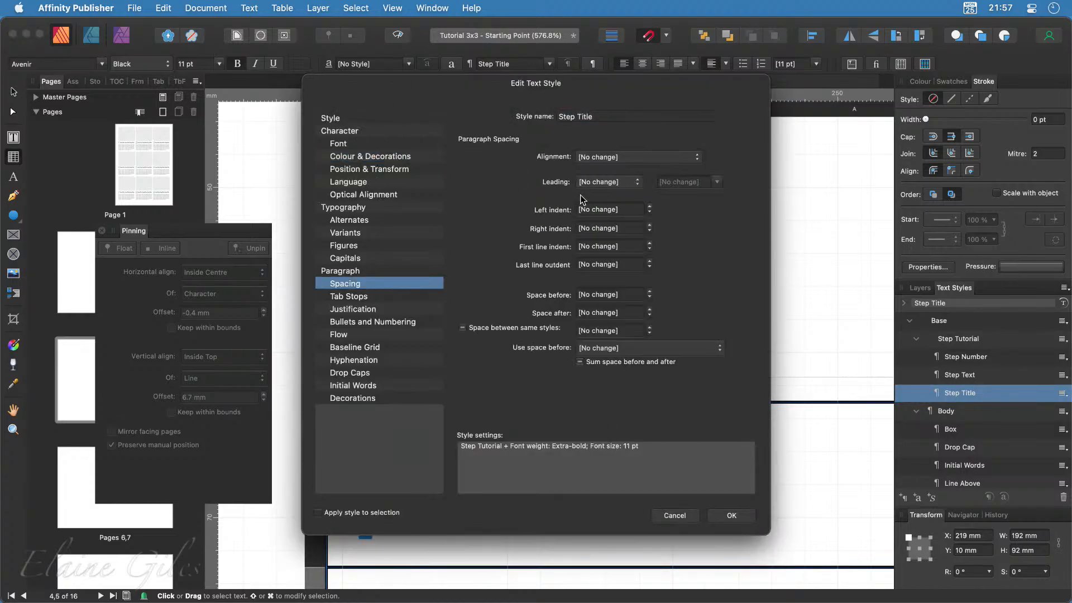
drag(470, 74, 728, 115)
click(906, 235)
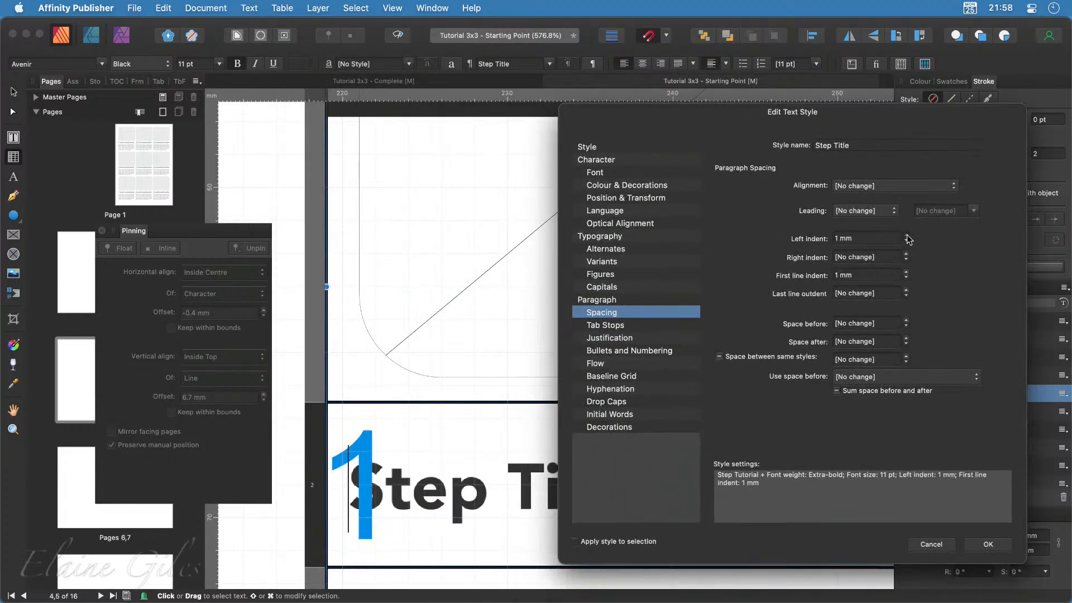
click(906, 235)
click(906, 235)
click(906, 235)
click(905, 236)
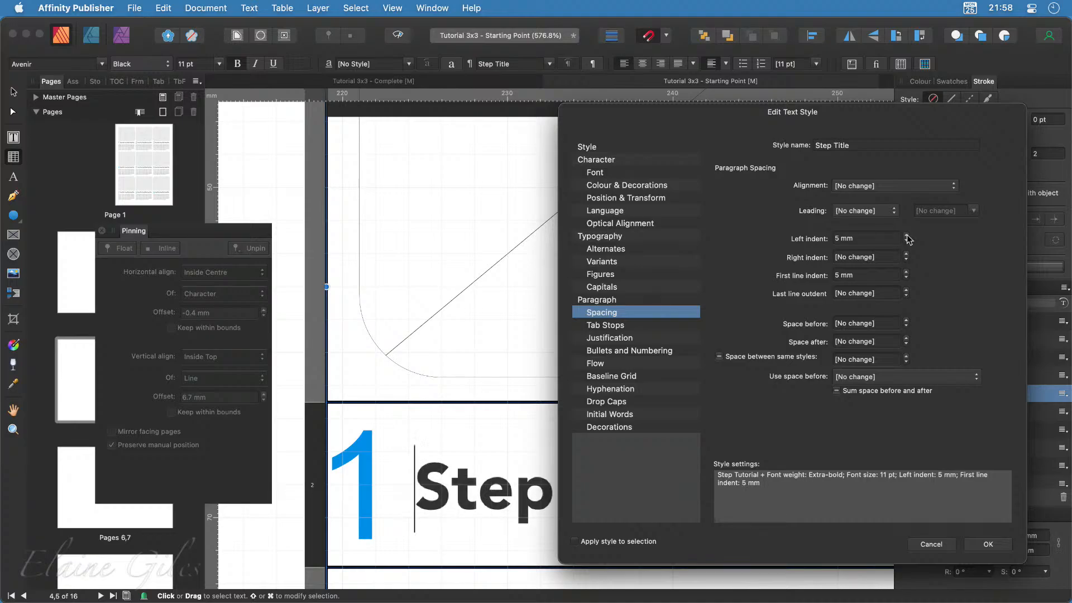
click(1001, 549)
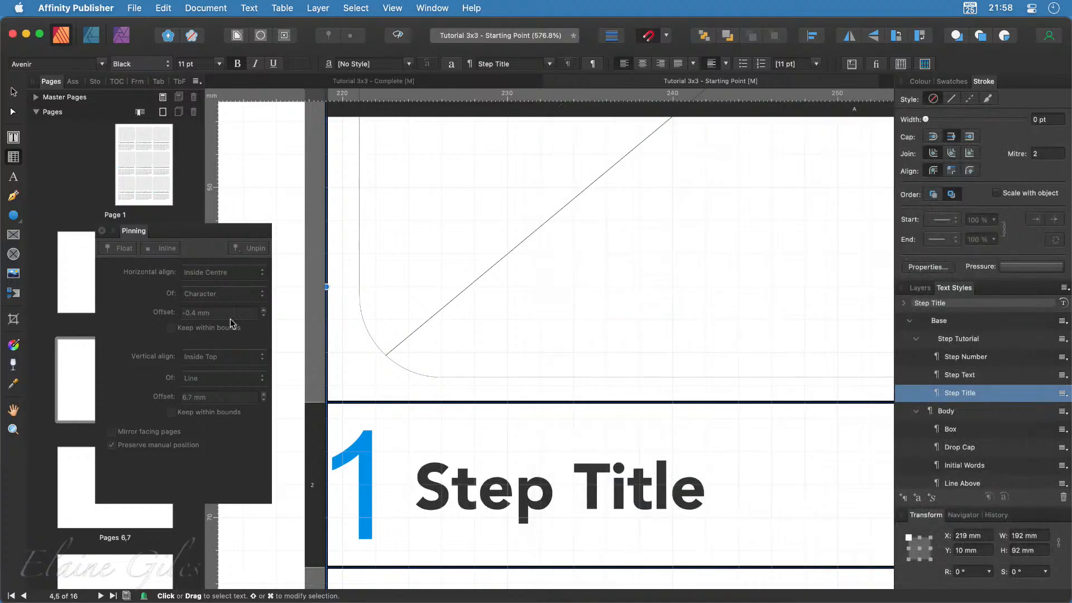
Shift the number 1 slightly right to a 0 mm horizontal offset, centred under its pin, and move the Pinning panel off the workspace
click(356, 452)
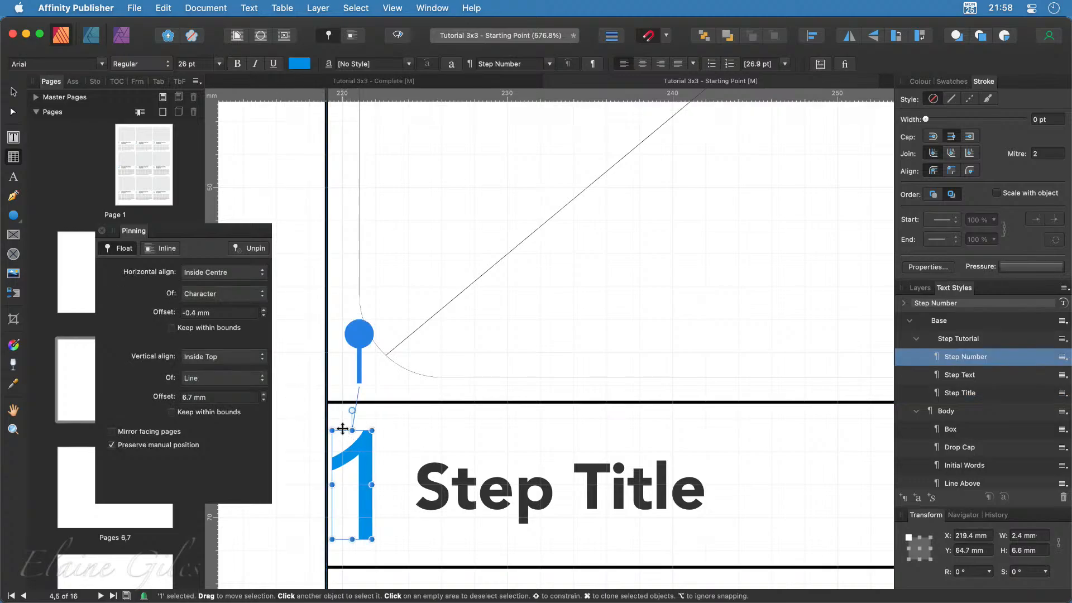
drag(341, 429, 351, 430)
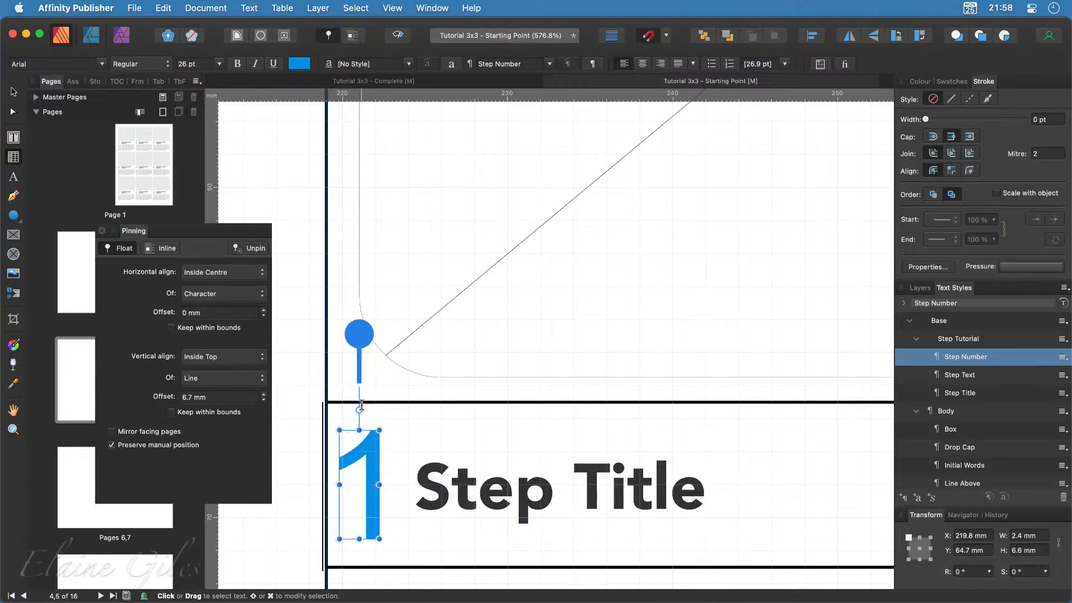
scroll(359, 368, down, 3)
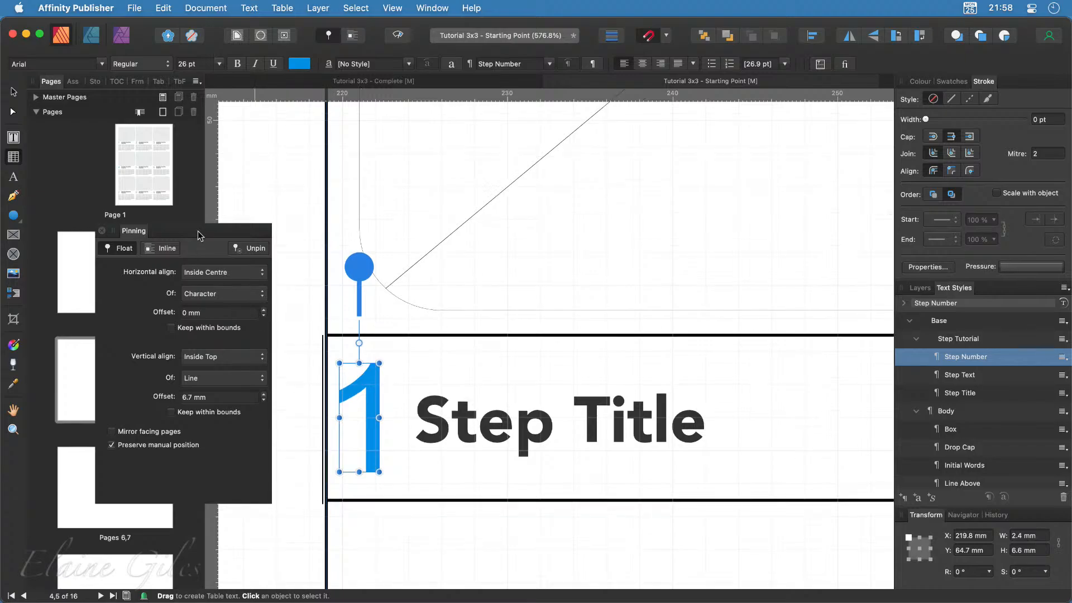
drag(199, 234, 0, 240)
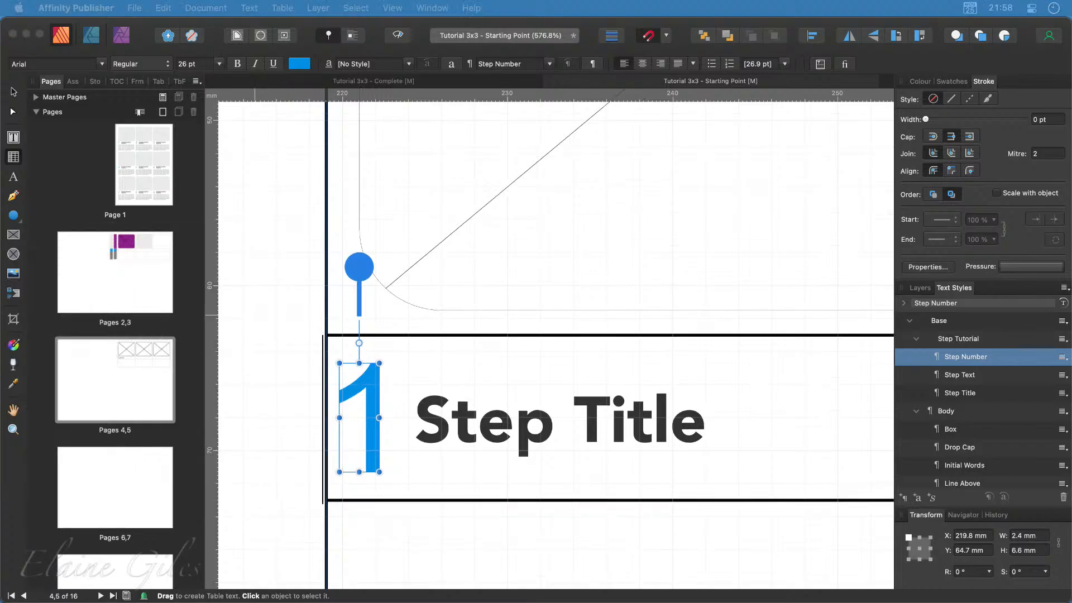
Enter "Test text placeholder" in the table cell below the first step title and apply the Step Text style
key(super+0)
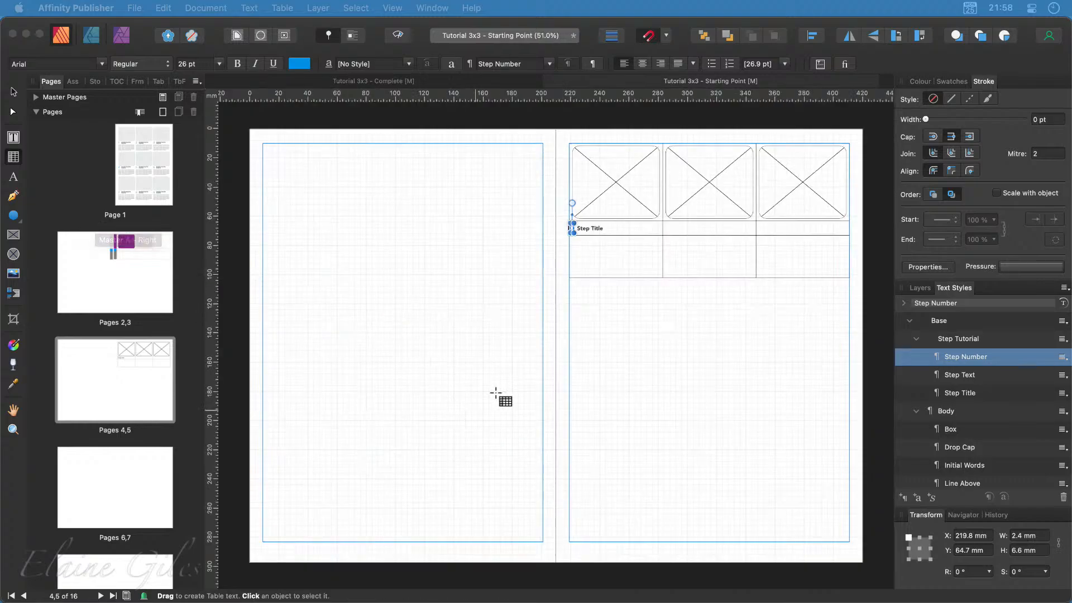
click(610, 249)
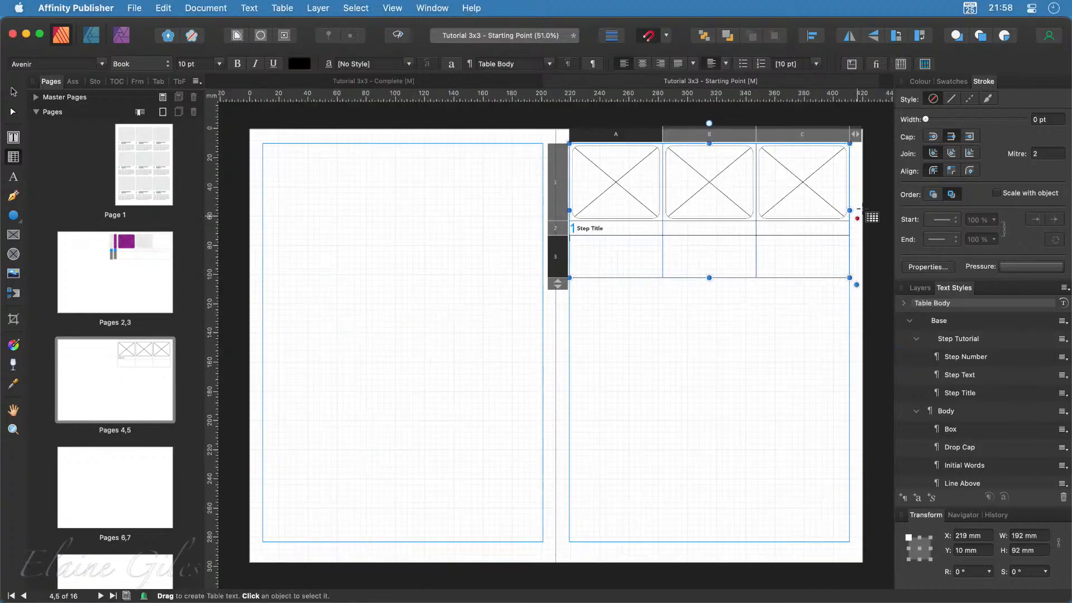
scroll(748, 231, up, 4)
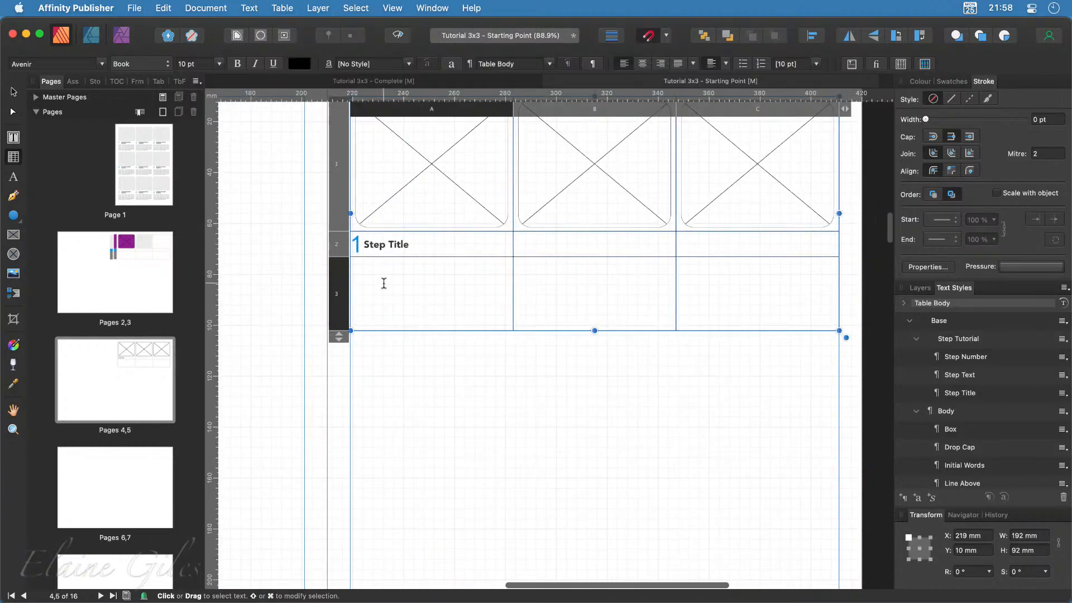
click(377, 285)
text(Test text placeholder)
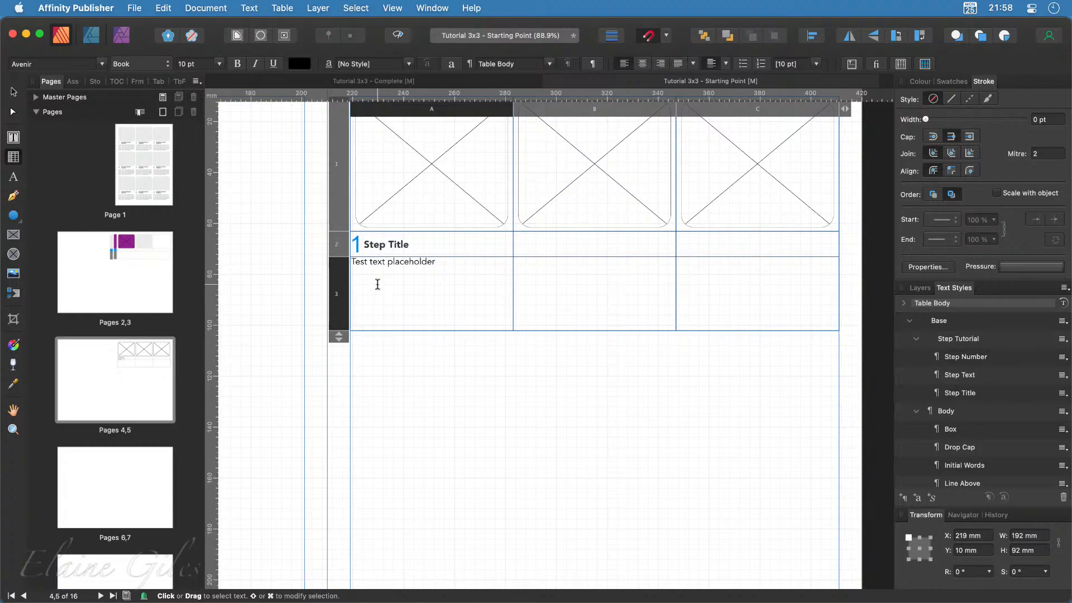
click(402, 273)
triple_click(407, 263)
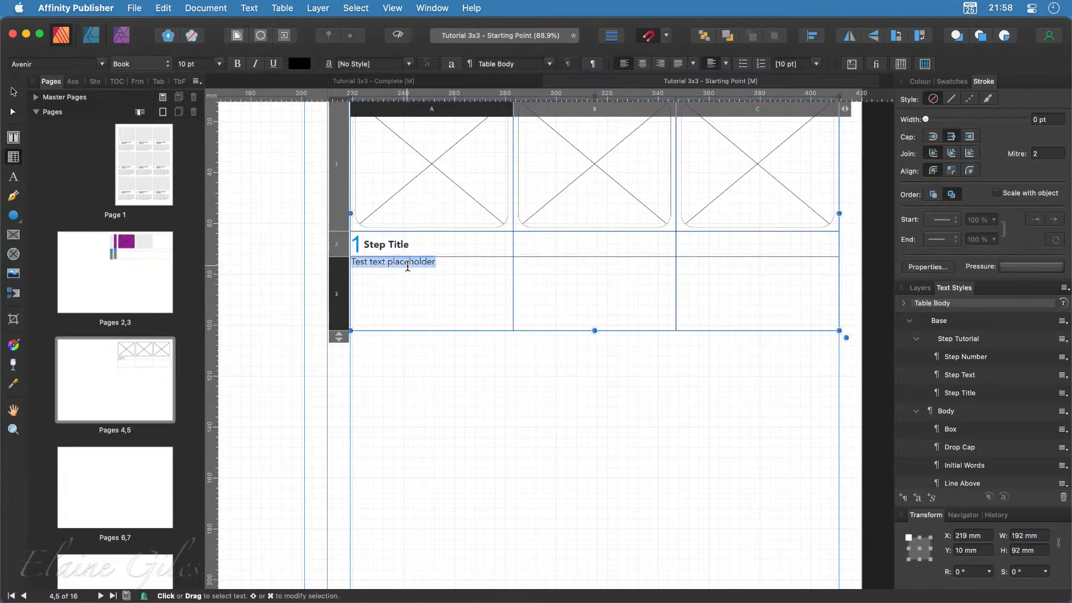
click(971, 377)
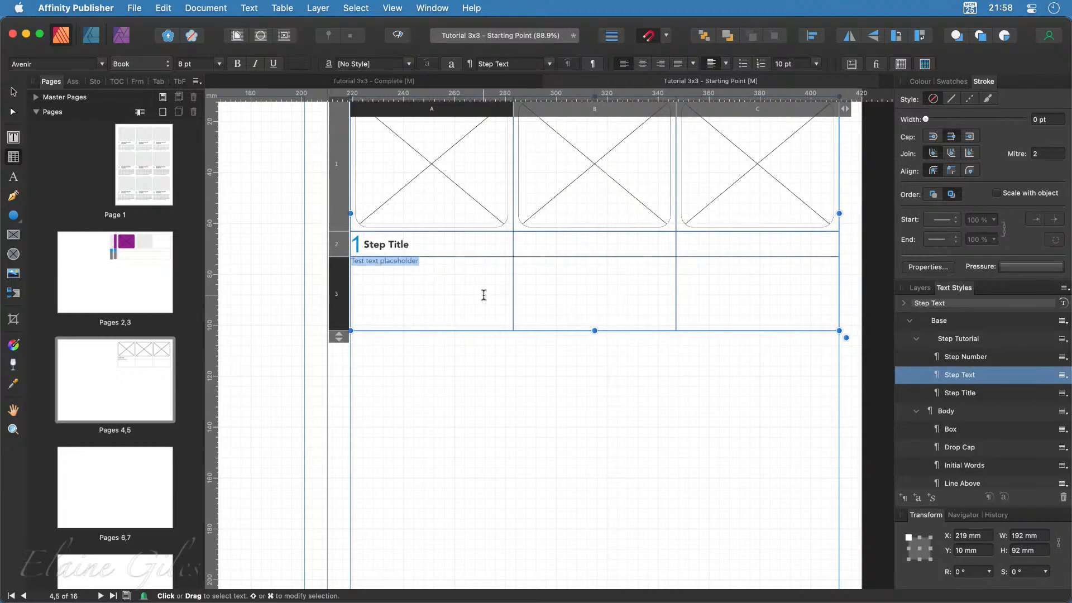
Copy the "Test text placeholder" text into the row 3 cells of columns B and C
scroll(490, 299, up, 3)
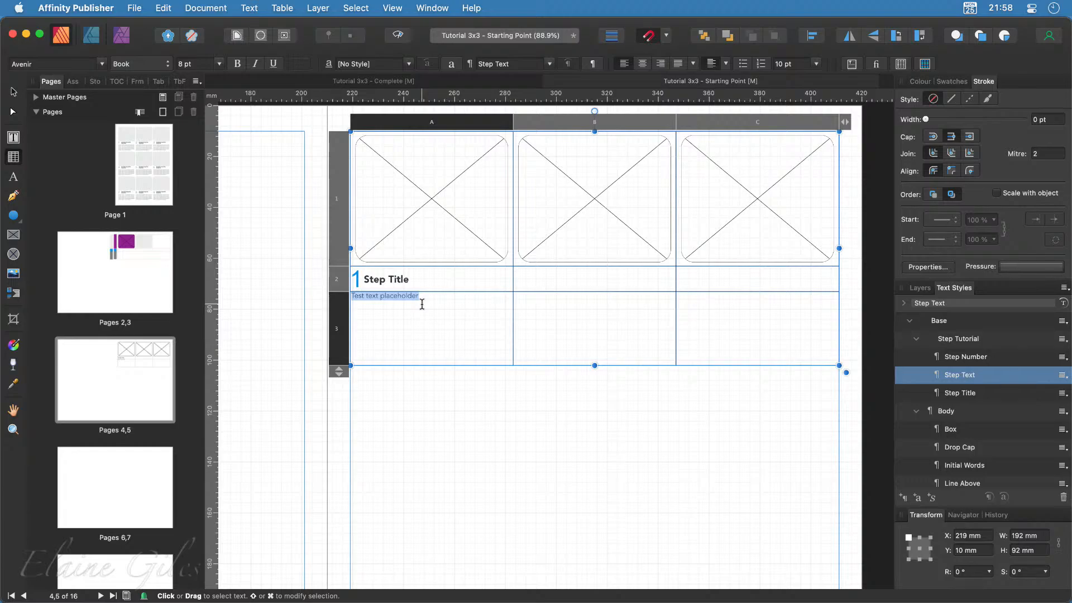
click(433, 279)
drag(409, 280, 401, 332)
key(super+c)
click(548, 299)
key(super+v)
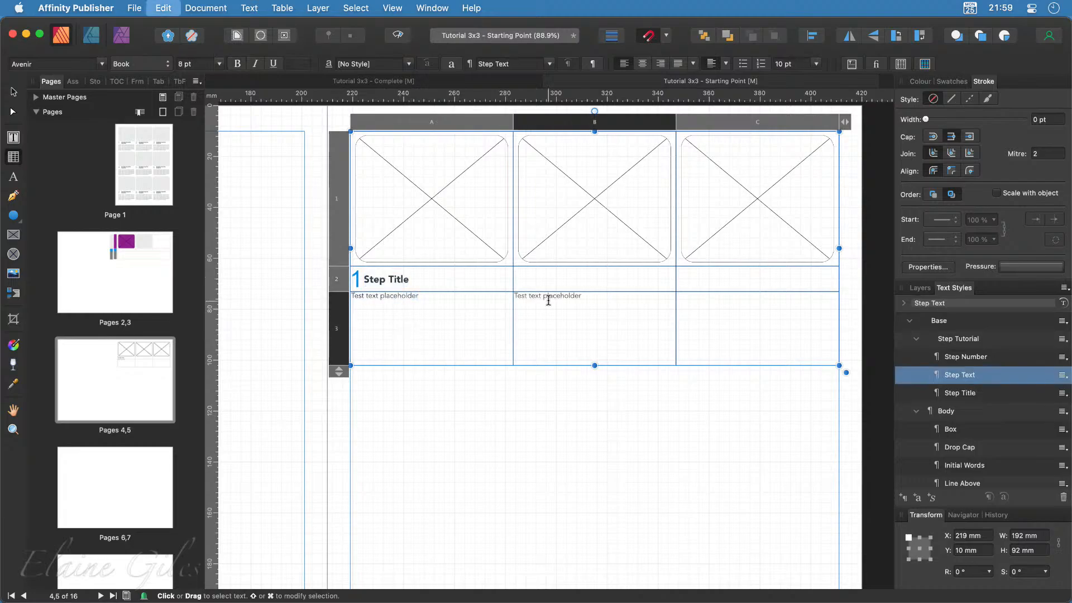
click(752, 309)
key(super+v)
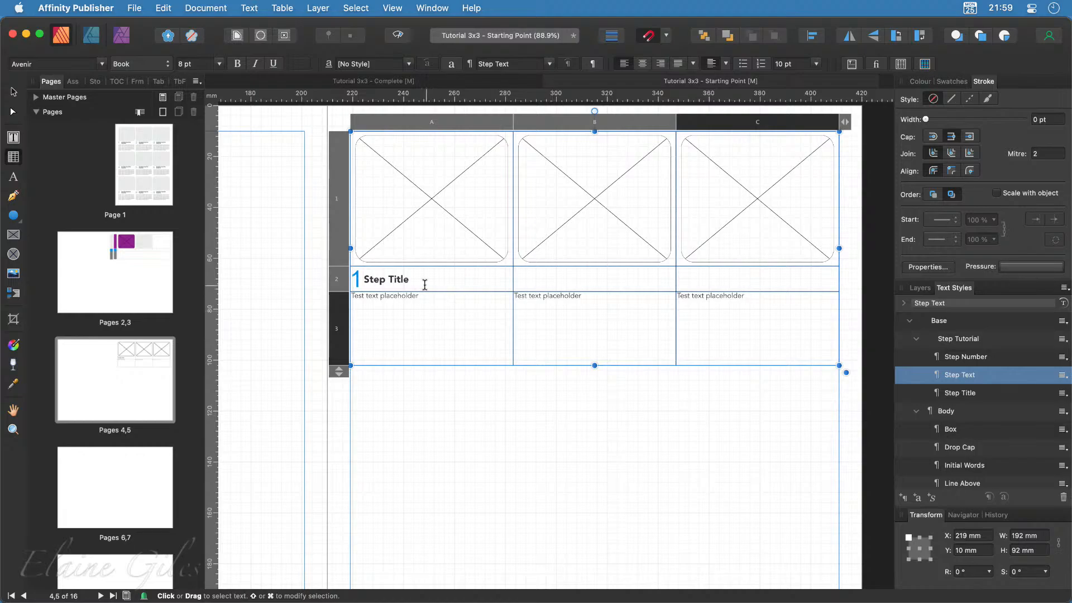
Copy the Step Title text into the row 2 cells of columns B and C
drag(365, 279, 404, 279)
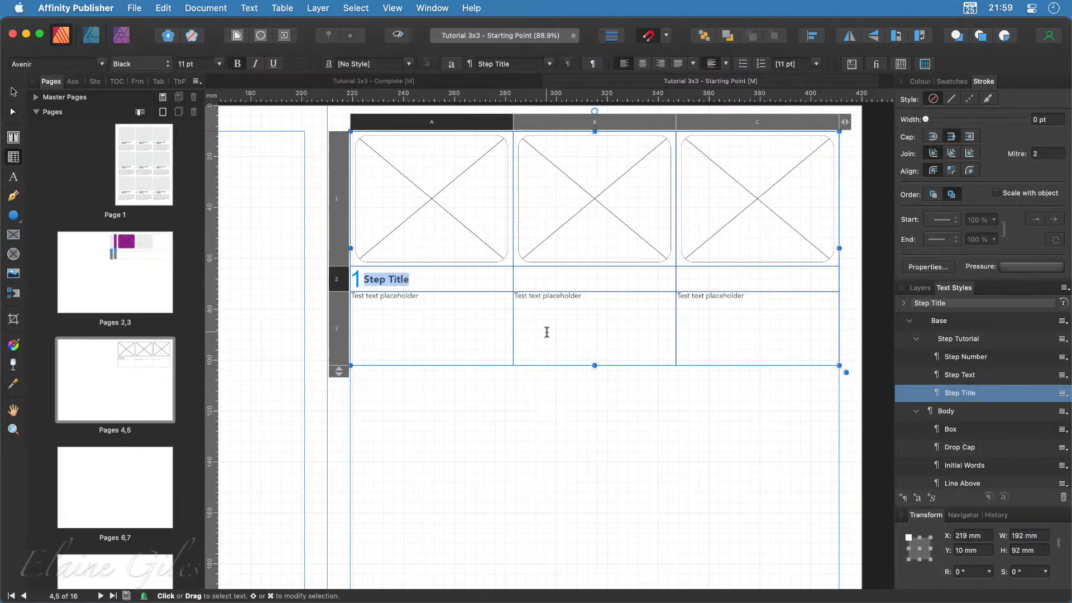
click(562, 279)
key(super+v)
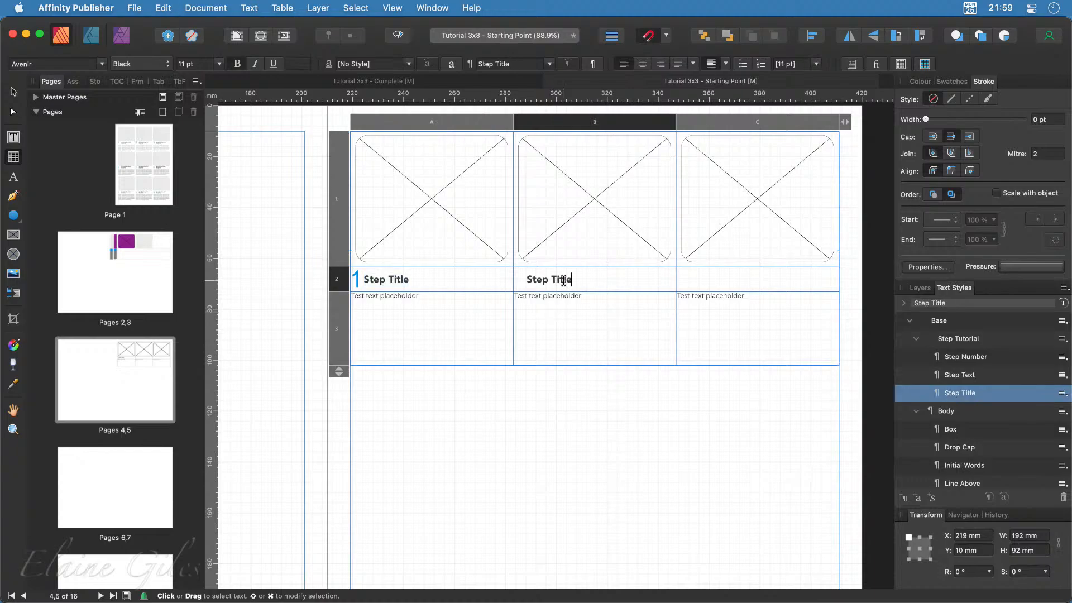
click(709, 276)
key(super+v)
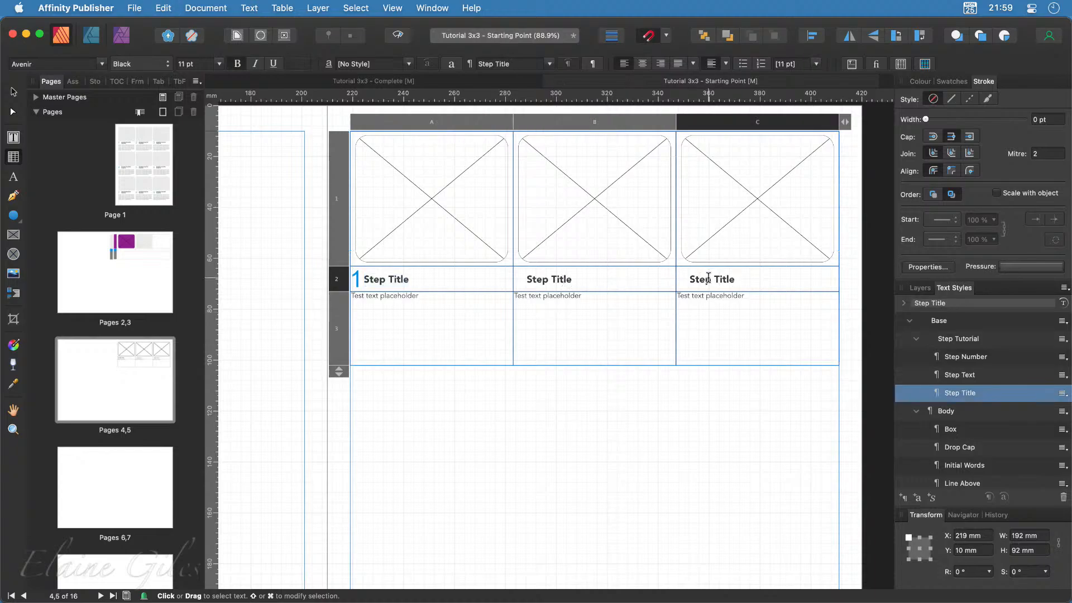
Copy the pinned number 1 and paste it before the Step Title text in column B
key(Escape)
click(13, 92)
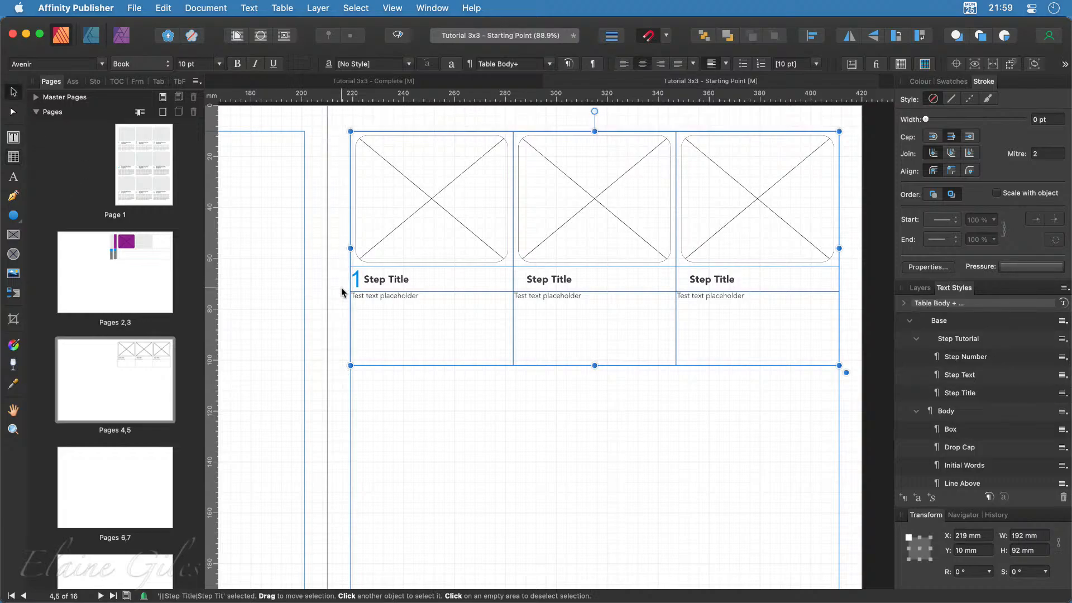
click(355, 279)
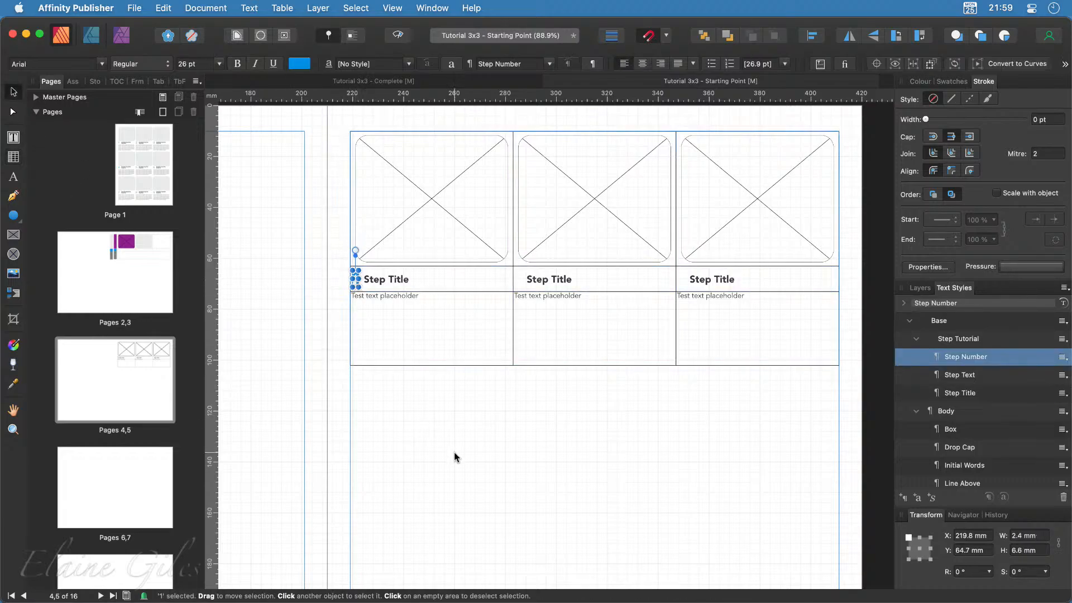
double_click(518, 277)
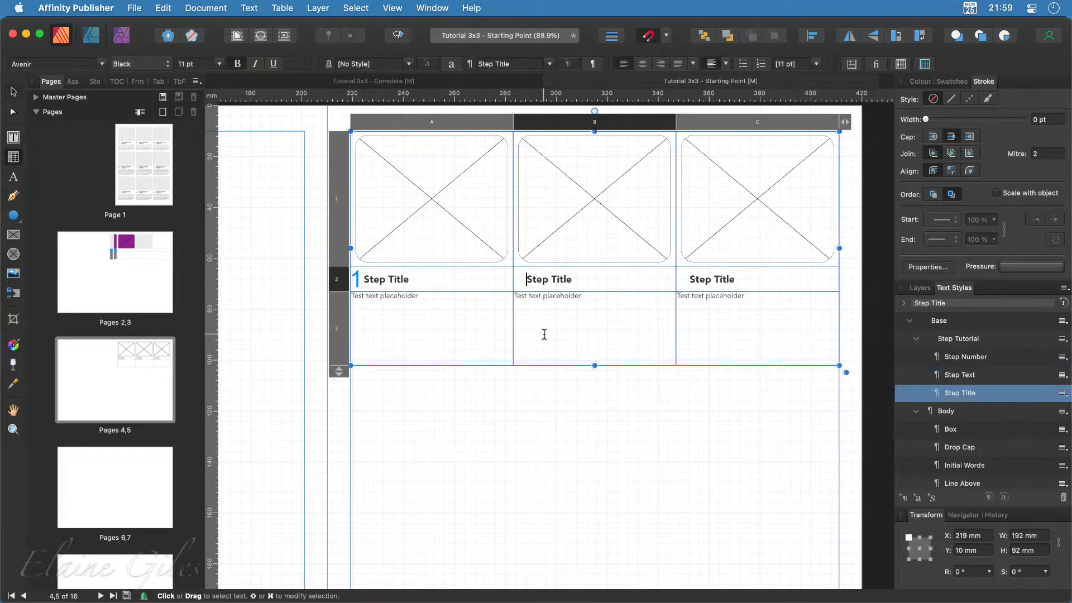
key(super+v)
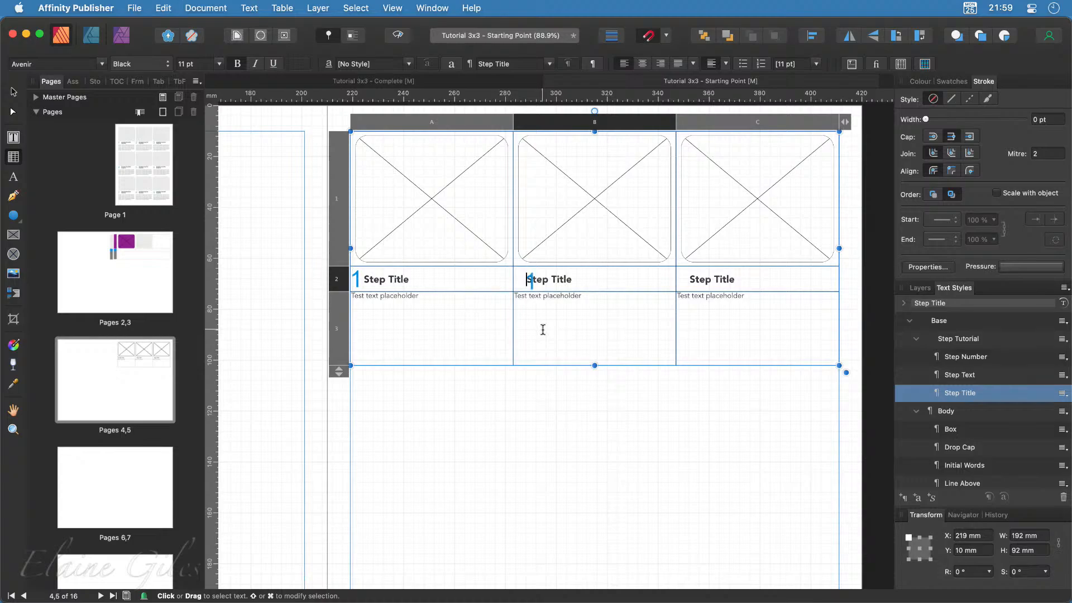
Move the pin of column B's number up above its cell and place the number before Step Title at about X 283.8 mm, Y 64.7 mm
scroll(558, 272, up, 10)
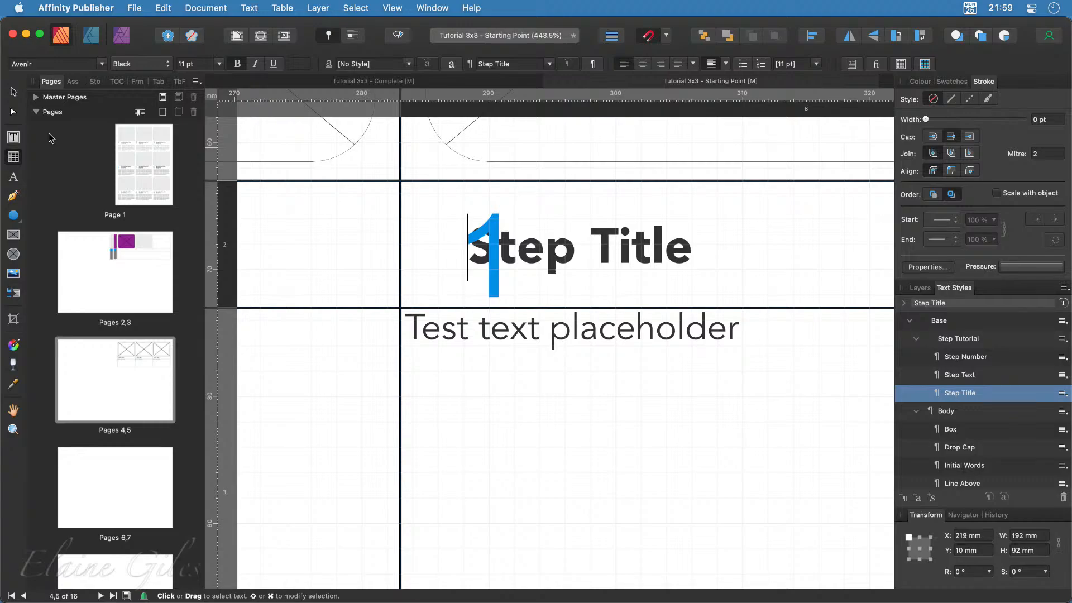
click(522, 393)
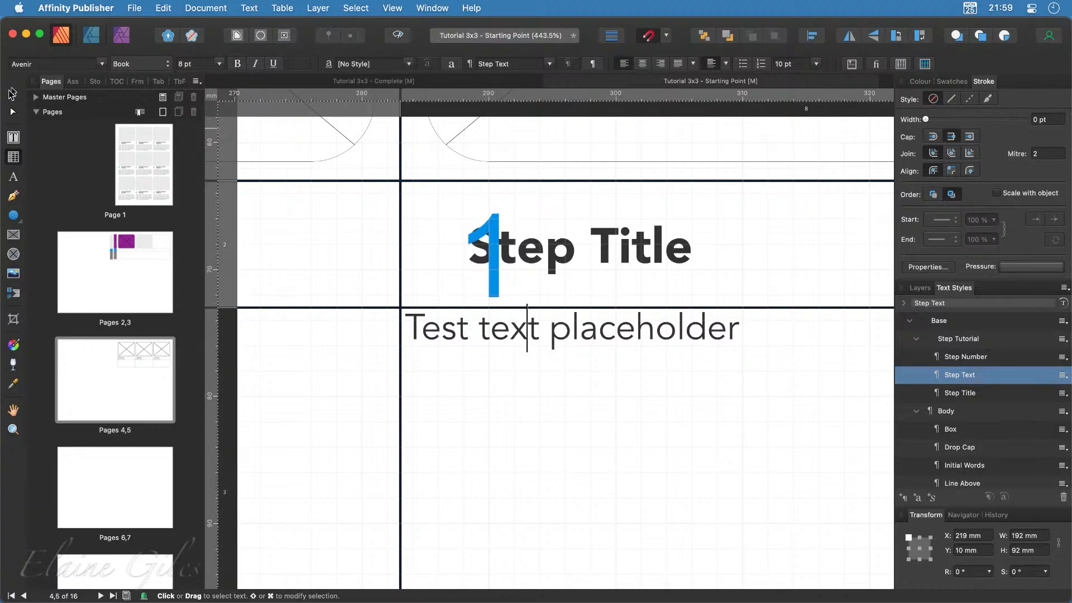
click(12, 92)
click(492, 233)
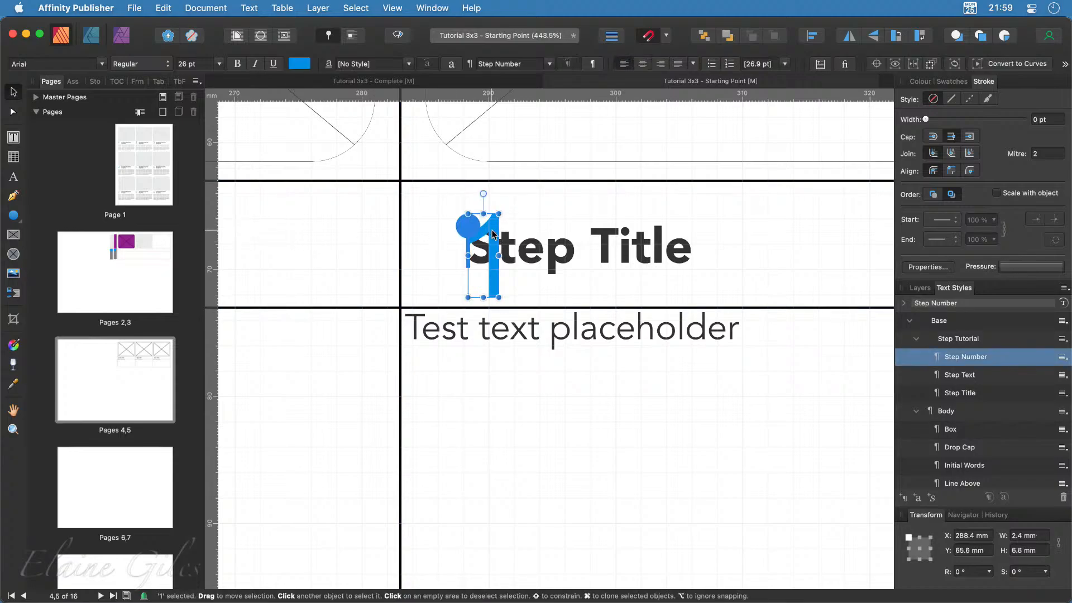
drag(492, 232, 430, 149)
drag(440, 235, 435, 240)
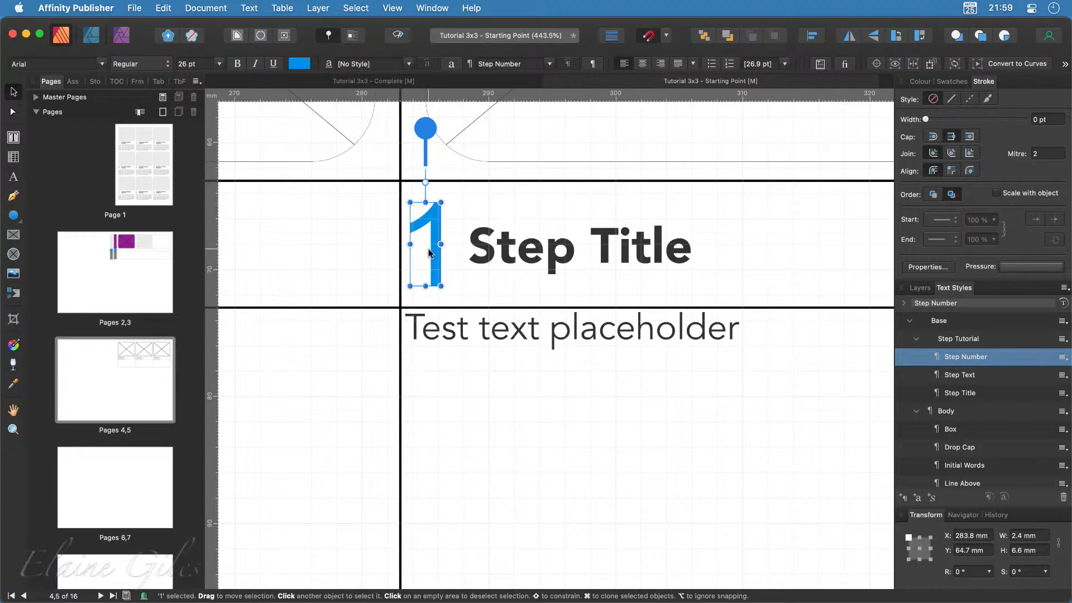
Change the step number in column B to 2
key(t)
key(super+a)
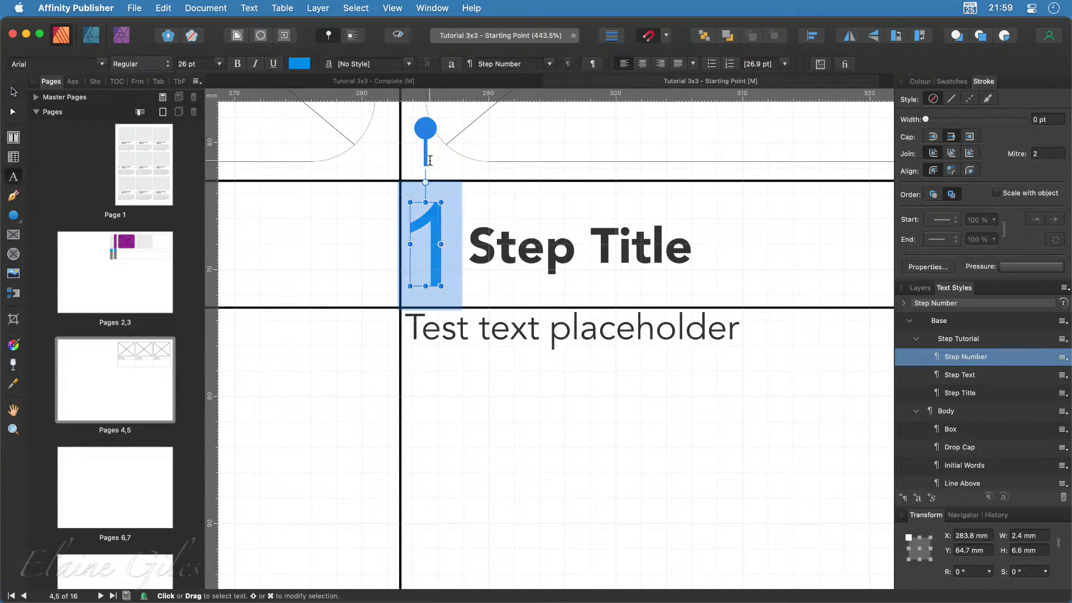
text(2)
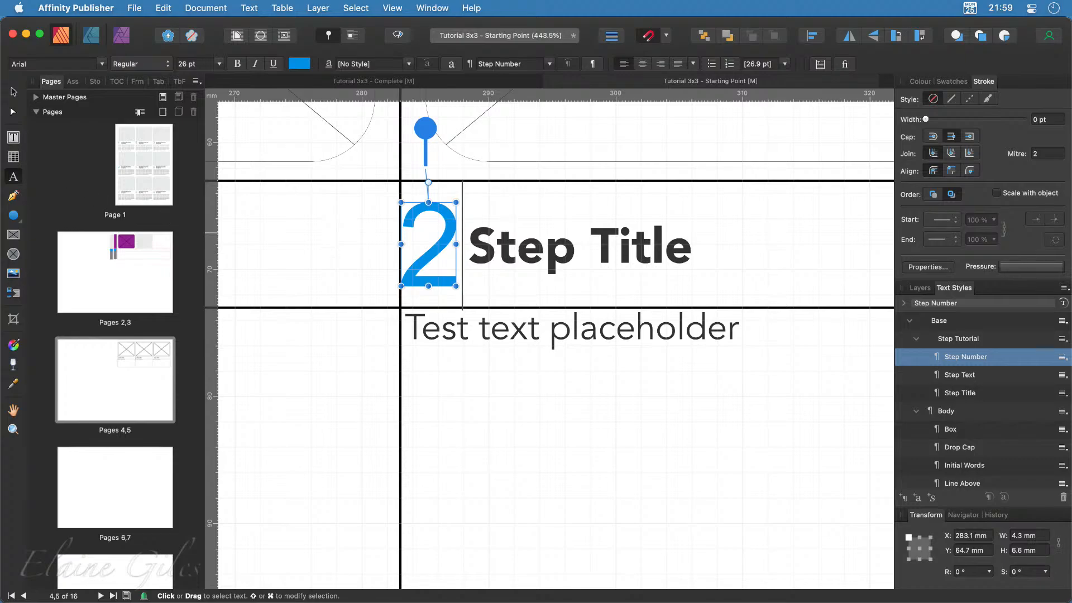
Paste the pinned number 1 before the Step Title text in row 2 of column C
click(13, 91)
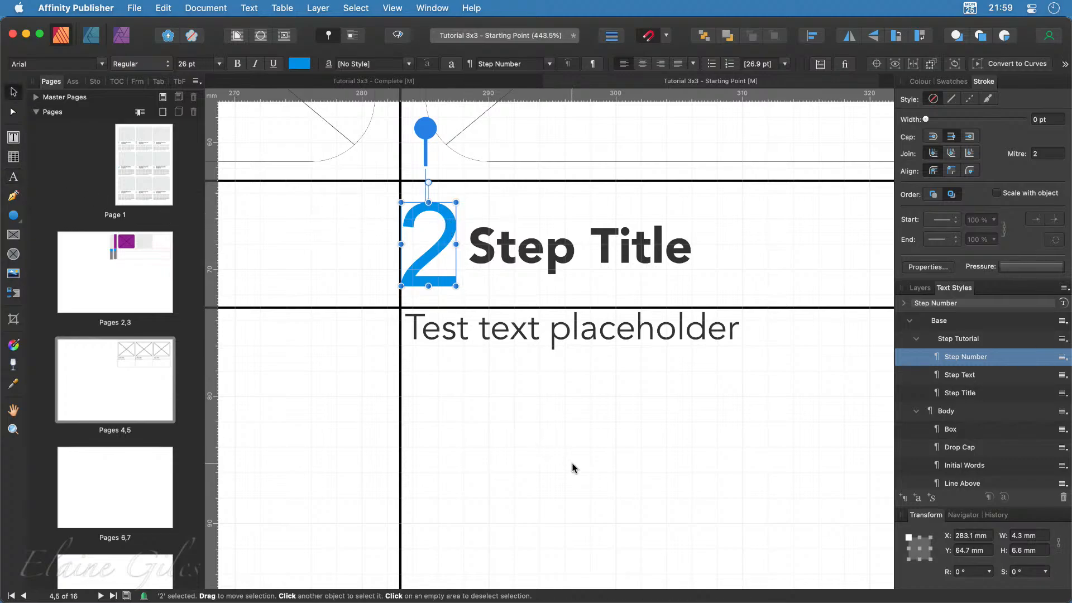
scroll(573, 463, down, 5)
click(773, 562)
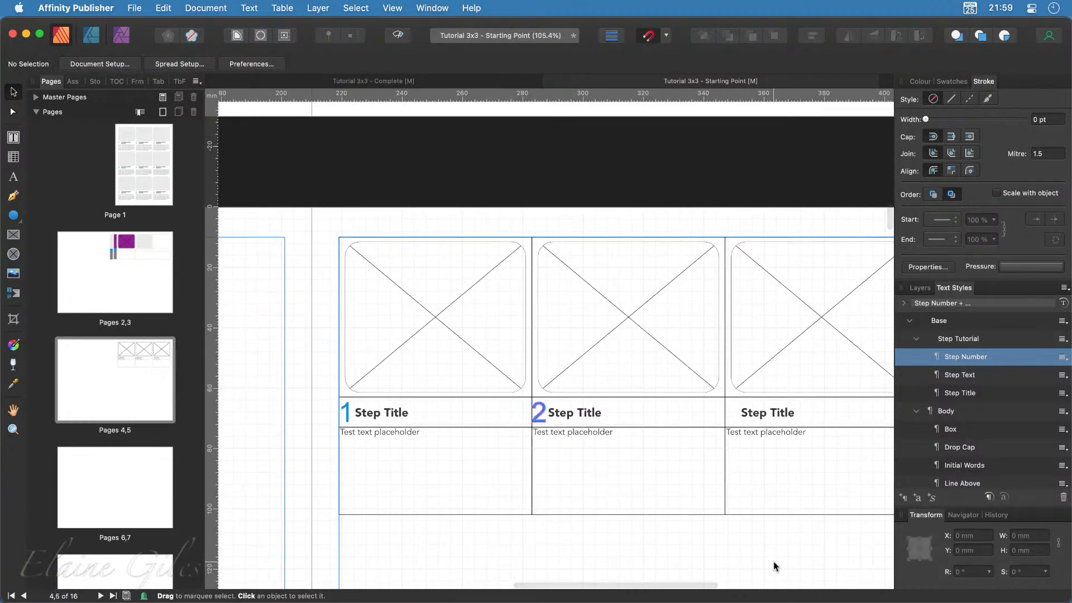
click(737, 413)
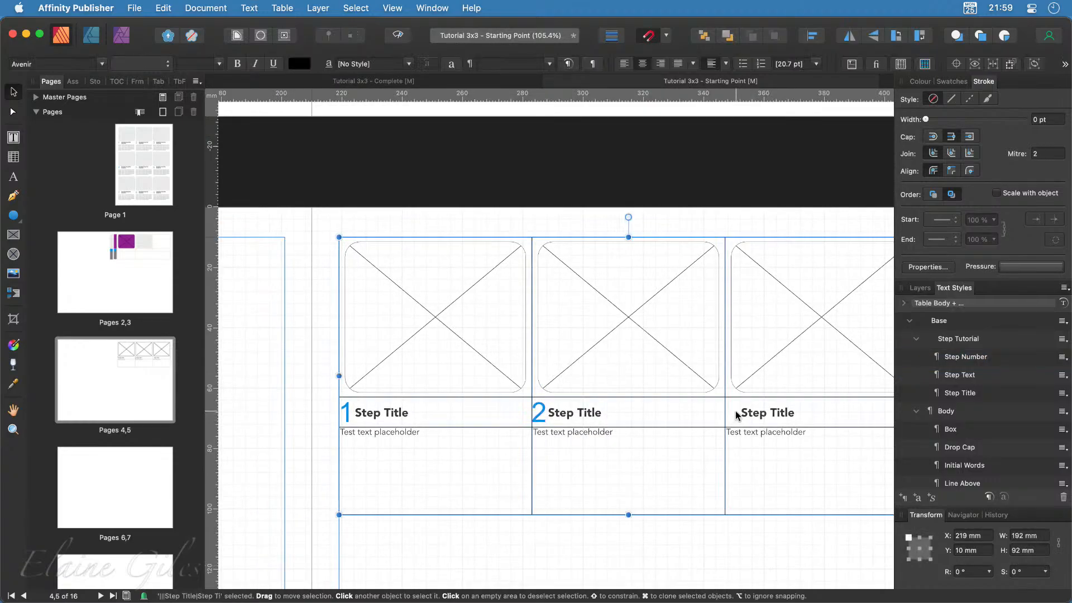
click(736, 412)
key(cmd+v)
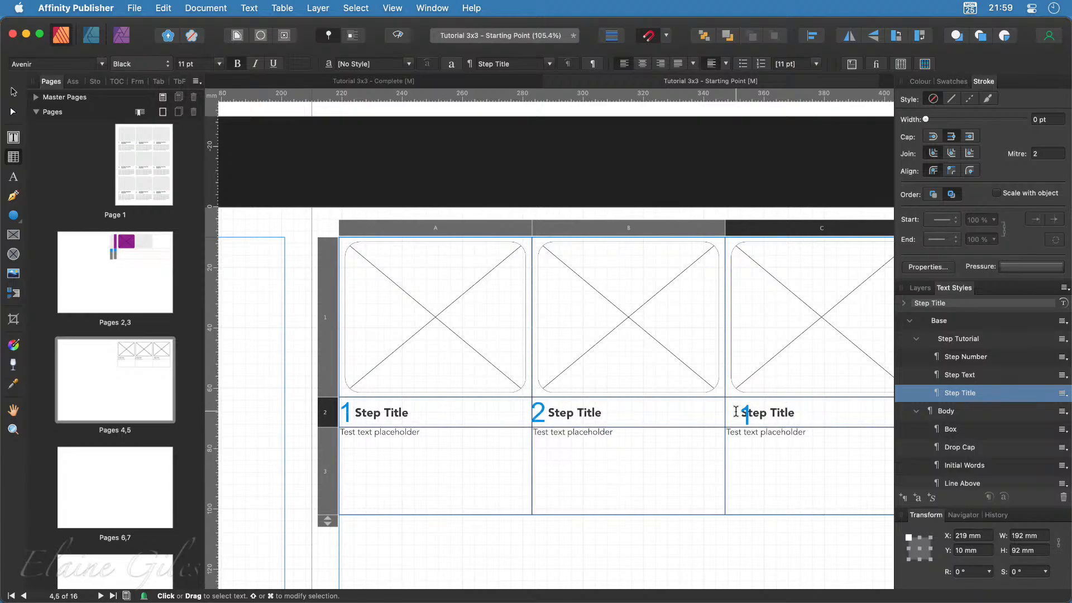
Move the pin of column C's number above its cell and place the number before Step Title at about X 348.5 mm, Y 64.7 mm
scroll(849, 432, up, 8)
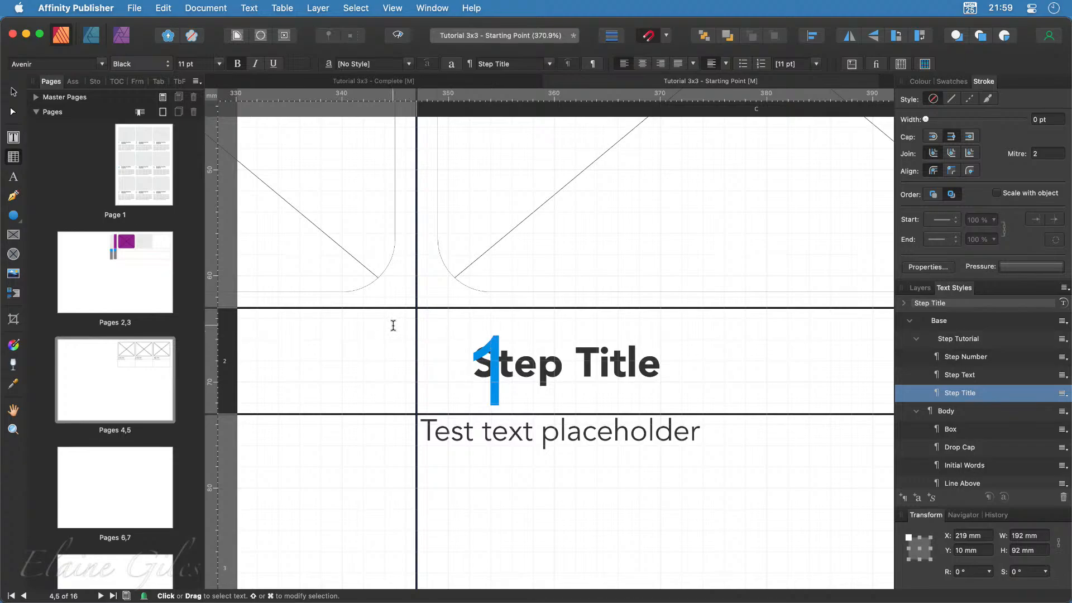
click(13, 92)
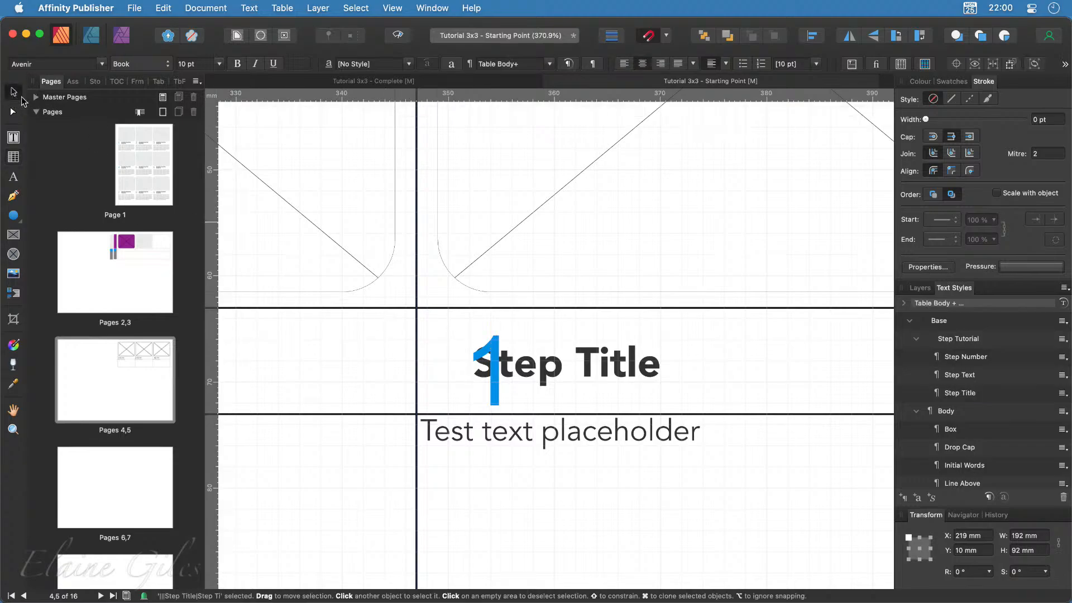
drag(493, 350, 463, 345)
key(super+z)
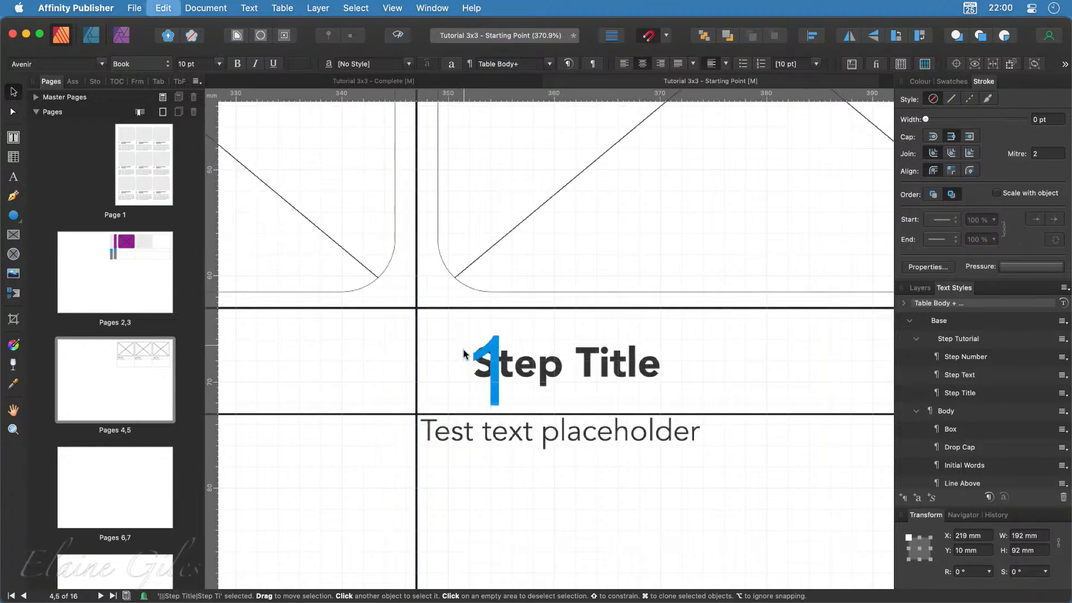
click(489, 353)
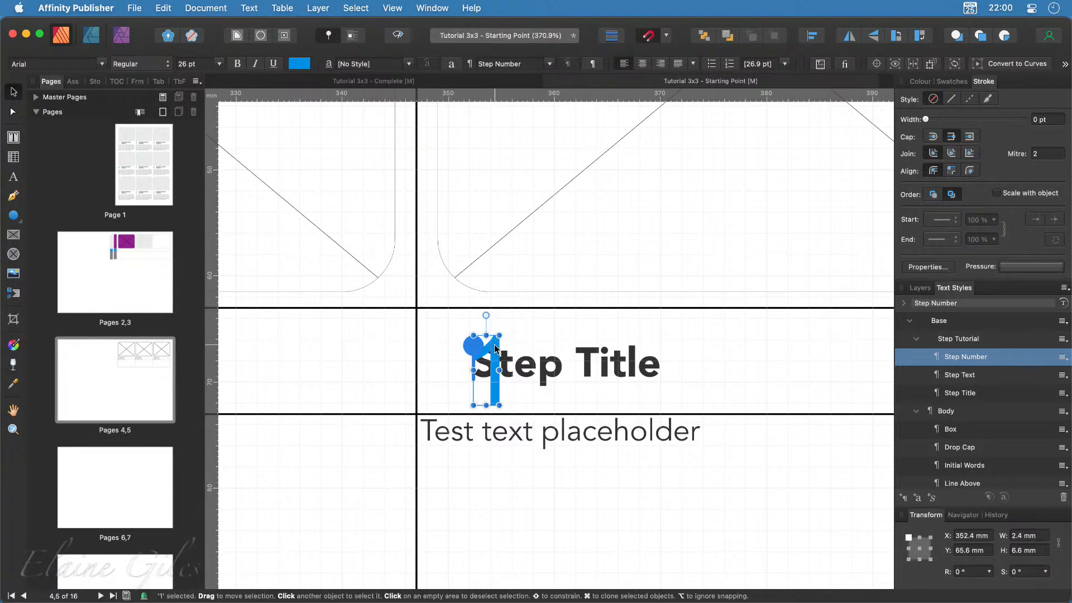
mouse_move(496, 349)
mouse_down()
mouse_move(452, 350)
mouse_move(438, 269)
mouse_up()
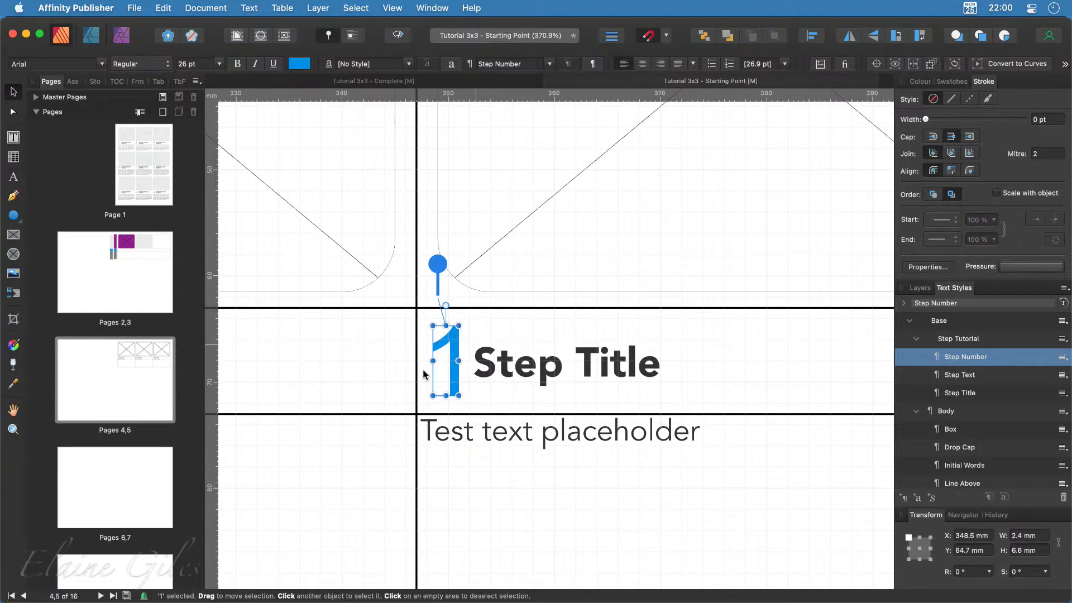
Change the step number in column C to 3 and shift it away from the title to about X 347.4 mm
double_click(452, 356)
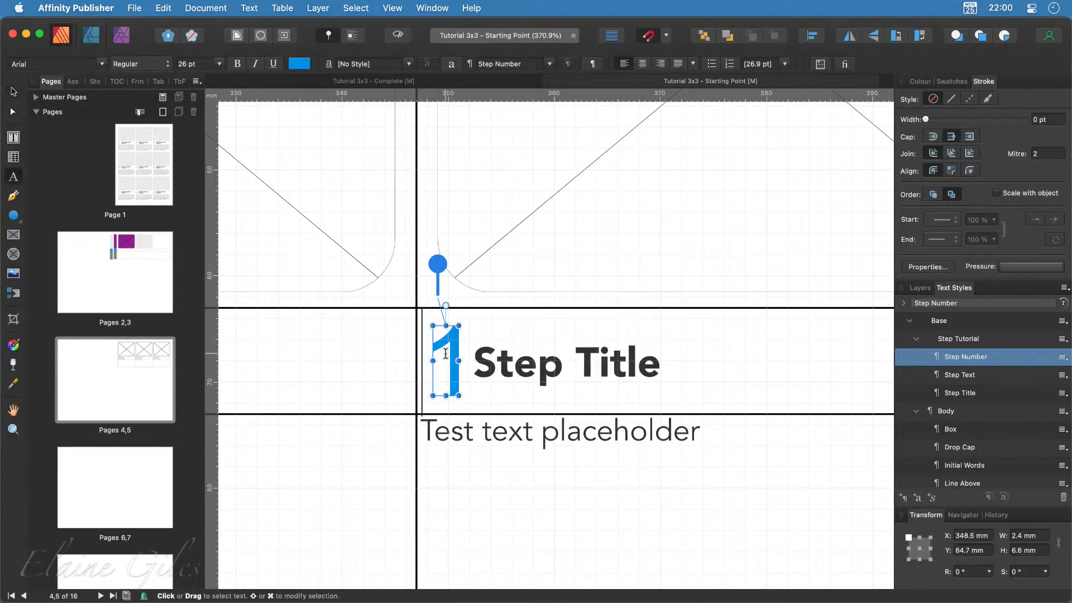
double_click(446, 354)
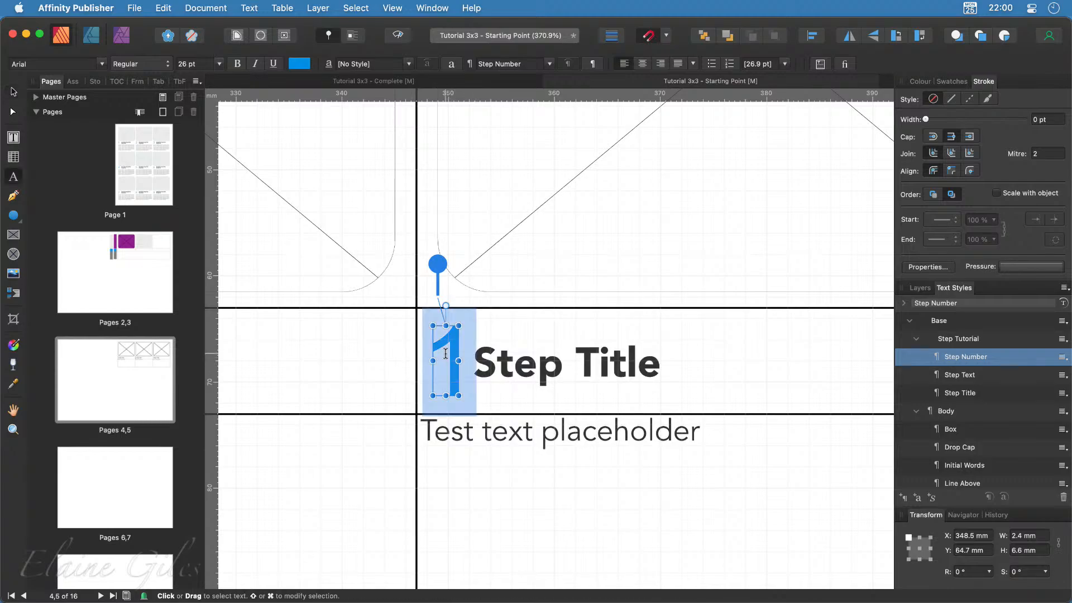
key(BackSpace)
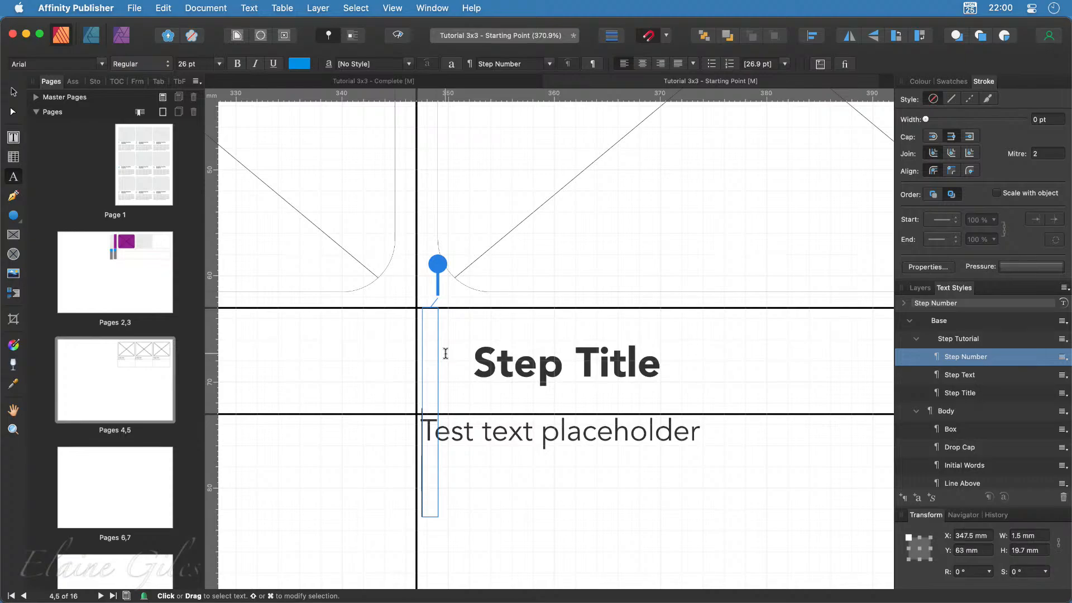
text(3)
key(Escape)
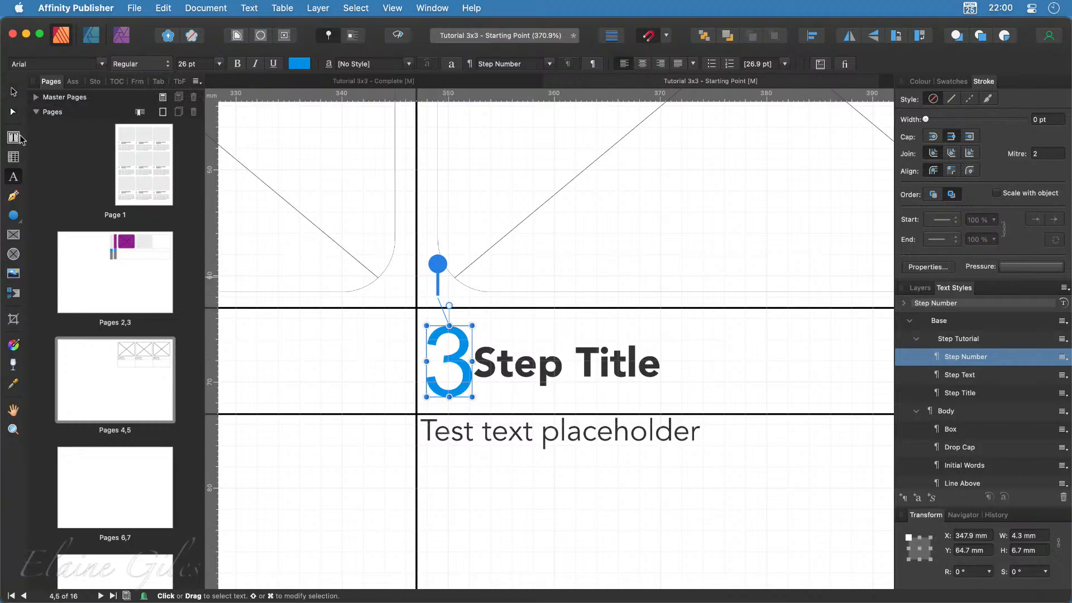
click(14, 91)
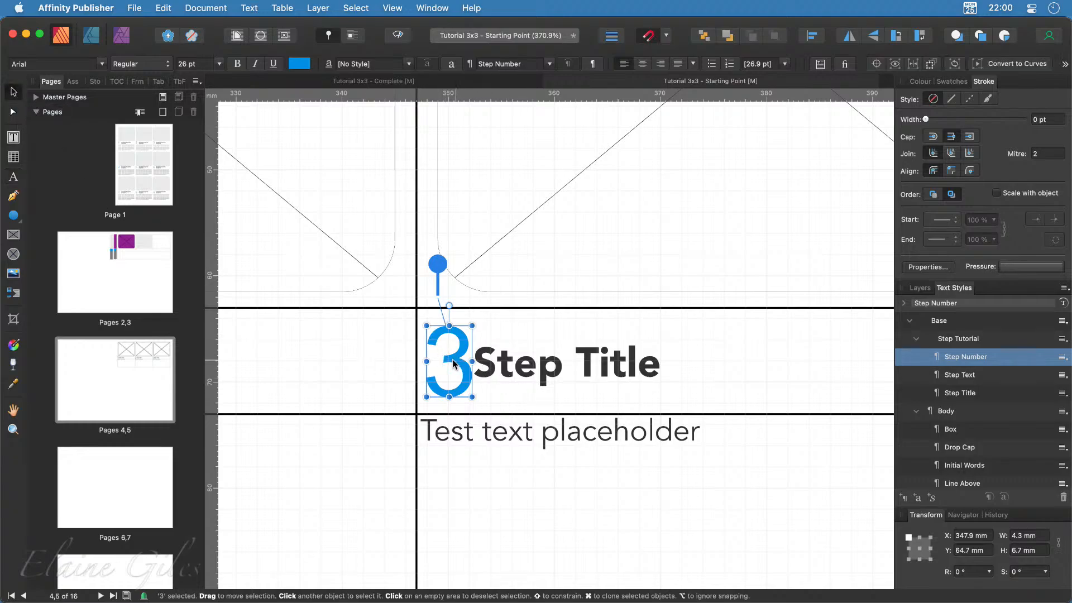
drag(455, 356, 451, 362)
Fill the three picture frames with orange, about RGB 255, 178, 68
scroll(551, 547, down, 15)
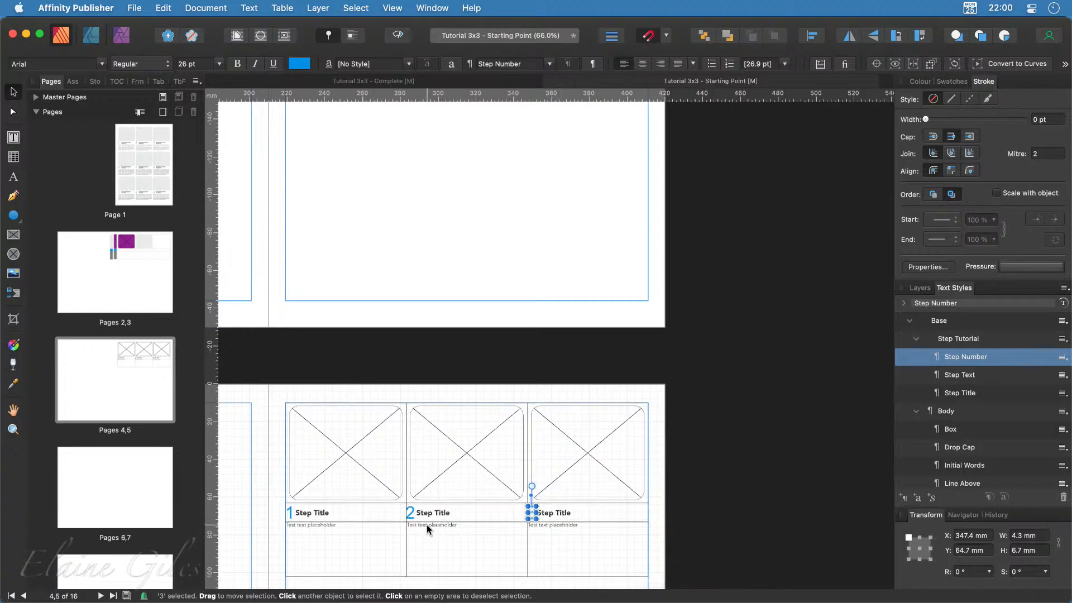
scroll(419, 540, down, 5)
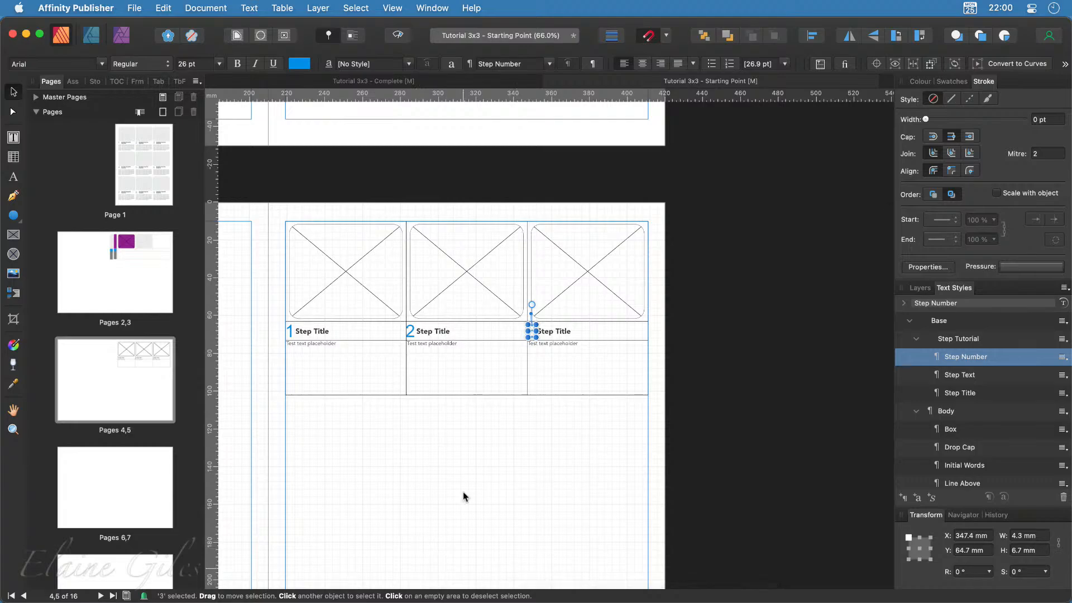
scroll(457, 475, up, 1)
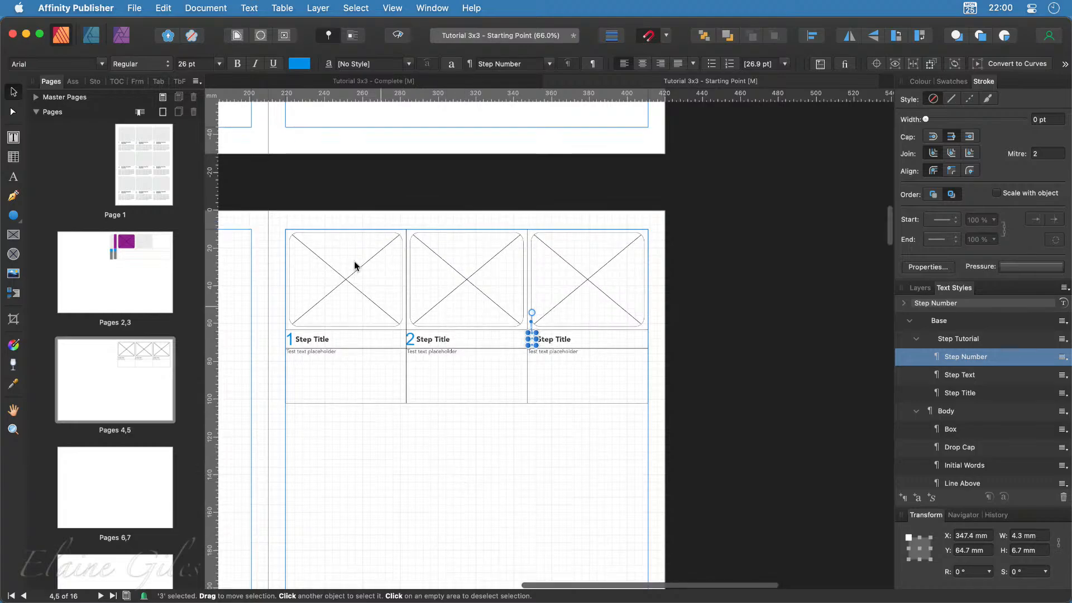
click(352, 280)
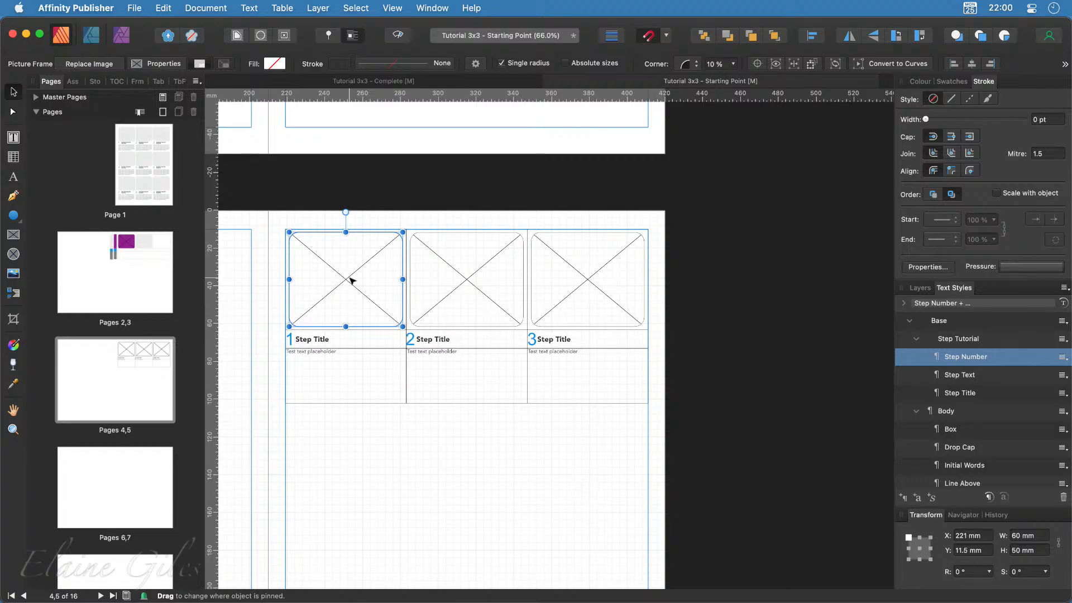
click(481, 279)
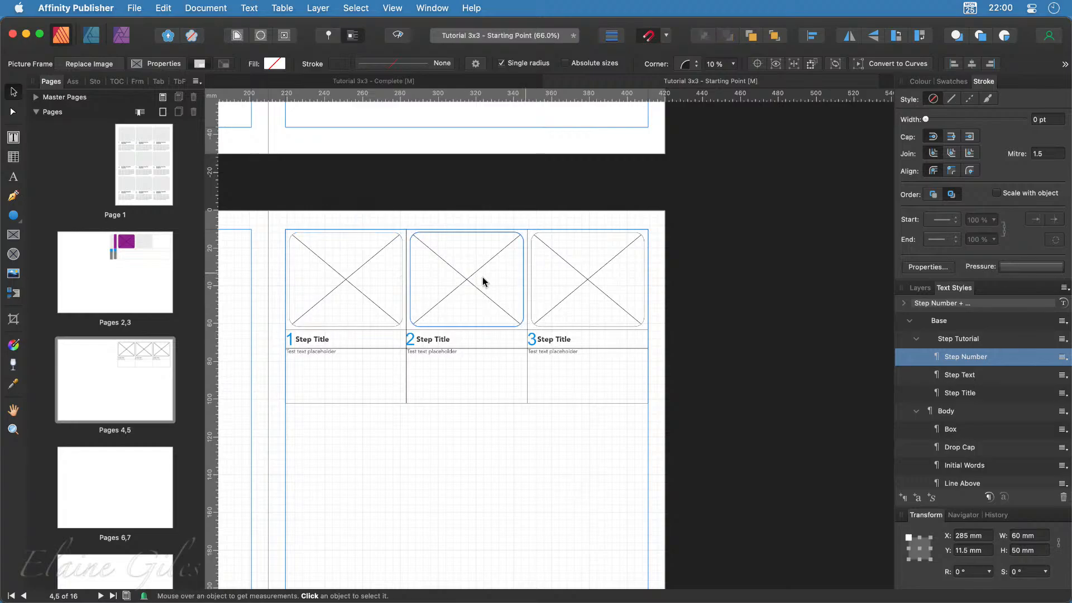
shift+click(389, 291)
shift+click(607, 293)
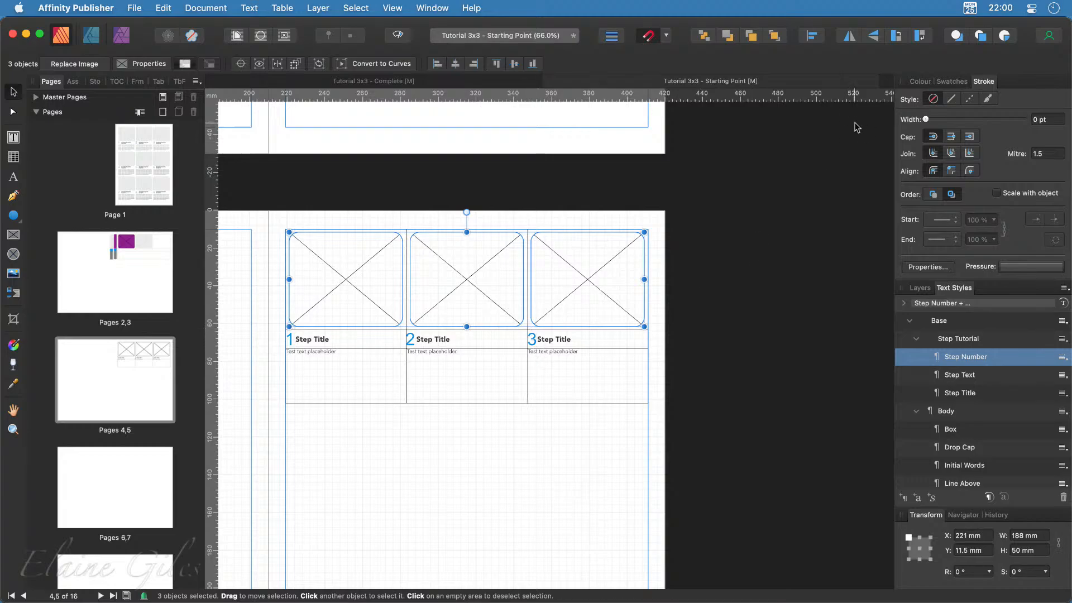
click(919, 82)
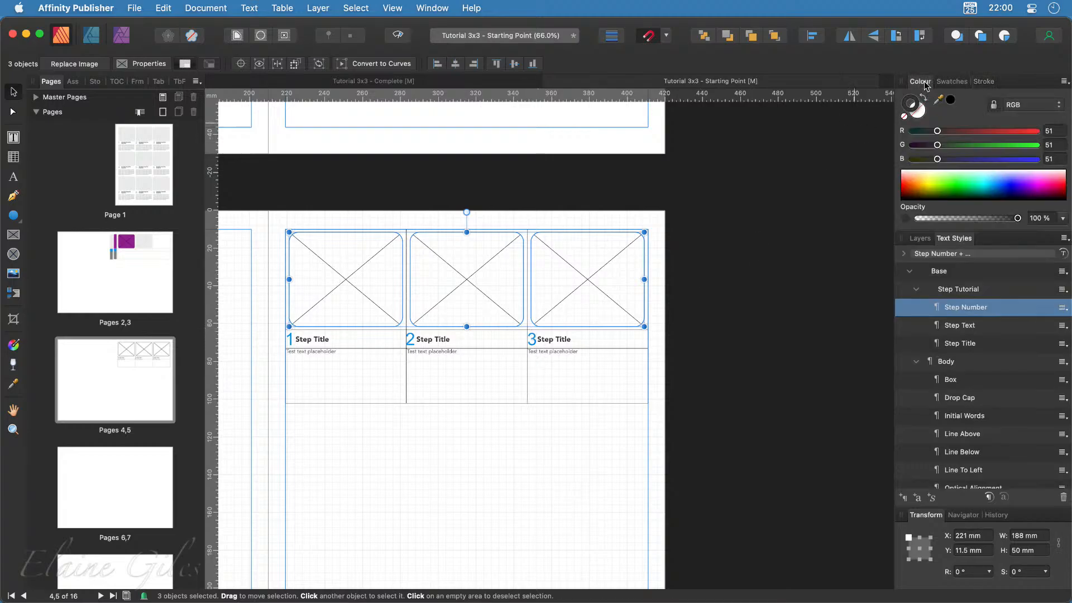
drag(932, 178, 916, 180)
click(904, 116)
click(791, 327)
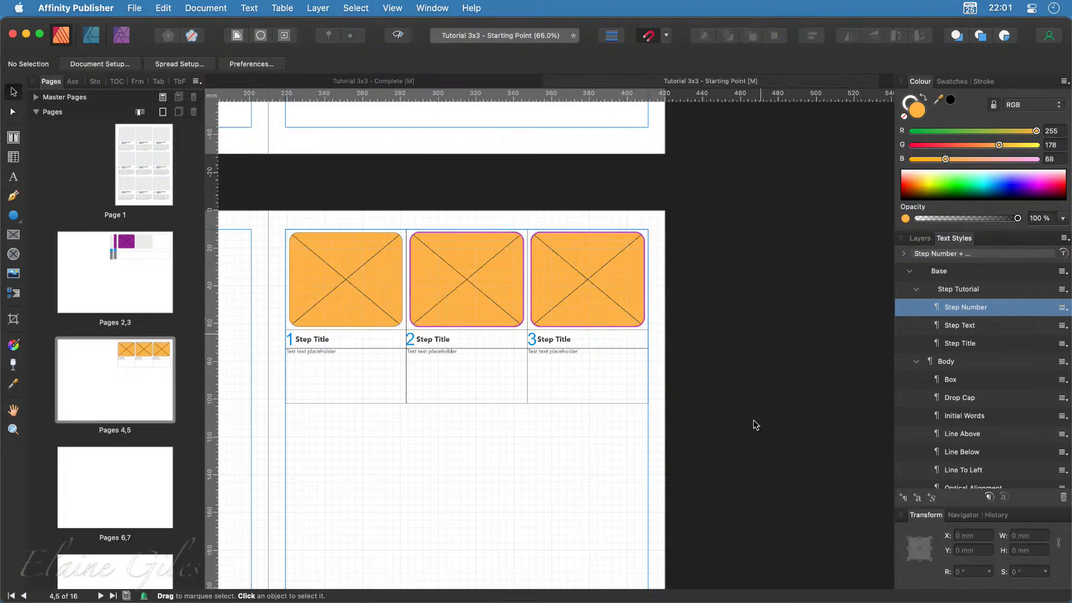
Duplicate the table twice and stack the copies directly beneath it at X 219 mm, Y 102.5 mm and Y 194.5 mm
scroll(671, 475, down, 3)
scroll(672, 472, down, 5)
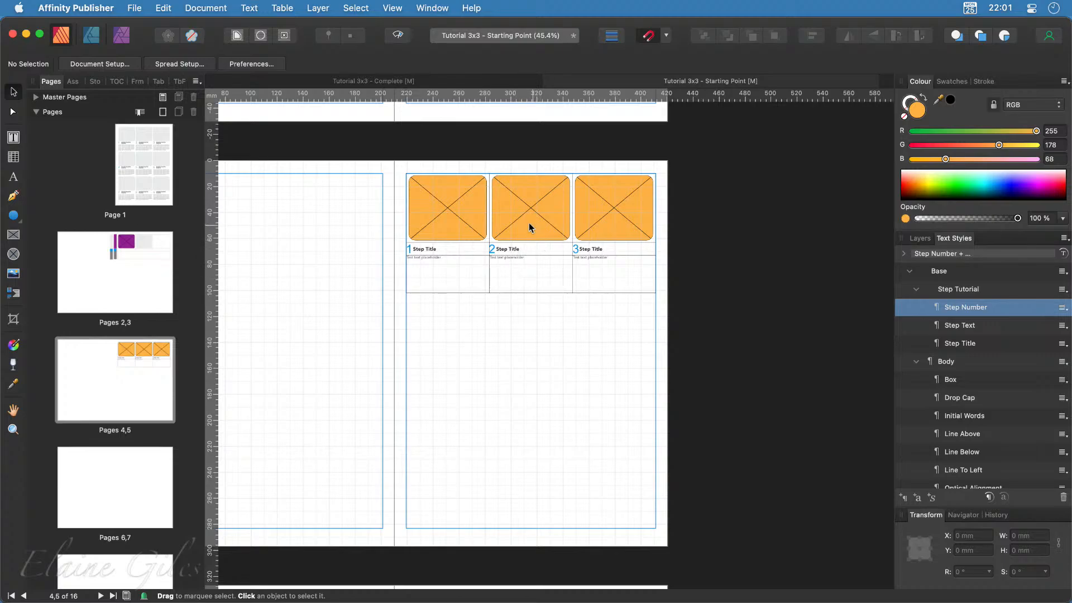
mouse_move(524, 218)
mouse_down()
mouse_move(541, 338)
mouse_move(537, 222)
mouse_up()
click(544, 221)
click(495, 386)
click(417, 295)
mouse_move(421, 296)
mouse_down()
mouse_move(423, 419)
mouse_move(452, 396)
mouse_move(419, 418)
mouse_move(418, 408)
mouse_up()
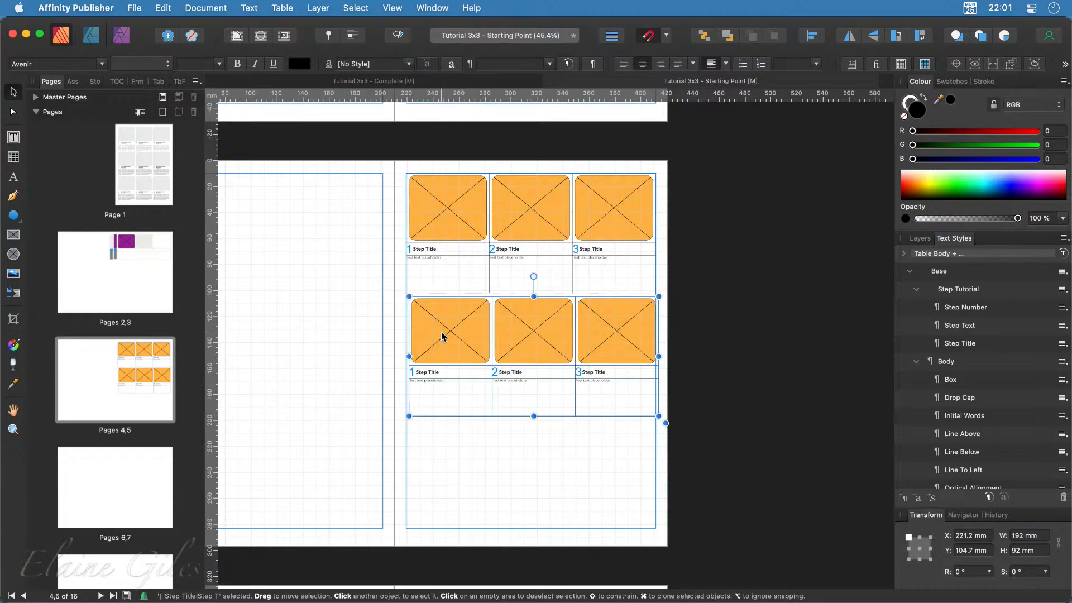
drag(492, 298, 492, 298)
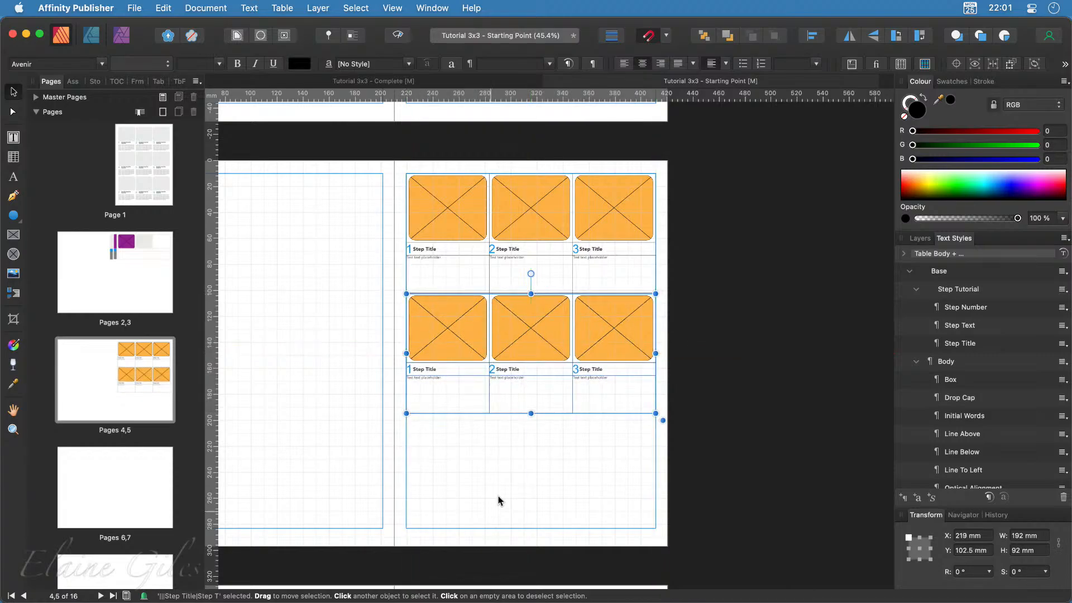
drag(456, 333, 454, 451)
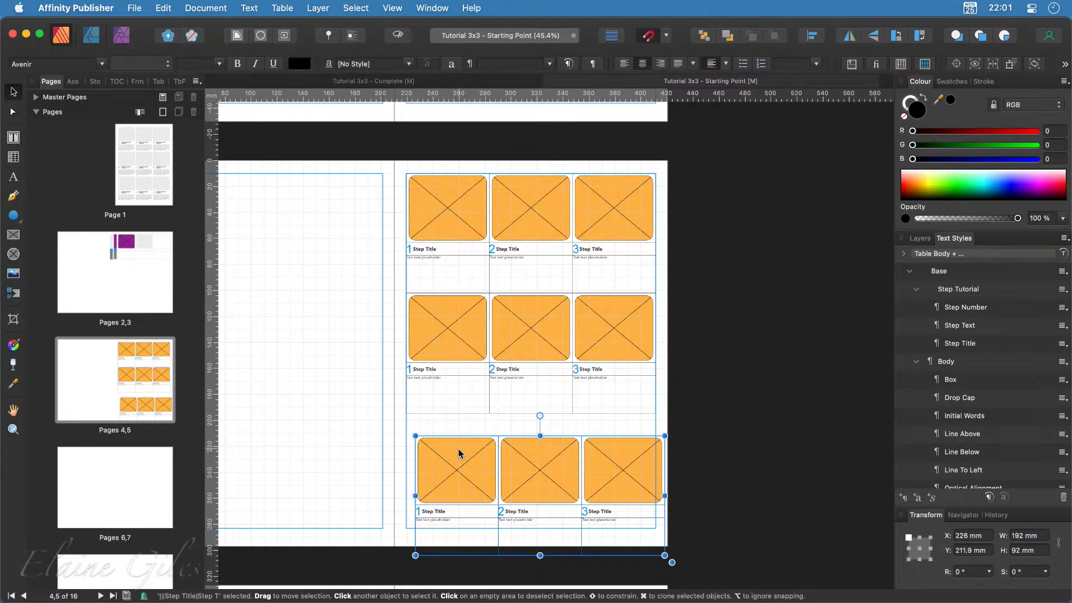
drag(459, 453, 446, 439)
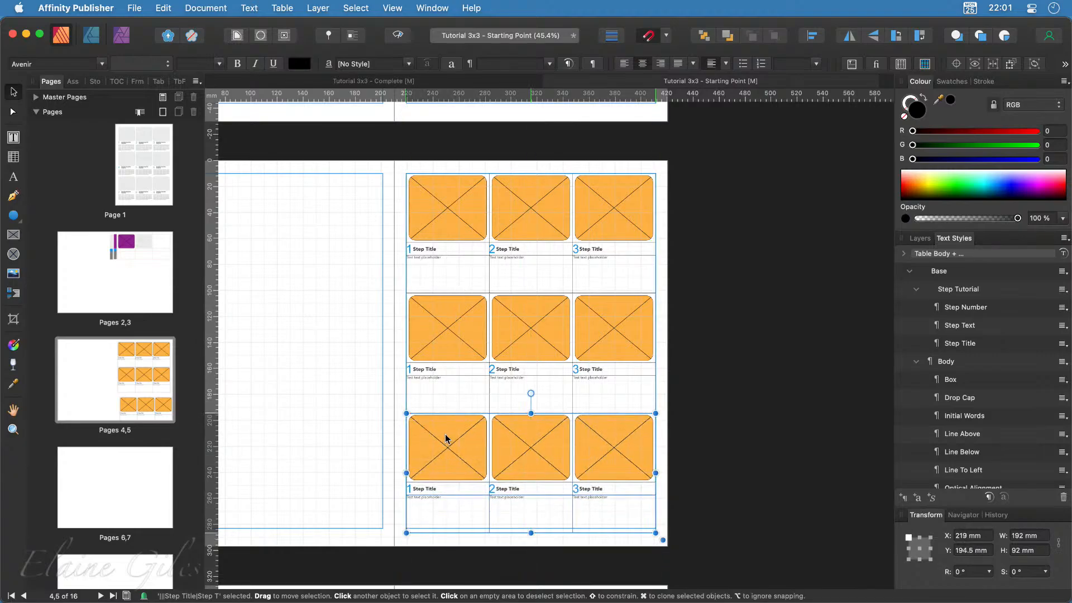
Create a subcategory in the Tutorials assets category and add the uppermost table on the page to it as an asset
click(552, 199)
click(410, 174)
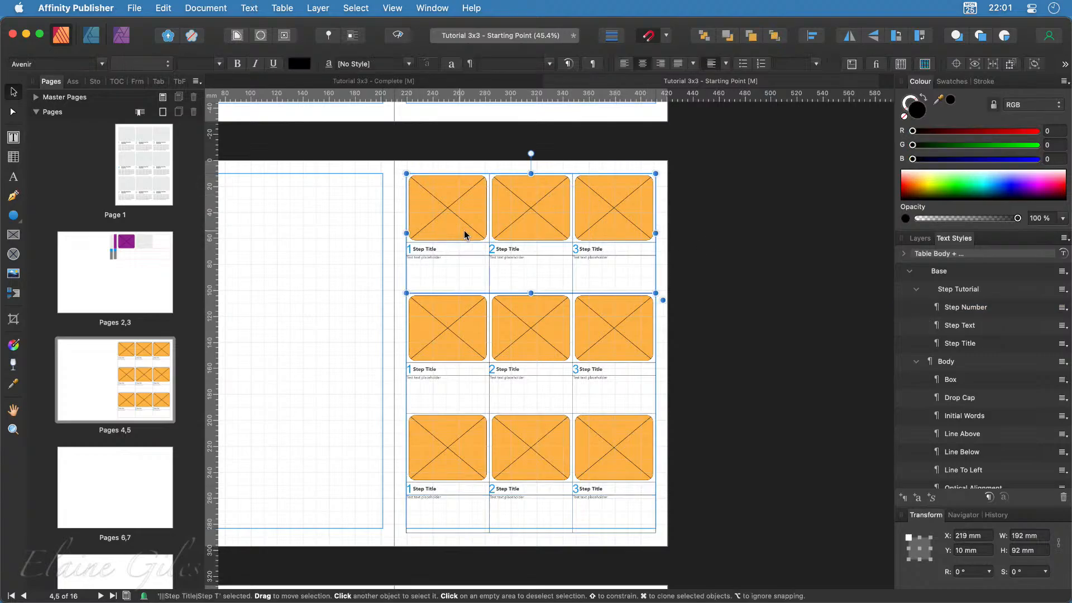
click(74, 81)
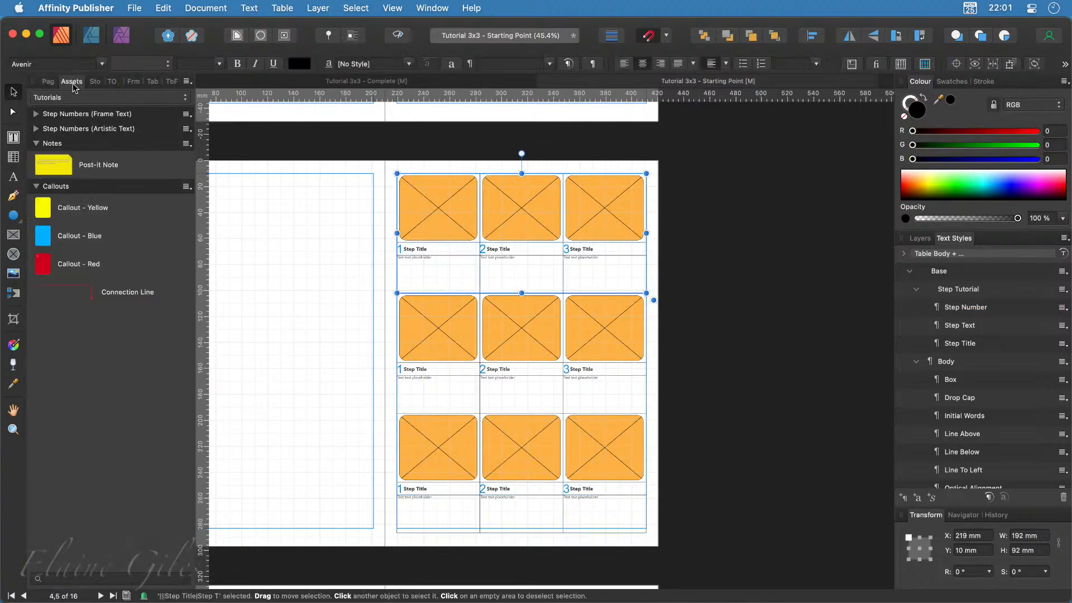
click(36, 187)
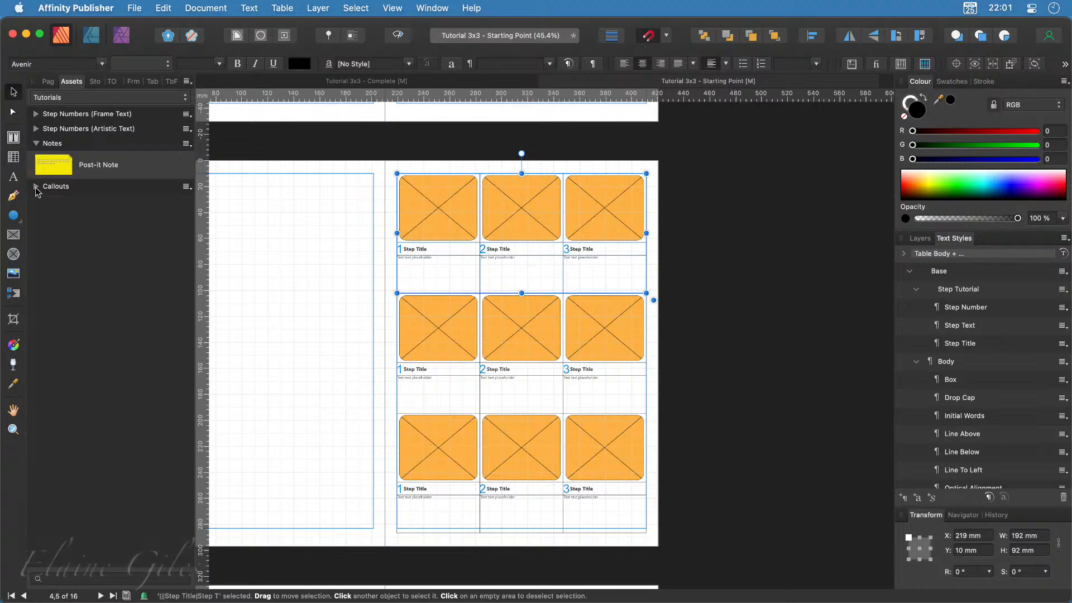
click(36, 144)
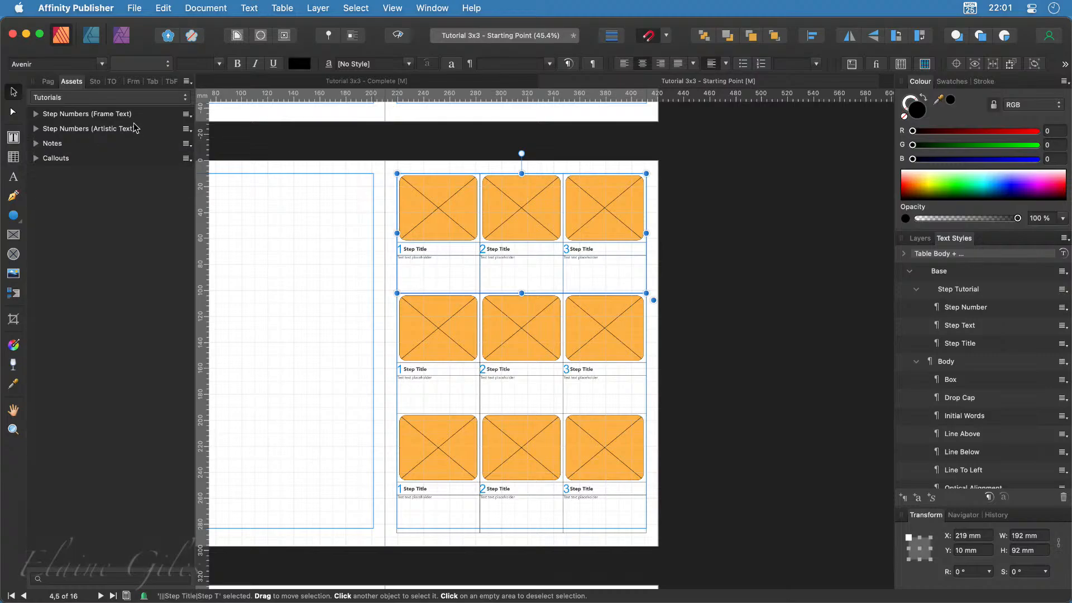
click(187, 82)
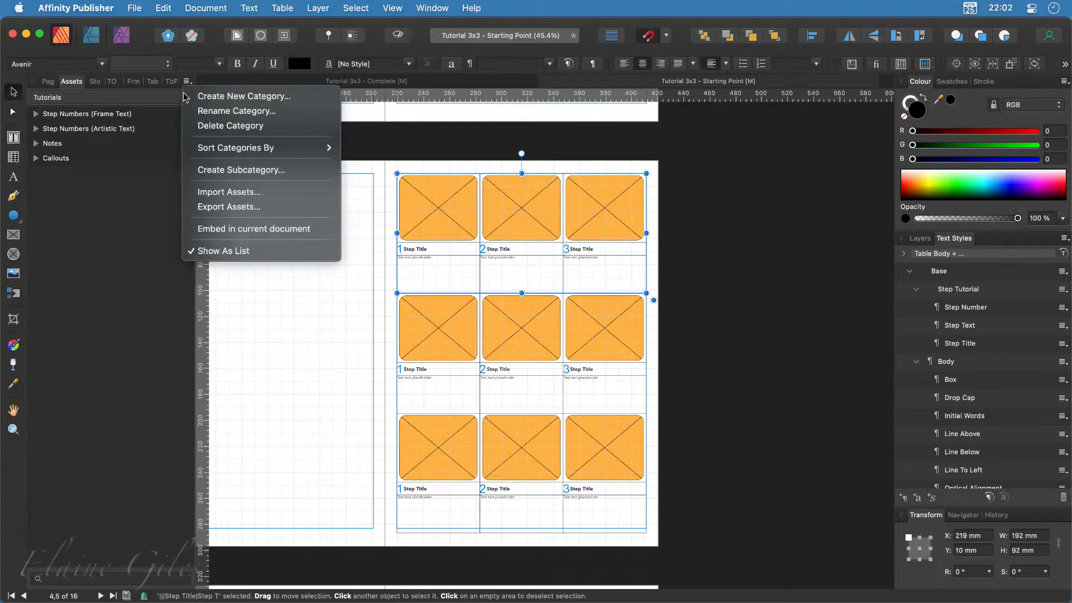
click(240, 171)
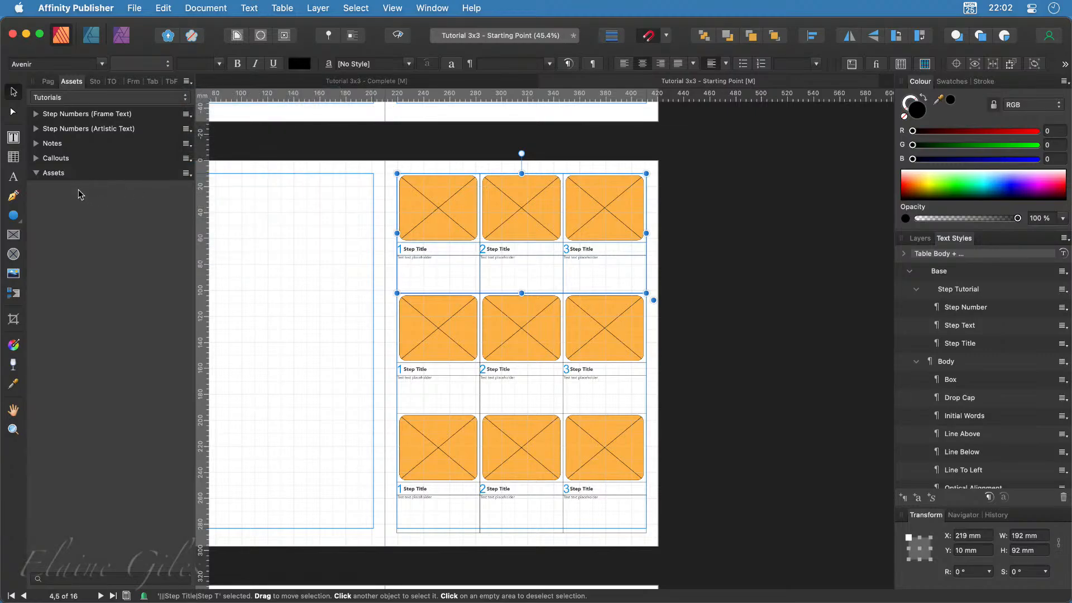
click(187, 174)
click(200, 262)
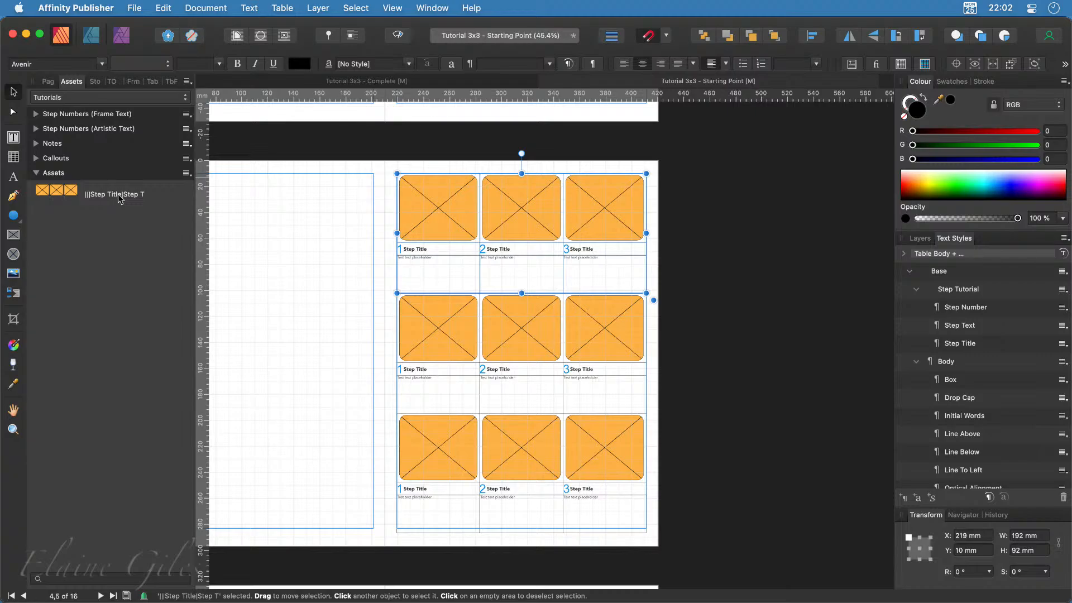
Rename the new table asset in the Assets subcategory to "3 Steps"
right_click(119, 198)
click(149, 231)
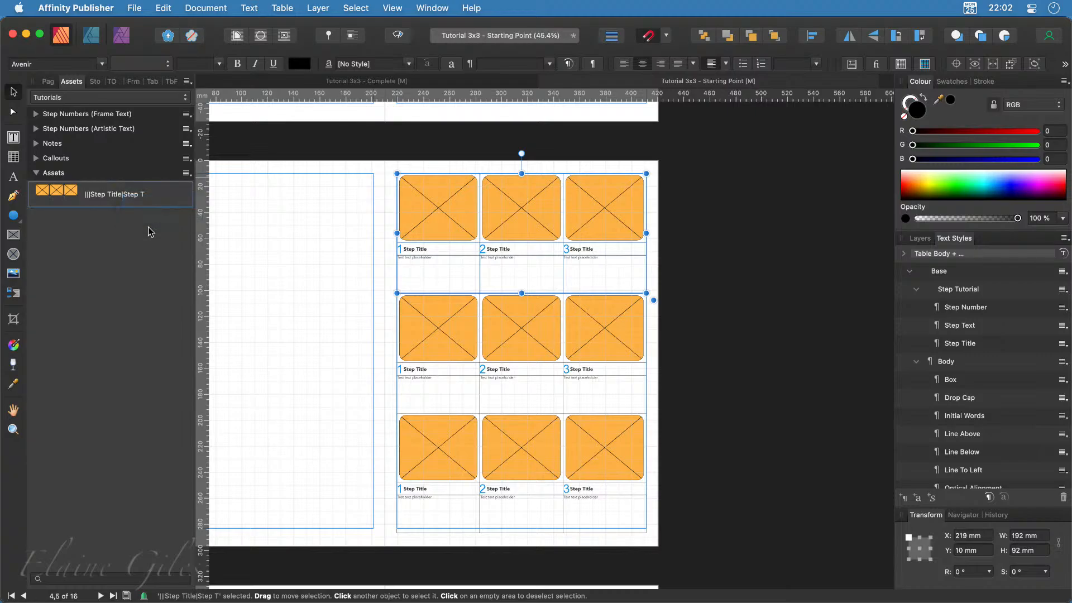
text(3 Steps)
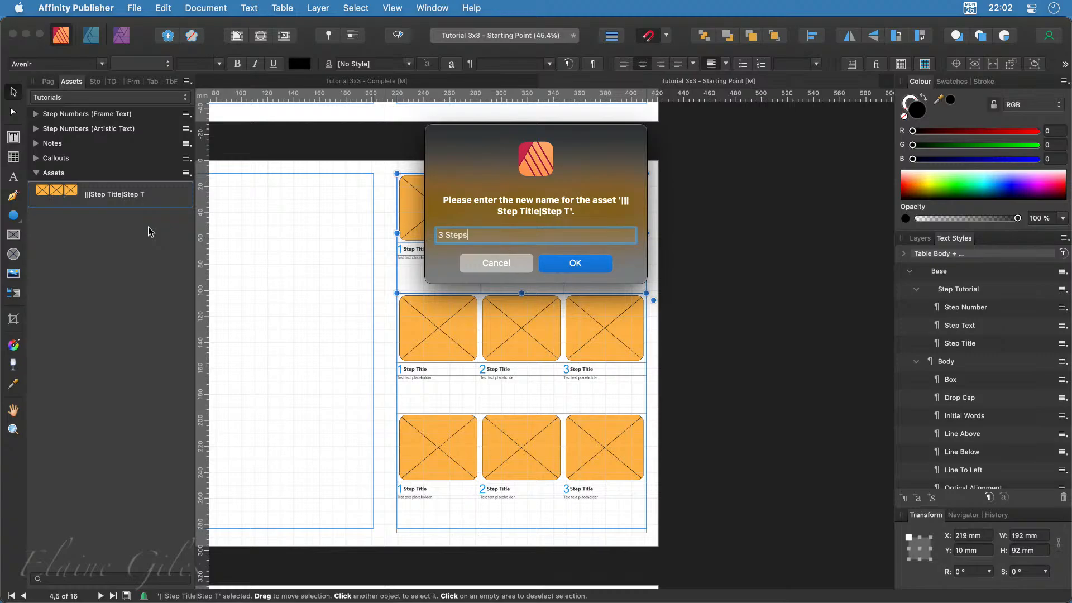
key(Return)
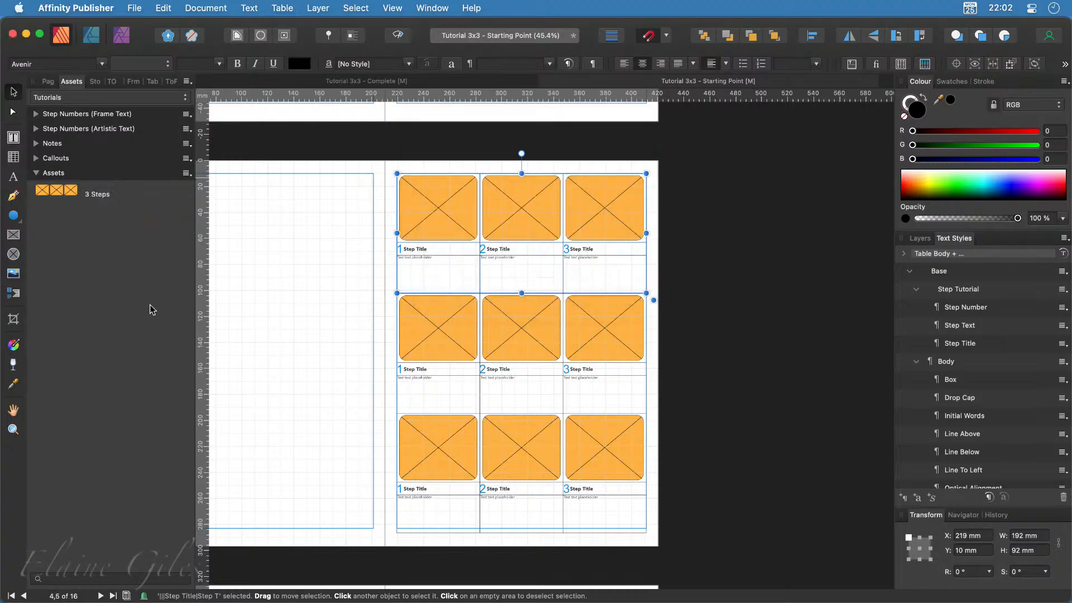
Place the 3 Steps asset on empty page 7, aligned with the page's upper and side margins, and deselect it
scroll(449, 344, down, 10)
scroll(450, 343, down, 2)
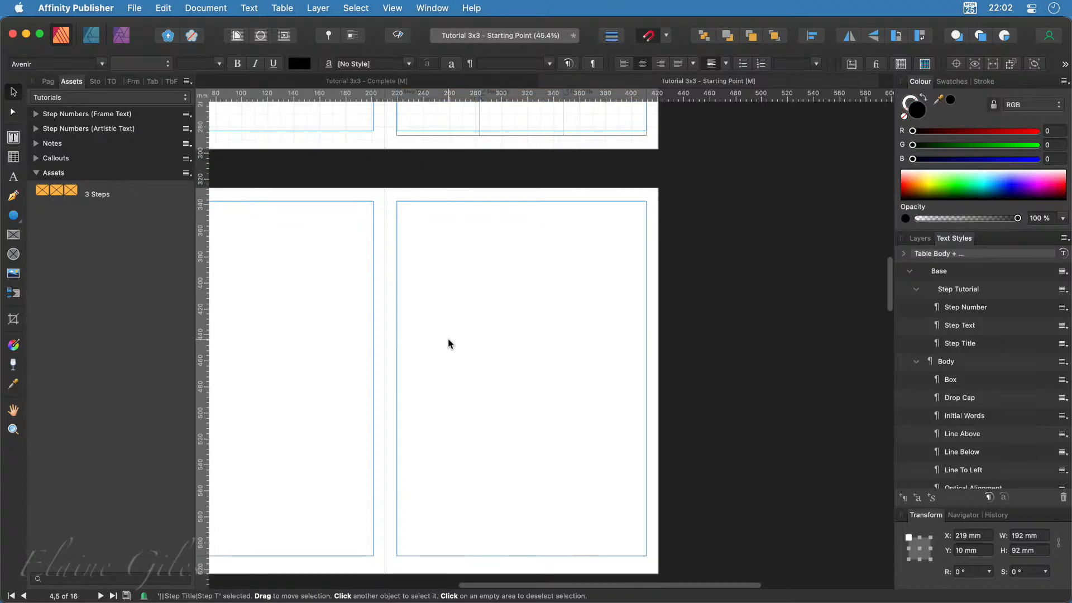
drag(53, 194, 572, 346)
click(562, 371)
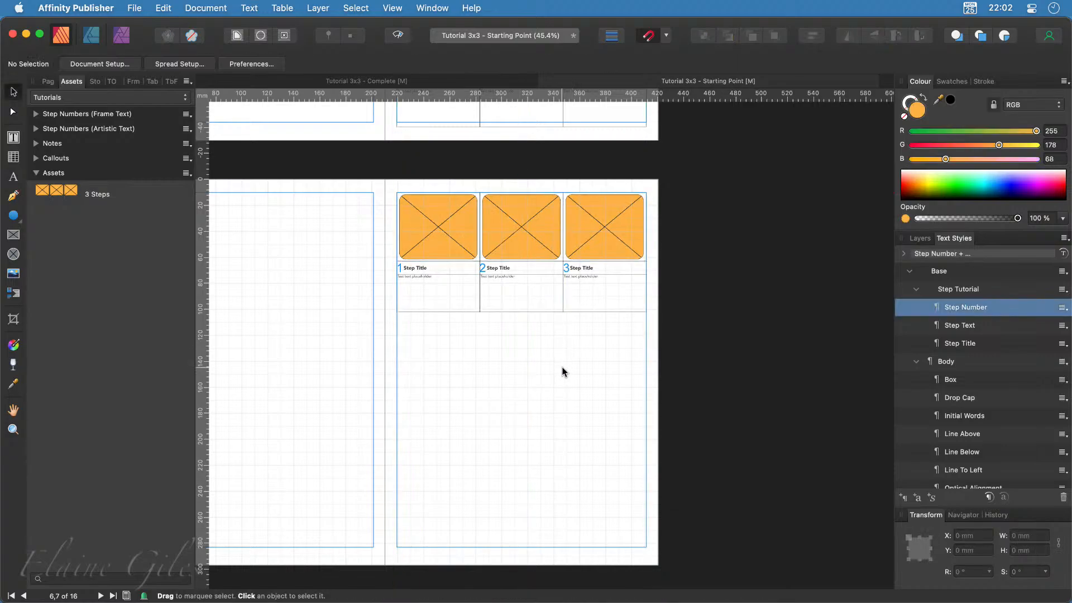
Examine the filled-in nine-step grid on page 1 and the finished spread in the Tutorial 3x3 - Complete document
scroll(563, 371, up, 20)
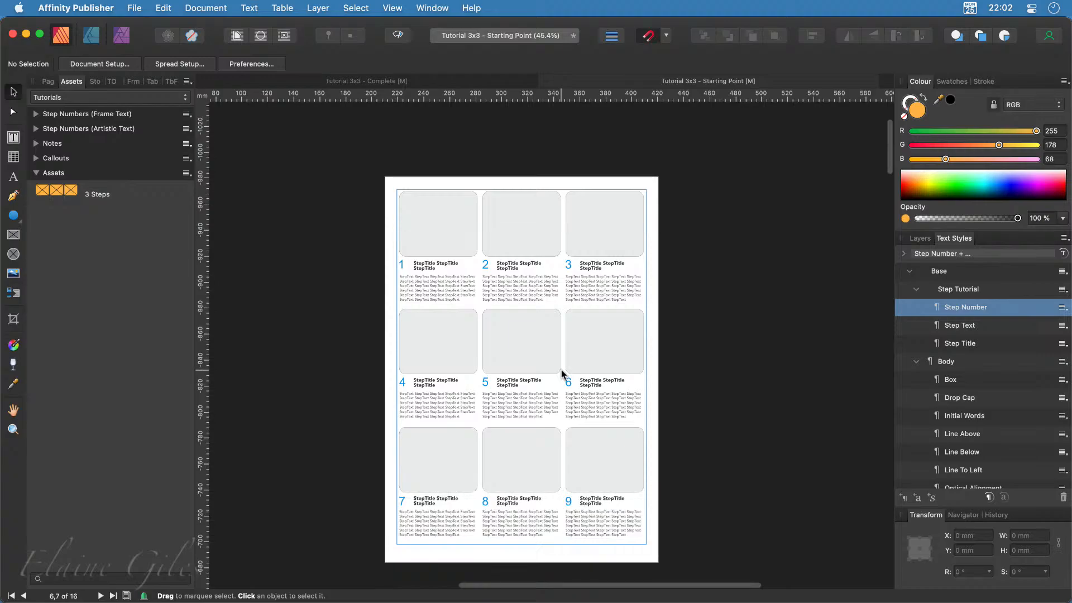
scroll(504, 320, up, 1)
scroll(503, 320, up, 3)
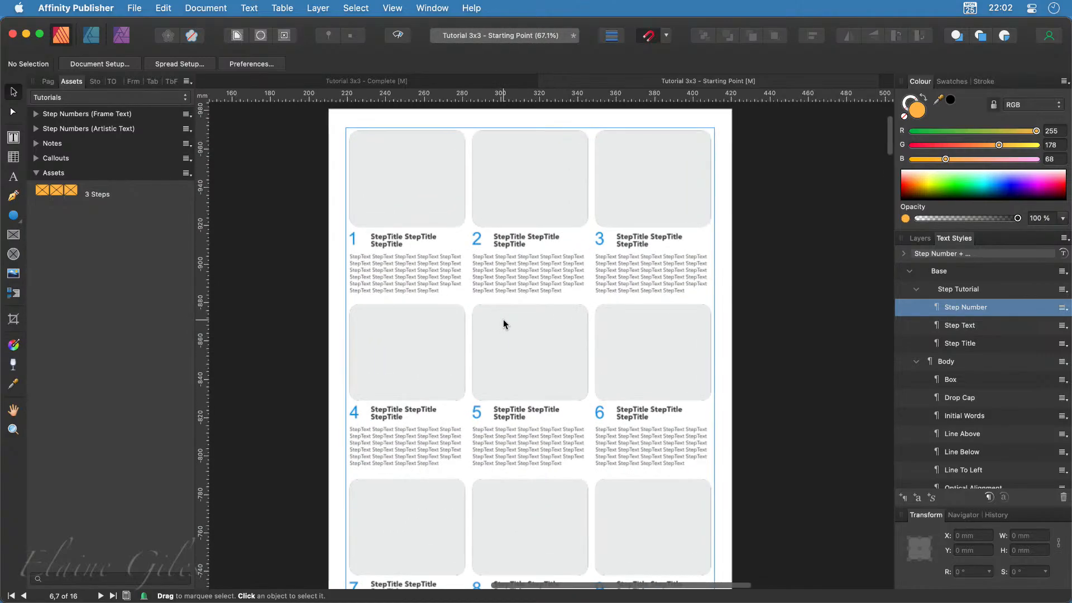
click(392, 244)
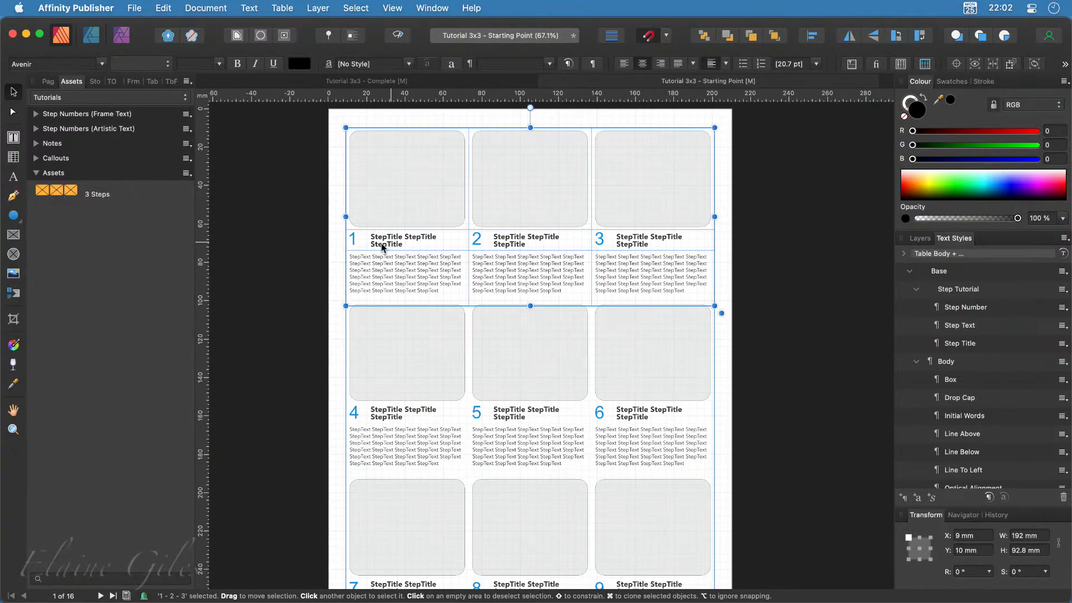
scroll(573, 124, up, 3)
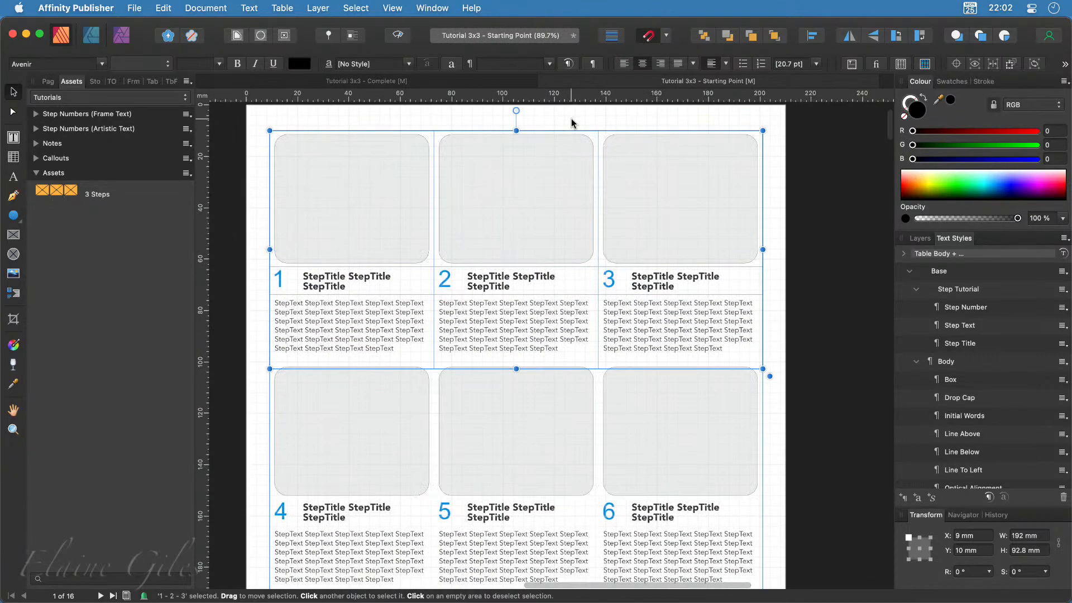
click(409, 83)
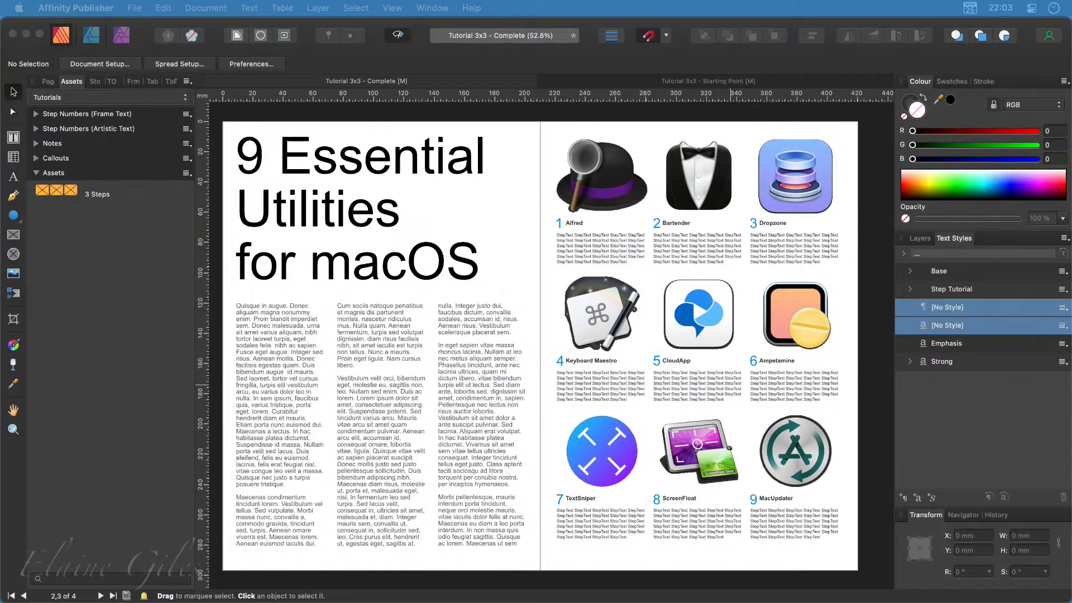
click(156, 336)
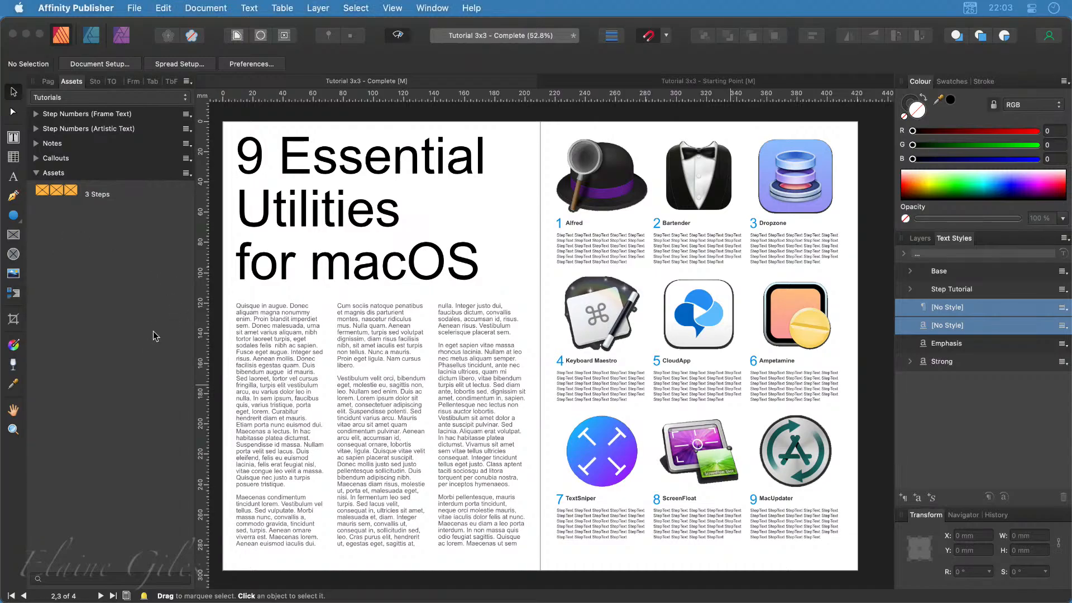
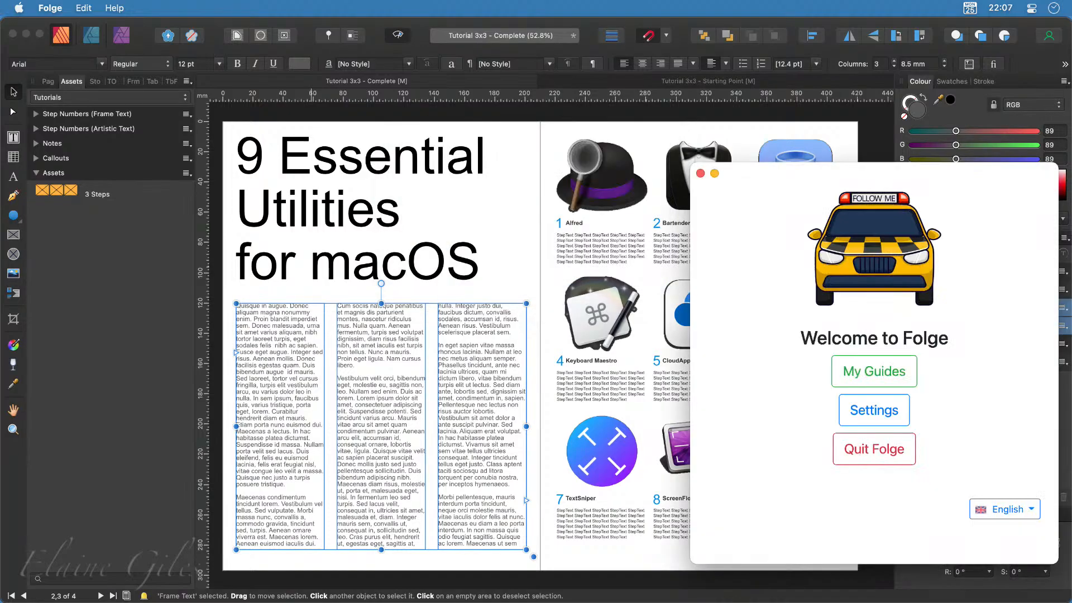
Switch to Folge, enlarge its guides window and open the guide "Linked v Embedded Images in Affinity Publisher"
drag(880, 171, 519, 88)
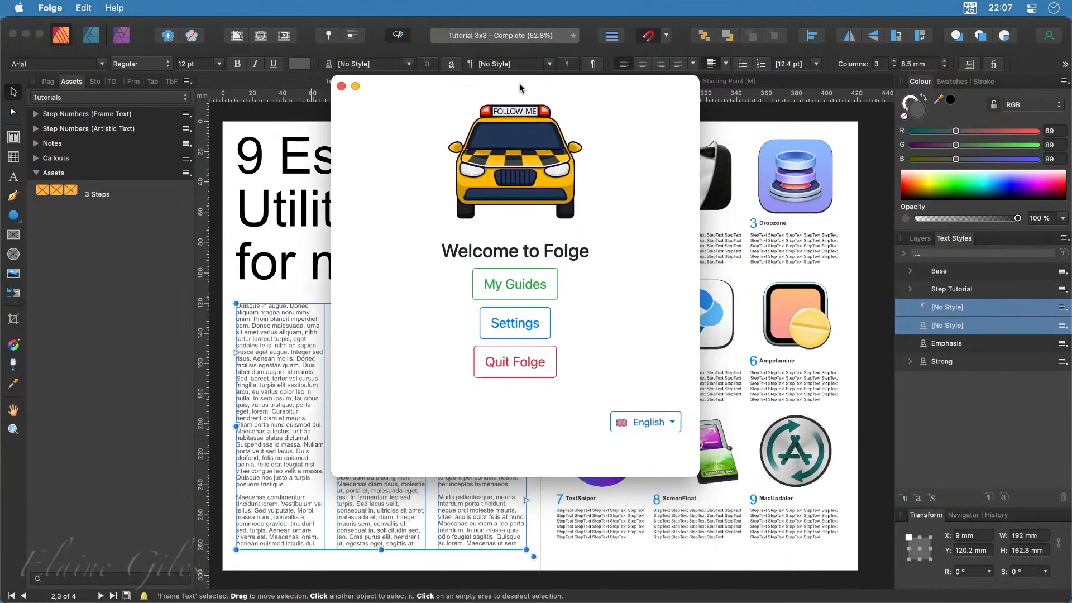
click(526, 289)
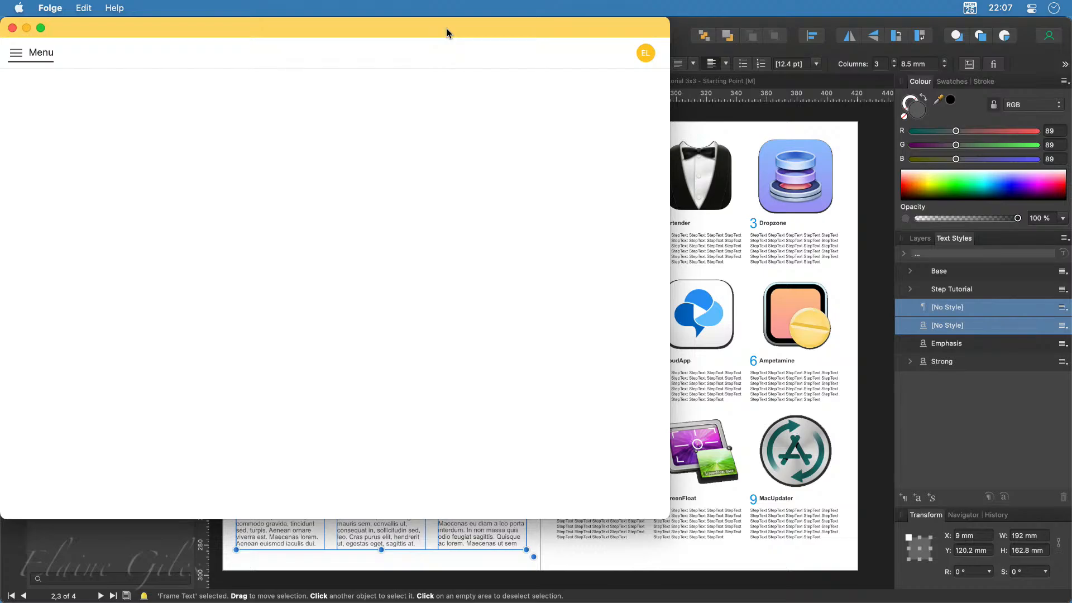
double_click(446, 33)
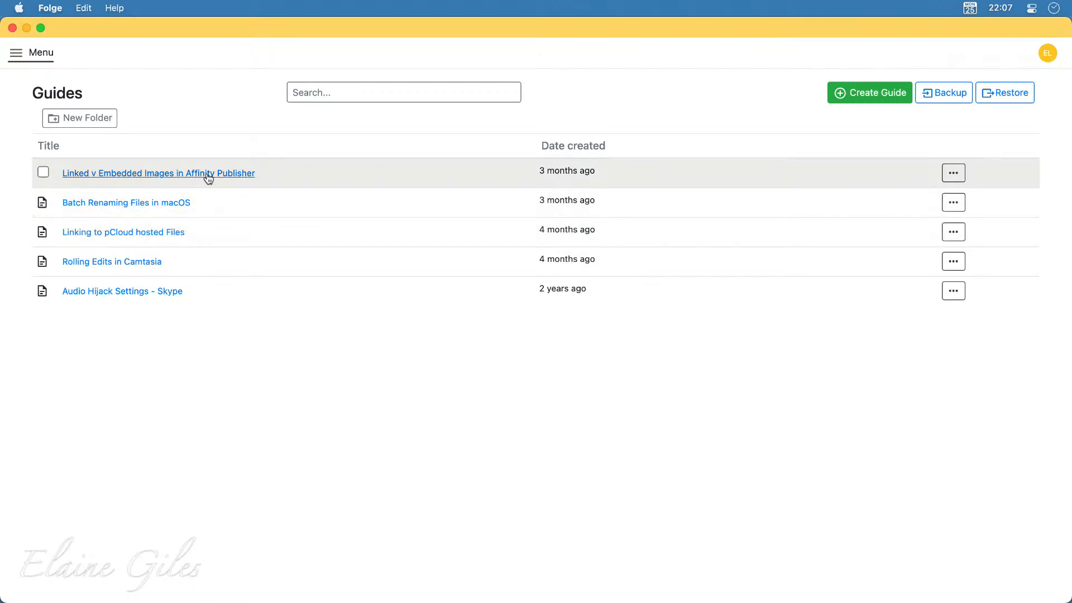
click(208, 177)
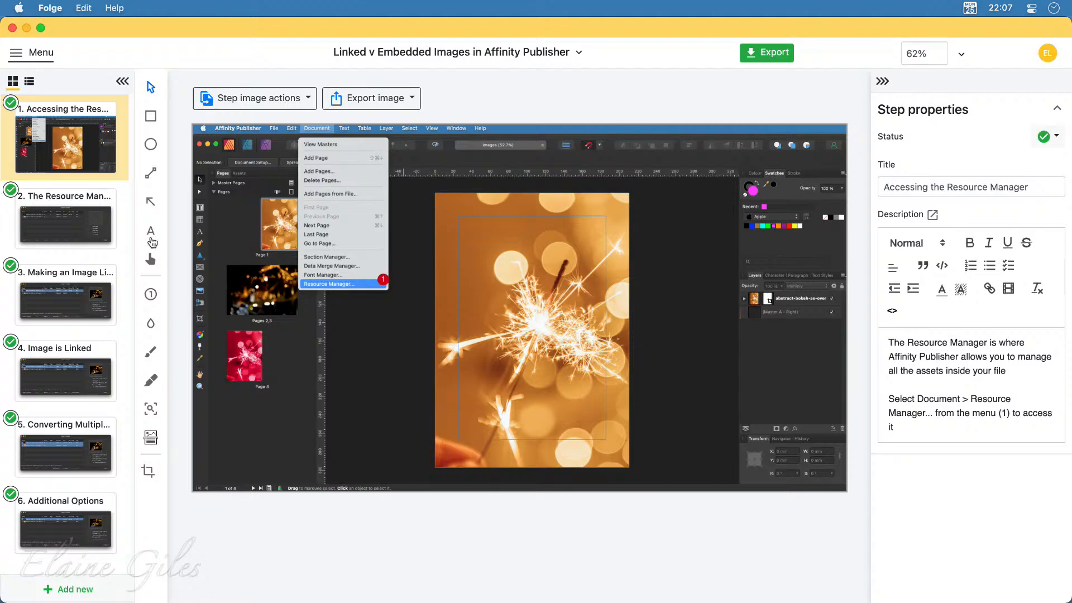
Review the annotated images and descriptions of guide steps 2, 3, 5 and 6
click(64, 226)
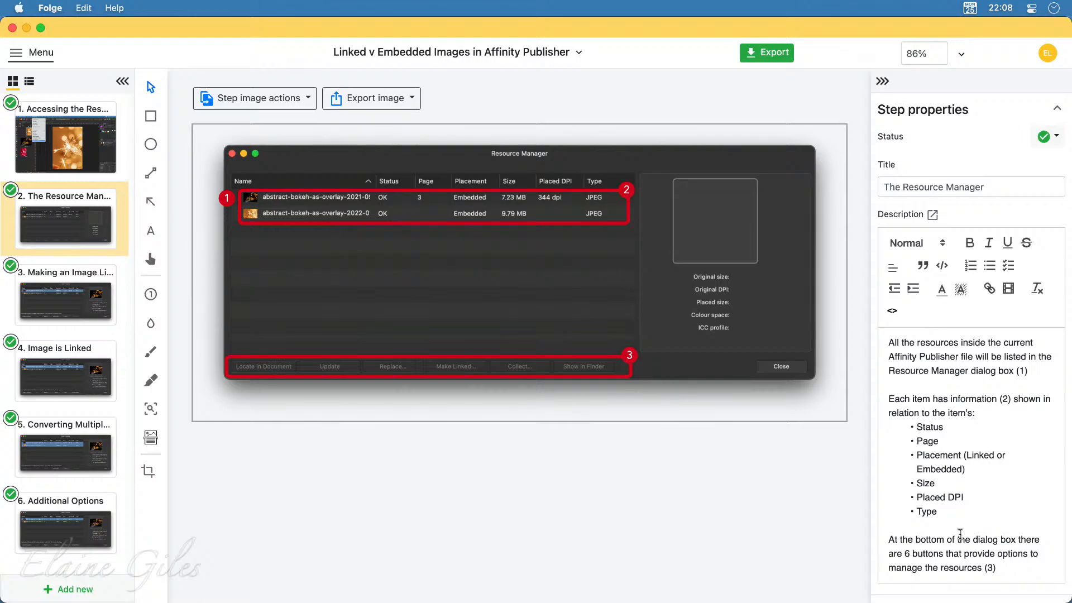
drag(1015, 576, 887, 347)
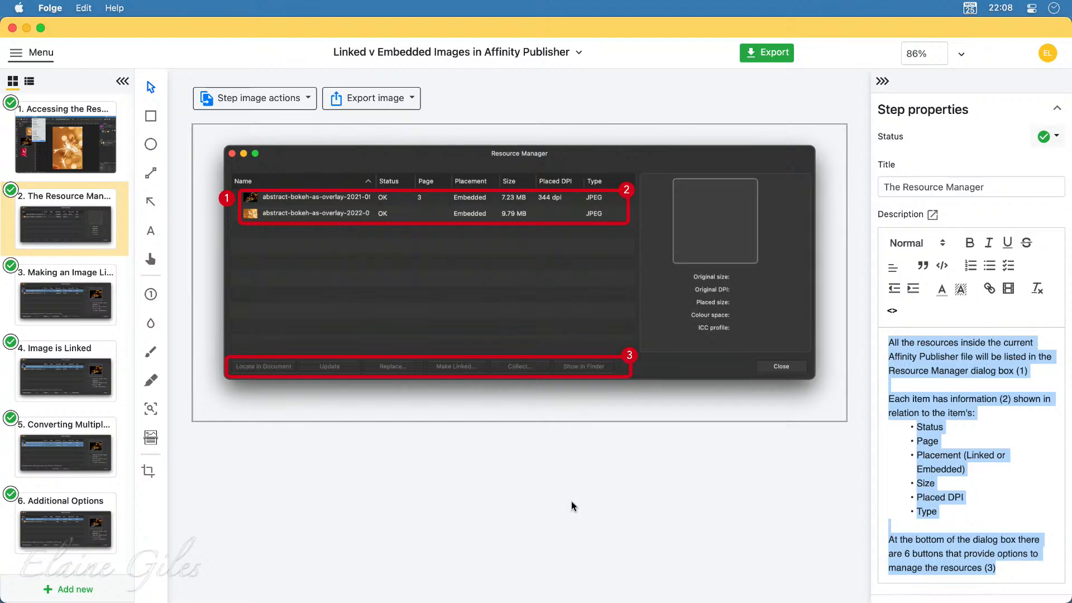
click(65, 296)
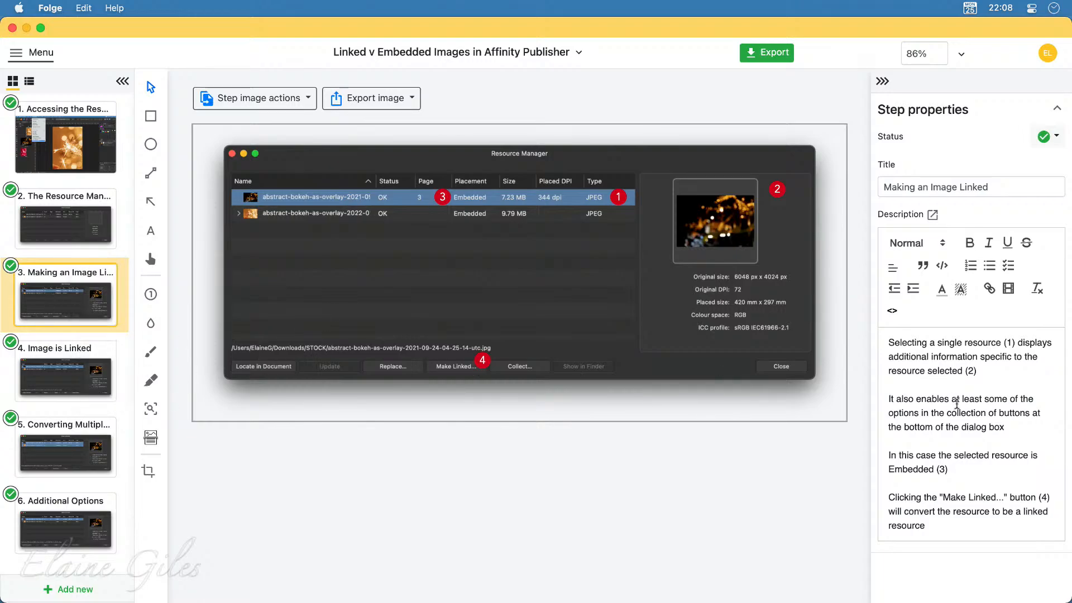
click(46, 441)
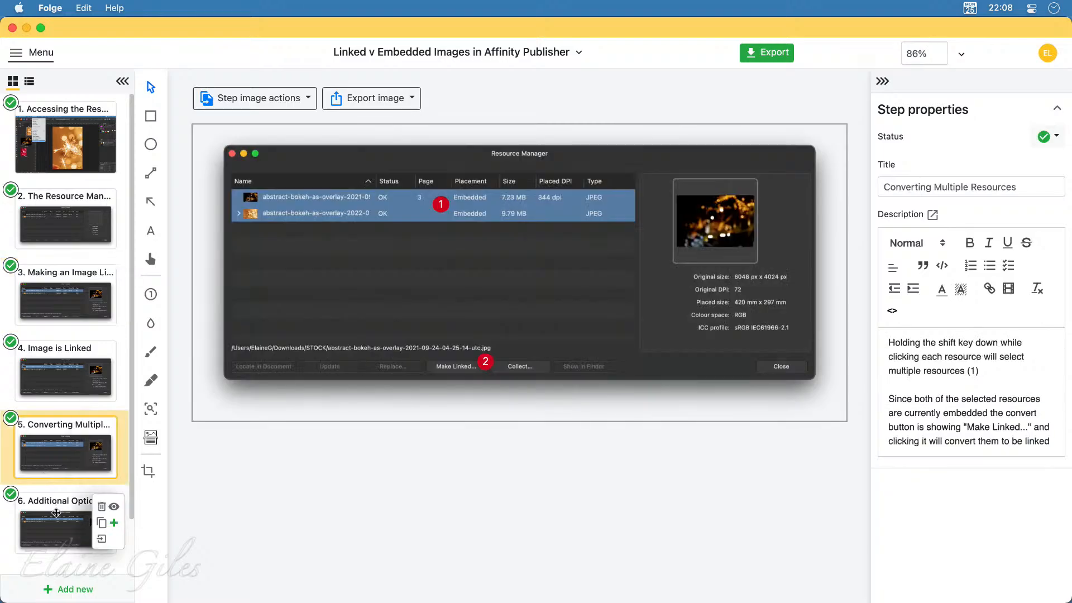
click(87, 511)
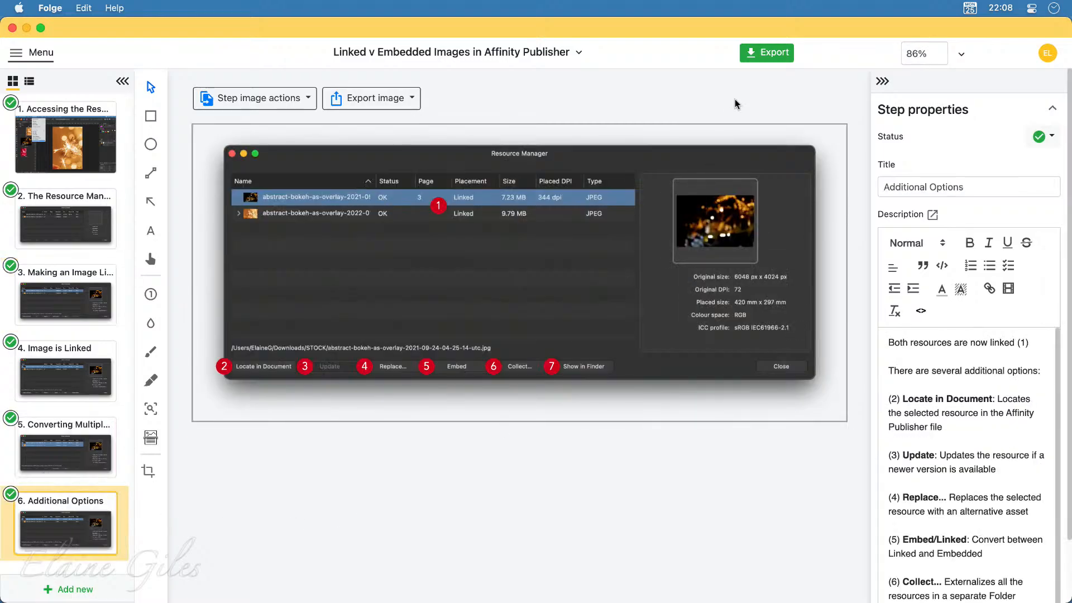
Start exporting the guide as a PDF document and check the options for step content flow and description position
click(771, 55)
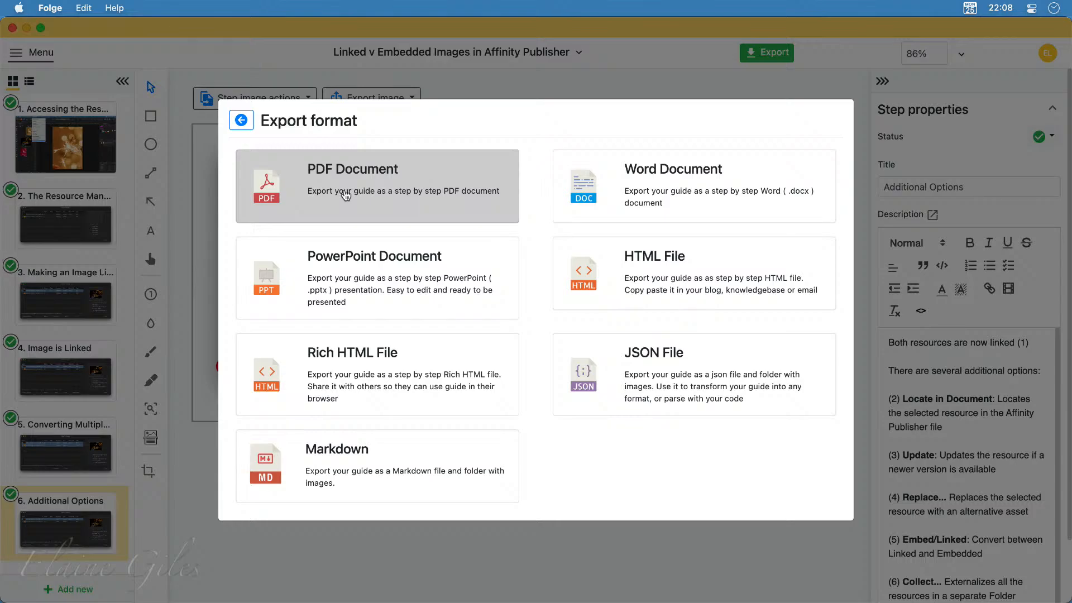
click(366, 182)
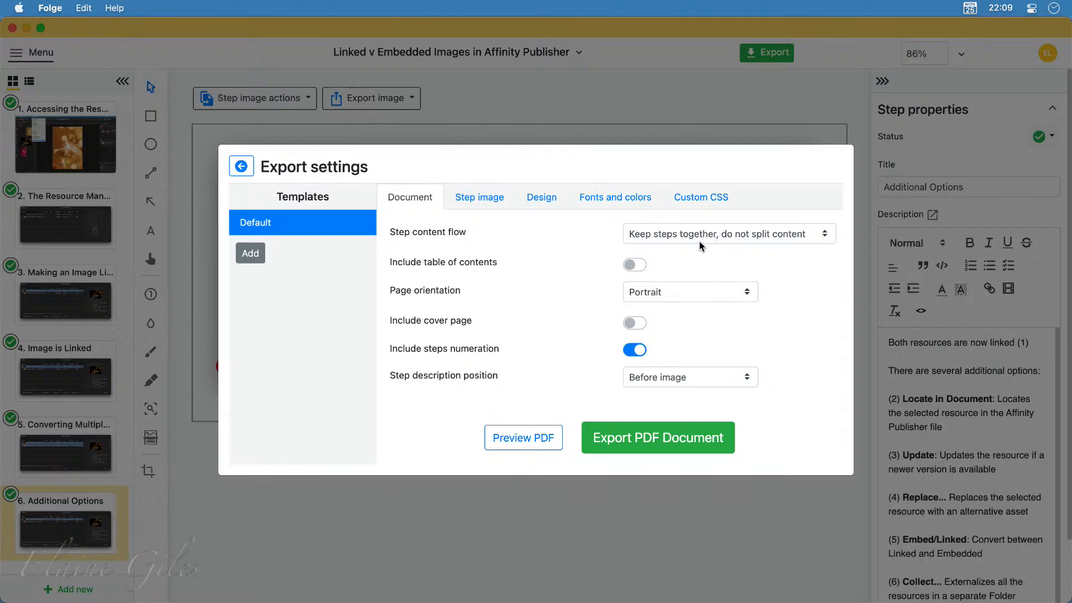
click(812, 237)
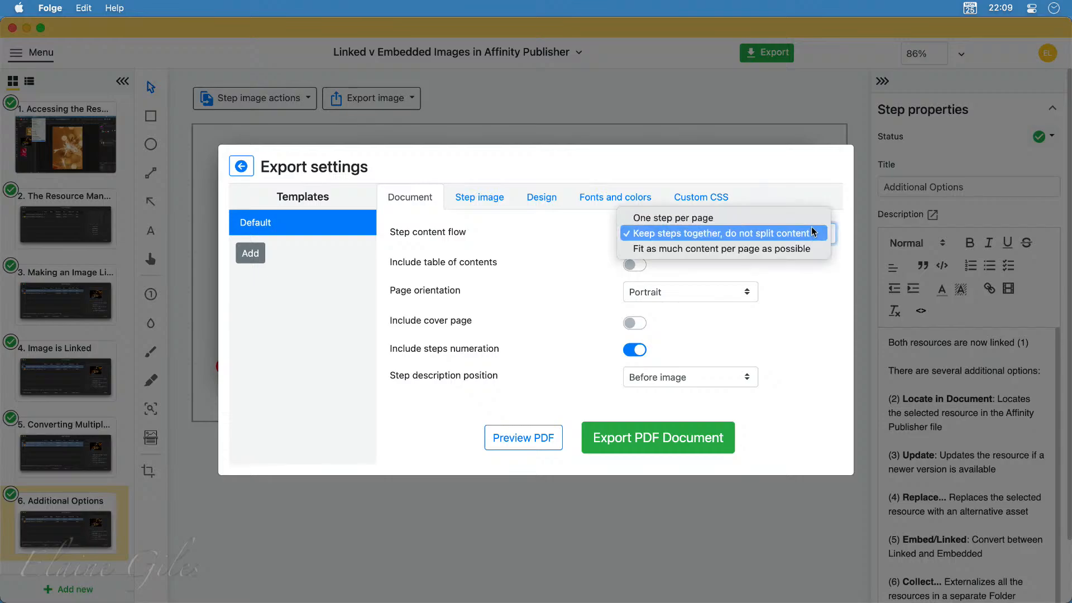
click(840, 291)
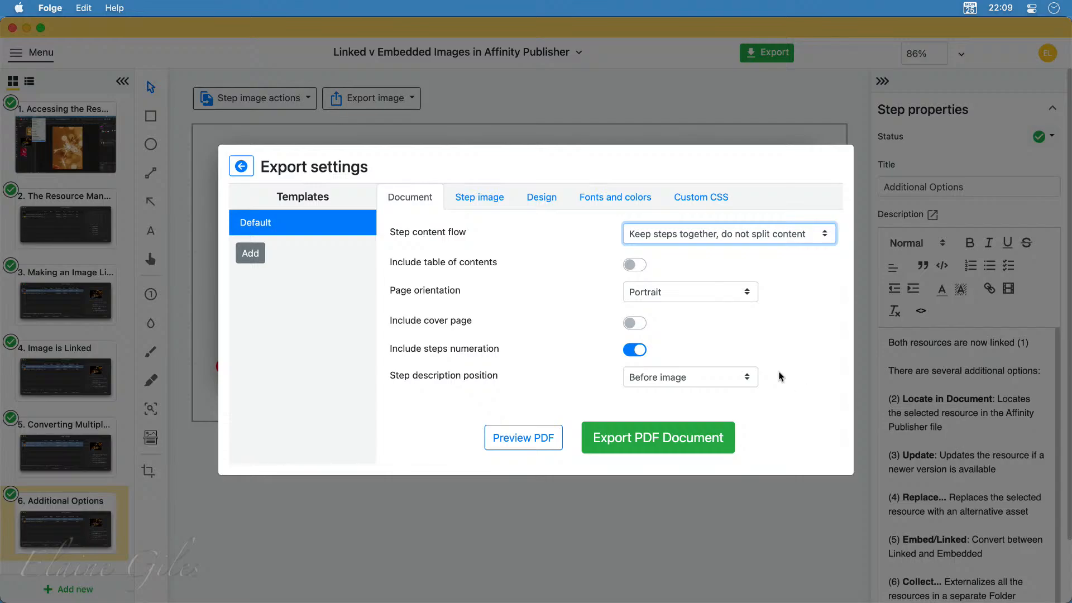
click(745, 378)
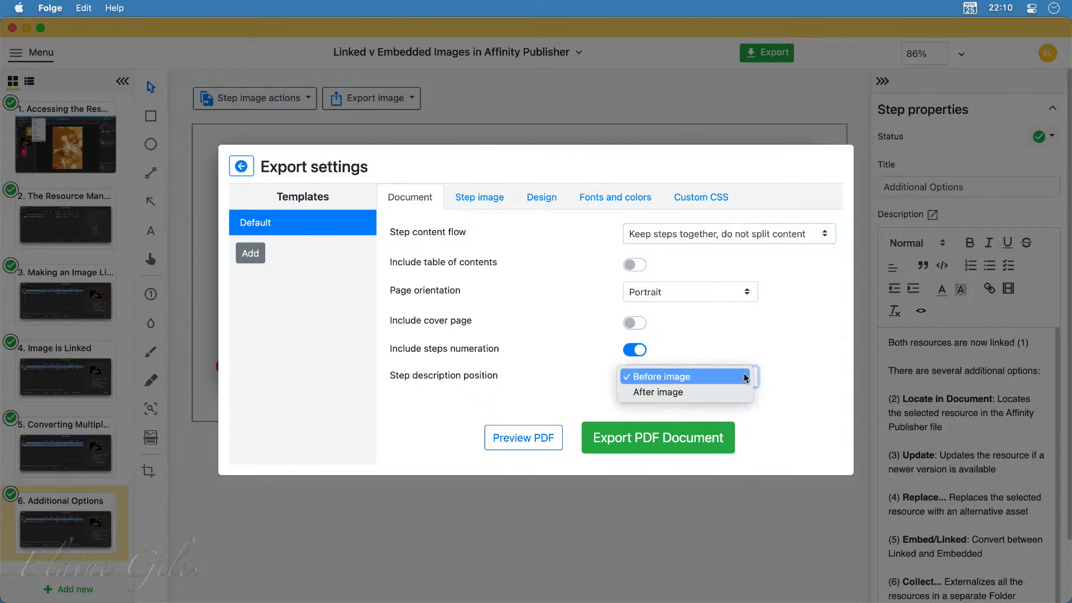
click(813, 376)
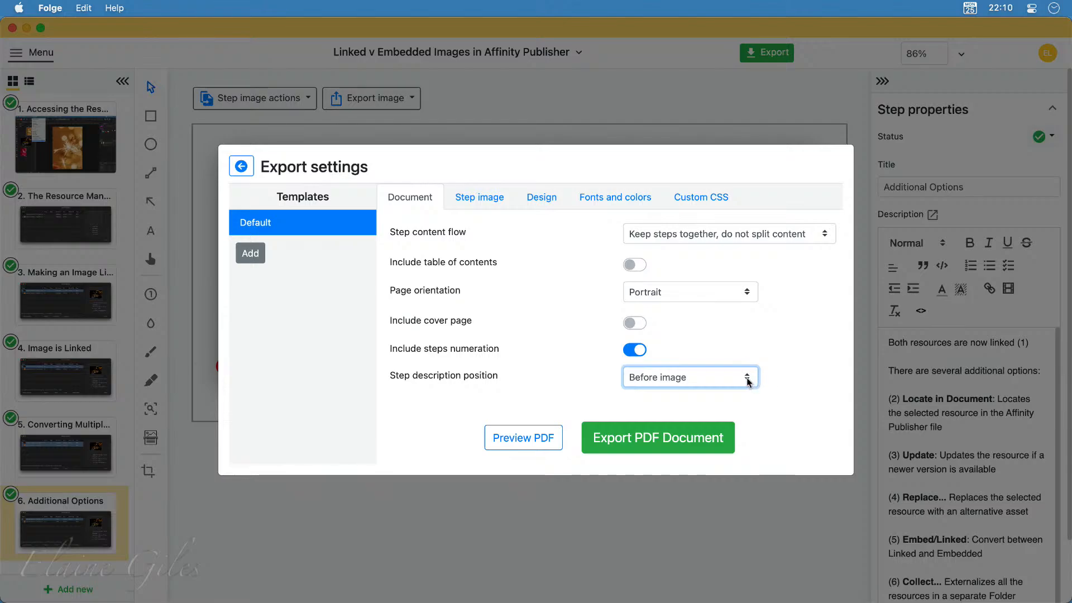
Turn off the footer in the PDF design and review the step image, font and colour settings
click(480, 199)
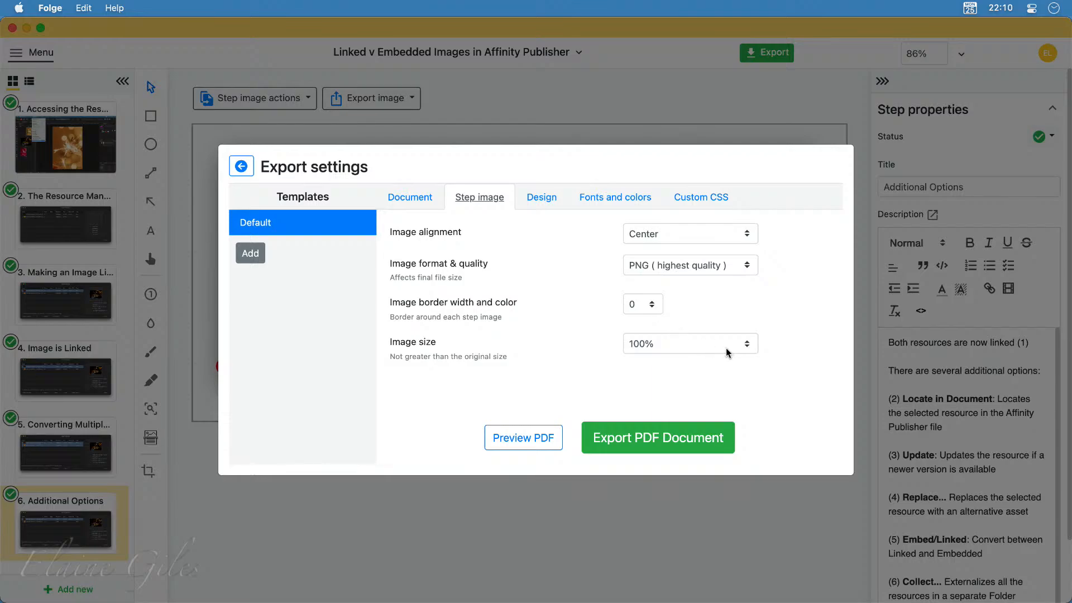
click(538, 200)
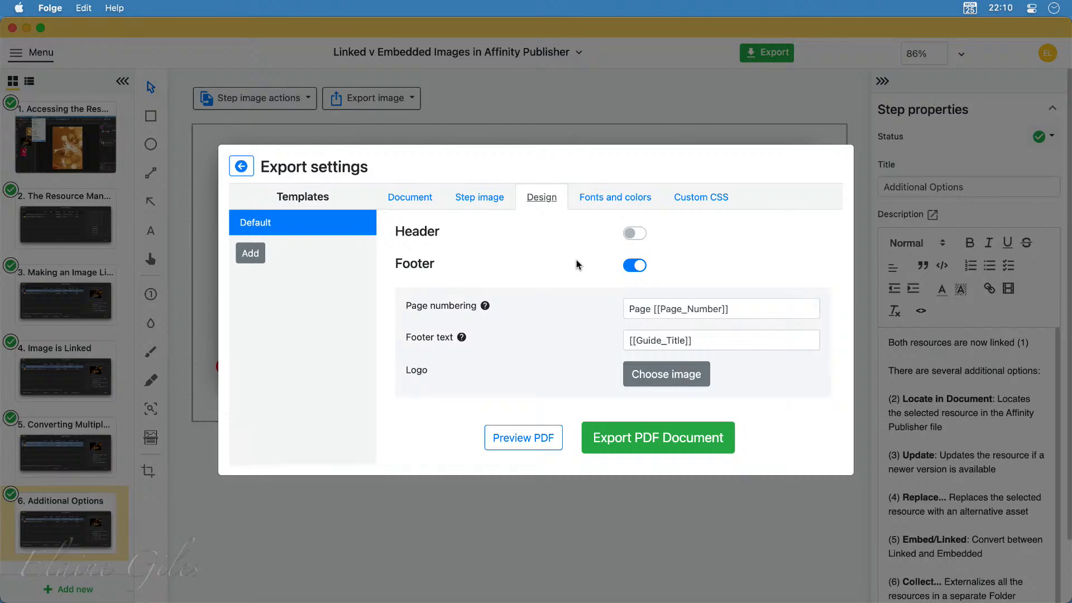
click(630, 266)
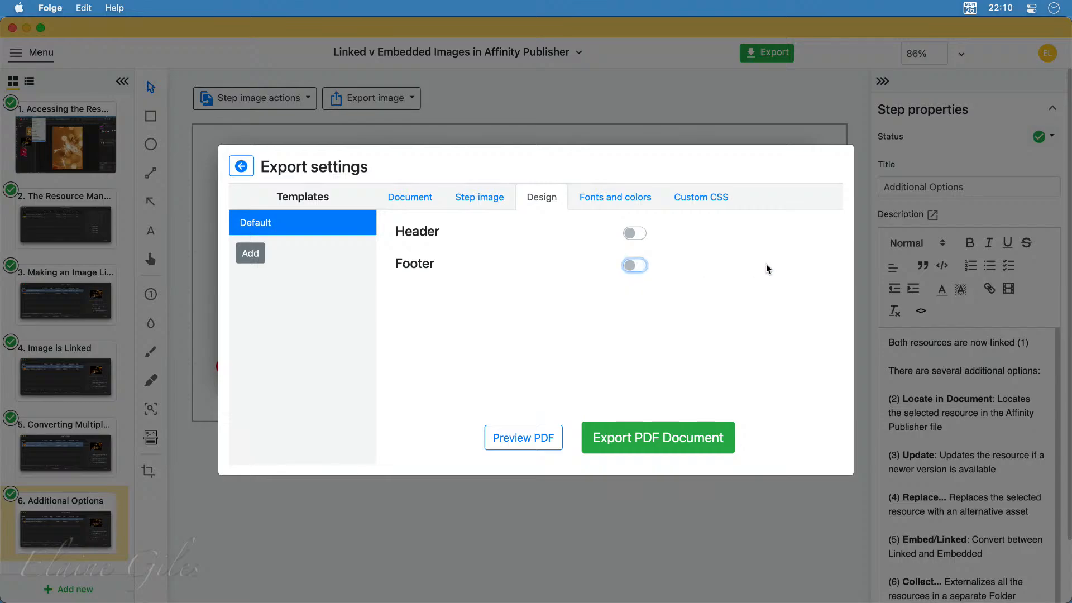
click(609, 197)
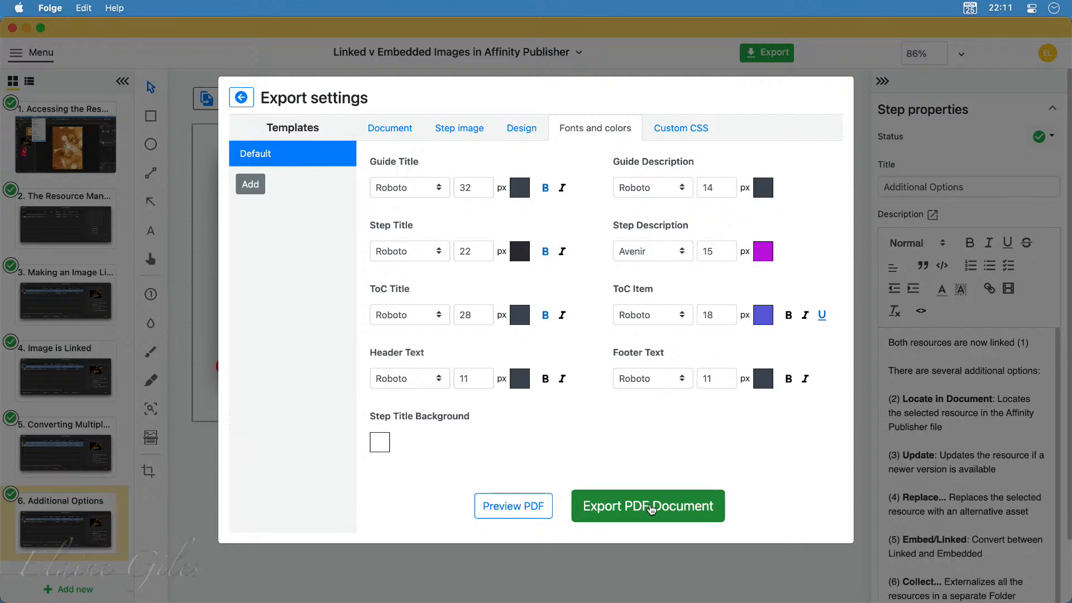
Export the guide as a PDF document named Folge.pdf in the Tutorials folder
click(651, 507)
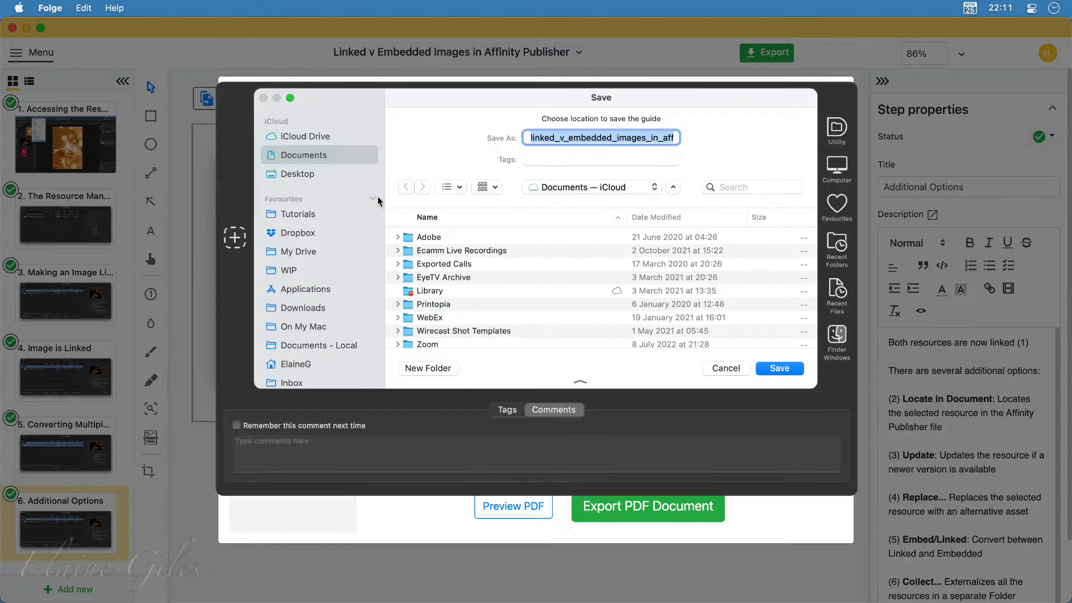
click(311, 175)
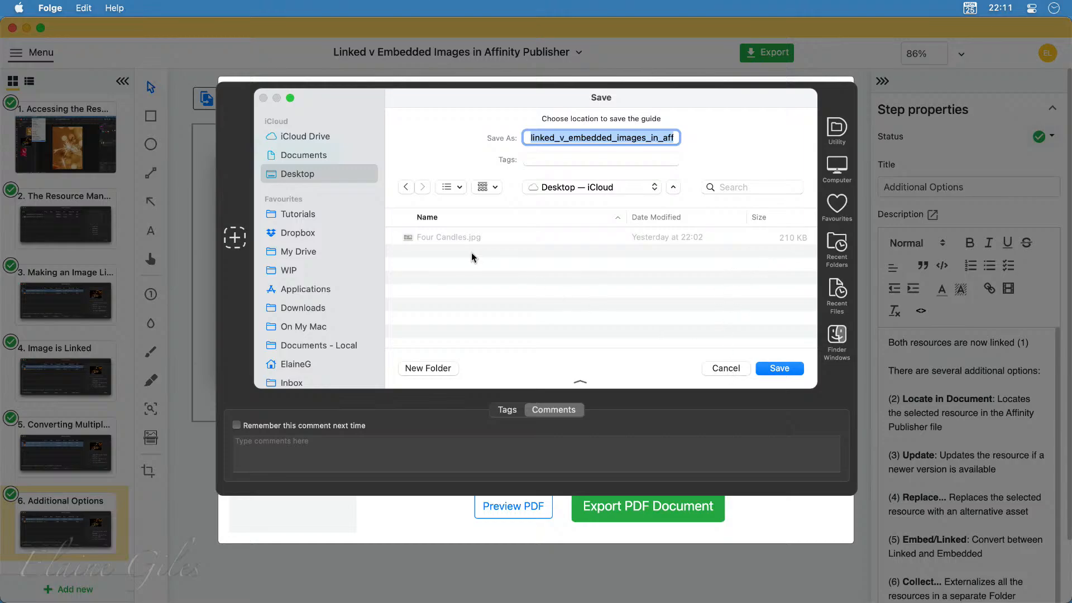
click(354, 211)
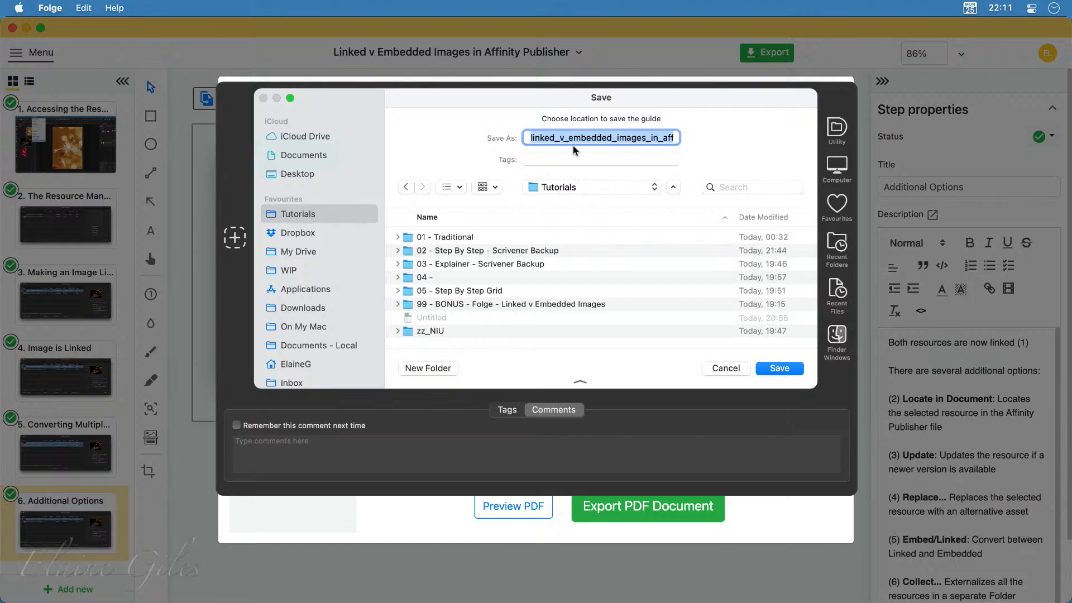
text(Folge.pdf)
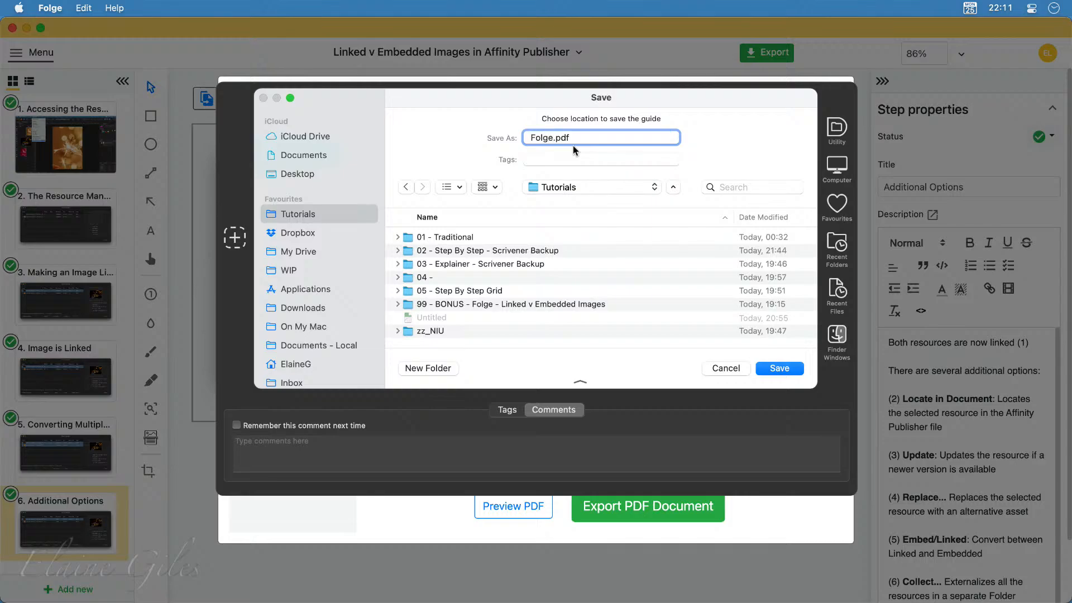
key(Return)
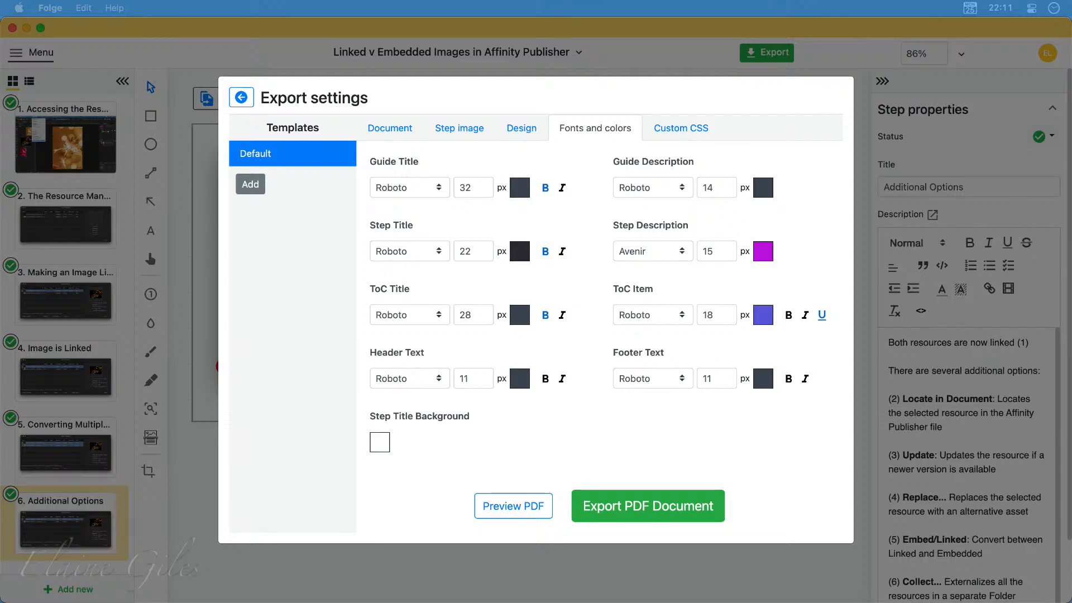
click(535, 576)
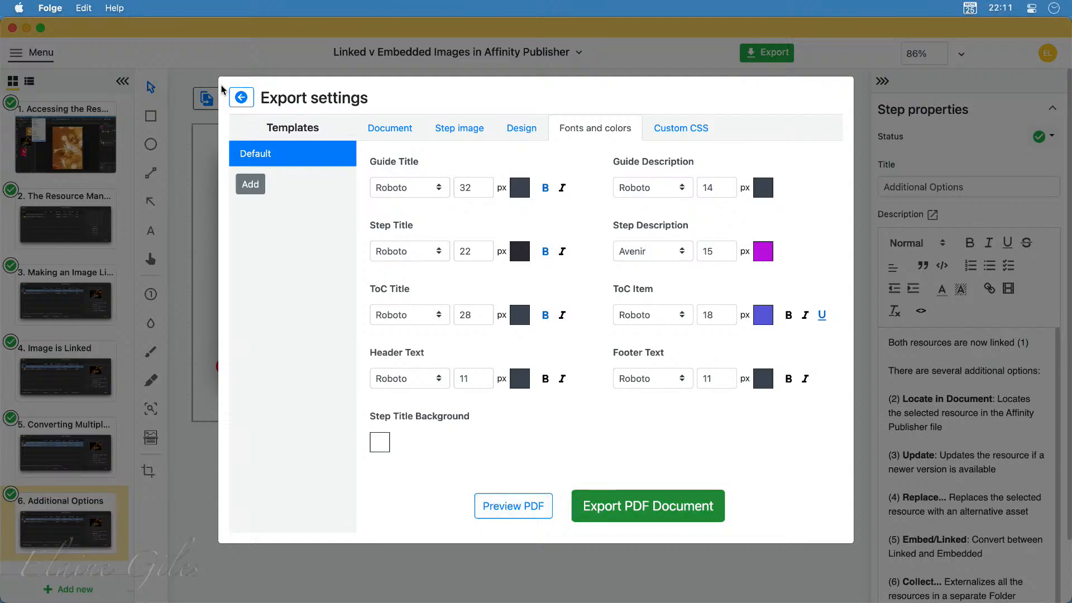
Leave the export settings and format screens and minimise the Folge guide window
click(241, 98)
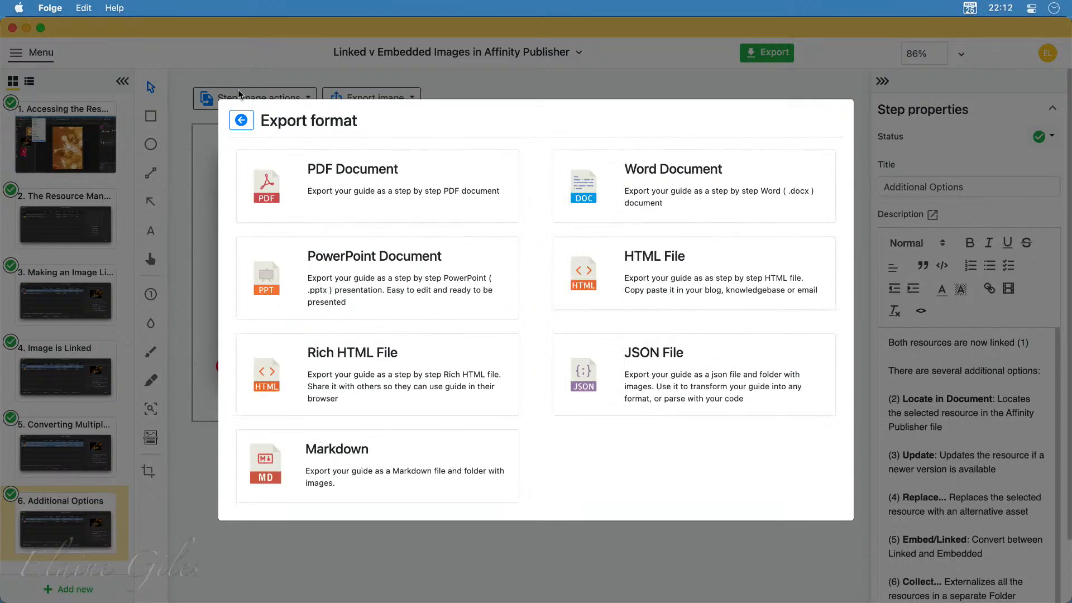
click(240, 120)
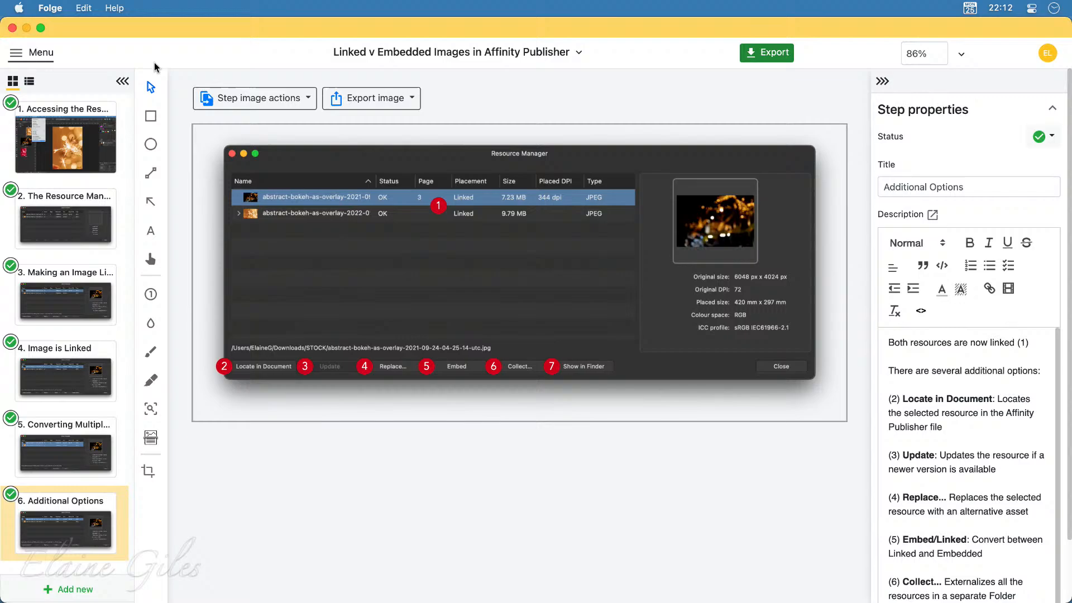
click(27, 29)
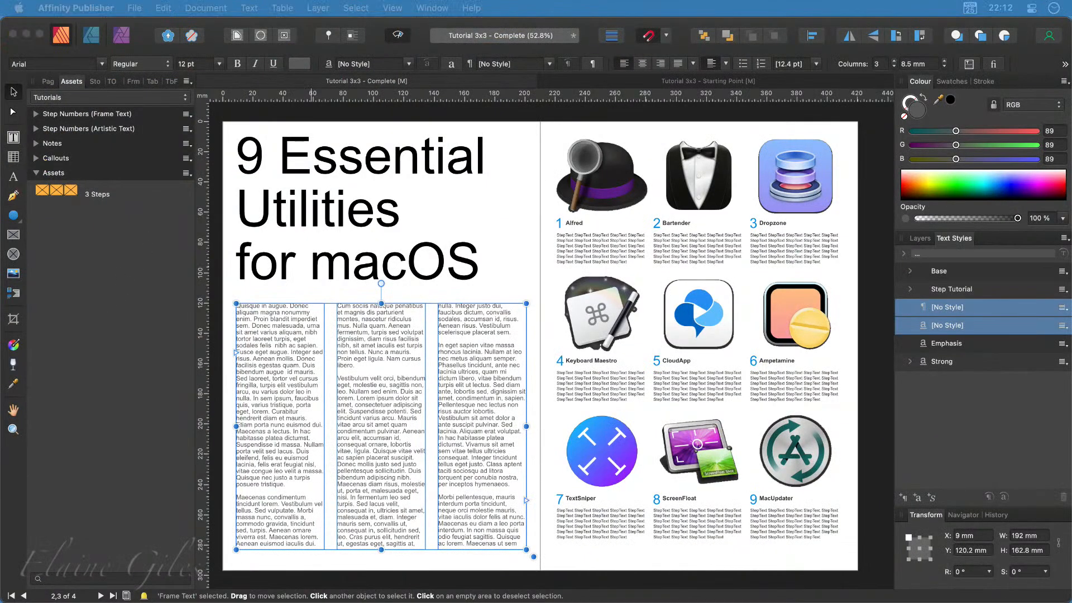
Switch to Finder and open the exported Folge.pdf from the Tutorials folder
drag(1, 319, 458, 62)
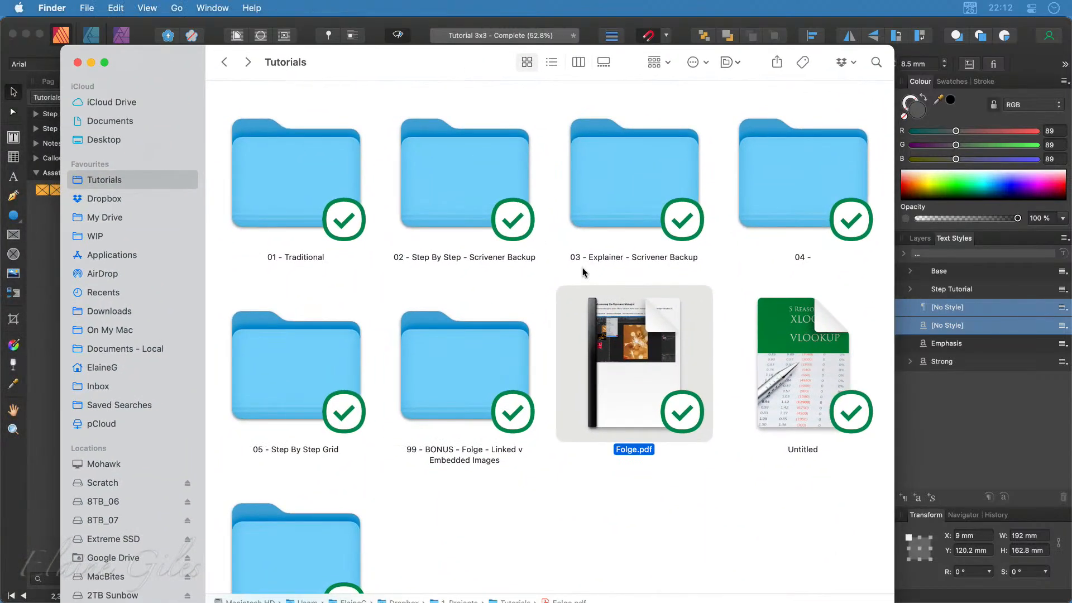
mouse_move(649, 363)
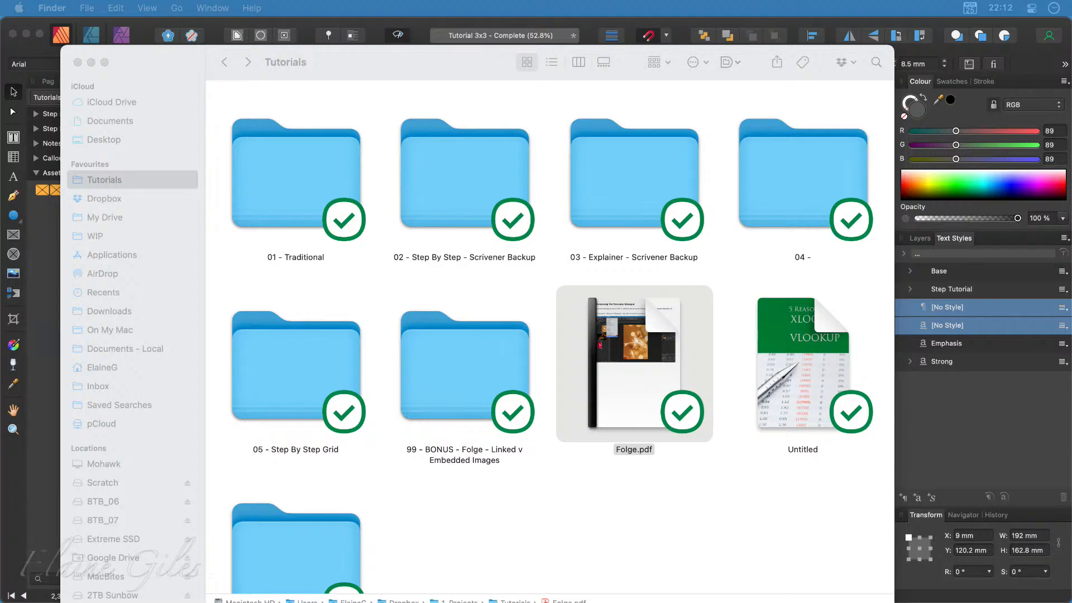
key(super+o)
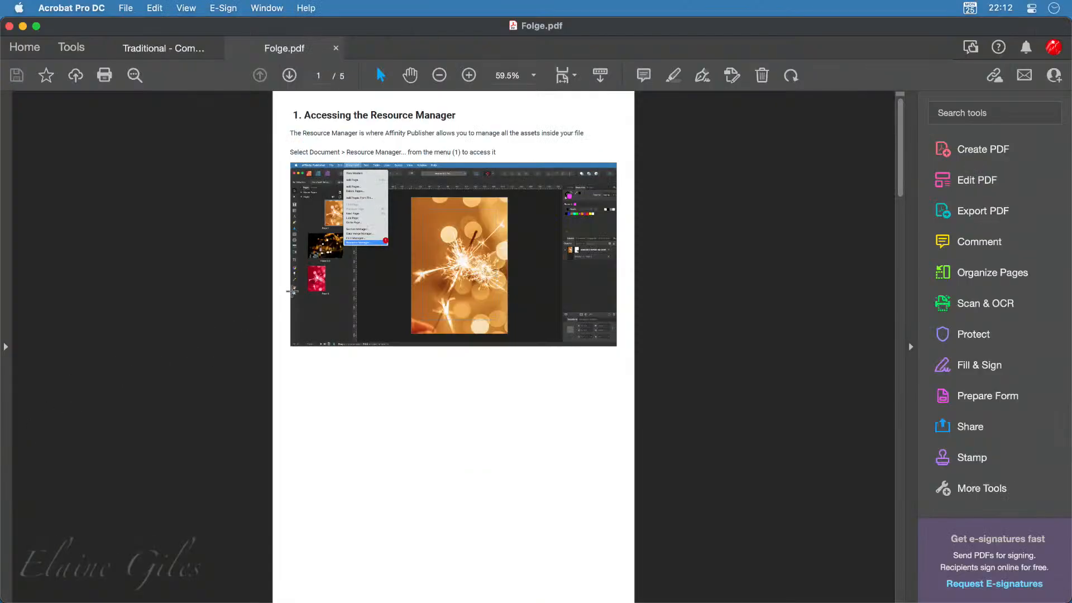
Look through the PDF's page thumbnails and check its bookmarks in Acrobat, finishing back in Affinity Publisher
click(6, 349)
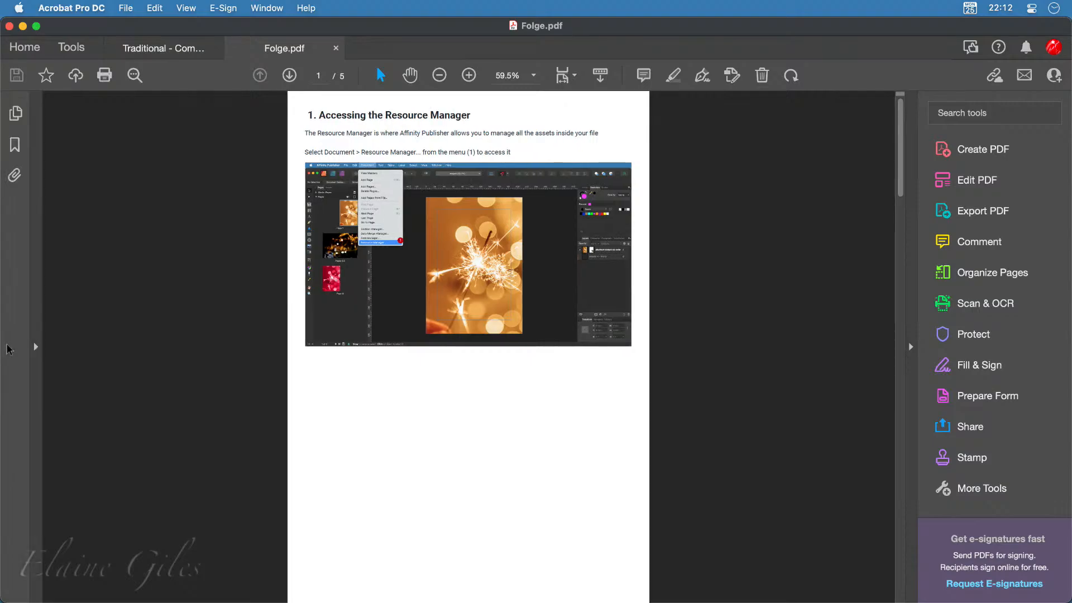
click(14, 112)
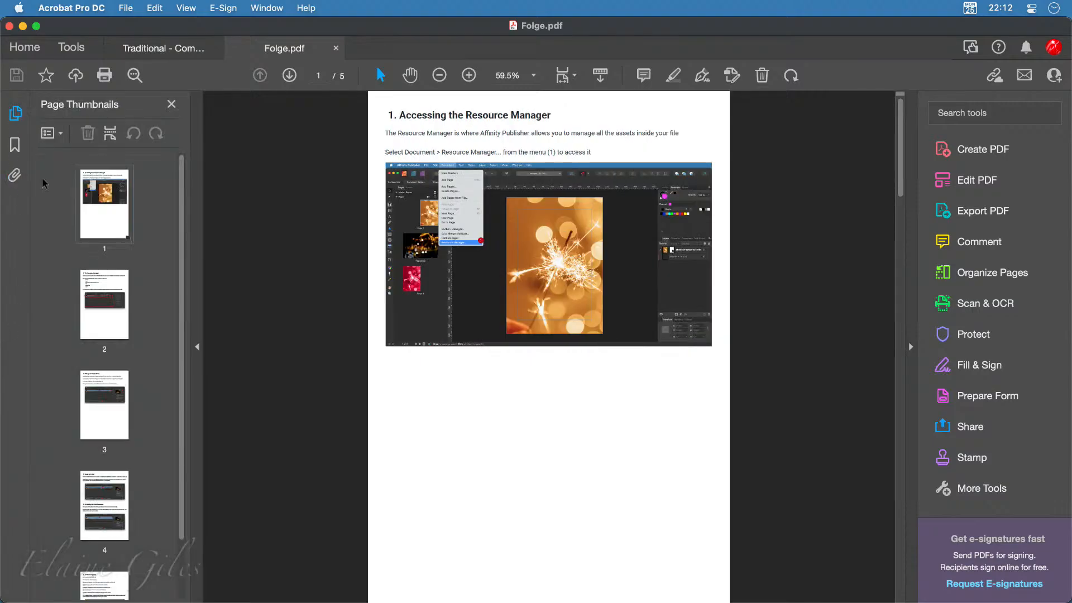
click(124, 306)
click(114, 418)
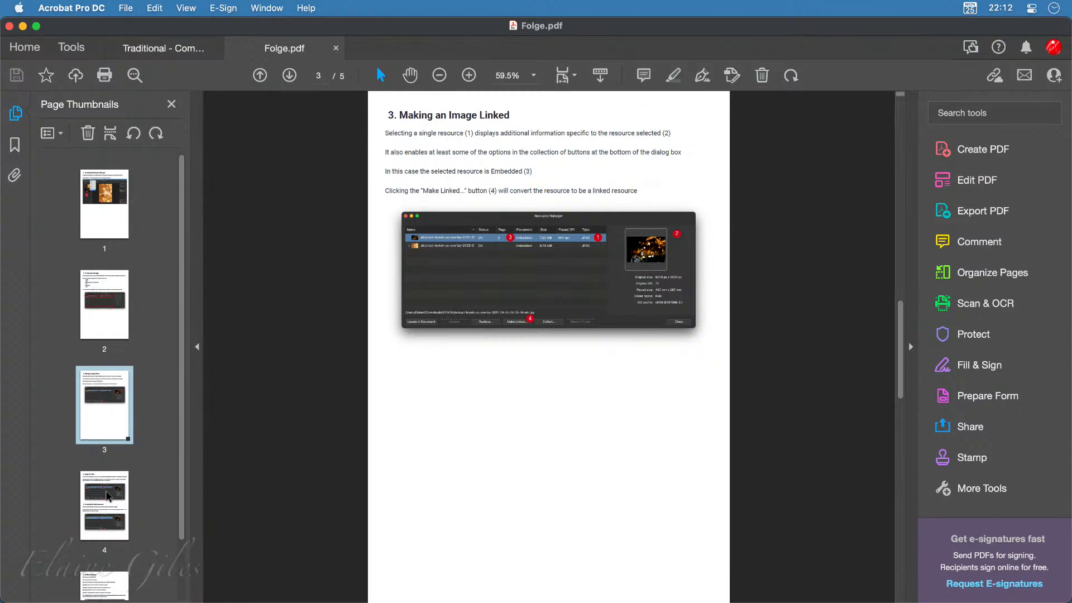
drag(108, 499, 90, 544)
click(89, 544)
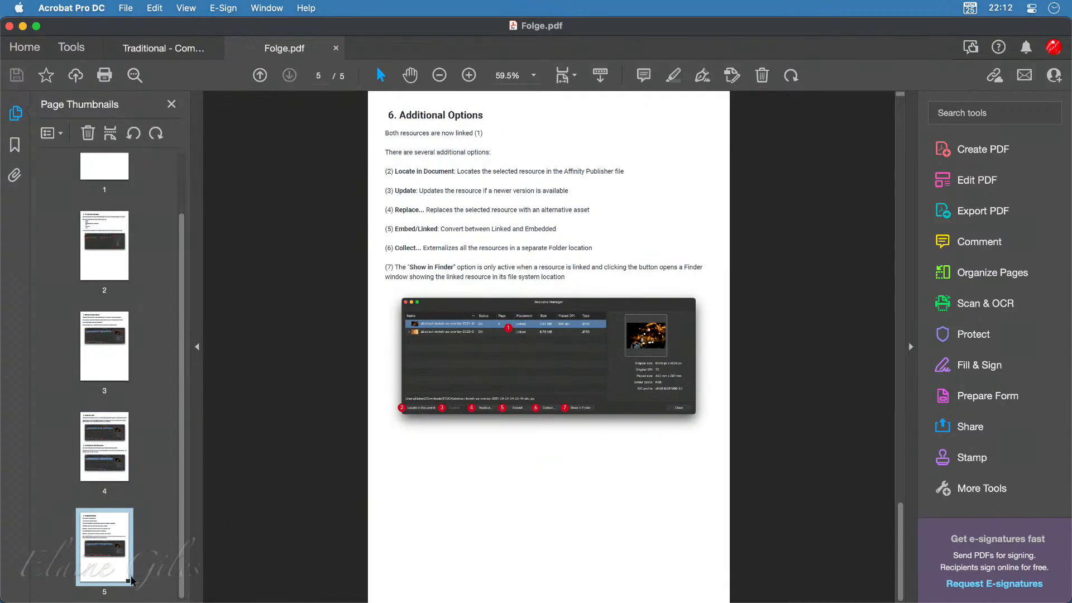
drag(132, 582, 6, 154)
click(16, 149)
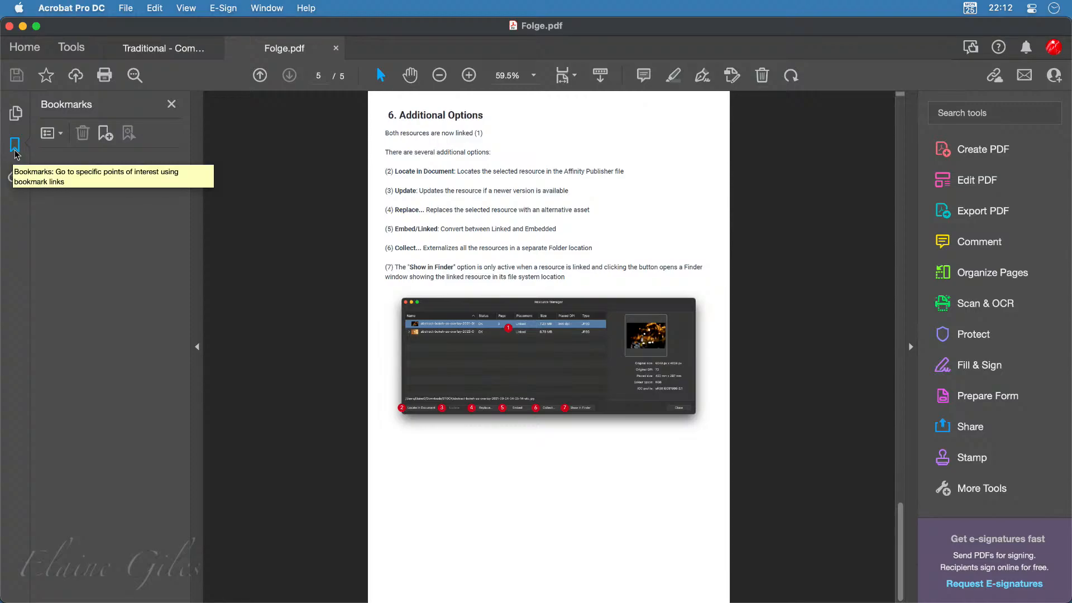
key(cmd+q)
key(super+h)
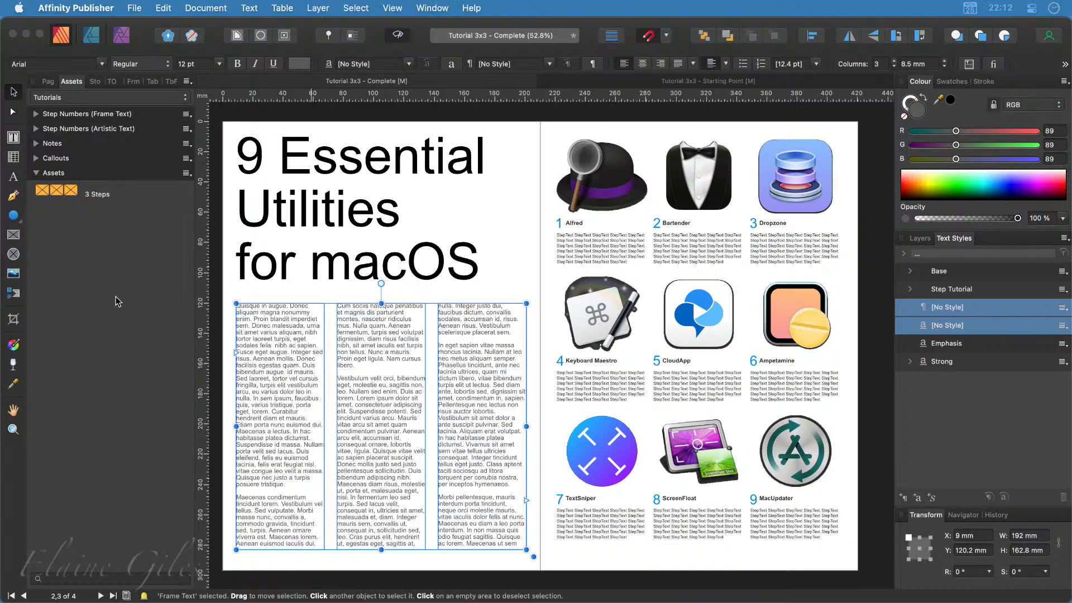
Create a new four-page A4 document with margins turned off
click(135, 7)
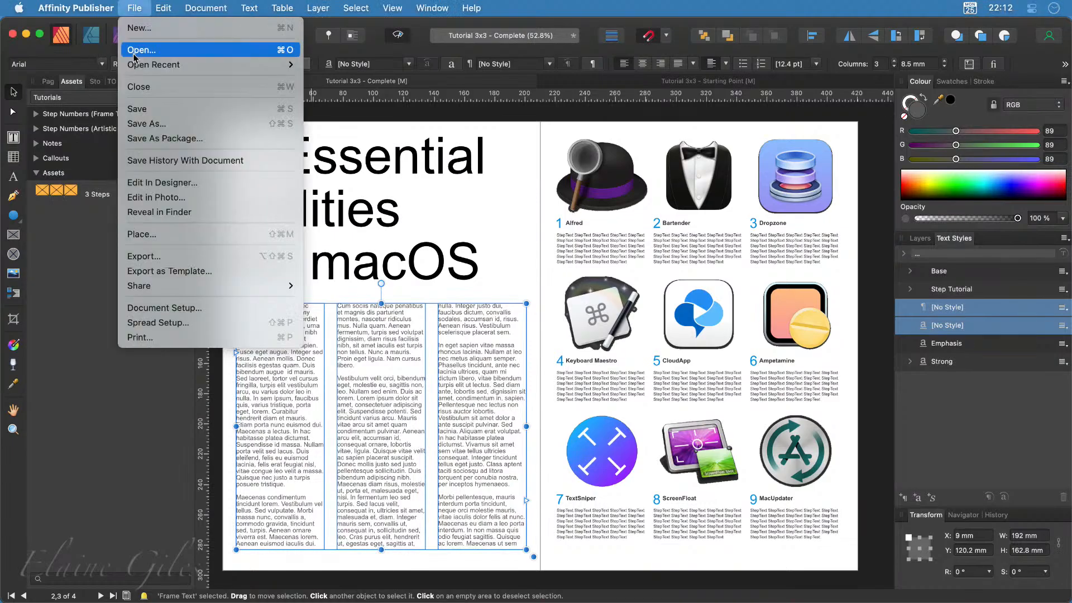
click(158, 29)
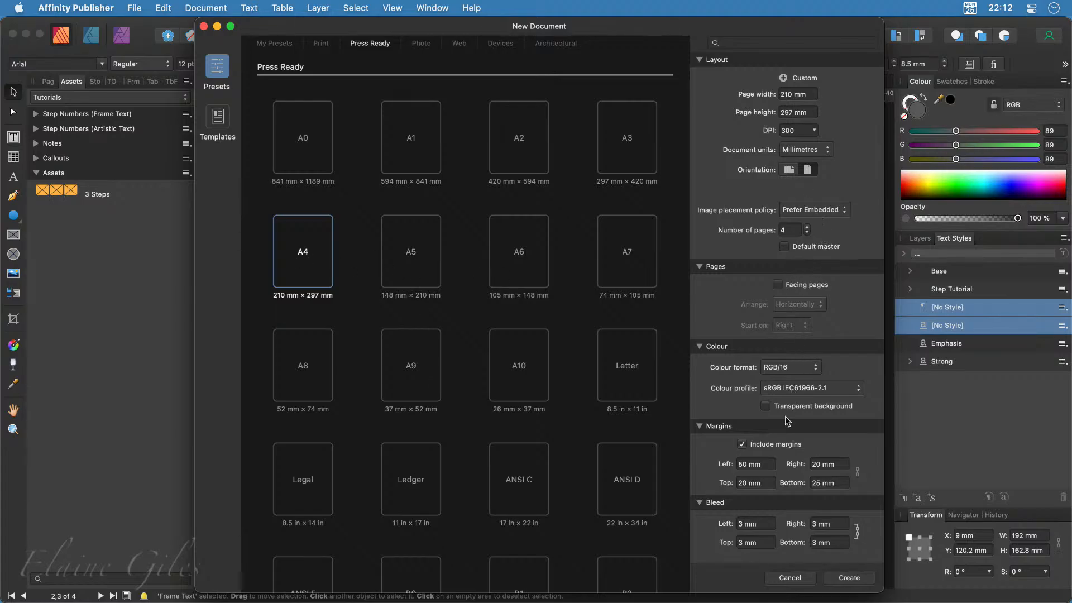
click(741, 444)
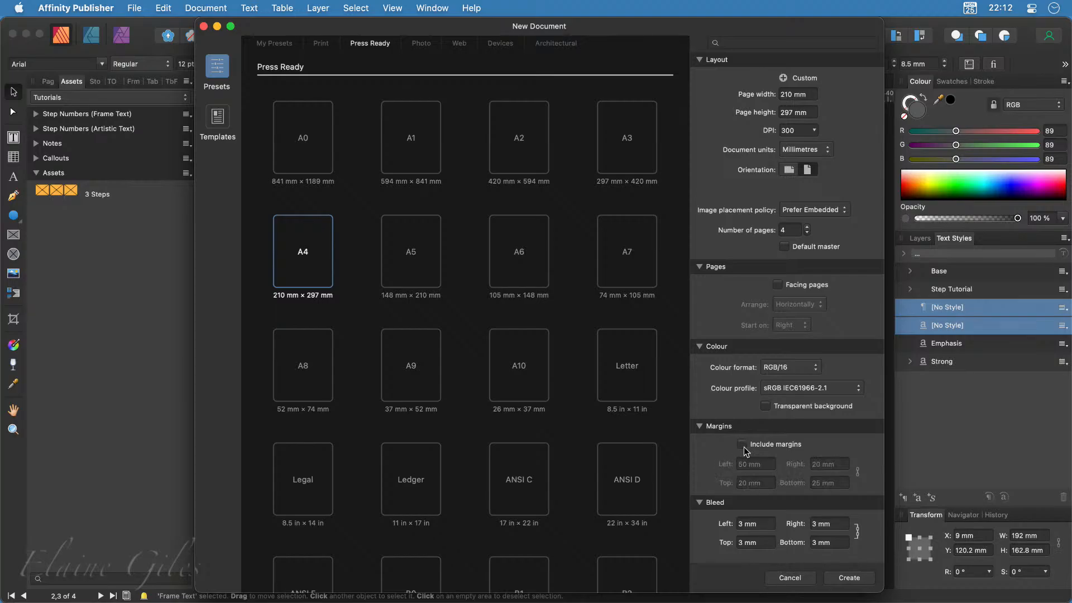
click(848, 577)
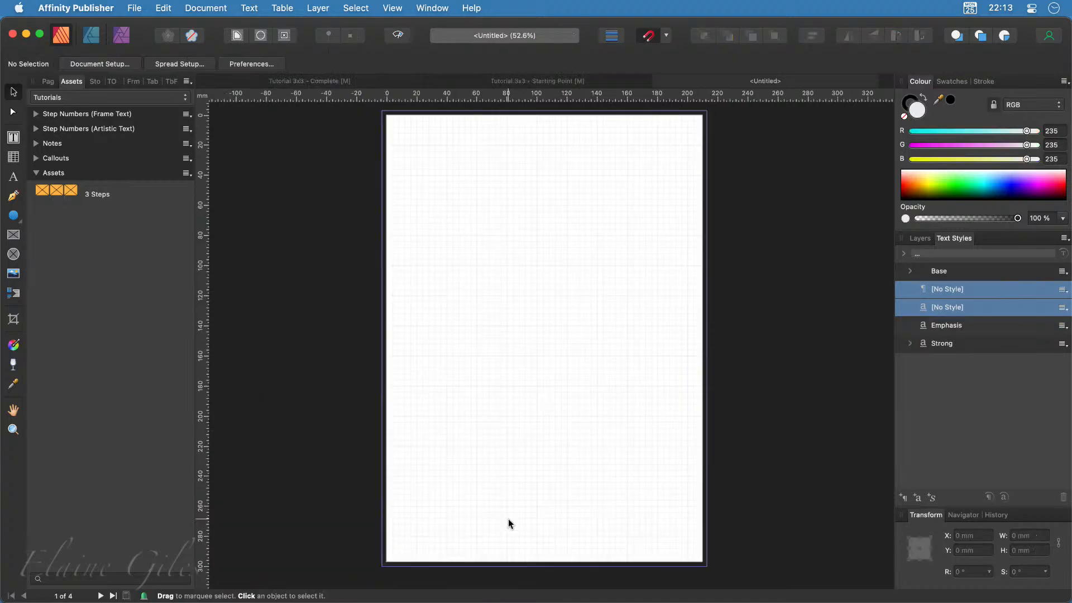
Add all pages from Folge.pdf in the Tutorials folder after page 2 of the new document, with the document's pages shown
click(48, 81)
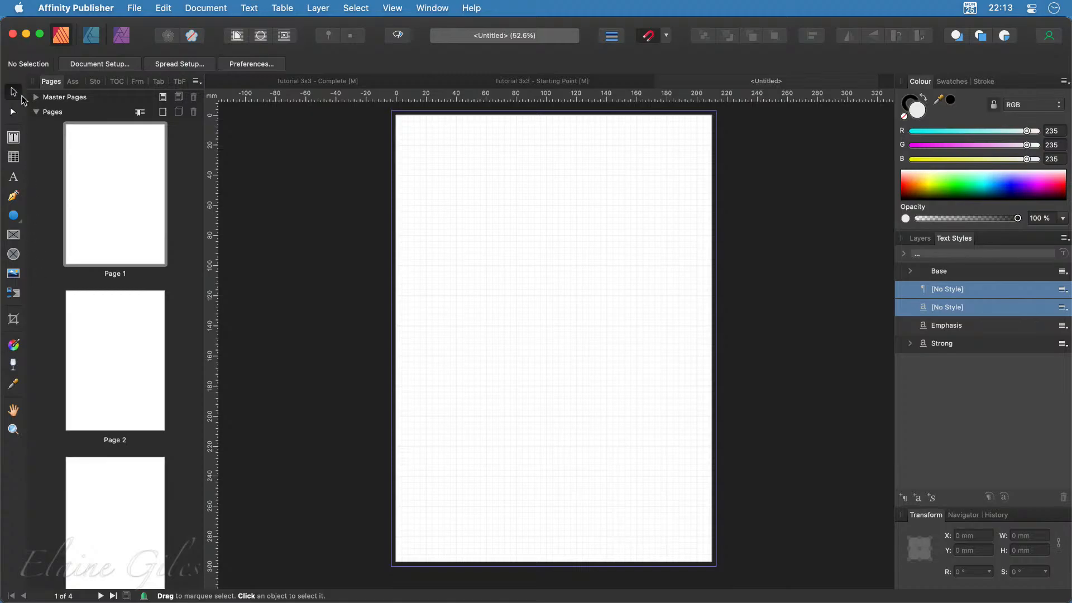
click(224, 8)
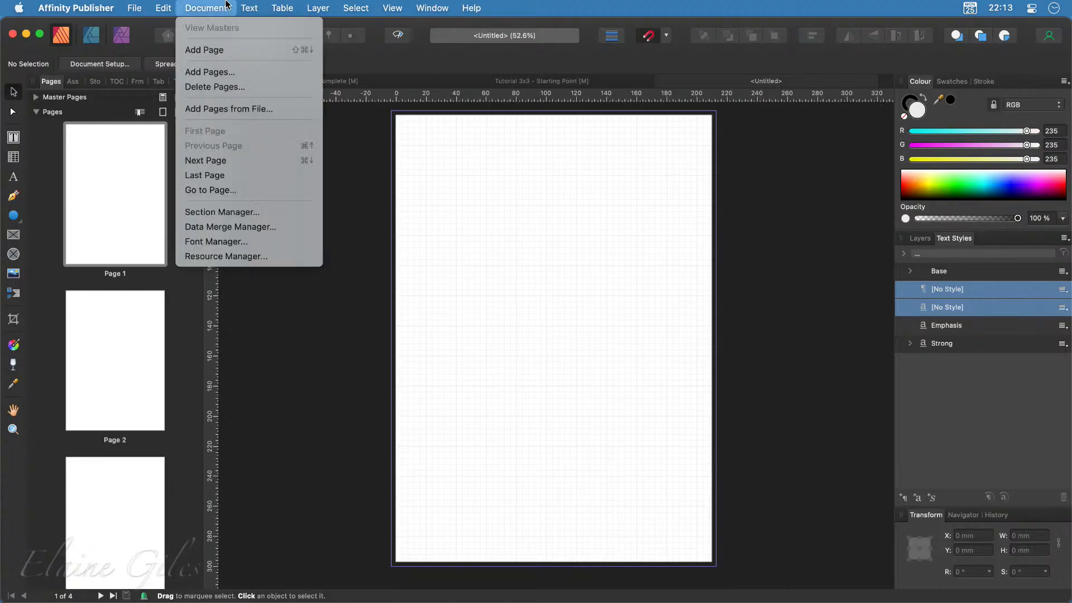
click(216, 112)
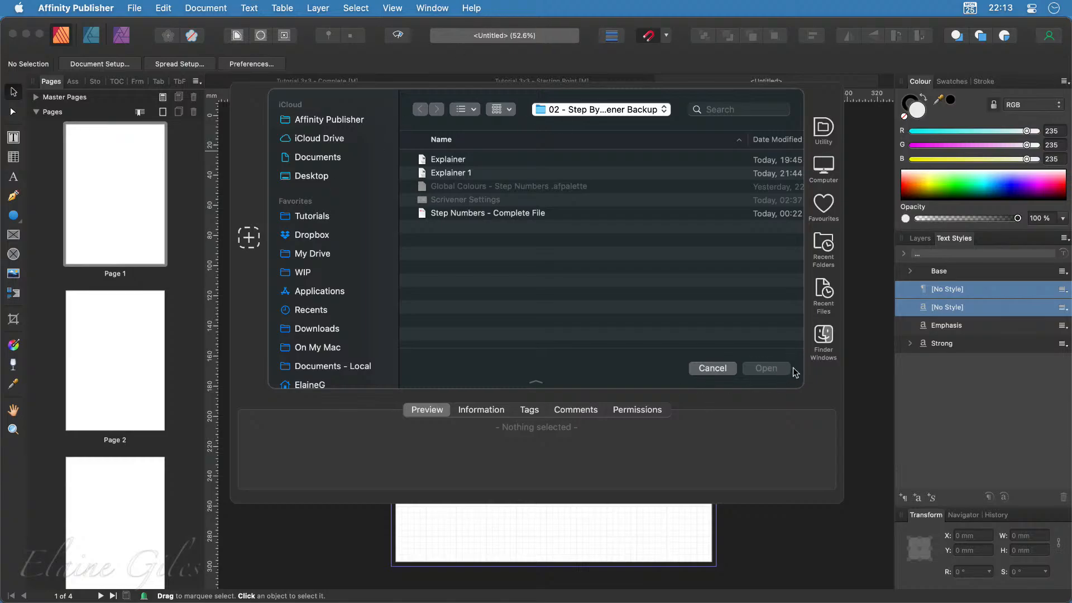
click(334, 218)
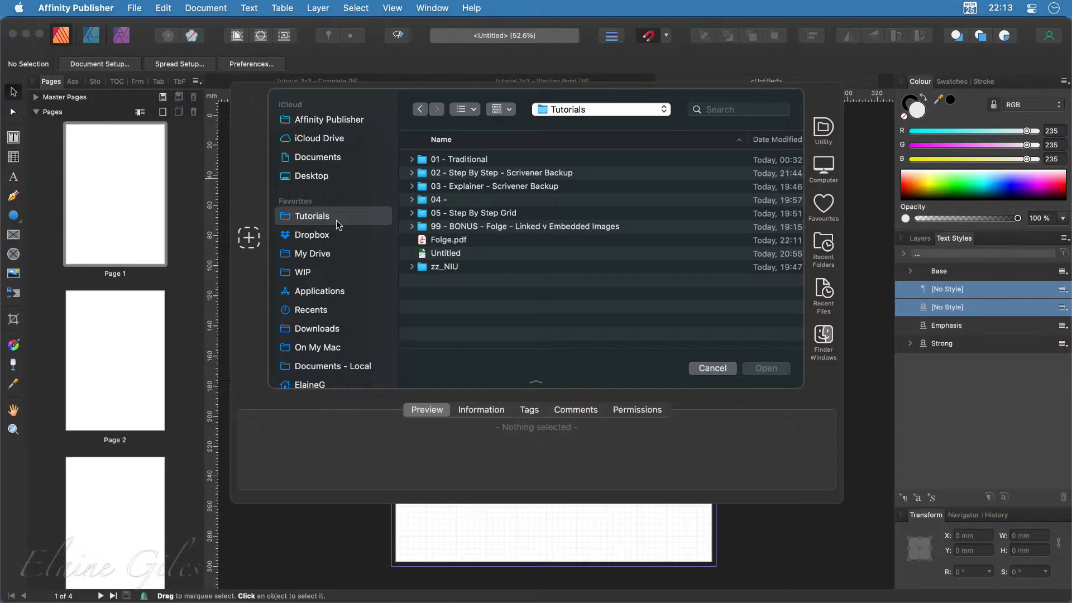
click(470, 246)
click(785, 372)
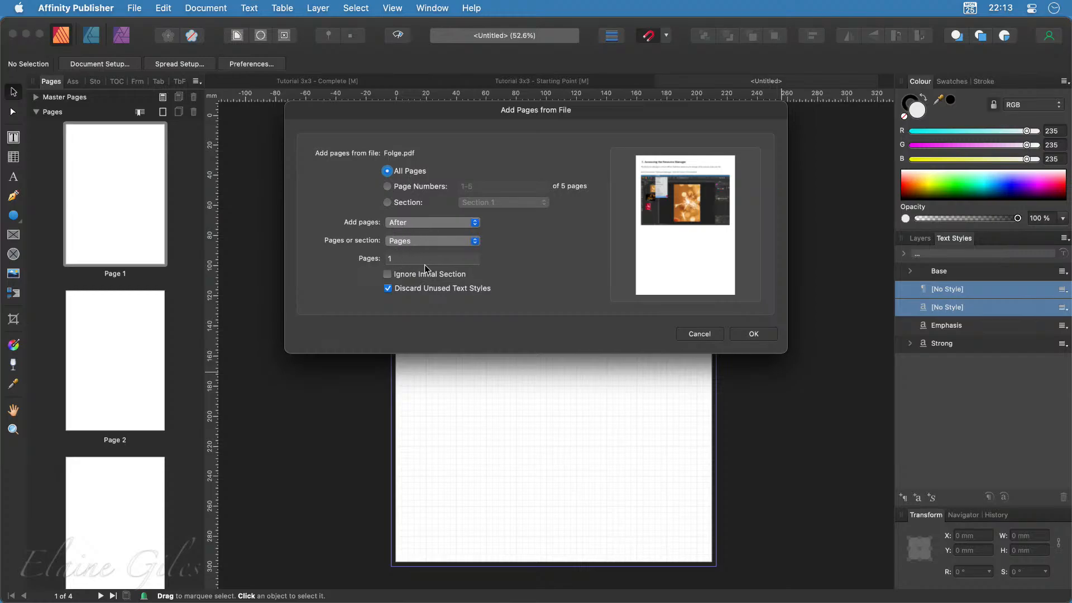
click(390, 259)
click(770, 340)
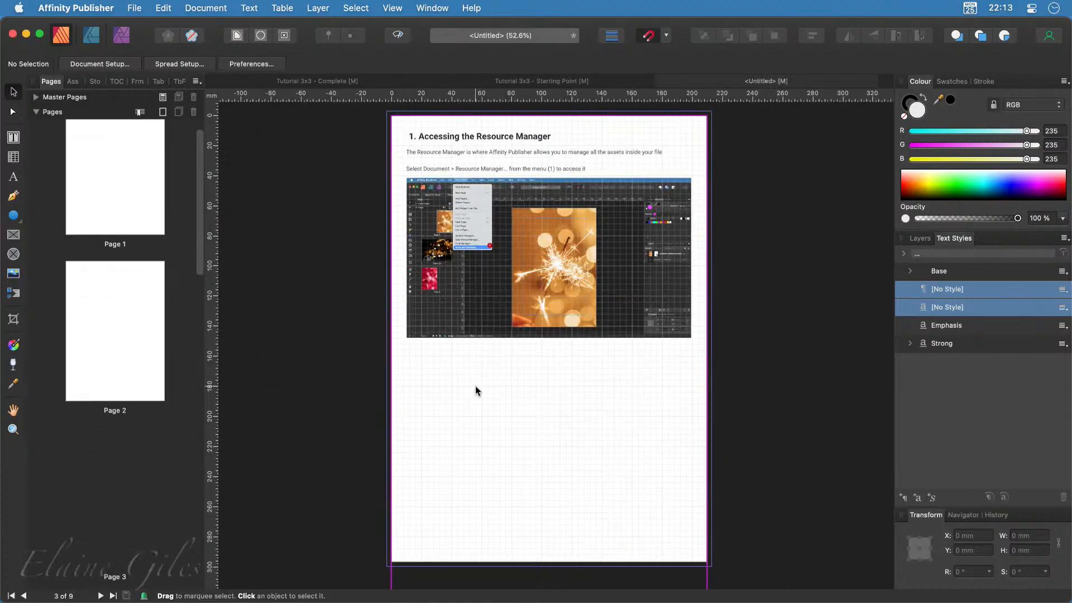
Review the thumbnails of the imported guide pages and the blank pages around them
scroll(118, 422, down, 3)
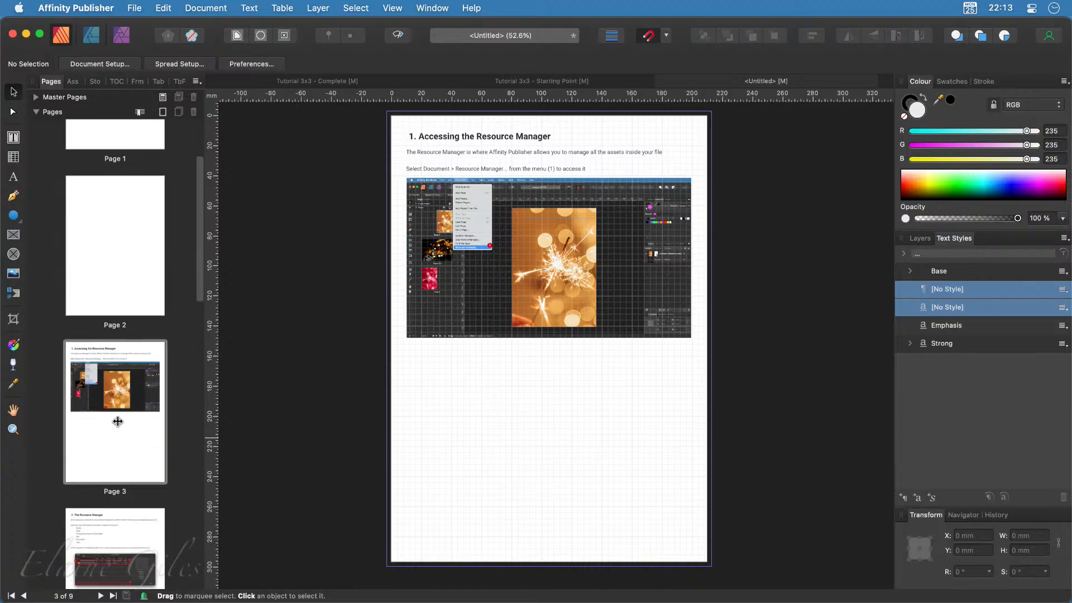
scroll(117, 421, down, 8)
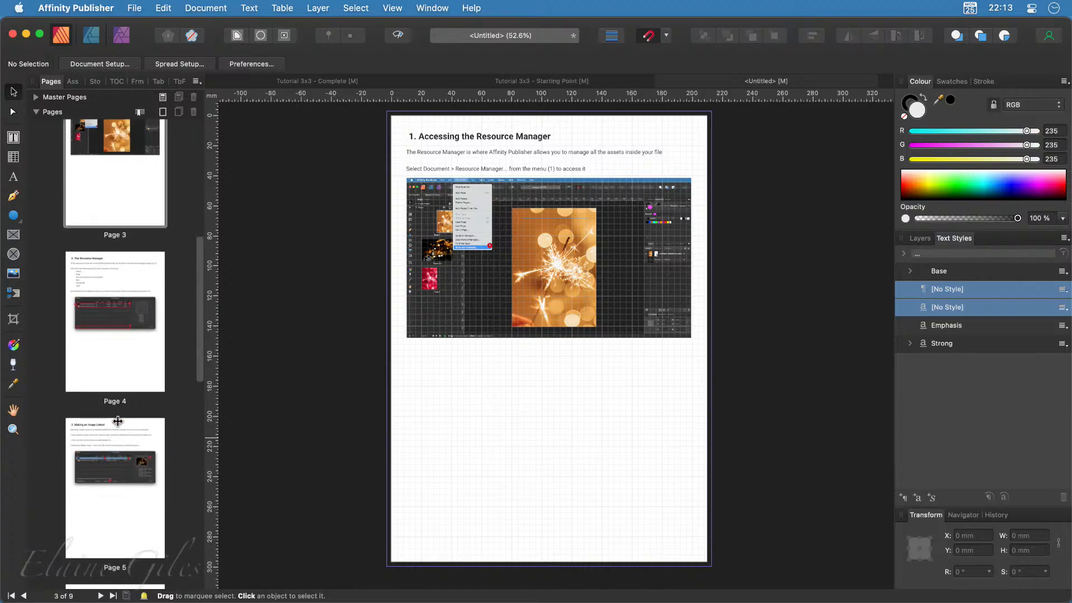
scroll(117, 421, down, 8)
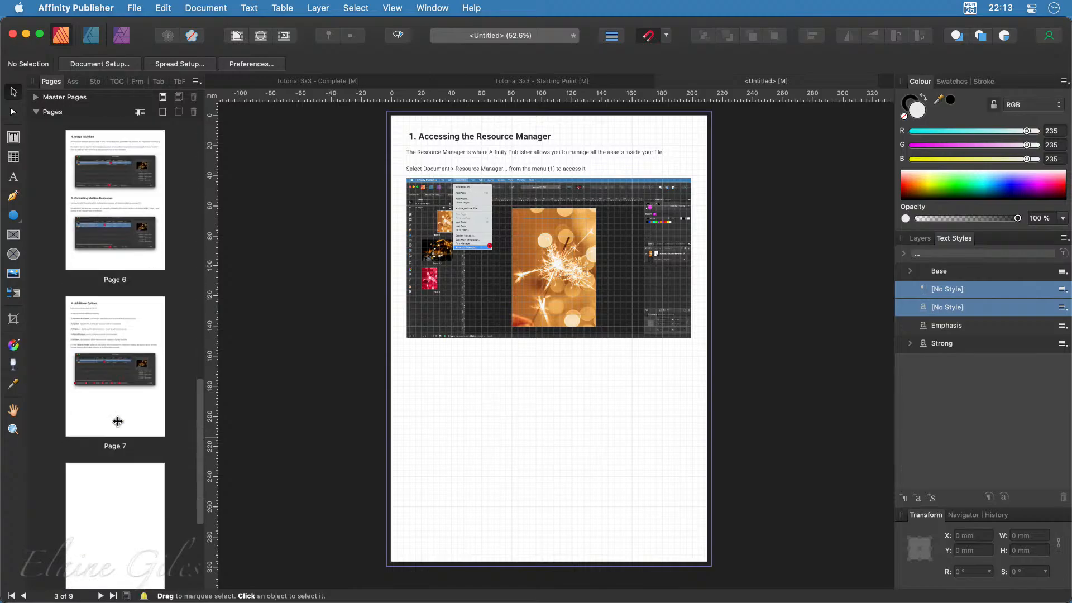
scroll(117, 421, down, 1)
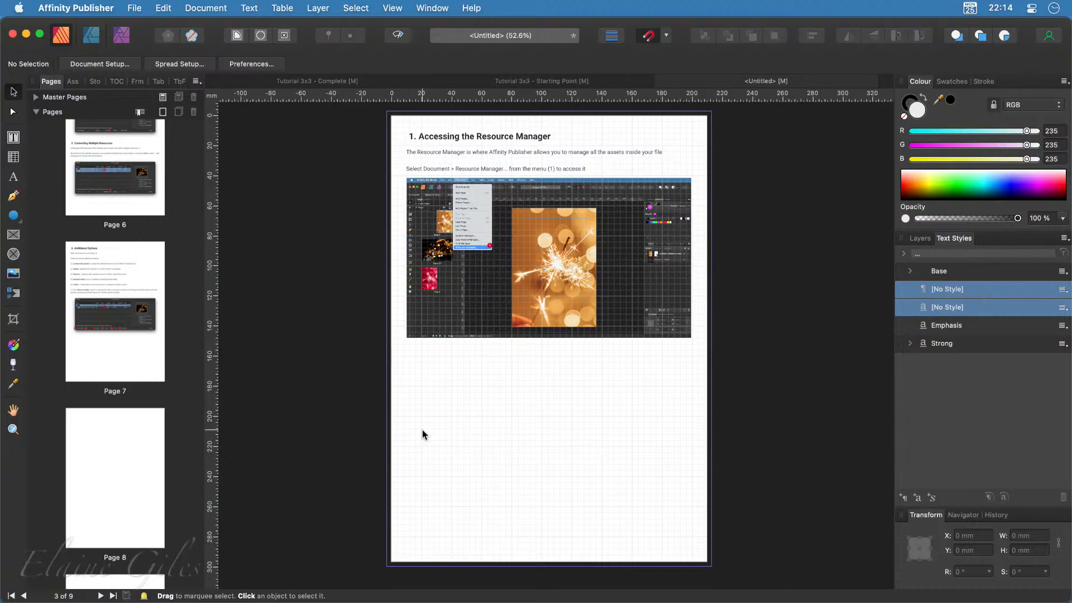
scroll(145, 159, up, 10)
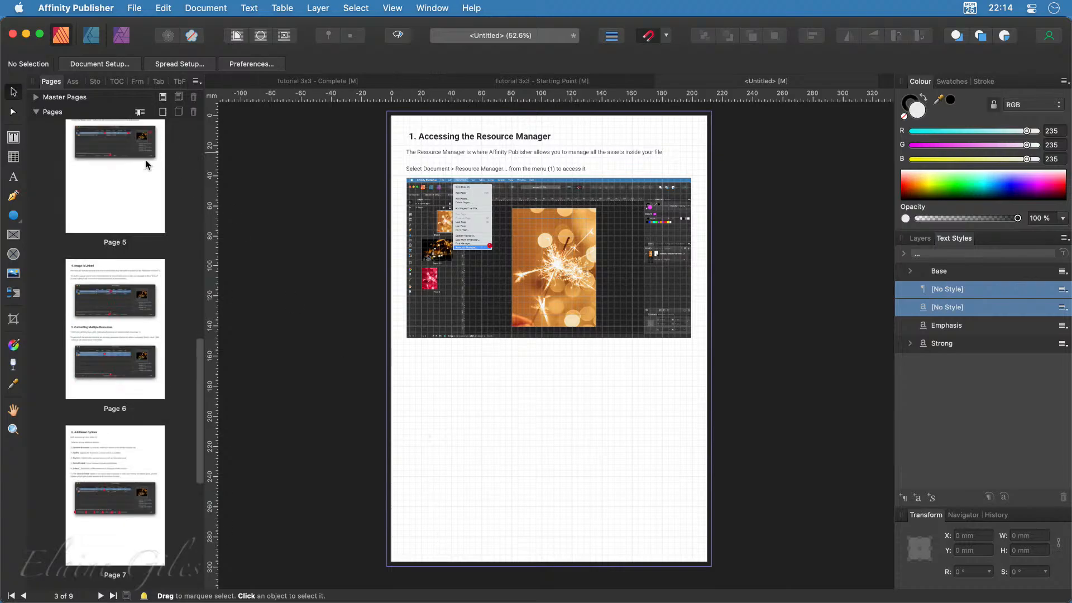
scroll(146, 161, up, 4)
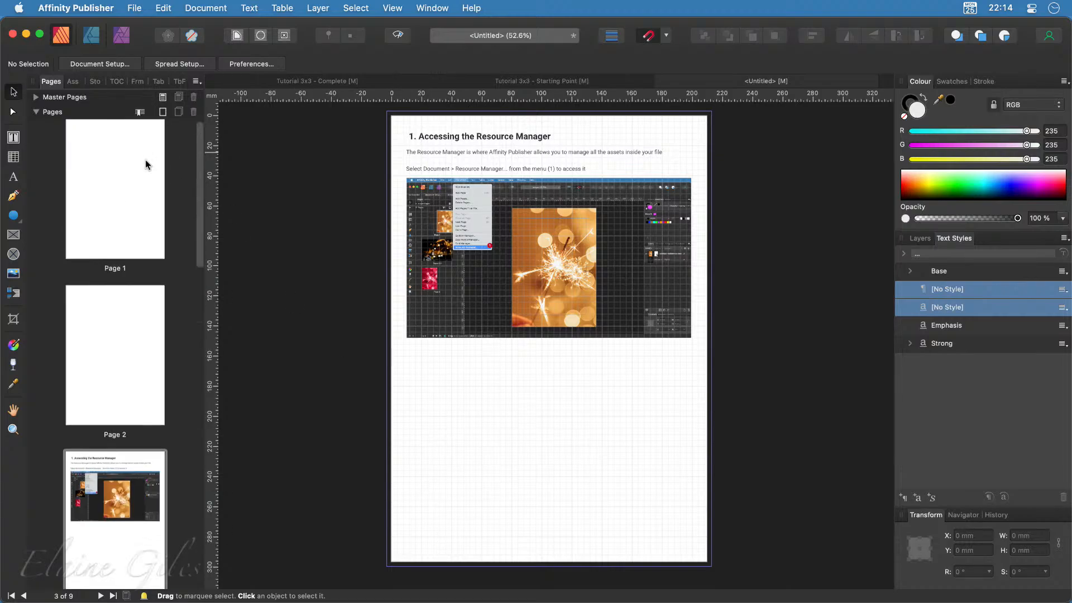
scroll(126, 348, down, 3)
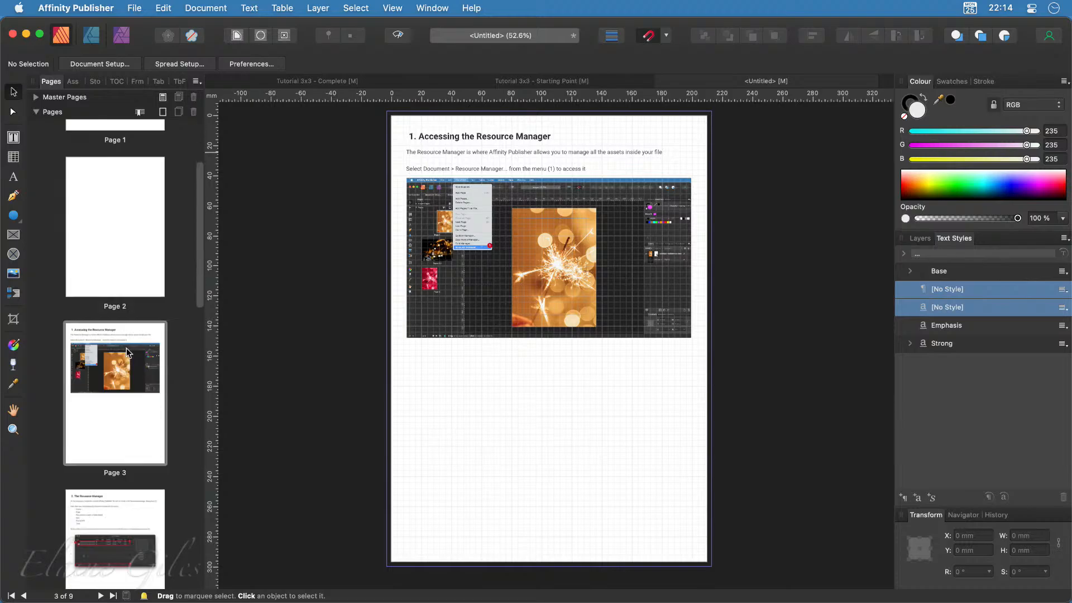
Add a portrait master page named Master A at 209.9 × 296.7 mm
scroll(127, 347, down, 2)
click(36, 96)
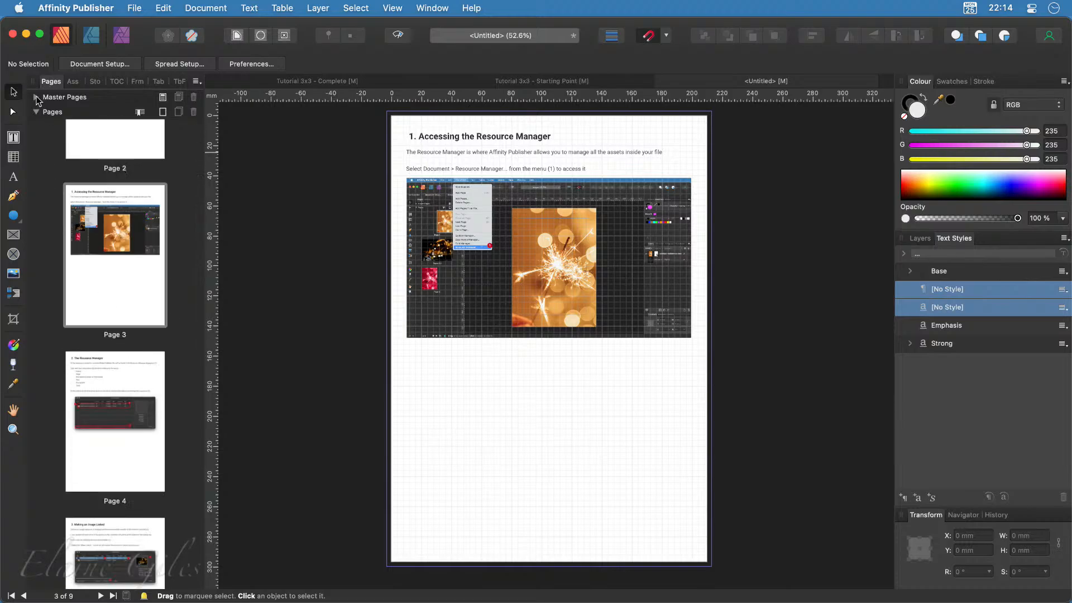
click(162, 96)
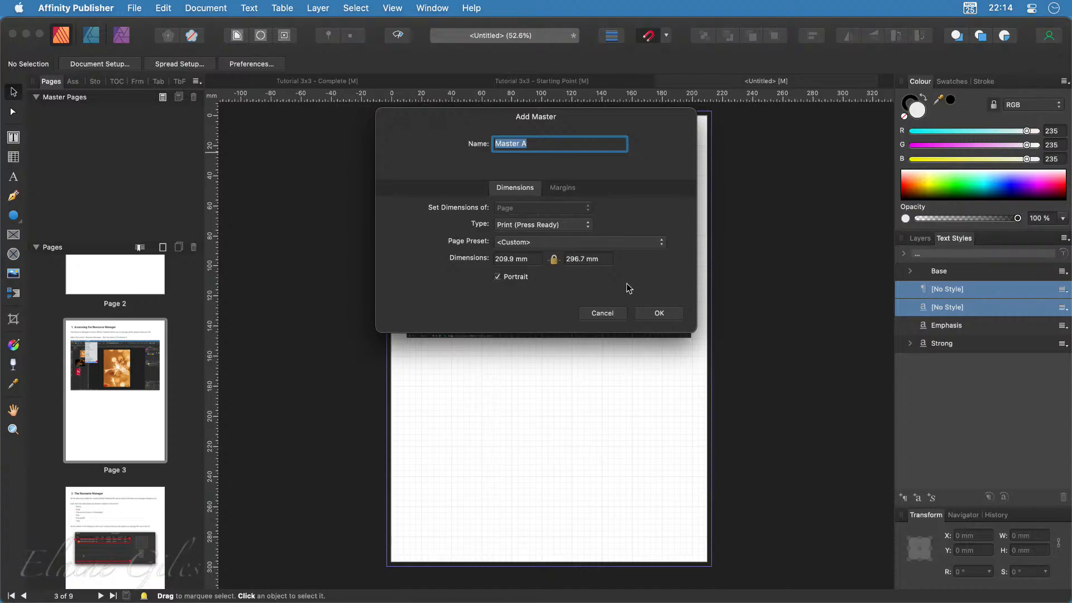
click(659, 312)
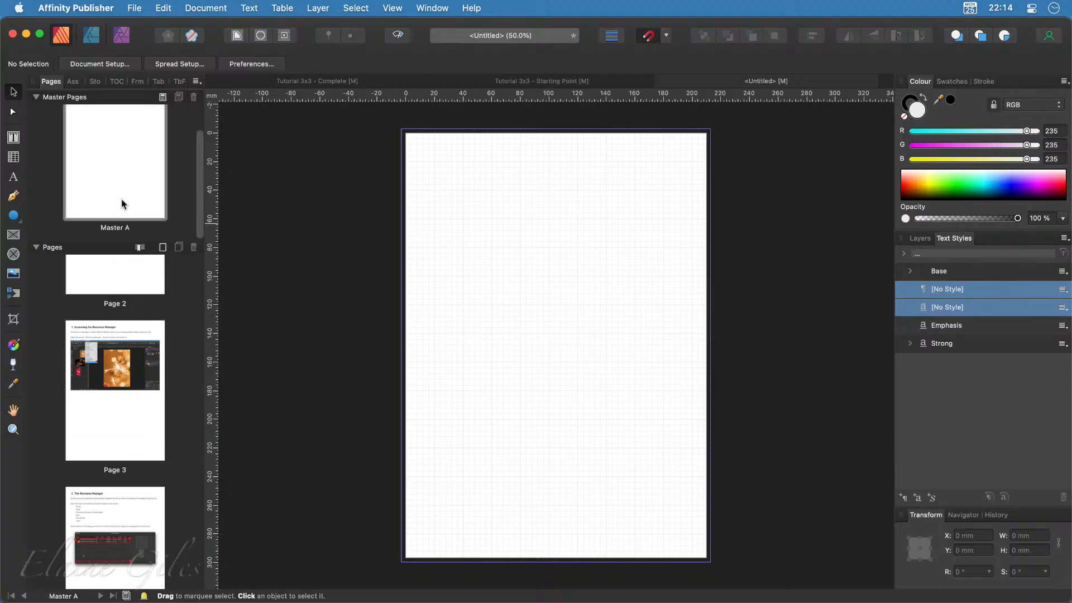
Draw a frame text box about 183 × 11 mm near the bottom of Master A and insert a Page Number field in it
click(14, 137)
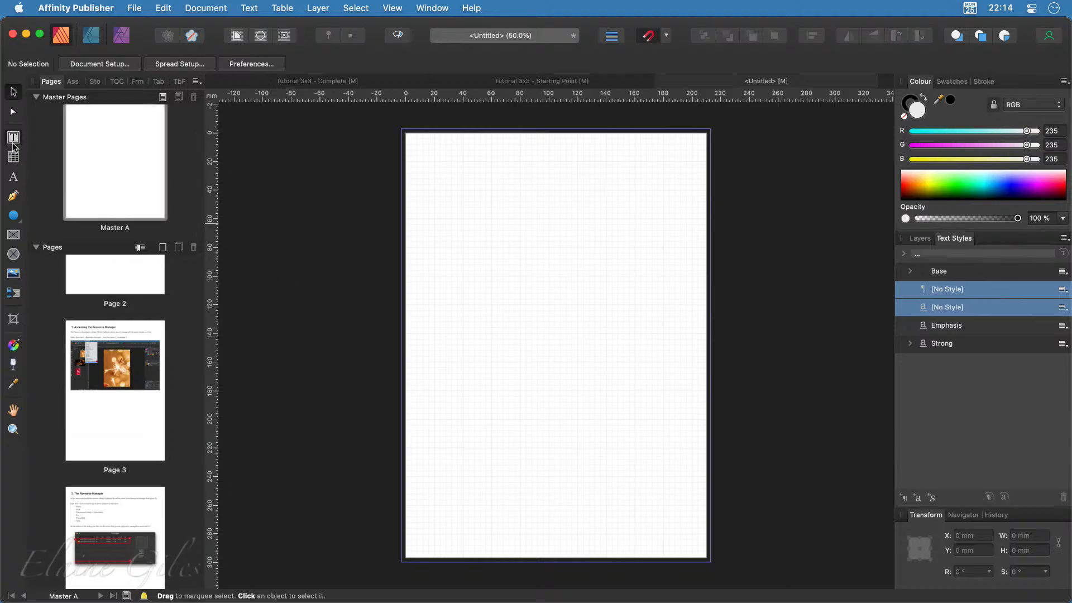
drag(425, 535, 687, 551)
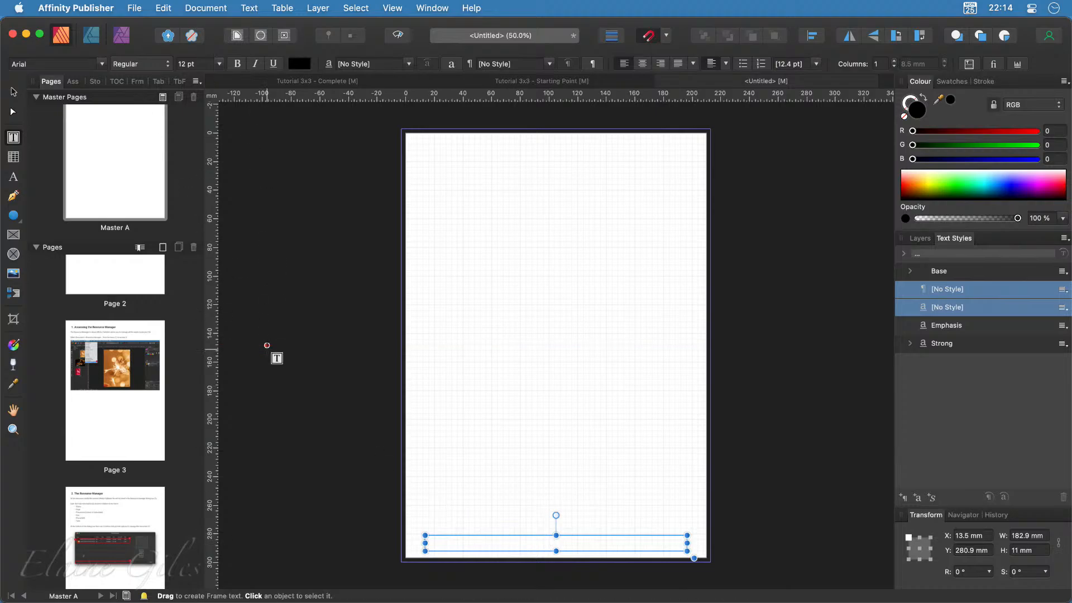
click(257, 5)
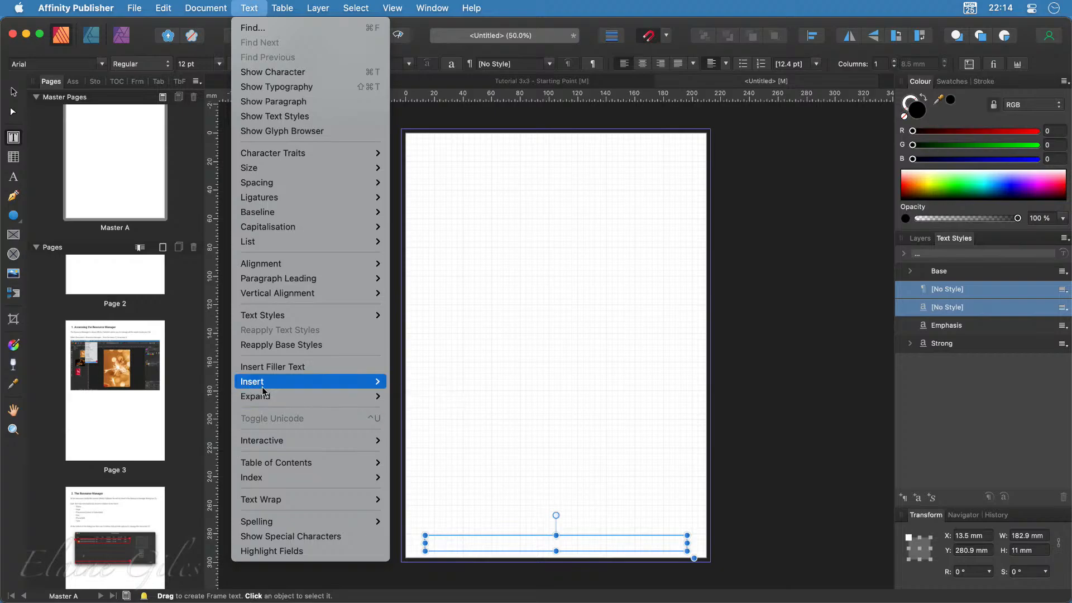
mouse_move(263, 385)
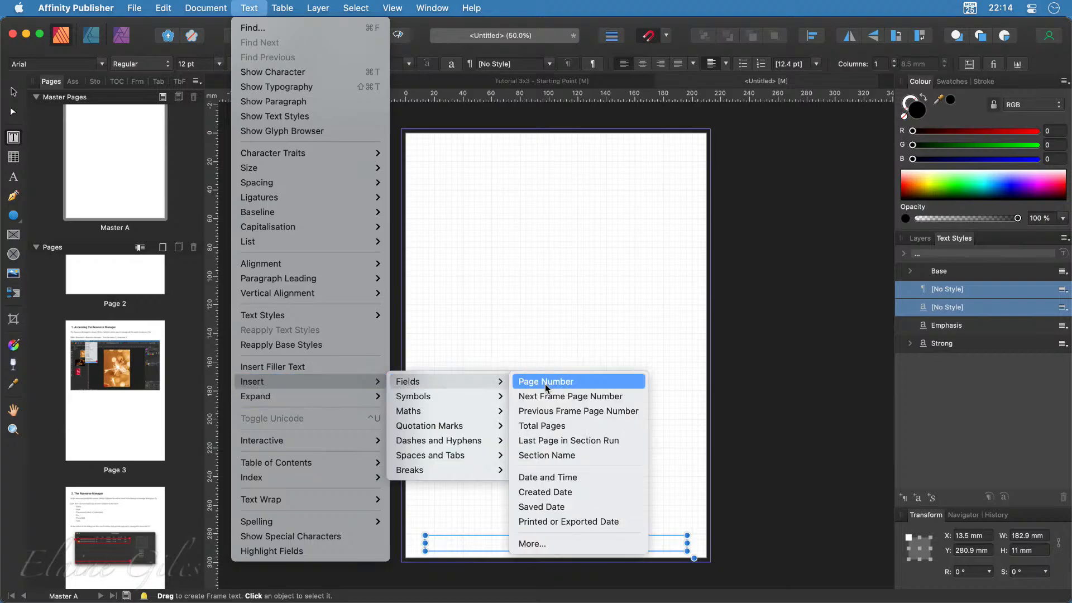
click(539, 381)
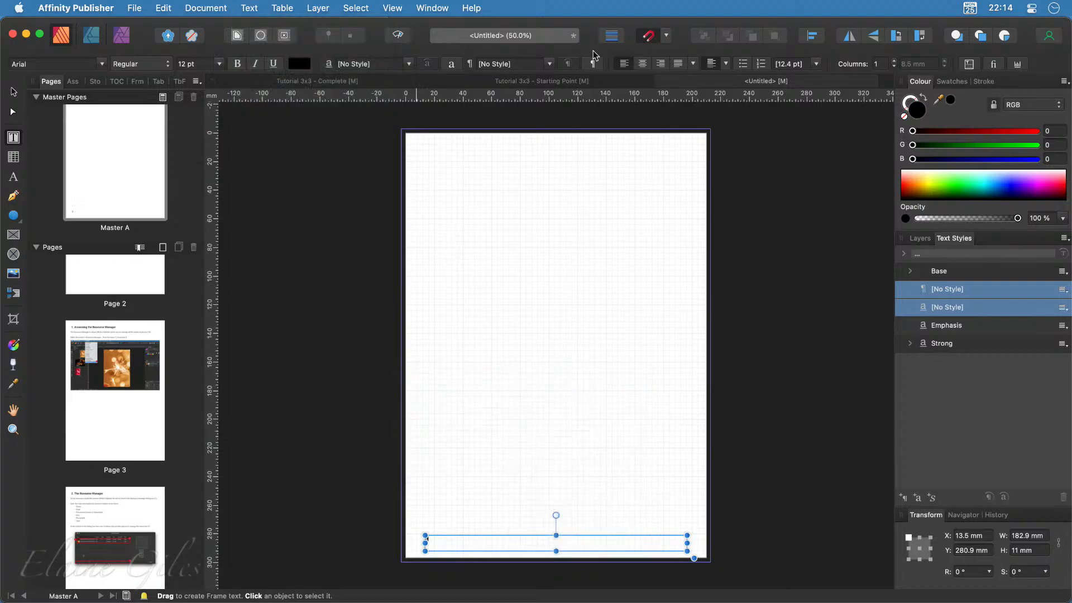
Centre the page number field on Master A and set its size to 20 pt
click(642, 64)
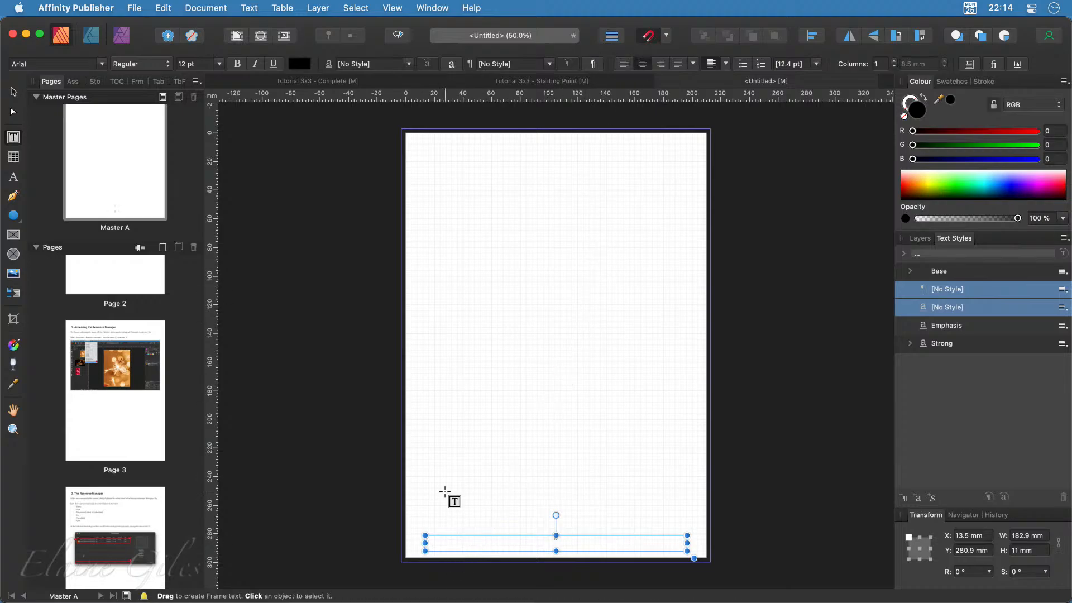
click(445, 492)
click(220, 64)
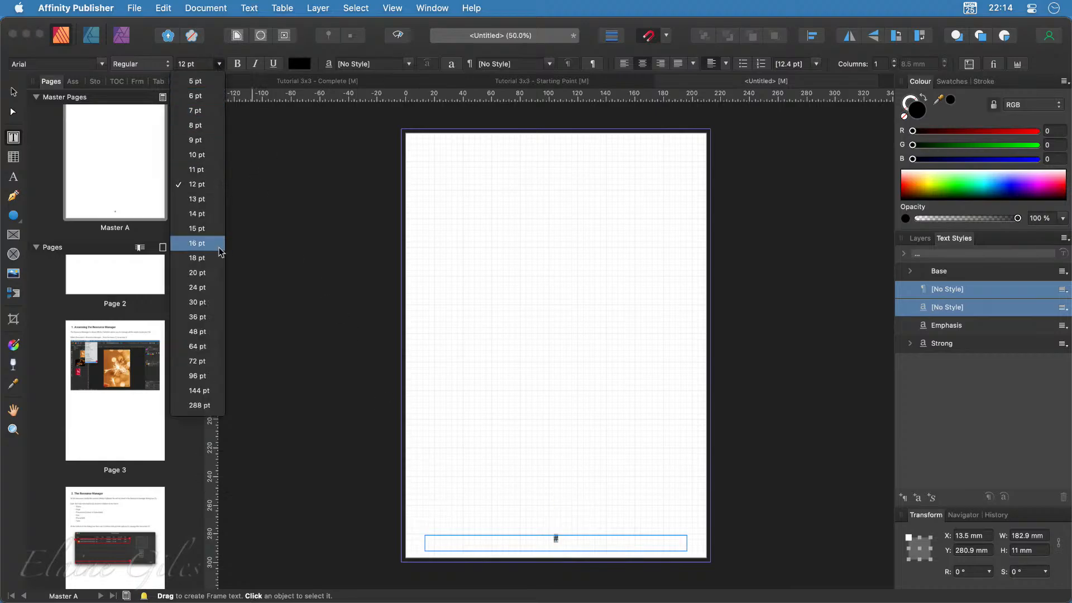
click(210, 273)
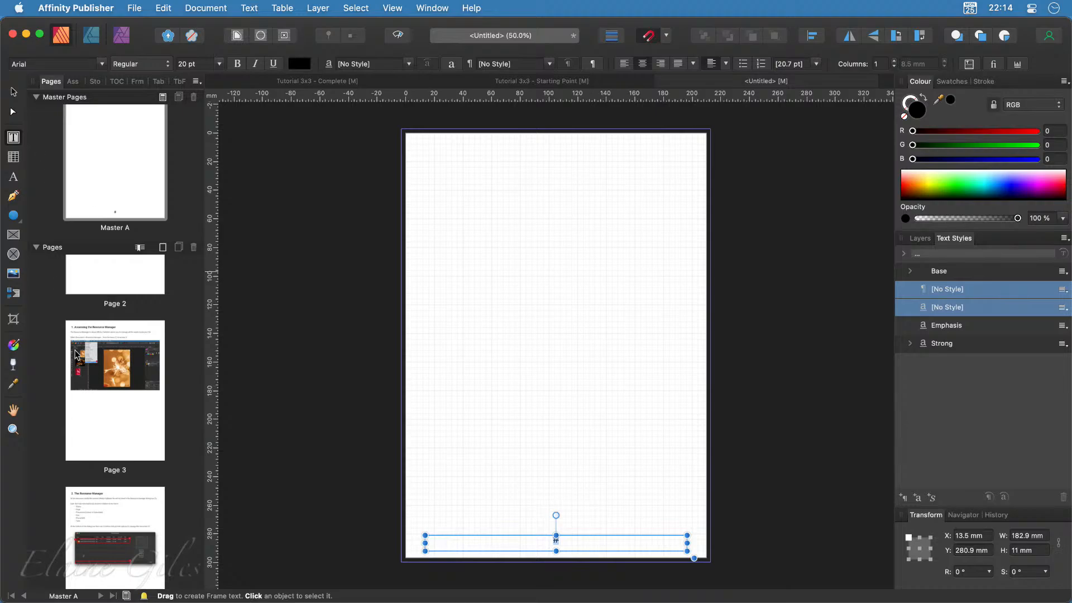
Apply Master A to pages 3-7, replacing existing masters and migrating content
scroll(121, 363, up, 1)
click(122, 363)
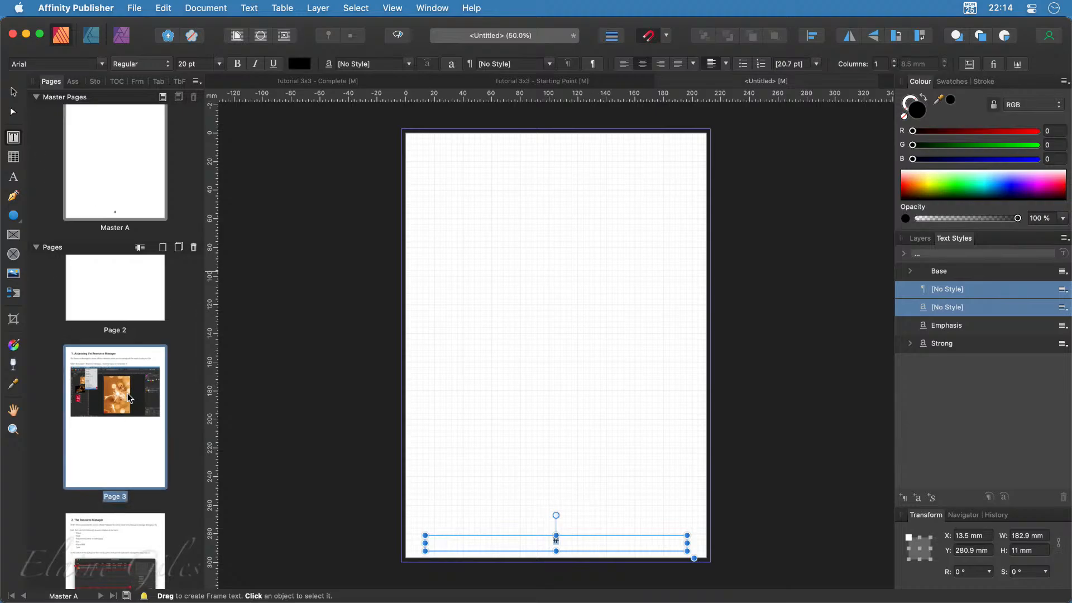
scroll(129, 407, down, 5)
scroll(129, 408, down, 12)
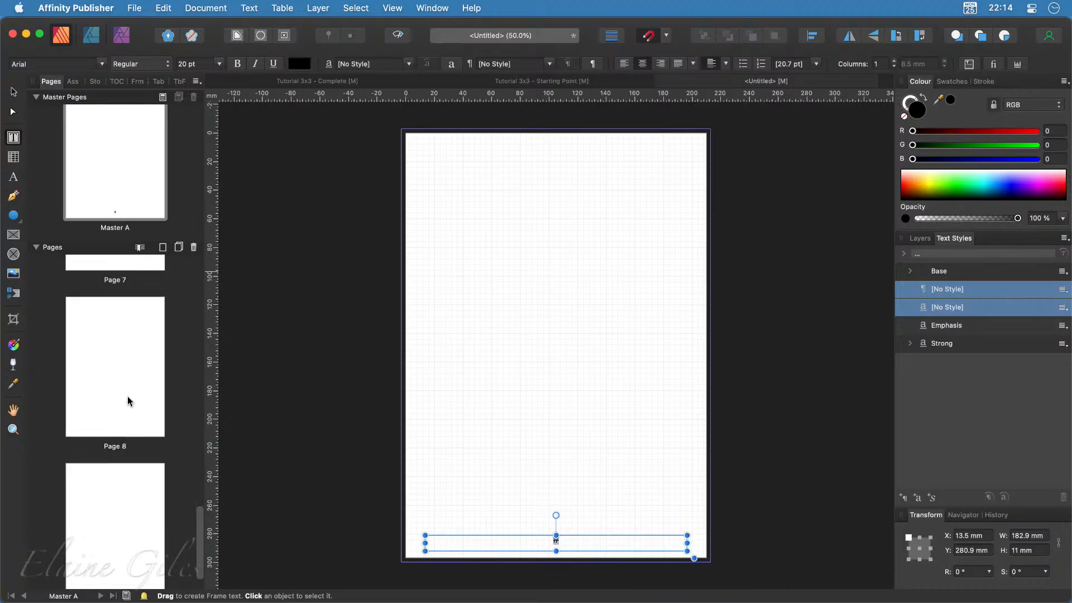
scroll(128, 401, down, 2)
click(122, 407)
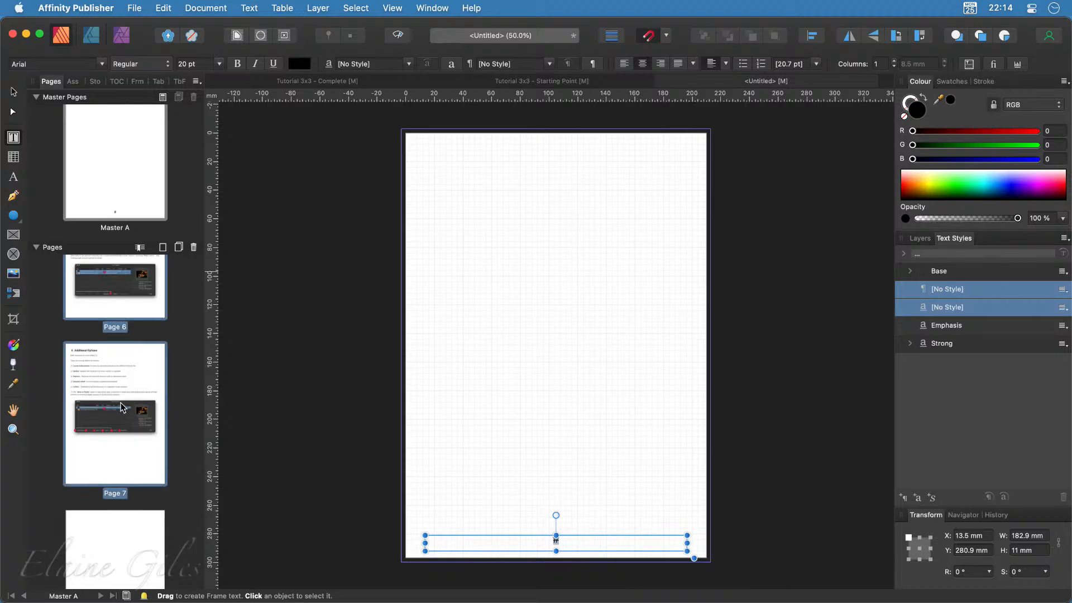
right_click(121, 406)
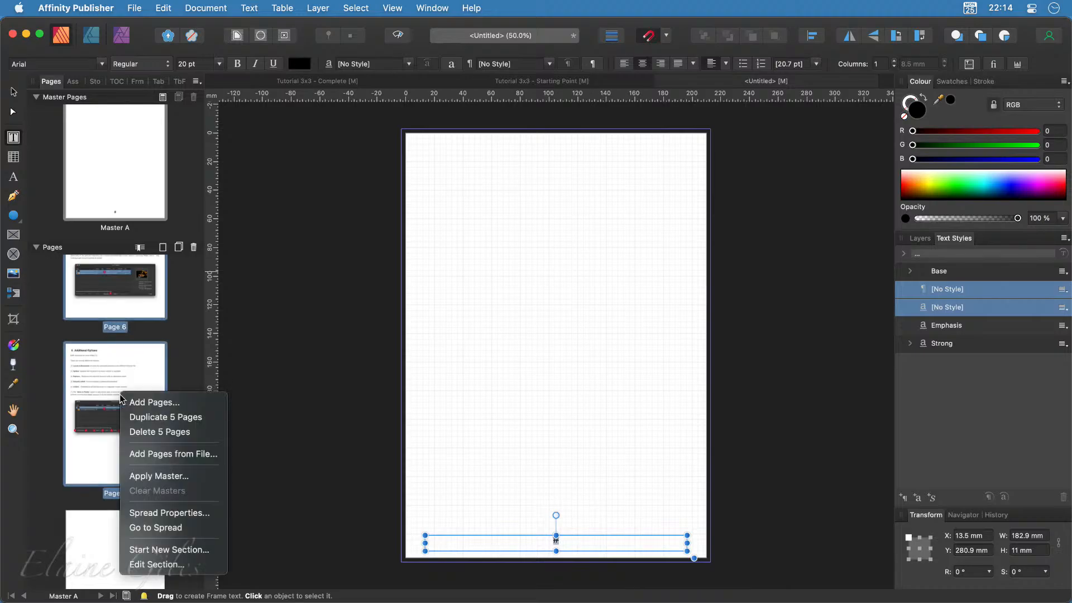
click(168, 475)
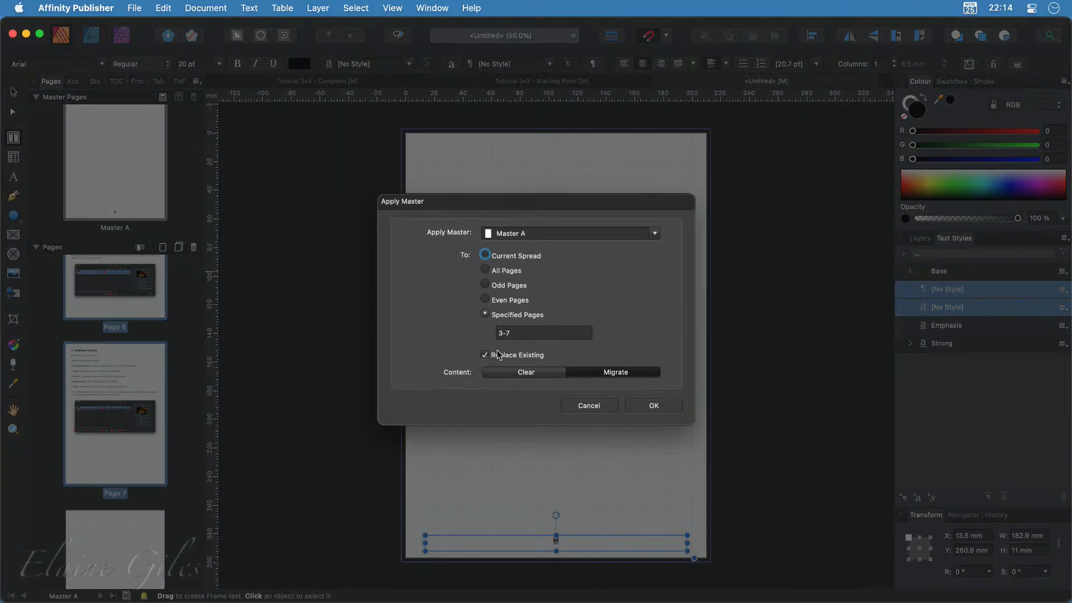
click(653, 407)
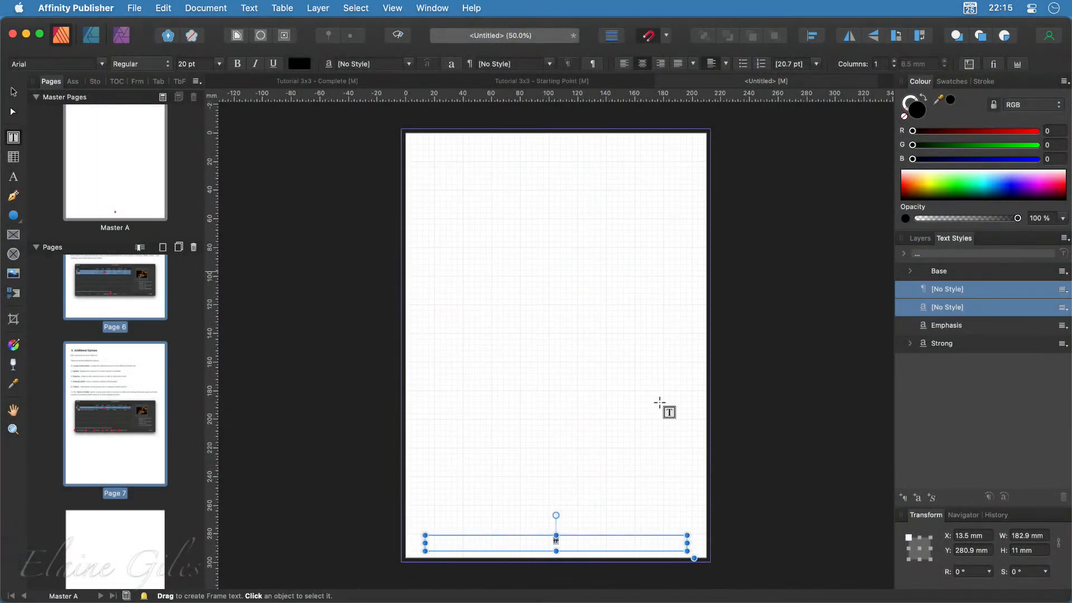
Check page 6, then reapply Master A to pages 3-7 with Replace Existing on and content set to Clear
double_click(147, 307)
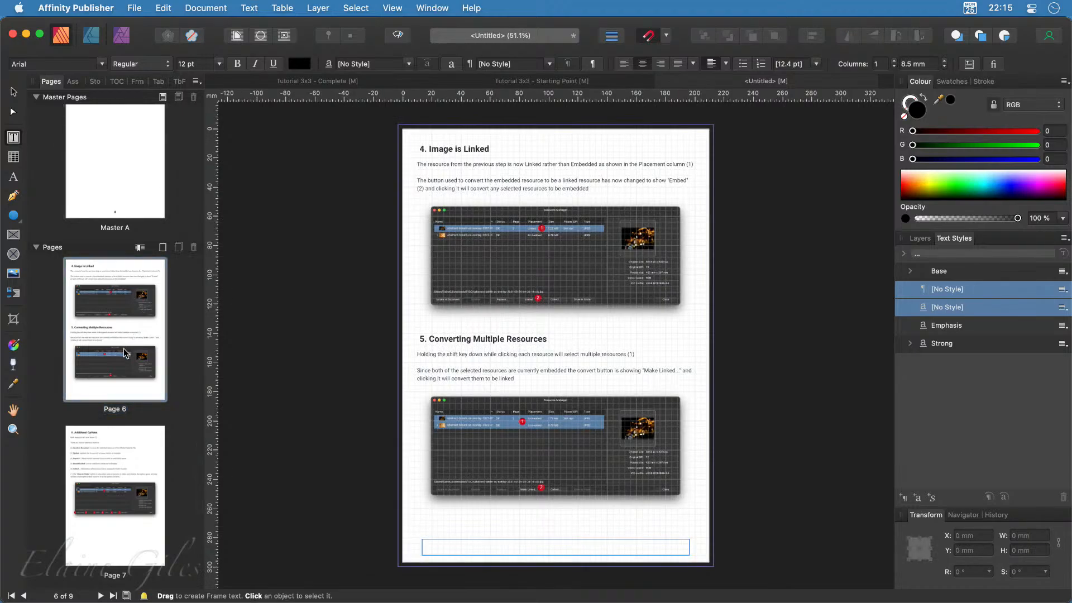
scroll(124, 353, up, 10)
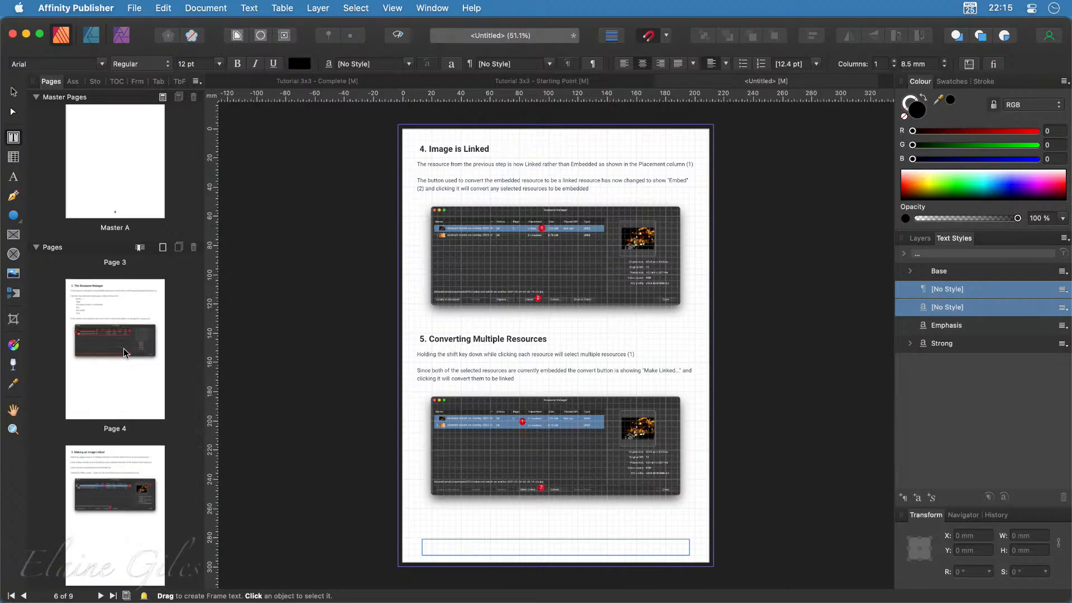
scroll(124, 353, up, 8)
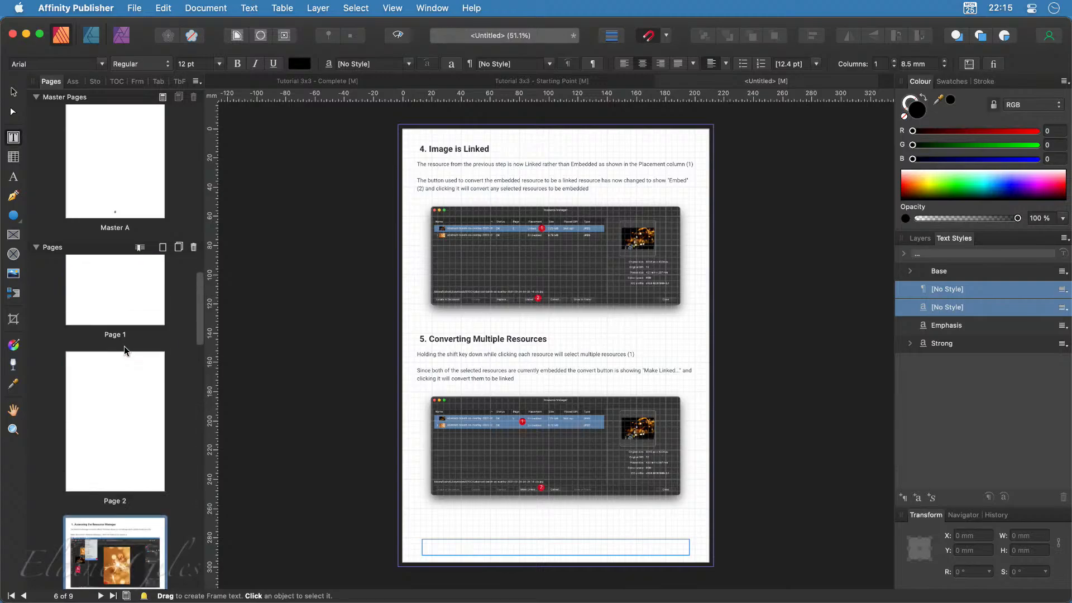
scroll(124, 350, down, 3)
scroll(127, 531, down, 15)
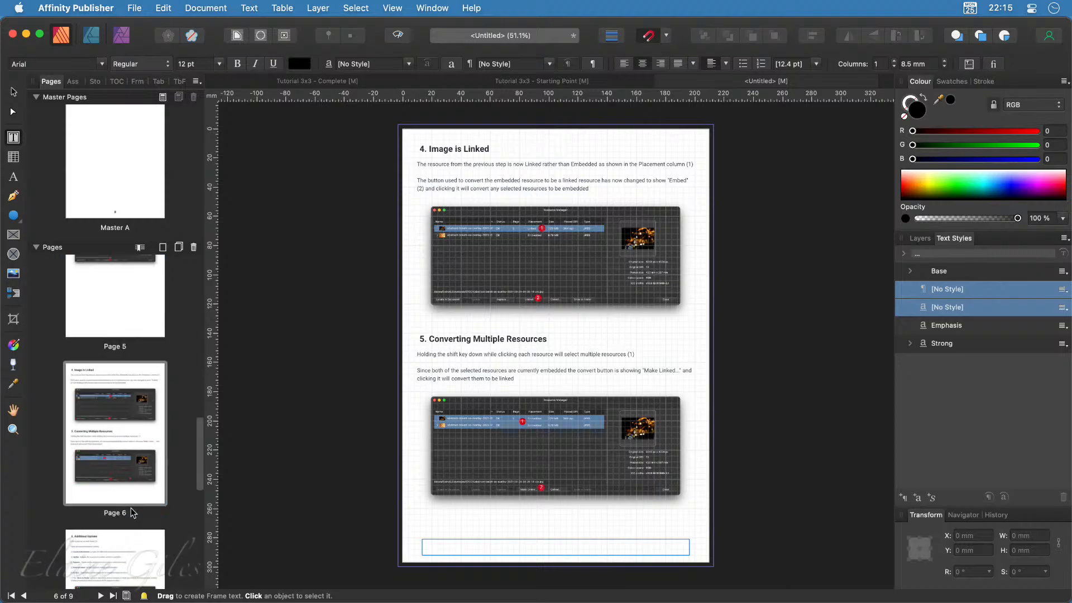
shift+click(129, 434)
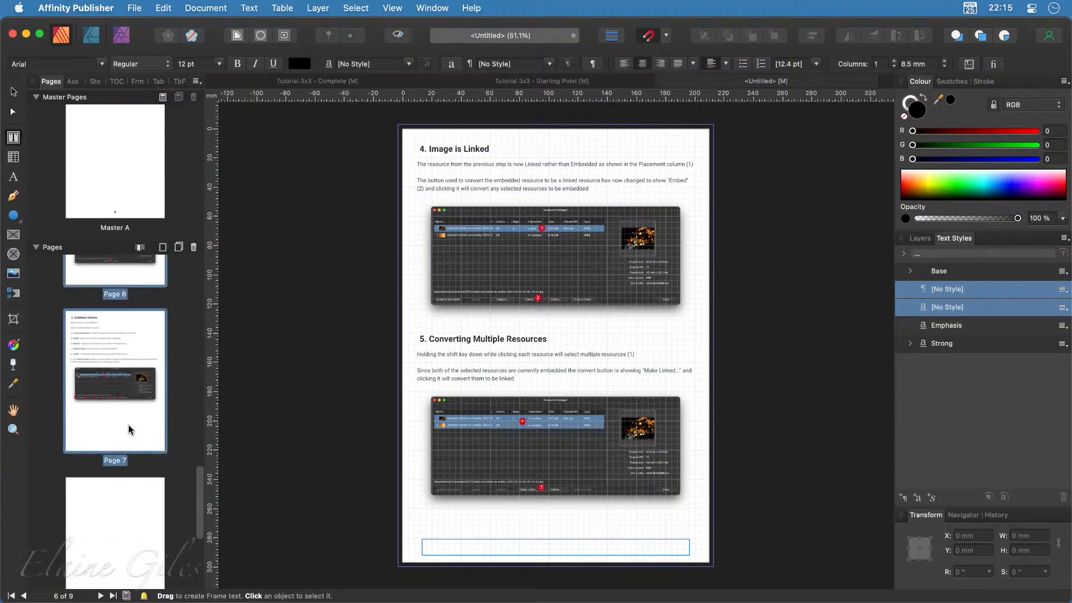
right_click(130, 417)
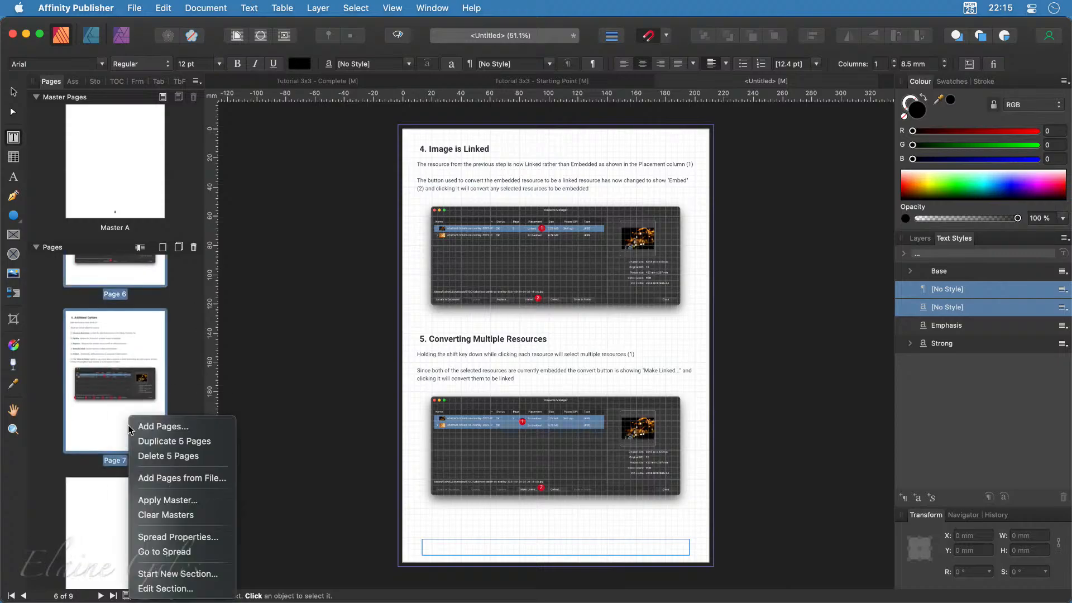
click(167, 499)
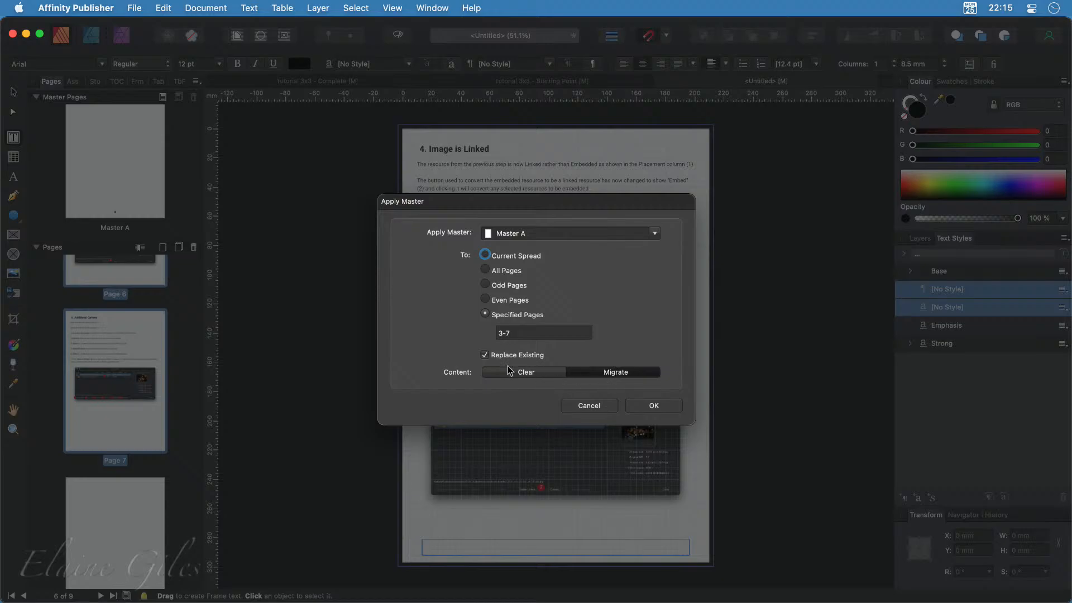
click(520, 372)
click(653, 406)
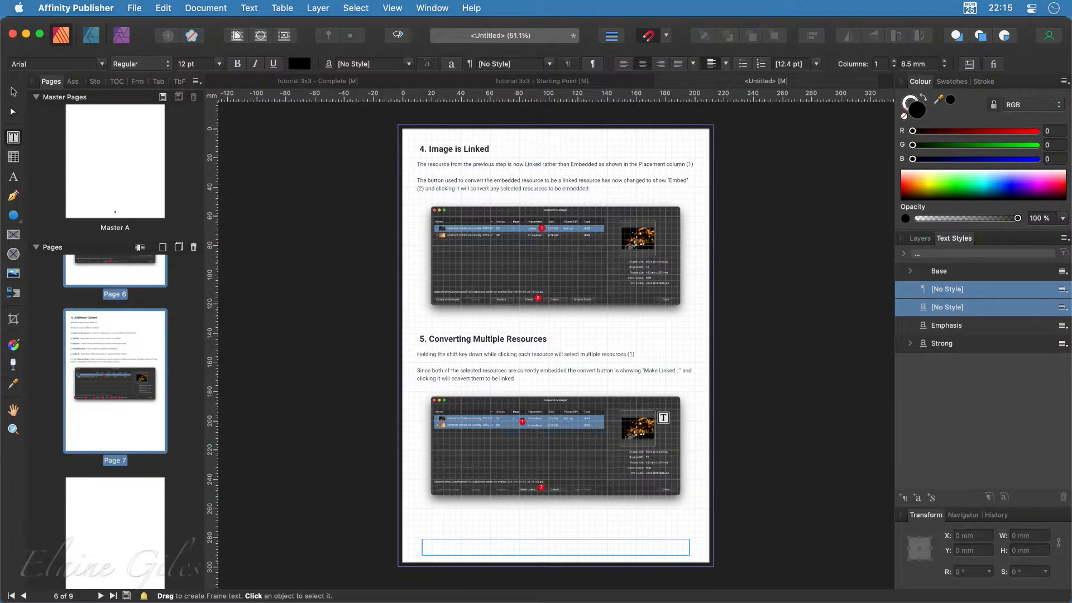
Open Master A with the Move tool active and try to apply it directly to page 7
key(v)
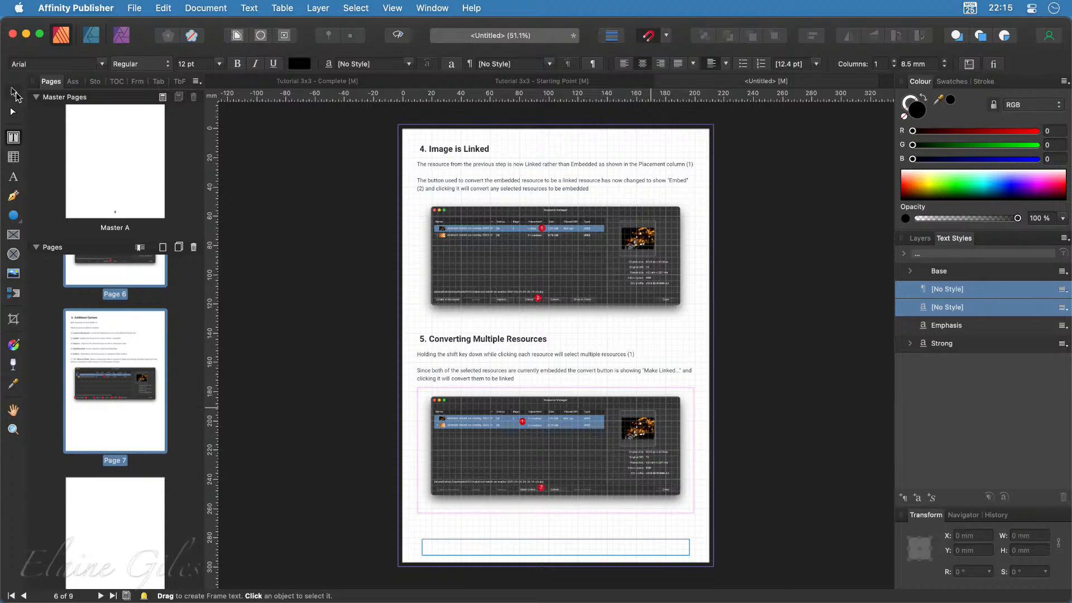
double_click(125, 209)
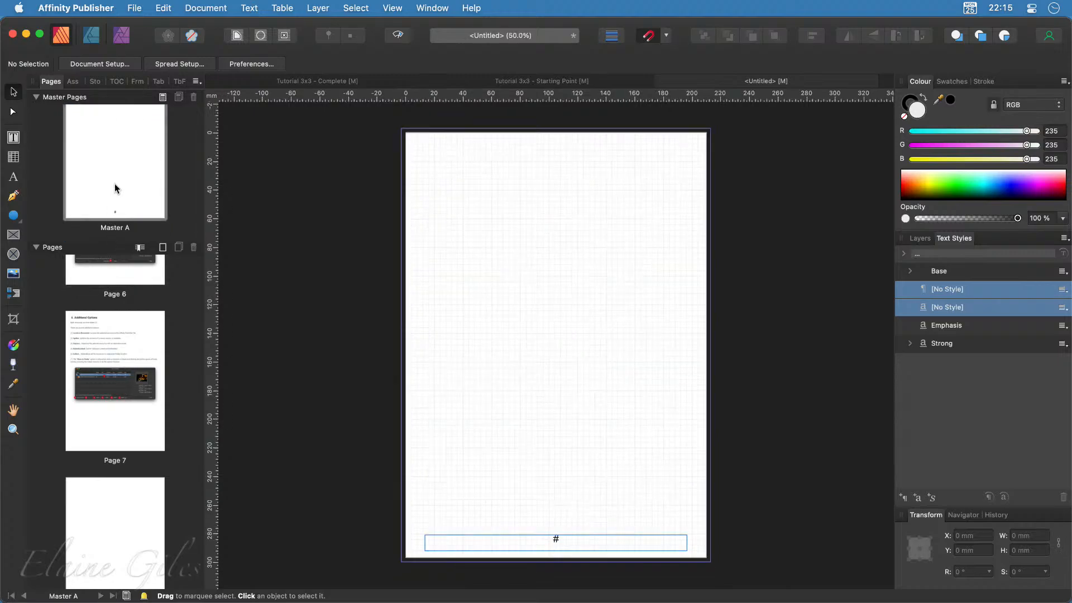
drag(118, 190, 112, 403)
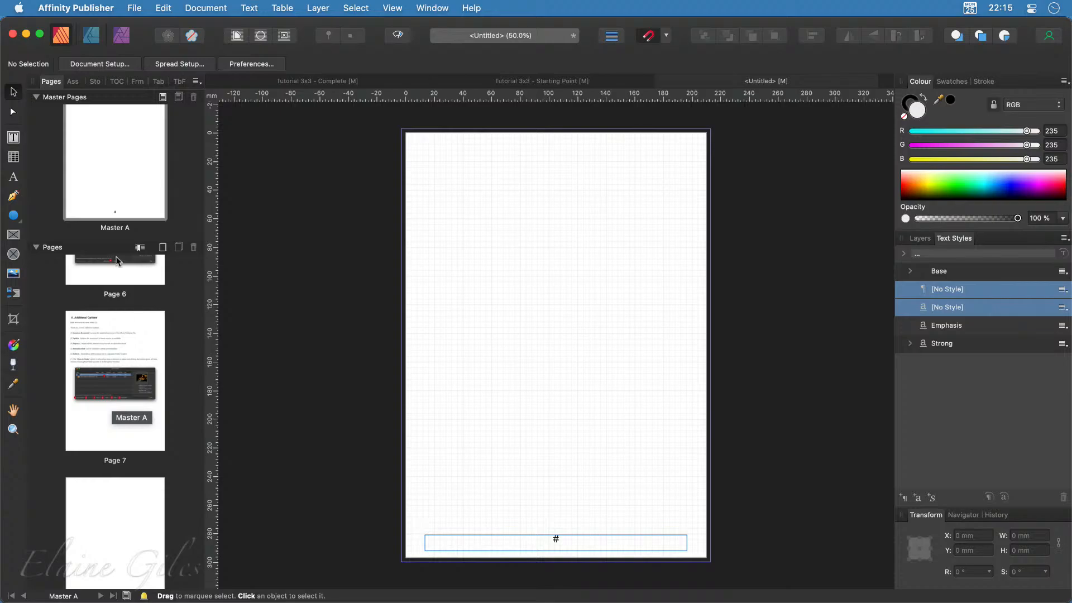
Open page 3 and move its Master A layer above the imported page's group, leaving nothing selected
click(36, 98)
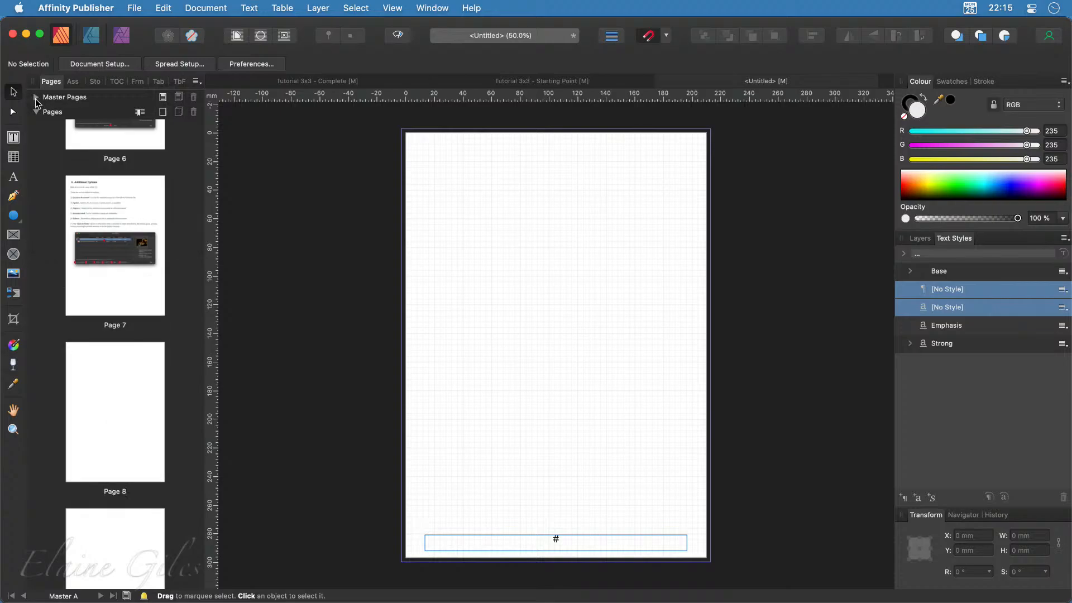
scroll(84, 258, up, 10)
scroll(85, 262, down, 4)
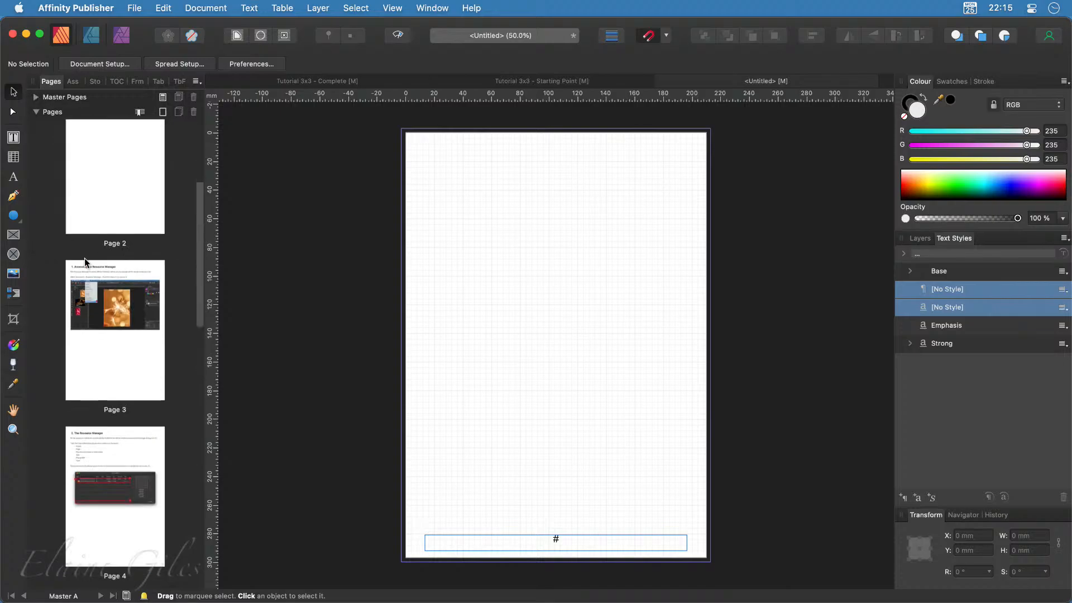
double_click(139, 316)
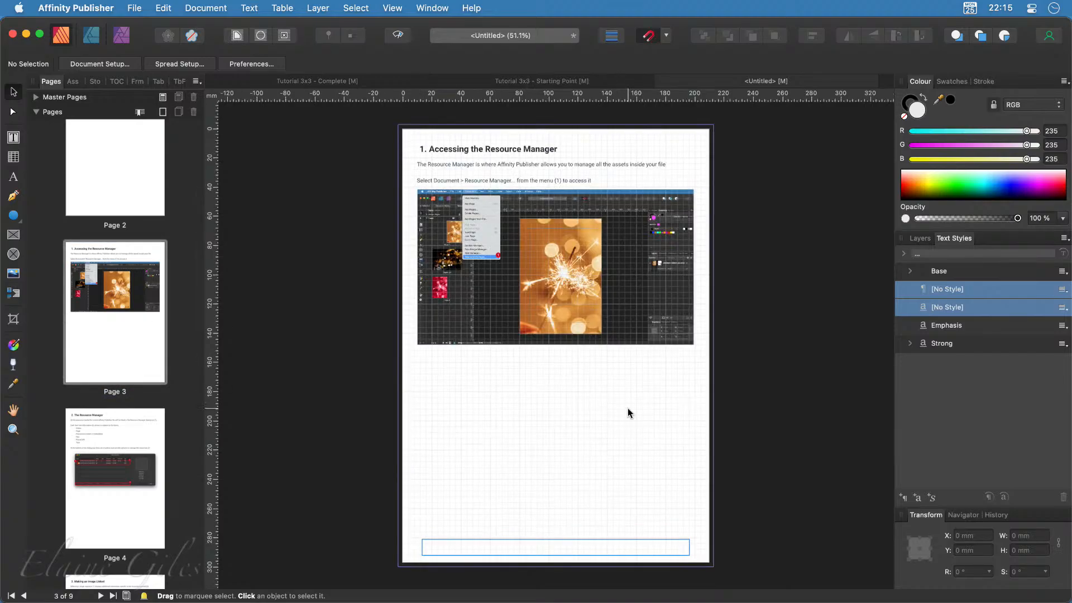
click(919, 238)
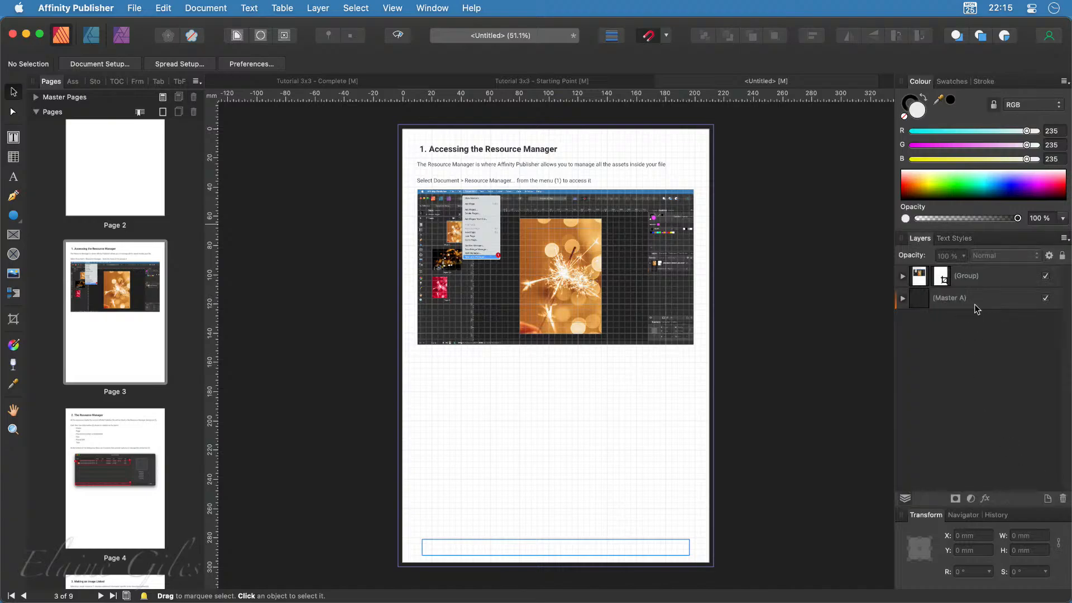
click(969, 279)
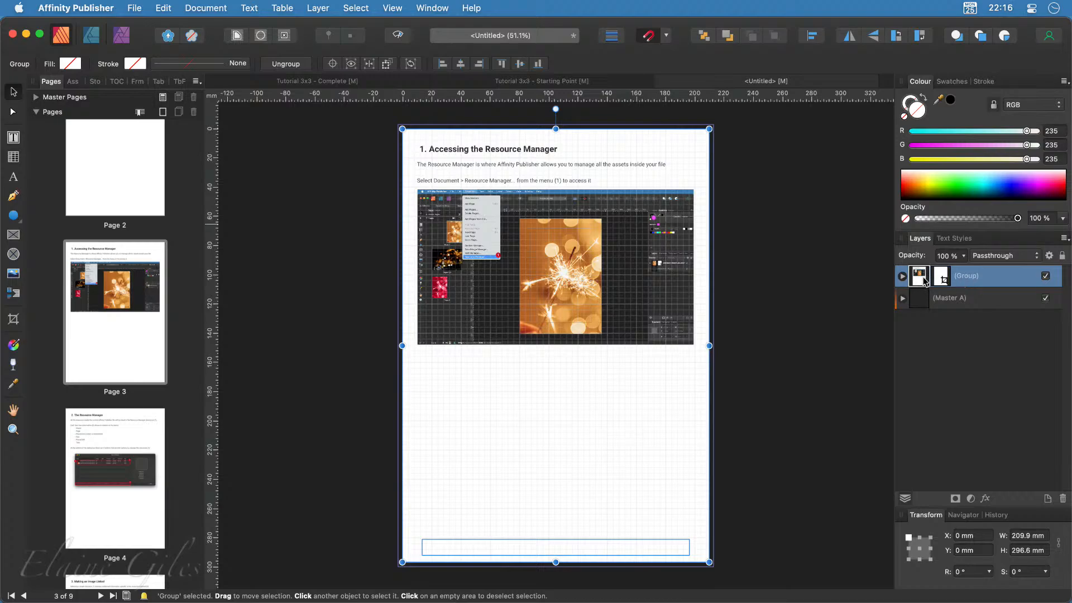
drag(932, 304, 929, 267)
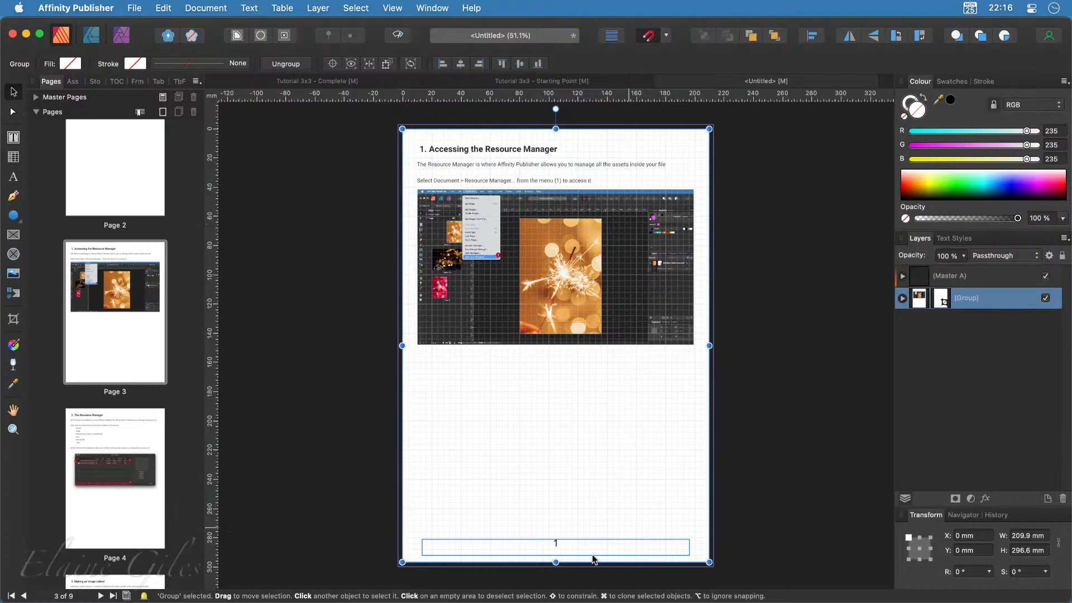
click(308, 545)
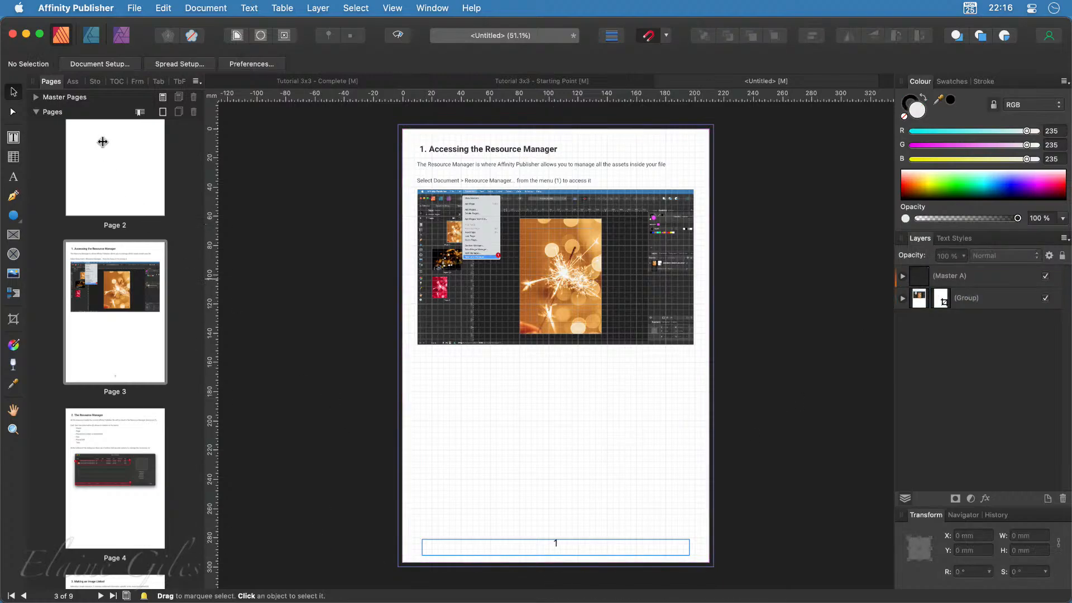
Open Master A for editing and display the Personal Branding category of the asset library
click(36, 98)
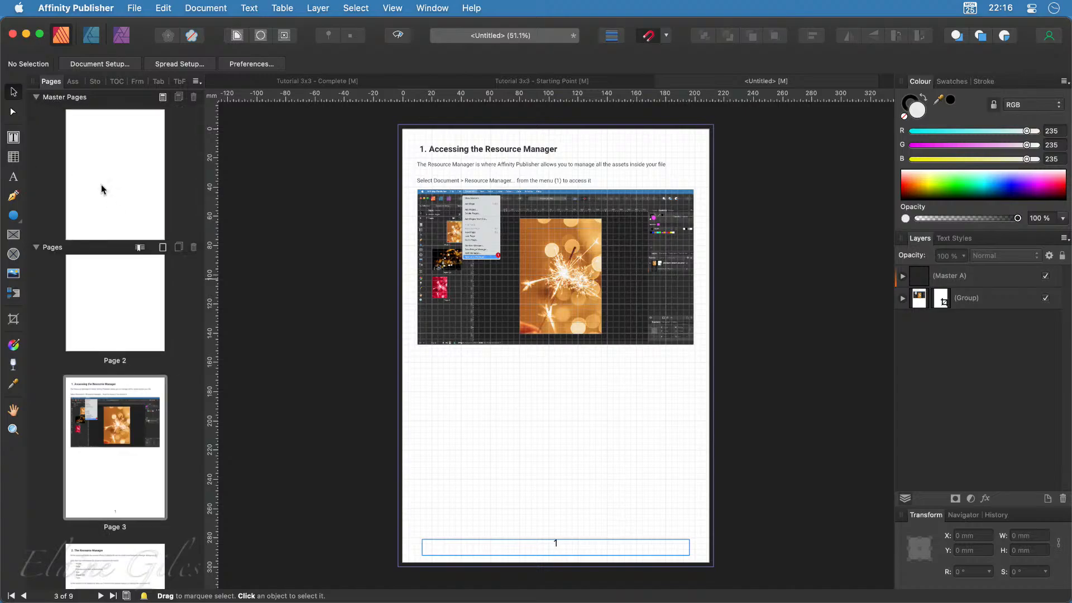
double_click(101, 179)
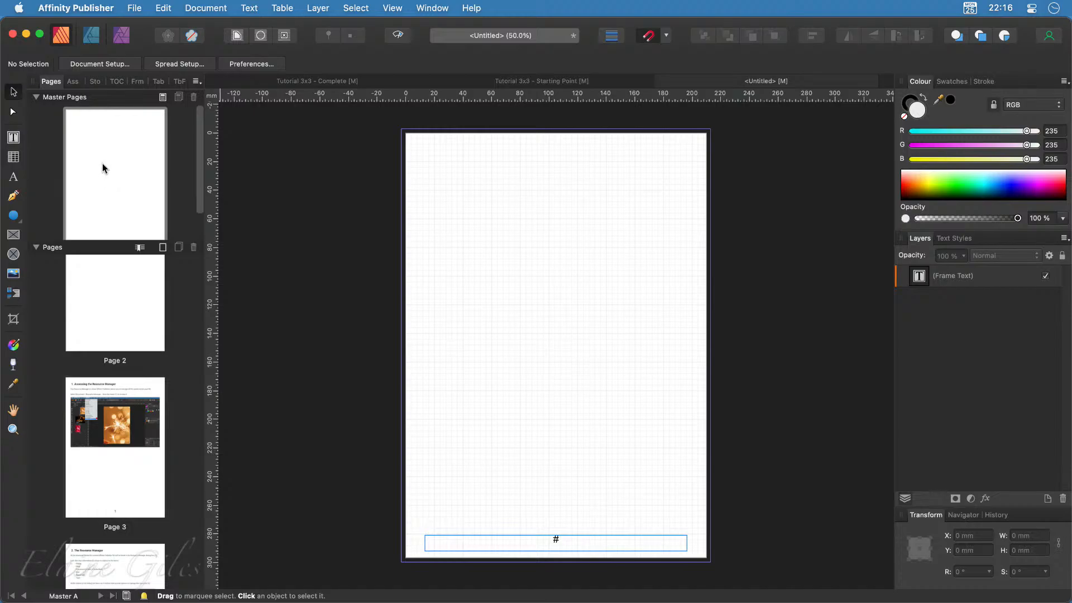
click(73, 81)
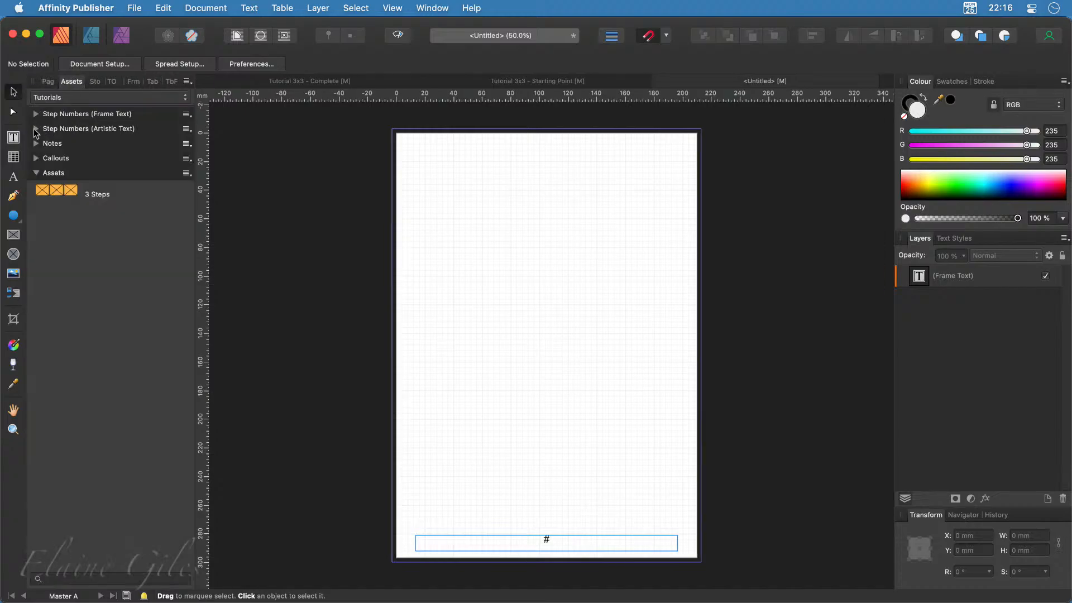
click(88, 99)
click(64, 86)
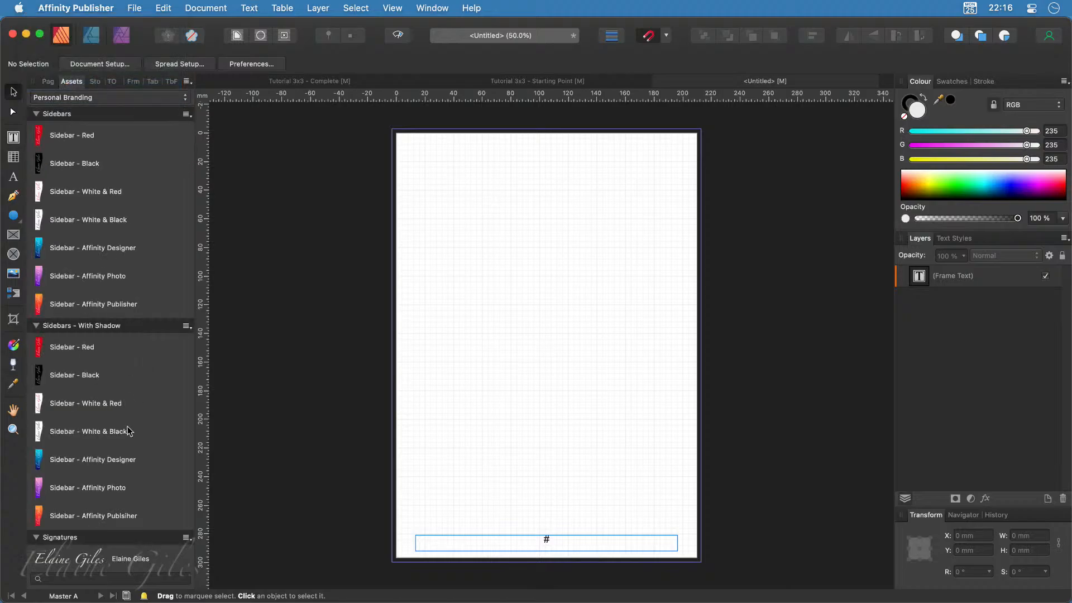
Place the Sidebar - Affinity Publisher - LD asset along Master A's left bleed edge and stretch it to the full 302.7 mm bleed height
scroll(129, 434, down, 15)
scroll(129, 434, down, 3)
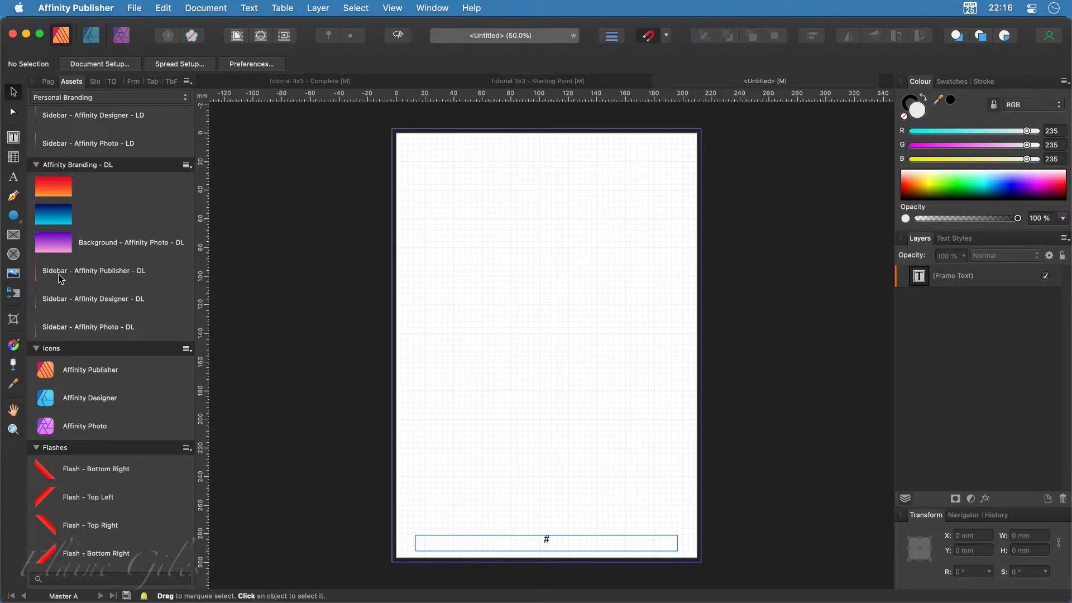
scroll(60, 277, up, 3)
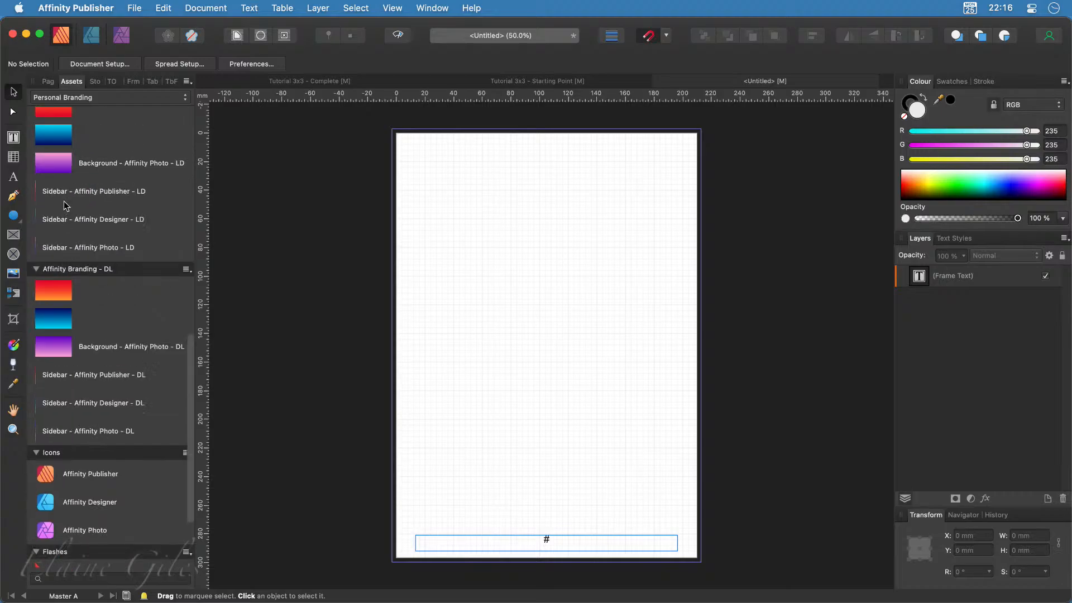
drag(65, 202, 396, 260)
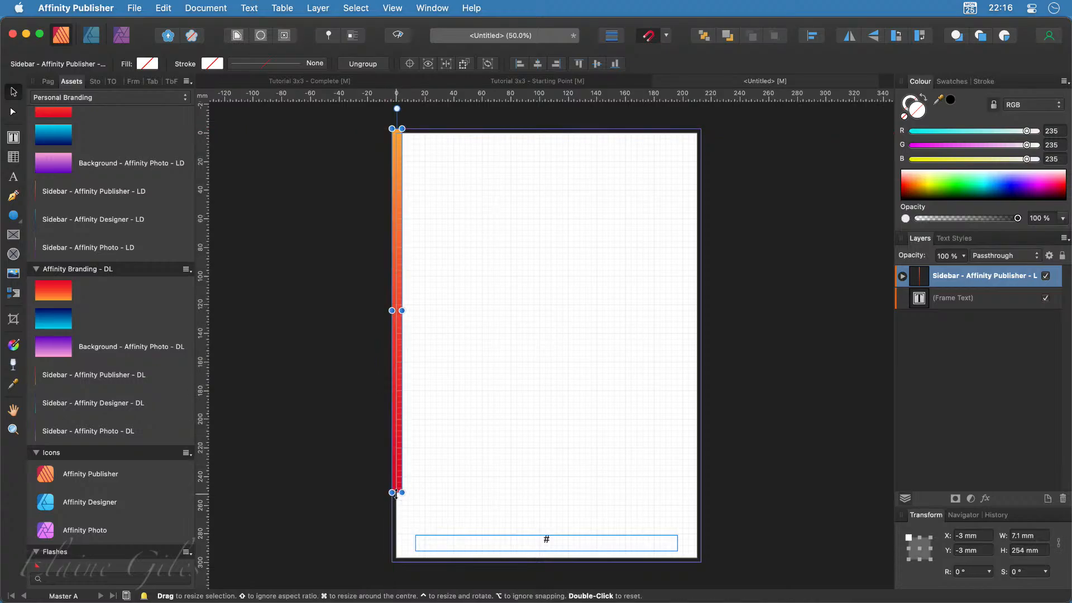
drag(392, 492, 393, 562)
Check the sidebar on page 3, and on page 4 move the Master A layer above the imported group, leaving nothing selected
click(48, 81)
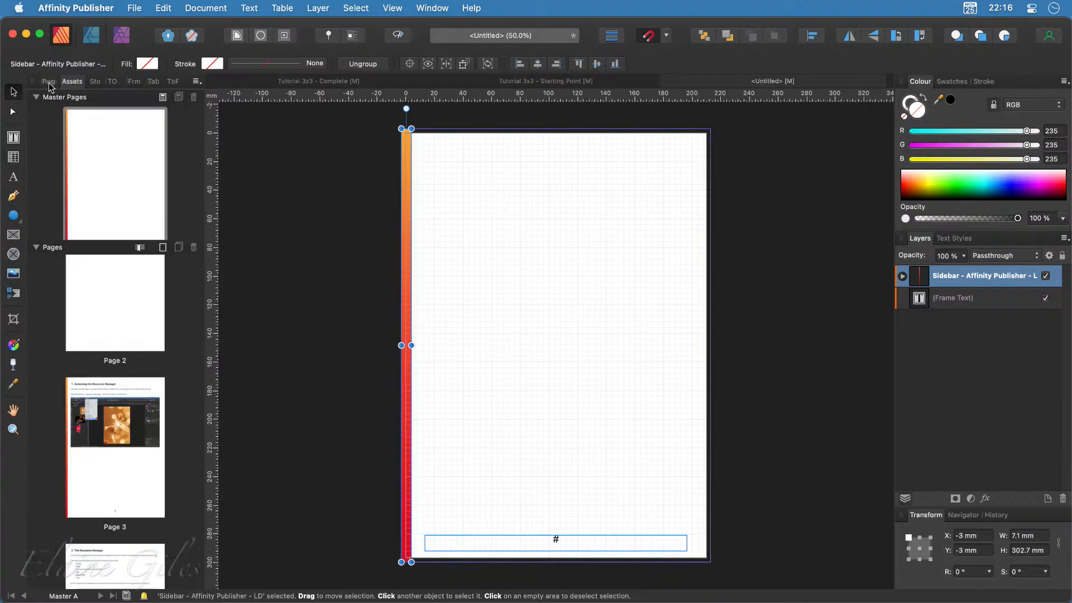
double_click(132, 464)
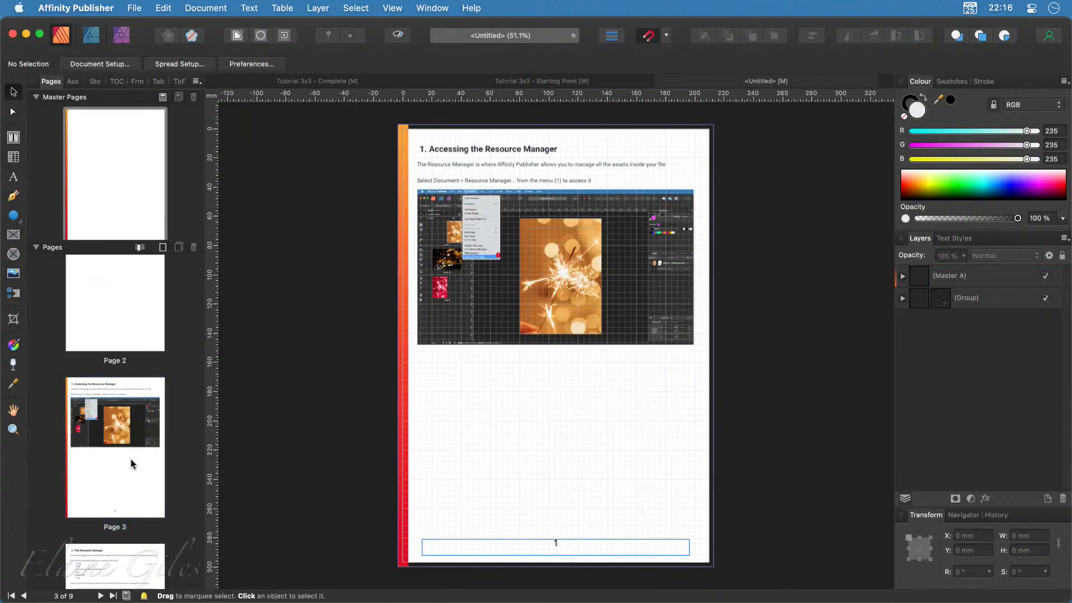
scroll(130, 447, down, 5)
double_click(129, 432)
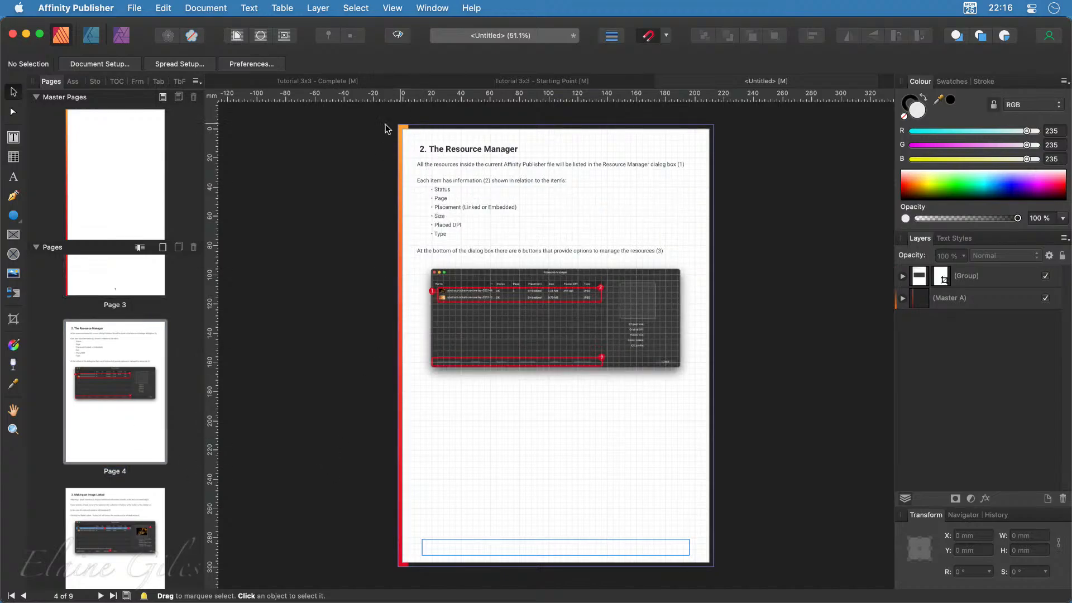
click(982, 299)
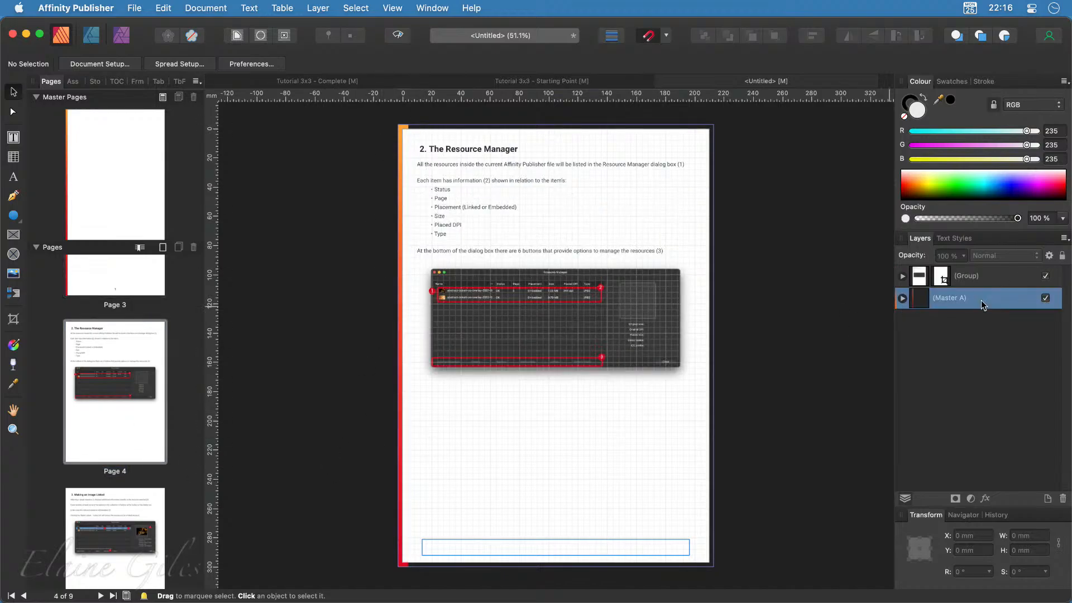
drag(982, 301, 980, 274)
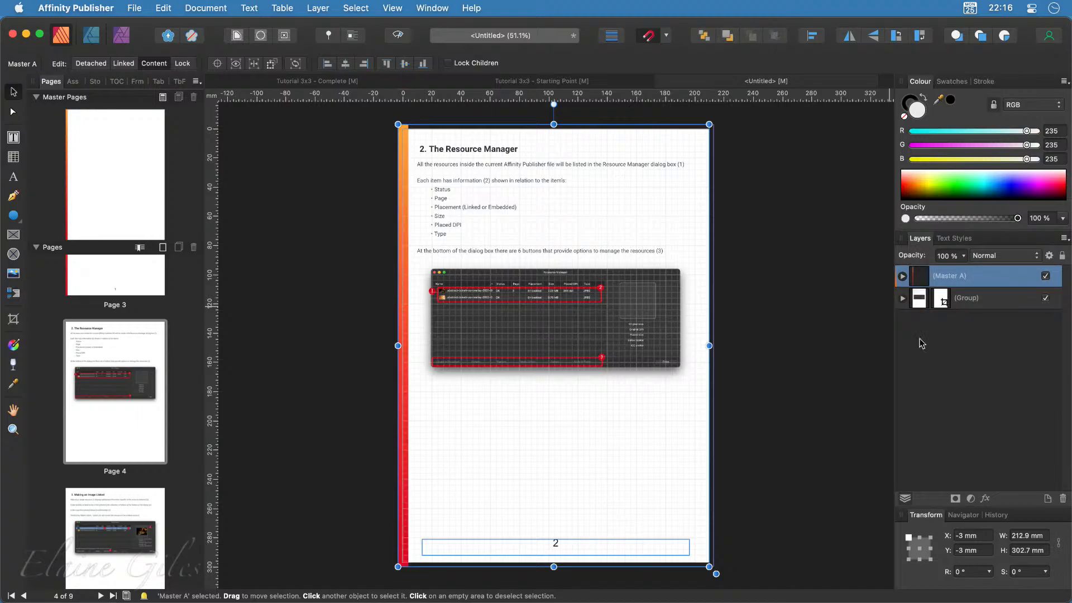
click(820, 415)
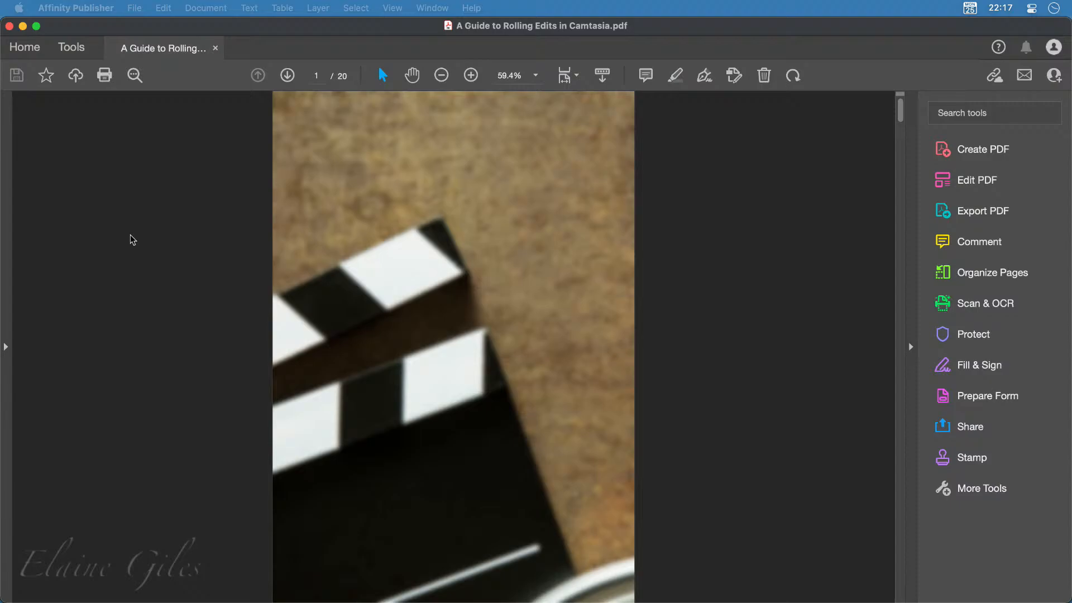
Switch to Acrobat and examine A Guide to Rolling Edits in Camtasia.pdf from its cover through section 6, with page thumbnails shown
click(449, 148)
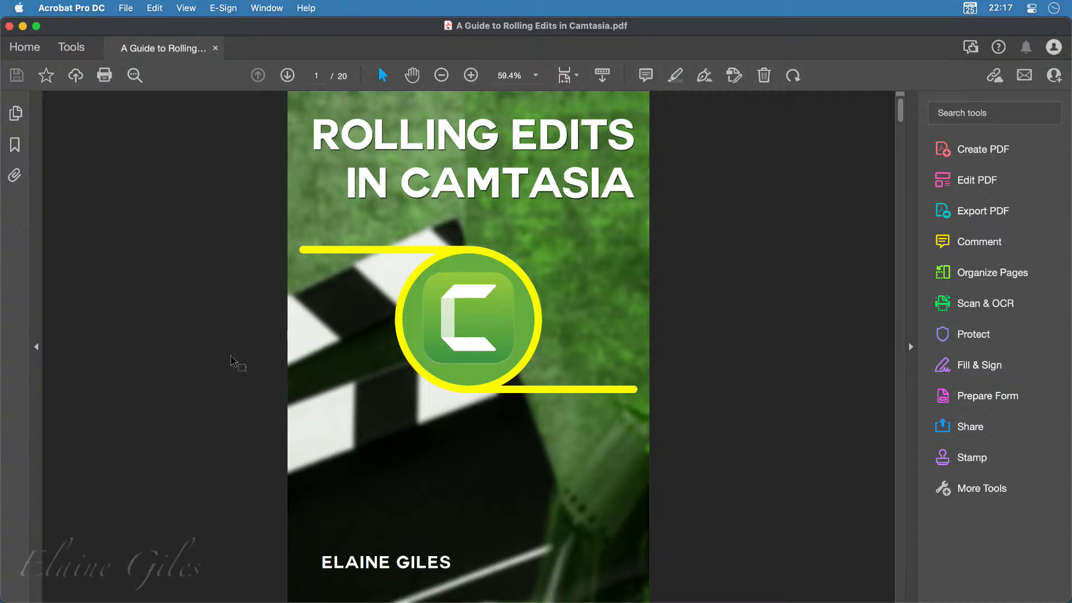
click(16, 114)
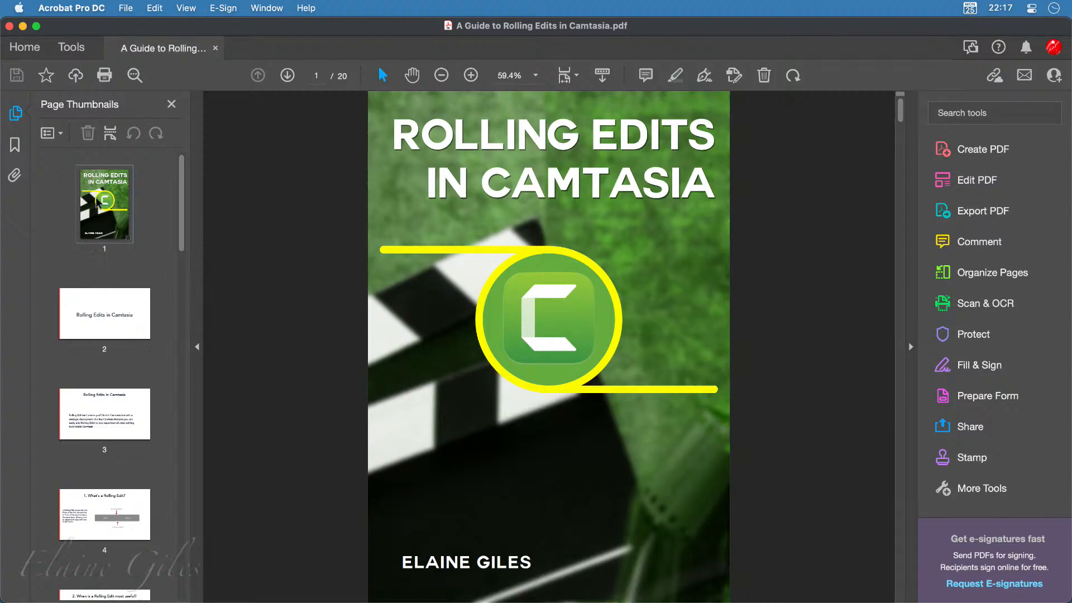
scroll(501, 356, down, 5)
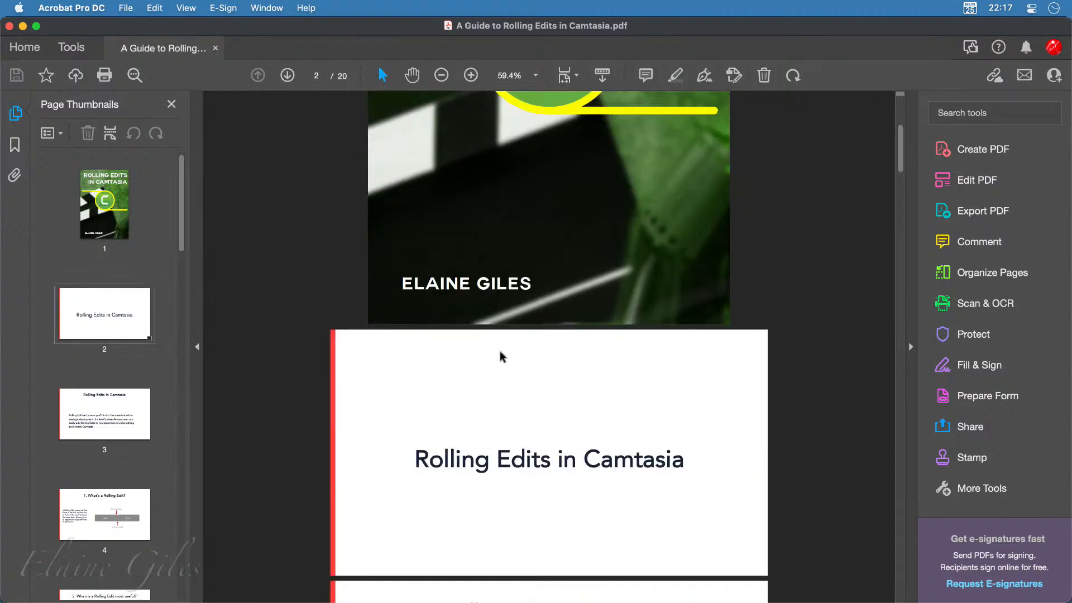
scroll(502, 356, down, 4)
scroll(495, 377, down, 5)
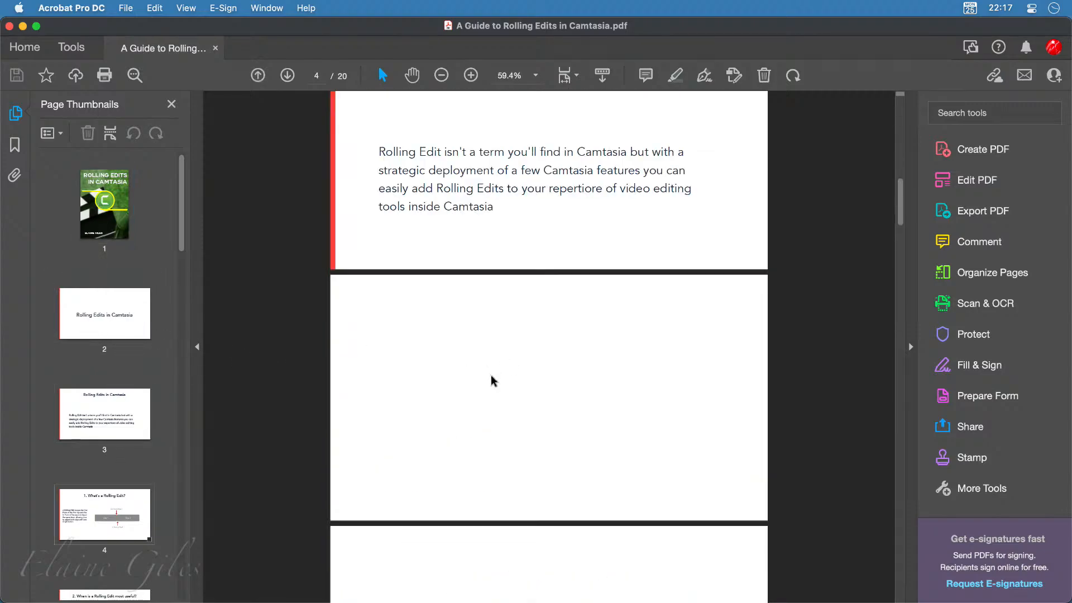
scroll(493, 381, down, 5)
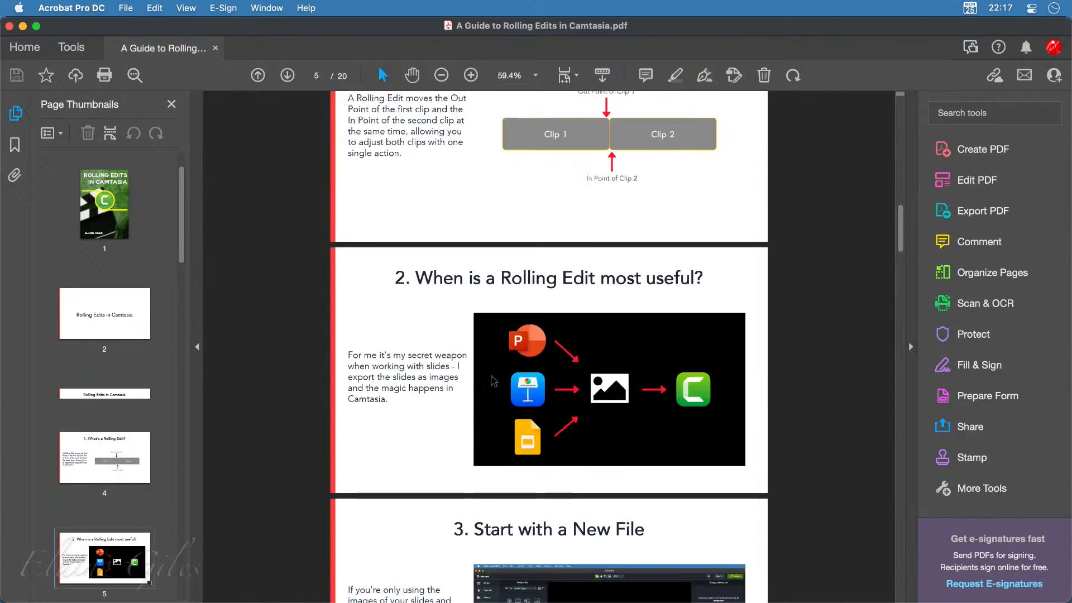
scroll(493, 381, down, 2)
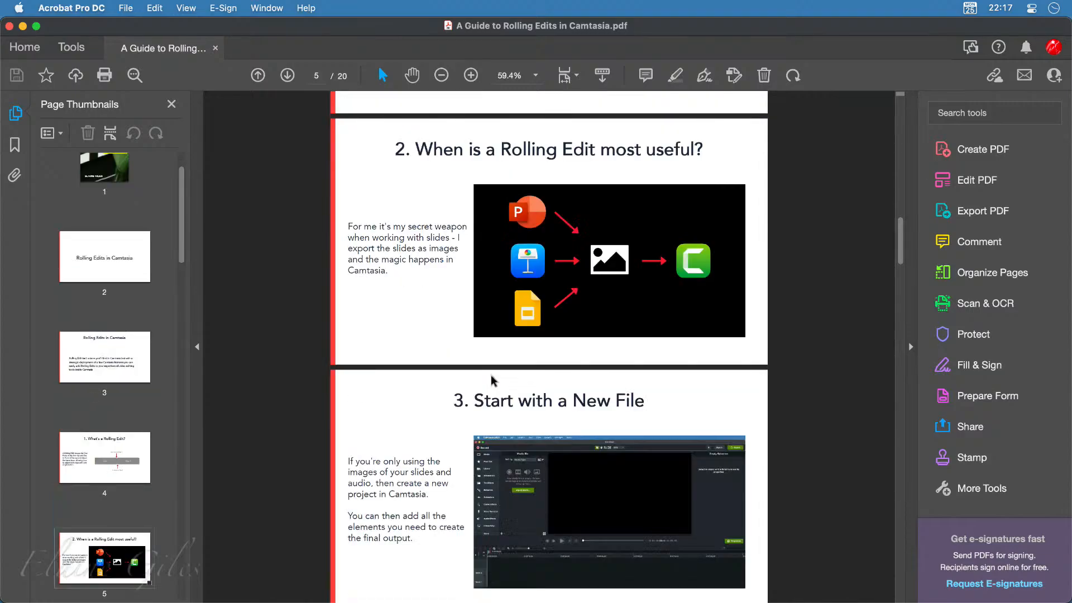
scroll(494, 381, down, 2)
scroll(493, 381, down, 2)
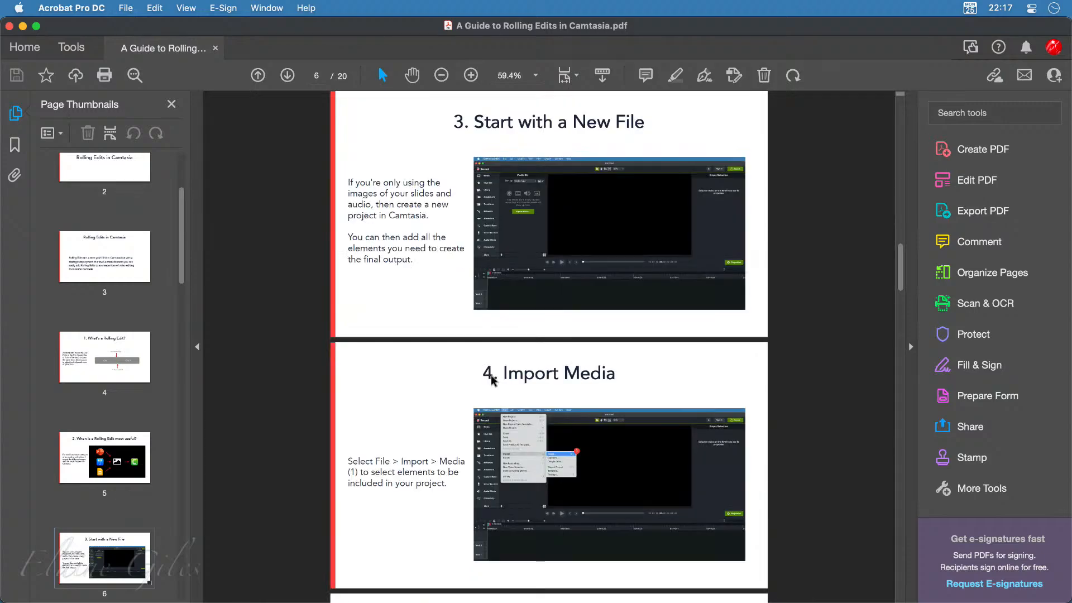
scroll(493, 381, down, 7)
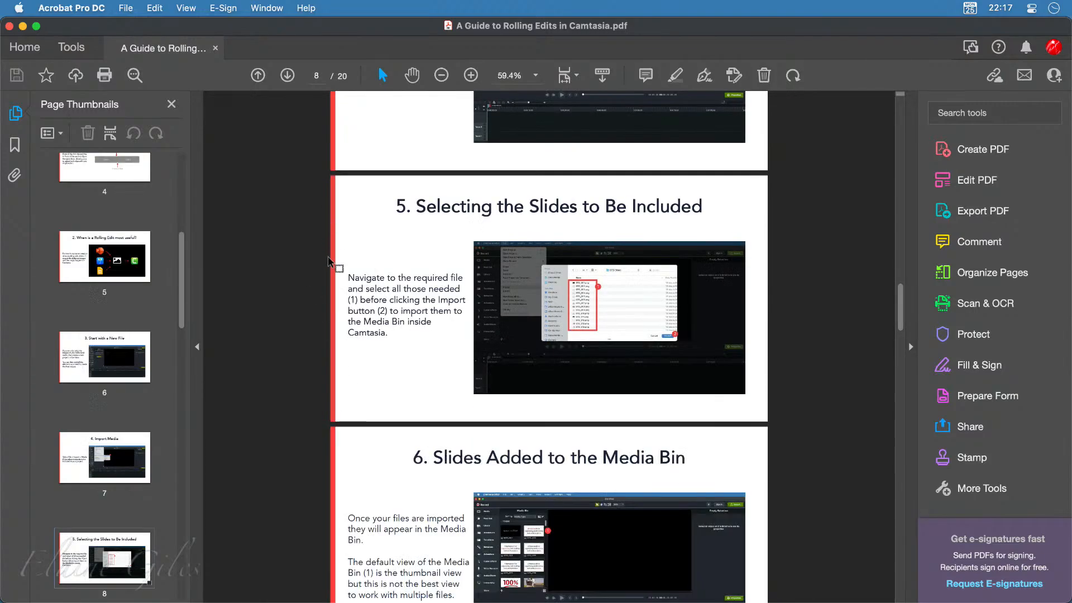
scroll(378, 519, down, 2)
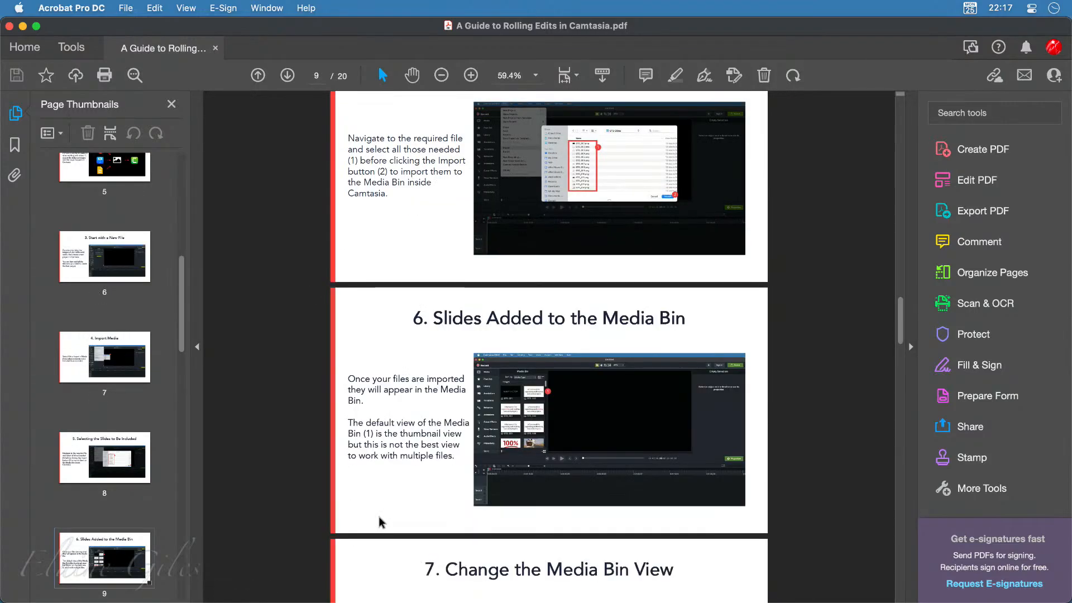
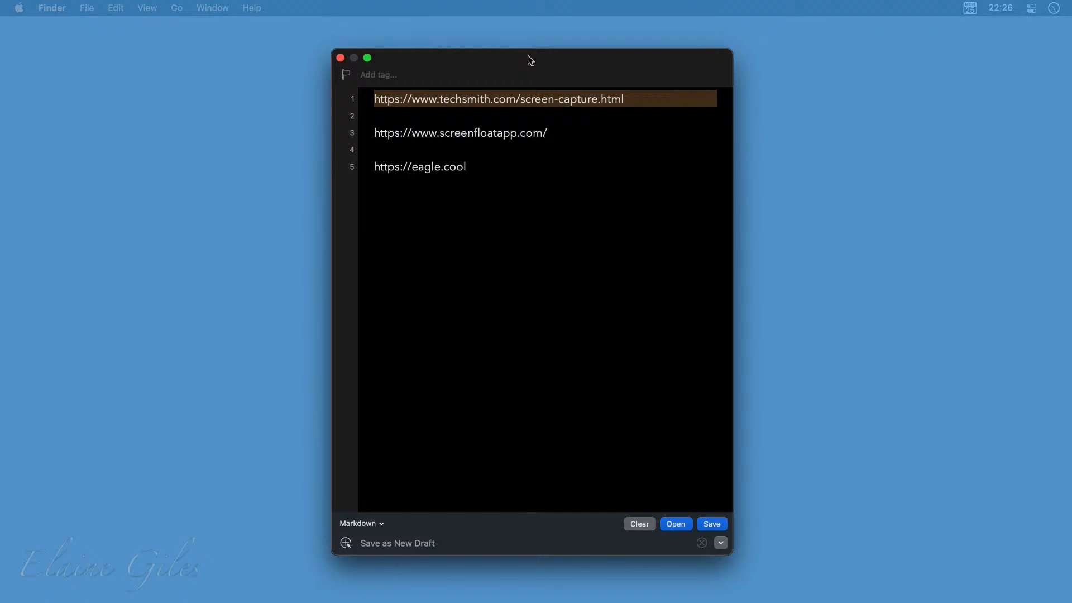
Take a window screenshot of the Markdown draft that lists the three web links
key(super+shift+4)
key(space)
click(528, 56)
Switch to Eagle and move the draft window aside, away from the library's sidebar
key(alt+space)
text(eag)
key(Return)
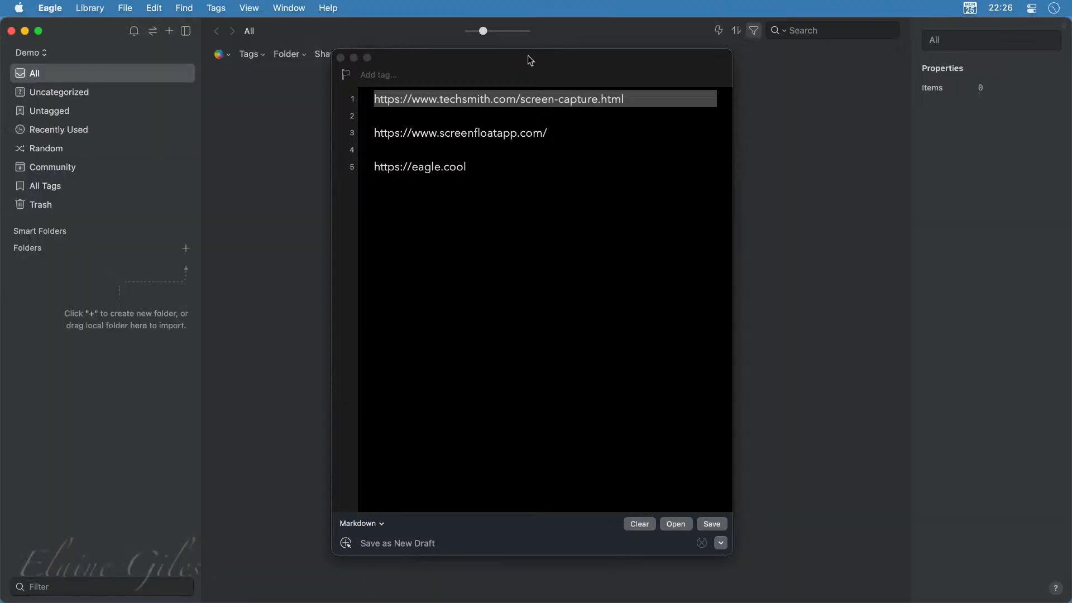
drag(527, 55, 673, 80)
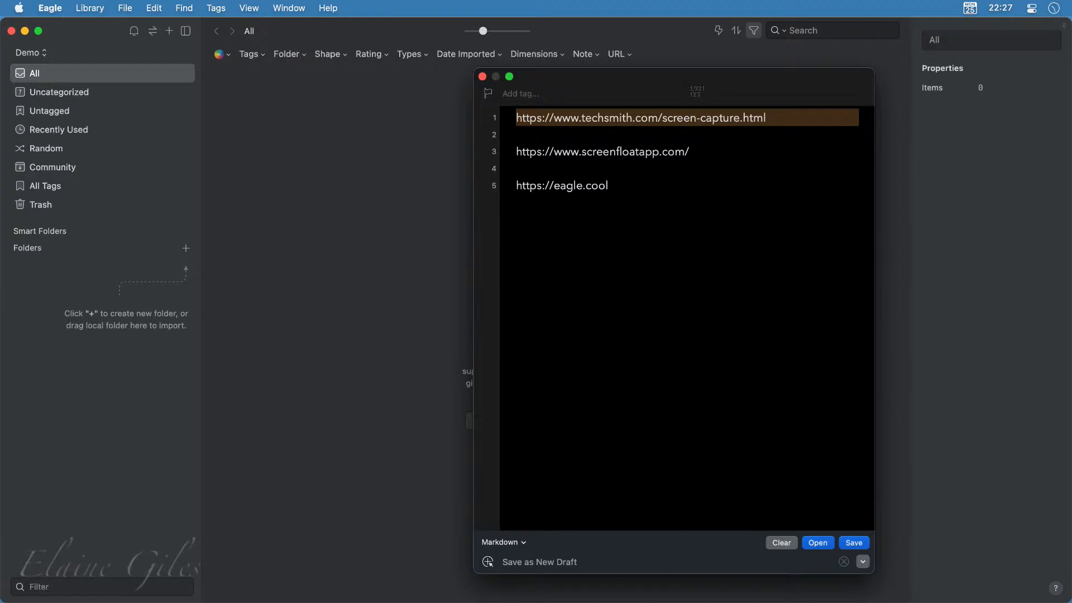
Capture the draft window as a screenshot into the Eagle library and move the window down off the new thumbnails
key(space)
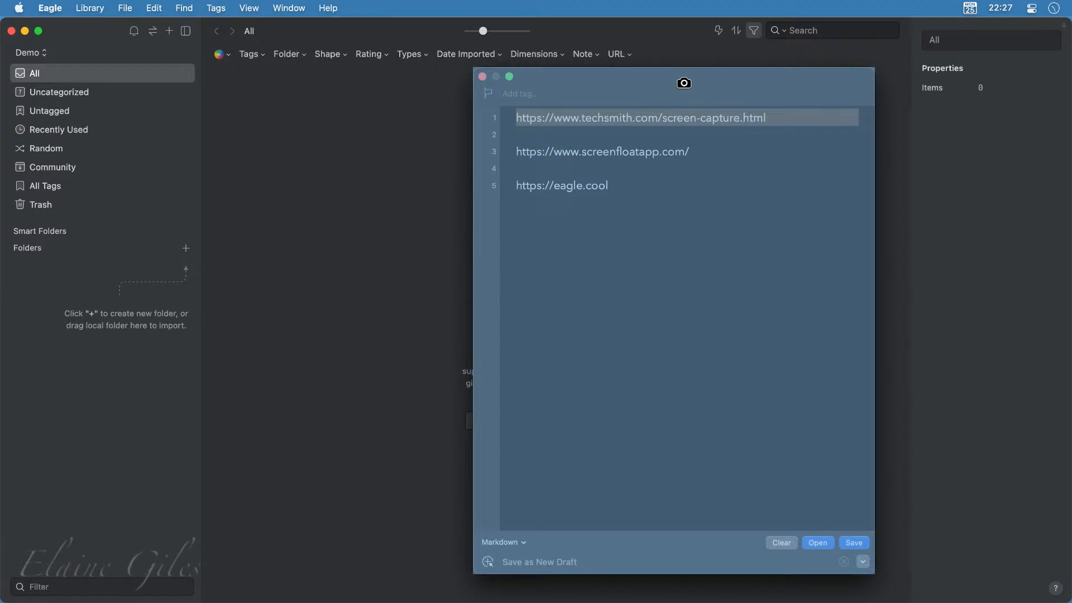
click(683, 82)
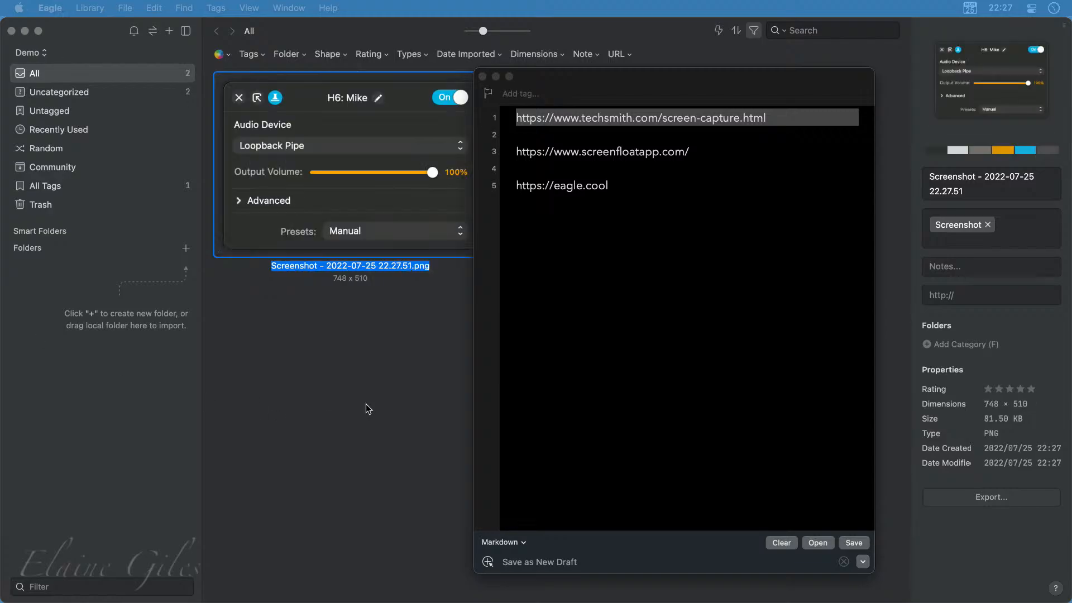
click(580, 80)
drag(581, 80, 315, 198)
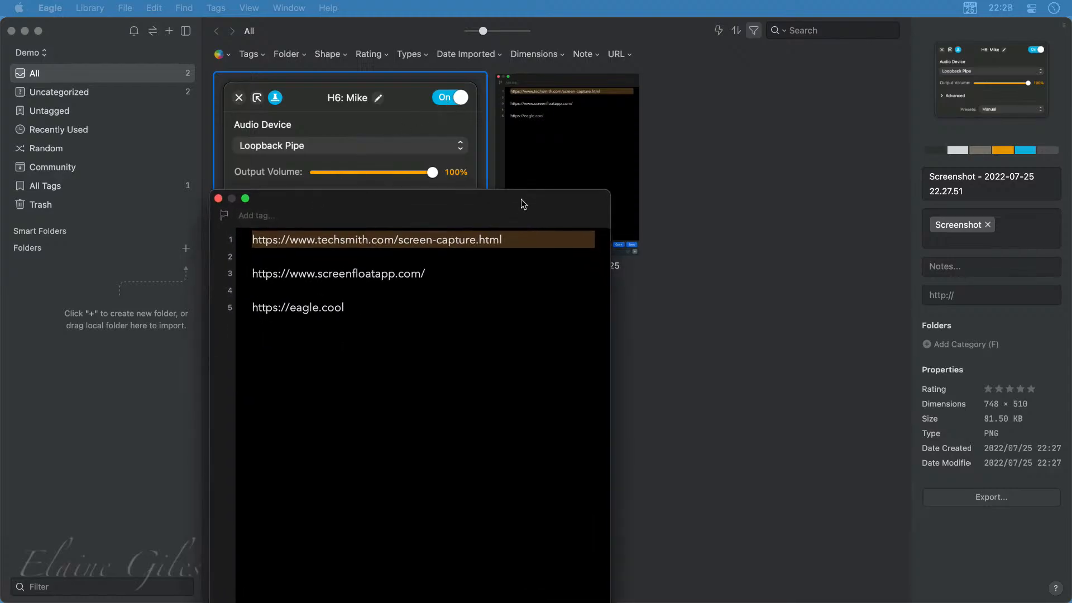
drag(523, 195, 582, 181)
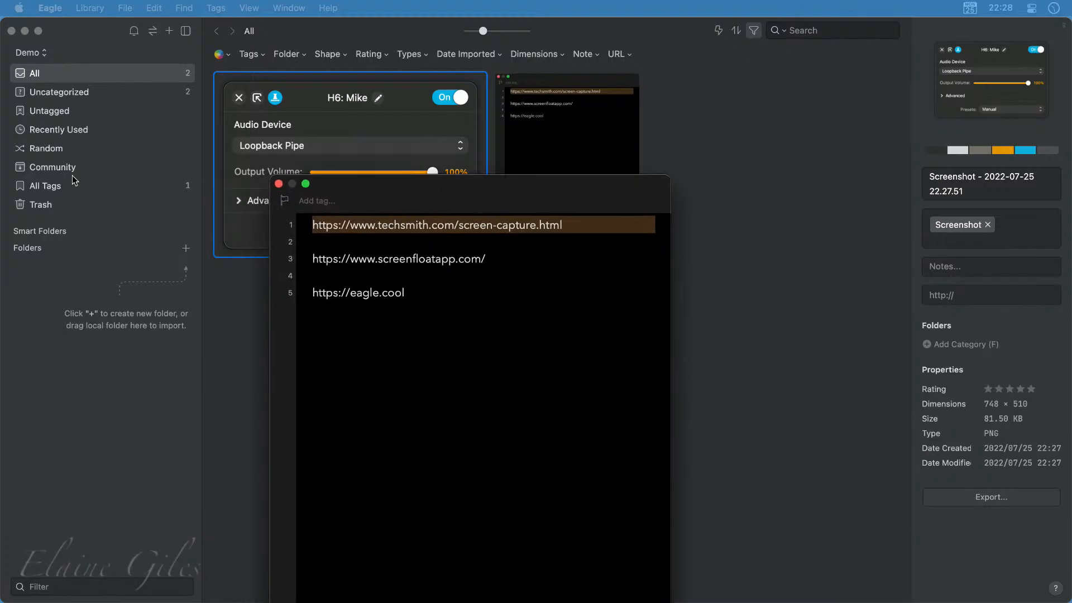
Switch to Vivaldi, dismiss the draft window and capture the website's header strip with logo and navigation as a screenshot
key(super+Tab)
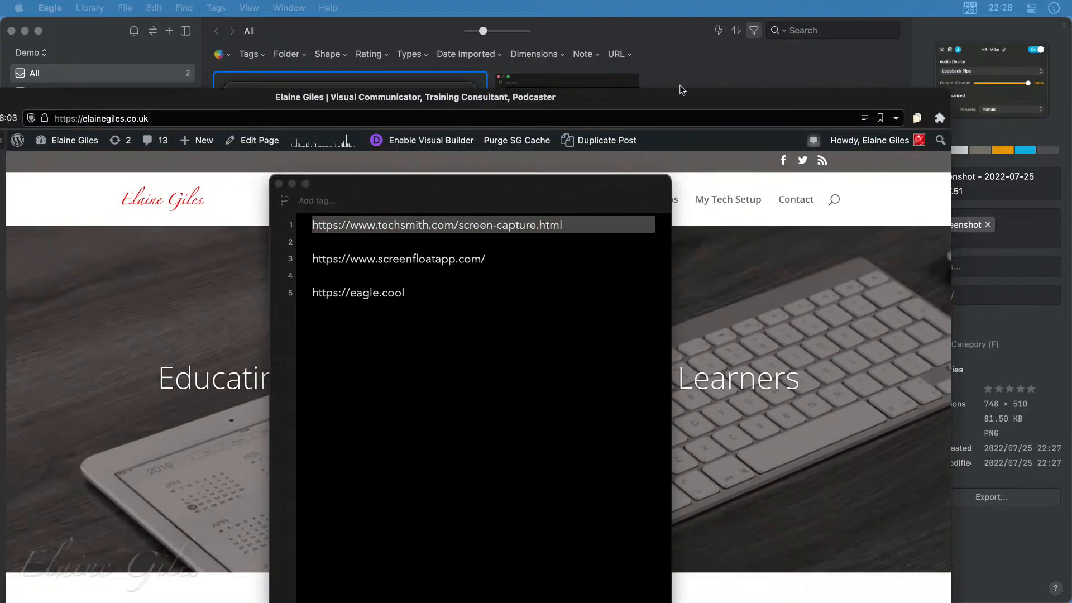
key(Escape)
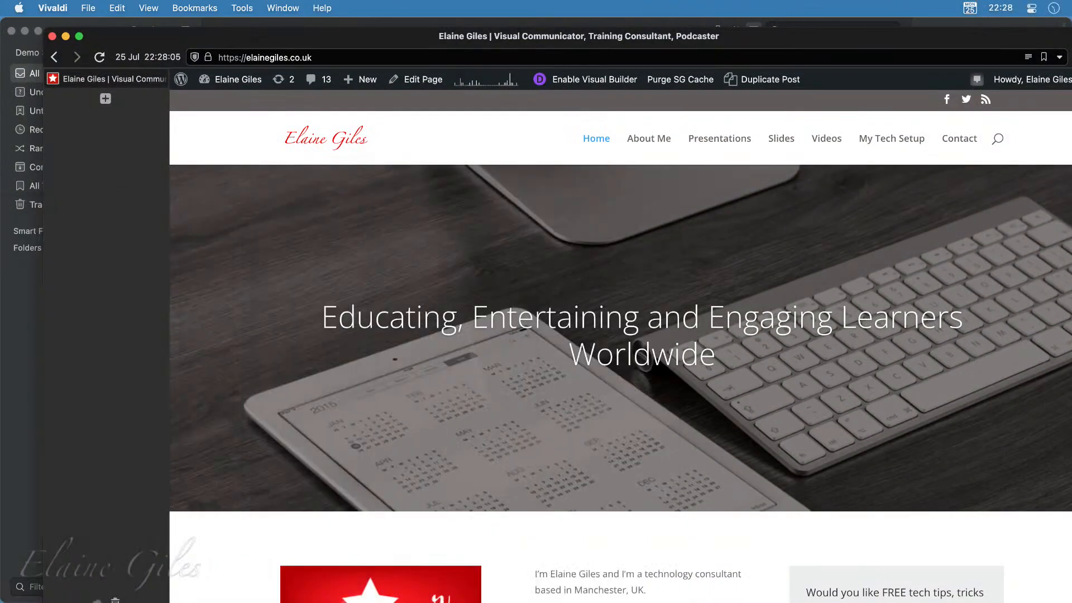
key(super+shift+4)
drag(255, 113, 1034, 169)
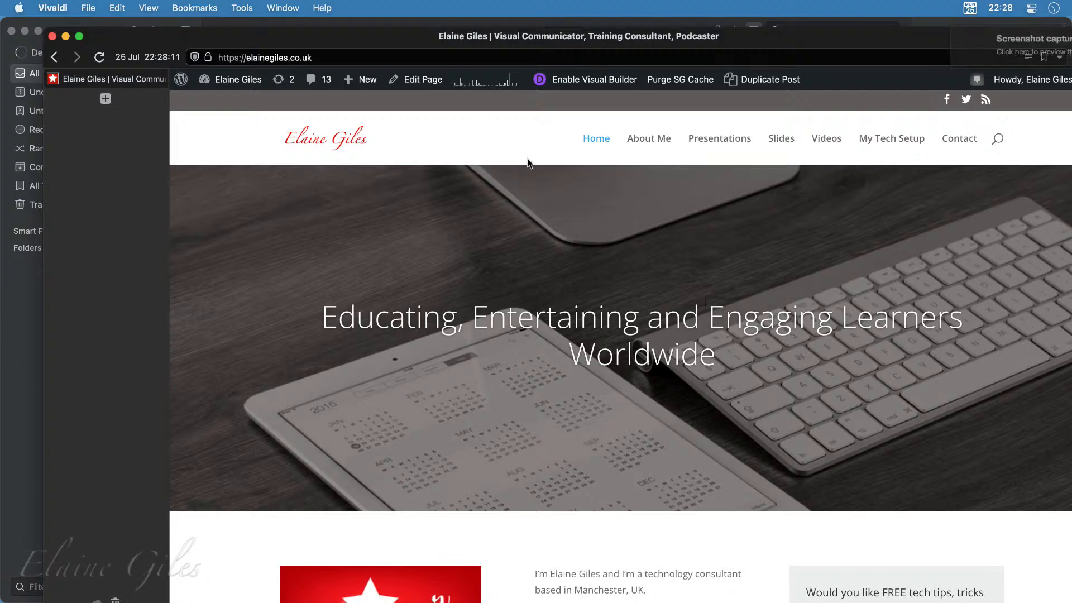
Move the browser window down and minimise it, returning to Eagle with the captured screenshots in view
drag(434, 35, 402, 333)
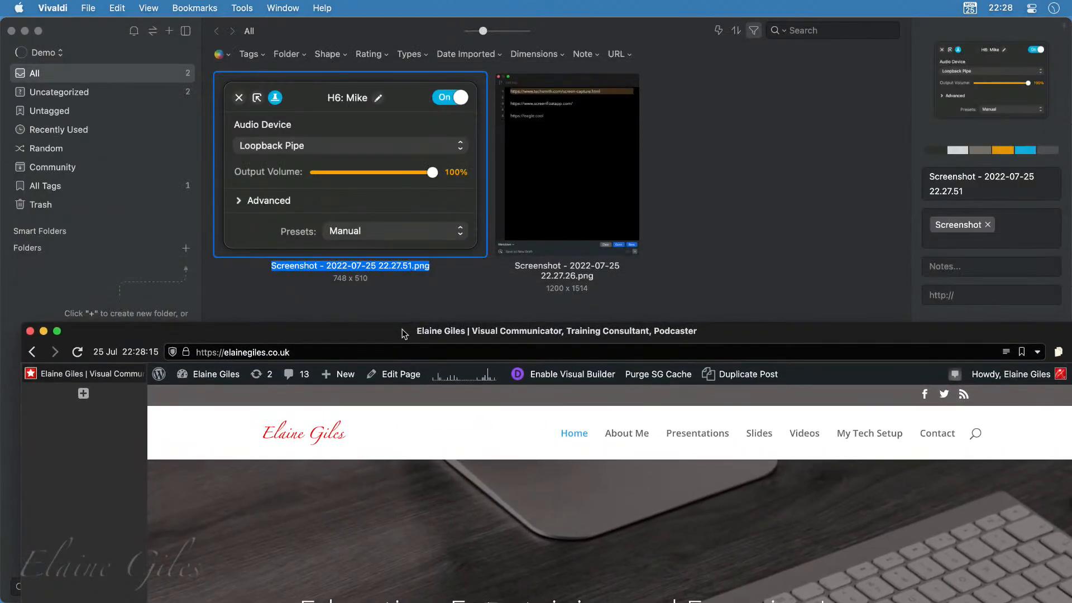
double_click(405, 333)
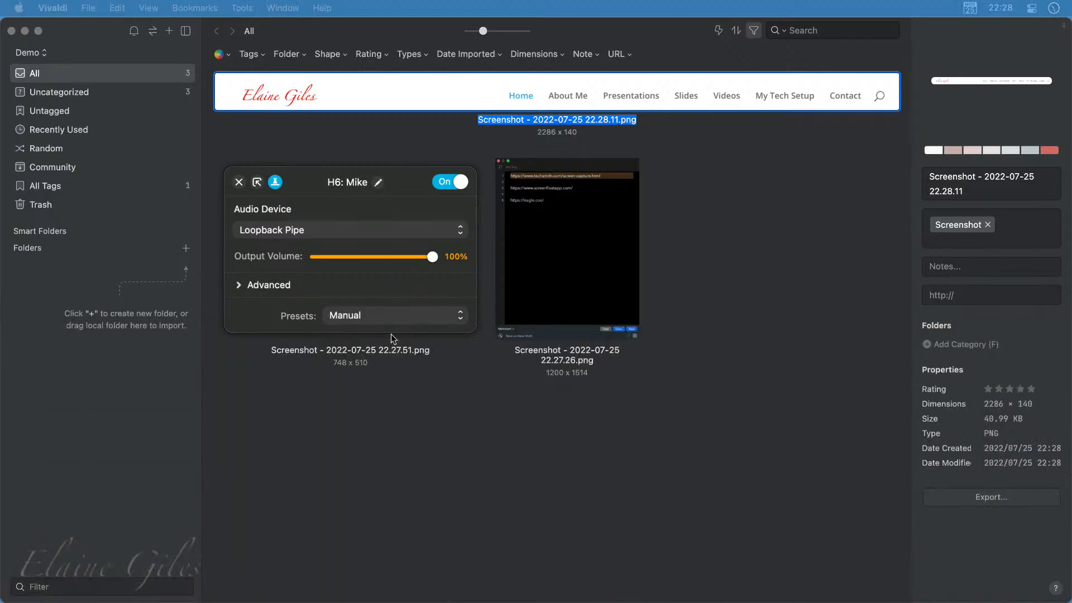
click(439, 400)
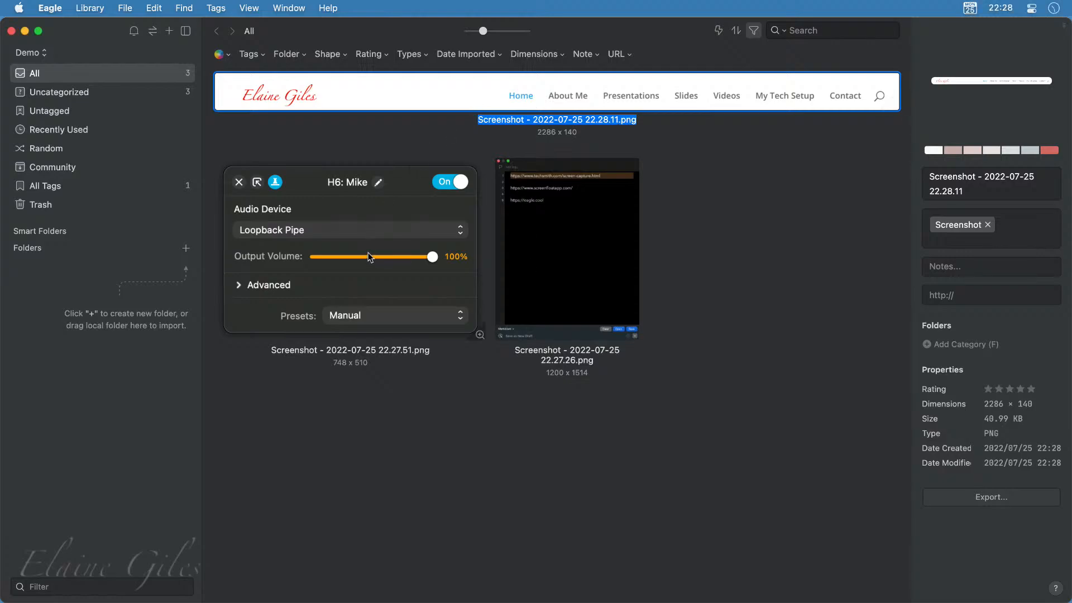
Add the note "Web site menu needs updating" to the website header screenshot, leaving its tags as they are
click(1002, 229)
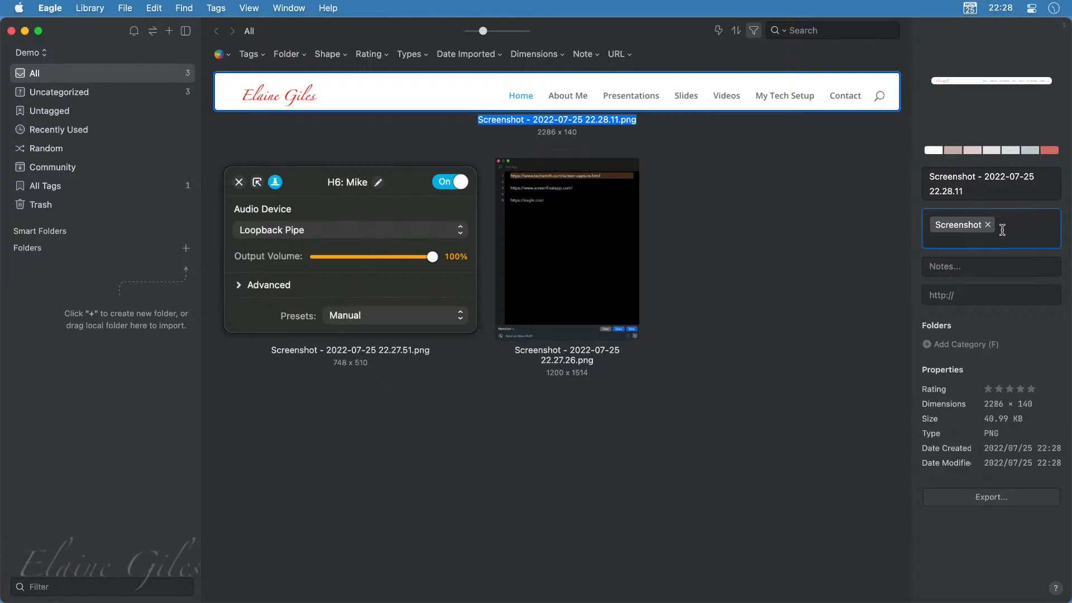
key(Escape)
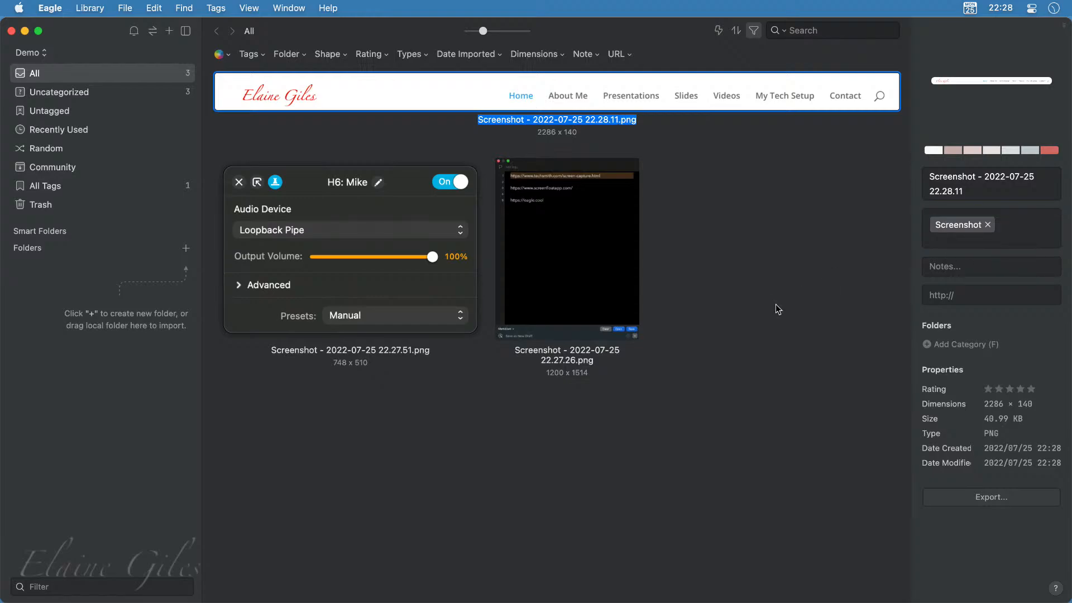
click(948, 237)
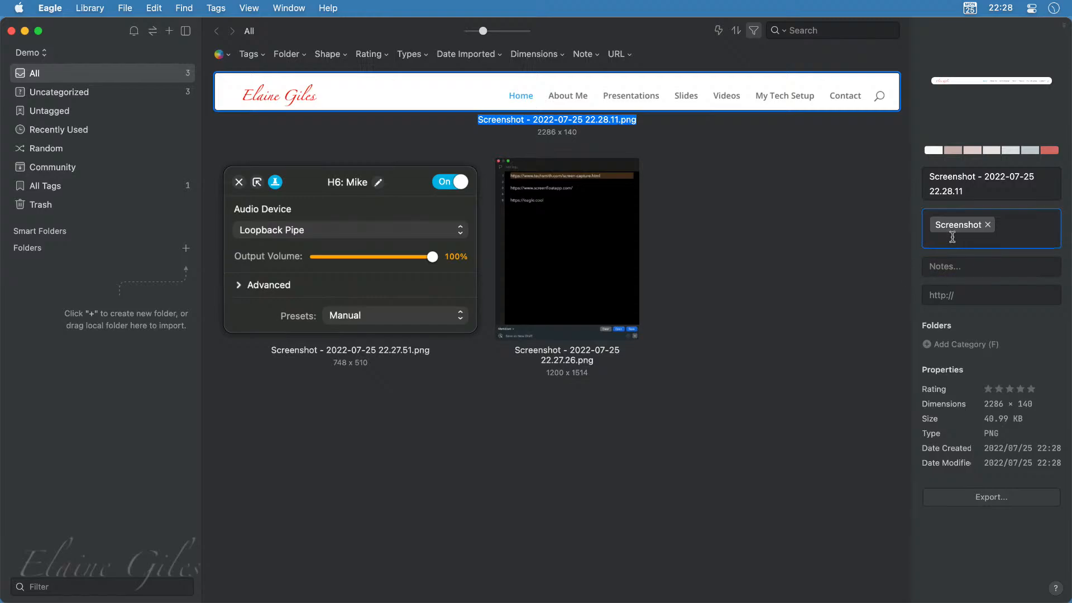
click(947, 268)
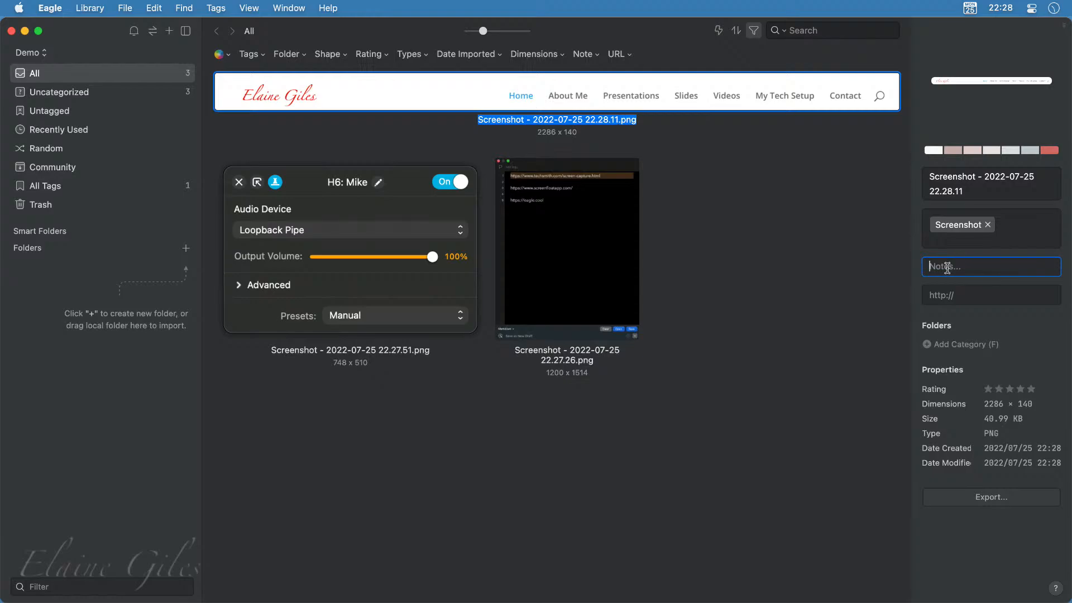
text(Website menu needs updaing)
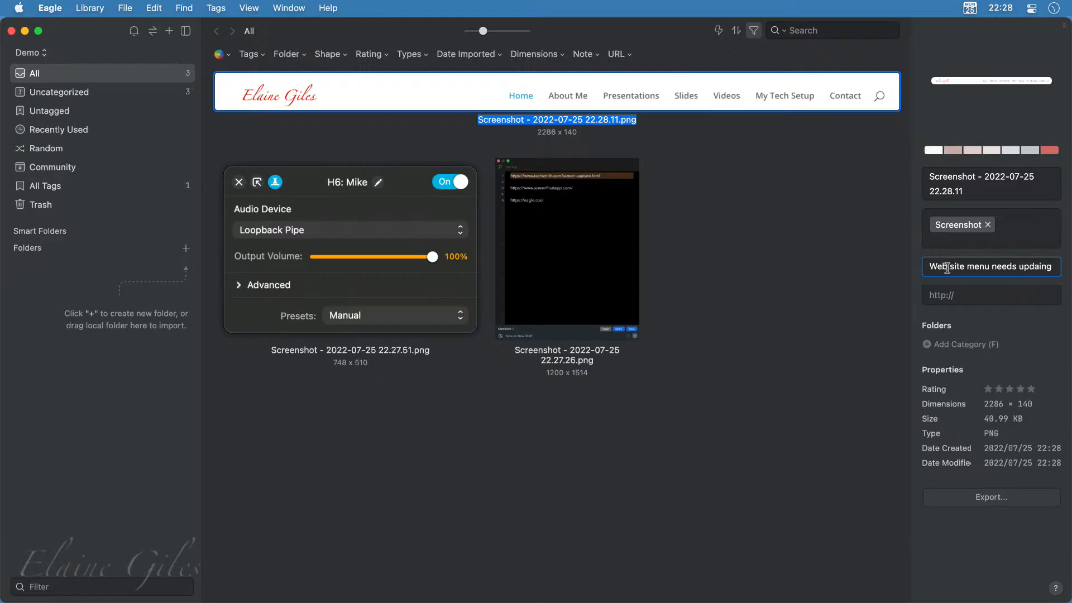
key(BackSpace)
key(BackSpace)
key(BackSpace)
text(ting)
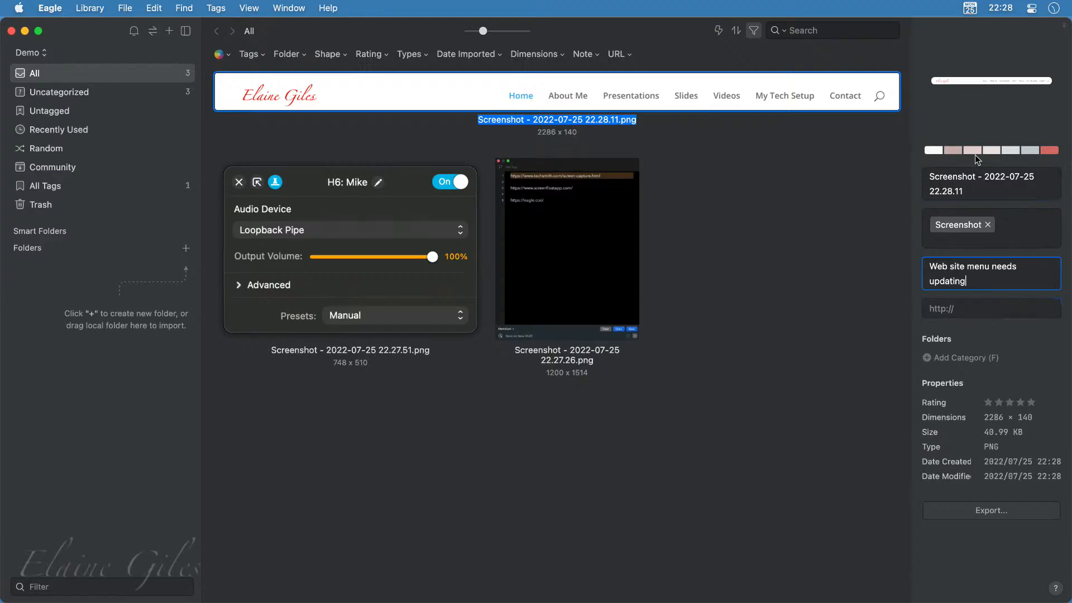
Copy the hex code #e59607 of the orange colour in the audio device screenshot's palette, then deselect the screenshot
mouse_move(977, 157)
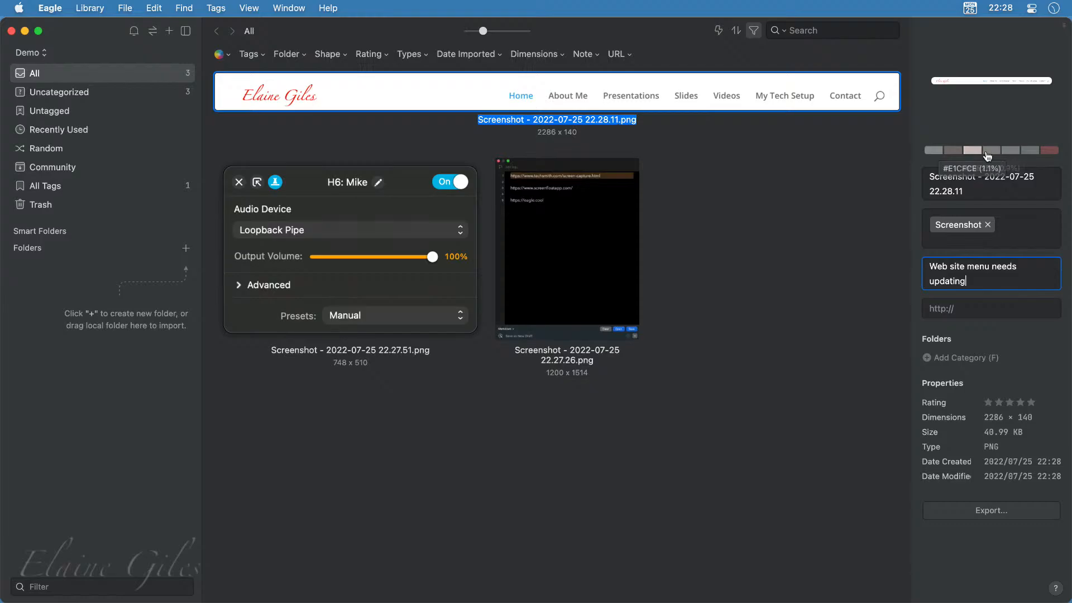
click(399, 212)
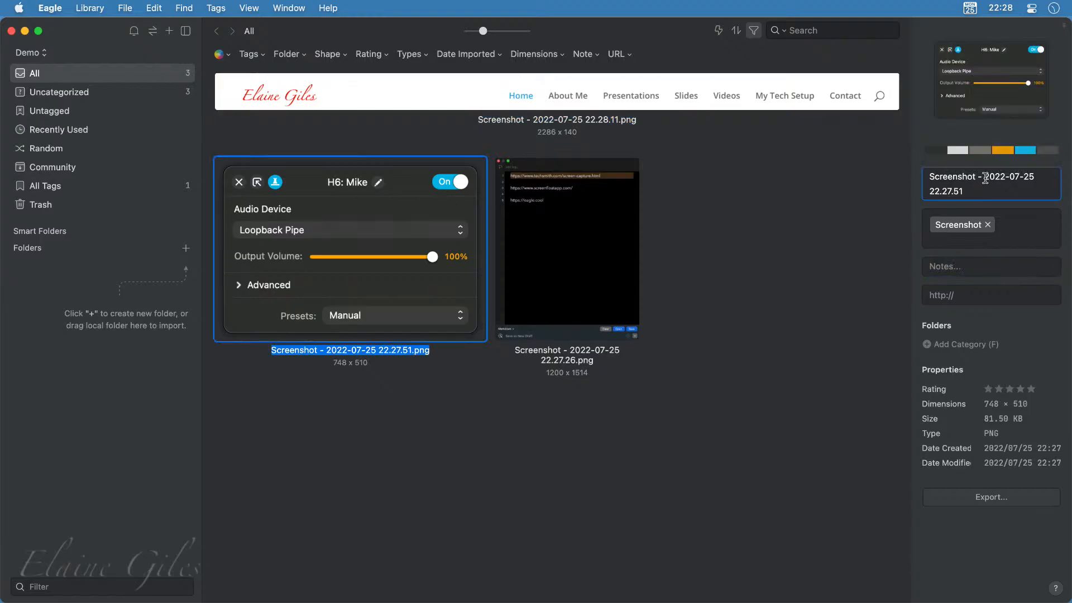
mouse_move(1007, 154)
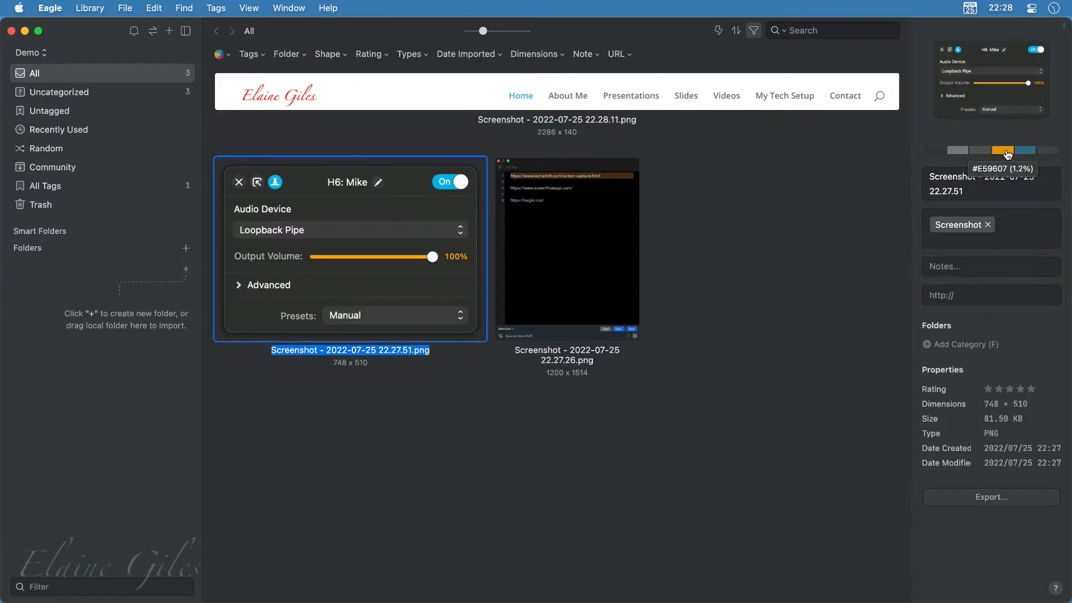
right_click(1007, 155)
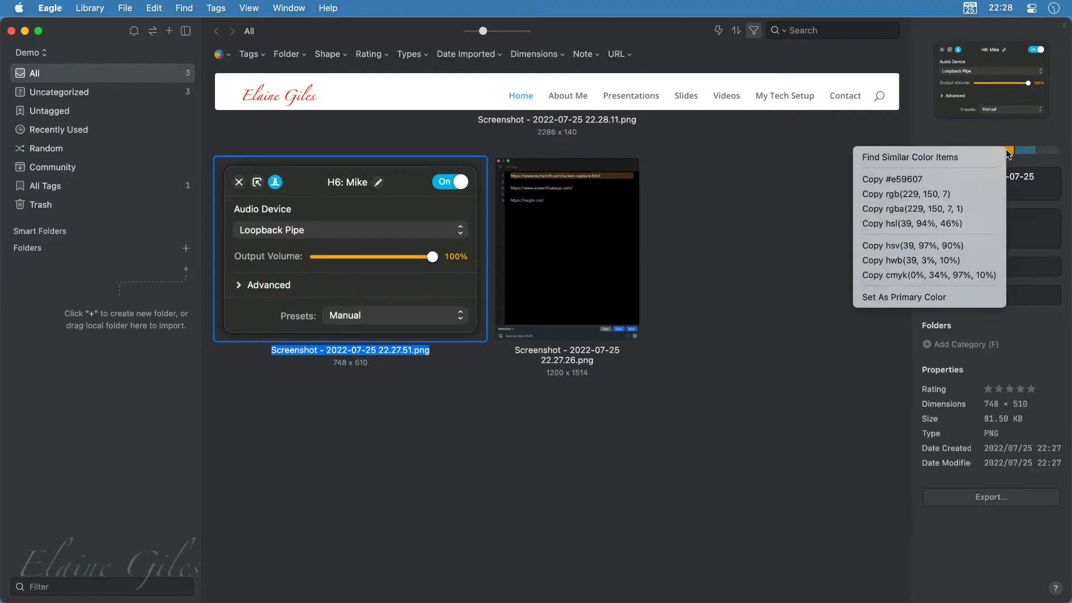
click(910, 182)
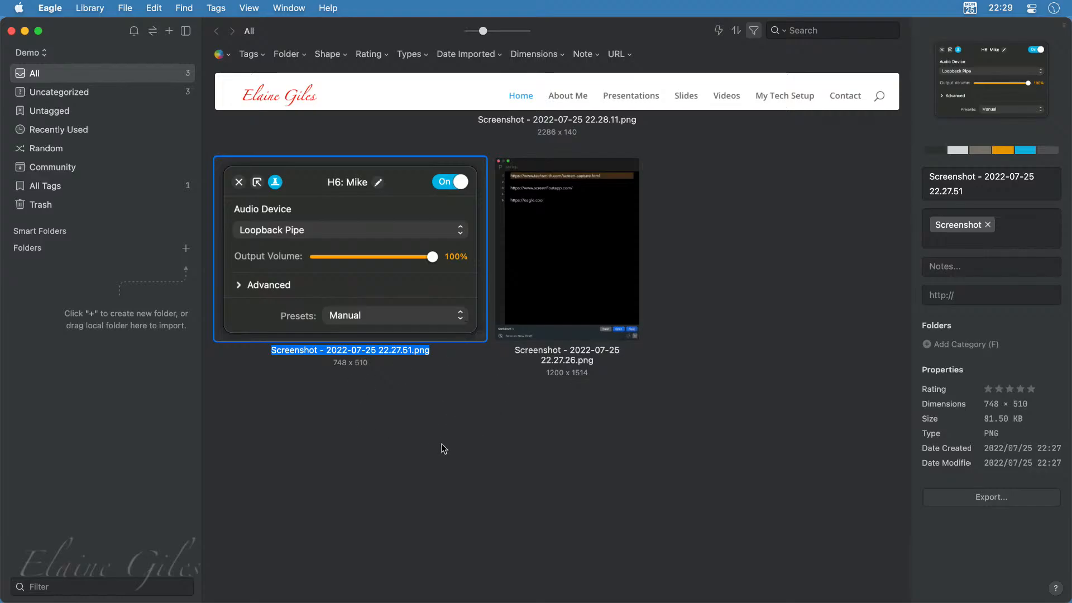
click(477, 431)
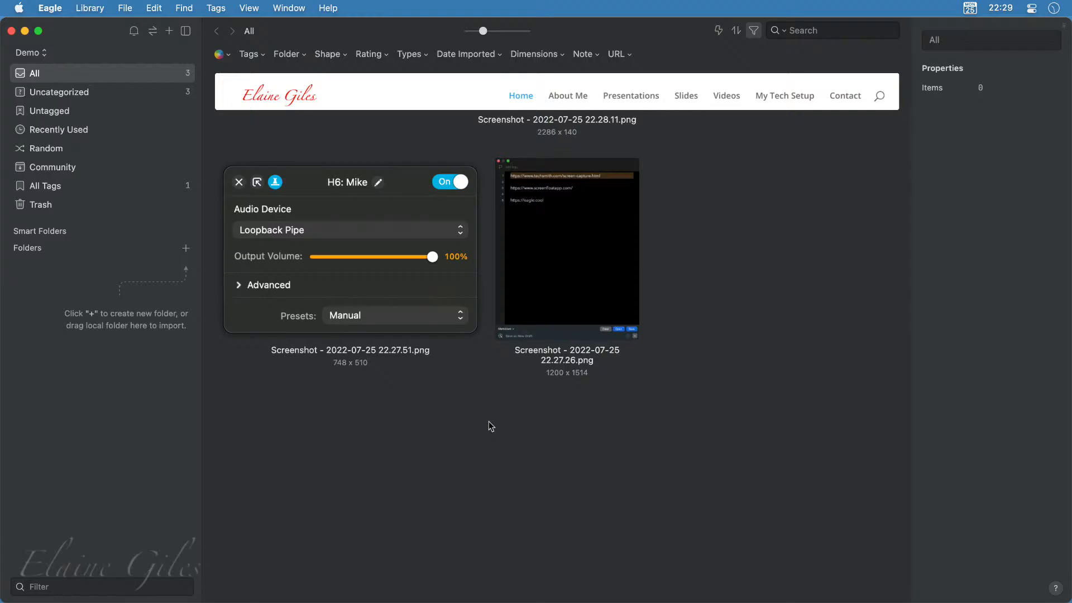
Switch to Vivaldi, look over the website's home page, hide the browser's tab sidebar and return to the page's start
double_click(348, 25)
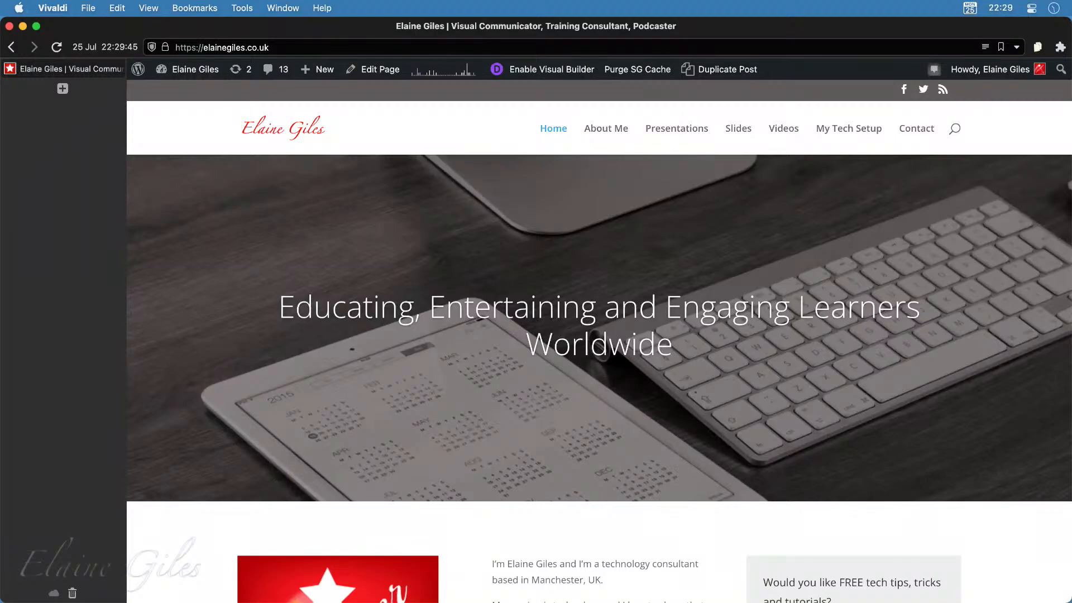
scroll(324, 416, down, 15)
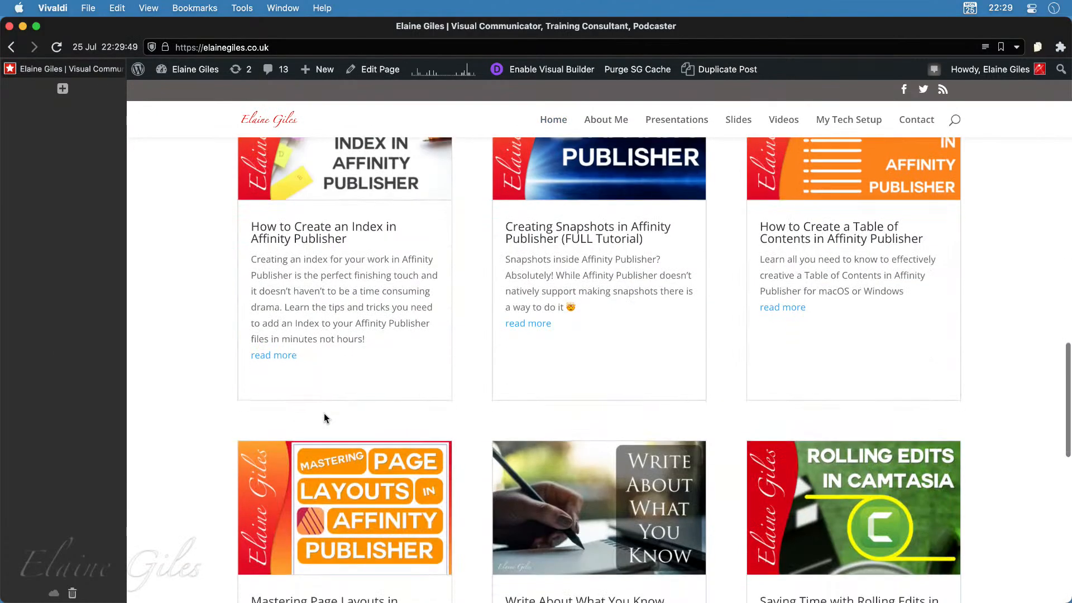
scroll(325, 417, up, 15)
scroll(324, 416, up, 10)
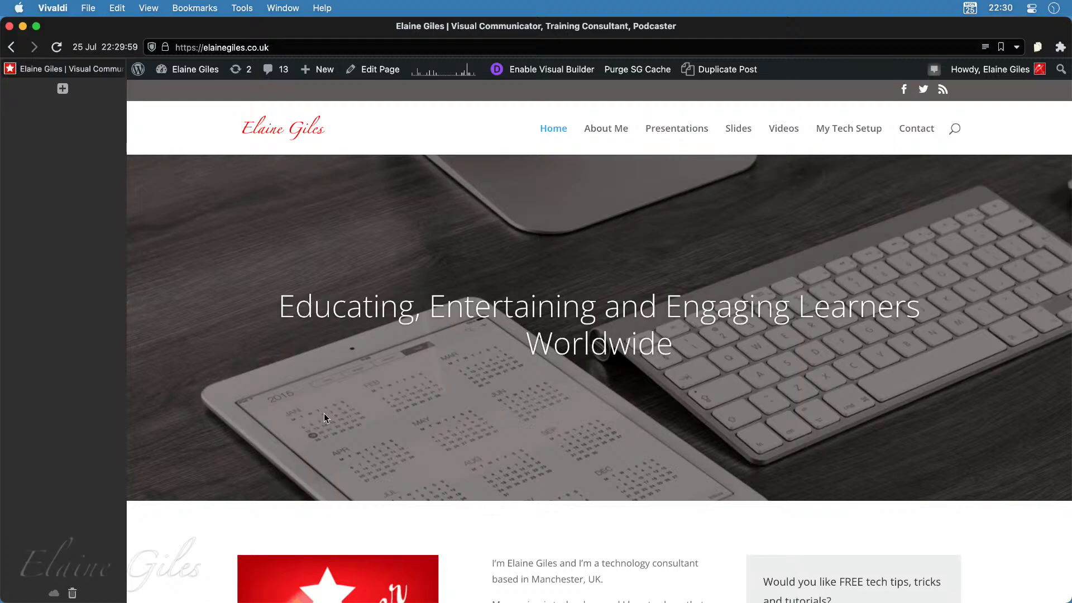
key(ctrl+shift+F11)
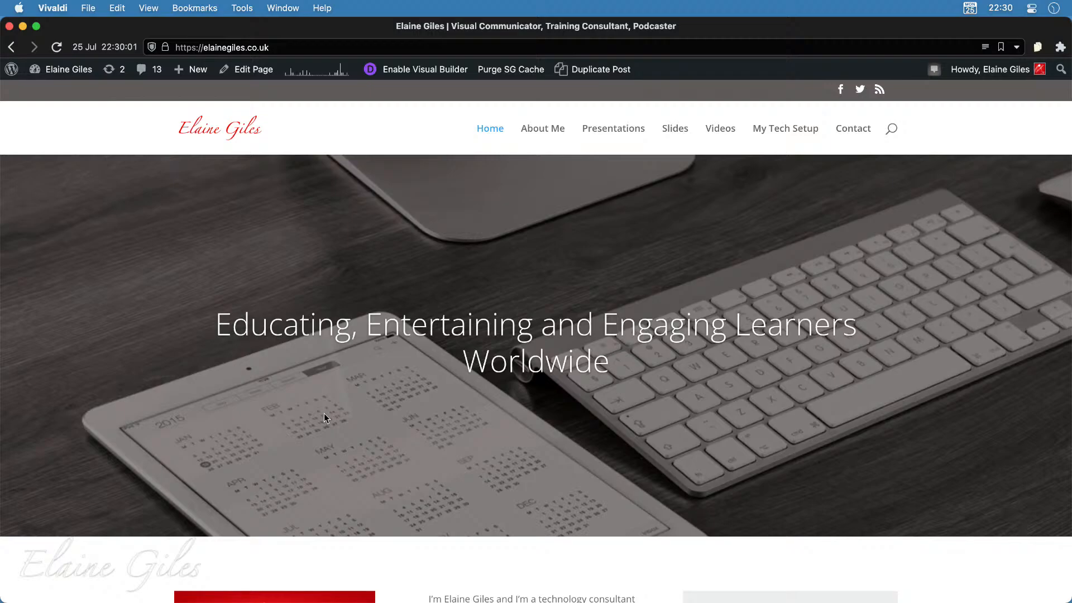
scroll(290, 491, down, 15)
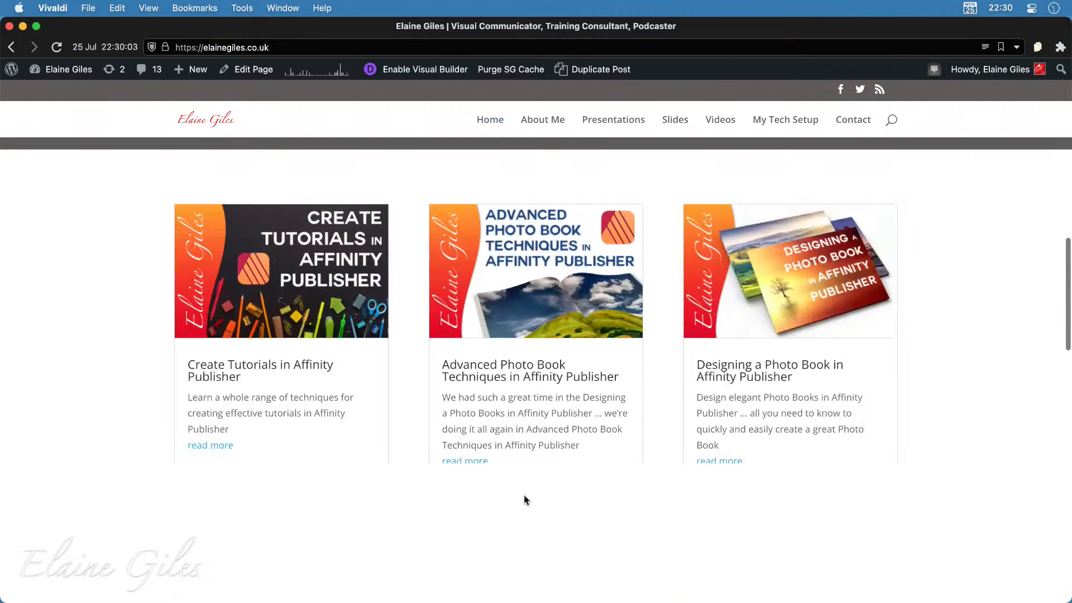
scroll(523, 494, up, 15)
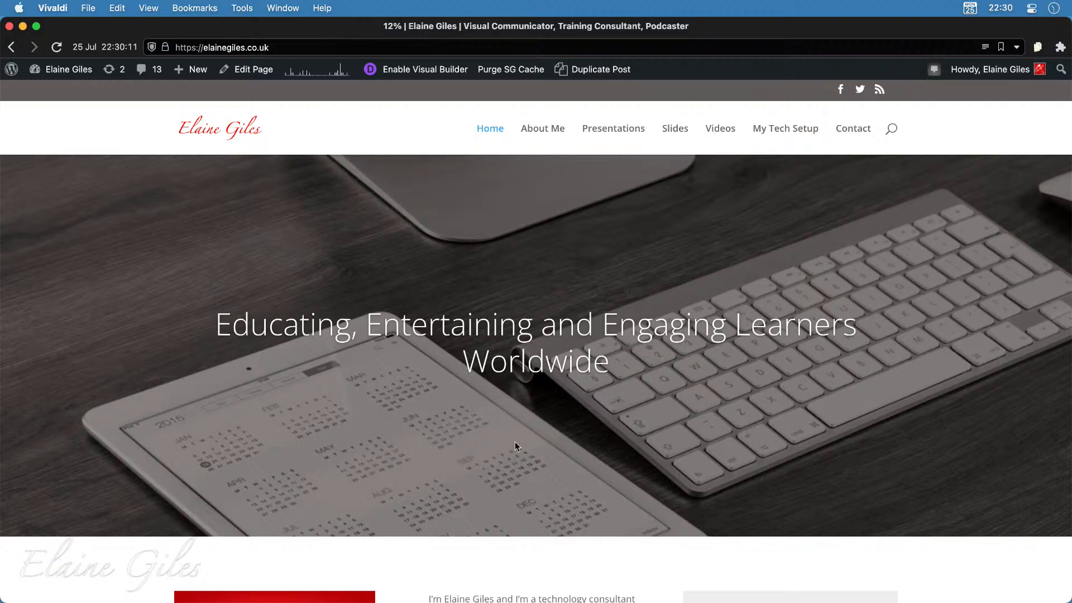
Capture the website's entire home page as a scrolling screenshot into the Eagle library and bring the Eagle window back into view
scroll(514, 441, down, 3)
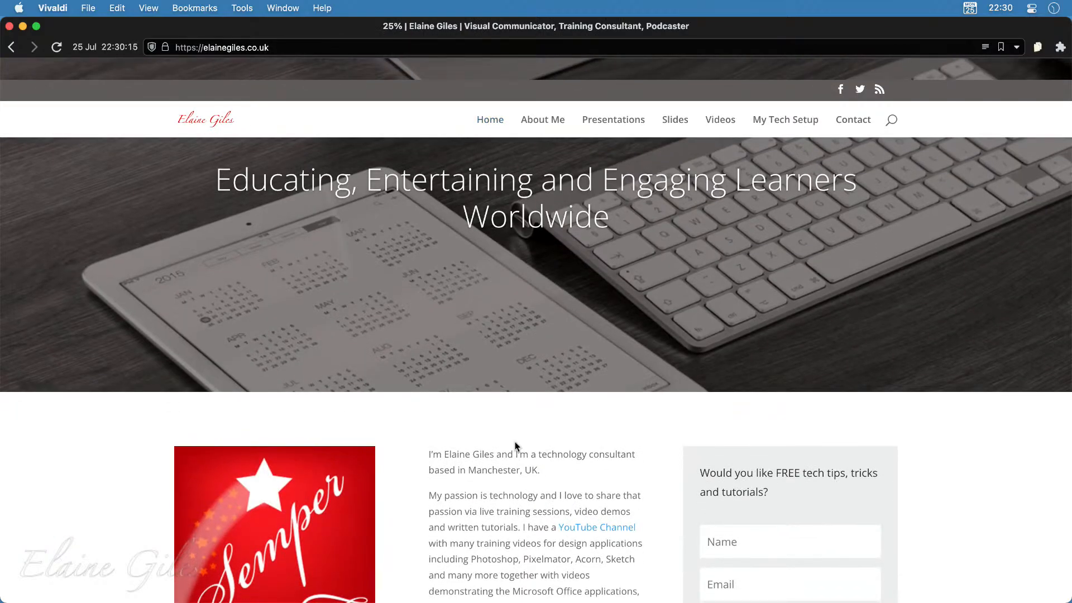
scroll(514, 441, down, 7)
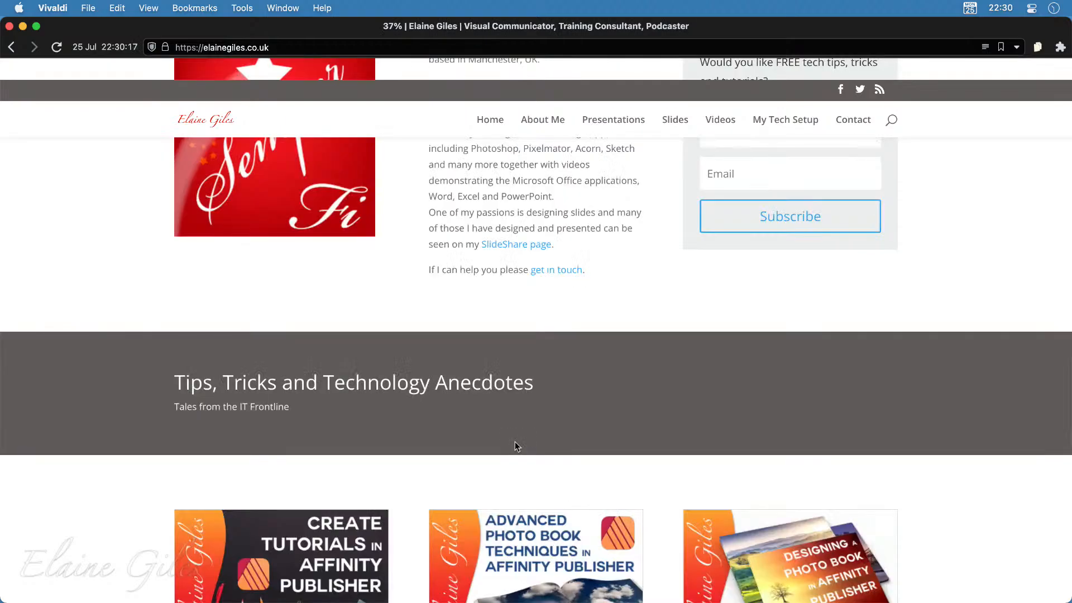
scroll(515, 442, down, 7)
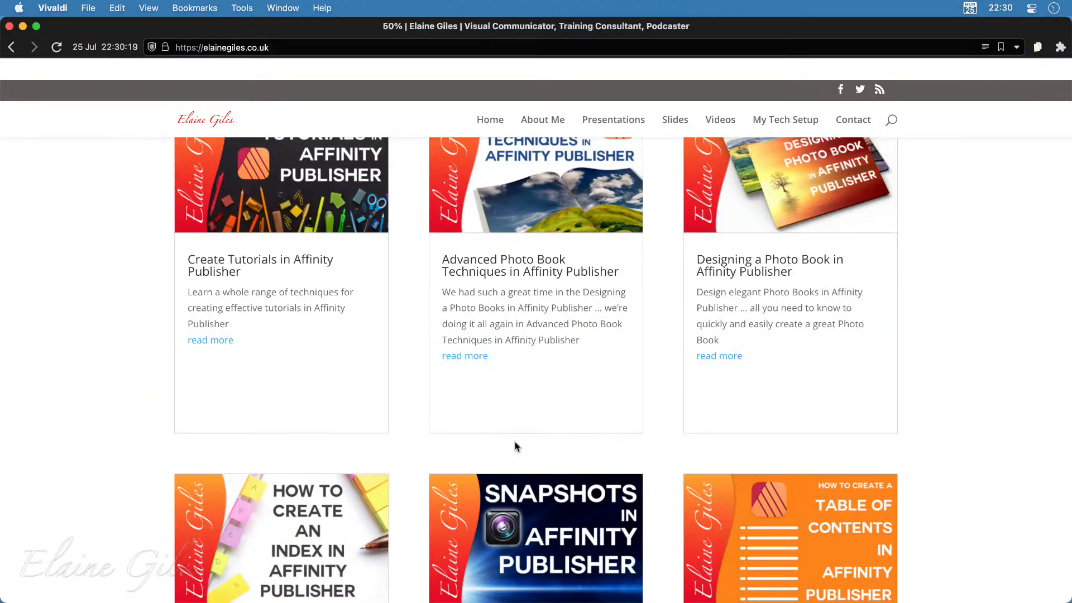
scroll(515, 442, down, 7)
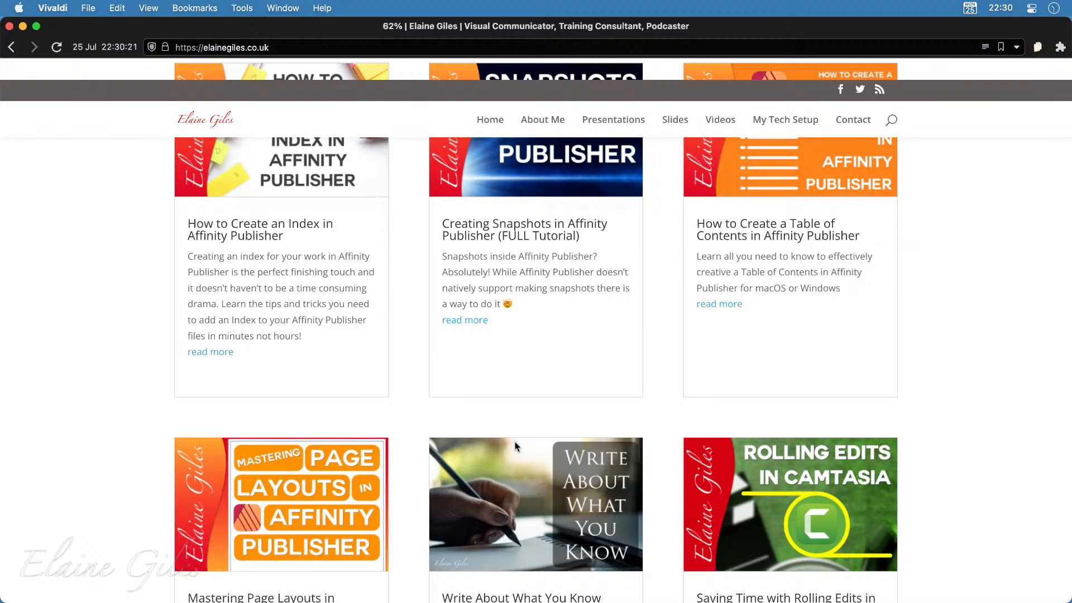
scroll(515, 441, down, 7)
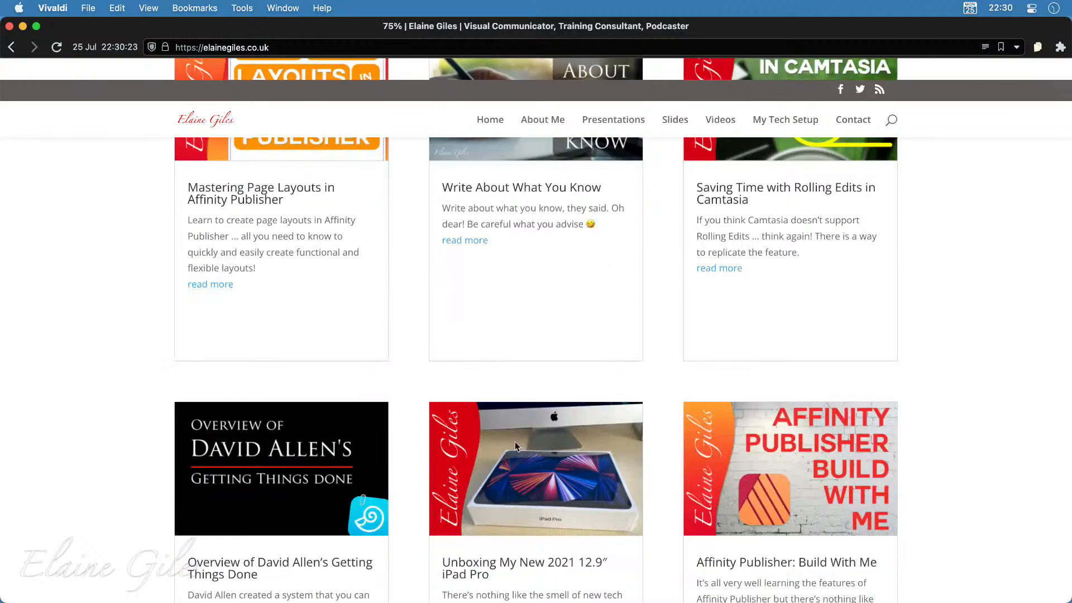
scroll(515, 445, down, 5)
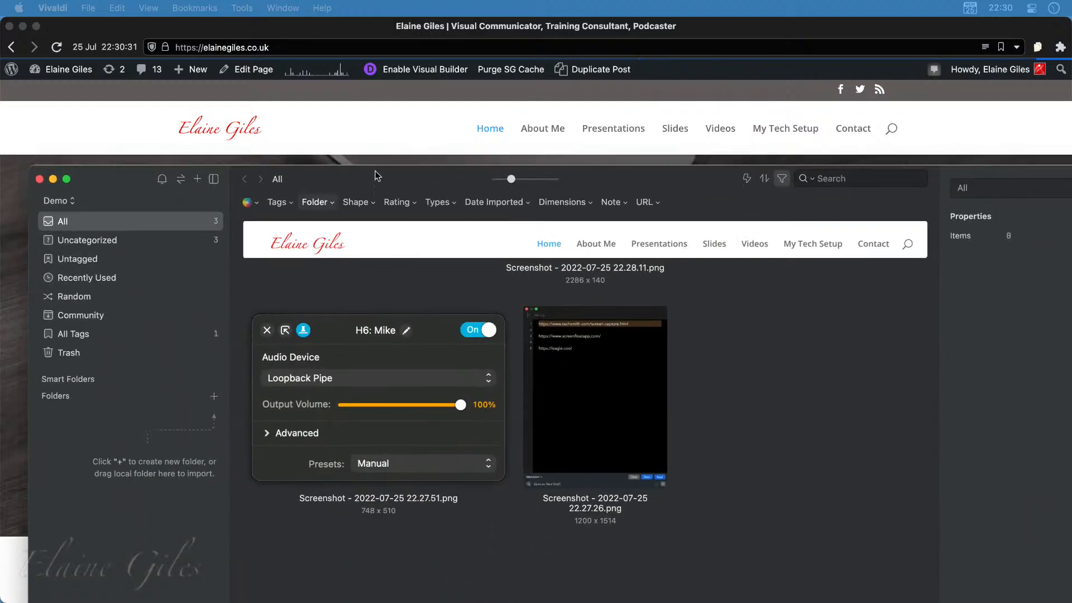
drag(332, 37, 332, 34)
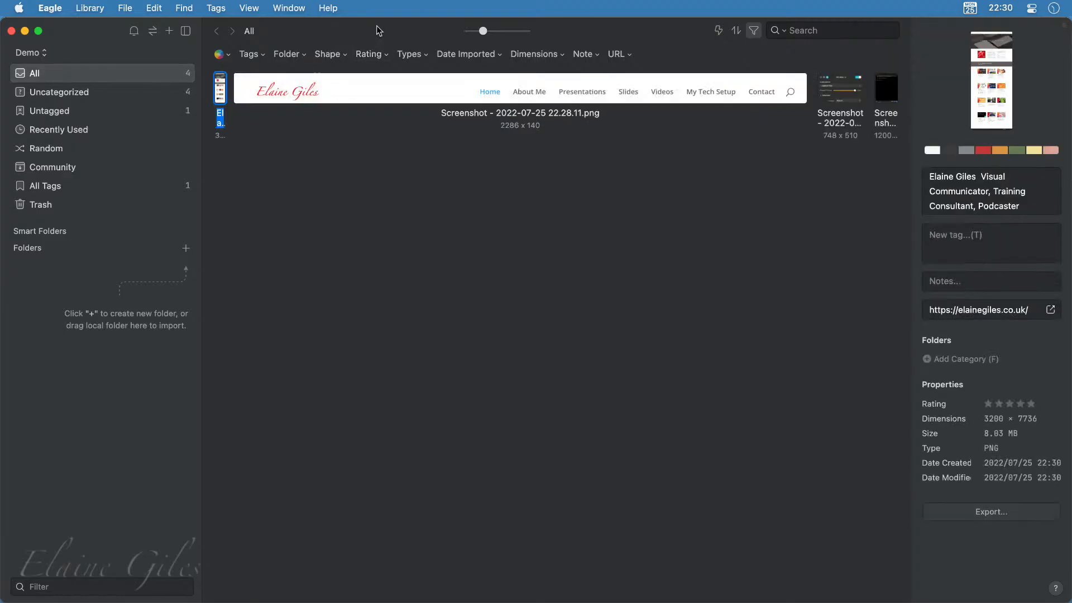
Open the full-page website capture at full view, examine it down to the footer and return to the library
mouse_move(222, 95)
double_click(221, 91)
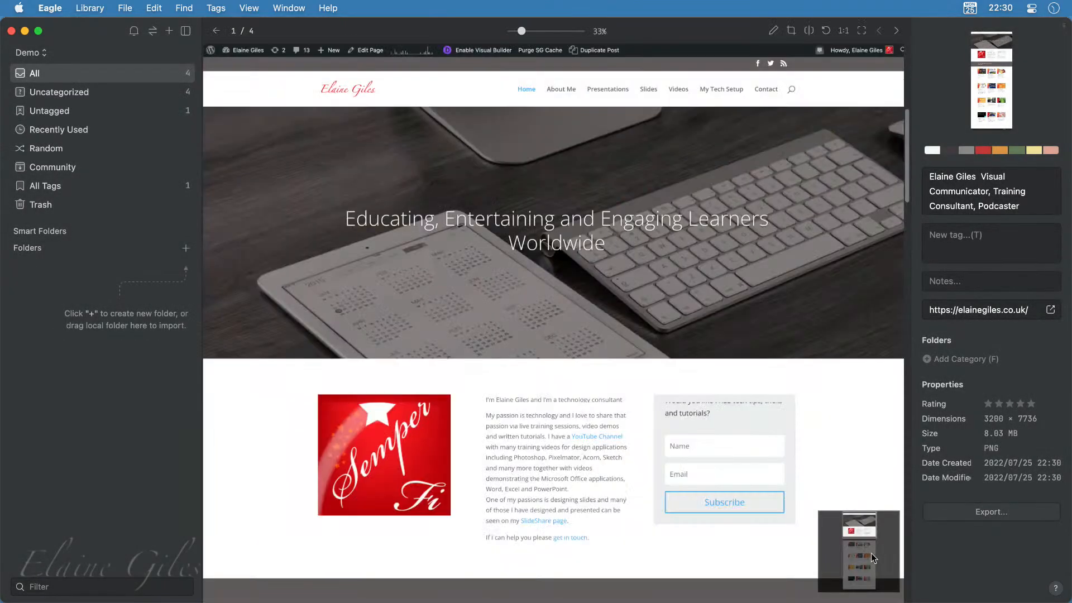
scroll(629, 250, down, 10)
scroll(629, 250, down, 18)
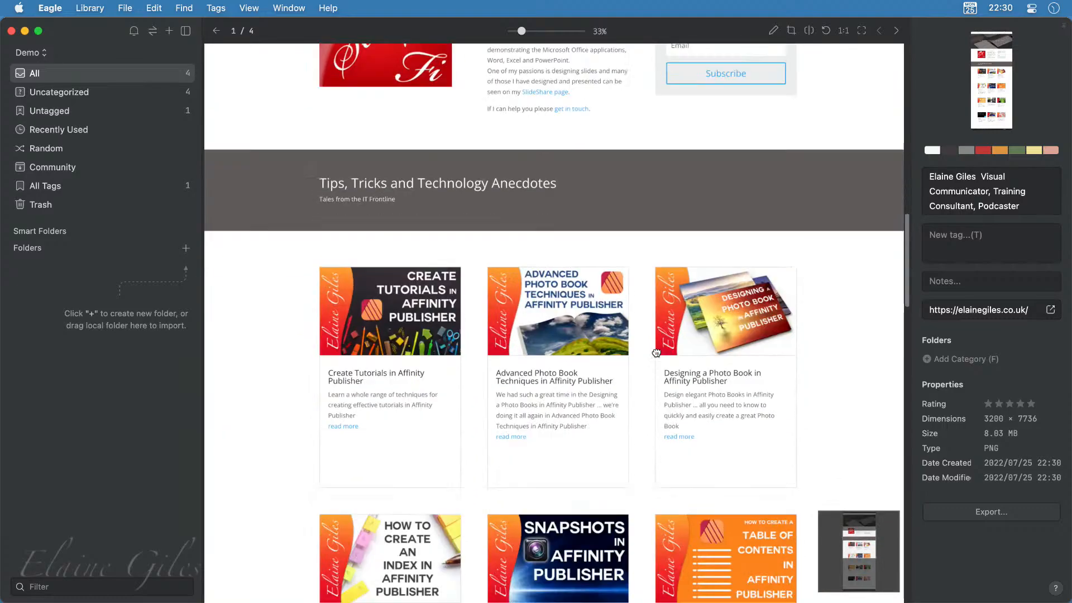
scroll(668, 446, down, 6)
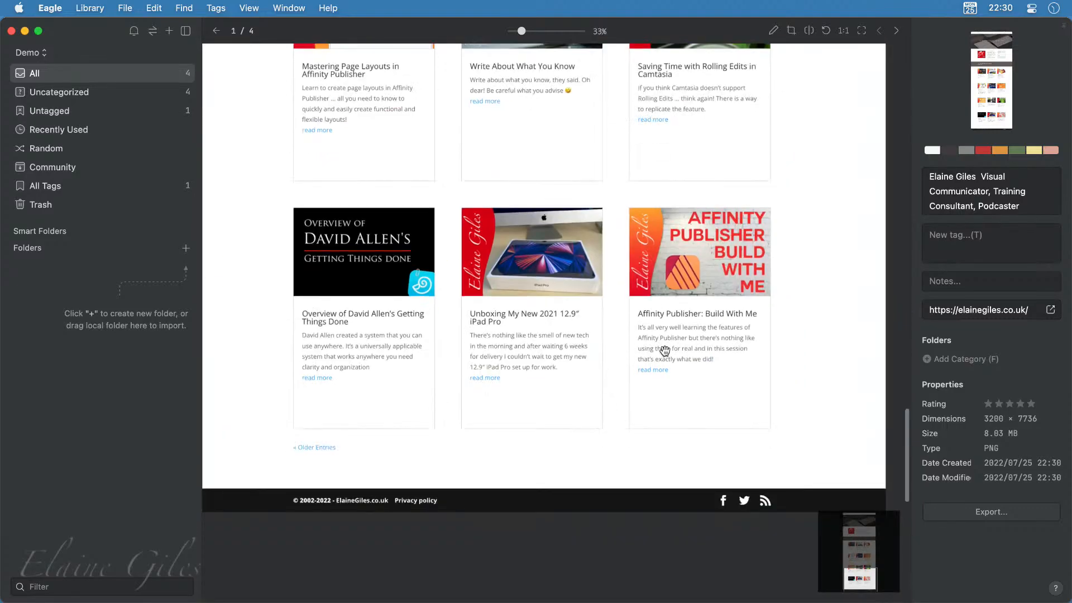
drag(629, 132, 666, 465)
scroll(666, 465, up, 11)
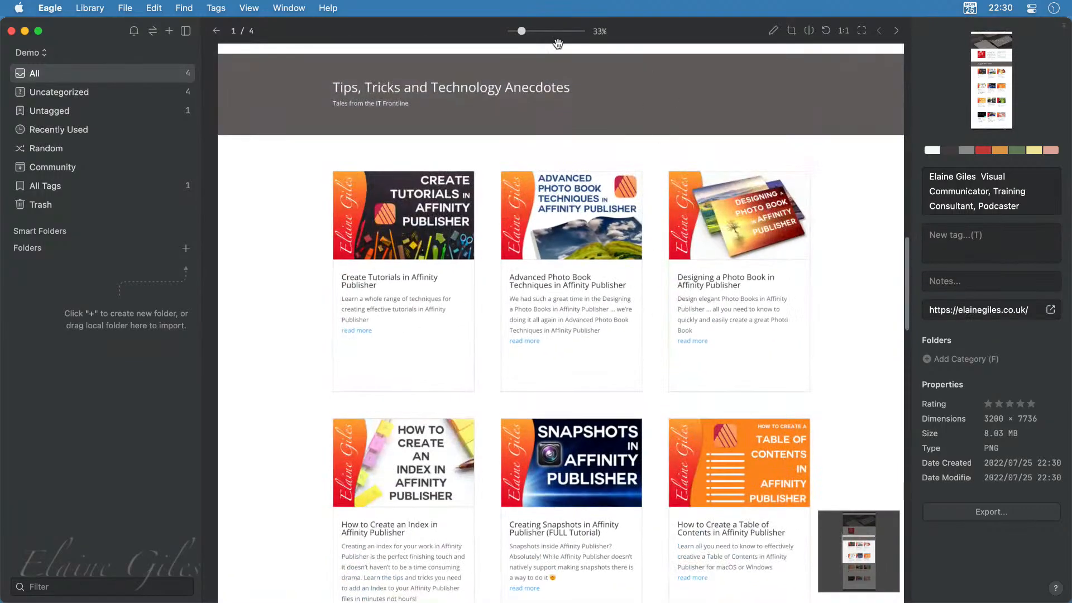
click(216, 31)
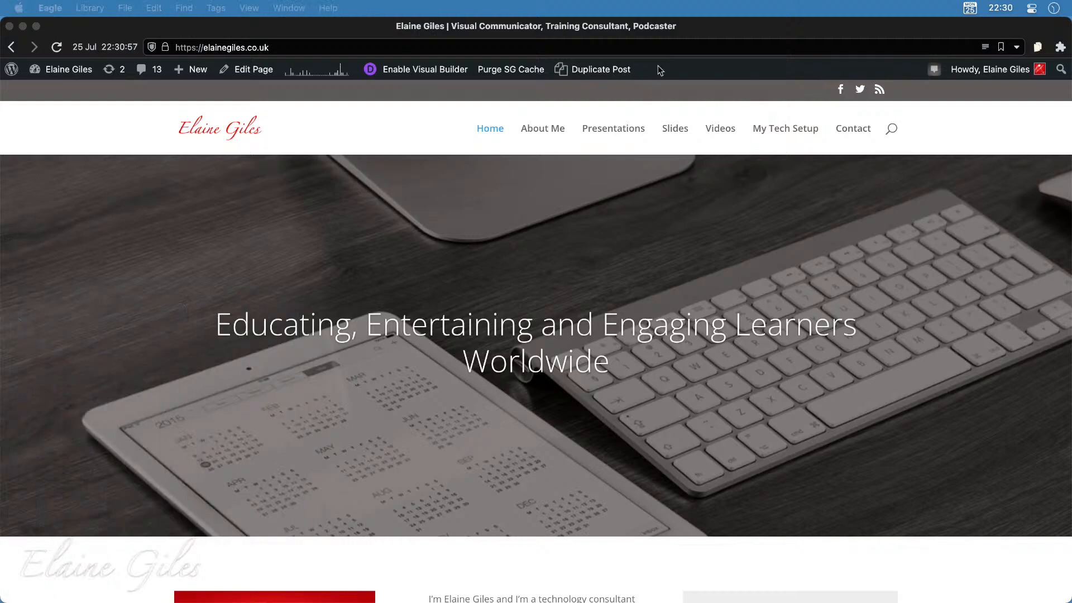
Switch to Vivaldi, collect all the home page's images into Eagle's batch import window and look through them
click(857, 20)
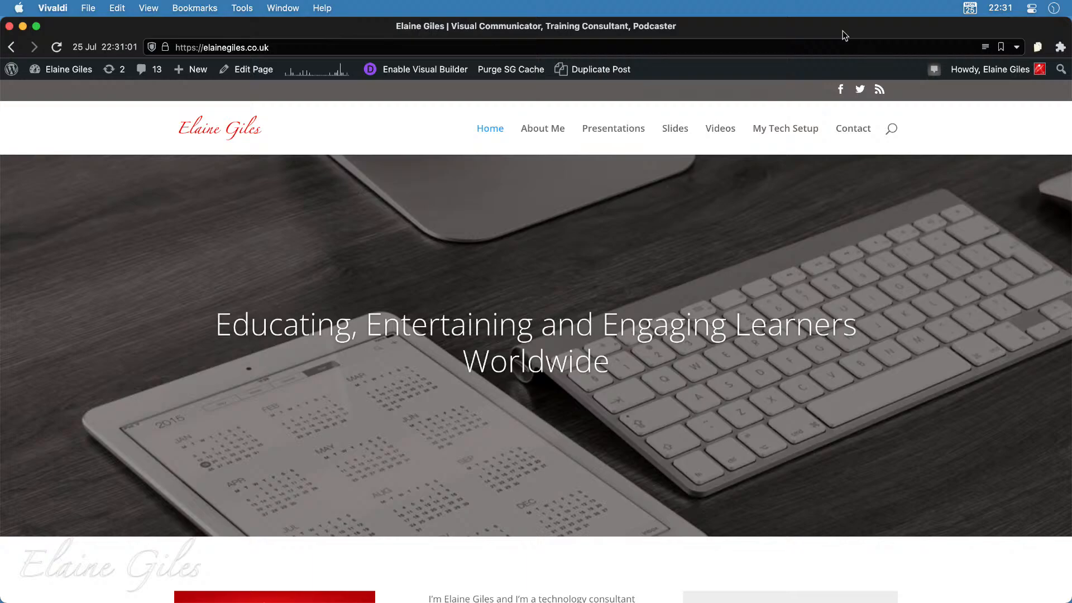
key(super+Tab)
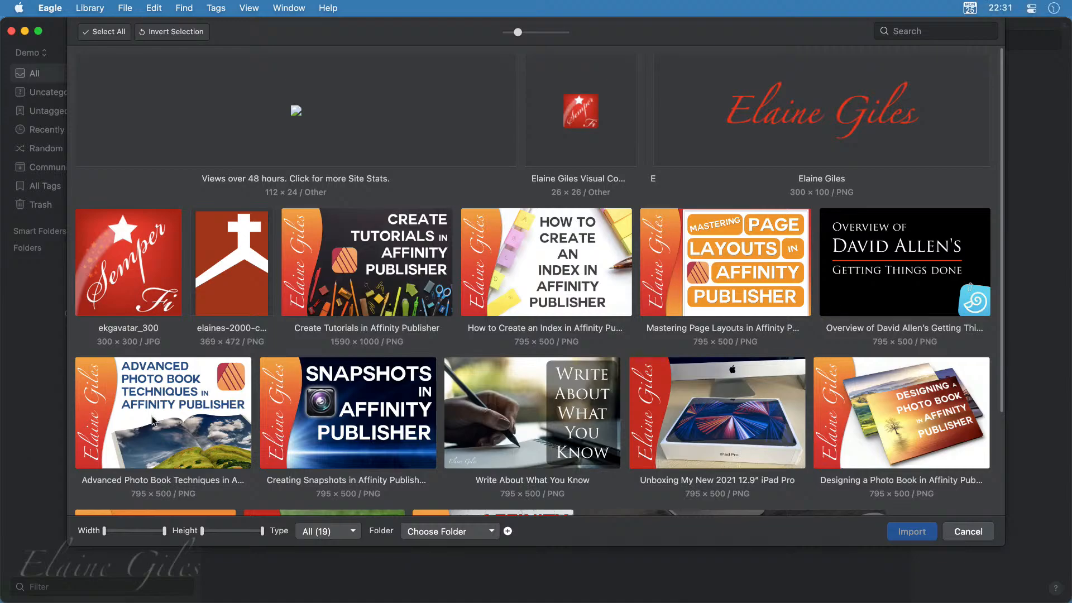
scroll(566, 246, down, 2)
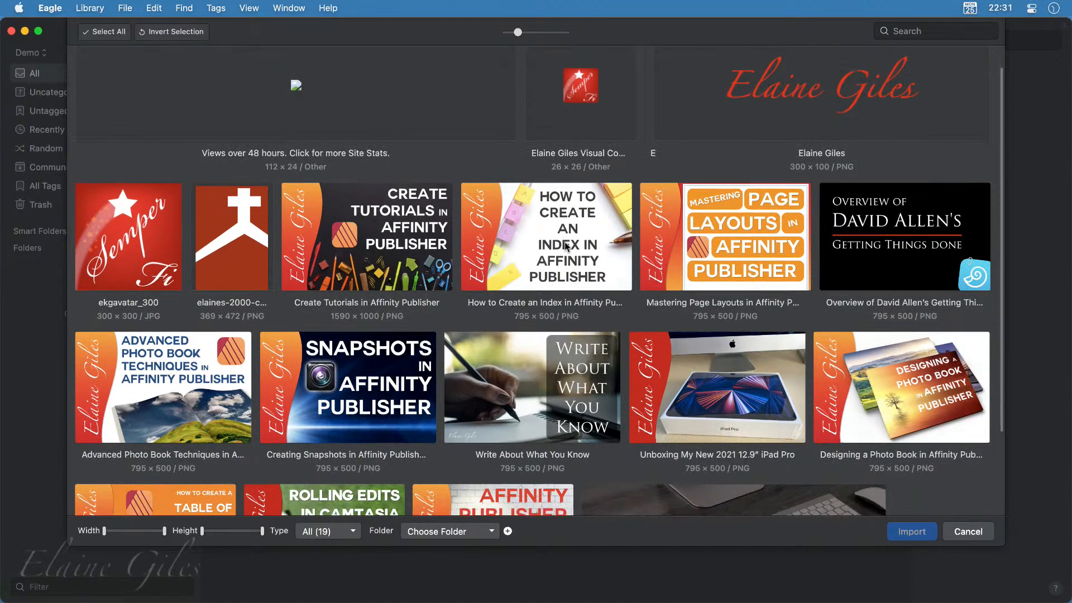
scroll(567, 246, down, 5)
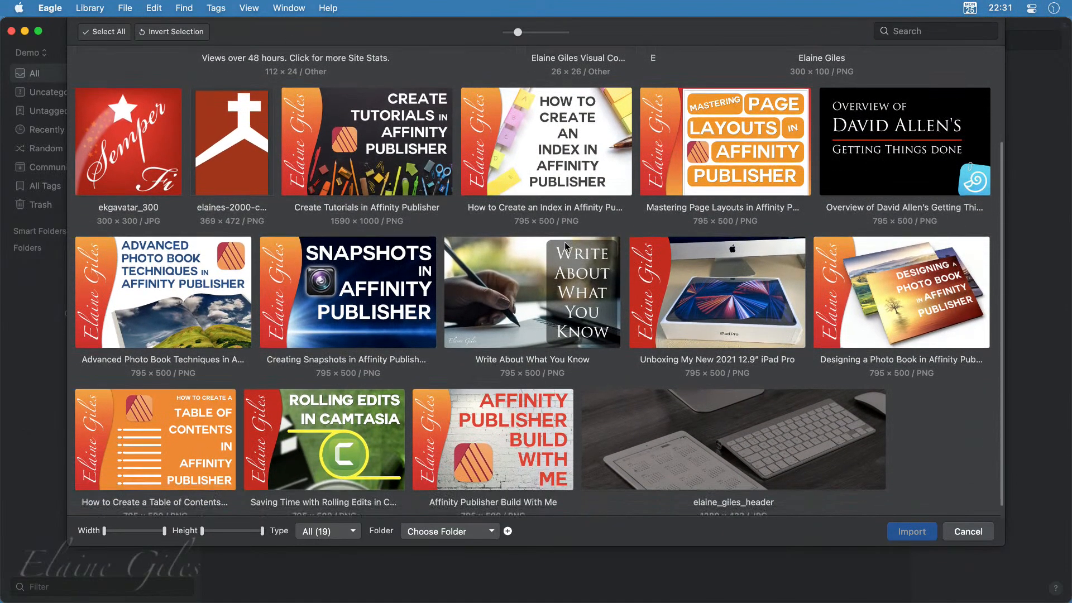
scroll(567, 246, down, 1)
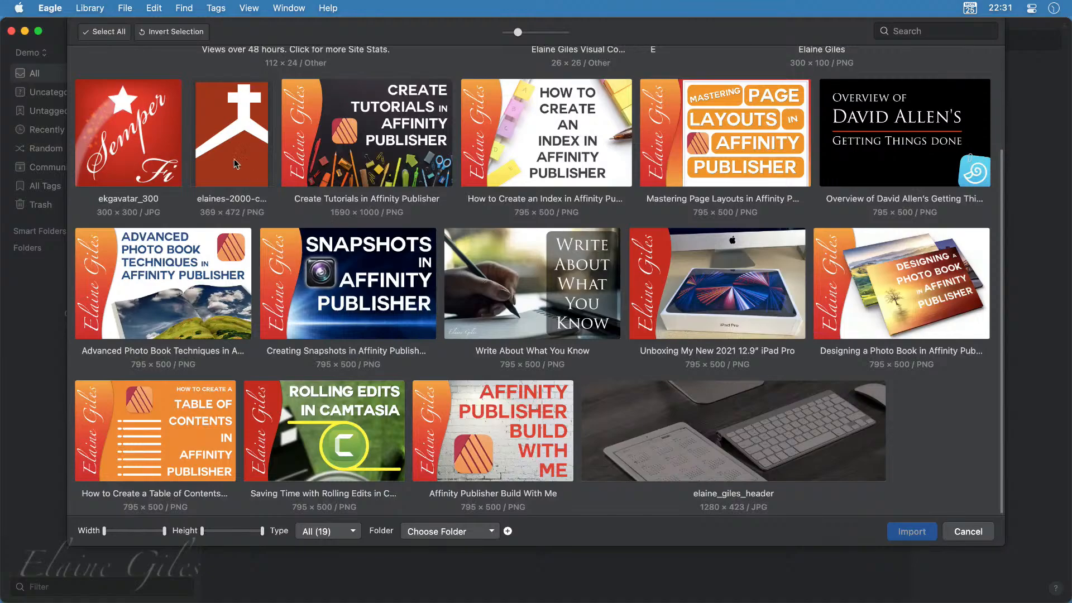
Import the Create Tutorials, Create an Index, Mastering Page Layouts, iPad Pro unboxing and Camtasia Rolling Edits images from the batch into the Eagle library
click(385, 158)
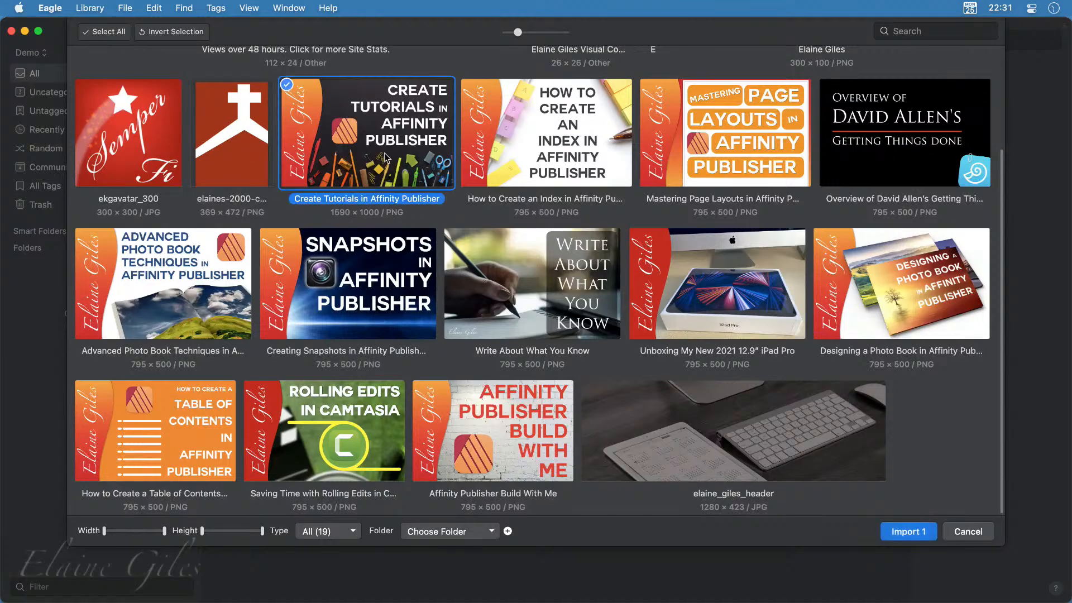
click(526, 159)
click(720, 164)
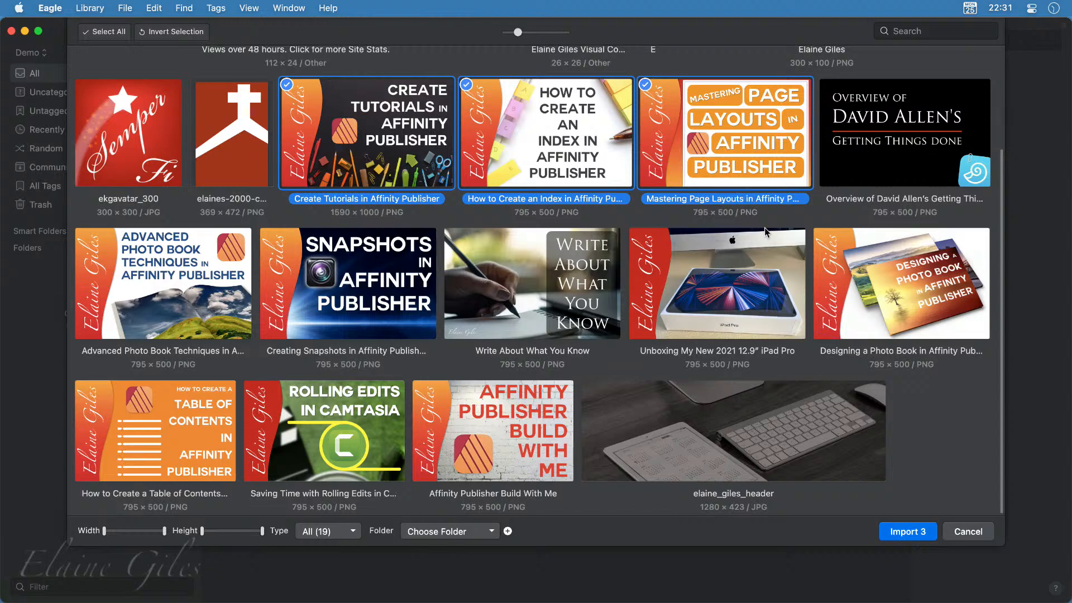
click(695, 304)
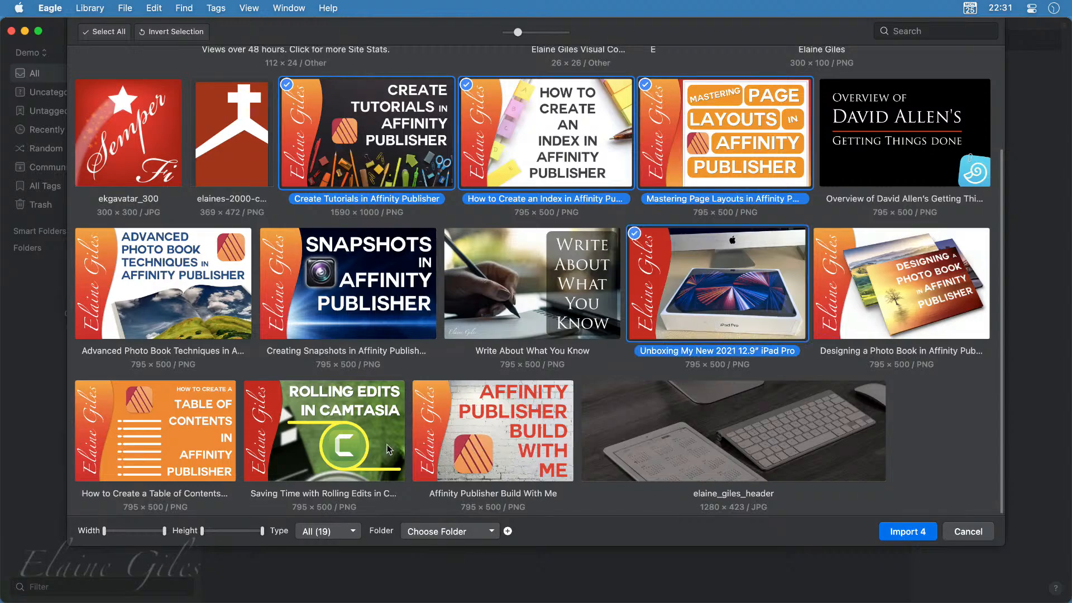
click(303, 436)
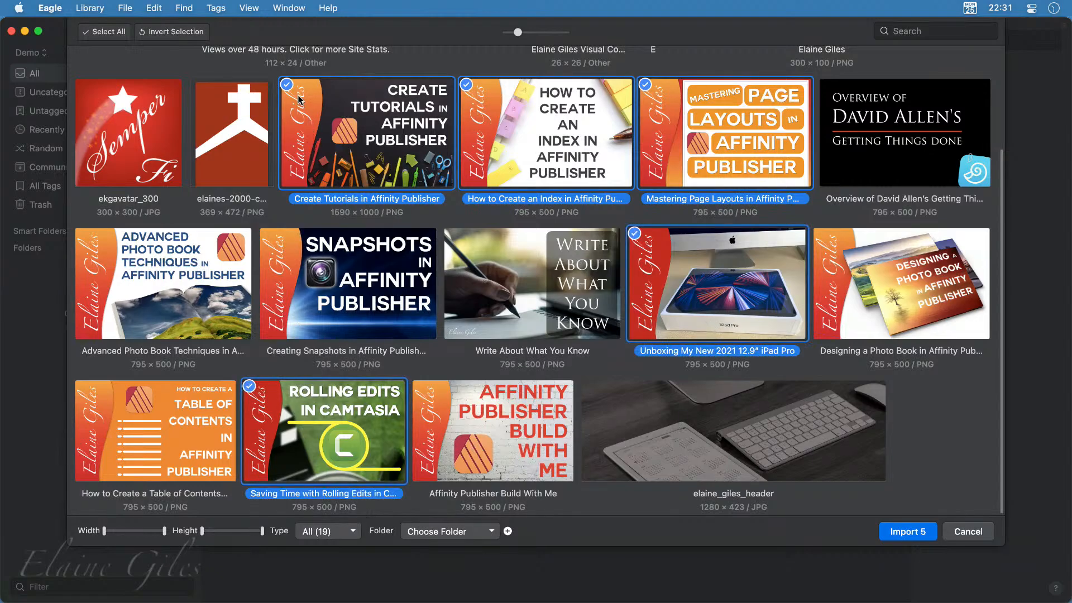
click(909, 533)
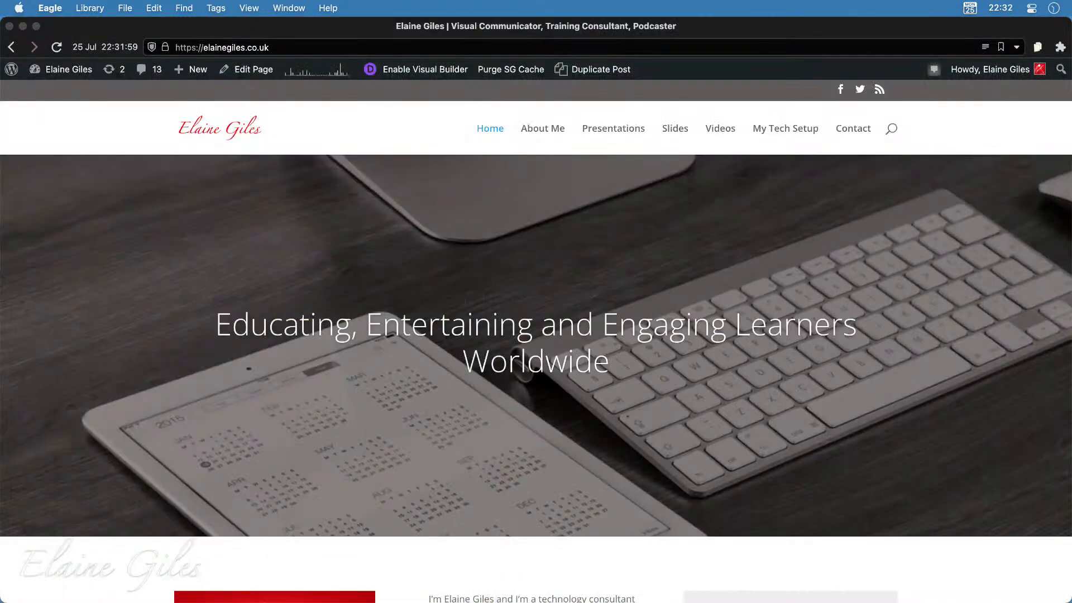
Switch to Vivaldi, look over the Eagle browser extension's batch save and capture options, and close them
click(1002, 29)
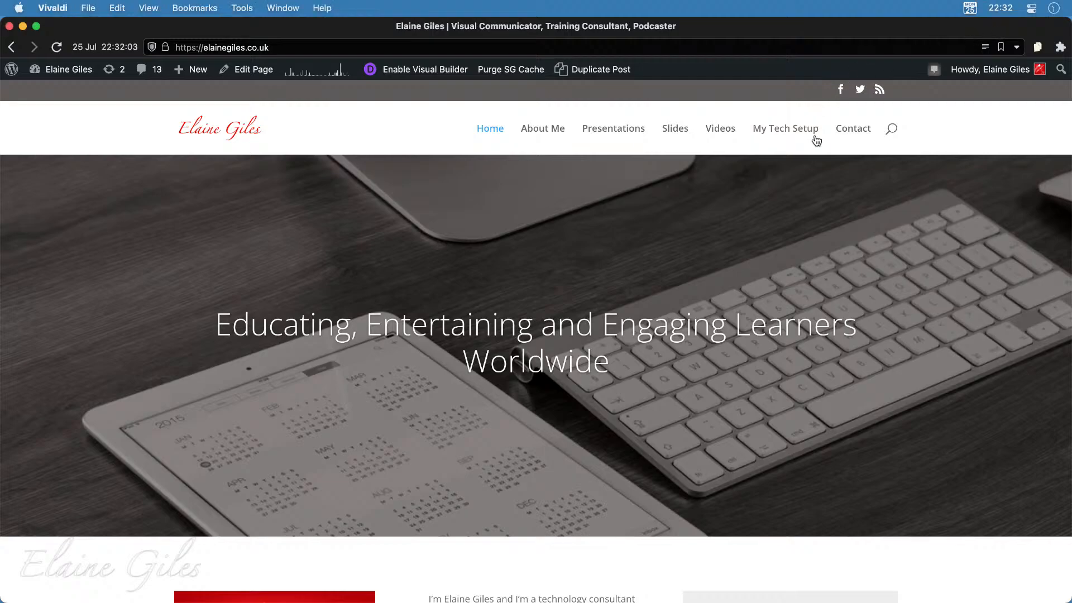
scroll(832, 199, down, 2)
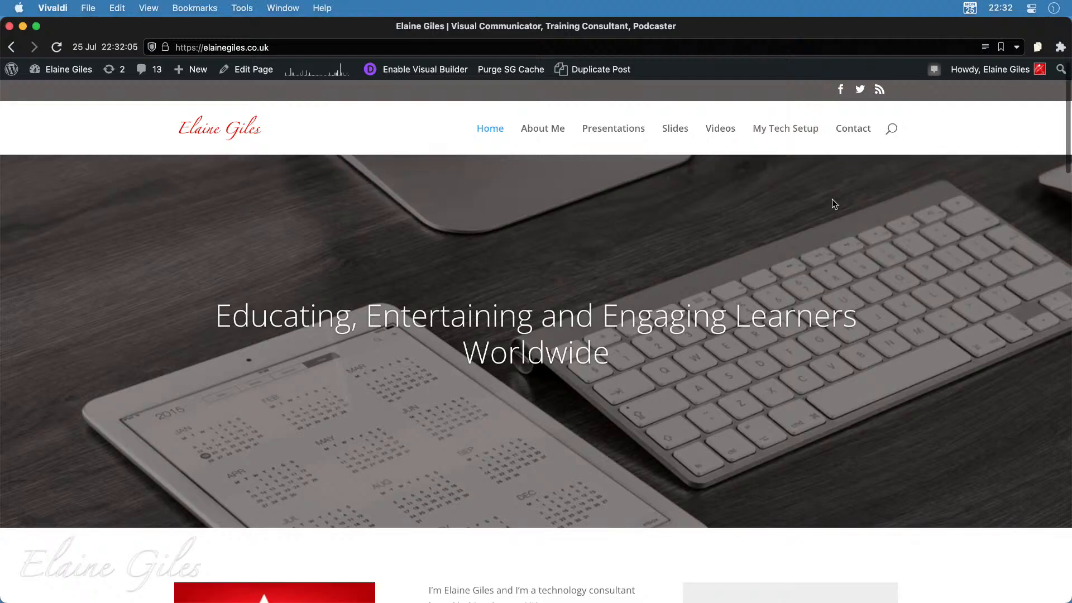
scroll(832, 199, up, 2)
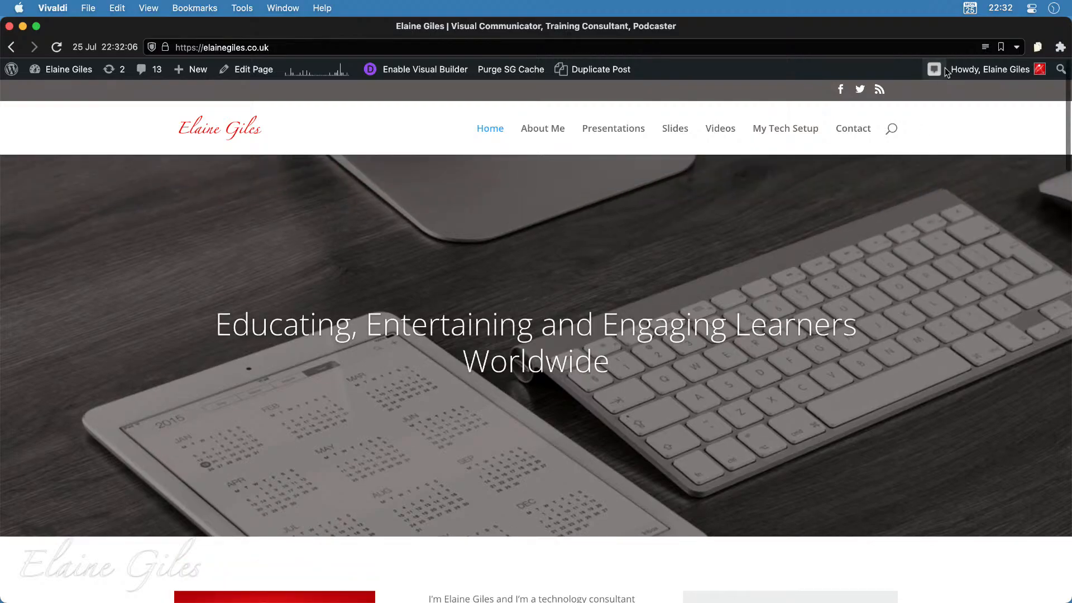
click(1060, 48)
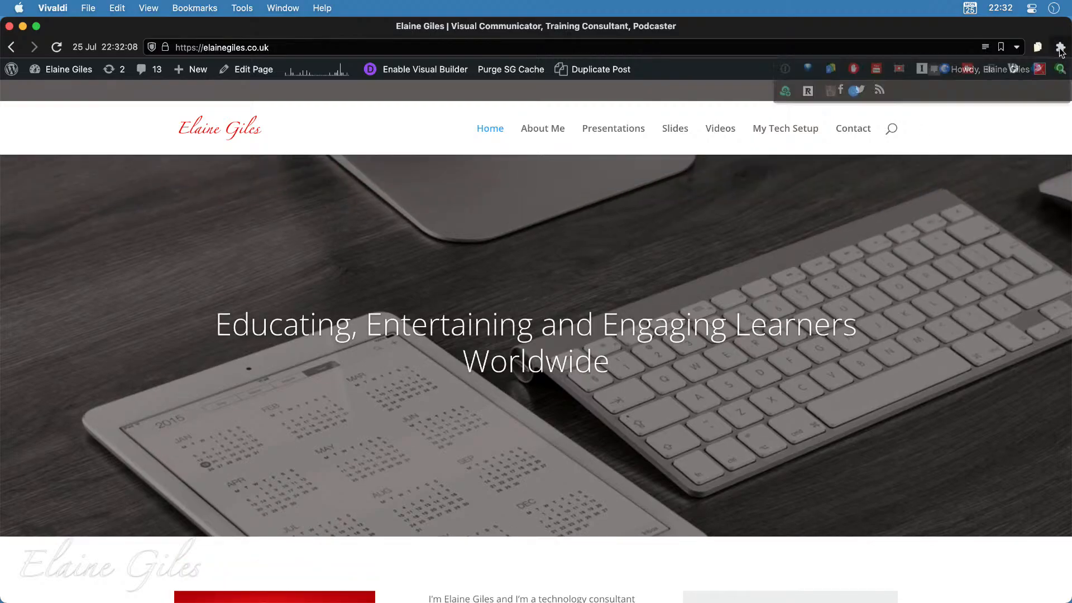
click(944, 73)
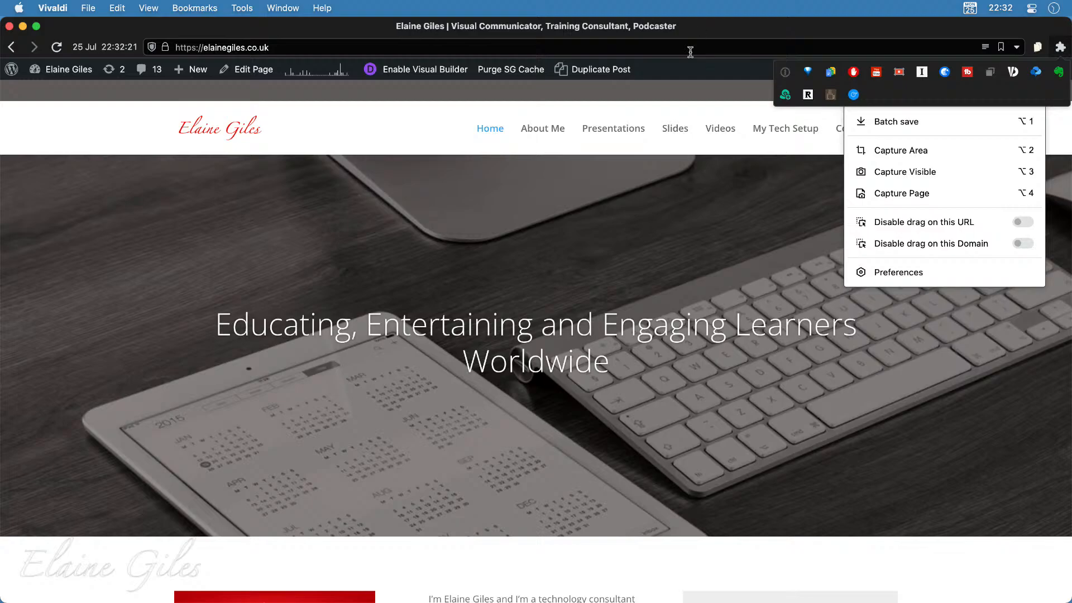
click(696, 270)
Save the "Write About What You Know" image from the home page into the Eagle library and preview it in Eagle
scroll(697, 270, down, 20)
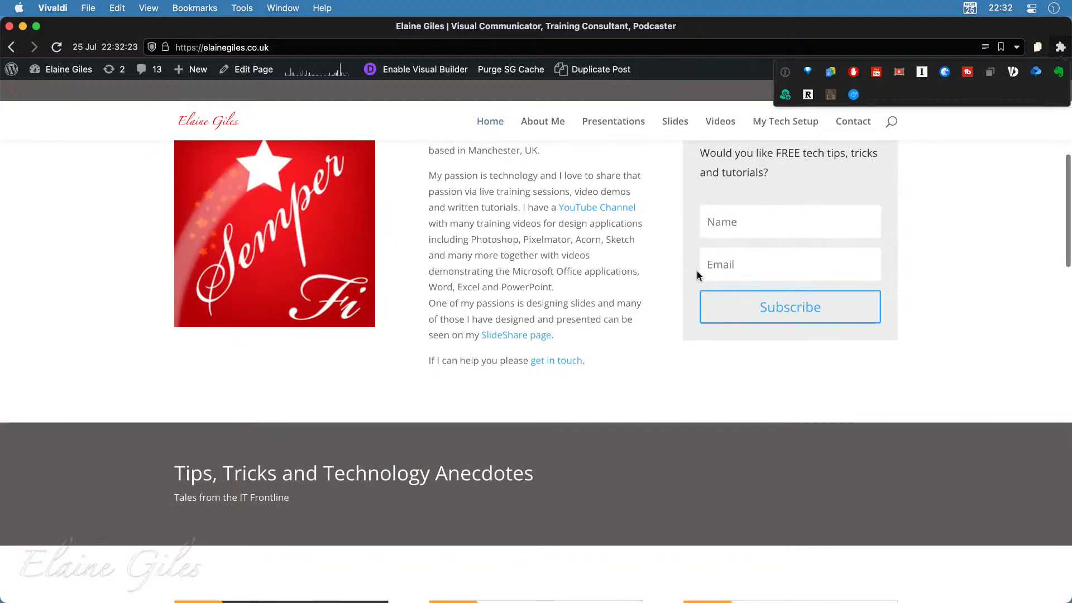
scroll(698, 276, up, 3)
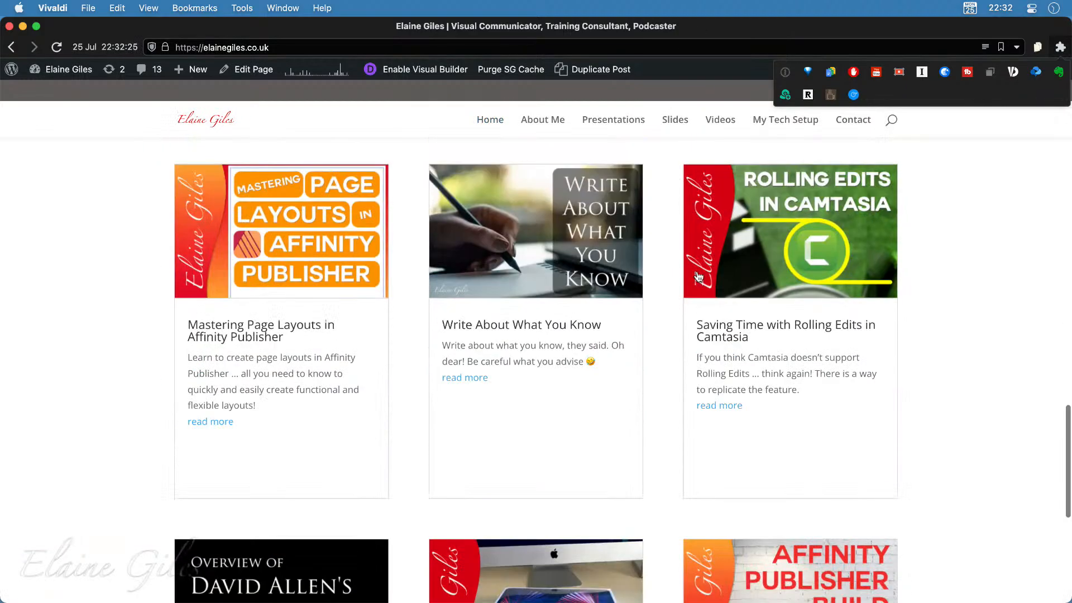
drag(487, 279, 483, 379)
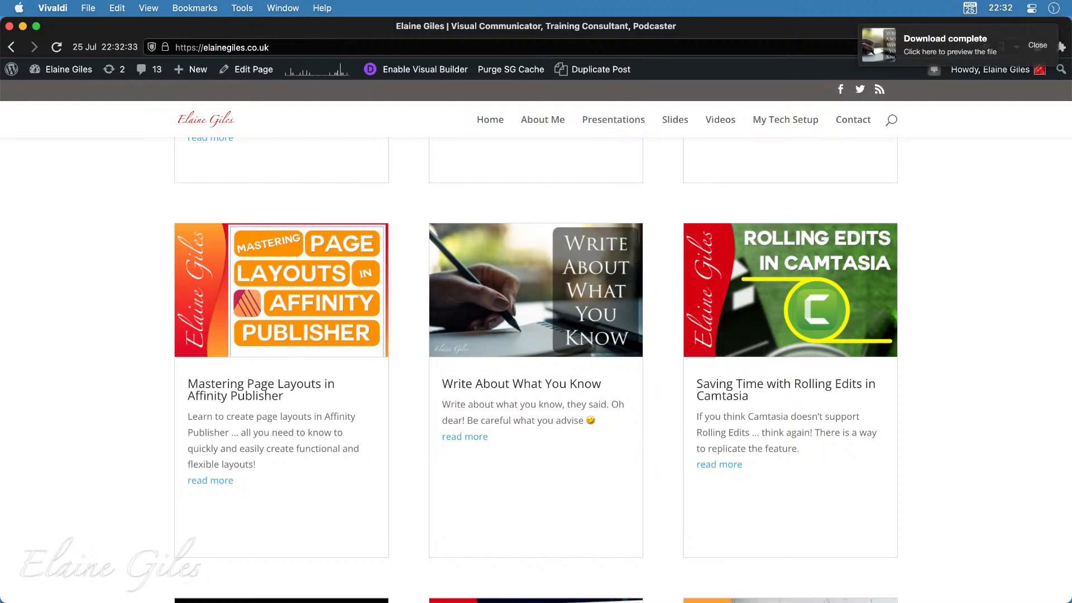
click(949, 48)
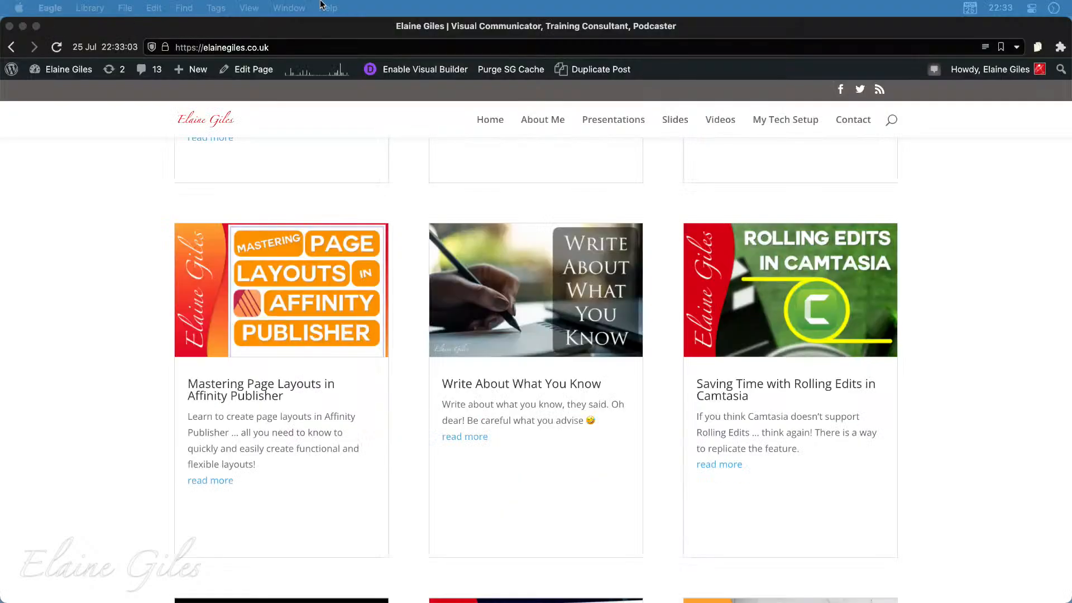
Clear the browser window from the desktop and show the WIP folder in a new, enlarged Finder window
double_click(702, 26)
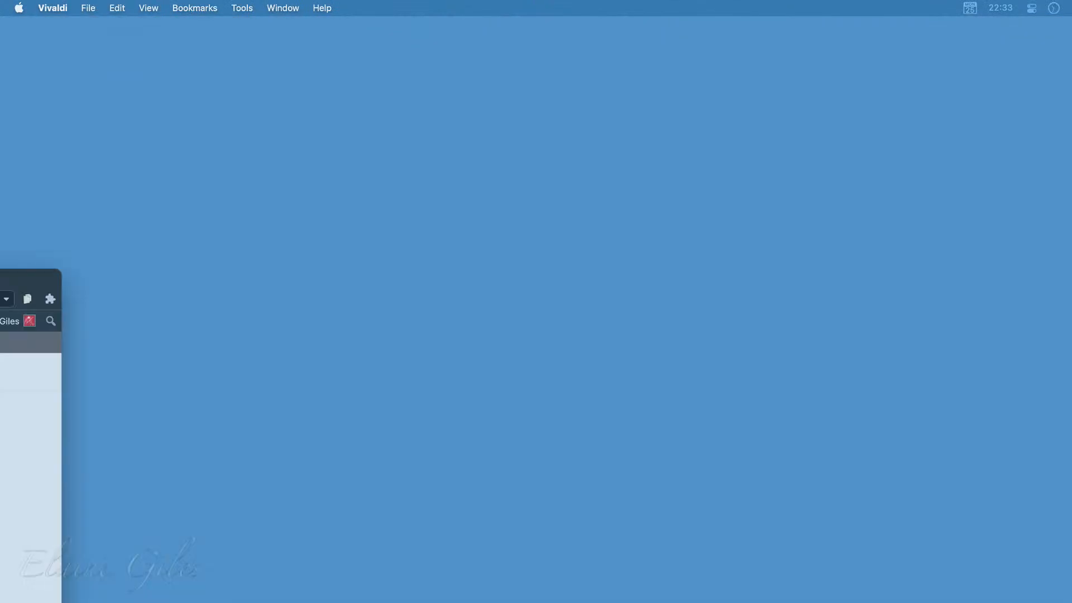
click(902, 160)
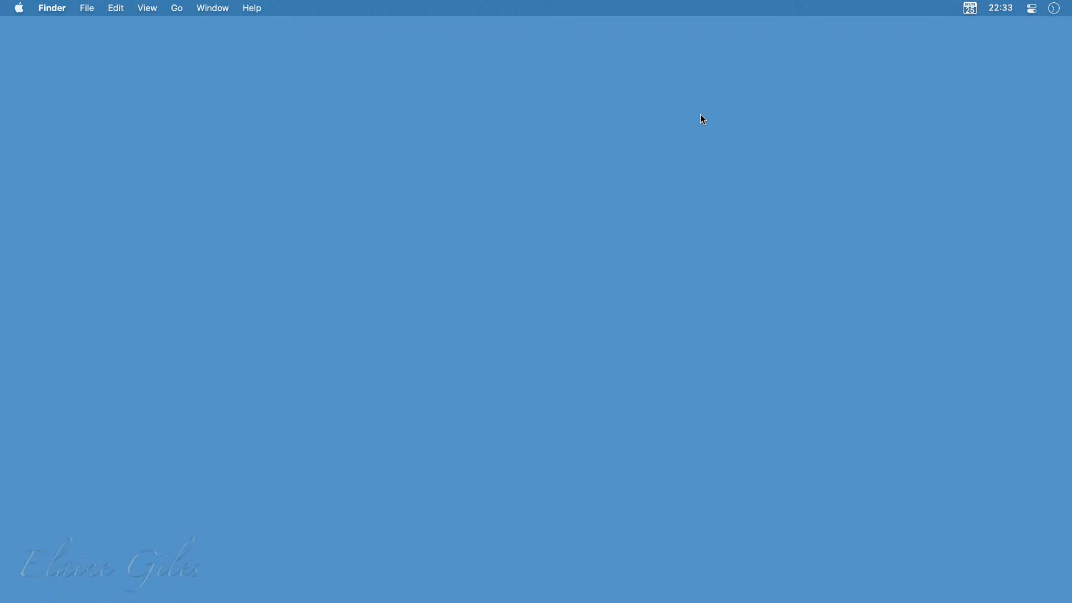
key(super+n)
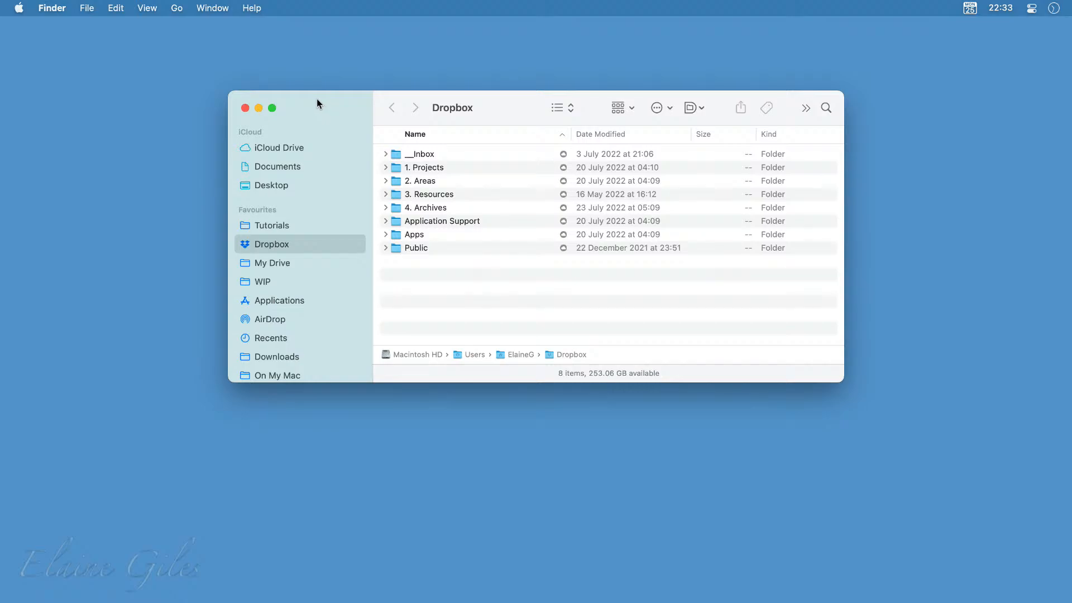
click(262, 282)
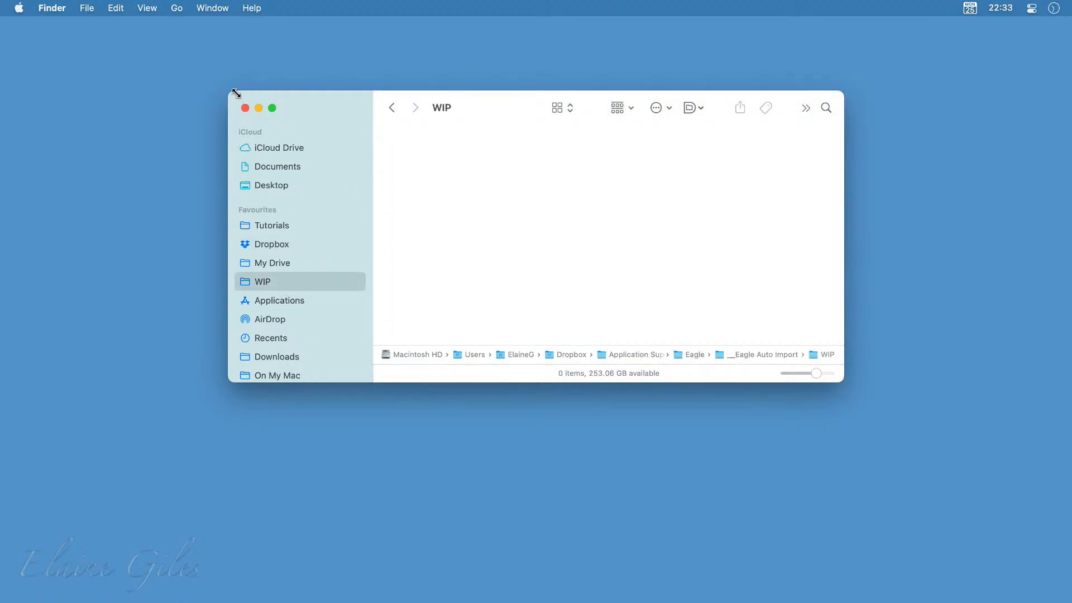
drag(236, 91, 79, 17)
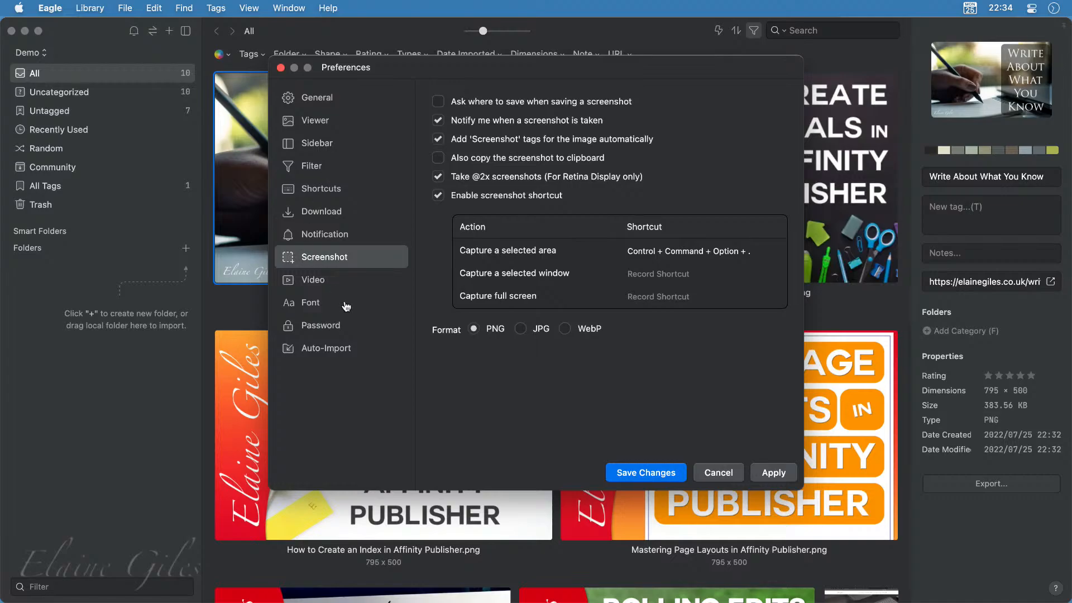
Review Eagle's Auto-Import and Screenshot preferences and close the preferences without saving
click(337, 349)
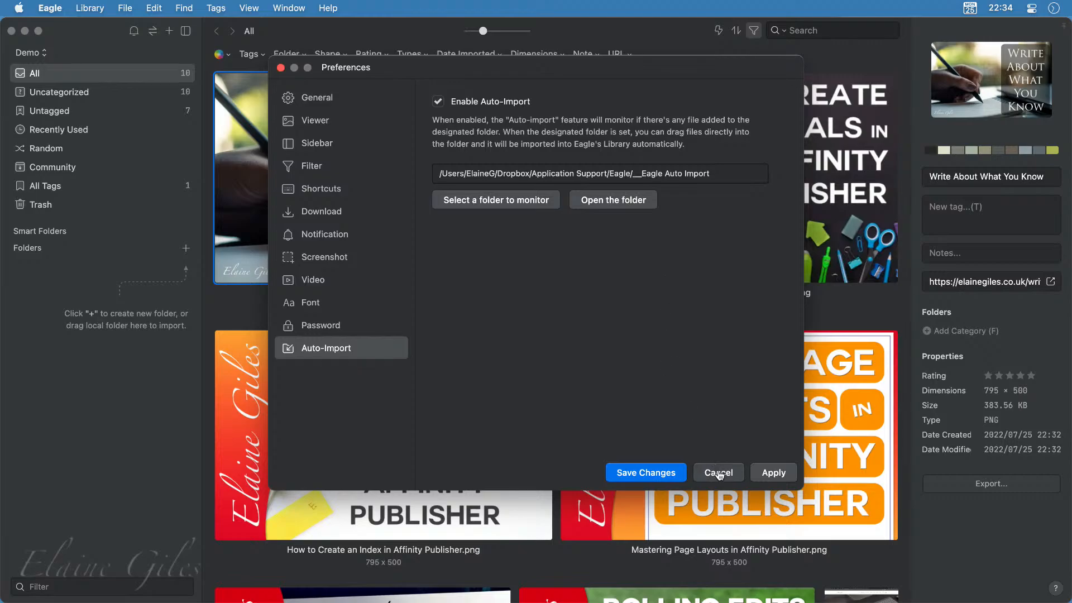
click(330, 261)
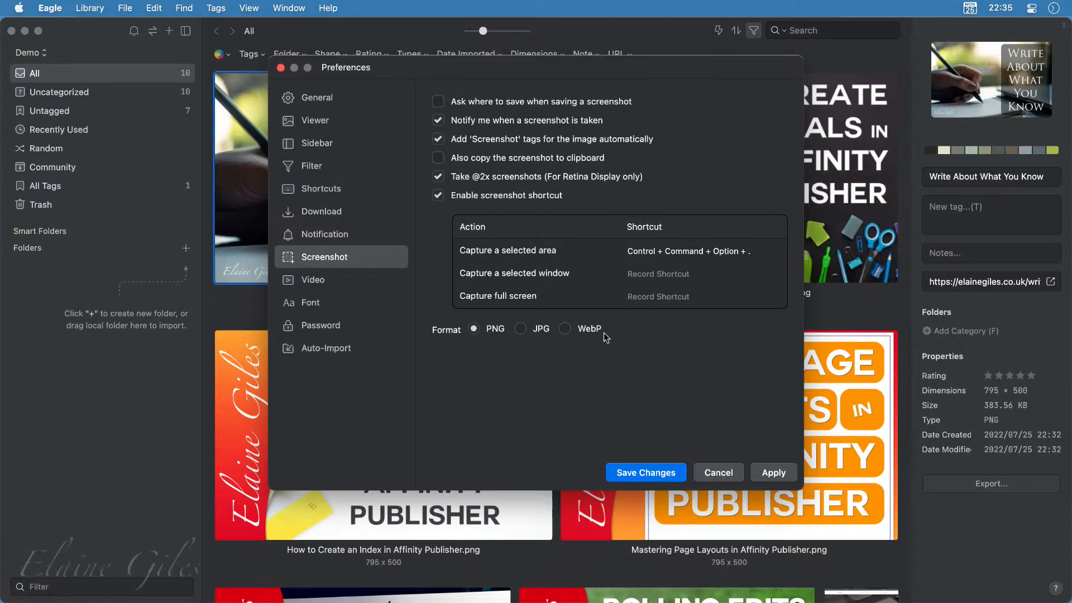
click(713, 471)
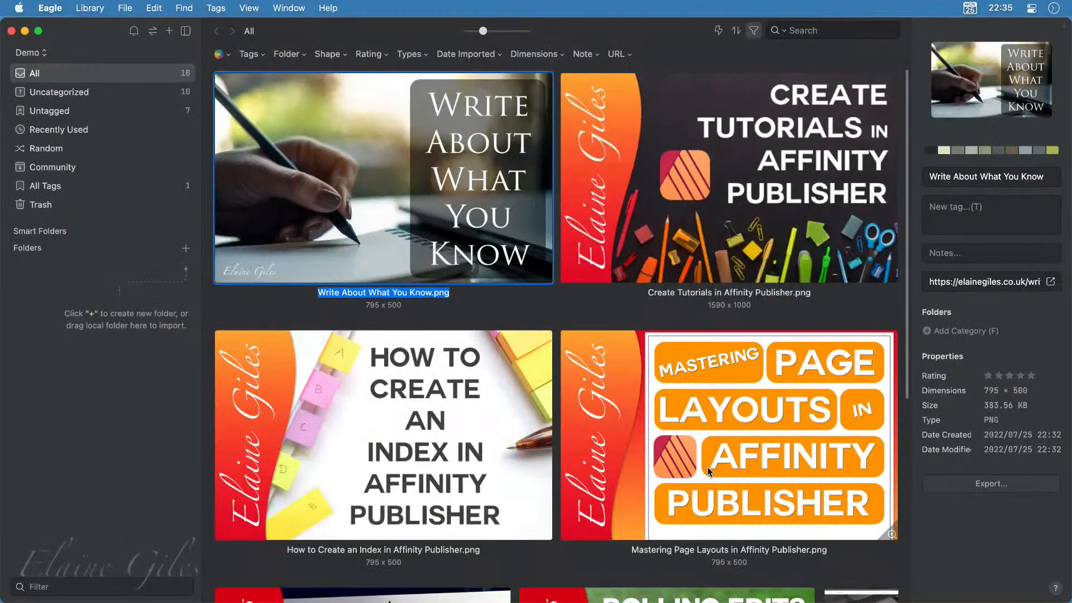
Switch to Vivaldi and open the eagle.cool website
key(super+j)
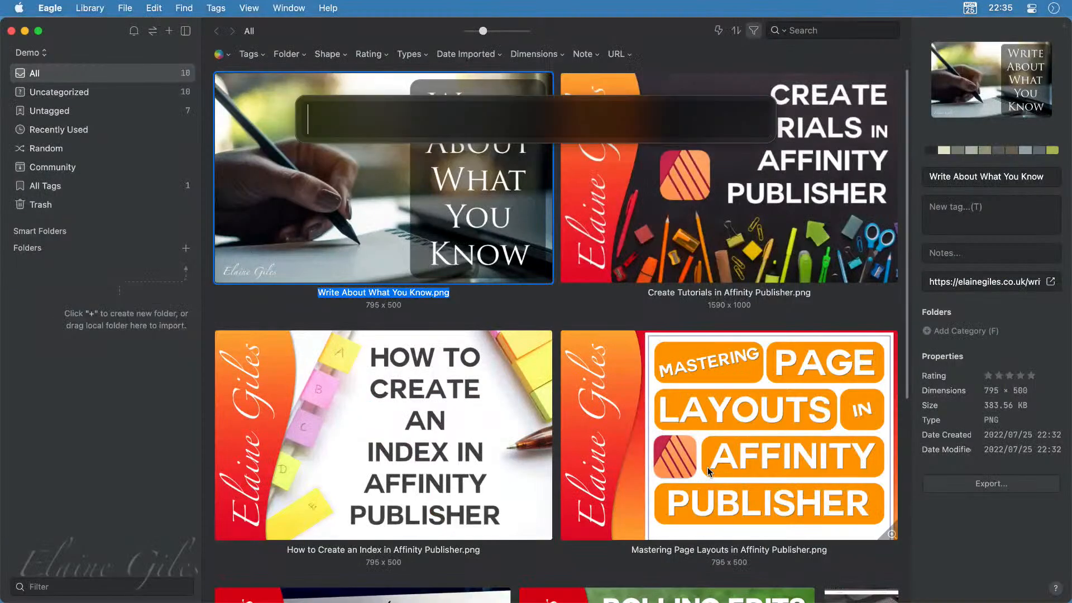
text(vi)
key(Return)
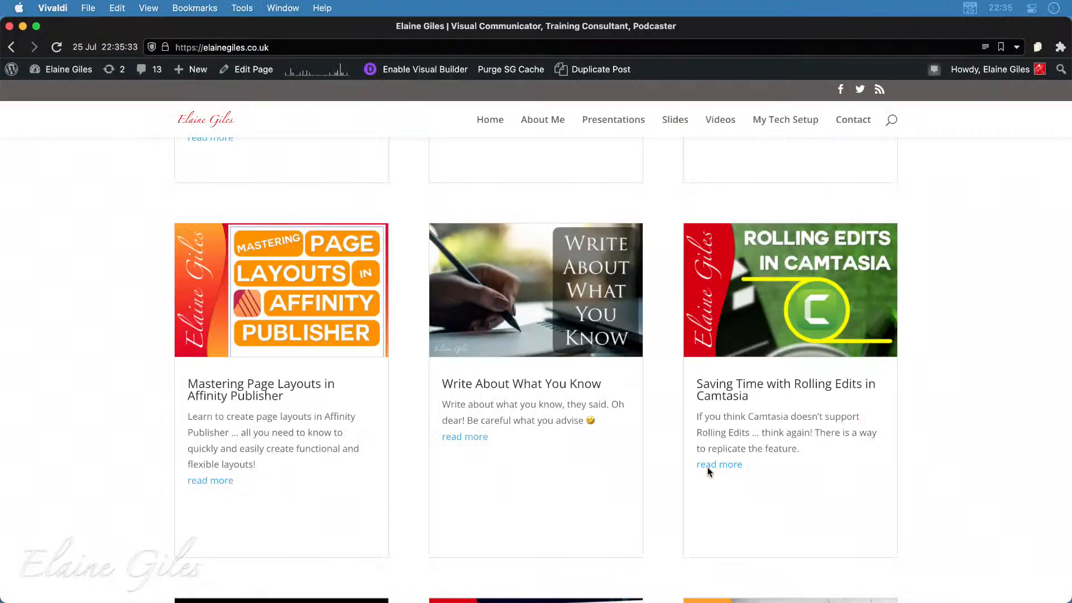
click(285, 47)
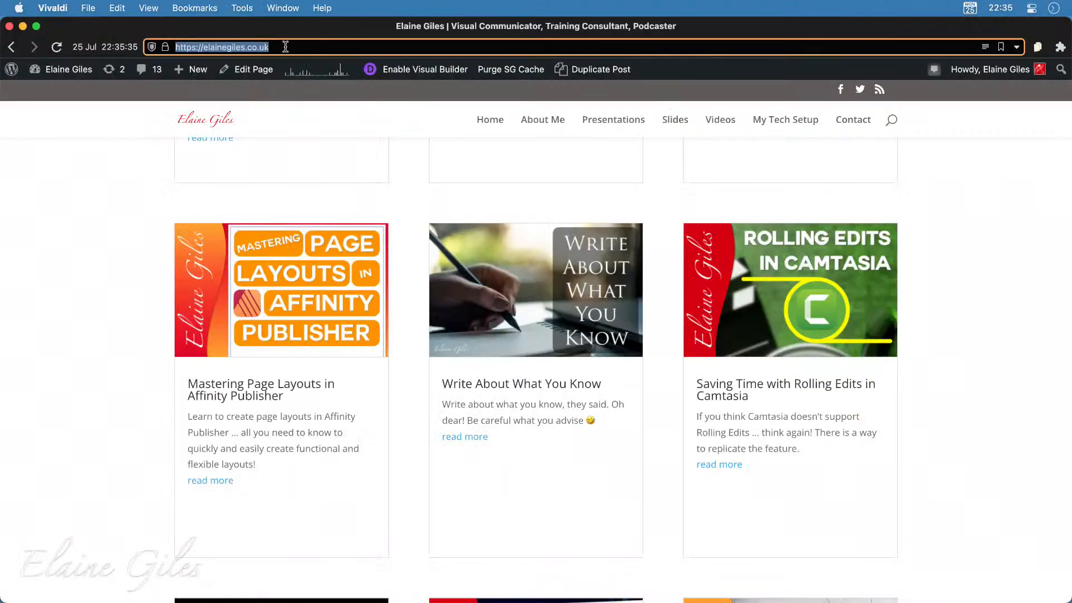
text(eagle)
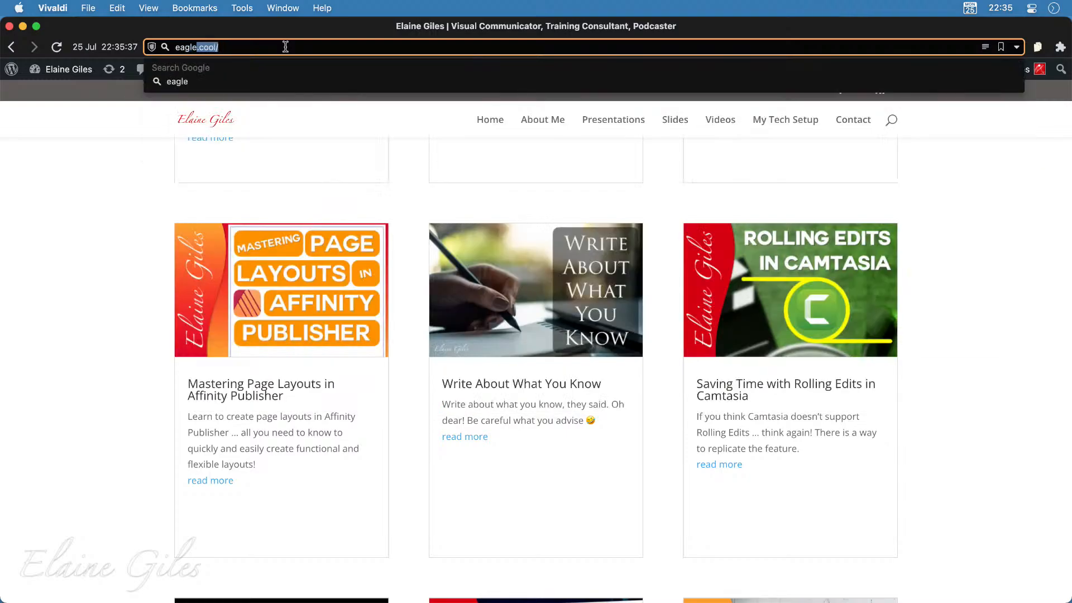
text(.cool)
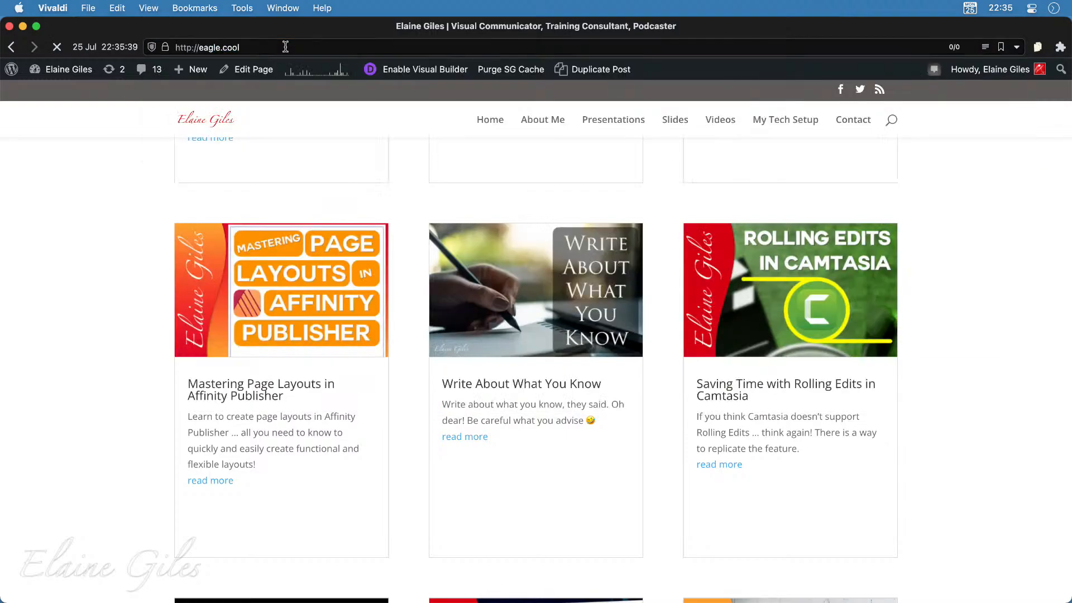
key(Return)
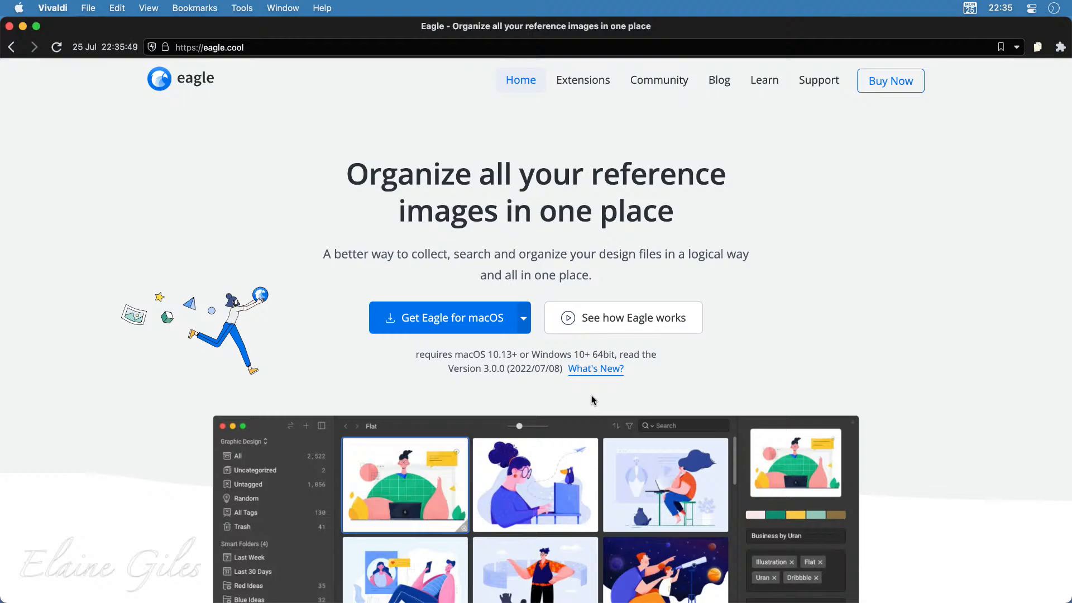
Look through the Eagle home page's feature sections and examine the full list of supported apps and file formats
scroll(592, 400, down, 1)
scroll(592, 397, down, 6)
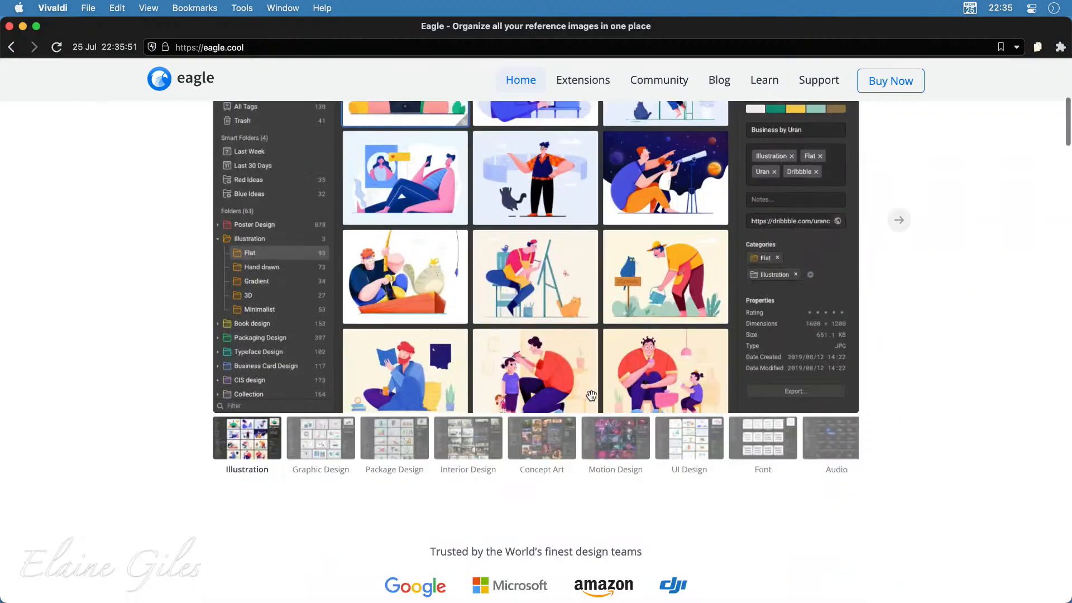
scroll(591, 395, down, 15)
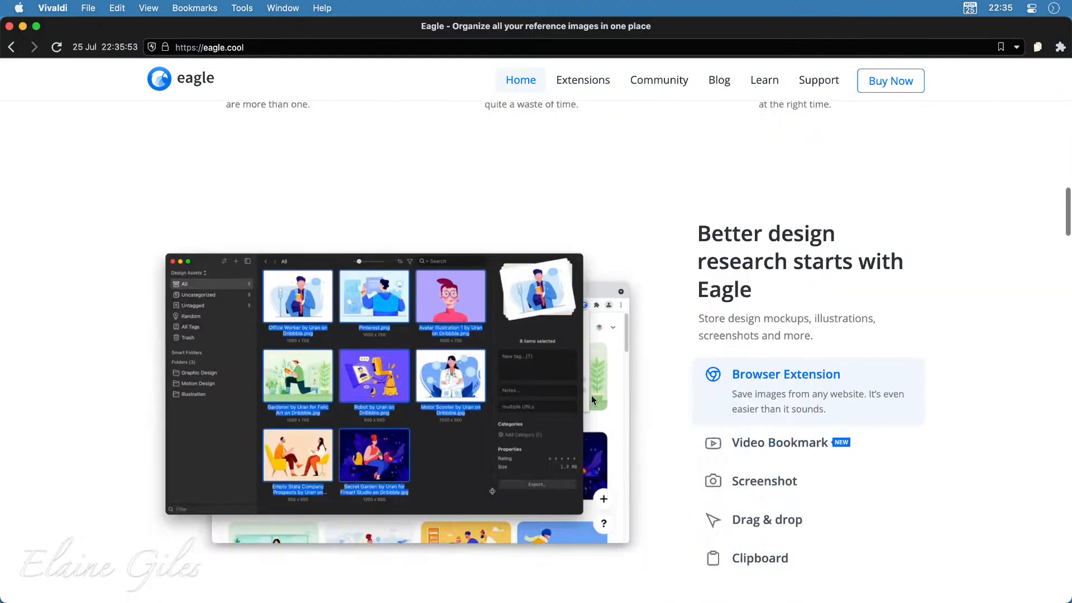
scroll(591, 395, down, 15)
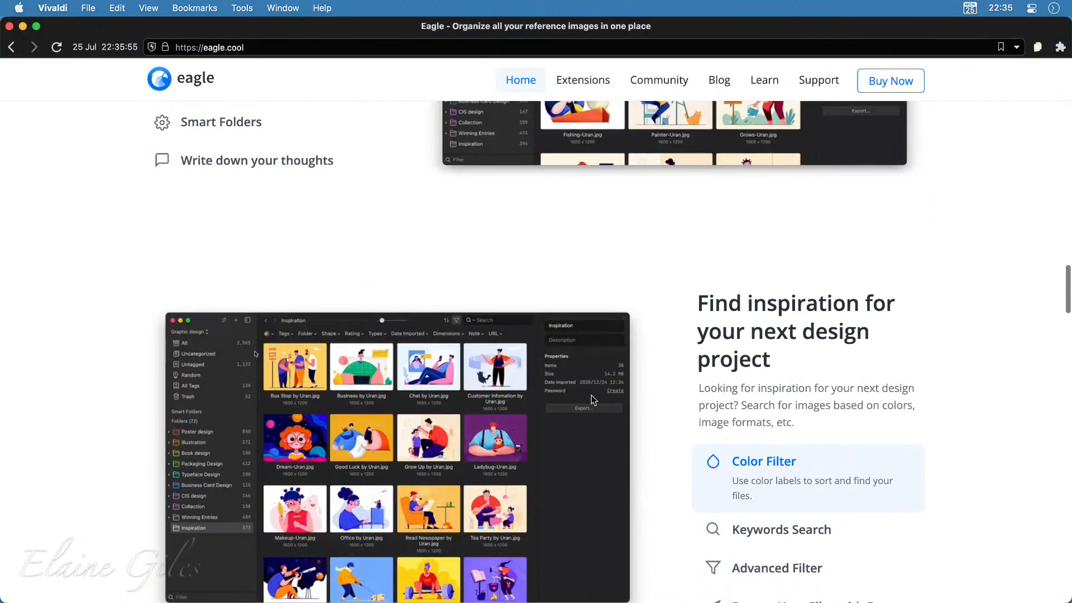
scroll(592, 400, down, 20)
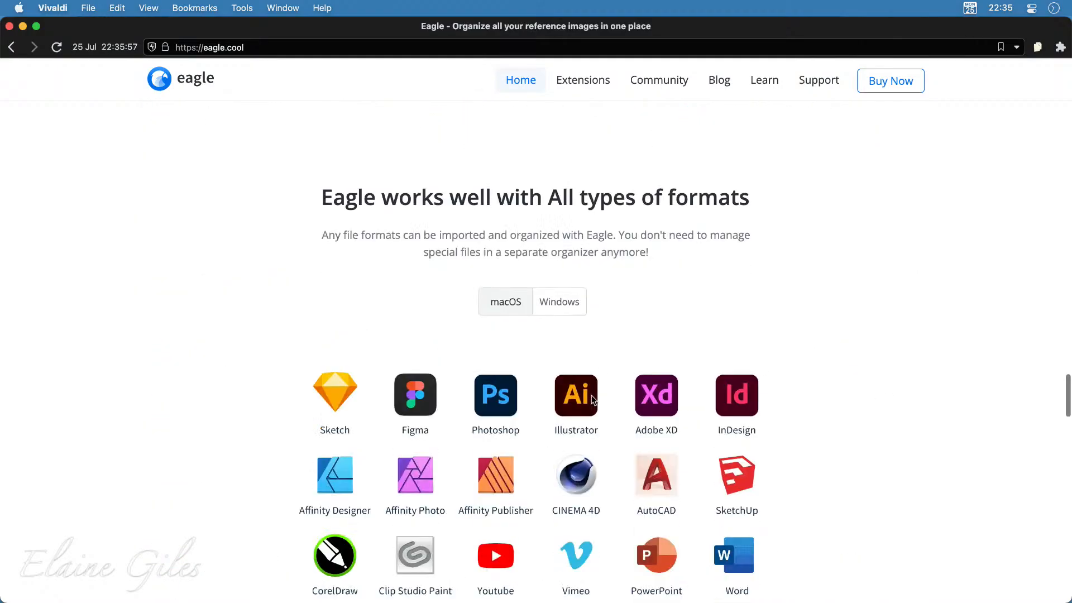
scroll(593, 399, down, 5)
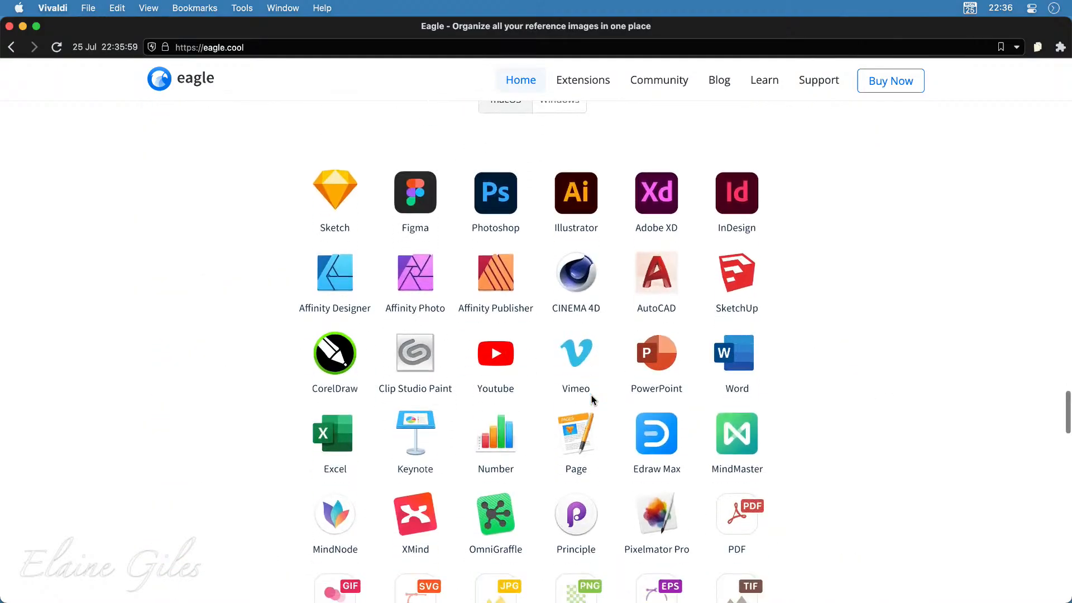
scroll(593, 400, down, 2)
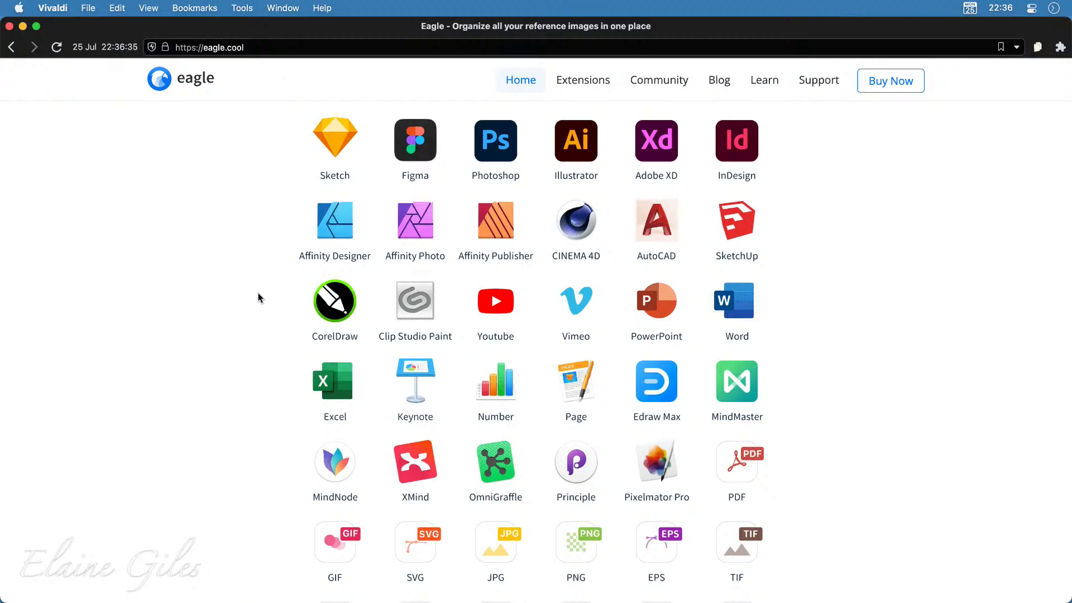
scroll(238, 419, down, 3)
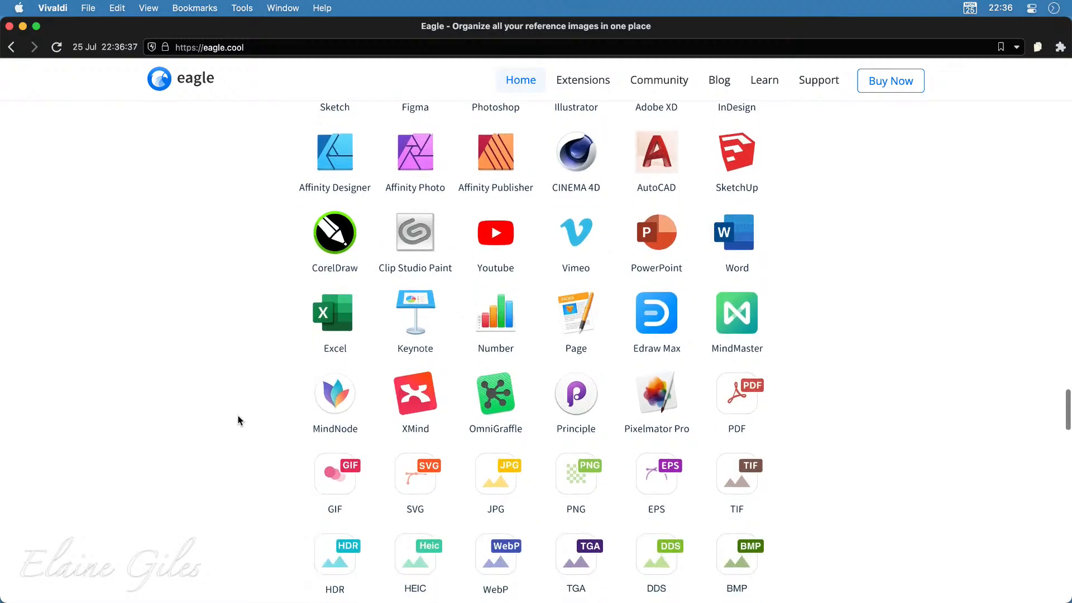
scroll(239, 420, down, 3)
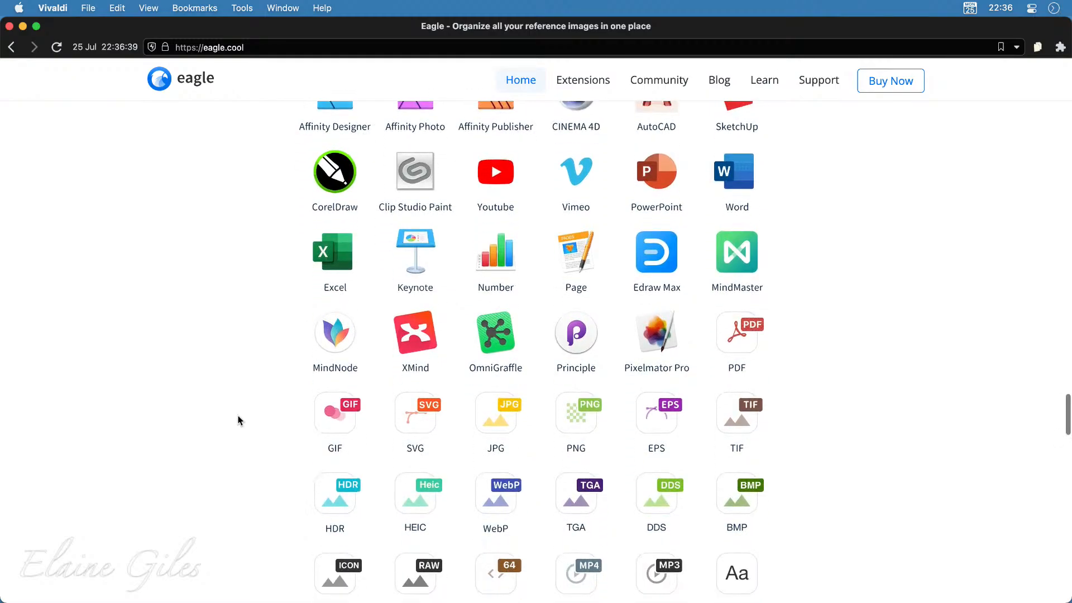
scroll(239, 419, down, 5)
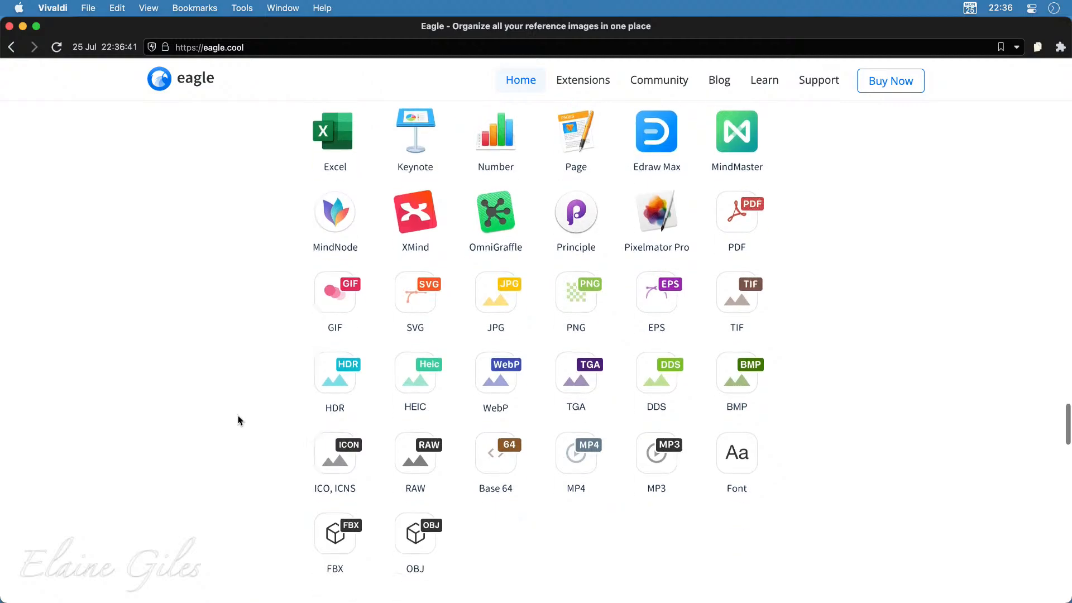
scroll(238, 420, down, 2)
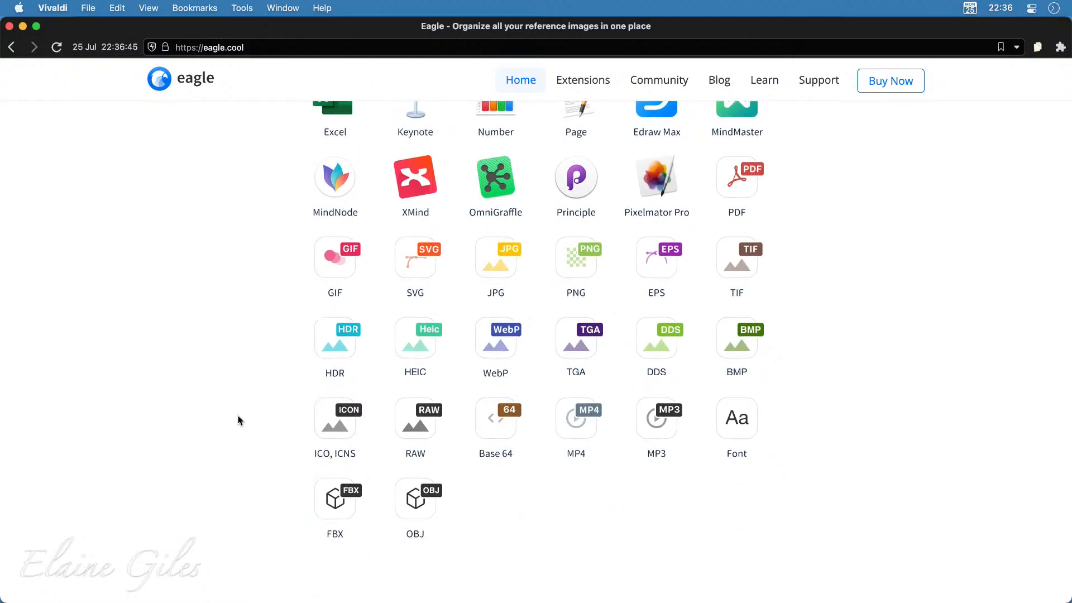
scroll(239, 419, down, 6)
scroll(238, 419, up, 4)
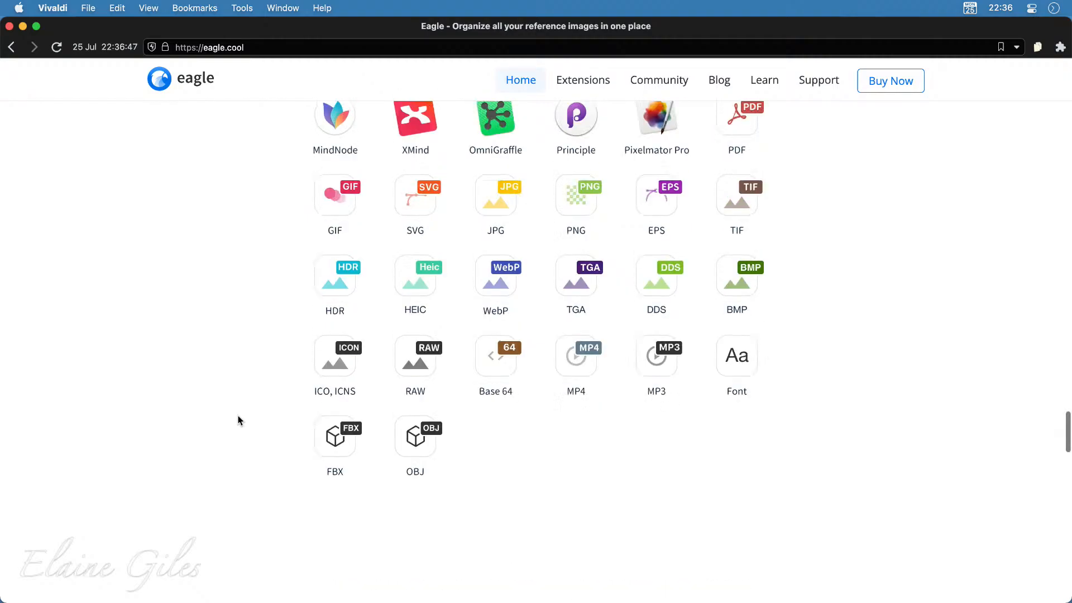
scroll(238, 419, up, 3)
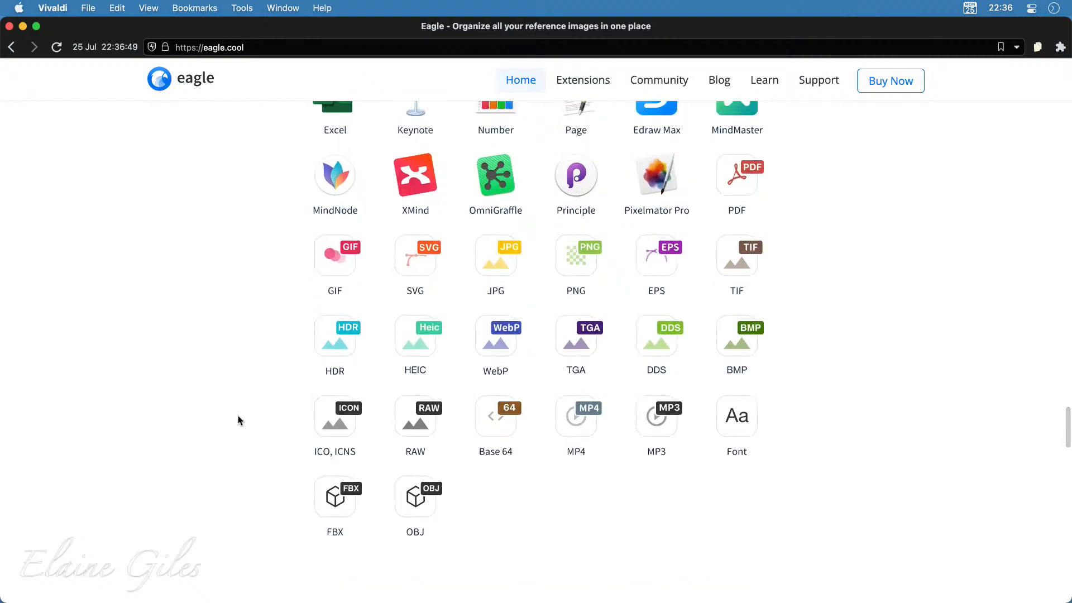